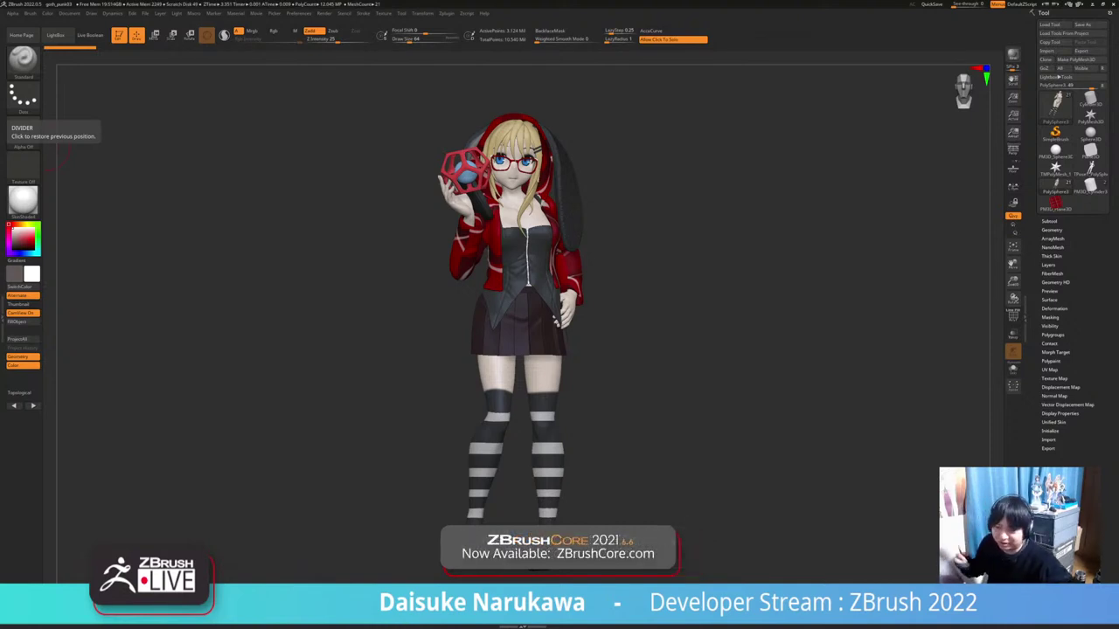
Inspect the posed character from the full figure to a close view of the upper body
left_click_drag(786, 323, 507, 327)
mouse_move(699, 332)
left_mouse_down("alt")
mouse_move(526, 327)
mouse_move(913, 332)
left_mouse_up("alt")
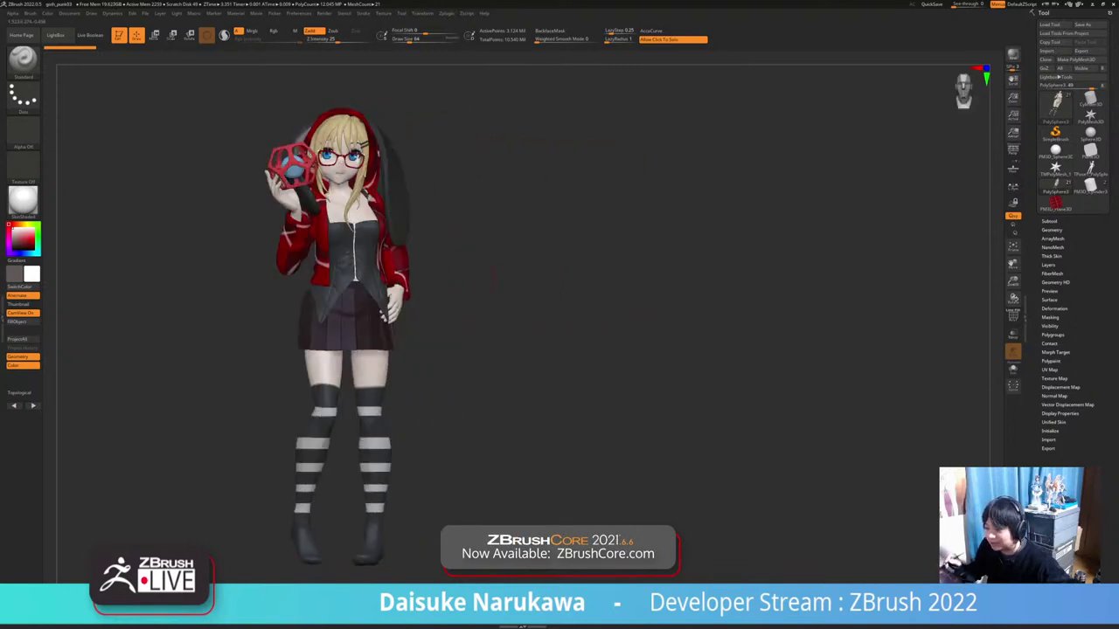
left_click_drag(611, 333, 645, 323, "alt")
mouse_move(416, 307)
right_mouse_down()
mouse_move(550, 308)
mouse_move(421, 308)
right_mouse_up()
mouse_move(581, 327)
left_mouse_down()
mouse_move(682, 328)
mouse_move(600, 330)
left_mouse_up()
mouse_move(469, 317)
left_mouse_down("alt")
mouse_move(400, 311)
mouse_move(441, 310)
mouse_move(415, 310)
left_mouse_up("alt")
right_click_drag(415, 310, 468, 511, "ctrl")
right_click_drag(734, 493, 558, 290, "ctrl")
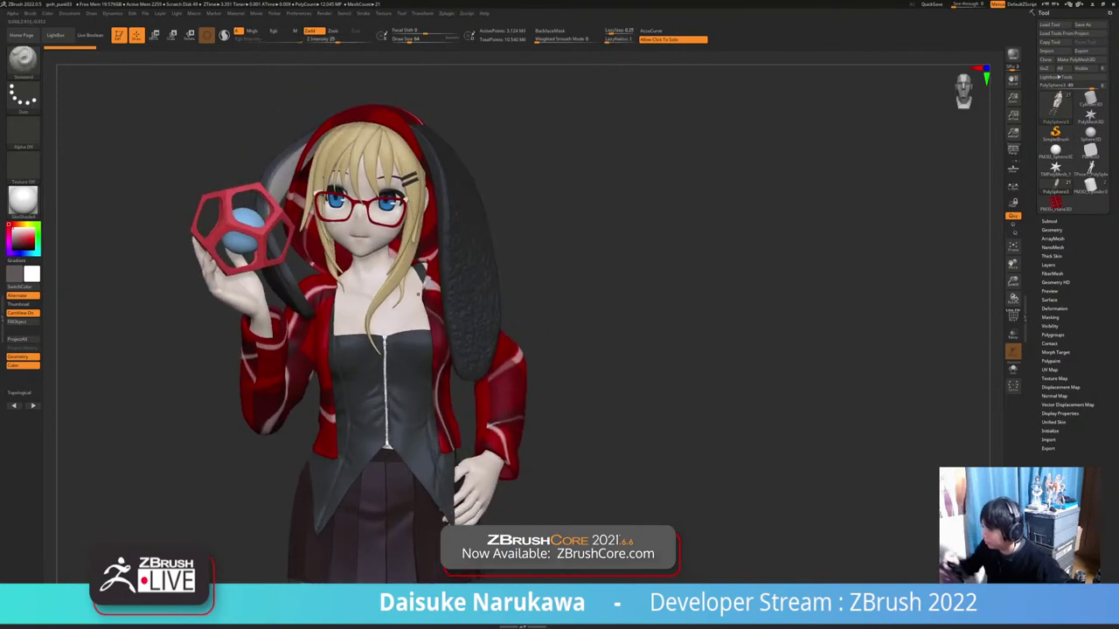
Select the red hooded jacket and hide it in the subtool list
left_click(401, 299, "alt")
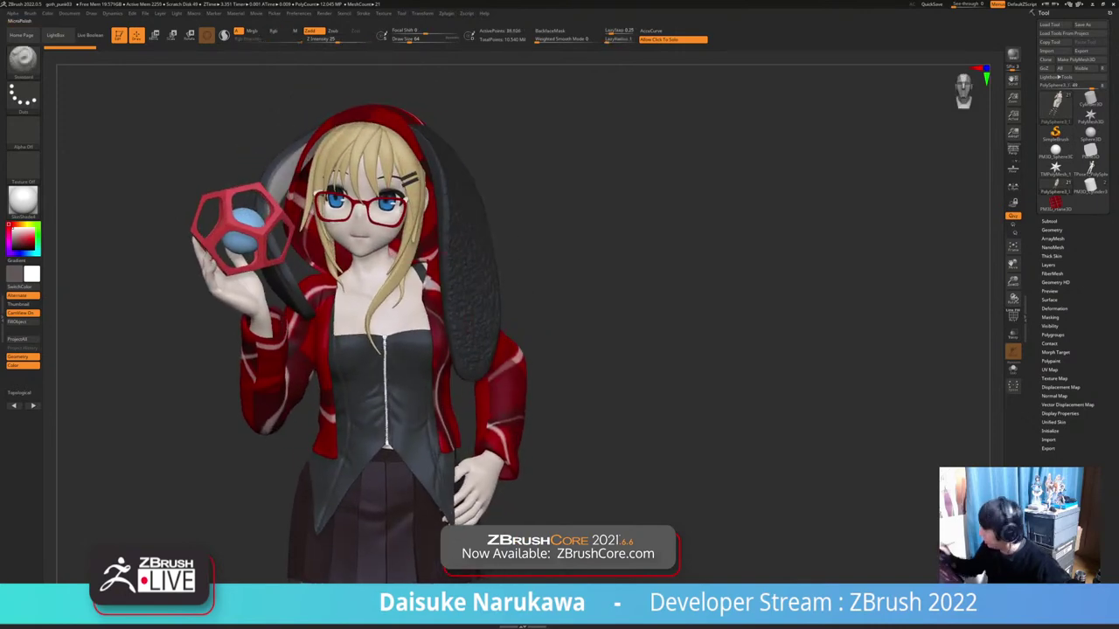
left_click(507, 384, "alt")
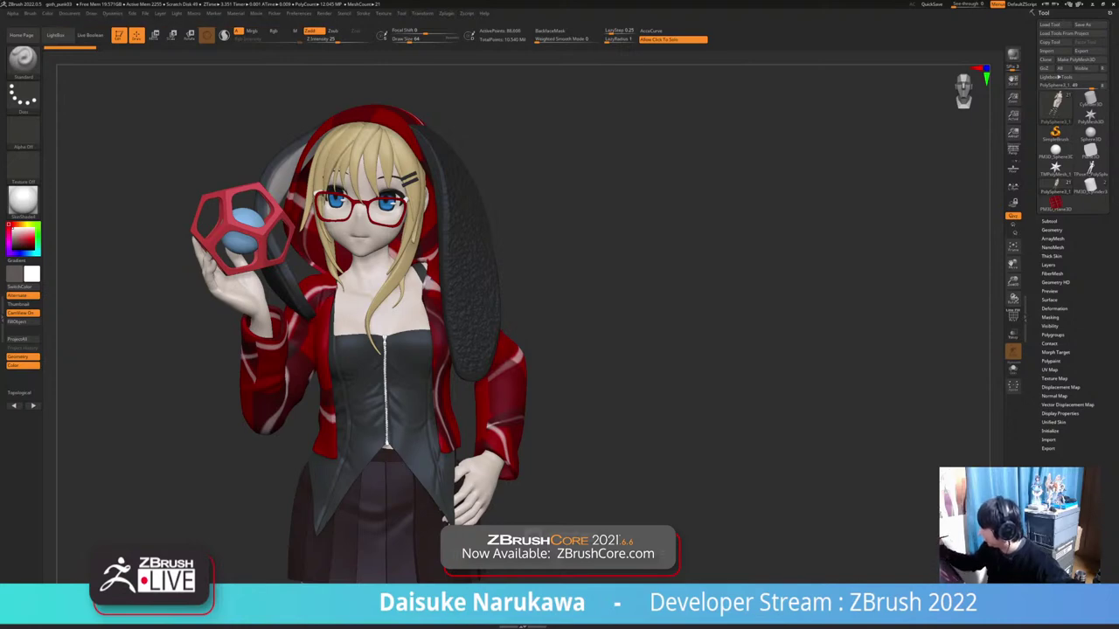
left_click(1048, 221)
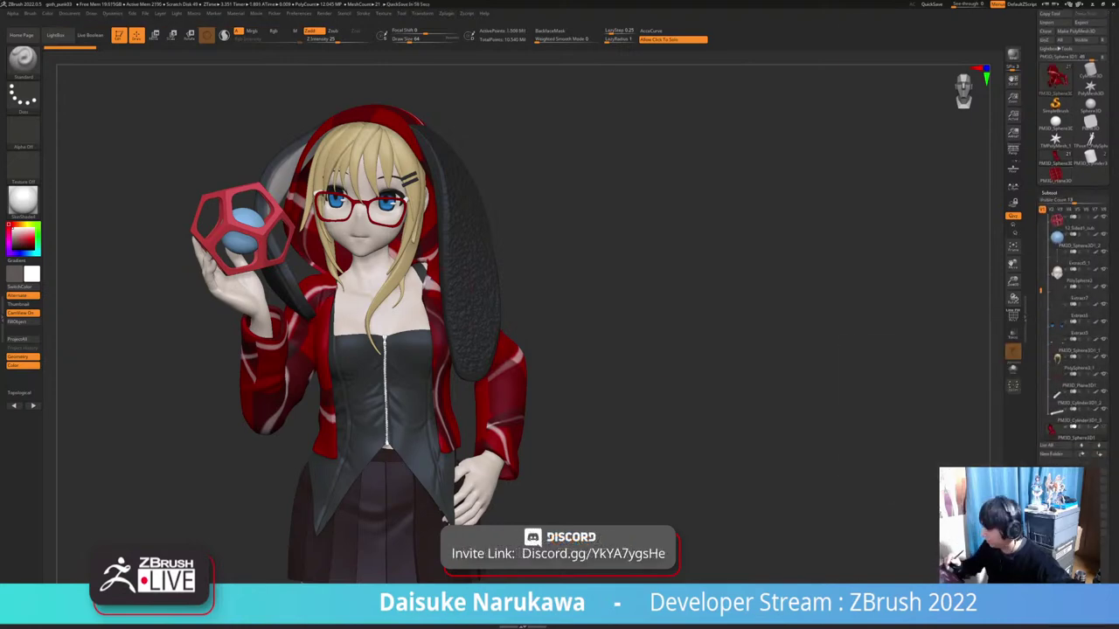
left_click_drag(197, 260, 262, 260)
left_click(384, 166, "alt")
left_click(1103, 427)
Hide both rabbit ear subtools and turn the character to show her back
left_click_drag(699, 314, 704, 385)
left_click(472, 288, "alt")
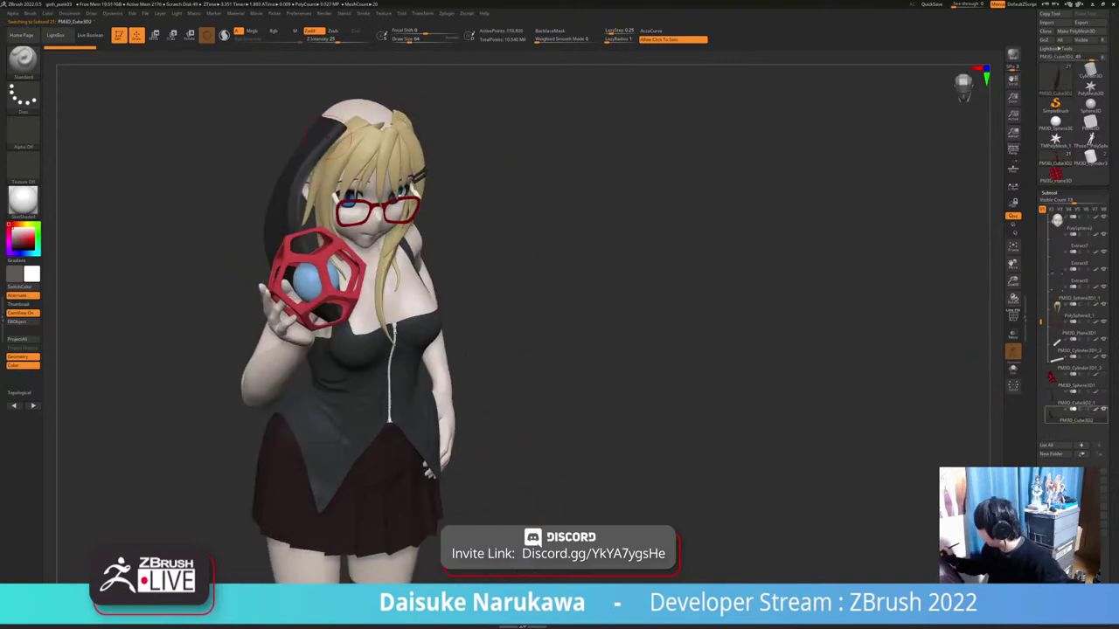
left_click(1103, 409)
left_click_drag(699, 394, 686, 310)
left_click(375, 153, "alt")
mouse_move(630, 350)
left_mouse_down()
mouse_move(813, 347)
mouse_move(830, 360)
left_mouse_up()
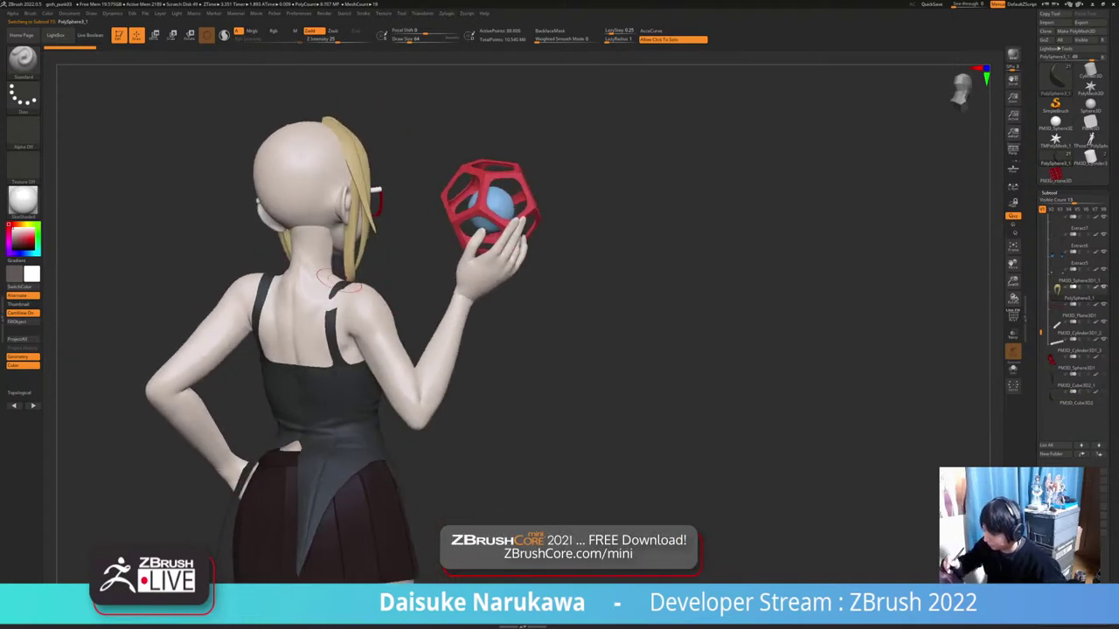
Select the SnakeHook brush, enlarge its draw size and turn off Rgb colouring
key("b")
key("s")
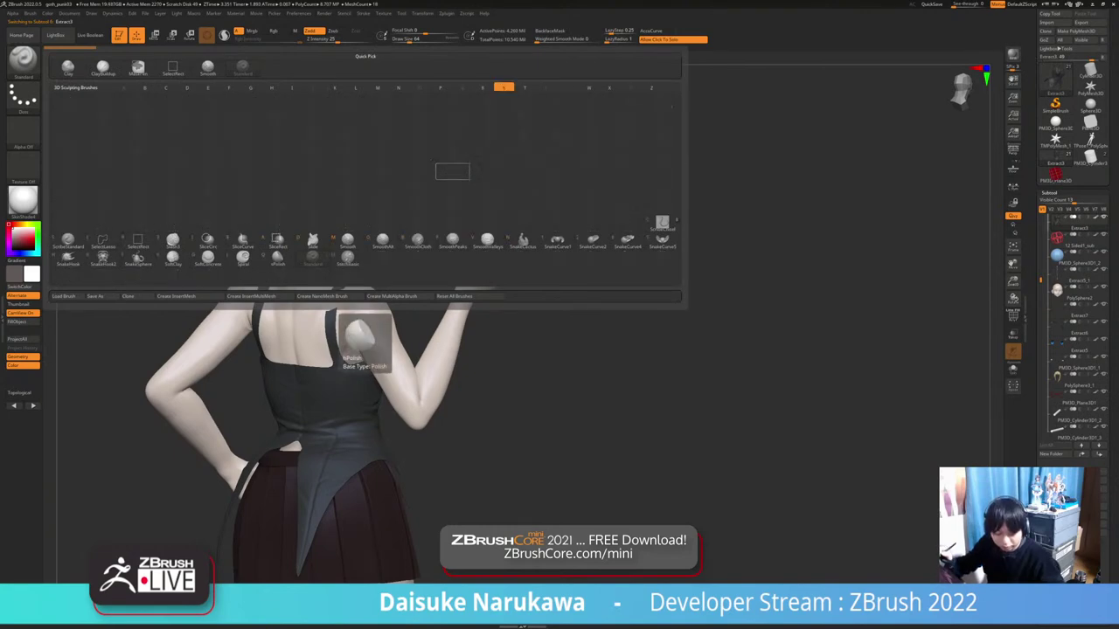
key("h")
left_click(470, 185)
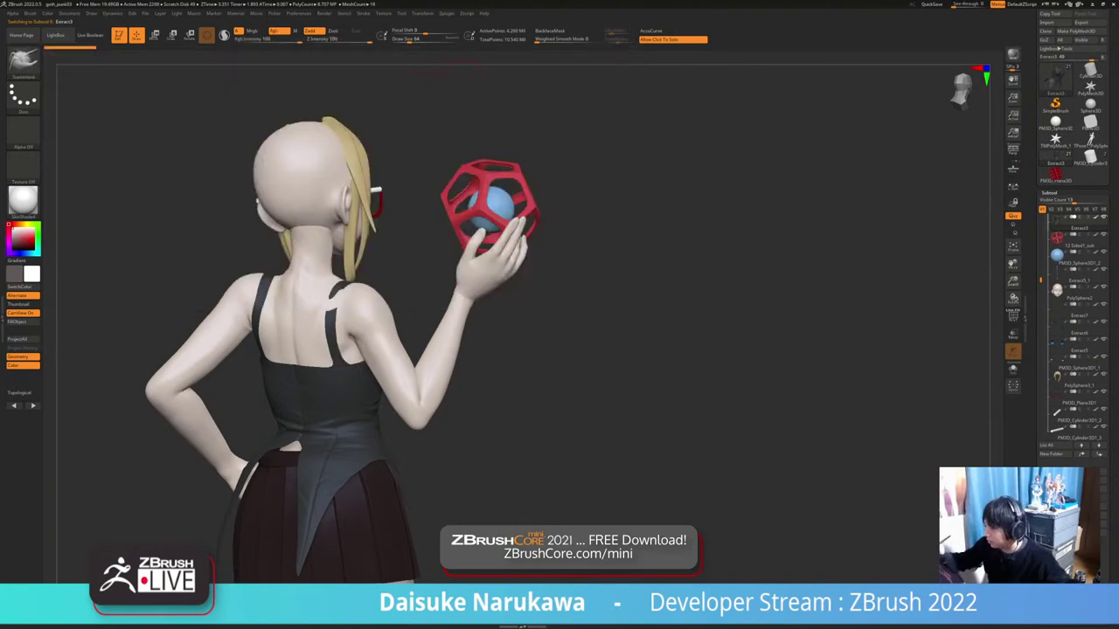
left_click(417, 40)
left_click_drag(699, 350, 625, 345)
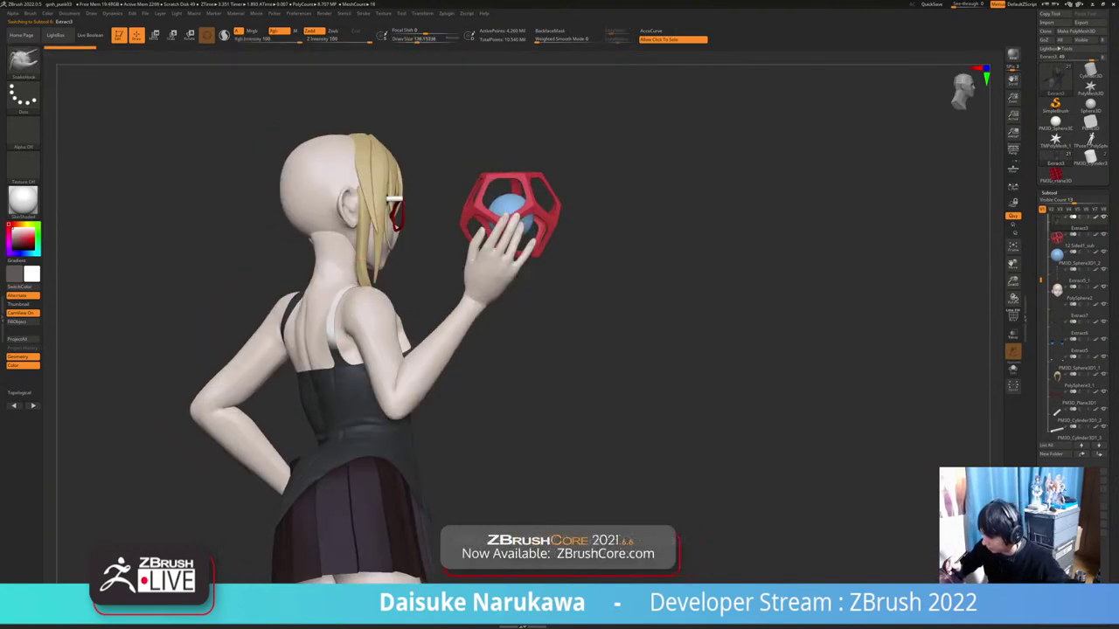
left_click(279, 30)
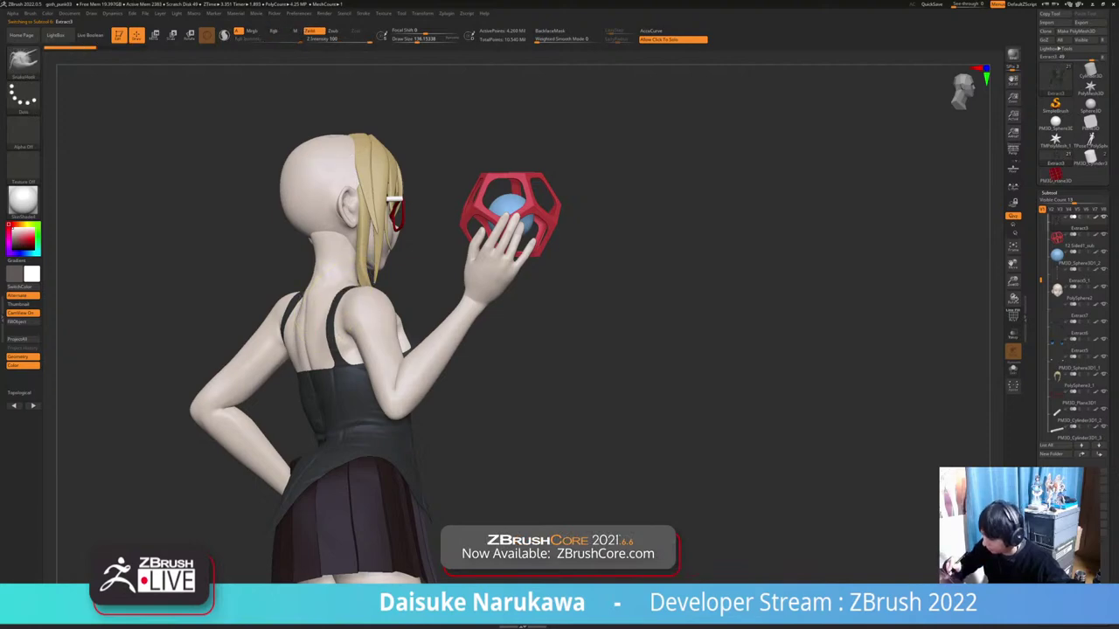
Adjust the top's shoulder straps with the SnakeHook brush and check their fit across the back
left_click_drag(399, 377, 386, 377)
right_click_drag(402, 376, 572, 336)
right_click_drag(572, 337, 573, 393, "ctrl")
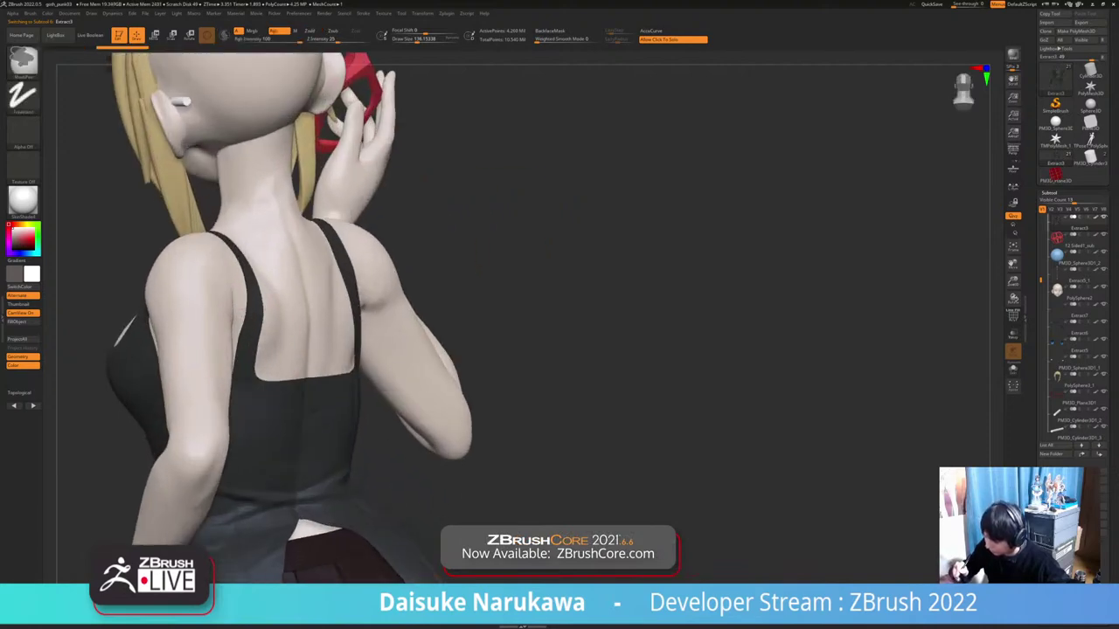
left_click_drag(247, 347, 257, 346)
right_click_drag(420, 384, 318, 390, "ctrl")
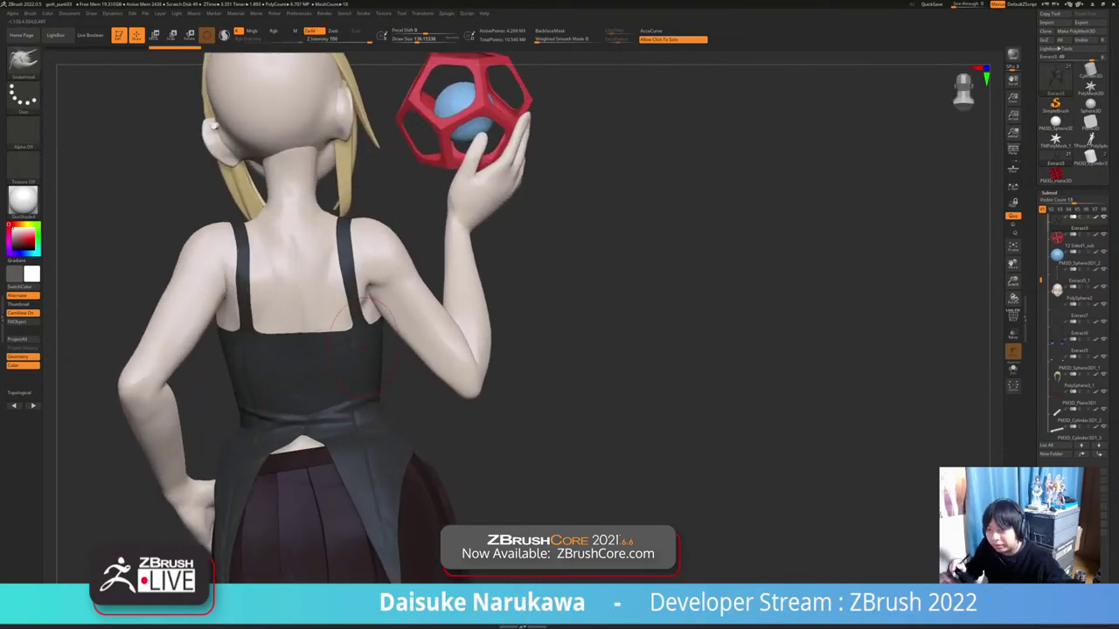
right_click_drag(362, 347, 446, 307, "alt")
right_click_drag(446, 308, 401, 304)
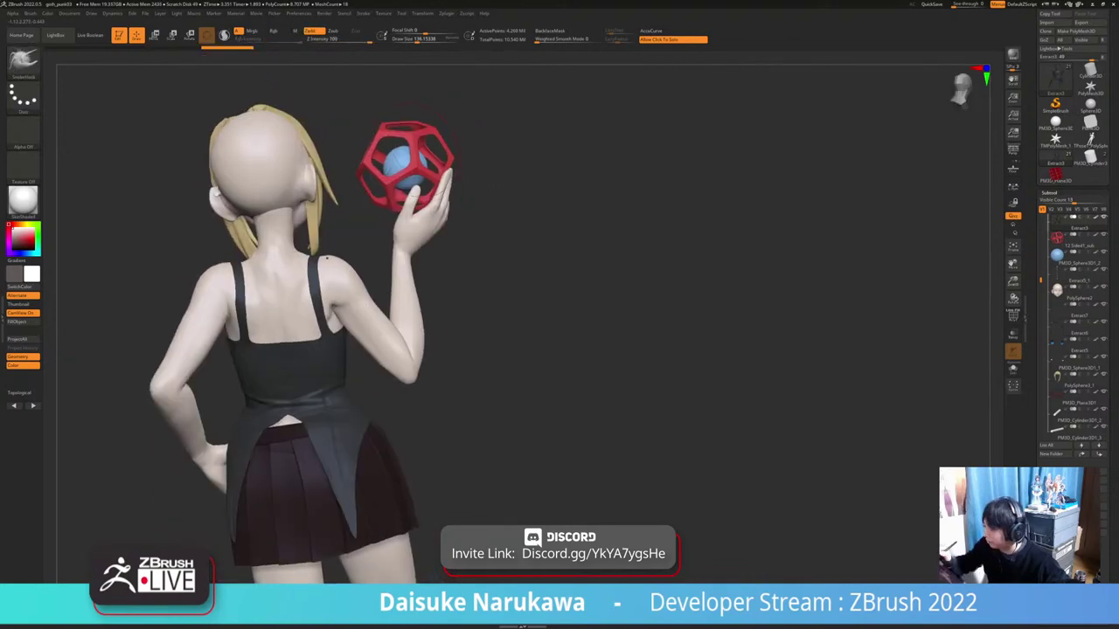
Select the red dodecahedron frame in the character's hand and save the project
left_click(417, 140, "alt")
right_click_drag(544, 262, 516, 393, "alt")
key("alt+s")
key("alt+s")
right_click_drag(516, 393, 402, 371, "alt")
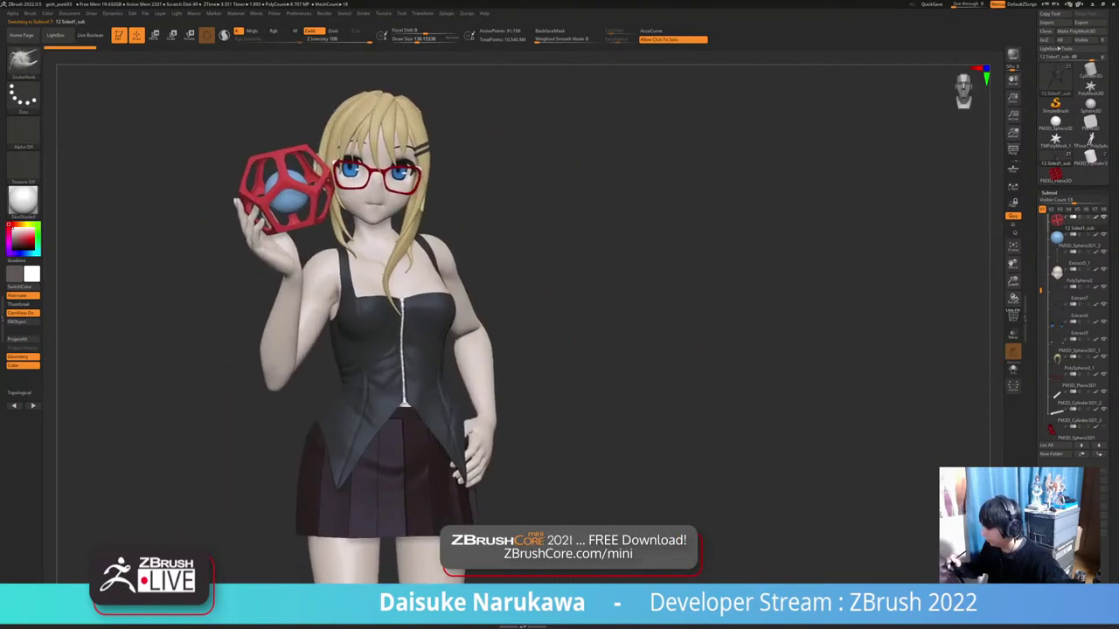
right_click_drag(576, 367, 577, 314, "ctrl")
right_click_drag(595, 384, 622, 293)
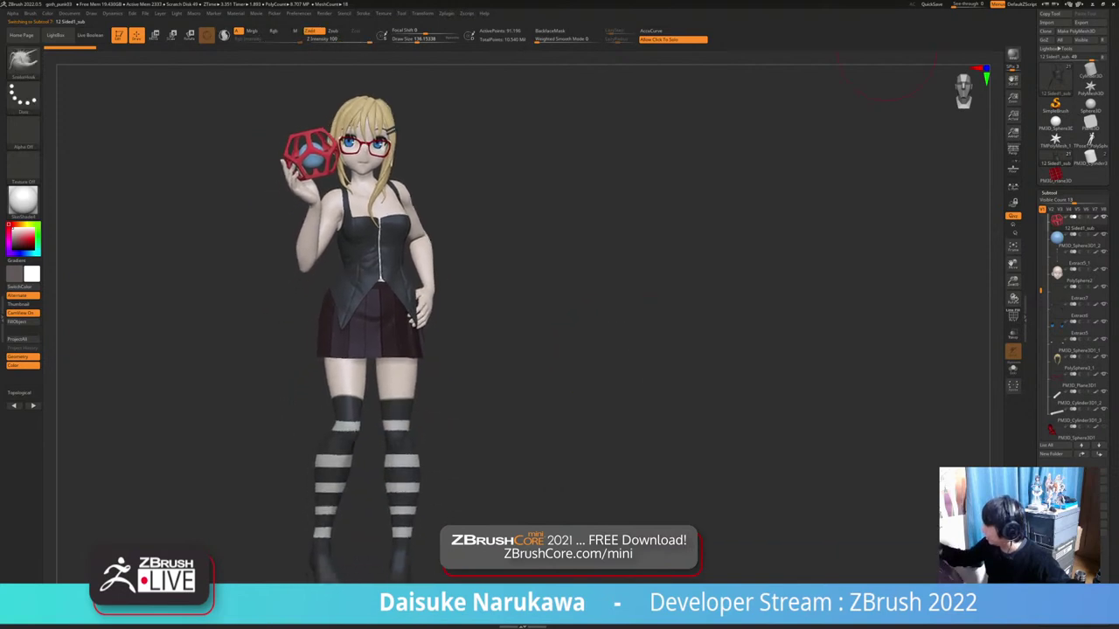
key("ctrl+s")
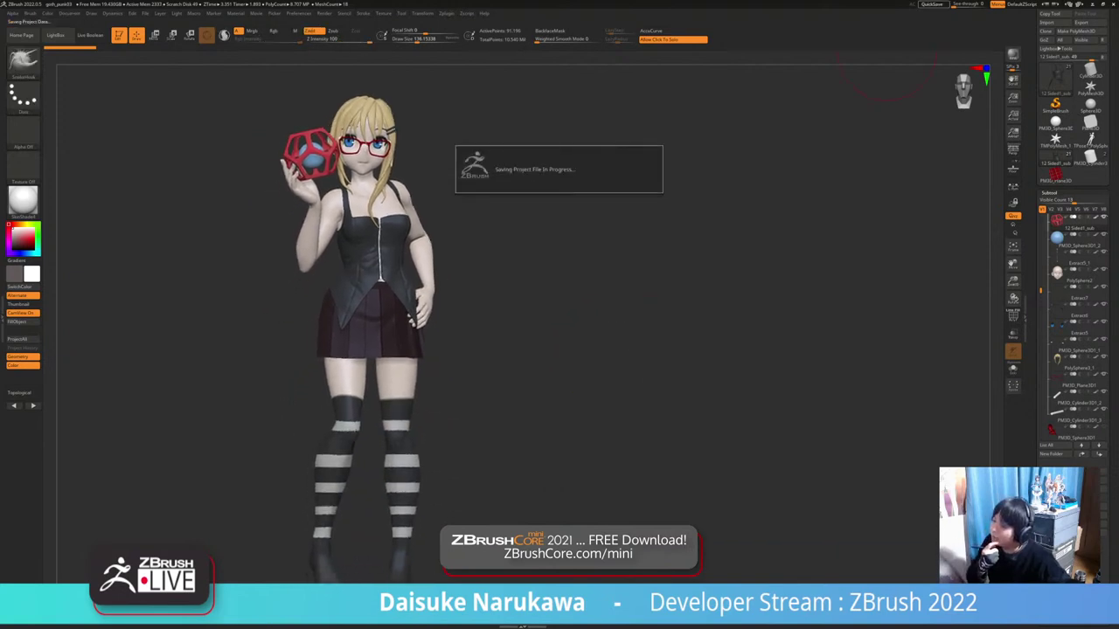
Open the DicePrimitives sample project without saving changes to the character project
key("comma")
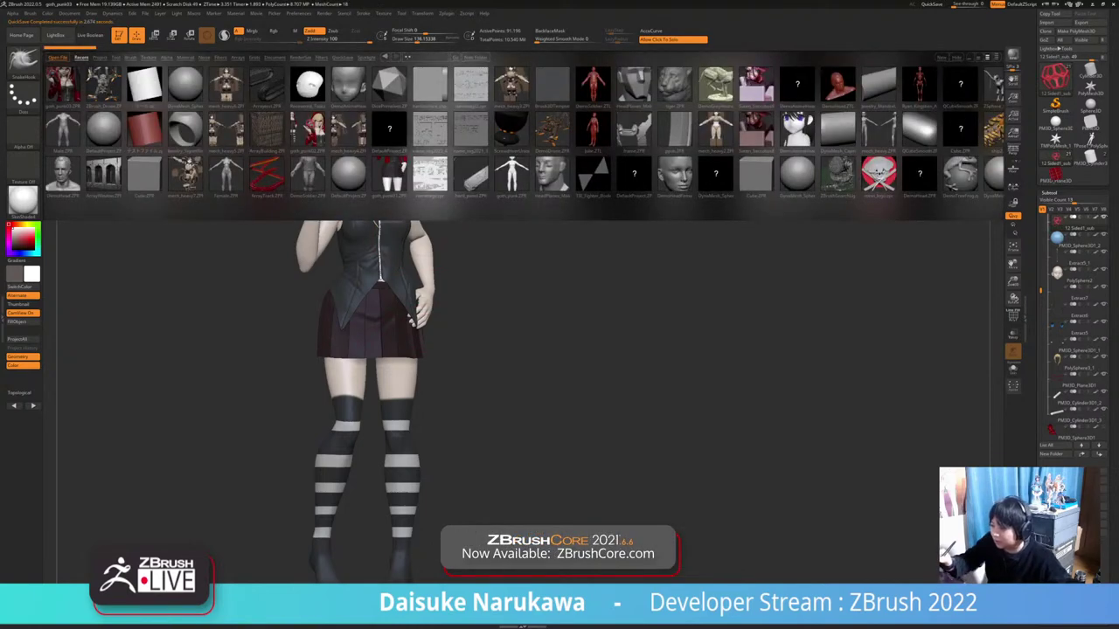
left_click(99, 58)
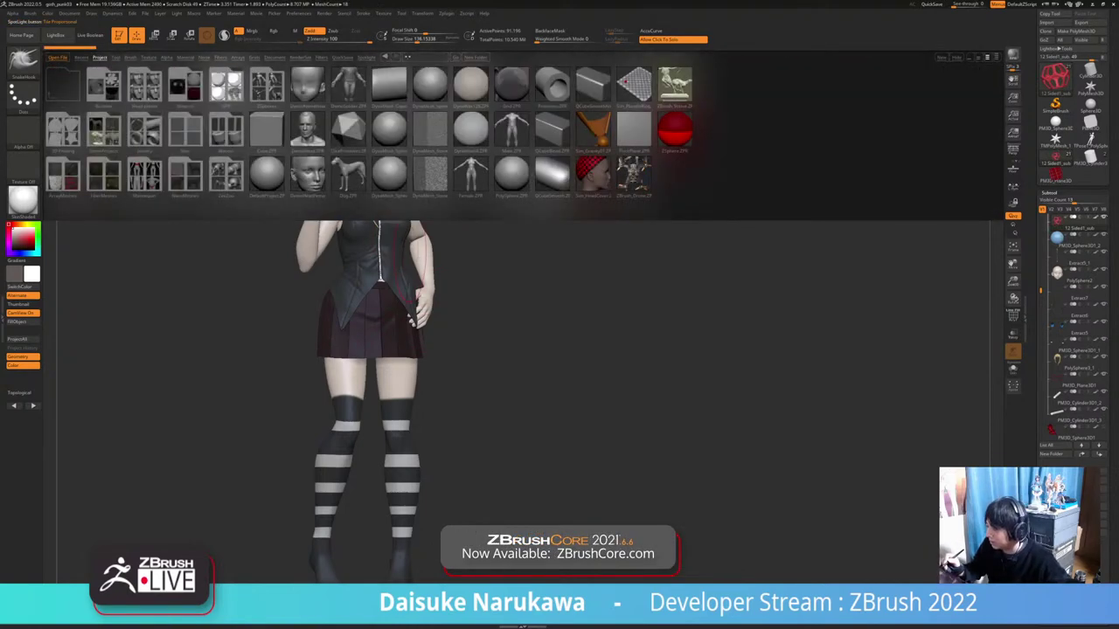
double_click(348, 130)
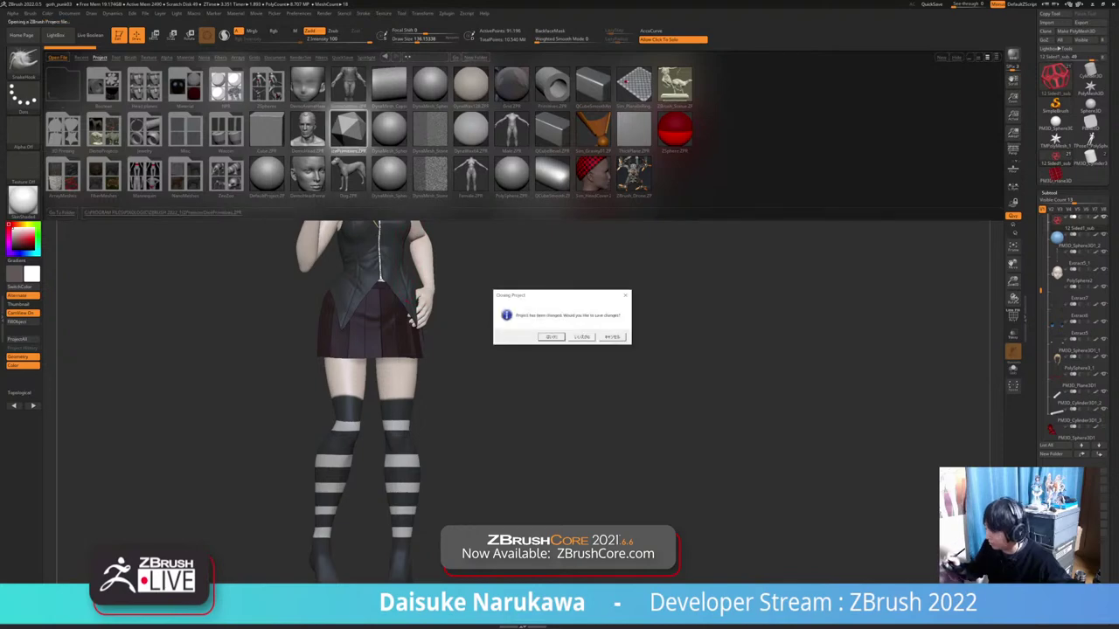
left_click(582, 337)
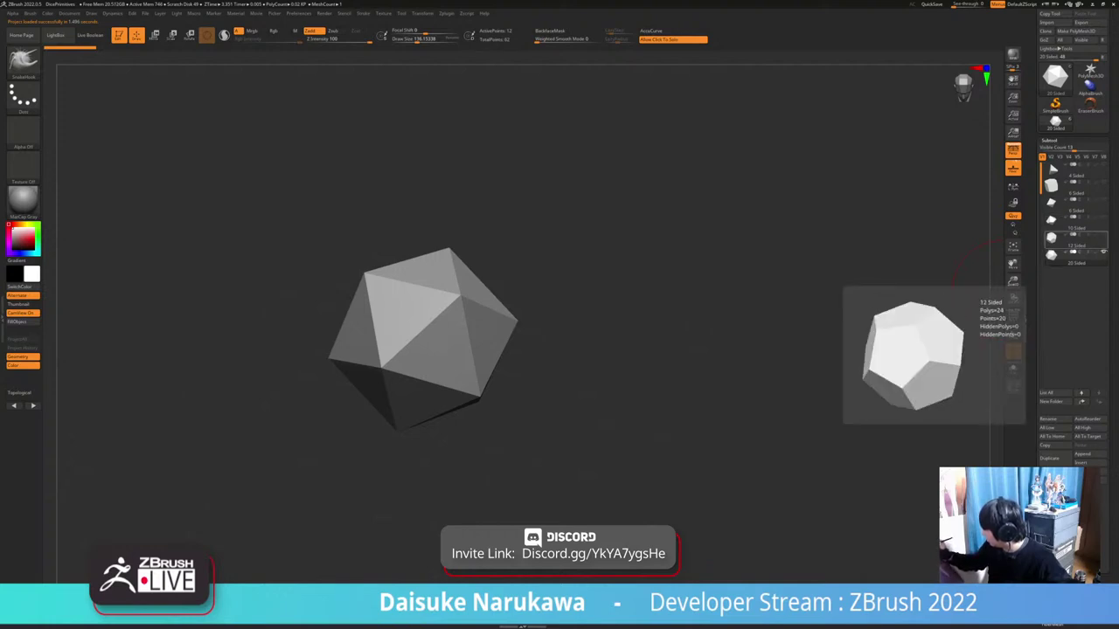
Show only the 12 Sided dodecahedron subtool and display its polyframe
left_click(1071, 238)
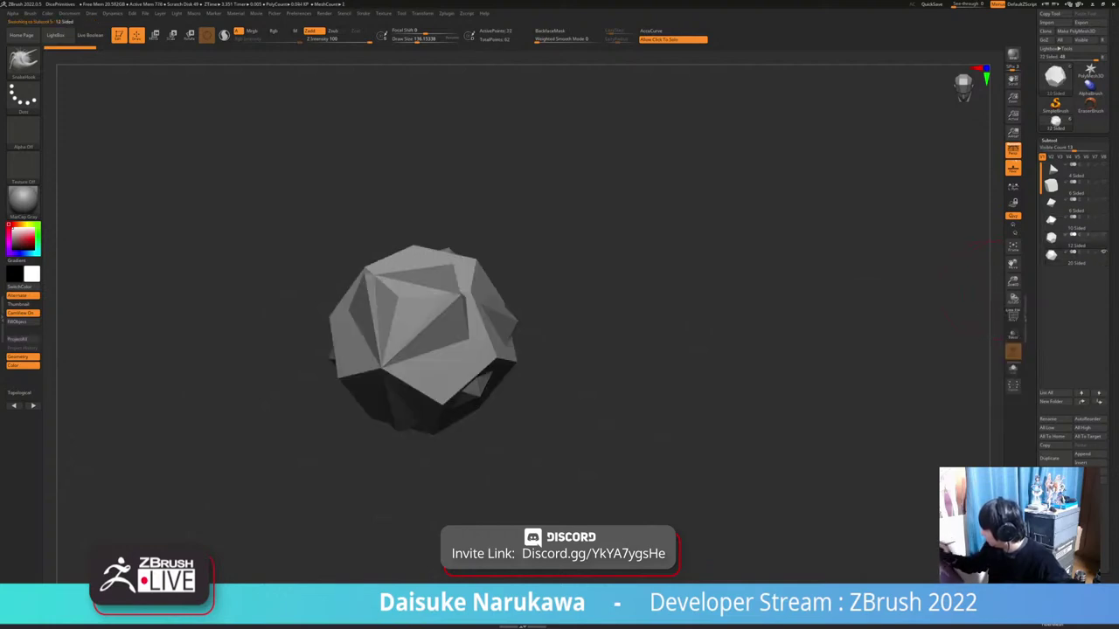
left_click(1103, 253)
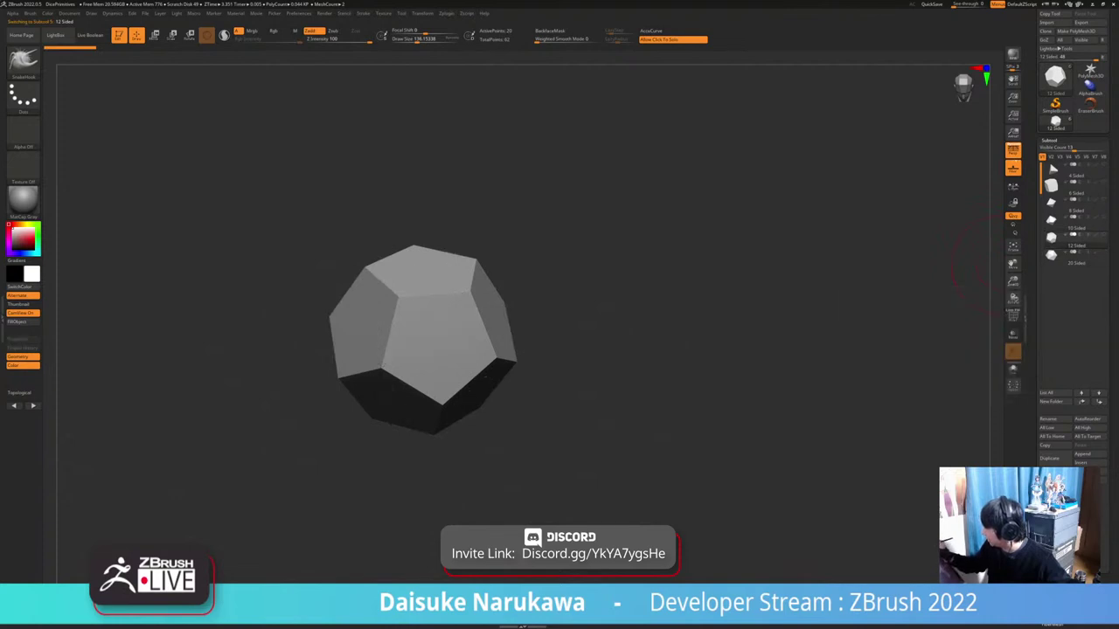
key("shift+f")
left_click_drag(769, 340, 770, 411, "alt")
Subdivide the dodecahedron to level 3 with Smt smoothing off and delete its lower subdivision levels
left_click(1049, 141)
left_click(1052, 149)
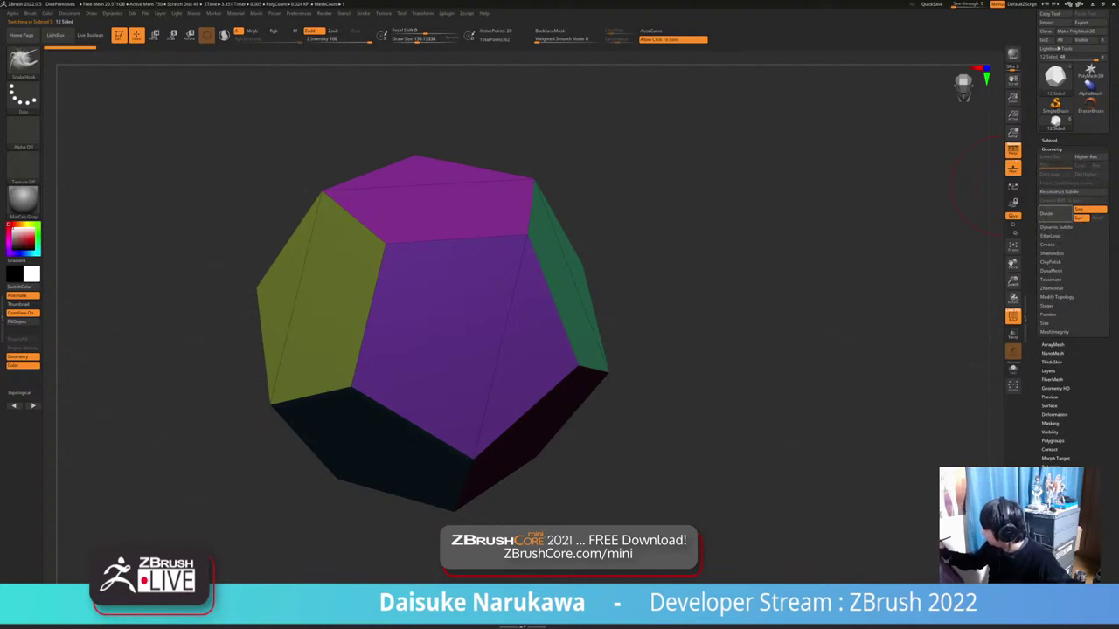
left_click(1088, 210)
left_click(1055, 213)
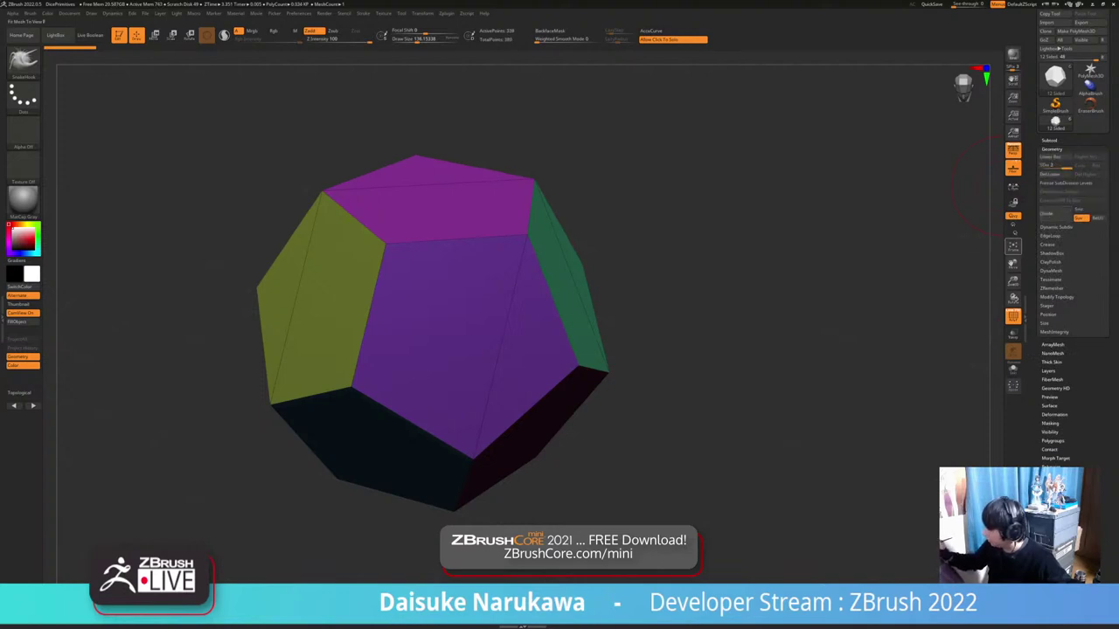
left_click(1050, 174)
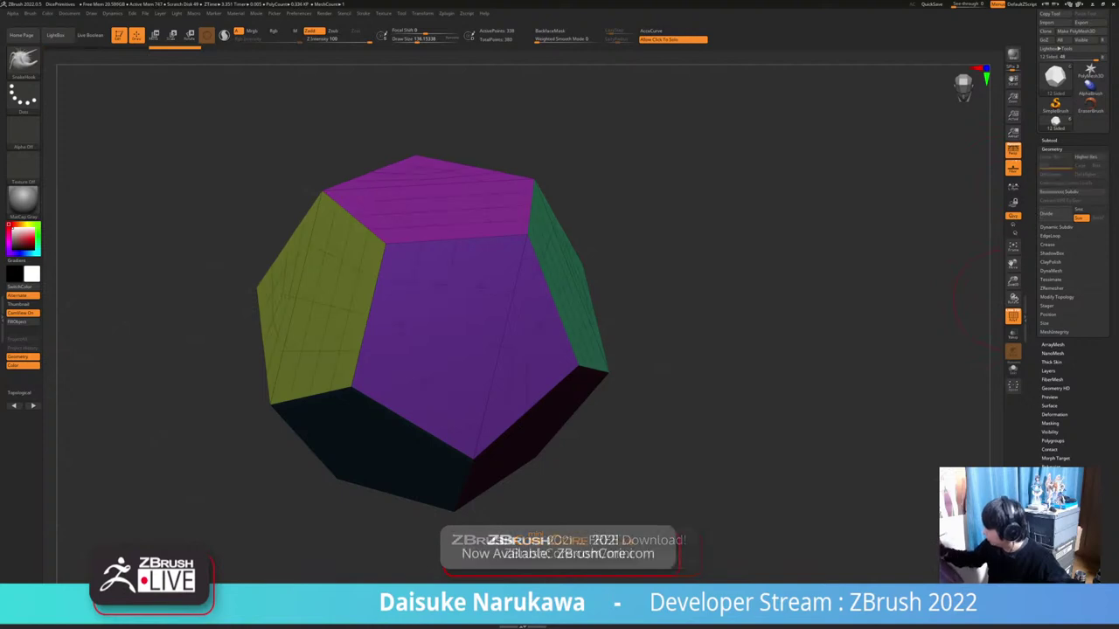
Run BevelPro on the dodecahedron's edges using the first bevel mesh output option and accept the result
right_click_drag(752, 332, 843, 310, "ctrl")
right_click_drag(699, 358, 598, 270)
mouse_move(447, 13)
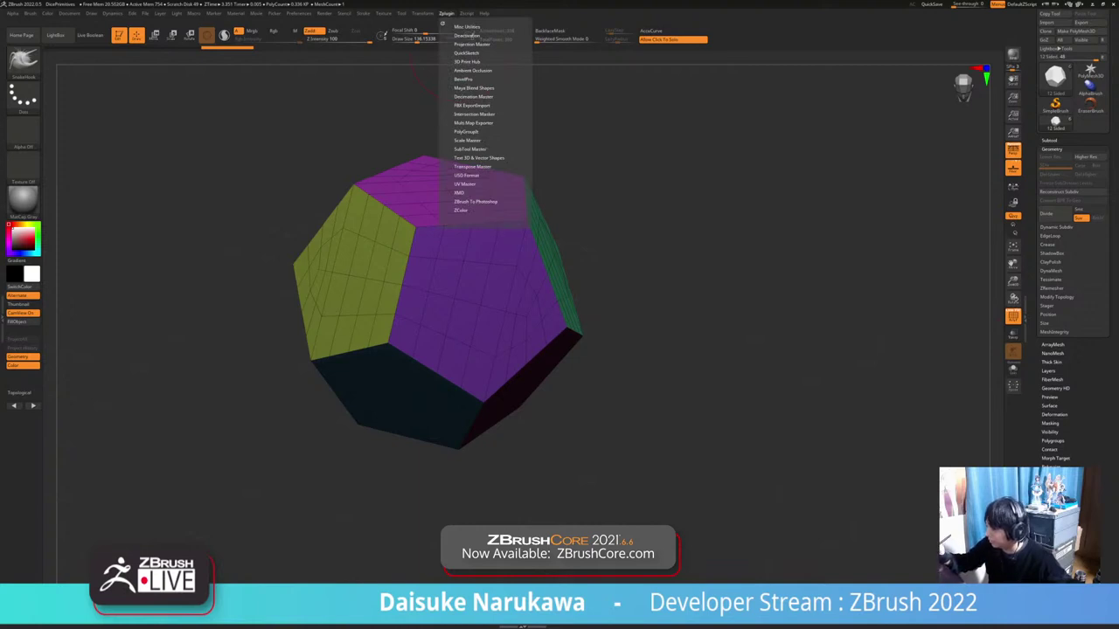
left_click(463, 79)
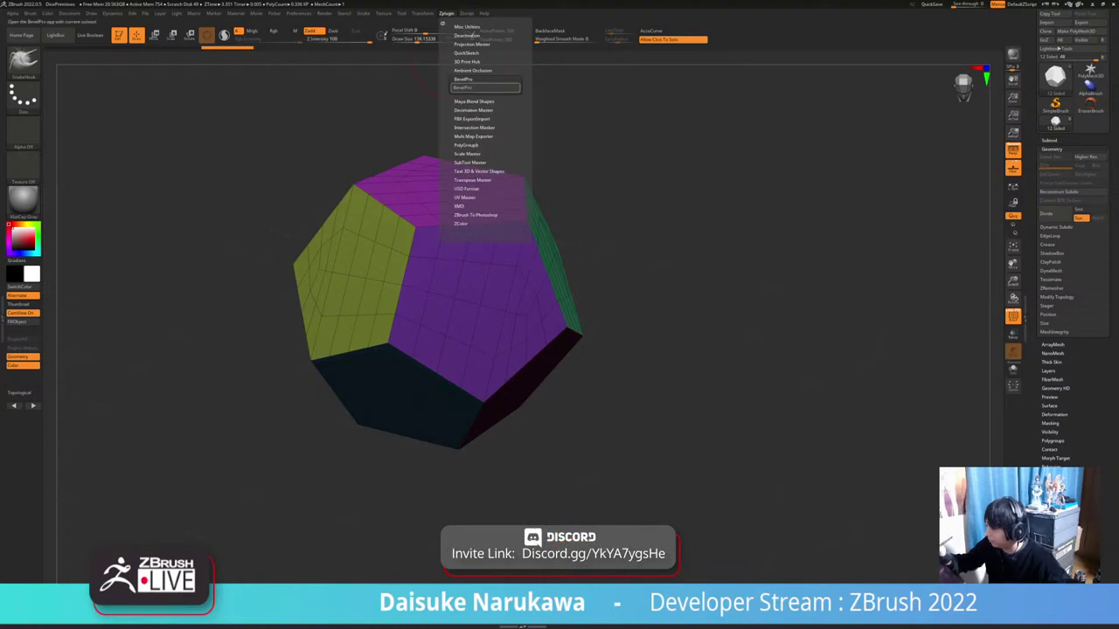
left_click(485, 87)
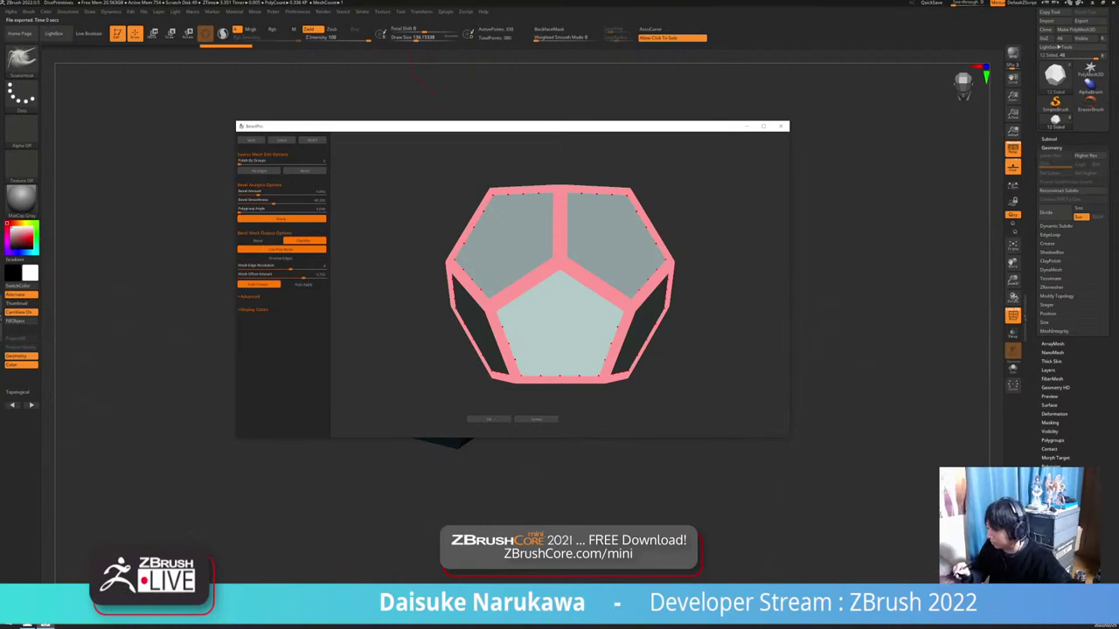
left_click_drag(559, 263, 559, 371)
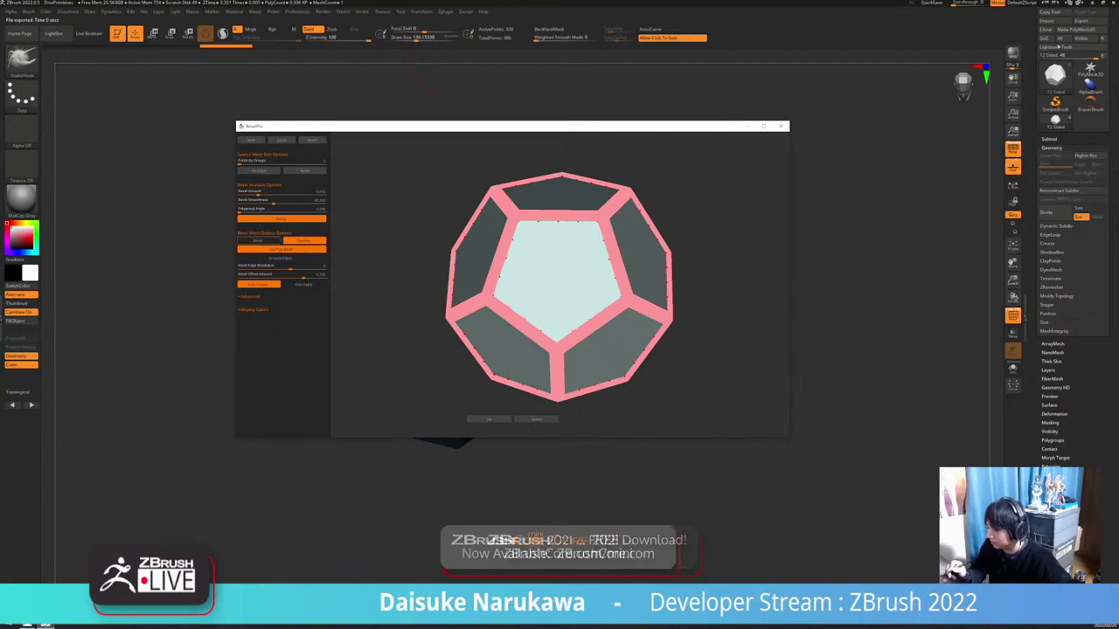
left_click(258, 240)
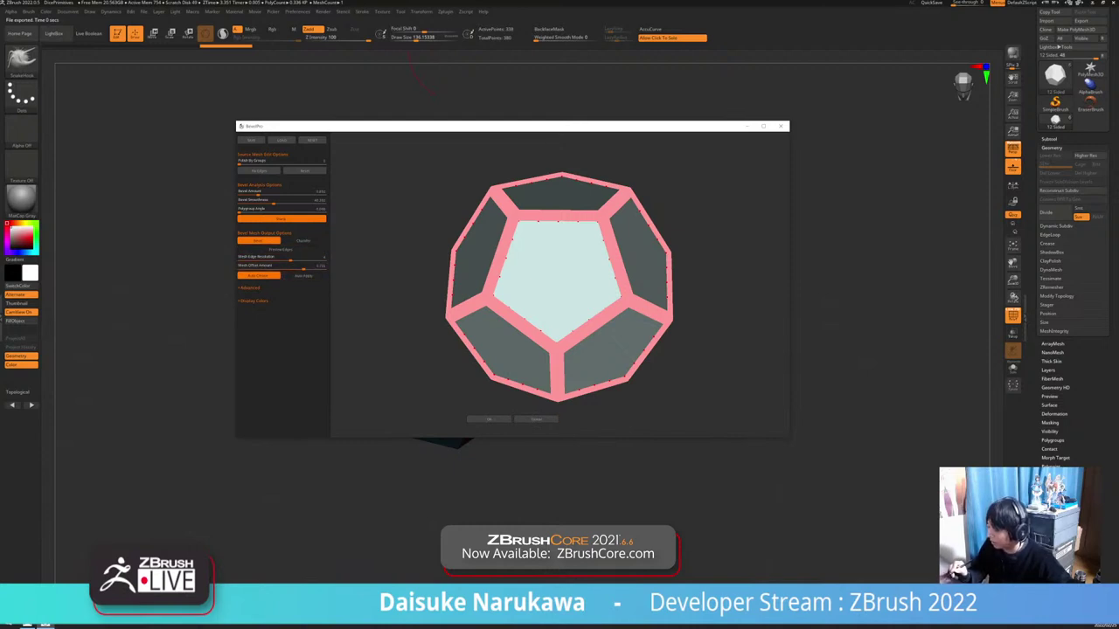
left_click(489, 420)
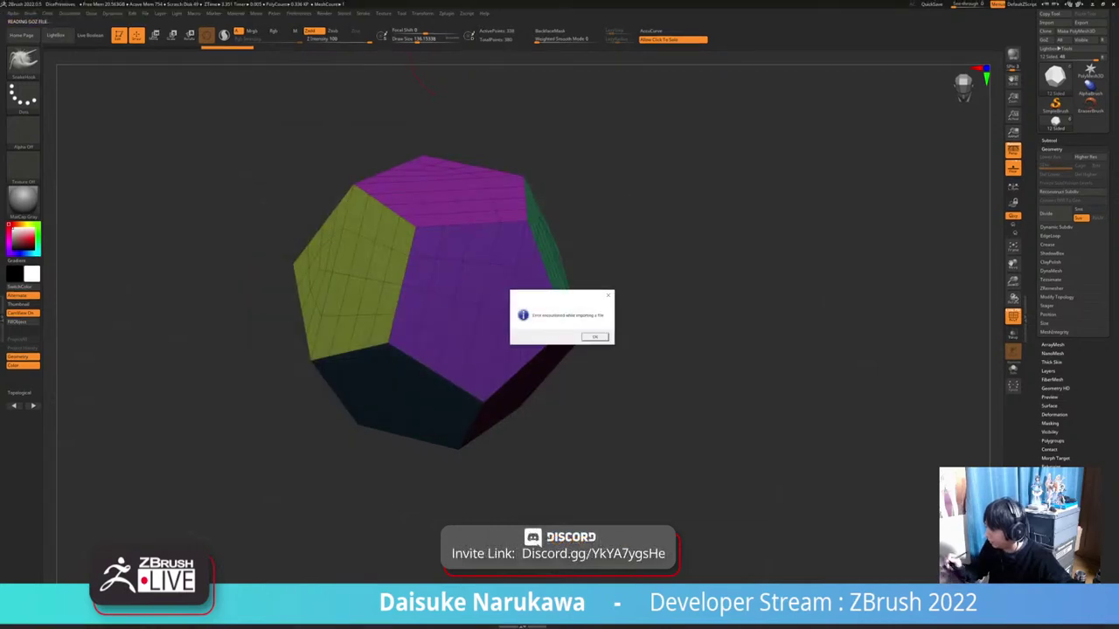
left_click(595, 337)
Hide the other visible subtools so that the edge mesh generated by BevelPro is shown
left_click_drag(565, 424, 593, 429)
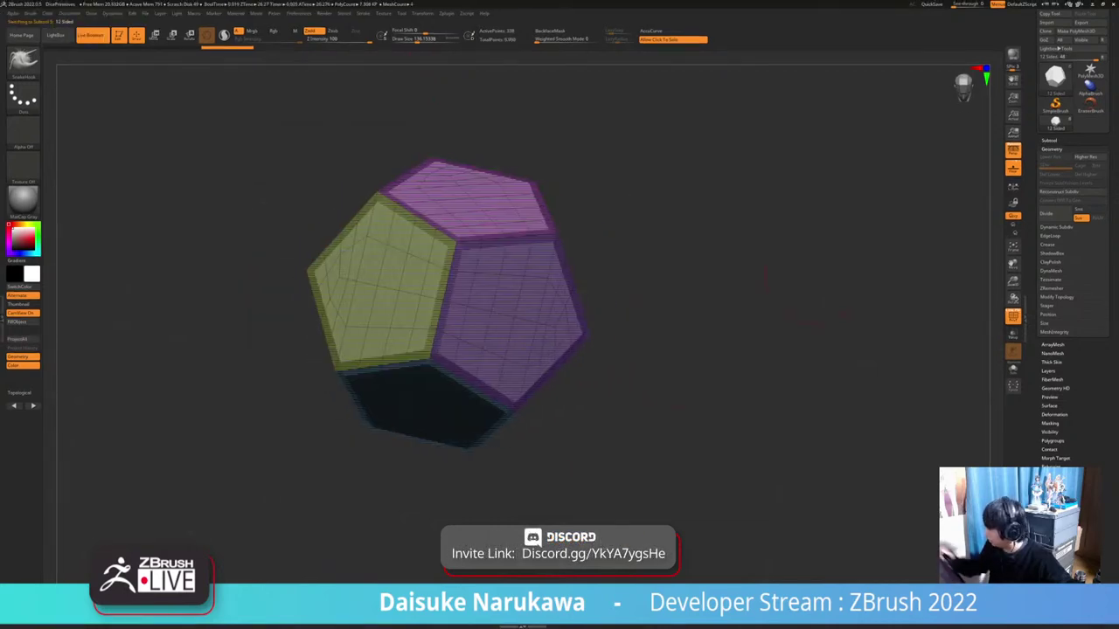
left_click(1049, 140)
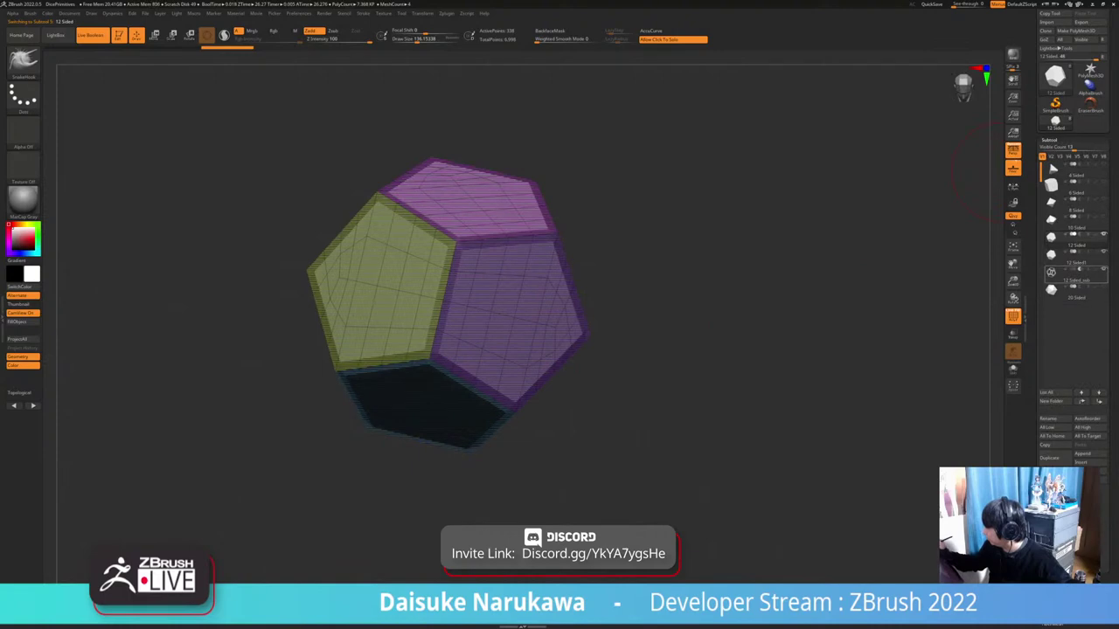
left_click(1103, 270, "shift")
left_click(1103, 269)
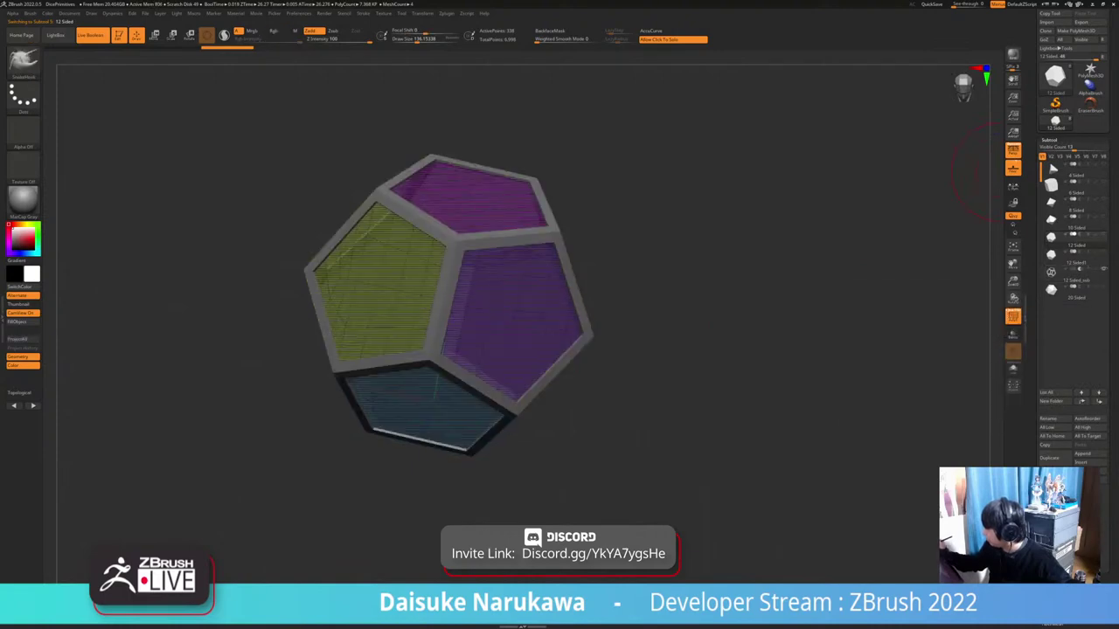
Move the 12 Sided_sub subtool directly below 12 Sided, then select and show only that frame with the polyframe off
left_click_drag(972, 306, 951, 252, "alt")
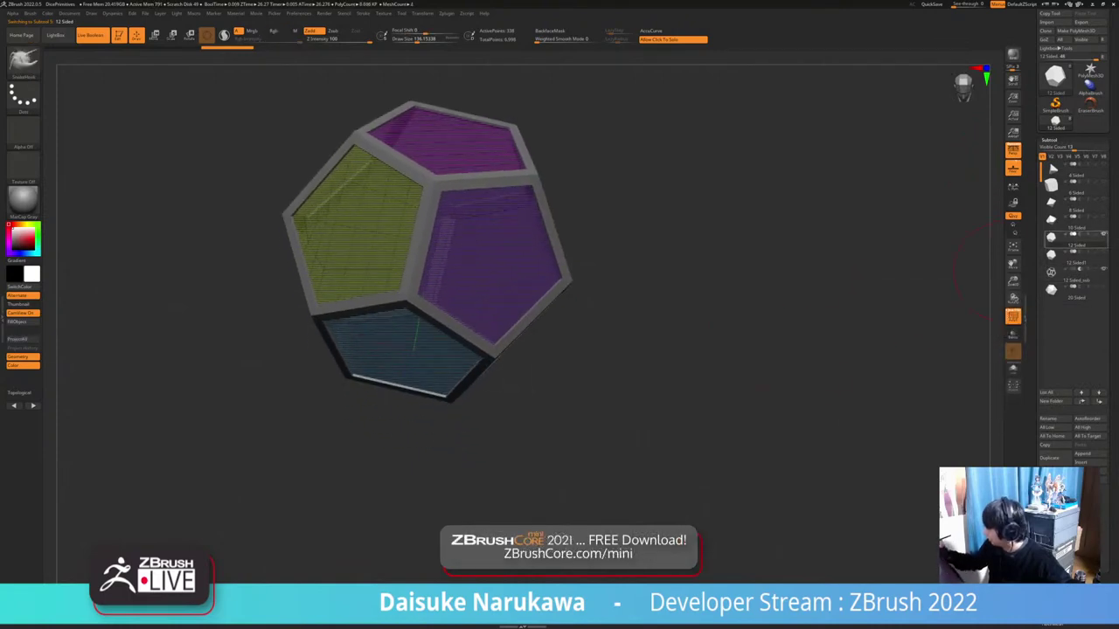
left_click_drag(1074, 275, 1075, 254)
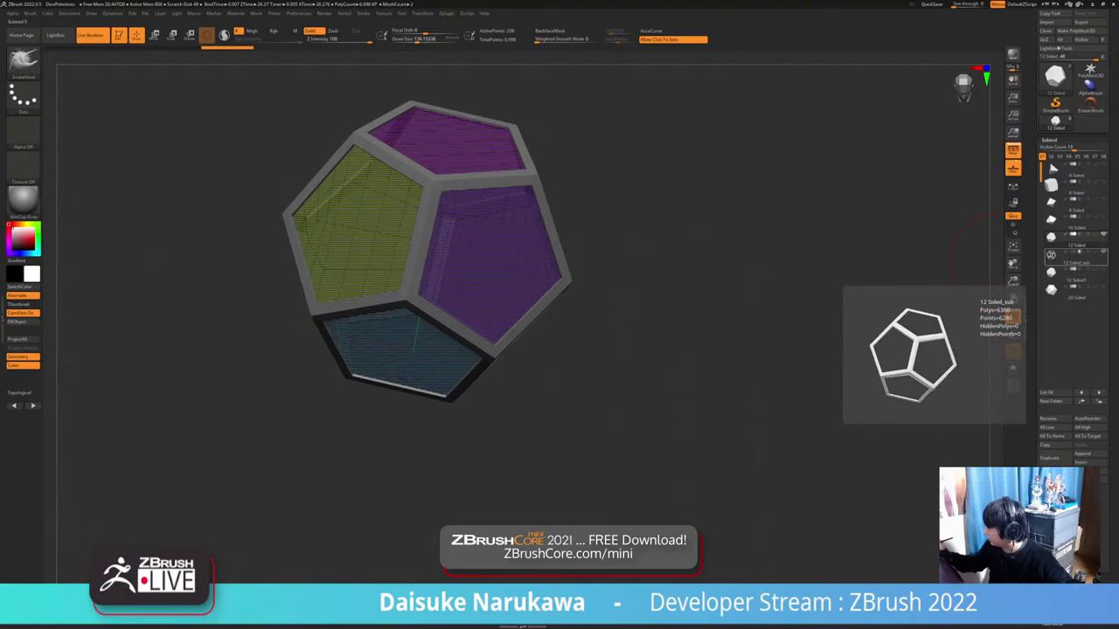
left_click(1074, 252)
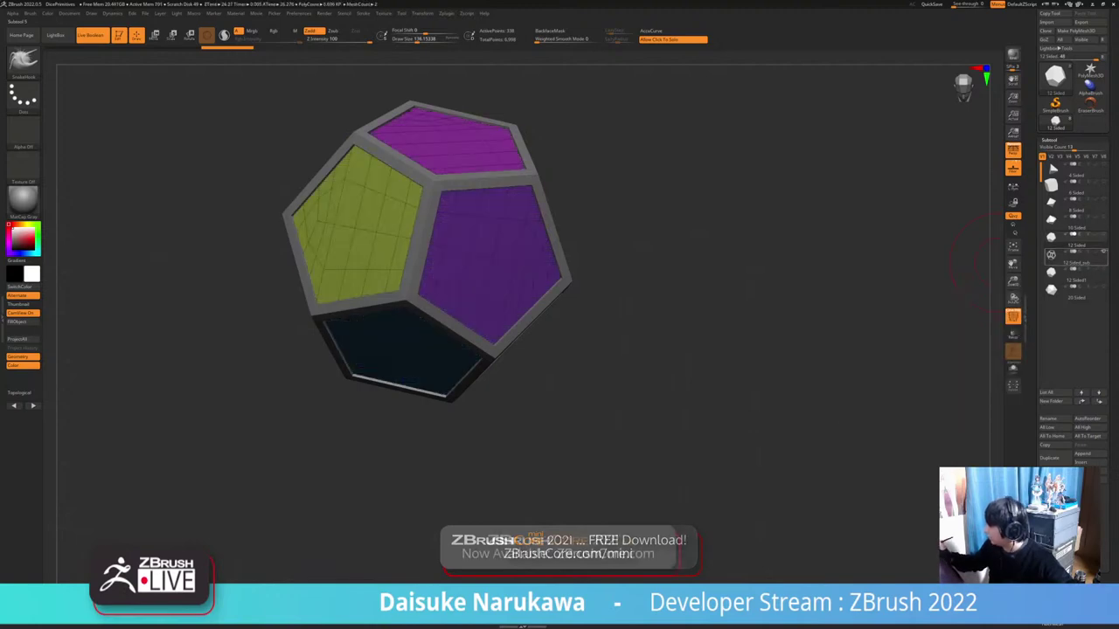
left_click(1071, 257)
left_click(1013, 317)
left_click_drag(752, 349, 742, 329, "alt")
left_click(1013, 316)
left_click(1013, 317)
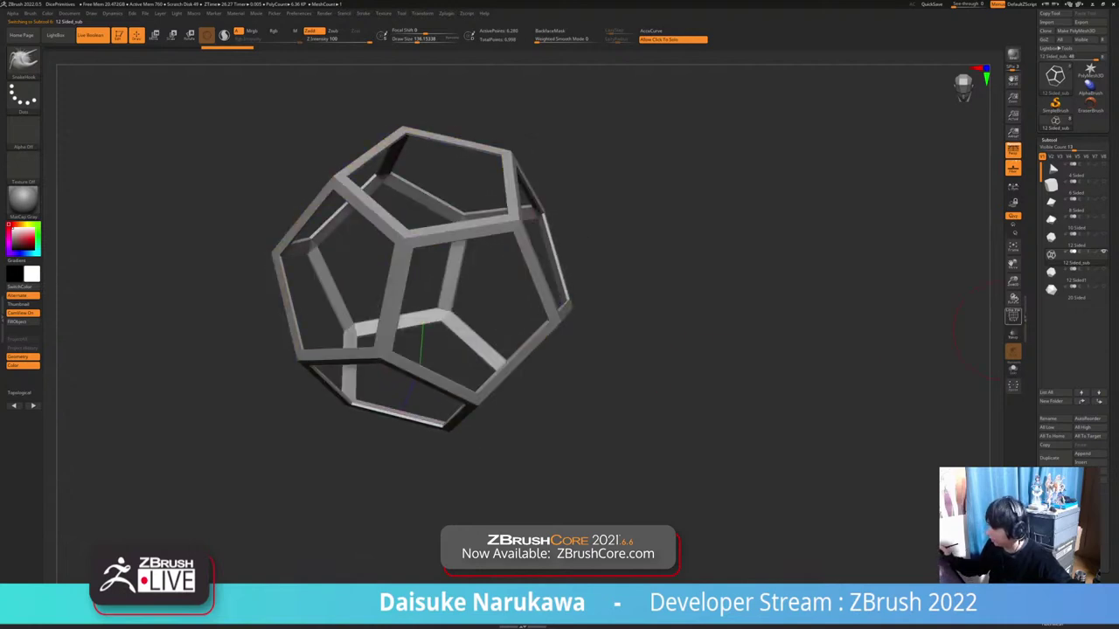
key("ctrl+d")
key("ctrl+d")
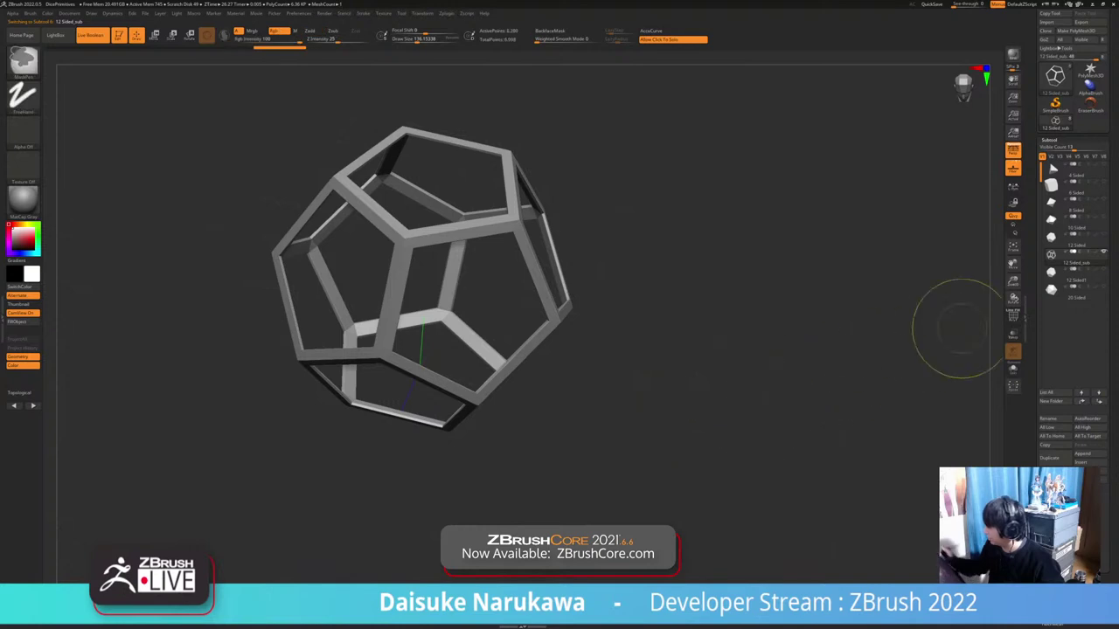
left_click_drag(668, 432, 683, 402, "alt")
key("ctrl+z")
key("ctrl+z")
Subdivide the dodecahedron frame to level 4 with Smt smoothing on and Suv off
left_click(1049, 140)
left_click(1052, 148)
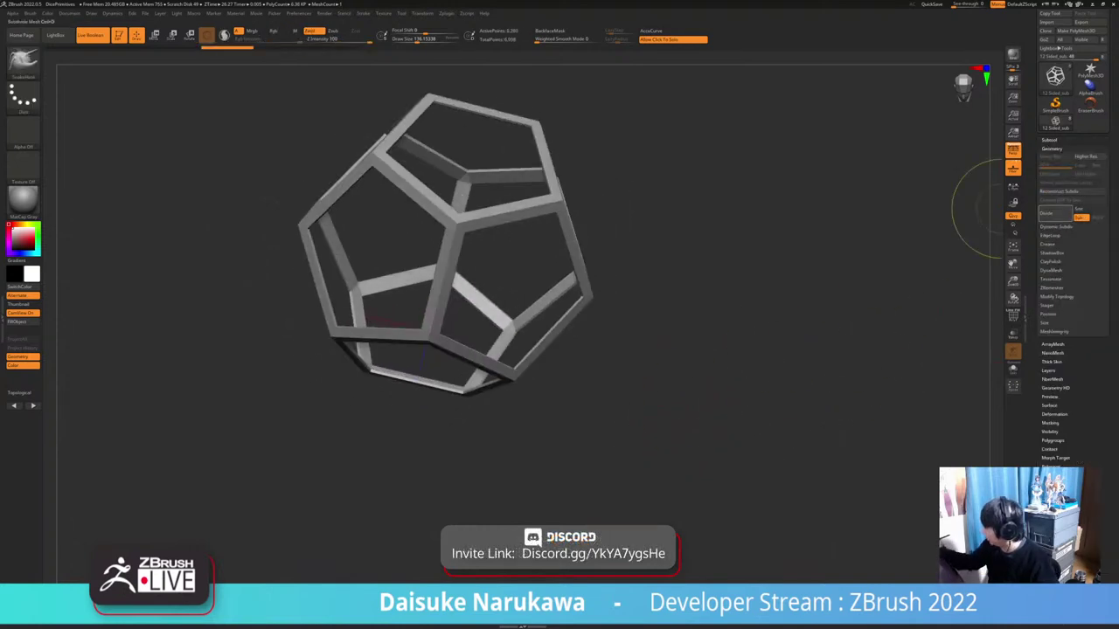
left_click(1081, 217)
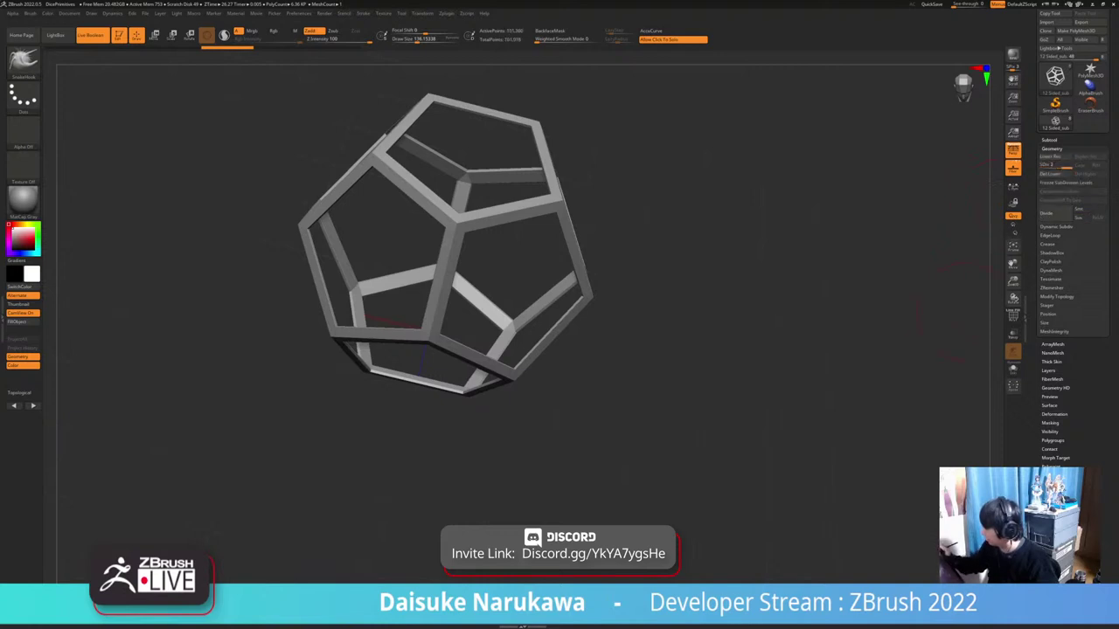
key("ctrl+z")
key("ctrl+z")
left_click(1084, 210)
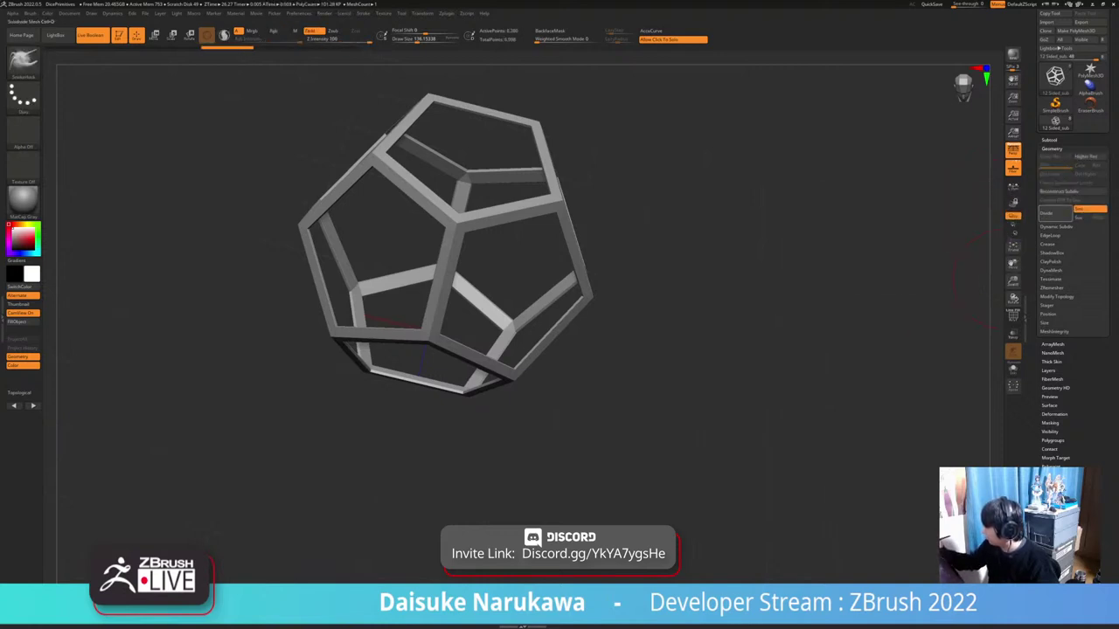
left_click(1055, 213)
left_click(1055, 214)
mouse_move(769, 271)
left_mouse_down()
mouse_move(762, 310)
mouse_move(699, 358)
mouse_move(813, 288)
mouse_move(777, 385)
mouse_move(861, 387)
left_mouse_up()
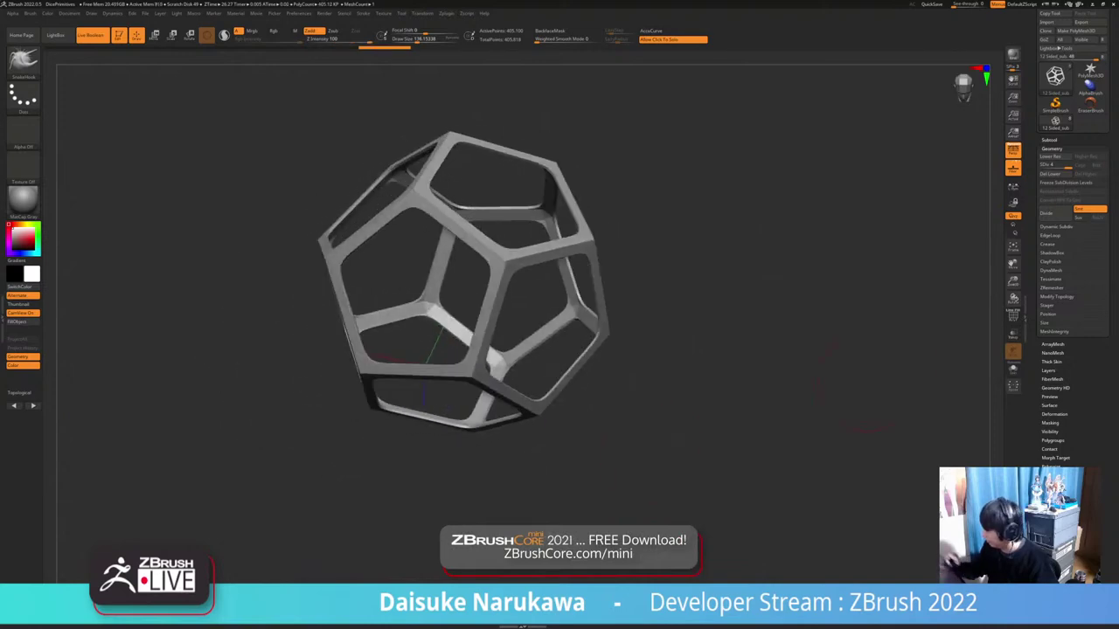
Display the frame's polyframe and inspect its edges and rounded corners from close up
left_click(1013, 317)
right_click_drag(831, 341, 809, 420, "ctrl")
left_click_drag(808, 419, 769, 498)
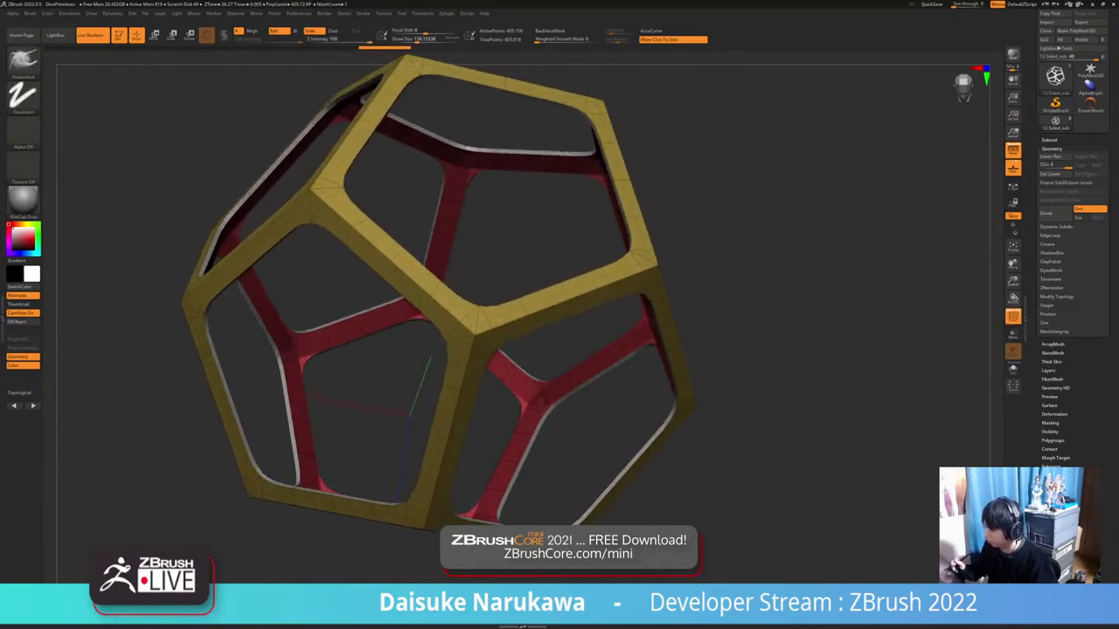
right_click_drag(769, 498, 739, 437, "ctrl")
left_click_drag(738, 437, 598, 409)
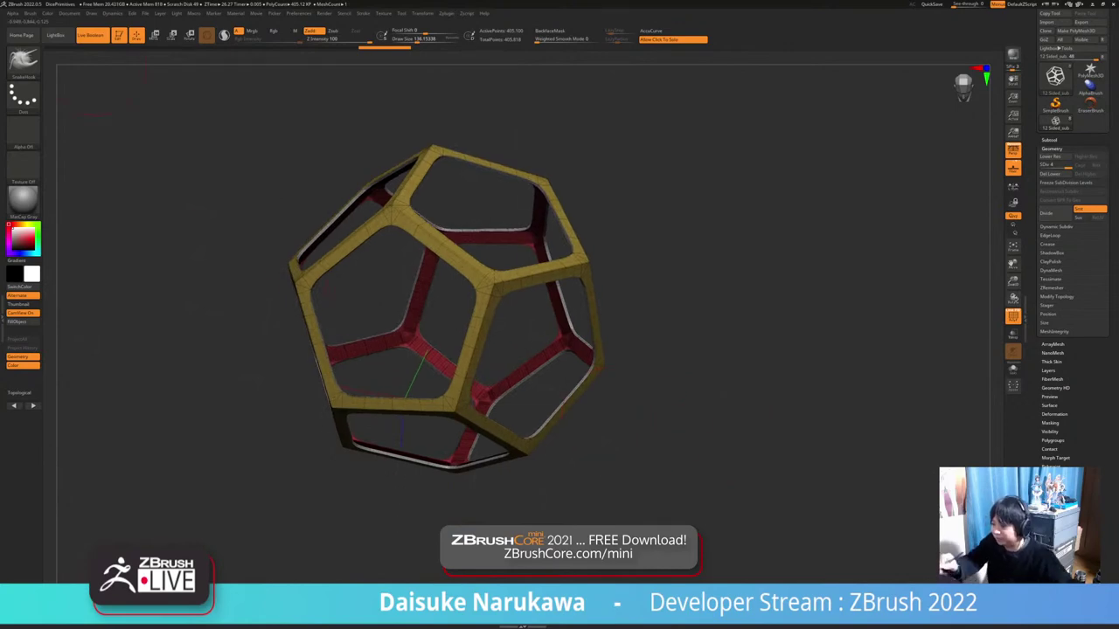
Open the QuickSave project QS_3606 containing the finished character without keeping the current dice project
left_click(57, 35)
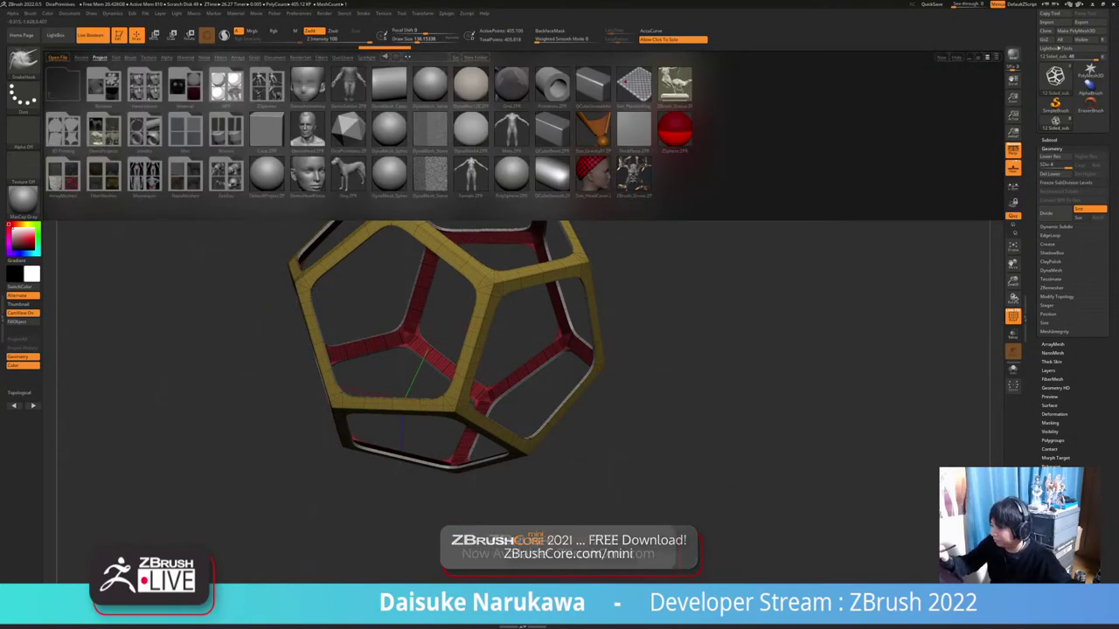
left_click(342, 58)
left_click_drag(839, 131, 131, 132)
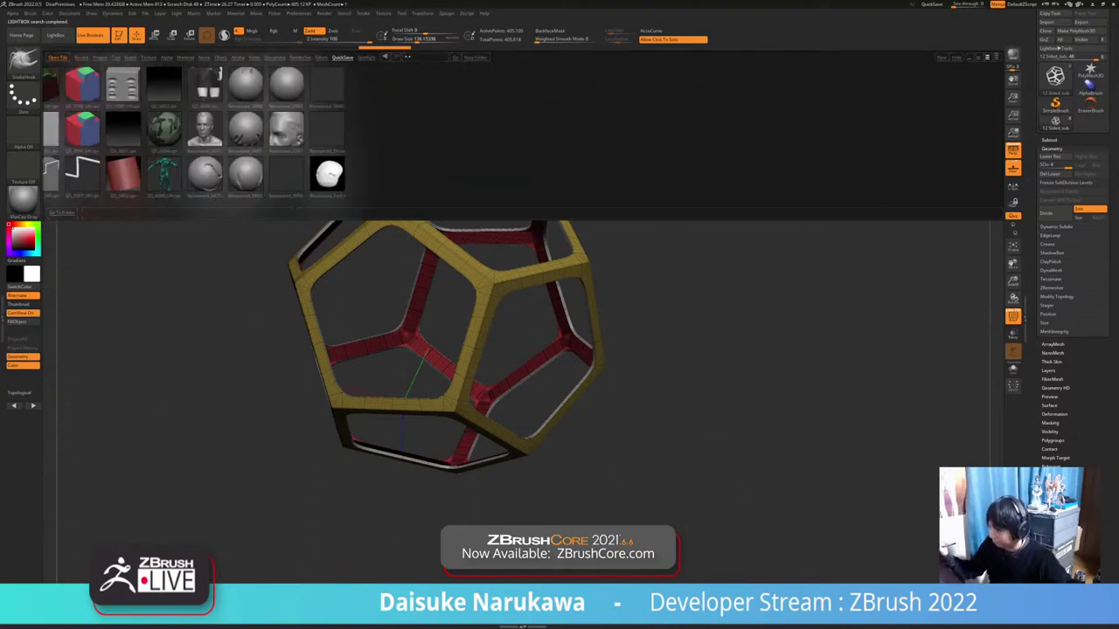
left_click_drag(262, 131, 570, 131)
double_click(530, 86)
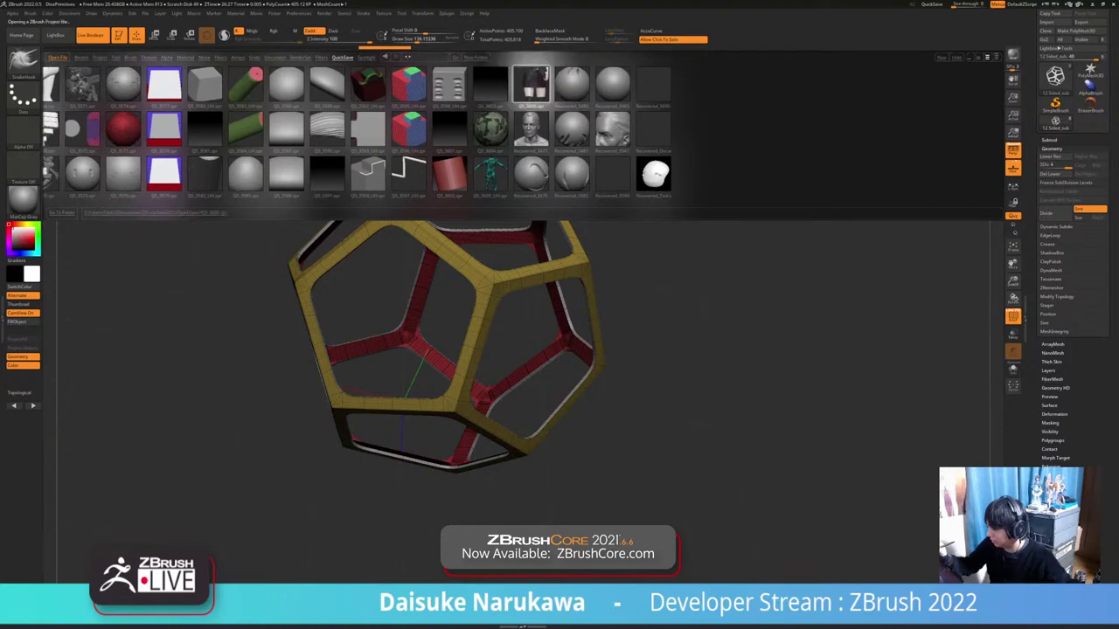
left_click(581, 338)
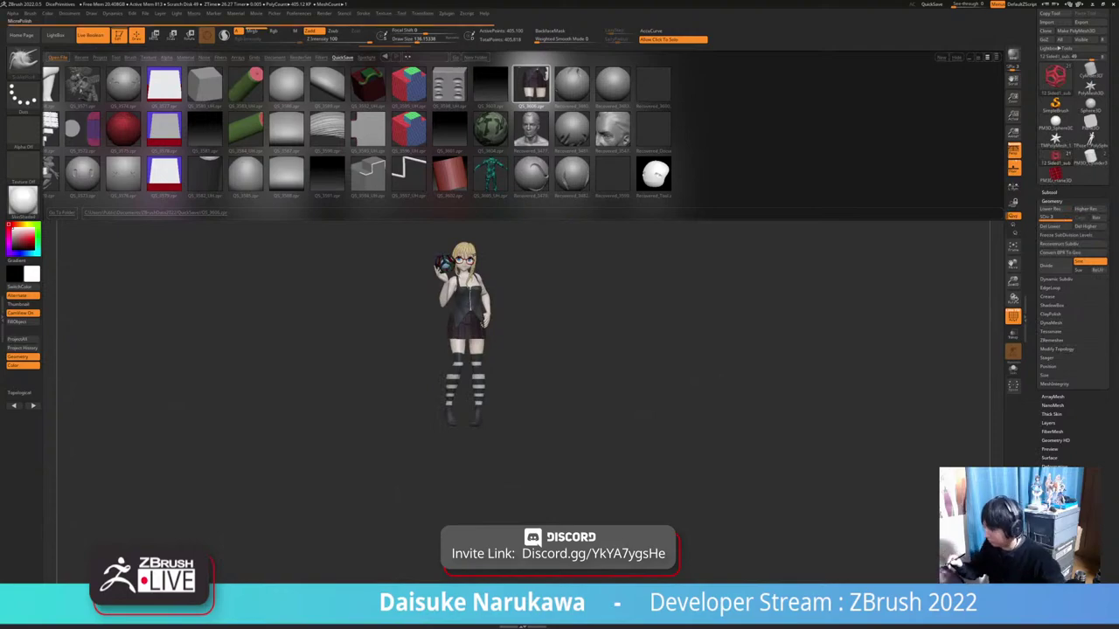
Examine the character's upper body, the hollow frame in her hand and the polygroups of her hair strands
right_click_drag(531, 253, 532, 385, "ctrl")
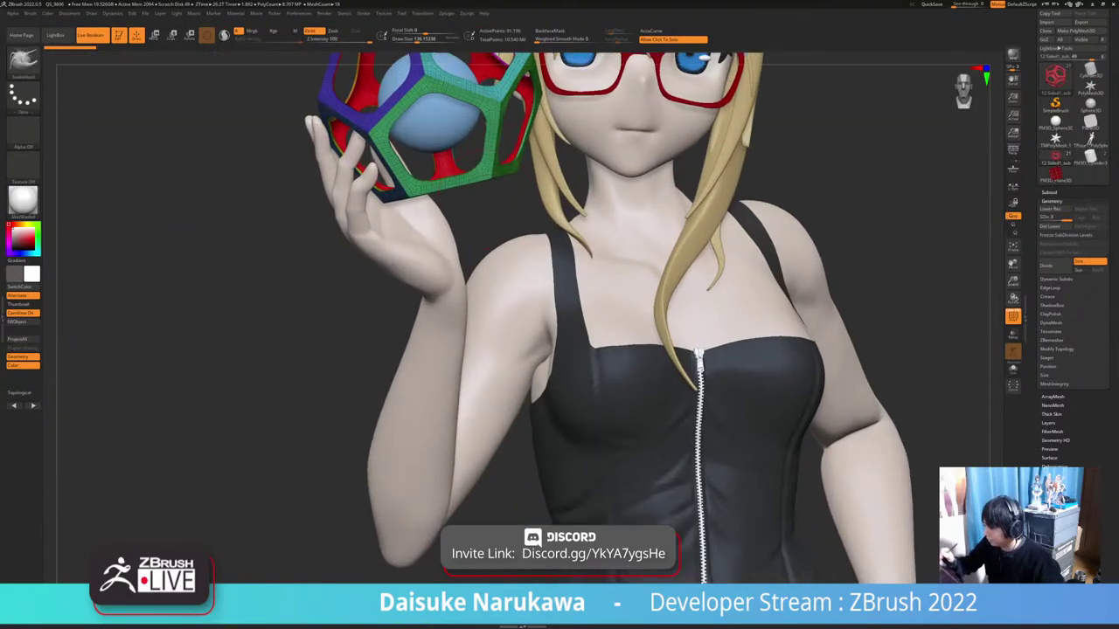
right_click_drag(546, 201, 557, 407, "alt")
mouse_move(558, 240)
right_mouse_down("ctrl")
mouse_move(557, 323)
mouse_move(584, 423)
mouse_move(502, 411)
right_mouse_up("ctrl")
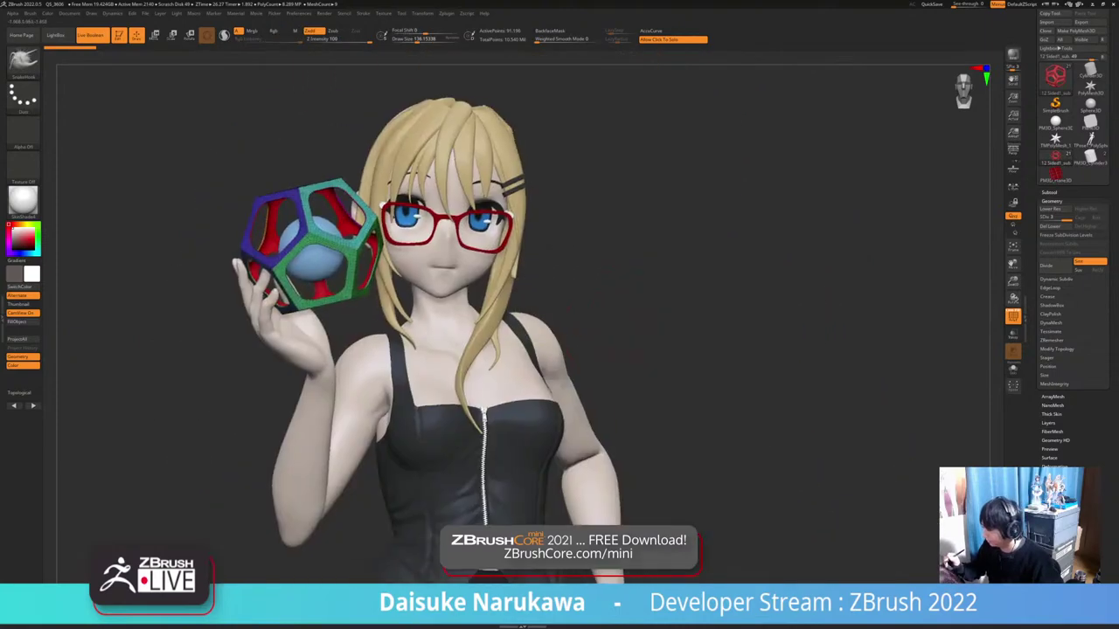
mouse_move(525, 279)
right_mouse_down("alt")
mouse_move(465, 262)
mouse_move(533, 297)
right_mouse_up("alt")
left_click(462, 166, "alt")
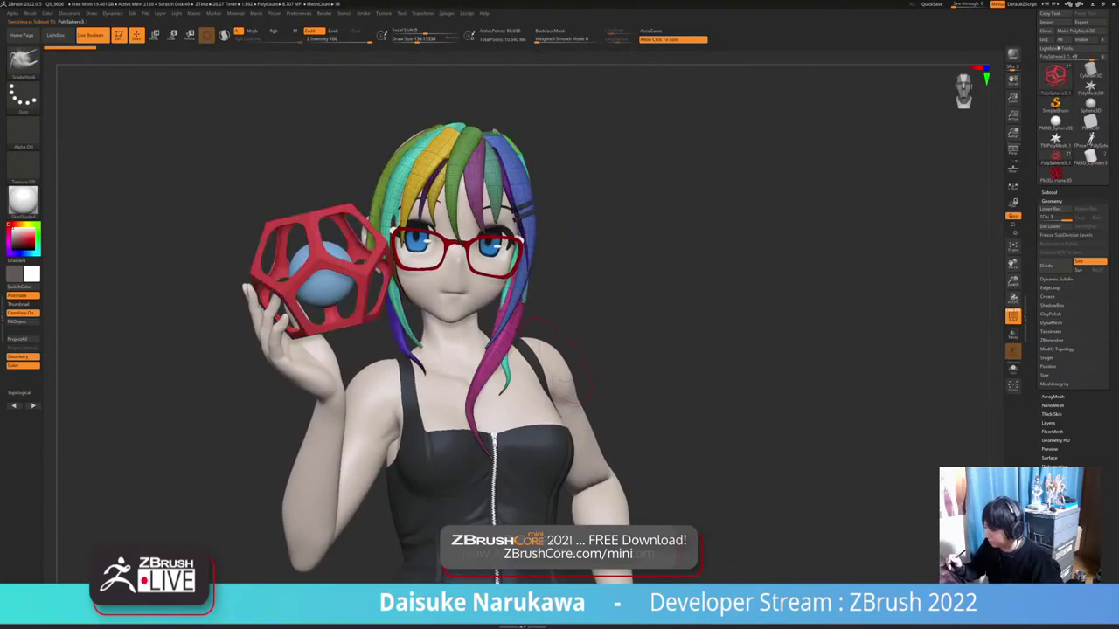
right_click_drag(472, 192, 559, 179)
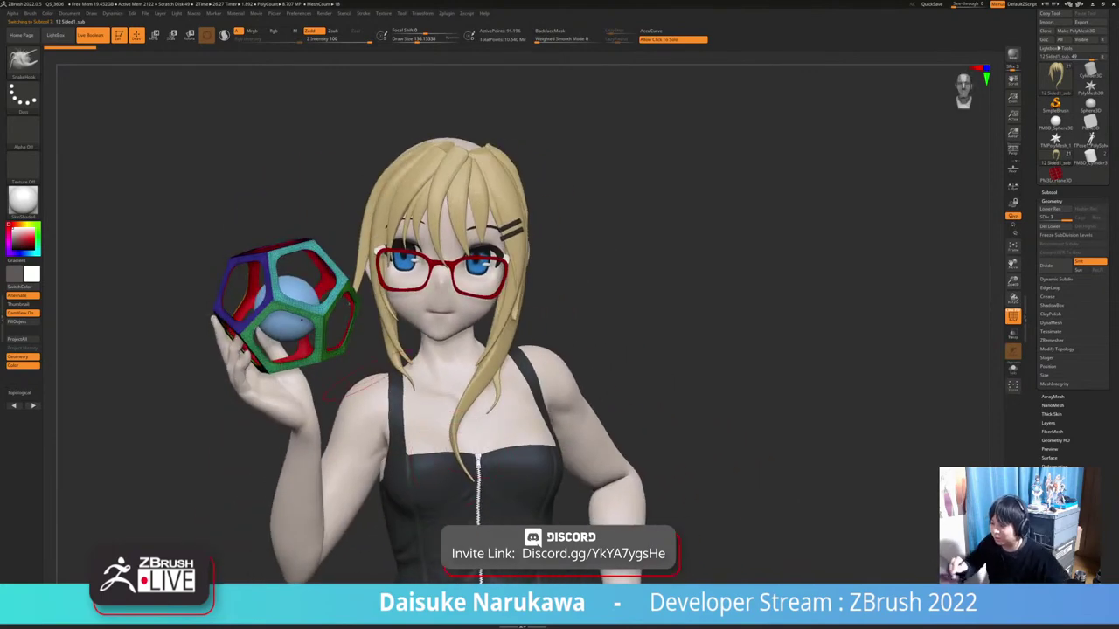
Choose the CurveTube brush
key("b")
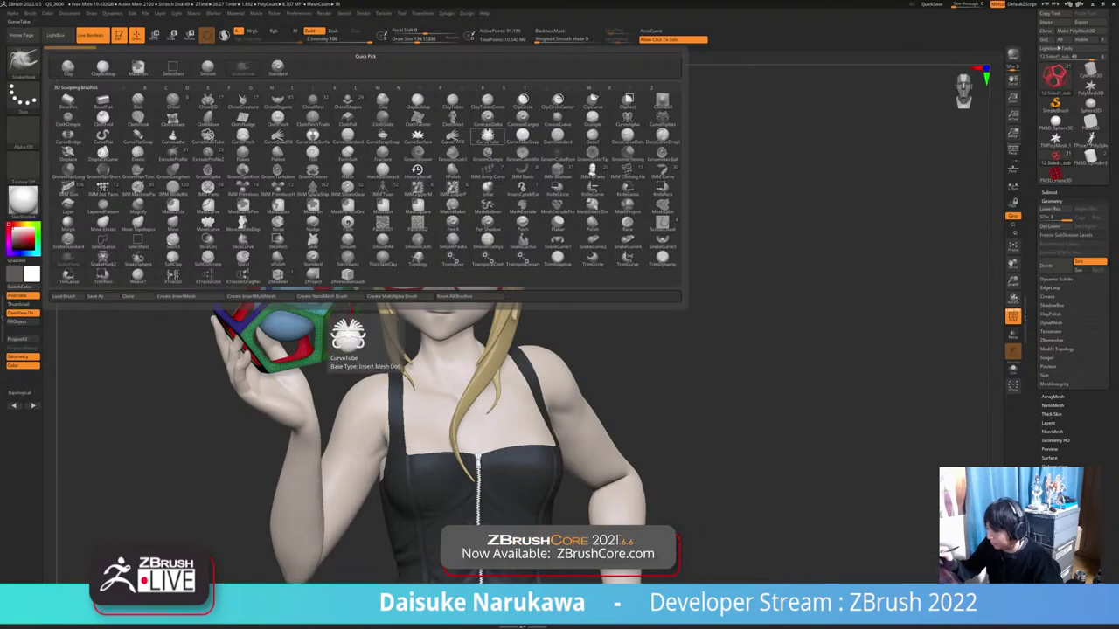
left_click(488, 136)
mouse_move(472, 126)
left_mouse_down()
mouse_move(398, 140)
mouse_move(485, 158)
left_mouse_up()
Switch to the ExtrudeProfile2 brush and choose its triangular hair profile
left_click(24, 63)
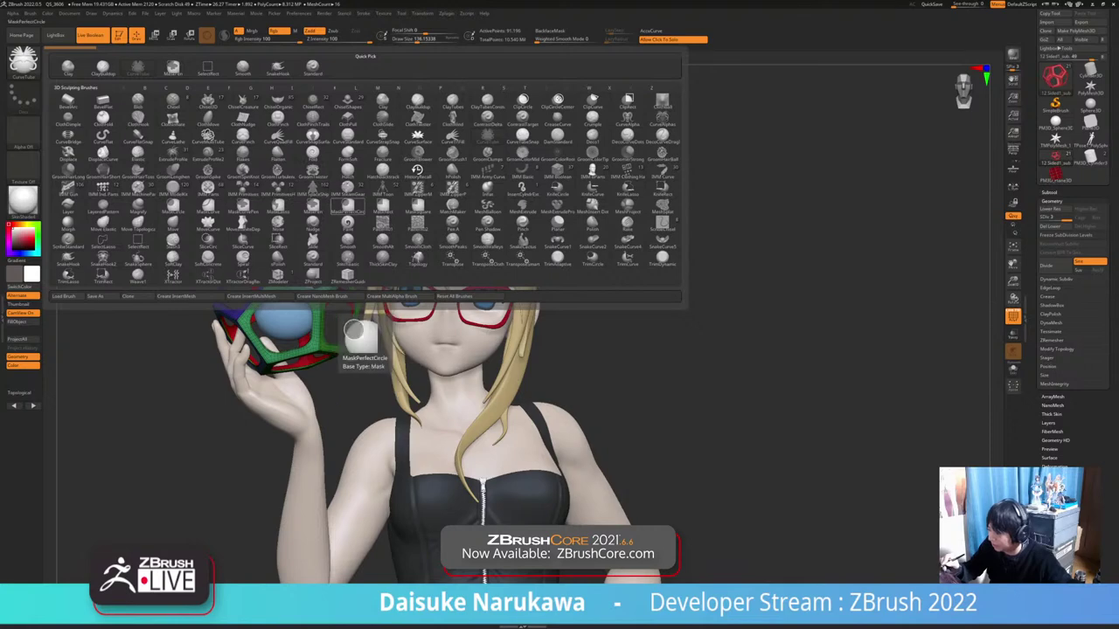
left_click(208, 156)
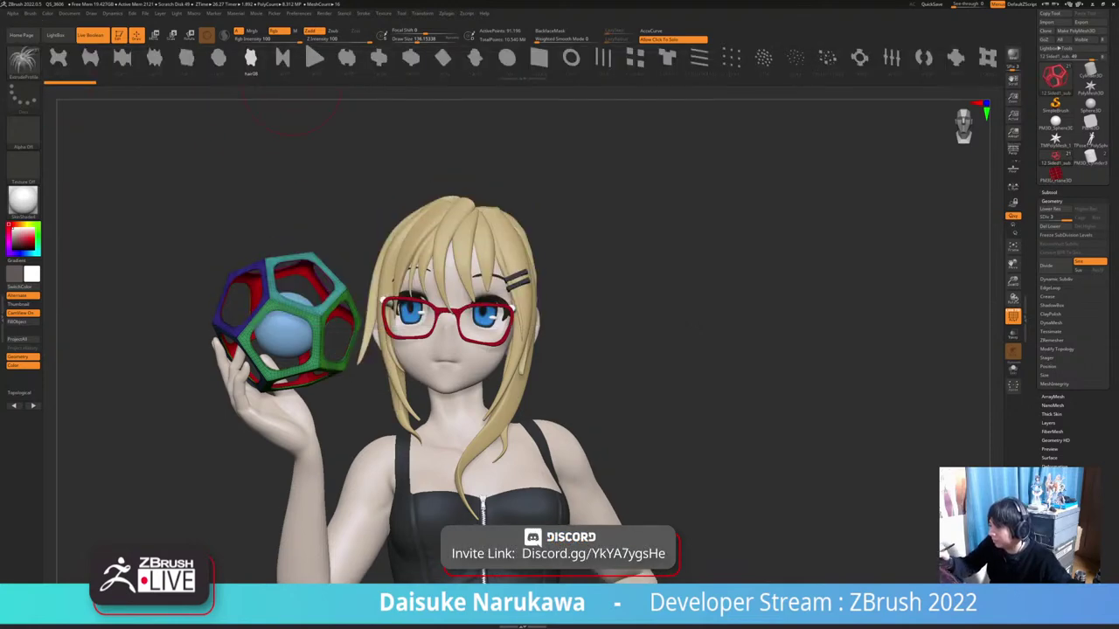
left_click(315, 58)
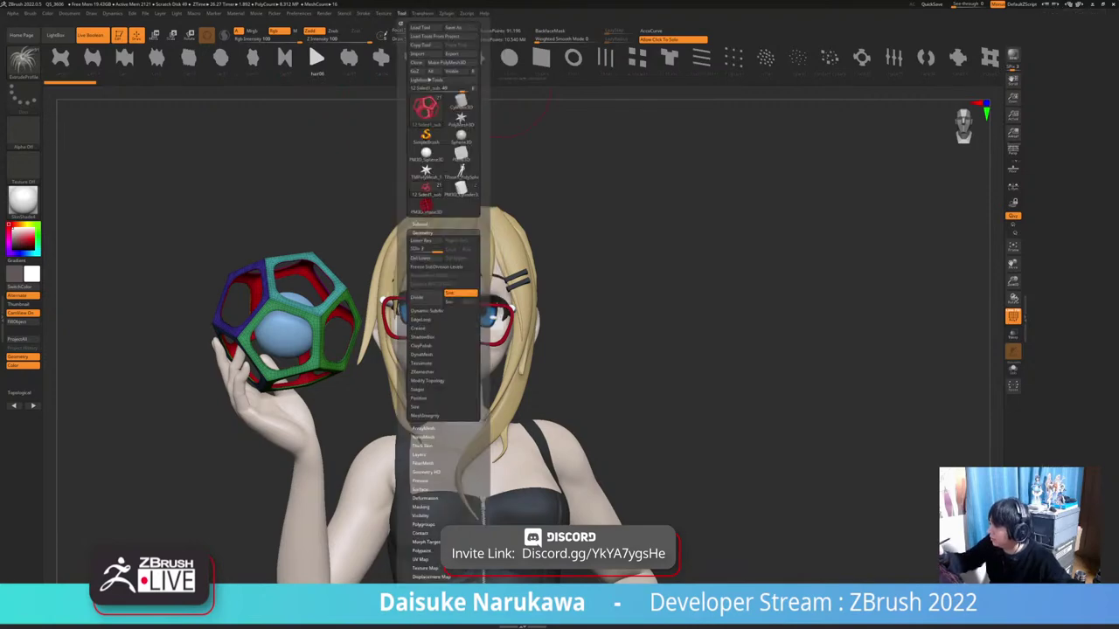
Review the brush's Curve Functions, Curve Modifiers and Curve stroke settings
mouse_move(362, 14)
left_click(386, 168)
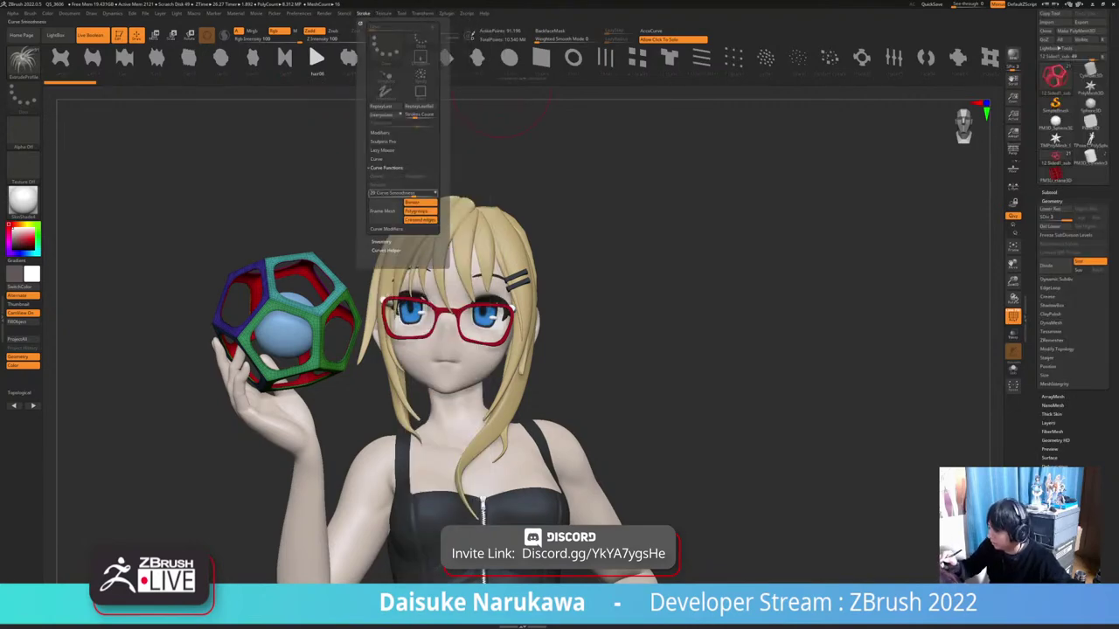
left_click(386, 167)
left_click(387, 177)
left_click(386, 194)
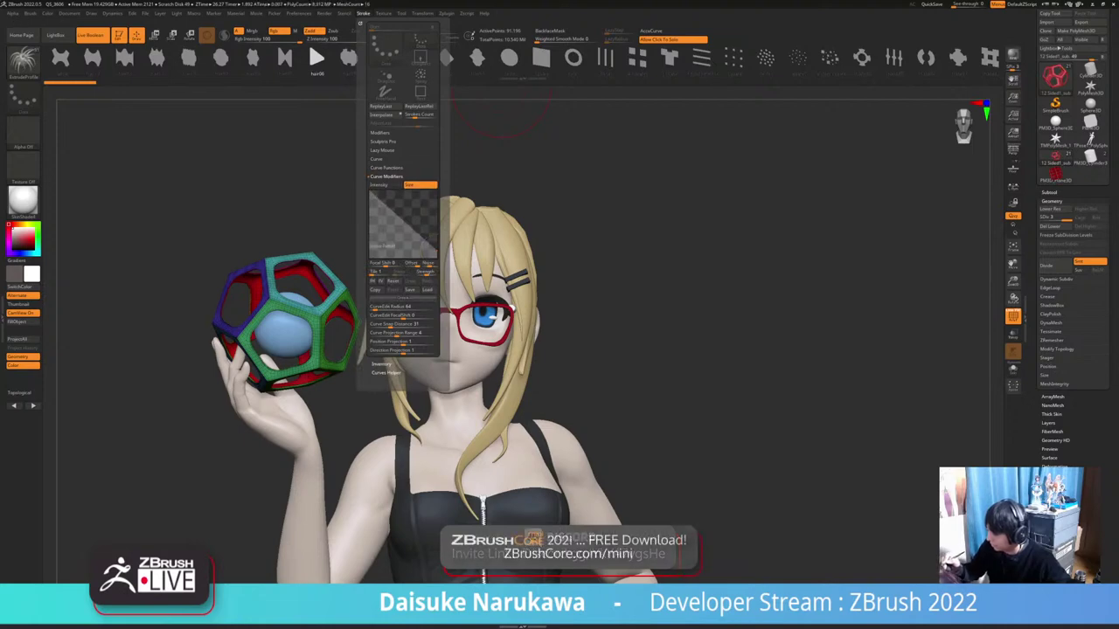
left_click(386, 168)
left_click(376, 159)
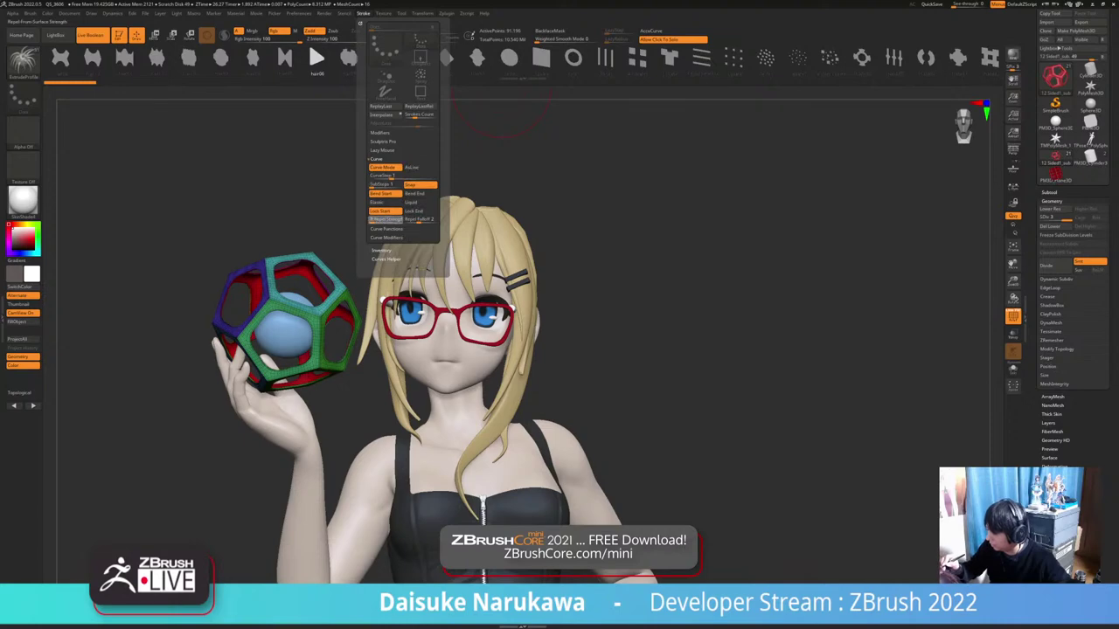
Select the character's hair subtool, switch it to its lowest subdivision level and delete the higher levels
right_click_drag(618, 304, 541, 40, "ctrl")
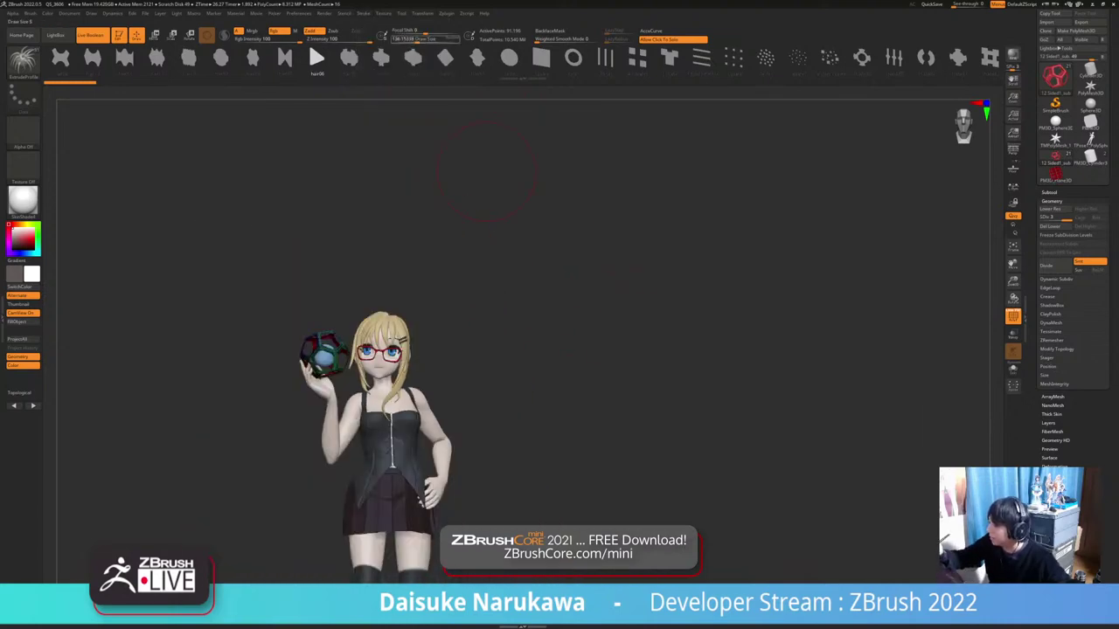
mouse_move(502, 201)
right_mouse_down("ctrl")
mouse_move(546, 490)
mouse_move(411, 498)
mouse_move(289, 480)
mouse_move(264, 504)
mouse_move(332, 560)
mouse_move(395, 478)
right_mouse_up("ctrl")
left_click(367, 472, "alt")
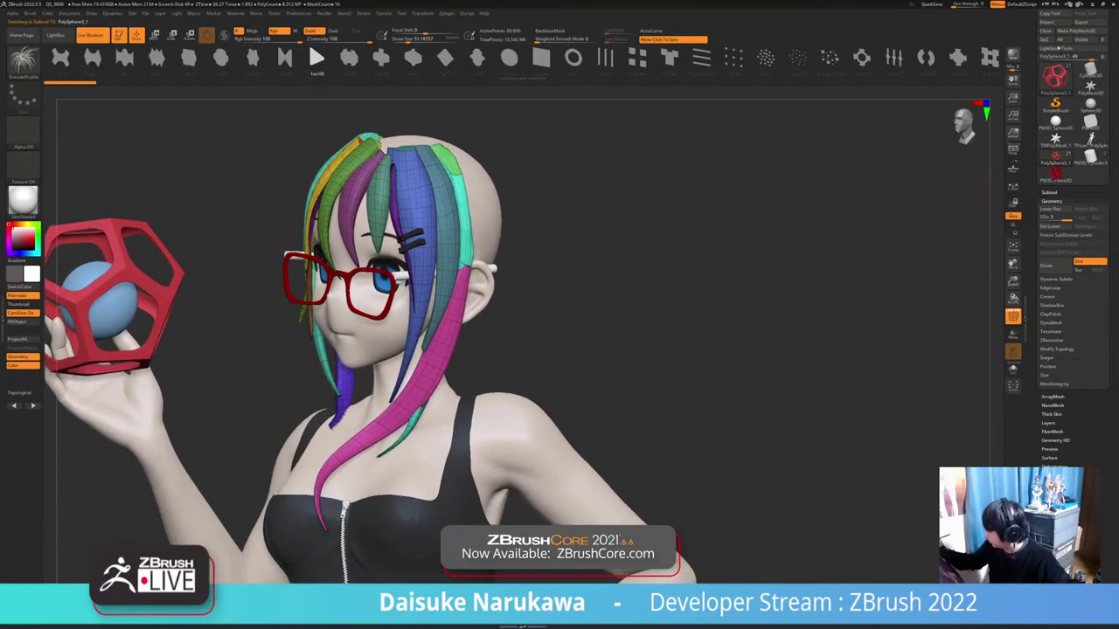
left_click(1054, 218)
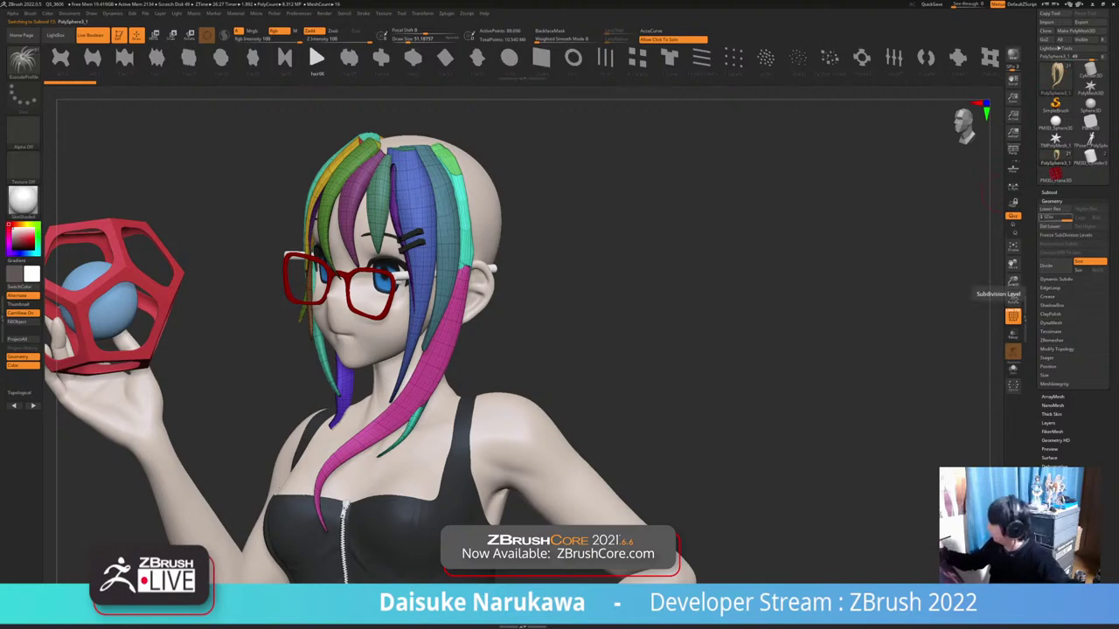
key("shift+d")
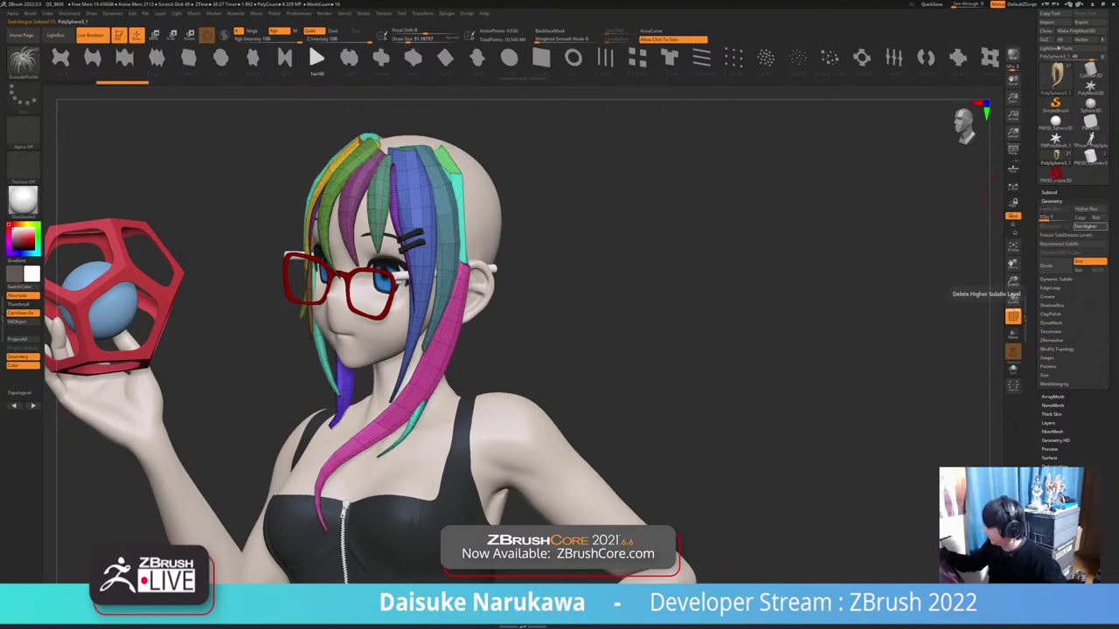
left_click(1090, 227)
Try to draw a hair strand down the side of the head behind the front locks
mouse_move(699, 350)
right_mouse_down()
mouse_move(568, 349)
mouse_move(568, 280)
mouse_move(506, 293)
mouse_move(559, 301)
right_mouse_up()
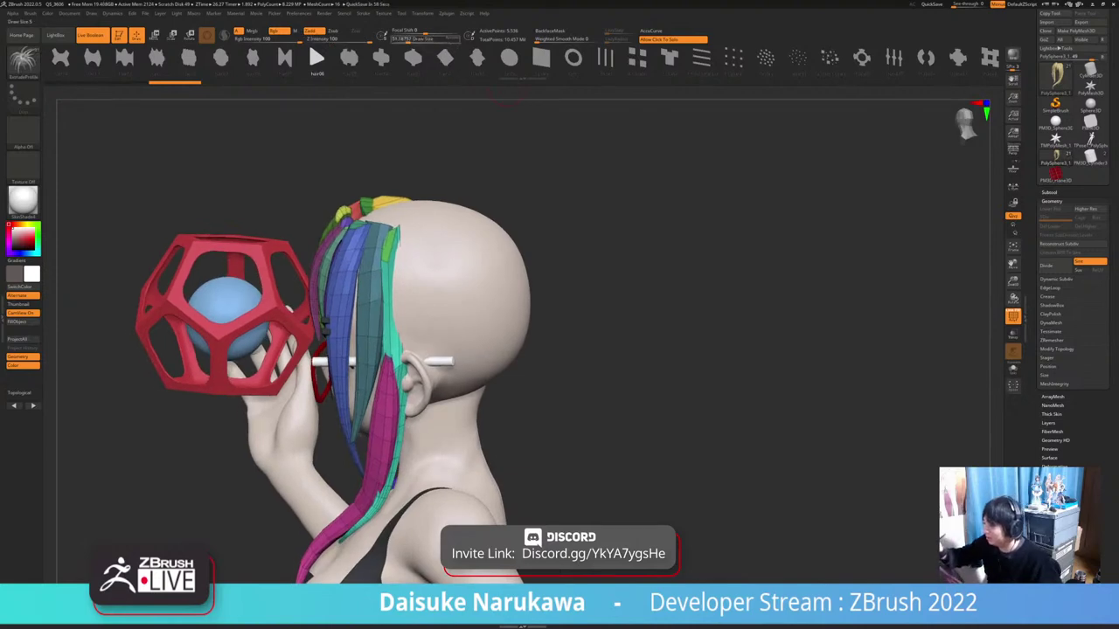
mouse_move(612, 367)
right_mouse_down("alt")
mouse_move(612, 330)
mouse_move(666, 342)
right_mouse_up("alt")
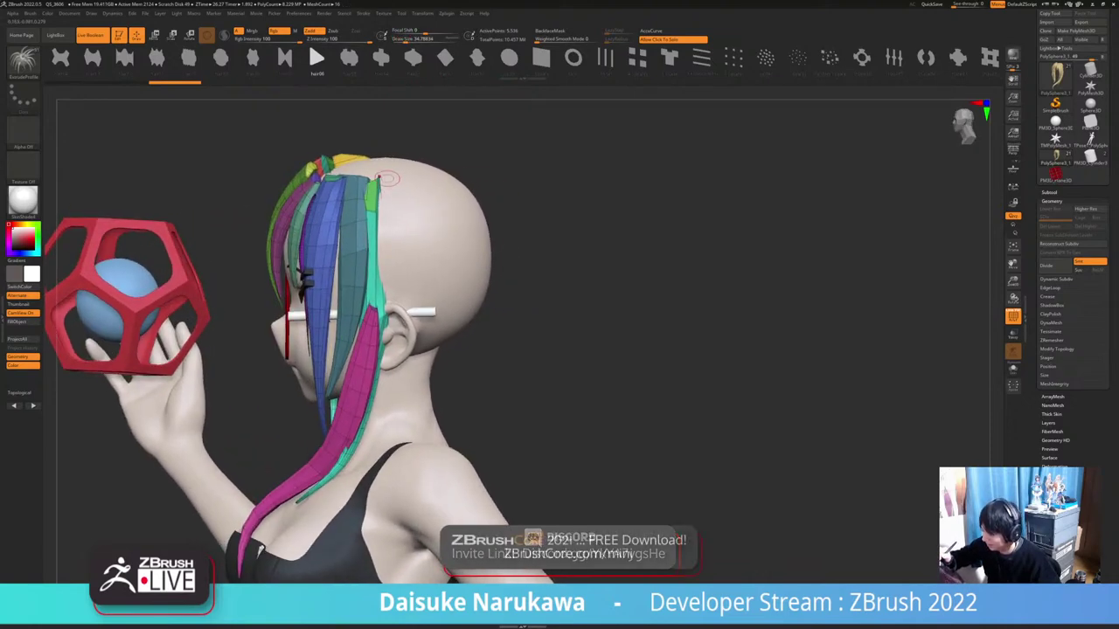
left_click_drag(385, 172, 398, 306)
key("ctrl+z")
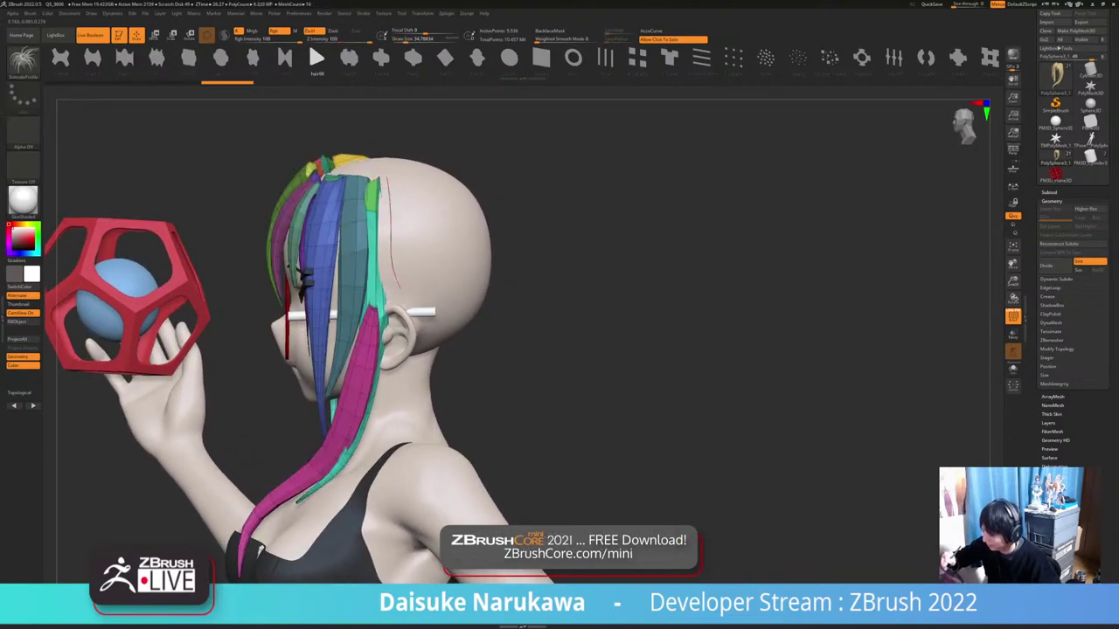
left_click_drag(422, 385, 405, 442)
key("ctrl+z")
Draw two long hair strands from the crown past the ear down toward the shoulder
mouse_move(611, 367)
right_mouse_down("ctrl")
mouse_move(612, 341)
mouse_move(725, 345)
mouse_move(559, 350)
right_mouse_up("ctrl")
left_click_drag(389, 206, 389, 232)
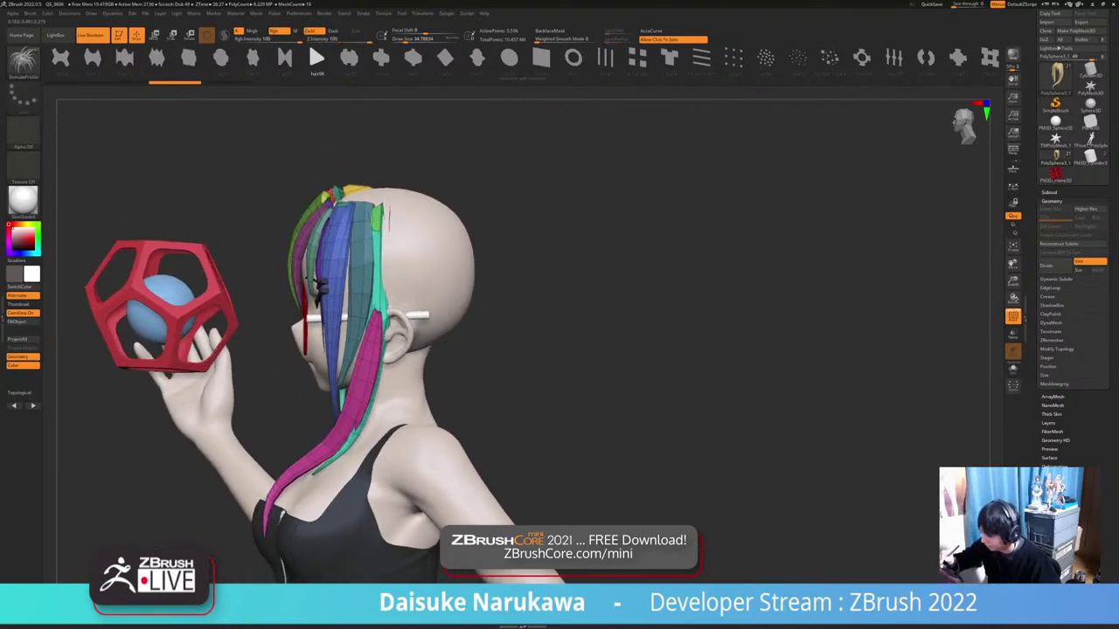
left_click_drag(364, 427, 353, 439)
mouse_move(559, 350)
right_mouse_down()
mouse_move(743, 344)
mouse_move(568, 348)
right_mouse_up()
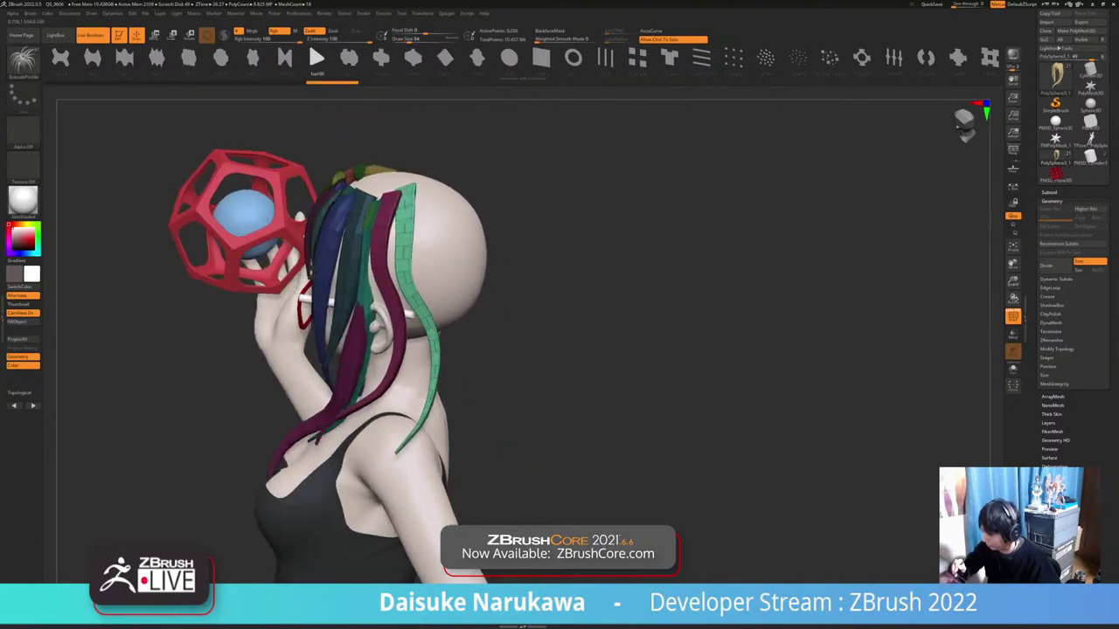
Redraw the hair strand running from the crown down behind the ear and review the Picker's Depth options
left_click_drag(415, 298, 431, 385)
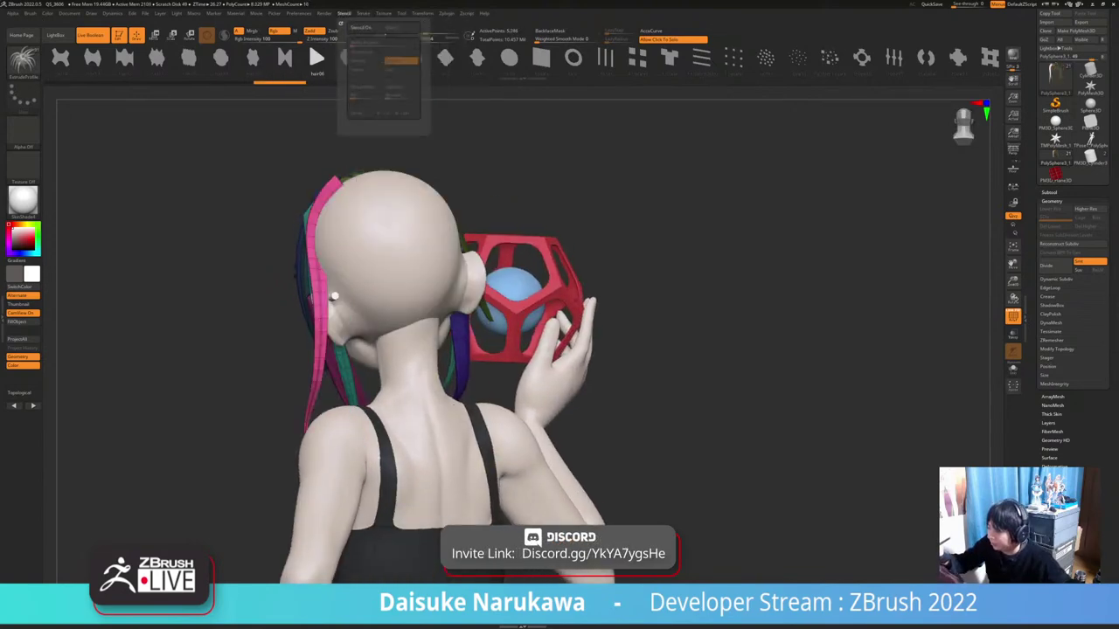
mouse_move(362, 13)
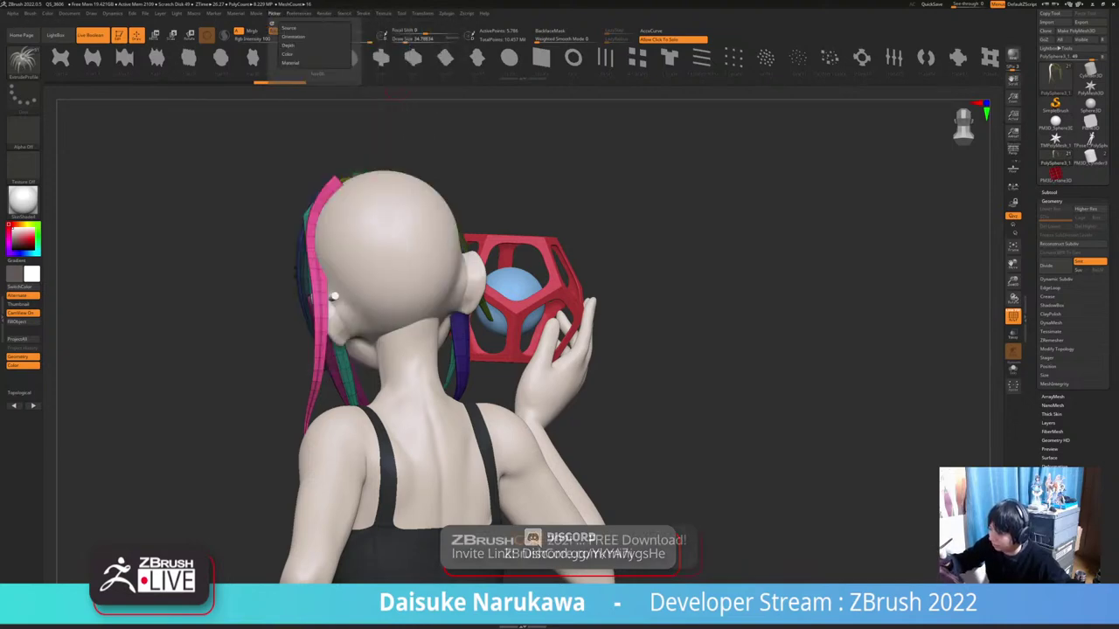
left_click(288, 55)
left_click(289, 46)
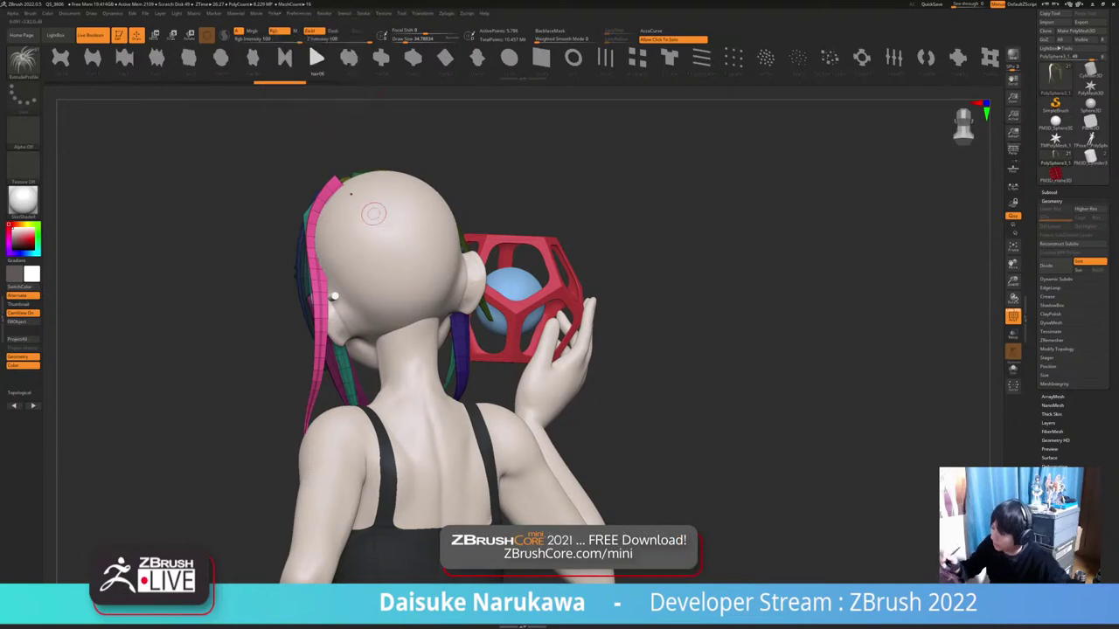
Try to draw a hair strand from the crown diagonally across the back of the head toward the shoulder strap
right_click_drag(385, 243, 468, 245)
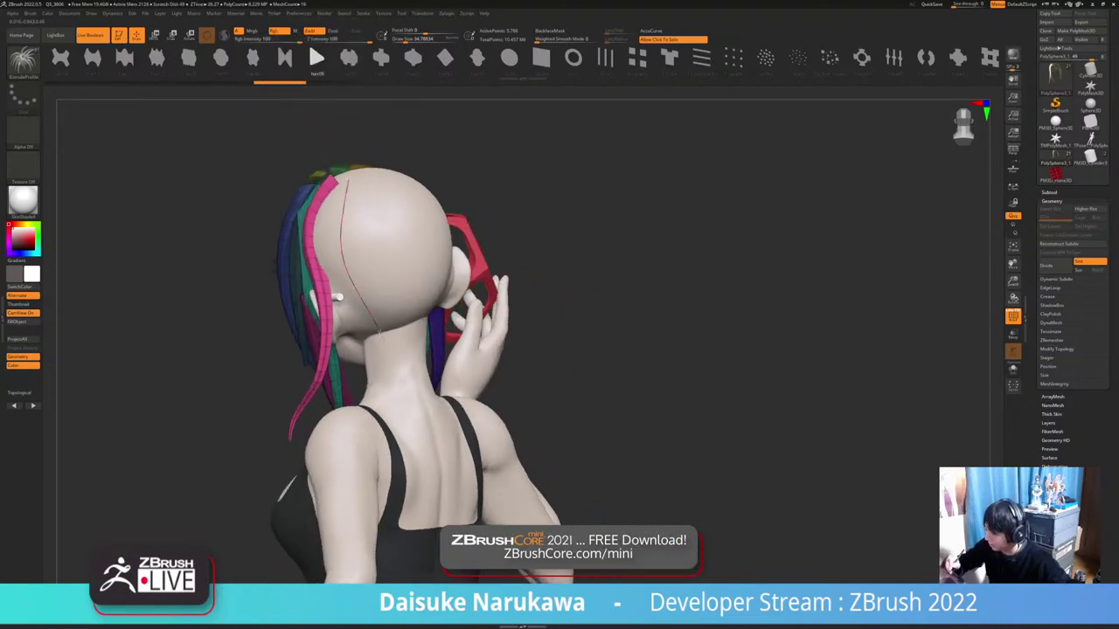
left_click_drag(409, 440, 413, 457)
mouse_move(412, 445)
right_mouse_down()
mouse_move(354, 442)
mouse_move(377, 442)
right_mouse_up()
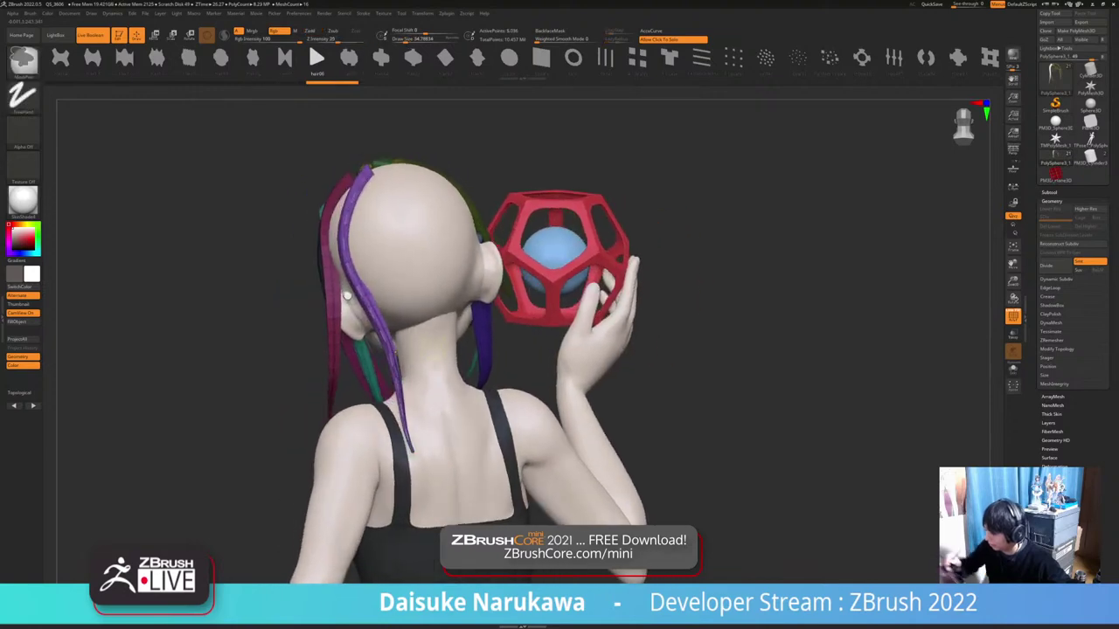
key("ctrl+z")
Draw a hair strand from the crown down the back of the head to the upper back
left_click_drag(360, 178, 419, 455)
right_click_drag(445, 457, 328, 455)
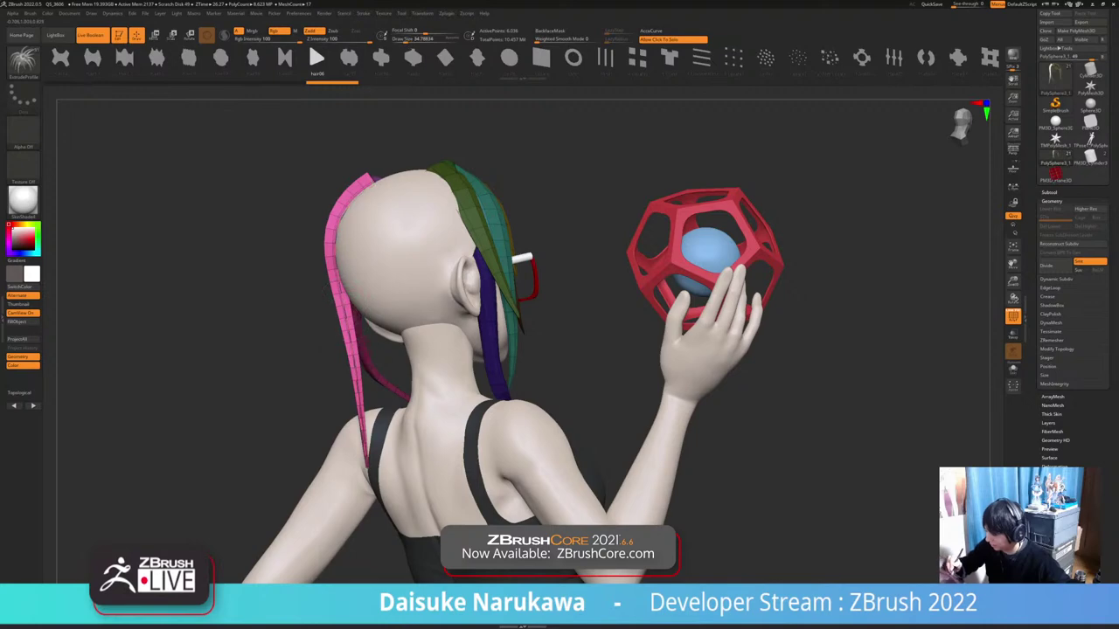
mouse_move(326, 288)
right_mouse_down()
mouse_move(390, 278)
mouse_move(395, 293)
mouse_move(376, 314)
right_mouse_up()
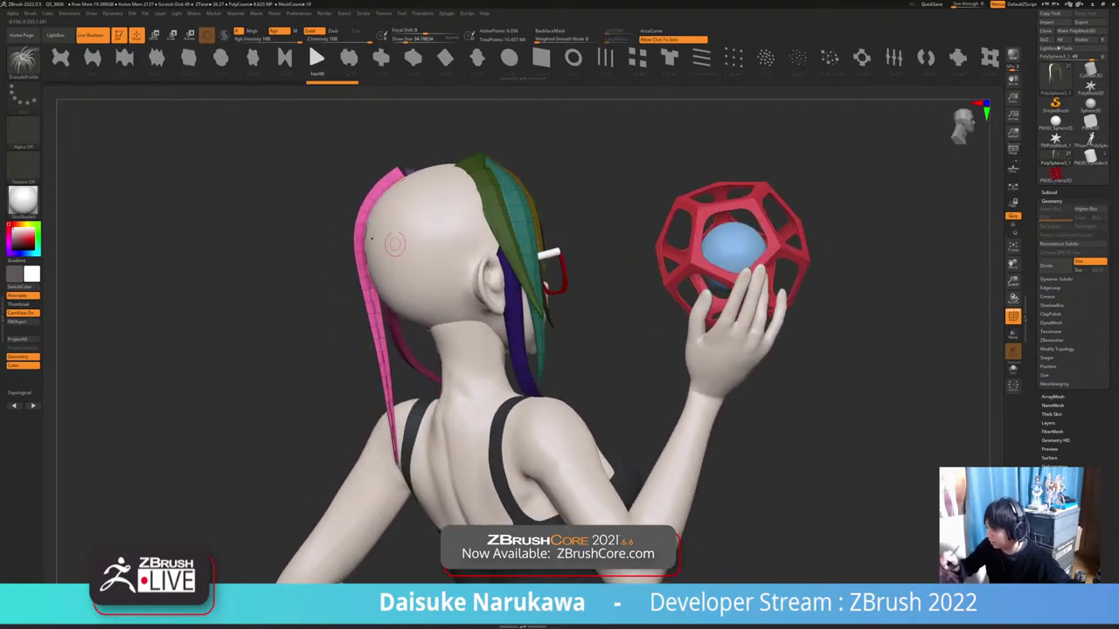
mouse_move(399, 231)
right_mouse_down()
mouse_move(403, 203)
mouse_move(415, 230)
mouse_move(384, 245)
right_mouse_up()
key("ctrl+z")
key("ctrl+shift+z")
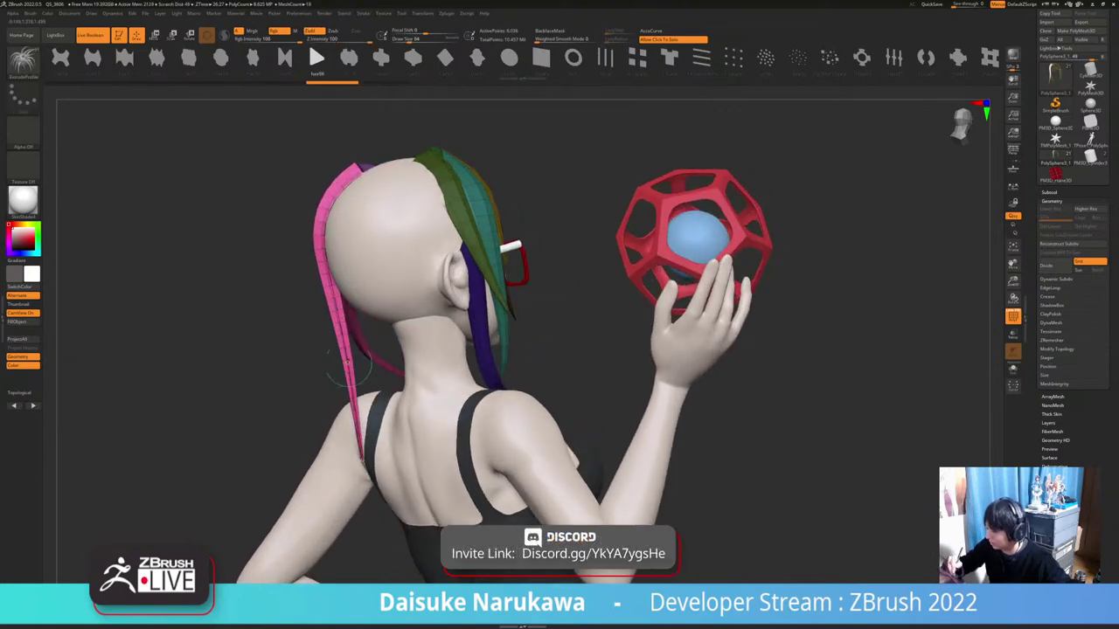
Try to draw another strand beside the newest one, after checking the Render and Picker options
left_click(324, 13)
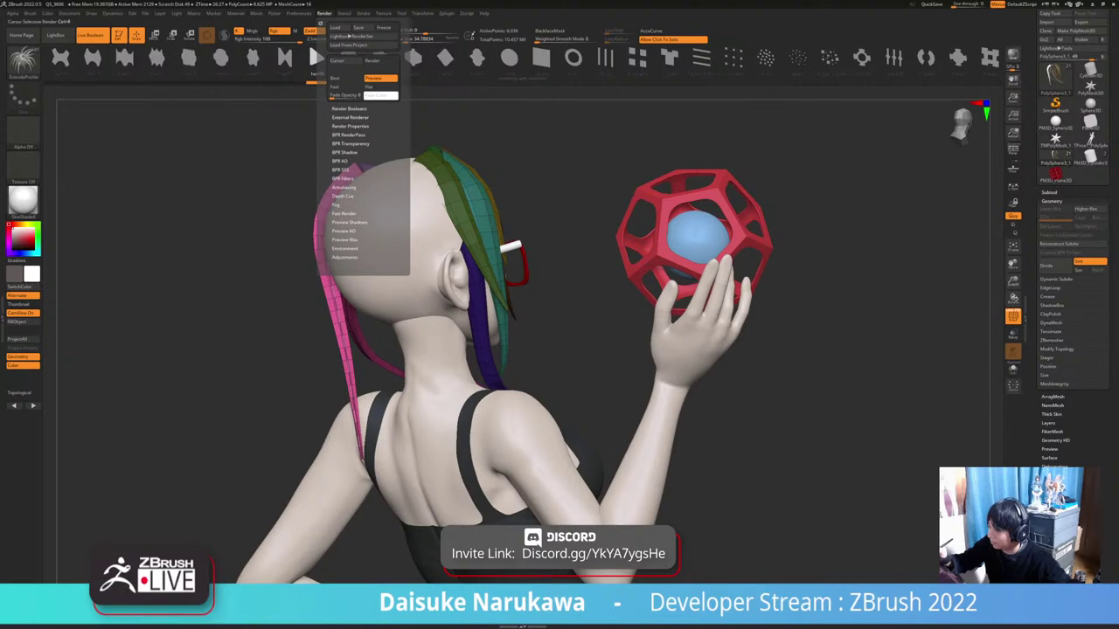
left_click(274, 13)
left_click(332, 63)
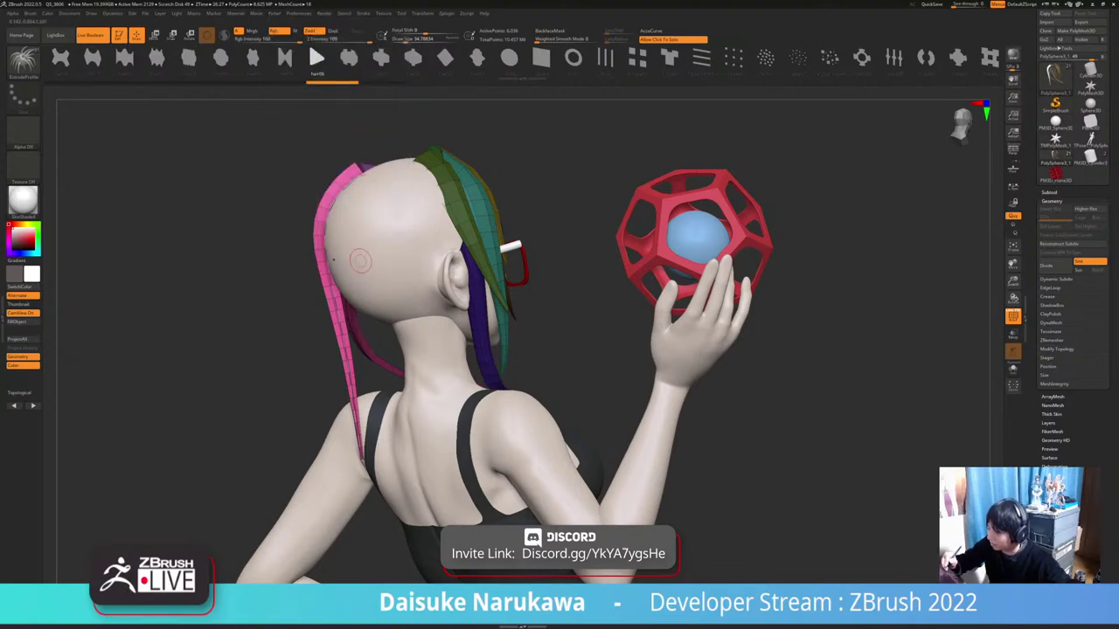
right_click_drag(361, 260, 356, 199)
left_click_drag(388, 383, 397, 435)
mouse_move(429, 432)
right_mouse_down()
mouse_move(392, 442)
mouse_move(400, 437)
right_mouse_up()
key("ctrl+z")
Try to draw a strand from the crown over the back of the head and down past the nape
right_click_drag(410, 286, 448, 286)
left_click_drag(385, 179, 377, 242)
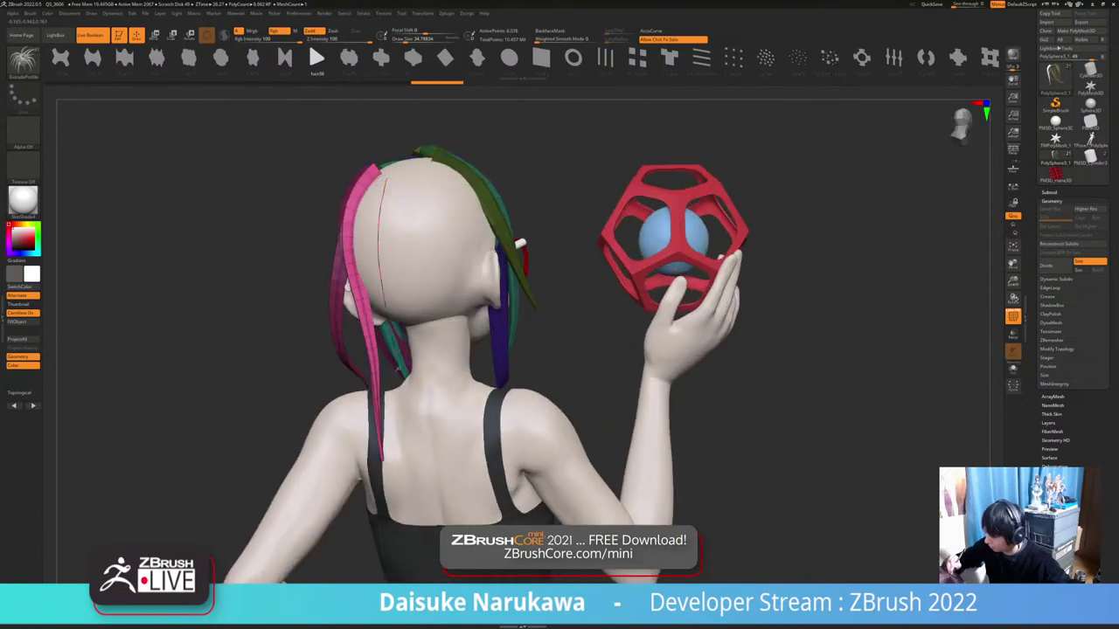
left_click_drag(412, 443, 415, 457)
mouse_move(420, 450)
right_mouse_down()
mouse_move(391, 447)
mouse_move(552, 442)
right_mouse_up()
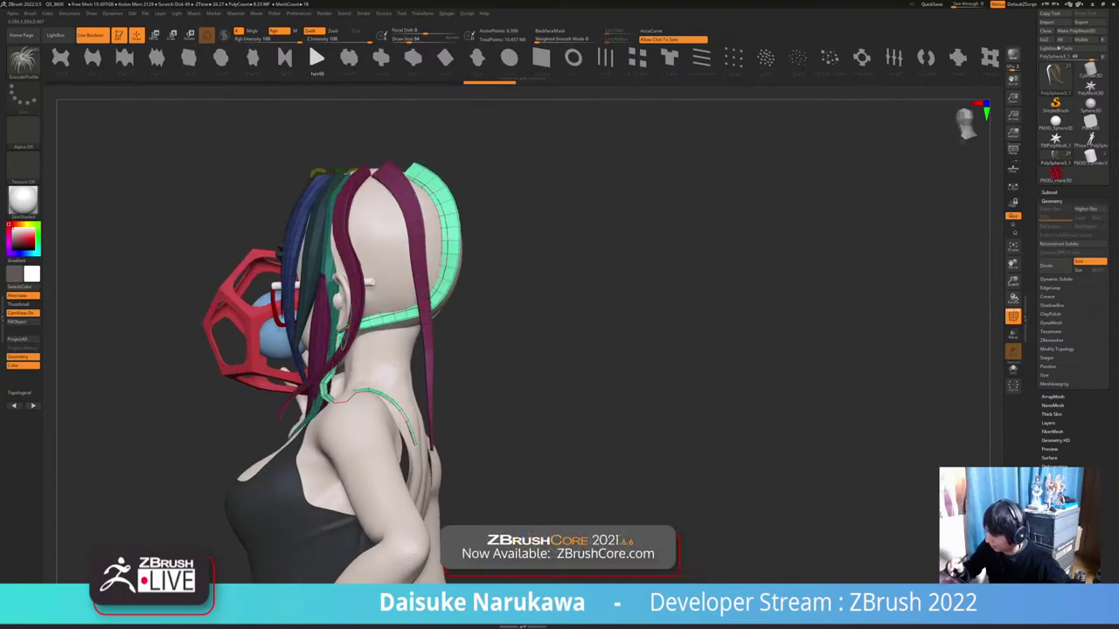
right_click_drag(392, 400, 326, 391)
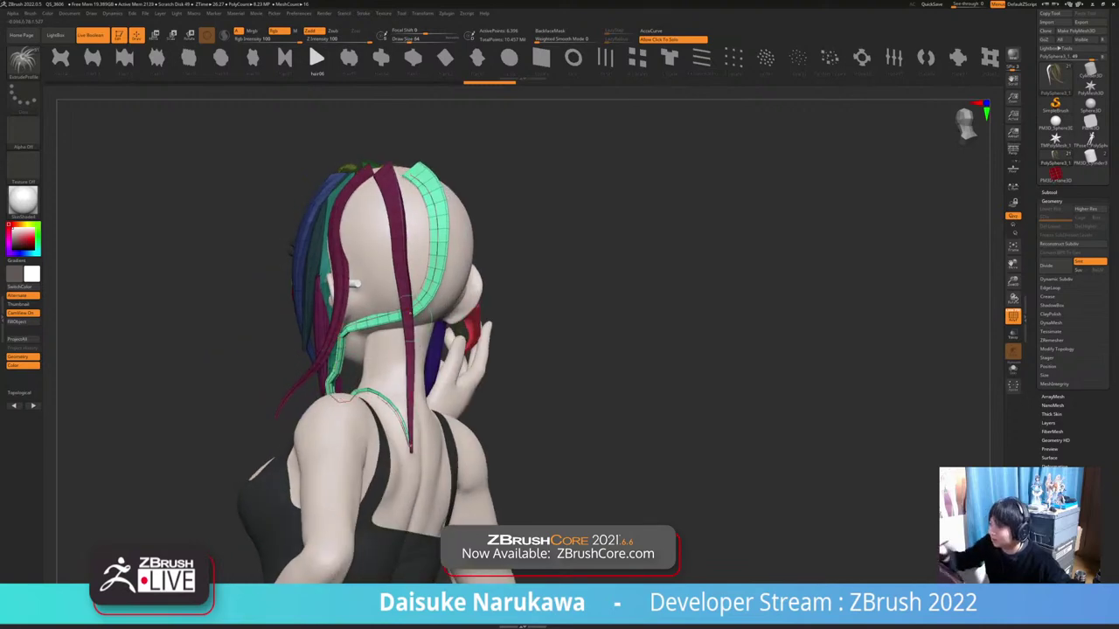
key("ctrl+z")
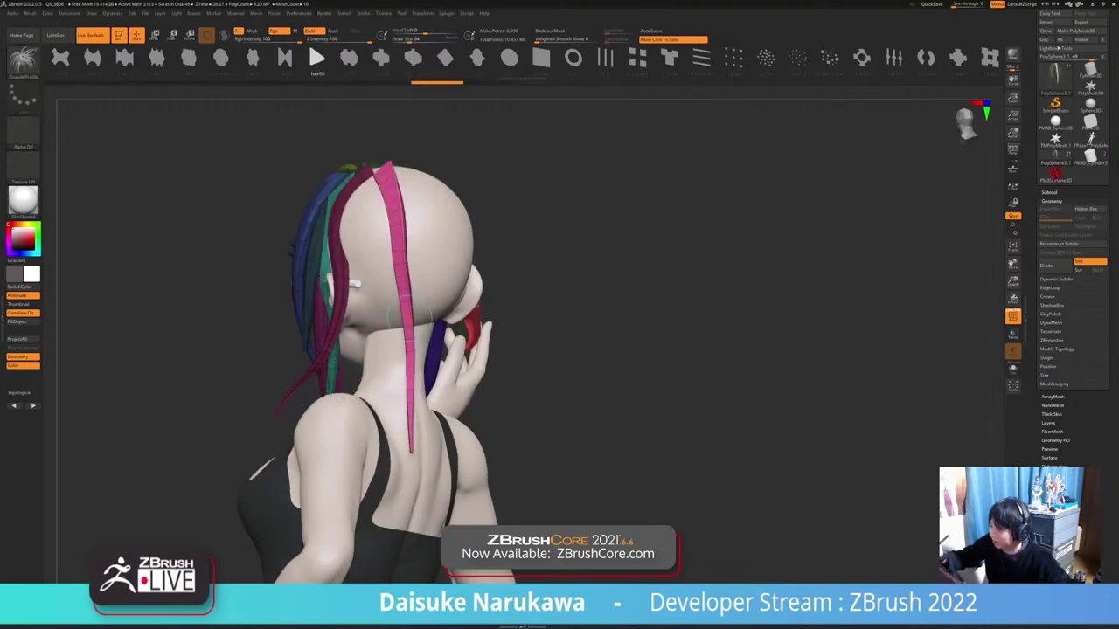
Try twice to draw a straight strand down the middle of the back of the head
mouse_move(409, 317)
right_mouse_down()
mouse_move(331, 315)
mouse_move(345, 308)
right_mouse_up()
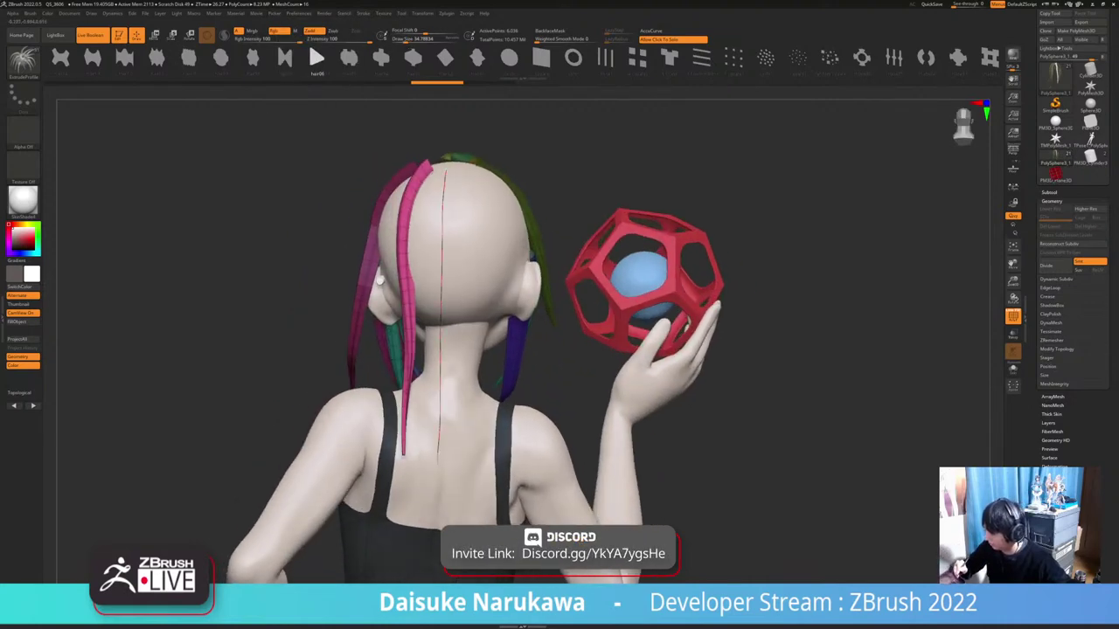
left_click_drag(438, 453, 437, 454)
mouse_move(461, 262)
right_mouse_down()
mouse_move(370, 255)
mouse_move(456, 231)
right_mouse_up()
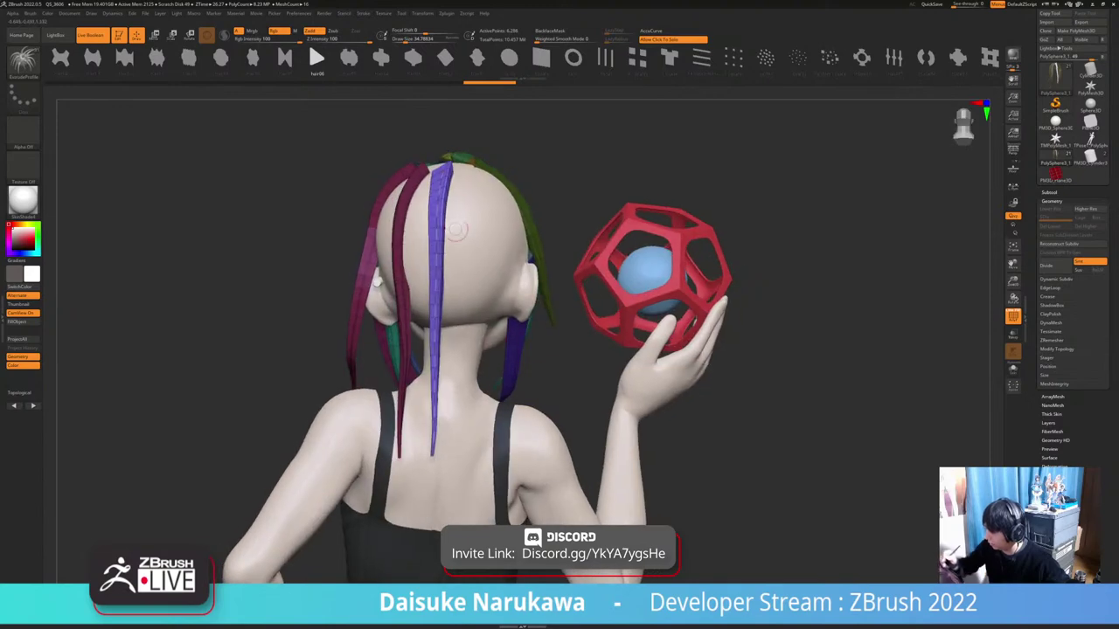
key("ctrl+z")
left_click_drag(446, 166, 446, 217)
left_click_drag(444, 437, 442, 470)
mouse_move(483, 295)
right_mouse_down()
mouse_move(399, 293)
mouse_move(487, 306)
mouse_move(395, 371)
mouse_move(430, 346)
mouse_move(383, 341)
right_mouse_up()
key("ctrl+z")
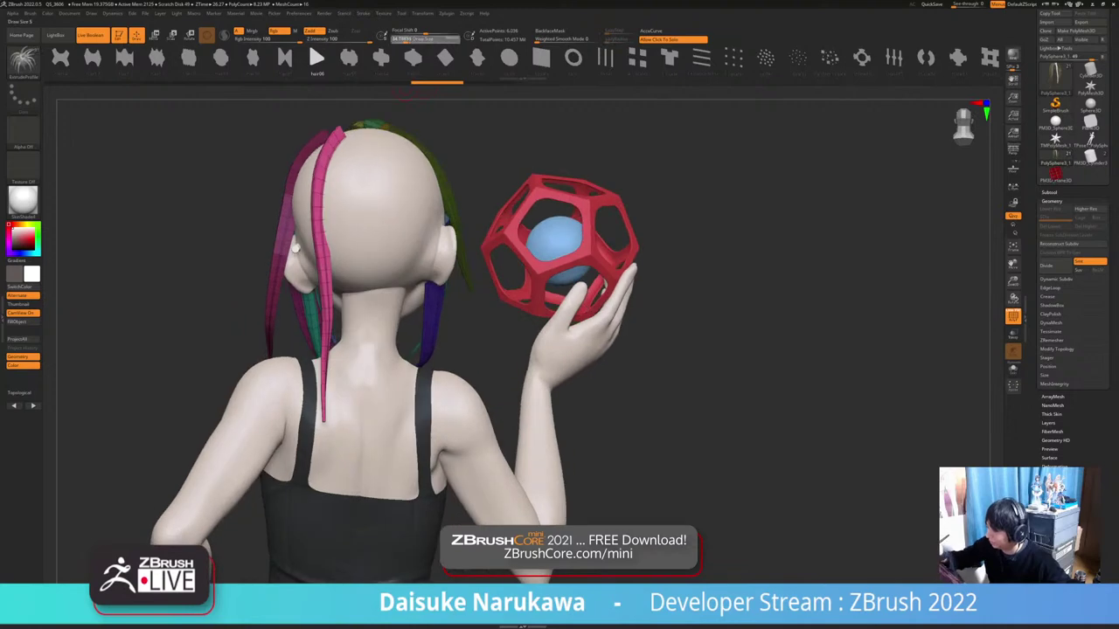
Try a wider strand down the back of the head with a draw size of about 71
left_click_drag(417, 39, 423, 39)
mouse_move(302, 167)
right_mouse_down("alt")
mouse_move(332, 208)
mouse_move(374, 208)
right_mouse_up("alt")
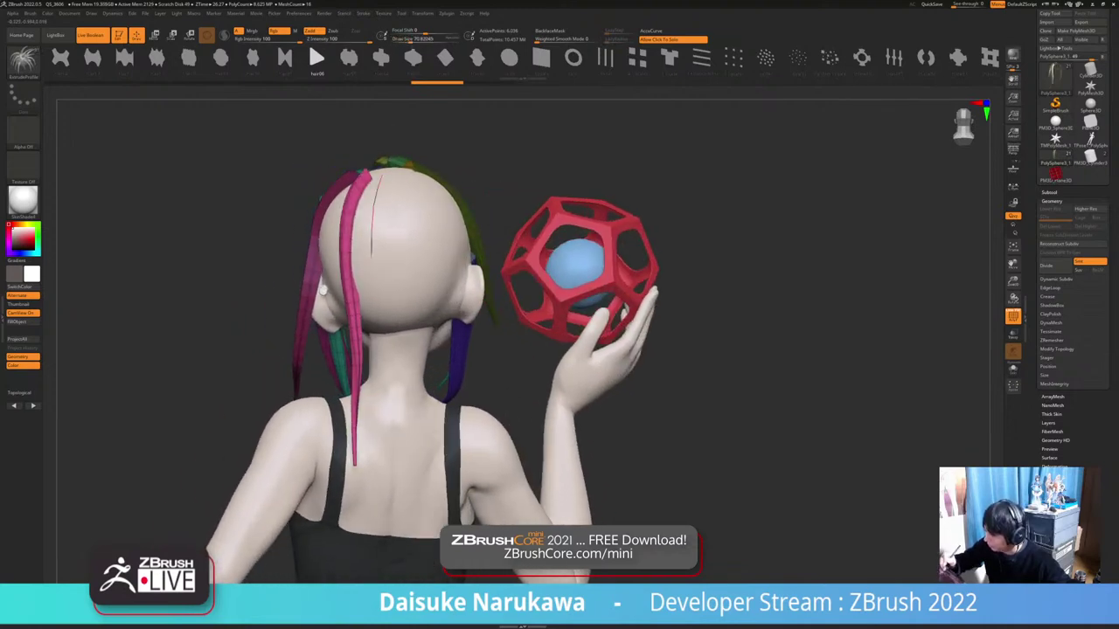
left_click_drag(383, 382, 395, 467)
mouse_move(389, 276)
right_mouse_down()
mouse_move(327, 271)
mouse_move(568, 253)
right_mouse_up()
key("ctrl+z")
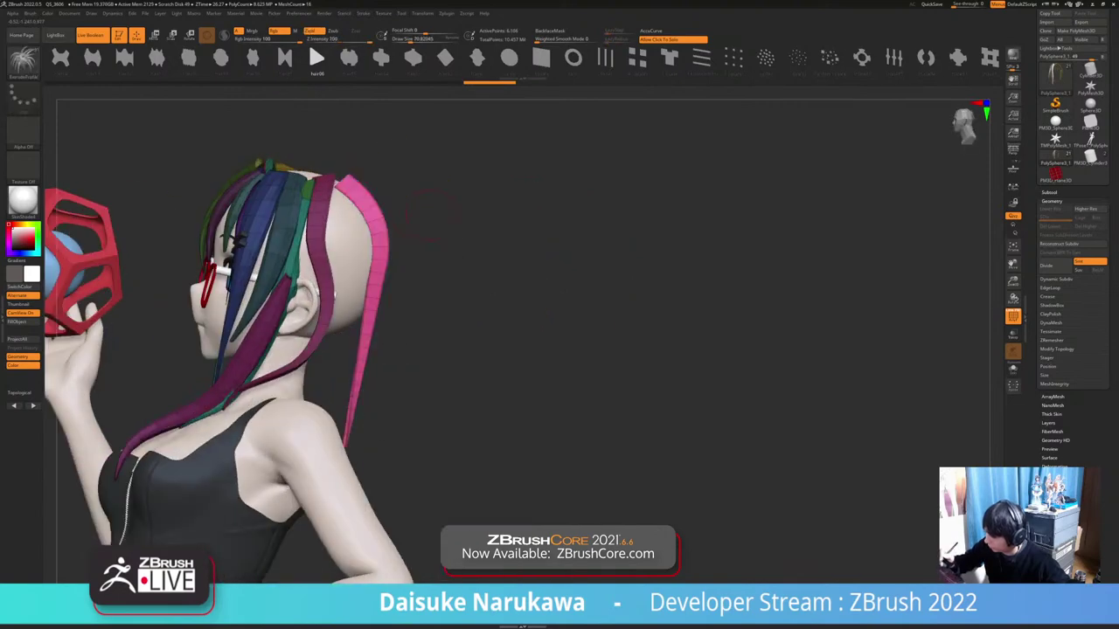
Set the draw size to about 33 and draw two long strands from the crown down to the upper back
right_click_drag(559, 118, 430, 107)
left_click_drag(420, 41, 409, 40)
right_click_drag(463, 132, 391, 135)
left_click_drag(382, 181, 382, 215)
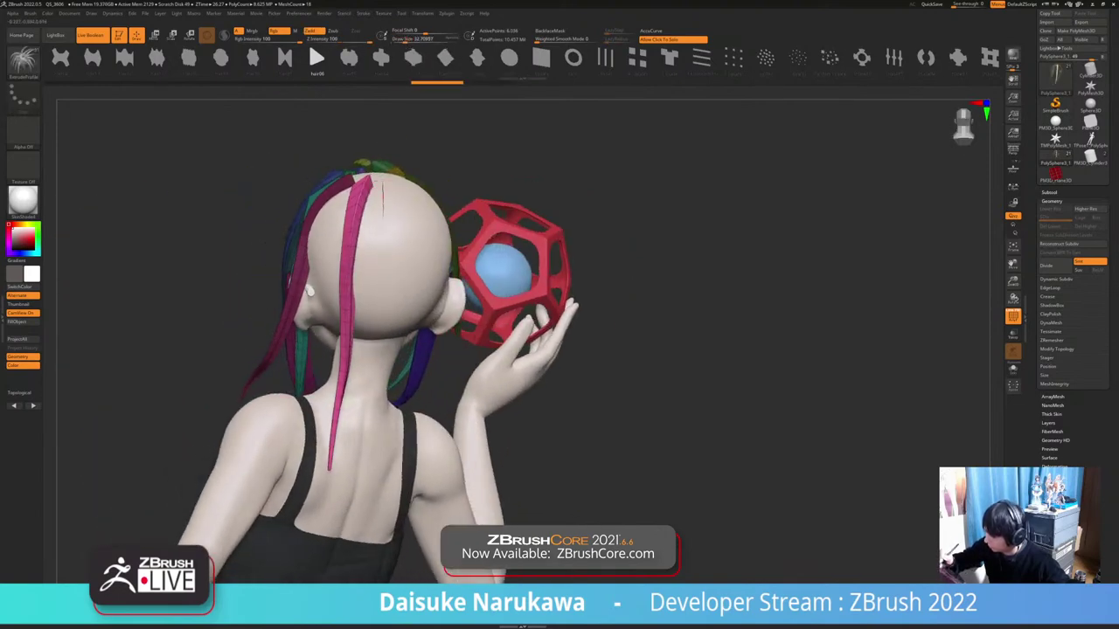
left_click_drag(358, 457, 355, 472)
mouse_move(428, 218)
right_mouse_down()
mouse_move(369, 217)
mouse_move(395, 193)
mouse_move(385, 192)
right_mouse_up()
left_click_drag(357, 188, 361, 371)
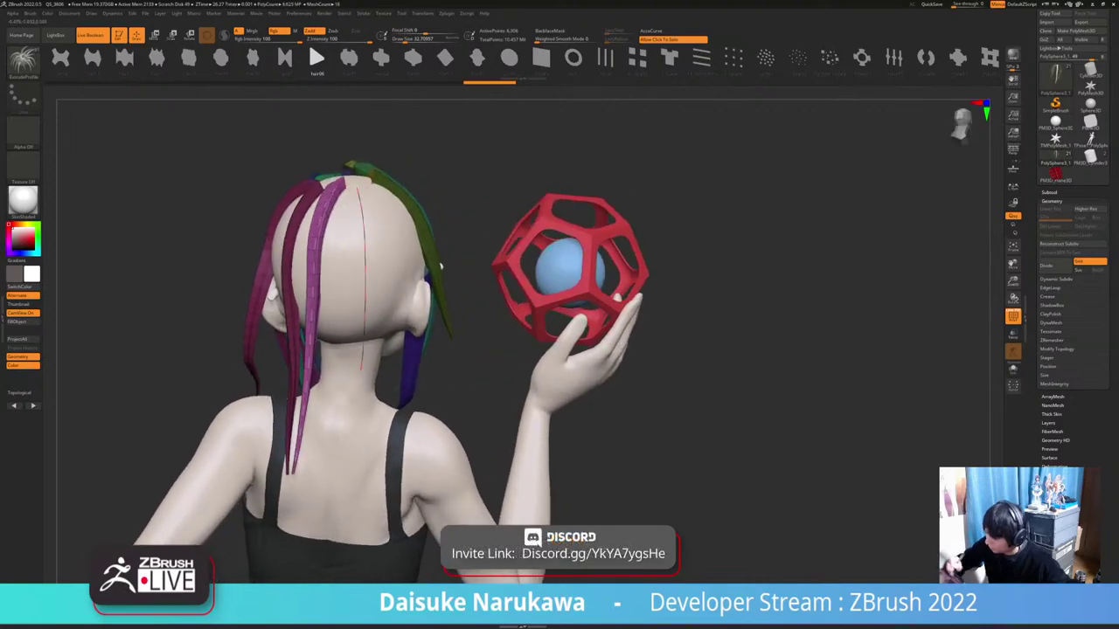
left_click_drag(337, 464, 336, 469)
right_click_drag(411, 209, 360, 207)
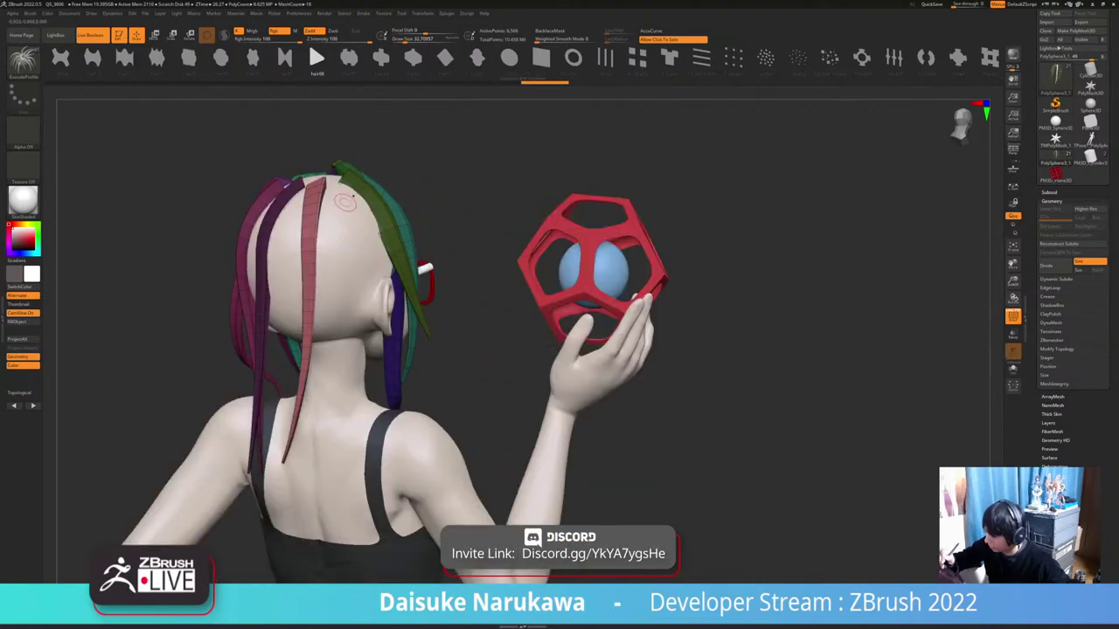
Draw one more long strand from the crown down the bare area behind the raised-arm side's ear
left_click_drag(337, 430, 332, 465)
mouse_move(454, 158)
right_mouse_down()
mouse_move(477, 205)
mouse_move(438, 210)
mouse_move(444, 131)
right_mouse_up()
left_click(485, 306)
right_click_drag(485, 315, 411, 306)
mouse_move(363, 276)
right_mouse_down()
mouse_move(437, 278)
mouse_move(415, 272)
mouse_move(503, 248)
right_mouse_up()
Switch to the SnakeHook brush and turn on its Topological auto masking
key("b")
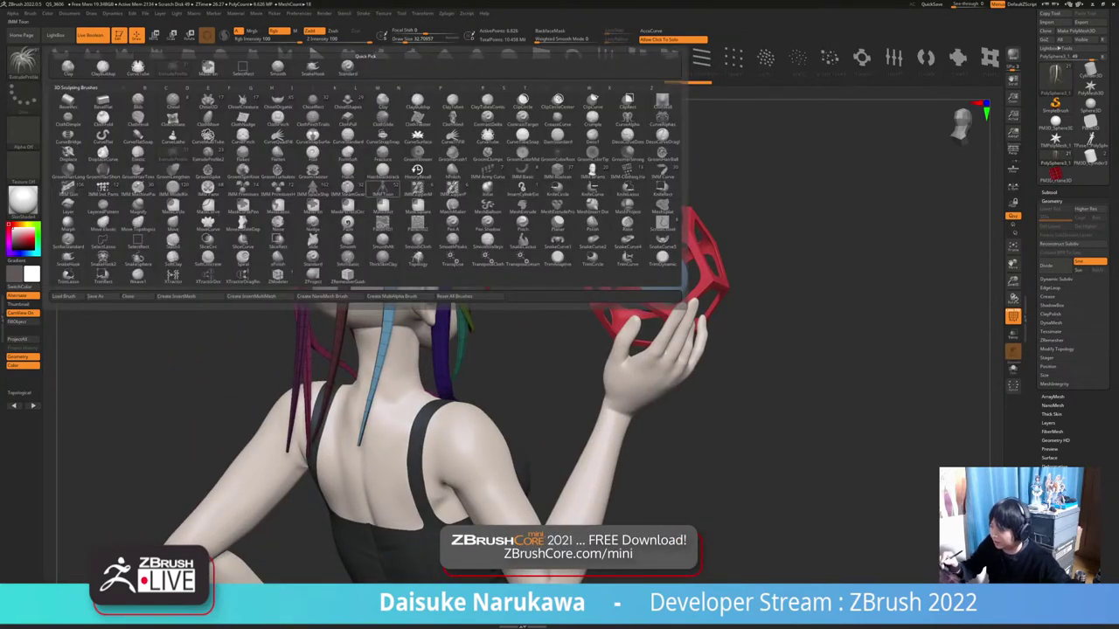
left_click(312, 68)
left_click(31, 14)
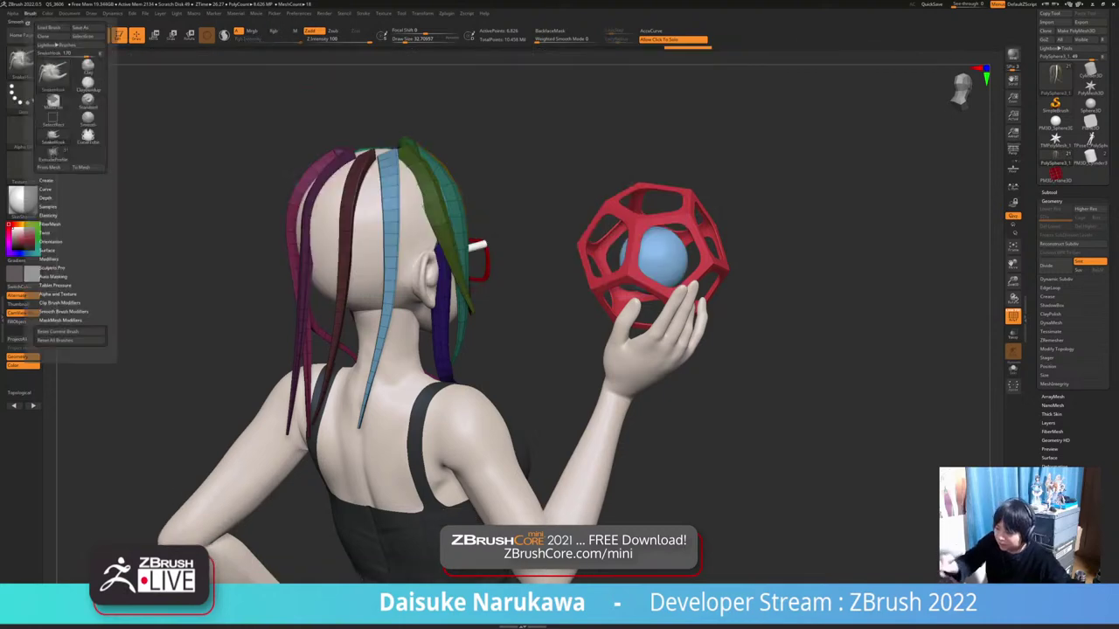
left_click(53, 277)
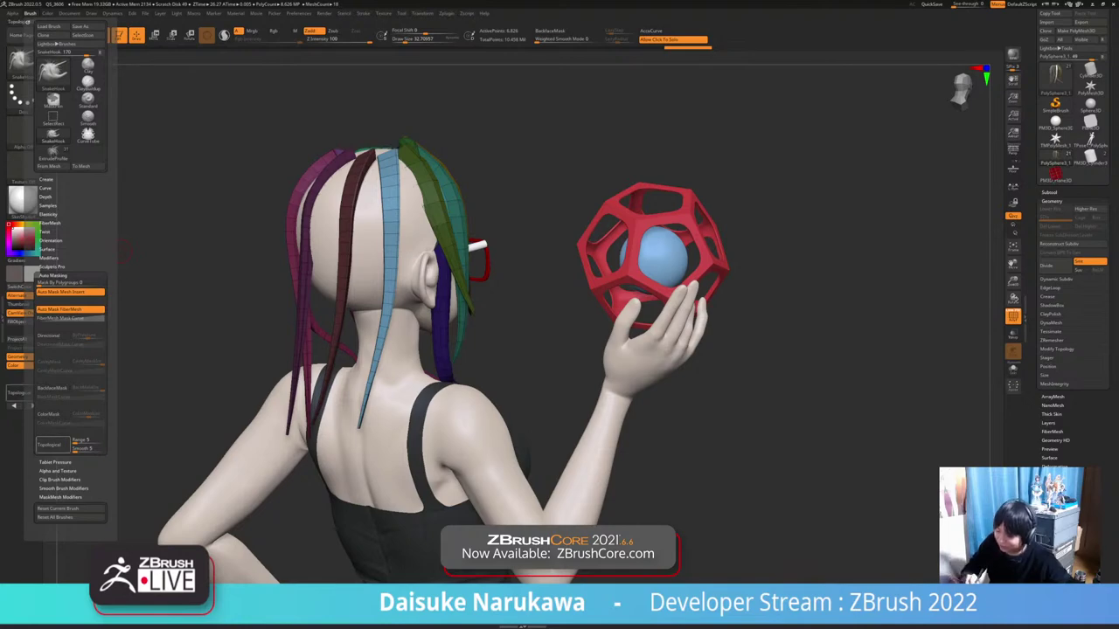
left_click(51, 444)
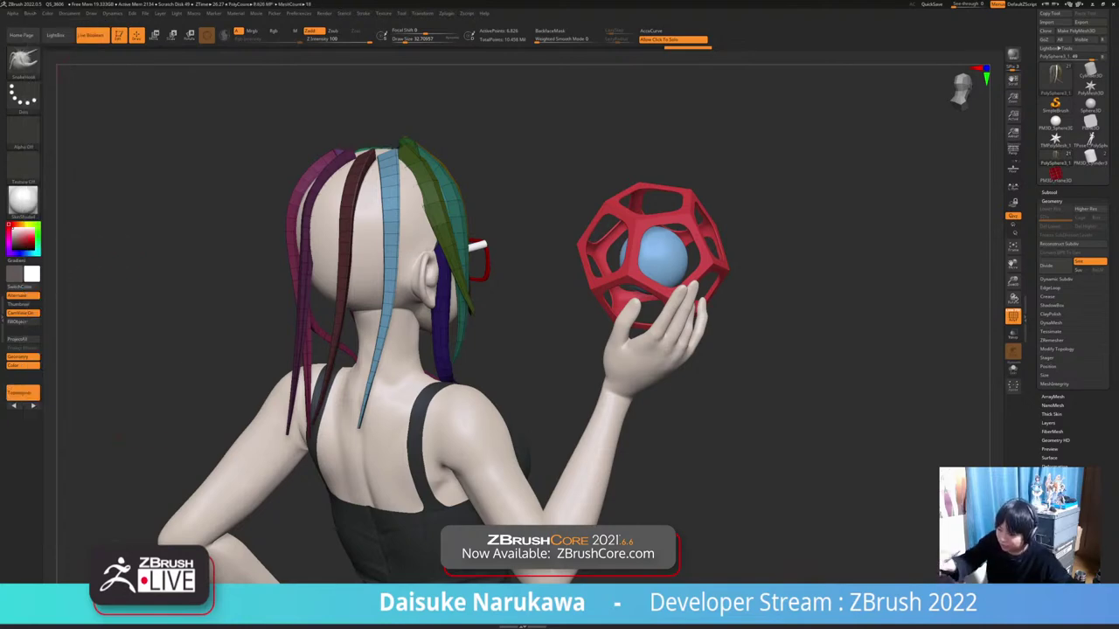
left_click(30, 13)
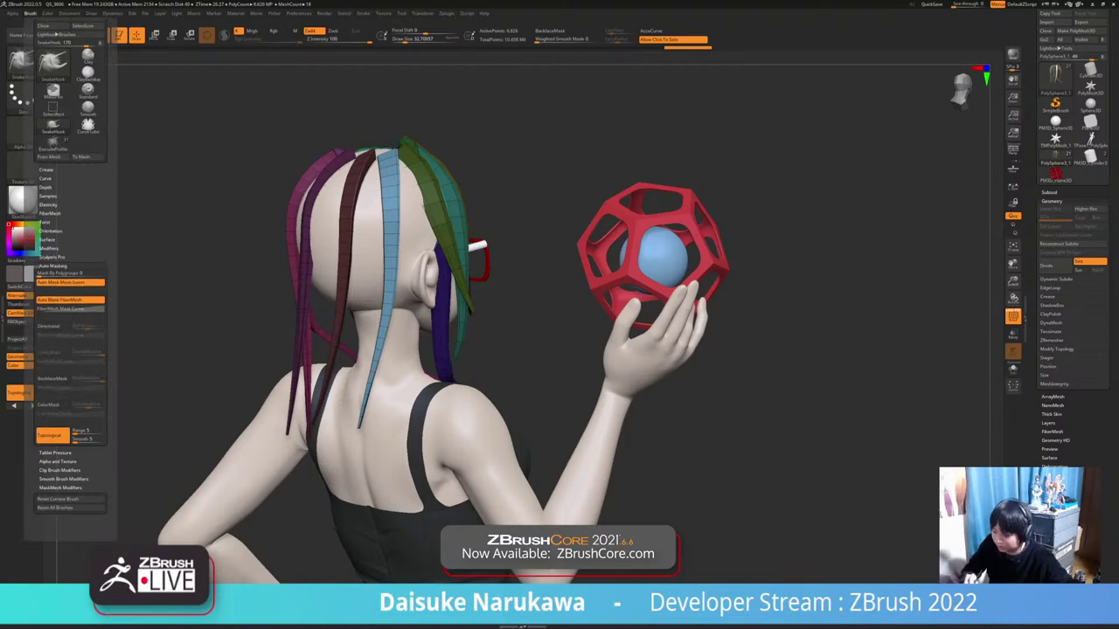
Set the draw size to about 344 and pull the newest back strand into place around the head
left_click_drag(405, 40, 425, 40)
mouse_move(454, 332)
right_mouse_down()
mouse_move(345, 357)
mouse_move(426, 53)
right_mouse_up()
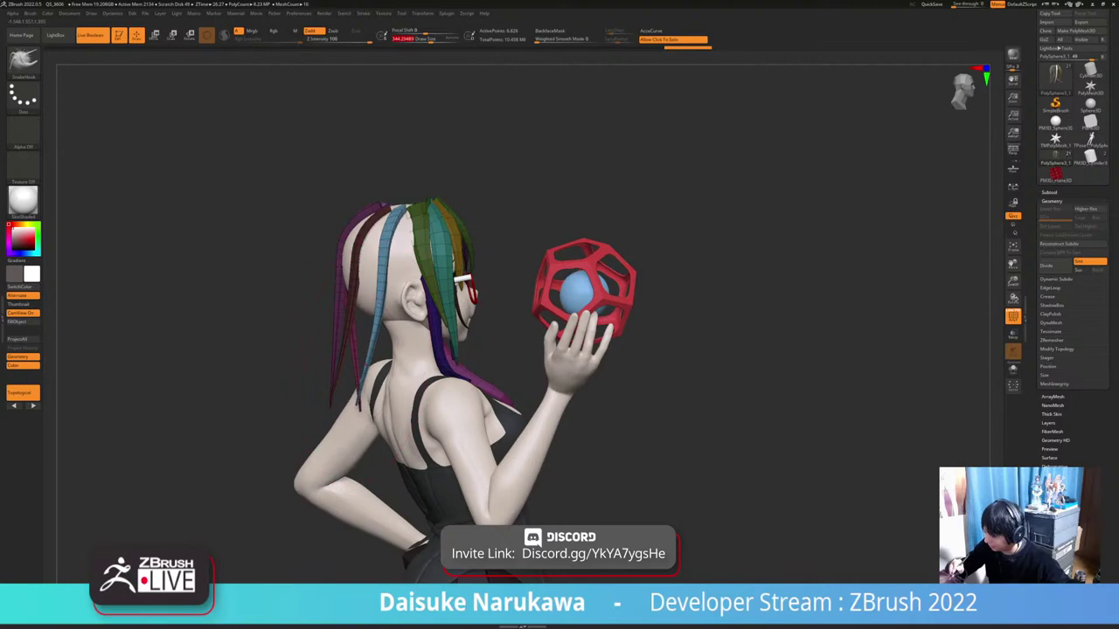
left_click_drag(363, 384, 390, 390)
right_click_drag(390, 390, 426, 387)
left_click_drag(427, 386, 413, 393)
right_click_drag(398, 105, 425, 211, "ctrl")
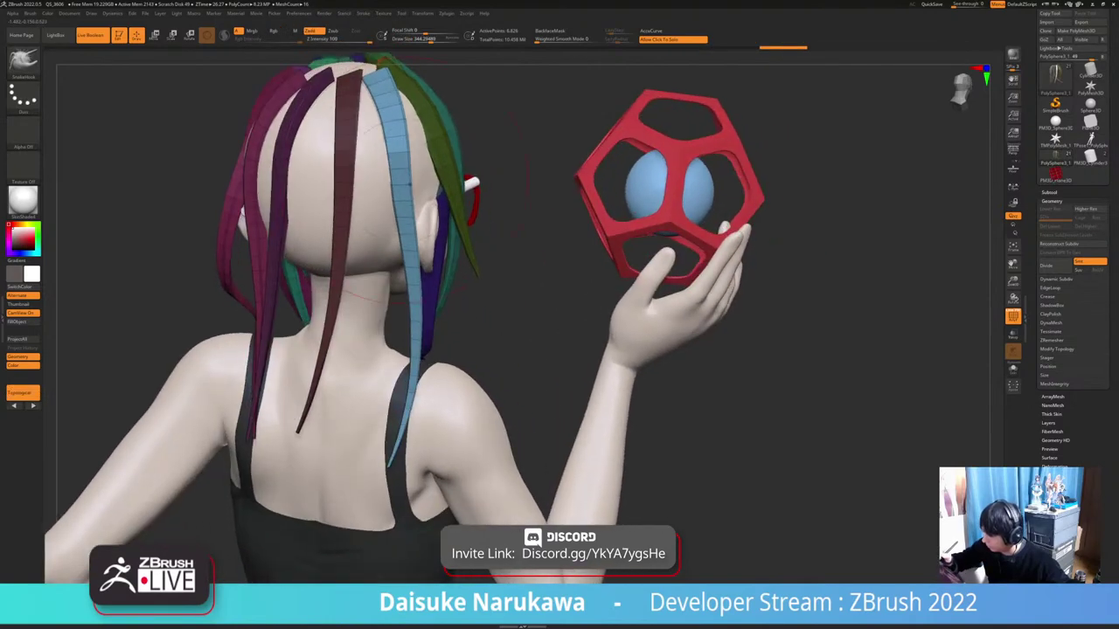
left_click_drag(398, 183, 412, 182)
right_click_drag(411, 175, 691, 123, "ctrl")
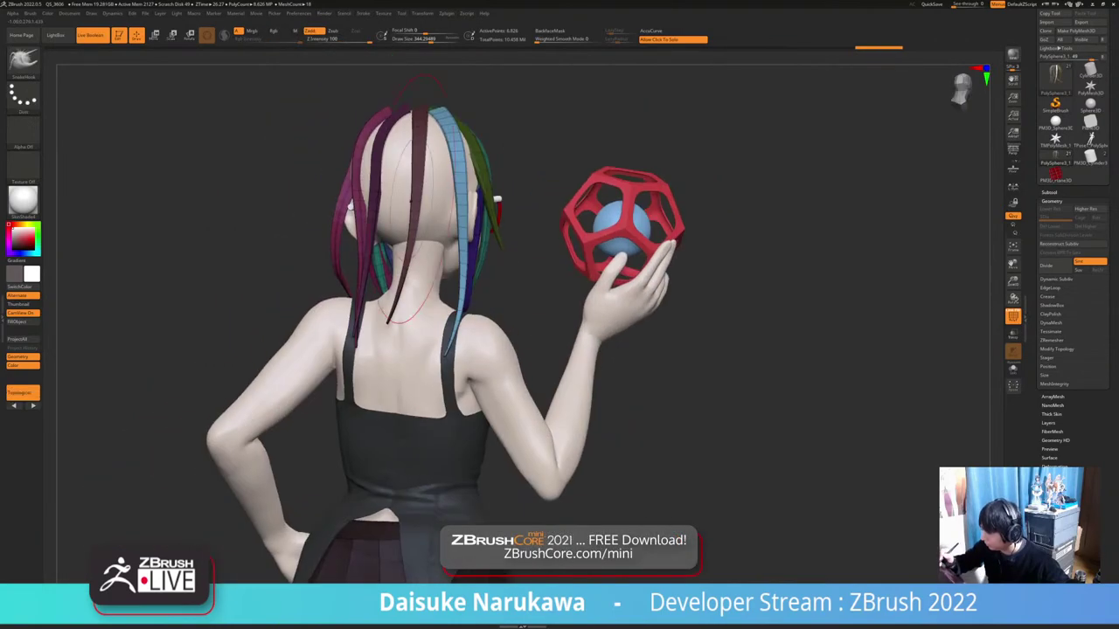
Clear the mask from the hair strands and turn on BackfaceMask for the SnakeHook brush
right_click_drag(542, 131, 589, 136)
left_click_drag(590, 137, 594, 182, "ctrl")
right_click_drag(489, 187, 378, 210)
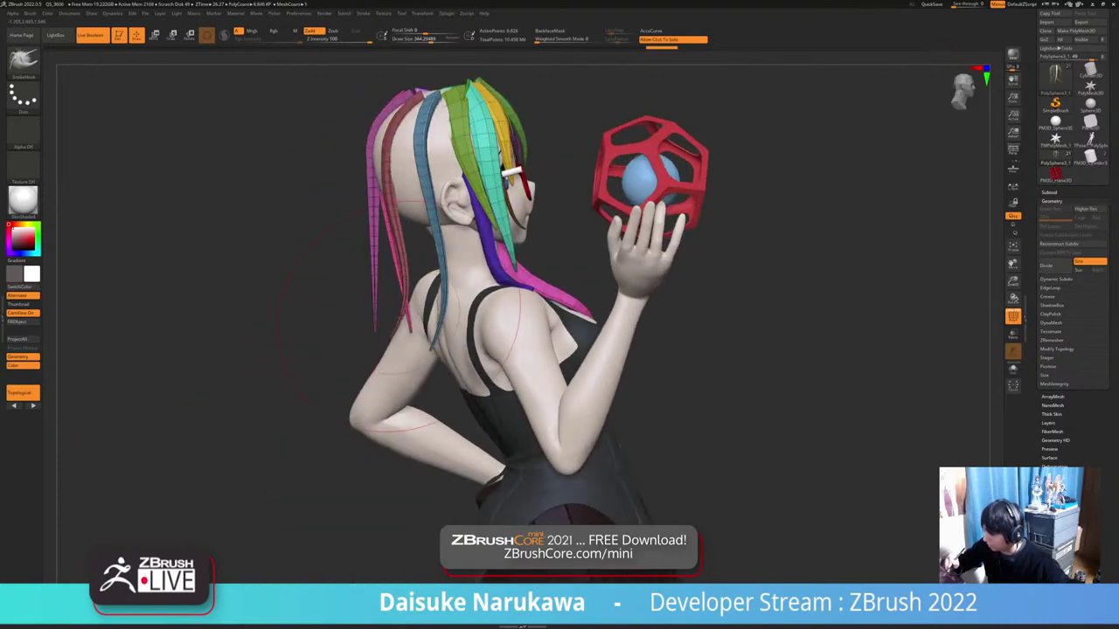
right_click_drag(399, 320, 396, 330)
mouse_move(384, 273)
right_mouse_down()
mouse_move(515, 298)
mouse_move(484, 316)
right_mouse_up()
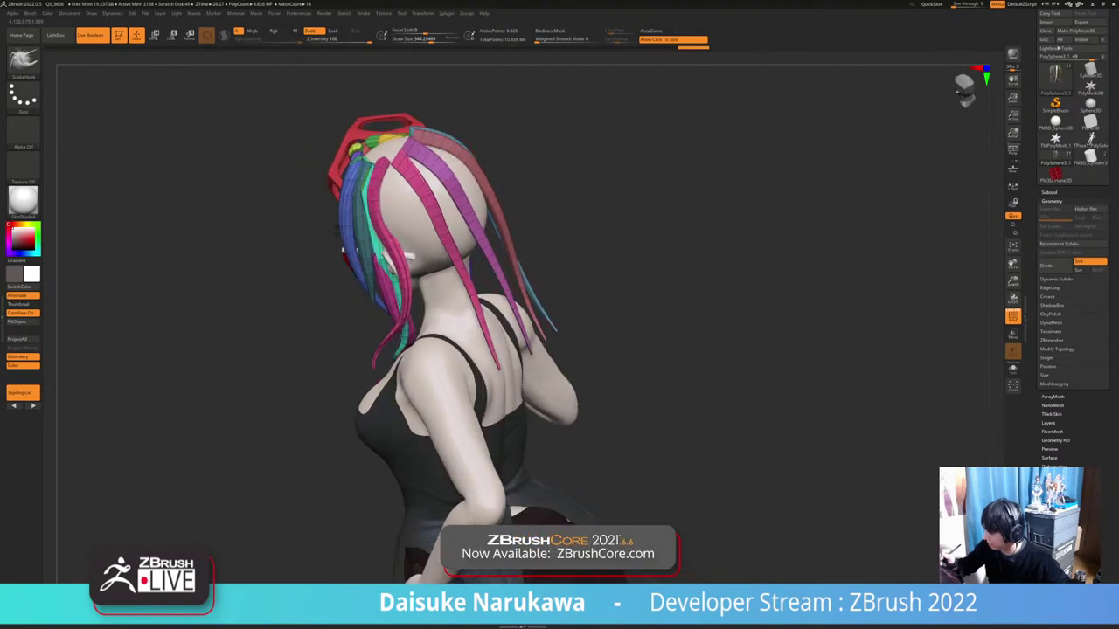
right_click_drag(539, 72, 479, 98)
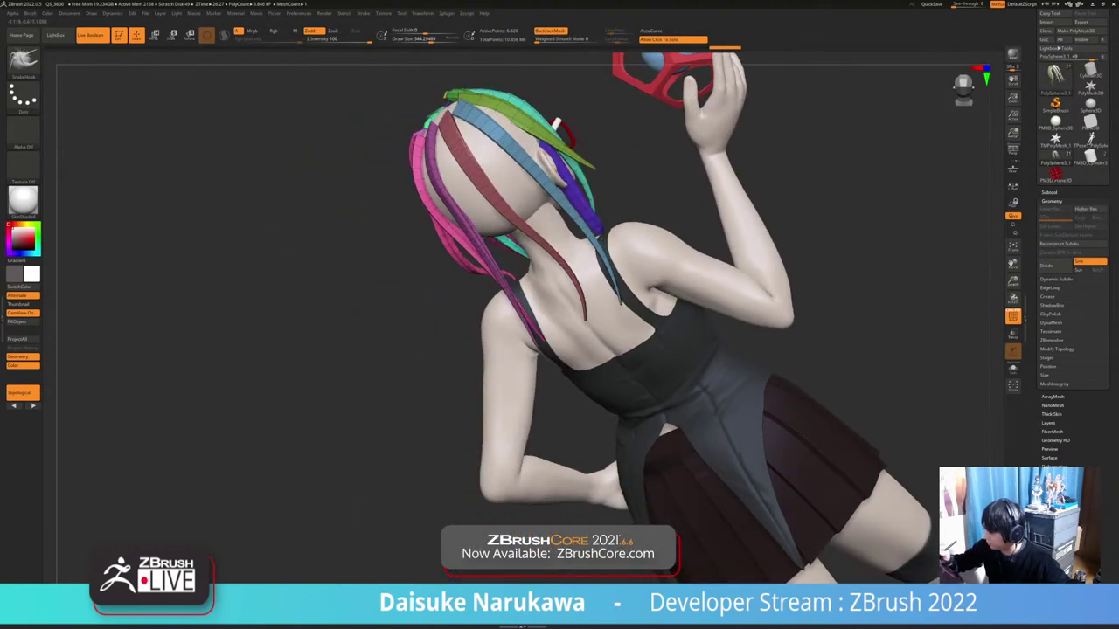
Pull the back strands into fuller curves around the head and neck, and set the draw size to about 212
mouse_move(464, 173)
right_mouse_down()
mouse_move(496, 215)
mouse_move(514, 225)
mouse_move(526, 213)
mouse_move(479, 210)
mouse_move(519, 221)
mouse_move(540, 265)
mouse_move(485, 285)
mouse_move(507, 269)
mouse_move(478, 256)
right_mouse_up()
left_click_drag(535, 381, 528, 398)
mouse_move(547, 332)
right_mouse_down()
mouse_move(535, 339)
mouse_move(667, 337)
mouse_move(489, 343)
right_mouse_up()
key("ctrl+z")
key("ctrl+shift+z")
key("ctrl+shift+z")
left_click_drag(505, 297, 500, 294)
right_click_drag(500, 350, 528, 343)
left_click_drag(505, 282, 498, 281)
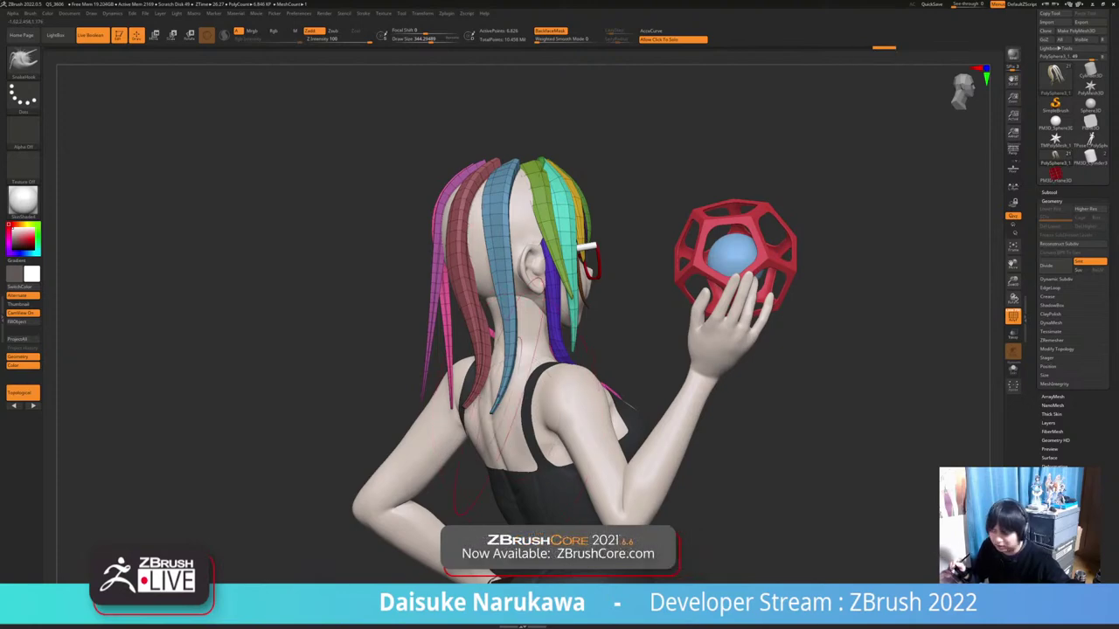
left_click_drag(428, 41, 424, 41)
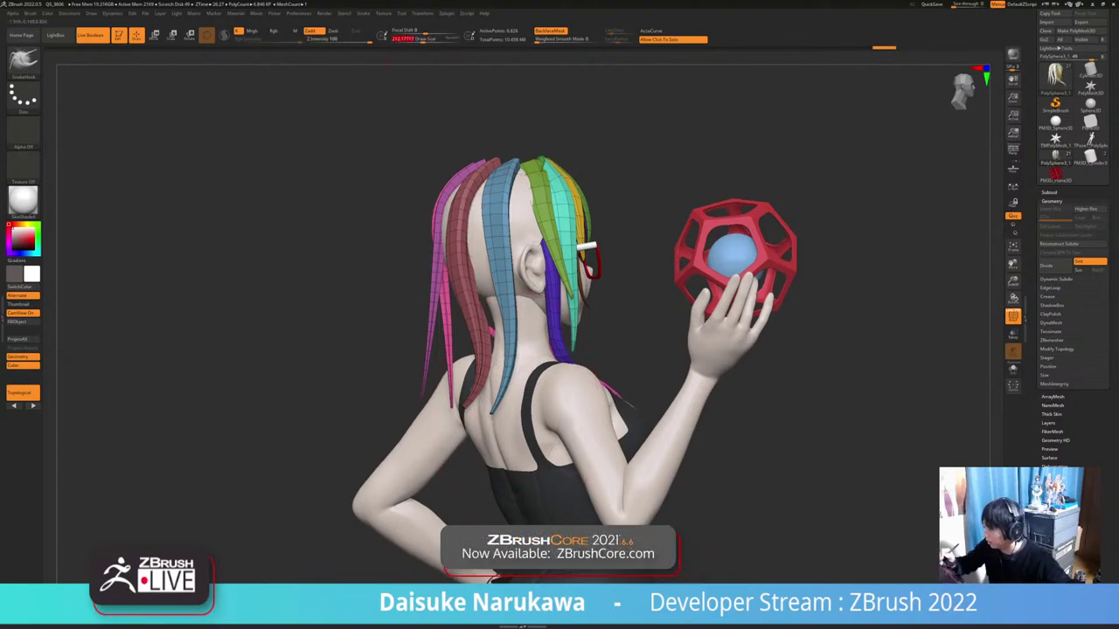
Smooth the red and blue strands at the back of the head and set the draw size to about 371
mouse_move(542, 349)
right_mouse_down()
mouse_move(481, 346)
mouse_move(577, 346)
right_mouse_up()
left_click_drag(505, 350, 503, 385, "shift")
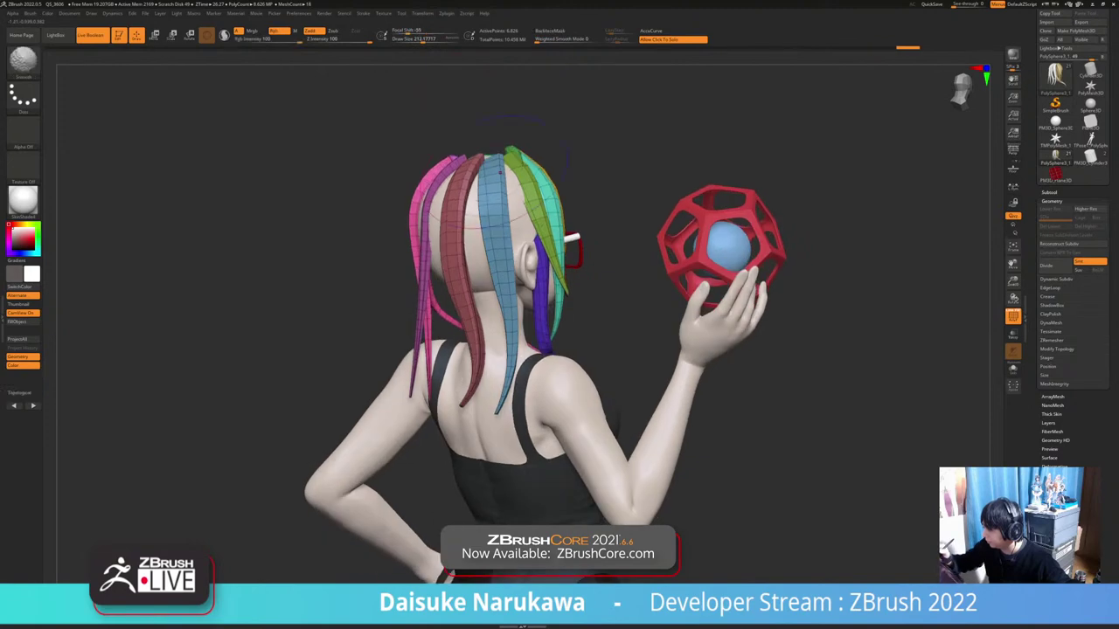
right_click_drag(577, 349, 511, 341)
left_click_drag(525, 313, 526, 362, "shift")
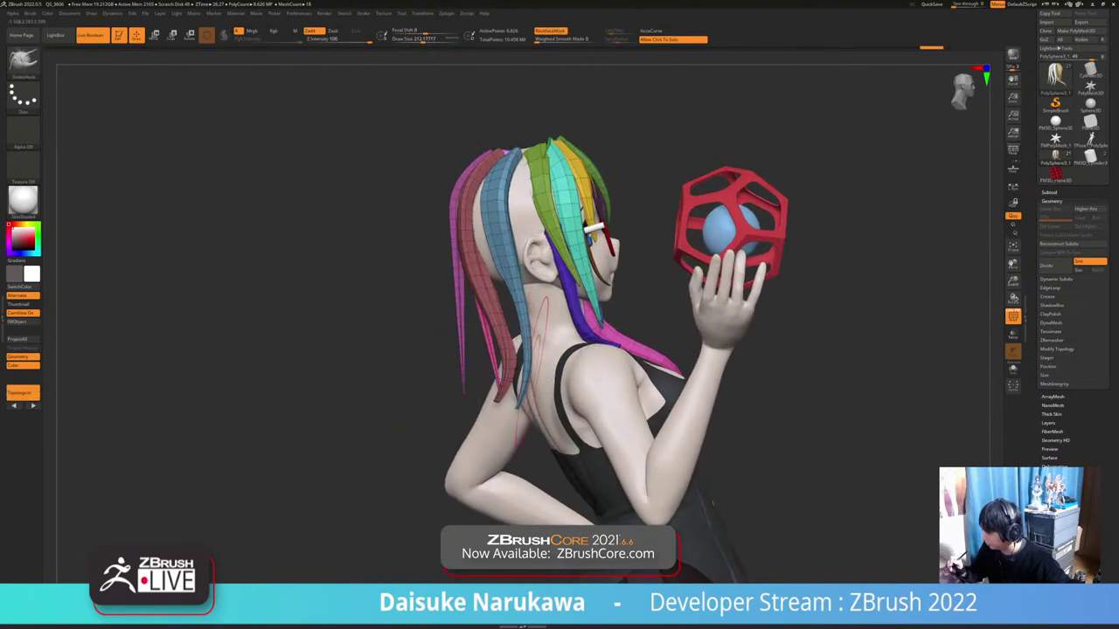
right_click_drag(524, 346, 646, 334)
right_click_drag(443, 215, 503, 152)
right_click_drag(450, 337, 517, 340)
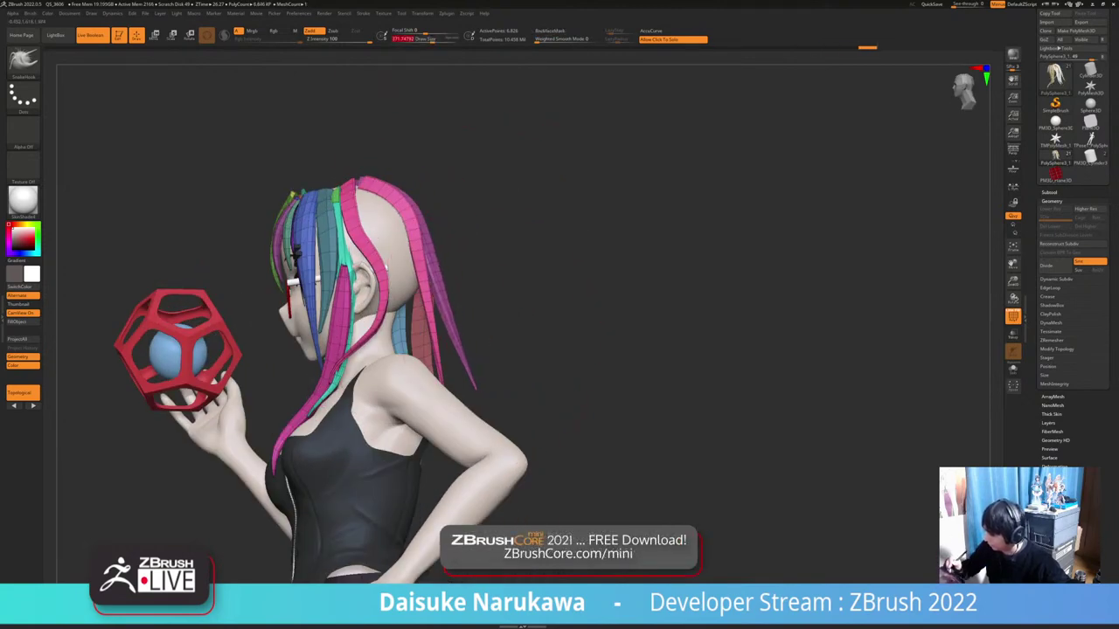
Turn on BackfaceMask and widen the pink and purple strands behind the ear with SnakeHook
right_click_drag(447, 291, 420, 284, "ctrl")
right_click_drag(419, 284, 411, 306)
left_click(550, 32)
right_click_drag(384, 254, 420, 236)
left_click_drag(386, 180, 376, 182)
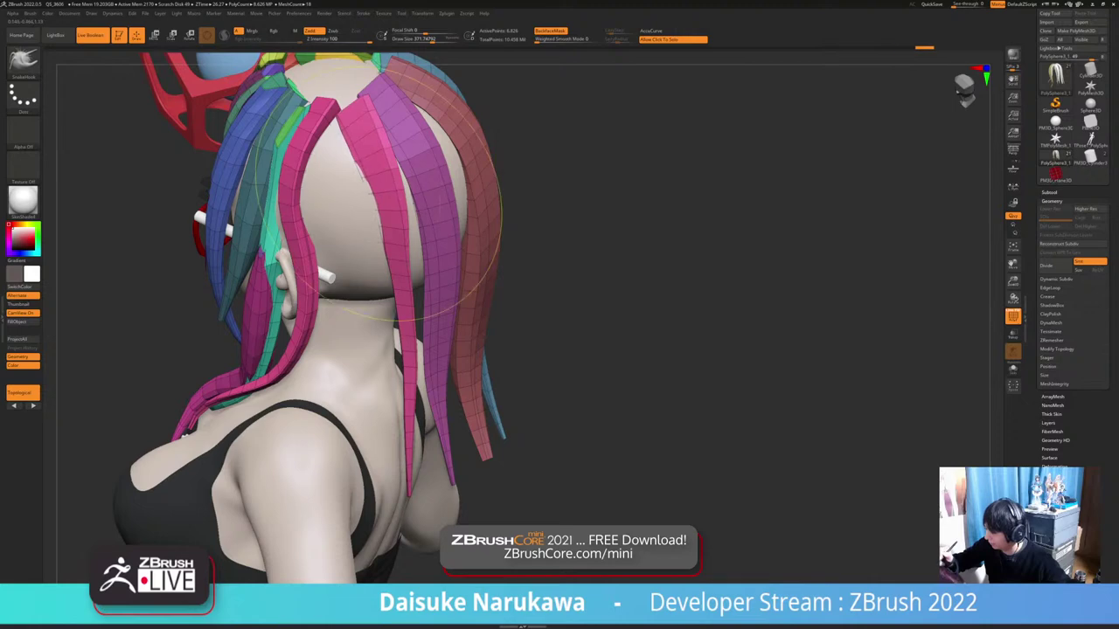
right_click_drag(376, 184, 428, 192)
right_click_drag(428, 192, 385, 201, "ctrl")
left_click_drag(384, 201, 372, 204)
right_click_drag(349, 236, 424, 244)
left_click_drag(306, 276, 296, 279)
right_click_drag(295, 279, 262, 259)
Turn off BackfaceMask, smooth the ends of the back strands, and set the draw size to about 317
left_click(551, 31)
mouse_move(489, 236)
right_mouse_down()
mouse_move(393, 262)
mouse_move(398, 367)
right_mouse_up()
left_click_drag(402, 457, 420, 447, "shift")
left_click(425, 39)
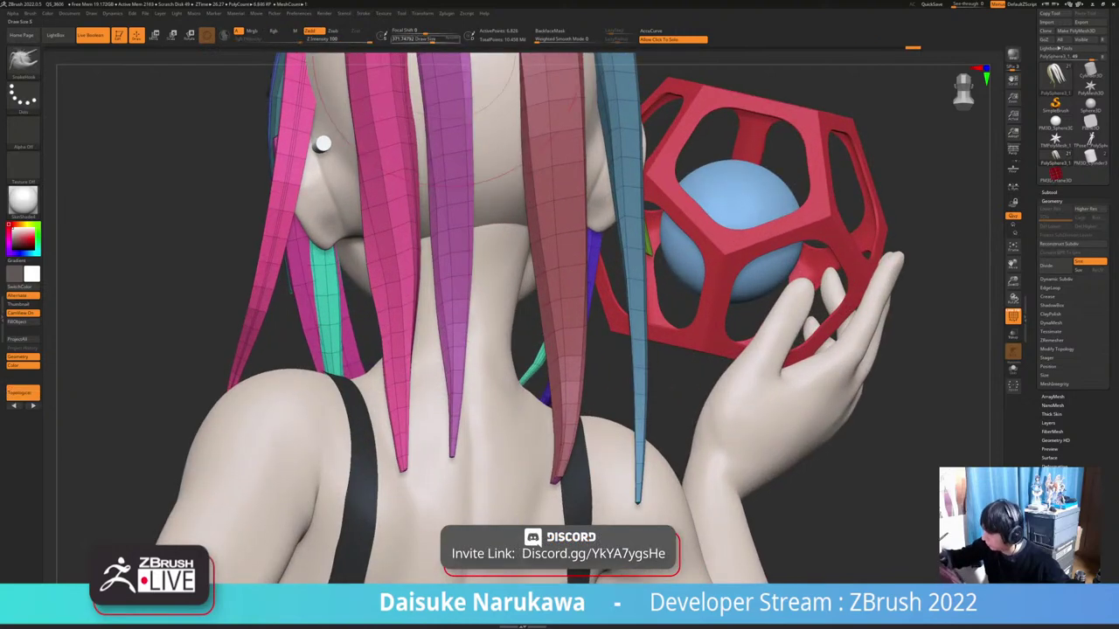
mouse_move(463, 367)
right_mouse_down("ctrl")
mouse_move(459, 297)
mouse_move(420, 287)
mouse_move(398, 306)
right_mouse_up("ctrl")
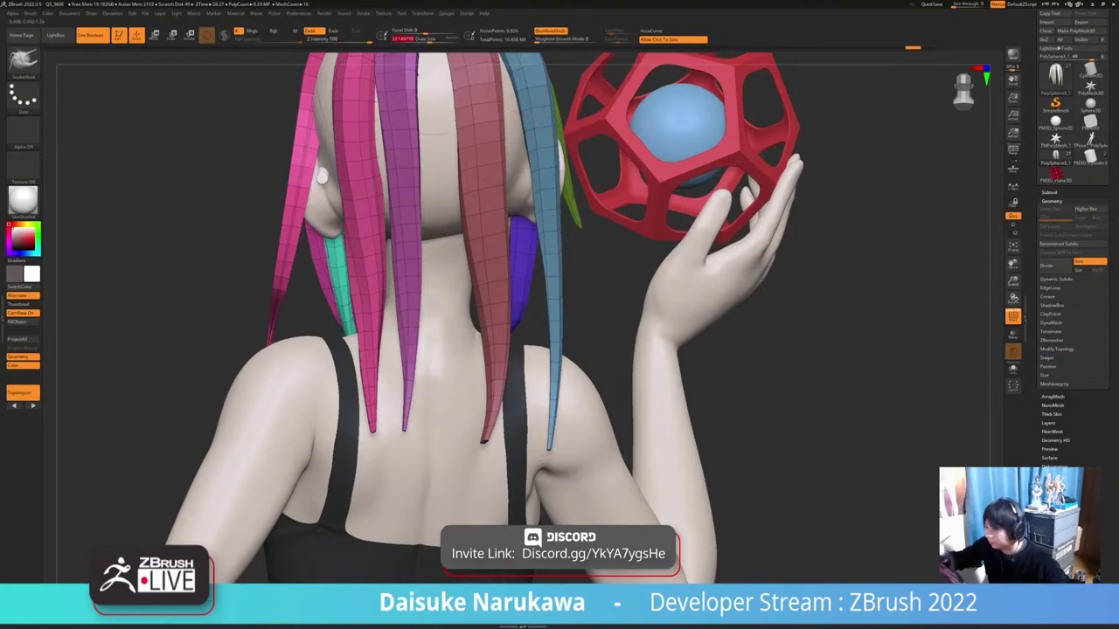
Widen the purple and red-brown strands to cover more of the back of the head
mouse_move(463, 353)
right_mouse_down()
mouse_move(404, 301)
mouse_move(423, 314)
right_mouse_up()
right_click_drag(463, 376, 467, 333, "ctrl")
right_click_drag(467, 332, 487, 358, "alt")
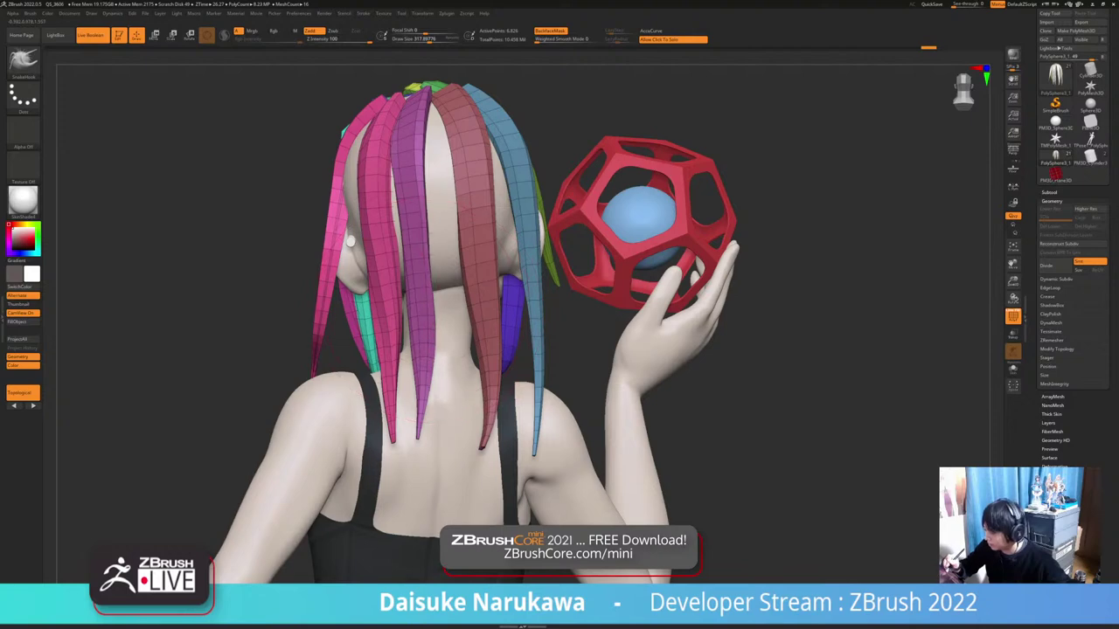
right_click_drag(487, 358, 541, 345)
left_click_drag(486, 236, 503, 235)
mouse_move(560, 341)
right_mouse_down()
mouse_move(717, 349)
mouse_move(455, 355)
mouse_move(446, 328)
mouse_move(459, 350)
mouse_move(594, 341)
mouse_move(616, 362)
mouse_move(668, 354)
mouse_move(673, 385)
mouse_move(704, 367)
right_mouse_up()
mouse_move(375, 223)
right_mouse_down()
mouse_move(464, 197)
mouse_move(427, 199)
mouse_move(459, 200)
mouse_move(443, 215)
mouse_move(467, 219)
right_mouse_up()
left_click_drag(436, 273, 444, 280)
mouse_move(516, 293)
right_mouse_down("ctrl")
mouse_move(529, 327)
mouse_move(465, 329)
right_mouse_up("ctrl")
right_click_drag(518, 360, 469, 368)
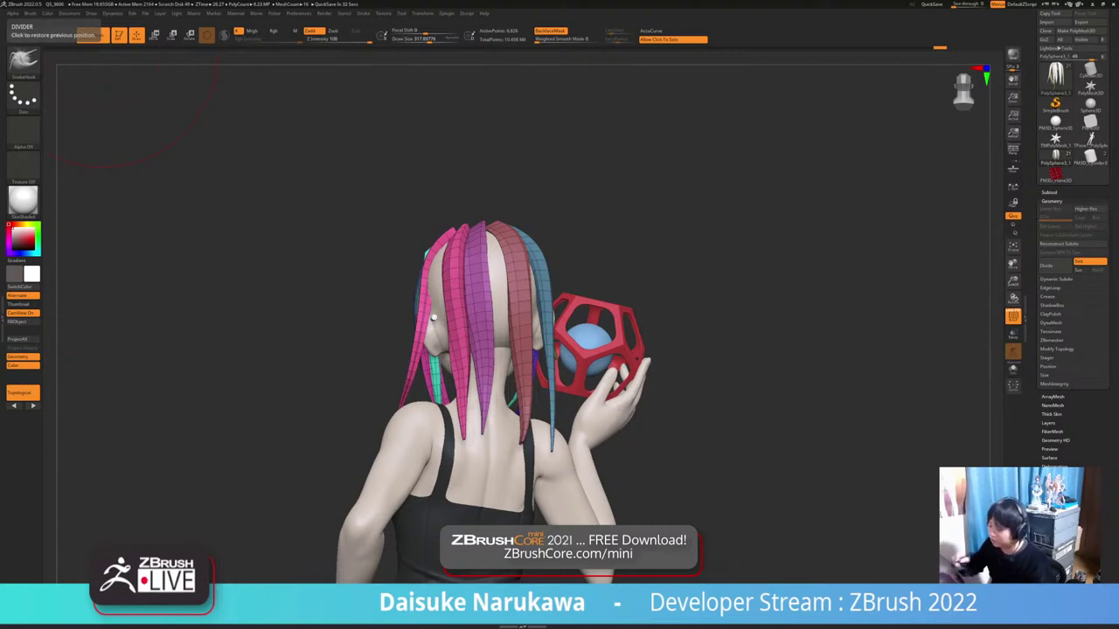
Widen the pink strands above and behind the ear to narrow the gap between them
mouse_move(232, 249)
right_mouse_down()
mouse_move(301, 254)
mouse_move(306, 293)
mouse_move(376, 247)
mouse_move(409, 245)
right_mouse_up()
left_click_drag(360, 259, 372, 260)
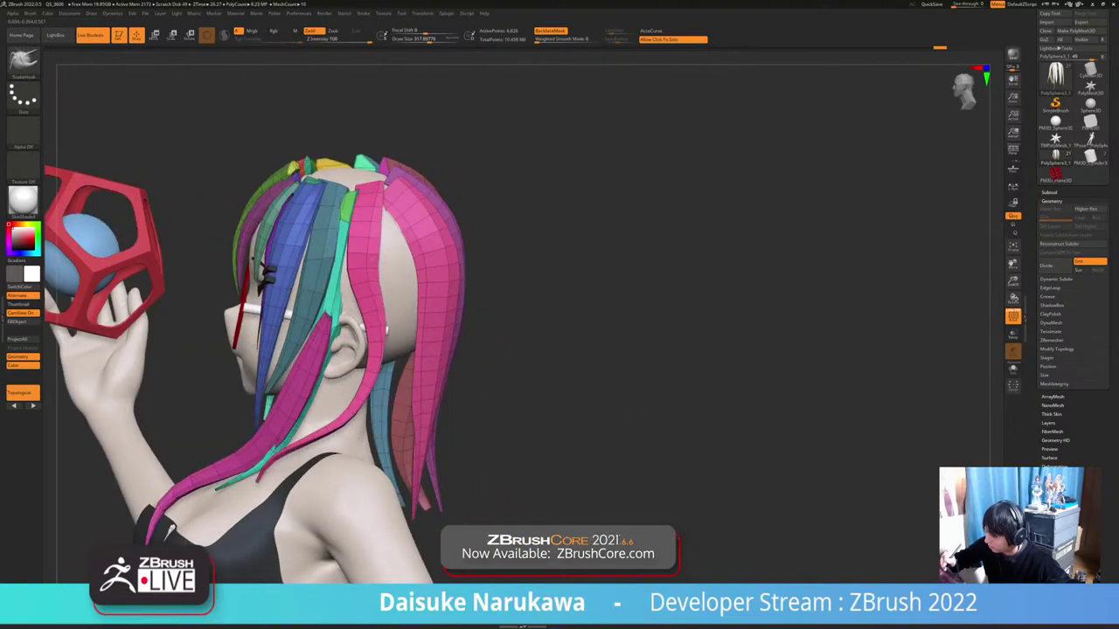
right_click_drag(373, 260, 403, 264)
left_click_drag(360, 293, 349, 293)
right_click_drag(350, 293, 395, 290)
left_click_drag(353, 300, 341, 301)
right_click_drag(341, 302, 372, 292)
right_click_drag(533, 113, 468, 115)
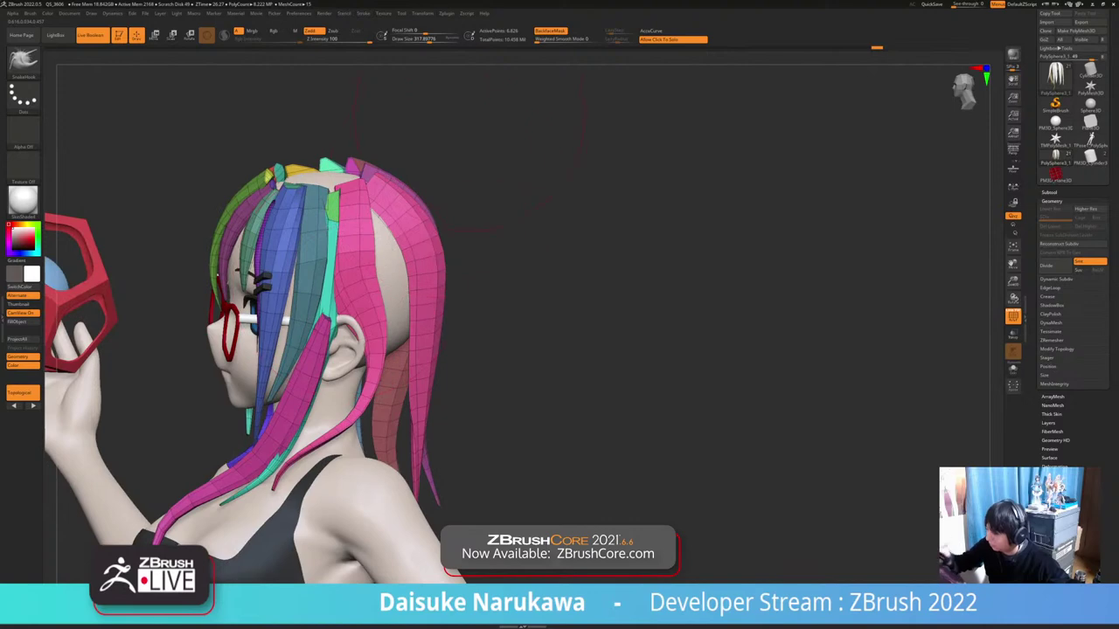
Set the draw size to about 104 and examine the strands around the ear and at the back
left_click_drag(428, 40, 414, 40)
right_click_drag(388, 131, 397, 197, "ctrl")
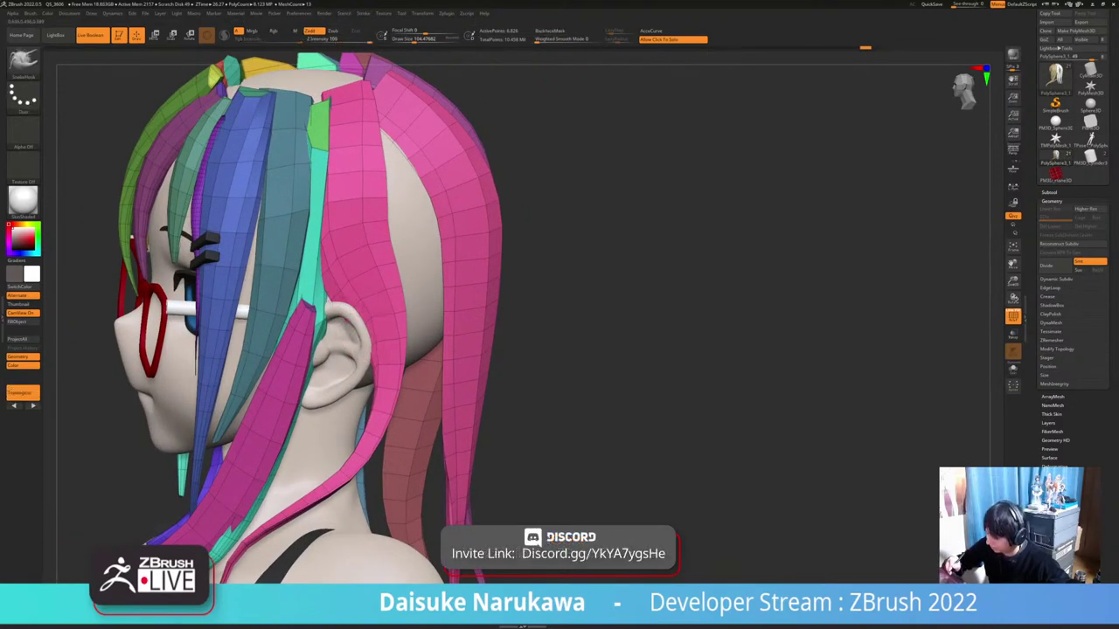
right_click_drag(542, 349, 581, 290, "ctrl")
right_click_drag(581, 290, 529, 272, "ctrl")
right_click_drag(436, 407, 456, 296, "ctrl")
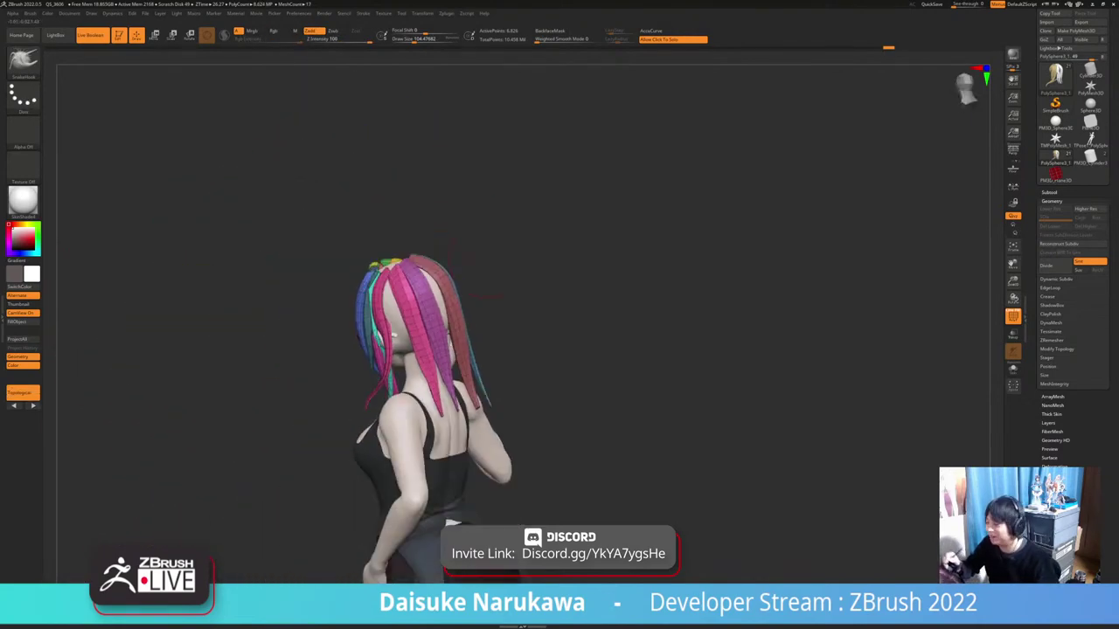
right_click_drag(428, 170, 559, 349, "ctrl")
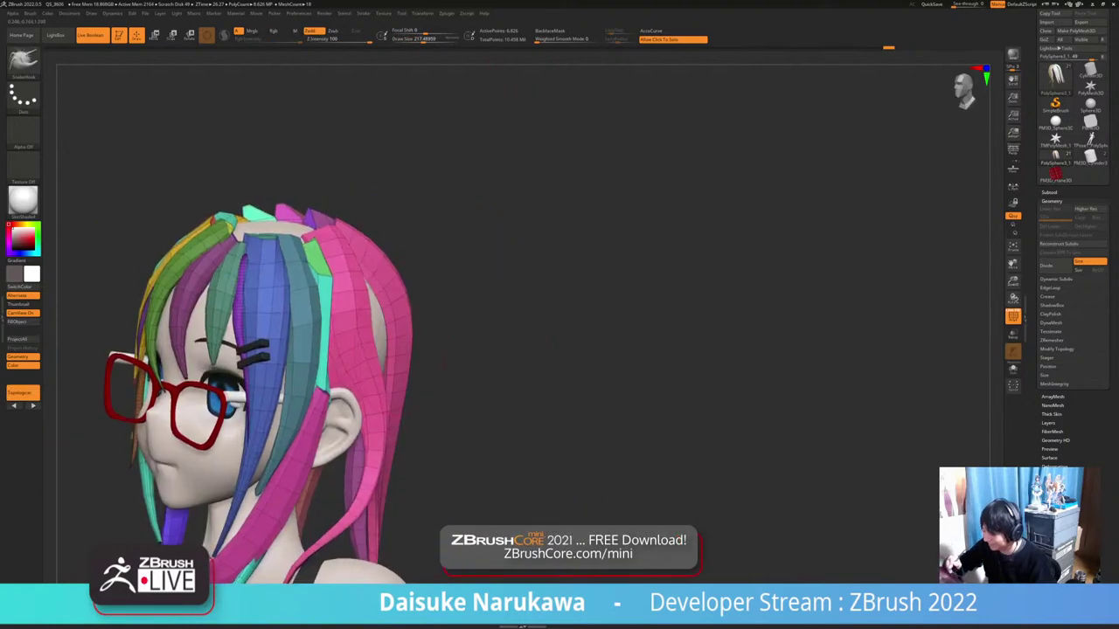
Pull the front strand on the far side of the forehead outward with BackfaceMask off
mouse_move(358, 349)
right_mouse_down("alt")
mouse_move(395, 279)
mouse_move(514, 260)
mouse_move(481, 255)
mouse_move(477, 308)
mouse_move(479, 293)
right_mouse_up("alt")
left_click(551, 31)
right_click_drag(489, 236, 535, 269)
left_click(555, 31)
left_click_drag(230, 145, 220, 138)
right_click_drag(490, 262, 500, 265)
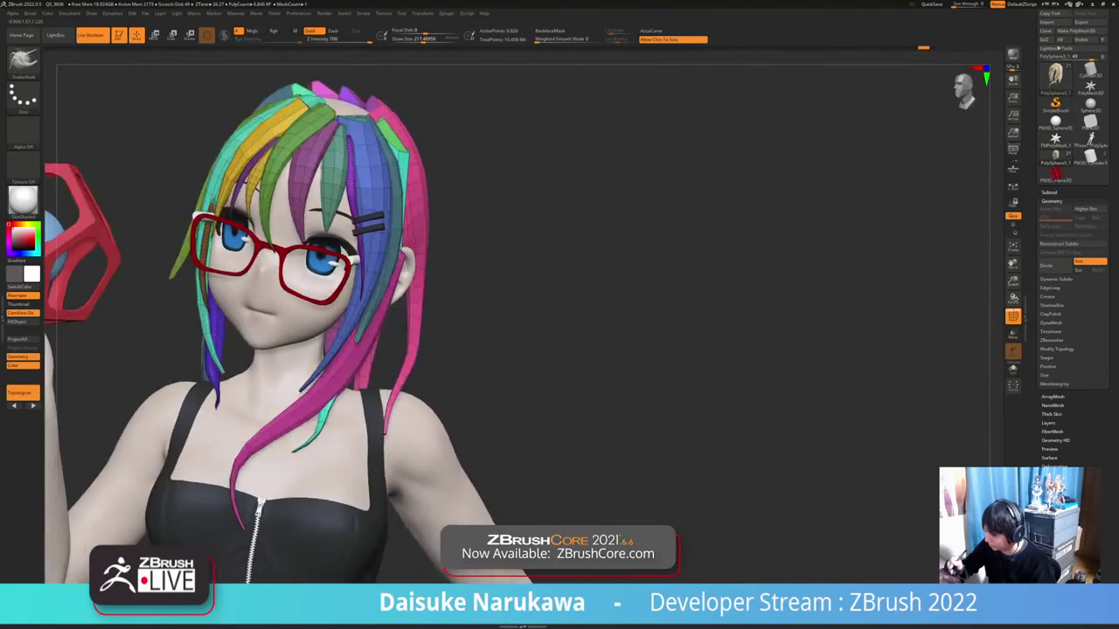
right_click_drag(384, 428, 346, 444)
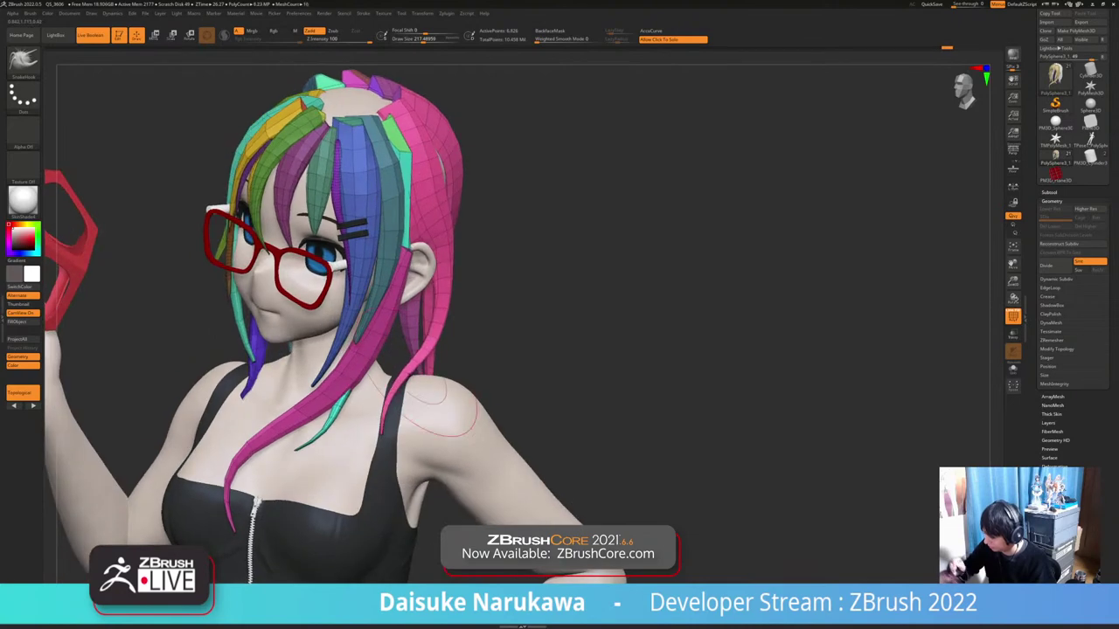
mouse_move(427, 386)
right_mouse_down()
mouse_move(465, 371)
mouse_move(477, 398)
mouse_move(467, 411)
mouse_move(385, 406)
mouse_move(341, 381)
mouse_move(411, 385)
right_mouse_up()
right_click_drag(631, 52, 555, 75, "alt")
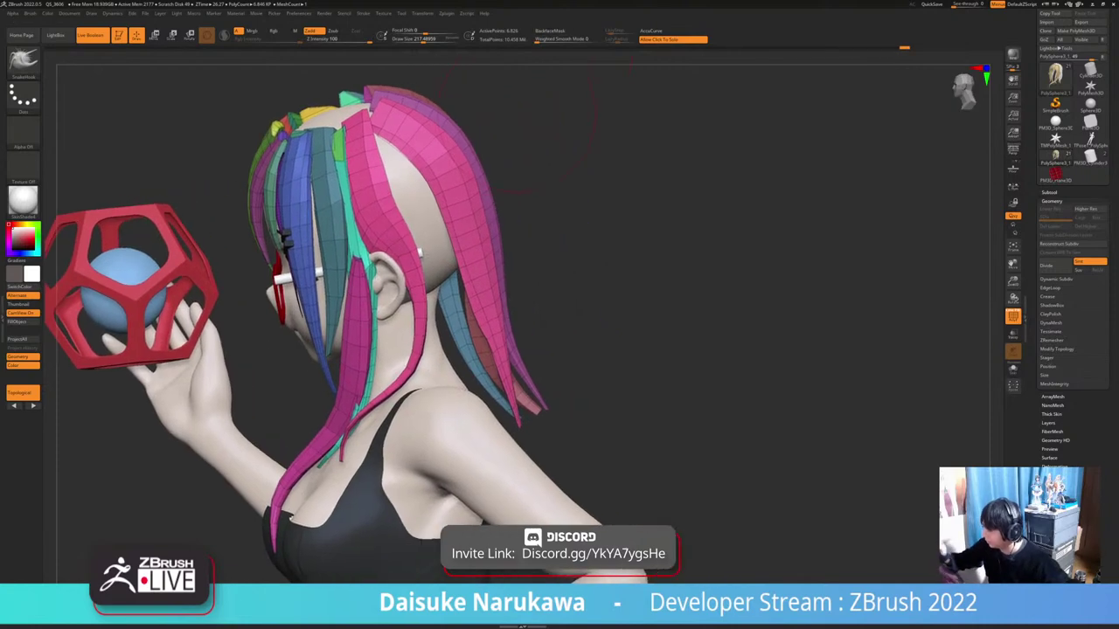
Turn on BackfaceMask and adjust the curves of the back strands around the head and neck
left_click(550, 31)
right_click_drag(476, 385, 427, 256)
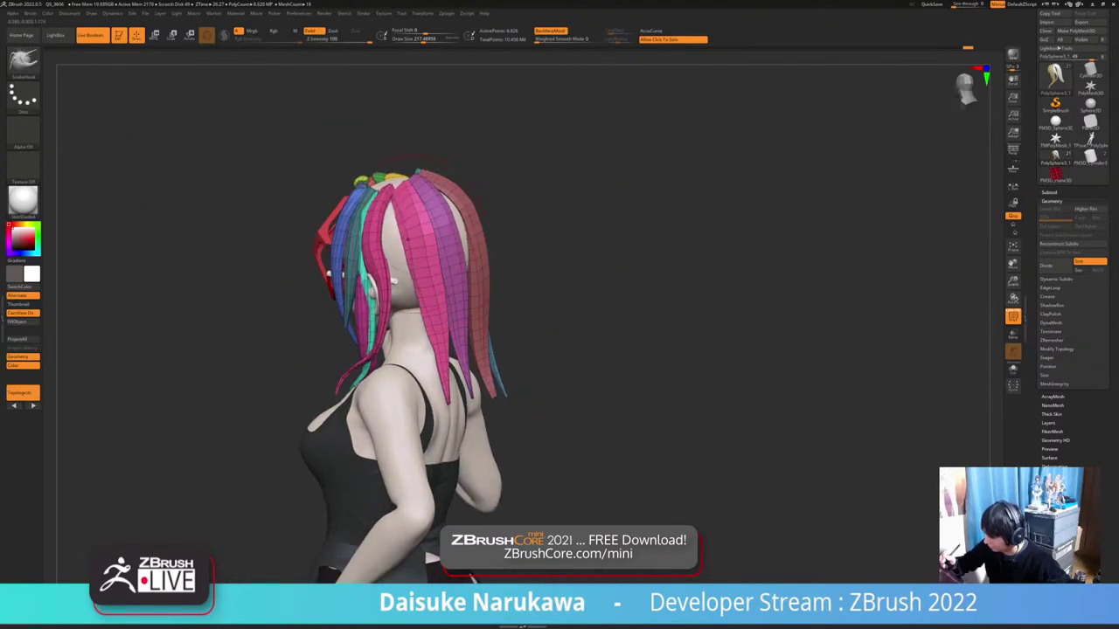
right_click_drag(417, 217, 360, 231)
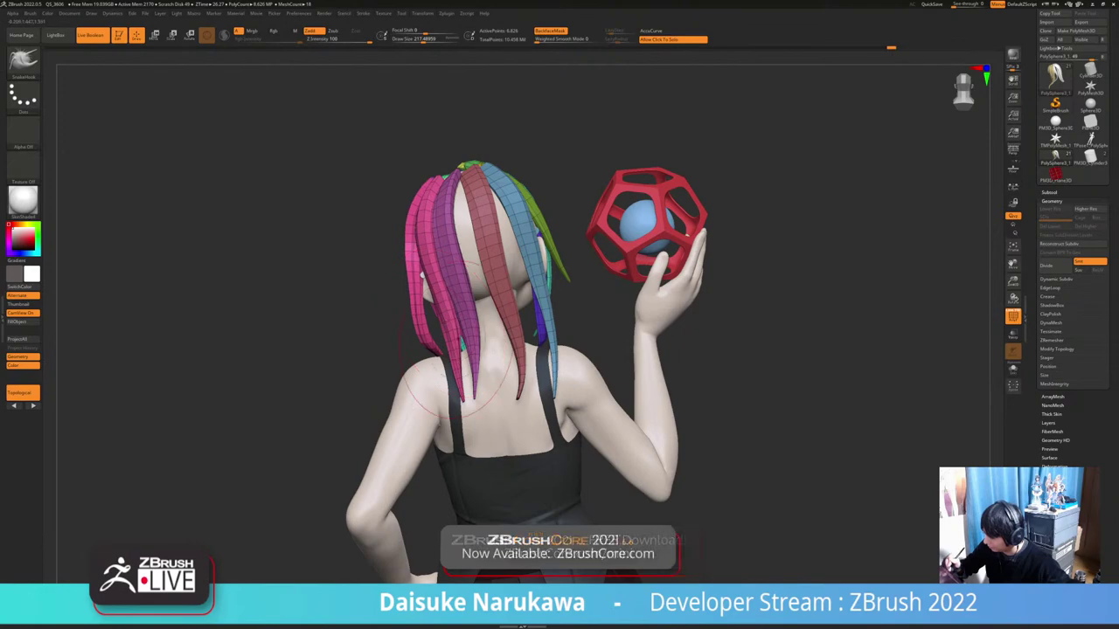
right_click_drag(474, 262, 445, 194)
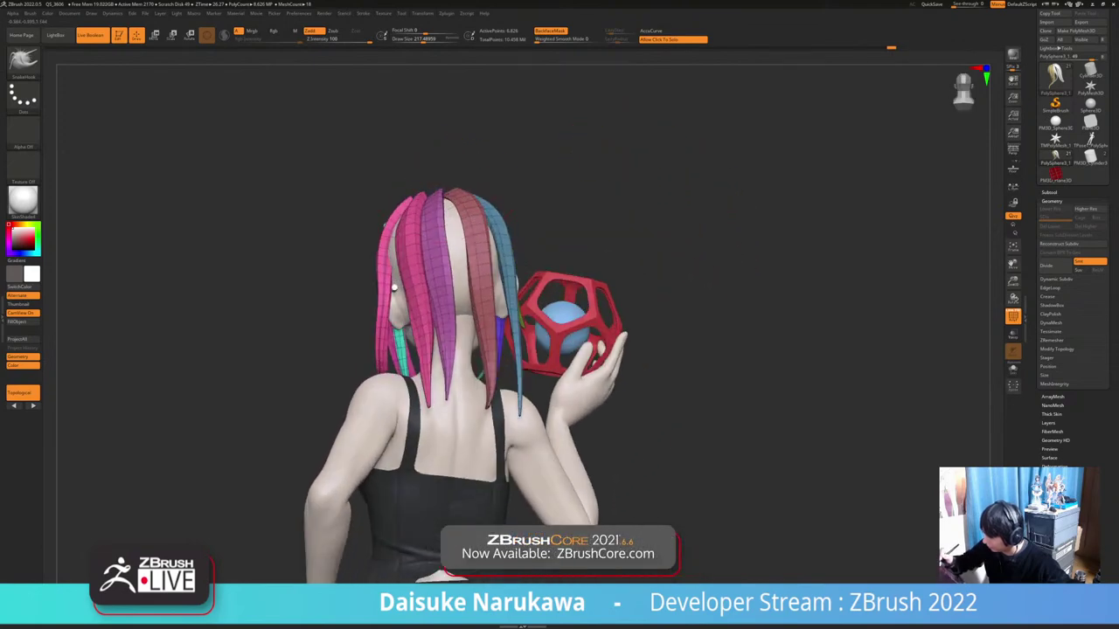
right_click_drag(437, 236, 442, 182)
right_click_drag(456, 297, 343, 329)
mouse_move(245, 441)
left_mouse_down()
mouse_move(245, 460)
mouse_move(253, 419)
left_mouse_up()
mouse_move(311, 381)
right_mouse_down()
mouse_move(410, 376)
mouse_move(442, 345)
right_mouse_up()
Switch to the ExtrudeProfile brush and set the draw size to about 93
left_click(24, 63)
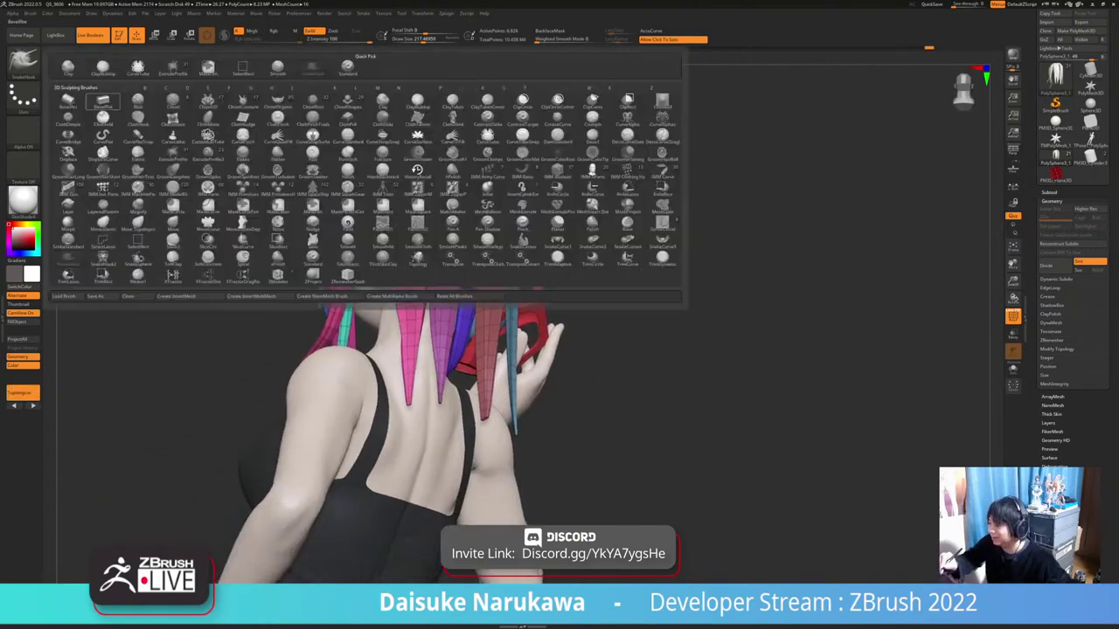
left_click(173, 68)
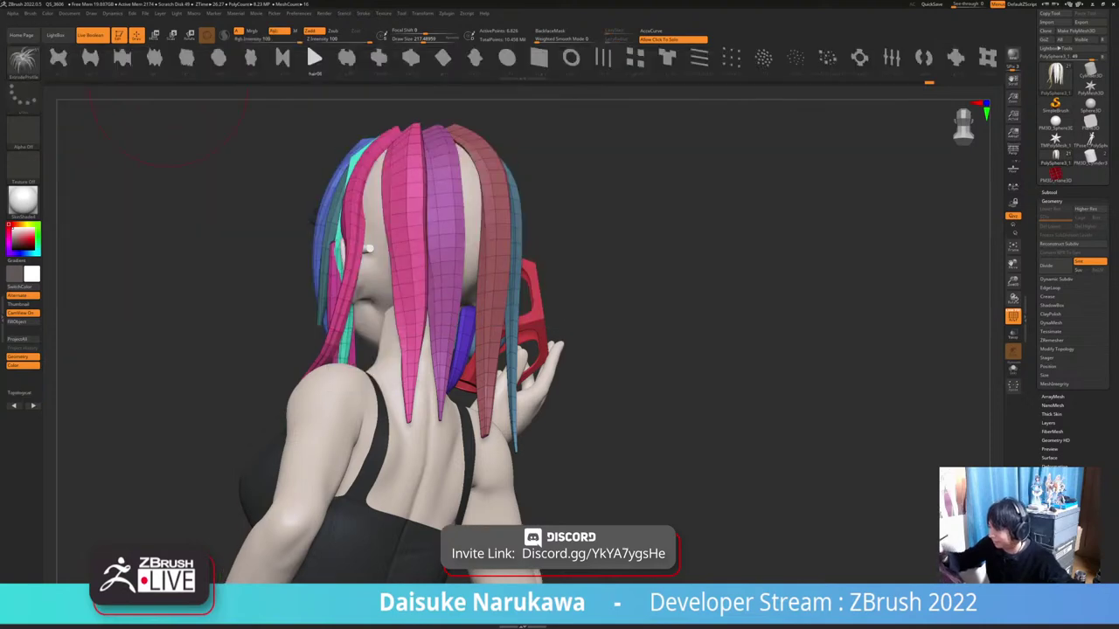
left_click_drag(428, 39, 412, 39)
mouse_move(437, 341)
right_mouse_down()
mouse_move(398, 336)
mouse_move(376, 376)
right_mouse_up()
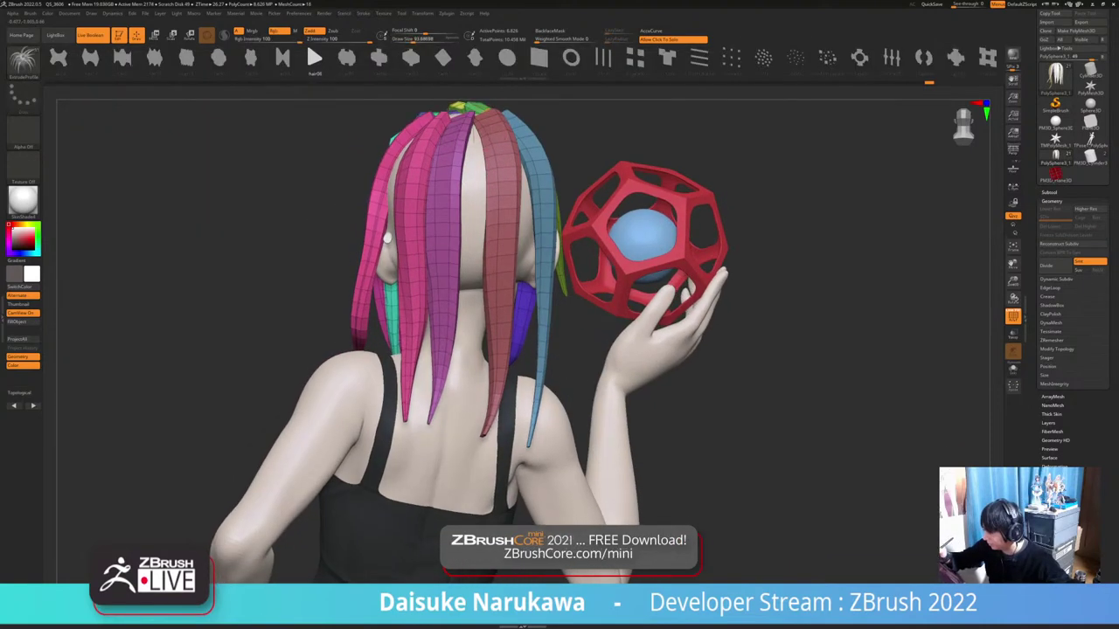
left_click_drag(452, 416, 445, 442)
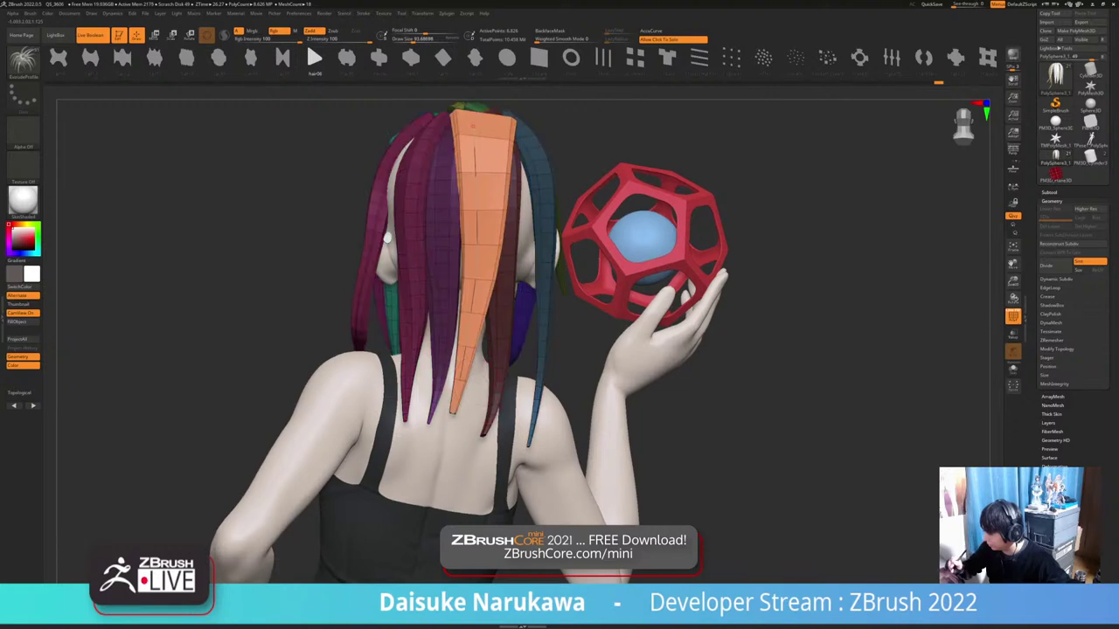
mouse_move(446, 437)
right_mouse_down()
mouse_move(402, 410)
mouse_move(416, 389)
right_mouse_up()
key("ctrl+z")
Set the draw size to about 53 and draw a new strand between the purple and red-brown back strands
left_click_drag(425, 39, 408, 38)
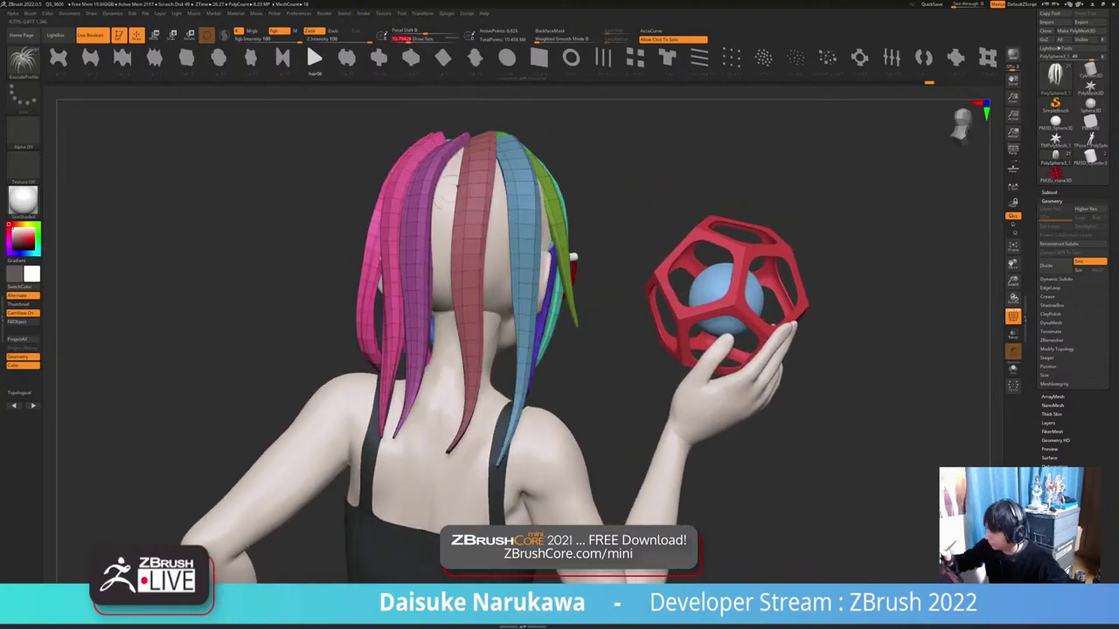
right_click_drag(421, 156, 460, 152)
left_click_drag(433, 410, 418, 447)
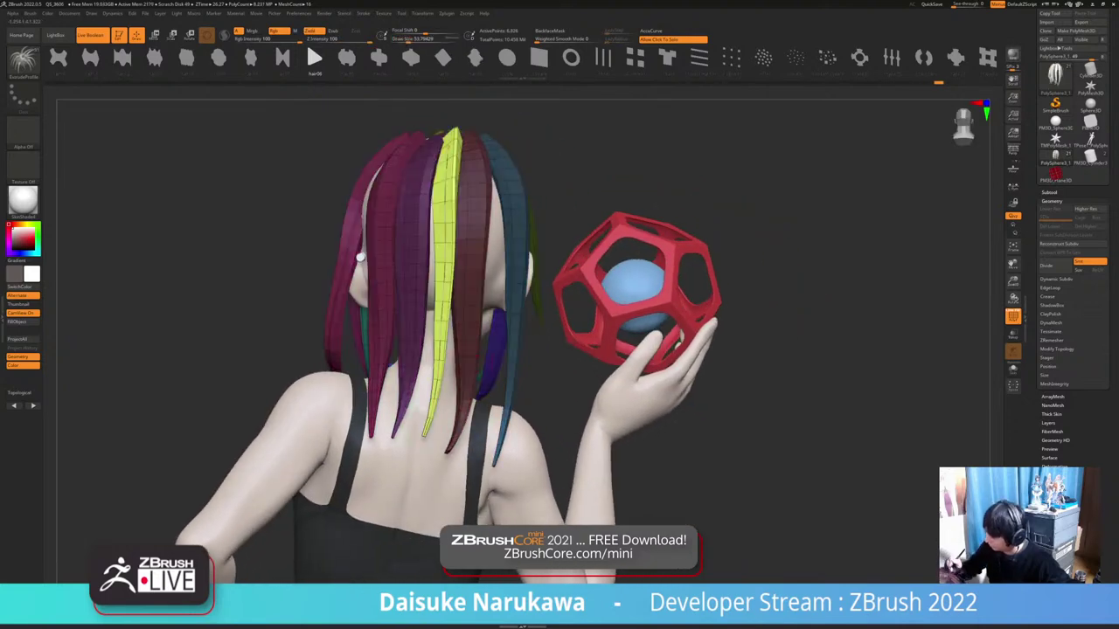
mouse_move(436, 393)
right_mouse_down()
mouse_move(405, 412)
mouse_move(448, 376)
mouse_move(444, 385)
right_mouse_up()
Isolate the hair, switch to the SnakeHook brush, and set the draw size to about 298
left_click(646, 210)
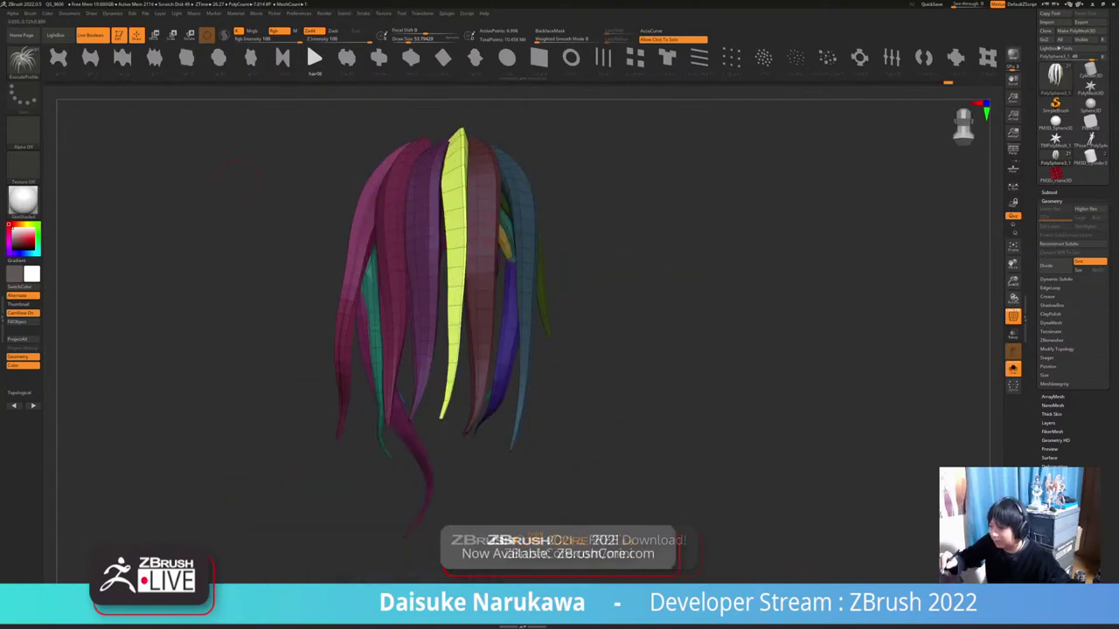
left_click(23, 61)
left_click(311, 68)
left_click(420, 38)
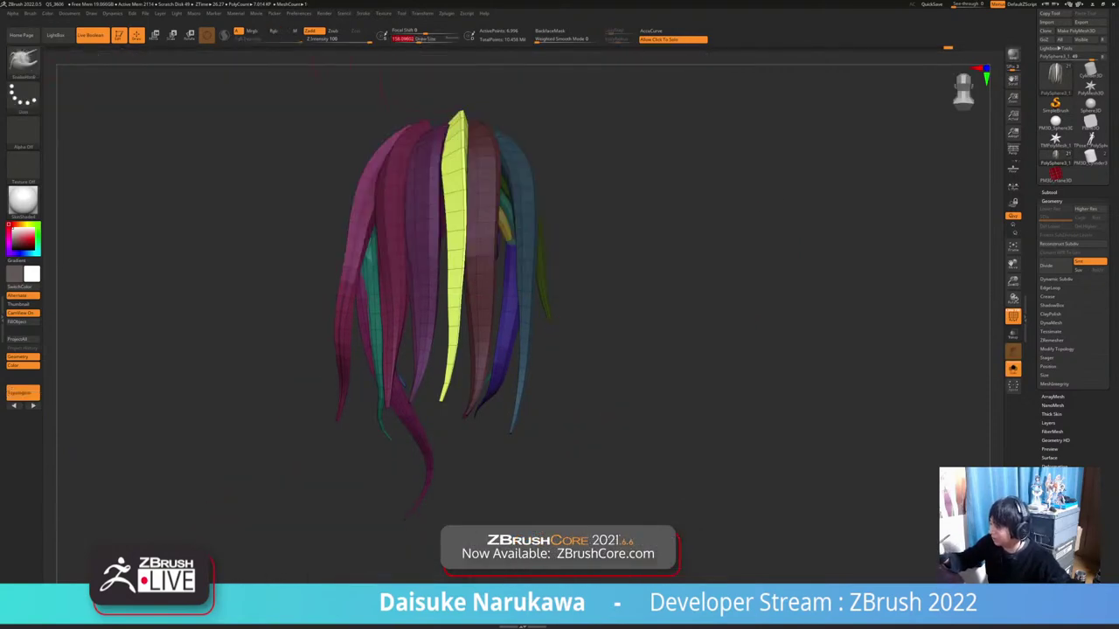
mouse_move(477, 169)
right_mouse_down()
mouse_move(492, 200)
mouse_move(474, 240)
right_mouse_up()
left_click(429, 39)
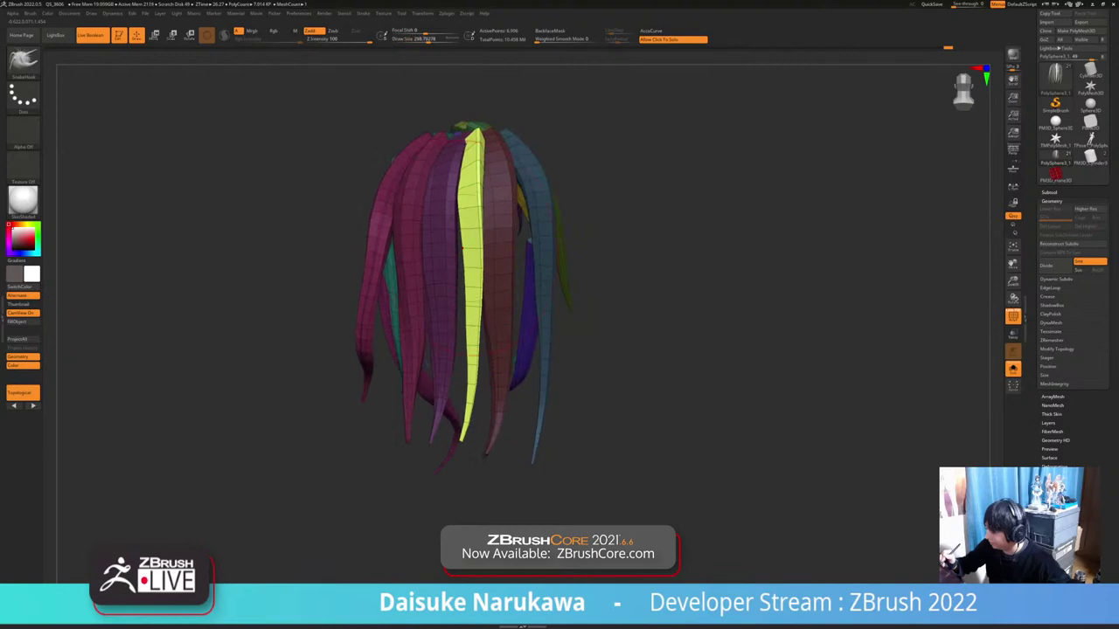
Pull the new yellow-green strand into line with the curve of the neighbouring back strands
left_click_drag(480, 299, 470, 303)
mouse_move(445, 236)
right_mouse_down()
mouse_move(476, 207)
mouse_move(454, 149)
mouse_move(380, 147)
mouse_move(455, 159)
mouse_move(410, 159)
right_mouse_up()
left_click_drag(463, 174, 475, 175)
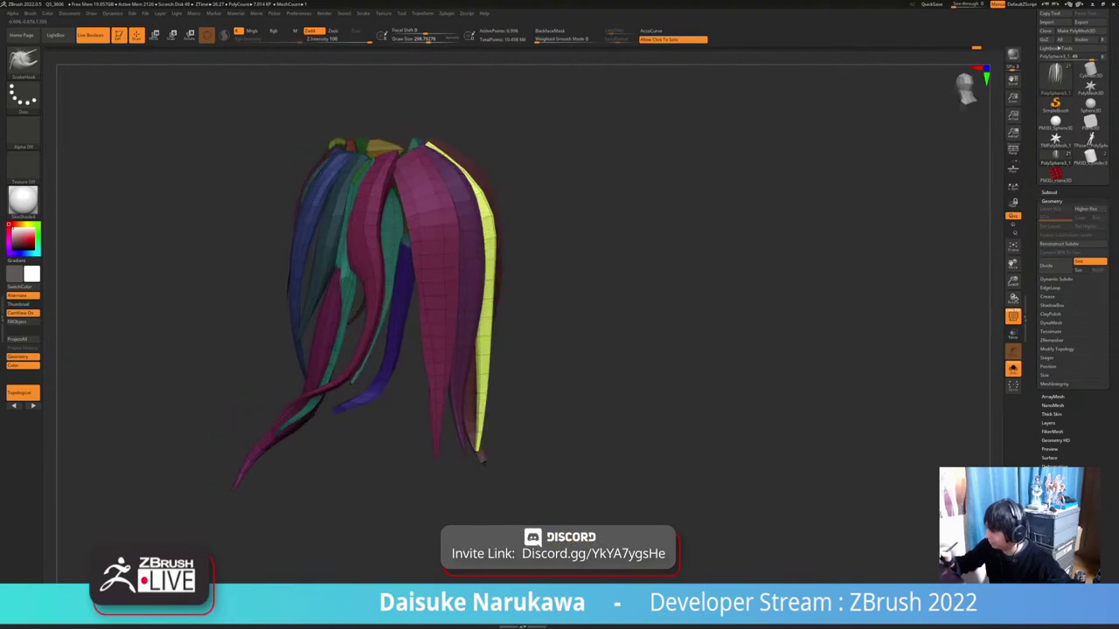
right_click_drag(479, 187, 418, 185)
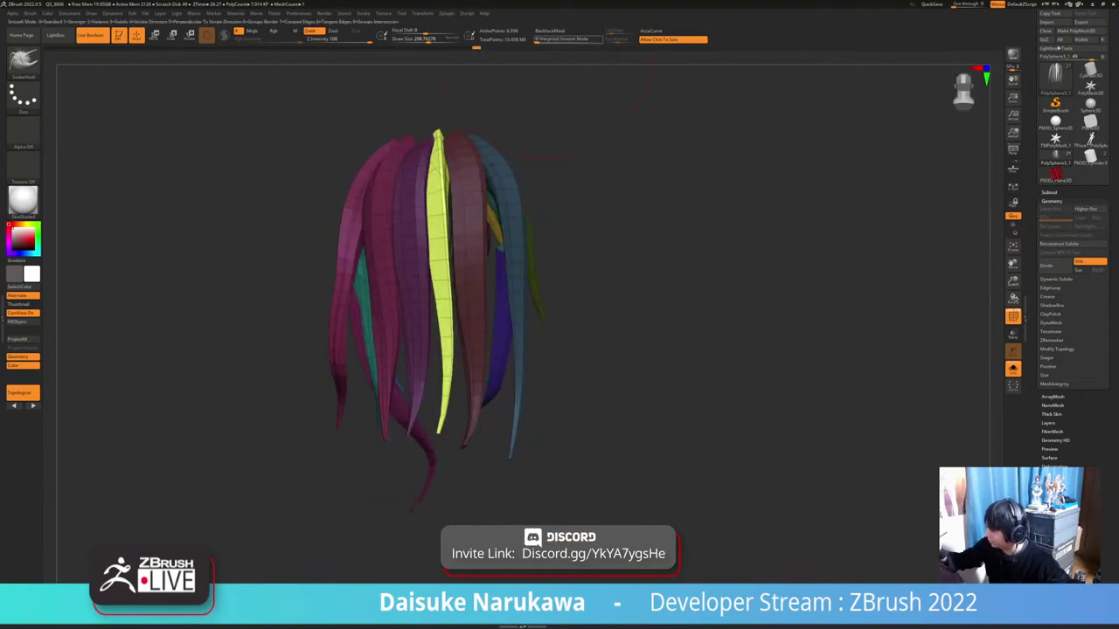
Turn on BackfaceMask and widen the yellow-green strand to fill the gap at the back of the head
left_click(549, 30)
mouse_move(443, 317)
left_mouse_down()
mouse_move(436, 358)
mouse_move(451, 303)
left_mouse_up()
left_click_drag(444, 241, 450, 209)
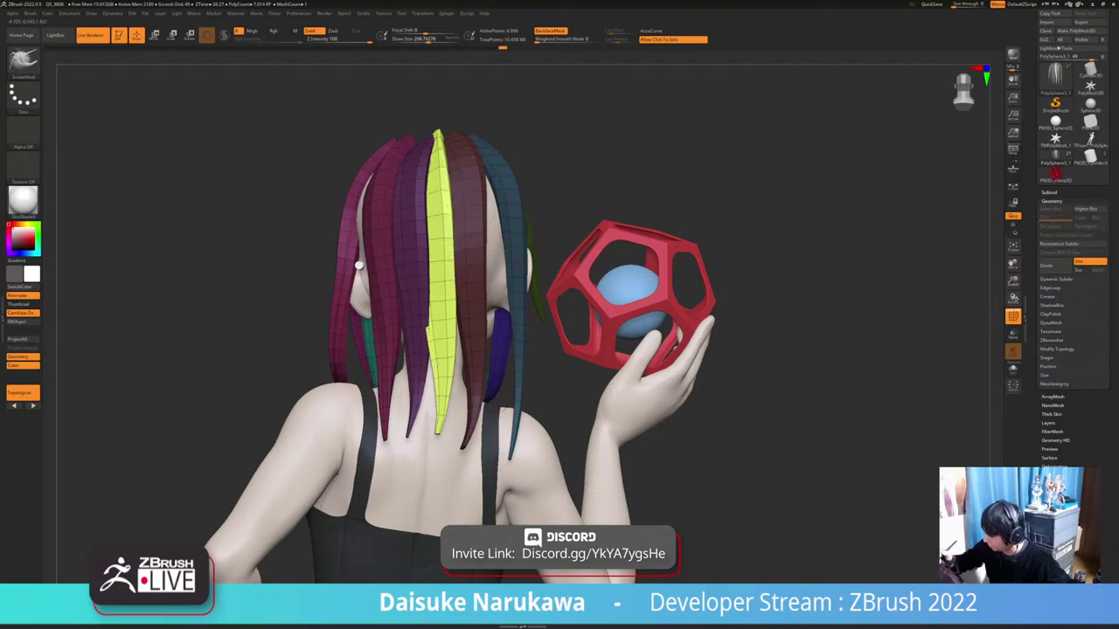
mouse_move(450, 210)
right_mouse_down()
mouse_move(456, 254)
mouse_move(394, 272)
right_mouse_up()
left_click_drag(441, 196, 433, 196)
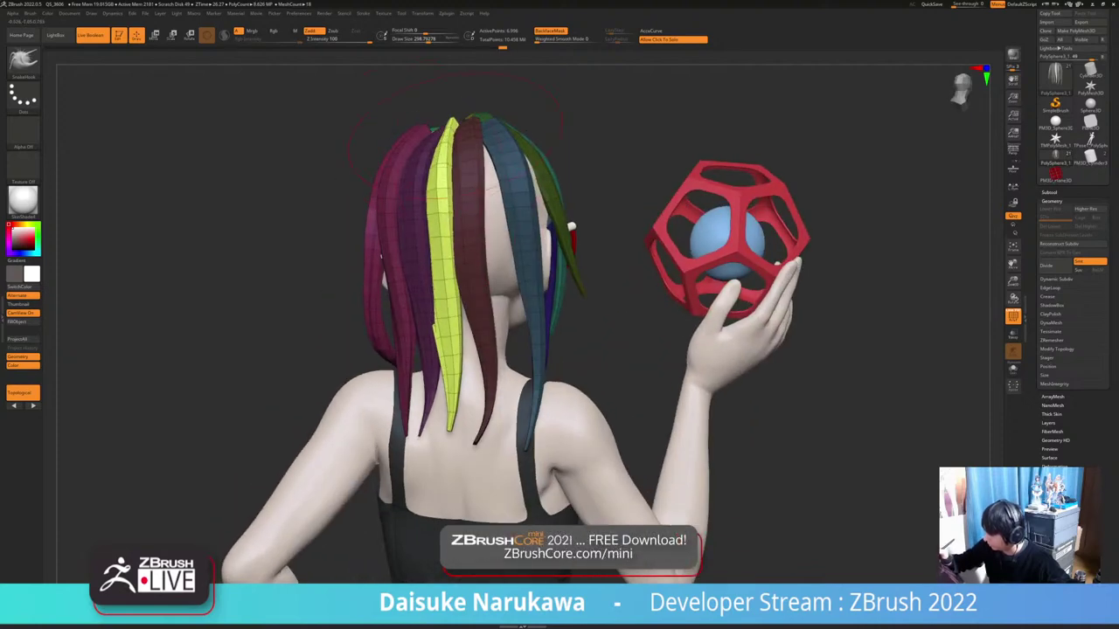
right_click_drag(434, 195, 515, 289)
mouse_move(559, 341)
right_mouse_down()
mouse_move(528, 288)
mouse_move(520, 336)
mouse_move(463, 357)
mouse_move(473, 326)
right_mouse_up()
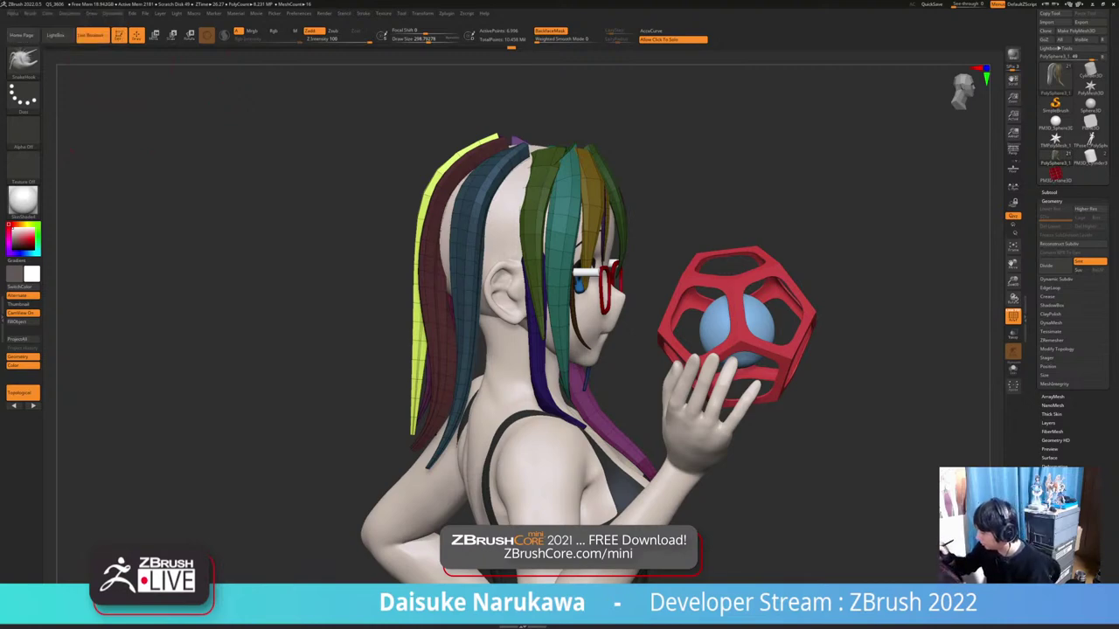
Check the hair on its own, show the whole character again, and clear the mask from the hair strands
left_click(1013, 369)
right_click_drag(682, 226, 769, 197, "ctrl")
left_click(1013, 369)
right_click_drag(539, 292, 638, 336, "ctrl")
right_click_drag(420, 358, 559, 61)
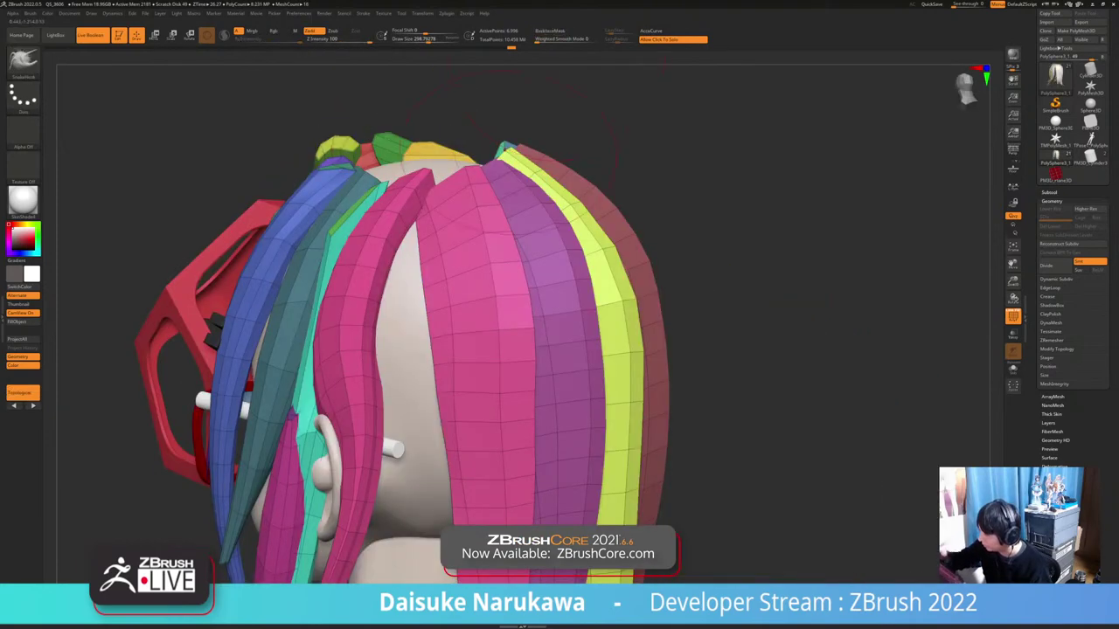
left_click_drag(559, 114, 664, 116)
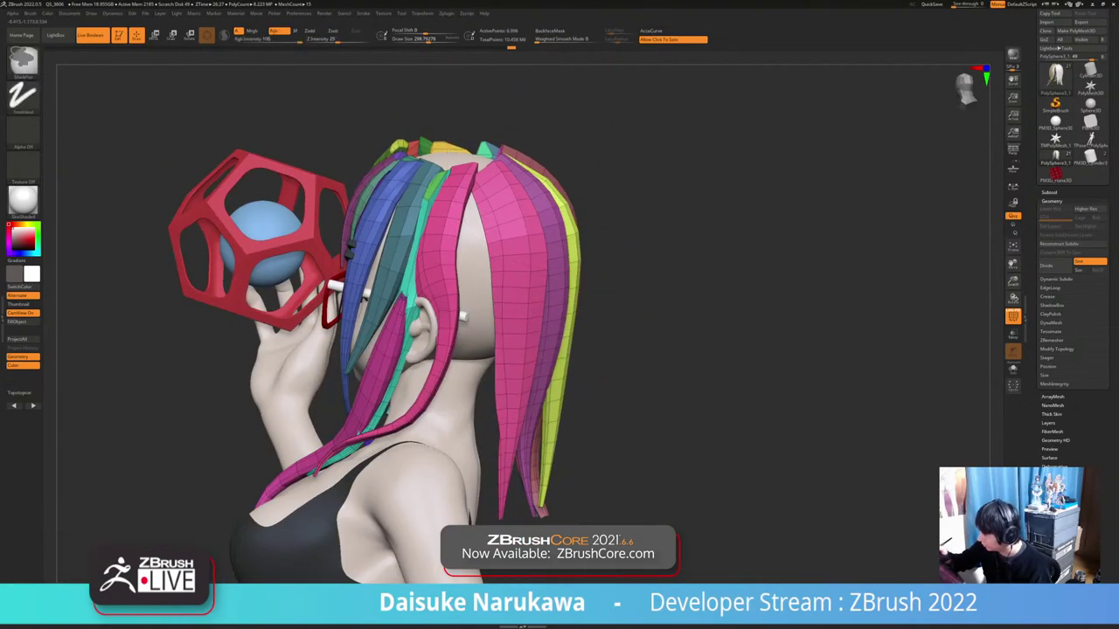
Try to reshape the pink strand behind the ear where it falls towards the shoulder, using SnakeHook, and undo the change
mouse_move(517, 179)
right_mouse_down("alt")
mouse_move(473, 184)
mouse_move(350, 157)
mouse_move(110, 166)
right_mouse_up("alt")
mouse_move(839, 288)
right_mouse_down("ctrl")
mouse_move(837, 249)
mouse_move(799, 276)
mouse_move(568, 316)
mouse_move(695, 315)
mouse_move(605, 284)
mouse_move(615, 354)
mouse_move(563, 282)
mouse_move(625, 293)
mouse_move(562, 299)
right_mouse_up("ctrl")
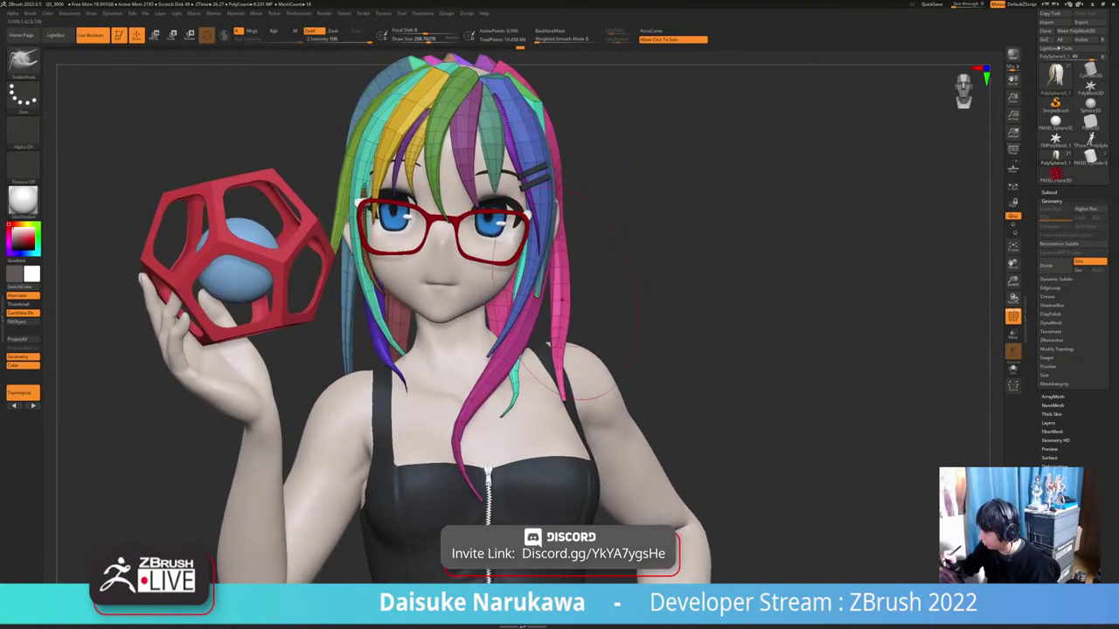
left_click_drag(546, 341, 554, 339)
mouse_move(577, 323)
right_mouse_down()
mouse_move(517, 333)
mouse_move(569, 328)
right_mouse_up()
mouse_move(587, 393)
right_mouse_down("alt")
mouse_move(572, 433)
mouse_move(576, 374)
mouse_move(545, 325)
mouse_move(550, 378)
mouse_move(561, 376)
mouse_move(409, 368)
mouse_move(490, 365)
right_mouse_up("alt")
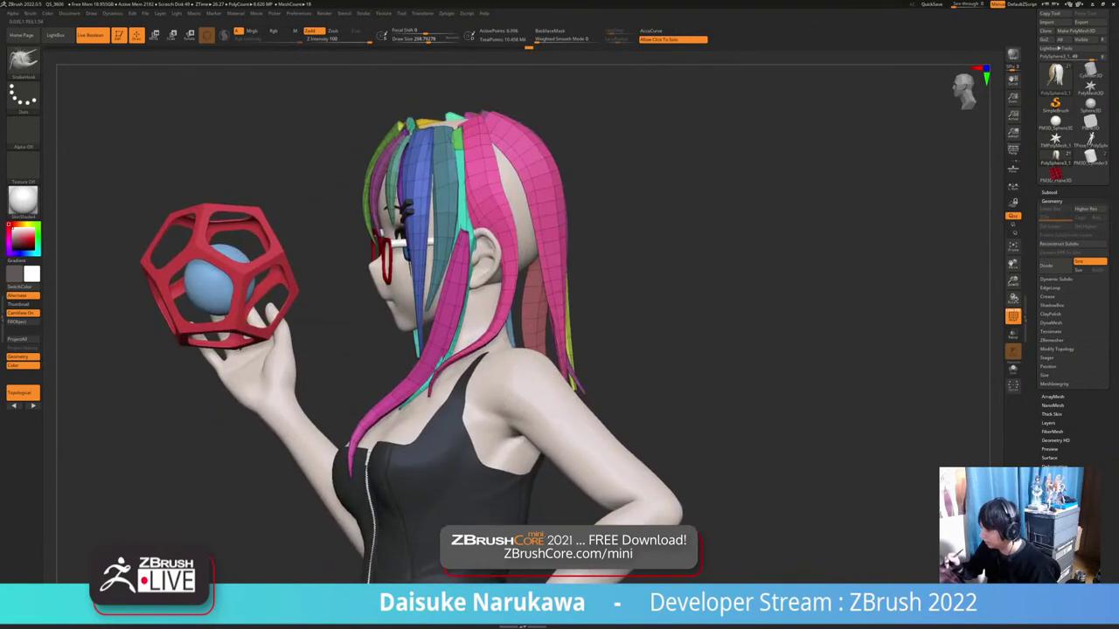
key("ctrl+z")
Turn on BackfaceMask and pull the wide pink strand behind the ear into line with the back strands
left_click(551, 31)
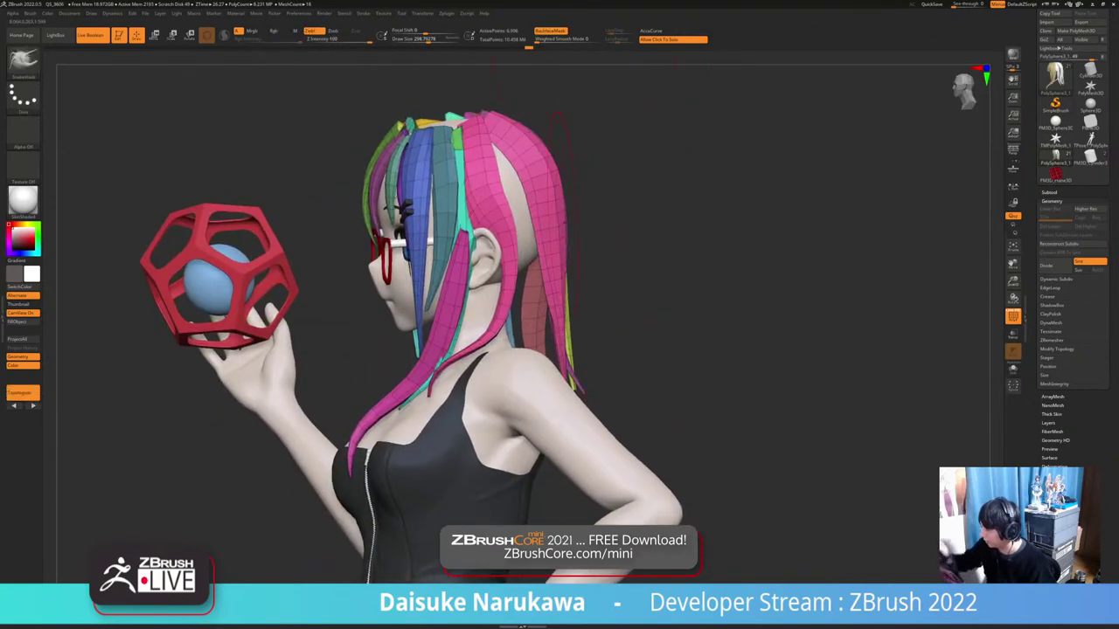
mouse_move(509, 246)
right_mouse_down()
mouse_move(587, 247)
mouse_move(476, 248)
right_mouse_up()
key("ctrl+z")
left_click_drag(530, 253, 518, 250)
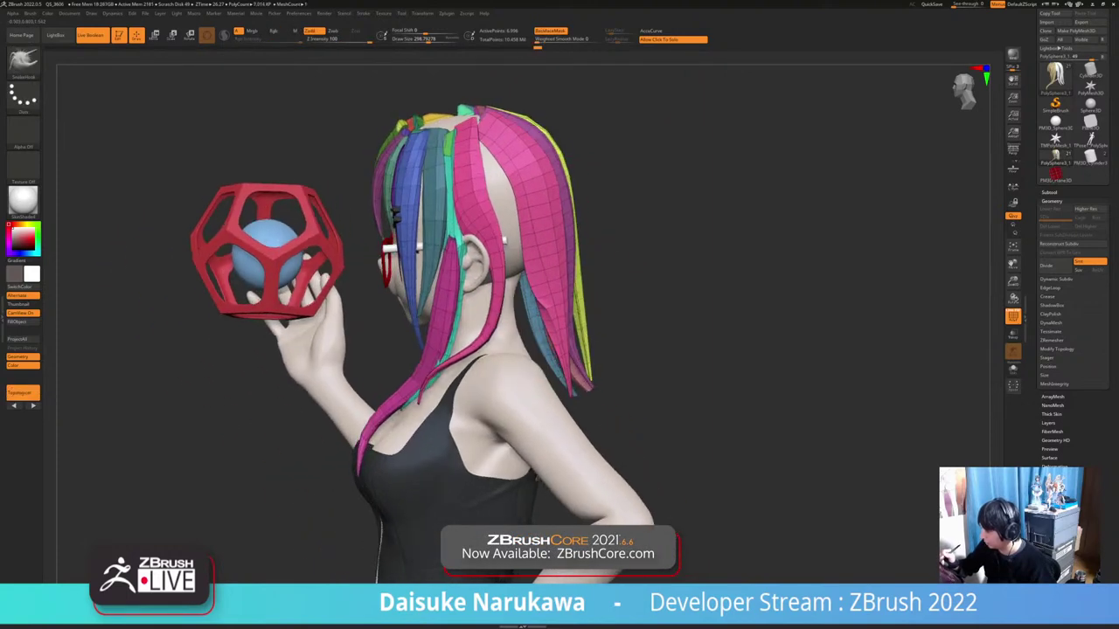
right_click_drag(518, 250, 559, 250)
mouse_move(559, 250)
right_mouse_down()
mouse_move(500, 250)
mouse_move(547, 250)
mouse_move(534, 250)
right_mouse_up()
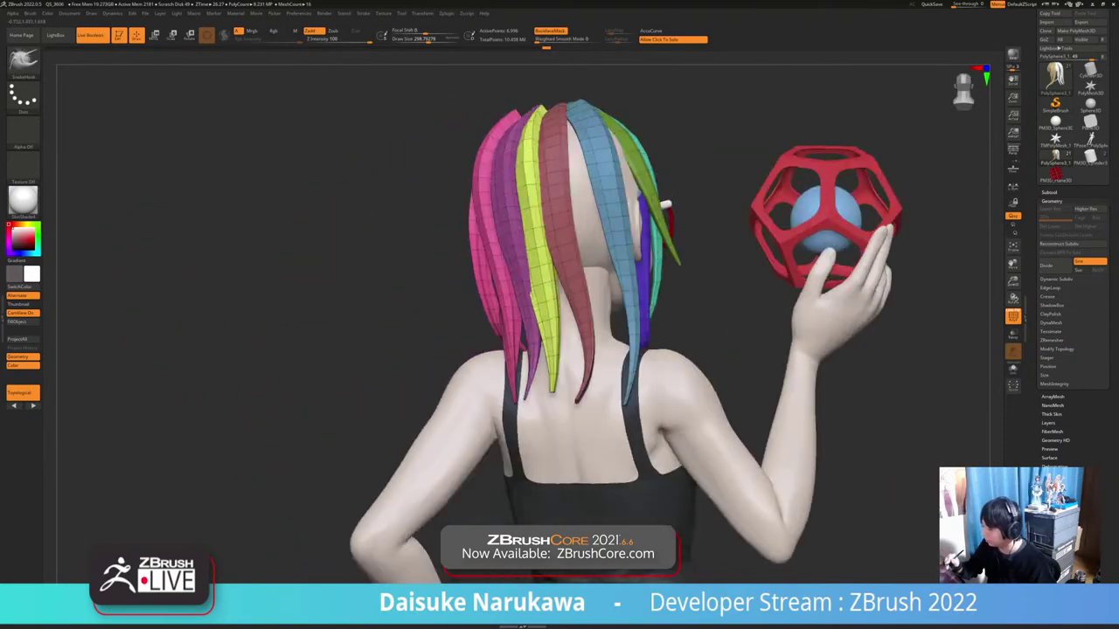
Turn off BackfaceMask and inspect the back and side strands for gaps from several angles
mouse_move(524, 350)
right_mouse_down()
mouse_move(603, 341)
mouse_move(603, 209)
mouse_move(621, 289)
mouse_move(612, 349)
mouse_move(559, 306)
mouse_move(506, 289)
mouse_move(485, 231)
mouse_move(486, 274)
mouse_move(476, 236)
mouse_move(494, 324)
mouse_move(530, 316)
right_mouse_up()
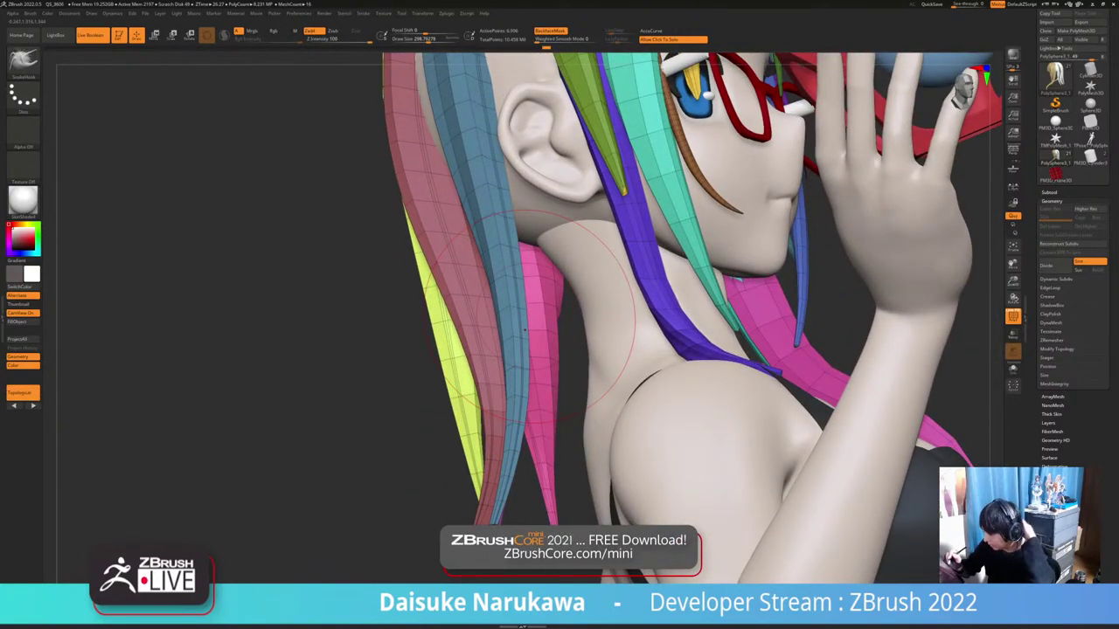
mouse_move(616, 264)
right_mouse_down()
mouse_move(511, 278)
mouse_move(516, 262)
mouse_move(642, 262)
mouse_move(598, 273)
mouse_move(580, 264)
mouse_move(584, 280)
mouse_move(699, 272)
mouse_move(677, 278)
right_mouse_up()
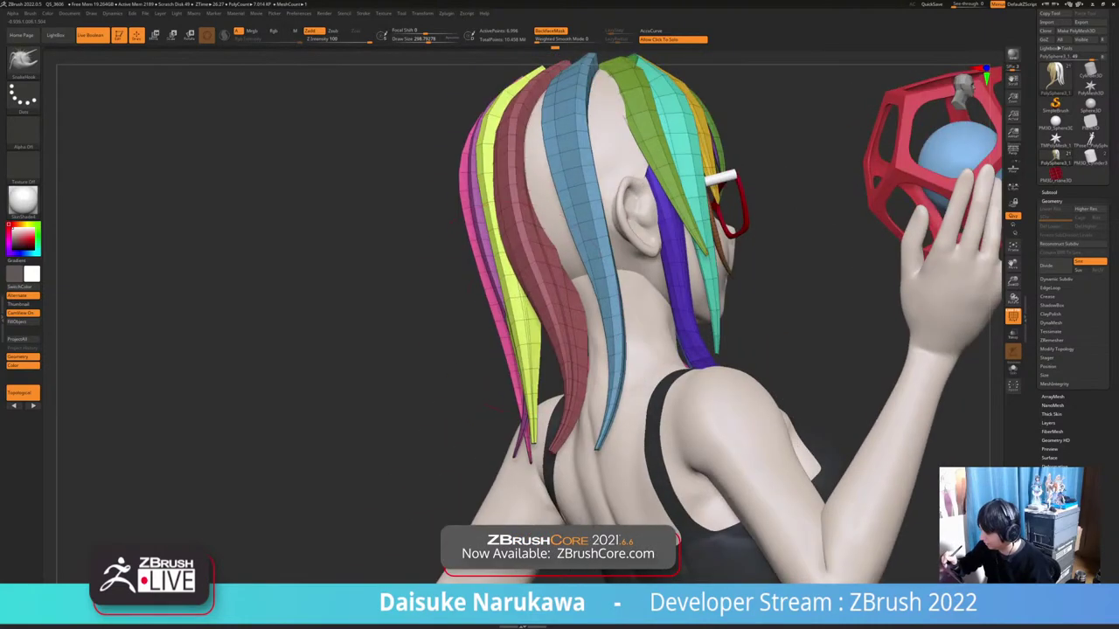
mouse_move(495, 408)
right_mouse_down("ctrl")
mouse_move(496, 350)
mouse_move(682, 328)
mouse_move(721, 336)
right_mouse_up("ctrl")
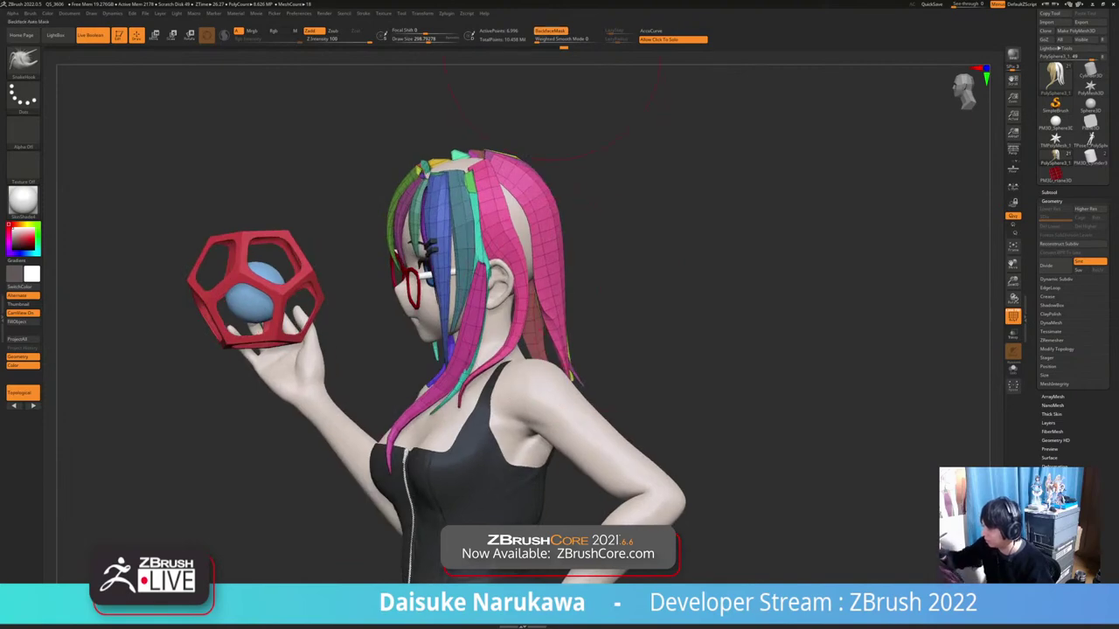
right_click_drag(551, 285, 551, 340, "ctrl")
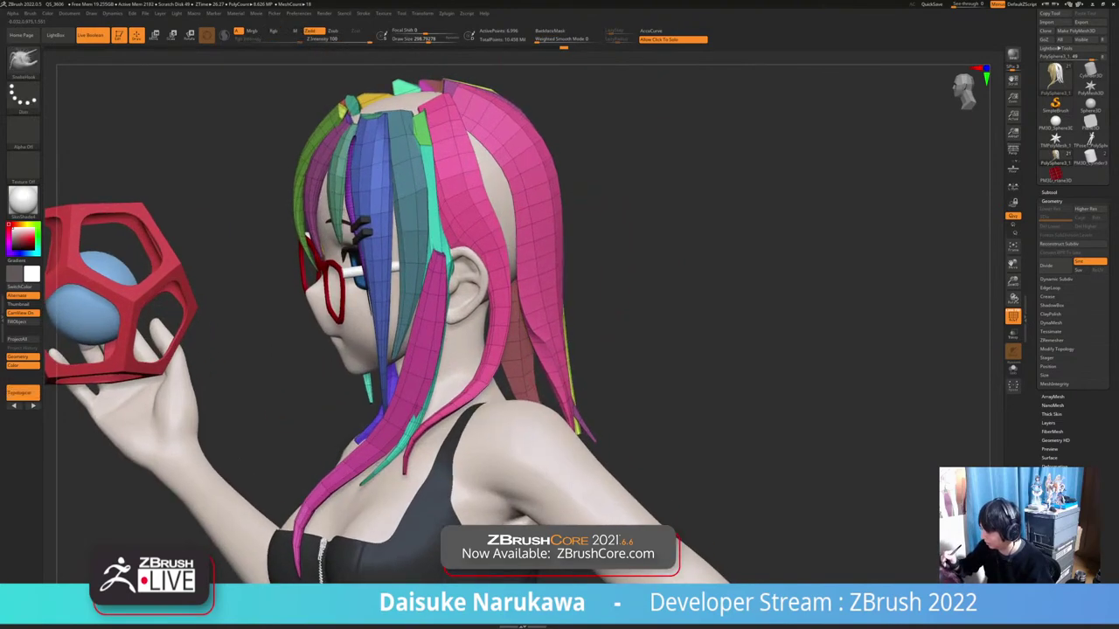
right_click_drag(559, 299, 489, 260)
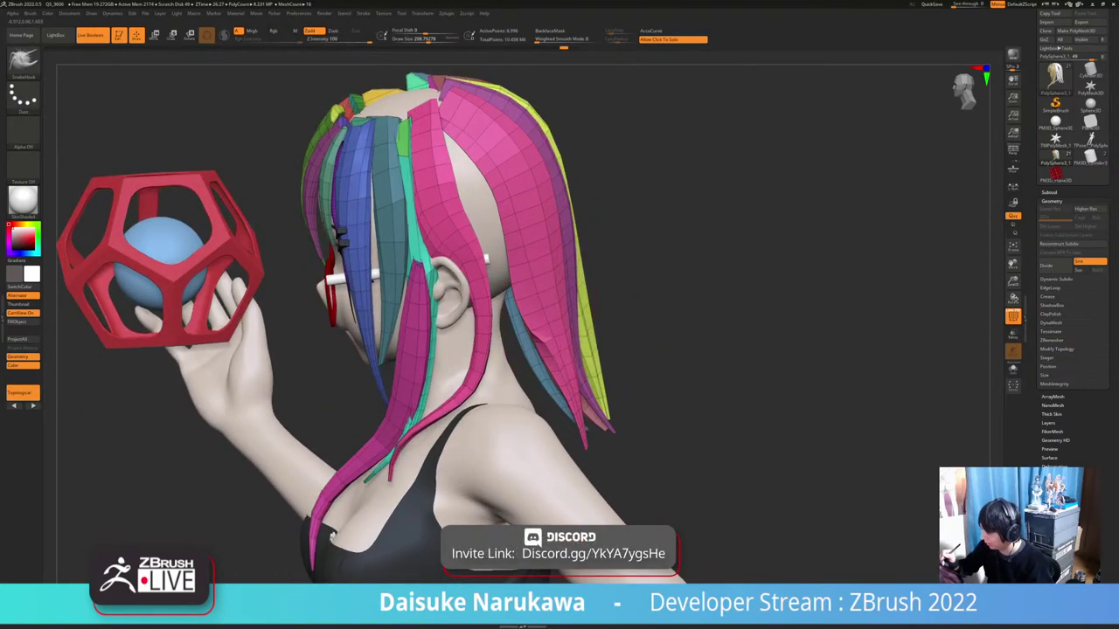
right_click_drag(546, 313, 546, 284, "ctrl")
right_click_drag(664, 205, 594, 194)
mouse_move(584, 277)
right_mouse_down()
mouse_move(619, 297)
mouse_move(590, 305)
right_mouse_up()
right_click_drag(598, 267, 556, 252)
Switch to the ExtrudeProfile brush and set the draw size to about 71
key("b")
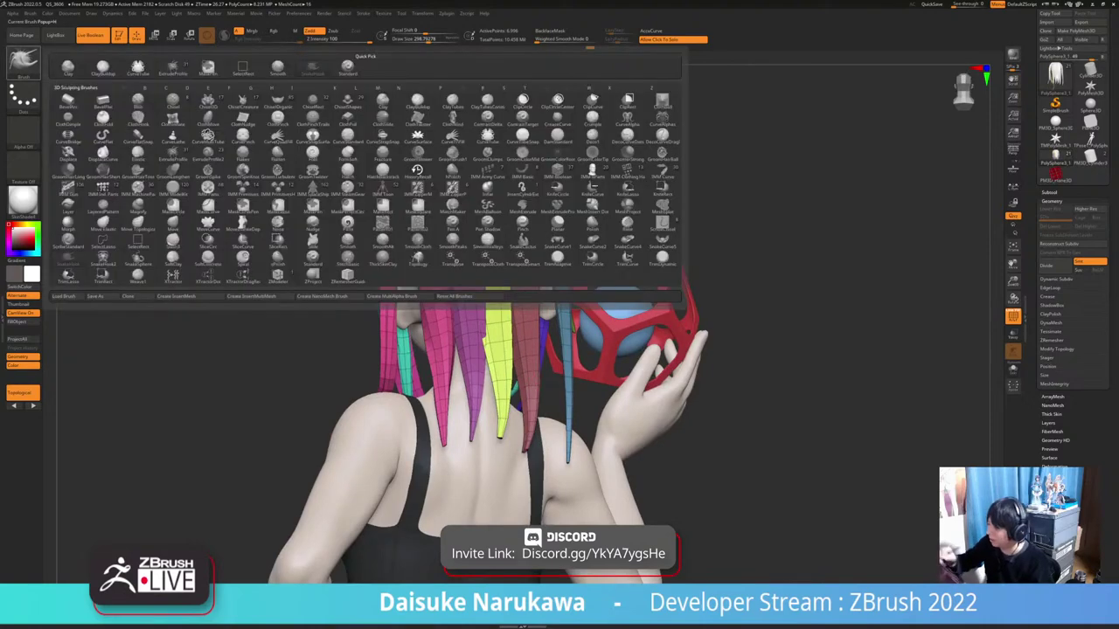
left_click(173, 70)
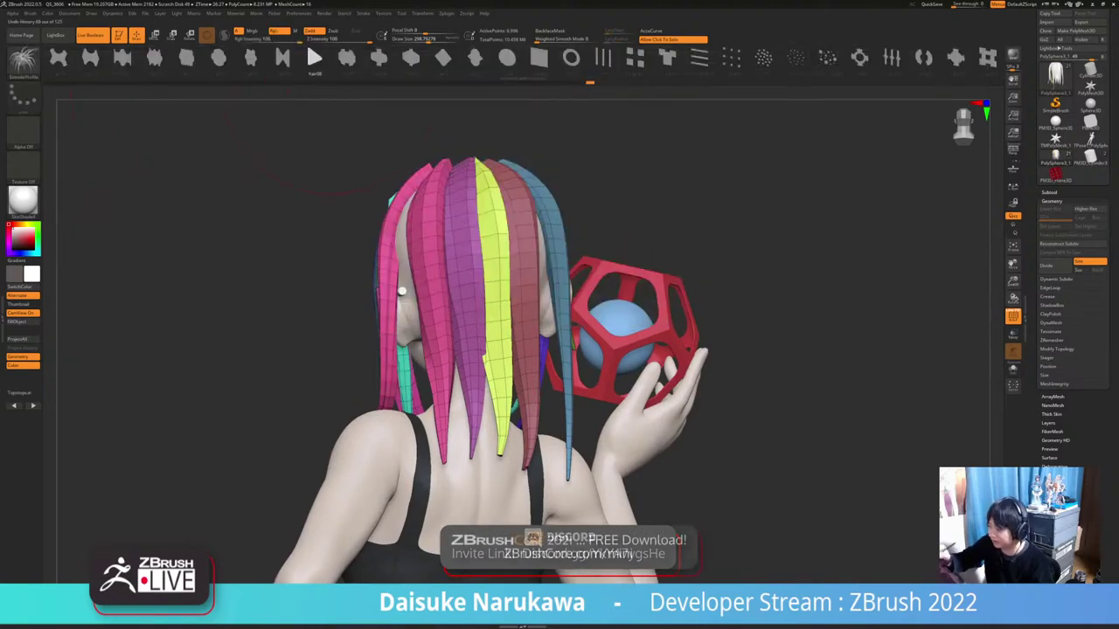
right_click_drag(473, 253, 540, 252)
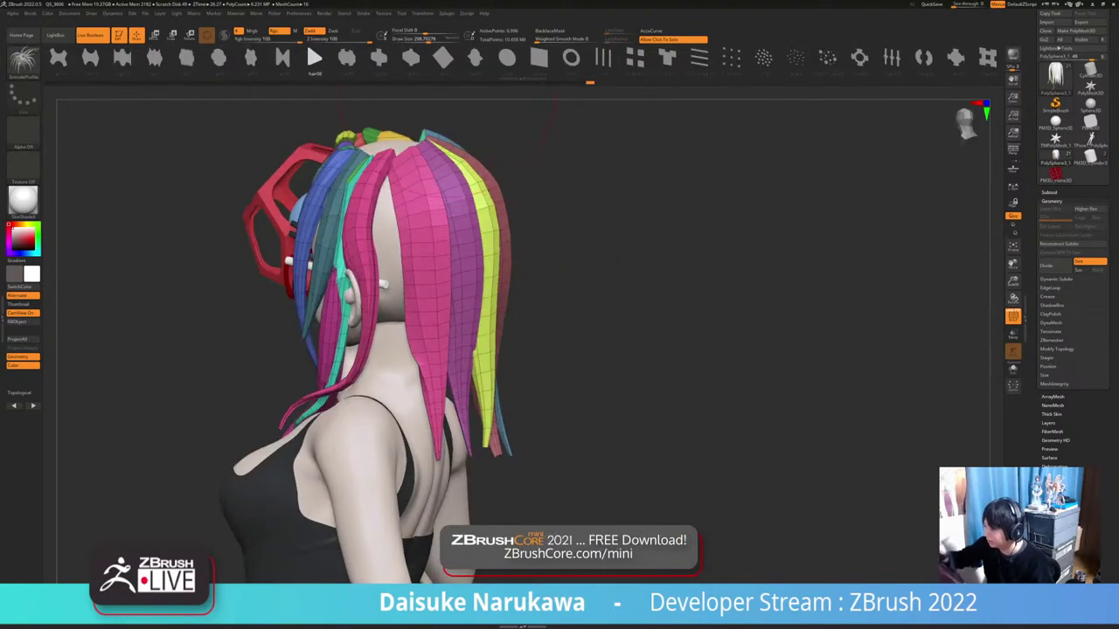
right_click_drag(455, 254, 511, 262)
left_click(410, 39)
right_click_drag(410, 262, 380, 210)
Try extruding a strand down the gap between the two pink strands behind the ear
left_click_drag(384, 368, 374, 406)
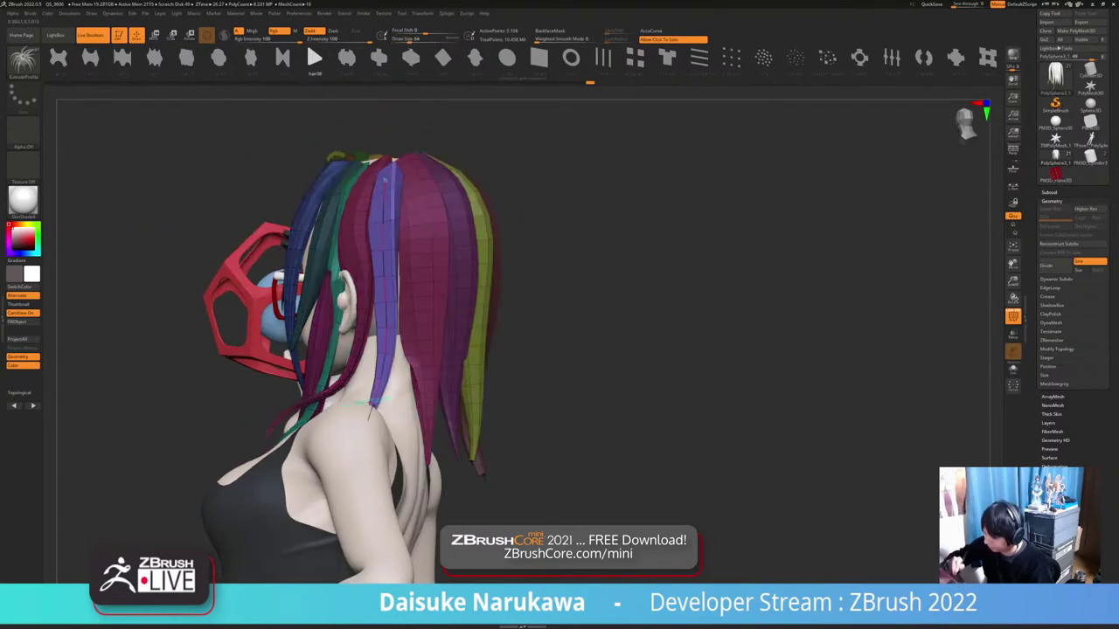
right_click_drag(410, 289, 376, 330)
key("ctrl+z")
right_click_drag(385, 210, 405, 178)
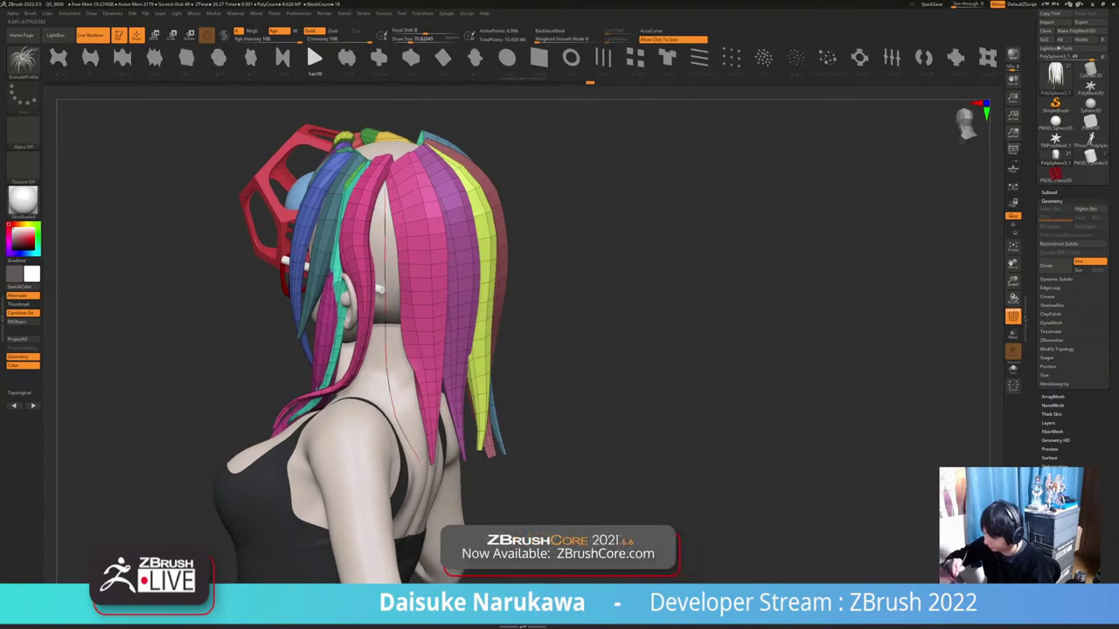
left_click_drag(420, 460, 422, 464)
key("ctrl+z")
Extrude a new strand from the crown down the gap behind the ear to the shoulder, and isolate the hair
left_click_drag(384, 178, 384, 222)
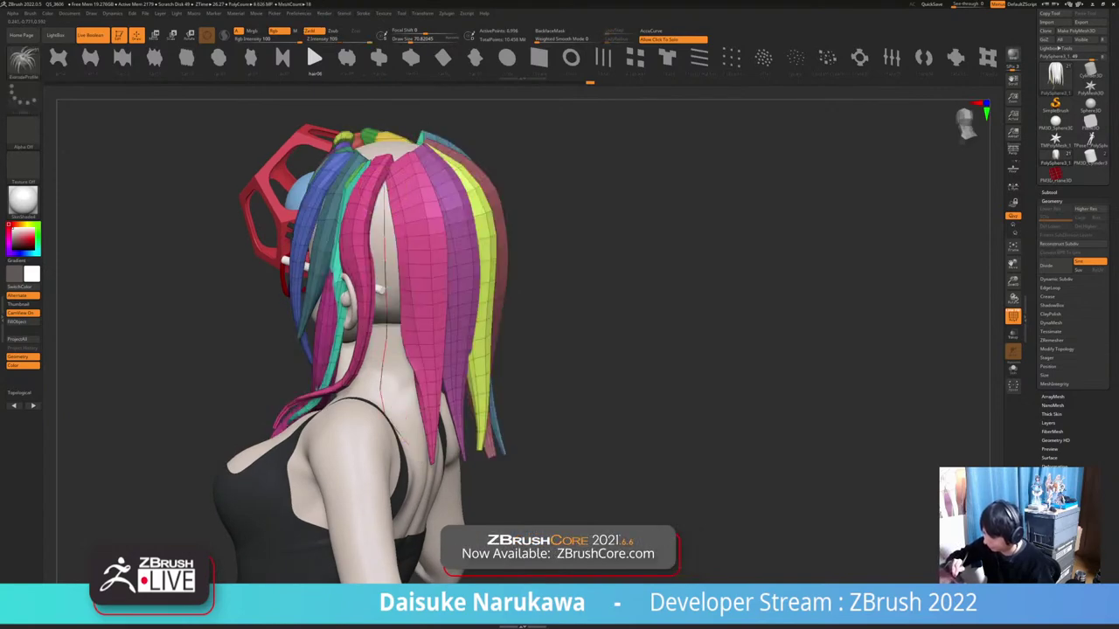
left_click_drag(407, 443, 408, 448)
right_click_drag(411, 367, 262, 358)
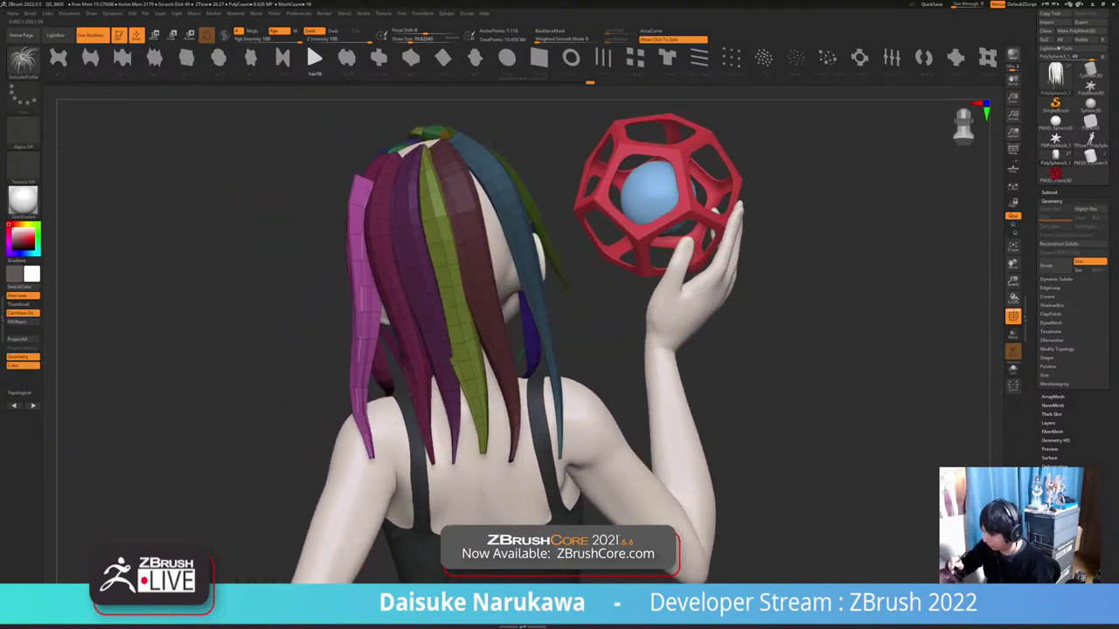
right_click_drag(419, 308, 465, 326)
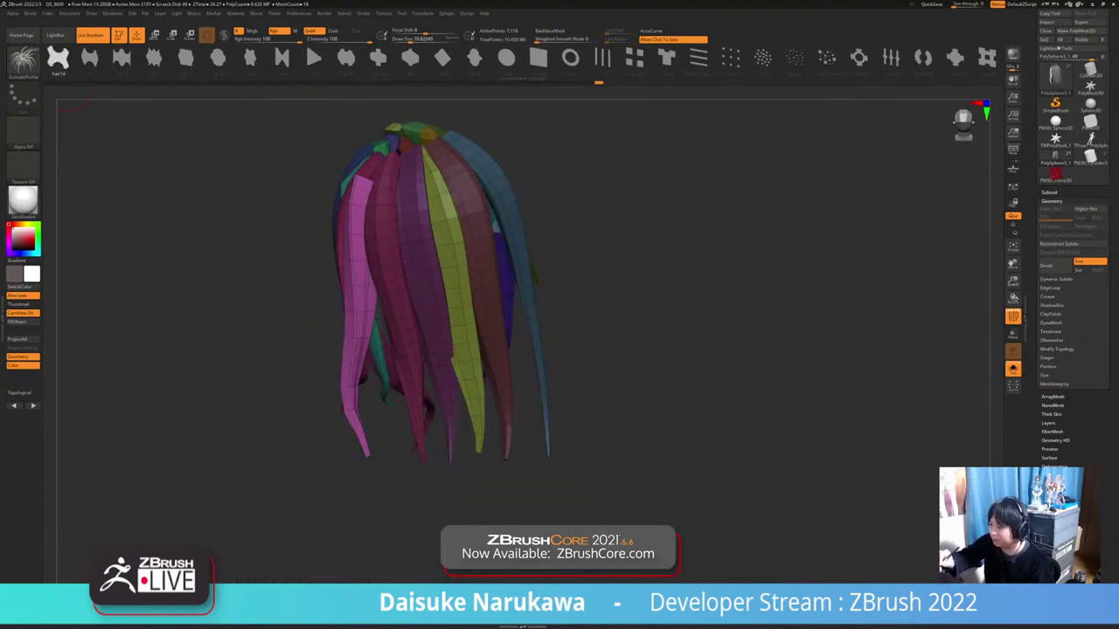
Switch to SnakeHook with a draw size of about 191 and pull the new violet strand's root to the crown
left_click(23, 62)
left_click(313, 68)
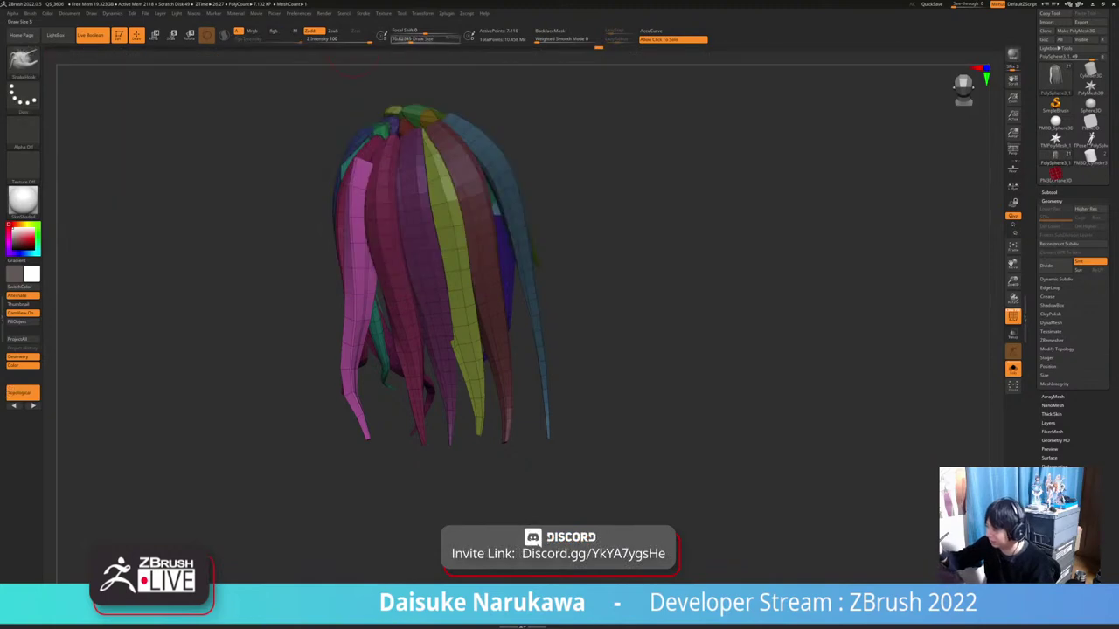
left_click_drag(411, 38, 421, 38)
mouse_move(292, 96)
right_mouse_down()
mouse_move(379, 138)
mouse_move(363, 164)
right_mouse_up()
right_click_drag(301, 254, 337, 196, "ctrl")
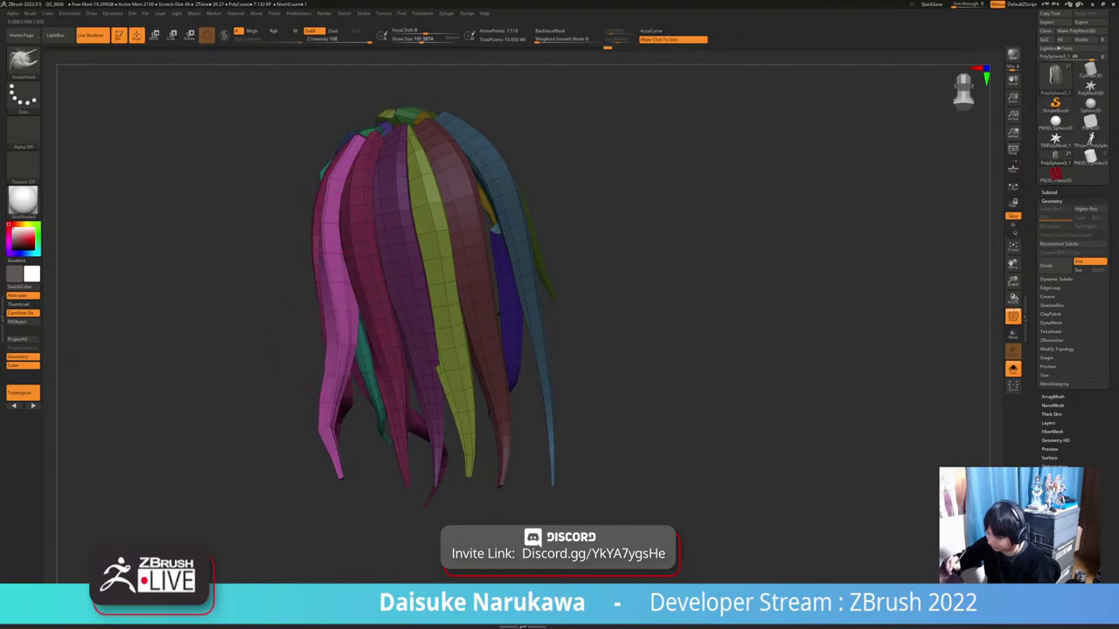
Turn on BackfaceMask, widen the violet strand to fill the gap behind the ear, and show the whole character again
right_click_drag(337, 350, 516, 328)
left_click(507, 374)
right_click_drag(516, 328, 603, 336)
right_click_drag(463, 349, 428, 377)
right_click_drag(372, 179, 437, 241, "ctrl")
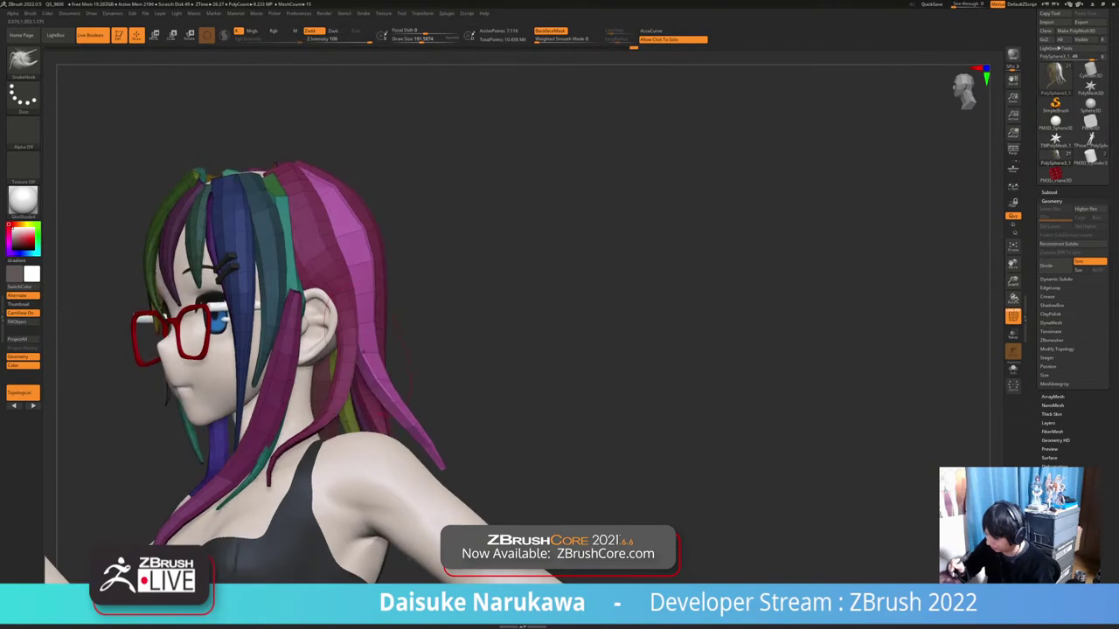
Check the violet strand against the face and shoulder, and isolate the hair to refine its curve
right_click_drag(336, 376, 379, 377)
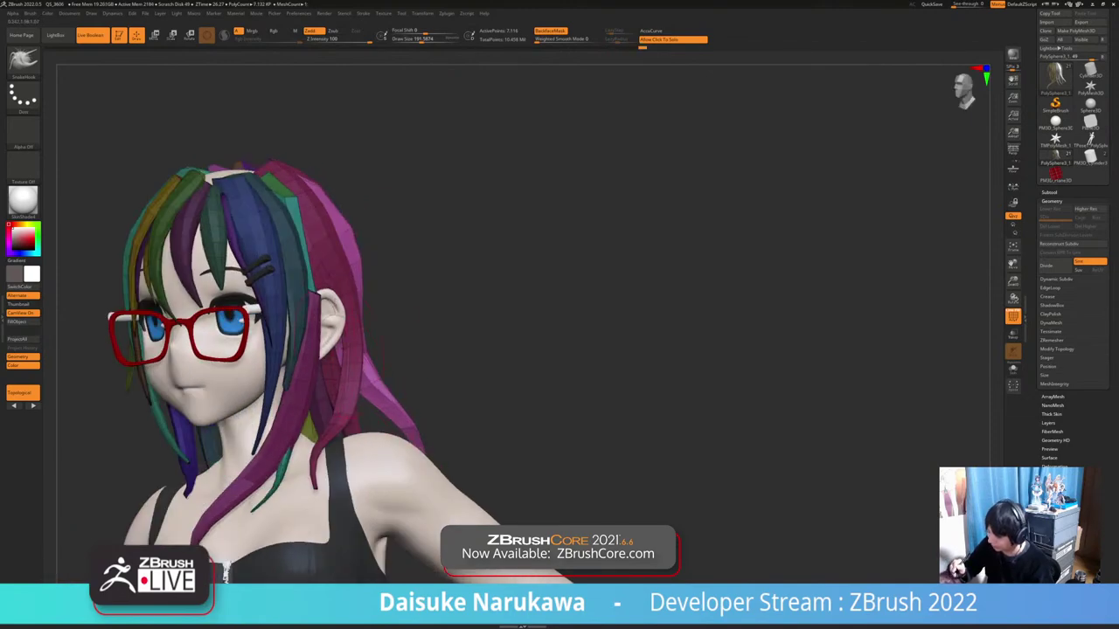
right_click_drag(385, 367, 332, 357)
left_click(455, 349)
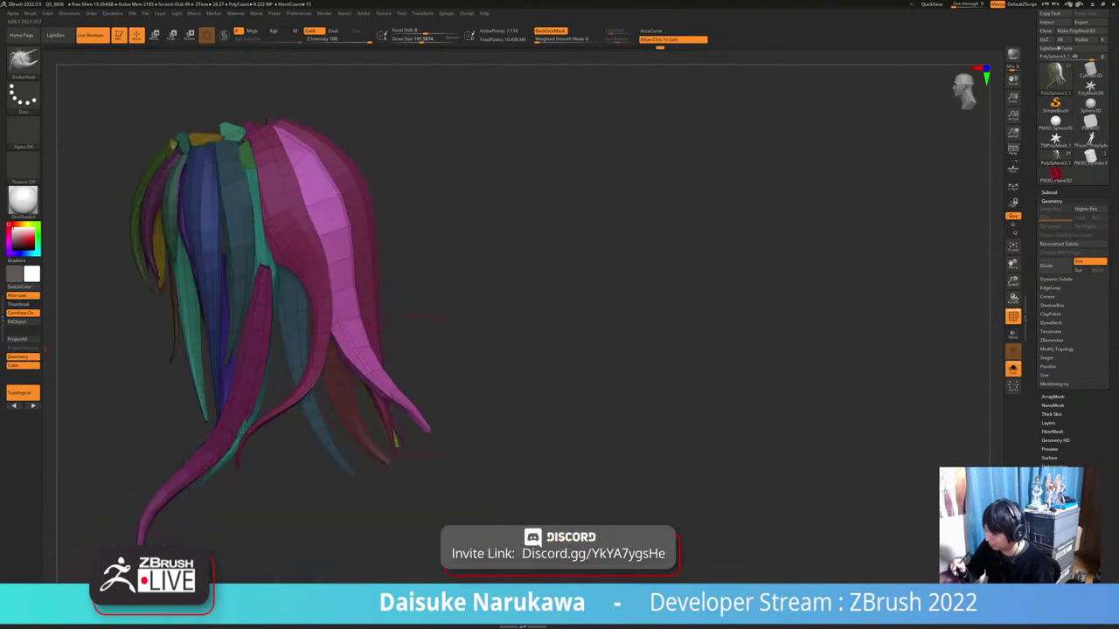
right_click_drag(455, 349, 349, 358)
left_click(412, 252)
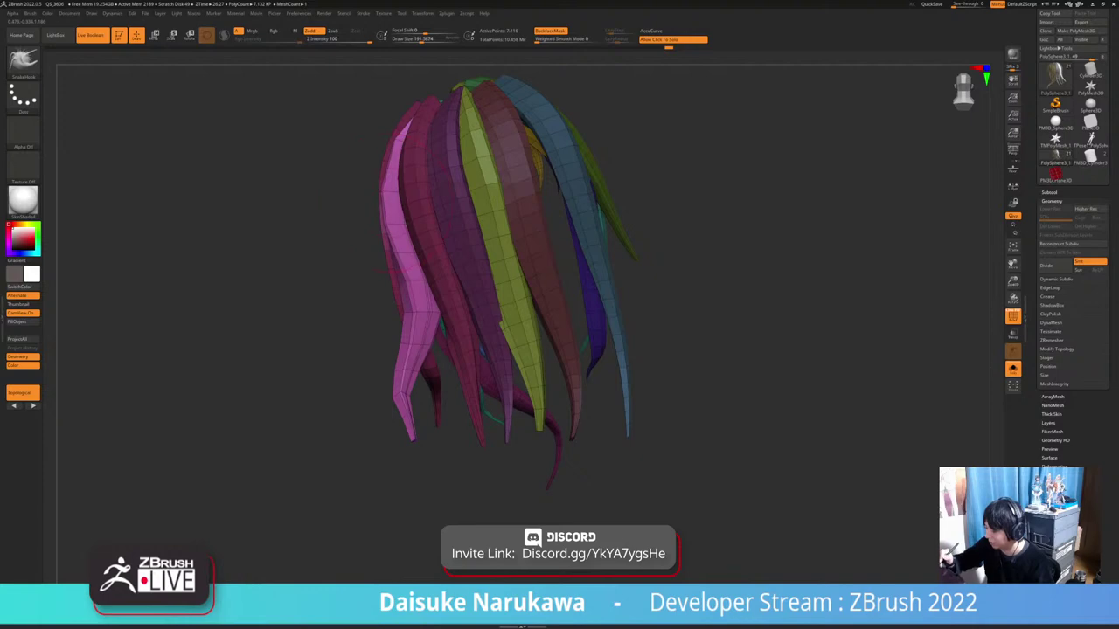
Fit the violet strand beside the pink back strand and clear the mask from the other strands
right_click_drag(441, 254, 544, 243)
mouse_move(434, 183)
right_mouse_down("ctrl")
mouse_move(420, 227)
mouse_move(336, 216)
mouse_move(378, 150)
right_mouse_up("ctrl")
right_click_drag(377, 150, 441, 188)
mouse_move(487, 226)
right_mouse_down("ctrl")
mouse_move(489, 277)
mouse_move(516, 286)
mouse_move(486, 361)
mouse_move(411, 328)
mouse_move(411, 262)
right_mouse_up("ctrl")
right_click_drag(411, 262, 463, 293)
Switch to the ExtrudeProfile brush, show the whole character, and set the draw size to about 83
left_click(24, 63)
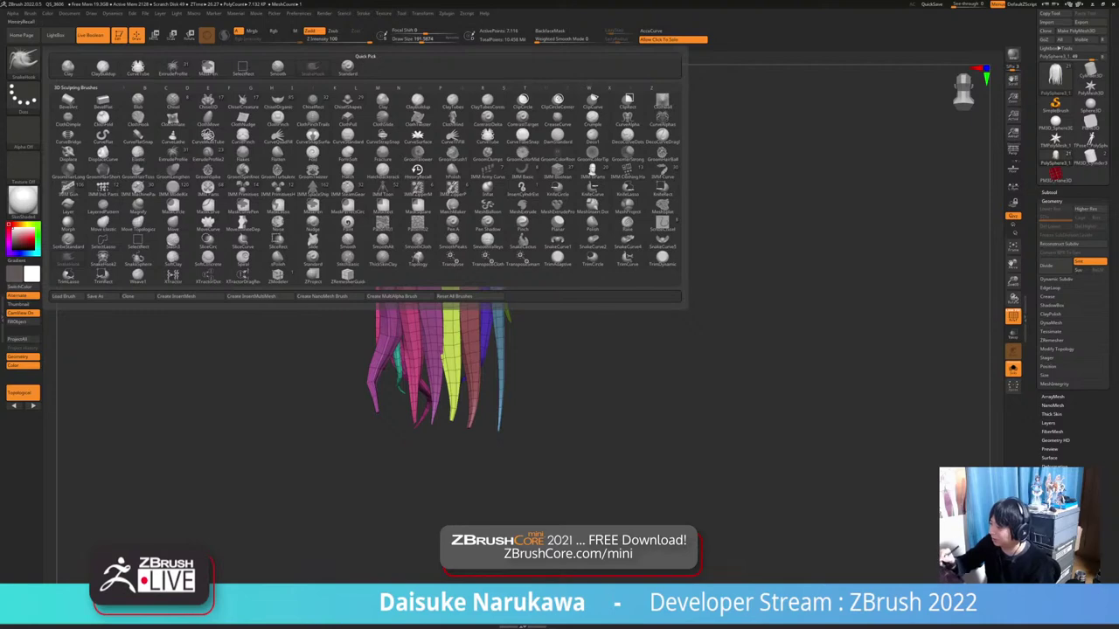
left_click(173, 68)
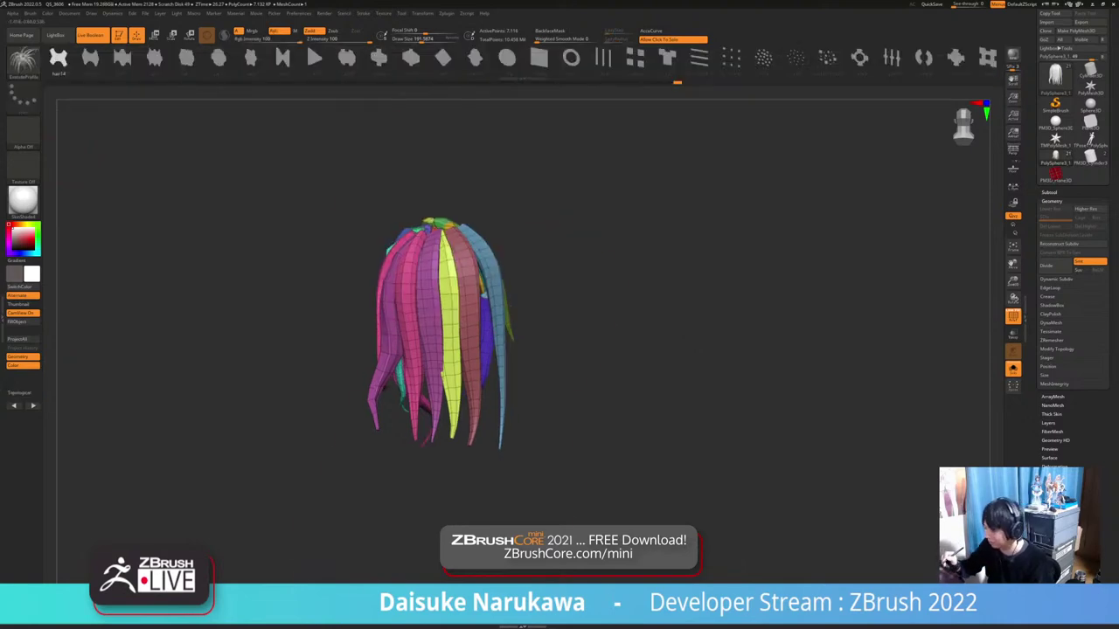
left_click(1013, 369)
mouse_move(559, 332)
right_mouse_down()
mouse_move(498, 336)
mouse_move(494, 385)
right_mouse_up()
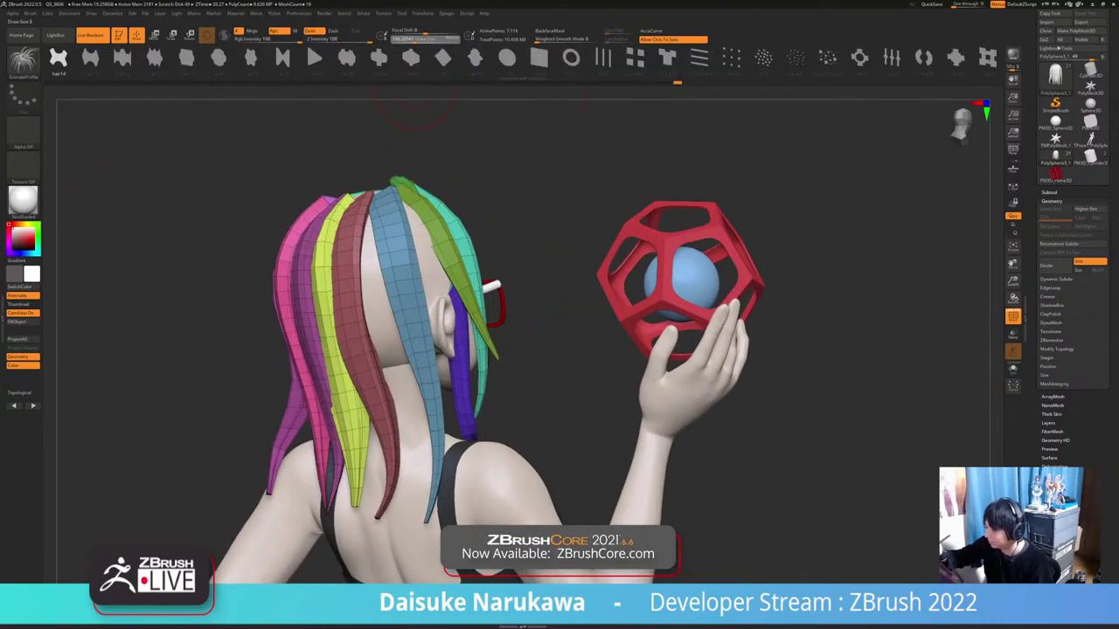
left_click_drag(415, 39, 409, 40)
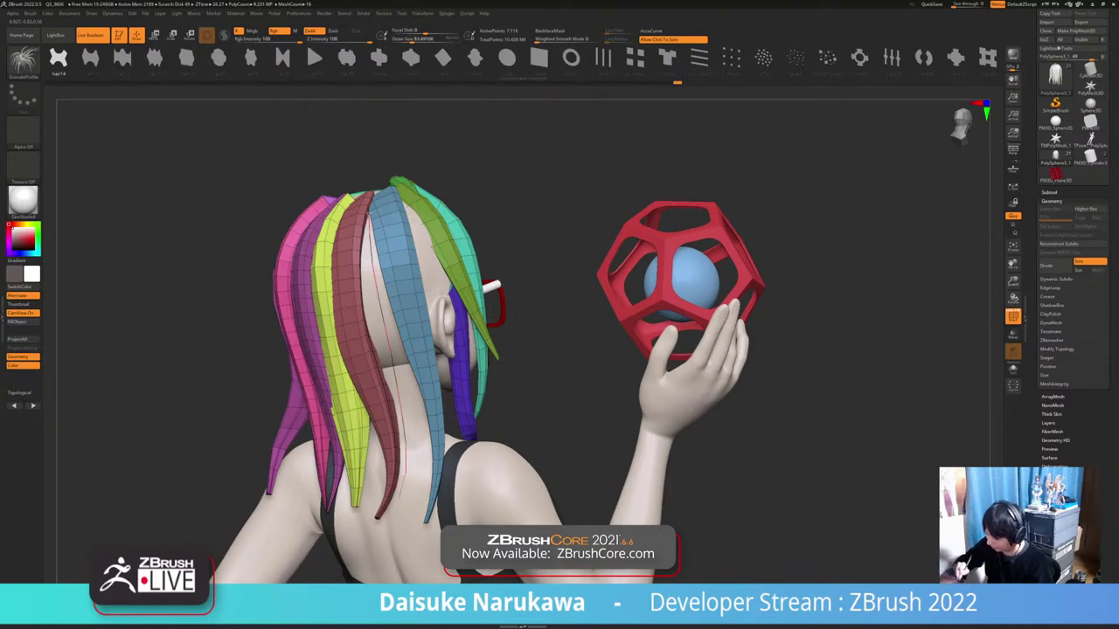
Try extruding a strand with the current profile down the gap between the red-brown and blue back strands
key("ctrl+z")
left_click_drag(404, 474, 410, 460)
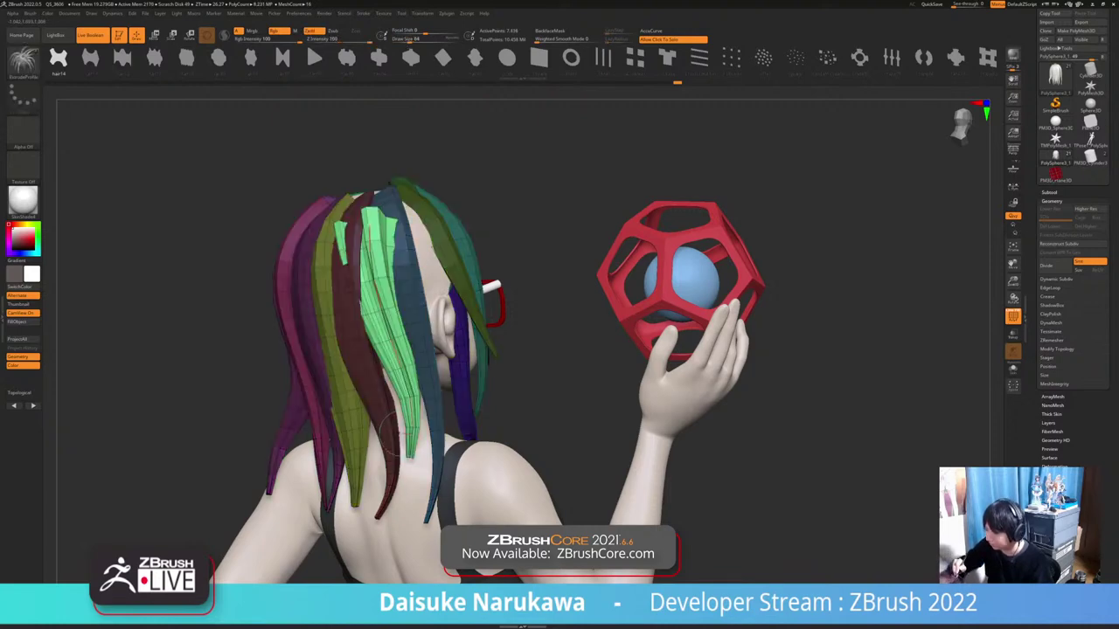
key("ctrl+z")
Select the triangular hair06 profile, try a strand in the gap beside the blue one, and undo that strand
left_click_drag(314, 57, 333, 58)
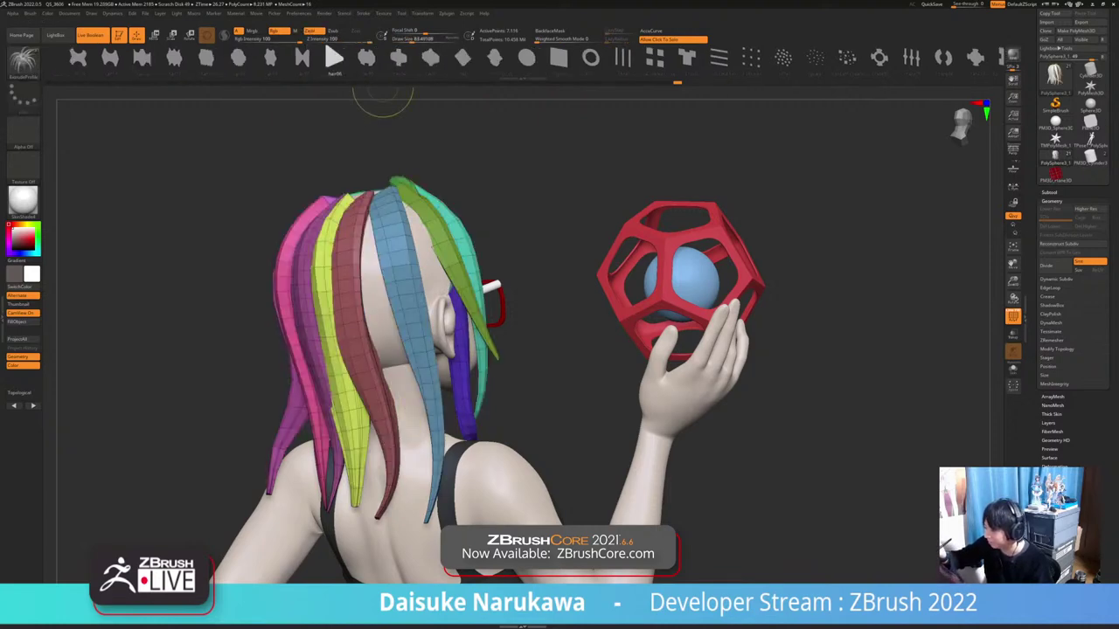
left_click_drag(386, 356, 411, 435)
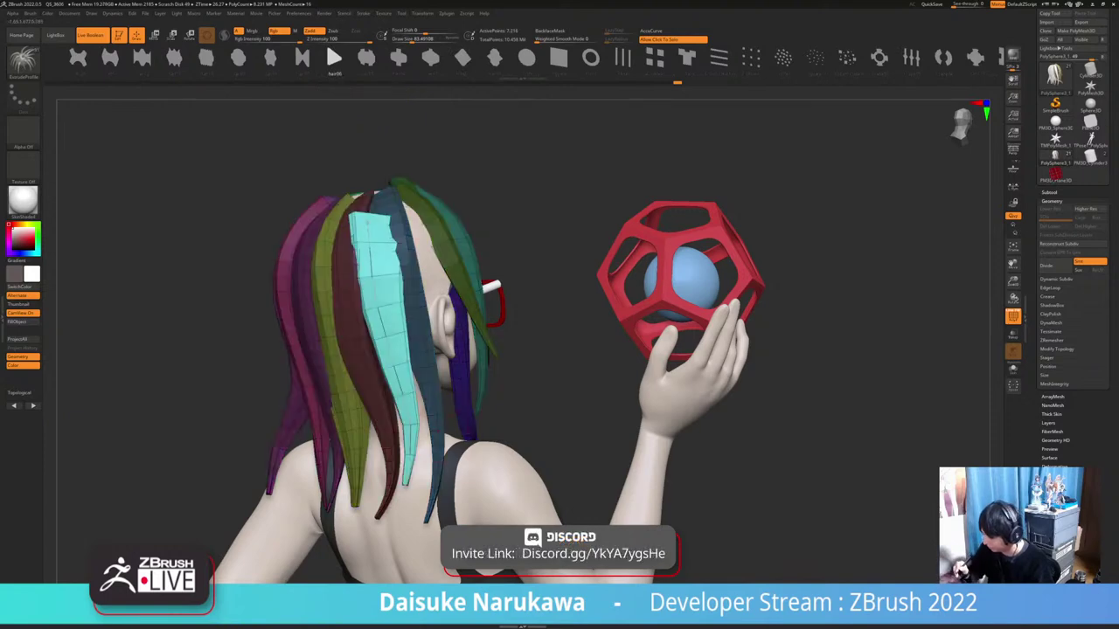
left_click_drag(540, 411, 543, 451)
key("ctrl+z")
Reduce the draw size to about 44 and extrude a narrow strand between the red-brown and blue back strands
left_click_drag(412, 41, 405, 40)
left_click_drag(542, 402, 535, 354)
left_click_drag(363, 183, 364, 223)
left_click_drag(402, 361, 400, 469)
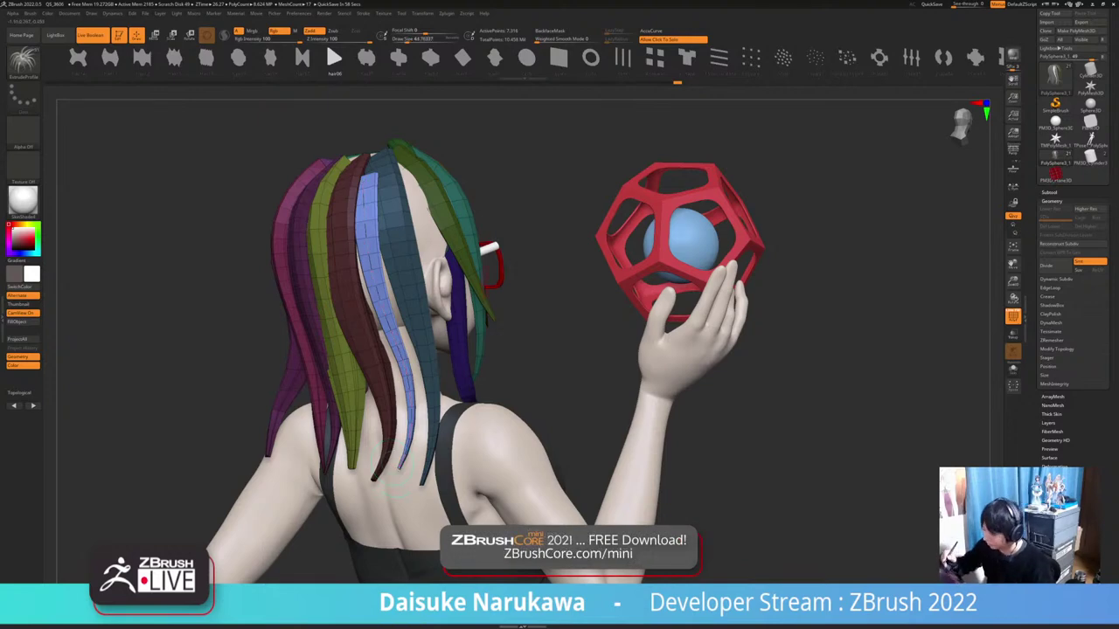
Isolate the hair, switch to the SnakeHook brush, and raise the draw size to about 324
right_click_drag(524, 263, 492, 262, "ctrl")
mouse_move(492, 262)
right_mouse_down()
mouse_move(444, 267)
mouse_move(478, 274)
right_mouse_up()
right_click_drag(357, 185, 359, 185)
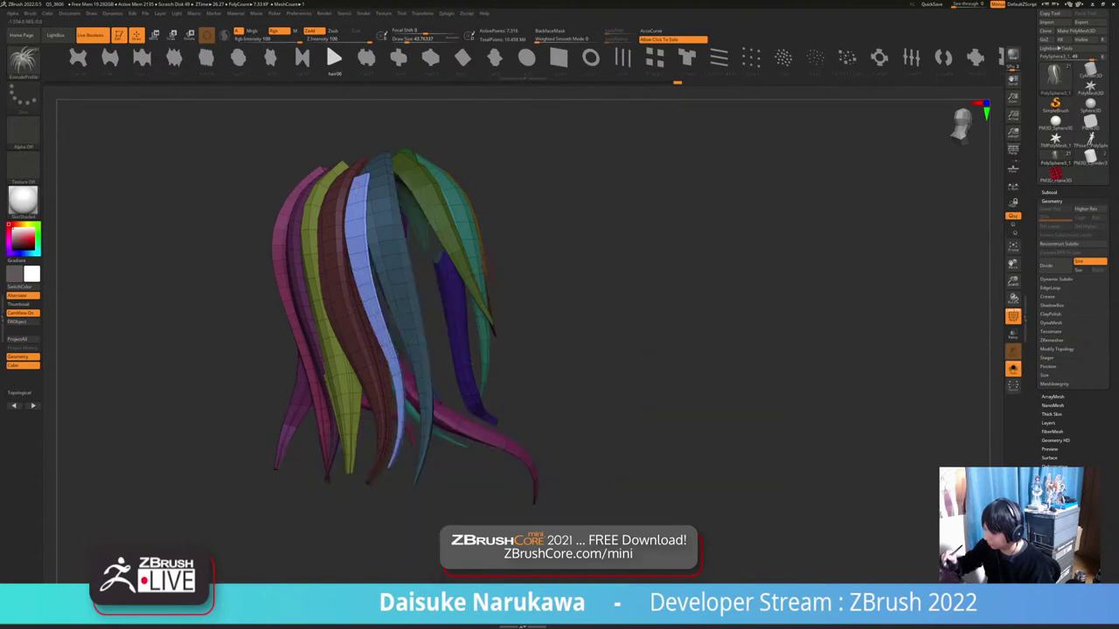
left_click(24, 61)
left_click(312, 66)
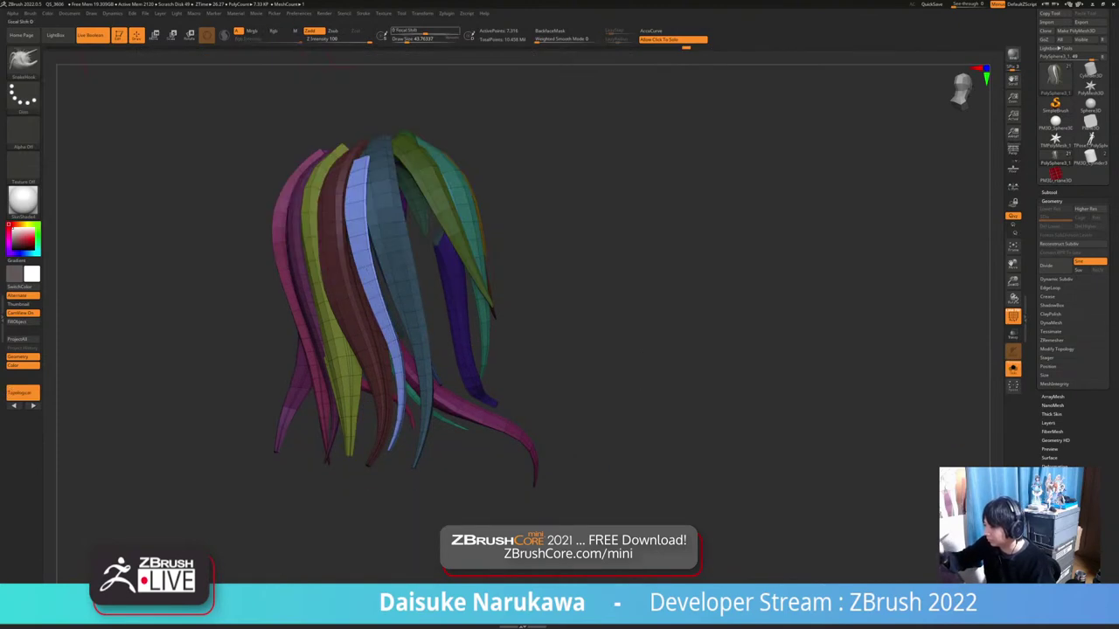
right_click_drag(423, 104, 461, 107)
left_click_drag(385, 281, 373, 283)
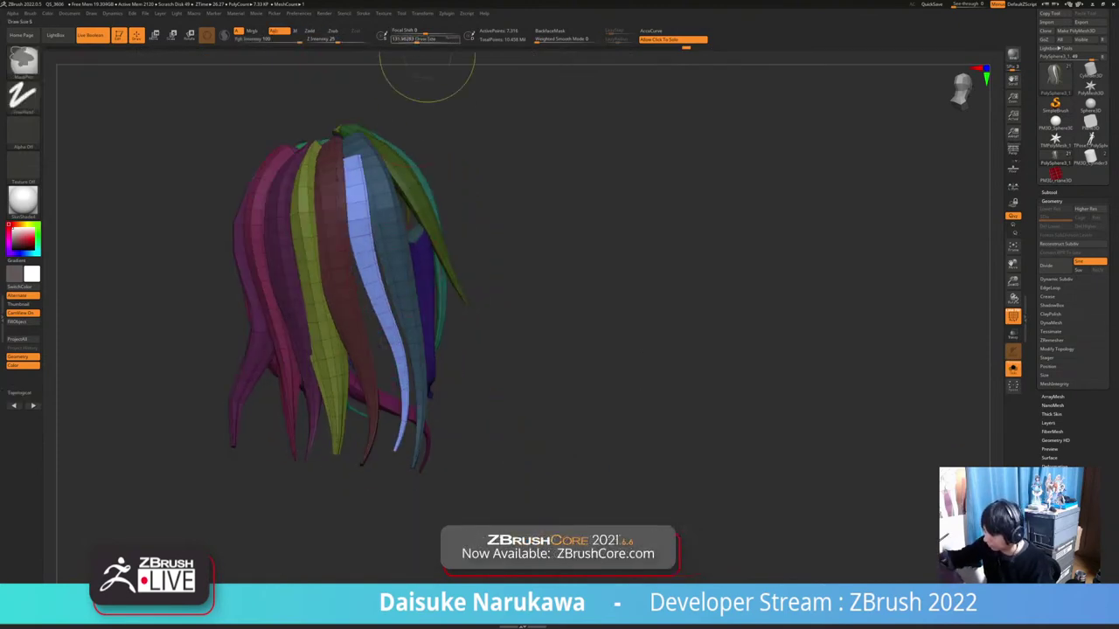
left_click_drag(427, 40, 433, 40)
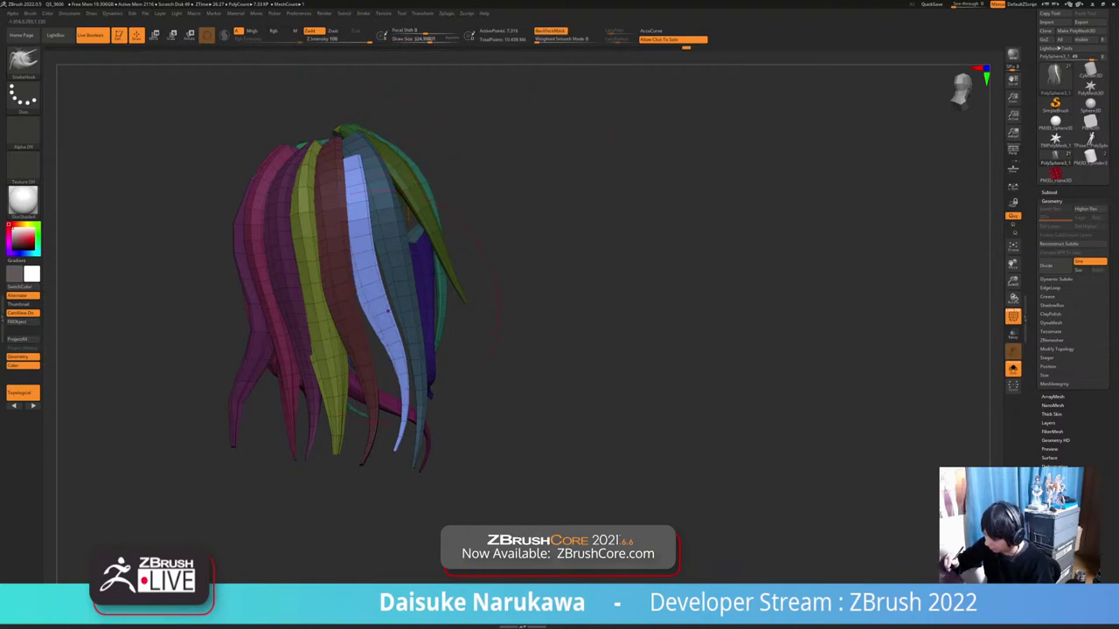
Pull the root of the new light-blue strand up to the crown between its neighbours and show the whole character again
mouse_move(377, 282)
right_mouse_down()
mouse_move(419, 281)
mouse_move(398, 297)
mouse_move(410, 445)
right_mouse_up()
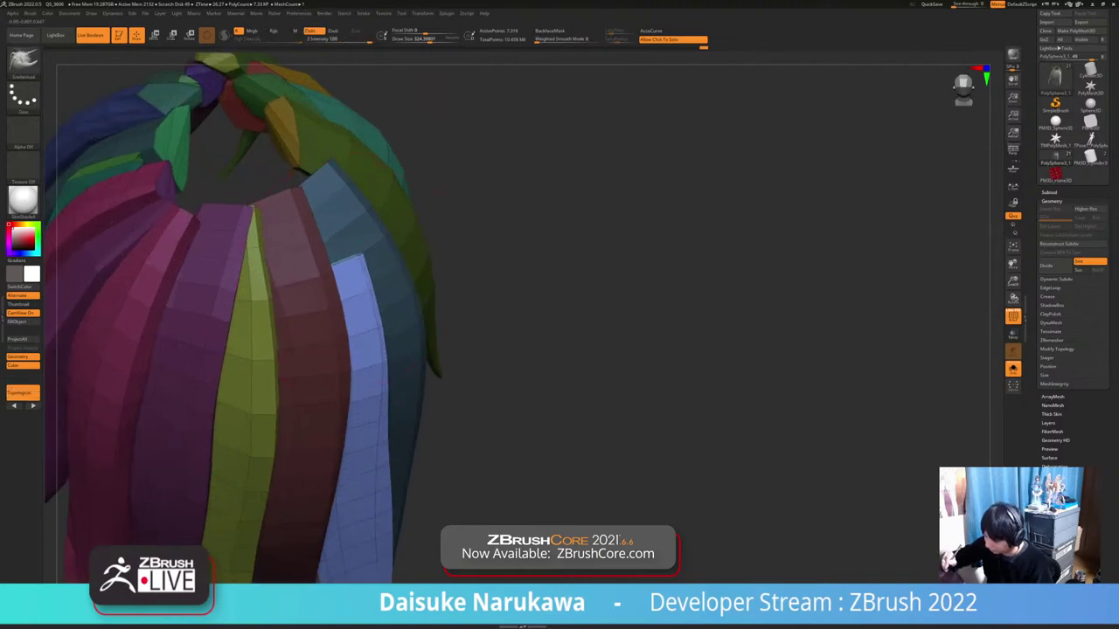
right_click_drag(367, 262, 394, 280)
left_click_drag(342, 263, 311, 197)
mouse_move(349, 315)
right_mouse_down("ctrl")
mouse_move(336, 223)
mouse_move(372, 219)
mouse_move(218, 229)
right_mouse_up("ctrl")
right_click_drag(437, 349, 446, 290, "ctrl")
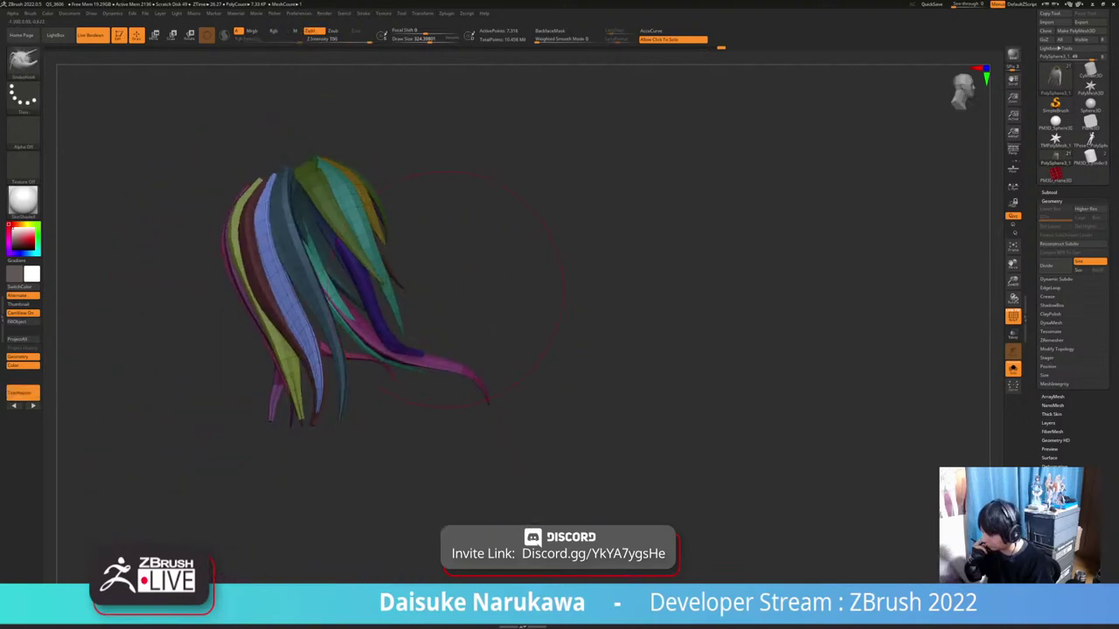
left_click(446, 289)
right_click_drag(445, 331, 481, 349)
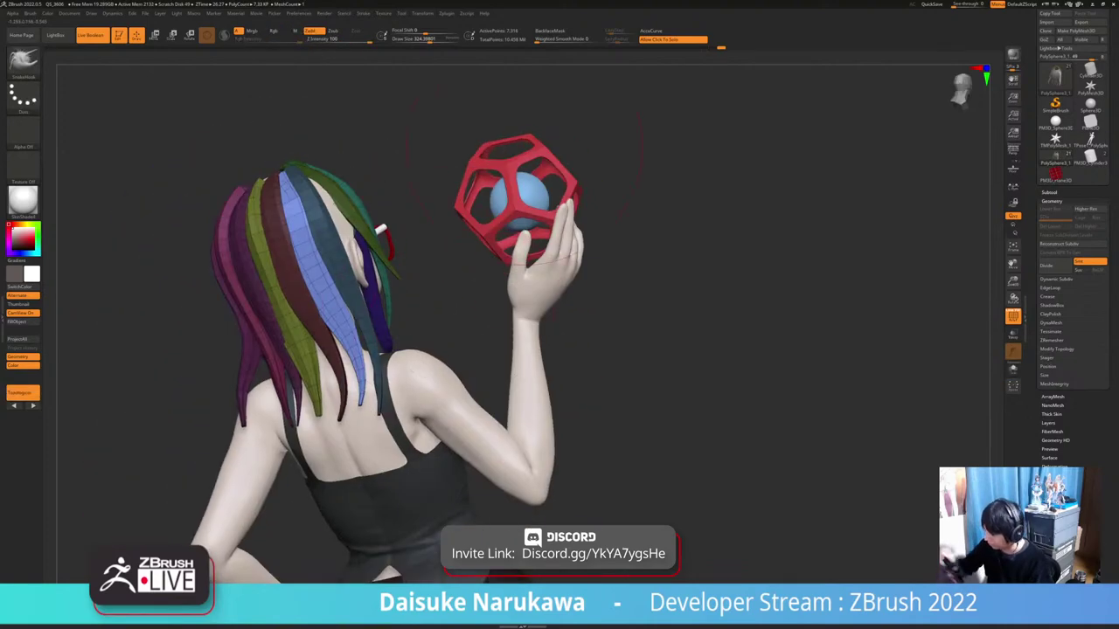
Turn off BackfaceMask and adjust the light-blue strand's fall behind the head from the side view with SnakeHook
left_click(551, 31)
right_click_drag(419, 201, 293, 220, "ctrl")
left_click(551, 32)
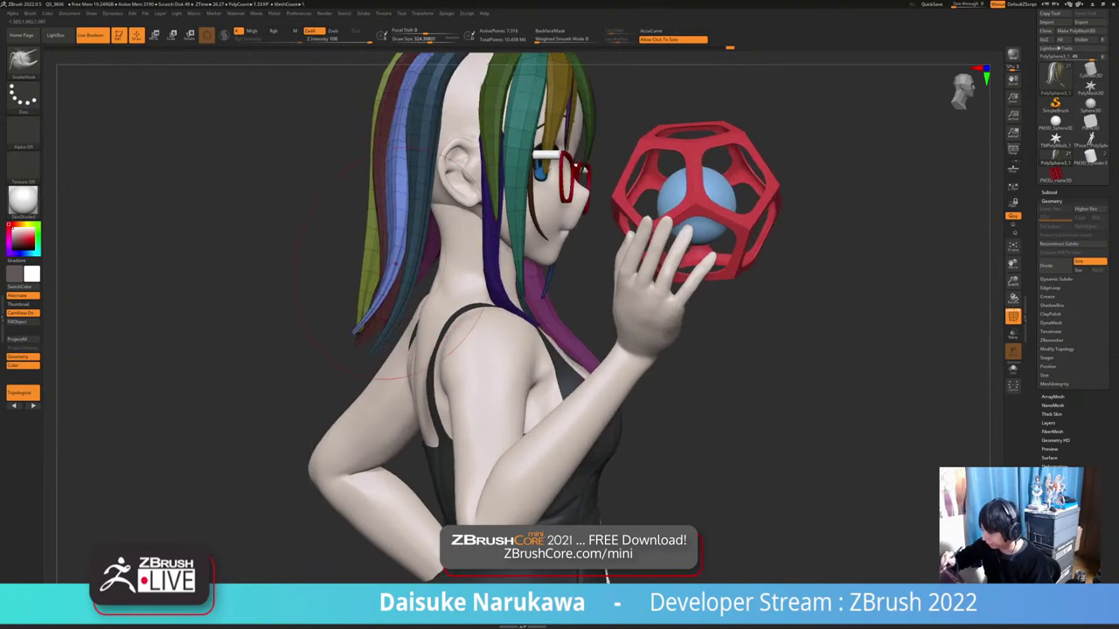
left_click_drag(606, 575, 634, 573)
right_click_drag(332, 218, 393, 284, "alt")
right_click_drag(394, 197, 314, 198)
right_click_drag(315, 197, 319, 280, "ctrl")
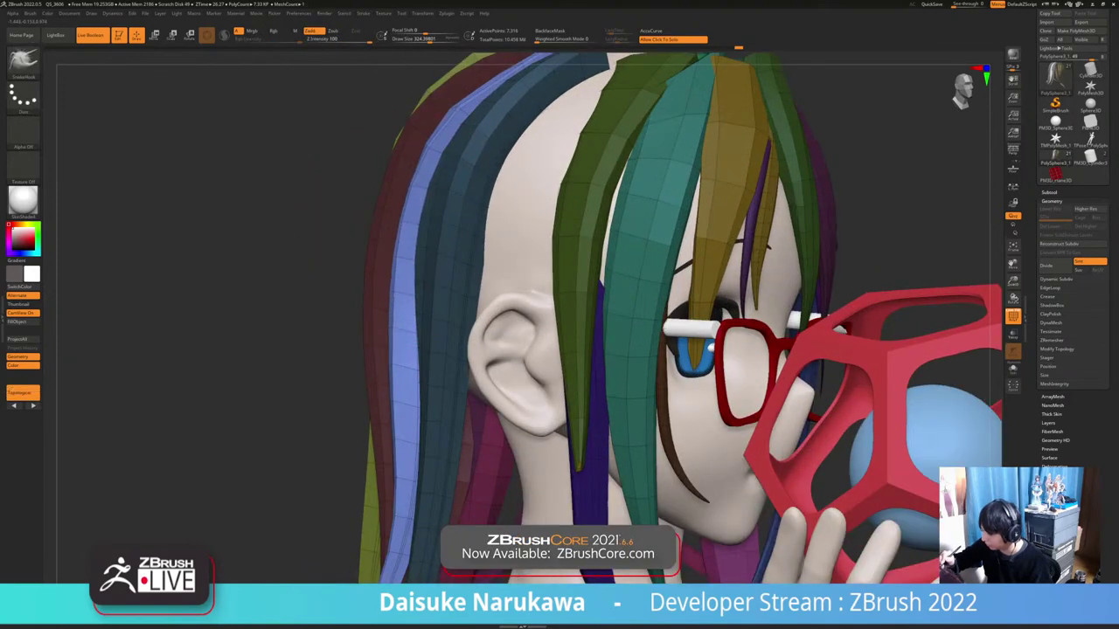
right_click_drag(319, 367, 358, 263, "ctrl")
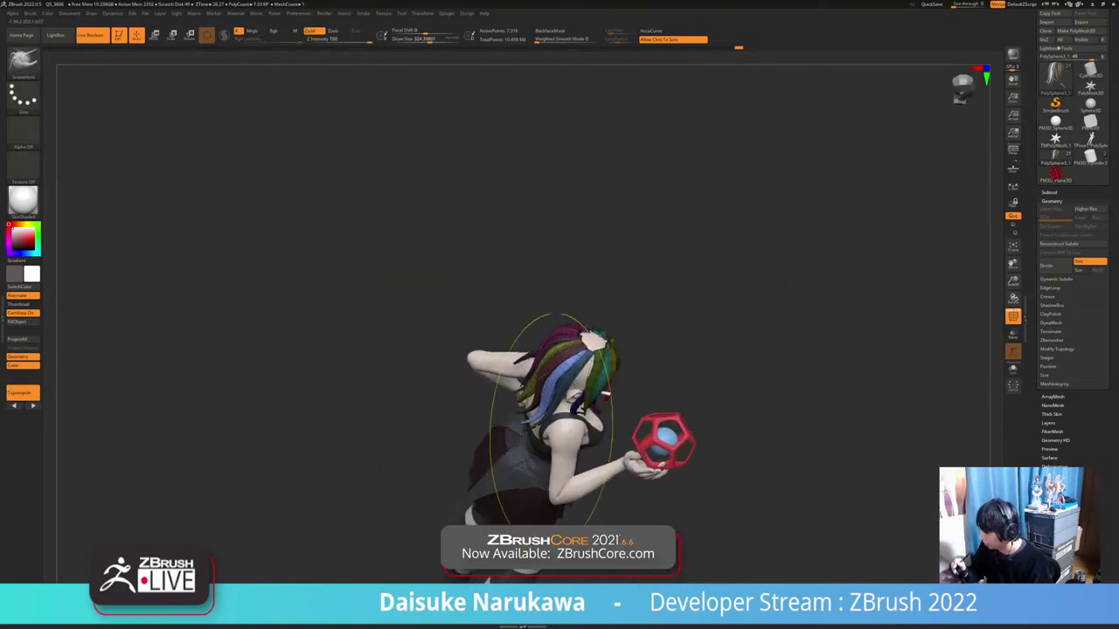
right_click_drag(550, 419, 483, 447, "ctrl")
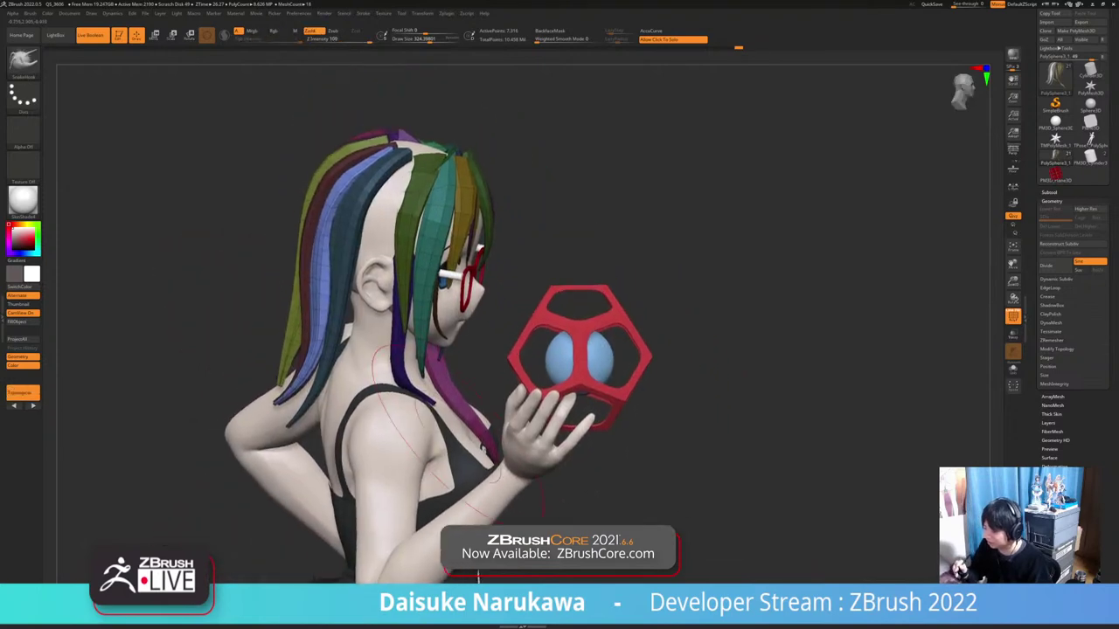
left_click_drag(478, 572, 500, 572)
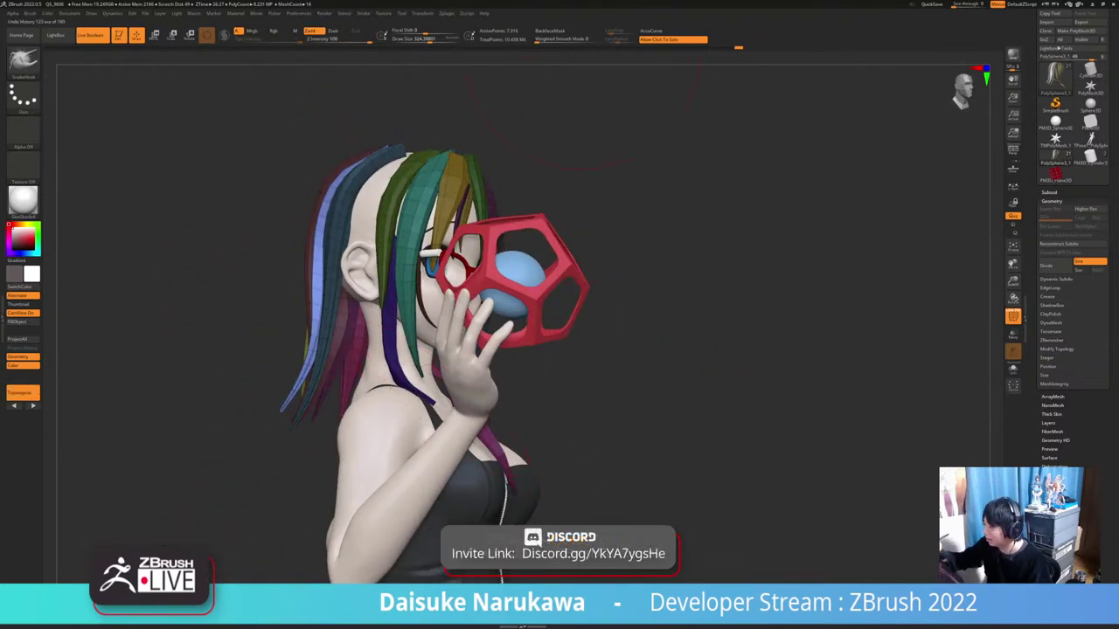
Shape the lower end of the light-blue strand so it blends with the neighbouring strands above the shoulder
right_click_drag(435, 179, 482, 193, "ctrl")
right_click_drag(482, 192, 515, 194)
right_click_drag(276, 406, 306, 407)
right_click_drag(306, 406, 306, 458, "ctrl")
left_click_drag(293, 432, 308, 420)
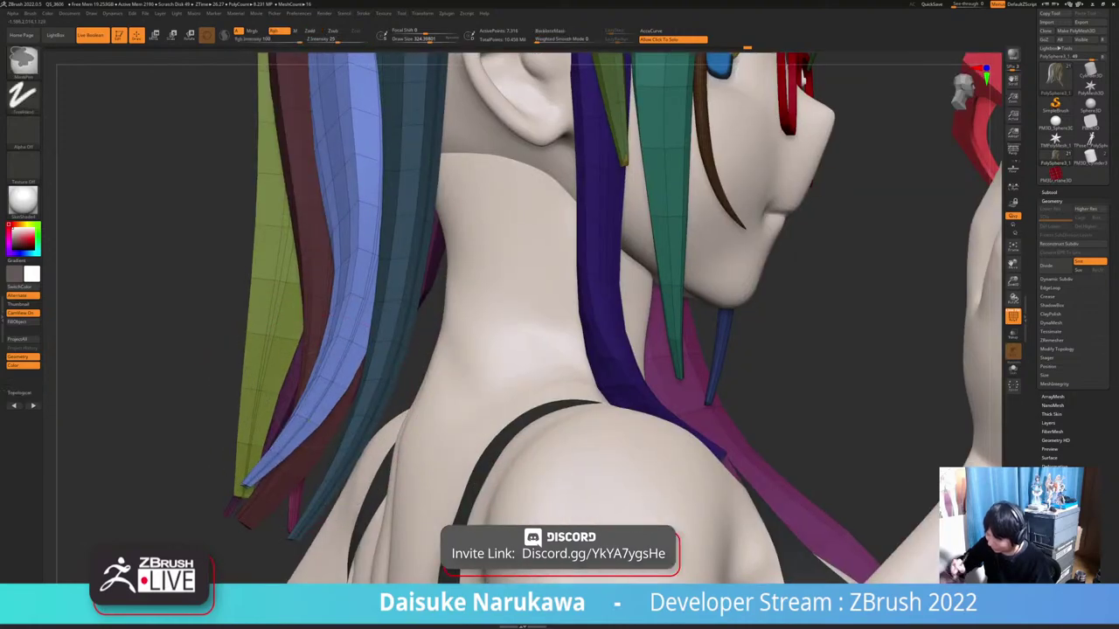
right_click_drag(308, 419, 319, 286, "ctrl")
Switch to the ExtrudeProfile brush, try a wide strand over the bare scalp above the ear, and undo it
key("b")
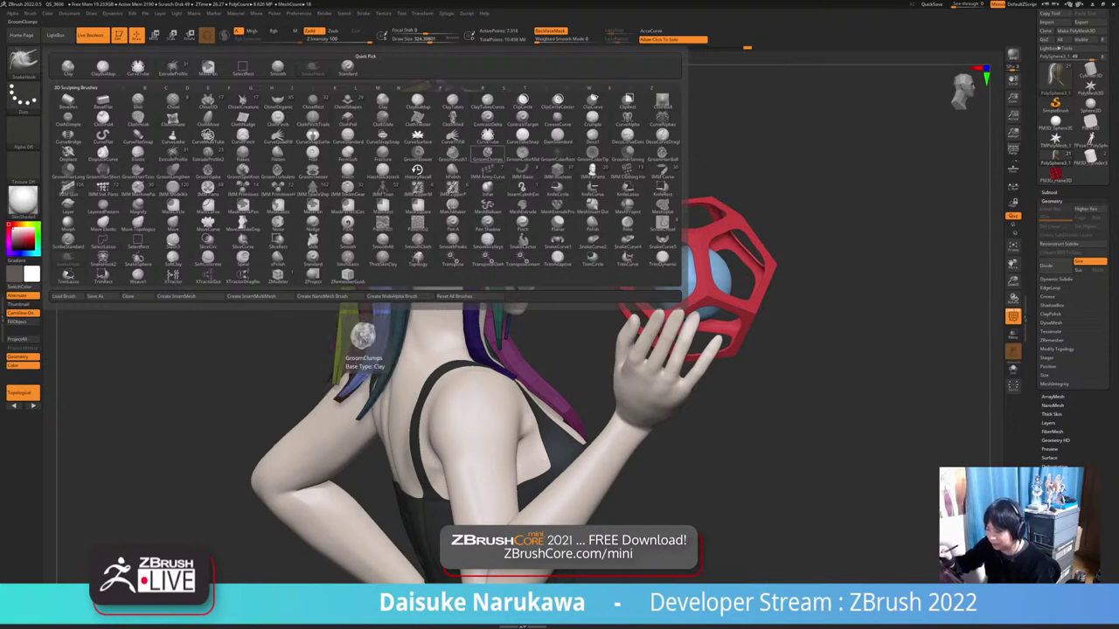
left_click(486, 150)
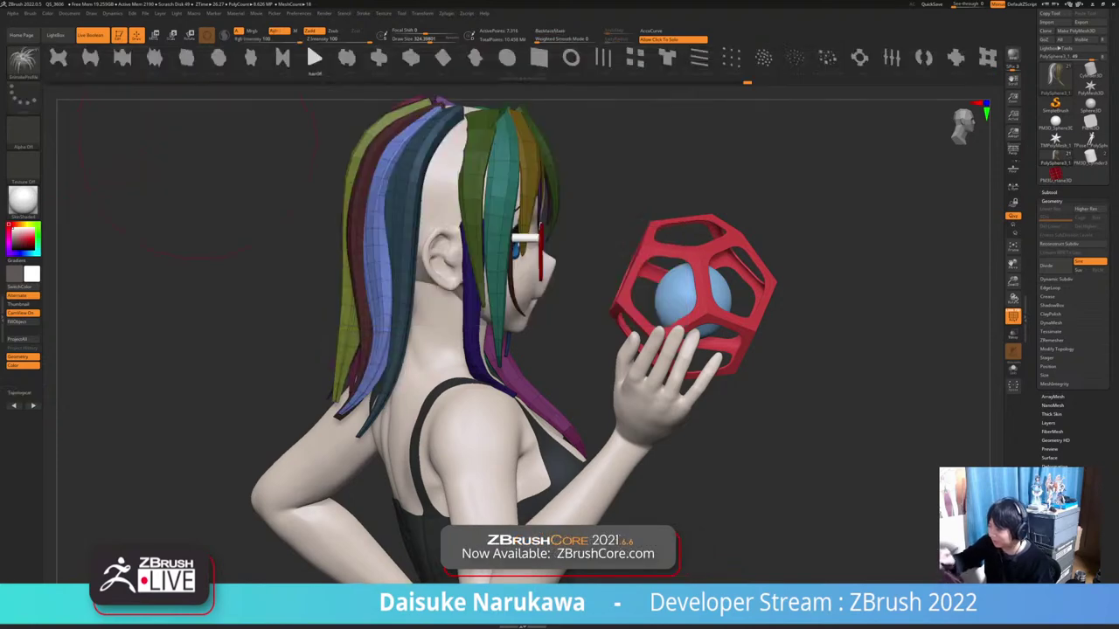
left_click_drag(218, 201, 210, 272, "alt")
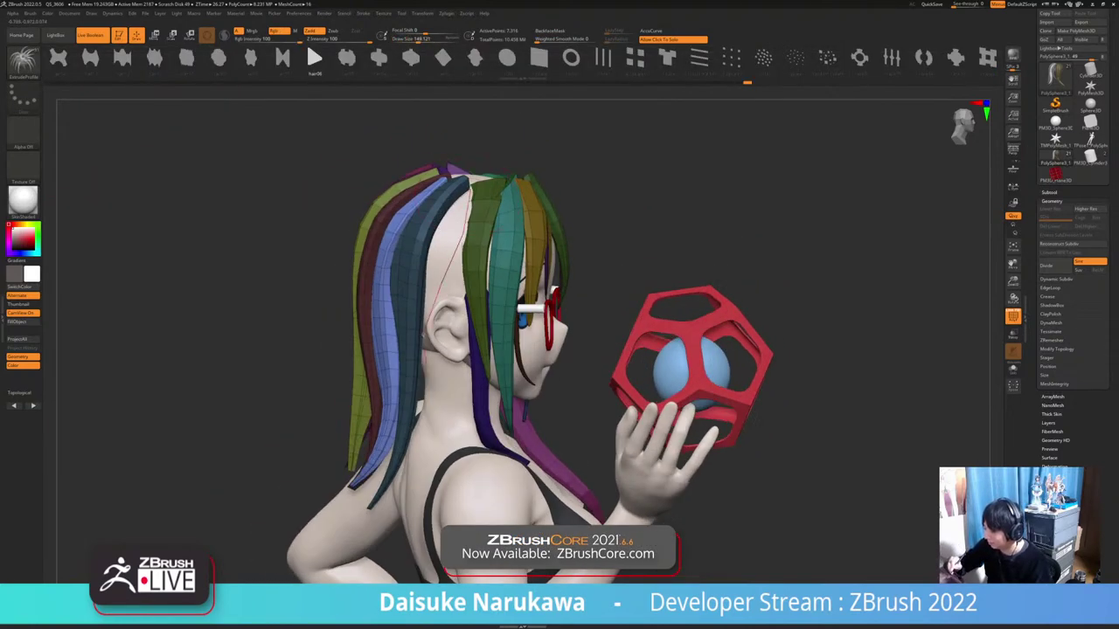
left_click_drag(461, 437, 468, 459)
key("ctrl+z")
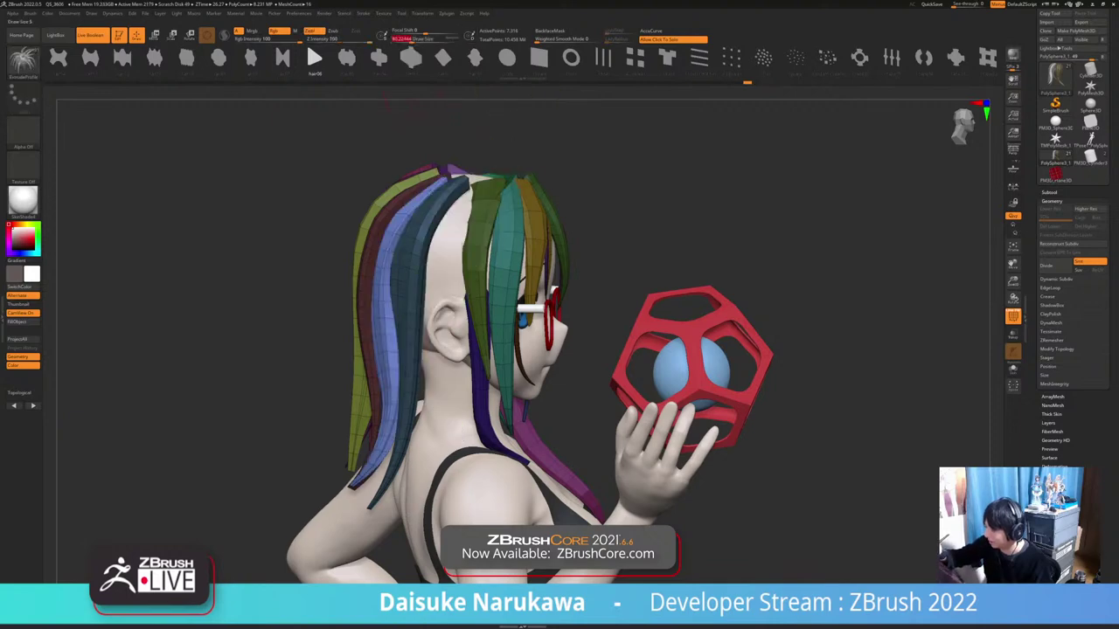
Try extruding strands over the gap behind the ear at a draw size of about 80, undoing each attempt
left_click_drag(219, 263, 267, 264)
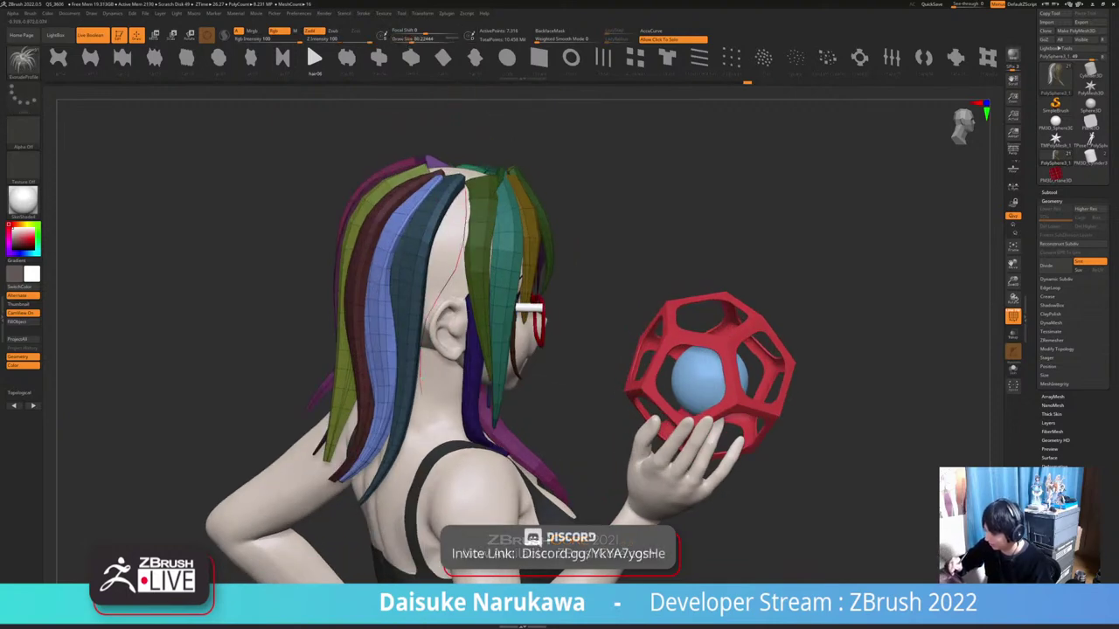
left_click_drag(453, 433, 454, 433)
right_click_drag(560, 367, 559, 332, "ctrl")
mouse_move(559, 332)
right_mouse_down()
mouse_move(463, 336)
mouse_move(551, 337)
mouse_move(551, 376)
right_mouse_up()
key("ctrl+z")
left_click_drag(227, 280, 262, 272)
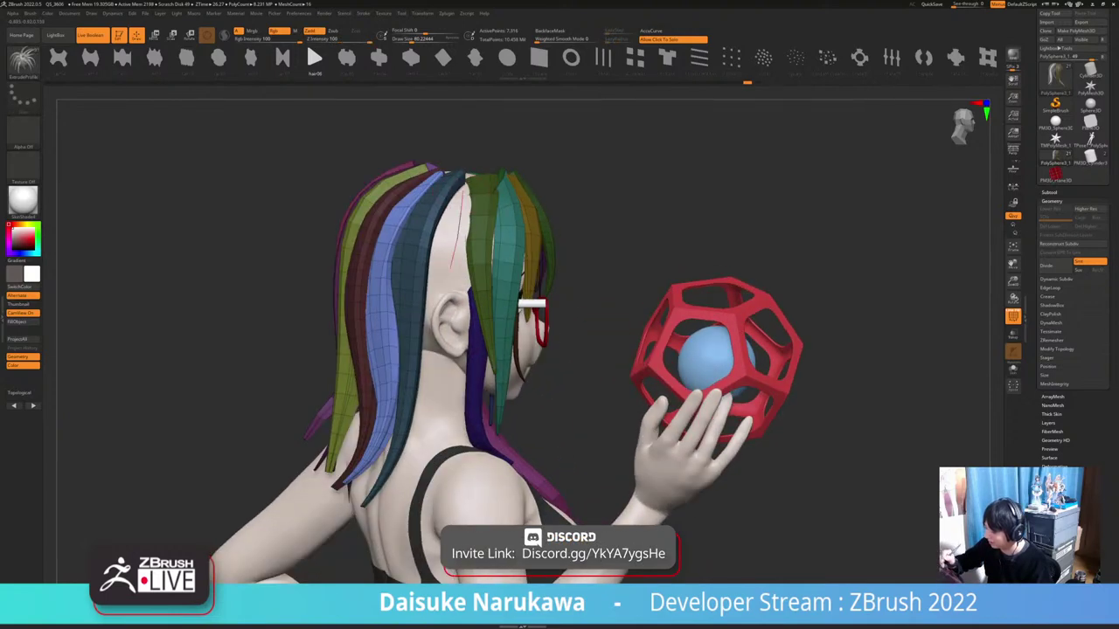
left_click_drag(458, 443, 458, 444)
key("ctrl+z")
Reduce the draw size to about 44 and extrude a violet strand from the crown, behind the ear, down to the shoulder
left_click(443, 40)
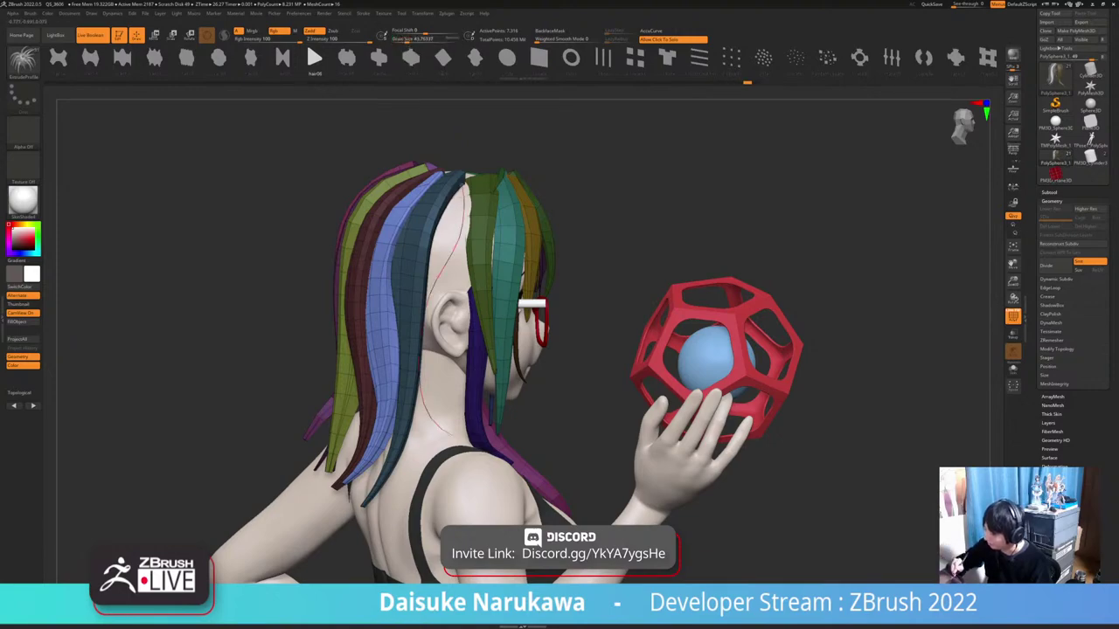
left_click_drag(450, 434, 452, 435)
mouse_move(525, 350)
right_mouse_down()
mouse_move(537, 350)
mouse_move(463, 349)
mouse_move(546, 346)
mouse_move(446, 350)
right_mouse_up()
left_click(1013, 368)
right_click_drag(524, 350, 559, 349)
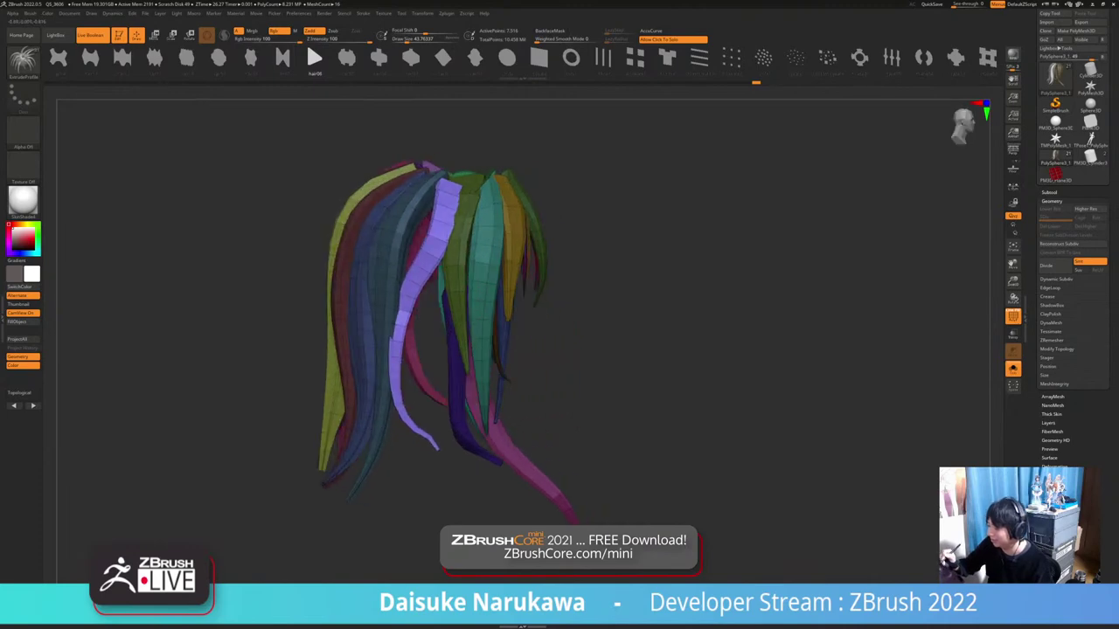
Switch back to the SnakeHook brush and widen the violet strand's upper part to cover the bare scalp above the ear
left_click(568, 372)
left_click(24, 63)
left_click(383, 136)
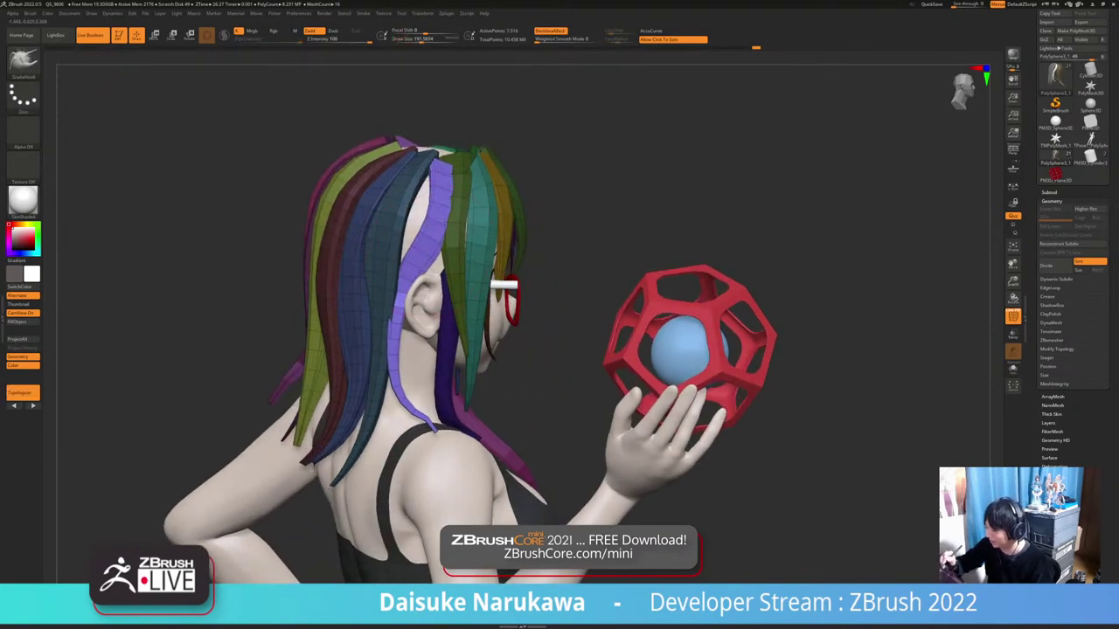
mouse_move(568, 378)
left_mouse_down()
mouse_move(512, 376)
mouse_move(566, 376)
left_mouse_up()
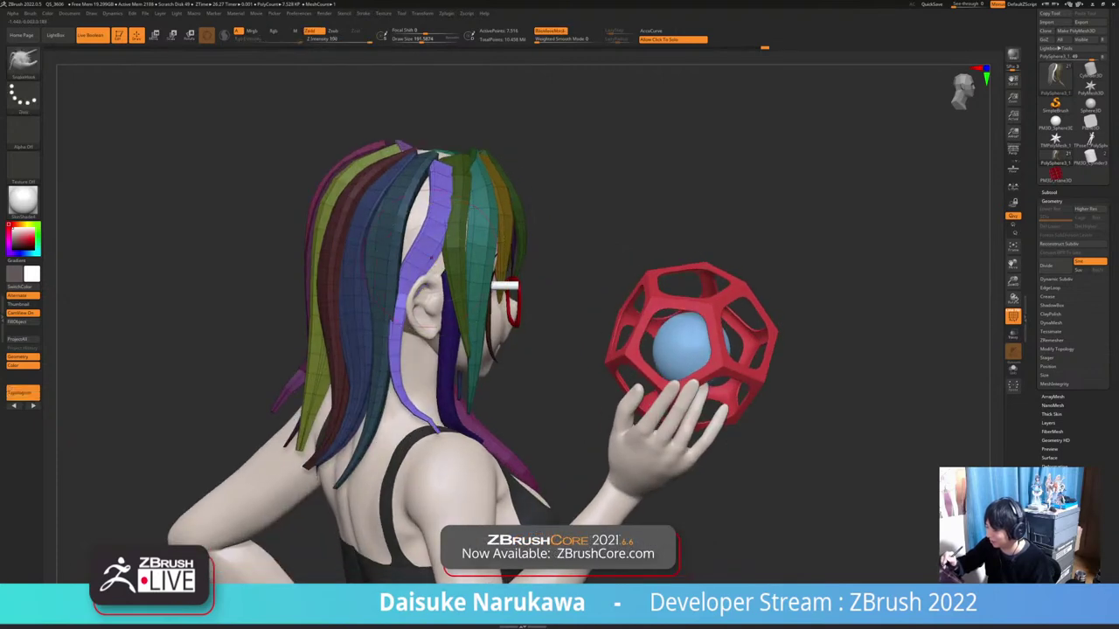
right_click_drag(566, 376, 568, 445, "ctrl")
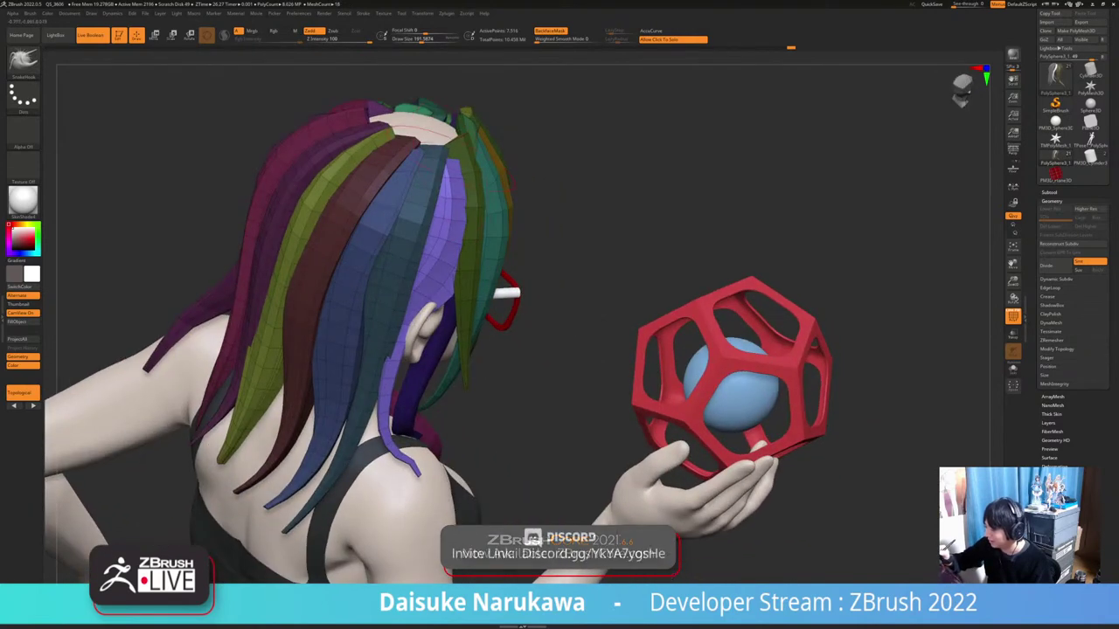
left_click_drag(603, 352, 425, 355)
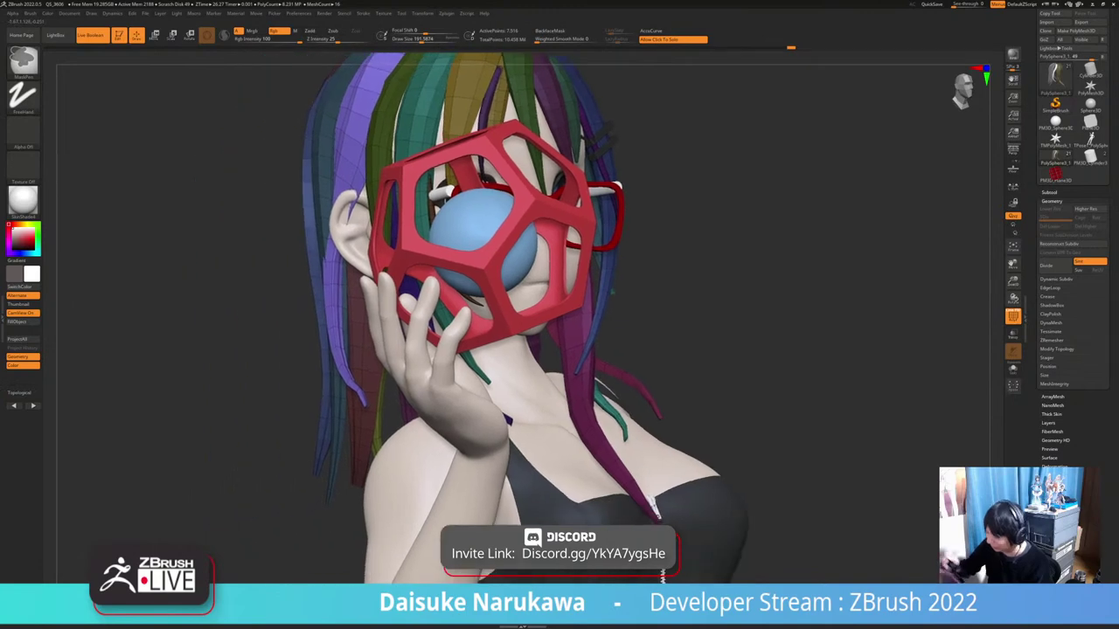
right_click_drag(524, 315, 547, 310, "alt")
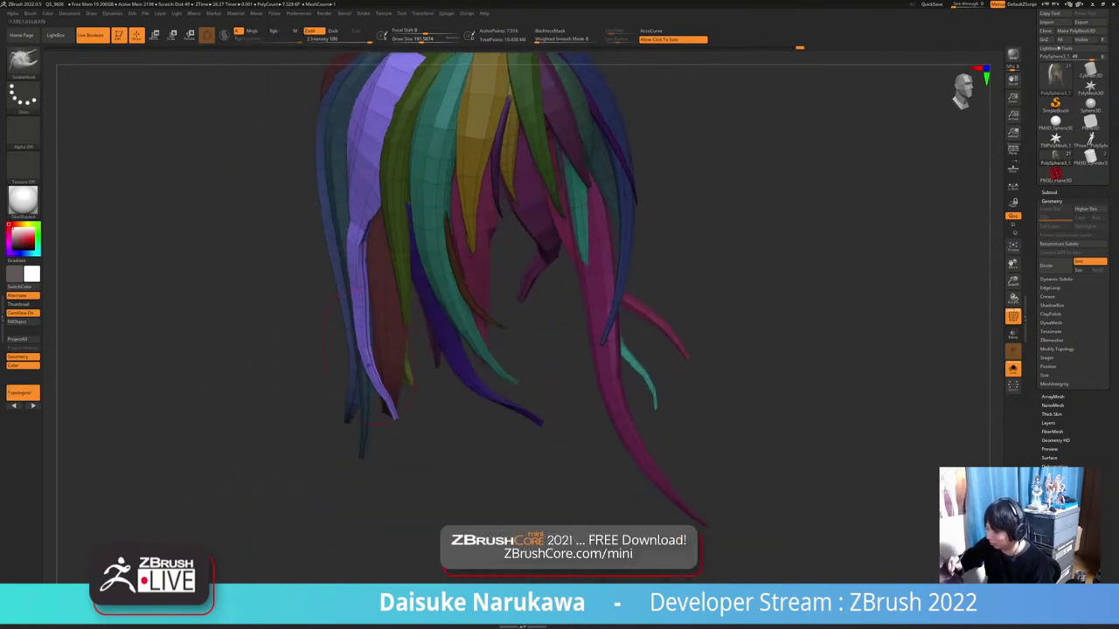
right_click_drag(388, 367, 381, 406)
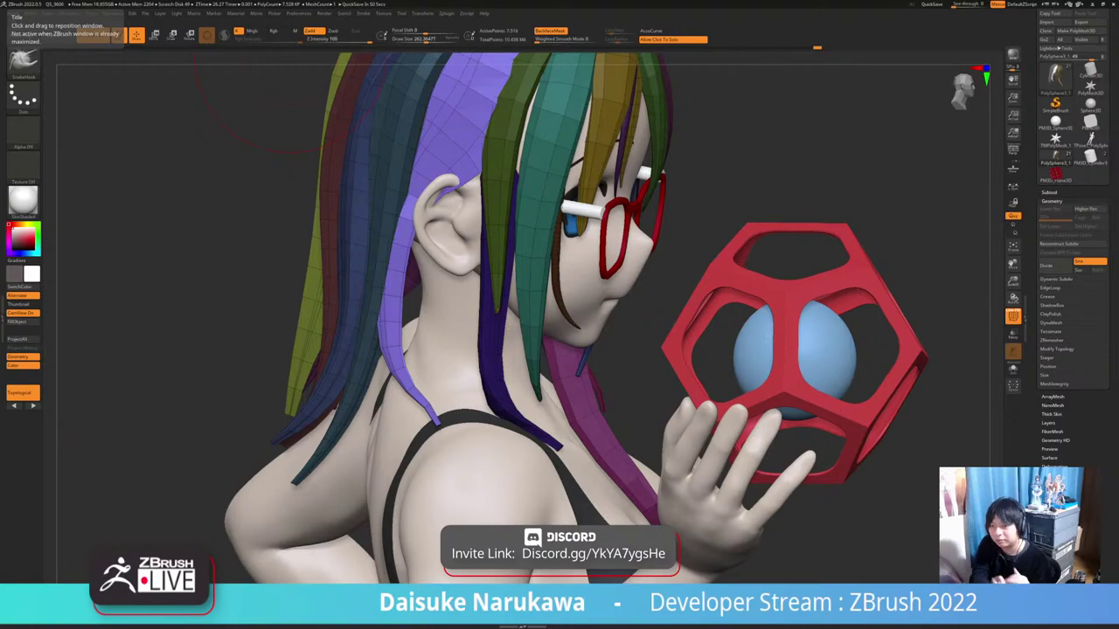
Smooth and reshape the violet strand's lower end so it tapers in a curve above the shoulder
left_click_drag(813, 210, 930, 271)
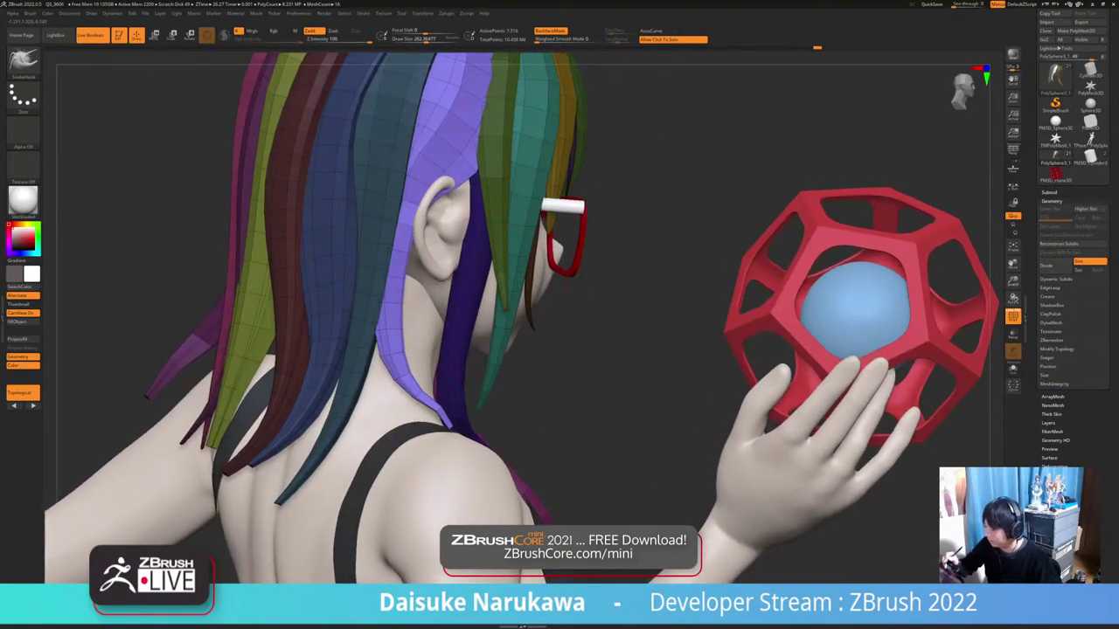
left_click_drag(612, 384, 651, 319, "alt")
right_click_drag(603, 319, 542, 402)
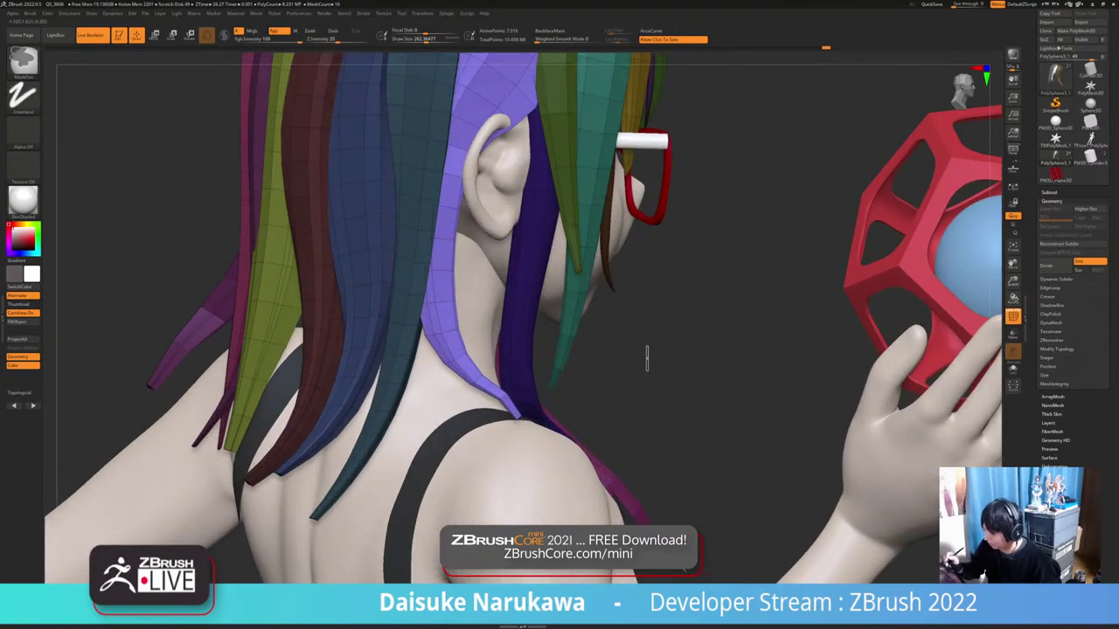
mouse_move(647, 358)
right_mouse_down("ctrl")
mouse_move(642, 279)
mouse_move(673, 282)
mouse_move(625, 376)
mouse_move(621, 415)
right_mouse_up("ctrl")
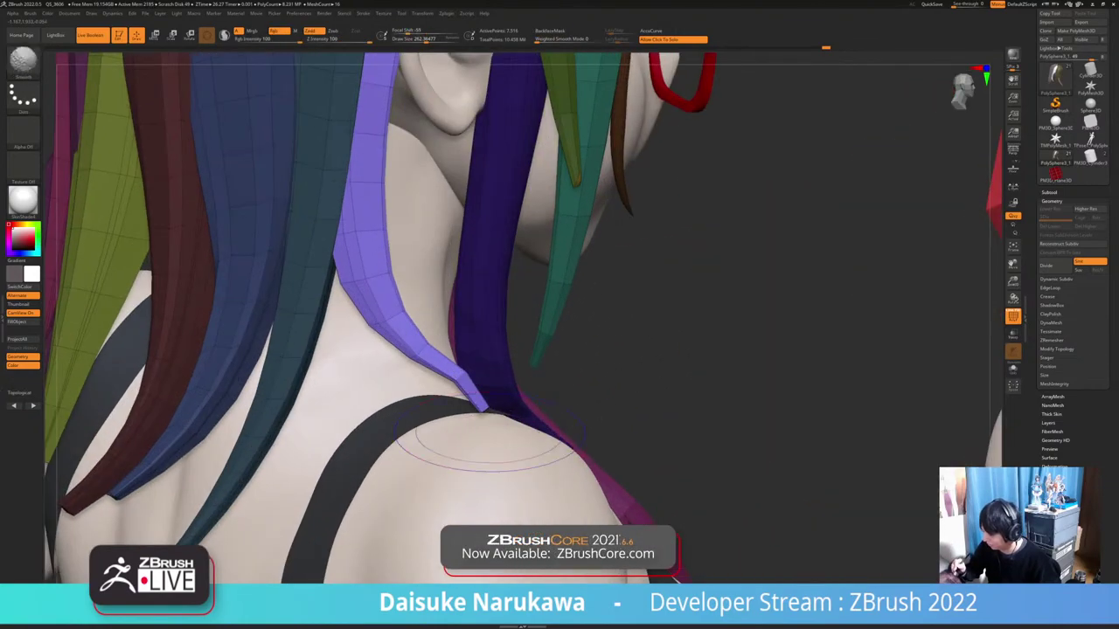
mouse_move(476, 397)
right_mouse_down("ctrl")
mouse_move(472, 319)
mouse_move(428, 350)
right_mouse_up("ctrl")
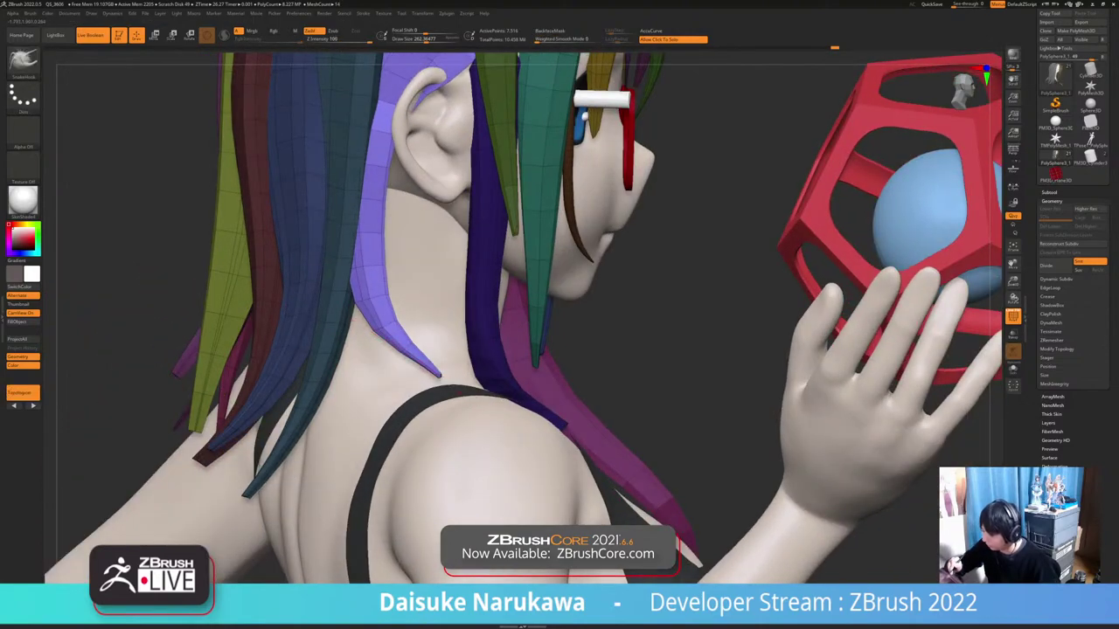
Refine the violet strand's flow around the ear with SnakeHook, working from the side, front and back
mouse_move(525, 393)
right_mouse_down("ctrl")
mouse_move(522, 315)
mouse_move(432, 321)
right_mouse_up("ctrl")
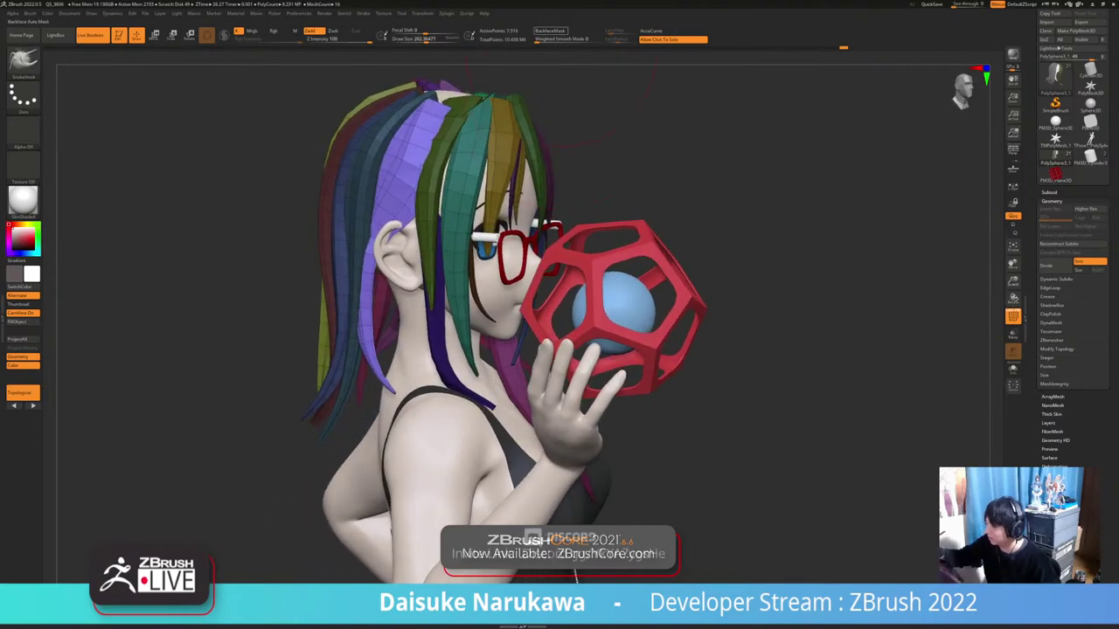
right_click_drag(420, 278, 324, 274)
left_click_drag(374, 273, 393, 236, "shift")
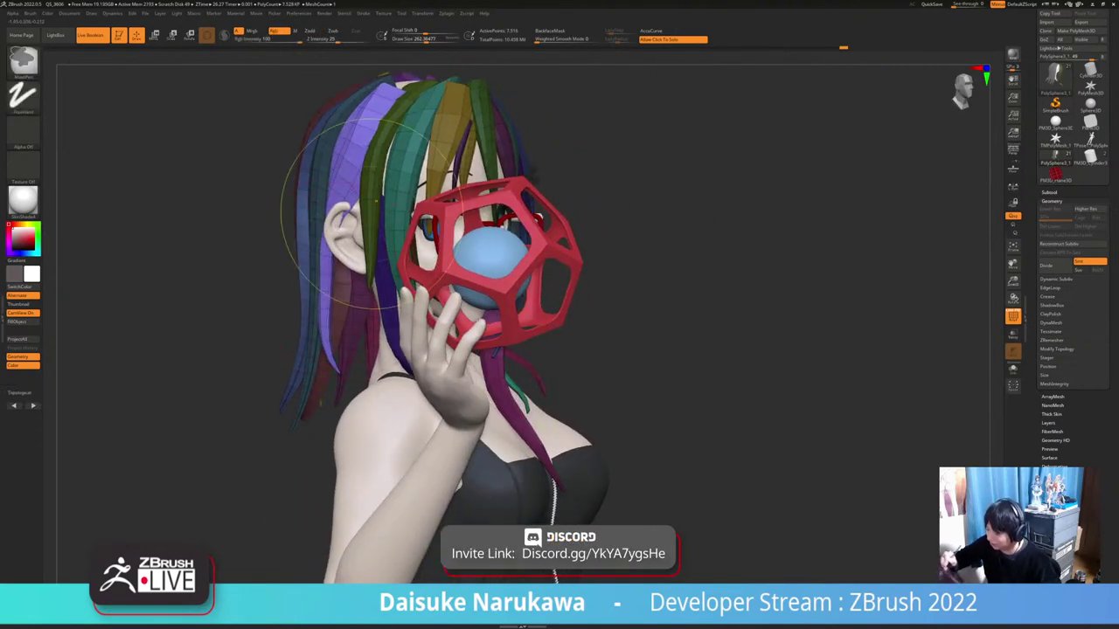
mouse_move(327, 315)
right_mouse_down()
mouse_move(398, 284)
mouse_move(347, 325)
mouse_move(271, 323)
mouse_move(279, 266)
right_mouse_up()
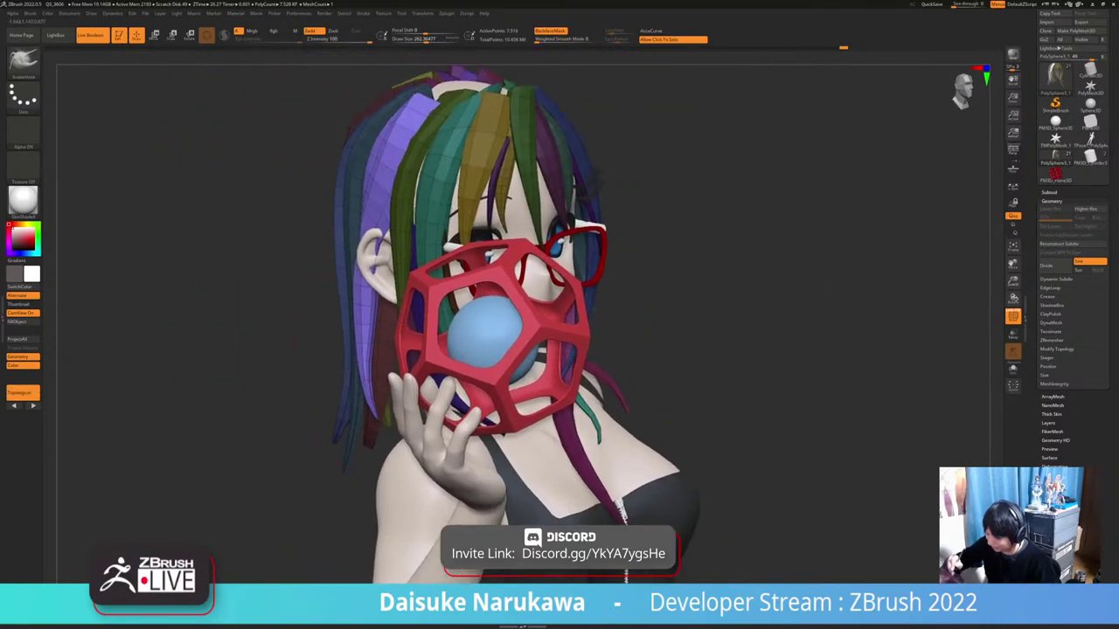
right_click_drag(253, 306, 420, 303)
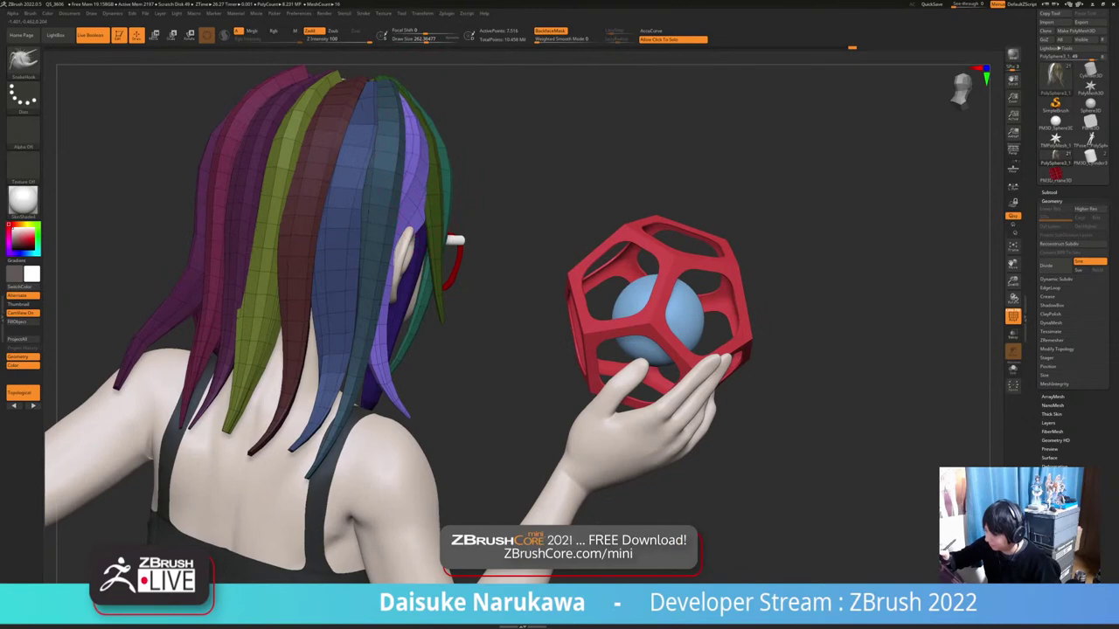
Reduce the draw size to about 177 and refine the violet strand around the ear with SnakeHook
right_click_drag(439, 224, 419, 245)
right_click_drag(568, 113, 568, 227, "ctrl")
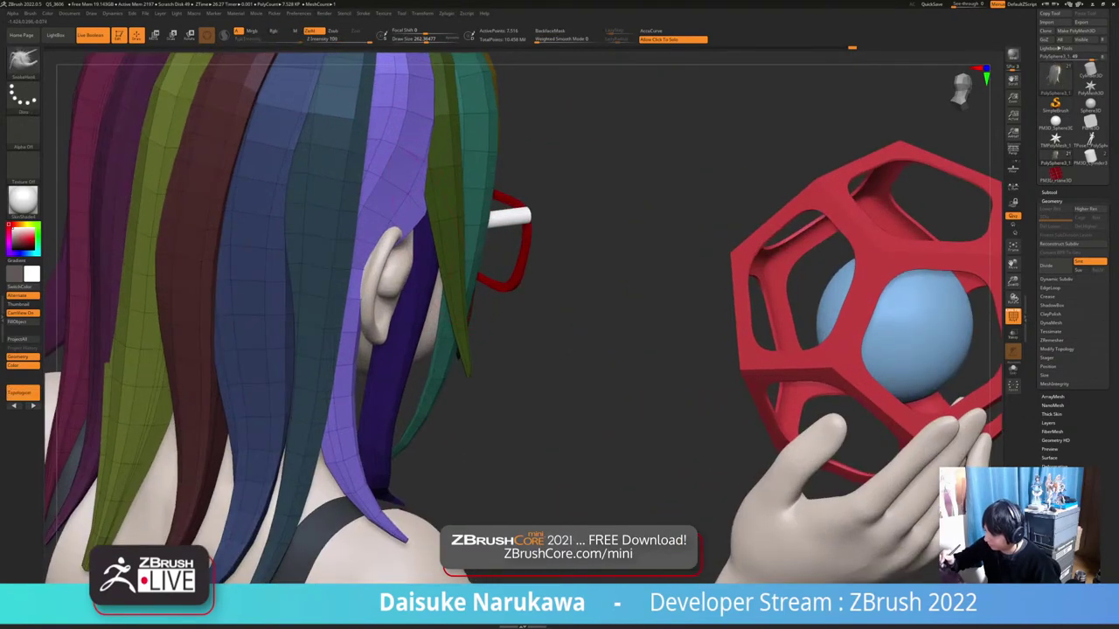
right_click_drag(533, 288, 420, 222, "ctrl")
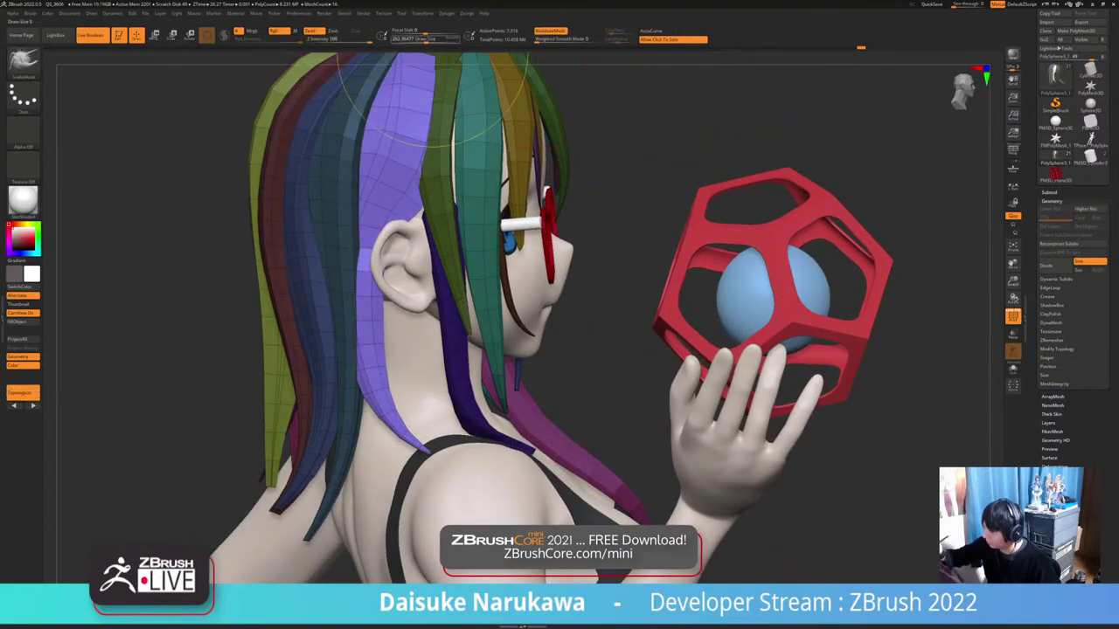
left_click_drag(432, 41, 419, 40)
mouse_move(429, 131)
right_mouse_down("ctrl")
mouse_move(429, 230)
mouse_move(455, 245)
mouse_move(454, 114)
mouse_move(498, 123)
mouse_move(542, 153)
mouse_move(518, 275)
mouse_move(568, 324)
mouse_move(472, 254)
mouse_move(376, 245)
mouse_move(354, 262)
mouse_move(340, 255)
right_mouse_up("ctrl")
Fill all the hair strands with blonde, turn off the wireframe display, and review the hair from the front, side and back
left_click(568, 325, "ctrl")
mouse_move(707, 403)
left_mouse_down()
mouse_move(669, 400)
mouse_move(918, 398)
mouse_move(507, 402)
mouse_move(708, 405)
left_mouse_up()
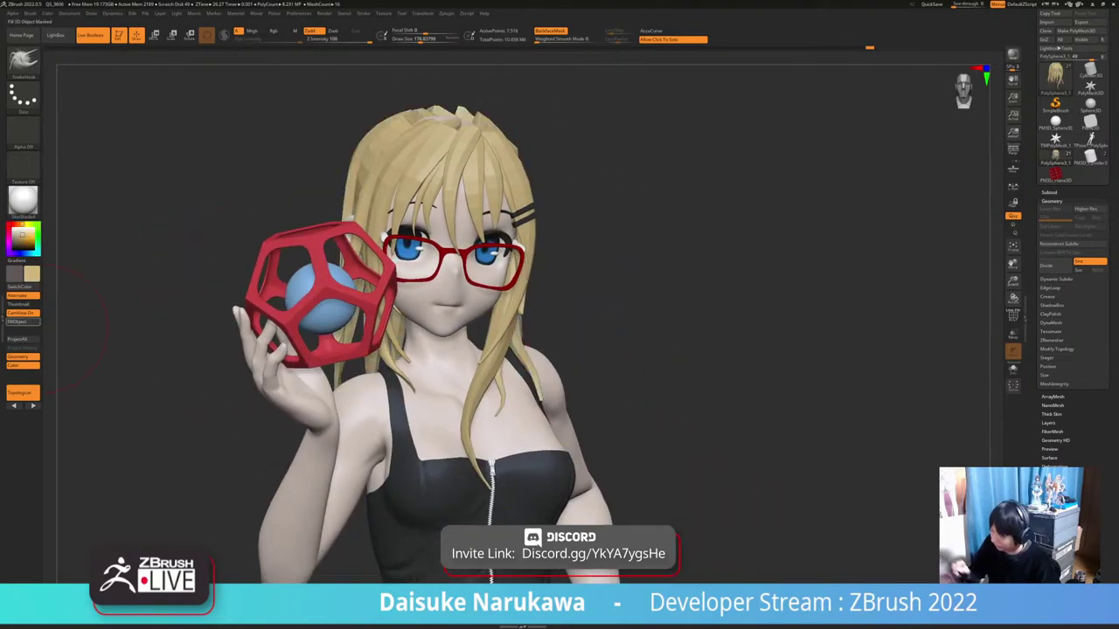
left_click_drag(123, 336, 236, 339)
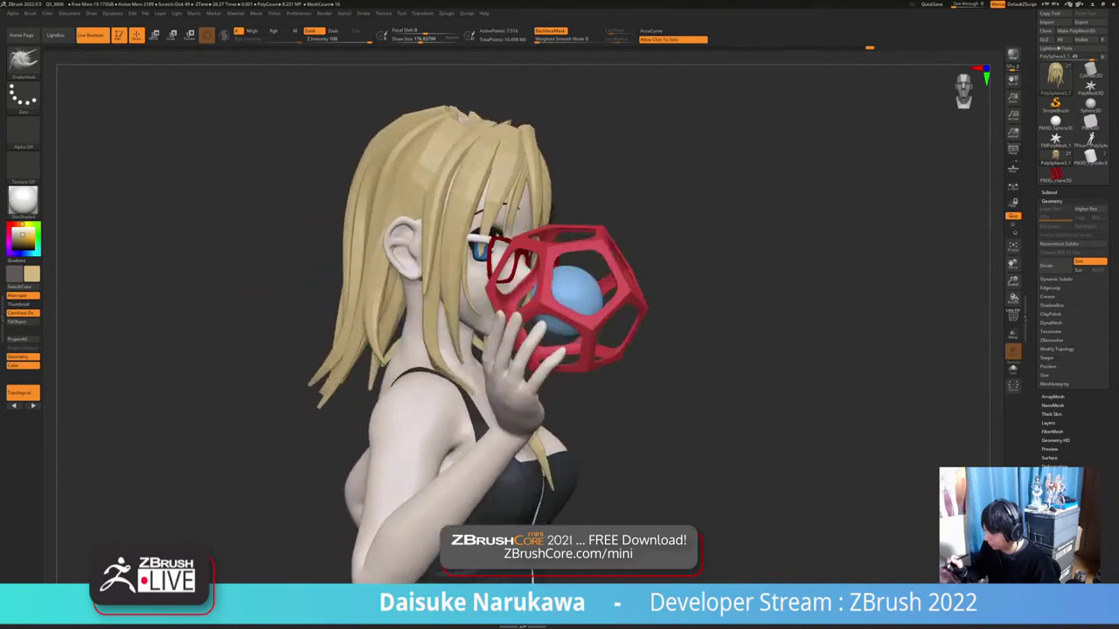
right_click_drag(236, 338, 316, 346)
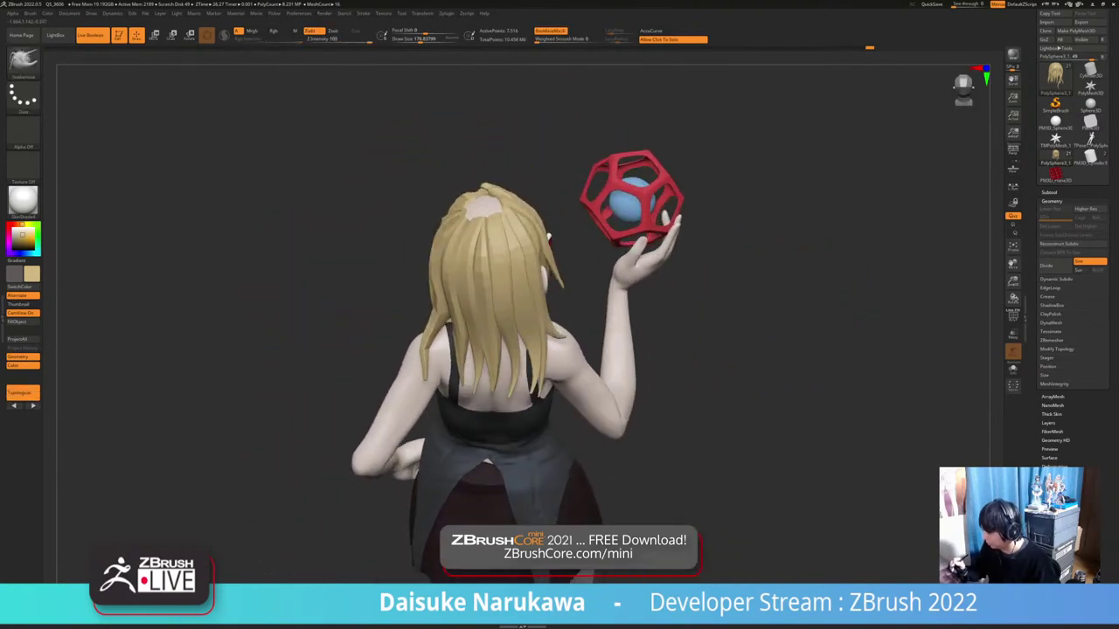
mouse_move(1040, 402)
left_mouse_down()
mouse_move(1040, 367)
mouse_move(1044, 402)
left_mouse_up()
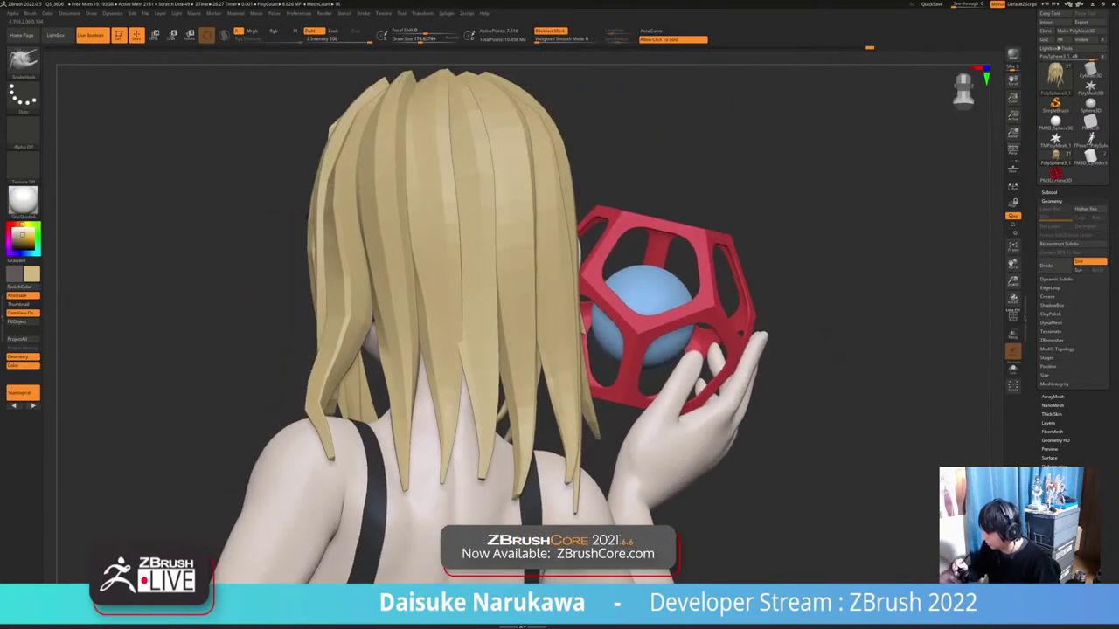
left_click_drag(961, 402, 1005, 402)
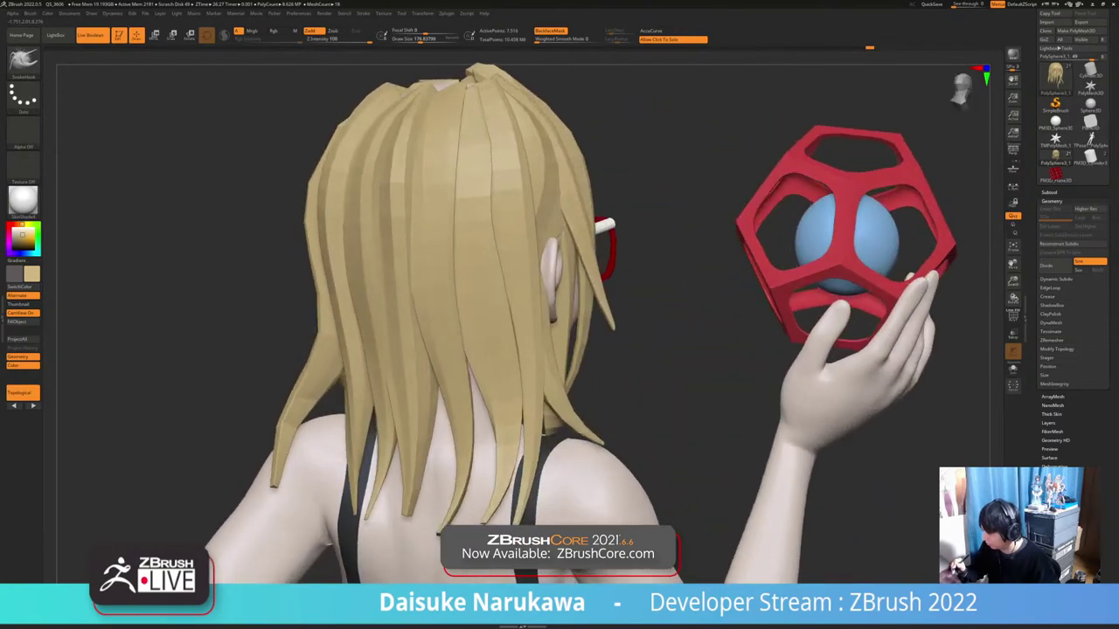
Adjust the flow of the blonde back strands and their tips above the shoulder blades with SnakeHook
mouse_move(371, 336)
right_mouse_down()
mouse_move(440, 332)
mouse_move(402, 301)
mouse_move(442, 299)
right_mouse_up()
mouse_move(455, 203)
right_mouse_down()
mouse_move(397, 199)
mouse_move(427, 194)
right_mouse_up()
mouse_move(236, 206)
right_mouse_down()
mouse_move(281, 273)
mouse_move(258, 255)
mouse_move(288, 252)
mouse_move(226, 246)
mouse_move(241, 229)
mouse_move(224, 215)
mouse_move(217, 166)
mouse_move(199, 175)
mouse_move(196, 225)
mouse_move(215, 222)
mouse_move(213, 201)
mouse_move(238, 240)
right_mouse_up()
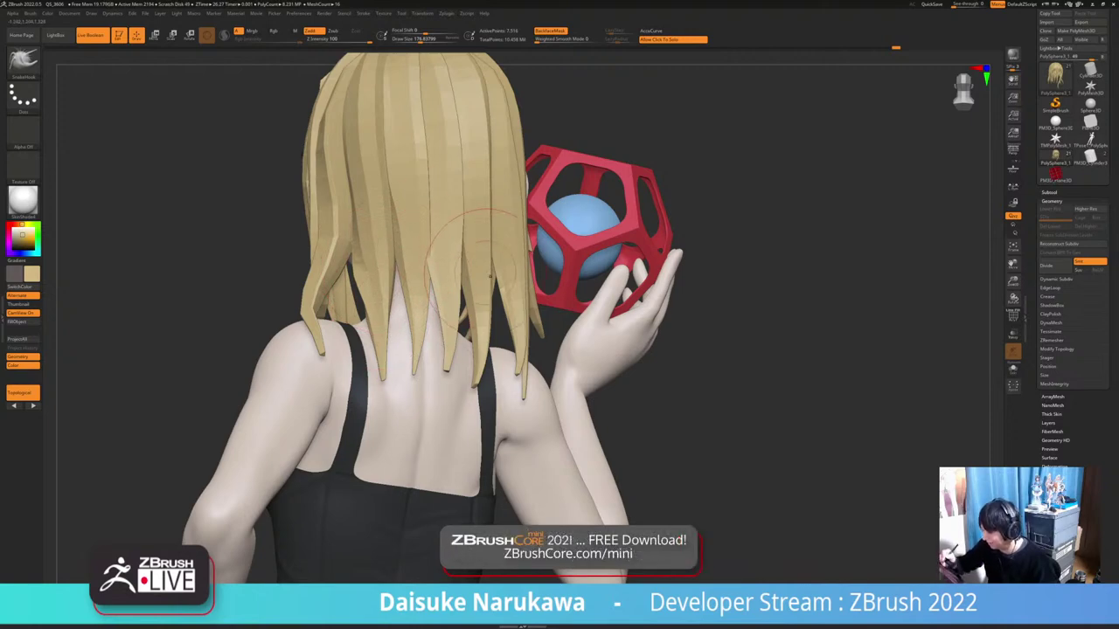
mouse_move(522, 423)
right_mouse_down()
mouse_move(437, 426)
mouse_move(535, 427)
mouse_move(455, 437)
mouse_move(487, 436)
mouse_move(492, 417)
right_mouse_up()
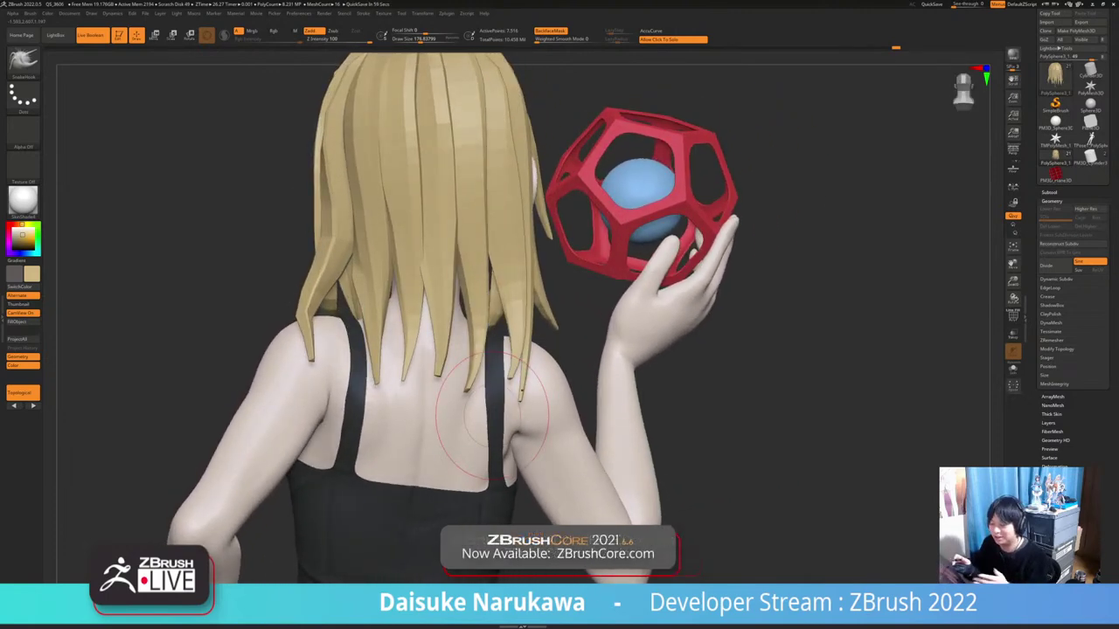
right_click_drag(521, 391, 531, 264)
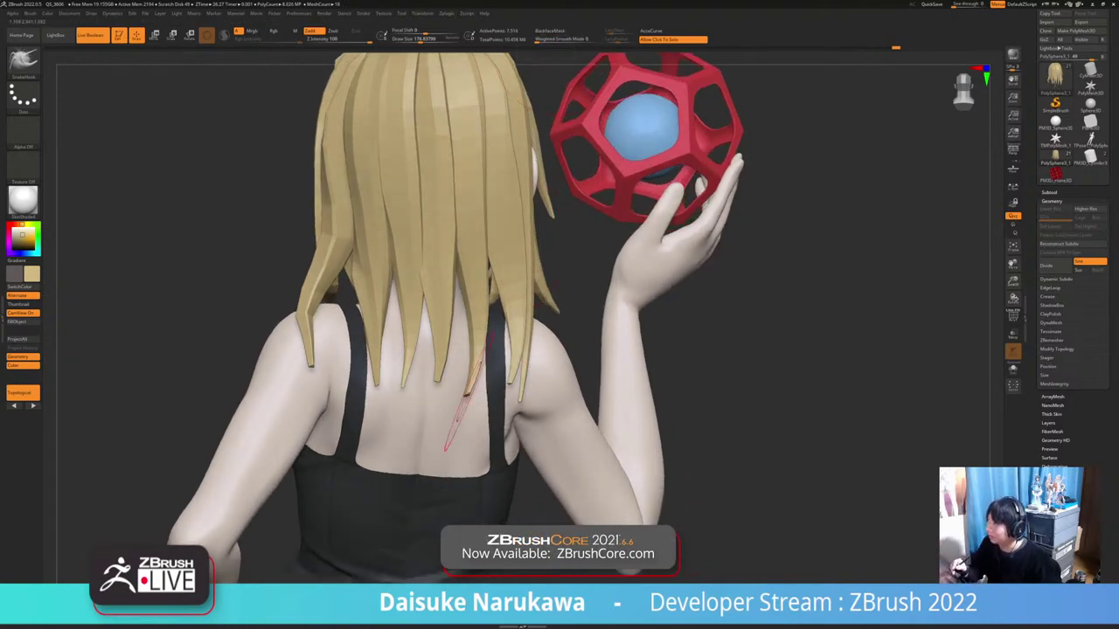
mouse_move(468, 381)
right_mouse_down("alt")
mouse_move(478, 406)
mouse_move(419, 373)
right_mouse_up("alt")
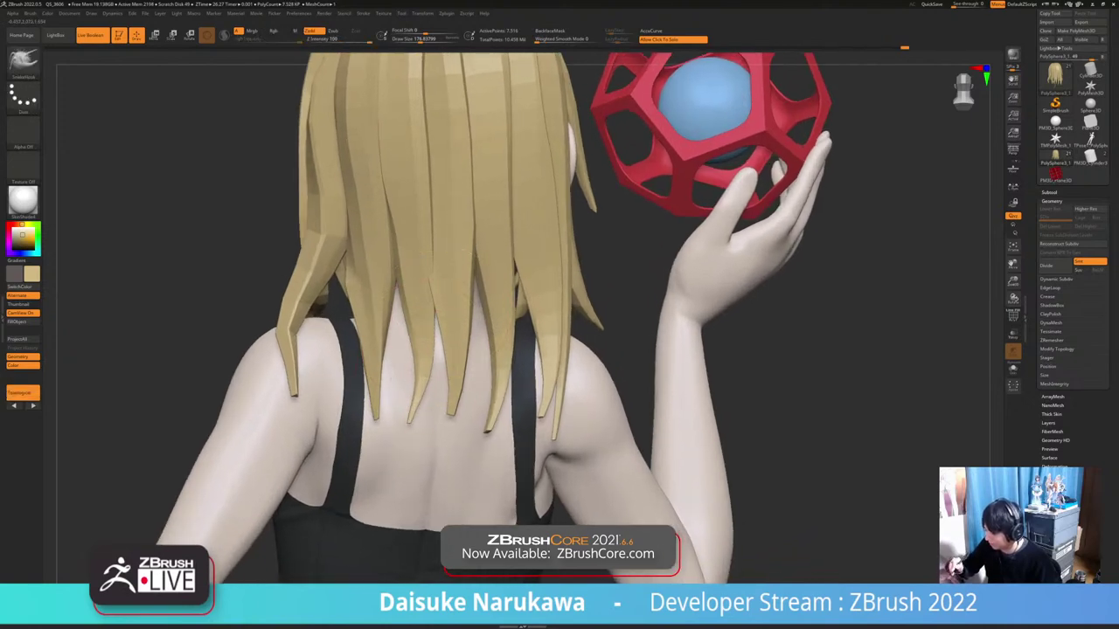
Enlarge the draw size to about 484 and reshape the back hair broadly from both sides of the head
left_click_drag(420, 337, 424, 320)
mouse_move(603, 166)
right_mouse_down()
mouse_move(734, 131)
mouse_move(557, 44)
right_mouse_up()
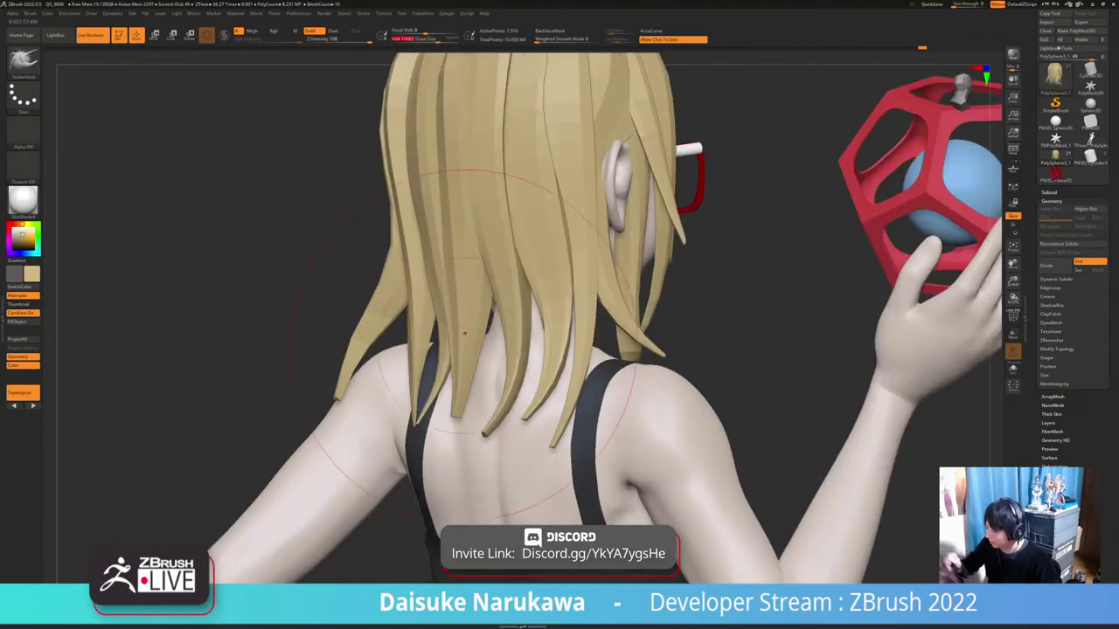
right_click_drag(465, 333, 606, 313)
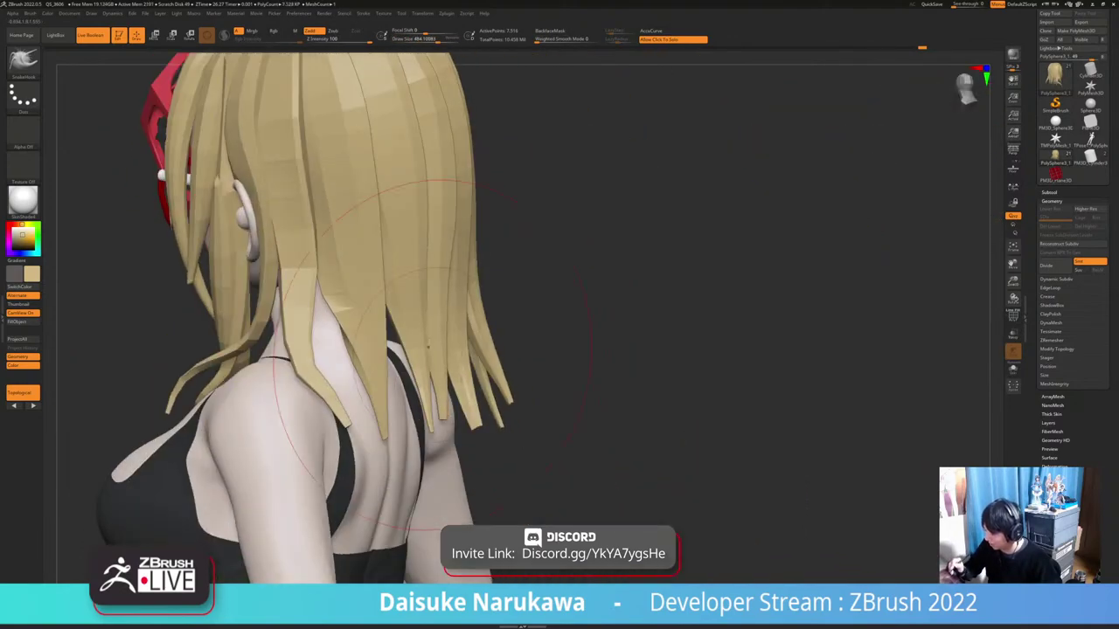
right_click_drag(428, 347, 345, 341)
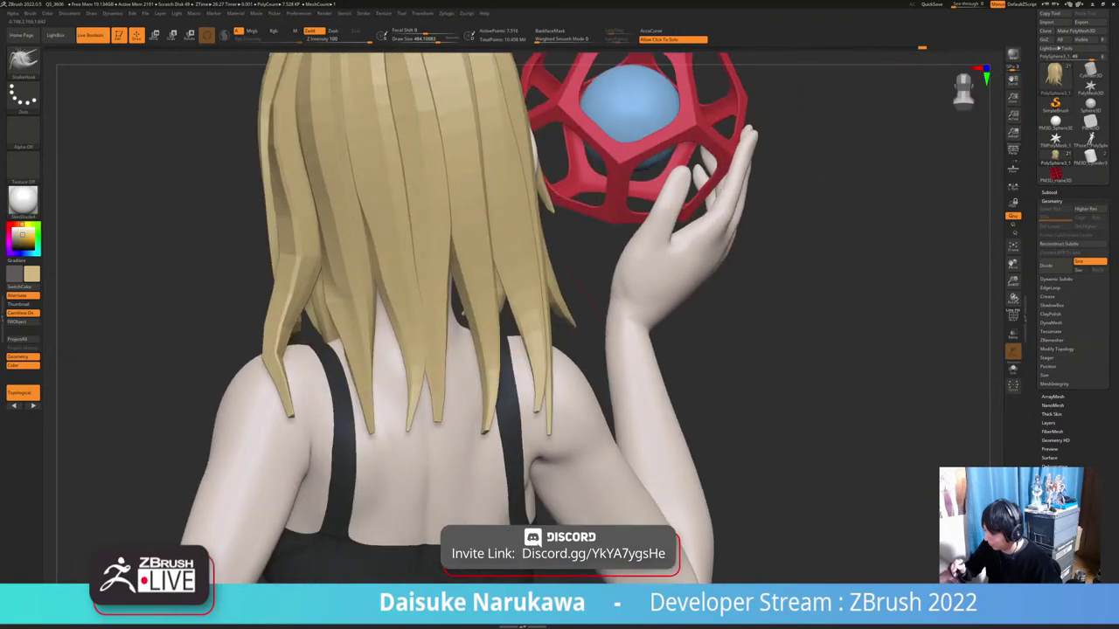
Reduce the draw size to about 274, adjust the central back strands, and undo the last change
left_click(426, 39)
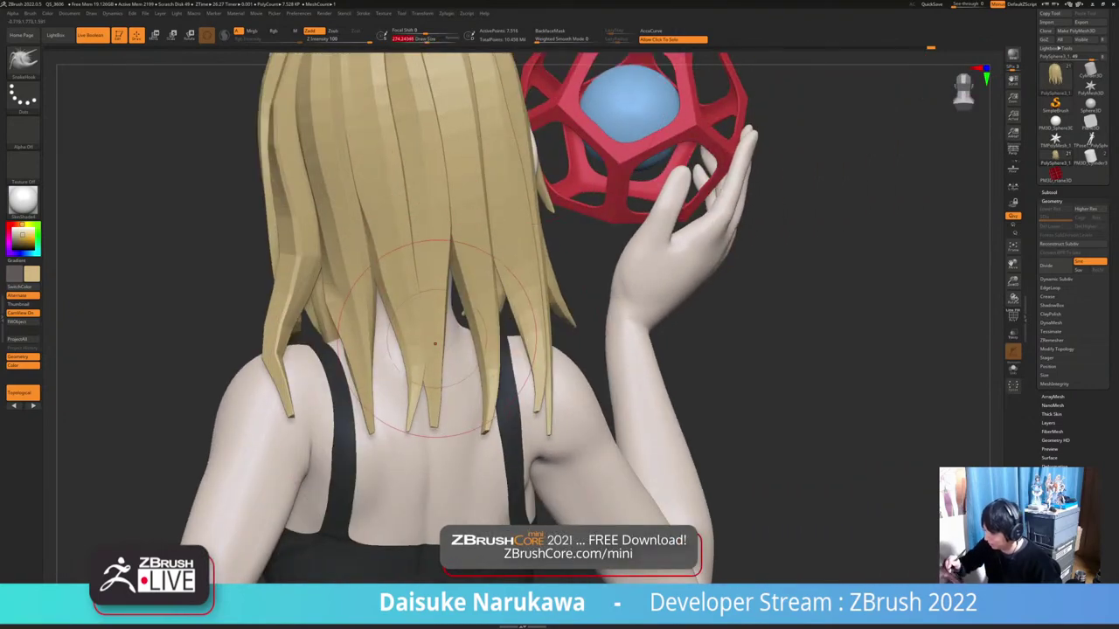
right_click_drag(440, 339, 371, 340)
right_click_drag(371, 411, 436, 421)
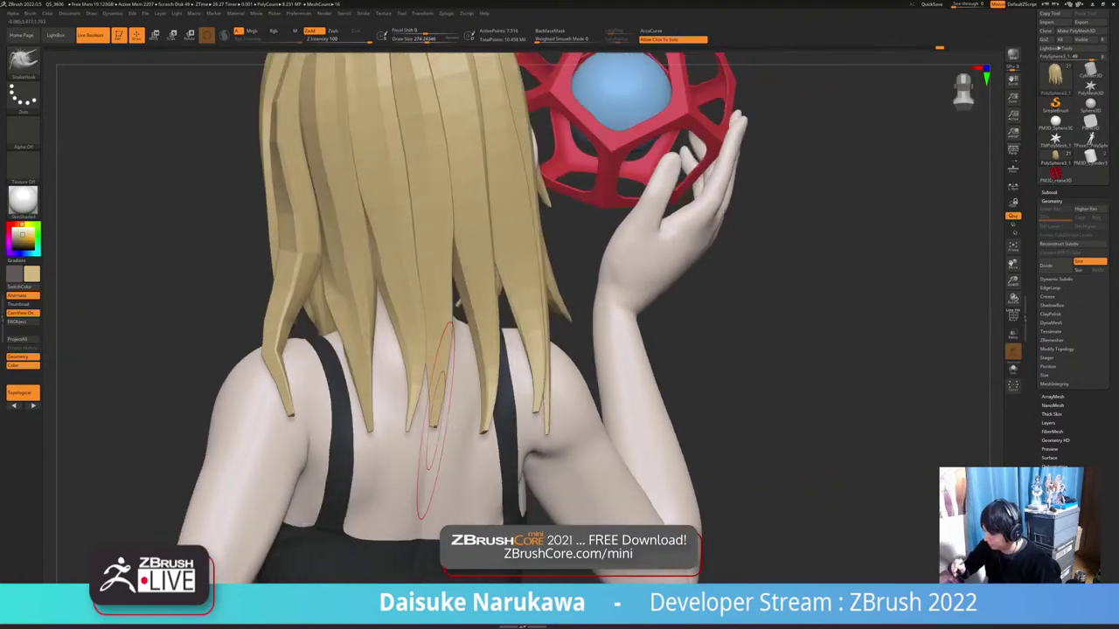
key("ctrl+z")
Bend the back strand tips with a draw size of about 148, and refine neighbouring strands at about 212
left_click(424, 40)
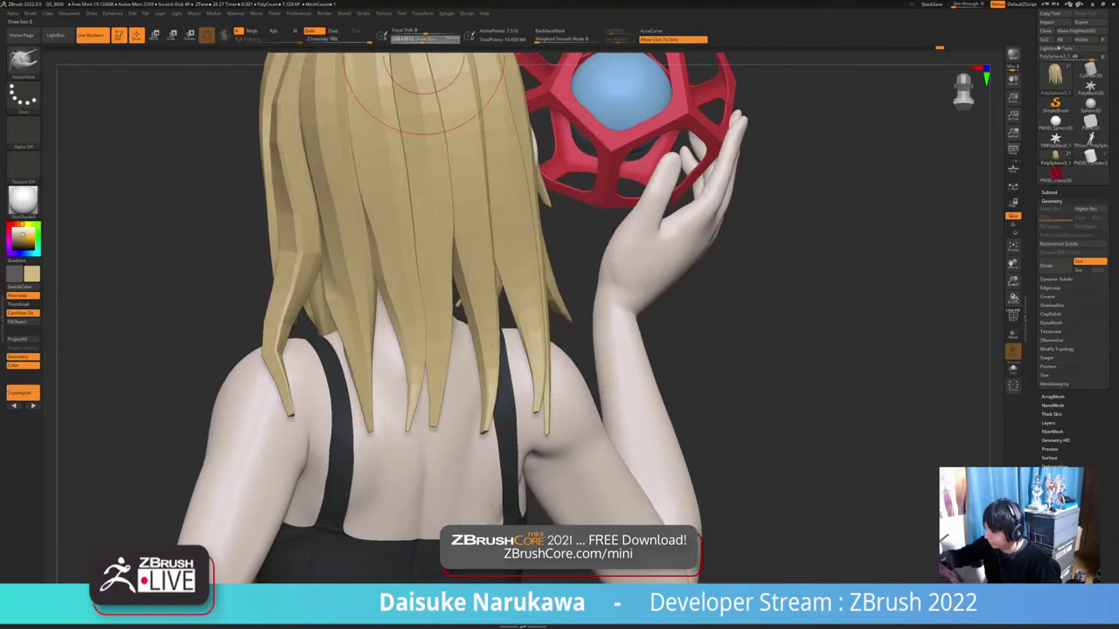
right_click_drag(442, 398, 430, 450, "ctrl")
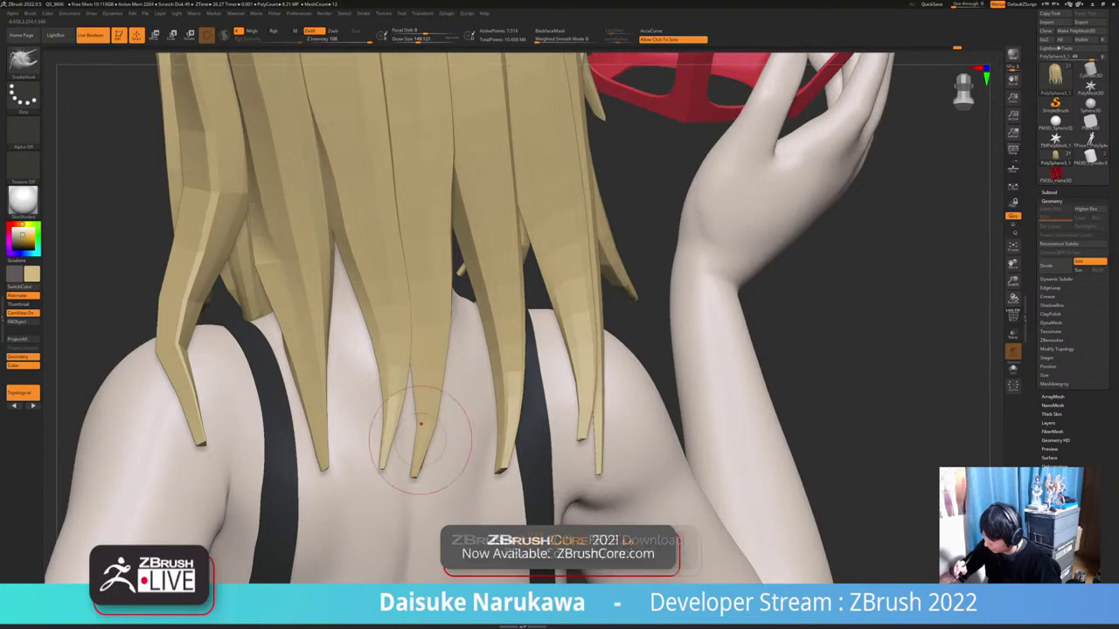
left_click_drag(474, 349, 428, 389)
right_click_drag(358, 328, 411, 343)
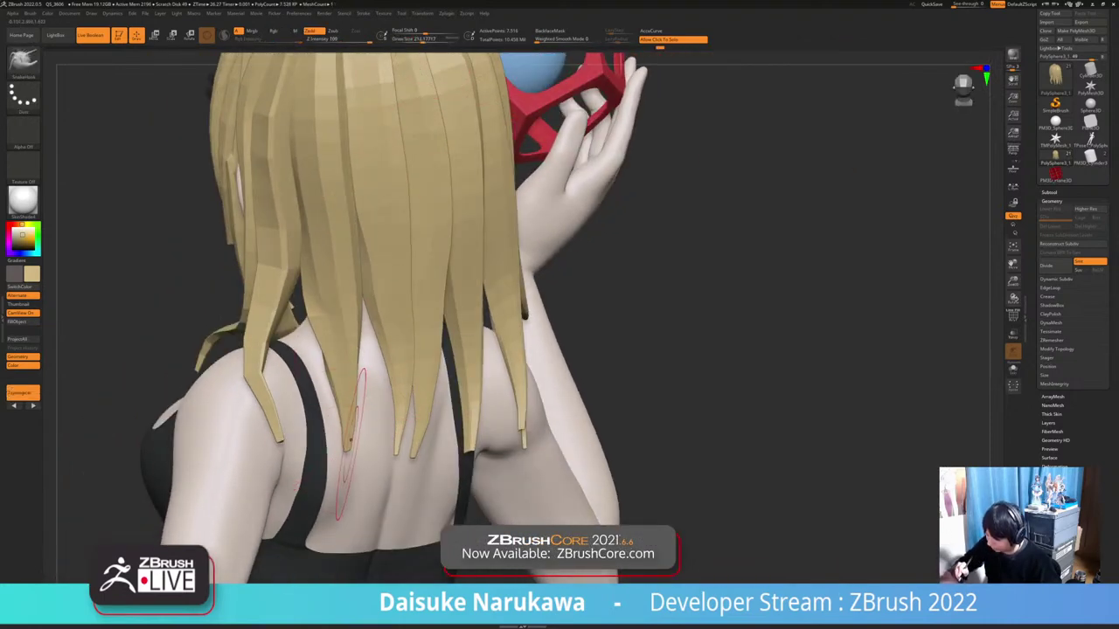
mouse_move(291, 437)
right_mouse_down()
mouse_move(332, 421)
mouse_move(345, 385)
right_mouse_up()
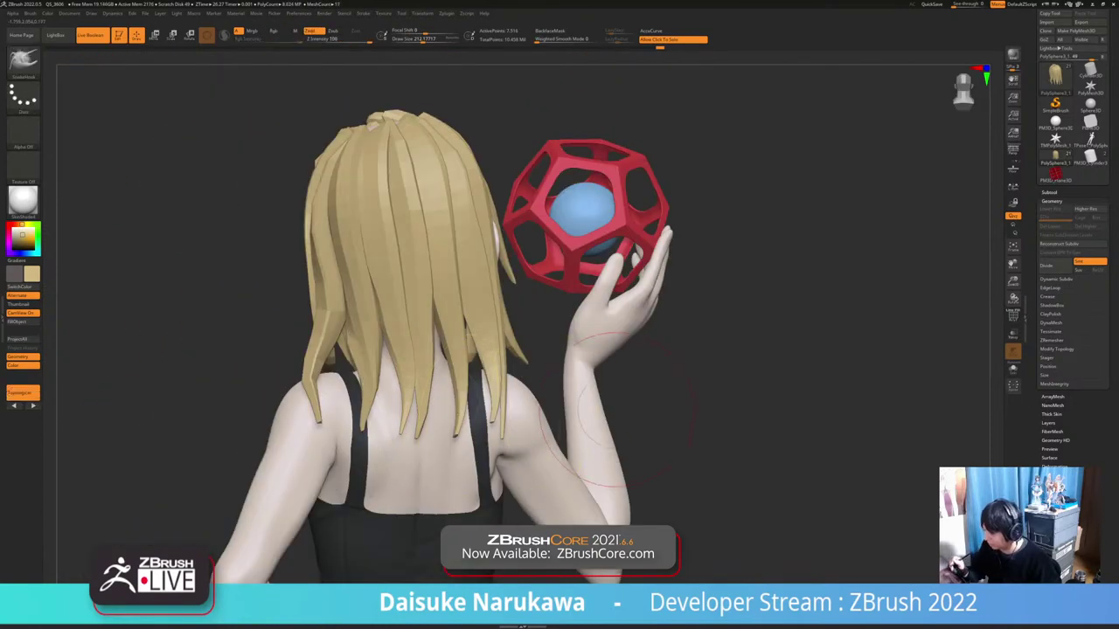
left_click_drag(856, 420, 725, 402)
Show the red hooded jacket, check how the hair fits under the hood from several sides, and hide it again
left_click(1049, 193)
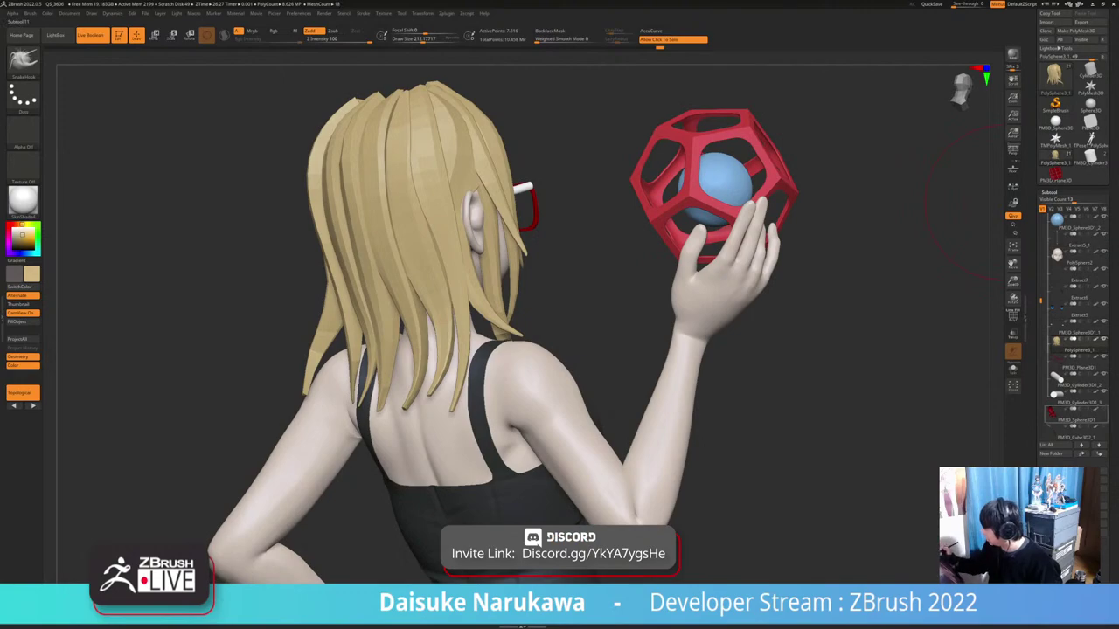
left_click(1103, 409)
left_click_drag(874, 376, 734, 385)
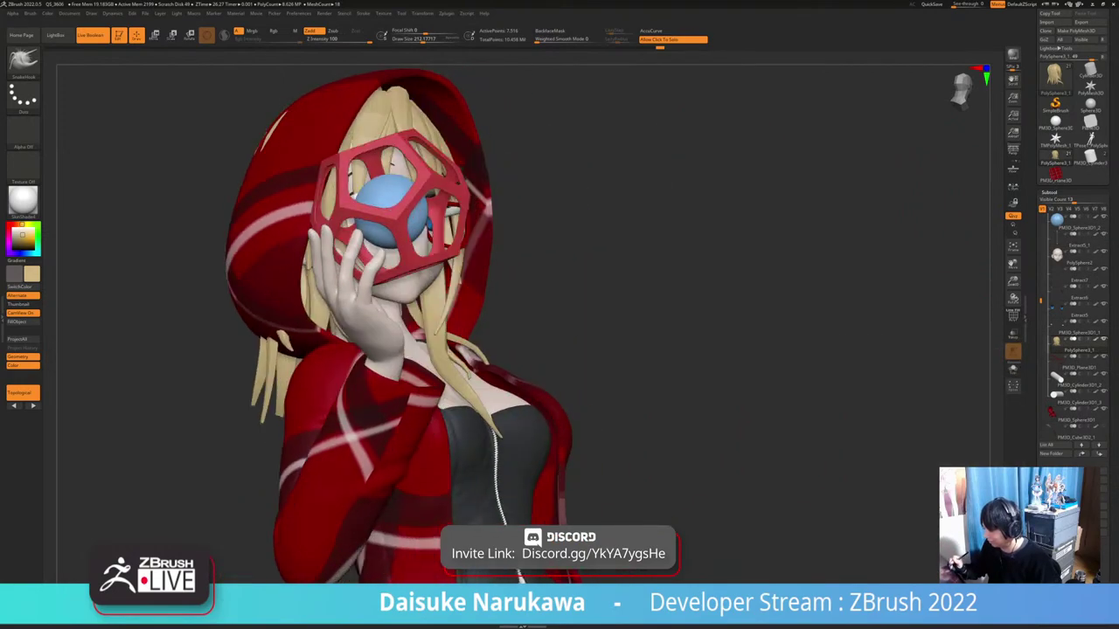
left_click_drag(612, 376, 918, 376)
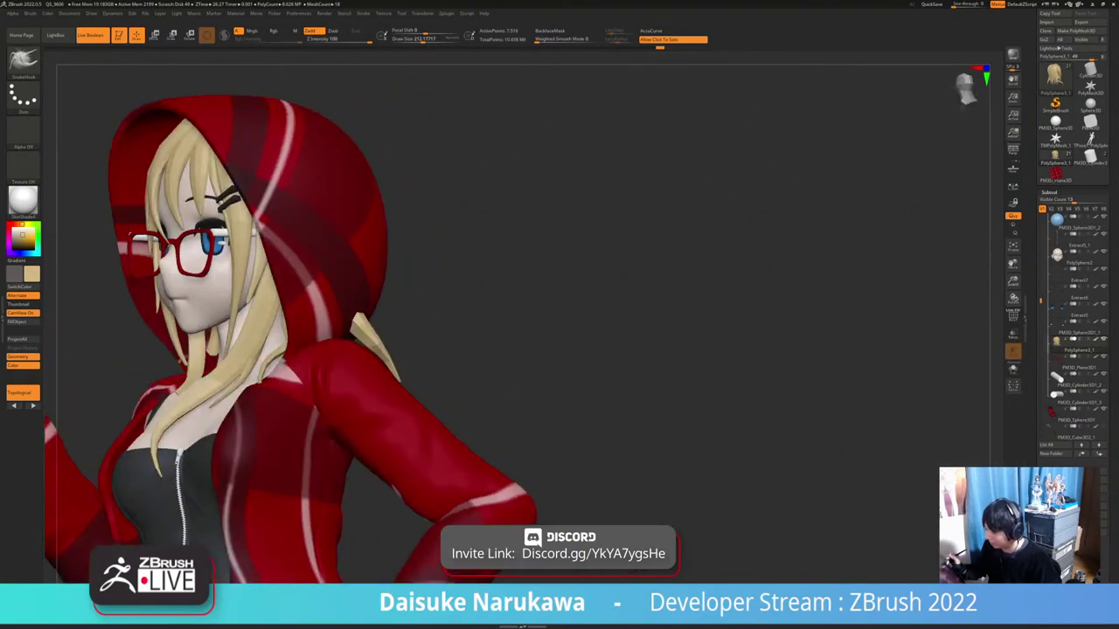
mouse_move(577, 393)
left_mouse_down()
mouse_move(728, 424)
mouse_move(550, 418)
left_mouse_up()
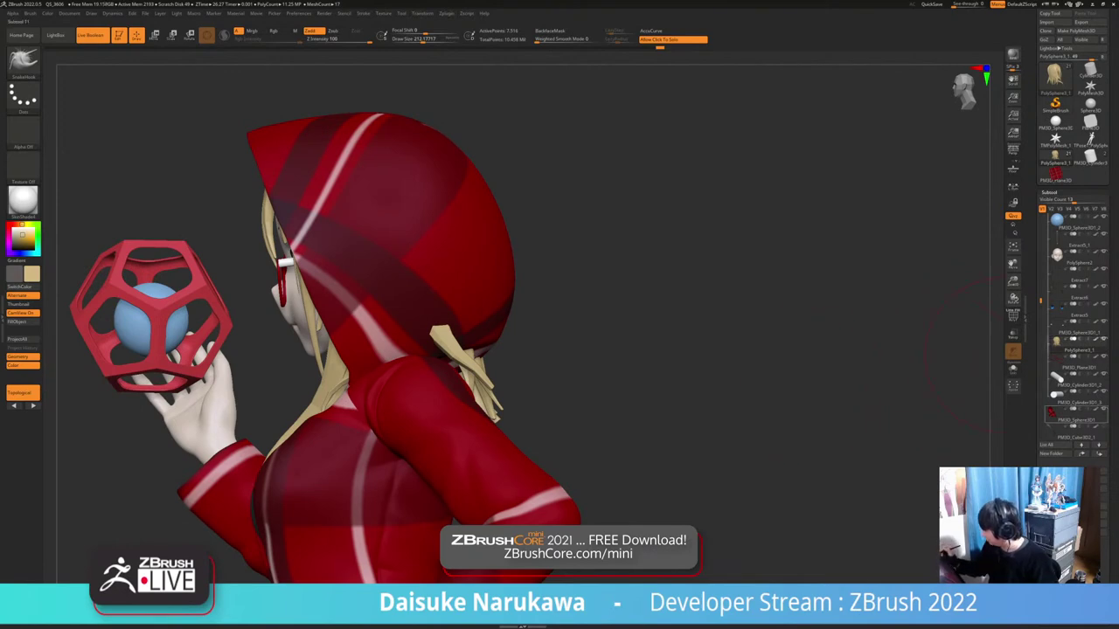
left_click(1103, 409)
left_click_drag(686, 371, 718, 423)
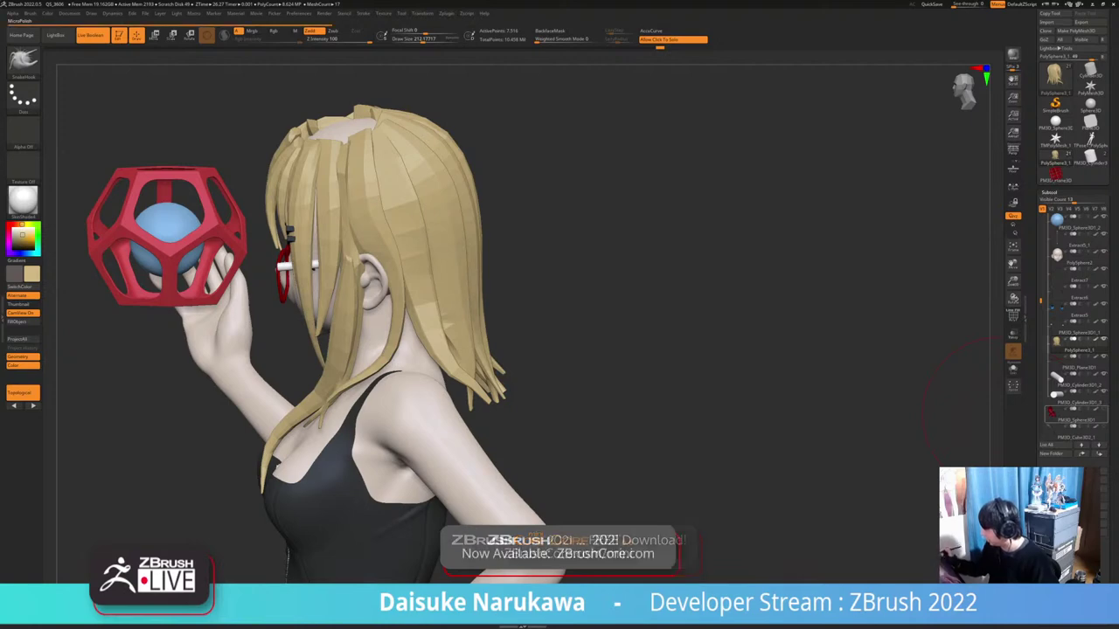
Bring the hooded jacket back, switch to the hair subtool, and adjust the hair inside the hood with a draw size of about 598
left_click(1064, 414)
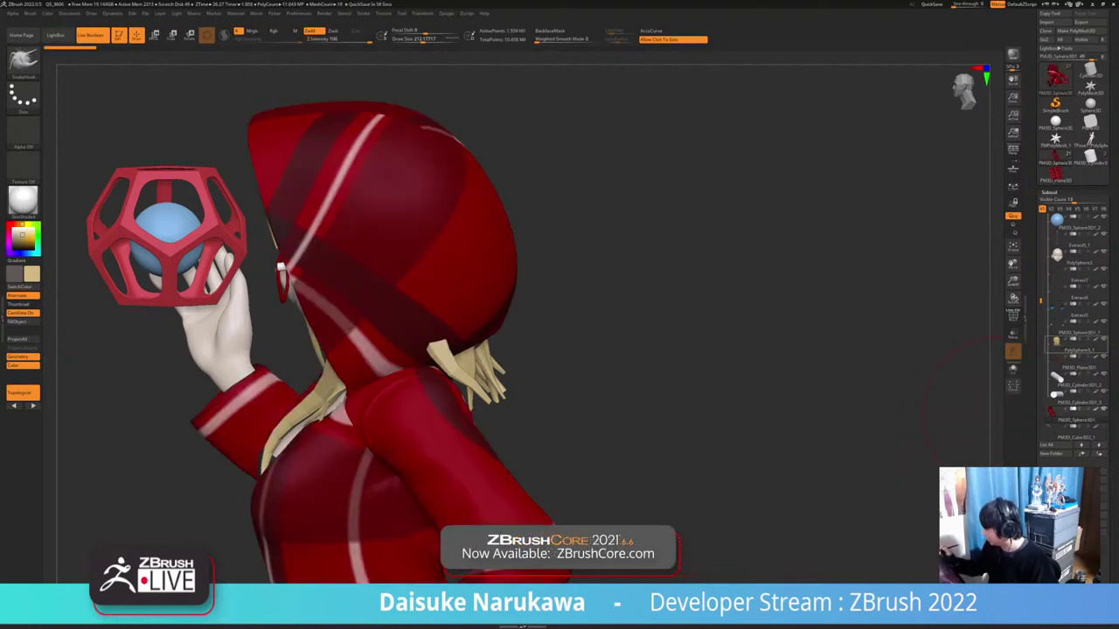
left_click_drag(643, 417, 764, 458)
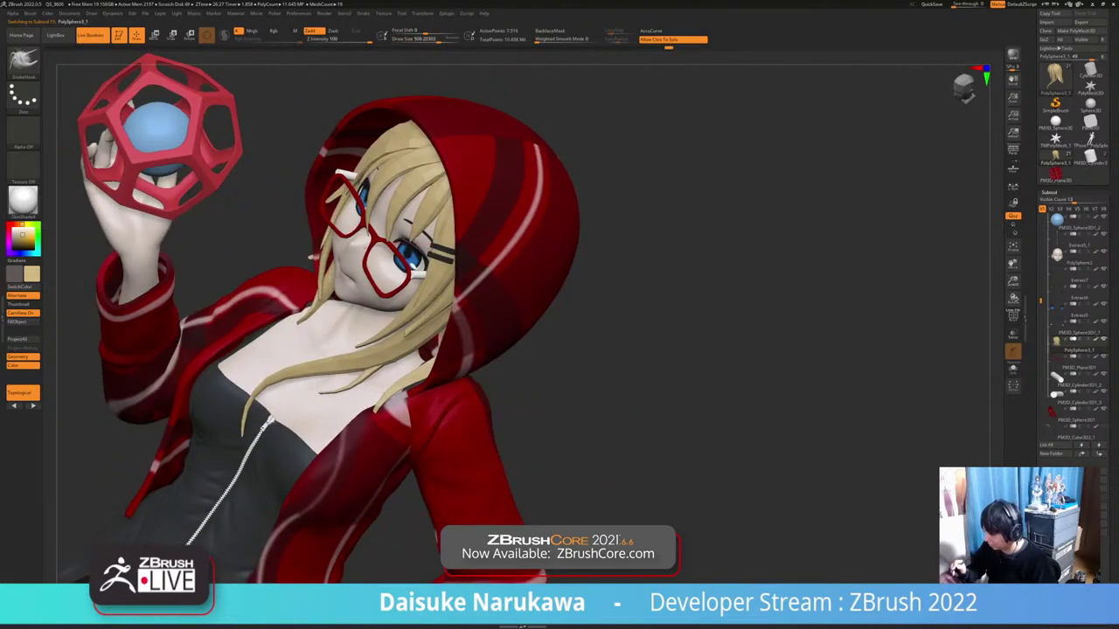
left_click_drag(397, 376, 461, 382)
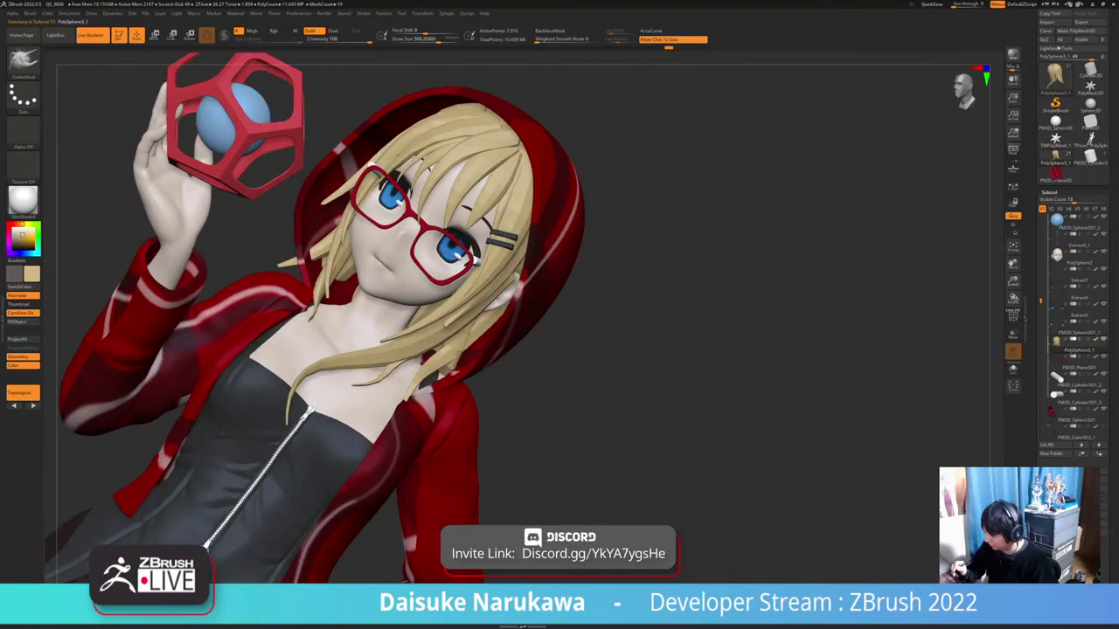
right_click_drag(451, 359, 498, 356)
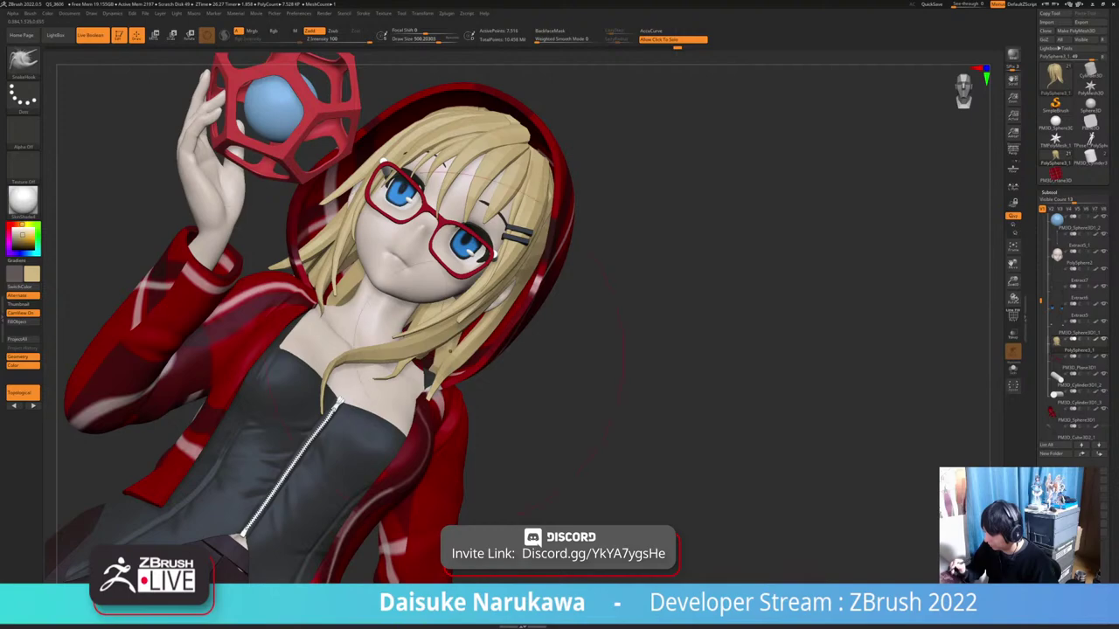
right_click_drag(451, 351, 319, 360)
Reduce the draw size and tuck the protruding back strands inside the hood, checking the fit from the back and front
left_click_drag(752, 350, 765, 370)
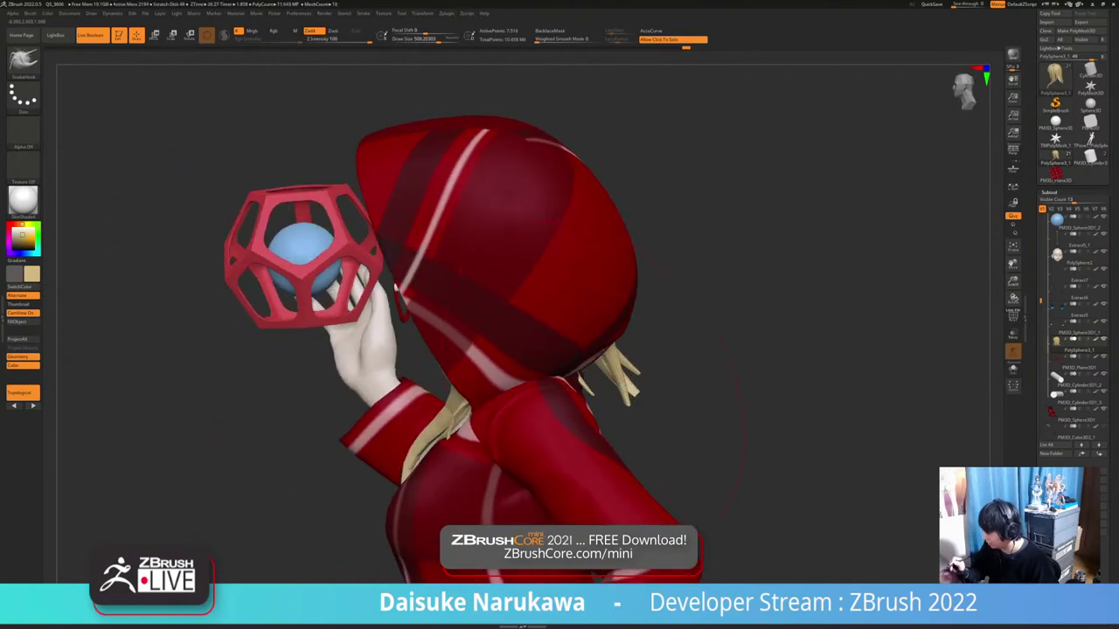
left_click_drag(712, 337, 637, 322, "alt")
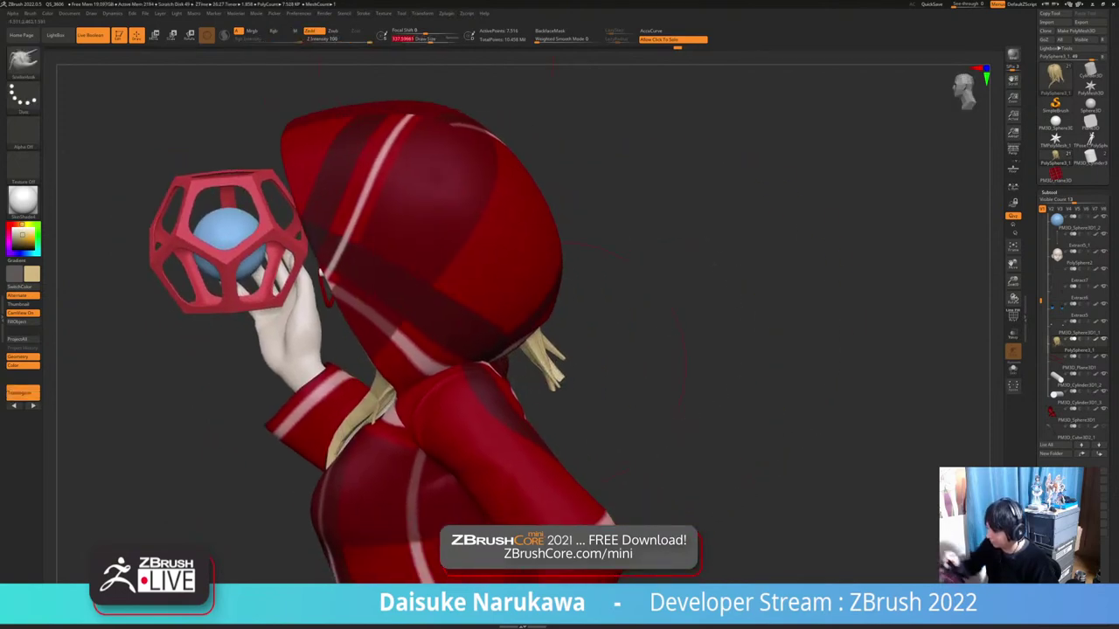
mouse_move(691, 376)
left_mouse_down()
mouse_move(633, 377)
mouse_move(678, 376)
left_mouse_up()
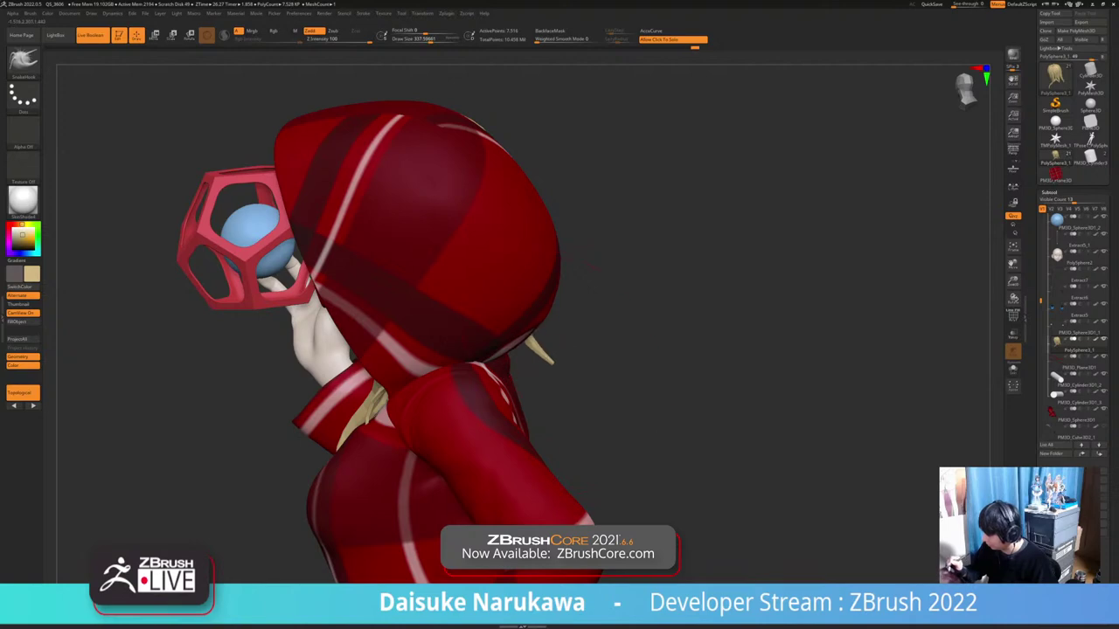
left_click_drag(593, 268, 507, 267)
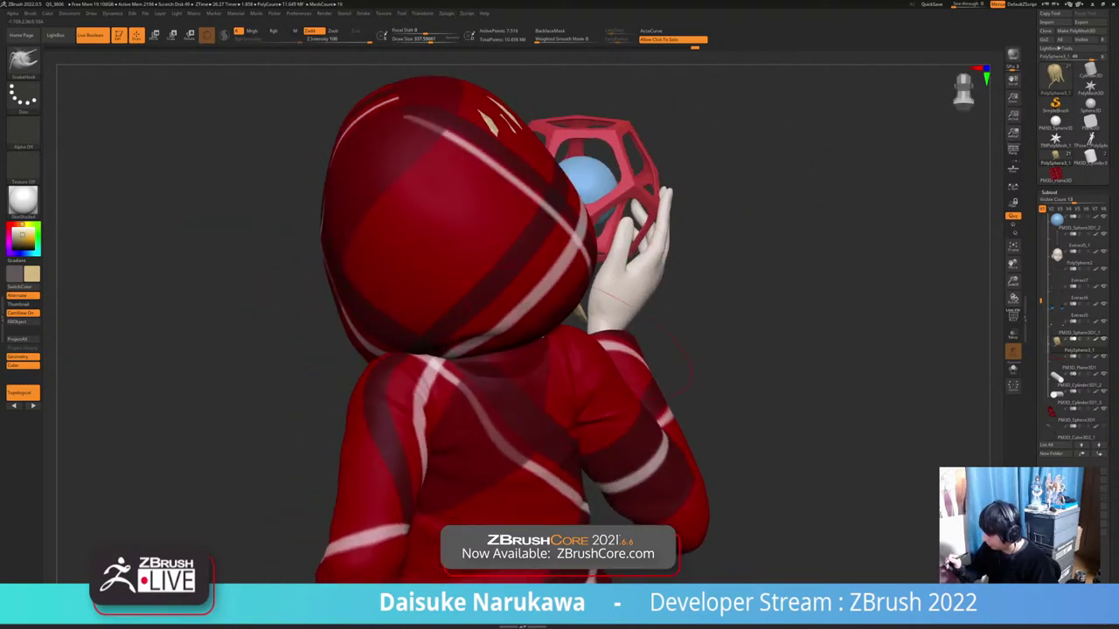
left_click_drag(507, 267, 647, 268)
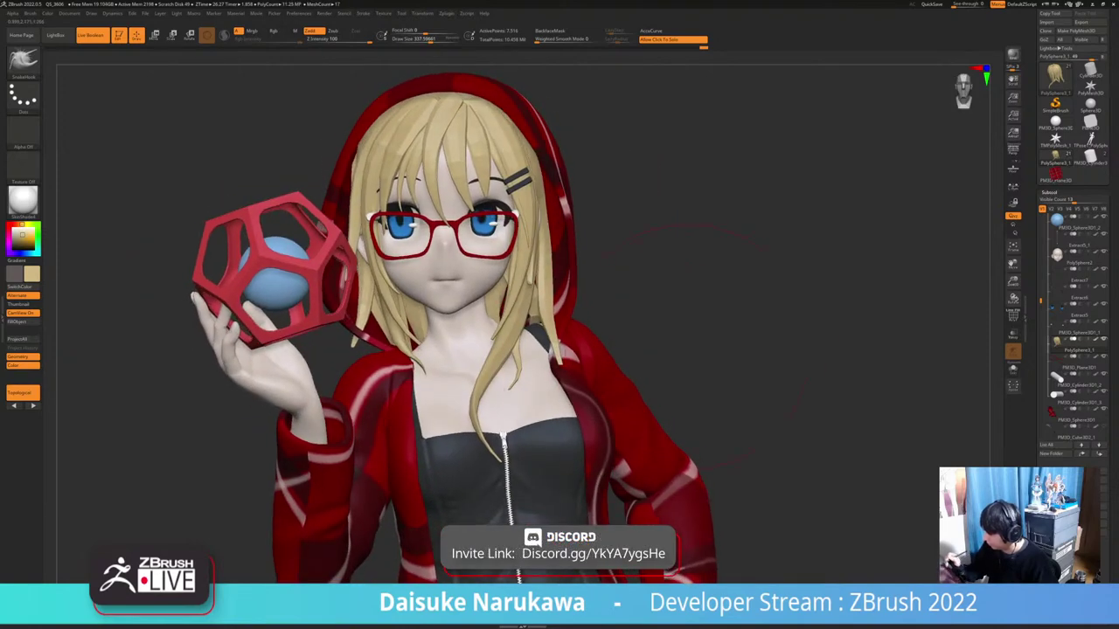
mouse_move(166, 281)
left_mouse_down()
mouse_move(270, 286)
mouse_move(172, 282)
left_mouse_up()
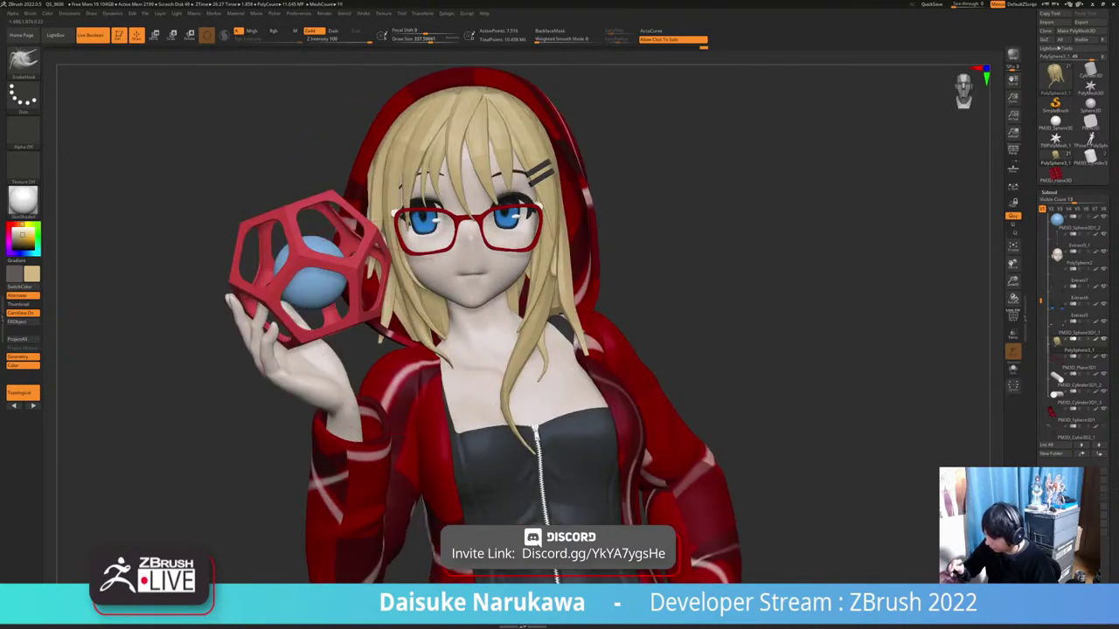
Hide the red hooded jacket and bring the back of the hair into close view
right_click_drag(526, 393, 654, 393, "ctrl")
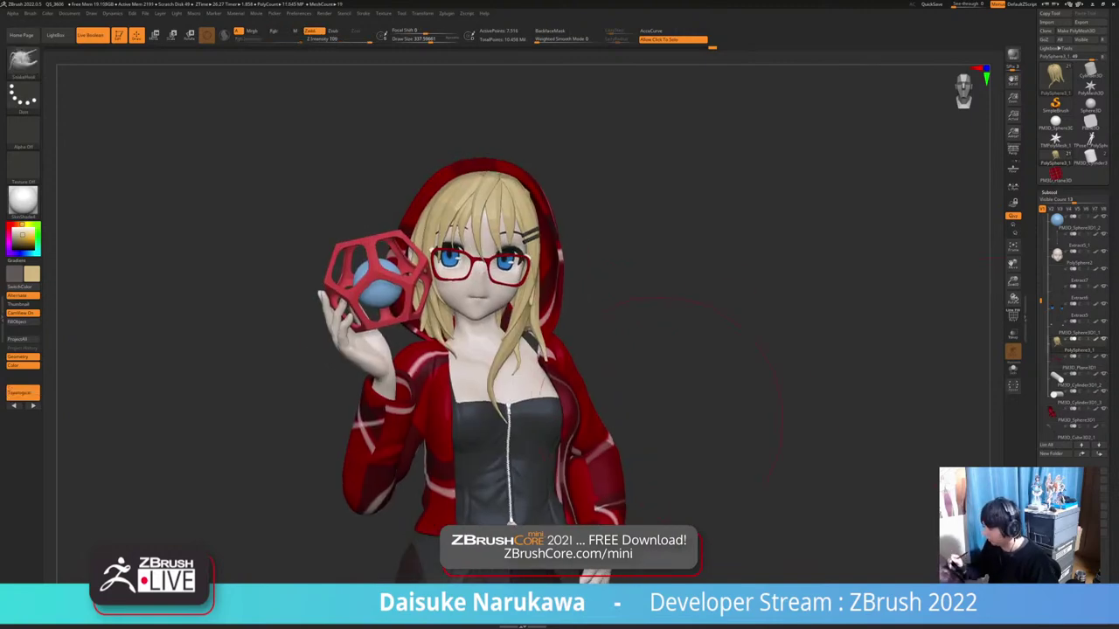
mouse_move(662, 417)
right_mouse_down()
mouse_move(573, 416)
mouse_move(559, 428)
right_mouse_up()
left_click(1103, 409)
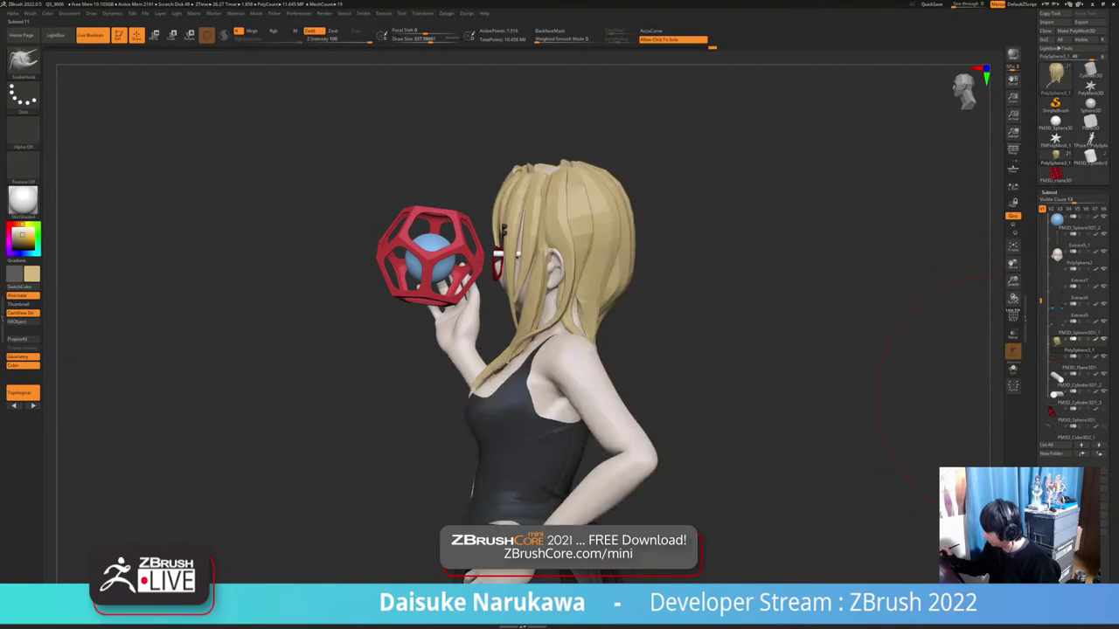
right_click_drag(611, 354, 634, 411, "ctrl")
right_click_drag(659, 324, 647, 461, "alt")
right_click_drag(647, 461, 598, 385)
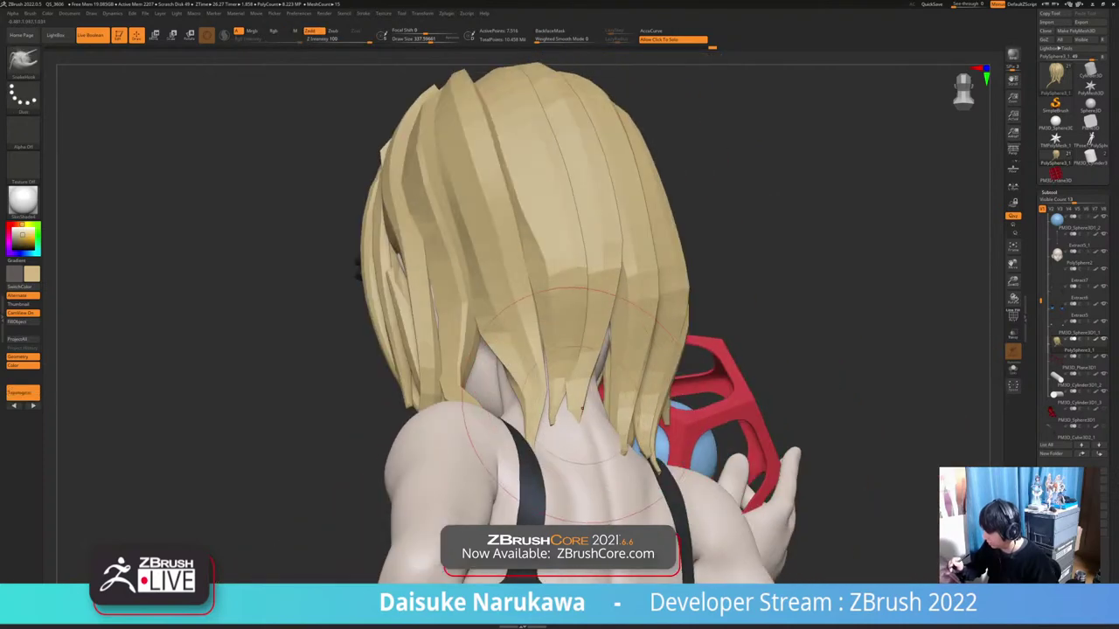
Refine the hair strands on the back and side of the head with a draw size of about 338
key("alt+s")
mouse_move(529, 403)
right_mouse_down()
mouse_move(577, 408)
mouse_move(619, 376)
mouse_move(609, 343)
right_mouse_up()
left_click(738, 370)
mouse_move(738, 370)
right_mouse_down("ctrl")
mouse_move(732, 343)
mouse_move(675, 348)
mouse_move(712, 350)
mouse_move(651, 336)
mouse_move(642, 376)
mouse_move(625, 367)
right_mouse_up("ctrl")
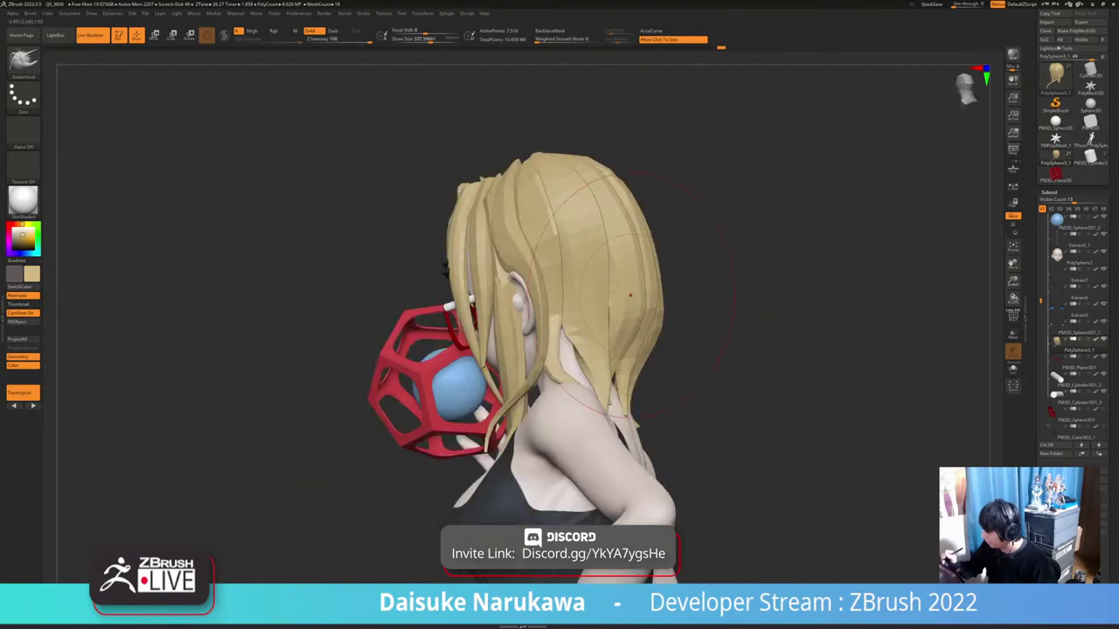
right_click_drag(630, 295, 631, 328, "ctrl")
right_click_drag(631, 328, 743, 407)
mouse_move(516, 437)
right_mouse_down("ctrl")
mouse_move(502, 384)
mouse_move(581, 421)
mouse_move(582, 437)
right_mouse_up("ctrl")
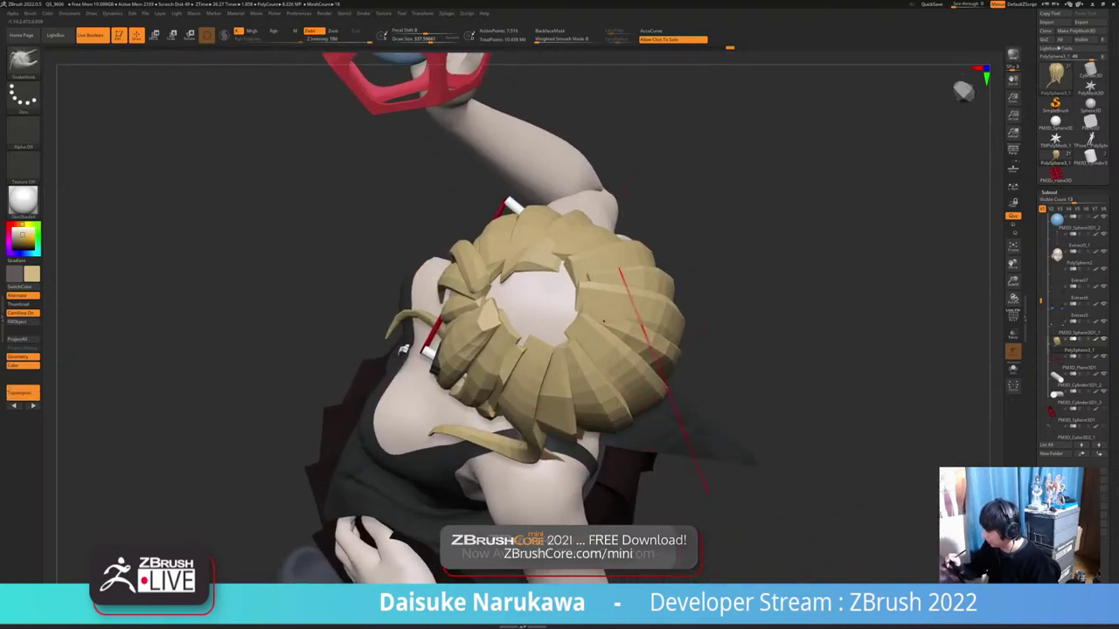
Even out the rounded volume of the back strands below the open crown, checking it from the side and above
right_click_drag(664, 380, 660, 271)
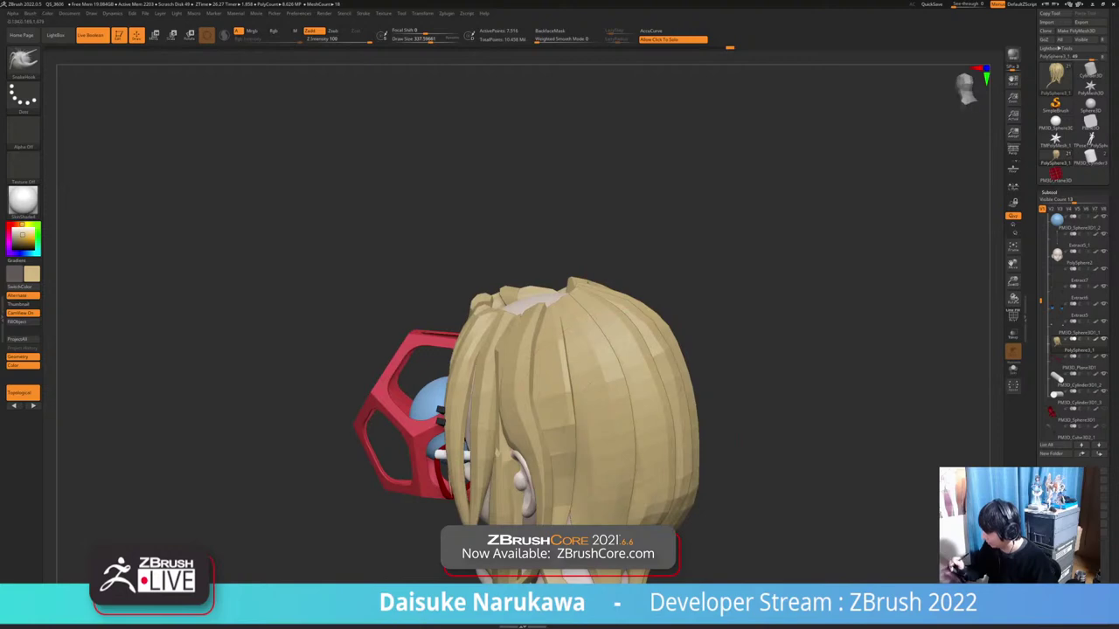
right_click_drag(735, 437, 559, 464)
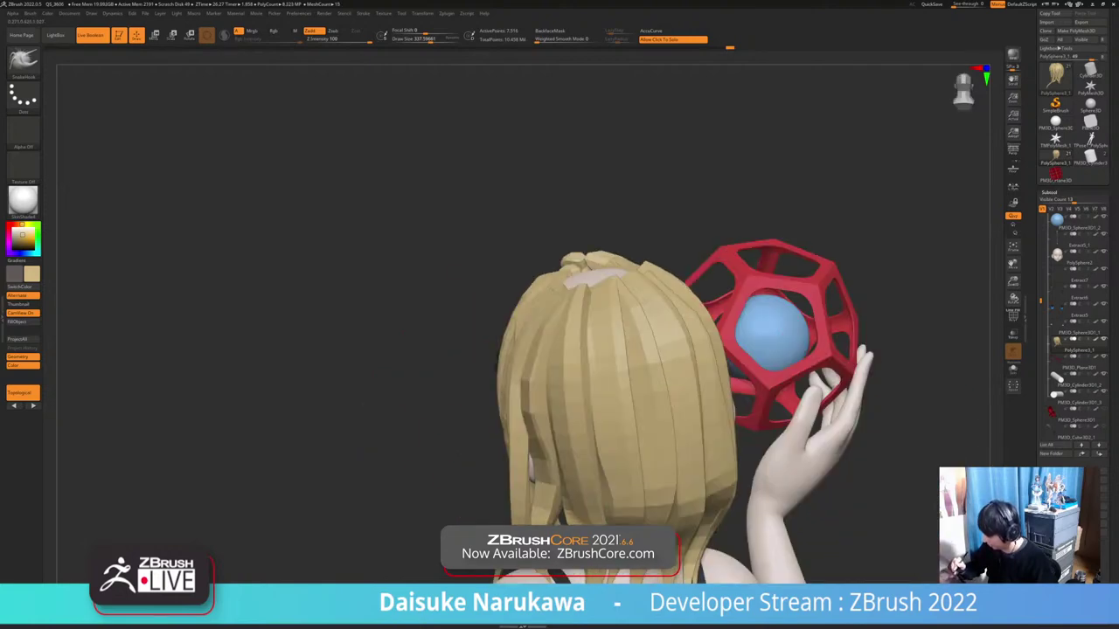
right_click_drag(500, 350, 522, 386)
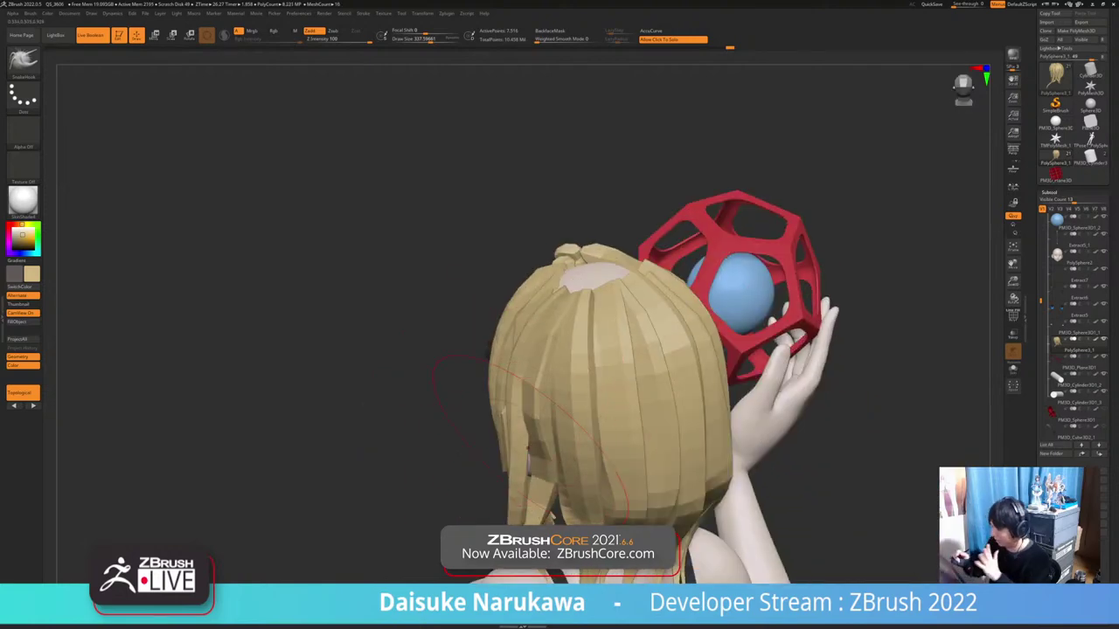
right_click_drag(527, 437, 716, 433)
mouse_move(554, 394)
right_mouse_down()
mouse_move(587, 395)
mouse_move(579, 427)
mouse_move(589, 376)
mouse_move(572, 406)
right_mouse_up()
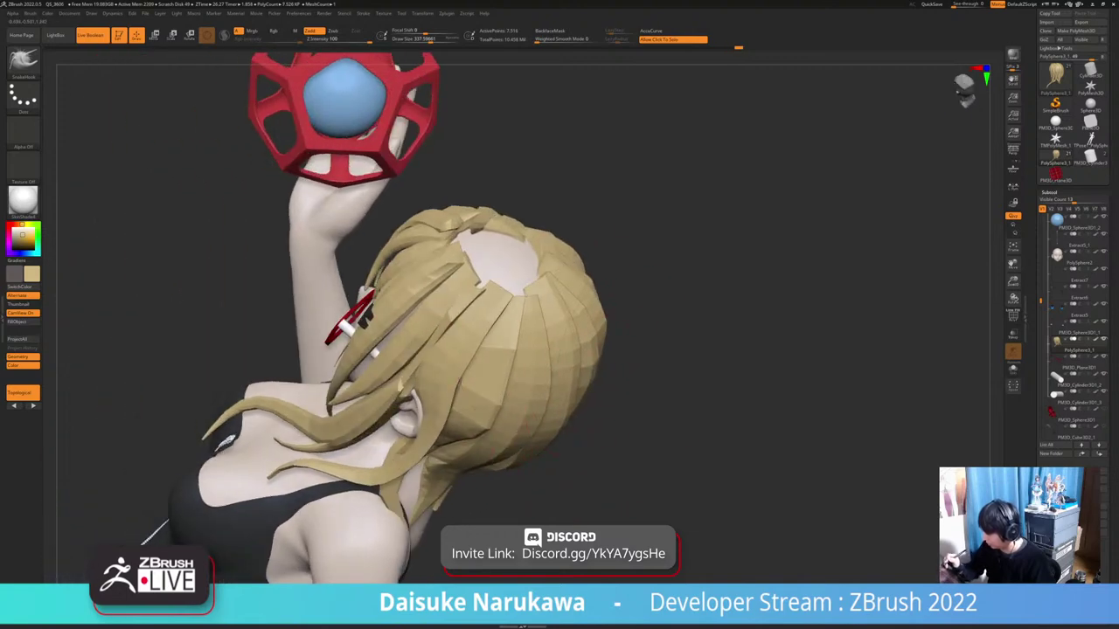
right_click_drag(578, 444, 555, 451)
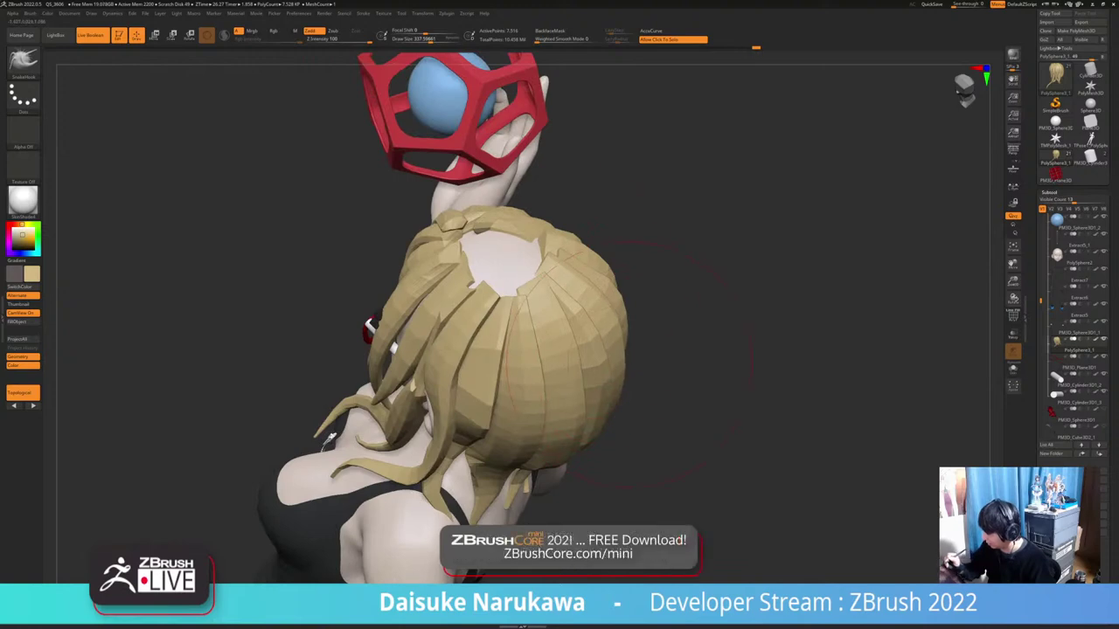
Adjust the strand roots around the open crown from directly above the head
right_click_drag(618, 398, 675, 444)
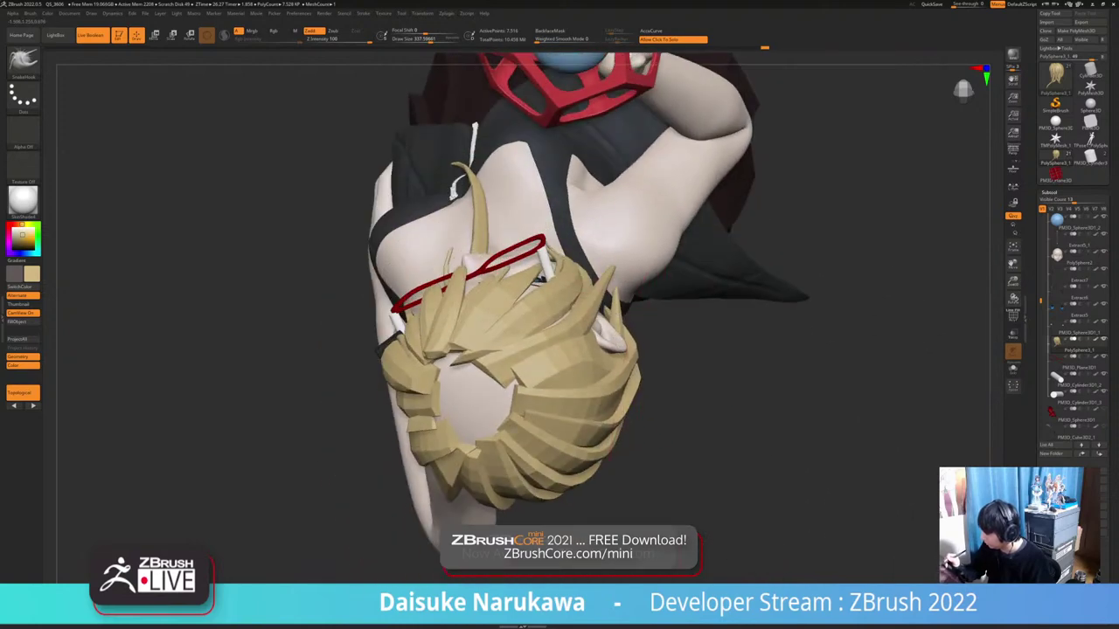
mouse_move(609, 455)
right_mouse_down()
mouse_move(619, 368)
mouse_move(634, 384)
right_mouse_up()
right_click_drag(651, 477, 675, 376, "ctrl")
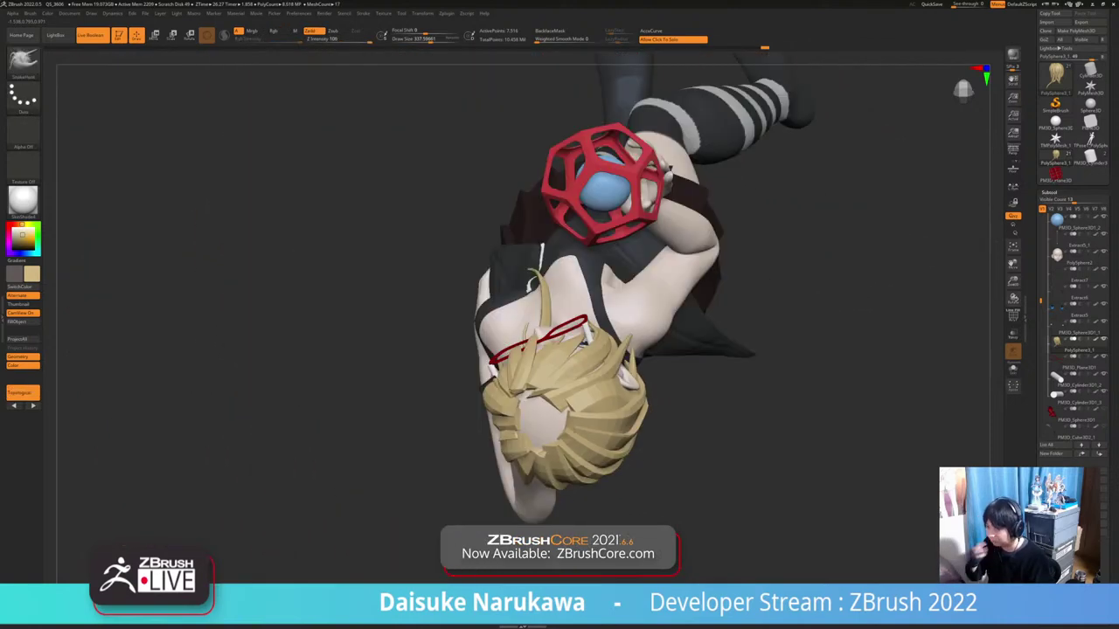
mouse_move(670, 167)
right_mouse_down()
mouse_move(651, 280)
mouse_move(622, 308)
mouse_move(603, 397)
mouse_move(605, 375)
mouse_move(500, 381)
mouse_move(495, 349)
mouse_move(540, 349)
mouse_move(507, 360)
mouse_move(514, 374)
mouse_move(505, 327)
mouse_move(468, 398)
mouse_move(489, 385)
mouse_move(411, 375)
mouse_move(468, 336)
mouse_move(476, 381)
mouse_move(515, 376)
right_mouse_up()
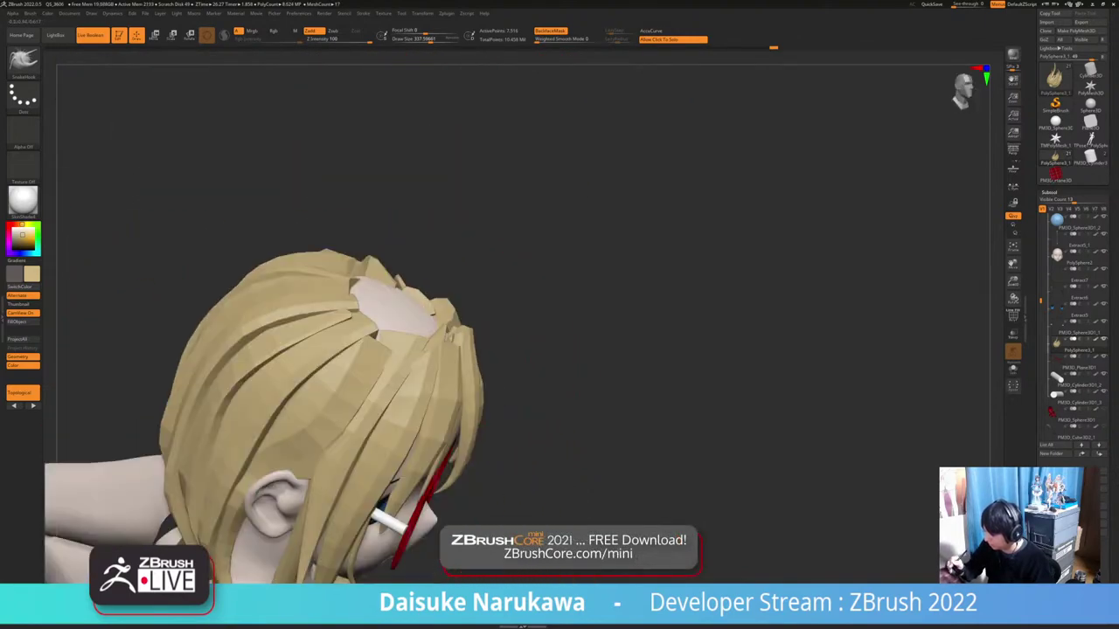
Reshape the side and fringe strand roots around the crown opening with backface masking on
mouse_move(573, 57)
right_mouse_down("ctrl")
mouse_move(568, 136)
mouse_move(566, 79)
right_mouse_up("ctrl")
right_click_drag(566, 79, 433, 241)
right_click_drag(577, 88, 498, 109)
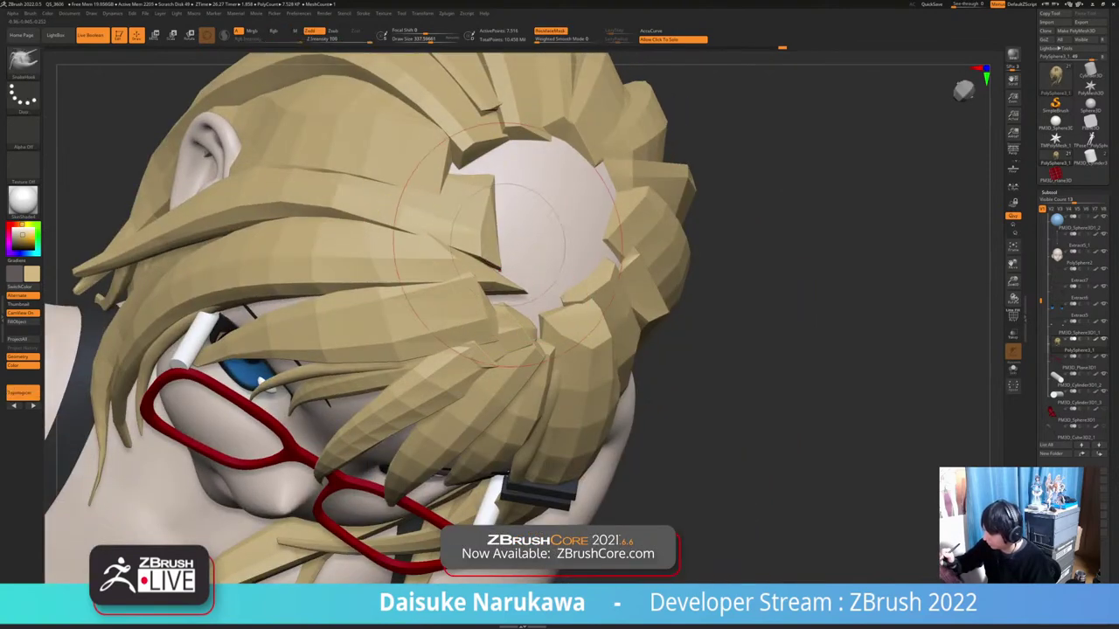
right_click_drag(508, 245, 457, 229)
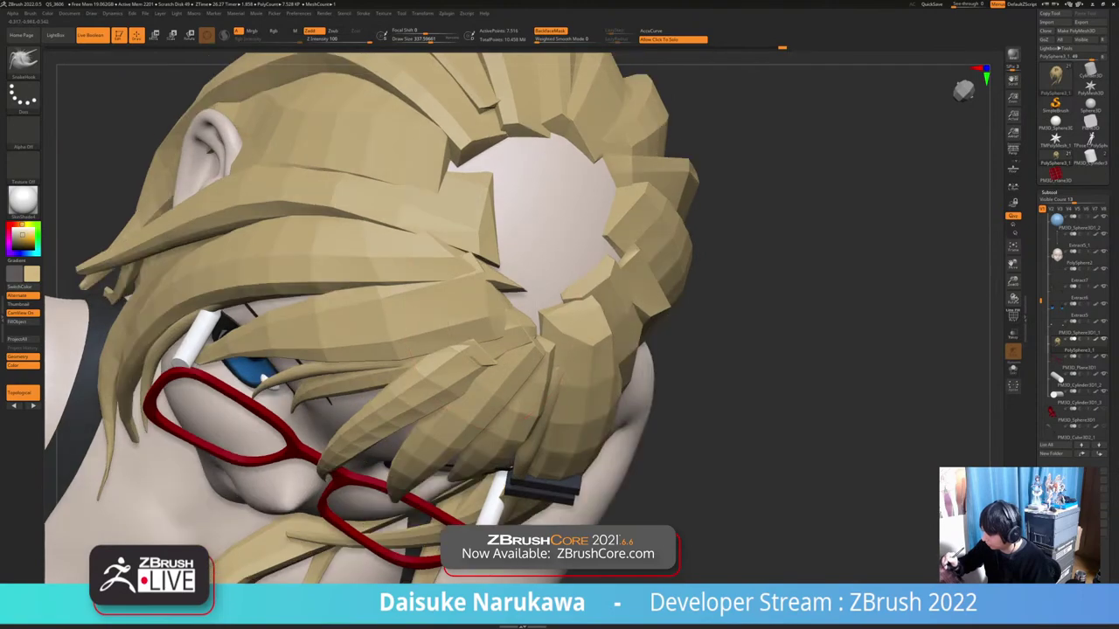
right_click_drag(541, 291, 575, 376)
mouse_move(420, 279)
right_mouse_down()
mouse_move(451, 346)
mouse_move(530, 344)
mouse_move(446, 315)
right_mouse_up()
right_click_drag(446, 314, 435, 301, "ctrl")
left_click_drag(595, 332, 610, 312)
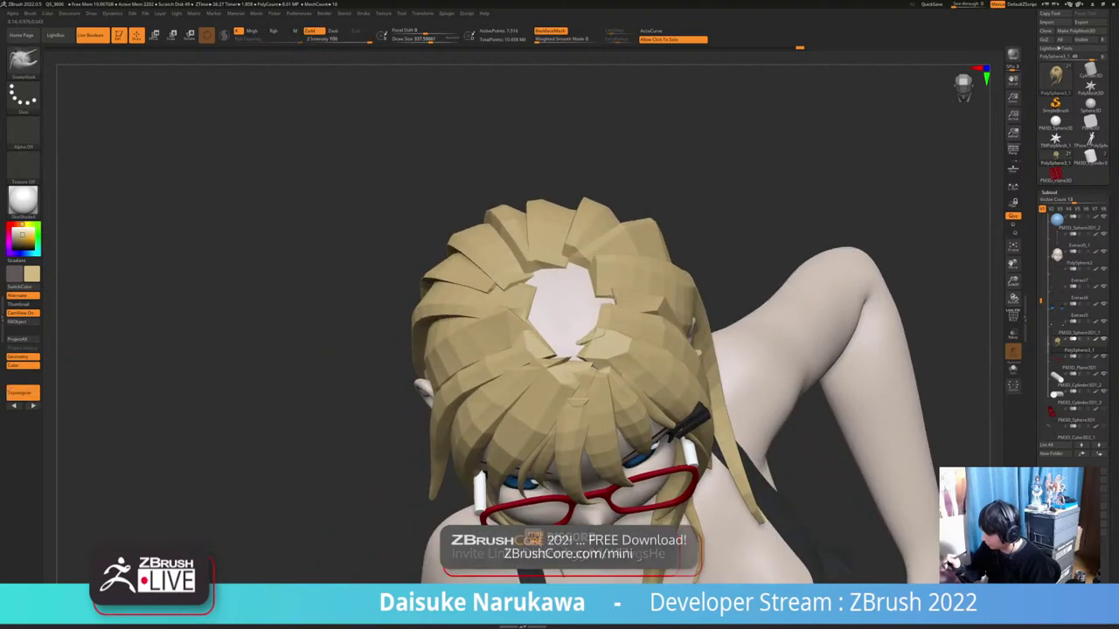
Turn off backface masking and pull the side strand roots toward the crown opening
mouse_move(610, 313)
right_mouse_down()
mouse_move(566, 313)
mouse_move(657, 305)
mouse_move(554, 339)
mouse_move(541, 308)
mouse_move(489, 284)
mouse_move(534, 244)
mouse_move(507, 341)
right_mouse_up()
mouse_move(350, 236)
right_mouse_down()
mouse_move(398, 306)
mouse_move(393, 262)
mouse_move(424, 284)
mouse_move(424, 354)
mouse_move(396, 307)
right_mouse_up()
left_click(551, 31)
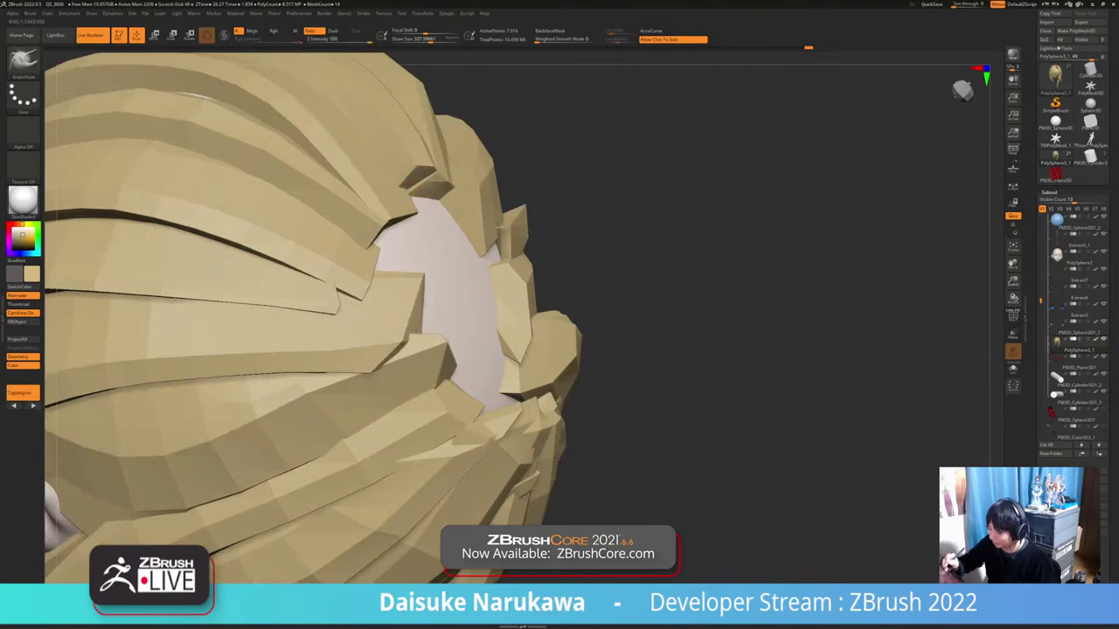
right_click_drag(381, 405, 366, 362)
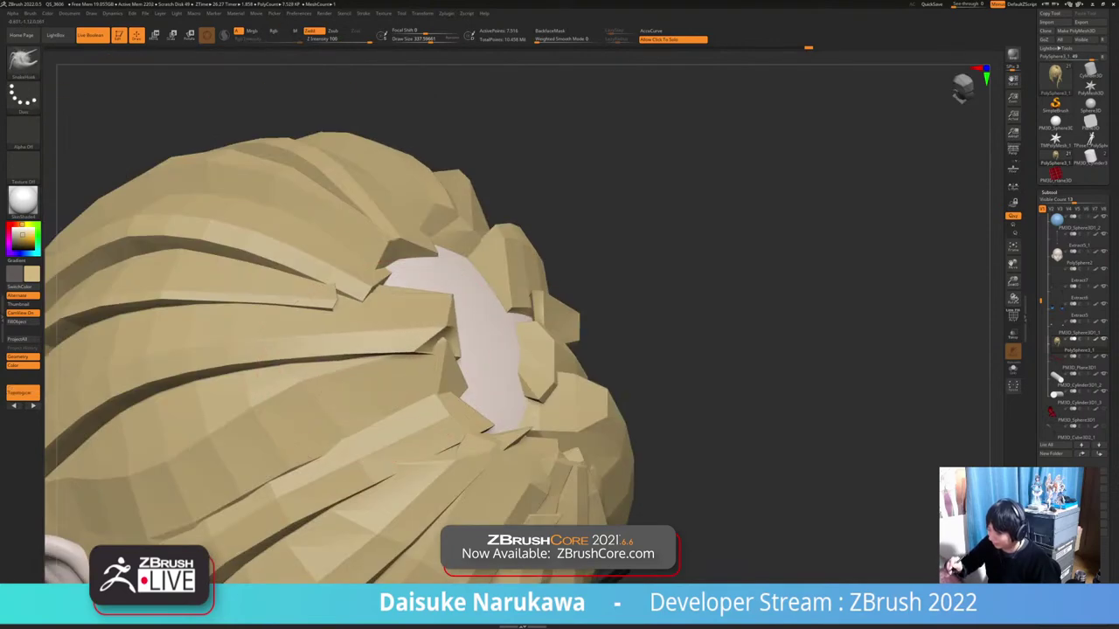
right_click_drag(437, 350, 406, 278, "ctrl")
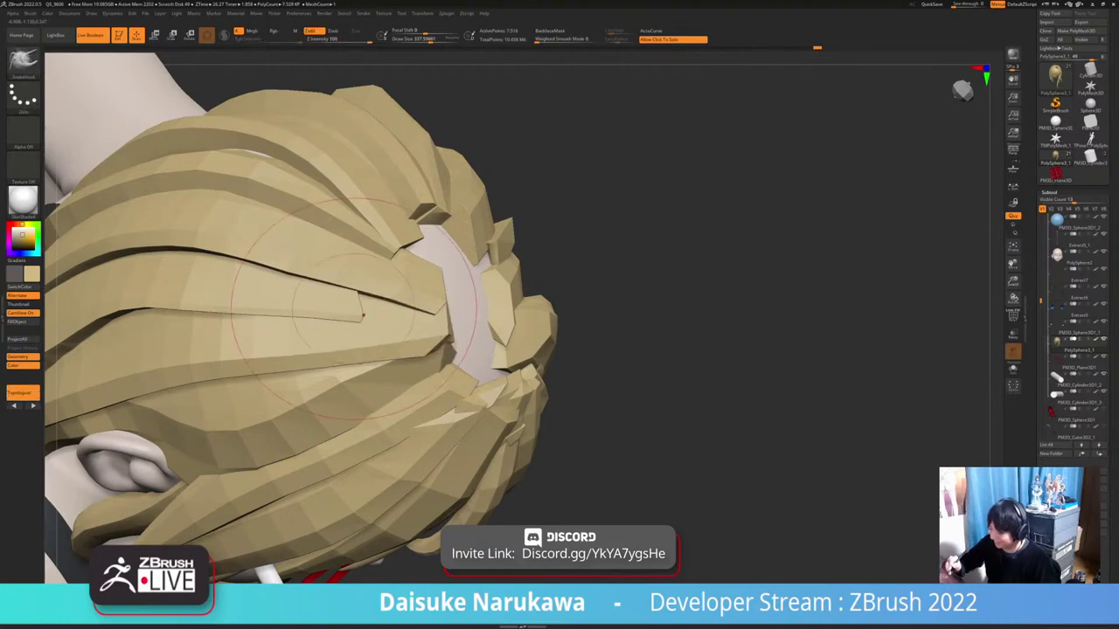
Stretch the short strand above the ear up to the crown so it covers part of the bare scalp
right_click_drag(362, 315, 392, 323)
right_click_drag(284, 316, 323, 249)
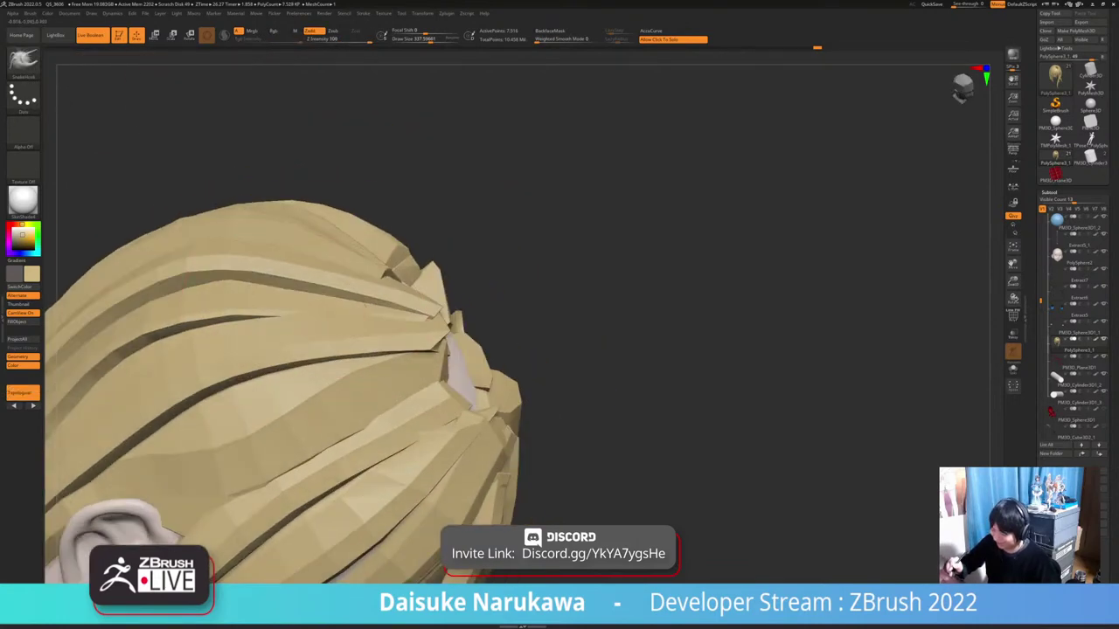
right_click_drag(284, 296, 228, 331)
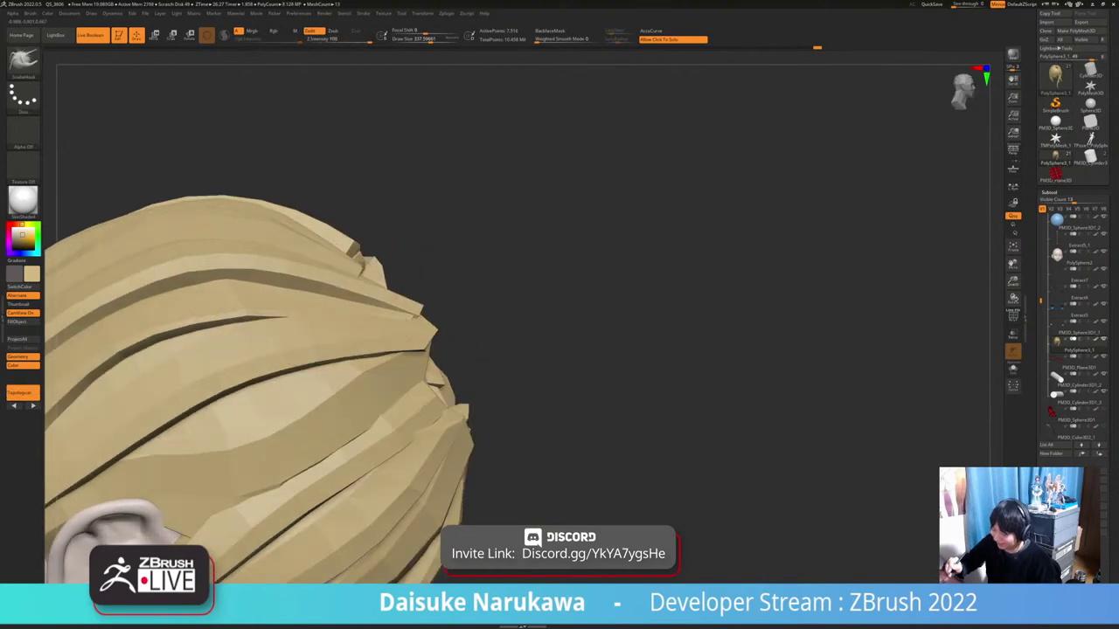
right_click_drag(285, 289, 283, 236, "ctrl")
mouse_move(283, 236)
right_mouse_down()
mouse_move(250, 262)
mouse_move(223, 263)
mouse_move(289, 302)
mouse_move(301, 359)
right_mouse_up()
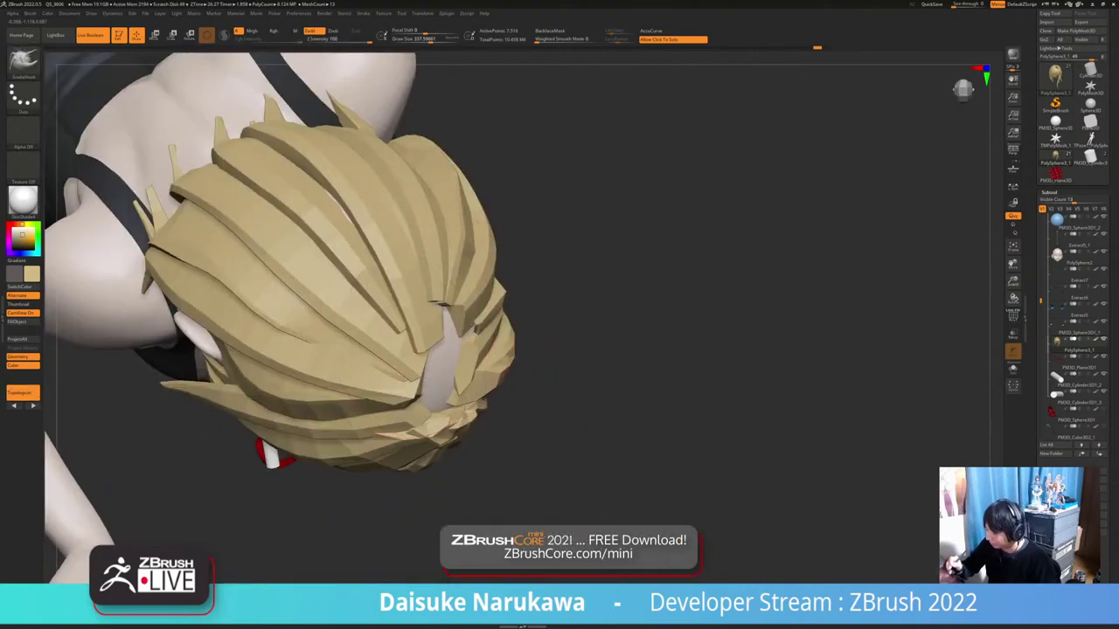
Extend the upper ends of the back strands over the crown, working round to the hairpin side
right_click_drag(411, 393, 489, 384)
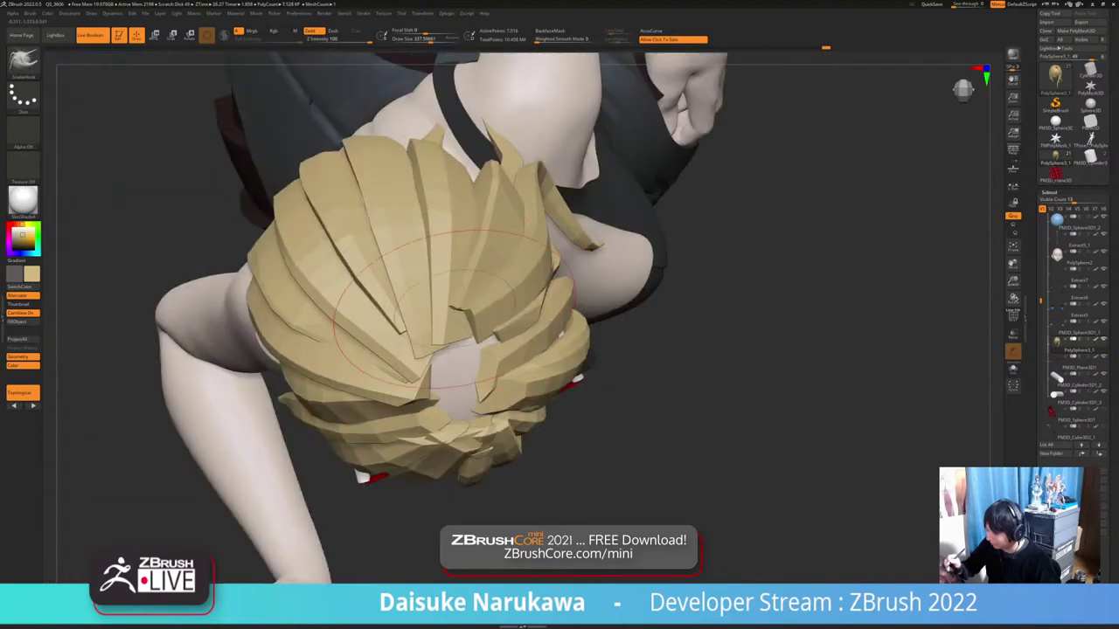
mouse_move(454, 308)
right_mouse_down()
mouse_move(449, 358)
mouse_move(494, 284)
mouse_move(476, 316)
mouse_move(524, 346)
mouse_move(503, 343)
mouse_move(489, 306)
right_mouse_up()
mouse_move(489, 306)
right_mouse_down("ctrl")
mouse_move(459, 328)
mouse_move(509, 306)
mouse_move(476, 305)
mouse_move(500, 292)
mouse_move(529, 293)
mouse_move(552, 351)
mouse_move(524, 315)
mouse_move(483, 336)
mouse_move(547, 284)
mouse_move(507, 258)
mouse_move(515, 238)
mouse_move(511, 271)
mouse_move(547, 259)
mouse_move(544, 299)
right_mouse_up("ctrl")
right_click_drag(543, 299, 525, 297)
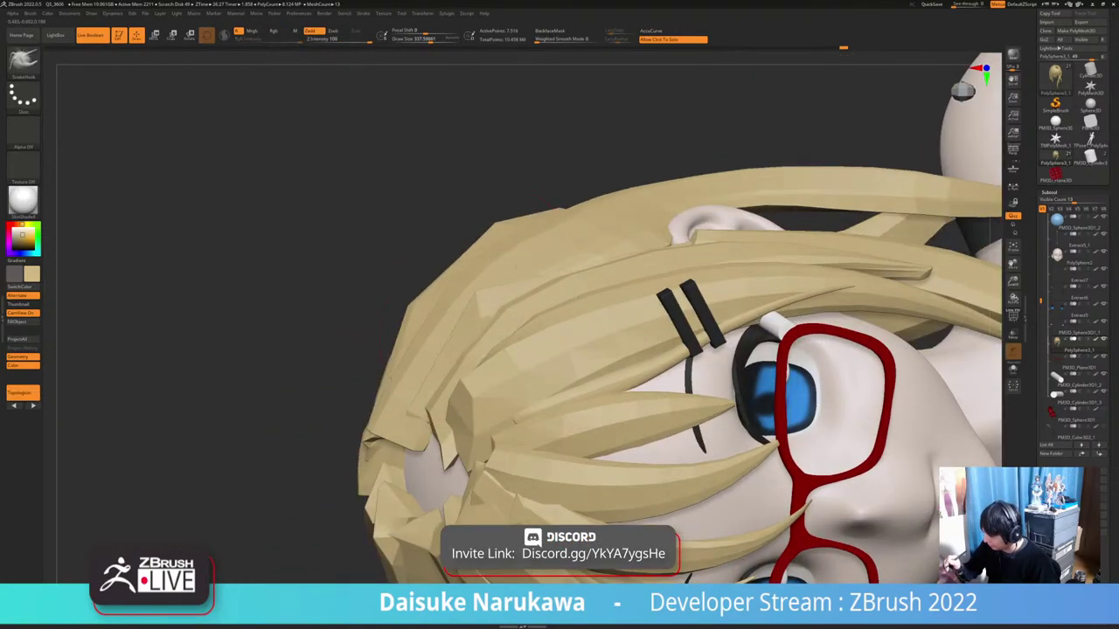
right_click_drag(473, 324, 362, 317, "ctrl")
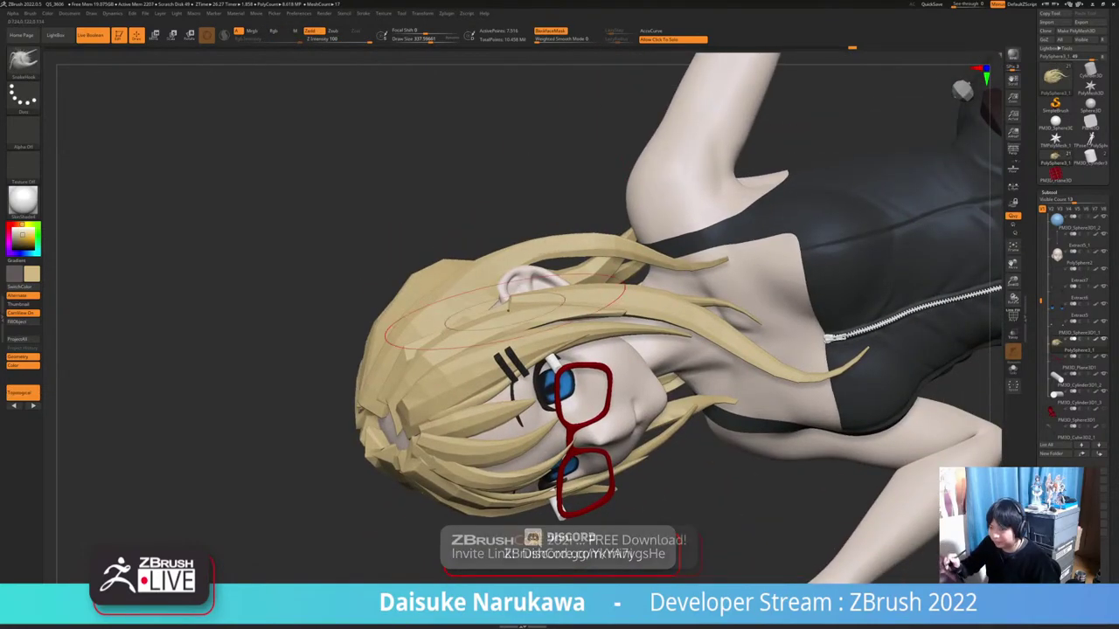
Smooth the strands above the ear on the hairpin side and draw their roots toward the crown
right_click_drag(507, 308, 491, 319)
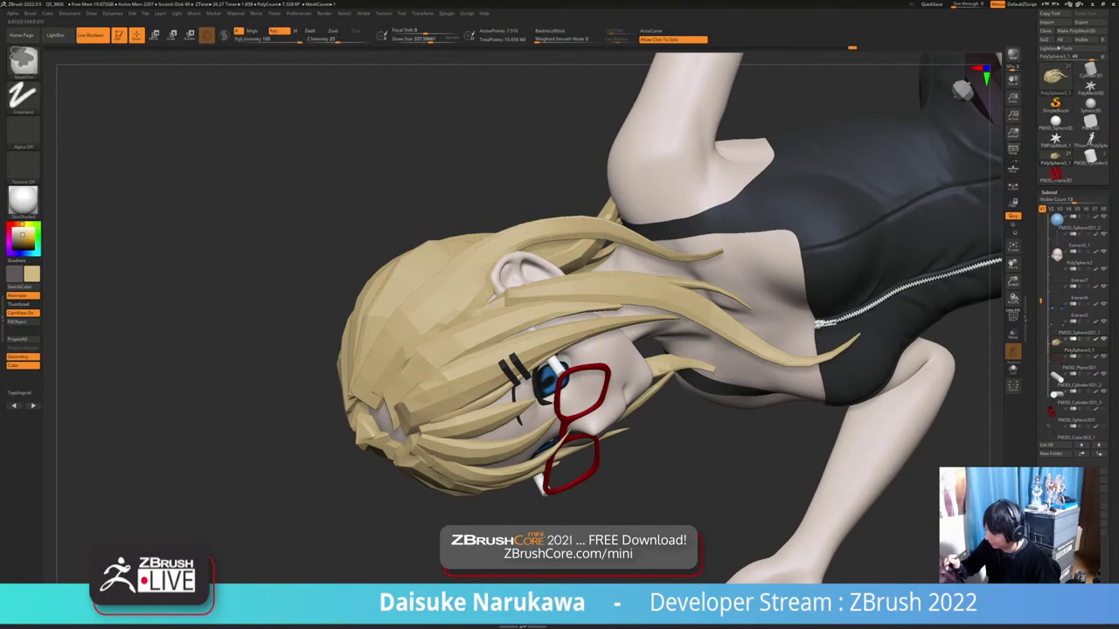
right_click_drag(477, 197, 476, 236, "ctrl")
right_click_drag(476, 236, 465, 264)
right_click_drag(487, 304, 507, 346)
right_click_drag(587, 262, 580, 353)
right_click_drag(519, 304, 528, 302)
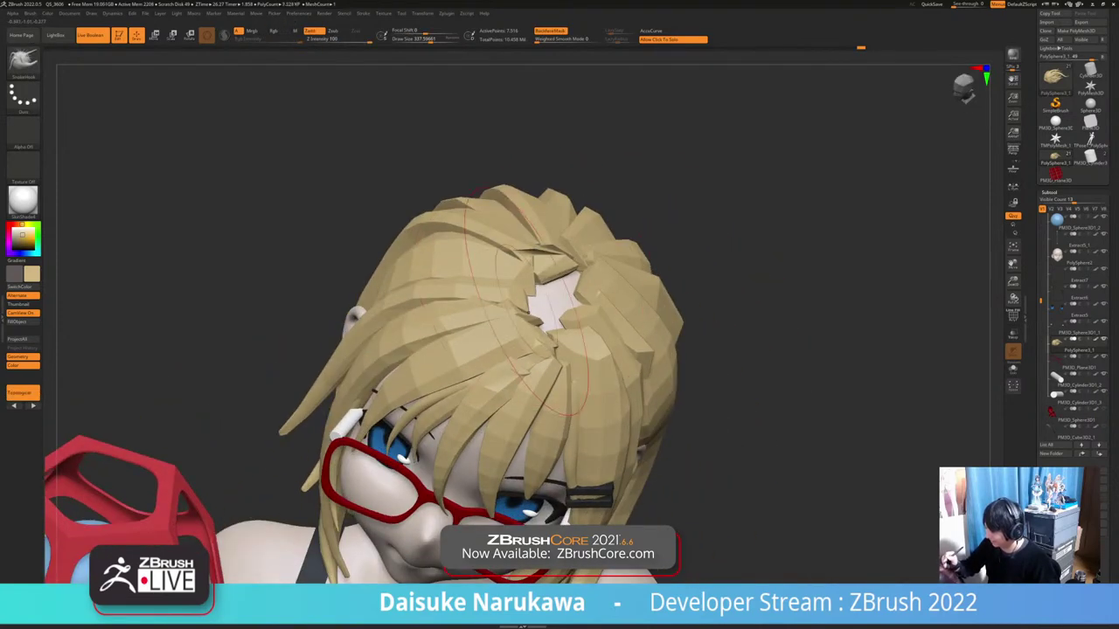
Pull the strand roots around the crown inward with backface masking on to narrow the bare gap
mouse_move(510, 351)
right_mouse_down()
mouse_move(513, 341)
mouse_move(583, 353)
right_mouse_up()
right_click_drag(603, 301, 601, 229, "ctrl")
right_click_drag(647, 332, 597, 367)
right_click_drag(490, 270, 474, 331)
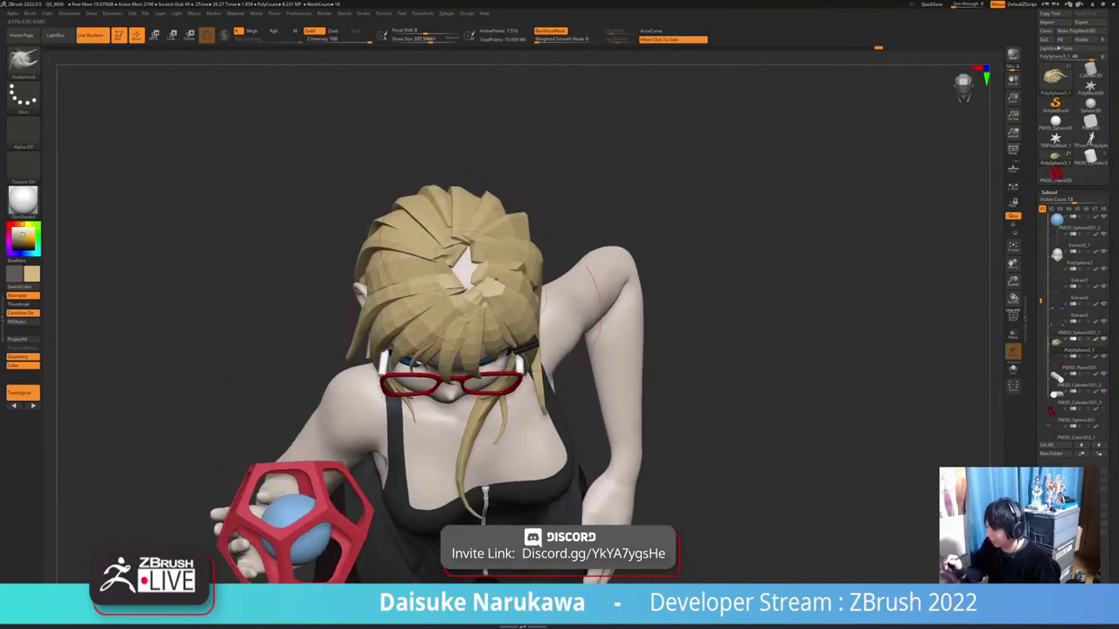
Move the side and back strand roots further over the remaining gap at the top of the head
right_click_drag(486, 252, 491, 360, "ctrl")
right_click_drag(480, 219, 428, 229)
mouse_move(473, 267)
right_mouse_down()
mouse_move(547, 259)
mouse_move(485, 255)
mouse_move(414, 292)
mouse_move(479, 290)
right_mouse_up()
right_click_drag(482, 374, 423, 309)
left_click_drag(425, 286, 444, 295)
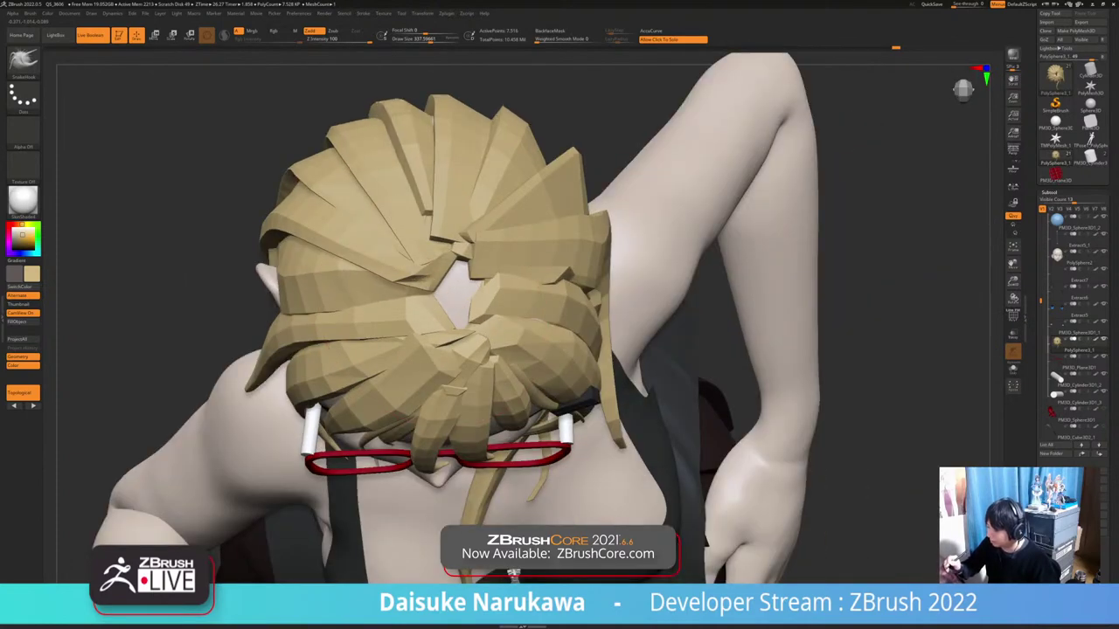
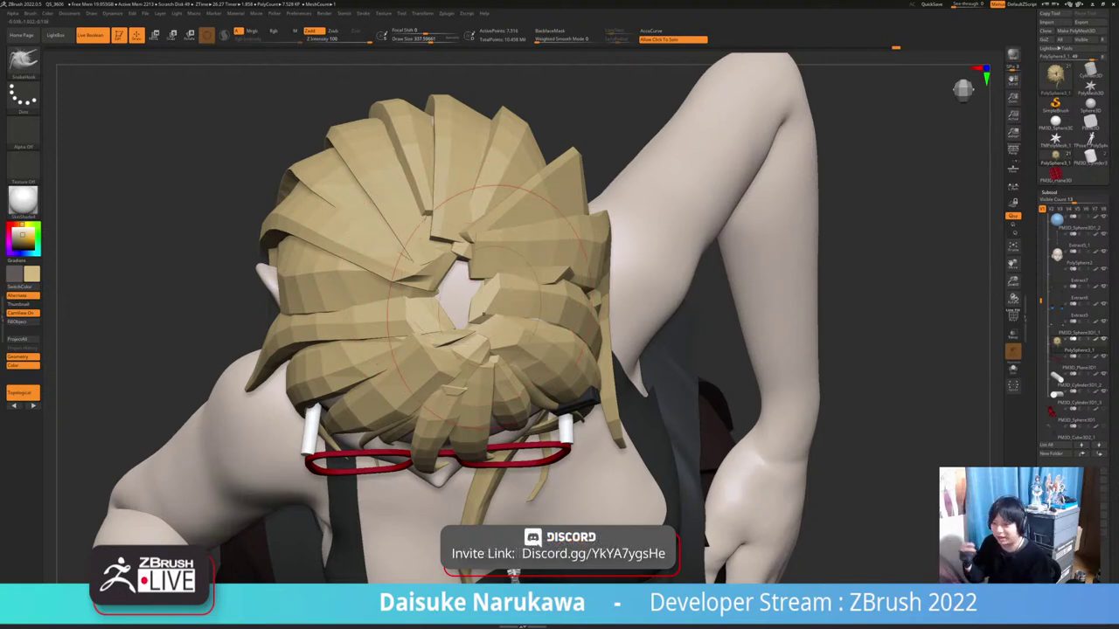
Close the last gap at the crown by overlapping the surrounding strand roots, and check the hair from the side and front
right_click_drag(499, 288, 477, 254)
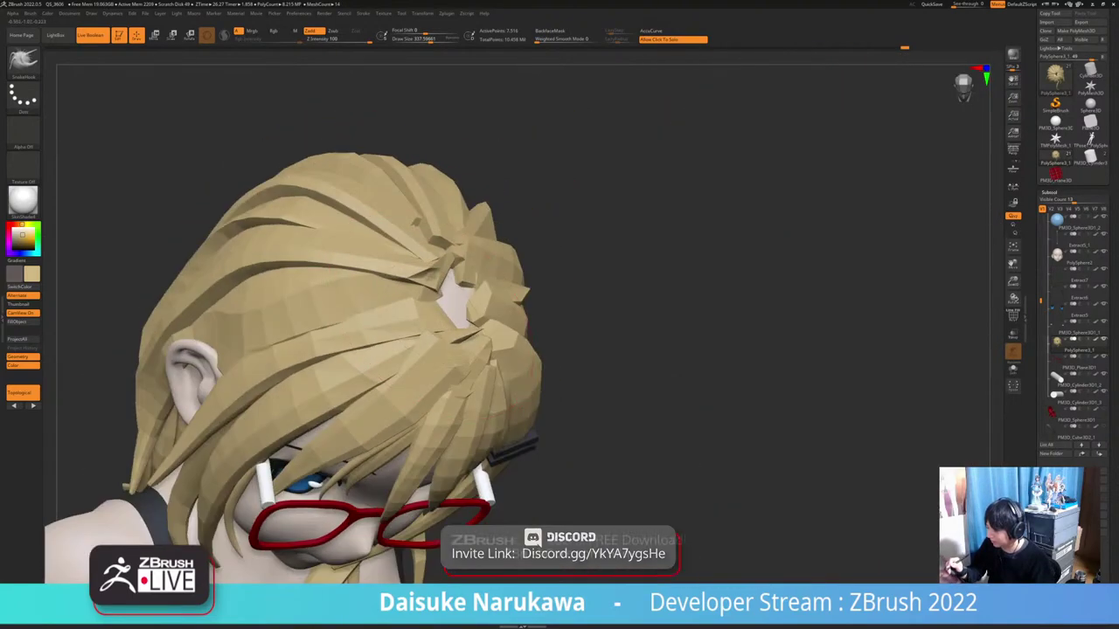
mouse_move(448, 294)
right_mouse_down()
mouse_move(463, 290)
mouse_move(426, 297)
right_mouse_up()
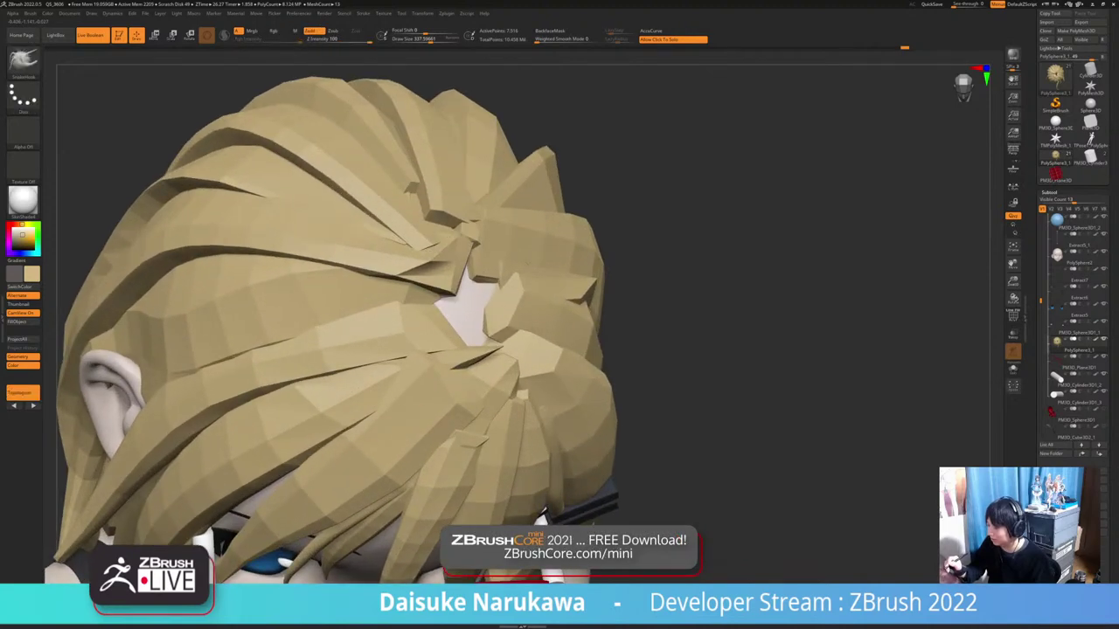
mouse_move(501, 269)
right_mouse_down()
mouse_move(442, 273)
mouse_move(489, 251)
mouse_move(482, 267)
mouse_move(417, 268)
mouse_move(410, 291)
mouse_move(423, 298)
mouse_move(408, 302)
mouse_move(420, 307)
mouse_move(391, 307)
mouse_move(531, 302)
mouse_move(437, 303)
right_mouse_up()
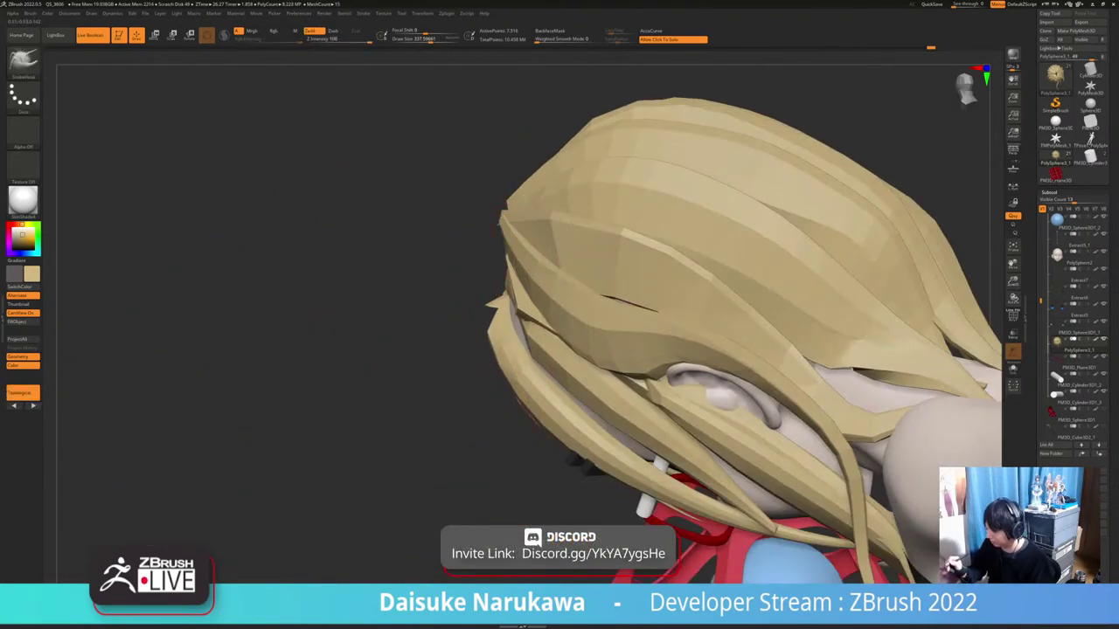
mouse_move(519, 326)
right_mouse_down("ctrl")
mouse_move(514, 345)
mouse_move(524, 325)
mouse_move(596, 346)
mouse_move(538, 344)
right_mouse_up("ctrl")
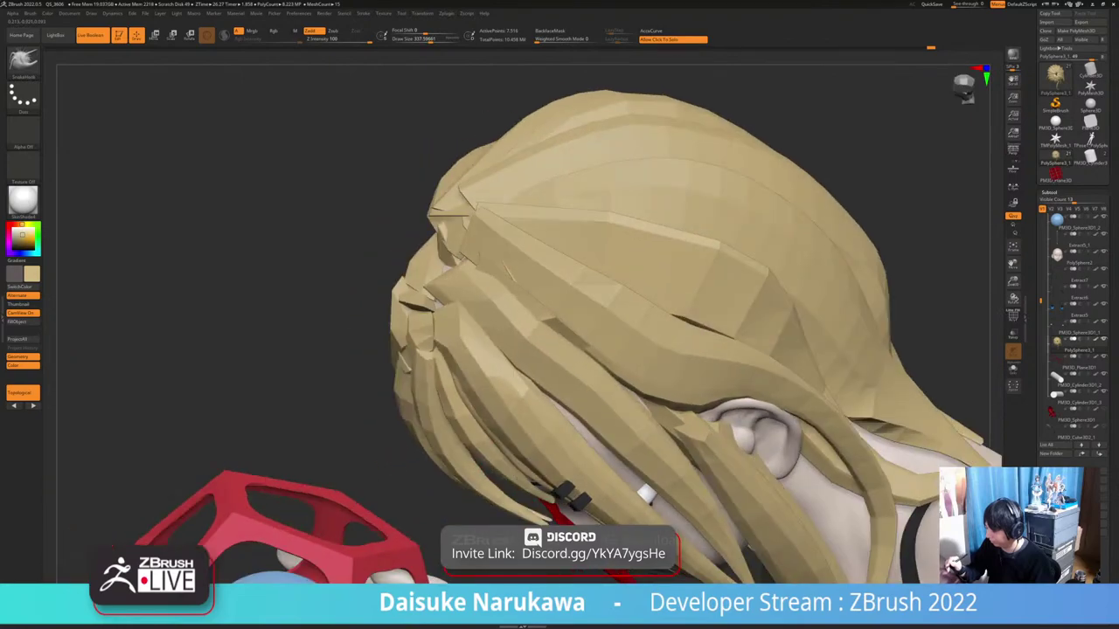
right_click_drag(538, 384, 538, 360, "ctrl")
right_click_drag(539, 360, 607, 382)
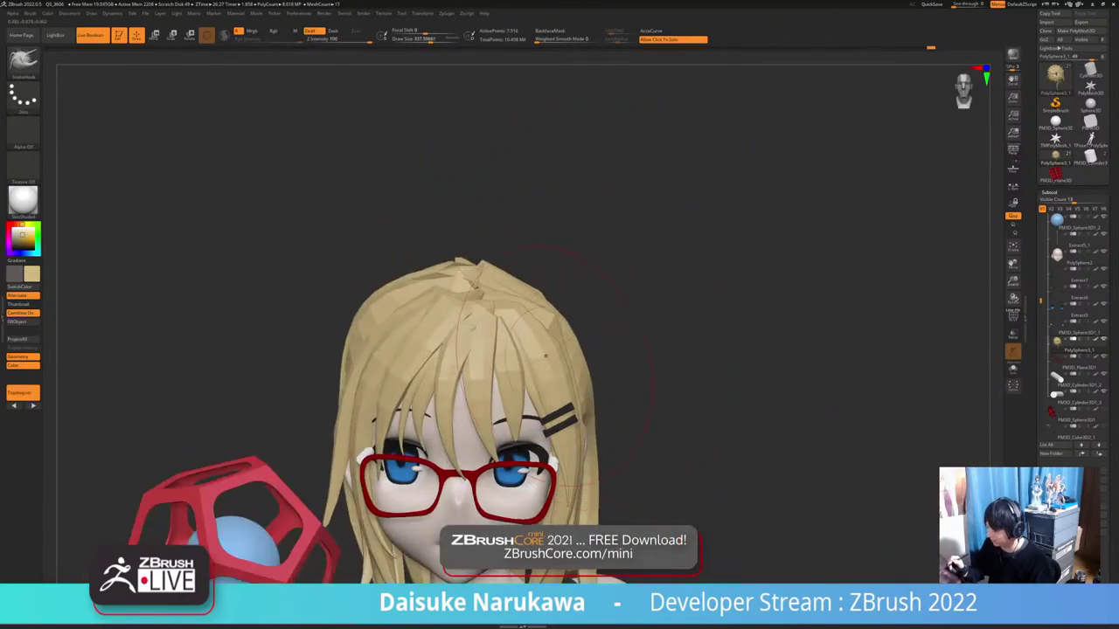
Examine the full hairstyle from the front, side and above, looking at how the strands meet at the crown
mouse_move(546, 355)
right_mouse_down("ctrl")
mouse_move(542, 381)
mouse_move(494, 284)
right_mouse_up("ctrl")
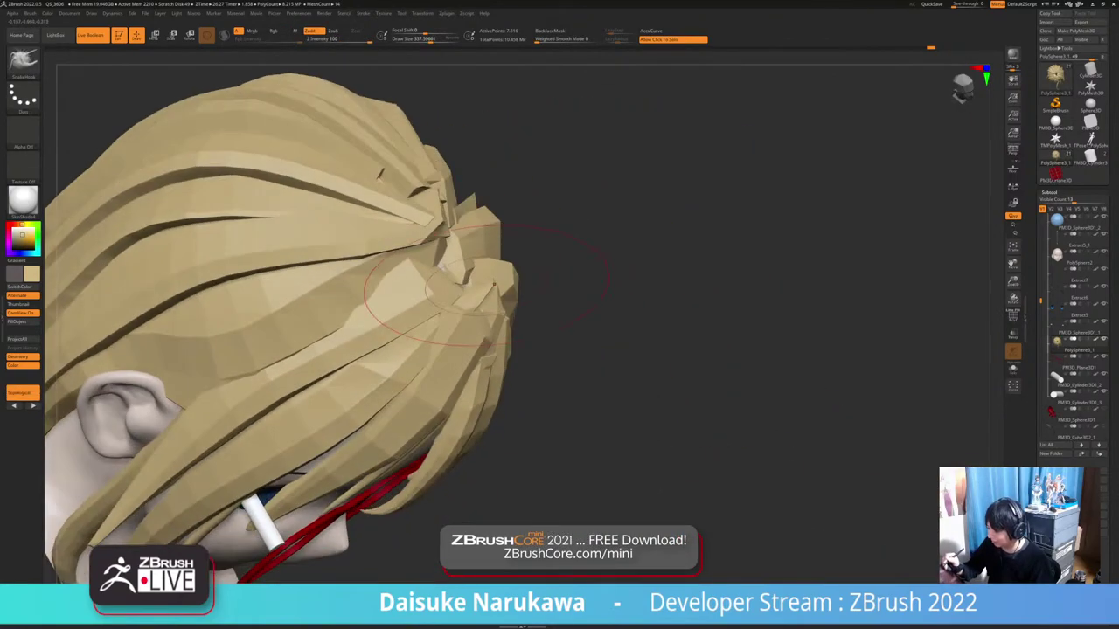
right_click_drag(516, 324, 444, 218, "ctrl")
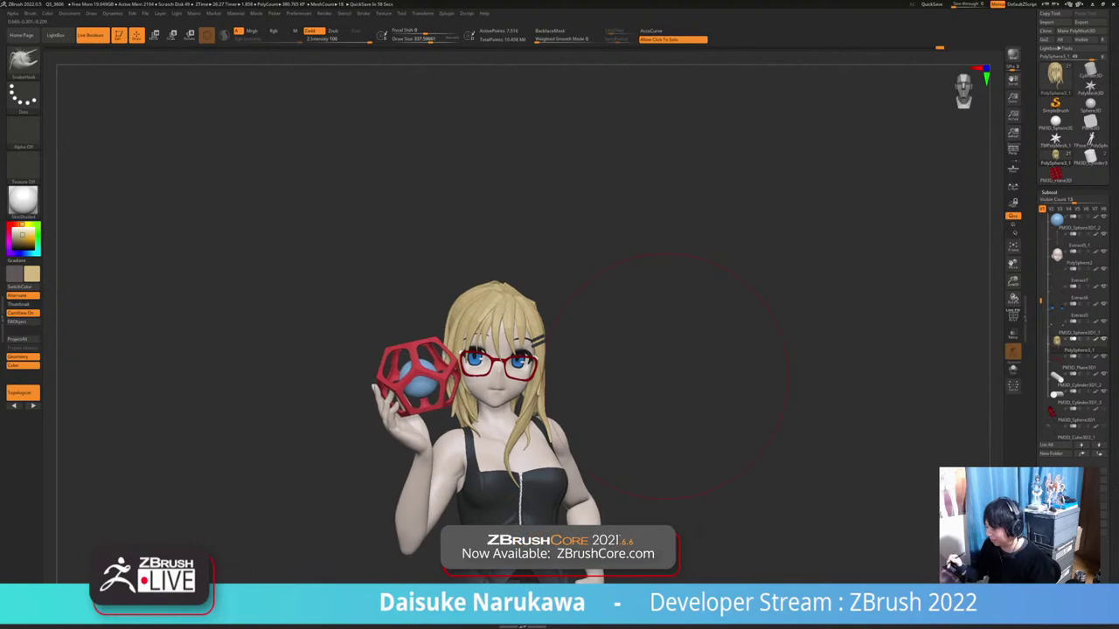
mouse_move(501, 271)
right_mouse_down("ctrl")
mouse_move(424, 198)
mouse_move(427, 226)
mouse_move(428, 216)
mouse_move(480, 234)
right_mouse_up("ctrl")
mouse_move(516, 229)
right_mouse_down()
mouse_move(413, 186)
mouse_move(481, 228)
mouse_move(470, 234)
mouse_move(423, 207)
right_mouse_up()
mouse_move(542, 229)
right_mouse_down()
mouse_move(449, 207)
mouse_move(467, 208)
mouse_move(461, 224)
mouse_move(446, 184)
mouse_move(428, 200)
right_mouse_up()
right_click_drag(573, 368, 516, 360)
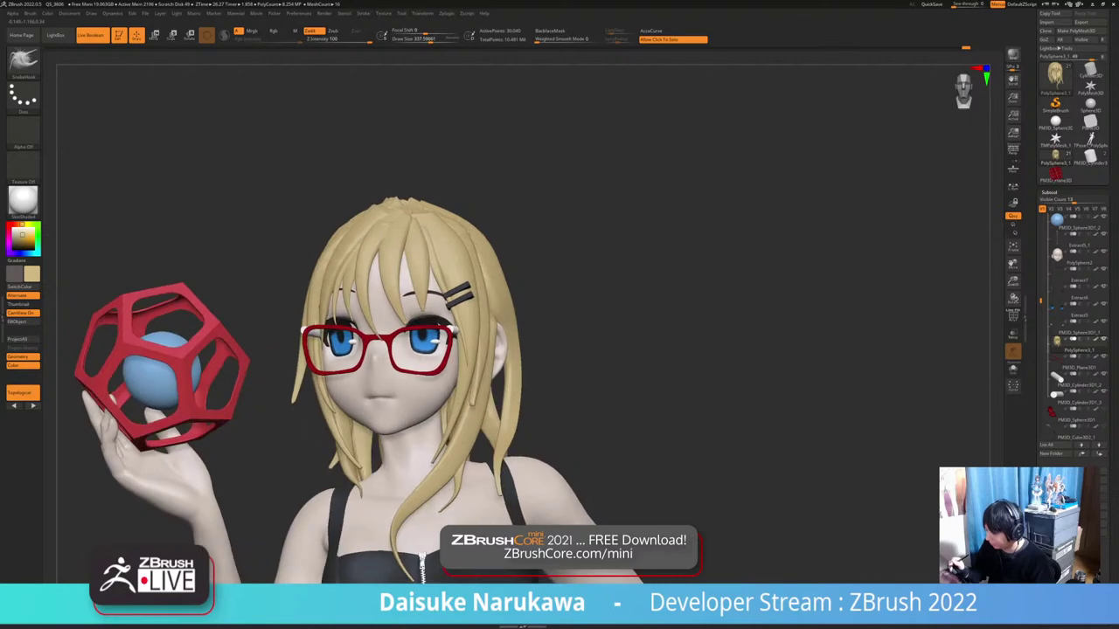
right_click_drag(391, 199, 401, 194)
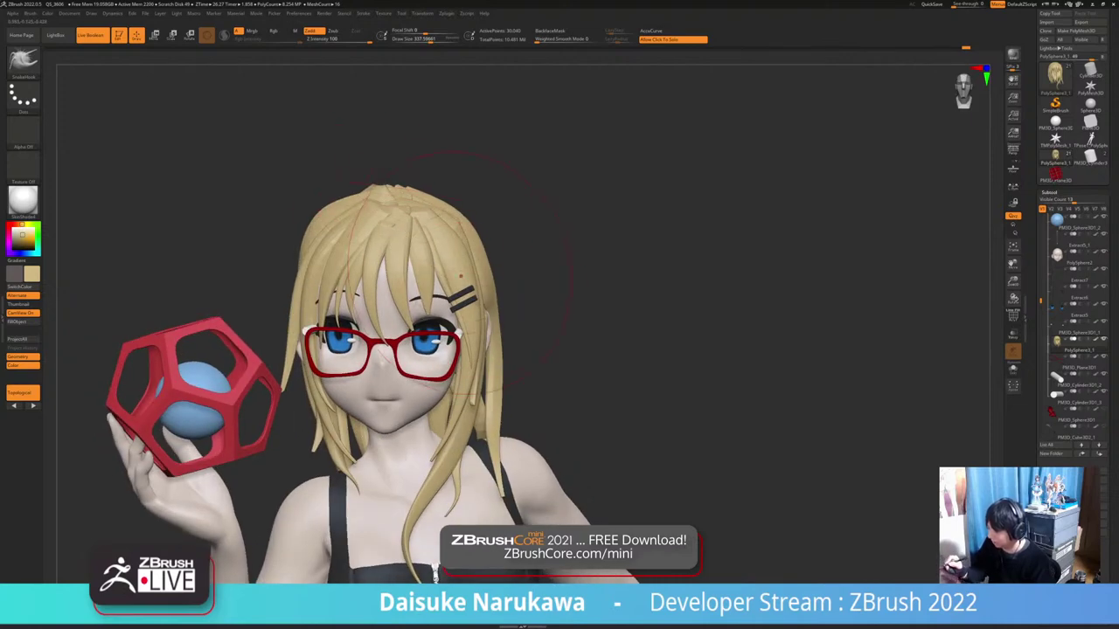
right_click_drag(460, 276, 499, 365)
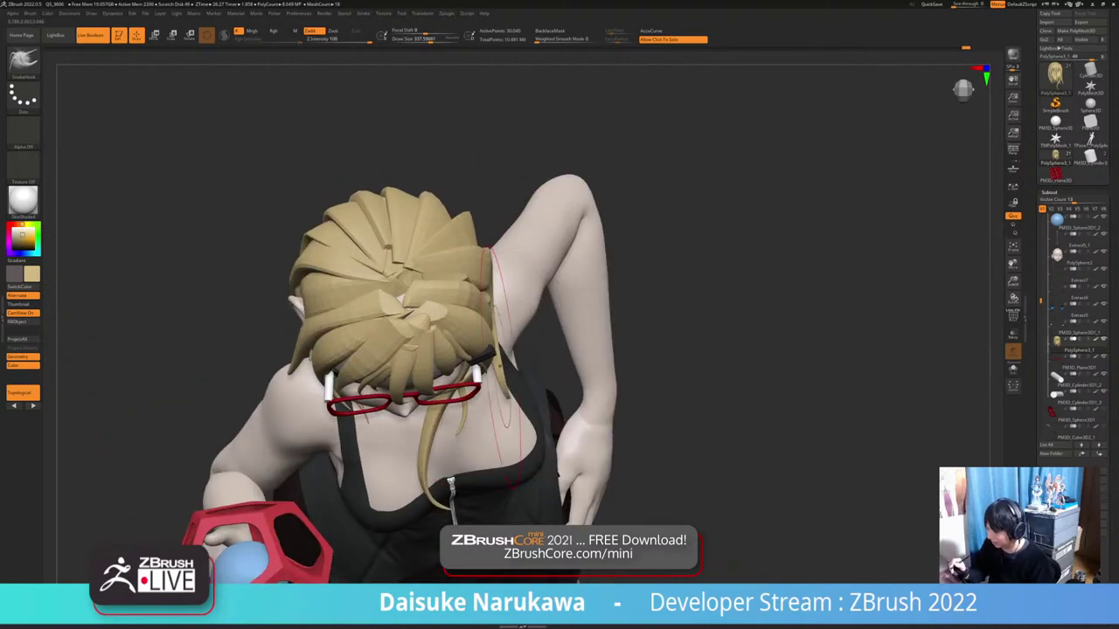
mouse_move(581, 300)
right_mouse_down("alt")
mouse_move(644, 337)
mouse_move(588, 360)
right_mouse_up("alt")
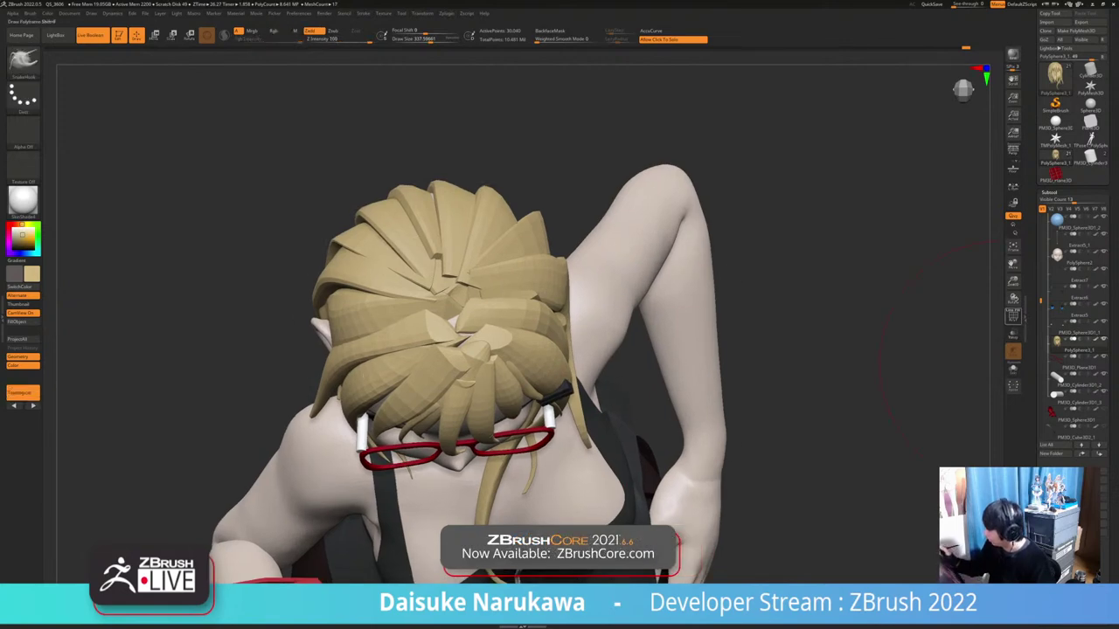
Display the hair's polyframe and assign each separate strand its own polygroup with Auto Groups
key("shift+f")
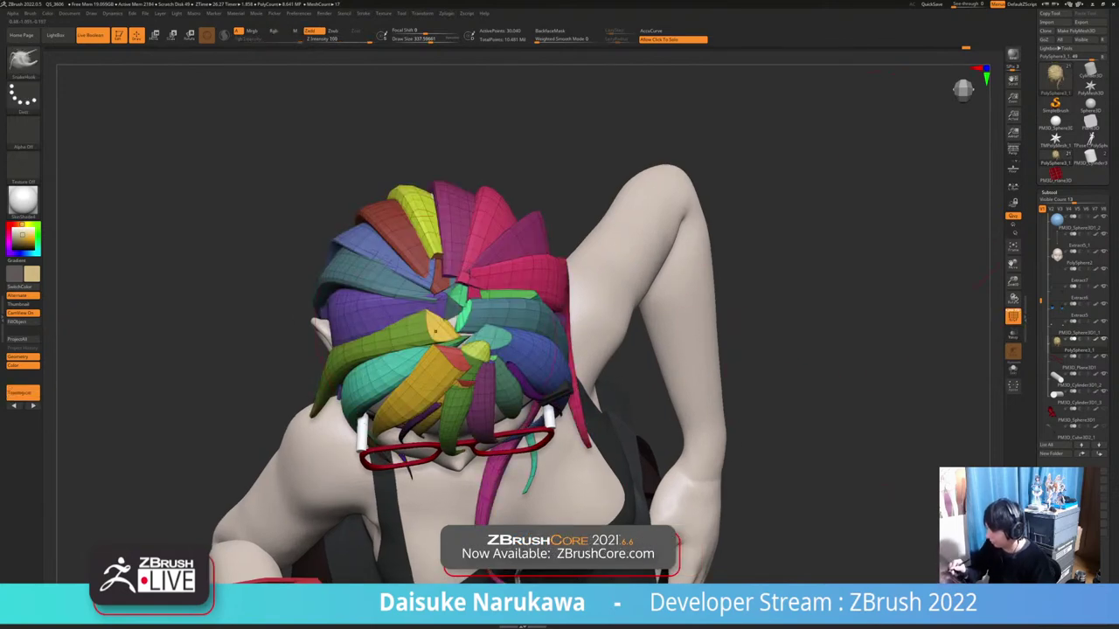
mouse_move(436, 331)
right_mouse_down()
mouse_move(572, 328)
mouse_move(328, 339)
mouse_move(384, 337)
right_mouse_up()
mouse_move(385, 337)
right_mouse_down("ctrl")
mouse_move(411, 306)
mouse_move(499, 308)
mouse_move(546, 295)
mouse_move(552, 281)
mouse_move(437, 350)
right_mouse_up("ctrl")
mouse_move(368, 385)
right_mouse_down("ctrl")
mouse_move(472, 324)
mouse_move(292, 319)
mouse_move(243, 296)
right_mouse_up("ctrl")
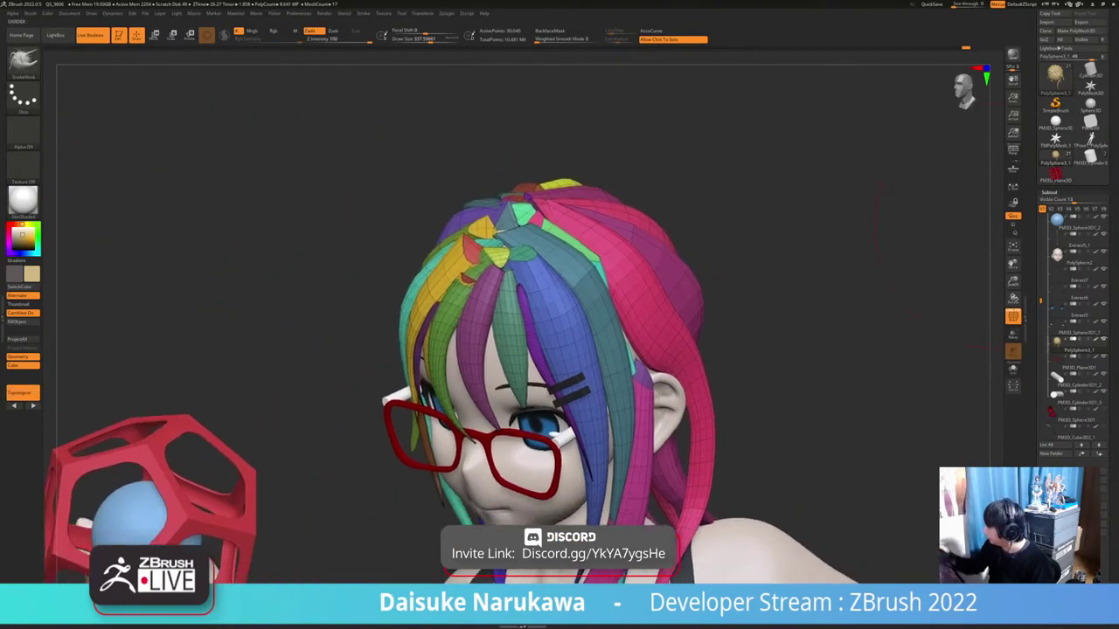
left_click(1049, 192)
right_click_drag(786, 297, 707, 207)
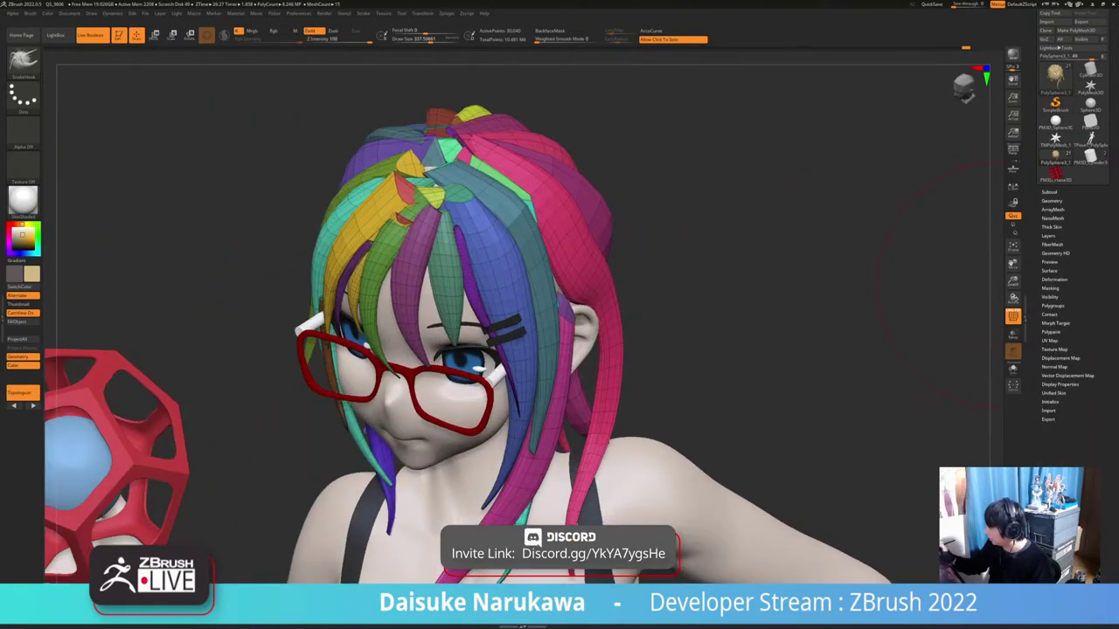
left_click(1052, 306)
left_click(1055, 313)
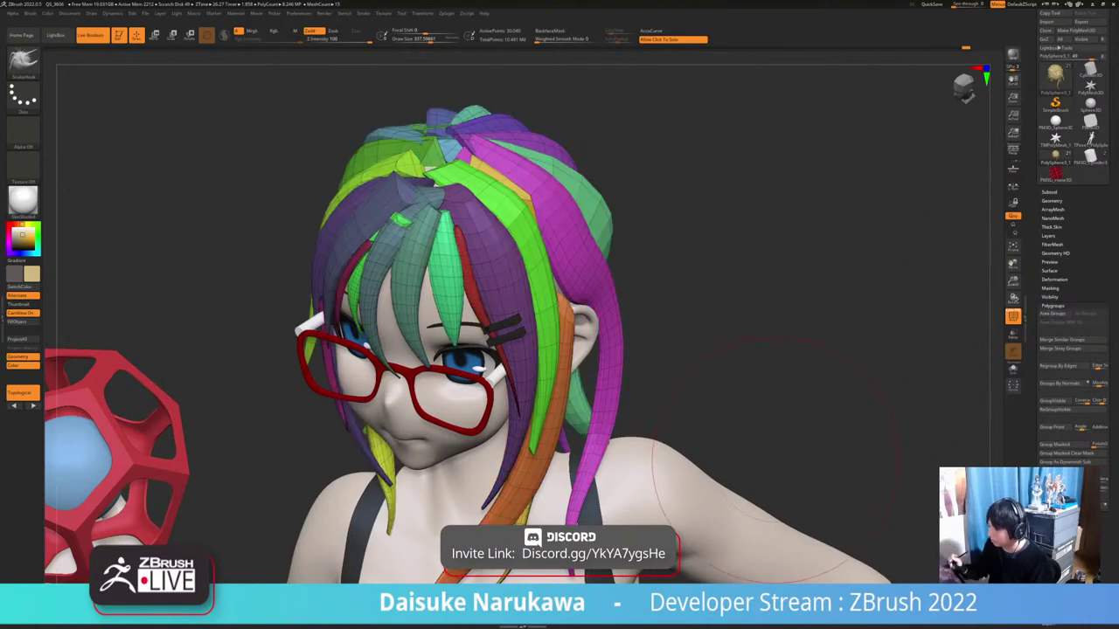
Hide the fringe and front strands one polygroup at a time to set them apart from the back hair
right_click_drag(559, 289, 546, 300, "alt")
left_click(504, 302, "ctrl+shift")
left_click(599, 297, "ctrl+shift")
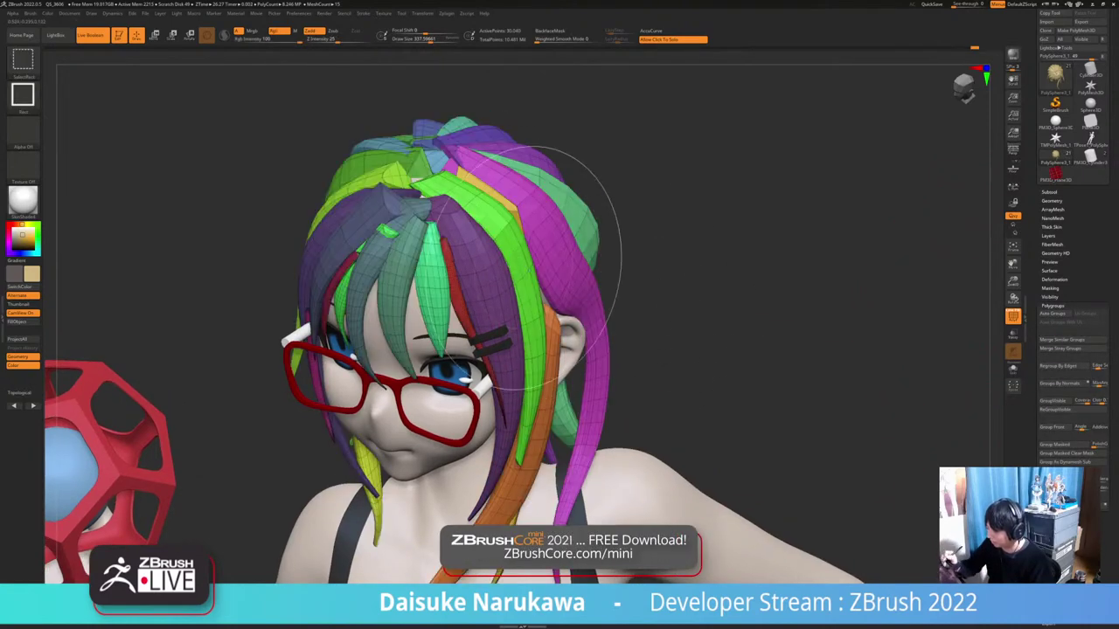
left_click(500, 268, "ctrl+shift")
left_click(657, 286, "ctrl+shift")
right_click_drag(620, 336, 603, 407, "ctrl")
left_click(523, 226, "ctrl+shift")
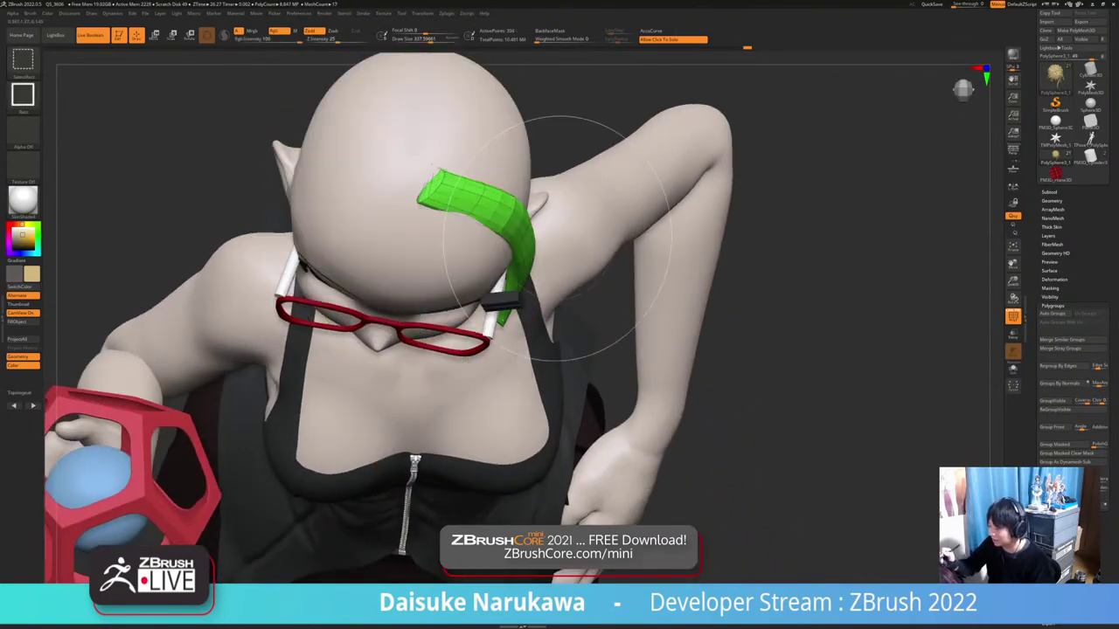
left_click(748, 261, "ctrl+shift")
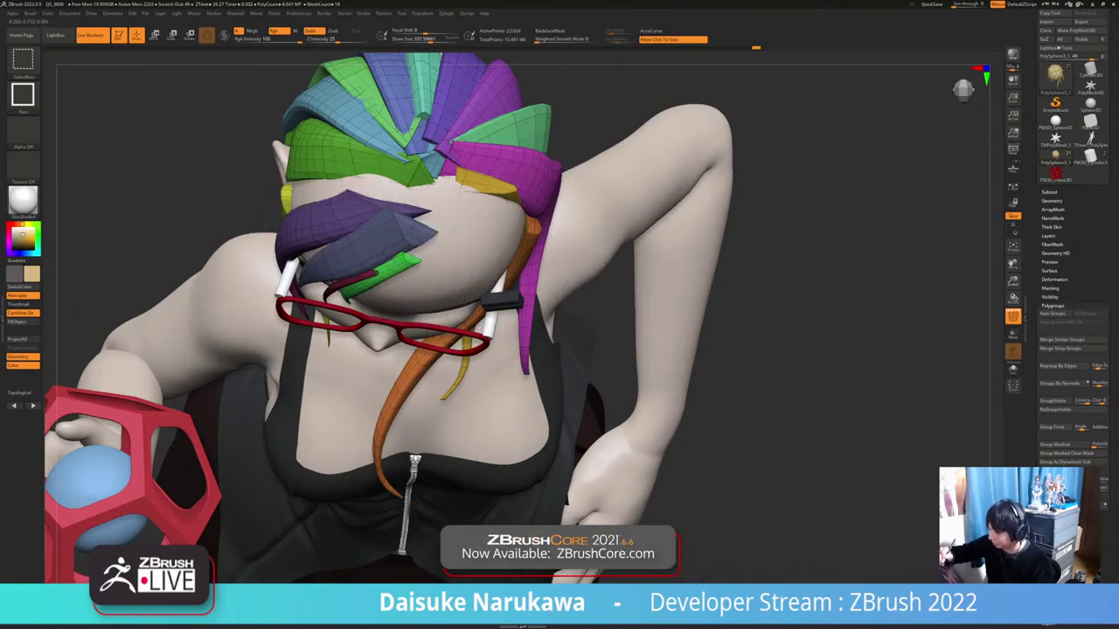
left_click(411, 235, "ctrl+shift")
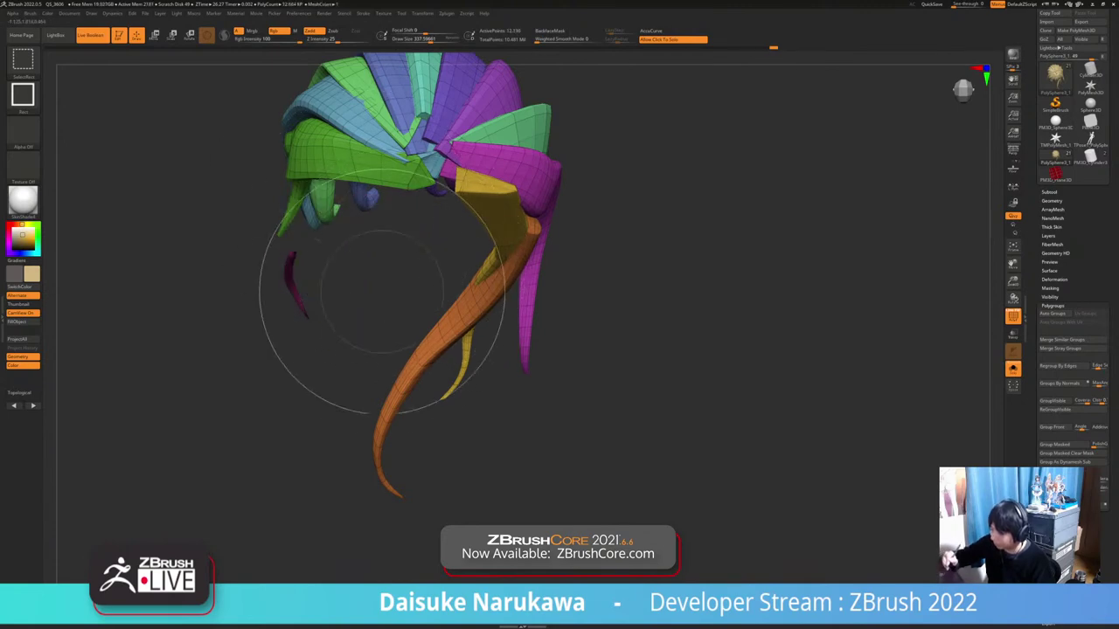
left_click_drag(632, 341, 681, 412, "ctrl+shift")
key("ctrl+w")
left_click_drag(685, 403, 603, 372, "ctrl+shift")
key("ctrl+w")
left_click(691, 405, "ctrl+shift")
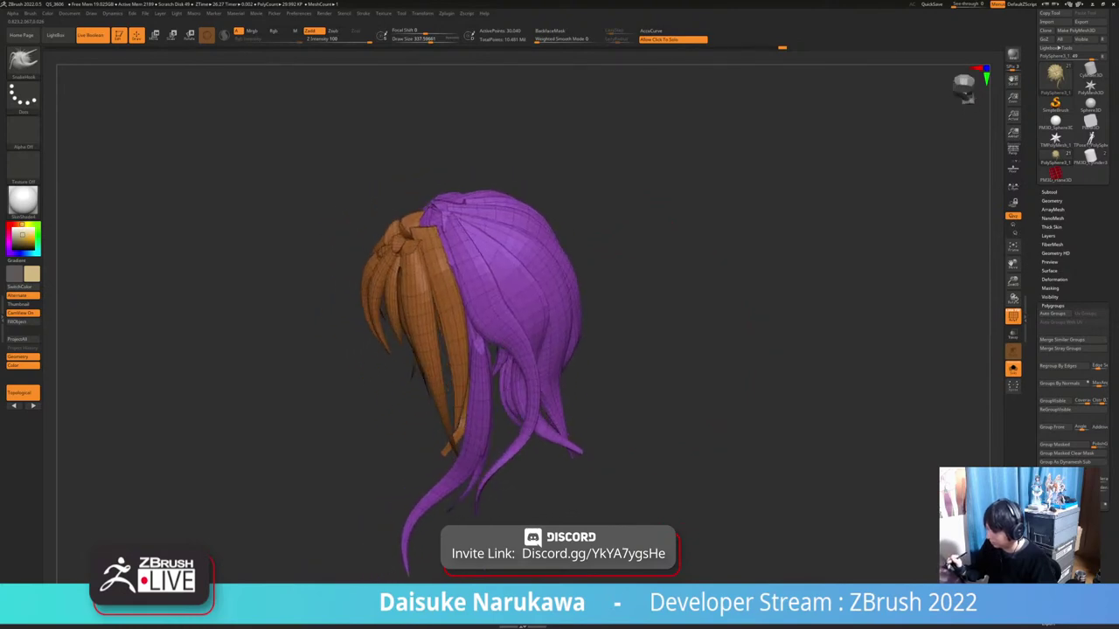
key("ctrl+z")
key("ctrl+z")
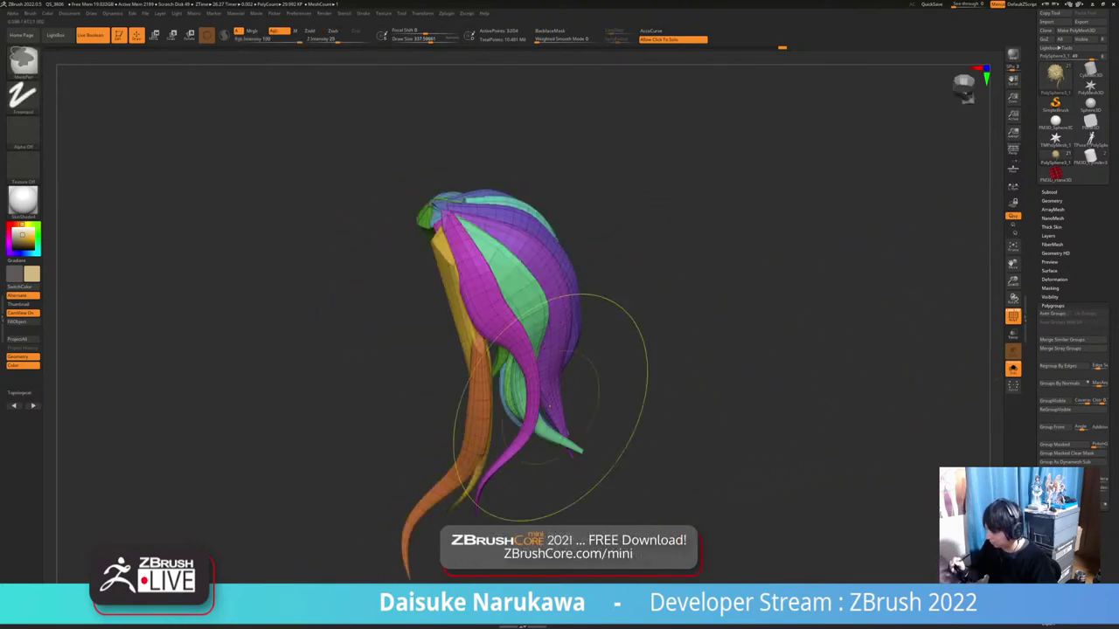
Invert the hair's visibility and combine the fringe and long side strands into a single polygroup
left_click_drag(671, 342, 715, 348, "ctrl+shift")
key("ctrl+w")
left_click(714, 348)
mouse_move(715, 348)
right_mouse_down()
mouse_move(710, 336)
mouse_move(769, 346)
mouse_move(775, 393)
mouse_move(718, 384)
right_mouse_up()
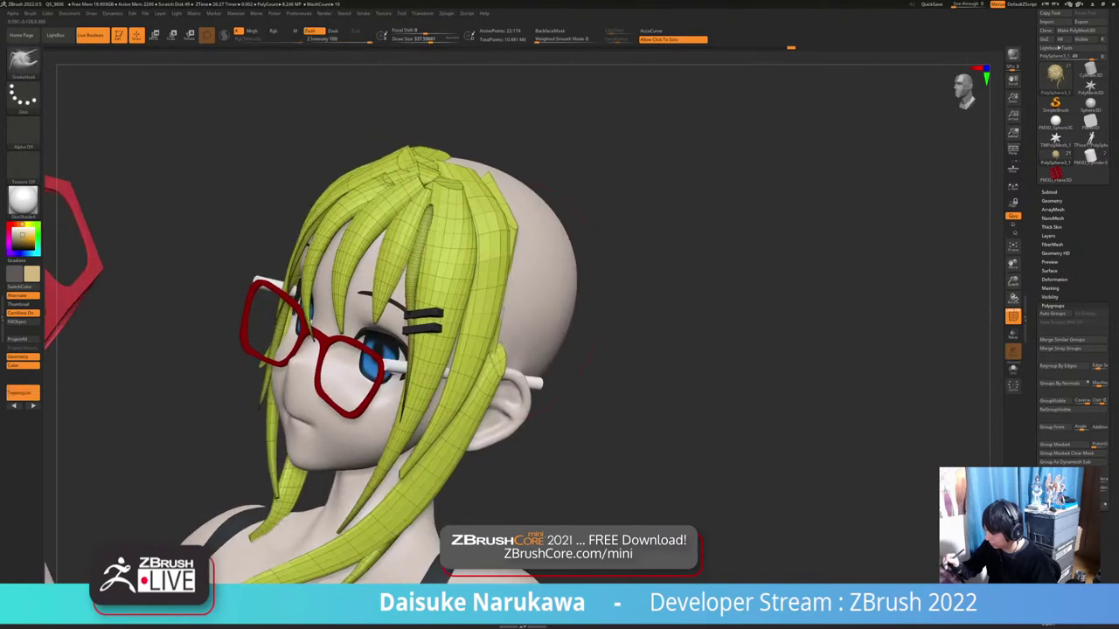
Inspect the grouped front hair alone and together with the back strands, checking from several angles which strands belong to it
right_click_drag(517, 316, 525, 263, "ctrl")
left_click(612, 350)
right_click_drag(612, 349, 586, 352)
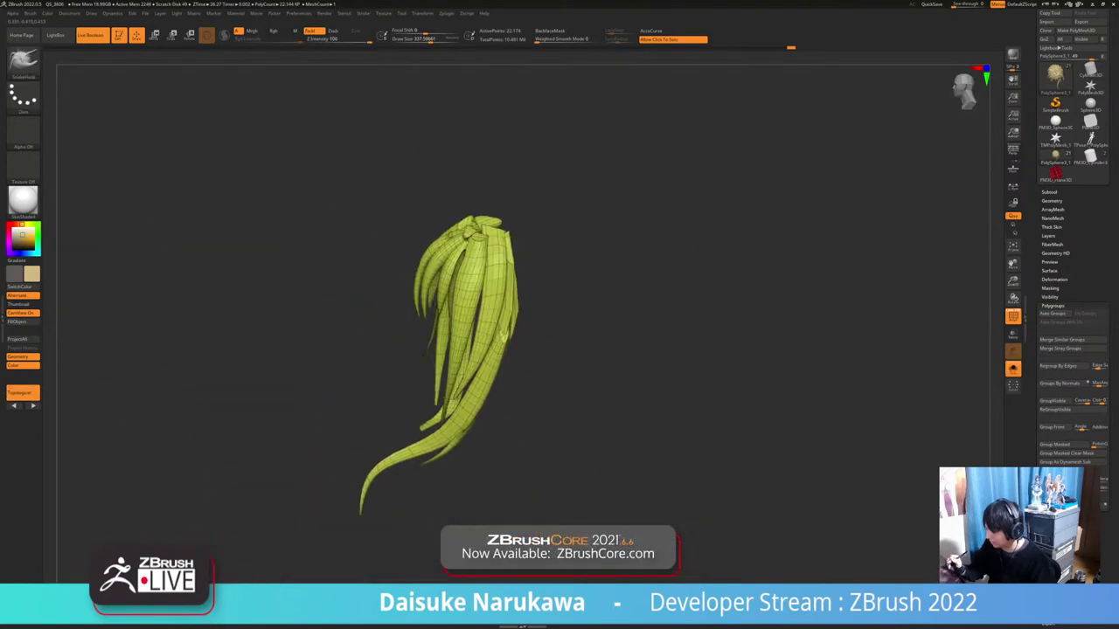
left_click(642, 380, "ctrl+shift")
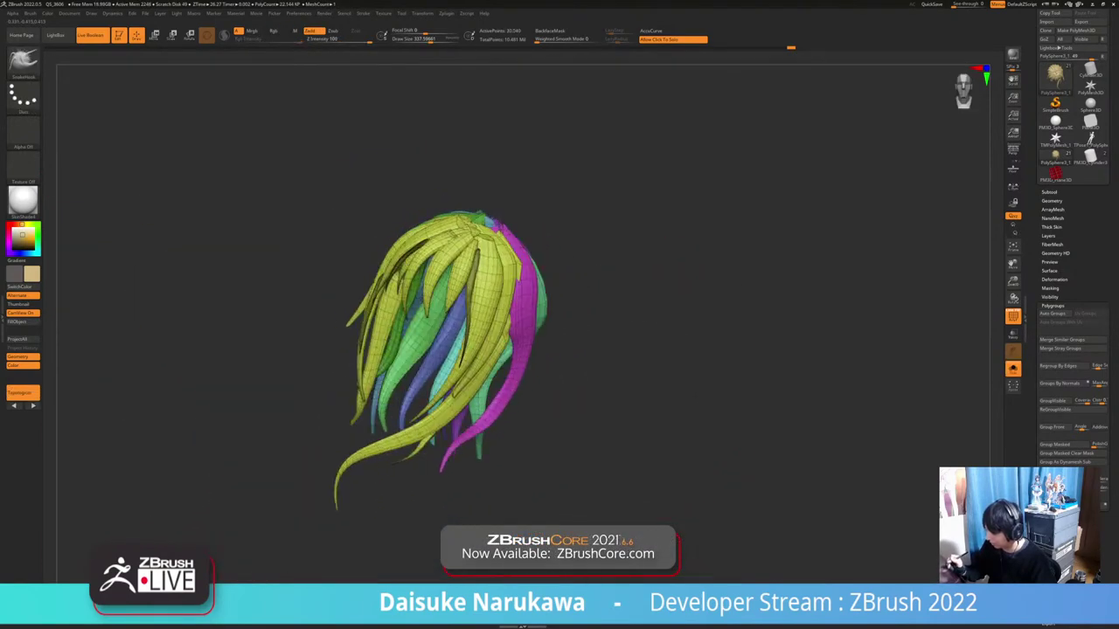
right_click_drag(509, 295, 512, 327, "ctrl")
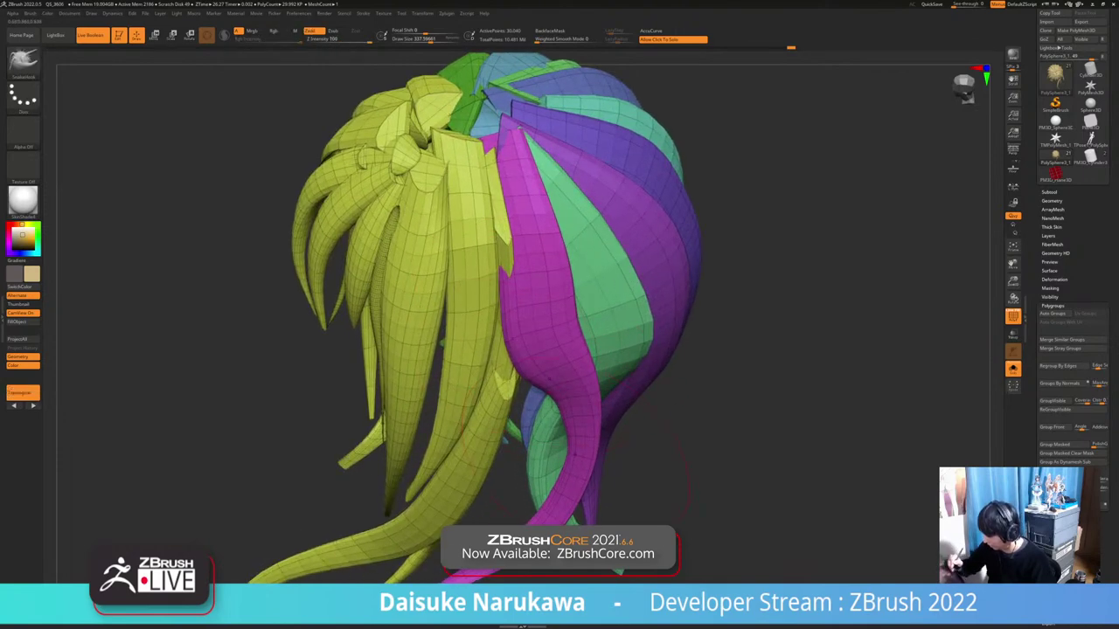
right_click_drag(591, 479, 603, 393, "ctrl")
right_click_drag(647, 515, 666, 461)
right_click_drag(666, 393, 541, 393)
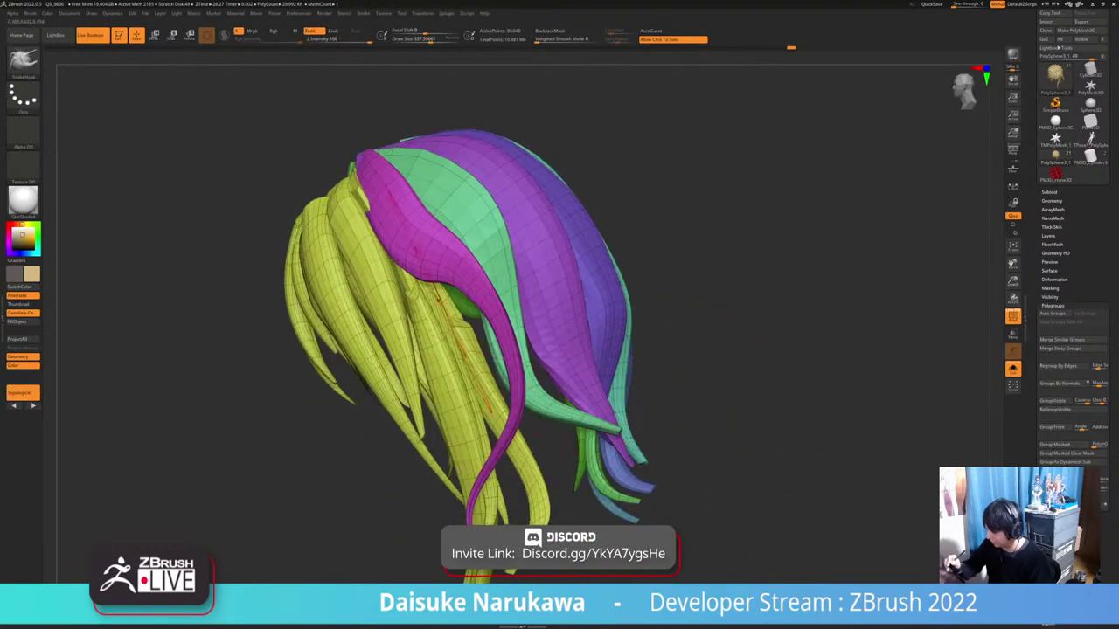
right_click_drag(437, 283, 515, 297)
mouse_move(612, 472)
right_mouse_down("ctrl")
mouse_move(612, 459)
mouse_move(769, 476)
mouse_move(738, 485)
right_mouse_up("ctrl")
Hide the front hair group and combine all the back strands into a second polygroup
left_click(686, 461)
left_click(462, 353, "ctrl+shift")
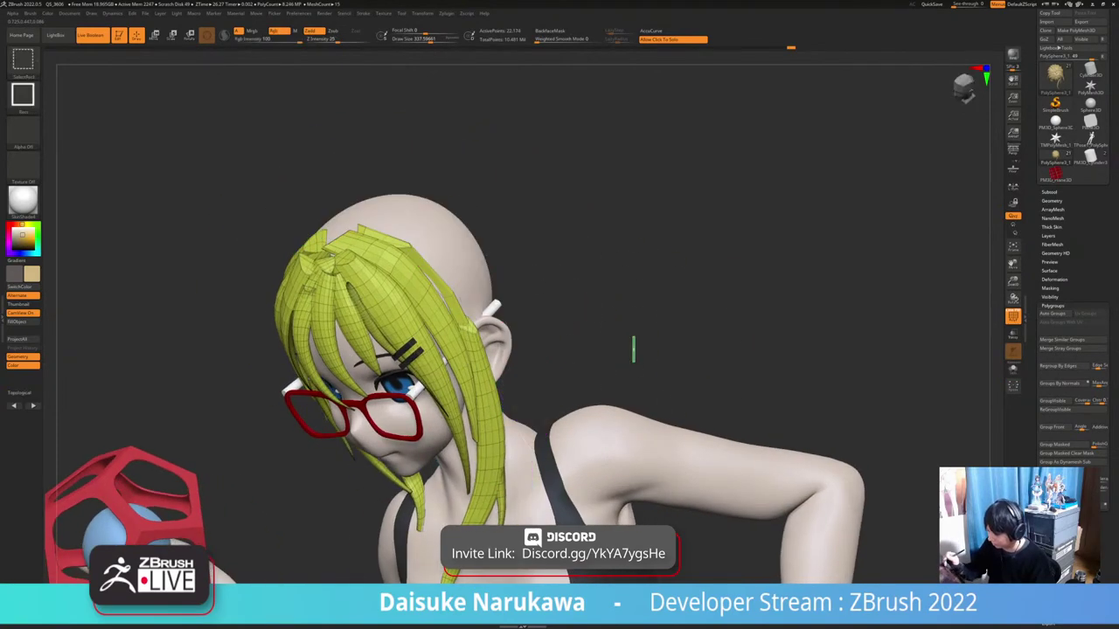
left_click_drag(632, 362, 636, 338, "ctrl+shift")
key("ctrl+w")
right_click_drag(621, 349, 622, 314, "ctrl")
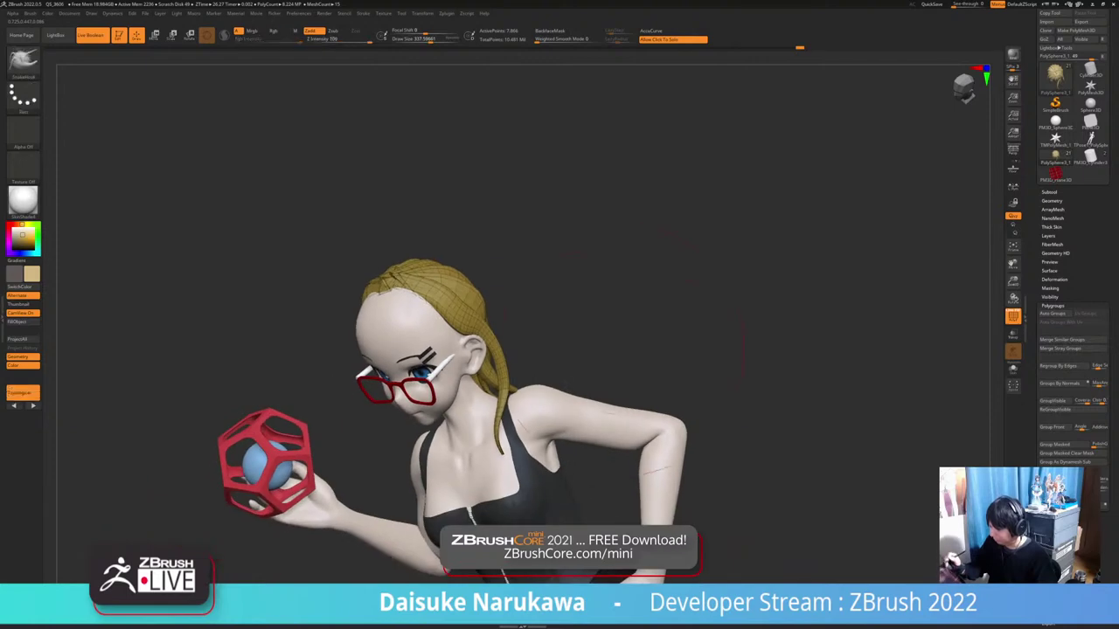
left_click(609, 371, "ctrl+shift")
right_click_drag(610, 372, 609, 429, "ctrl")
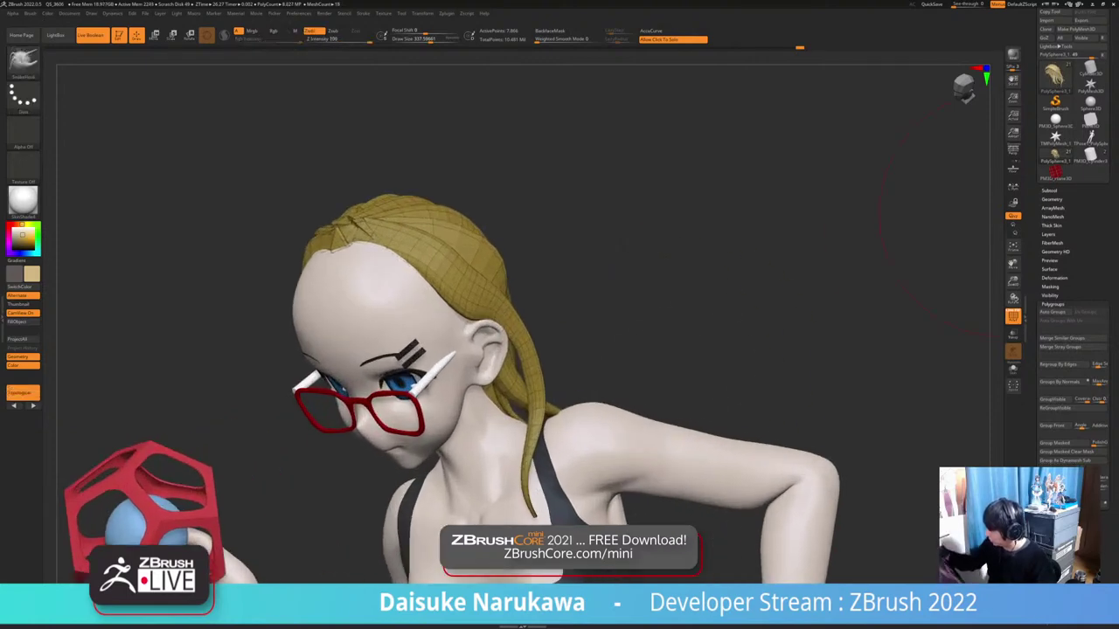
Open the subtool list and its editing options, and show all the hair strands again
left_click(1049, 192)
right_click_drag(673, 393, 771, 404)
right_click_drag(768, 463, 877, 382, "alt")
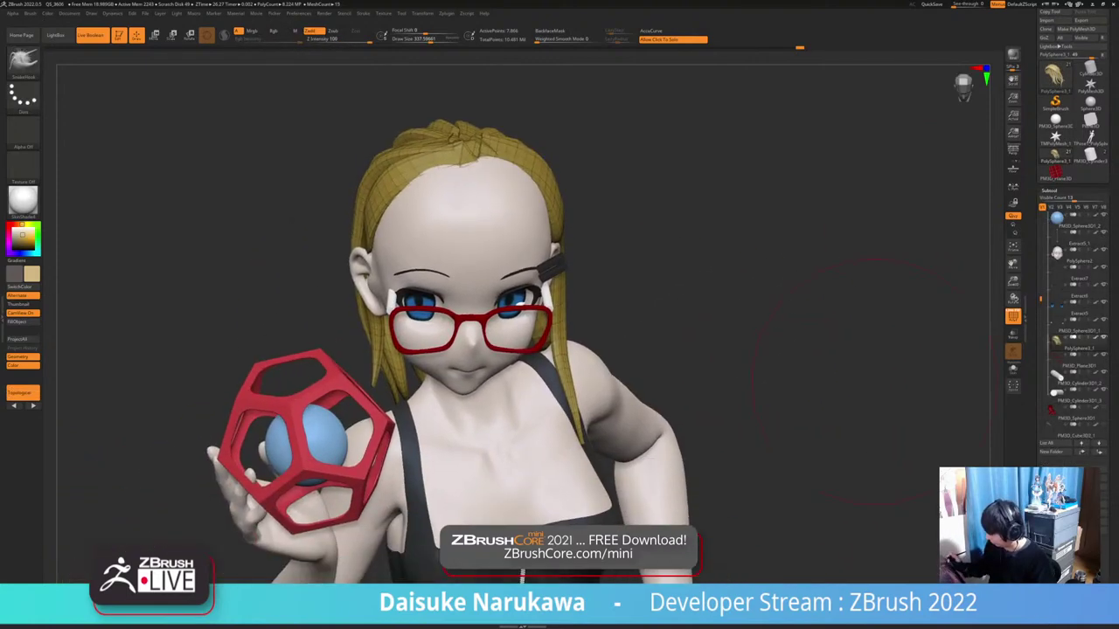
left_click_drag(1108, 530, 1108, 501)
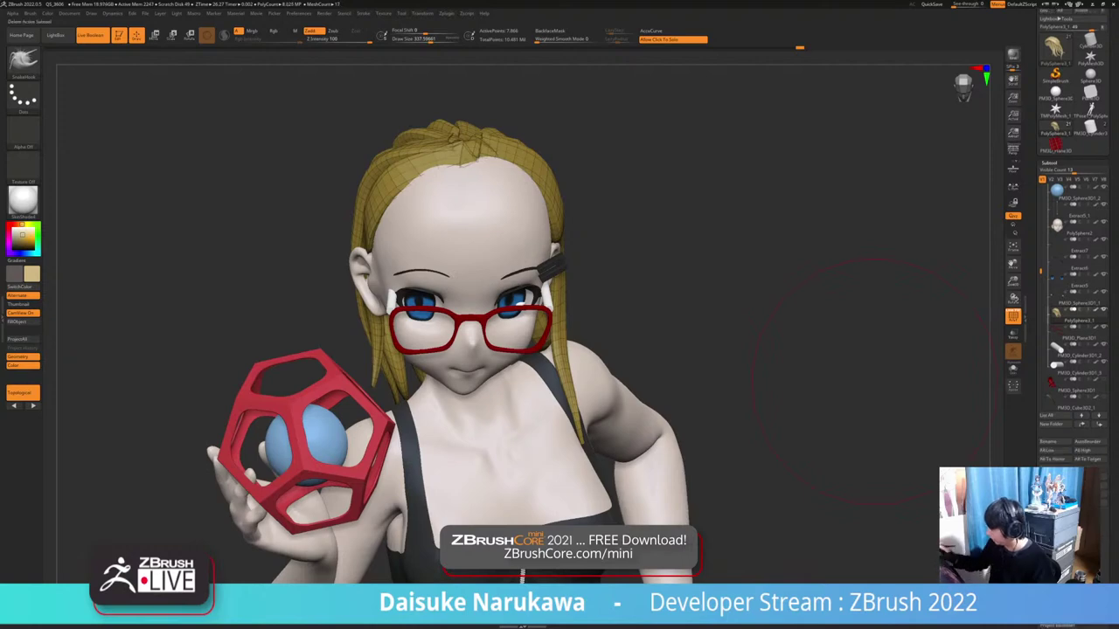
right_click_drag(848, 555, 689, 454)
left_click(833, 490, "ctrl+shift")
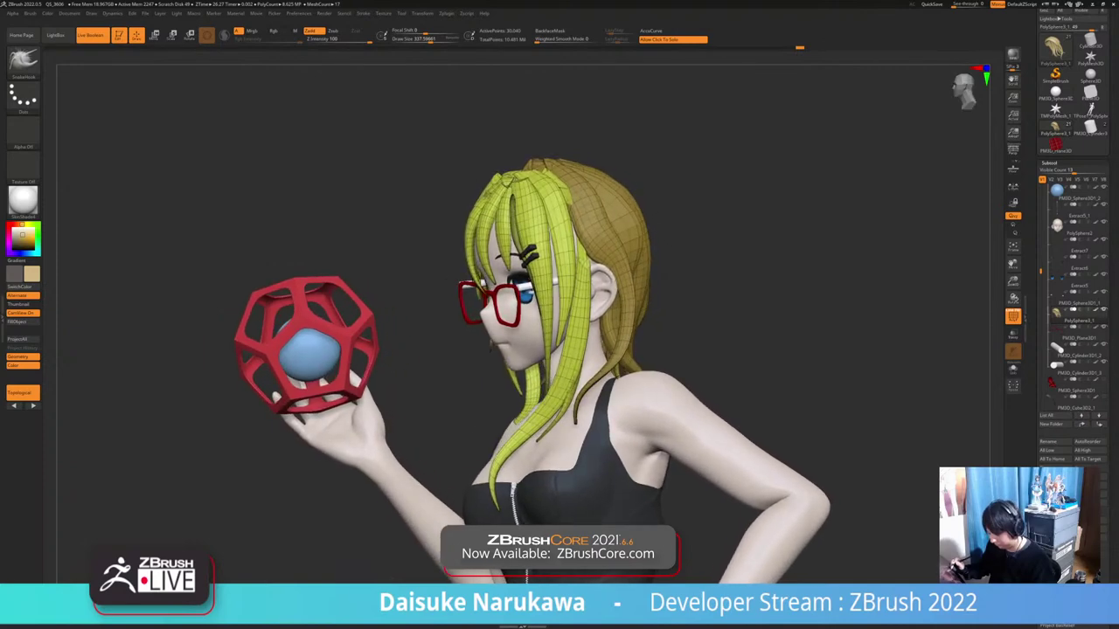
Isolate the front hair group, split the back hair into its own subtool, and keep the front hair as the active subtool
mouse_move(577, 387)
right_mouse_down("ctrl")
mouse_move(576, 439)
mouse_move(574, 407)
right_mouse_up("ctrl")
left_click(572, 297, "ctrl+shift")
right_click_drag(573, 297, 531, 327)
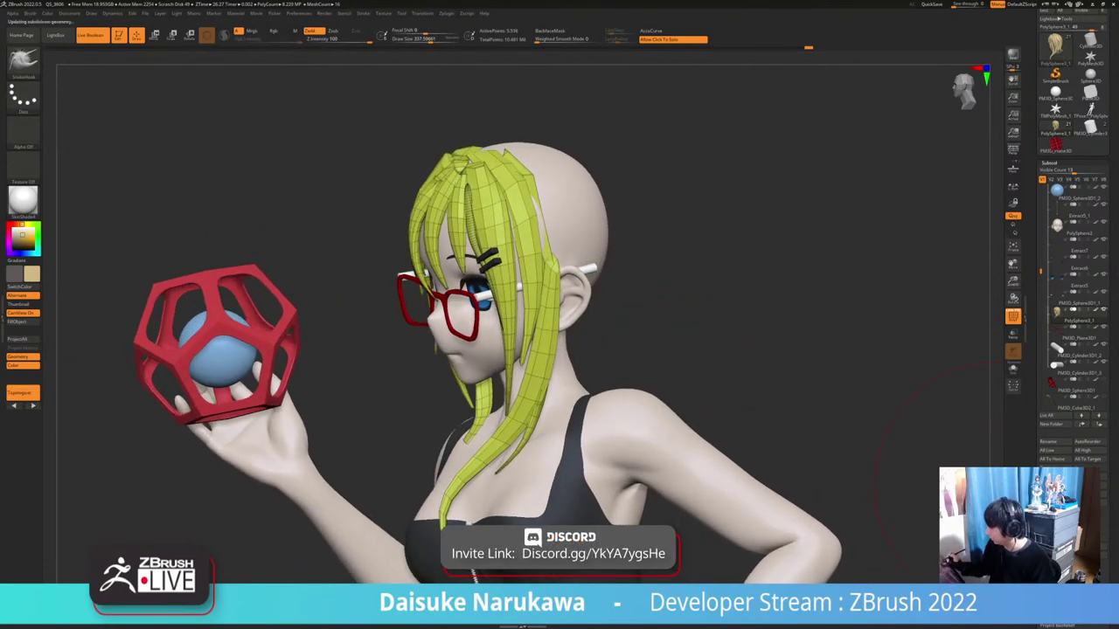
right_click_drag(839, 468, 840, 487)
right_click_drag(577, 245, 646, 243)
left_click(525, 222, "alt")
right_click_drag(524, 232, 437, 232)
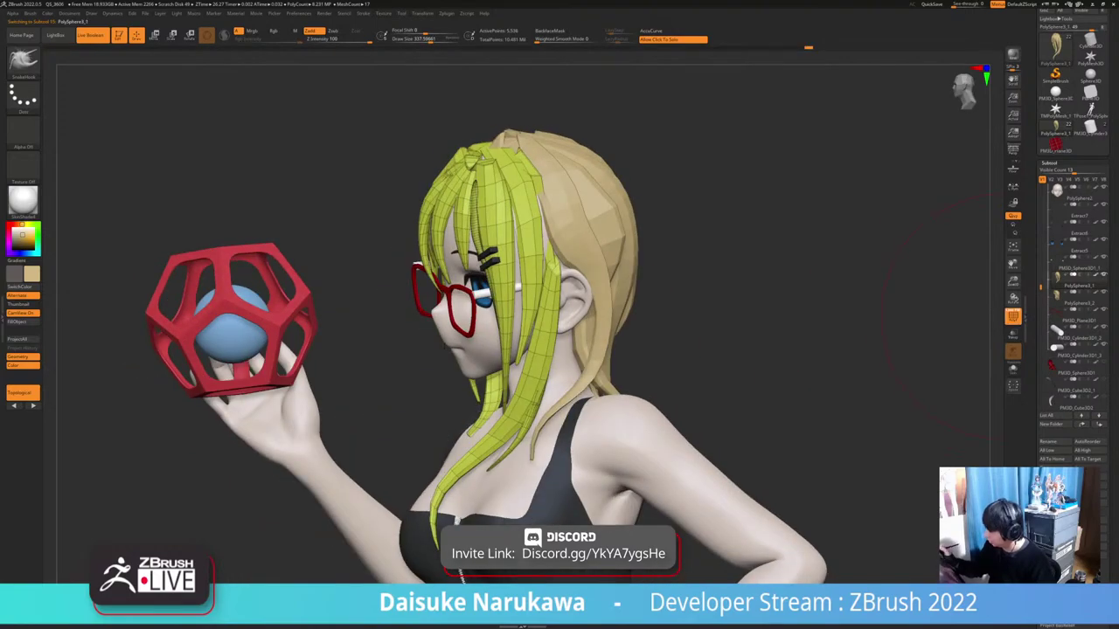
Turn off the polyframe display and show the front hair subtool in solo mode
left_click(1012, 316)
right_click_drag(762, 377, 834, 376)
left_click(1013, 369)
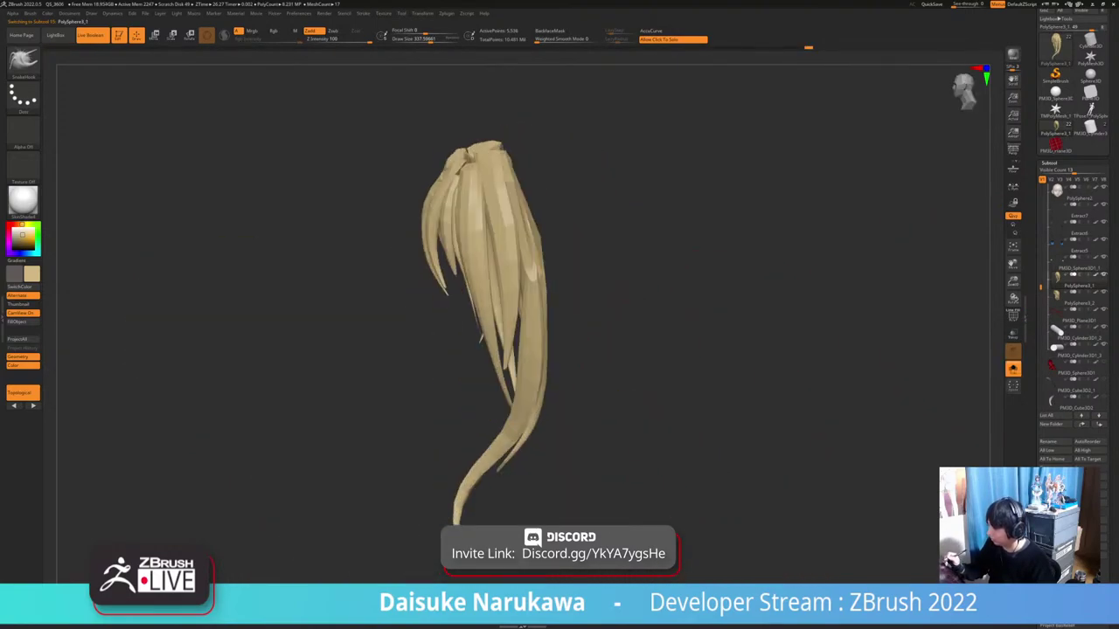
left_click(1013, 369)
right_click_drag(742, 377, 795, 376)
left_click(1013, 368)
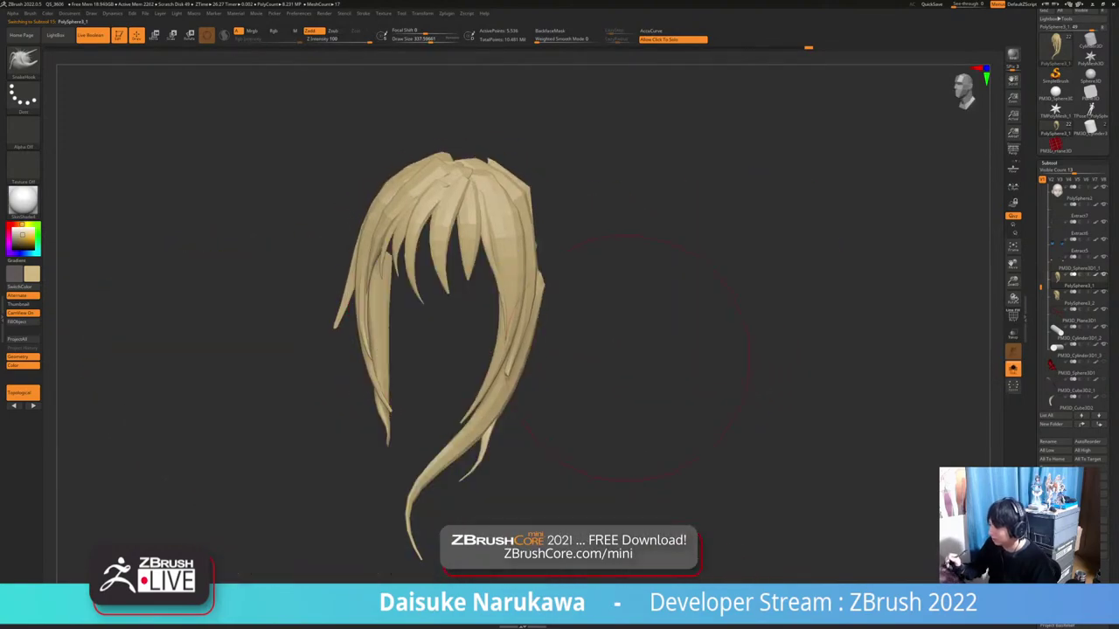
Turn on backface masking for the front hair and check its side strands and crown roots from several angles
mouse_move(628, 359)
right_mouse_down()
mouse_move(559, 360)
mouse_move(564, 428)
mouse_move(599, 376)
right_mouse_up()
right_click_drag(491, 384, 735, 379)
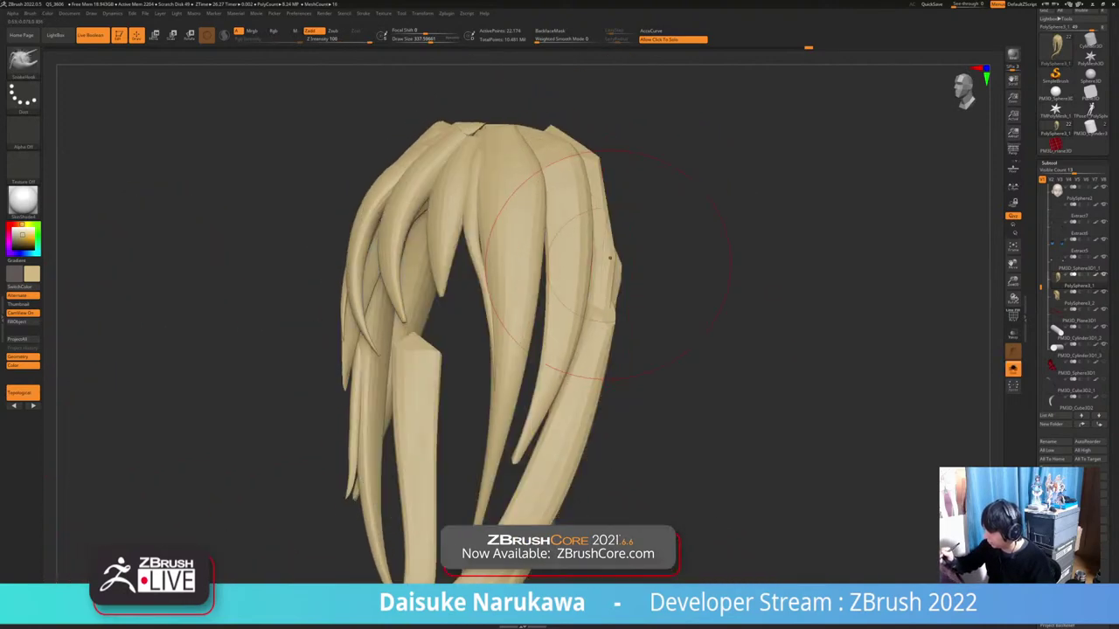
mouse_move(610, 258)
right_mouse_down()
mouse_move(730, 254)
mouse_move(601, 211)
right_mouse_up()
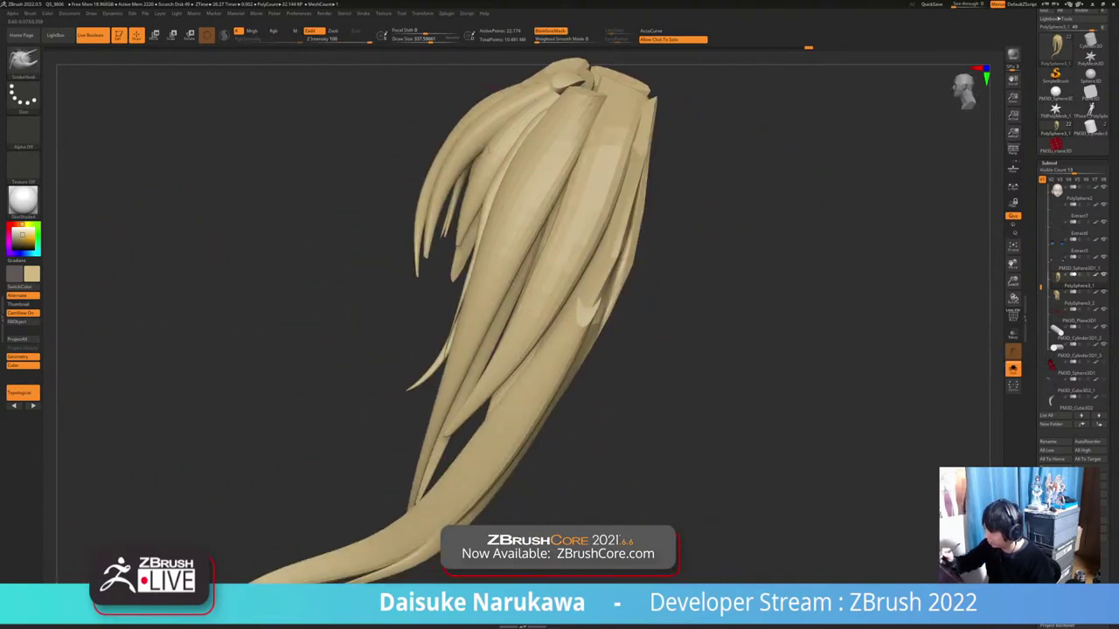
right_click_drag(603, 289, 889, 316)
right_click_drag(631, 226, 472, 245)
mouse_move(652, 276)
right_mouse_down()
mouse_move(743, 282)
mouse_move(703, 278)
right_mouse_up()
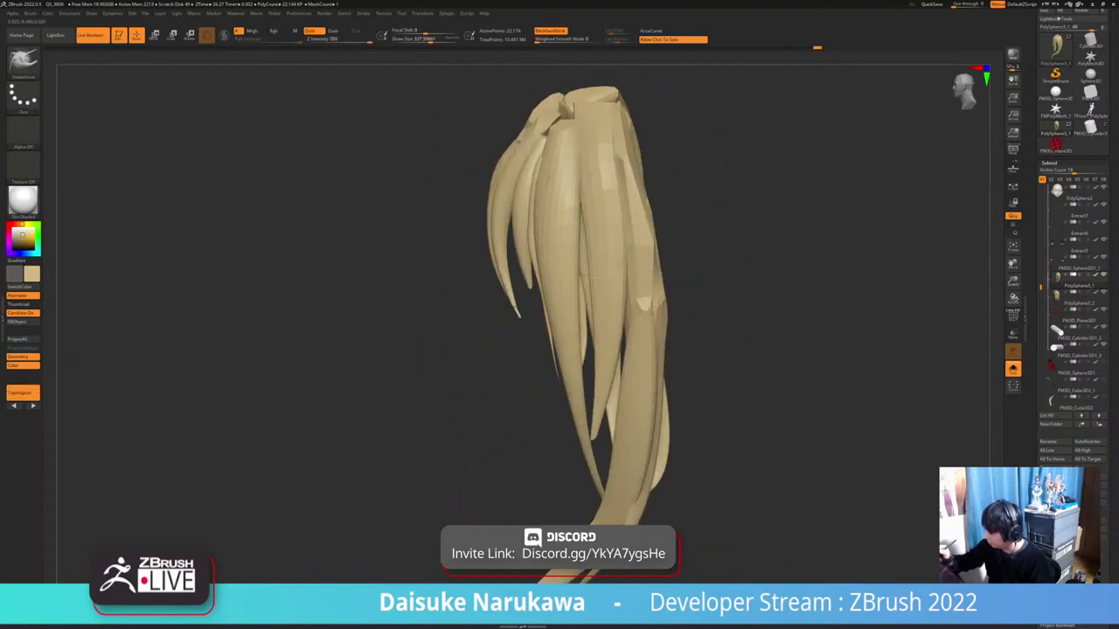
right_click_drag(547, 248, 643, 380)
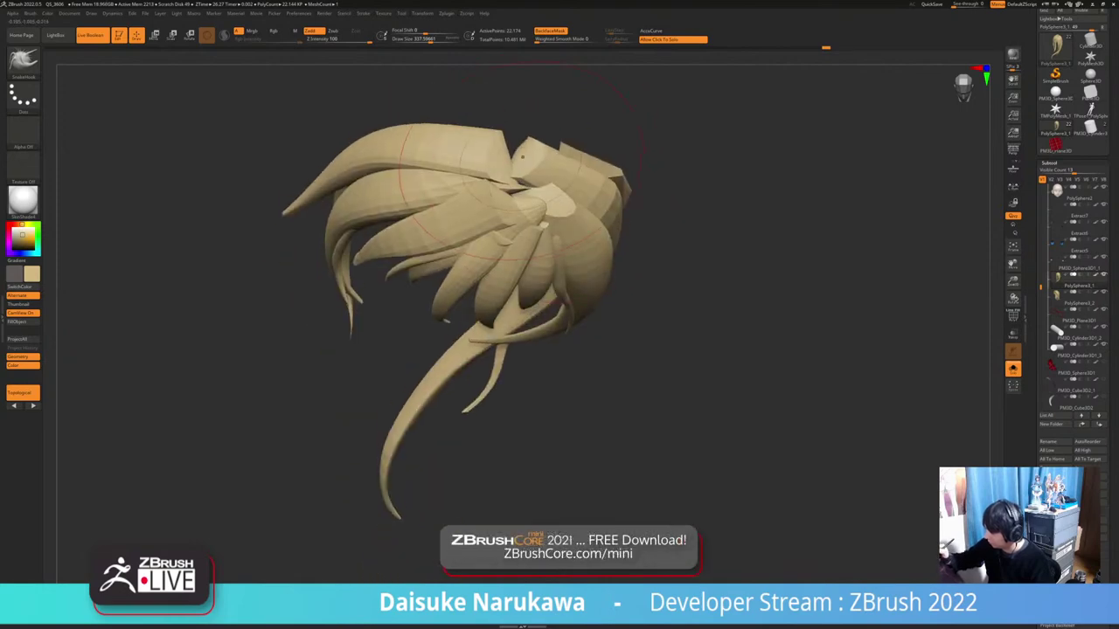
Smooth the long side strand of the front hair next to the bangs
mouse_move(522, 157)
right_mouse_down()
mouse_move(467, 164)
mouse_move(530, 171)
mouse_move(559, 147)
mouse_move(516, 150)
mouse_move(457, 178)
mouse_move(511, 185)
mouse_move(472, 183)
mouse_move(523, 238)
mouse_move(437, 229)
mouse_move(459, 234)
mouse_move(472, 193)
mouse_move(508, 180)
mouse_move(465, 182)
mouse_move(502, 182)
mouse_move(529, 158)
mouse_move(582, 394)
mouse_move(560, 262)
right_mouse_up()
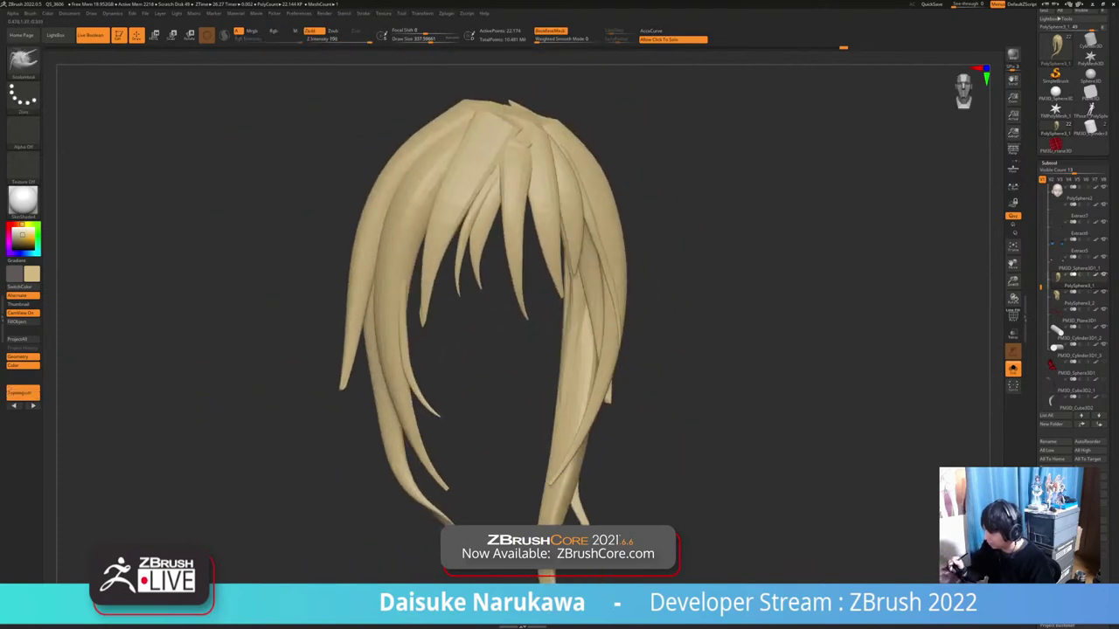
right_click_drag(572, 399, 611, 401)
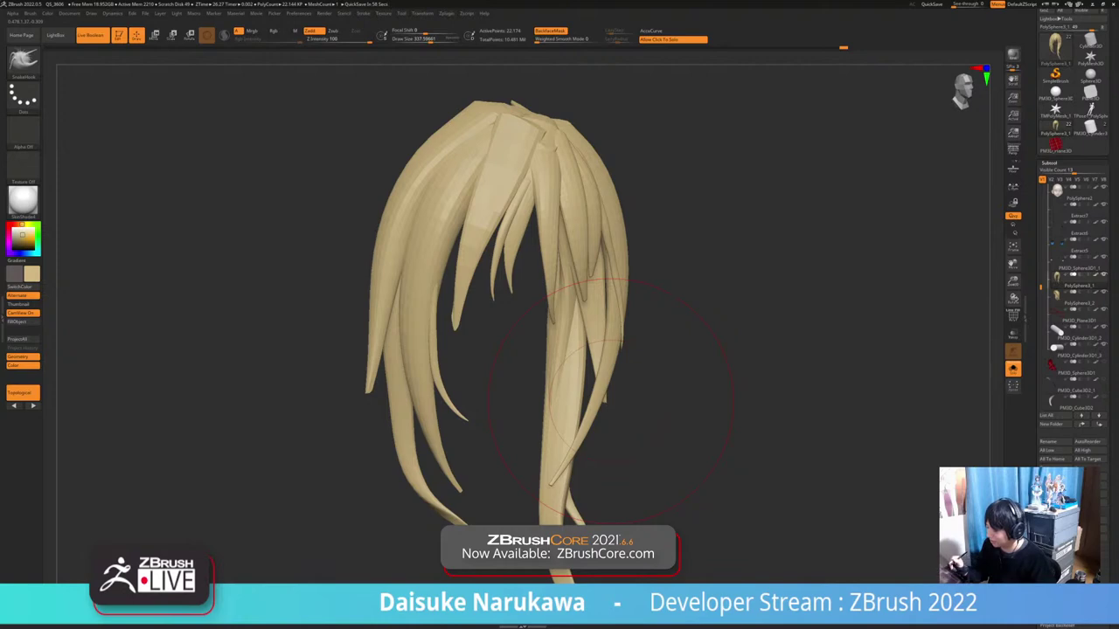
right_click_drag(611, 401, 594, 372)
right_click_drag(517, 332, 503, 411, "ctrl")
left_click_drag(371, 253, 376, 302, "shift")
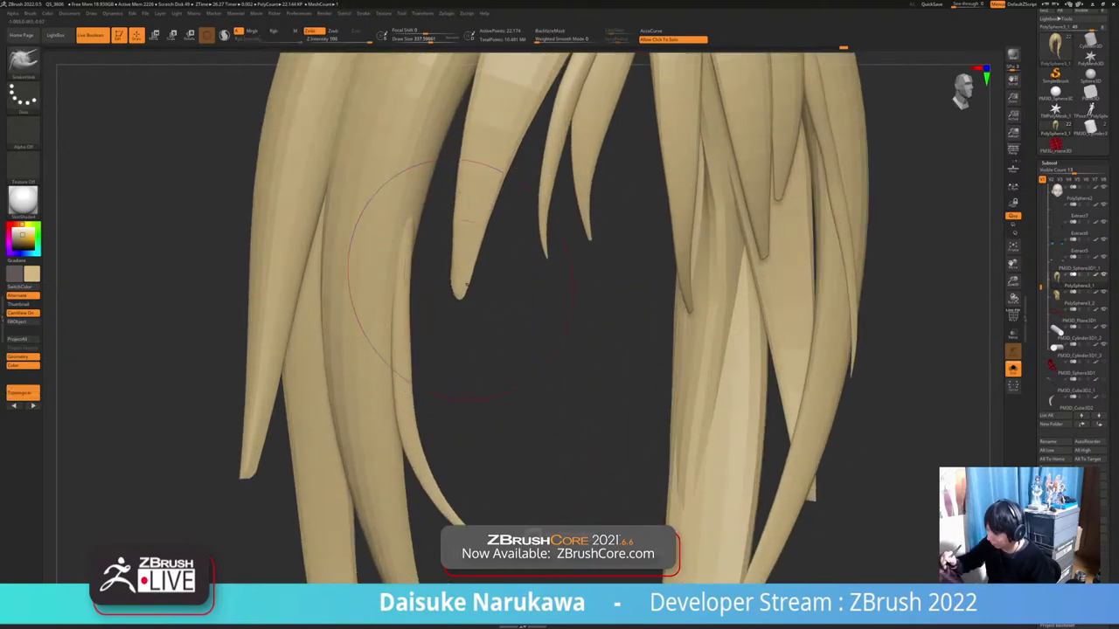
Examine the crown roots and strand topology of the front hair with the polyframe shown, then hide the polyframe
right_click_drag(524, 411, 537, 340, "ctrl")
right_click_drag(614, 347, 610, 297, "ctrl")
mouse_move(586, 370)
right_mouse_down()
mouse_move(647, 374)
mouse_move(618, 339)
right_mouse_up()
right_click_drag(515, 204, 560, 351)
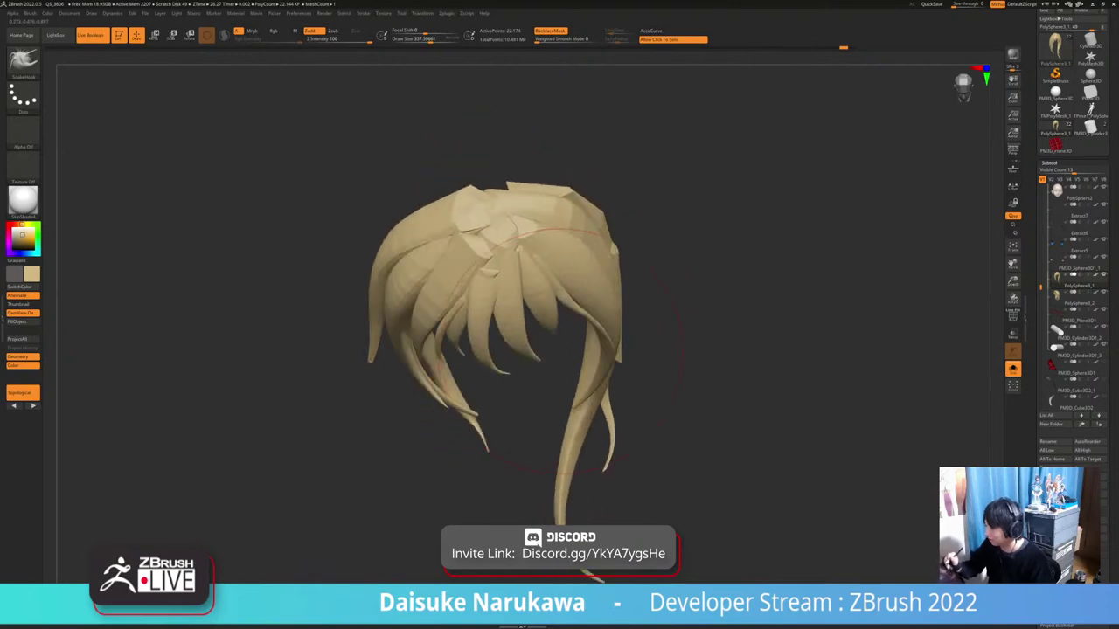
left_click(1011, 316)
right_click_drag(677, 446, 675, 336)
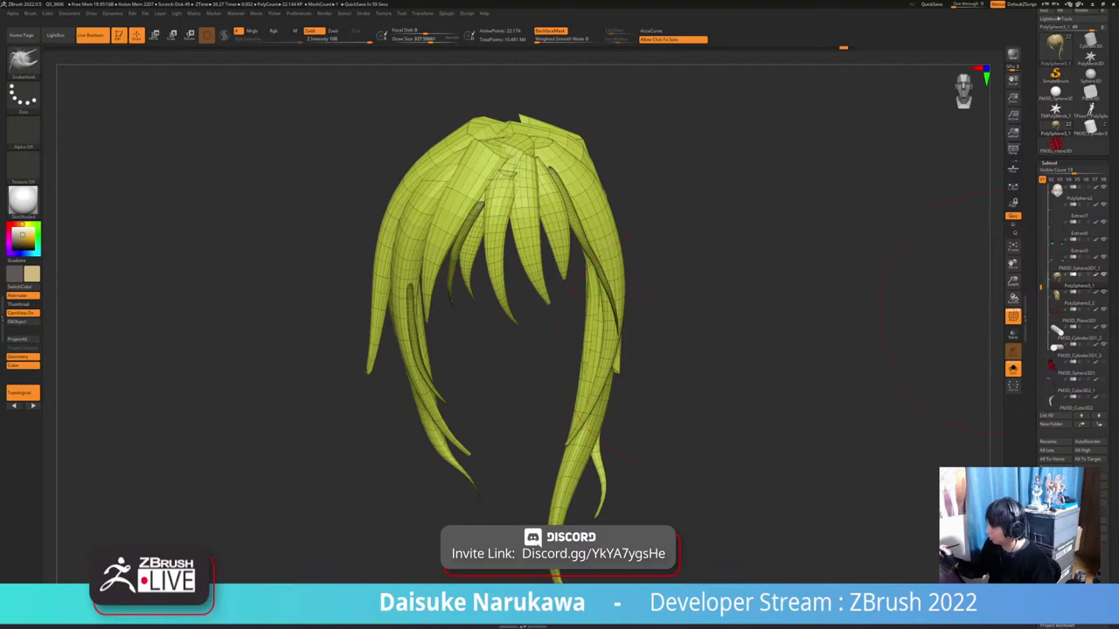
left_click(1012, 316)
Pull the front hair's side strands into shape near their lower ends with the SnakeHook brush
right_click_drag(830, 376, 764, 343)
mouse_move(765, 384)
right_mouse_down("ctrl")
mouse_move(769, 323)
mouse_move(656, 359)
mouse_move(603, 349)
mouse_move(603, 406)
right_mouse_up("ctrl")
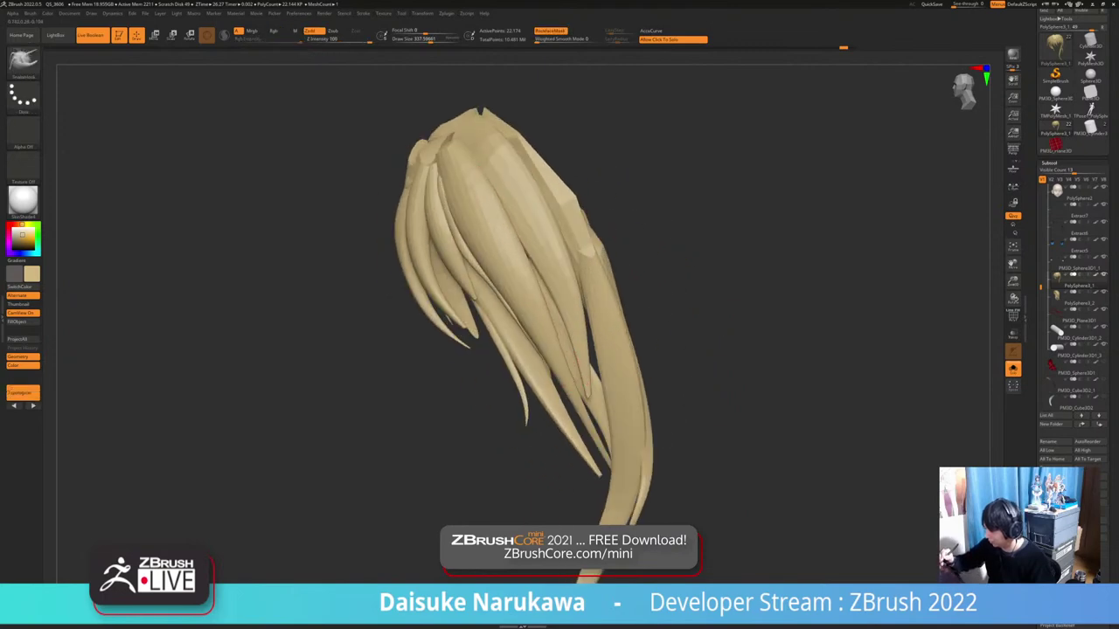
left_click_drag(563, 350, 581, 384)
mouse_move(581, 384)
right_mouse_down()
mouse_move(589, 407)
mouse_move(634, 384)
mouse_move(607, 354)
mouse_move(555, 359)
mouse_move(638, 354)
mouse_move(634, 411)
right_mouse_up()
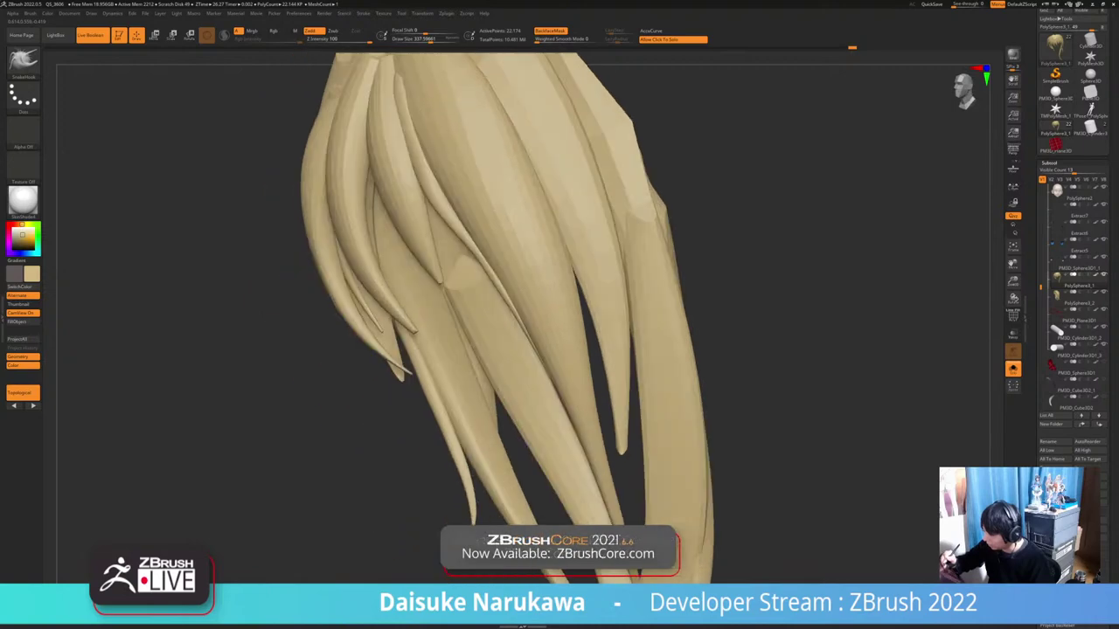
mouse_move(564, 324)
right_mouse_down()
mouse_move(520, 319)
mouse_move(551, 354)
mouse_move(625, 363)
right_mouse_up()
left_click_drag(533, 380, 549, 375)
Turn off backface masking, reduce the draw size to about 258, and smooth the side strands near their tips
left_click(552, 32)
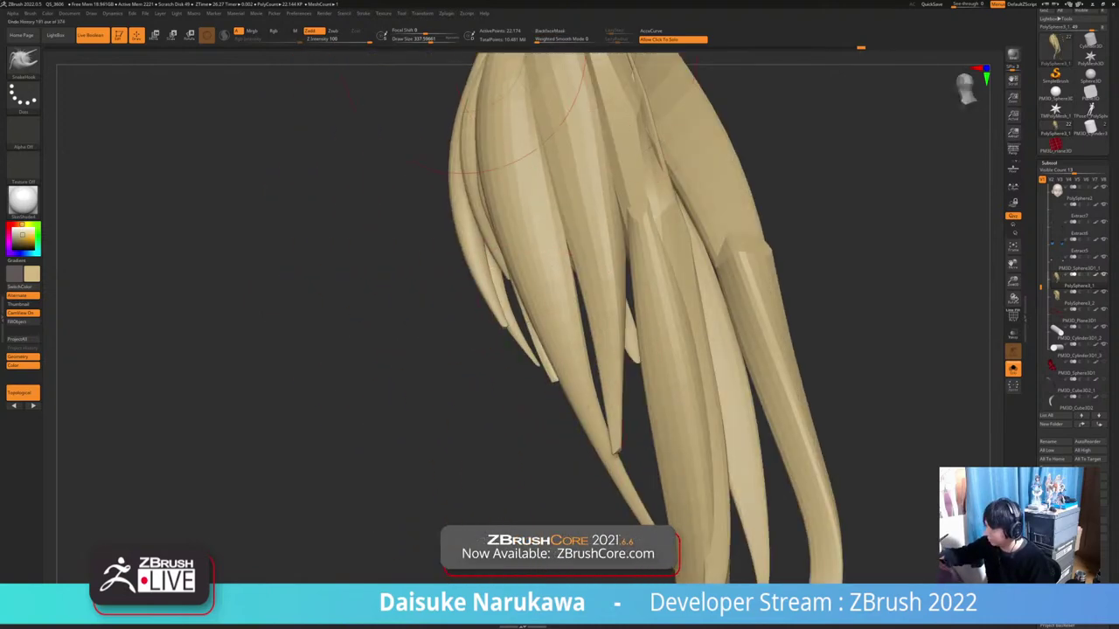
left_click(425, 40)
right_click_drag(511, 312, 546, 384, "ctrl")
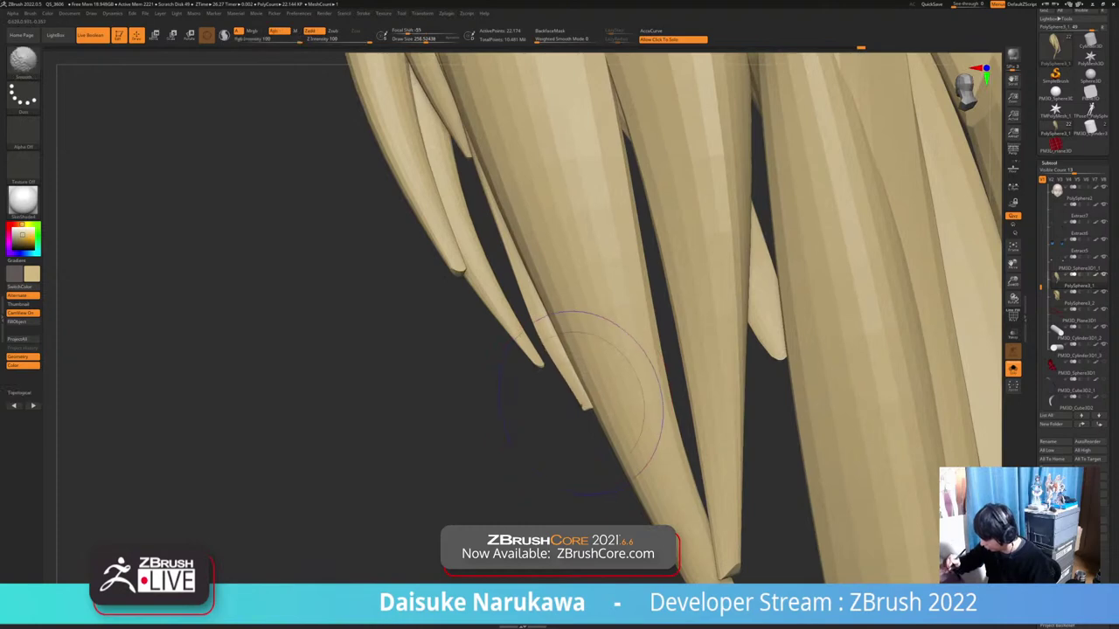
mouse_move(531, 341)
right_mouse_down()
mouse_move(638, 356)
mouse_move(568, 280)
mouse_move(564, 245)
mouse_move(651, 262)
mouse_move(559, 297)
mouse_move(555, 332)
mouse_move(524, 367)
mouse_move(522, 389)
mouse_move(551, 397)
right_mouse_up()
mouse_move(521, 114)
right_mouse_down("ctrl")
mouse_move(521, 178)
mouse_move(529, 144)
mouse_move(564, 118)
right_mouse_up("ctrl")
mouse_move(563, 118)
right_mouse_down("ctrl")
mouse_move(564, 78)
mouse_move(542, 175)
mouse_move(437, 192)
mouse_move(415, 166)
mouse_move(410, 140)
mouse_move(428, 114)
mouse_move(464, 188)
mouse_move(465, 240)
mouse_move(542, 324)
mouse_move(570, 281)
mouse_move(573, 244)
mouse_move(559, 324)
mouse_move(638, 306)
mouse_move(642, 359)
mouse_move(673, 284)
mouse_move(628, 437)
right_mouse_up("ctrl")
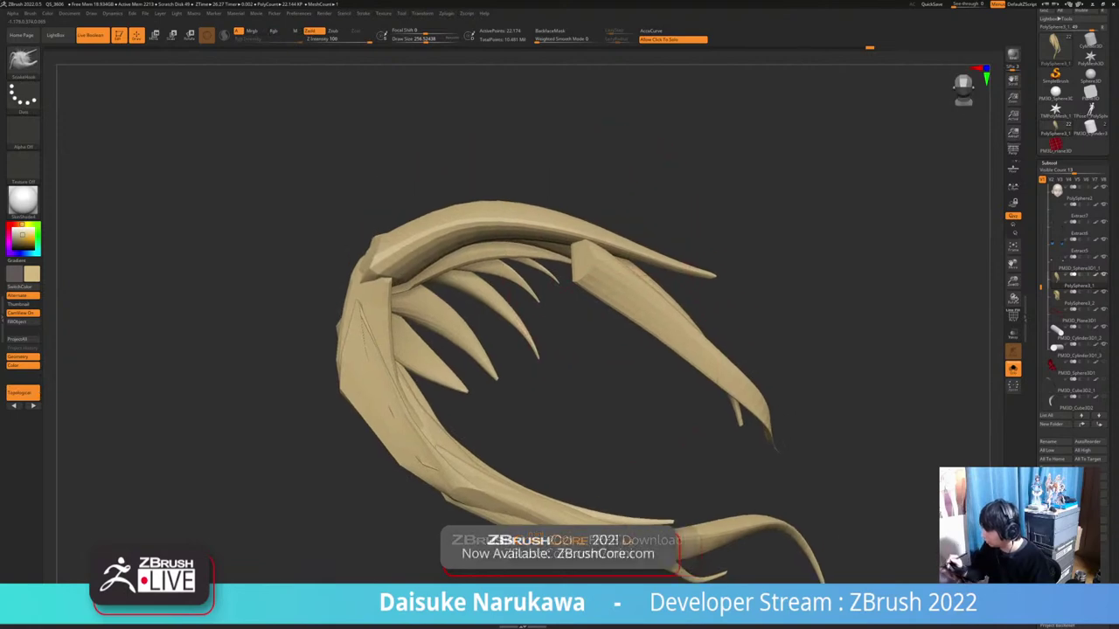
Undo the last stroke and reshape the side strand from underneath with the SnakeHook brush
mouse_move(581, 281)
right_mouse_down()
mouse_move(625, 262)
mouse_move(537, 289)
right_mouse_up()
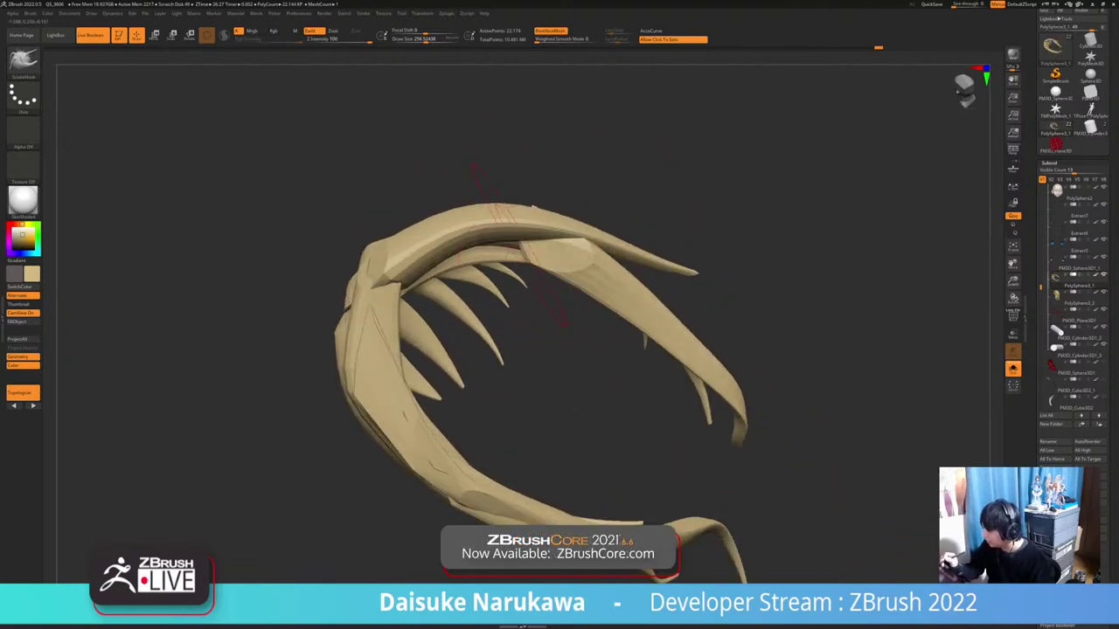
mouse_move(519, 246)
right_mouse_down()
mouse_move(562, 288)
mouse_move(494, 273)
mouse_move(535, 225)
mouse_move(489, 240)
right_mouse_up()
key("ctrl+z")
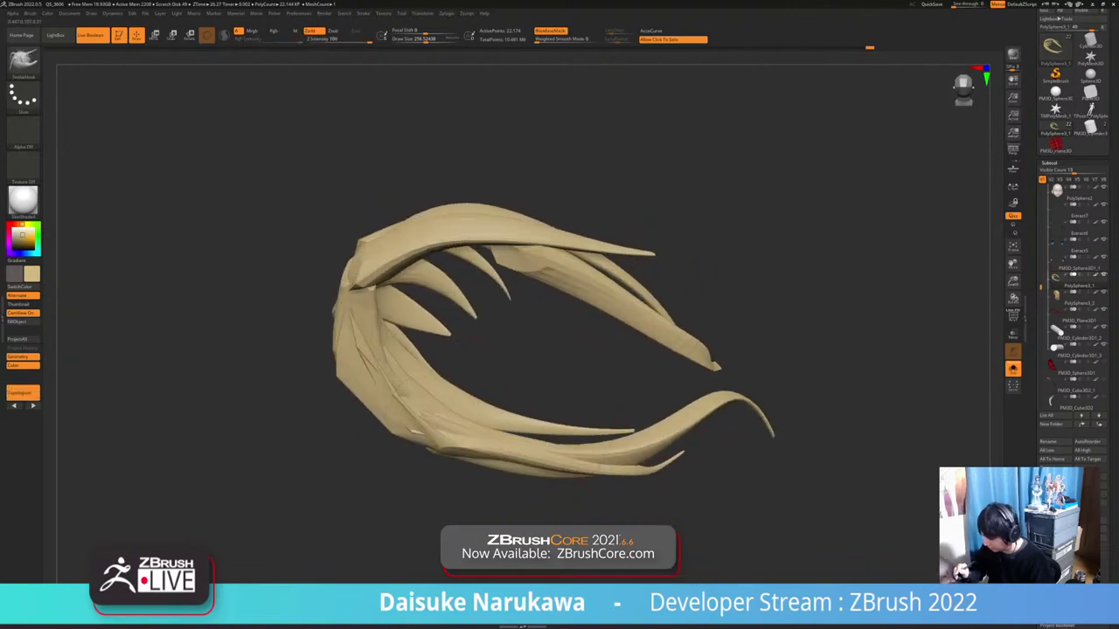
left_click_drag(476, 398, 505, 376)
mouse_move(505, 376)
right_mouse_down()
mouse_move(577, 389)
mouse_move(564, 398)
mouse_move(572, 371)
mouse_move(559, 402)
mouse_move(572, 384)
mouse_move(489, 367)
mouse_move(385, 402)
mouse_move(560, 385)
mouse_move(516, 350)
mouse_move(428, 356)
right_mouse_up()
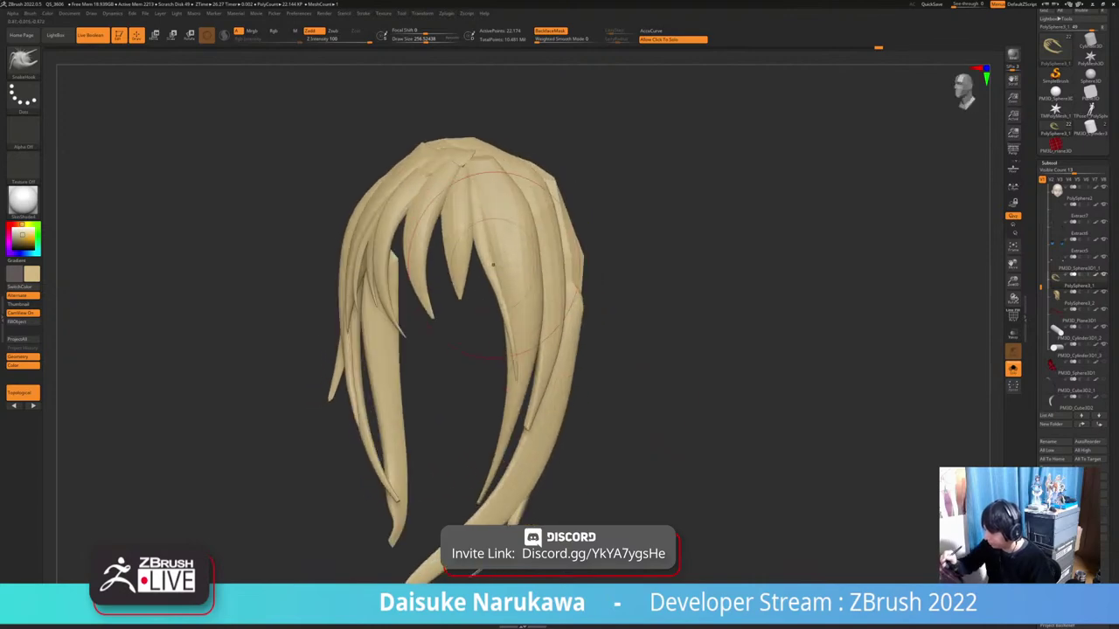
right_click_drag(493, 264, 451, 293)
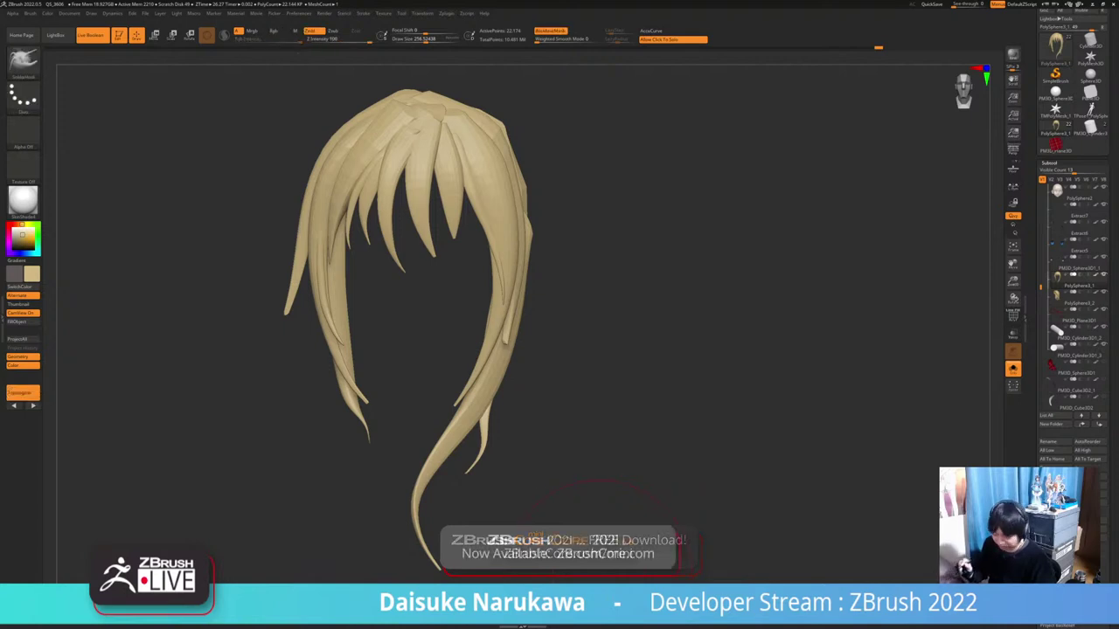
Subdivide the front hair subtool to give its strands a denser mesh
mouse_move(603, 567)
right_mouse_down("alt")
mouse_move(596, 589)
mouse_move(551, 582)
right_mouse_up("alt")
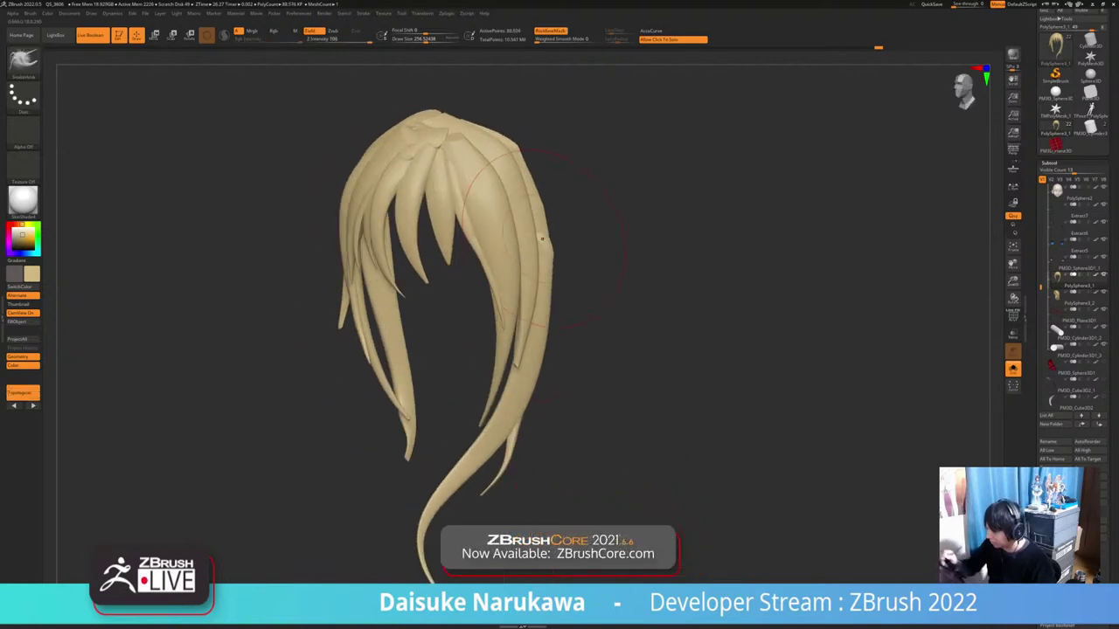
right_click_drag(576, 311, 599, 308)
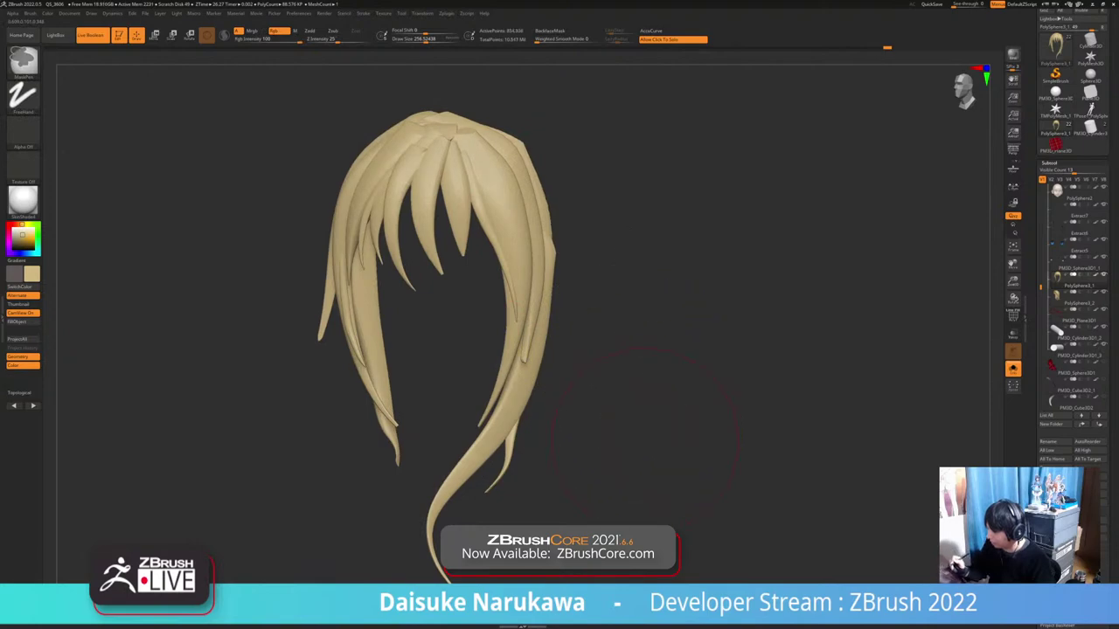
key("ctrl+d")
mouse_move(645, 439)
right_mouse_down()
mouse_move(686, 433)
mouse_move(657, 432)
right_mouse_up()
mouse_move(657, 432)
right_mouse_down()
mouse_move(622, 434)
mouse_move(651, 429)
mouse_move(651, 406)
right_mouse_up()
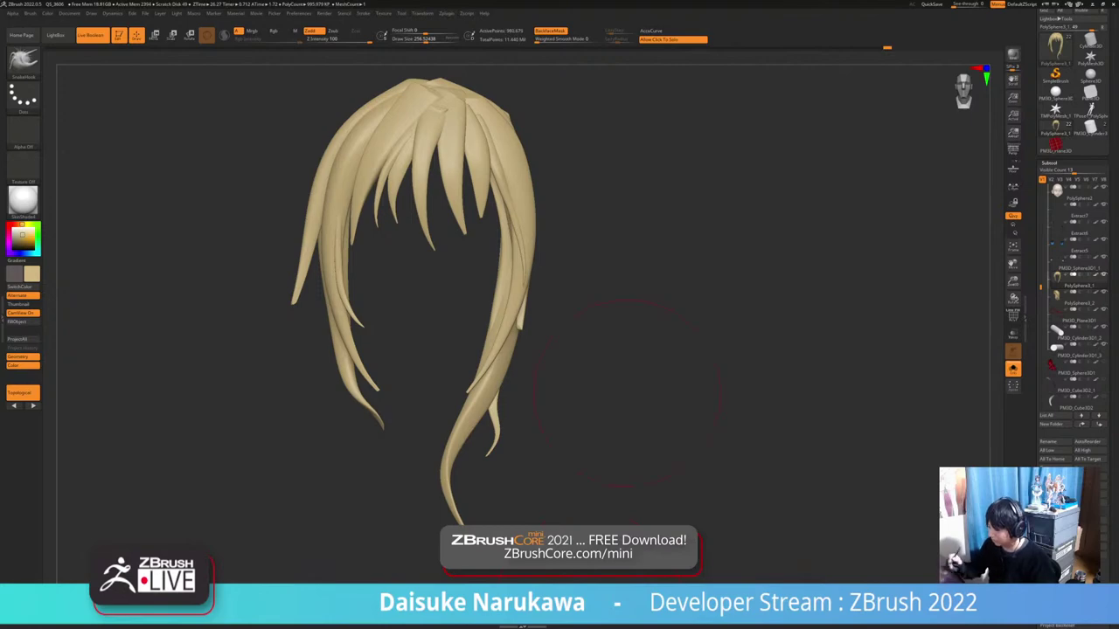
Examine the dense front hair mesh and its overlapping crown roots, with the polyframe shown and then hidden
right_click_drag(631, 444, 662, 491)
left_click(1012, 317)
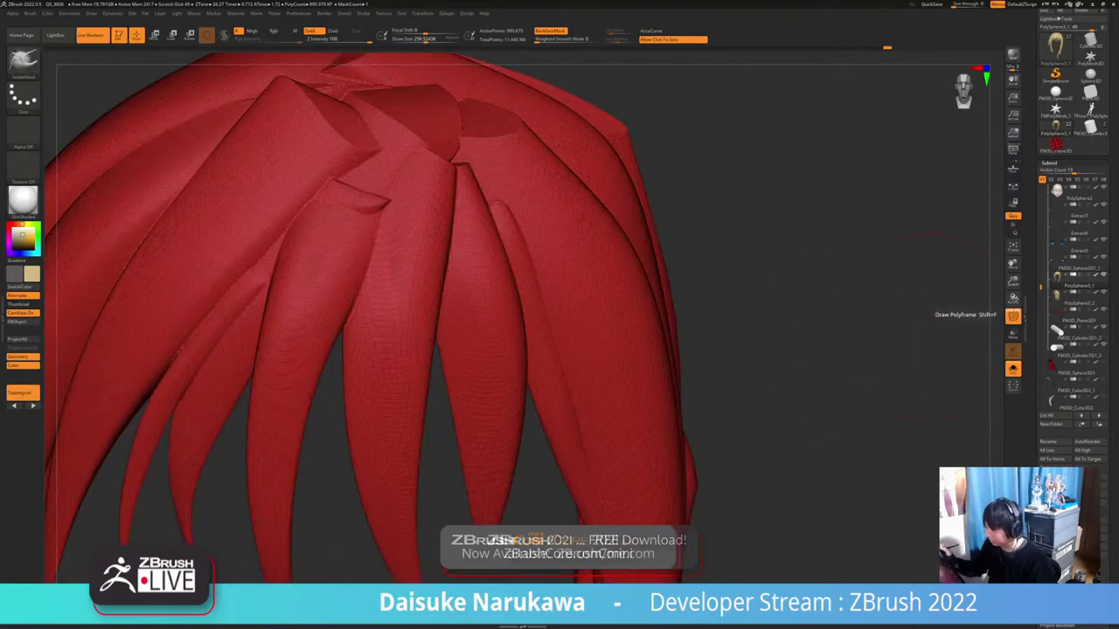
right_click_drag(830, 393, 820, 302, "ctrl")
mouse_move(612, 428)
right_mouse_down()
mouse_move(572, 520)
mouse_move(435, 524)
mouse_move(476, 437)
right_mouse_up()
right_click_drag(599, 224, 612, 315, "ctrl")
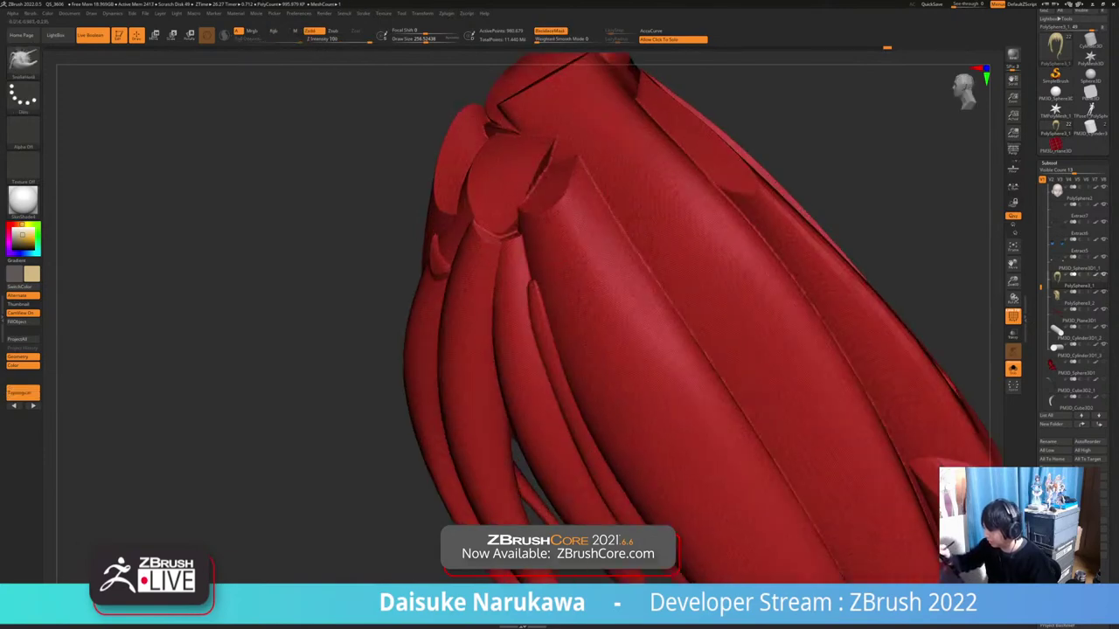
right_click_drag(813, 231, 751, 240)
left_click(1013, 316)
right_click_drag(724, 370, 713, 280, "ctrl")
right_click_drag(712, 279, 786, 210)
mouse_move(787, 384)
right_mouse_down("ctrl")
mouse_move(769, 271)
mouse_move(751, 349)
mouse_move(619, 442)
right_mouse_up("ctrl")
mouse_move(574, 372)
right_mouse_down()
mouse_move(568, 319)
mouse_move(524, 337)
mouse_move(510, 359)
mouse_move(438, 313)
right_mouse_up()
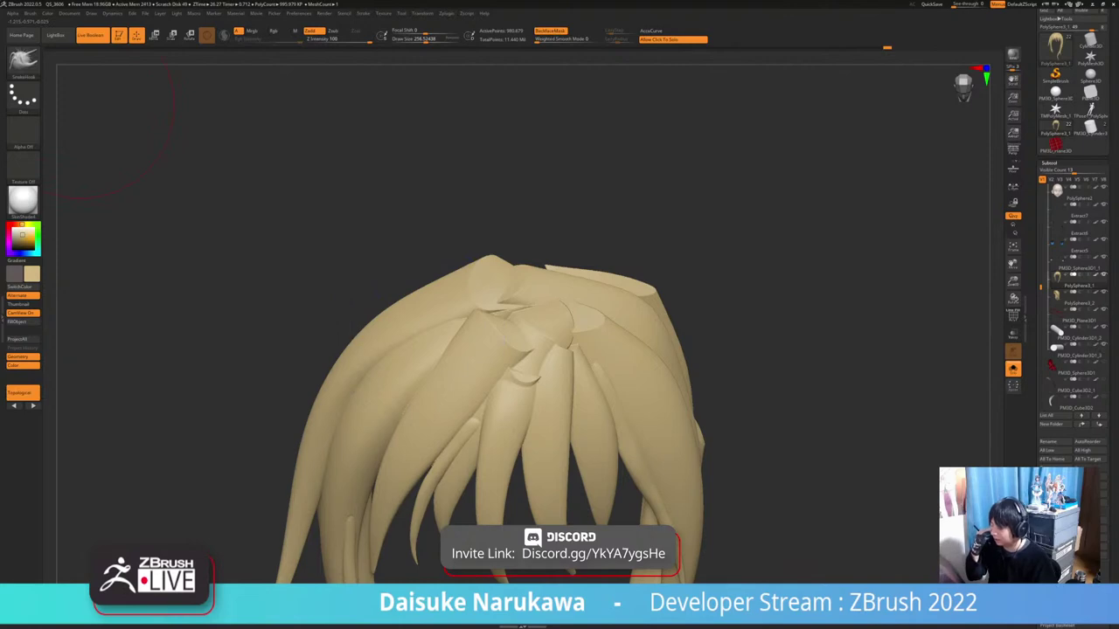
right_click_drag(502, 301, 508, 333)
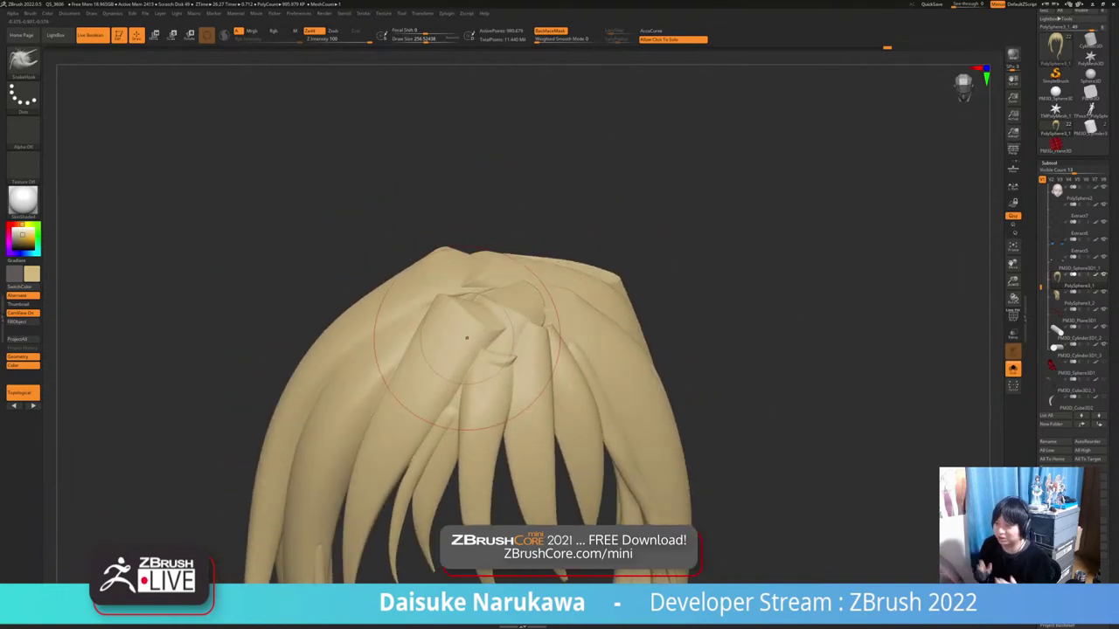
Set the Smooth brush's Weighted Smooth Mode to 1 and blend the strand roots together at the crown
key("shift")
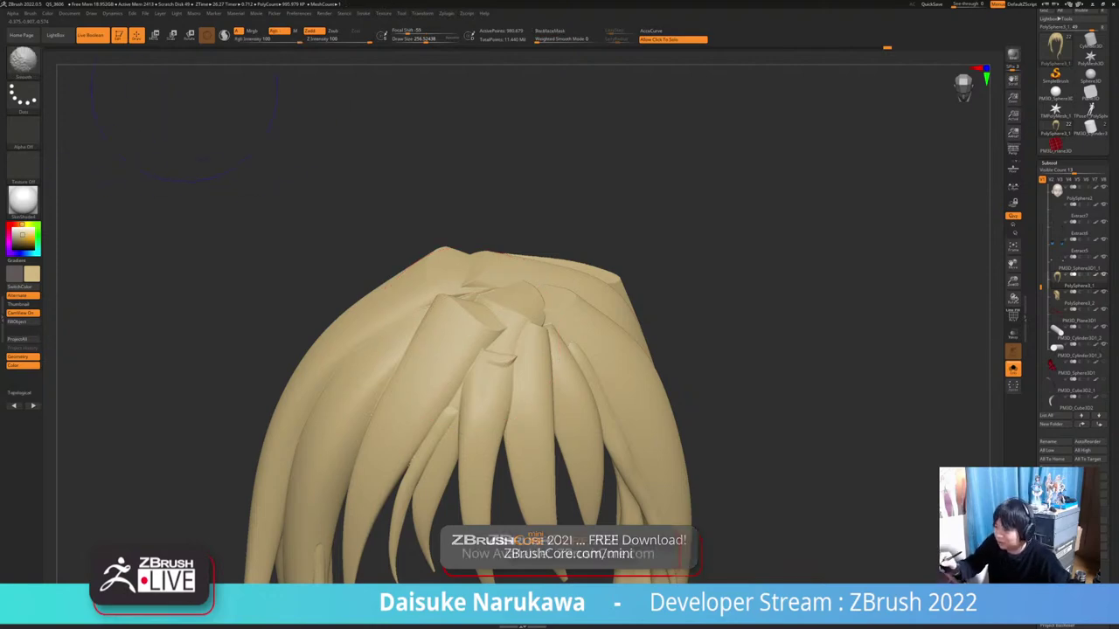
left_click(24, 62, "shift")
left_click(56, 35, "shift")
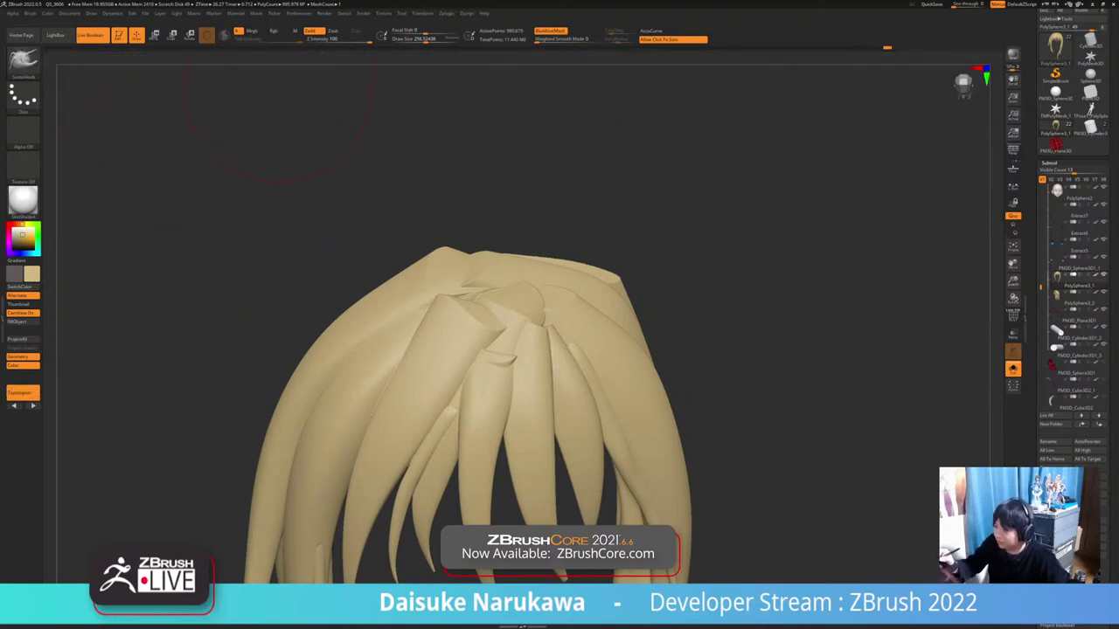
key("shift")
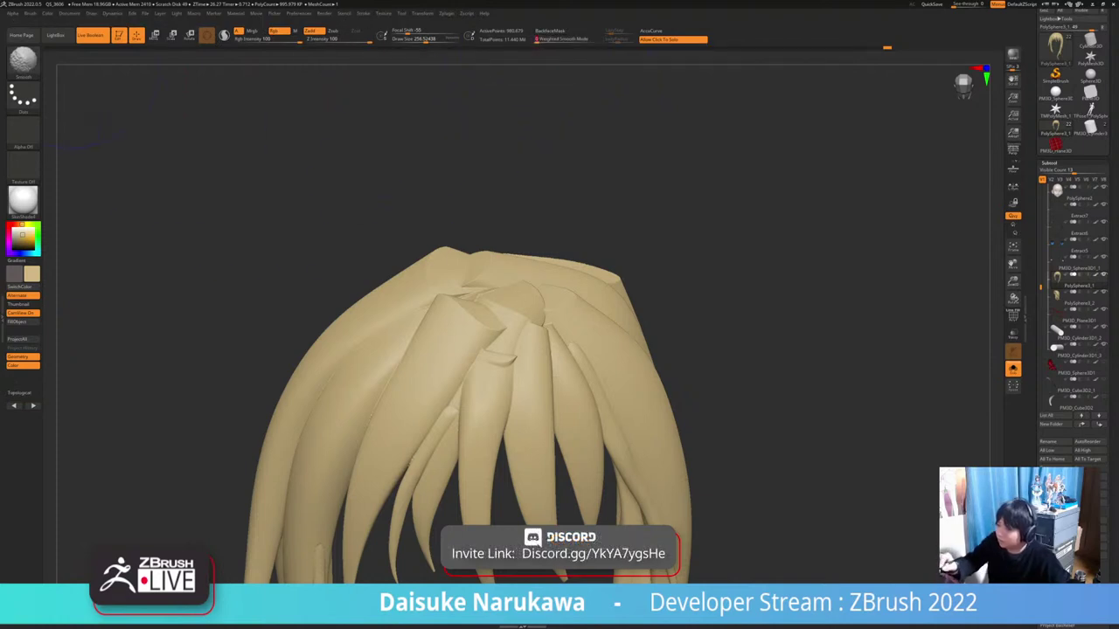
left_click(30, 13)
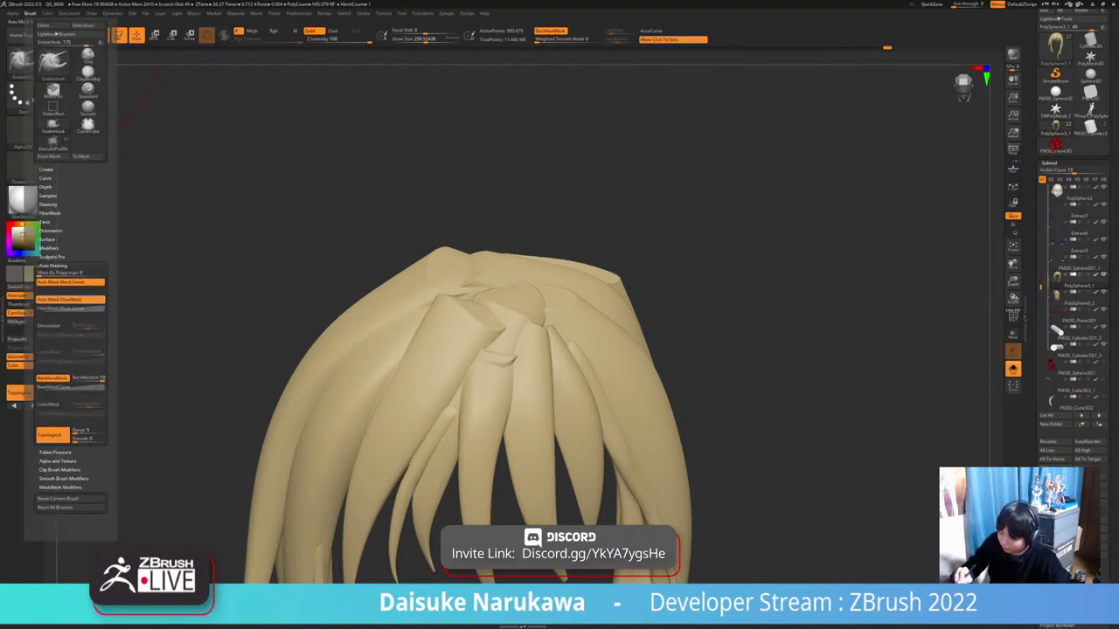
left_click(53, 266)
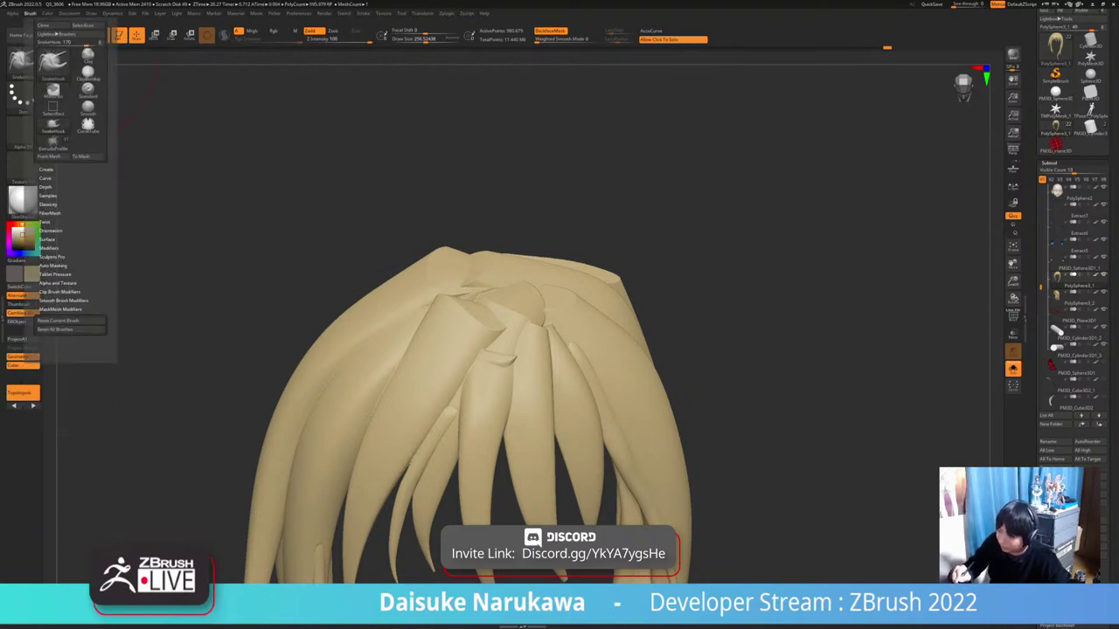
left_click(63, 301)
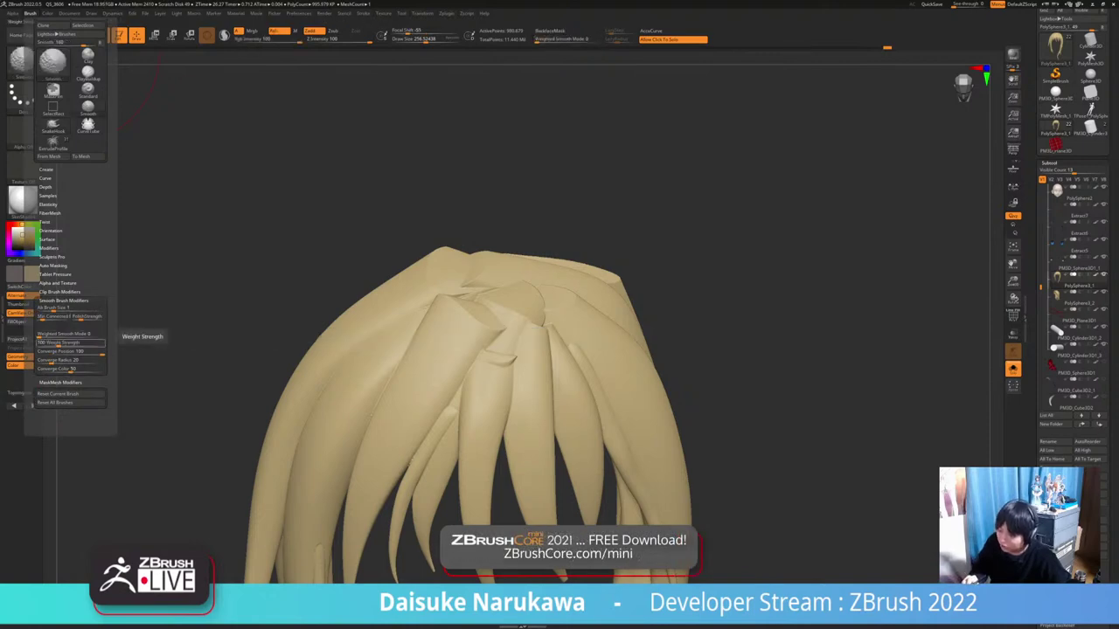
left_click(70, 334, "shift")
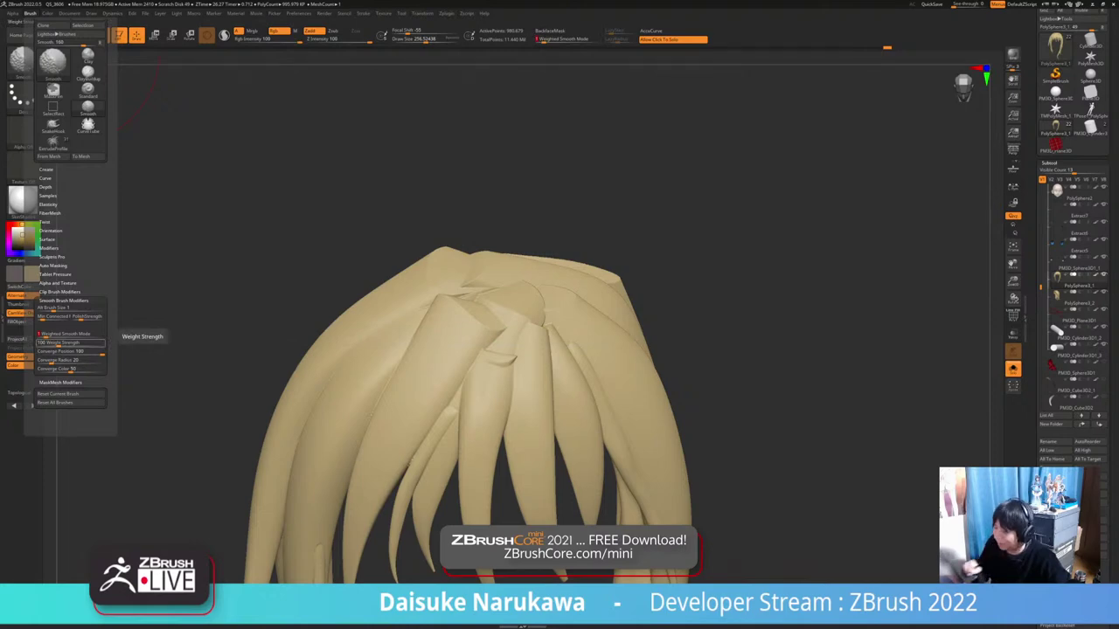
mouse_move(530, 420)
right_mouse_down("alt")
mouse_move(485, 404)
mouse_move(511, 494)
right_mouse_up("alt")
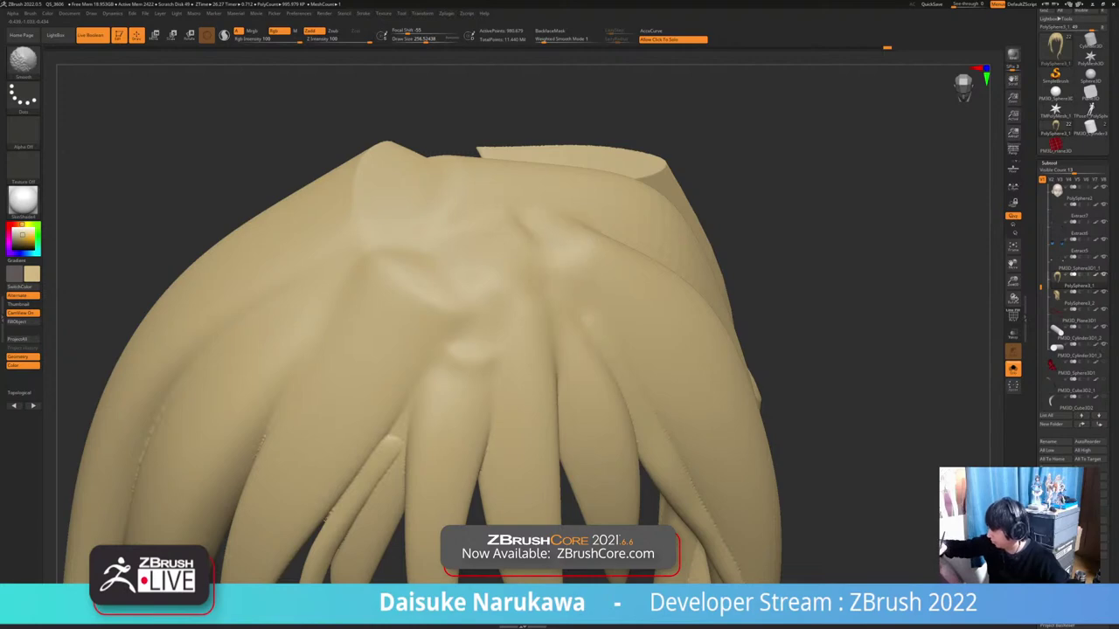
mouse_move(350, 490)
right_mouse_down("ctrl")
mouse_move(350, 410)
mouse_move(362, 476)
mouse_move(376, 459)
right_mouse_up("ctrl")
Load the Smooth Stronger brush from the LightBox brush library as the smoothing brush
key("comma")
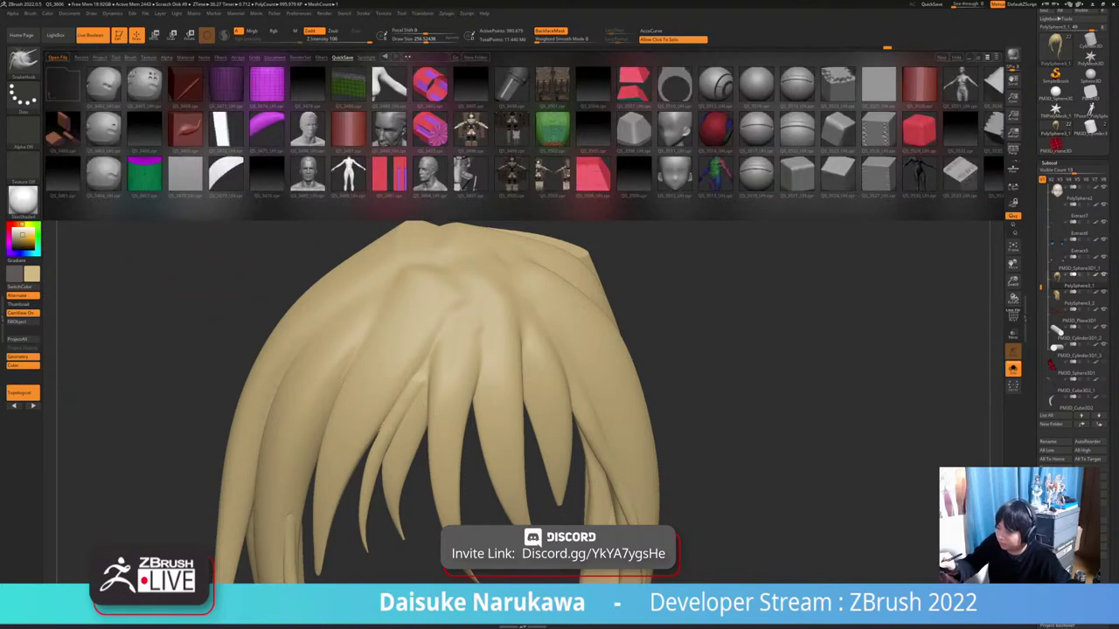
left_click(131, 58)
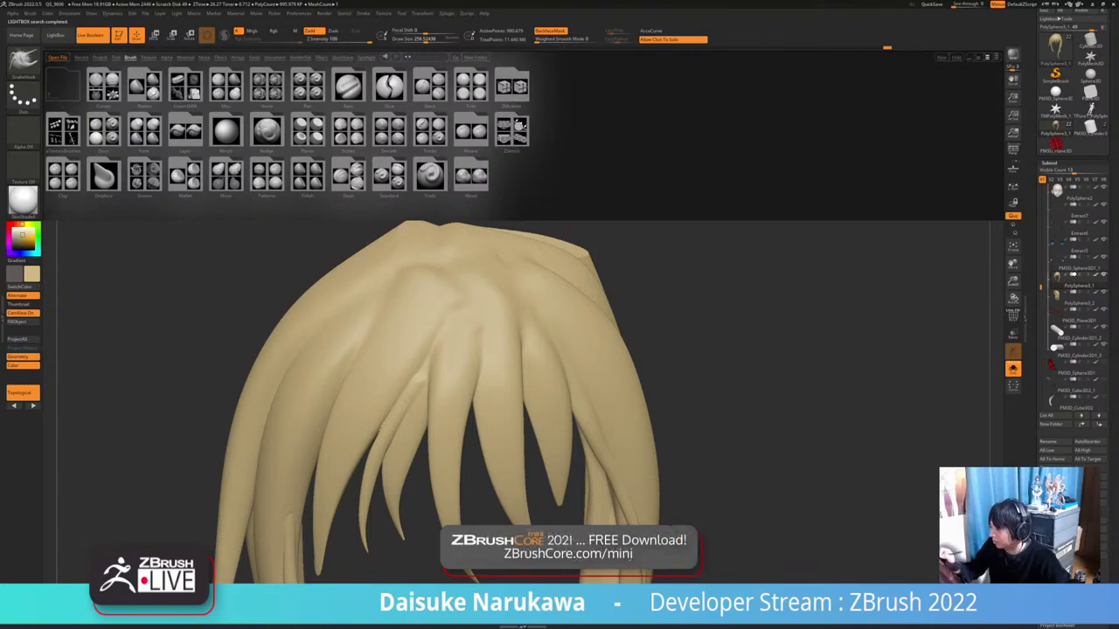
double_click(389, 131)
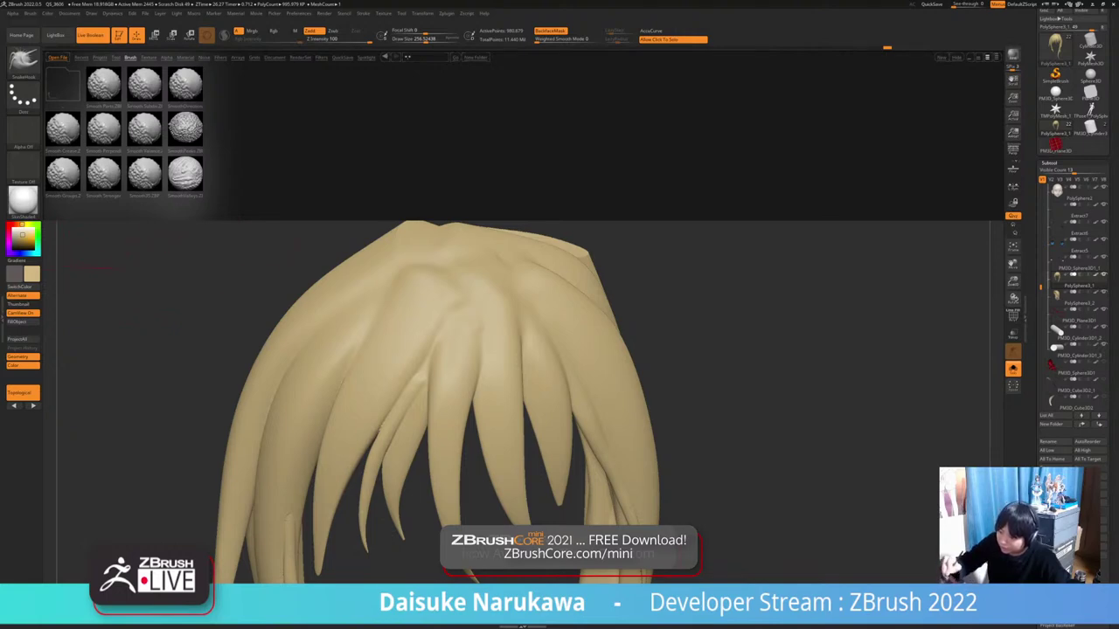
double_click(113, 173)
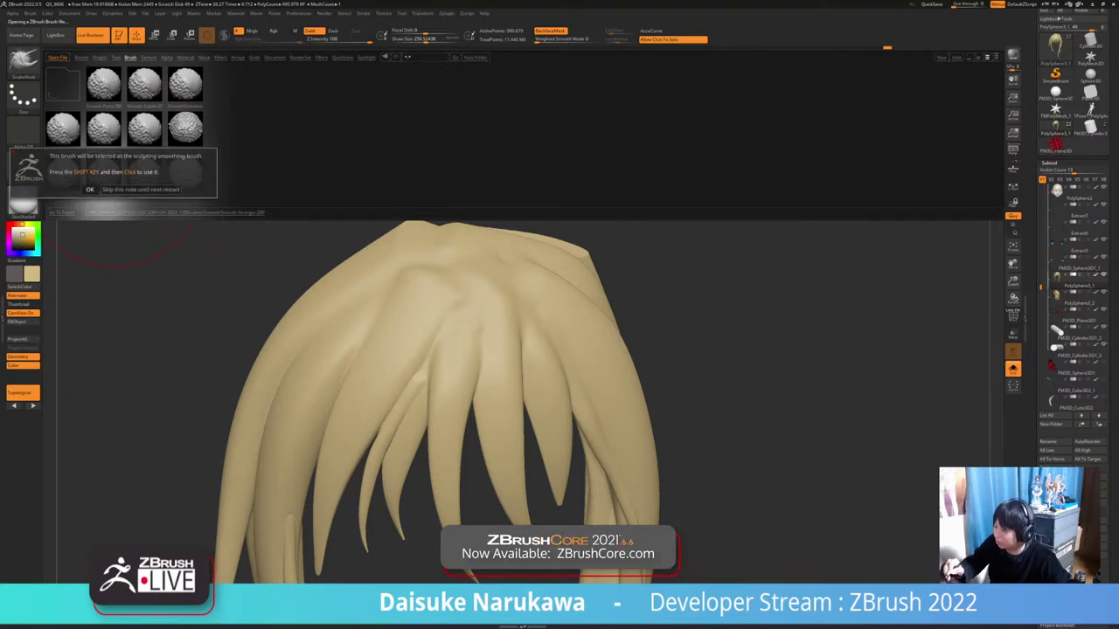
left_click(90, 190)
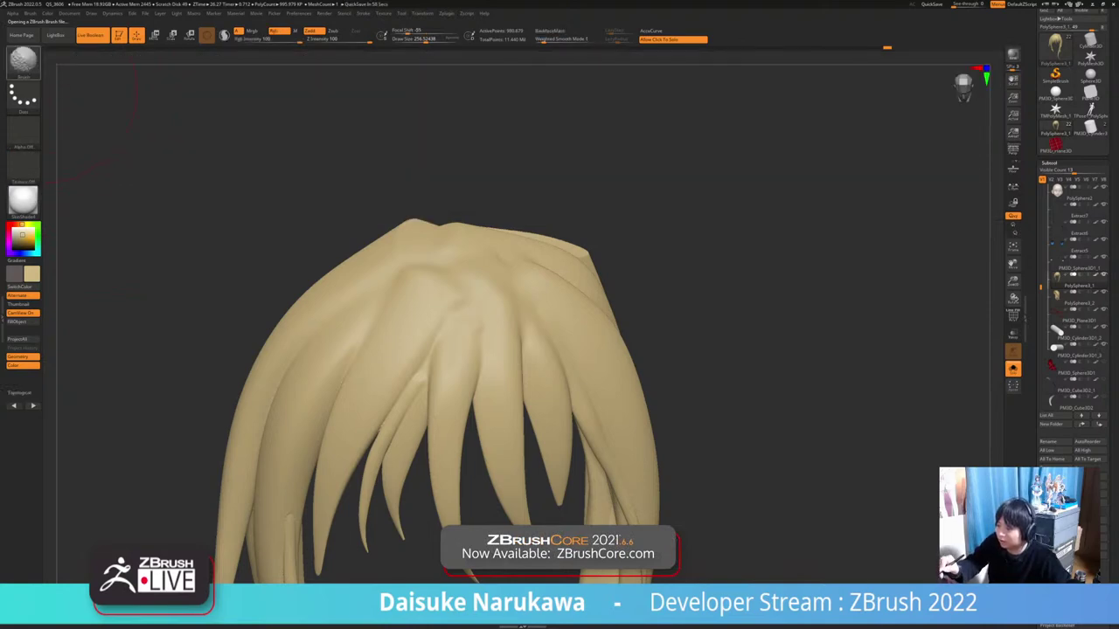
left_click(24, 63, "shift")
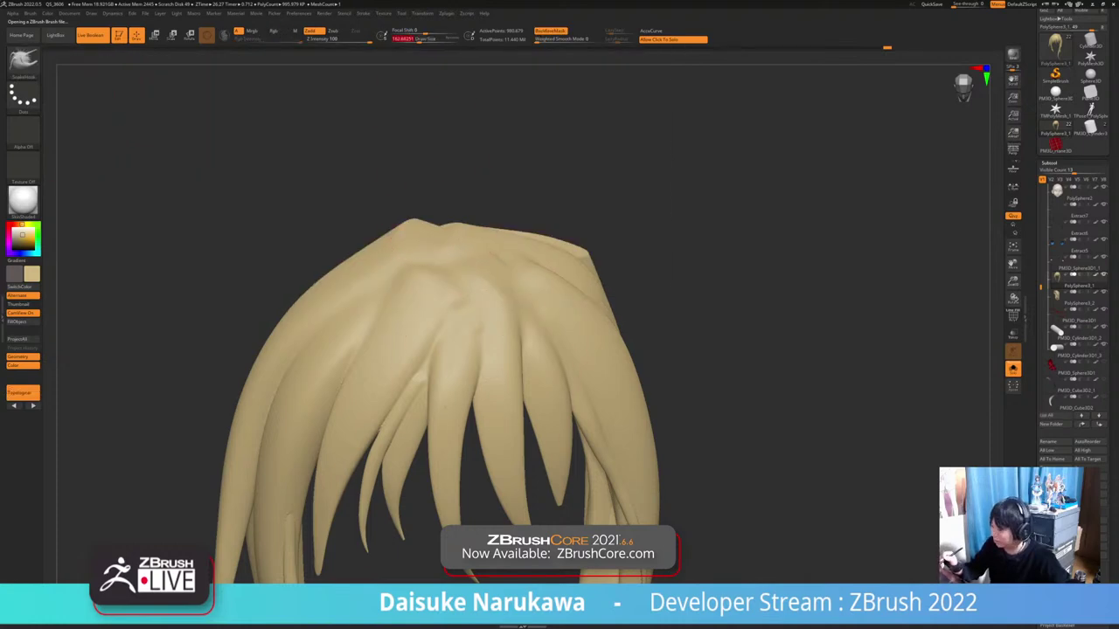
Smooth down the pointed corner at the crown edge of the front hair and soften the adjoining strand roots with Smooth Stronger
right_click_drag(479, 271, 460, 322)
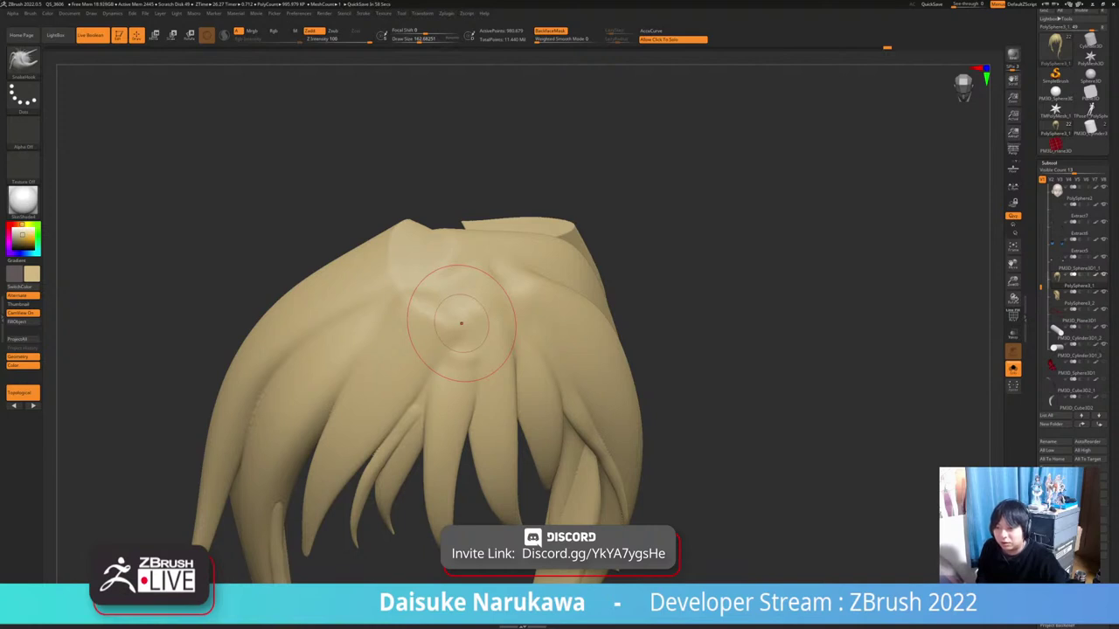
right_click_drag(416, 225, 425, 245)
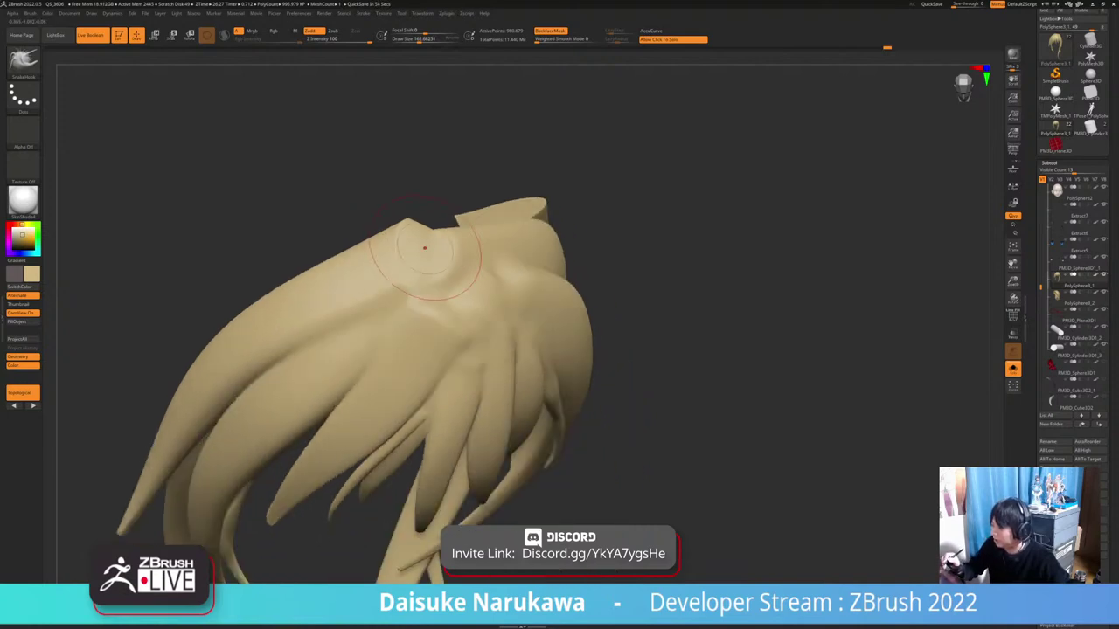
left_click_drag(423, 229, 406, 226, "shift")
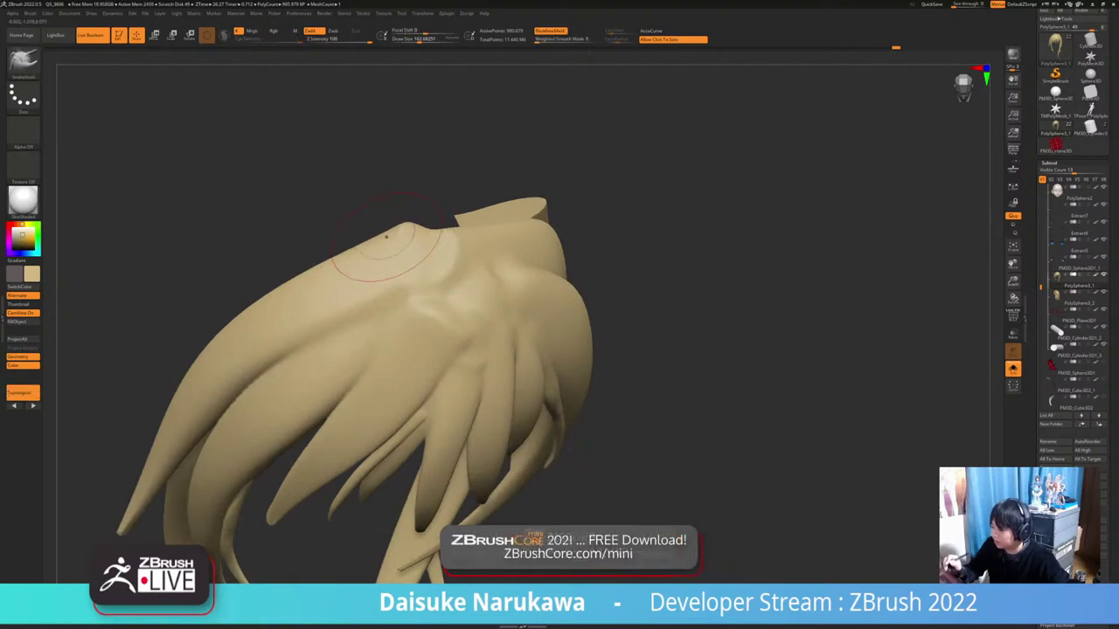
mouse_move(414, 232)
right_mouse_down("alt")
mouse_move(416, 279)
mouse_move(401, 270)
right_mouse_up("alt")
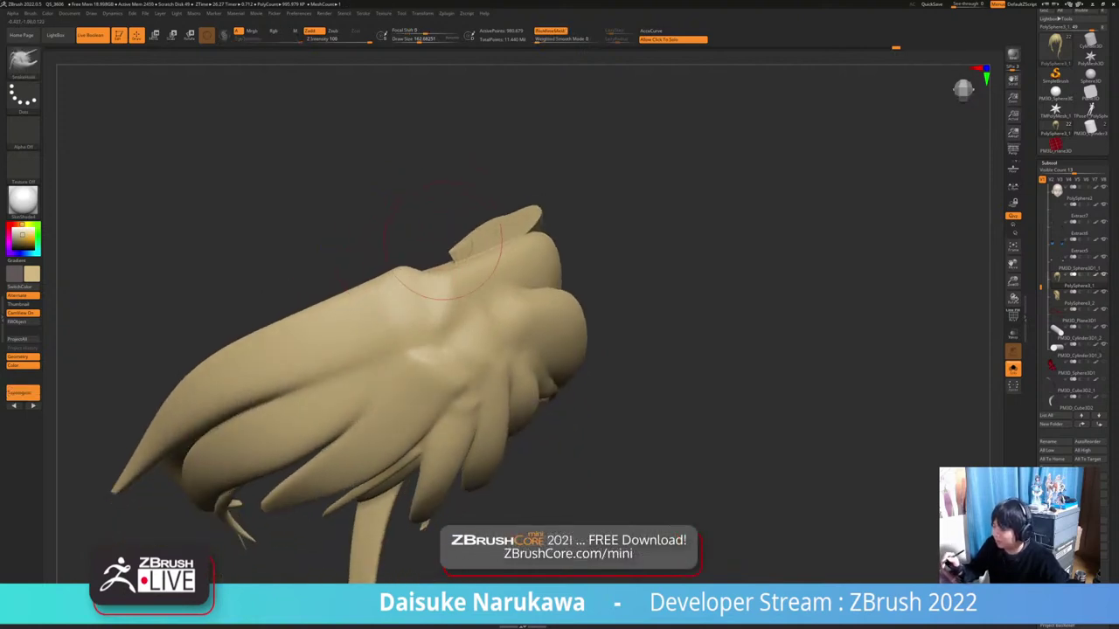
right_click_drag(425, 212, 402, 262, "ctrl")
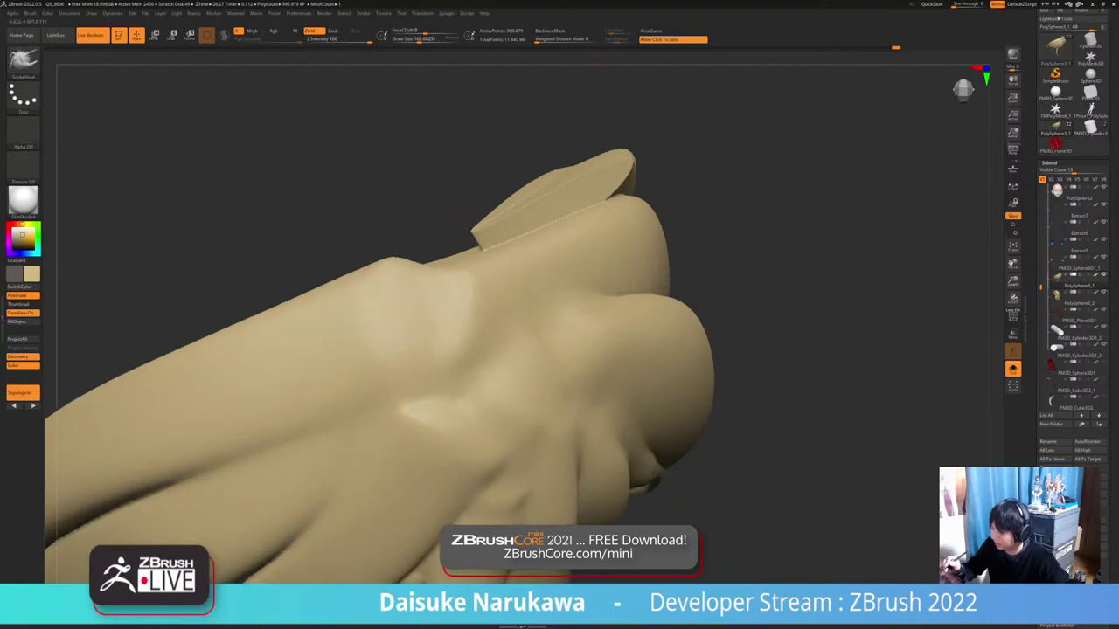
left_click_drag(384, 260, 388, 273)
mouse_move(392, 292)
right_mouse_down()
mouse_move(401, 262)
mouse_move(437, 375)
right_mouse_up()
mouse_move(437, 375)
right_mouse_down("ctrl")
mouse_move(458, 306)
mouse_move(468, 318)
mouse_move(450, 349)
mouse_move(405, 305)
right_mouse_up("ctrl")
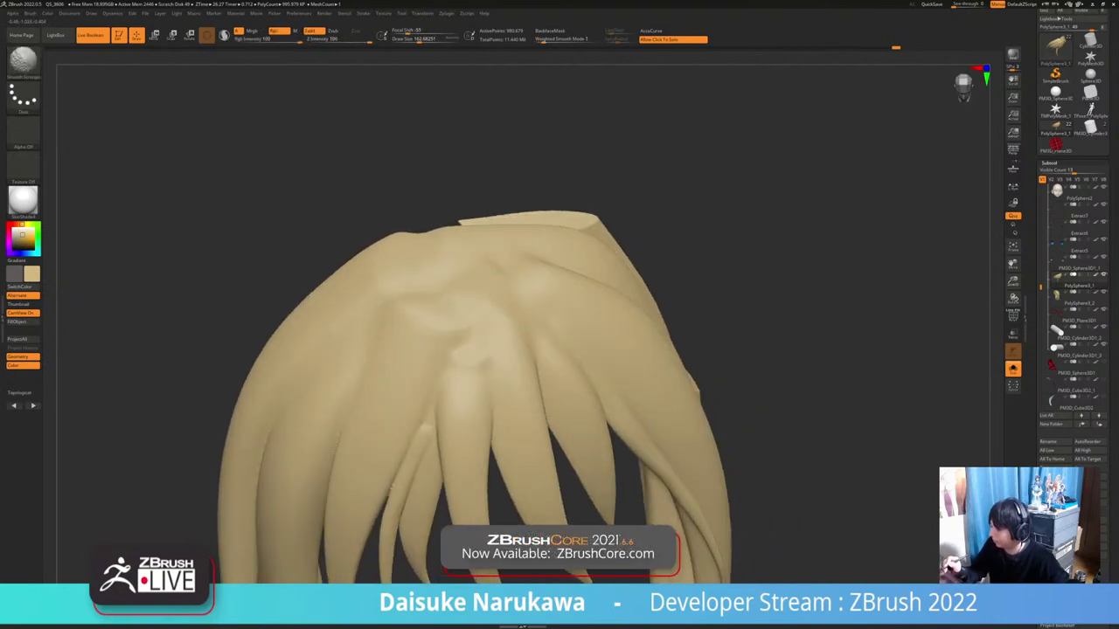
Turn on backface masking for the SnakeHook brush, ready for reshaping the side hair strands
right_click_drag(420, 305, 427, 272, "ctrl")
mouse_move(481, 306)
right_mouse_down()
mouse_move(464, 302)
mouse_move(516, 290)
right_mouse_up()
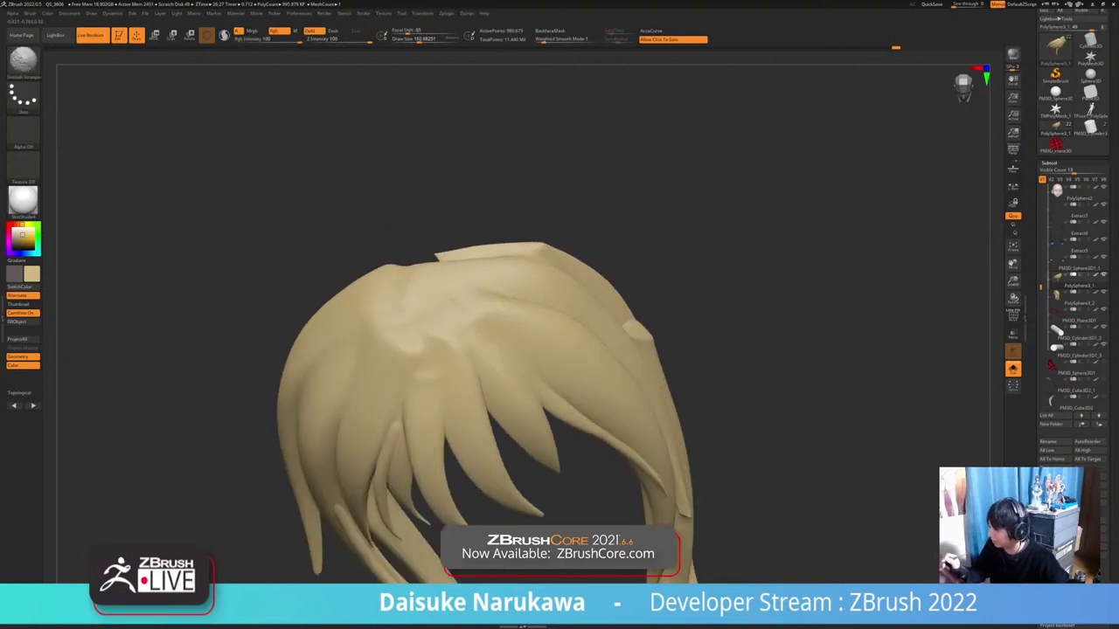
mouse_move(430, 229)
right_mouse_down()
mouse_move(449, 283)
mouse_move(424, 282)
mouse_move(428, 350)
mouse_move(393, 372)
right_mouse_up()
right_click_drag(411, 315, 415, 349, "ctrl")
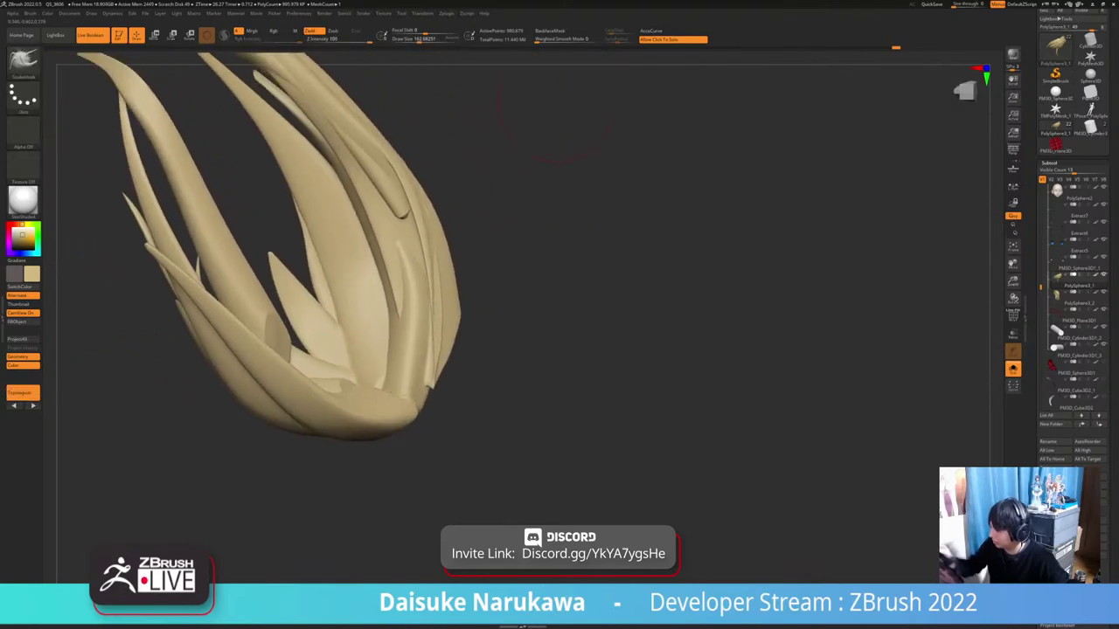
left_click(552, 32)
Pull the thin strand on the side of the hair with the SnakeHook brush so it extends along its neighbours
right_click_drag(392, 229, 410, 217)
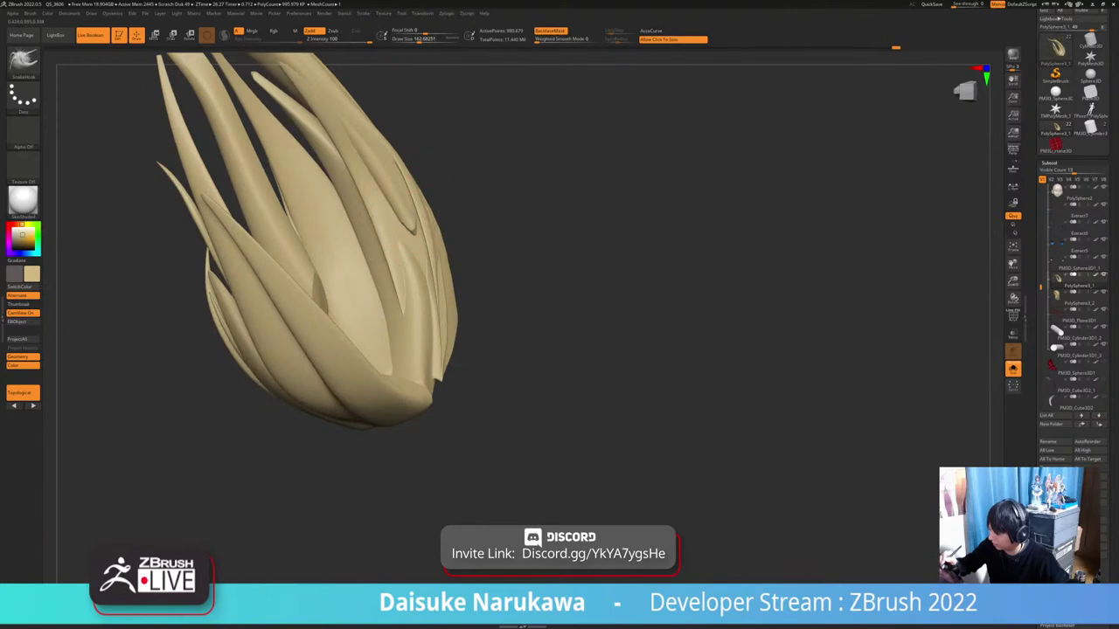
right_click_drag(411, 262, 413, 232, "ctrl")
mouse_move(413, 232)
right_mouse_down()
mouse_move(404, 284)
mouse_move(410, 223)
mouse_move(407, 248)
mouse_move(403, 240)
mouse_move(417, 267)
right_mouse_up()
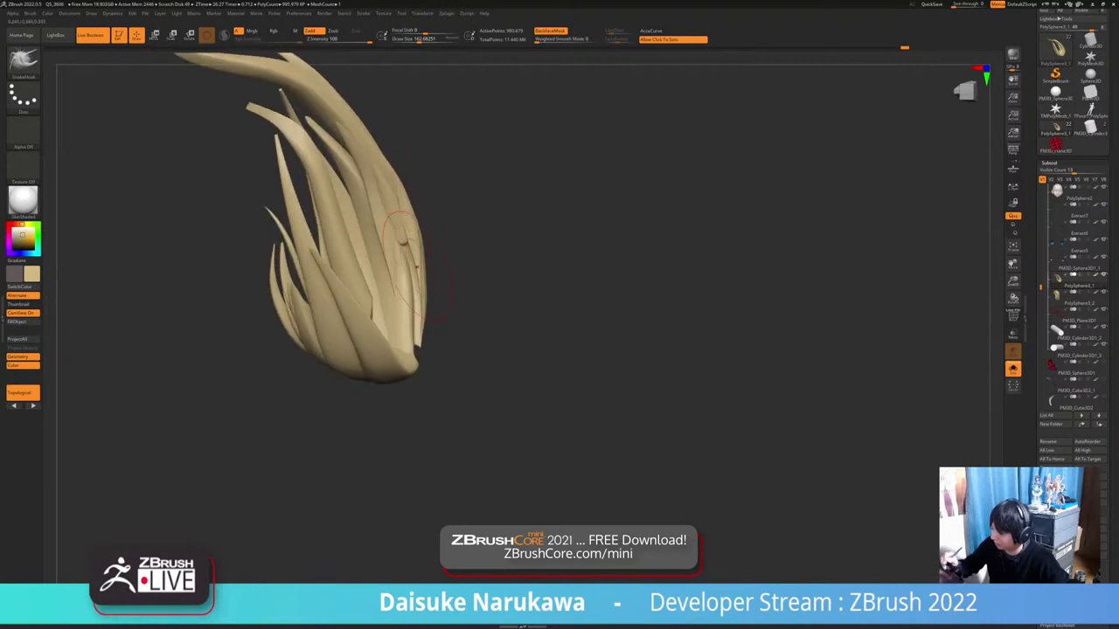
mouse_move(406, 211)
right_mouse_down()
mouse_move(423, 287)
mouse_move(405, 254)
right_mouse_up()
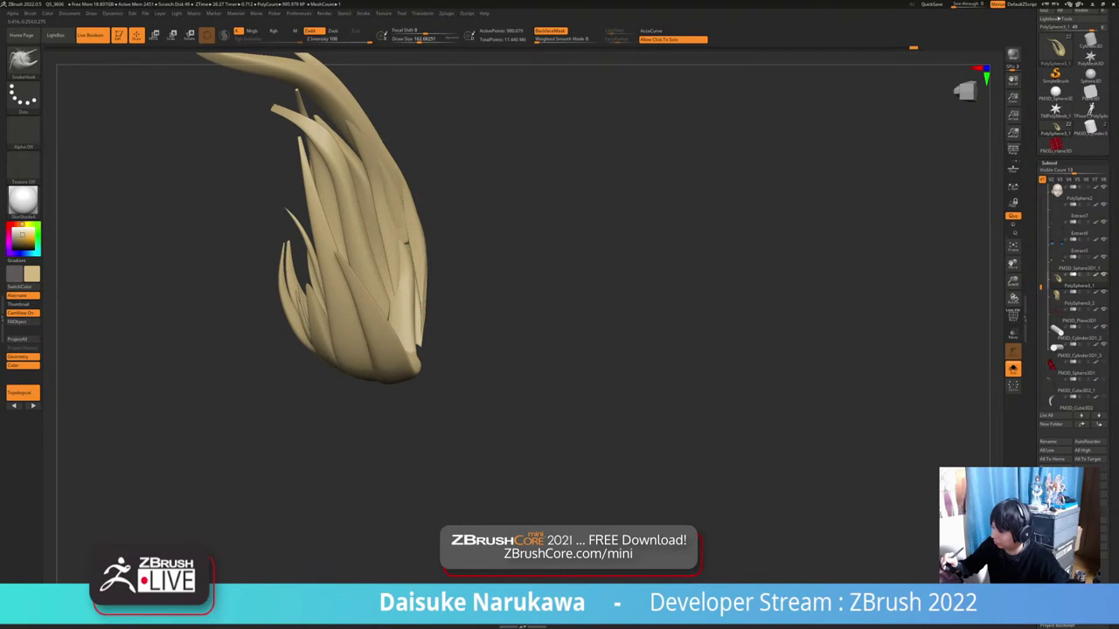
mouse_move(406, 243)
right_mouse_down()
mouse_move(412, 304)
mouse_move(400, 278)
right_mouse_up()
mouse_move(414, 347)
right_mouse_down()
mouse_move(440, 285)
mouse_move(440, 208)
mouse_move(440, 218)
right_mouse_up()
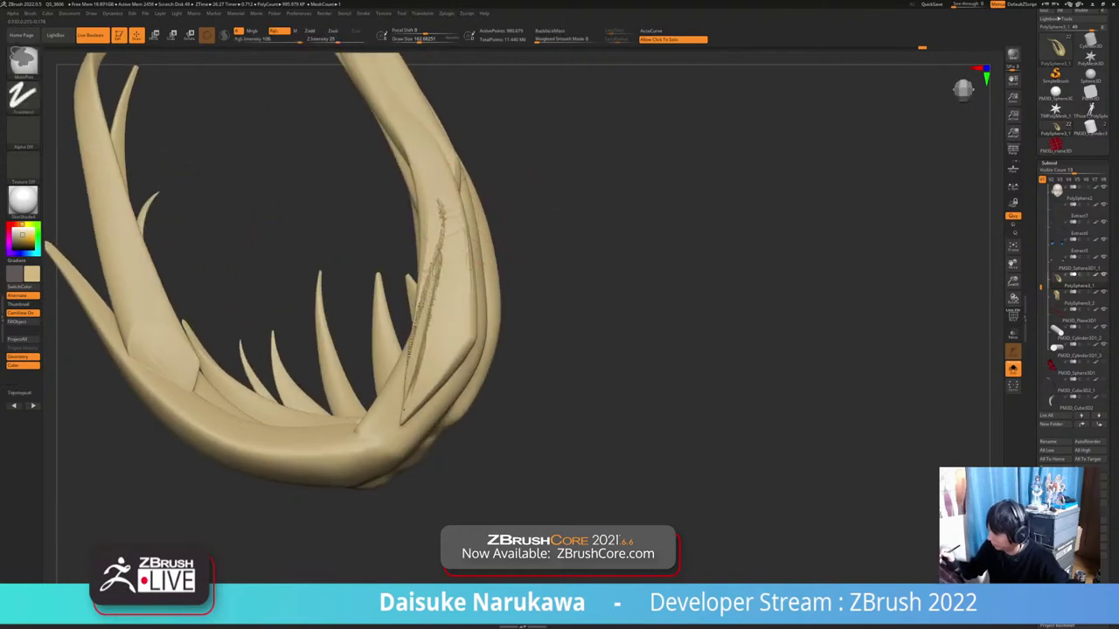
Remesh the hair with DynaMesh and smooth the jagged ridge along the stretched side strand
left_click_drag(583, 289, 583, 293, "ctrl")
left_click_drag(443, 219, 445, 203, "shift")
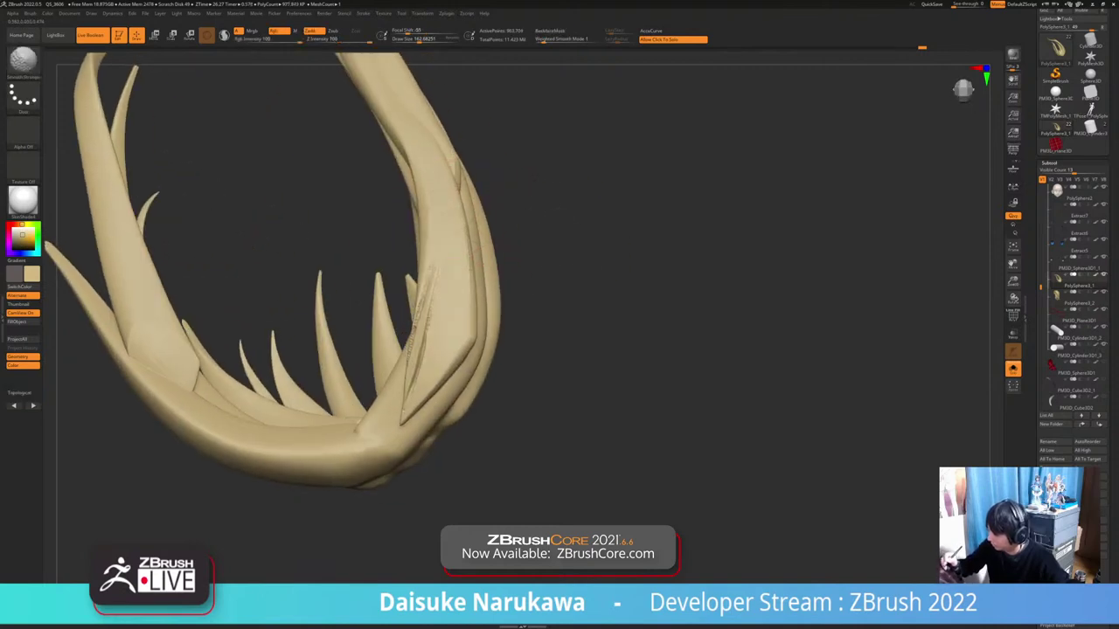
left_click_drag(418, 325, 407, 414, "shift")
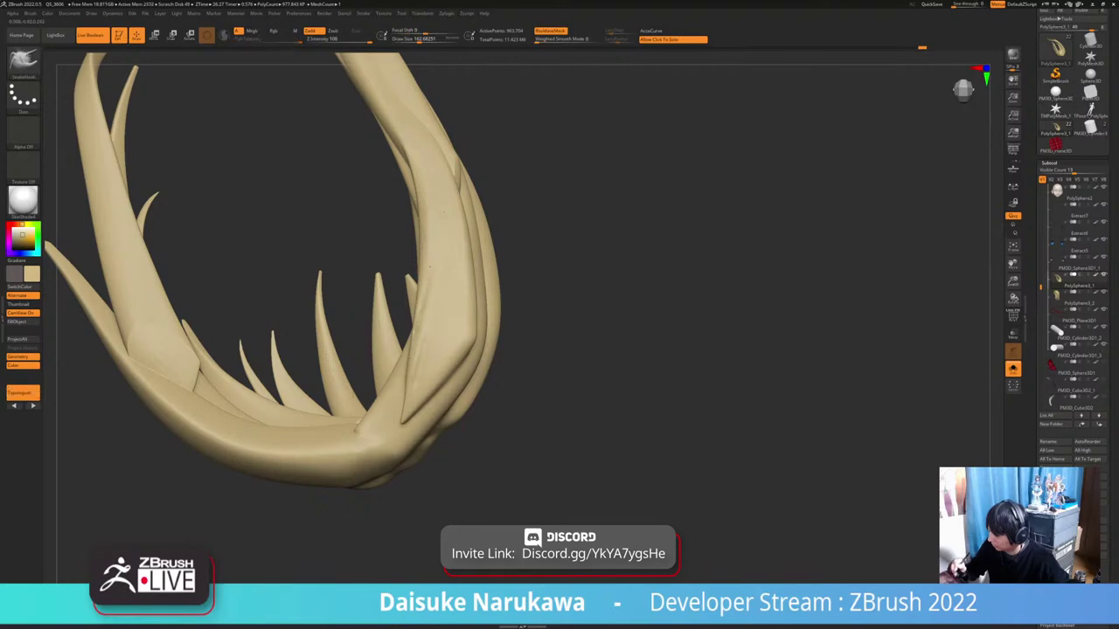
mouse_move(407, 414)
right_mouse_down()
mouse_move(375, 395)
mouse_move(484, 391)
mouse_move(498, 374)
right_mouse_up()
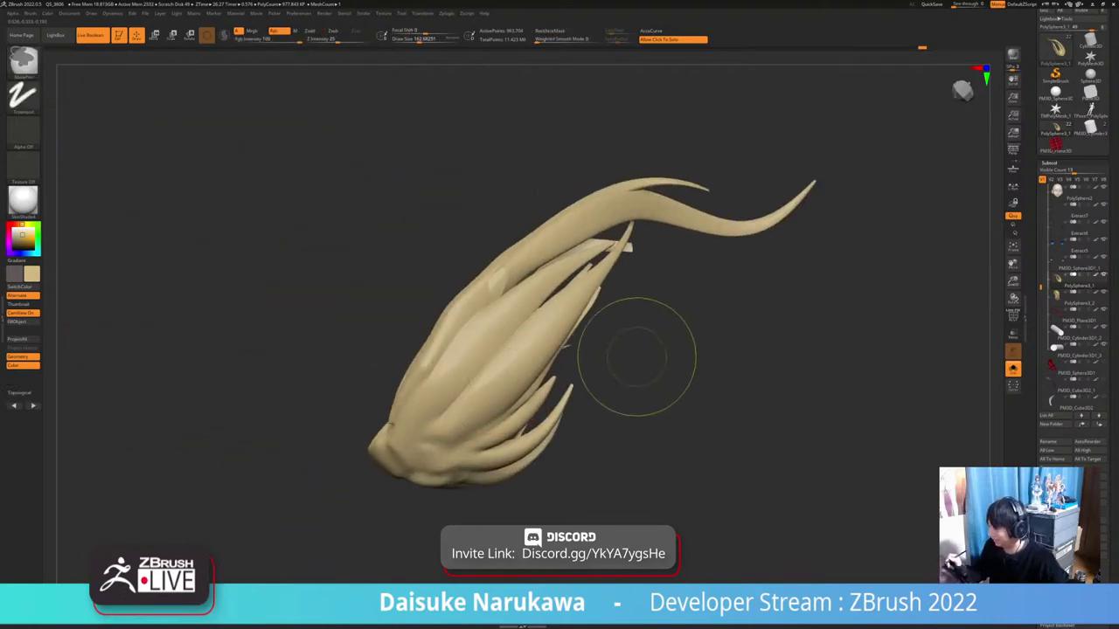
left_click_drag(640, 361, 628, 410, "ctrl")
Pull the blunt root end of the side strand near the crown into a tapered point with the SnakeHook brush
mouse_move(432, 302)
right_mouse_down("ctrl")
mouse_move(429, 341)
mouse_move(428, 321)
mouse_move(440, 317)
mouse_move(419, 342)
mouse_move(429, 366)
right_mouse_up("ctrl")
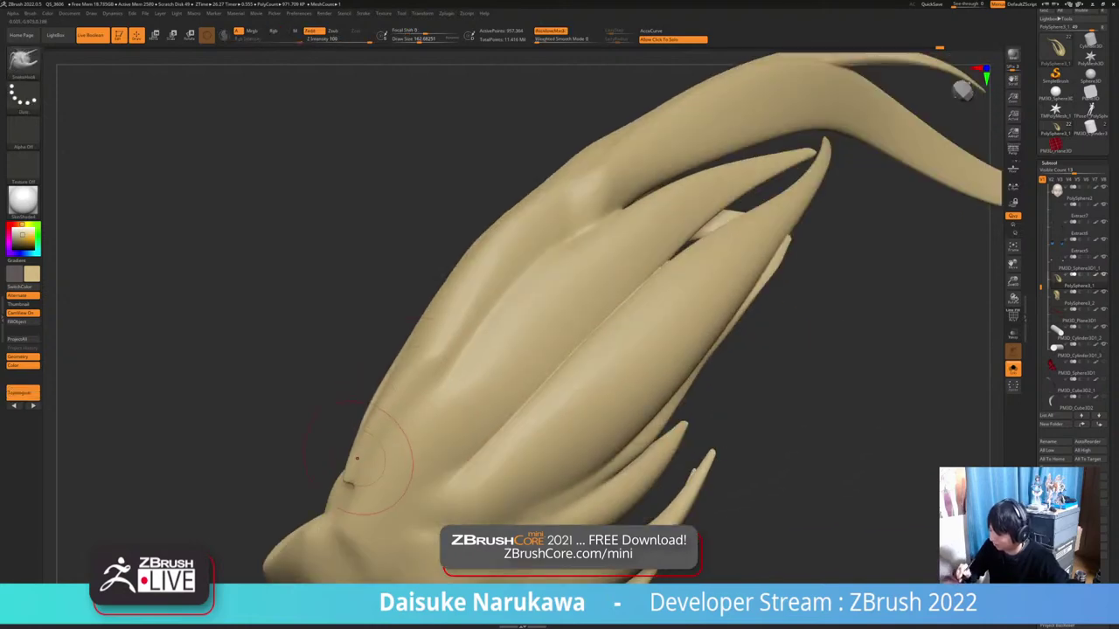
right_click_drag(357, 458, 362, 426)
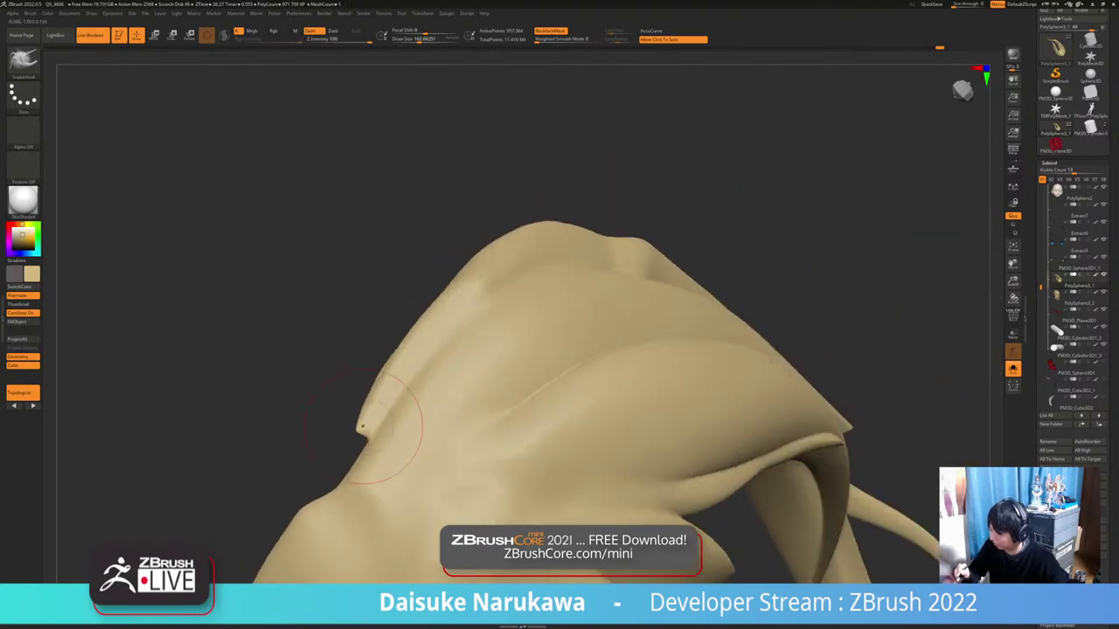
left_click_drag(363, 425, 356, 460)
mouse_move(357, 458)
right_mouse_down()
mouse_move(366, 446)
mouse_move(347, 442)
right_mouse_up()
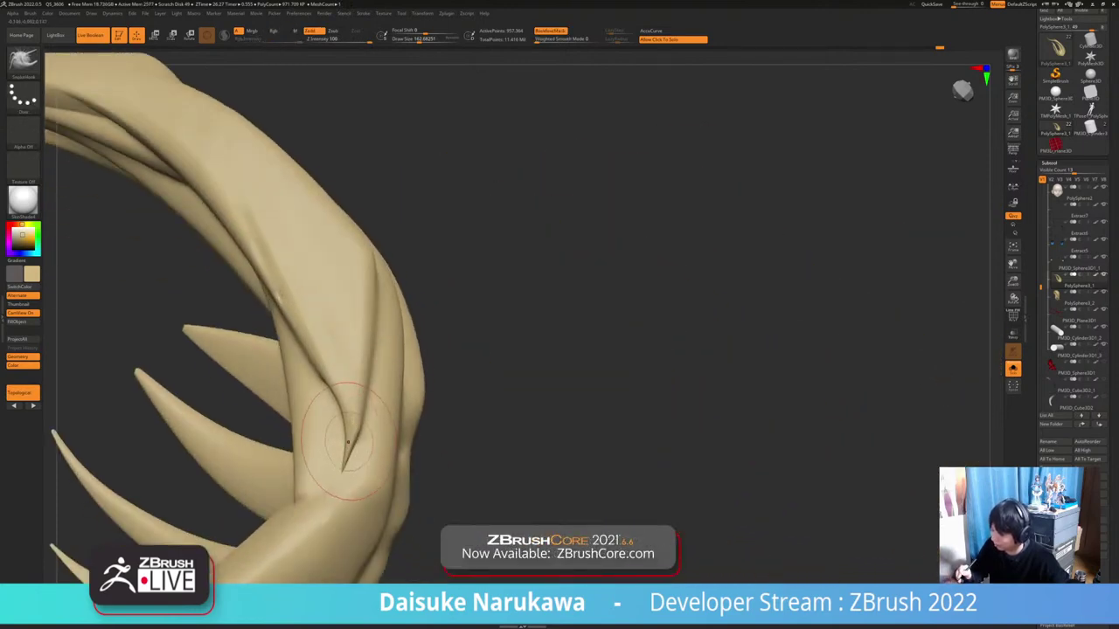
right_click_drag(350, 397, 350, 409)
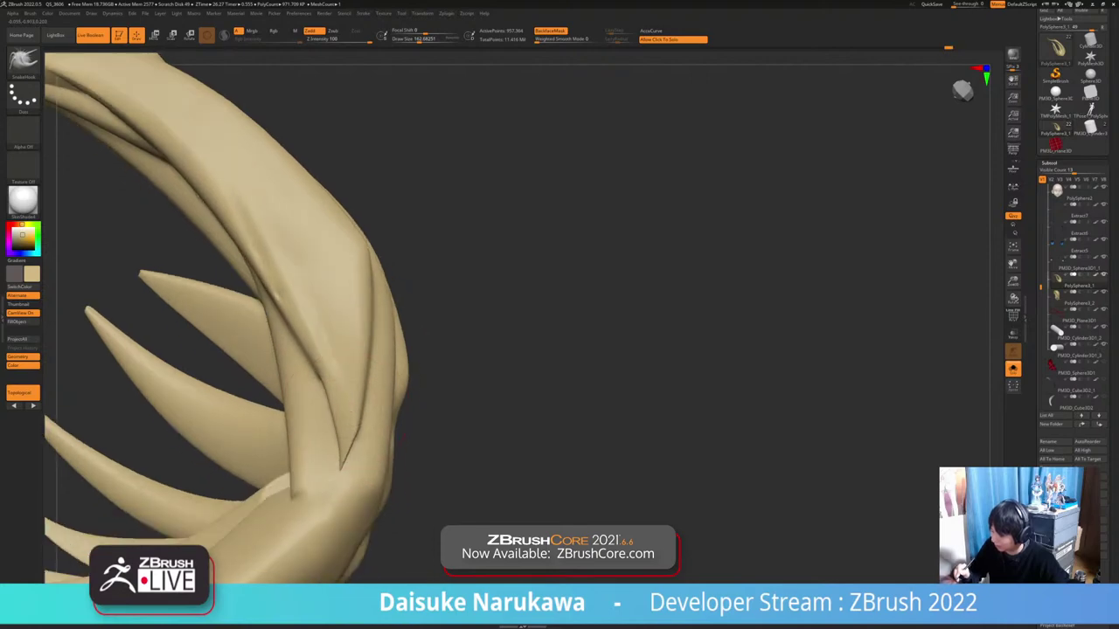
Remesh the hair with DynaMesh and smooth the creases around the reshaped side strand
right_click_drag(474, 277, 499, 330, "ctrl")
left_click_drag(505, 371, 507, 437, "ctrl")
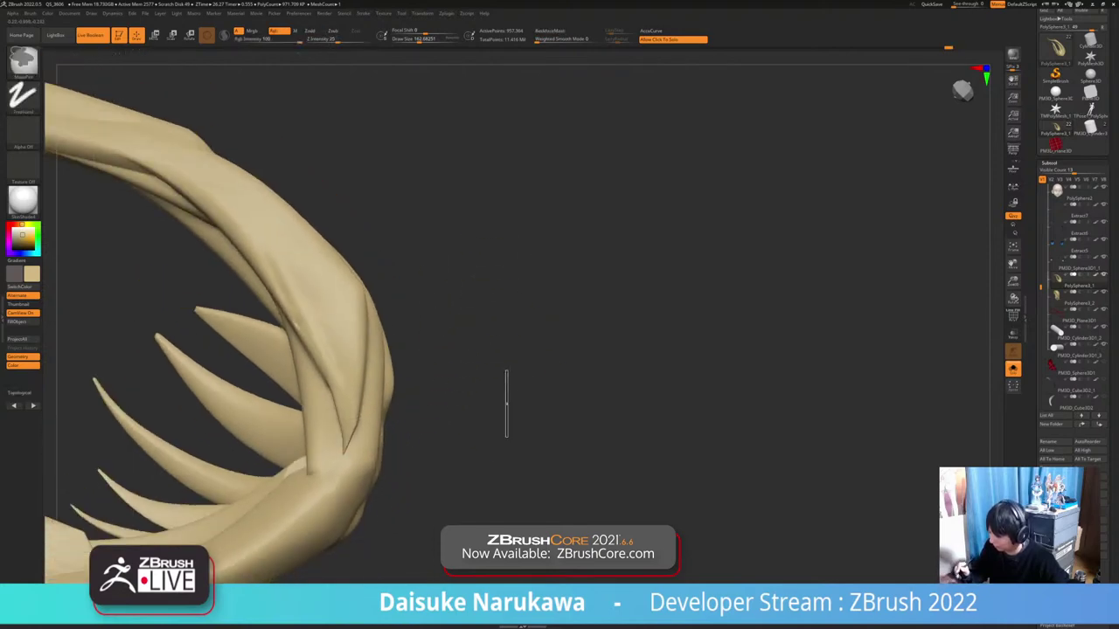
mouse_move(489, 463)
right_mouse_down()
mouse_move(463, 384)
mouse_move(441, 378)
right_mouse_up()
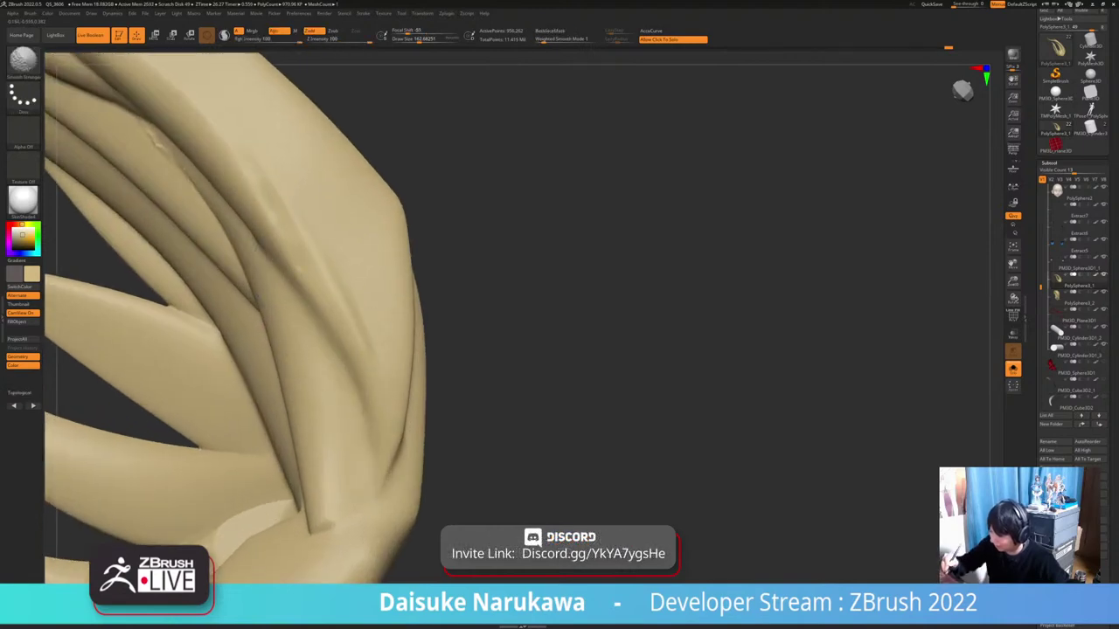
right_click_drag(280, 252, 460, 333, "alt")
left_click_drag(334, 196, 350, 220, "shift")
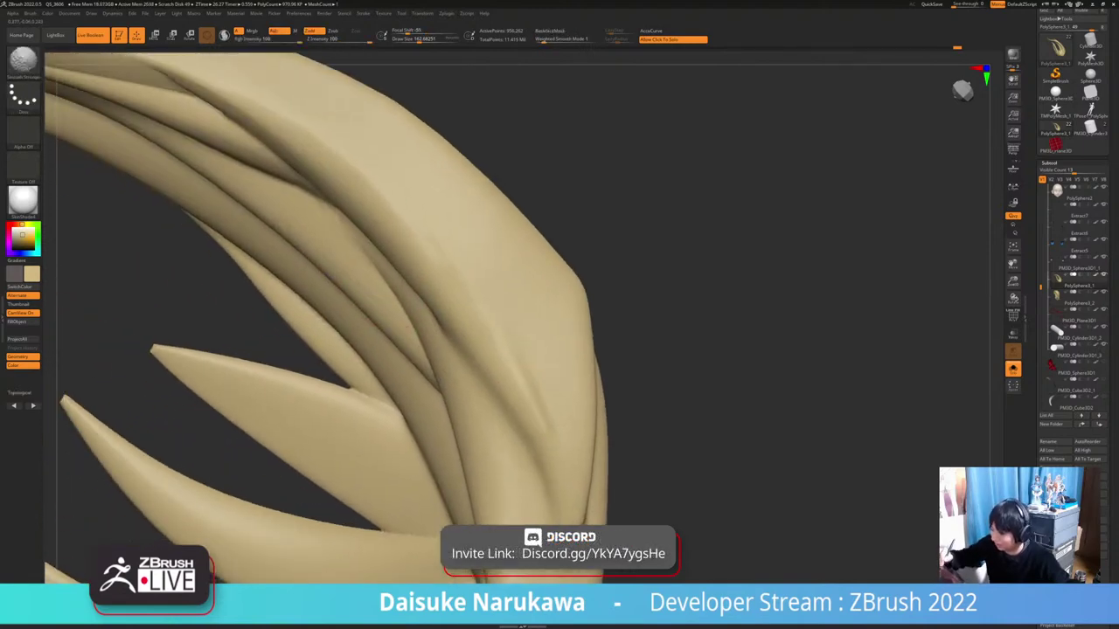
Smooth the surface and transitions of the long outer strands along the side of the hair
mouse_move(442, 373)
right_mouse_down()
mouse_move(450, 253)
mouse_move(436, 247)
mouse_move(420, 192)
mouse_move(589, 300)
mouse_move(638, 317)
mouse_move(547, 303)
mouse_move(519, 251)
right_mouse_up()
left_click_drag(519, 251, 505, 267, "shift")
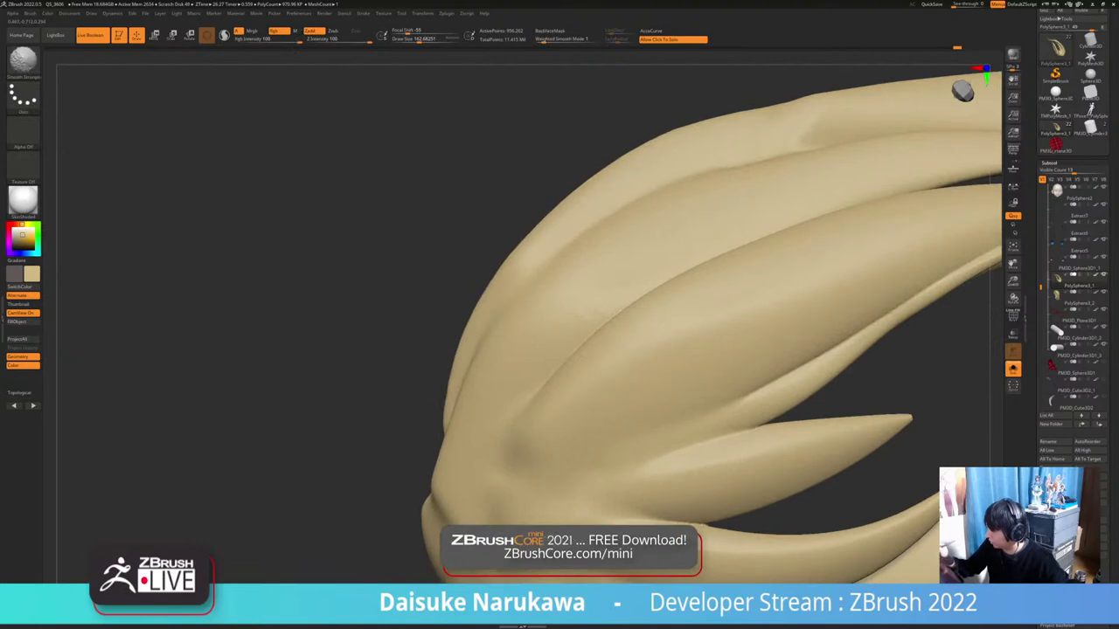
mouse_move(731, 117)
right_mouse_down("ctrl")
mouse_move(718, 68)
mouse_move(603, 201)
mouse_move(581, 180)
right_mouse_up("ctrl")
left_click_drag(568, 232, 533, 262, "shift")
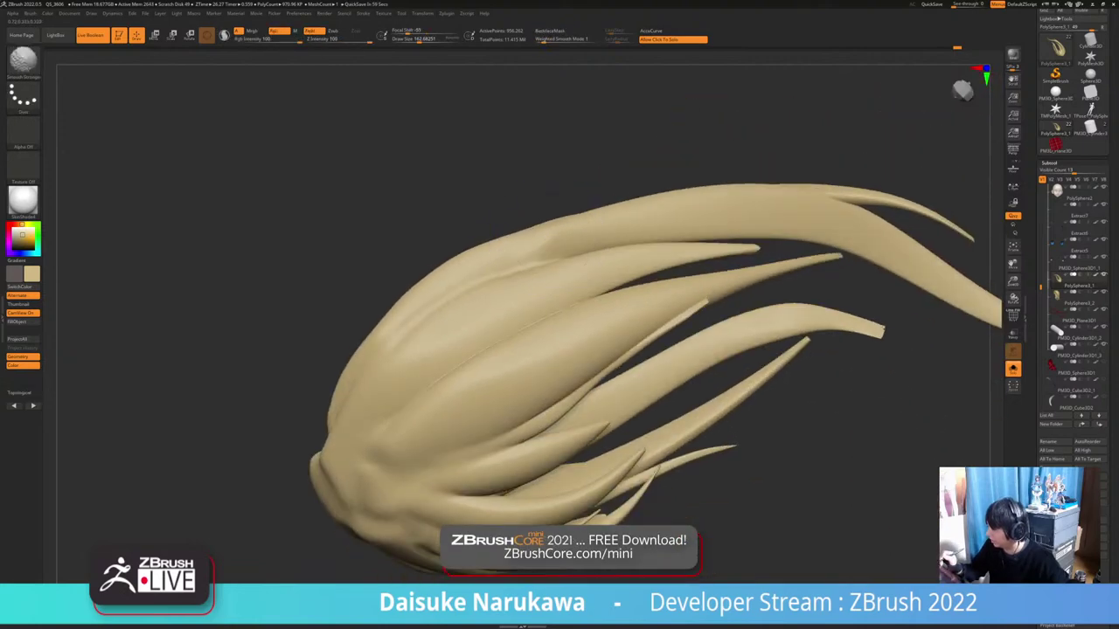
right_click_drag(559, 174, 584, 208)
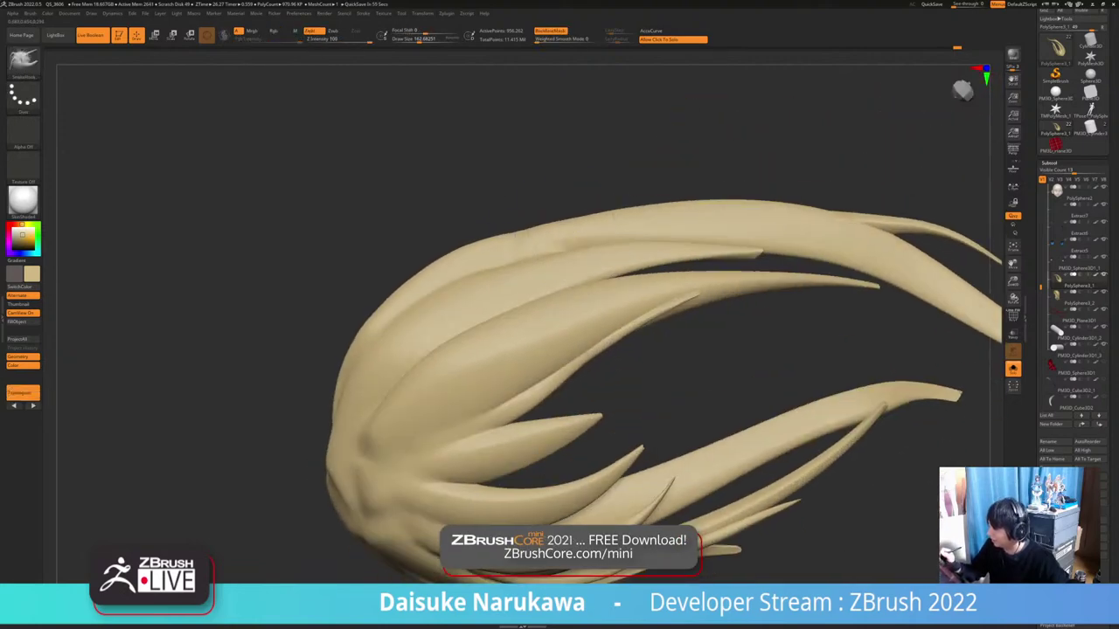
left_click_drag(603, 246, 538, 238, "shift")
Soften the bumpy area where the bangs meet at the crown with the Smooth brush
right_click_drag(502, 254, 524, 227)
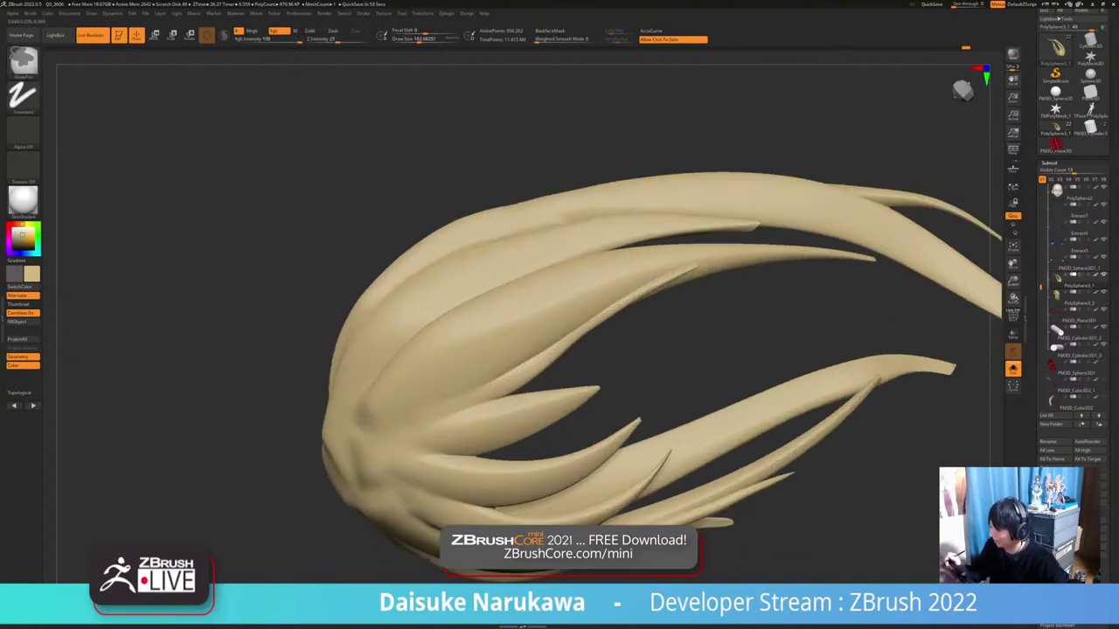
mouse_move(609, 380)
right_mouse_down("ctrl")
mouse_move(603, 297)
mouse_move(646, 253)
right_mouse_up("ctrl")
mouse_move(489, 336)
right_mouse_down("ctrl")
mouse_move(475, 412)
mouse_move(482, 350)
mouse_move(455, 367)
right_mouse_up("ctrl")
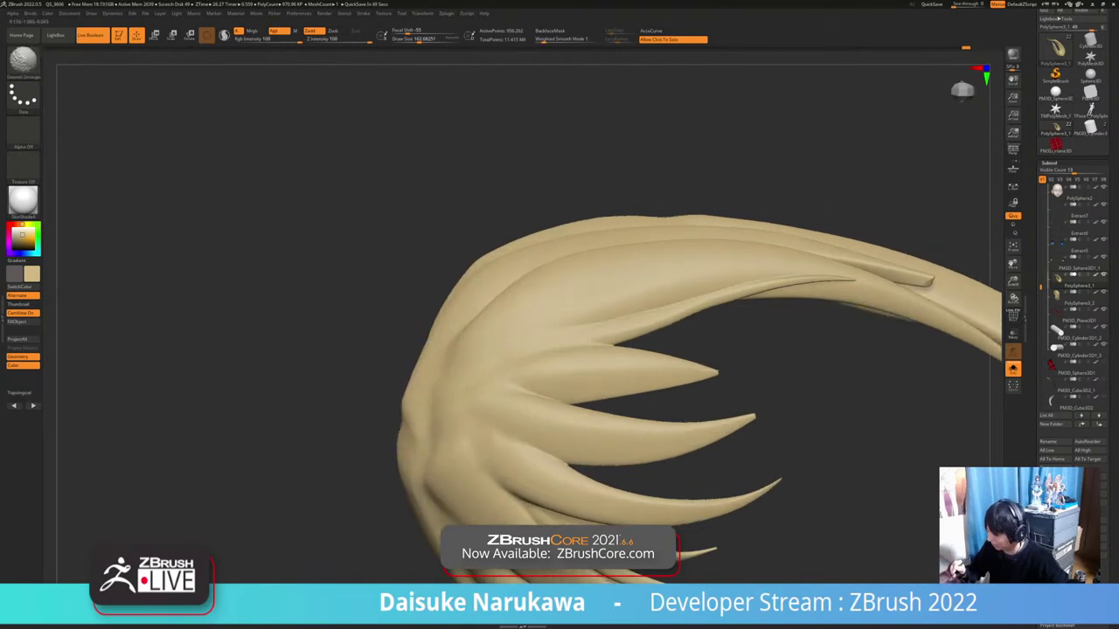
mouse_move(516, 376)
right_mouse_down()
mouse_move(520, 350)
mouse_move(539, 390)
mouse_move(524, 350)
mouse_move(556, 406)
mouse_move(525, 358)
mouse_move(577, 384)
mouse_move(603, 348)
mouse_move(591, 335)
mouse_move(578, 342)
mouse_move(563, 437)
right_mouse_up()
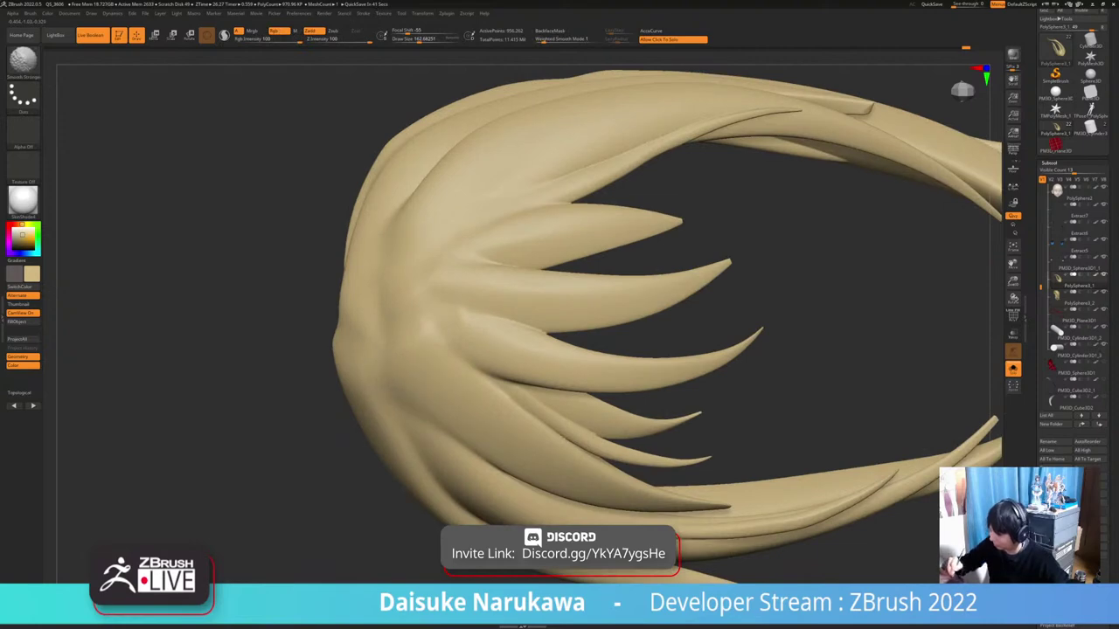
mouse_move(378, 431)
right_mouse_down("ctrl")
mouse_move(385, 367)
mouse_move(445, 393)
mouse_move(524, 350)
mouse_move(682, 394)
right_mouse_up("ctrl")
mouse_move(681, 393)
right_mouse_down("ctrl")
mouse_move(673, 367)
mouse_move(647, 437)
mouse_move(668, 440)
mouse_move(609, 408)
mouse_move(605, 434)
right_mouse_up("ctrl")
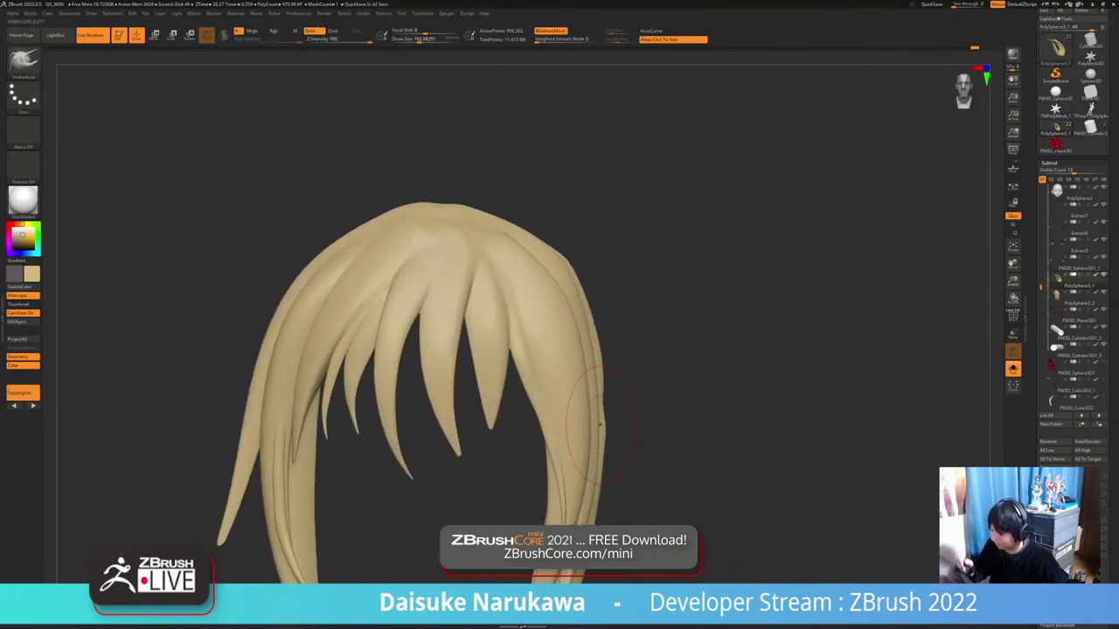
Refine the outer silhouette of the hair at the sides and crown with the SnakeHook and Smooth brushes
right_click_drag(277, 415, 301, 391, "ctrl")
mouse_move(489, 314)
right_mouse_down("ctrl")
mouse_move(559, 384)
mouse_move(546, 341)
mouse_move(587, 293)
mouse_move(594, 334)
right_mouse_up("ctrl")
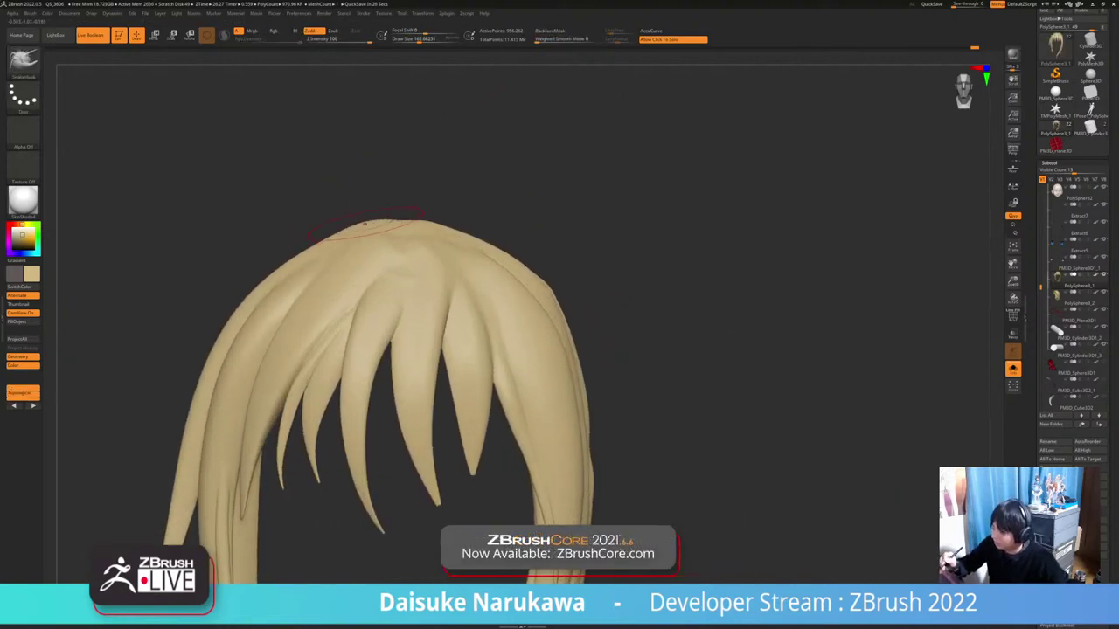
mouse_move(437, 349)
right_mouse_down("ctrl")
mouse_move(437, 308)
mouse_move(411, 311)
mouse_move(423, 297)
mouse_move(423, 328)
right_mouse_up("ctrl")
mouse_move(366, 218)
right_mouse_down()
mouse_move(411, 231)
mouse_move(419, 185)
mouse_move(372, 185)
right_mouse_up()
mouse_move(371, 185)
right_mouse_down("ctrl")
mouse_move(367, 220)
mouse_move(390, 222)
mouse_move(367, 226)
right_mouse_up("ctrl")
right_click_drag(458, 311, 491, 308, "alt")
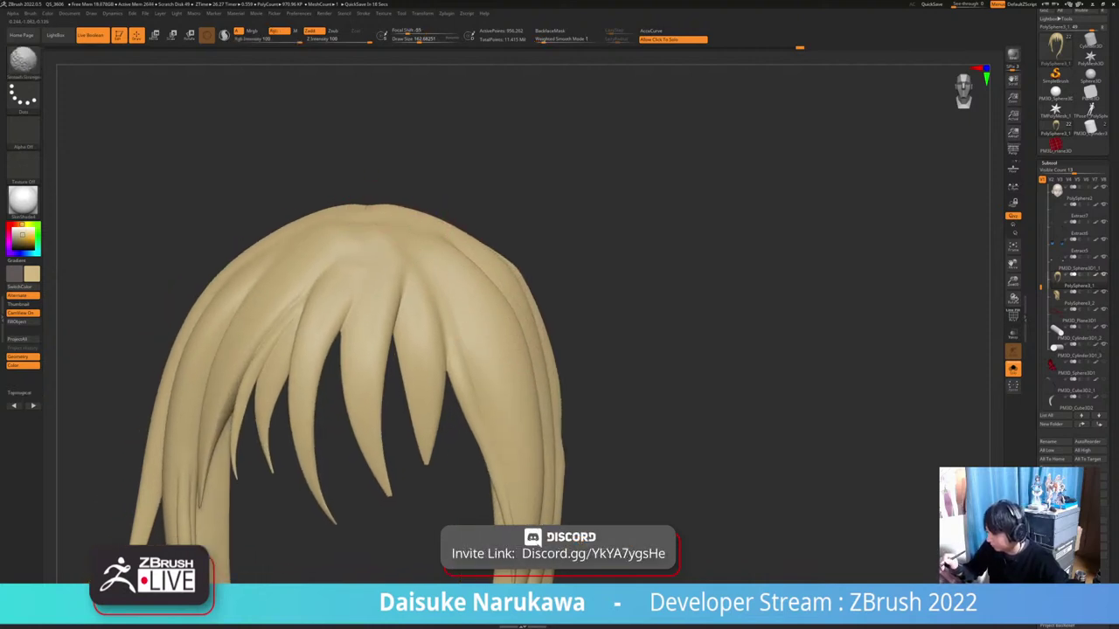
mouse_move(467, 272)
right_mouse_down("ctrl")
mouse_move(472, 245)
mouse_move(491, 253)
right_mouse_up("ctrl")
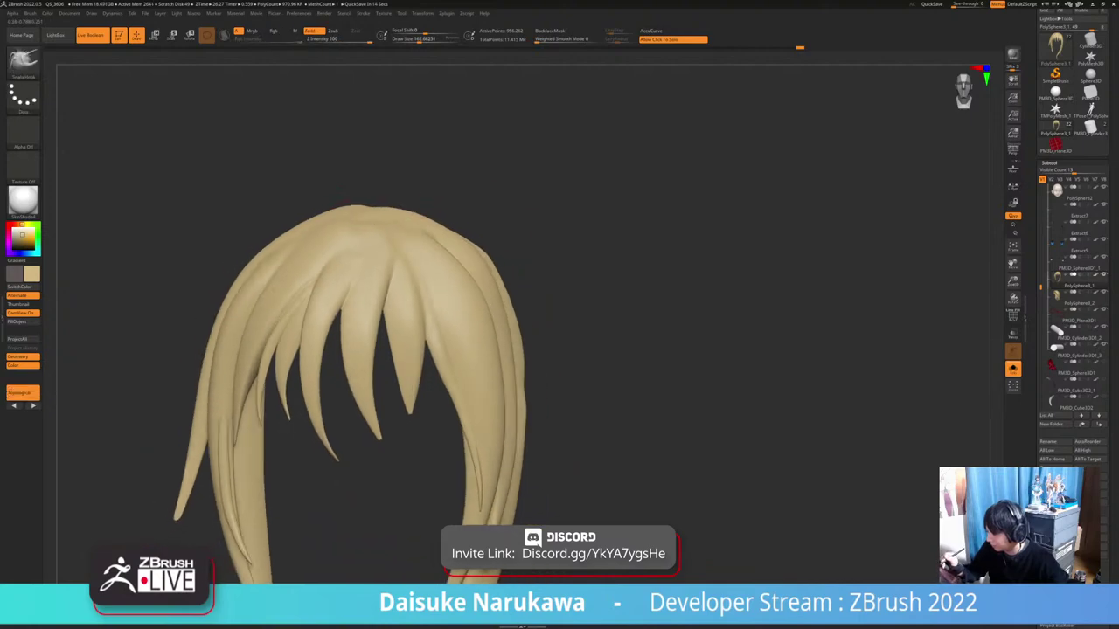
Show the whole character to compare the hair with the face, then isolate the hair again
left_click(603, 297)
right_click_drag(603, 297, 589, 244, "ctrl")
right_click_drag(432, 232, 437, 269, "ctrl")
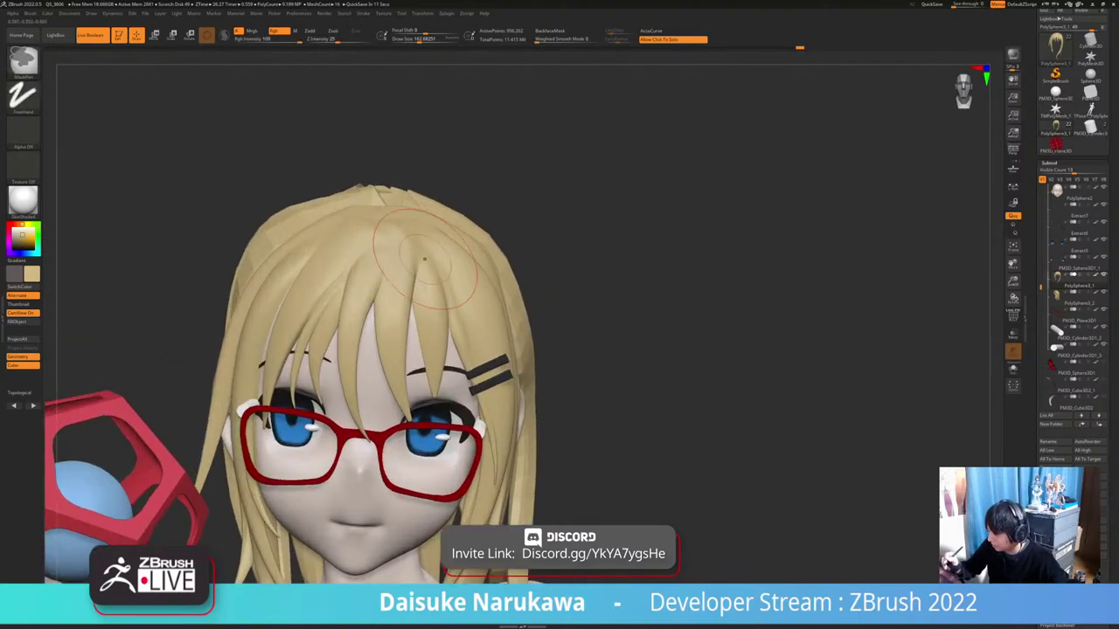
left_click(568, 289)
Refine the gaps and roots between the bang strands, then remesh the hair with DynaMesh
right_click_drag(379, 324, 383, 358, "ctrl")
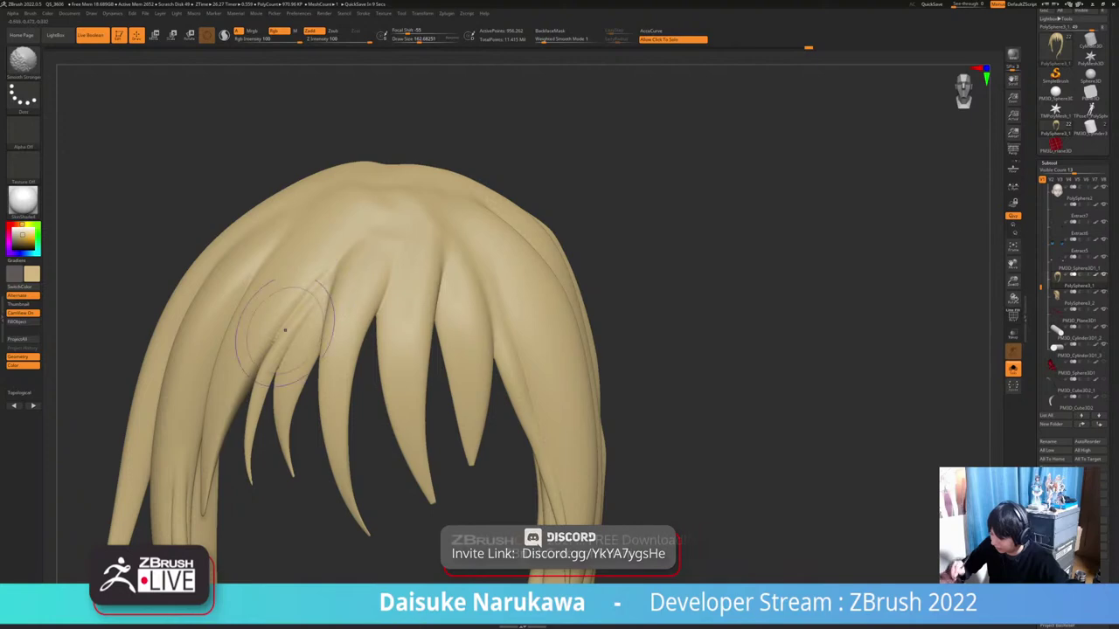
mouse_move(272, 371)
right_mouse_down("ctrl")
mouse_move(273, 336)
mouse_move(295, 320)
mouse_move(299, 367)
mouse_move(354, 321)
mouse_move(345, 304)
mouse_move(320, 311)
mouse_move(428, 363)
right_mouse_up("ctrl")
right_click_drag(428, 362, 336, 357)
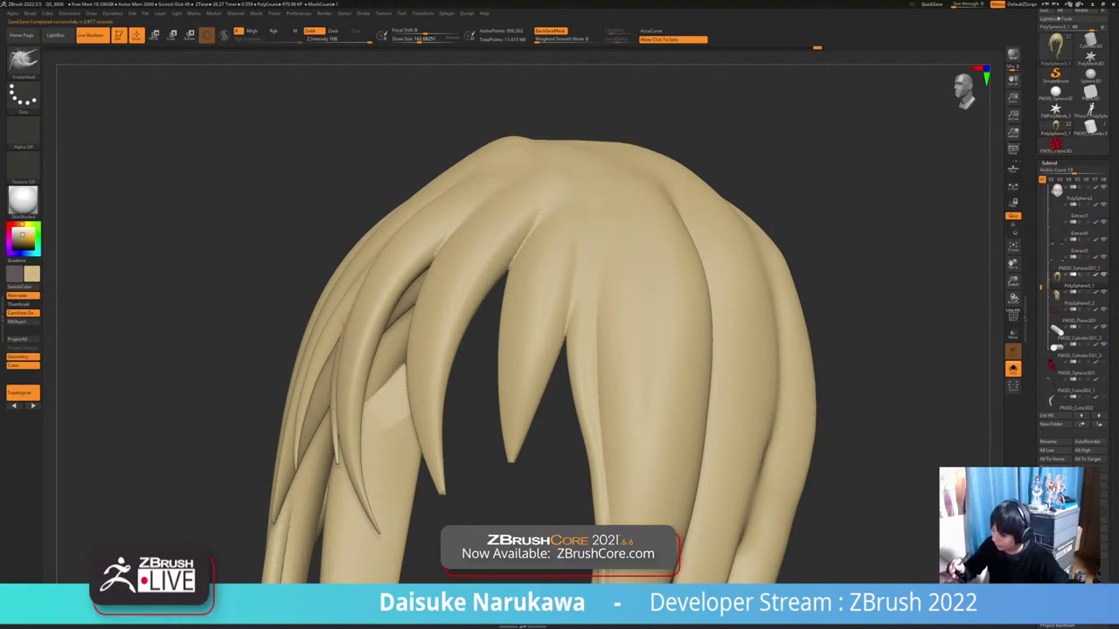
mouse_move(301, 334)
right_mouse_down()
mouse_move(320, 349)
mouse_move(246, 337)
mouse_move(226, 297)
mouse_move(284, 299)
right_mouse_up()
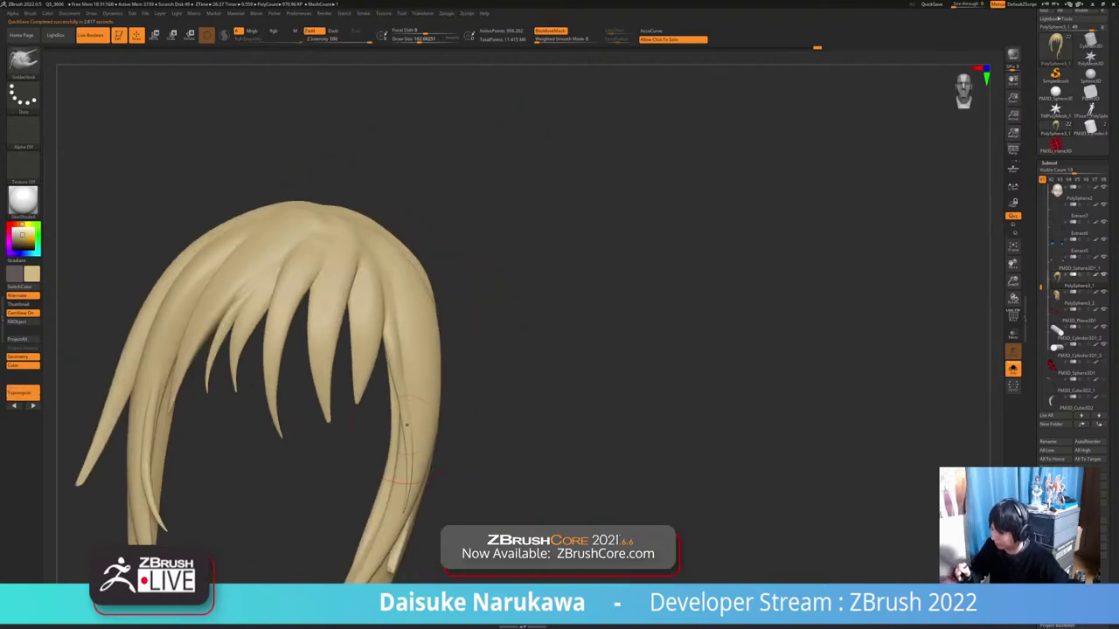
left_click_drag(561, 314, 560, 408, "ctrl")
Smooth the pointed tip and edge of the wide bang strand on the character's right side
mouse_move(560, 409)
right_mouse_down("alt")
mouse_move(555, 321)
mouse_move(641, 275)
mouse_move(576, 278)
mouse_move(666, 271)
mouse_move(685, 293)
mouse_move(722, 290)
mouse_move(713, 349)
mouse_move(645, 351)
right_mouse_up("alt")
right_click_drag(286, 359, 290, 402, "ctrl")
left_click_drag(292, 381, 290, 392, "shift")
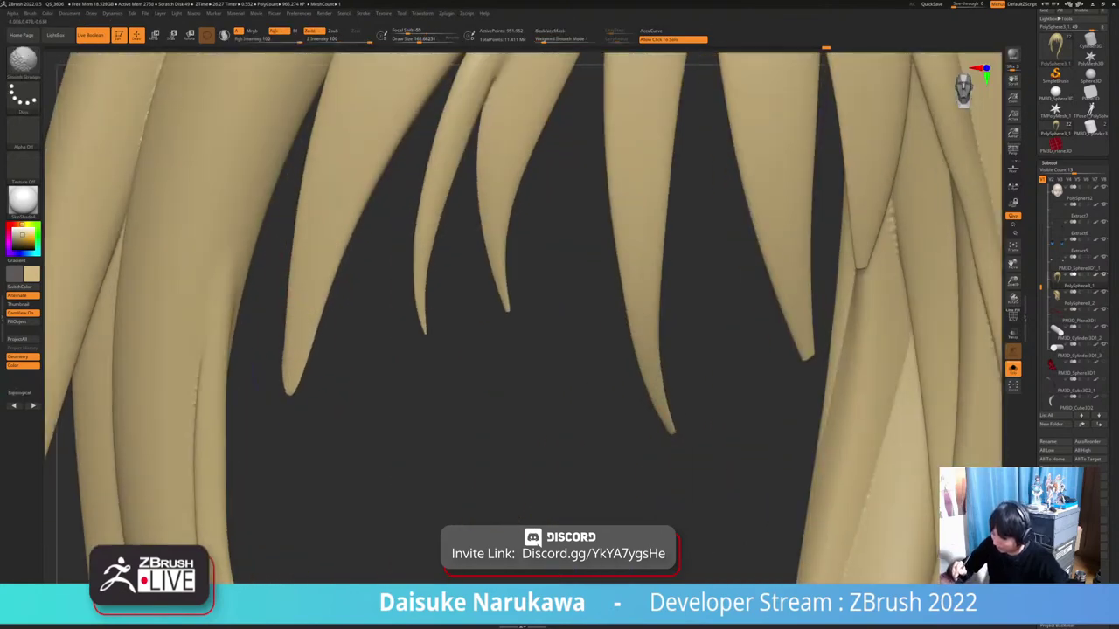
right_click_drag(296, 375, 301, 329, "ctrl")
left_click_drag(321, 299, 313, 320, "shift")
right_click_drag(313, 320, 315, 278, "ctrl")
mouse_move(278, 411)
right_mouse_down()
mouse_move(302, 395)
mouse_move(229, 399)
mouse_move(260, 402)
right_mouse_up()
Remesh the hair with DynaMesh and smooth the thin bang strands and the roots of the bangs
mouse_move(349, 385)
right_mouse_down("ctrl")
mouse_move(353, 342)
mouse_move(397, 367)
mouse_move(380, 362)
right_mouse_up("ctrl")
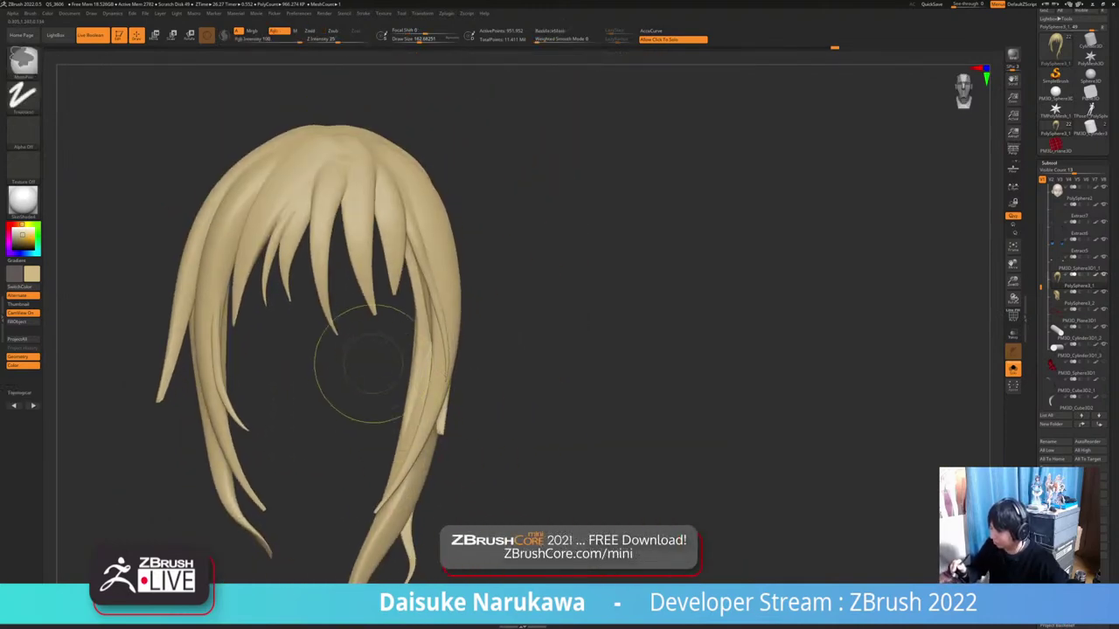
mouse_move(327, 291)
right_mouse_down("ctrl")
mouse_move(348, 374)
mouse_move(315, 385)
mouse_move(308, 367)
right_mouse_up("ctrl")
left_click_drag(299, 340, 295, 318, "shift")
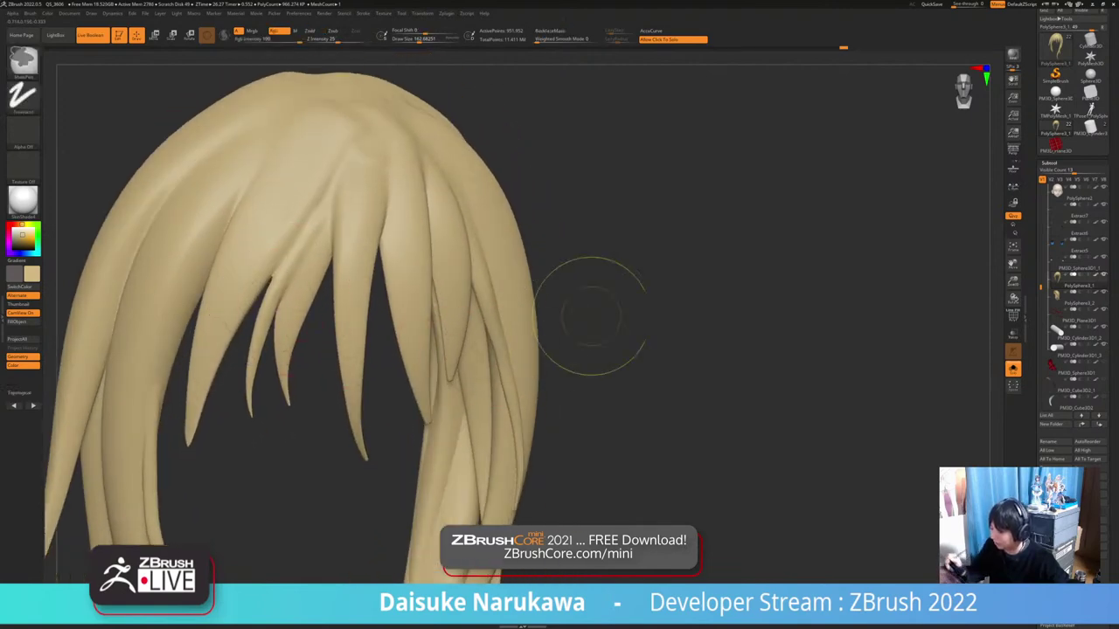
left_click_drag(621, 296, 609, 378, "ctrl")
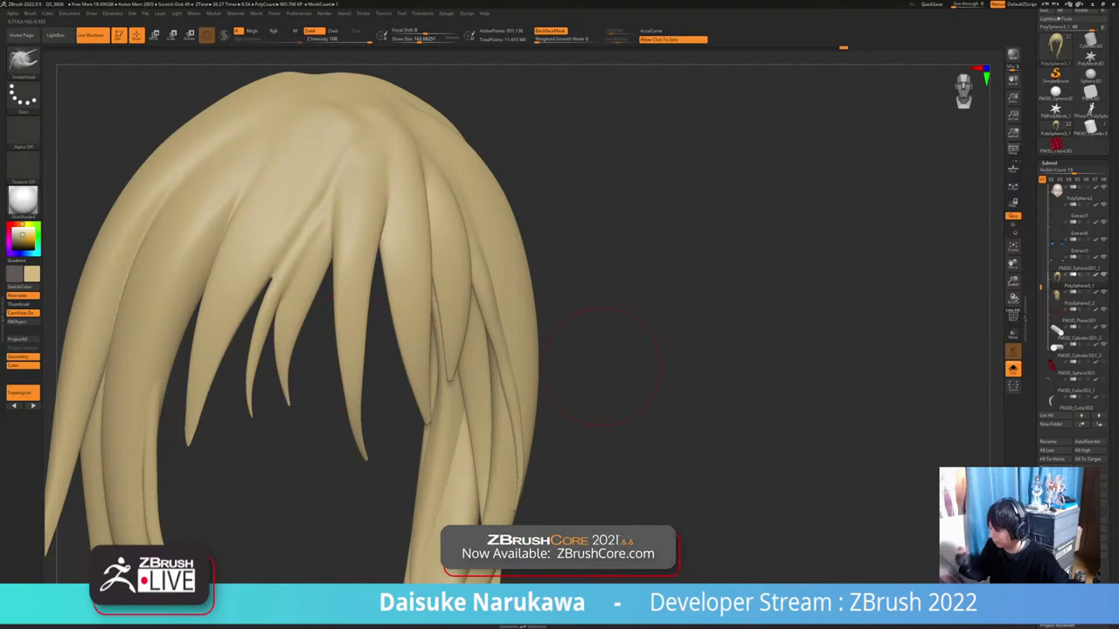
mouse_move(603, 367)
right_mouse_down("ctrl")
mouse_move(568, 308)
mouse_move(500, 312)
mouse_move(504, 382)
mouse_move(537, 343)
right_mouse_up("ctrl")
left_click_drag(384, 199, 381, 217, "shift")
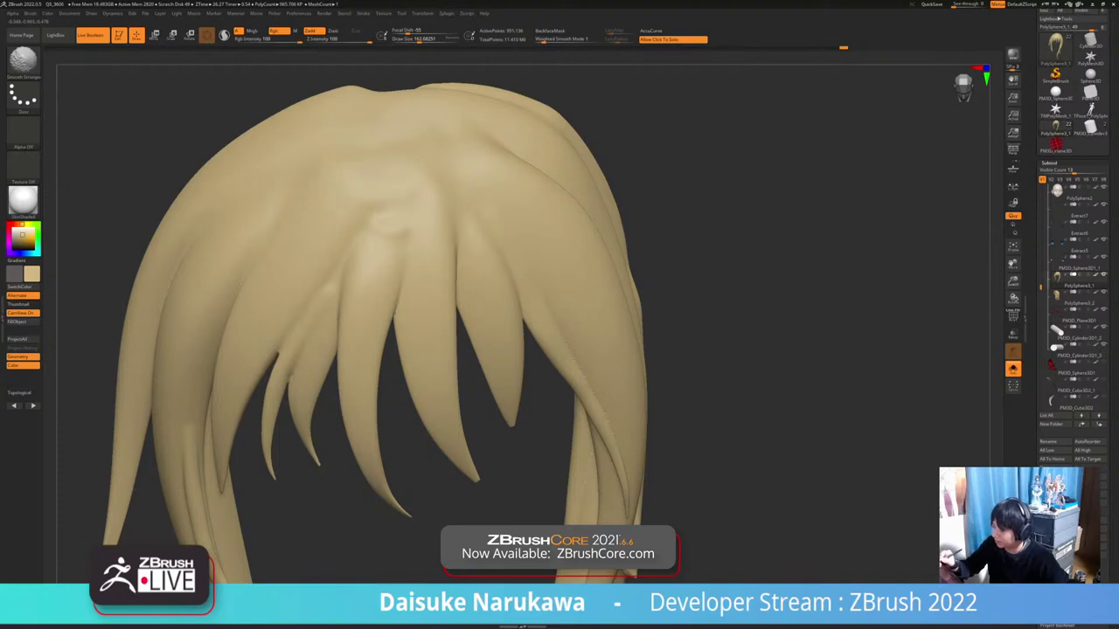
Smooth the bumpy area at the roots of the bangs below the crown, then show the whole character
right_click_drag(387, 262, 387, 205)
left_click_drag(387, 205, 414, 215, "shift")
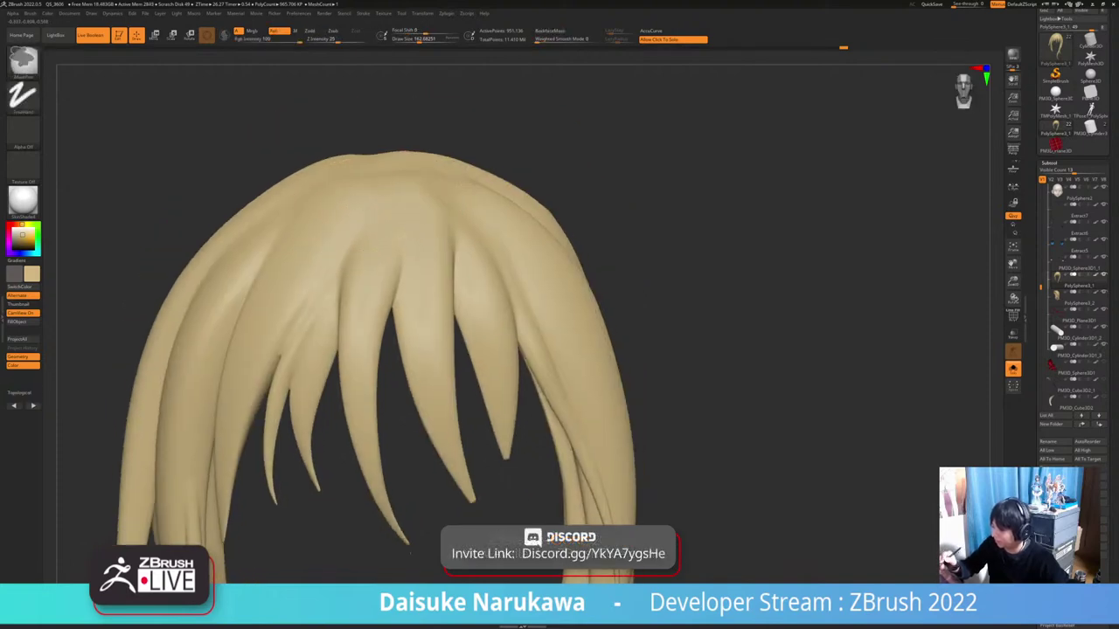
right_click_drag(410, 253, 394, 201, "ctrl")
mouse_move(450, 301)
right_mouse_down()
mouse_move(447, 332)
mouse_move(458, 327)
mouse_move(358, 316)
mouse_move(351, 343)
right_mouse_up()
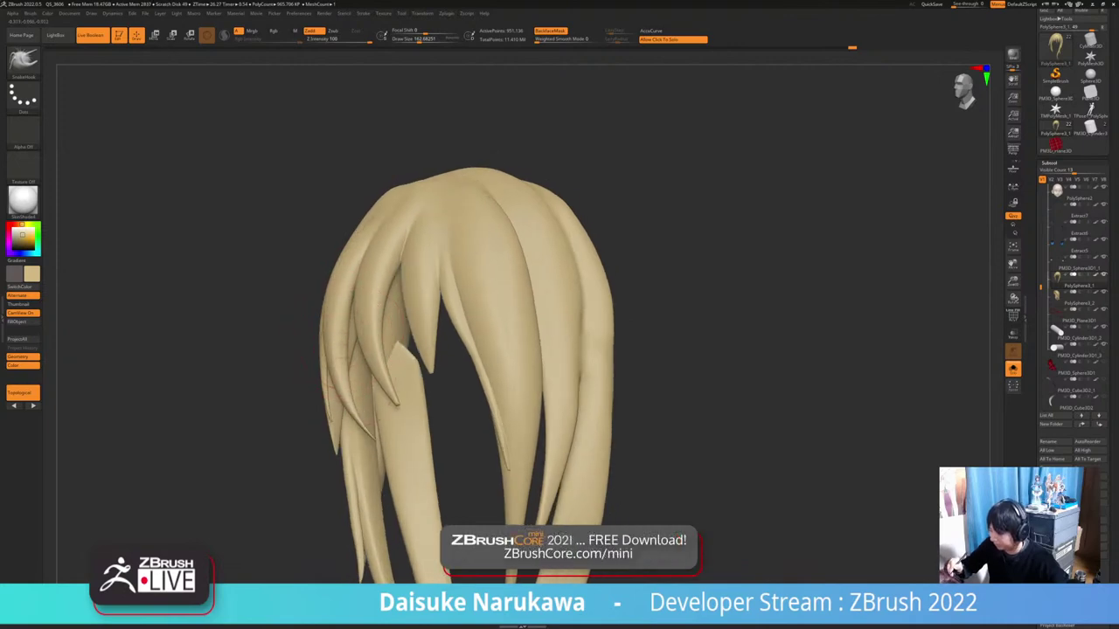
mouse_move(360, 351)
right_mouse_down()
mouse_move(430, 340)
mouse_move(465, 349)
mouse_move(554, 316)
right_mouse_up()
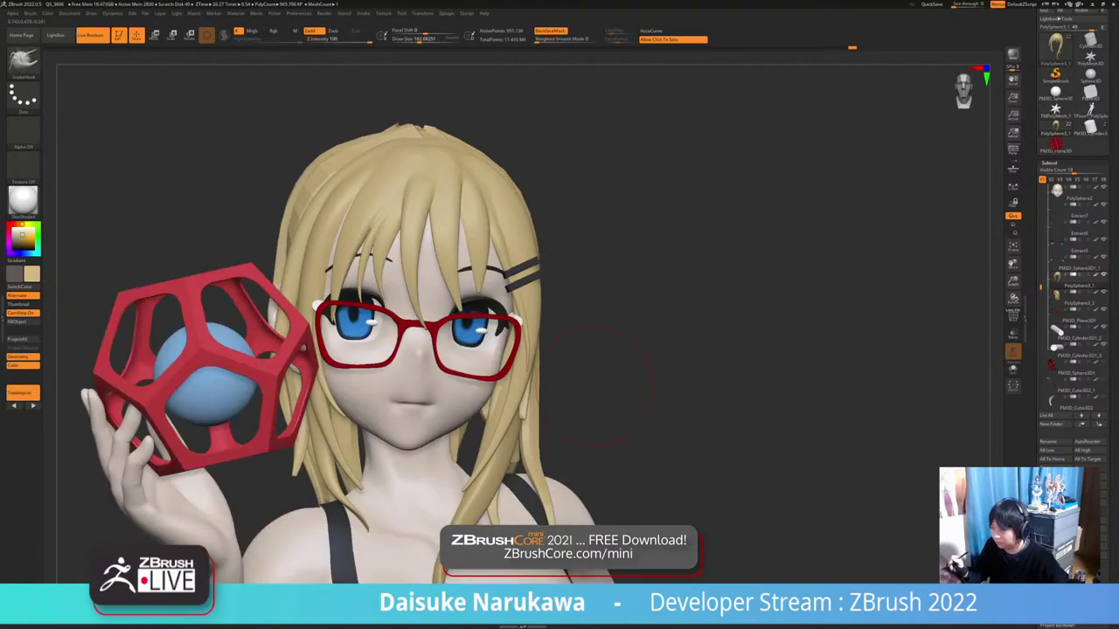
Examine how the bangs sit against the face and glasses, from the whole head down to a close-up
left_click_drag(577, 297, 511, 254)
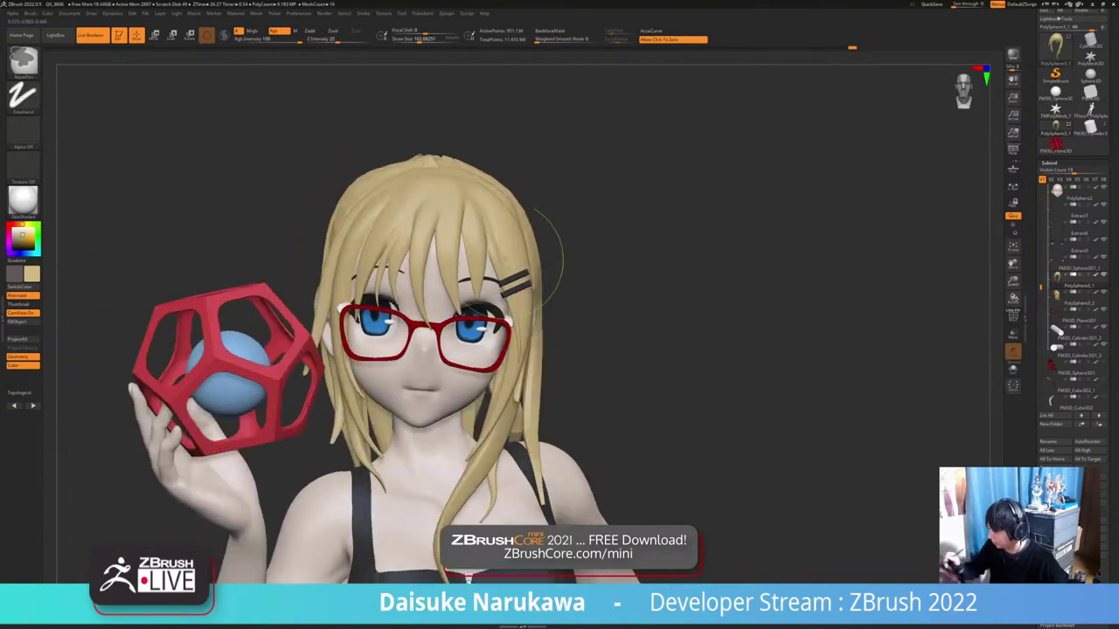
right_click_drag(504, 260, 422, 175, "ctrl")
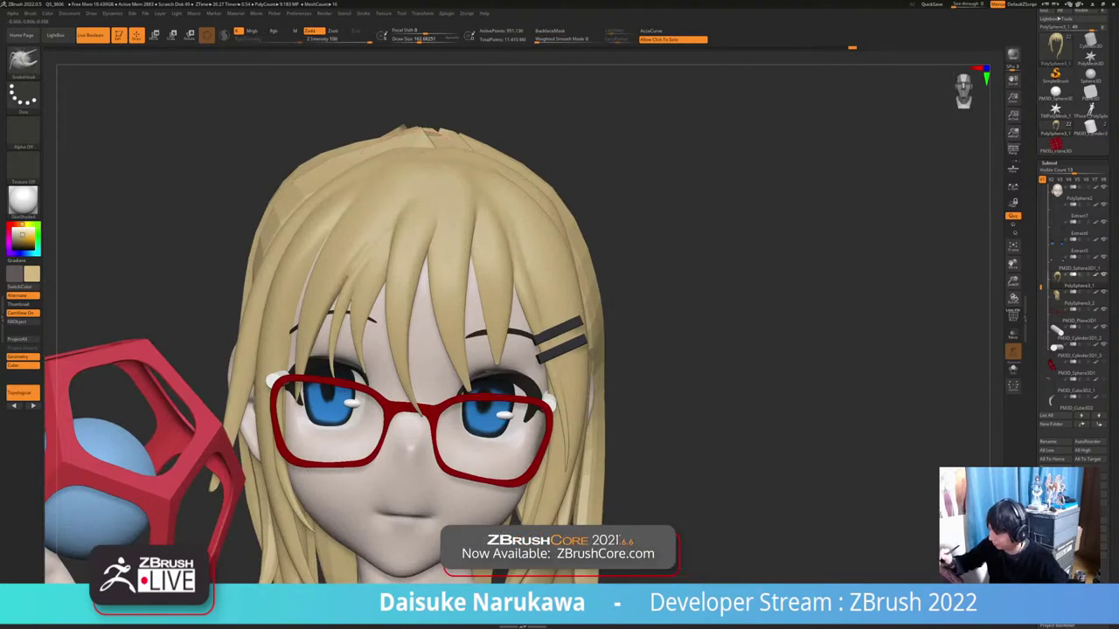
mouse_move(385, 118)
right_mouse_down()
mouse_move(420, 144)
mouse_move(375, 118)
right_mouse_up()
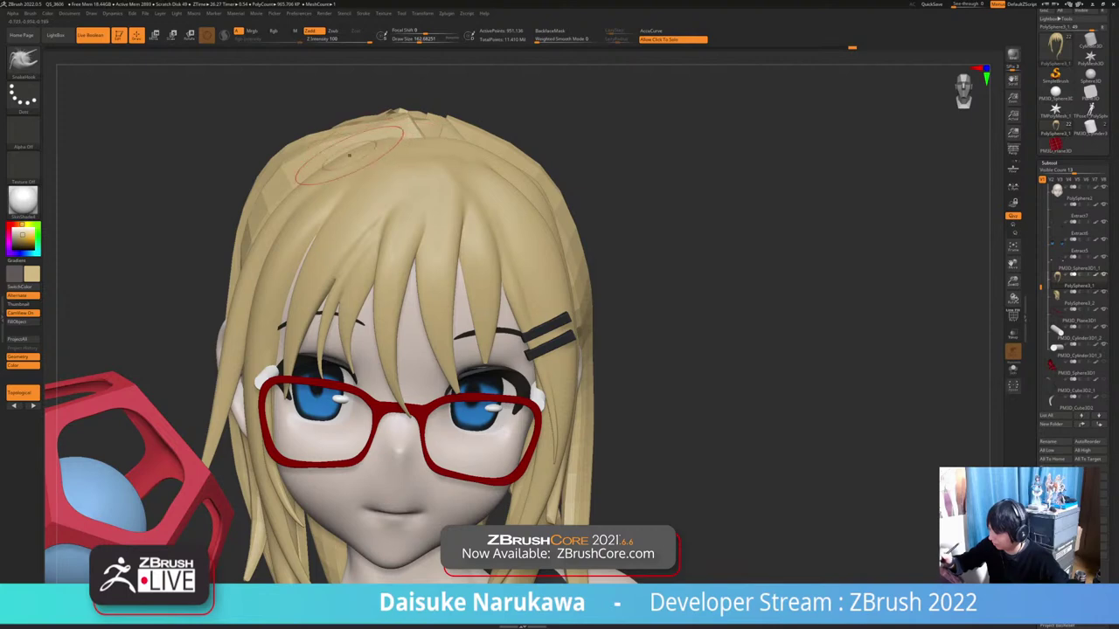
mouse_move(349, 219)
right_mouse_down("ctrl")
mouse_move(288, 158)
mouse_move(332, 166)
mouse_move(277, 171)
right_mouse_up("ctrl")
mouse_move(577, 341)
right_mouse_down()
mouse_move(559, 371)
mouse_move(495, 291)
mouse_move(550, 372)
mouse_move(535, 378)
right_mouse_up()
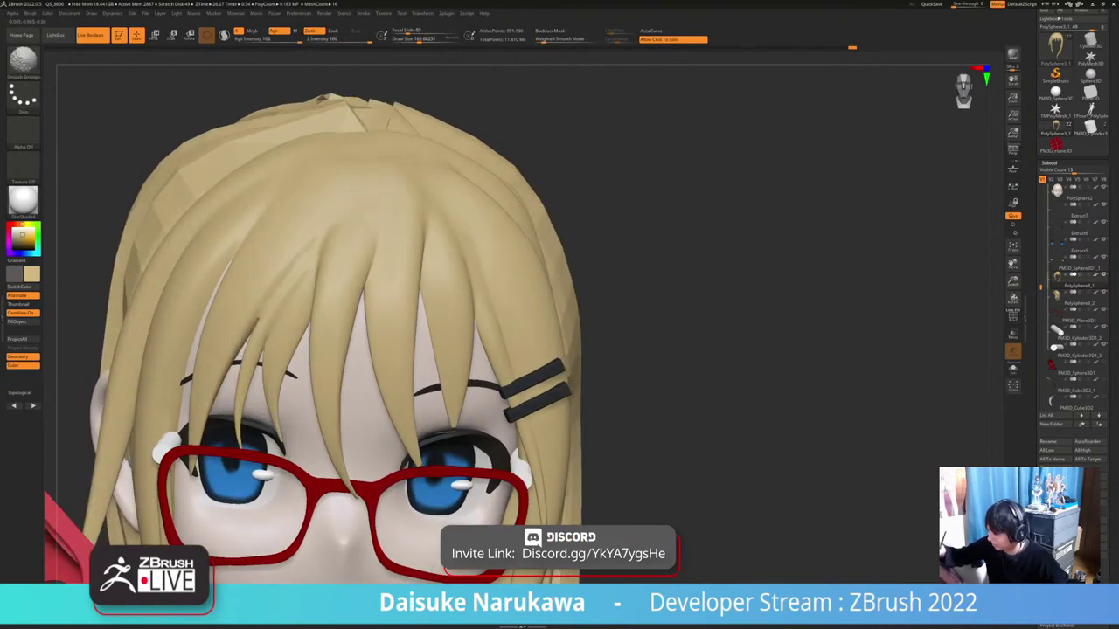
mouse_move(558, 385)
right_mouse_down("ctrl")
mouse_move(568, 341)
mouse_move(551, 409)
right_mouse_up("ctrl")
mouse_move(568, 469)
right_mouse_down("alt")
mouse_move(544, 409)
mouse_move(536, 442)
mouse_move(516, 455)
right_mouse_up("alt")
right_click_drag(516, 455, 521, 400, "alt")
mouse_move(480, 441)
right_mouse_down()
mouse_move(507, 460)
mouse_move(526, 457)
mouse_move(533, 498)
right_mouse_up()
right_click_drag(524, 428, 507, 520, "alt")
Carve a crease with the DamStandard brush between the thin strands and the central bang strand, and smooth beside it
key("b")
key("d")
key("s")
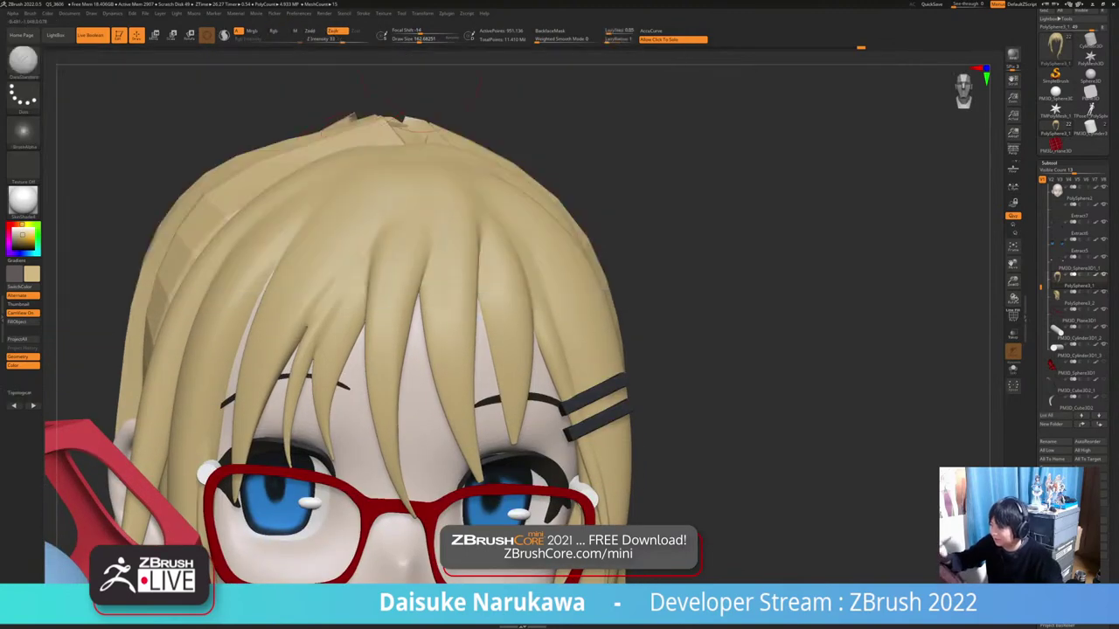
right_click_drag(329, 269, 362, 306)
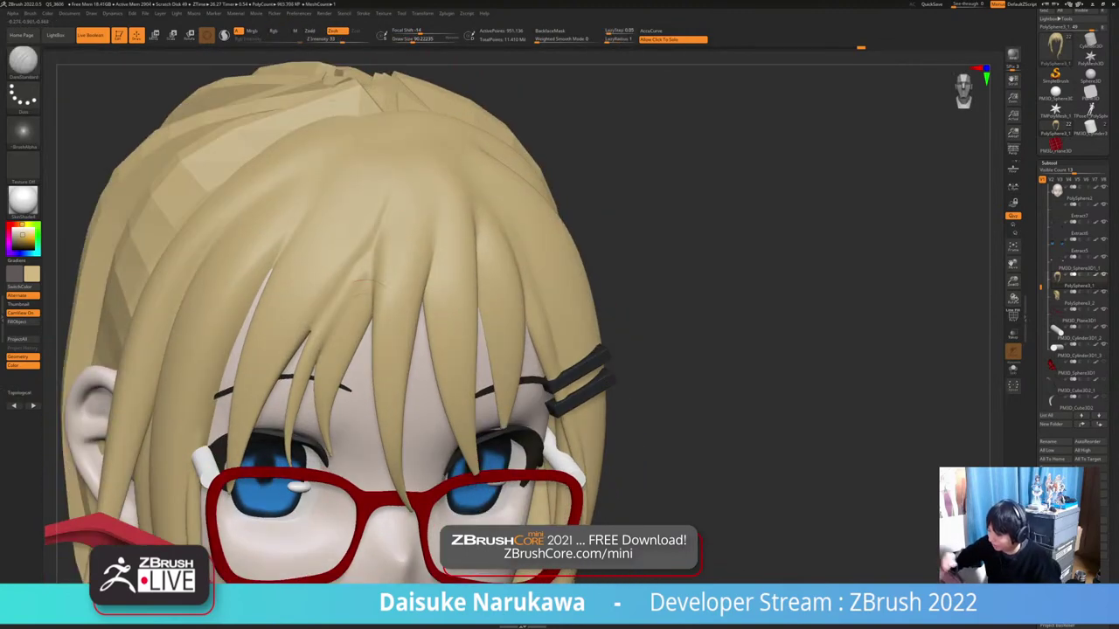
left_click_drag(371, 317, 398, 174)
left_click_drag(365, 288, 368, 282, "shift")
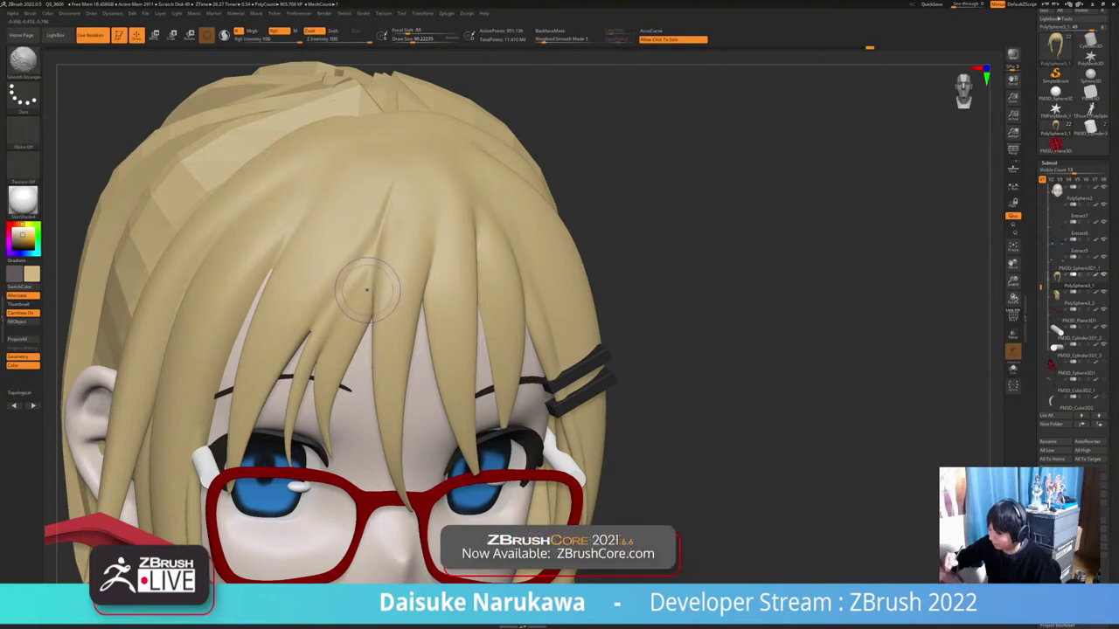
Extend the crease from the gap at the thin bang strands up toward the crown
right_click_drag(379, 263, 399, 201)
right_click_drag(395, 336, 375, 385)
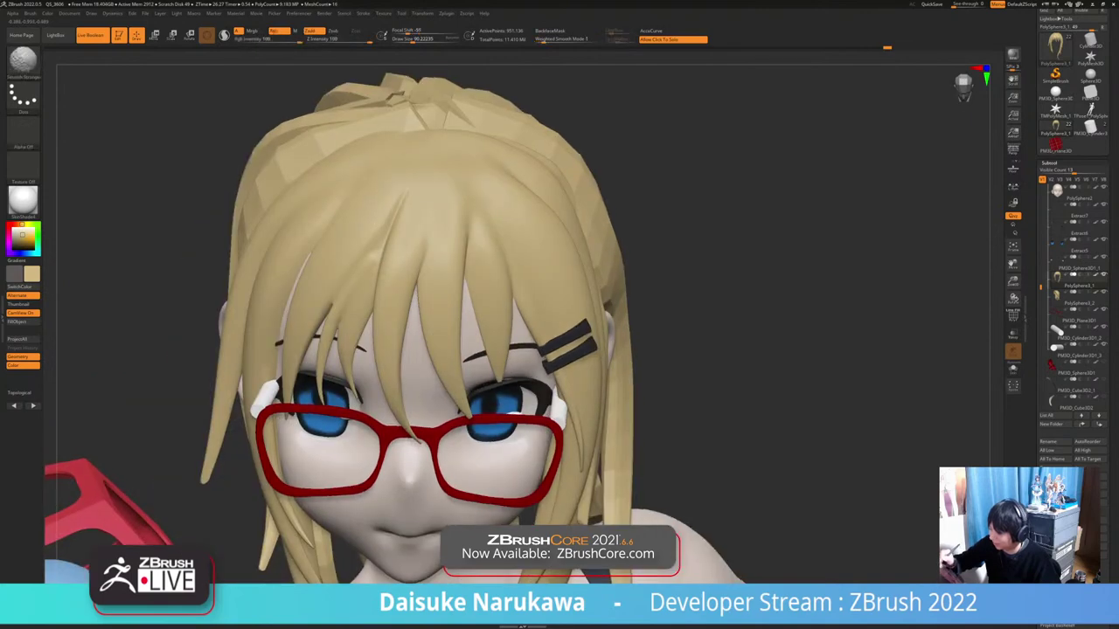
right_click_drag(381, 288, 397, 245)
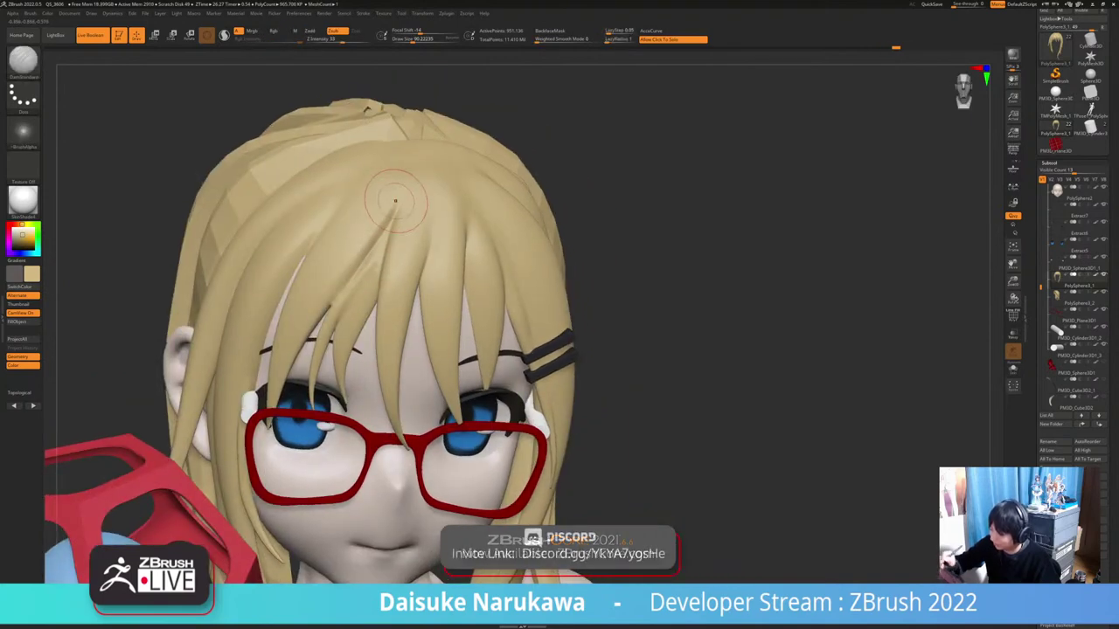
mouse_move(387, 218)
right_mouse_down()
mouse_move(411, 223)
mouse_move(412, 188)
right_mouse_up()
mouse_move(412, 188)
right_mouse_down()
mouse_move(394, 174)
mouse_move(425, 210)
mouse_move(448, 274)
mouse_move(451, 245)
right_mouse_up()
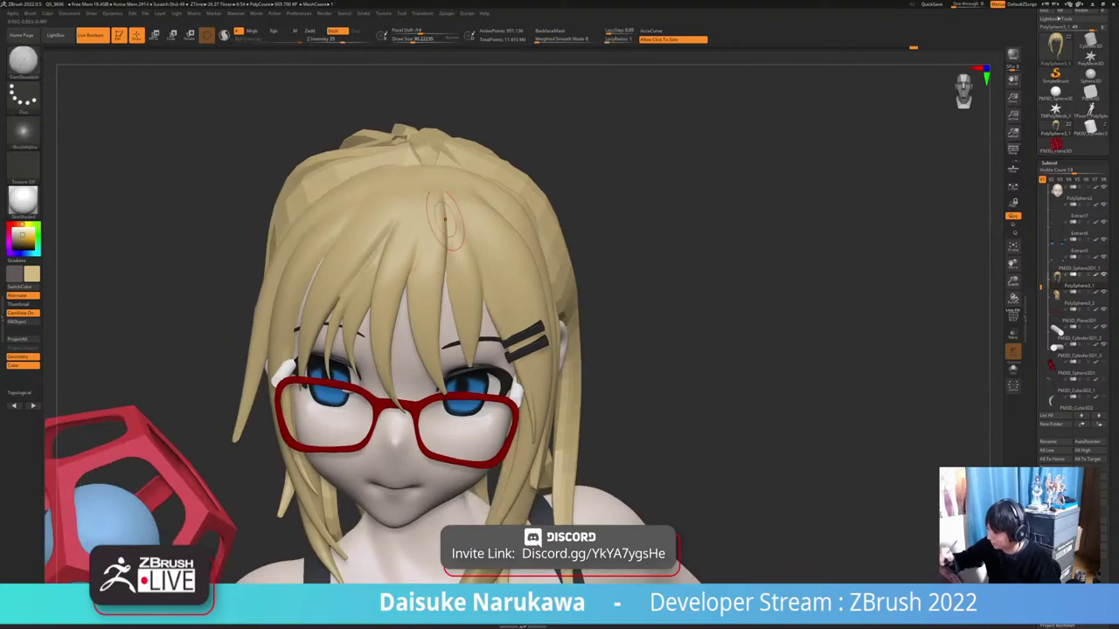
Carve and smooth creases above the gaps between the bang strands on the character's left side
right_click_drag(458, 268, 460, 221)
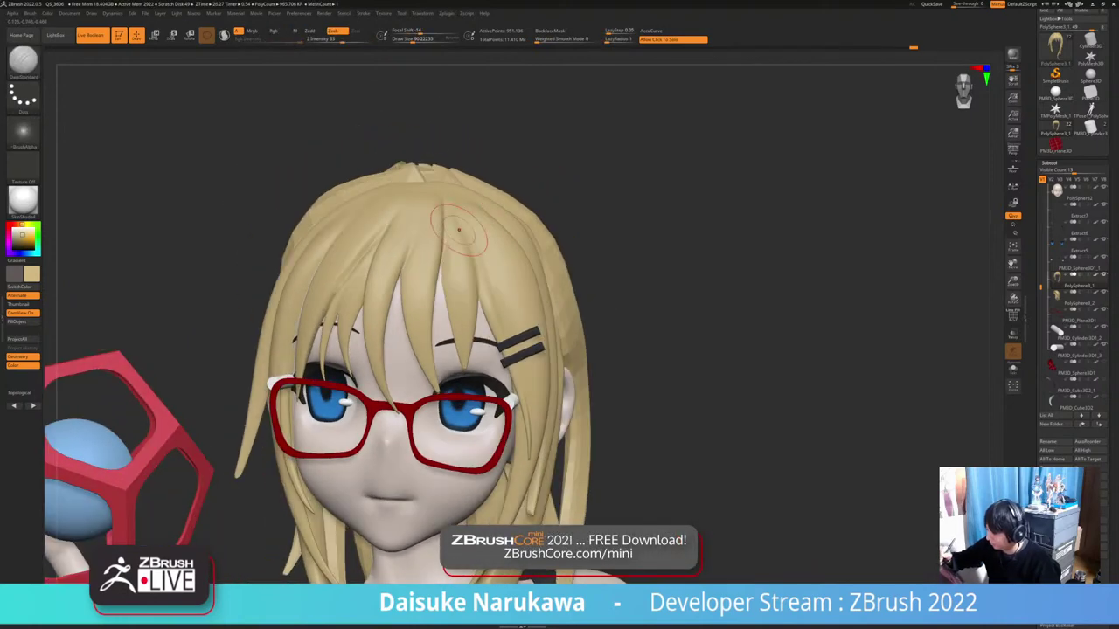
key("shift")
left_click_drag(459, 217, 491, 305, "shift")
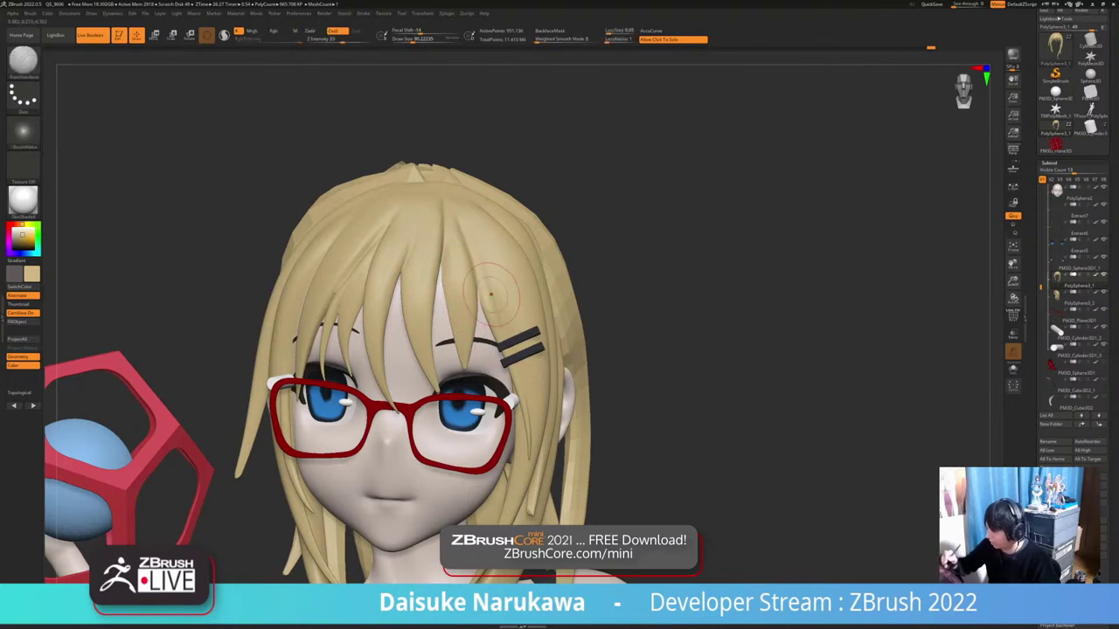
key("shift")
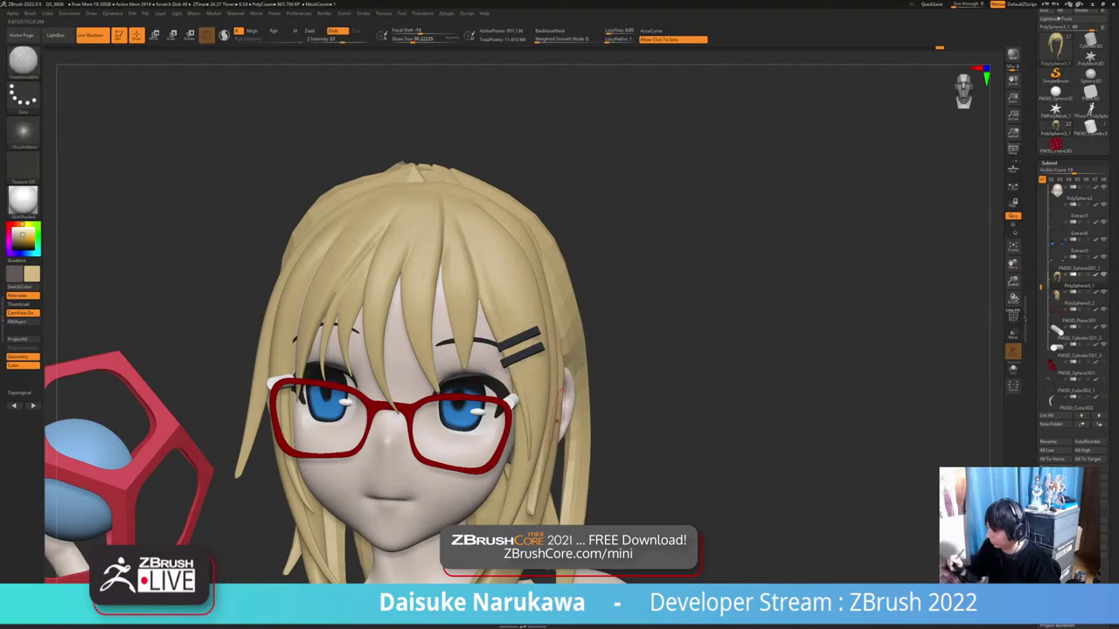
key("shift")
Carve a crease upward from the gap beside the wide bang strand on the character's right and smooth it
left_click_drag(665, 367, 687, 315)
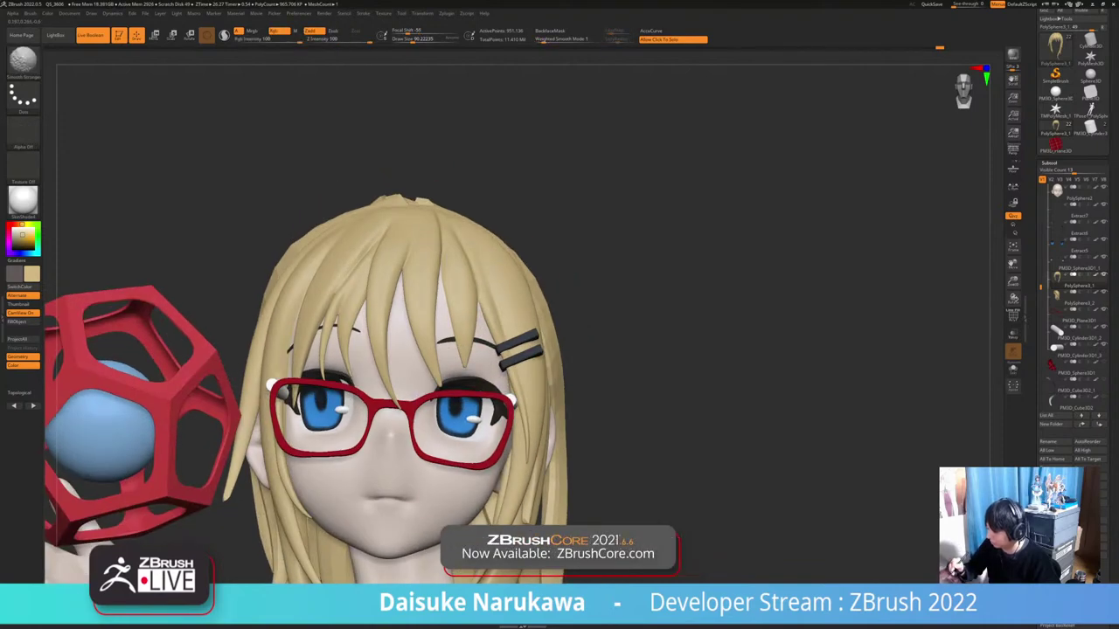
mouse_move(414, 448)
right_mouse_down("ctrl")
mouse_move(414, 376)
mouse_move(437, 349)
mouse_move(402, 367)
mouse_move(481, 385)
right_mouse_up("ctrl")
right_click_drag(480, 384, 481, 428, "ctrl")
right_click_drag(359, 292, 387, 319)
right_click_drag(408, 280, 439, 270)
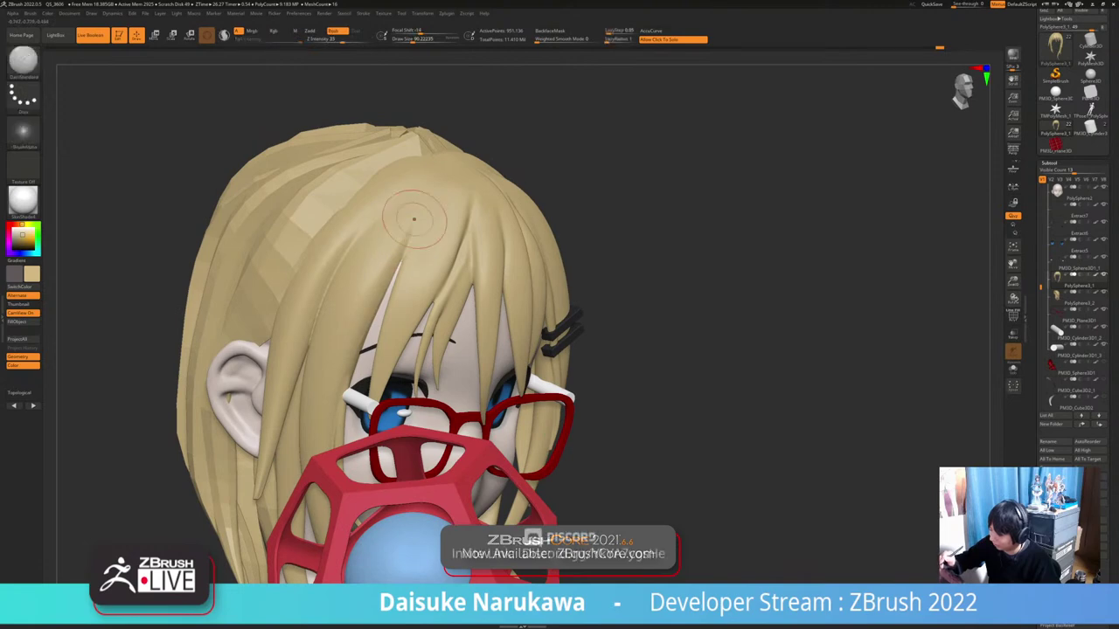
key("shift")
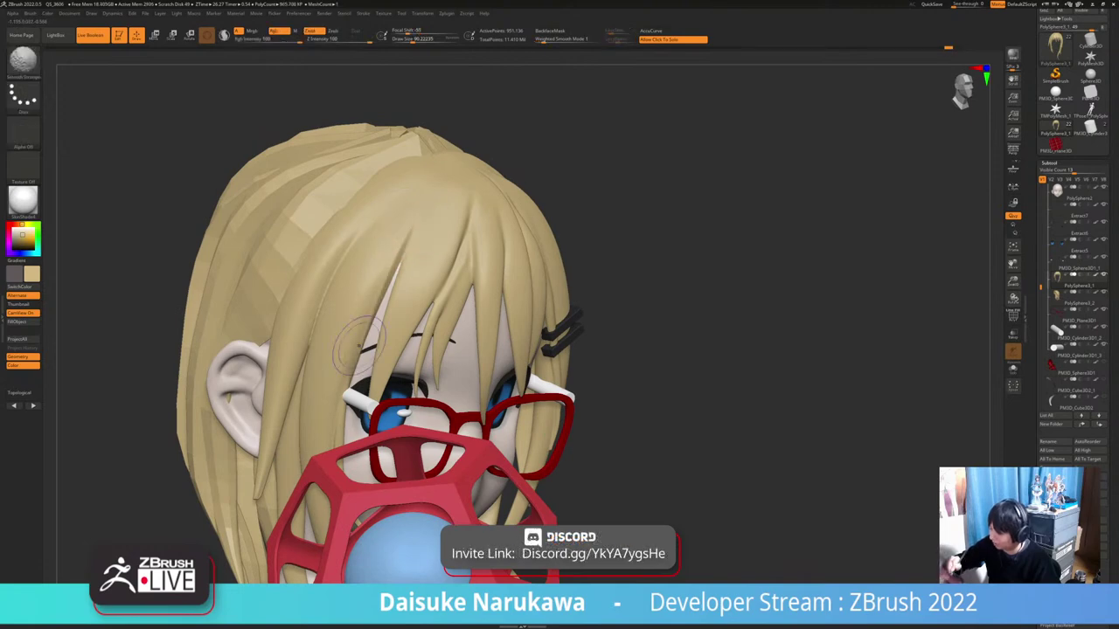
Refine and smooth the creases above the central gaps of the bangs from the front
mouse_move(403, 267)
right_mouse_down("ctrl")
mouse_move(397, 229)
mouse_move(319, 196)
mouse_move(476, 362)
right_mouse_up("ctrl")
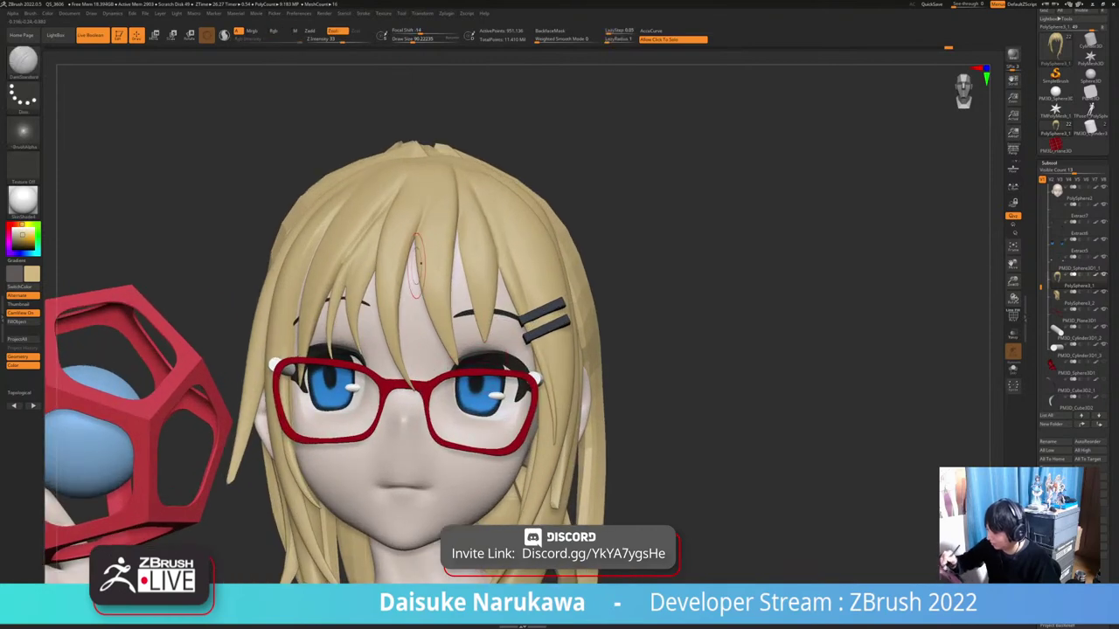
right_click_drag(420, 263, 411, 223)
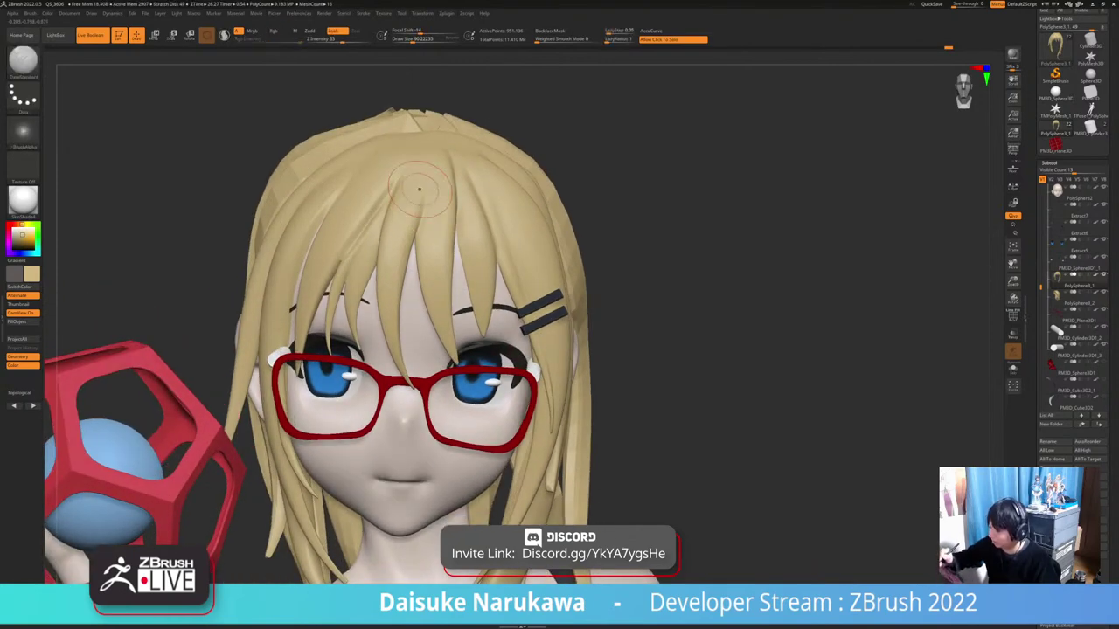
right_click_drag(398, 340, 398, 294, "ctrl")
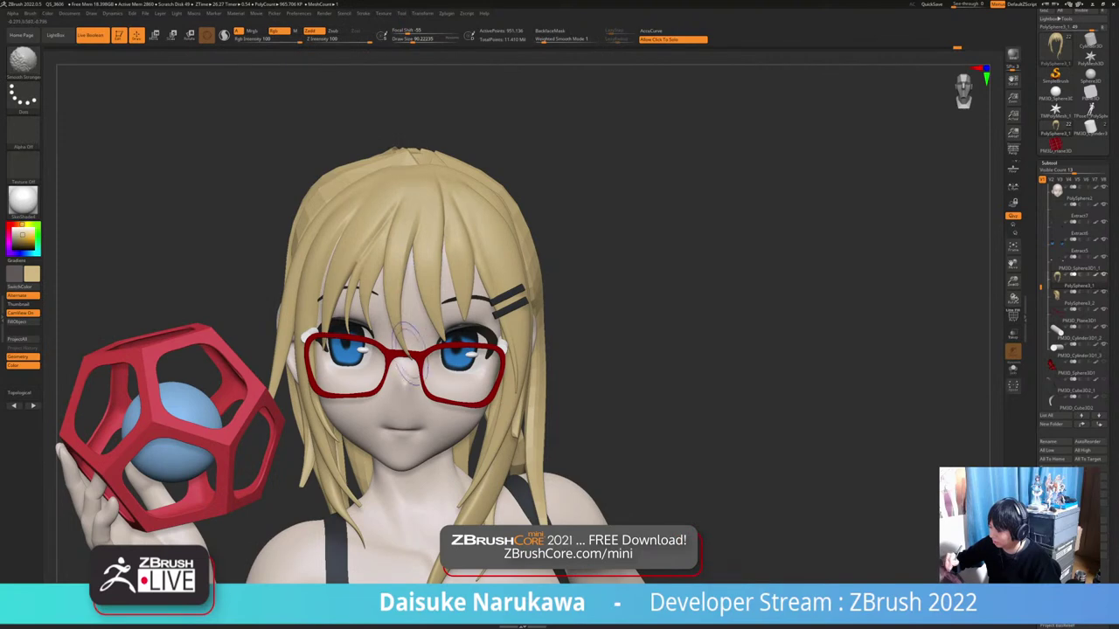
right_click_drag(410, 350, 382, 348)
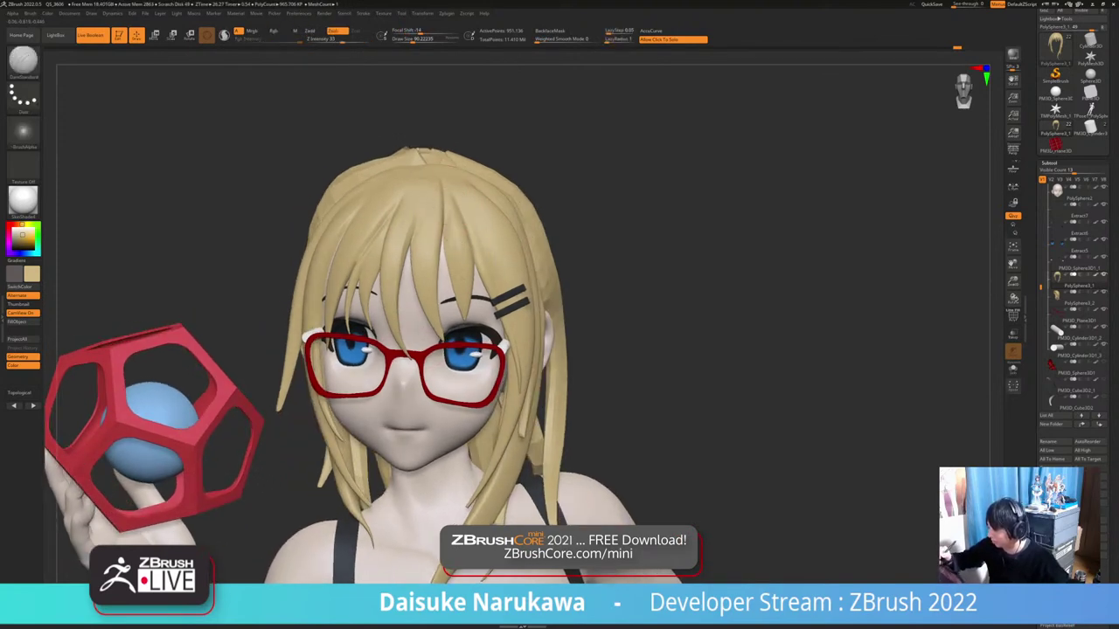
mouse_move(448, 274)
right_mouse_down()
mouse_move(455, 201)
mouse_move(458, 241)
mouse_move(480, 221)
mouse_move(455, 212)
mouse_move(482, 233)
right_mouse_up()
Carve and smooth the crease between the side strands above the ear on the character's left
right_click_drag(559, 409, 508, 366)
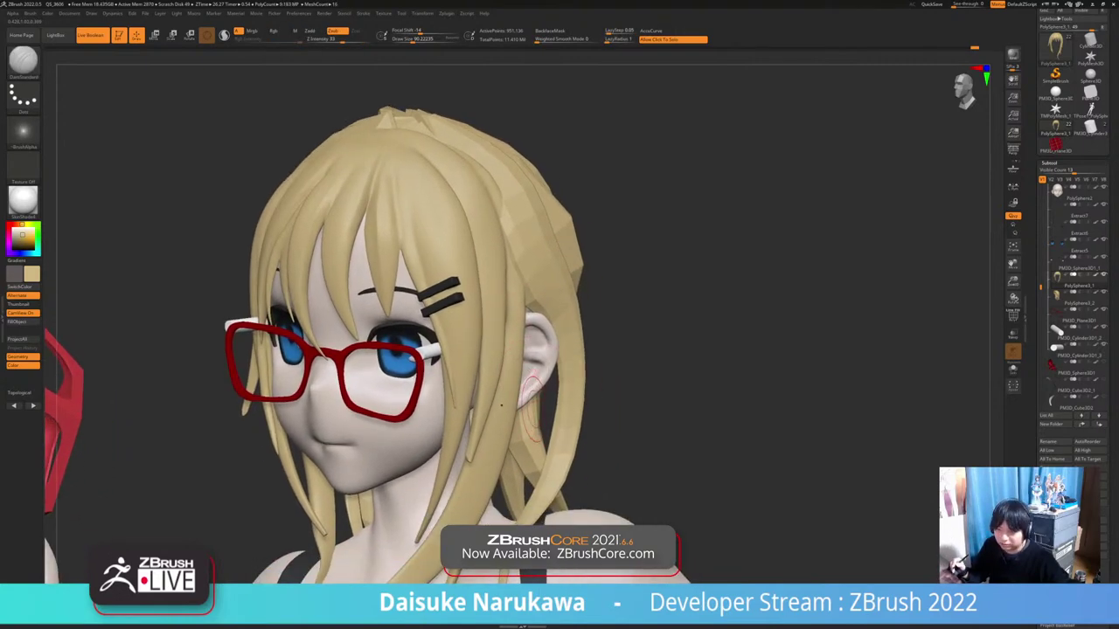
right_click_drag(501, 409, 449, 331)
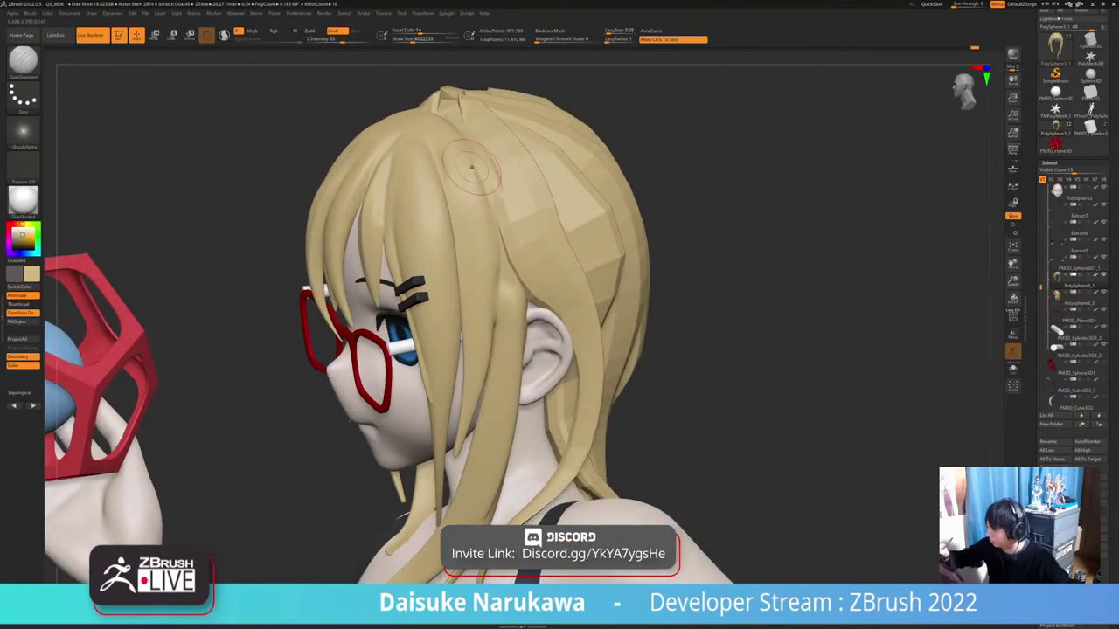
left_click_drag(472, 167, 501, 203, "shift")
right_click_drag(491, 275, 488, 201)
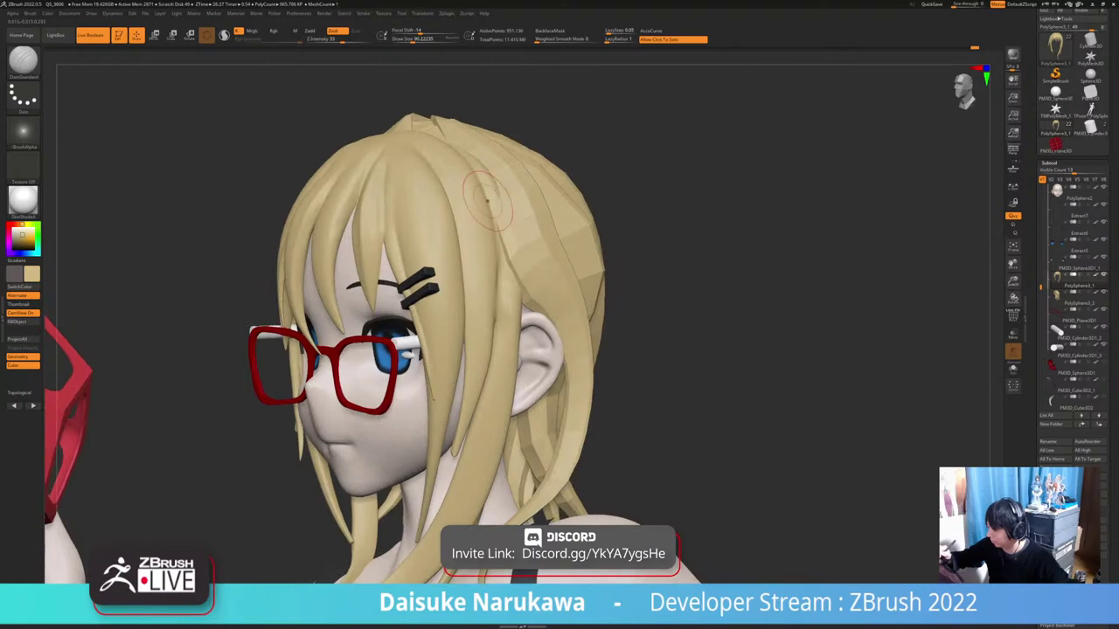
right_click_drag(507, 274, 515, 221)
Isolate the front hair to refine the side-strand creases on the character's left, then show the whole character
key("alt+s")
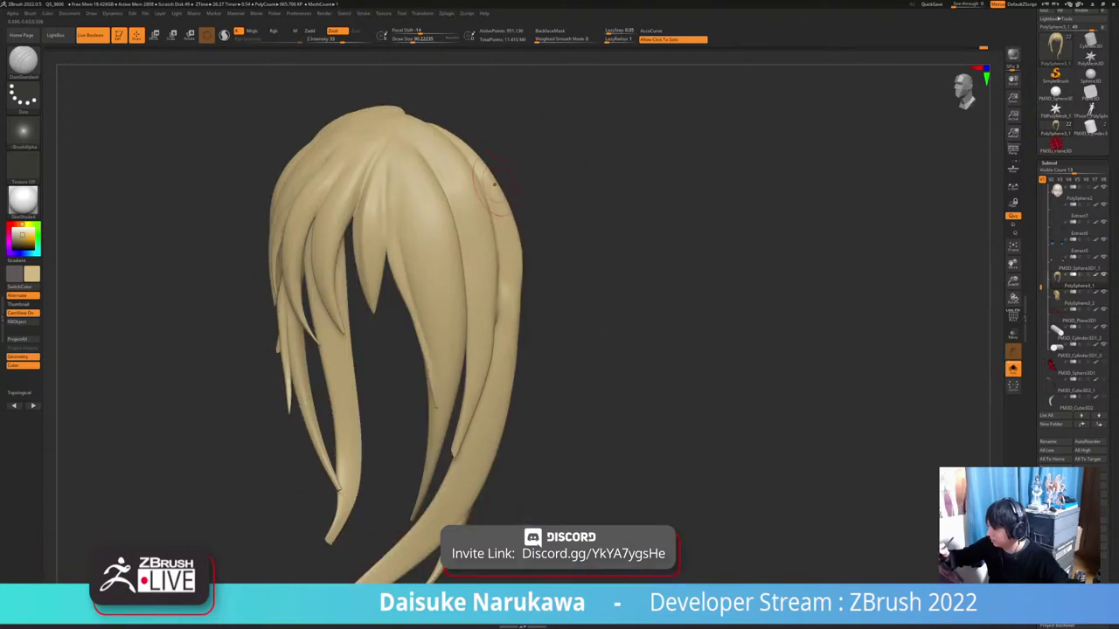
mouse_move(509, 355)
right_mouse_down()
mouse_move(512, 241)
mouse_move(514, 337)
mouse_move(509, 274)
mouse_move(492, 268)
right_mouse_up()
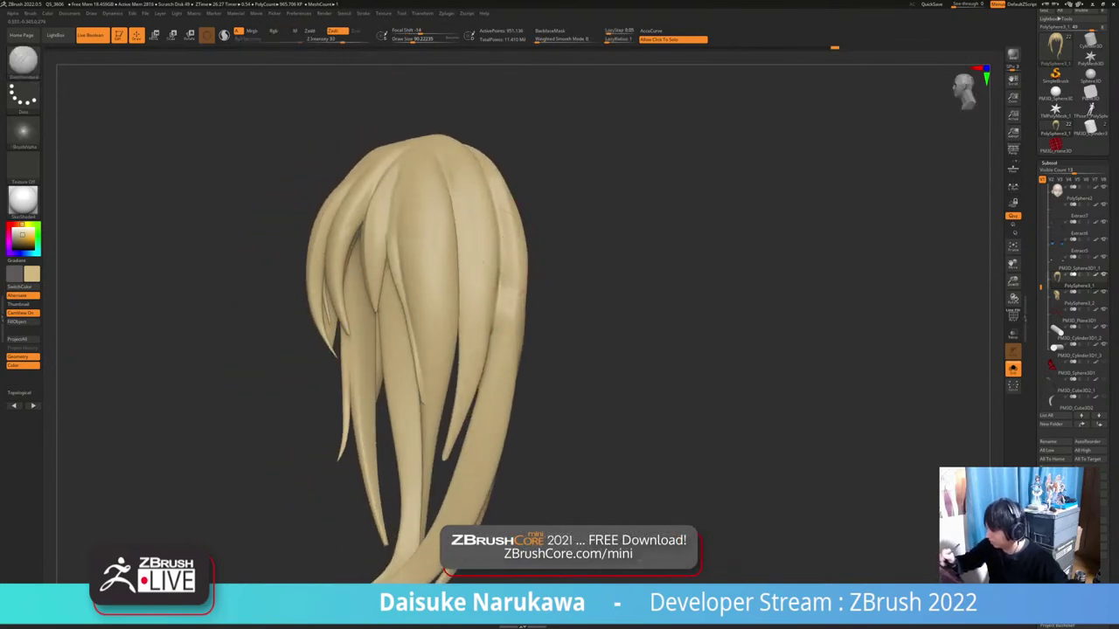
right_click_drag(492, 332, 568, 346)
mouse_move(587, 458)
right_mouse_down("ctrl")
mouse_move(579, 420)
mouse_move(645, 437)
mouse_move(607, 445)
mouse_move(601, 419)
mouse_move(517, 400)
mouse_move(566, 396)
right_mouse_up("ctrl")
left_click(604, 420)
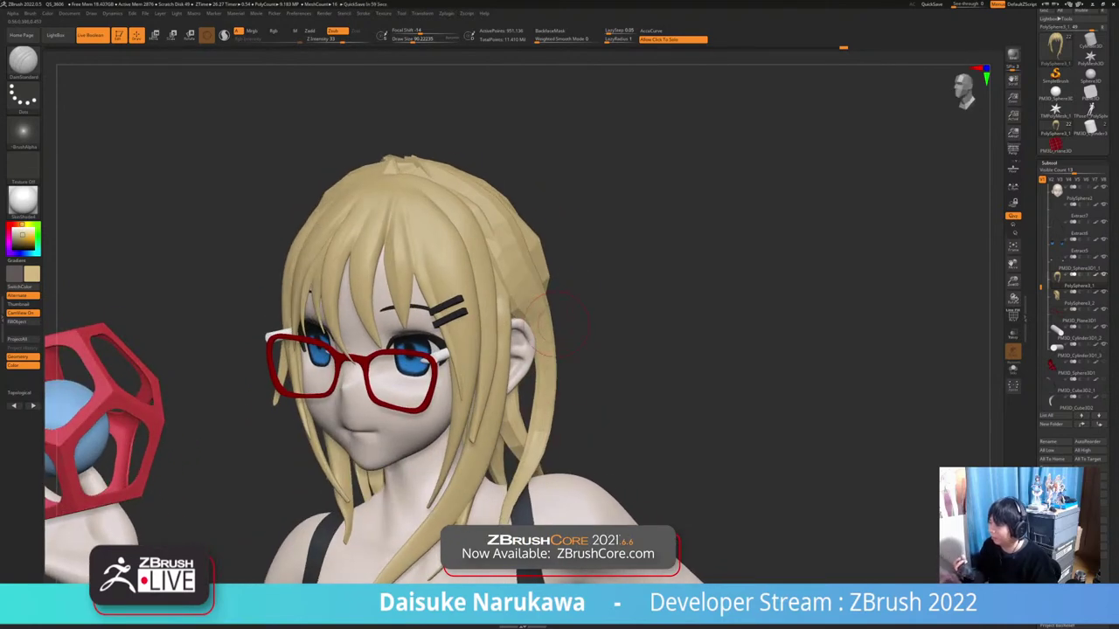
Isolate the front hair again, smooth the tip of the outer side strand on the character's right, and show the whole character
right_click_drag(558, 324, 593, 358)
right_click_drag(592, 359, 577, 358)
mouse_move(385, 341)
right_mouse_down()
mouse_move(399, 345)
mouse_move(385, 341)
mouse_move(384, 385)
right_mouse_up()
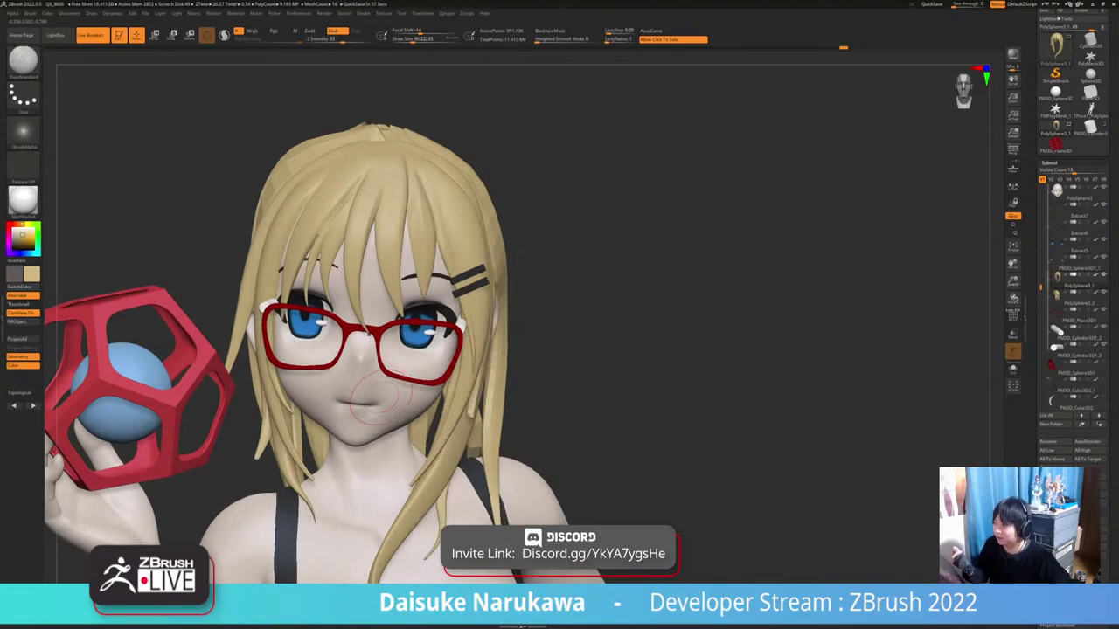
right_click_drag(529, 360, 647, 336, "alt")
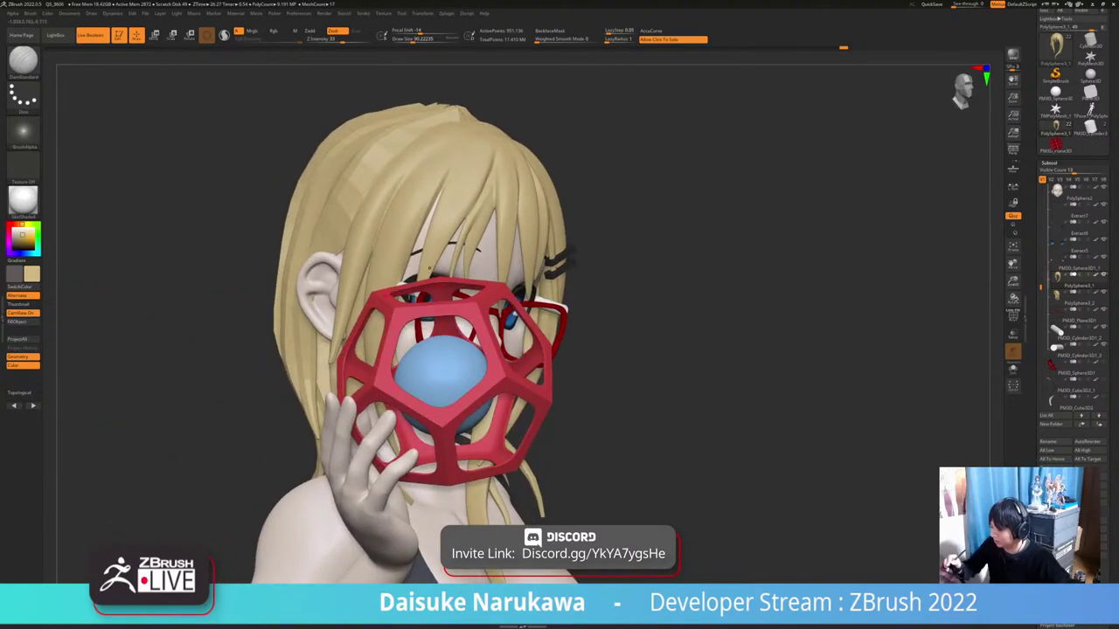
right_click_drag(401, 197, 357, 287)
right_click(362, 243)
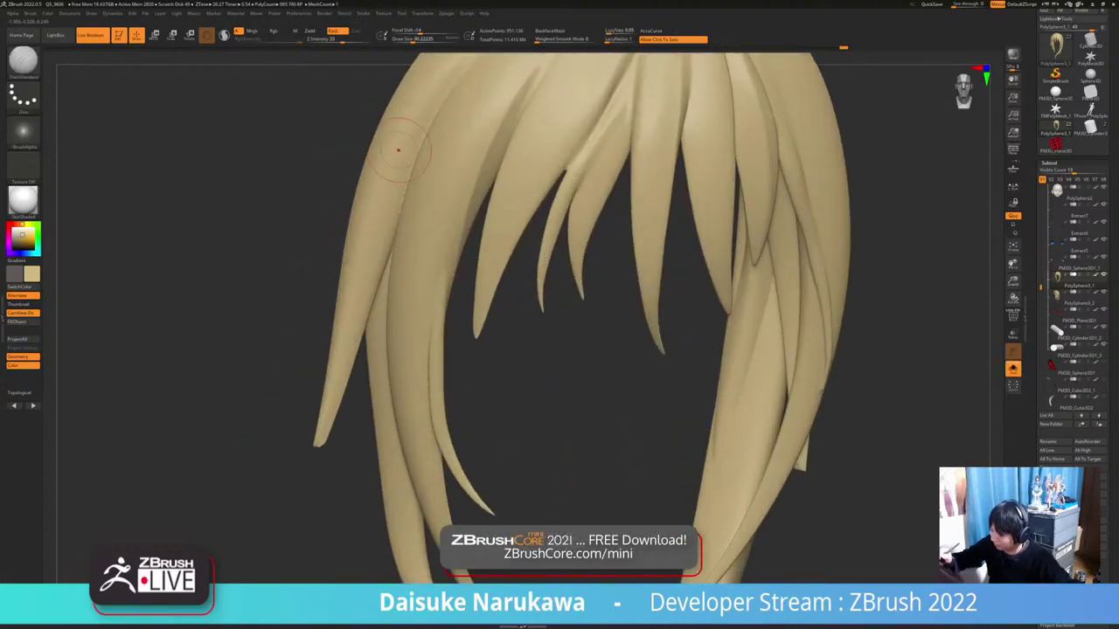
mouse_move(457, 85)
right_mouse_down("alt")
mouse_move(446, 140)
mouse_move(463, 129)
right_mouse_up("alt")
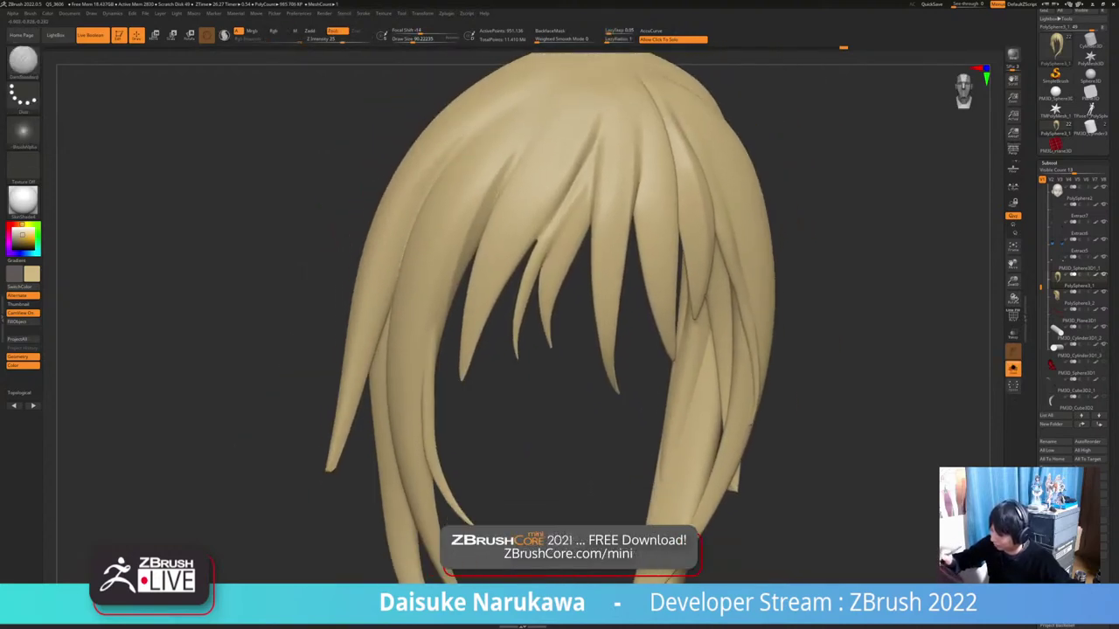
right_click_drag(360, 369, 339, 362)
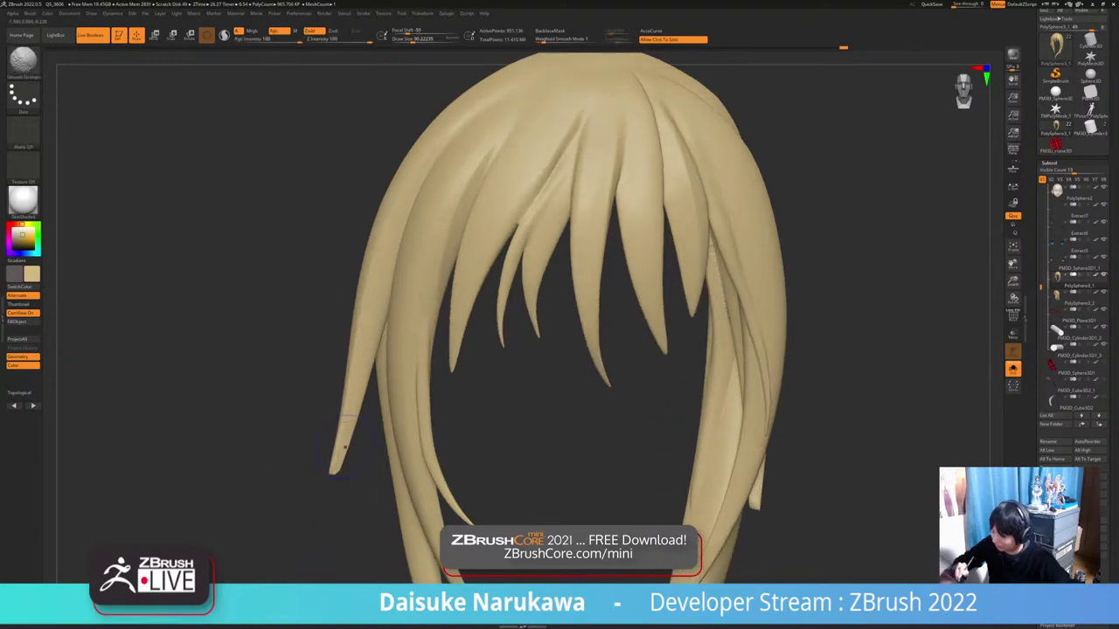
mouse_move(356, 428)
right_mouse_down()
mouse_move(342, 416)
mouse_move(351, 384)
mouse_move(472, 376)
mouse_move(428, 361)
mouse_move(450, 351)
mouse_move(572, 357)
mouse_move(464, 355)
mouse_move(486, 358)
mouse_move(478, 384)
right_mouse_up()
left_click(507, 367)
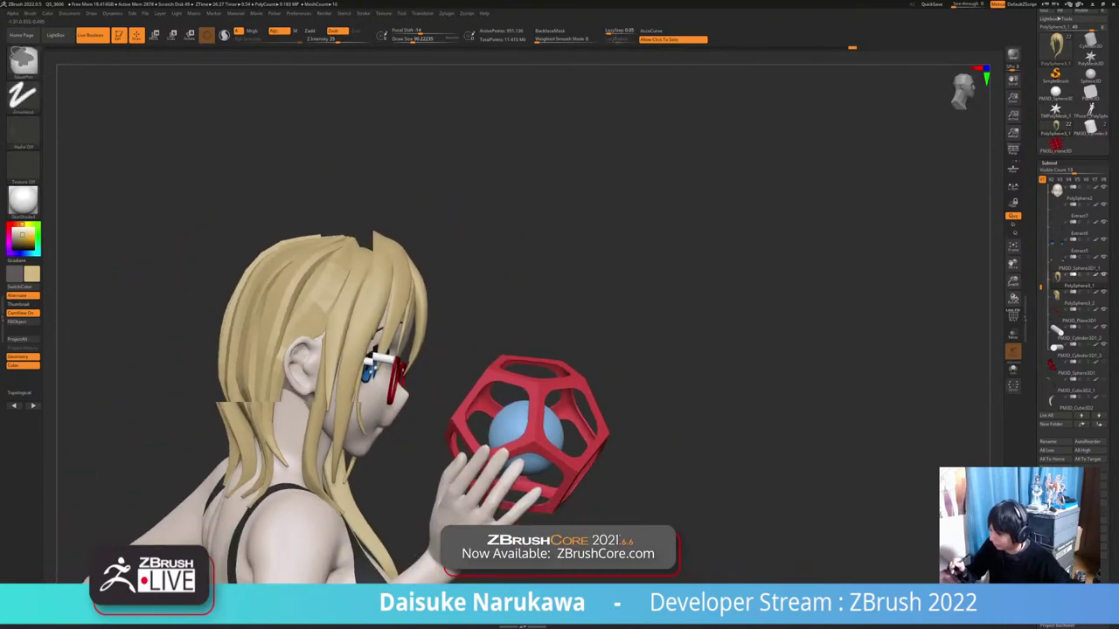
Isolate the front hair, carve the crease above the central bangs with the DamStandard brush, and show the whole character
mouse_move(612, 407)
right_mouse_down()
mouse_move(551, 416)
mouse_move(502, 386)
mouse_move(508, 406)
mouse_move(523, 404)
mouse_move(428, 533)
mouse_move(430, 437)
mouse_move(455, 341)
mouse_move(516, 345)
mouse_move(498, 362)
right_mouse_up()
key("shift+s")
mouse_move(455, 201)
right_mouse_down("ctrl")
mouse_move(435, 302)
mouse_move(459, 336)
mouse_move(529, 332)
mouse_move(476, 336)
right_mouse_up("ctrl")
right_click_drag(380, 173, 380, 139)
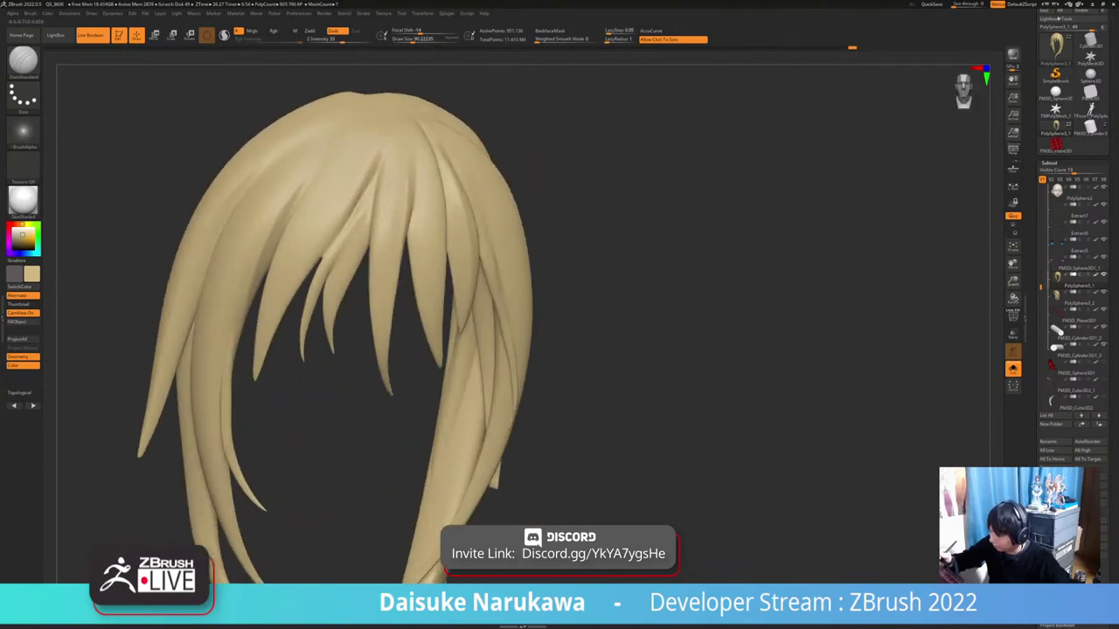
left_click_drag(371, 223, 357, 316)
right_click_drag(356, 316, 355, 270, "ctrl")
left_click(539, 361)
Smooth the upper end of the crease between the central bangs while checking it against the face
mouse_move(538, 361)
right_mouse_down()
mouse_move(516, 374)
mouse_move(584, 392)
mouse_move(584, 436)
right_mouse_up()
right_click_drag(432, 230, 451, 240)
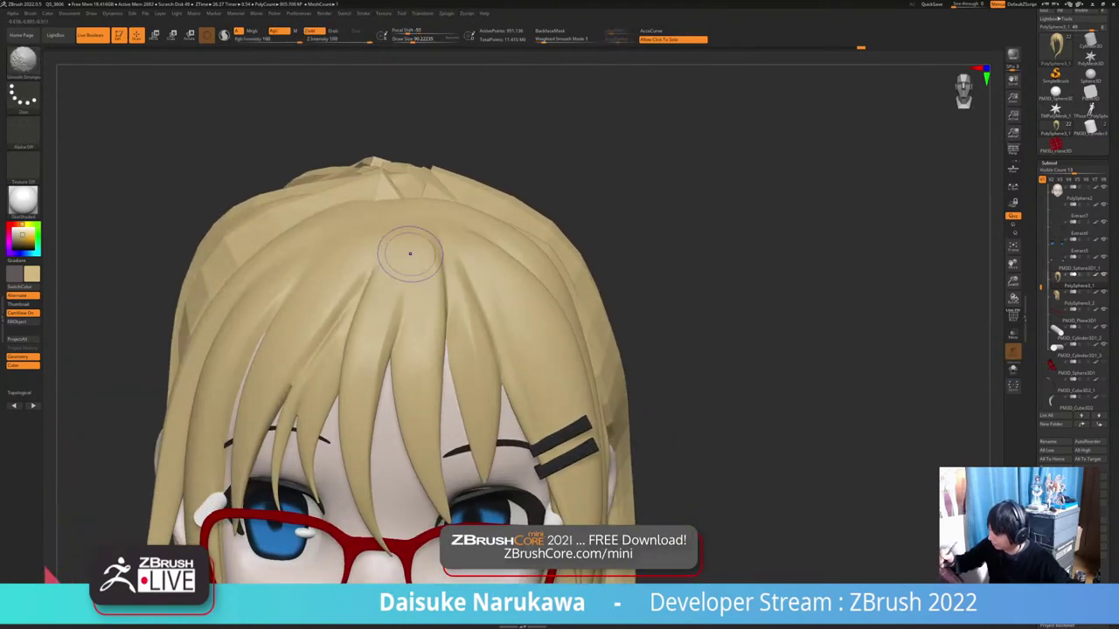
left_click_drag(363, 268, 365, 286, "shift")
right_click_drag(365, 287, 349, 233, "ctrl")
mouse_move(350, 232)
right_mouse_down()
mouse_move(368, 236)
mouse_move(365, 275)
right_mouse_up()
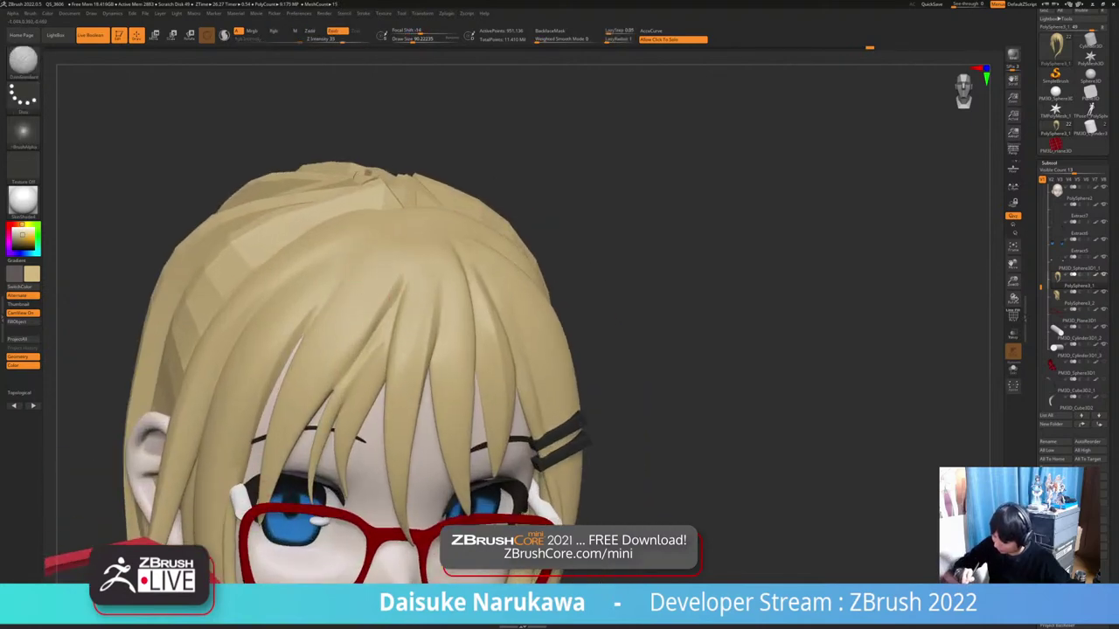
Isolate the front hair, smooth and recarve the diagonal crease above the central bangs, and show the whole character
right_click_drag(330, 318, 357, 324)
right_click(350, 336)
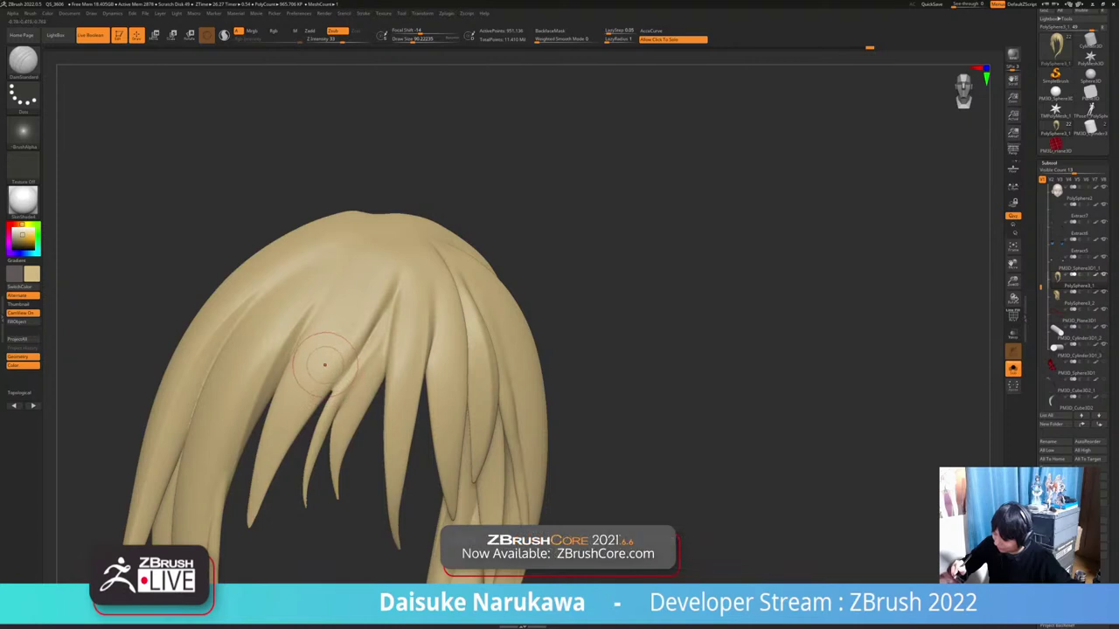
right_click_drag(325, 365, 348, 371)
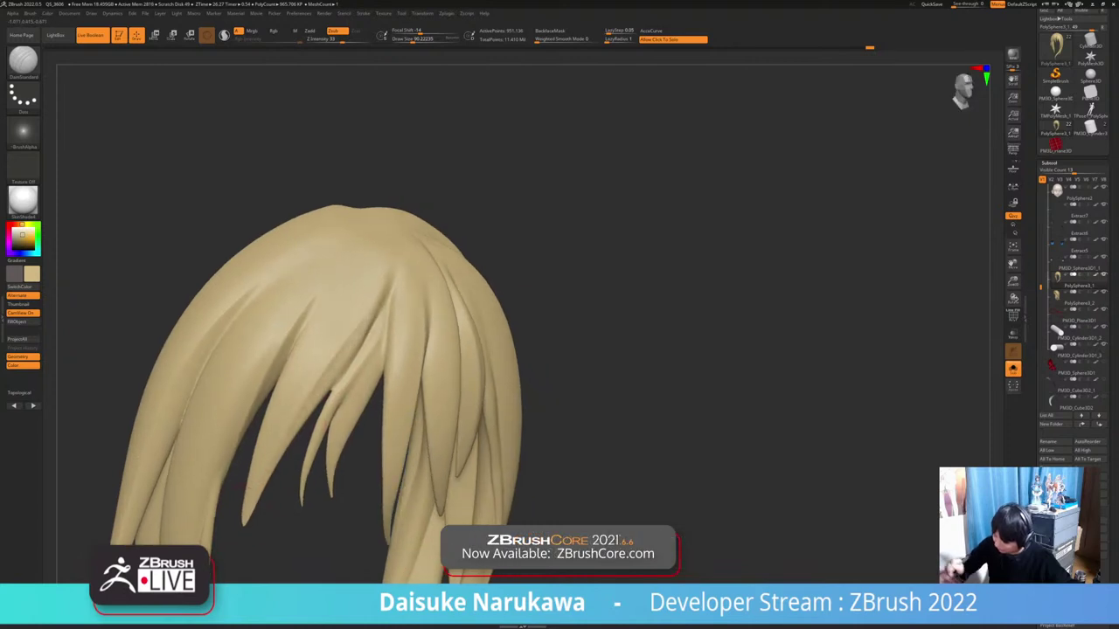
right_click_drag(360, 269, 376, 280)
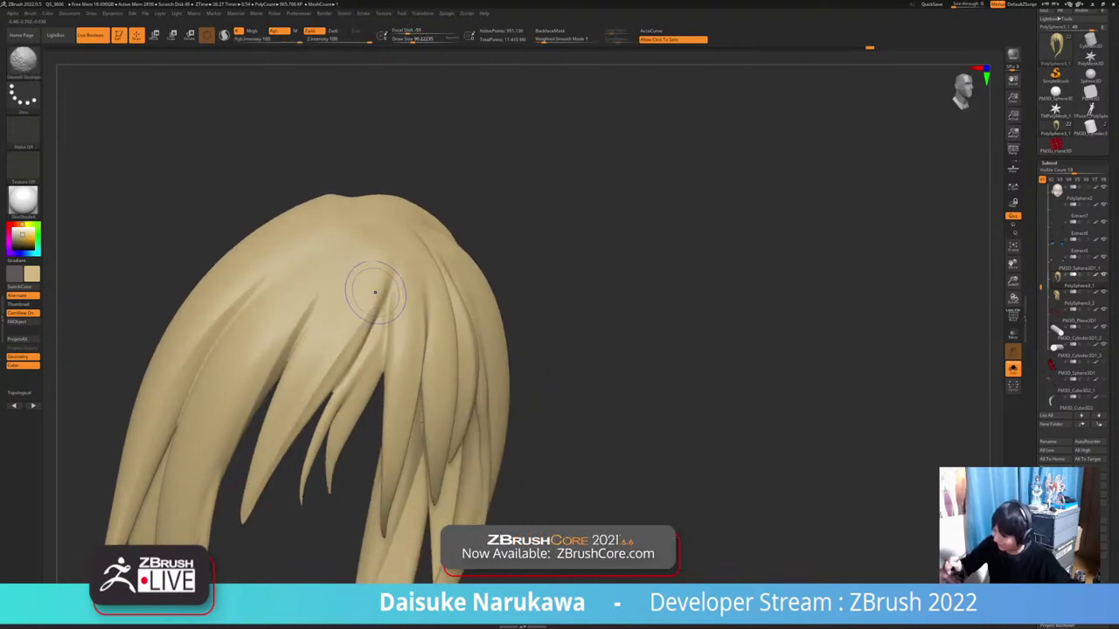
right_click_drag(257, 515, 317, 523)
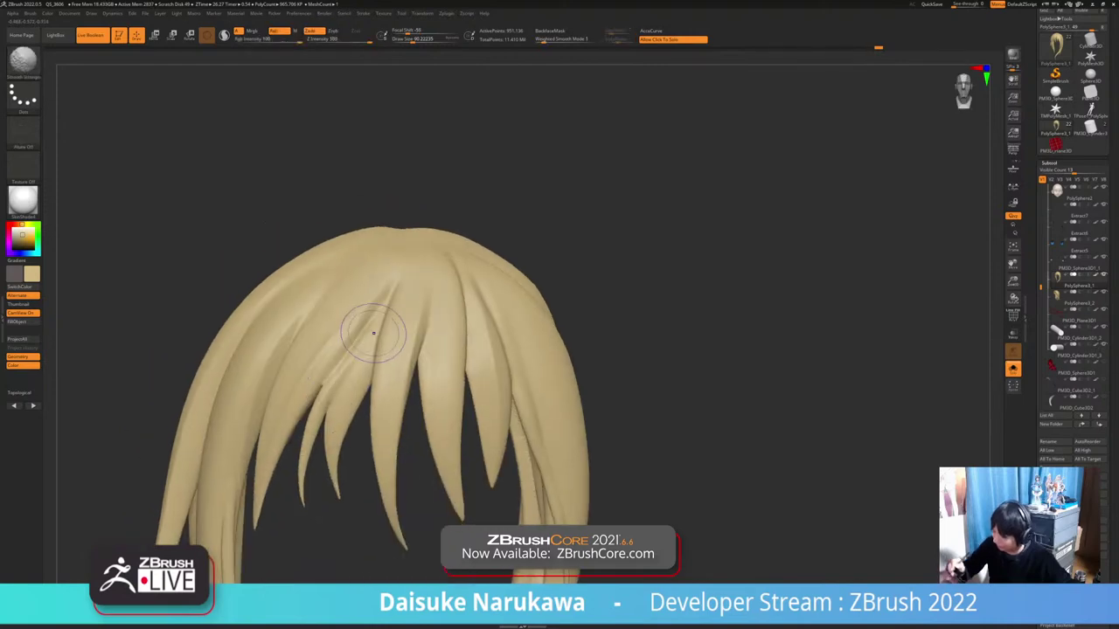
mouse_move(373, 298)
right_mouse_down("ctrl")
mouse_move(369, 278)
mouse_move(396, 253)
right_mouse_up("ctrl")
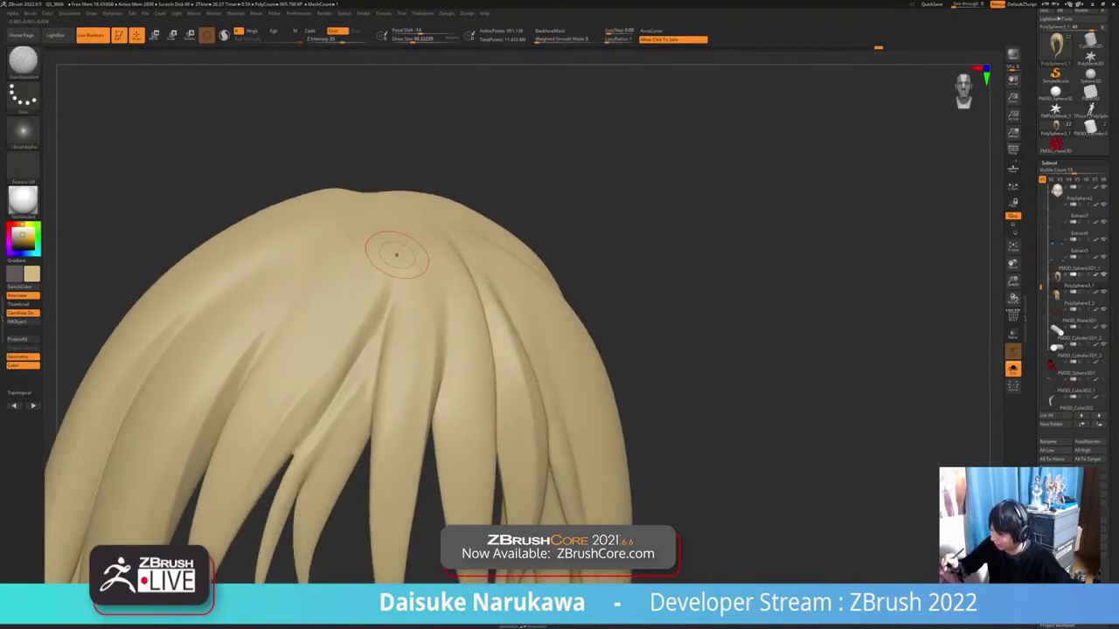
left_click_drag(383, 315, 397, 275)
mouse_move(395, 287)
right_mouse_down("ctrl")
mouse_move(402, 260)
mouse_move(445, 263)
mouse_move(429, 293)
mouse_move(400, 263)
mouse_move(404, 252)
mouse_move(401, 282)
mouse_move(316, 276)
mouse_move(290, 239)
mouse_move(263, 249)
mouse_move(269, 263)
mouse_move(360, 303)
mouse_move(287, 262)
right_mouse_up("ctrl")
key("alt+s")
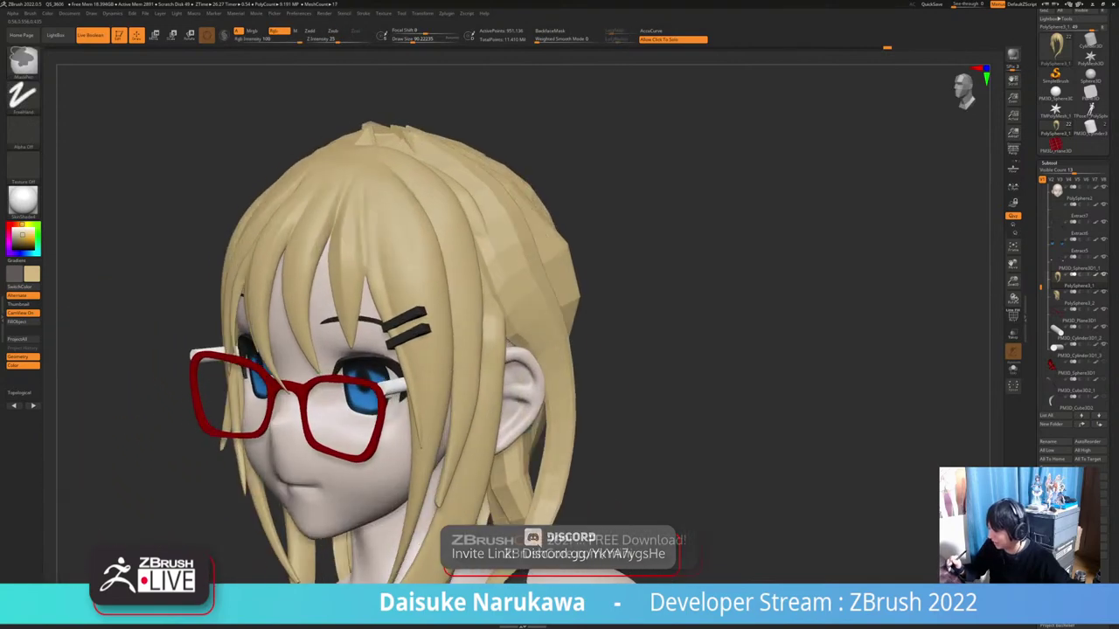
Smooth the creases between the side strands in front of the ear on the character's left
right_click_drag(489, 175, 434, 153)
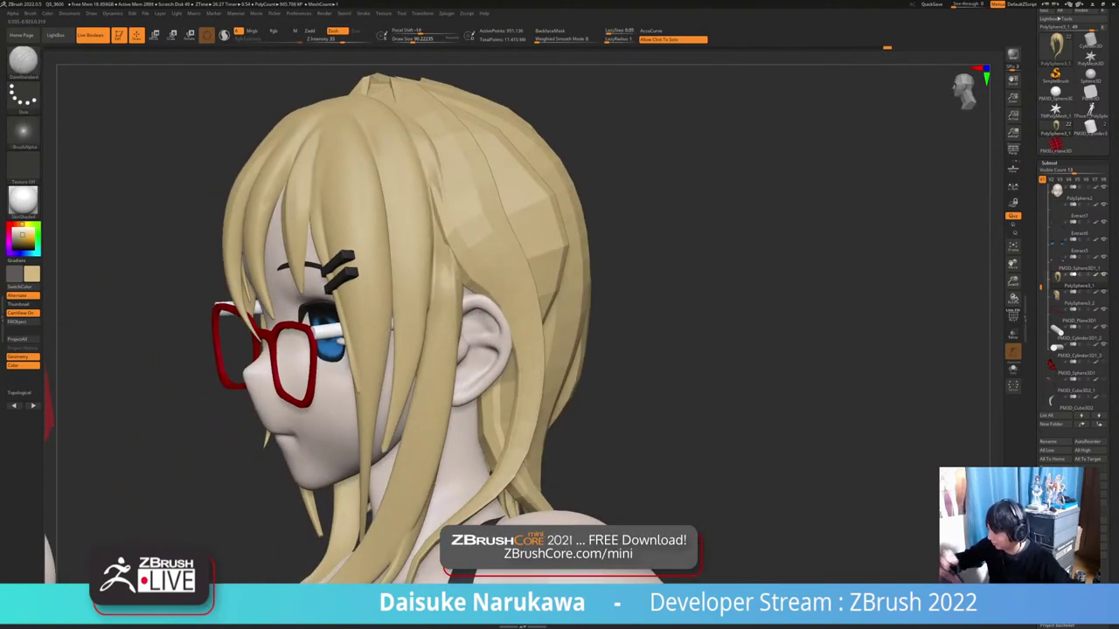
key("ctrl")
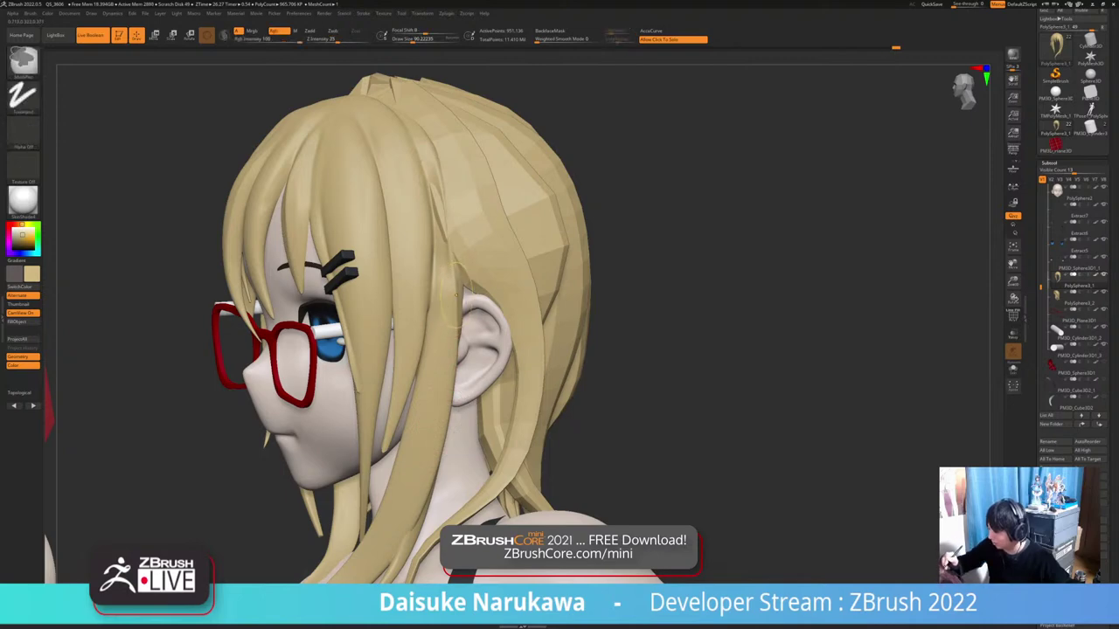
right_click_drag(319, 354, 368, 395)
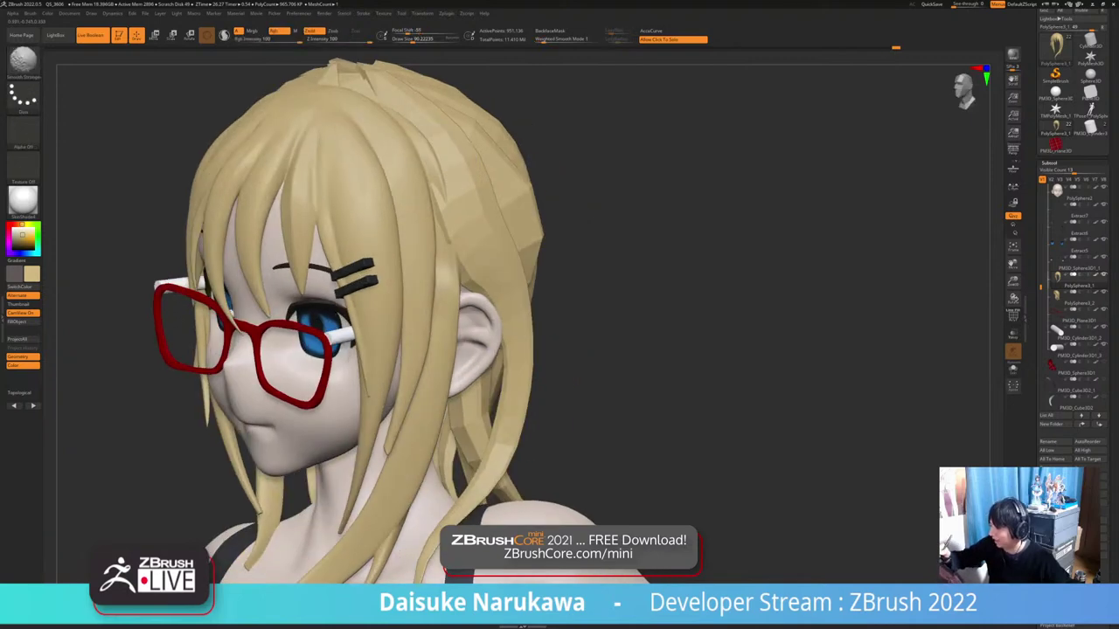
right_click_drag(463, 230, 463, 281, "alt")
right_click_drag(350, 297, 402, 328)
mouse_move(402, 328)
right_mouse_down("ctrl")
mouse_move(357, 271)
mouse_move(350, 280)
right_mouse_up("ctrl")
Reshape the side hair on the character's left using the SnakeHook brush at a draw size of about 245
key("b")
left_click(348, 68)
mouse_move(525, 284)
right_mouse_down()
mouse_move(424, 281)
mouse_move(457, 282)
right_mouse_up()
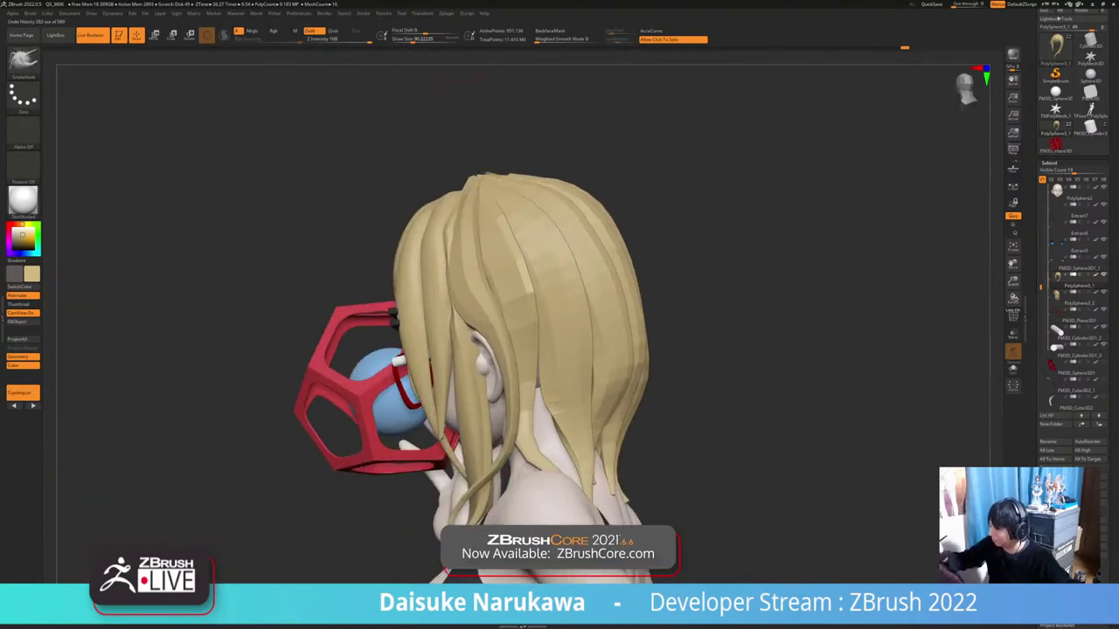
right_click_drag(456, 333, 456, 375, "ctrl")
mouse_move(420, 280)
right_mouse_down()
mouse_move(457, 308)
mouse_move(563, 315)
right_mouse_up()
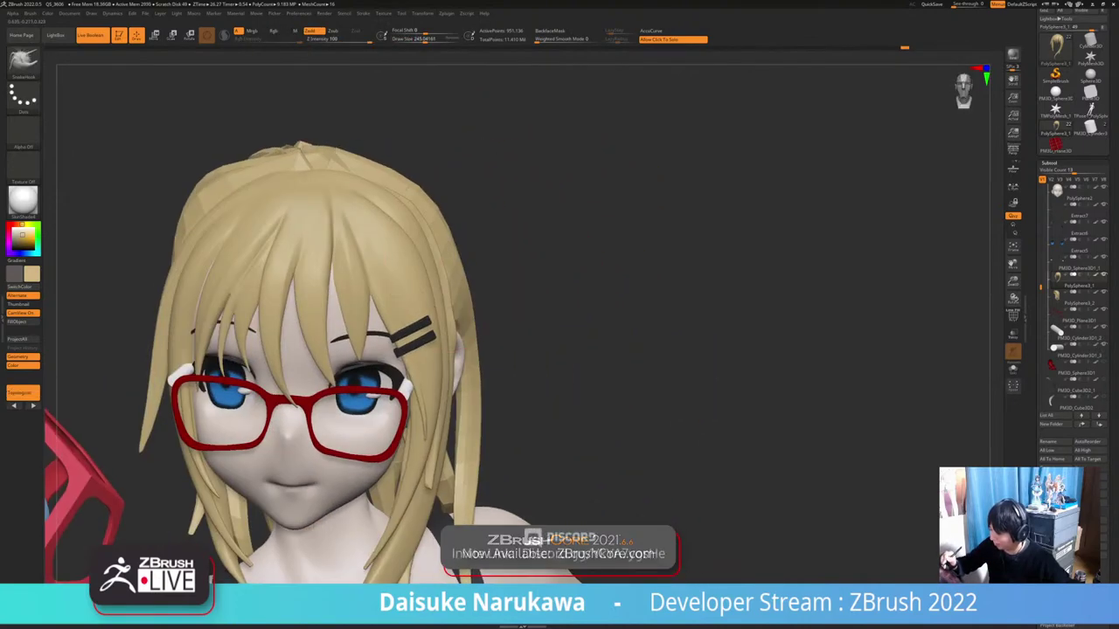
mouse_move(459, 249)
right_mouse_down("ctrl")
mouse_move(454, 327)
mouse_move(433, 347)
mouse_move(437, 288)
mouse_move(323, 290)
right_mouse_up("ctrl")
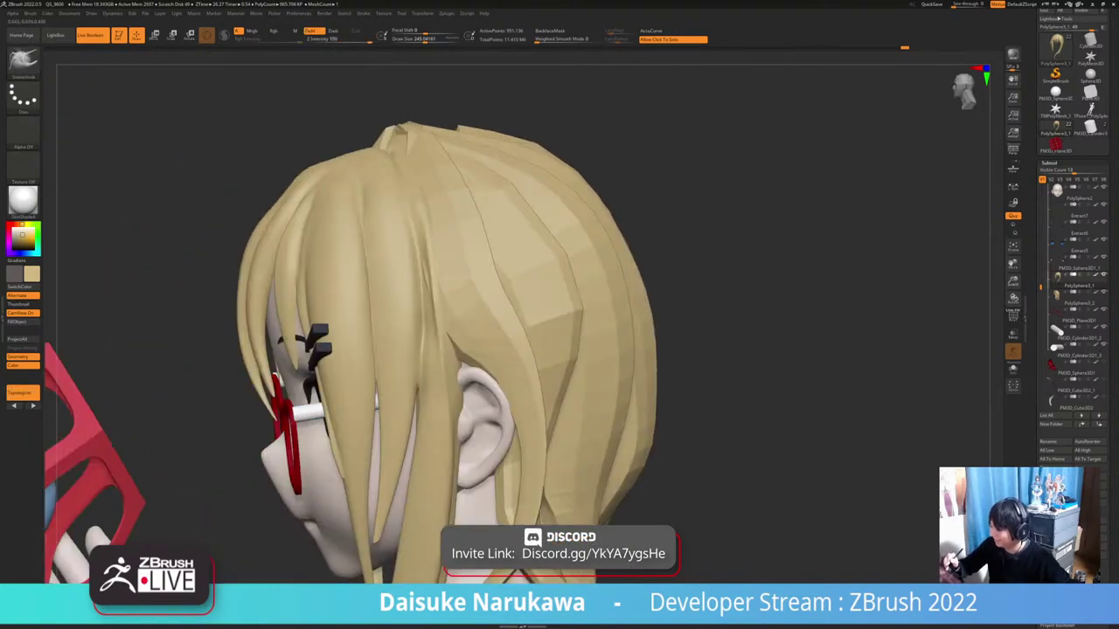
right_click_drag(372, 225, 327, 222)
Fill the crease above the left ear using a clay buildup brush at draw size about 124, and smooth it
key("b")
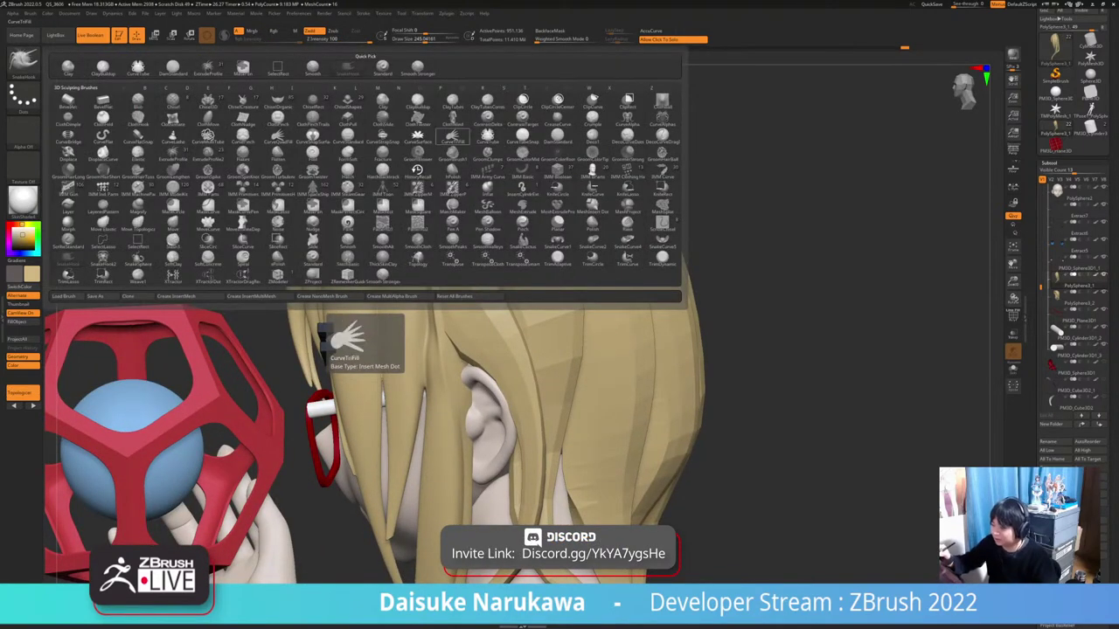
key("t")
key("d")
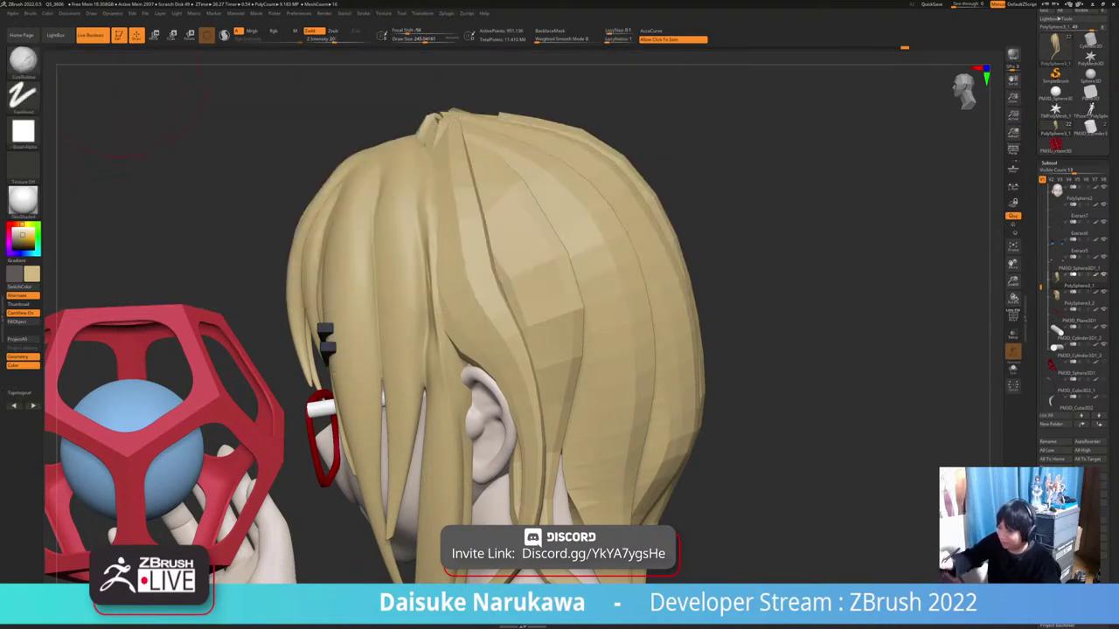
left_click_drag(426, 39, 415, 40)
right_click_drag(377, 240, 420, 245)
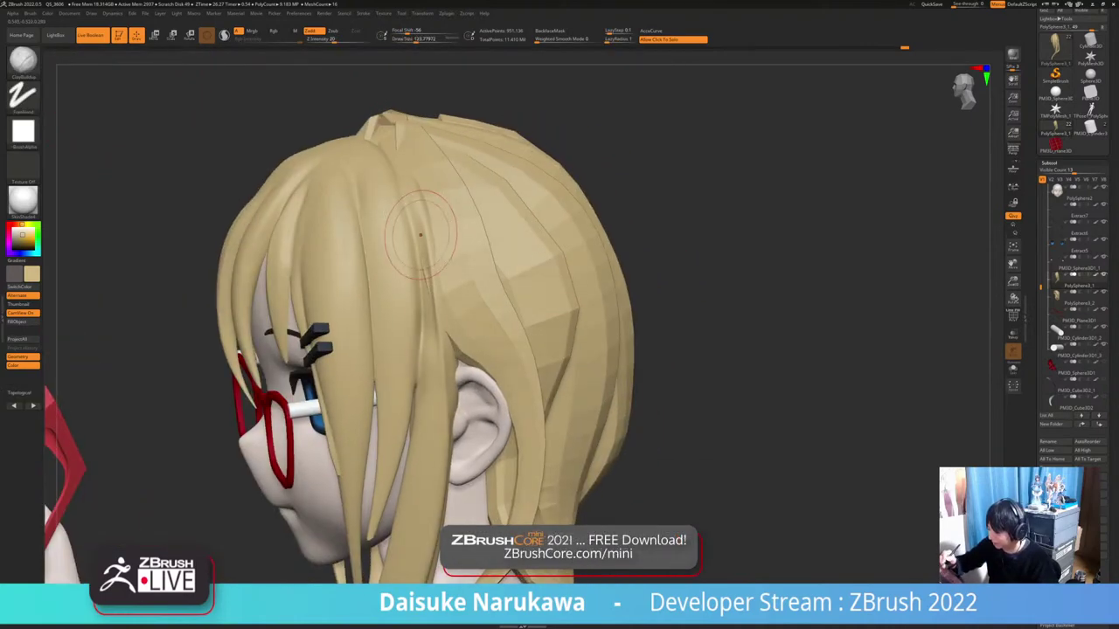
left_click_drag(423, 254, 421, 227, "shift")
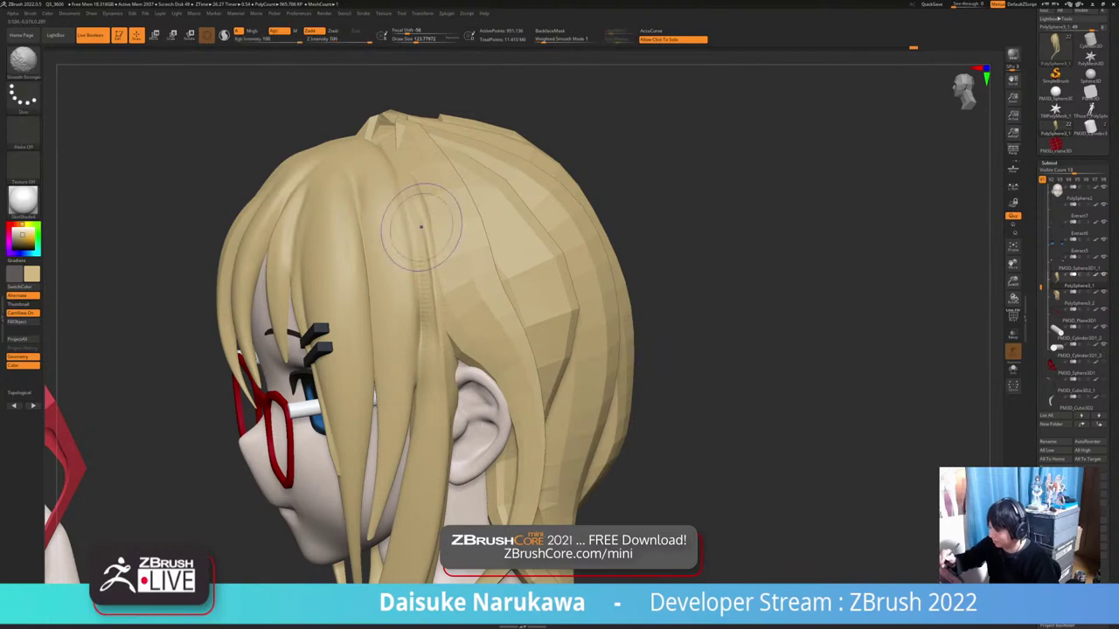
right_click_drag(422, 359, 428, 289)
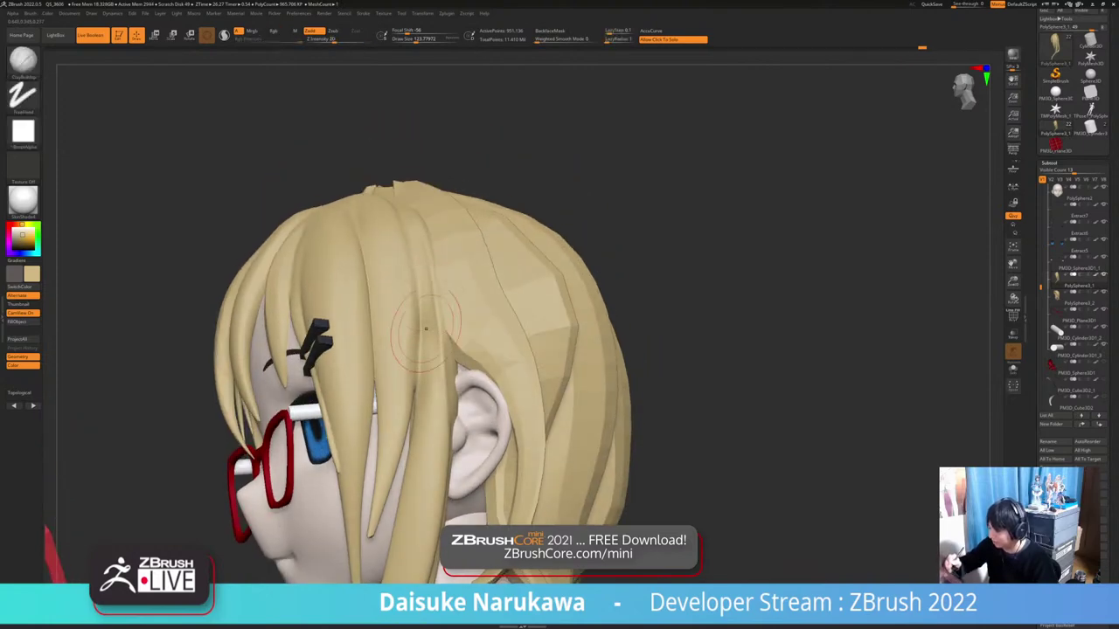
Reduce the draw size to about 74 and smooth the front hair's upper edge on the character's left
mouse_move(432, 418)
right_mouse_down("ctrl")
mouse_move(428, 376)
mouse_move(523, 381)
right_mouse_up("ctrl")
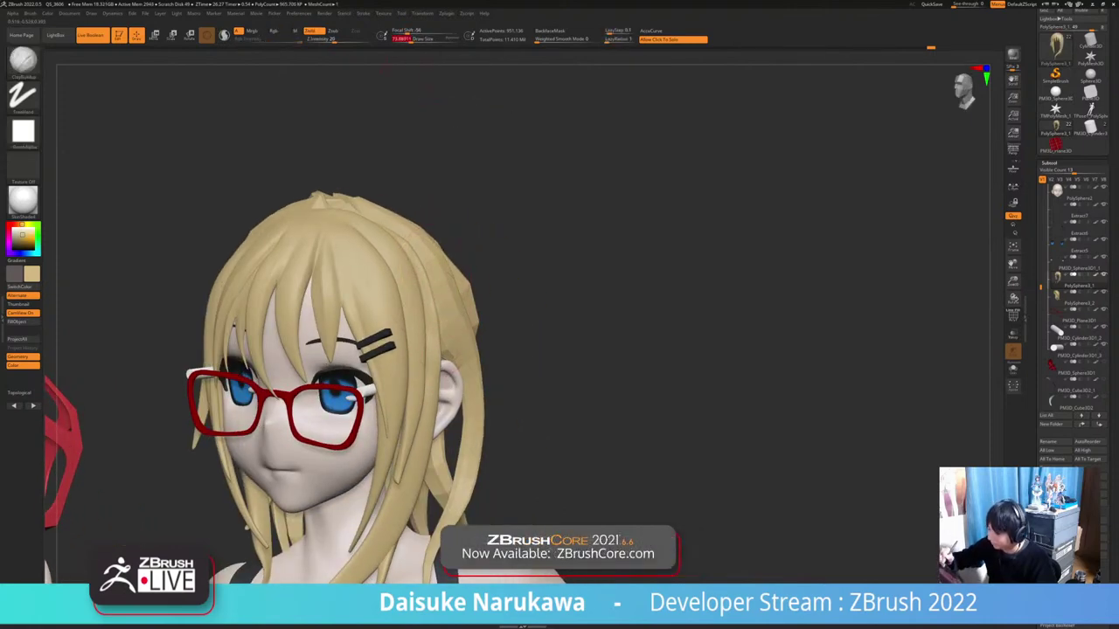
right_click_drag(415, 217, 391, 229)
key("shift")
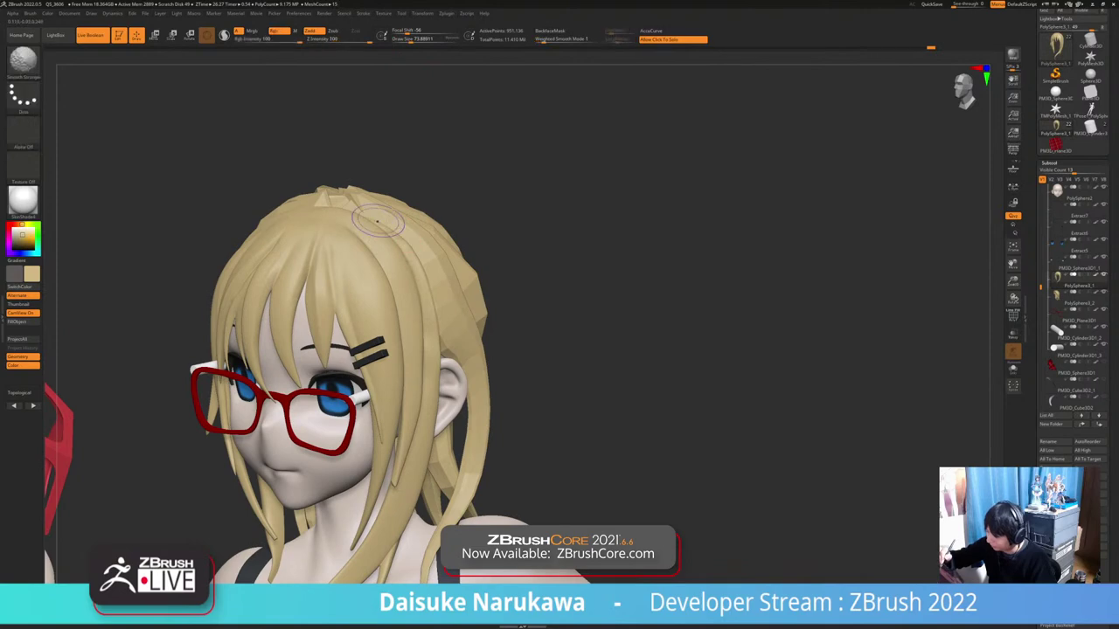
mouse_move(437, 303)
right_mouse_down("ctrl")
mouse_move(436, 253)
mouse_move(498, 255)
mouse_move(479, 250)
right_mouse_up("ctrl")
Refine and smooth the side strands beside the face on the character's right
left_click(564, 380)
right_click_drag(564, 381, 327, 444)
right_click_drag(646, 384, 573, 378)
key("shift+alt+s")
mouse_move(644, 425)
right_mouse_down()
mouse_move(731, 381)
mouse_move(787, 384)
mouse_move(786, 463)
right_mouse_up()
right_click_drag(786, 463, 808, 503)
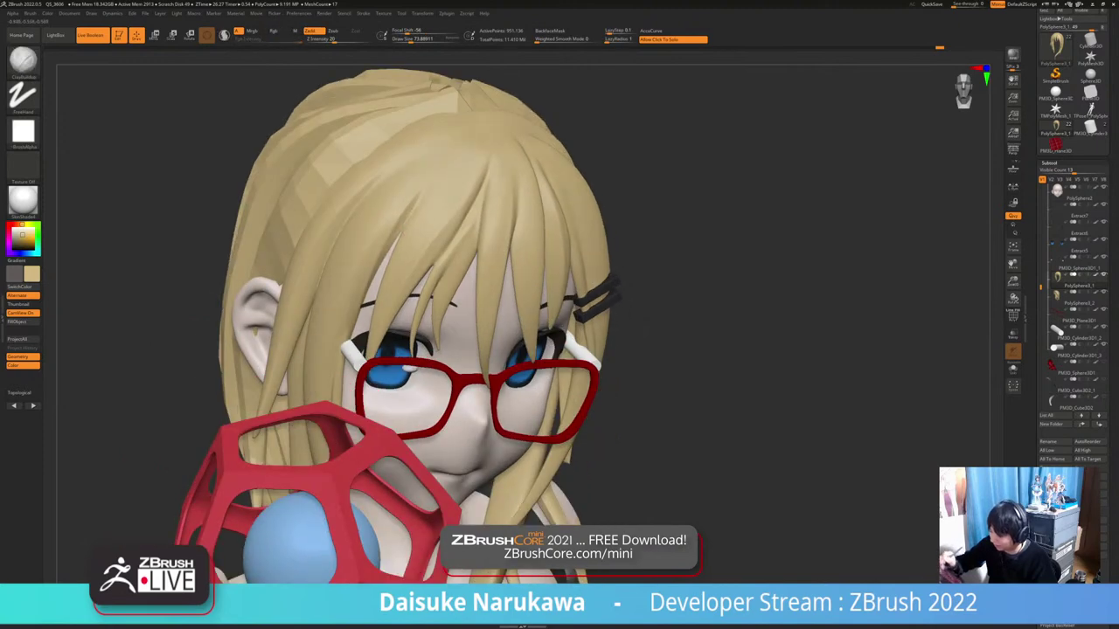
key("shift")
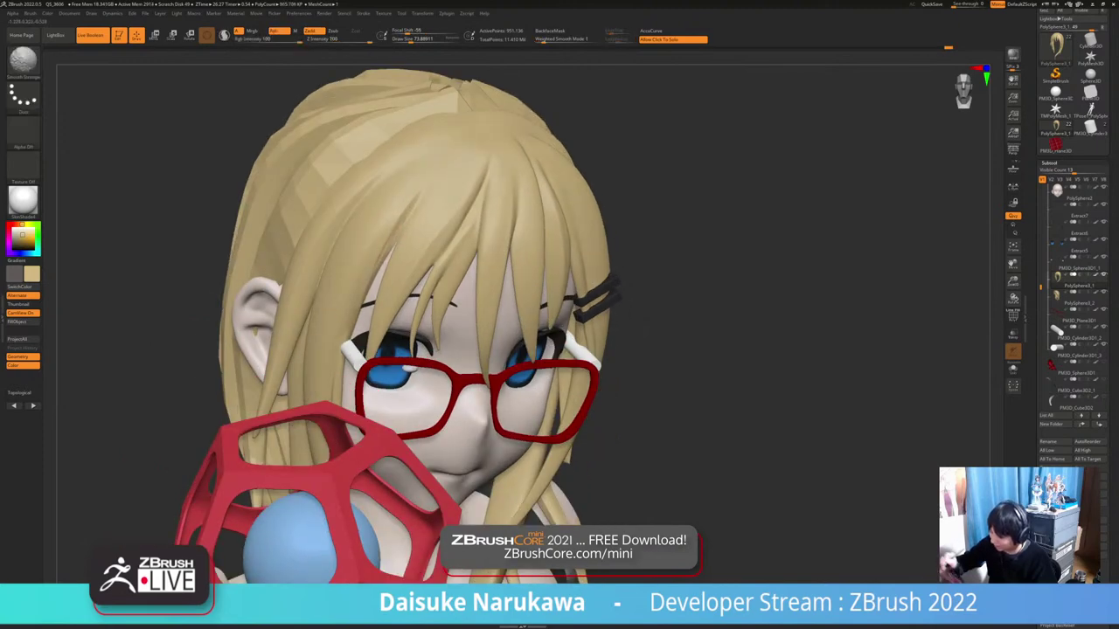
key("shift")
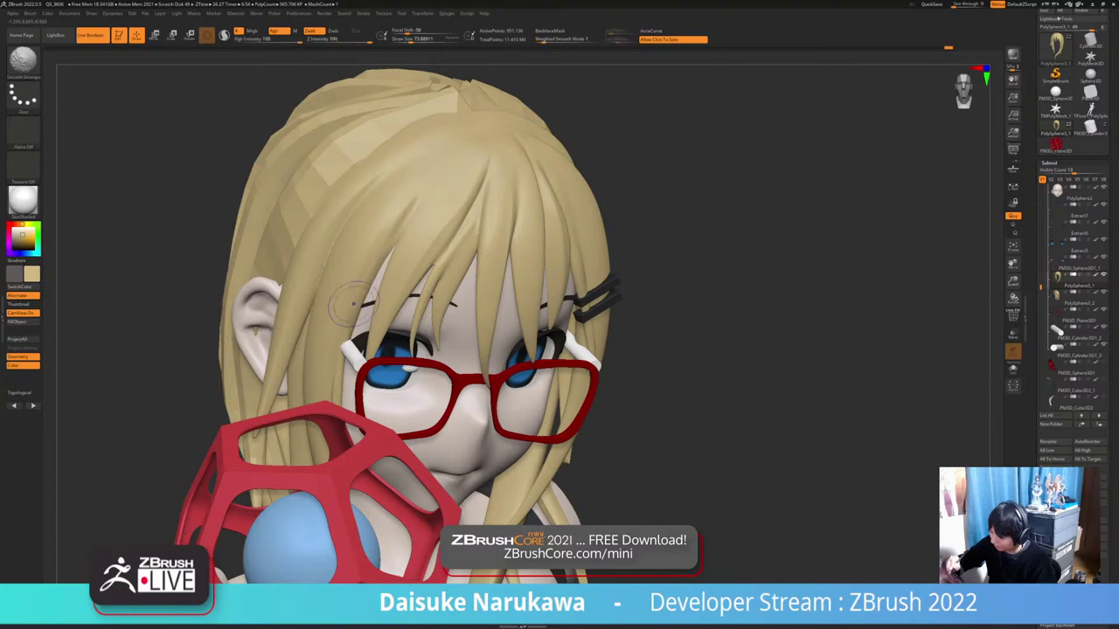
Isolate the front hair and smooth the inner side of the bangs with back-face masking turned on
left_click_drag(752, 367, 742, 345)
left_click(769, 349)
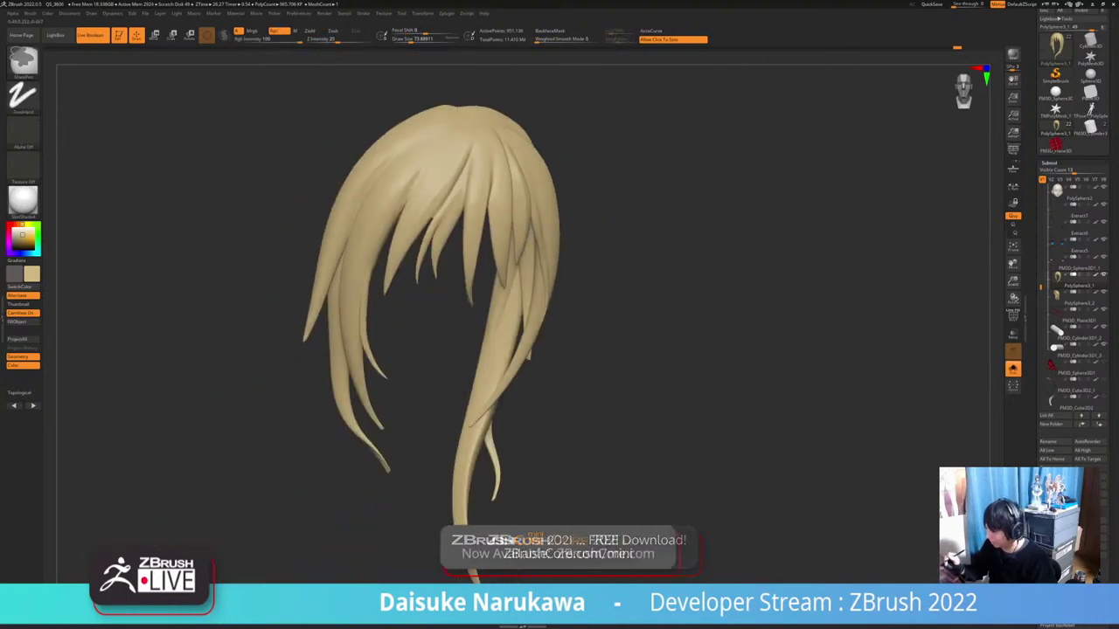
left_click_drag(839, 350, 666, 356)
right_click_drag(666, 357, 669, 321)
mouse_move(516, 218)
right_mouse_down("ctrl")
mouse_move(504, 250)
mouse_move(515, 218)
mouse_move(530, 257)
mouse_move(517, 266)
right_mouse_up("ctrl")
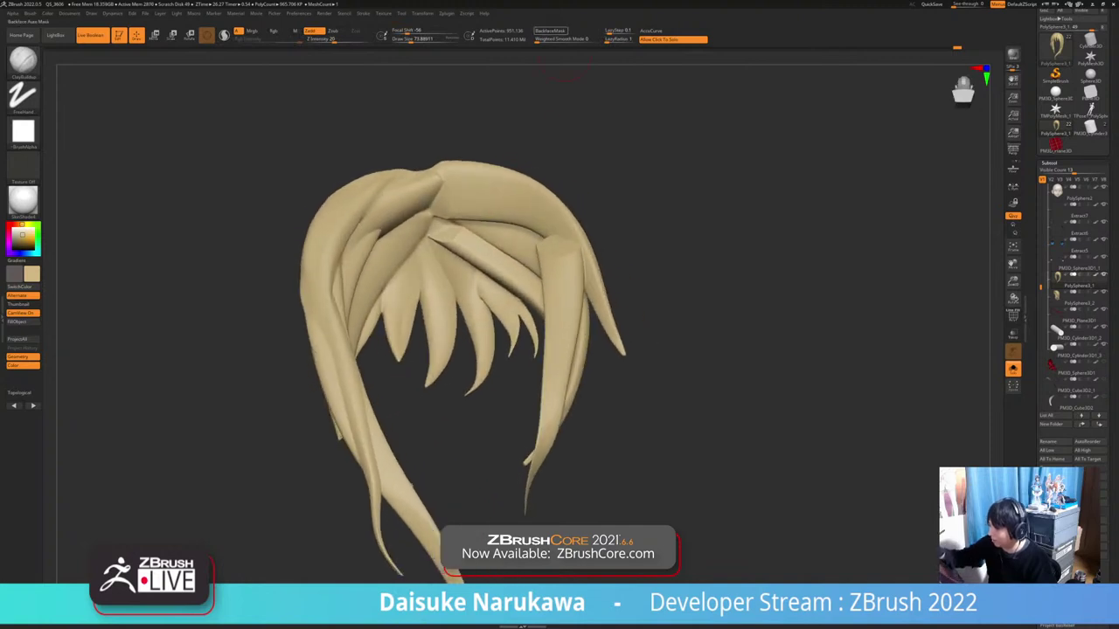
left_click(550, 32)
key("shift")
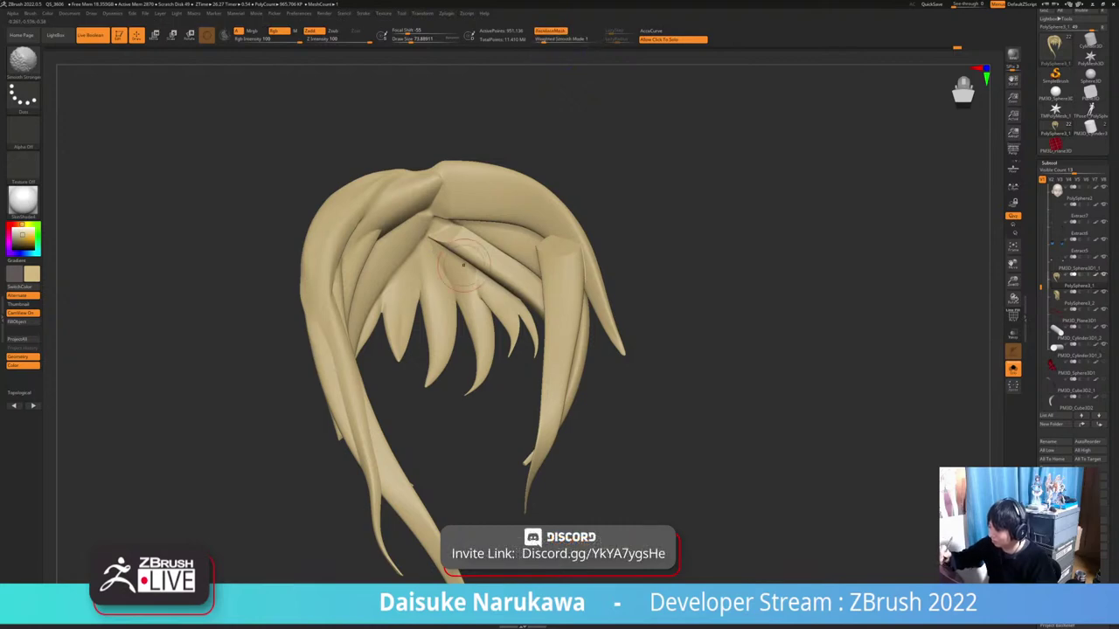
right_click_drag(503, 232, 508, 105)
right_click_drag(440, 247, 449, 255, "alt")
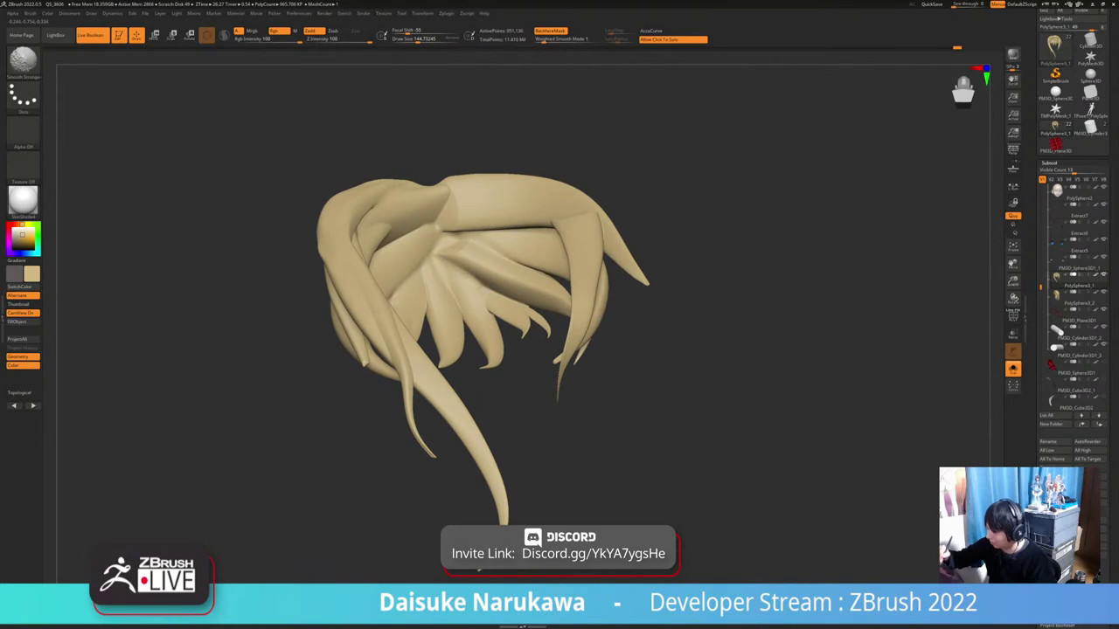
Build up and smooth the inner surface of the side strands on the character's left
mouse_move(500, 247)
right_mouse_down()
mouse_move(416, 244)
mouse_move(454, 257)
mouse_move(397, 319)
right_mouse_up()
right_click_drag(404, 213, 419, 251, "ctrl")
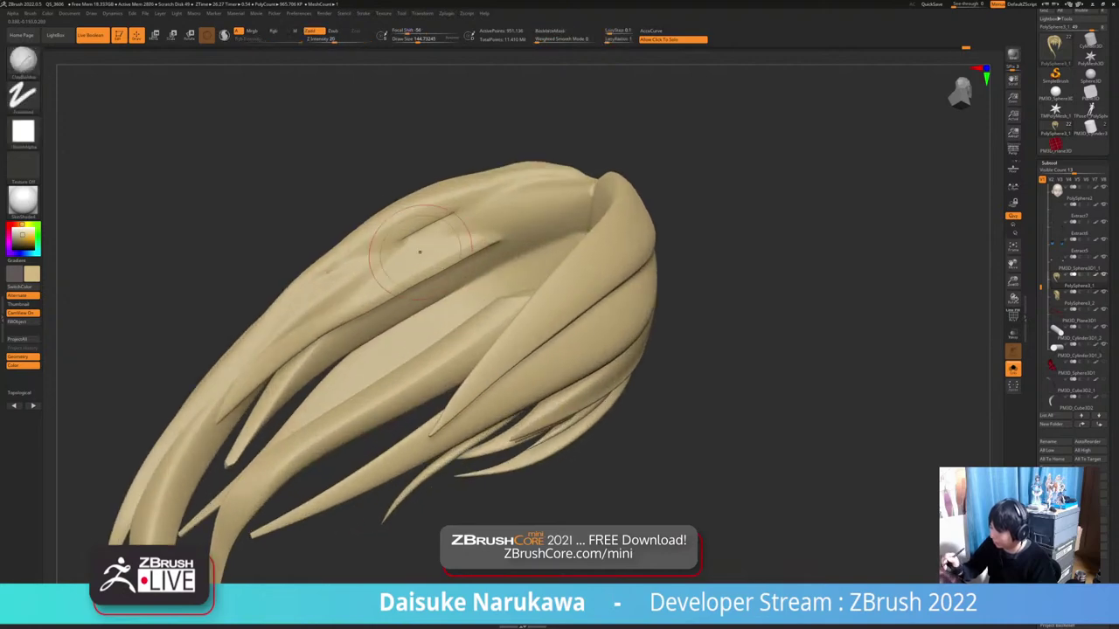
right_click_drag(463, 213, 533, 171)
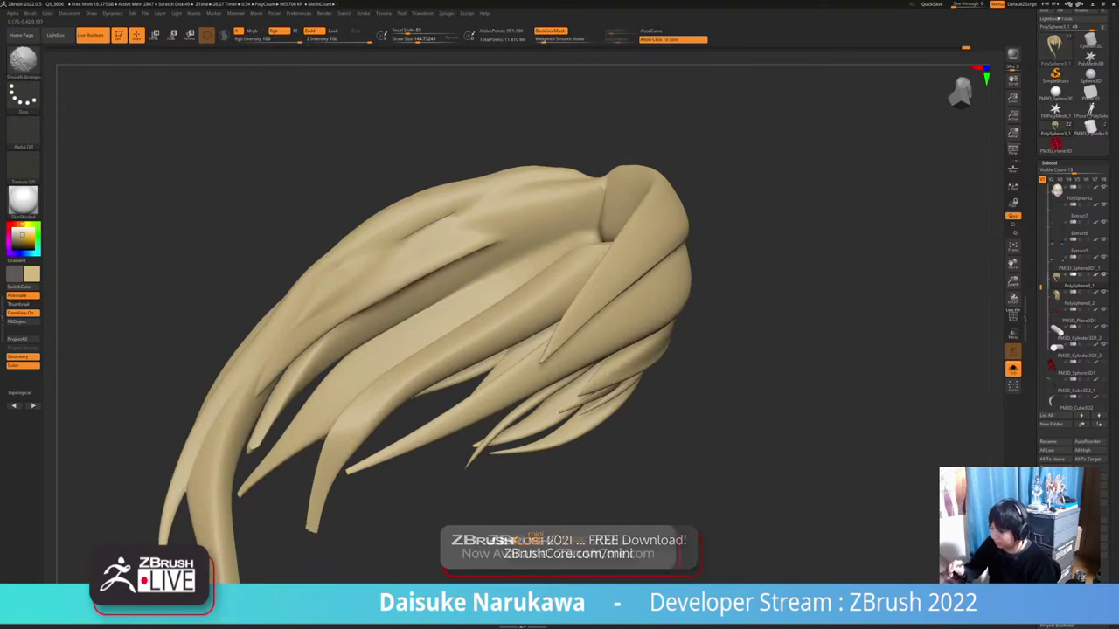
mouse_move(512, 230)
right_mouse_down()
mouse_move(454, 284)
mouse_move(417, 250)
mouse_move(437, 232)
mouse_move(548, 387)
mouse_move(420, 350)
mouse_move(410, 236)
right_mouse_up()
mouse_move(489, 288)
right_mouse_down("ctrl")
mouse_move(535, 391)
mouse_move(529, 419)
mouse_move(451, 352)
mouse_move(494, 272)
mouse_move(444, 267)
mouse_move(476, 253)
right_mouse_up("ctrl")
right_click_drag(439, 315, 436, 269)
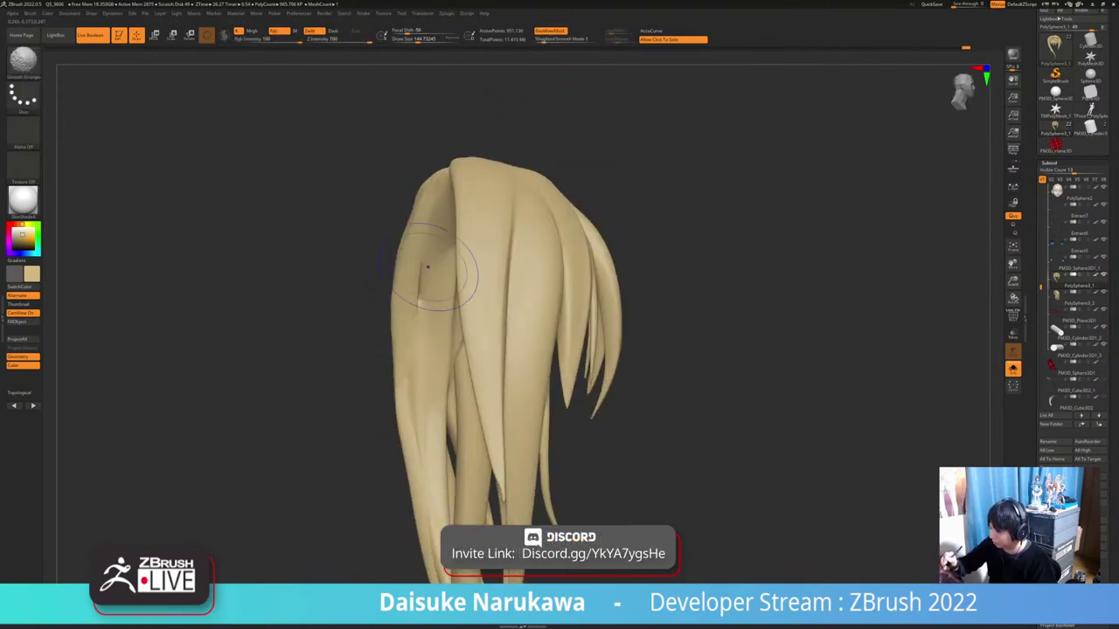
Smooth the step on the inner face of the long side strand and fill its hollow with clay strokes
left_click_drag(437, 269, 428, 282, "shift")
mouse_move(428, 282)
right_mouse_down()
mouse_move(420, 291)
mouse_move(423, 260)
right_mouse_up()
mouse_move(444, 286)
left_mouse_down("shift")
mouse_move(428, 301)
mouse_move(429, 267)
mouse_move(421, 337)
mouse_move(421, 315)
left_mouse_up("shift")
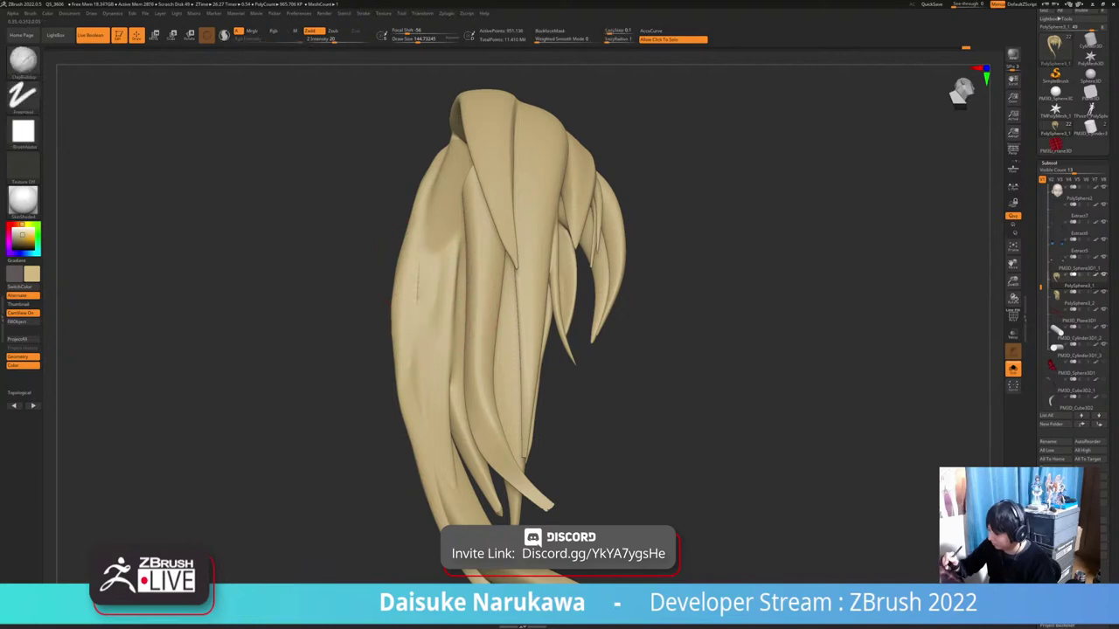
mouse_move(421, 332)
right_mouse_down()
mouse_move(442, 227)
mouse_move(475, 341)
right_mouse_up()
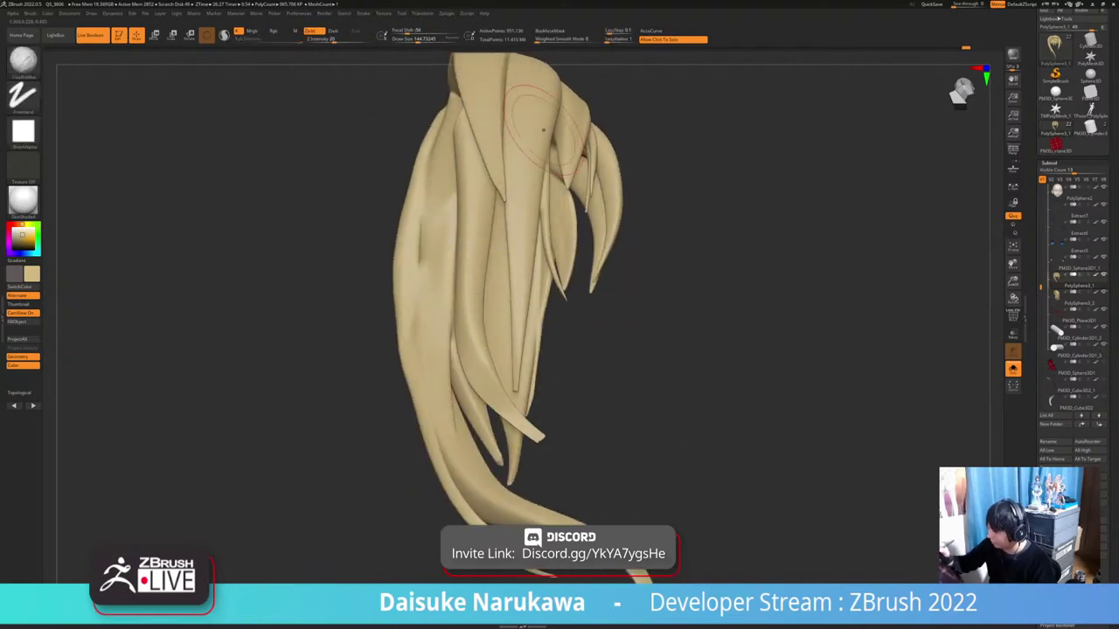
Turn on back-face masking, then fill and smooth the inner surface at the root of the side strand
left_click(549, 31)
right_click_drag(472, 288, 489, 214)
left_click_drag(437, 218, 421, 262)
mouse_move(559, 300)
right_mouse_down()
mouse_move(535, 302)
mouse_move(519, 282)
mouse_move(531, 297)
mouse_move(495, 334)
mouse_move(615, 380)
mouse_move(603, 397)
mouse_move(612, 345)
mouse_move(625, 339)
mouse_move(608, 332)
right_mouse_up()
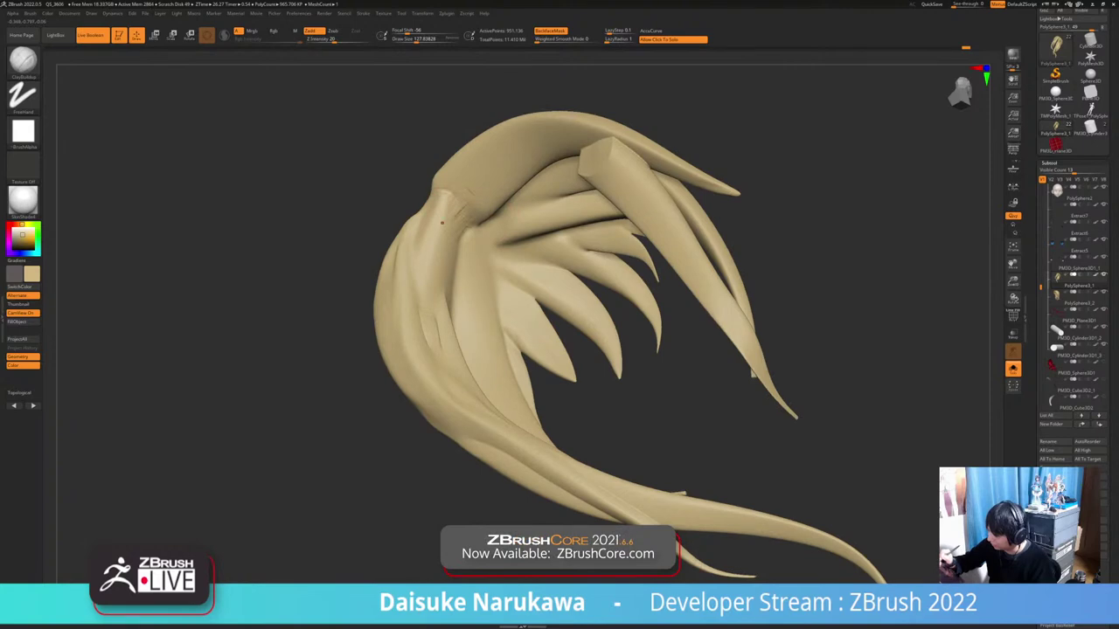
right_click_drag(497, 295, 488, 250)
left_click_drag(458, 255, 461, 237, "shift")
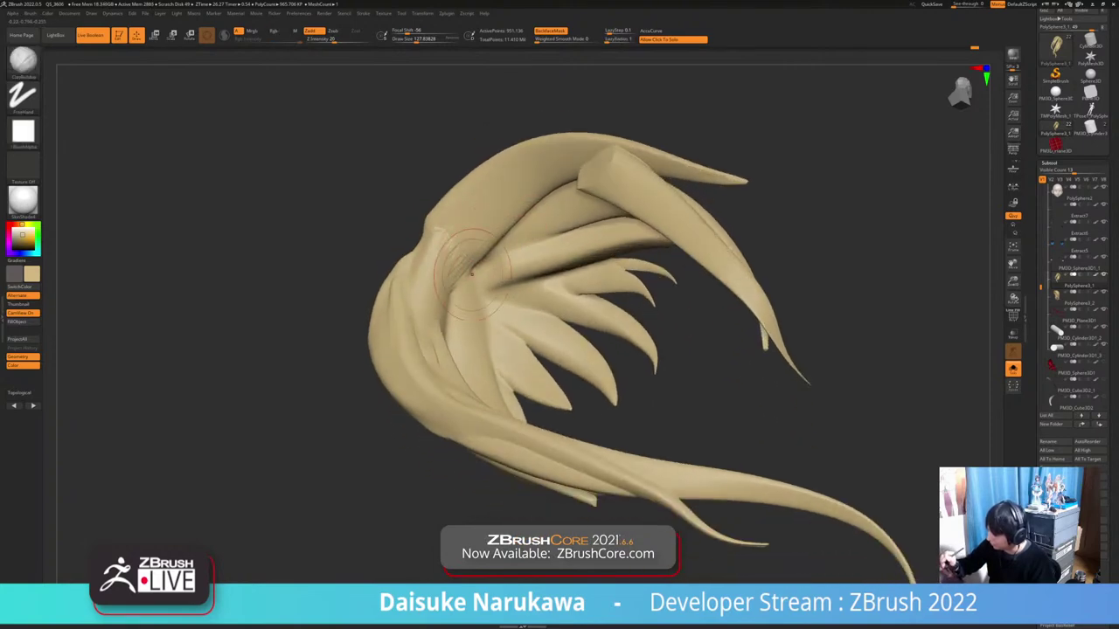
right_click_drag(476, 289, 482, 250)
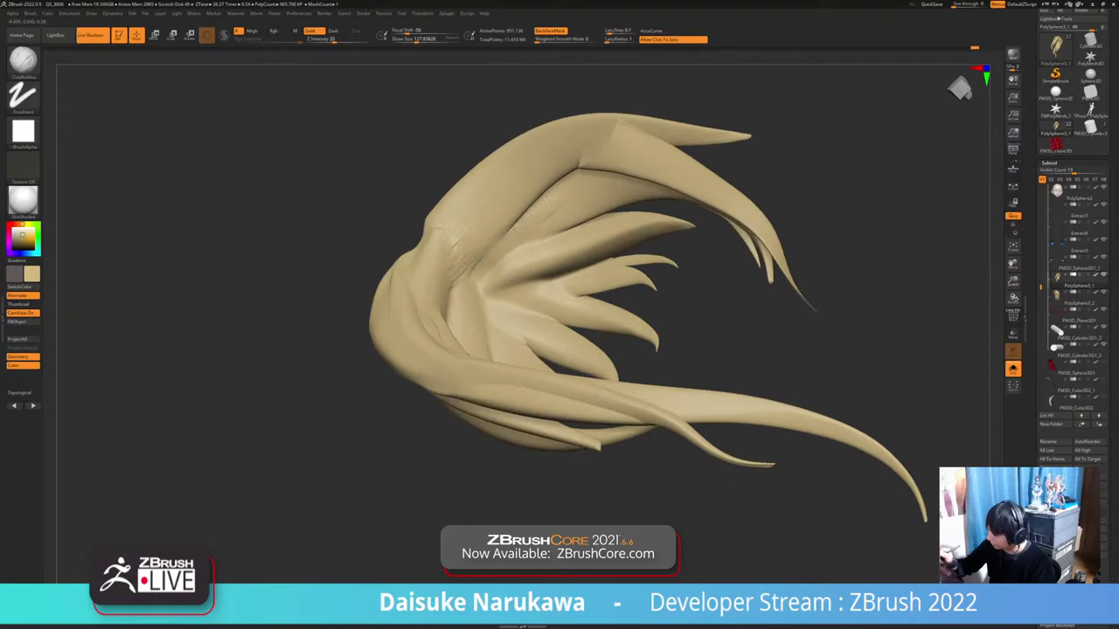
right_click_drag(488, 316, 507, 241, "ctrl")
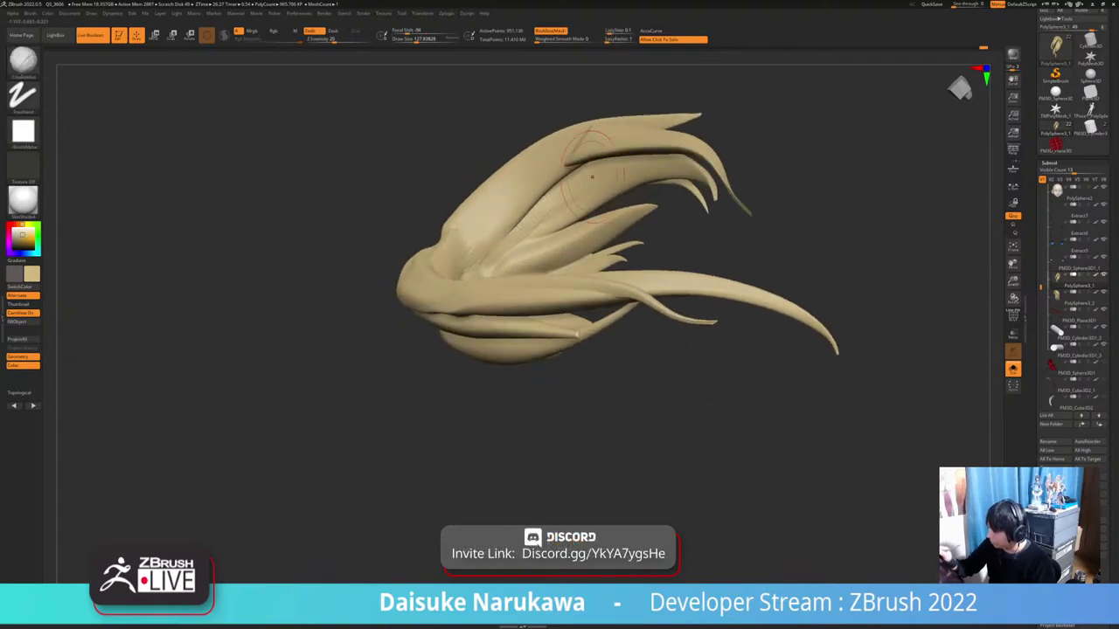
Build up clay between the bang strands on their inner side and smooth the hollows where they meet
mouse_move(592, 177)
right_mouse_down()
mouse_move(587, 239)
mouse_move(556, 267)
mouse_move(742, 289)
mouse_move(726, 337)
mouse_move(672, 297)
mouse_move(594, 349)
right_mouse_up()
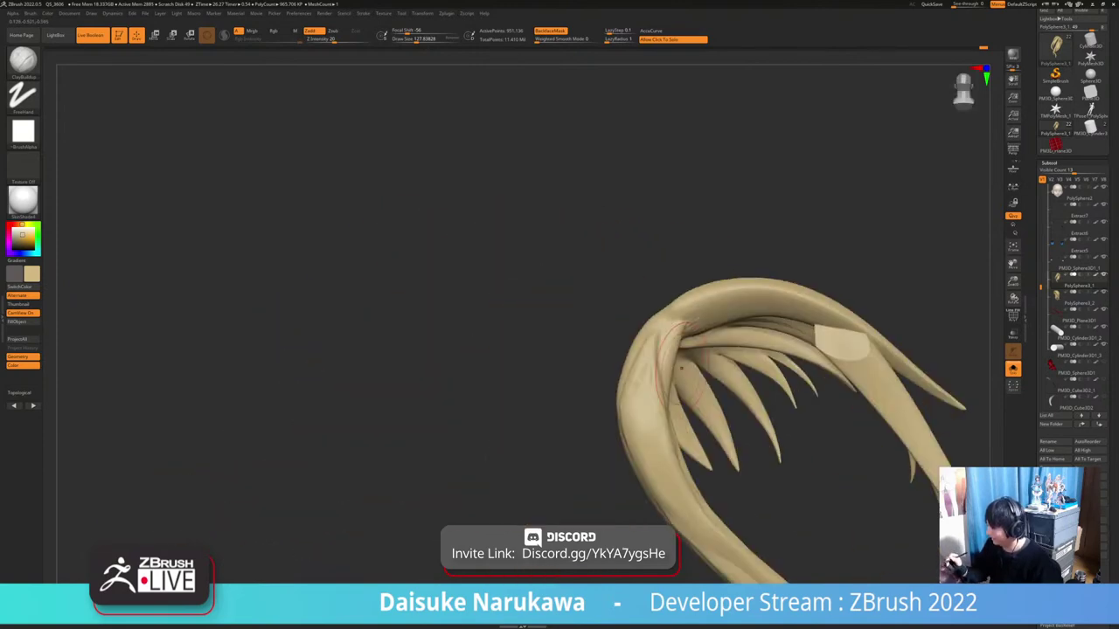
mouse_move(682, 368)
right_mouse_down("alt")
mouse_move(625, 333)
mouse_move(516, 306)
right_mouse_up("alt")
mouse_move(516, 306)
right_mouse_down("alt")
mouse_move(483, 294)
mouse_move(482, 325)
mouse_move(481, 271)
right_mouse_up("alt")
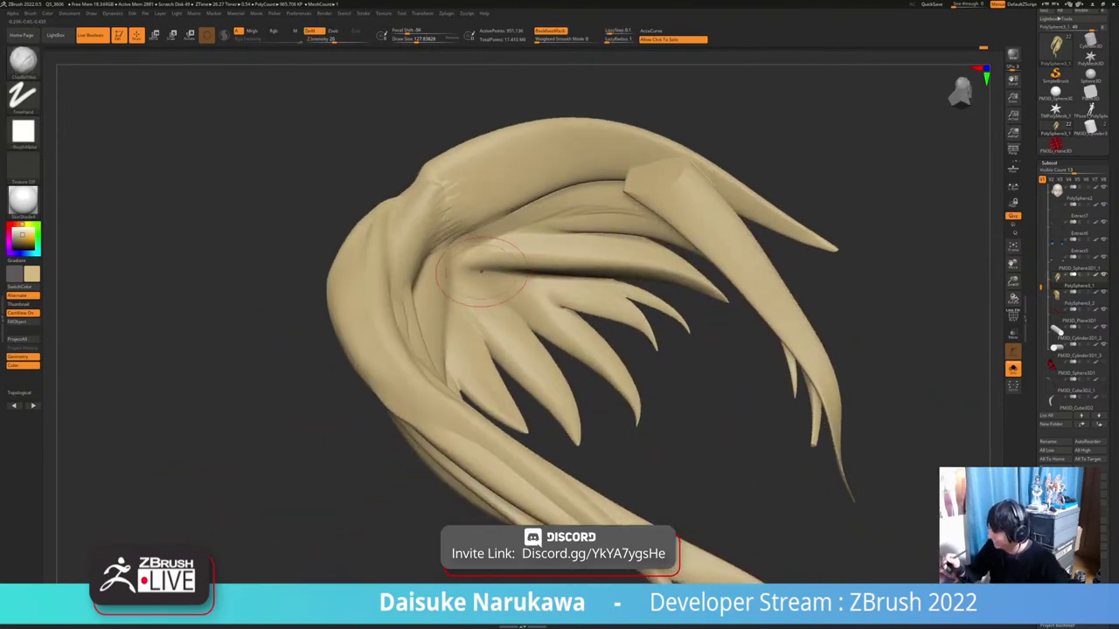
right_click_drag(532, 298, 519, 278)
left_click_drag(521, 290, 556, 277)
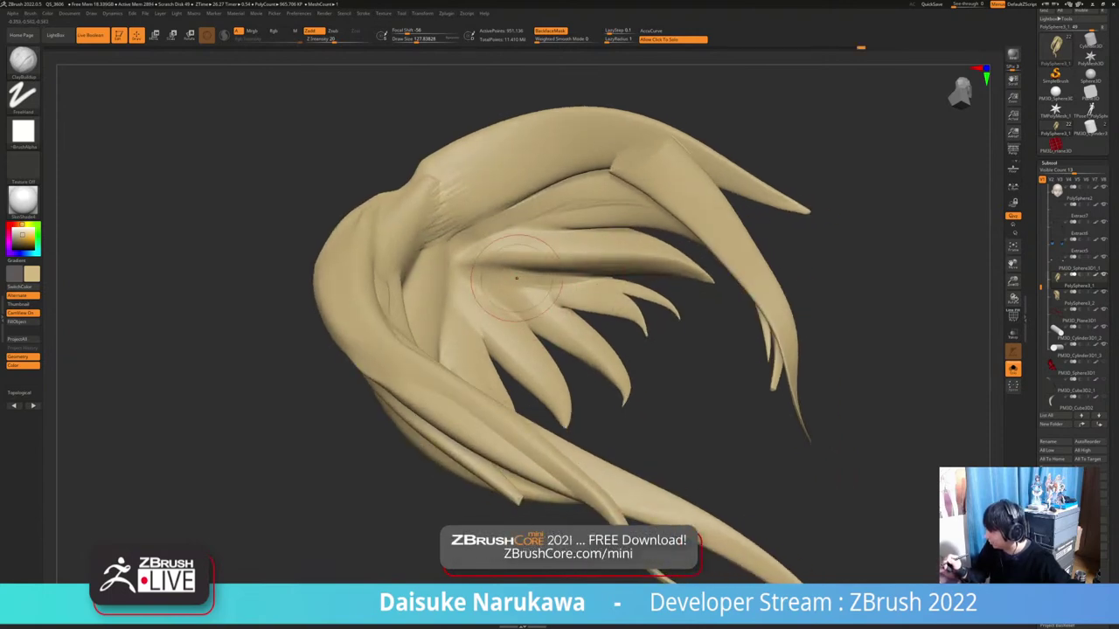
right_click_drag(573, 282, 474, 289, "alt")
right_click_drag(474, 289, 476, 249)
left_click_drag(468, 281, 498, 278, "shift")
right_click_drag(481, 271, 477, 304)
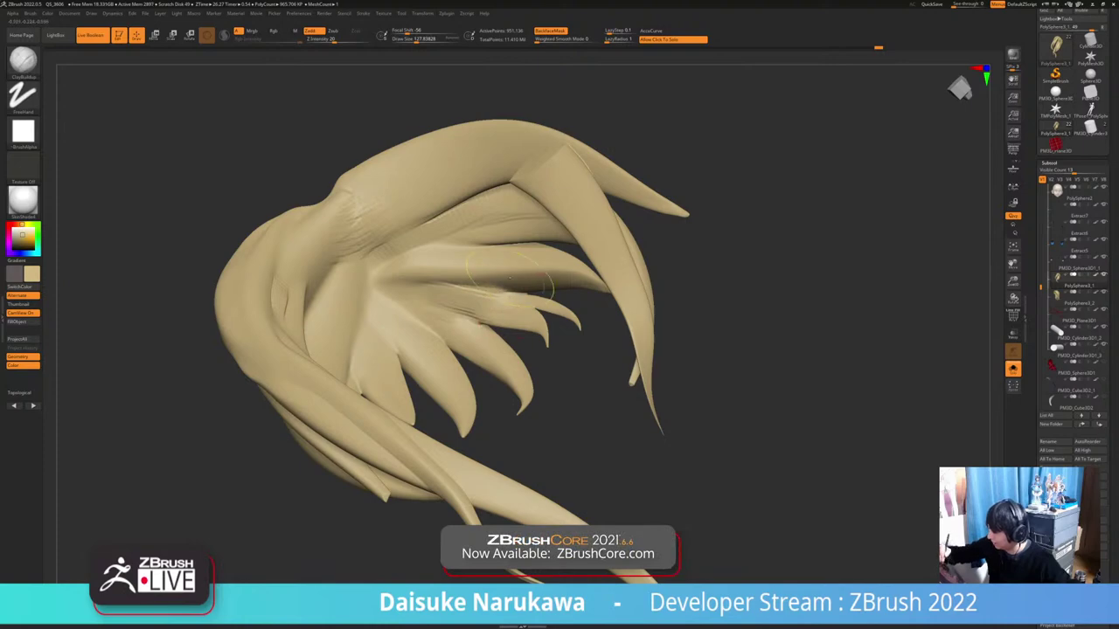
Remesh the front hair with DynaMesh to even out the built-up inner surface
right_click_drag(510, 278, 503, 254, "alt")
mouse_move(507, 367)
right_mouse_down("ctrl")
mouse_move(516, 293)
mouse_move(551, 399)
right_mouse_up("ctrl")
right_click_drag(470, 320, 398, 232)
right_click_drag(403, 382, 360, 347)
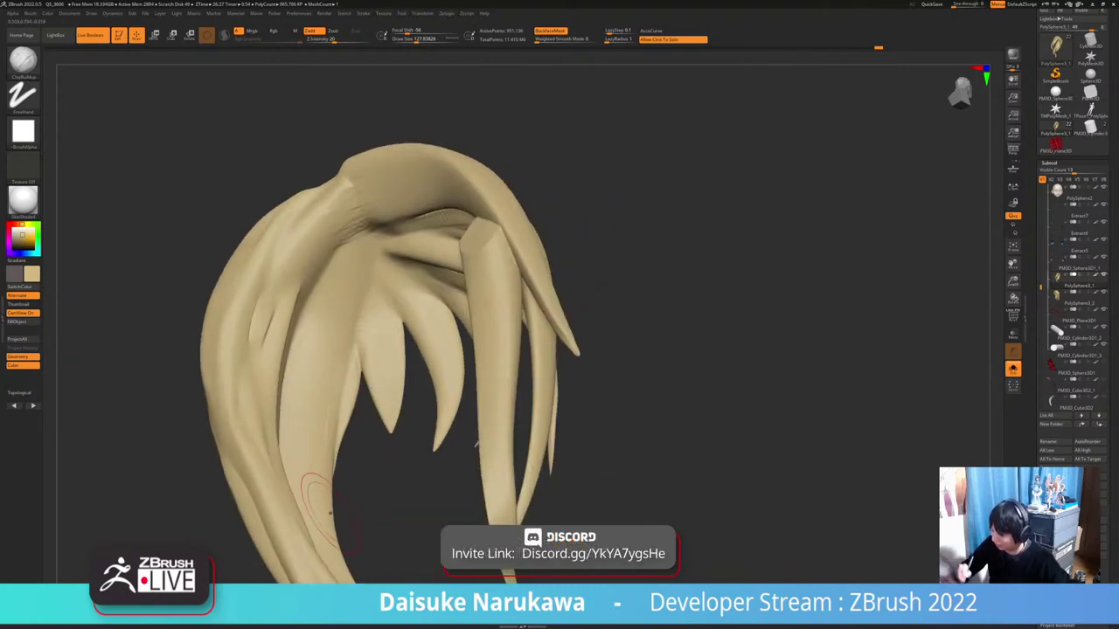
mouse_move(617, 409)
right_mouse_down("ctrl")
mouse_move(661, 347)
mouse_move(651, 323)
mouse_move(699, 280)
mouse_move(686, 273)
mouse_move(690, 234)
mouse_move(675, 229)
right_mouse_up("ctrl")
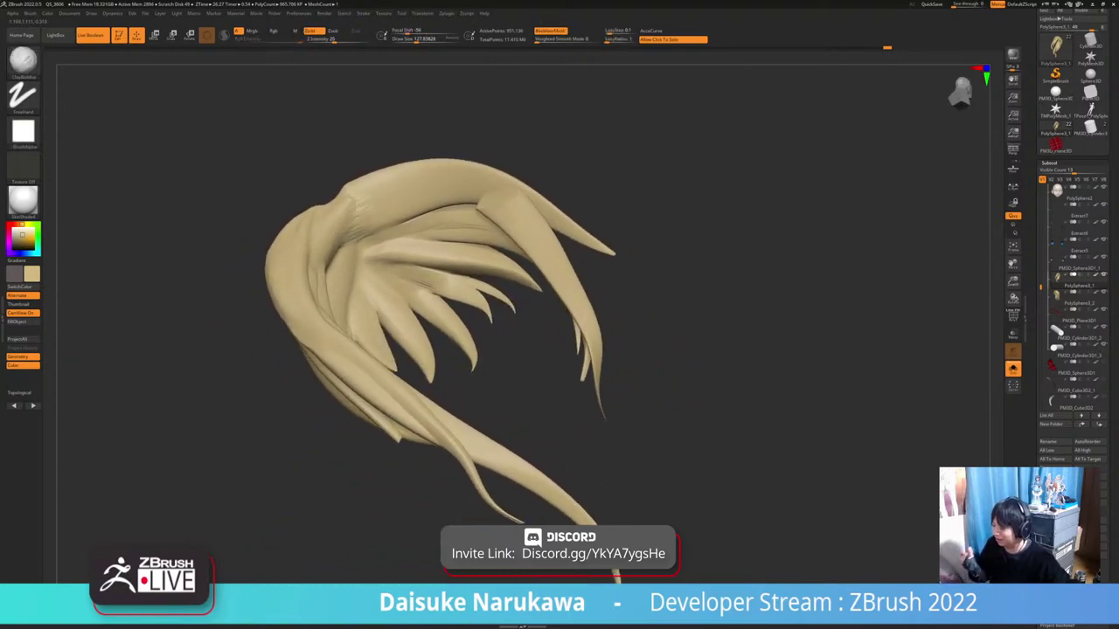
key("ctrl")
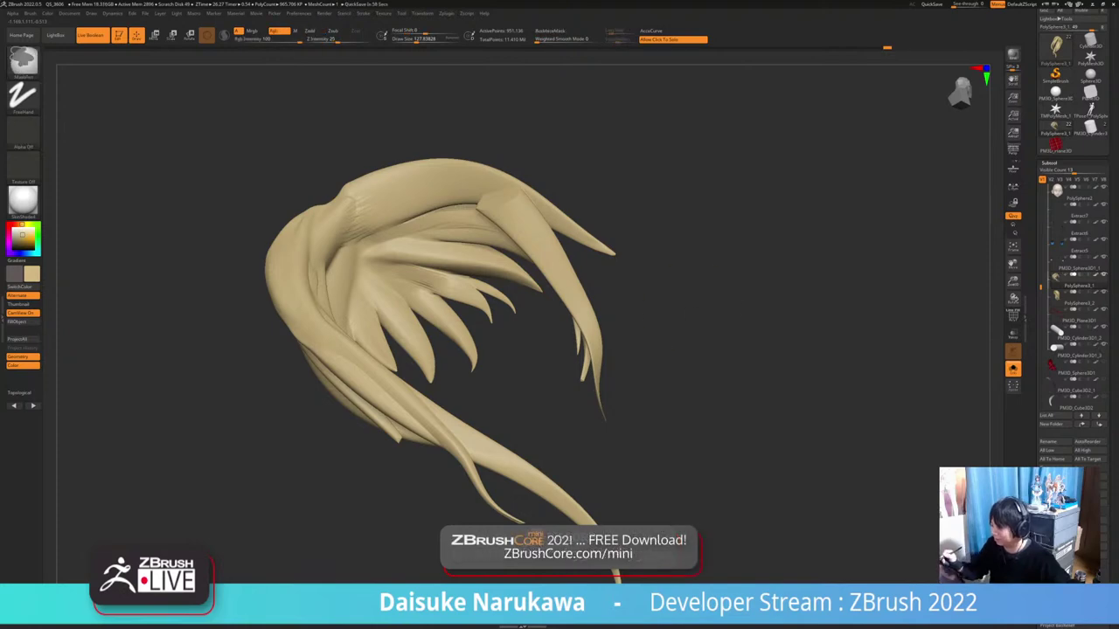
left_click_drag(689, 373, 687, 378, "ctrl")
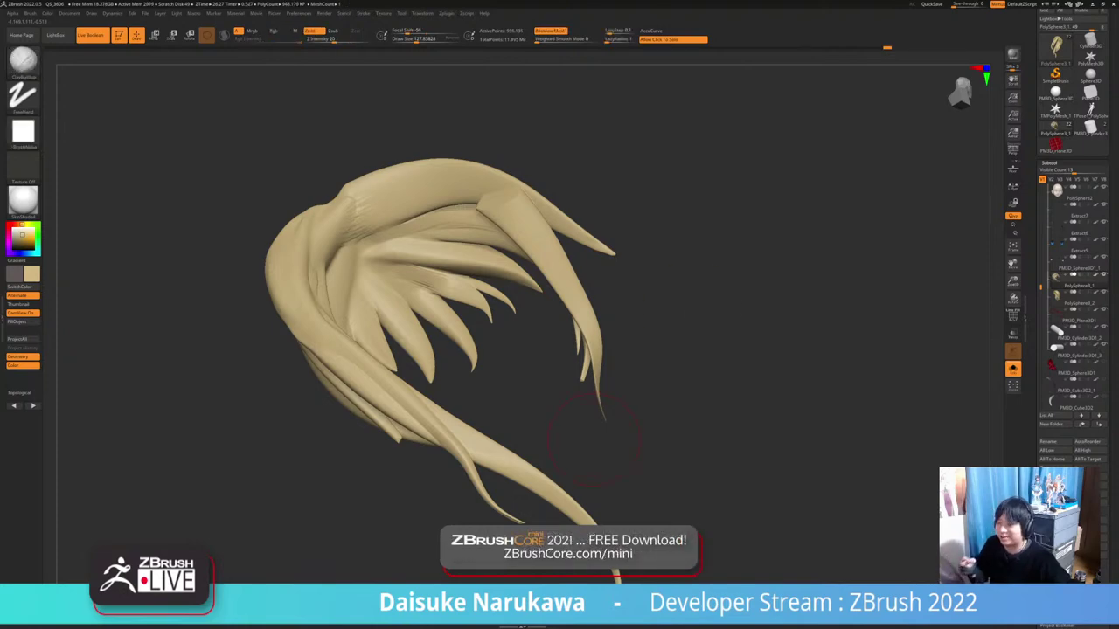
Smooth the inner side of the bangs from the strand roots towards their split tips
right_click_drag(594, 440, 516, 376)
key("shift")
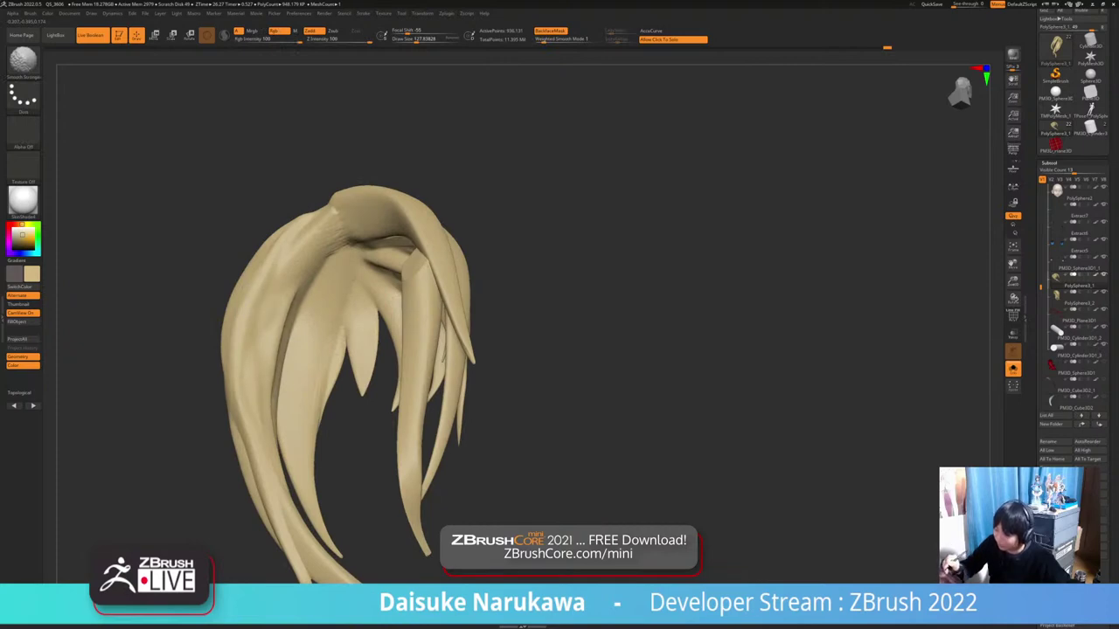
key("shift")
mouse_move(308, 246)
right_mouse_down()
mouse_move(339, 231)
mouse_move(345, 243)
mouse_move(409, 236)
mouse_move(470, 212)
right_mouse_up()
key("shift")
left_click_drag(428, 307, 380, 295, "shift")
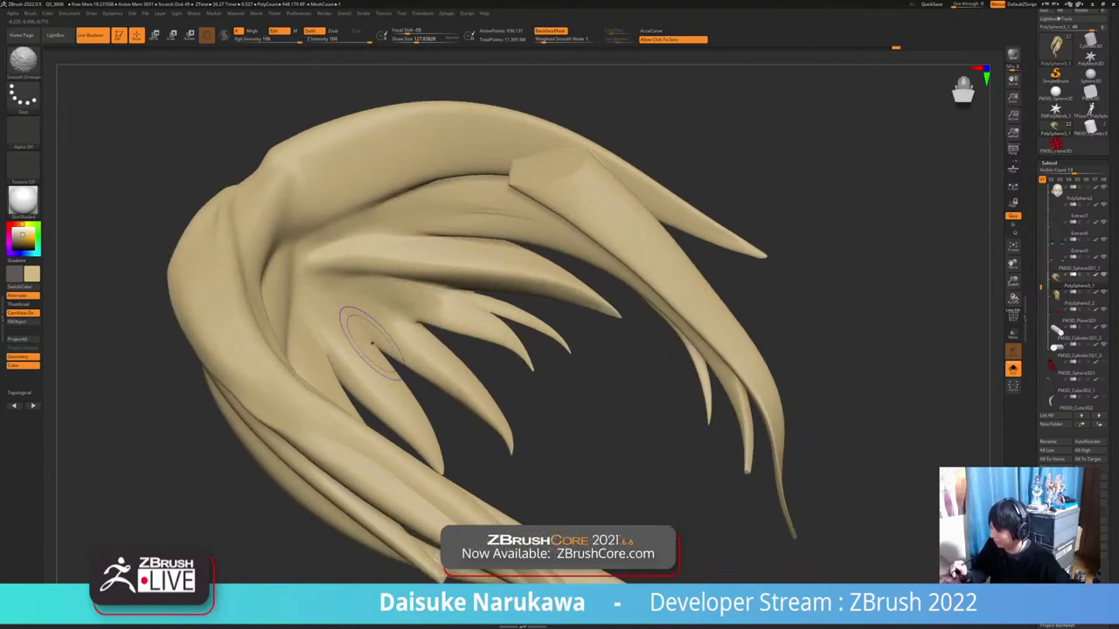
mouse_move(420, 325)
right_mouse_down("alt")
mouse_move(409, 354)
mouse_move(384, 287)
right_mouse_up("alt")
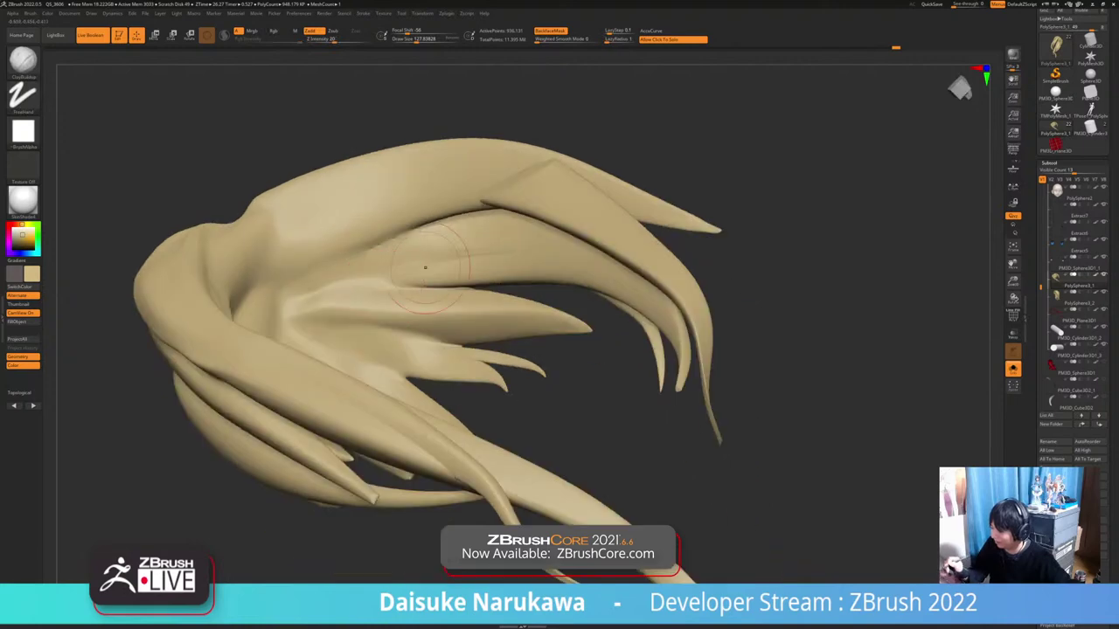
Smooth the gap beneath the upper inner strands and remesh the front hair again
key("shift")
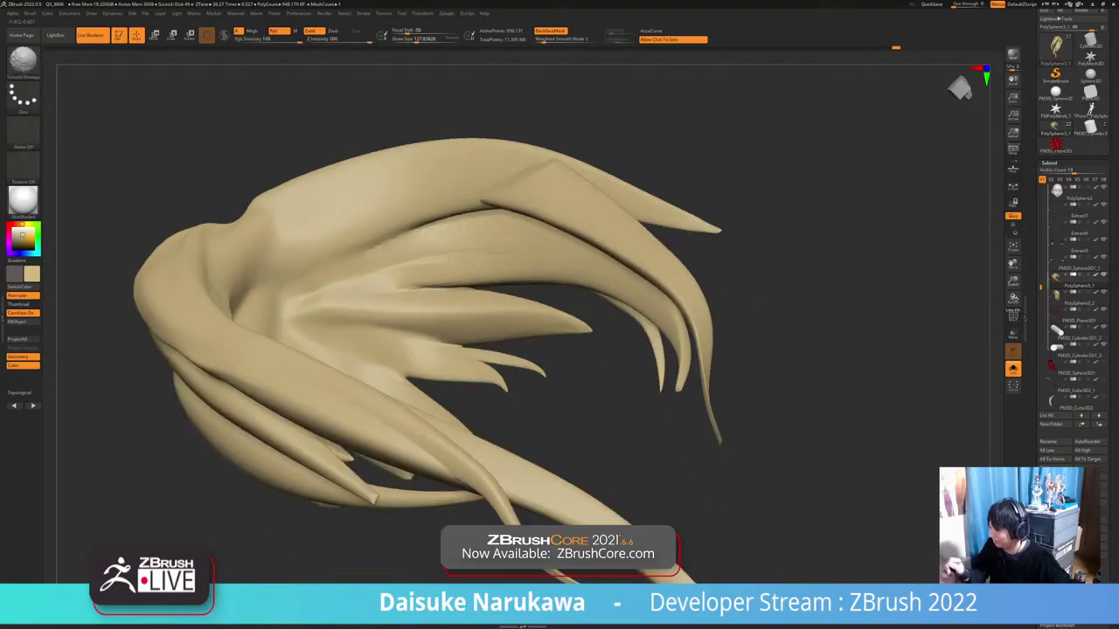
left_click_drag(441, 266, 373, 263, "shift")
mouse_move(492, 237)
right_mouse_down()
mouse_move(535, 179)
mouse_move(518, 229)
right_mouse_up()
right_click_drag(428, 250, 432, 210)
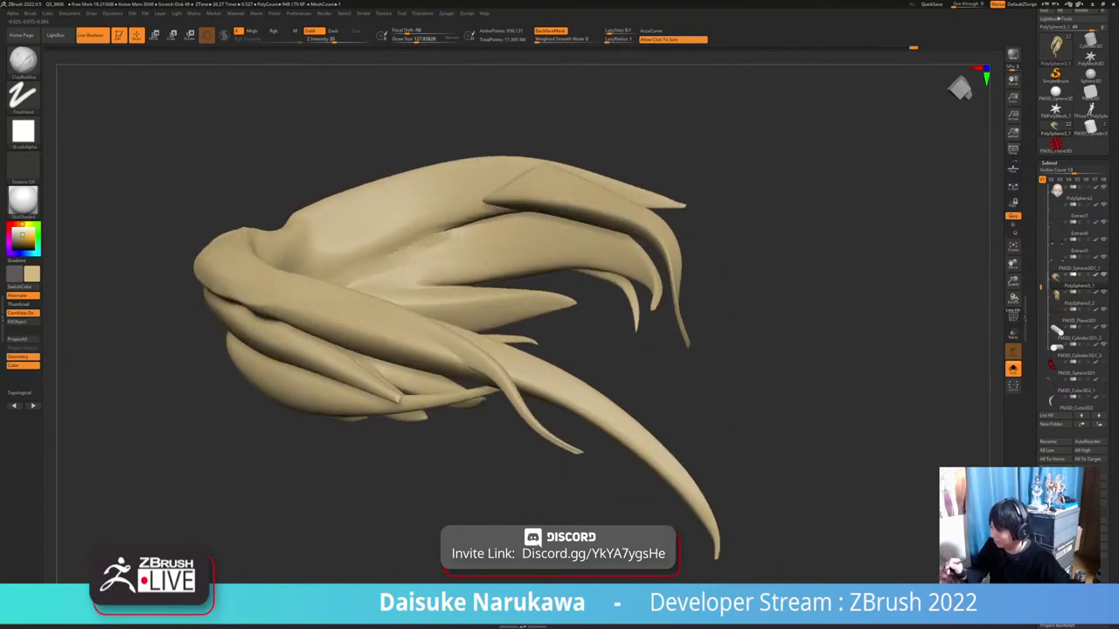
left_click_drag(424, 253, 444, 230, "shift")
key("ctrl")
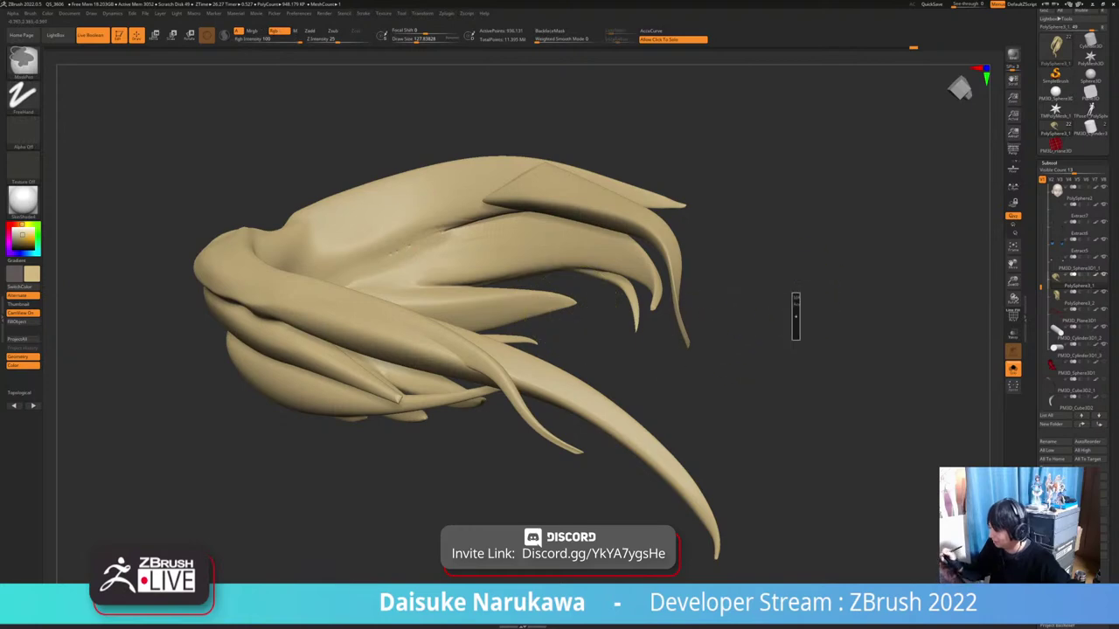
left_click_drag(791, 340, 790, 343, "ctrl")
Smooth the inner surface around the bang roots and the adjoining side strand
right_click_drag(434, 202, 417, 257)
left_click_drag(417, 257, 447, 271, "shift")
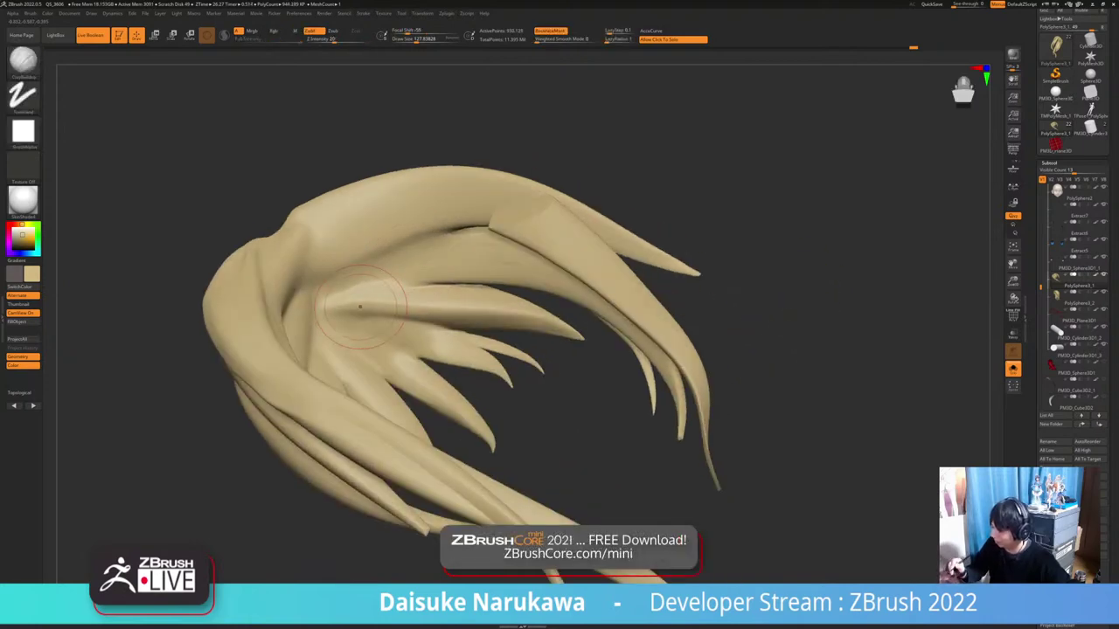
right_click_drag(376, 295, 411, 337)
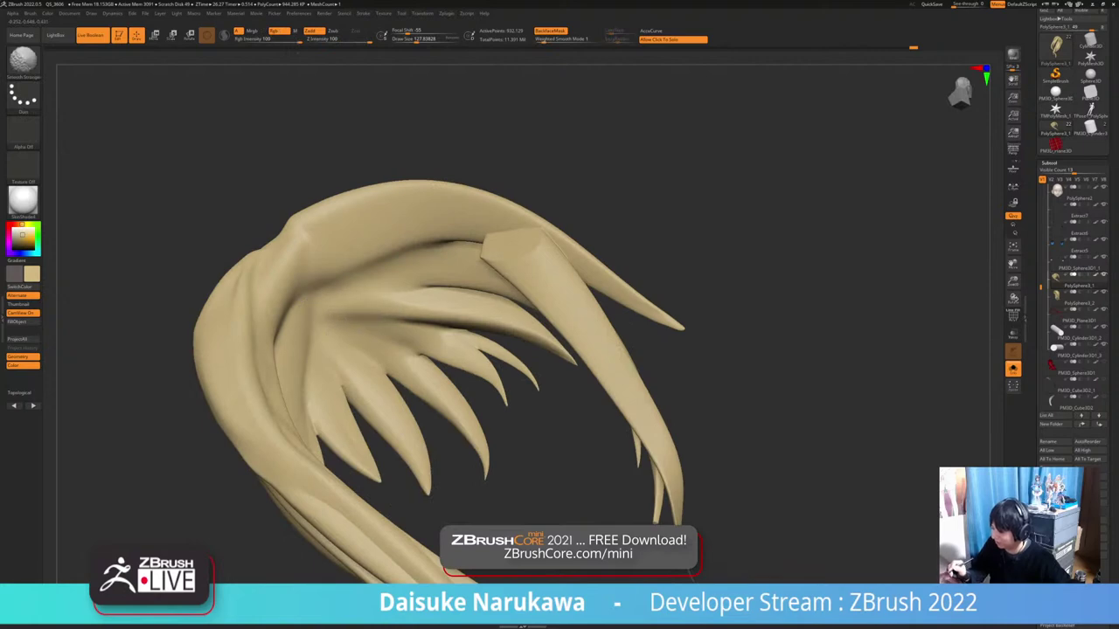
mouse_move(411, 297)
right_mouse_down()
mouse_move(428, 385)
mouse_move(411, 472)
mouse_move(490, 350)
mouse_move(429, 315)
mouse_move(485, 306)
mouse_move(437, 271)
mouse_move(533, 323)
mouse_move(611, 271)
mouse_move(611, 332)
mouse_move(570, 305)
mouse_move(538, 258)
right_mouse_up()
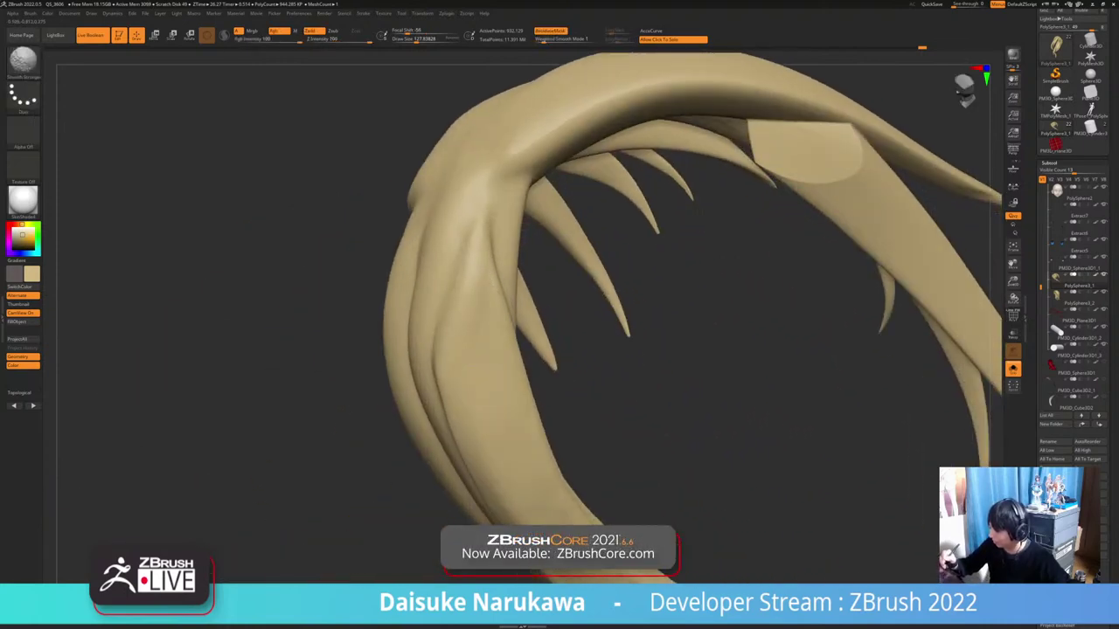
Smooth the creases along the outer surface of the side strands near the hair's back edge
right_click_drag(699, 428, 778, 389, "ctrl")
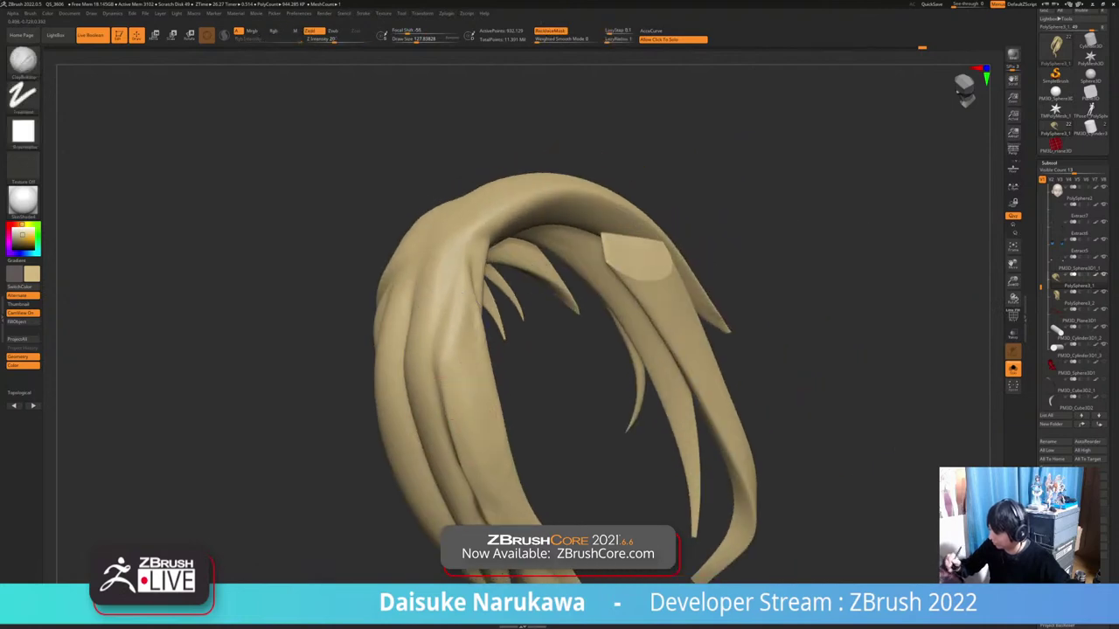
right_click_drag(525, 341, 611, 336)
mouse_move(457, 428)
right_mouse_down()
mouse_move(489, 454)
mouse_move(524, 393)
right_mouse_up()
left_click_drag(463, 371, 468, 306, "shift")
mouse_move(498, 350)
right_mouse_down()
mouse_move(429, 325)
mouse_move(423, 334)
right_mouse_up()
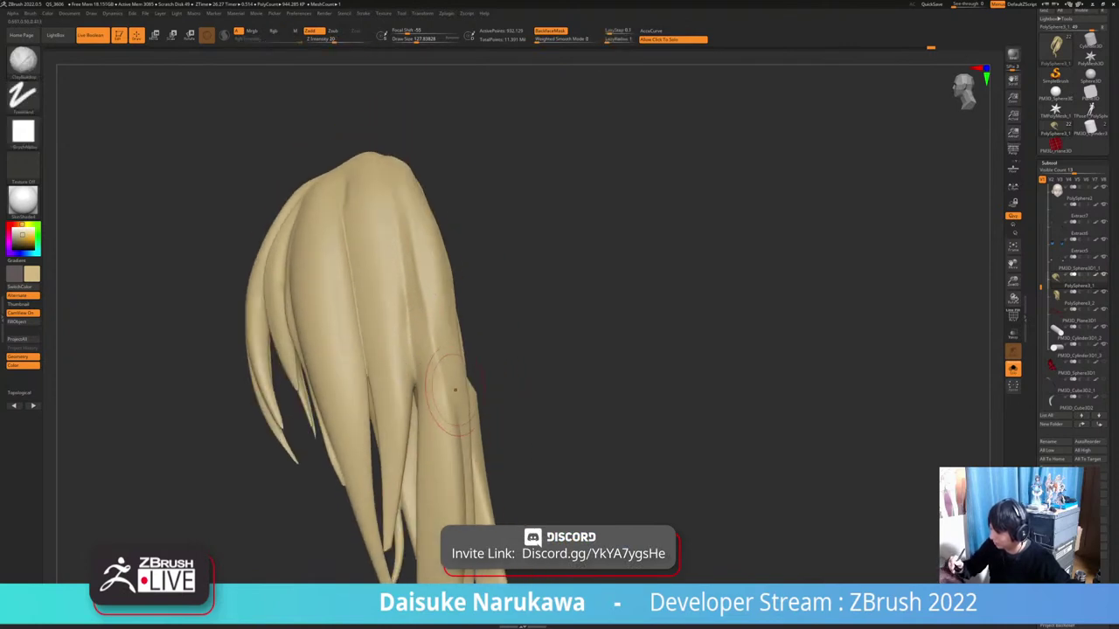
Soften the outer side hair above the strand split by the ear and show the whole character again
mouse_move(454, 389)
right_mouse_down("ctrl")
mouse_move(455, 341)
mouse_move(454, 418)
right_mouse_up("ctrl")
mouse_move(271, 271)
right_mouse_down()
mouse_move(444, 257)
mouse_move(439, 301)
right_mouse_up()
right_click_drag(490, 267, 423, 281)
mouse_move(439, 253)
left_mouse_down("shift")
mouse_move(447, 259)
mouse_move(423, 230)
left_mouse_up("shift")
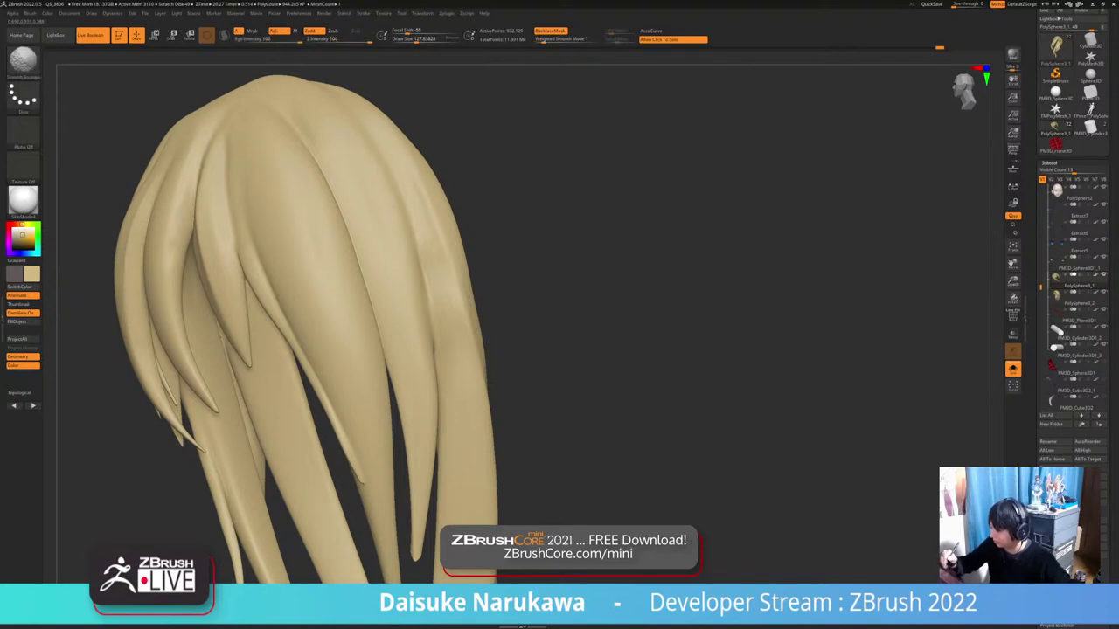
mouse_move(446, 289)
right_mouse_down("ctrl")
mouse_move(444, 247)
mouse_move(446, 277)
right_mouse_up("ctrl")
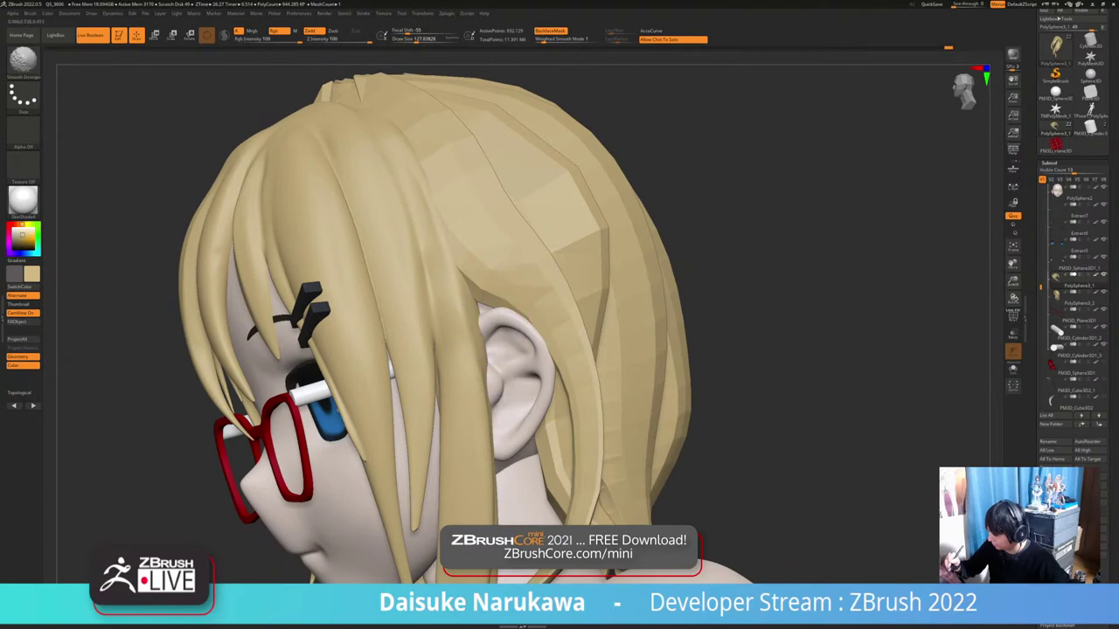
Choose the SnakeHook brush, isolate the front hair and smooth the strand surface above the split
key("b")
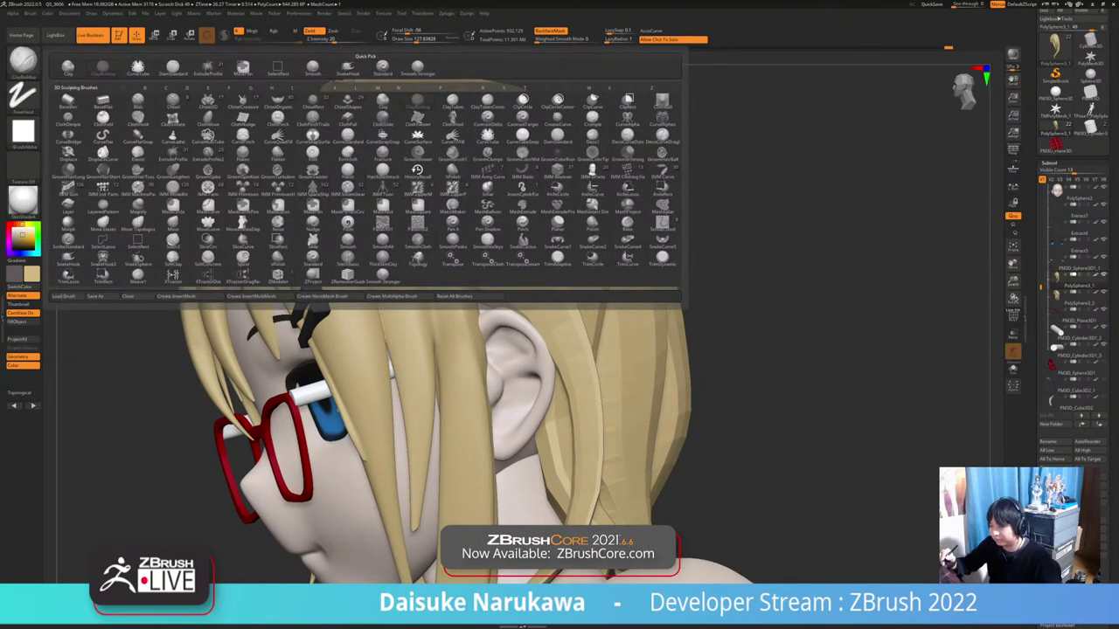
left_click(382, 67)
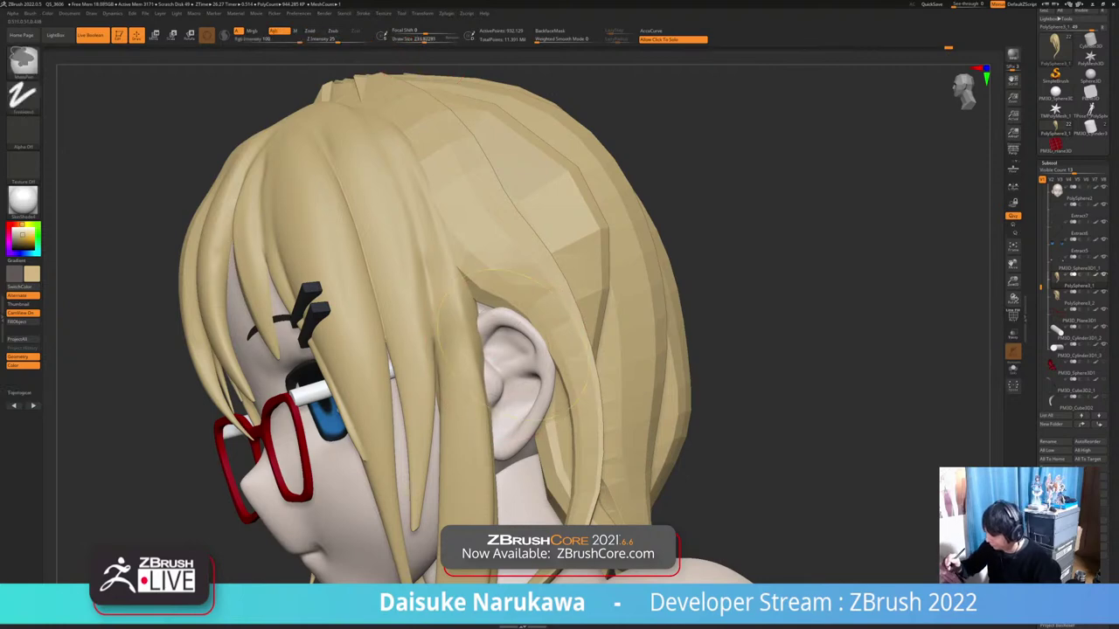
left_click(1013, 369)
mouse_move(525, 367)
right_mouse_down()
mouse_move(493, 341)
mouse_move(480, 359)
mouse_move(487, 390)
mouse_move(484, 346)
right_mouse_up()
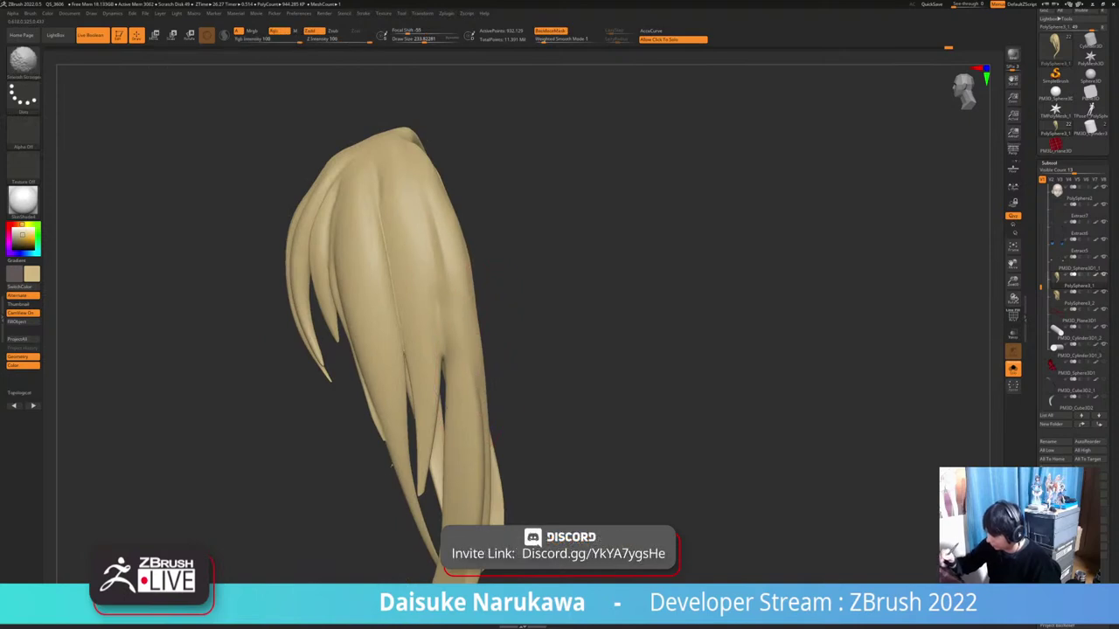
left_click_drag(445, 323, 435, 262, "shift")
mouse_move(464, 238)
right_mouse_down("ctrl")
mouse_move(492, 290)
mouse_move(483, 295)
right_mouse_up("ctrl")
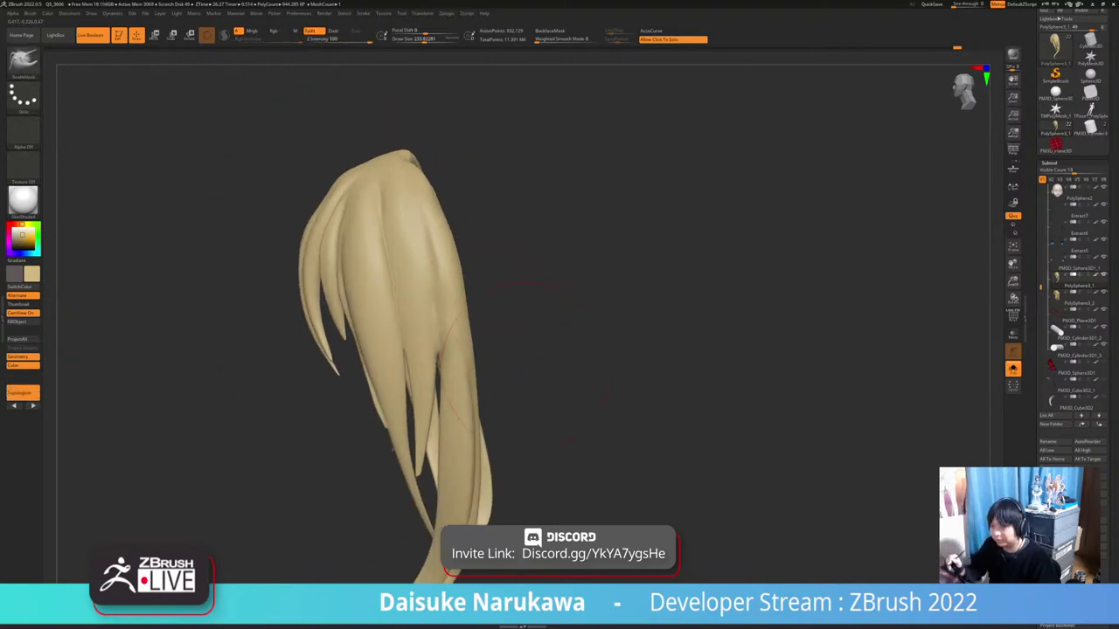
Show the full model, reduce the brush size to about 177 and pull out the blunt tip of the short side strand
right_click_drag(571, 436, 591, 429)
mouse_move(590, 428)
right_mouse_down("ctrl")
mouse_move(587, 401)
mouse_move(603, 403)
mouse_move(576, 428)
mouse_move(683, 423)
mouse_move(678, 385)
right_mouse_up("ctrl")
left_click(576, 428)
mouse_move(570, 88)
right_mouse_down("ctrl")
mouse_move(568, 153)
mouse_move(482, 147)
right_mouse_up("ctrl")
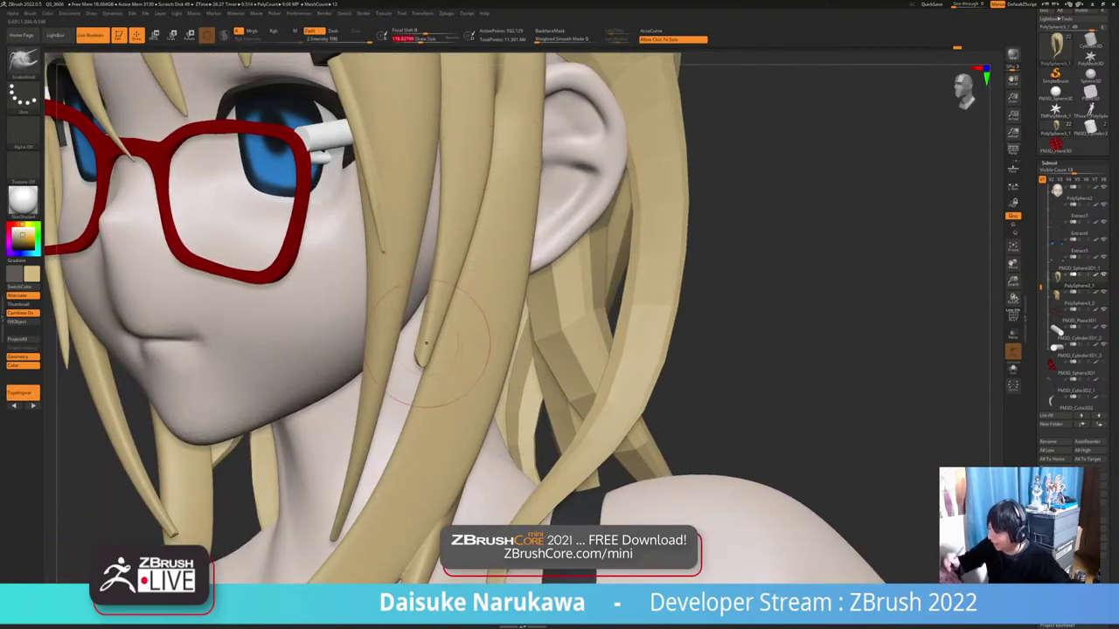
right_click_drag(426, 343, 426, 365, "ctrl")
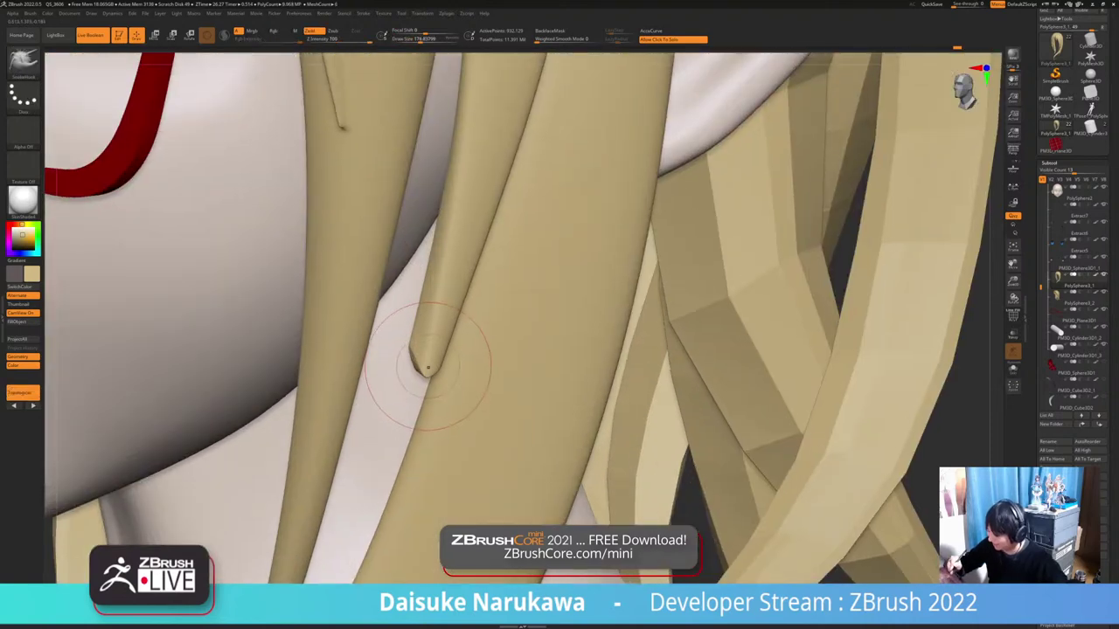
left_click_drag(428, 367, 411, 417)
Smooth and refine the pulled strand tip into a clean taper, checking the hair from both sides
right_click_drag(363, 337, 411, 335)
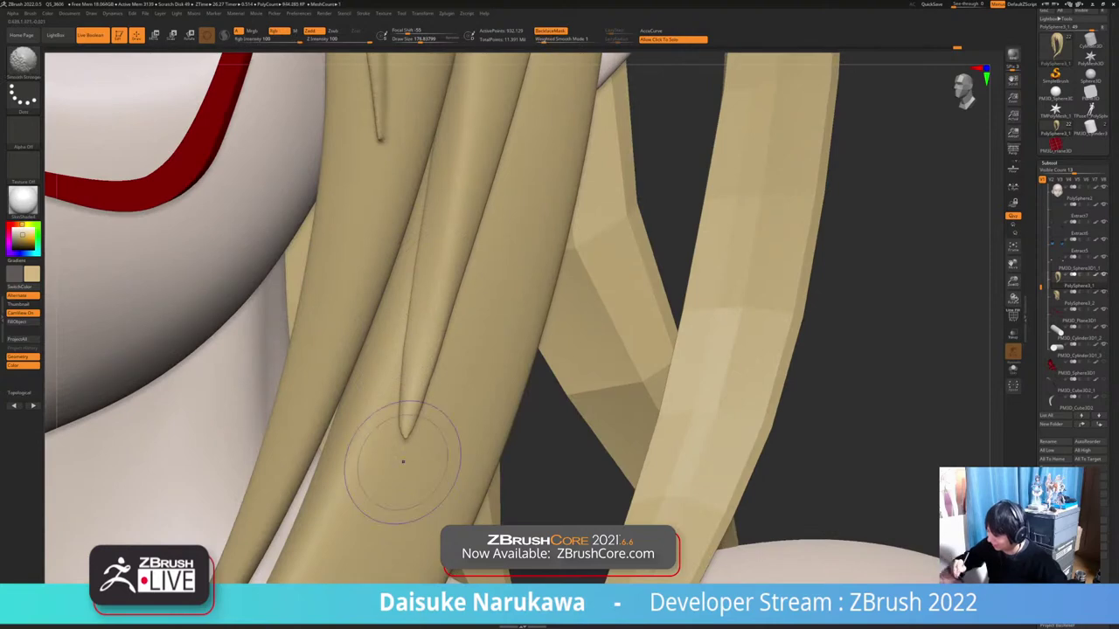
right_click_drag(402, 476, 411, 437, "ctrl")
right_click_drag(498, 397, 440, 393)
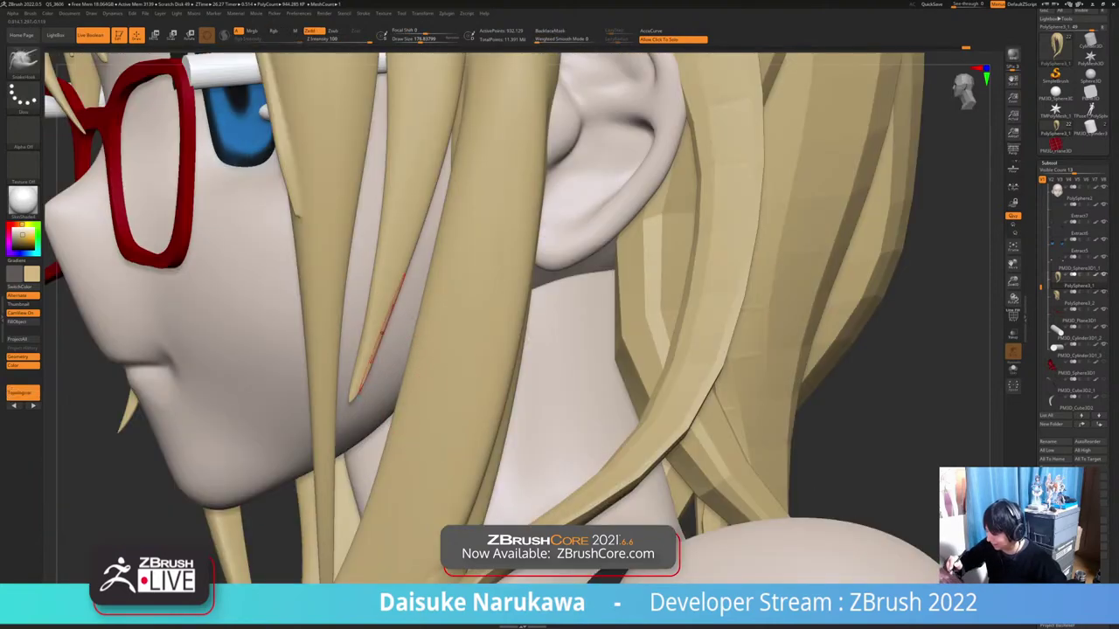
mouse_move(389, 336)
right_mouse_down("ctrl")
mouse_move(429, 280)
mouse_move(455, 415)
mouse_move(463, 360)
mouse_move(421, 354)
mouse_move(535, 349)
mouse_move(500, 317)
mouse_move(533, 349)
right_mouse_up("ctrl")
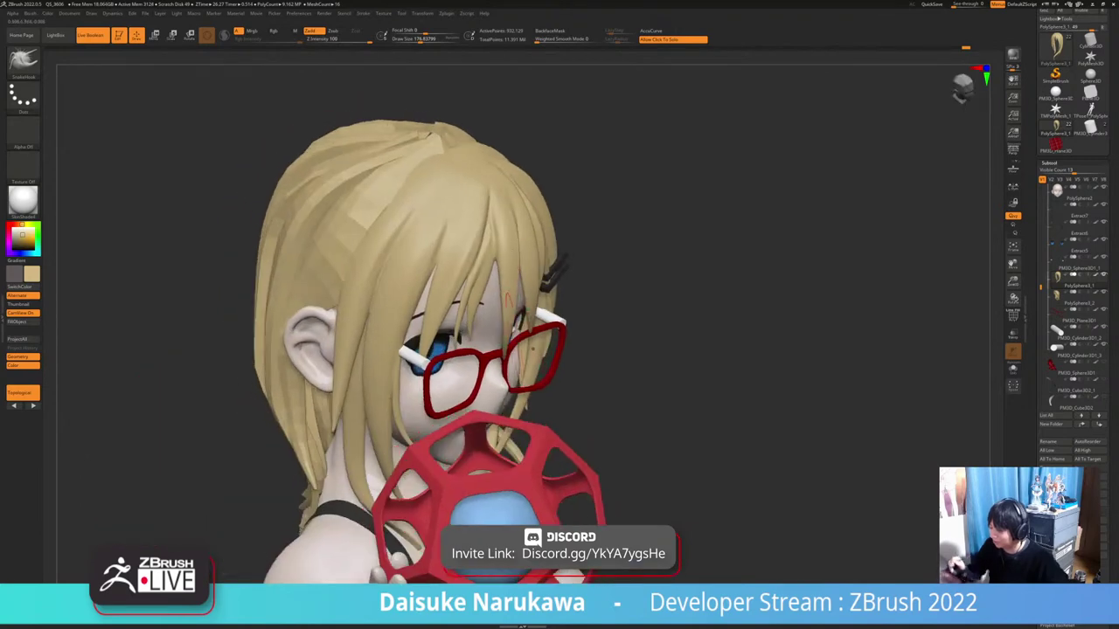
right_click_drag(421, 320, 468, 294)
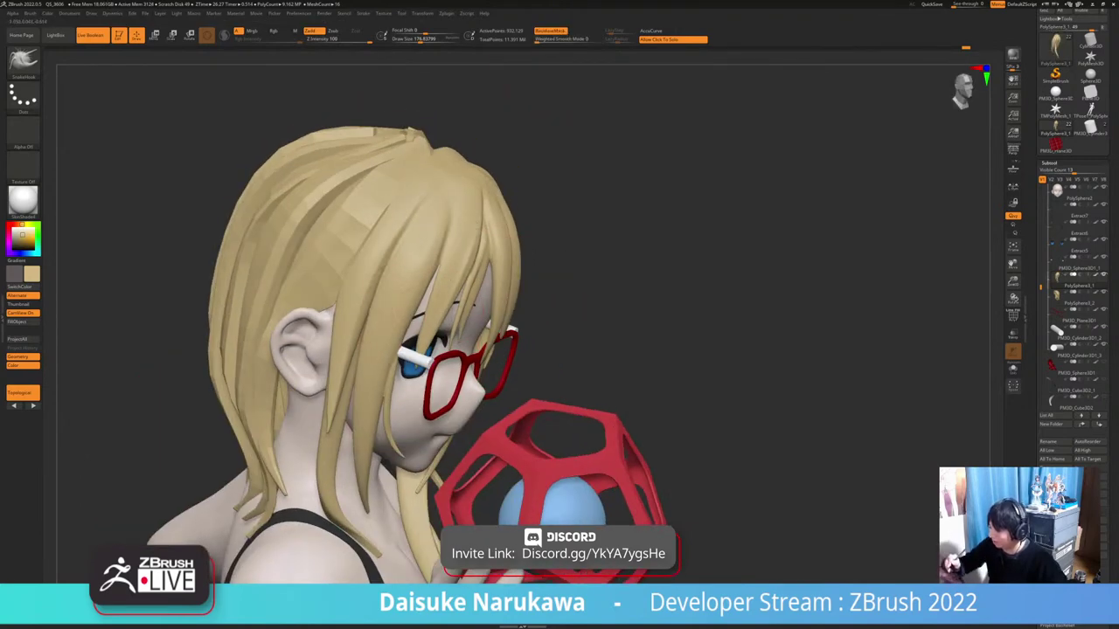
Fill the two white hinge pieces of the glasses with the same dark red as the frame
mouse_move(423, 339)
right_mouse_down()
mouse_move(418, 305)
mouse_move(402, 338)
mouse_move(292, 331)
mouse_move(289, 271)
mouse_move(294, 349)
right_mouse_up()
left_click(579, 350, "alt")
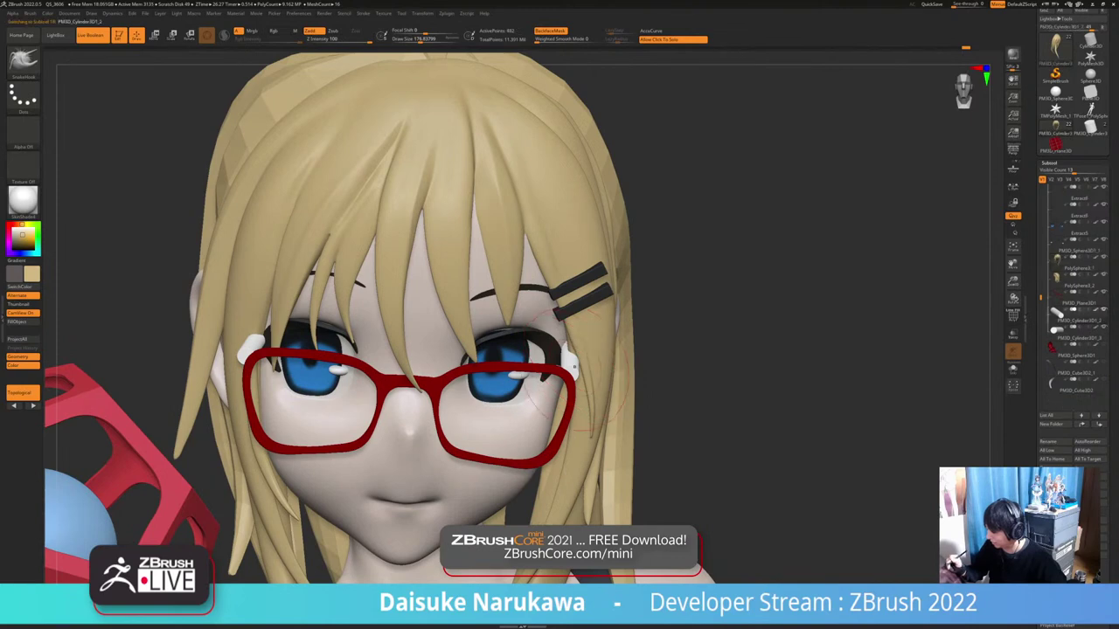
right_click_drag(576, 350, 575, 324, "ctrl")
right_click_drag(455, 414, 452, 429)
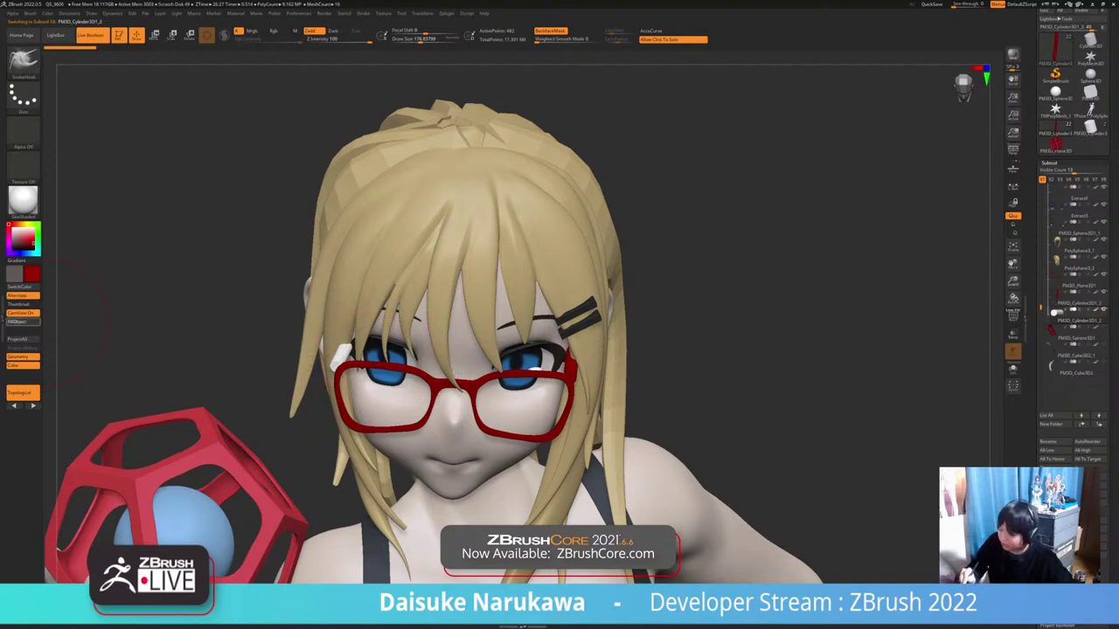
right_click_drag(563, 315, 573, 398)
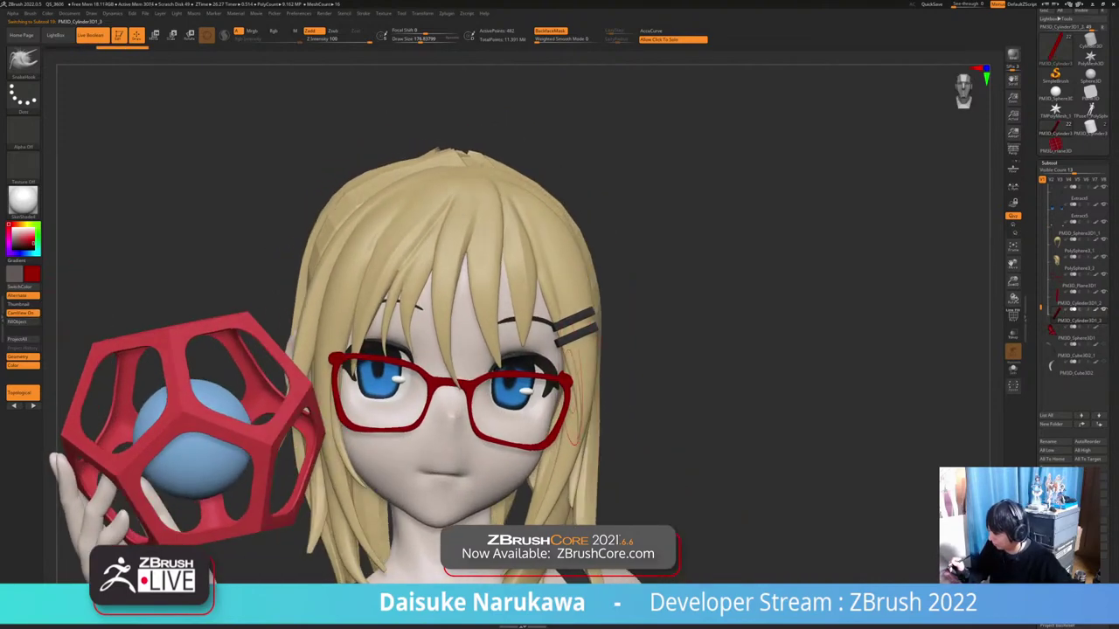
key("ctrl+z")
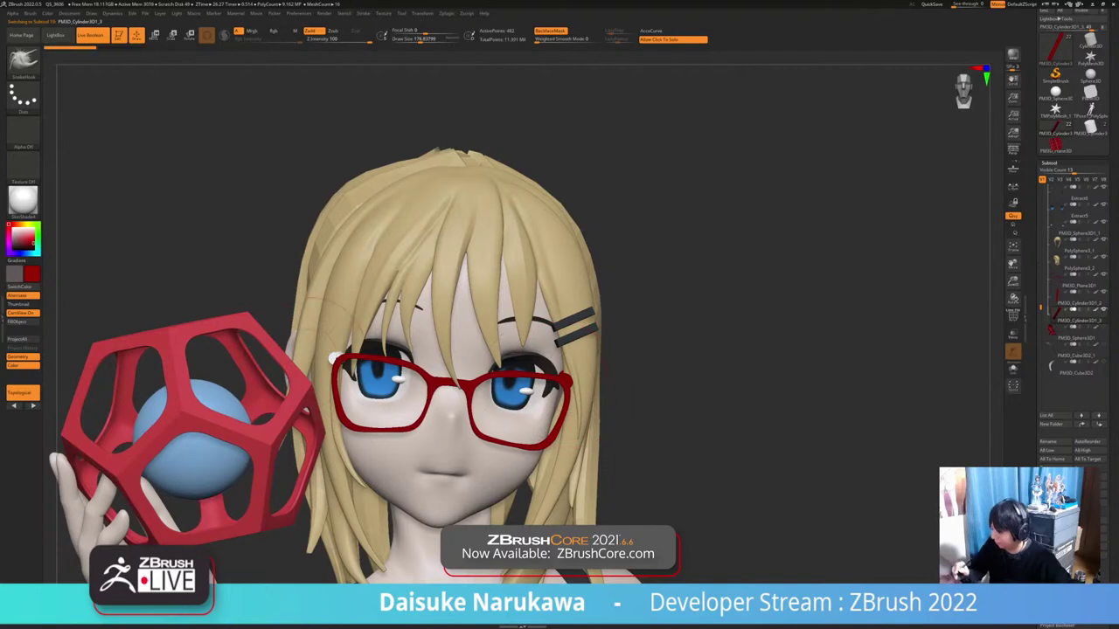
left_click(26, 323)
right_click_drag(376, 408, 372, 348)
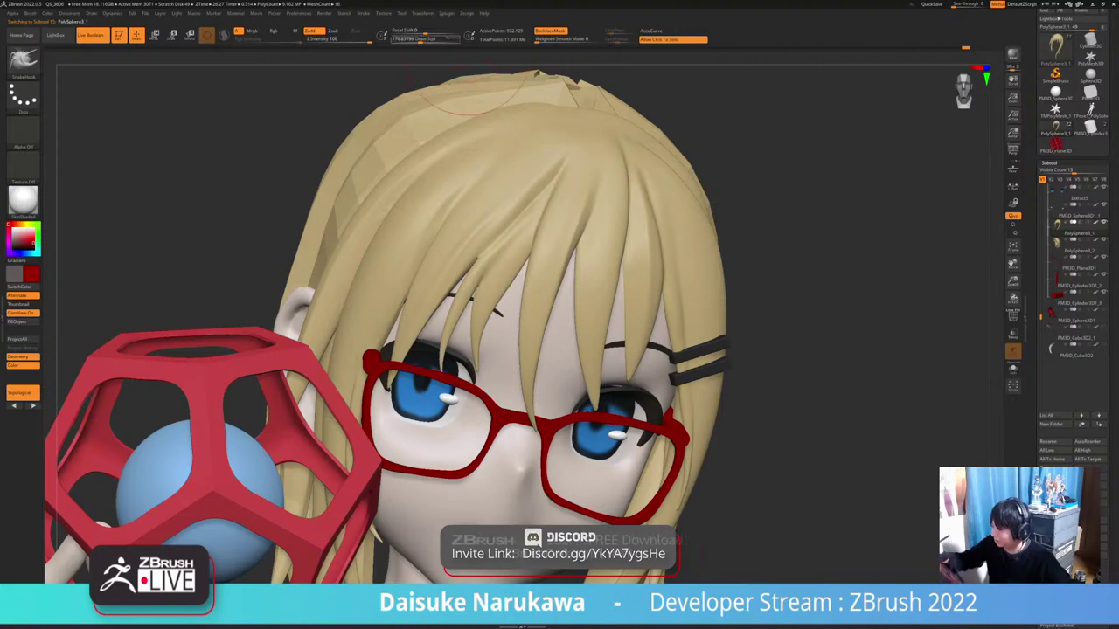
Increase the brush size to about 245 and make the back hair the active part
left_click_drag(425, 40, 437, 41)
mouse_move(402, 299)
right_mouse_down()
mouse_move(371, 348)
mouse_move(365, 302)
mouse_move(476, 302)
mouse_move(372, 305)
right_mouse_up()
mouse_move(381, 377)
right_mouse_down()
mouse_move(325, 322)
mouse_move(321, 295)
right_mouse_up()
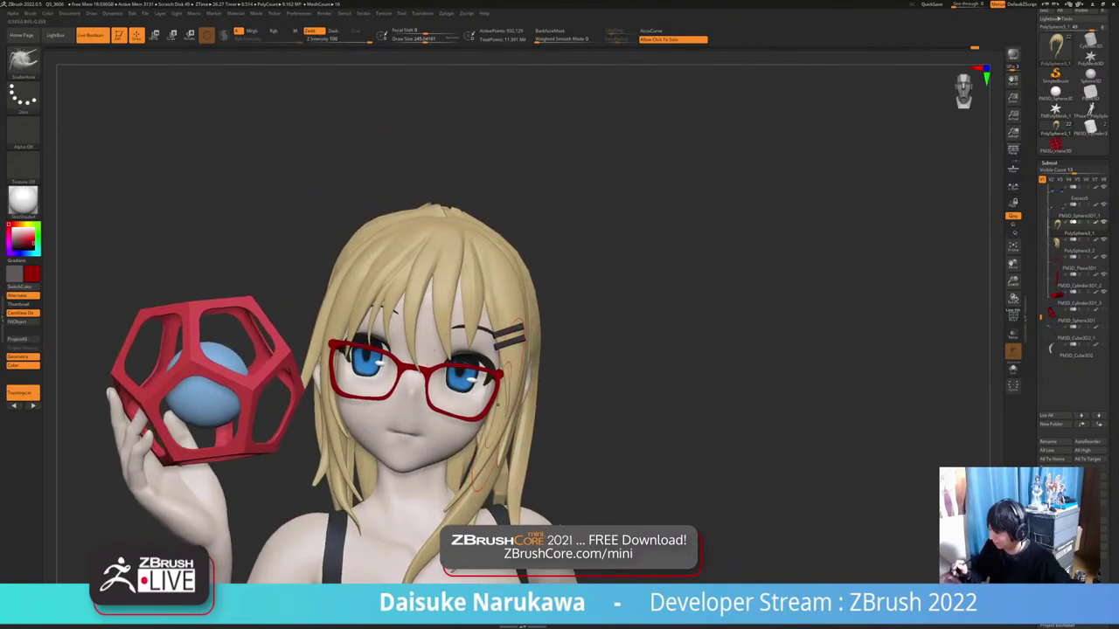
mouse_move(483, 447)
right_mouse_down()
mouse_move(537, 467)
mouse_move(721, 457)
mouse_move(634, 444)
right_mouse_up()
mouse_move(524, 305)
right_mouse_down()
mouse_move(500, 295)
mouse_move(546, 284)
right_mouse_up()
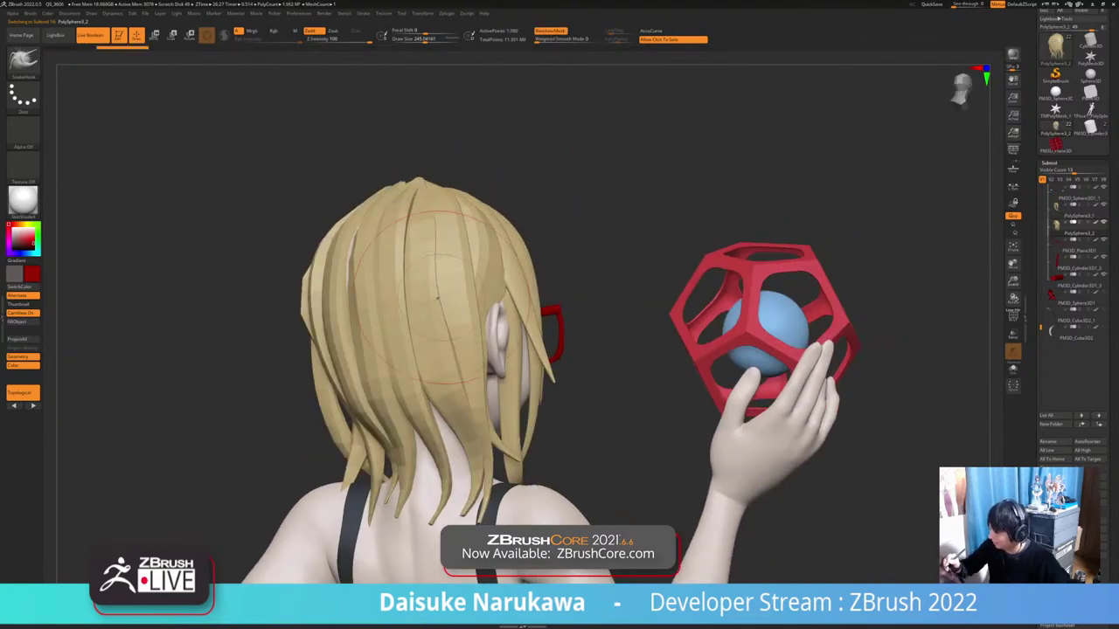
right_click_drag(436, 298, 351, 308)
right_click_drag(419, 302, 444, 286)
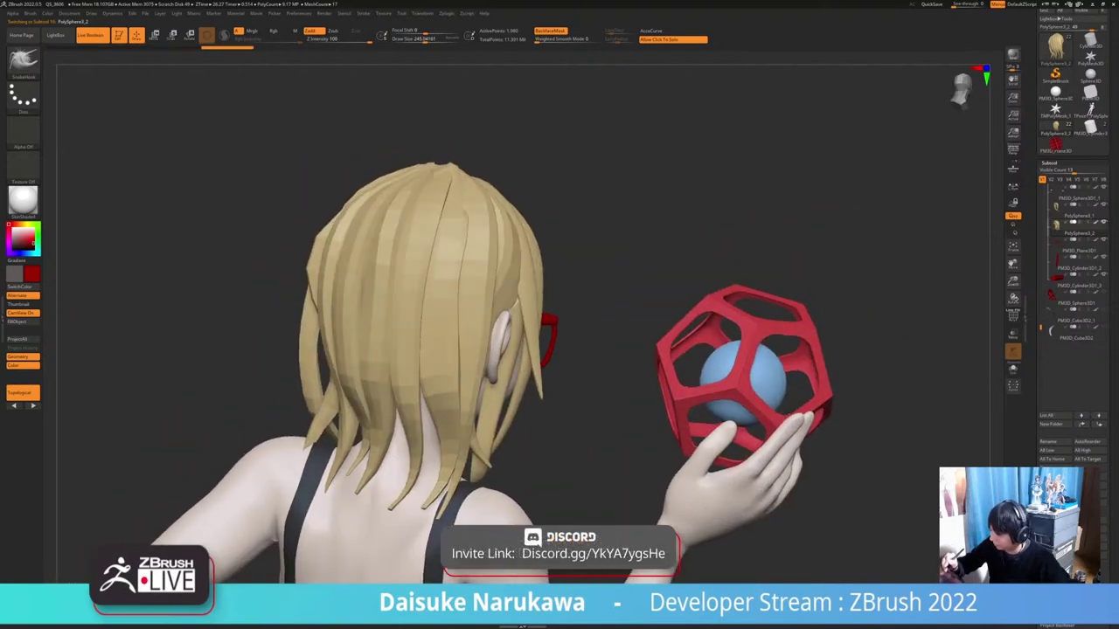
Examine the overall hair silhouette and the transition between front and back hair from the front and side
right_click_drag(664, 367, 655, 319, "ctrl")
mouse_move(656, 319)
right_mouse_down()
mouse_move(511, 336)
mouse_move(563, 338)
mouse_move(509, 360)
mouse_move(515, 411)
right_mouse_up()
right_click_drag(515, 350, 437, 442, "alt")
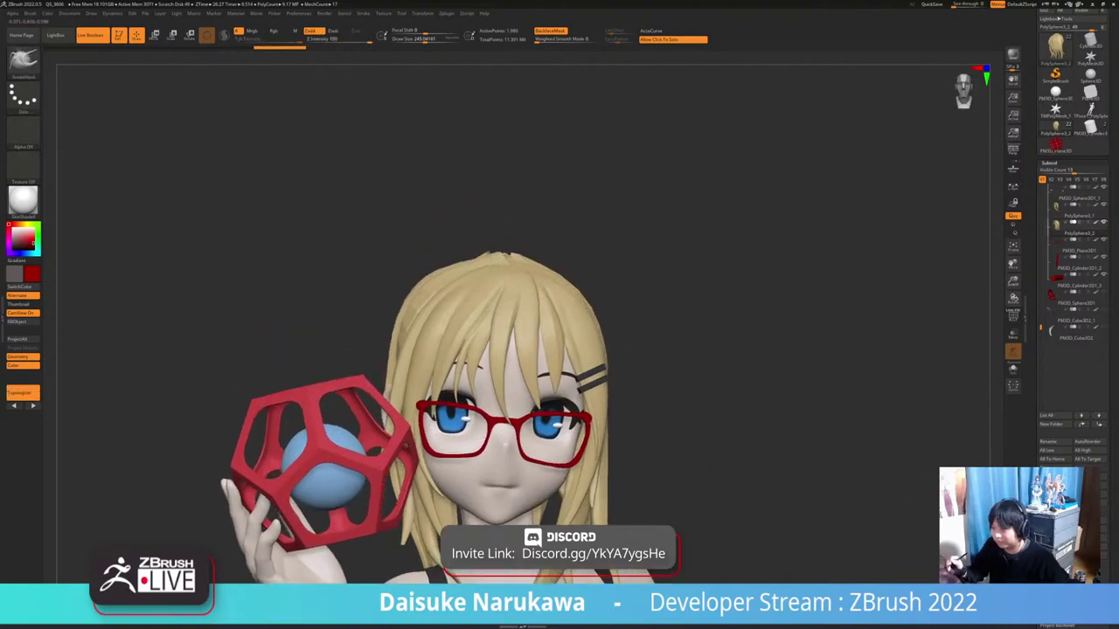
right_click_drag(437, 289, 451, 367)
mouse_move(501, 248)
right_mouse_down()
mouse_move(507, 325)
mouse_move(456, 393)
mouse_move(271, 343)
mouse_move(450, 385)
mouse_move(467, 289)
mouse_move(503, 262)
right_mouse_up()
right_click_drag(590, 516, 566, 362, "ctrl")
right_click_drag(567, 362, 588, 490, "ctrl")
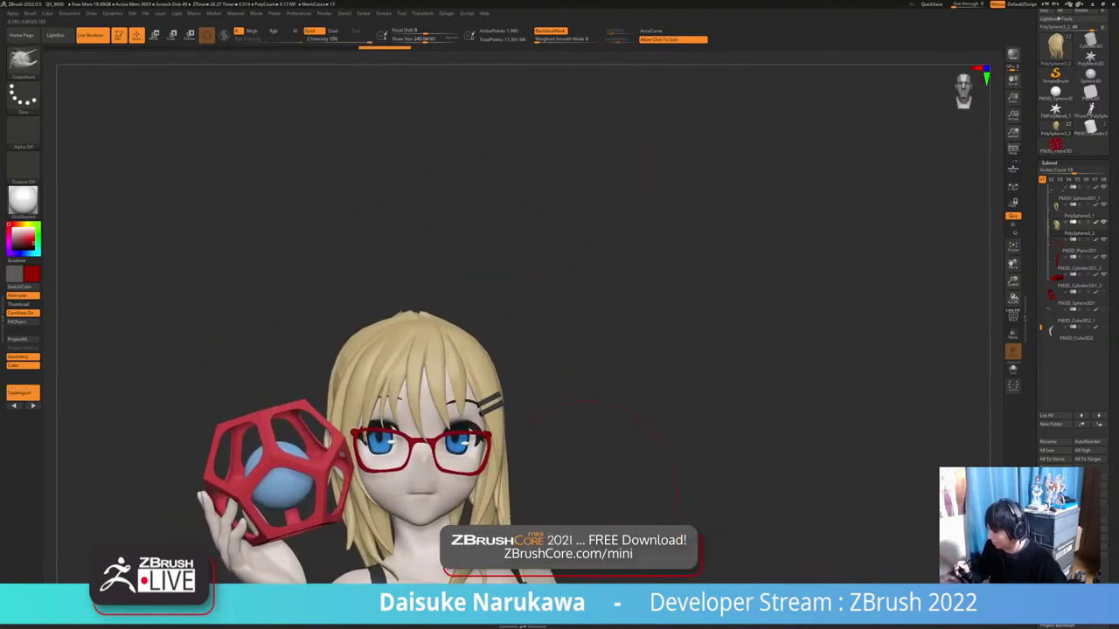
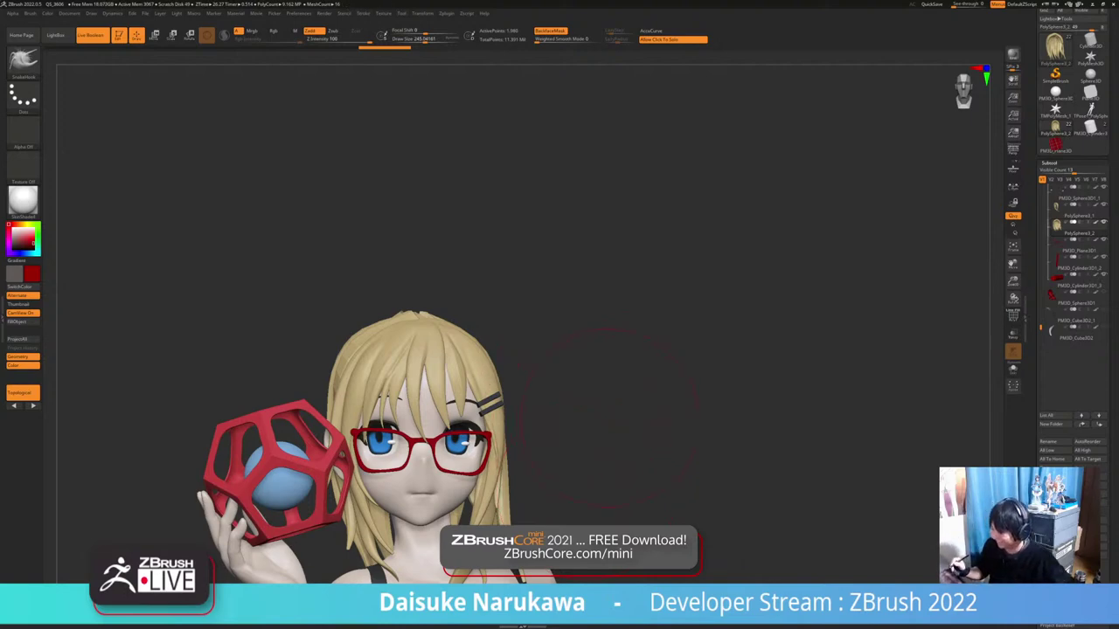
left_click_drag(609, 417, 537, 379, "alt")
left_click_drag(786, 184, 524, 160)
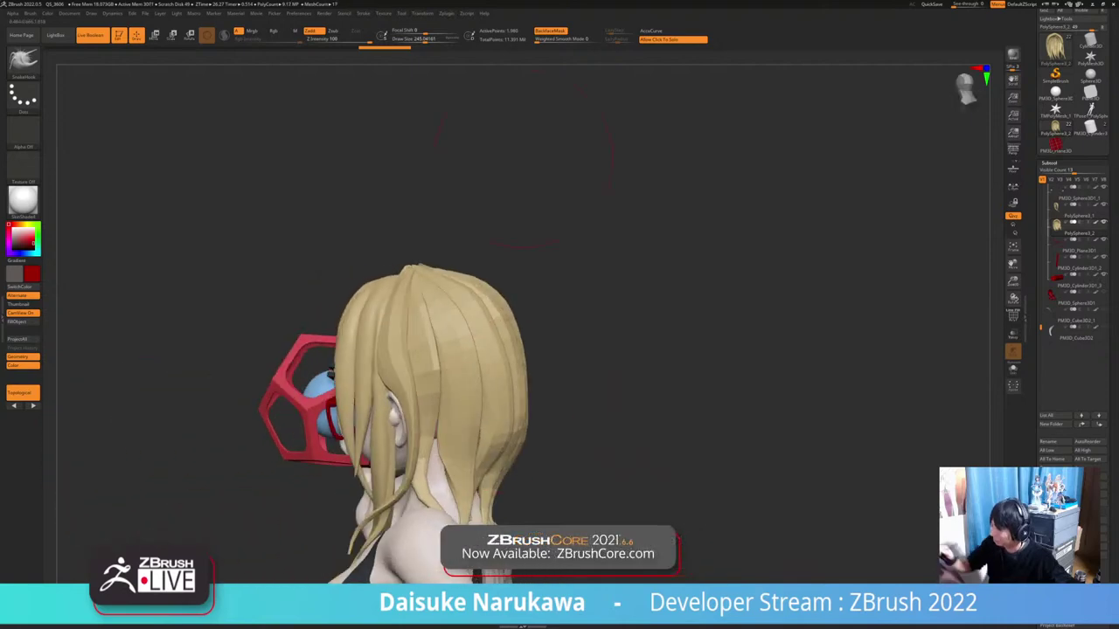
Turn off backface masking, switch to the front hair and view the character from behind
left_click(550, 32)
mouse_move(418, 255)
right_mouse_down("ctrl")
mouse_move(376, 293)
mouse_move(405, 274)
mouse_move(386, 275)
mouse_move(403, 273)
mouse_move(394, 259)
mouse_move(407, 273)
mouse_move(379, 283)
mouse_move(395, 345)
mouse_move(402, 337)
mouse_move(421, 351)
mouse_move(400, 361)
mouse_move(390, 343)
mouse_move(324, 336)
mouse_move(402, 336)
mouse_move(411, 306)
mouse_move(398, 315)
right_mouse_up("ctrl")
left_click(424, 345, "alt")
right_click_drag(681, 395, 828, 371)
left_click(619, 378)
left_click(619, 378)
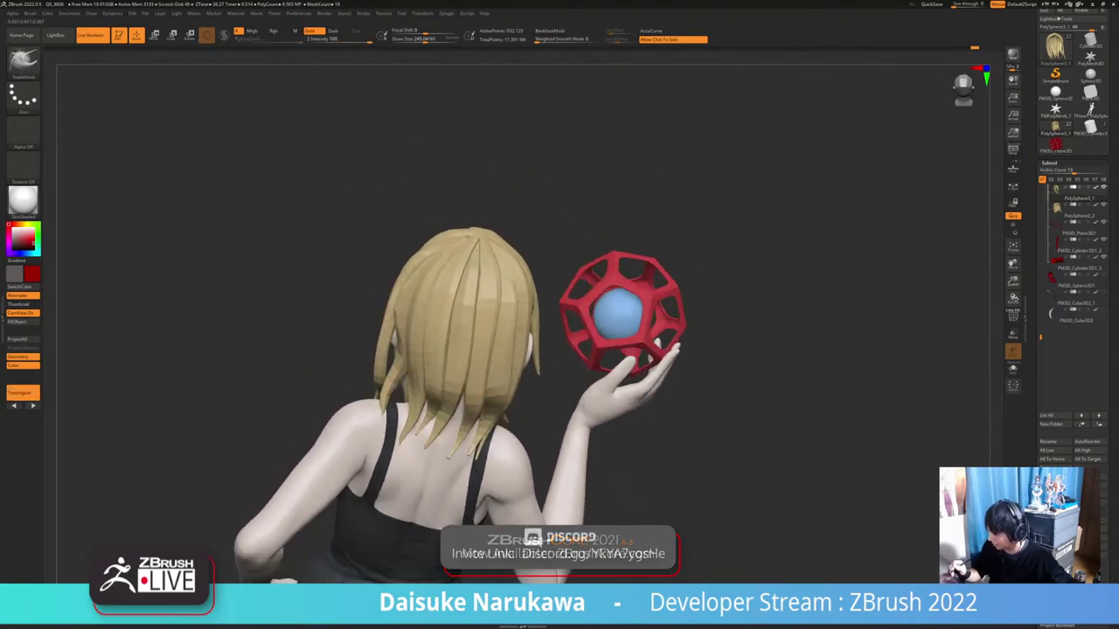
right_click_drag(400, 336, 381, 318, "ctrl")
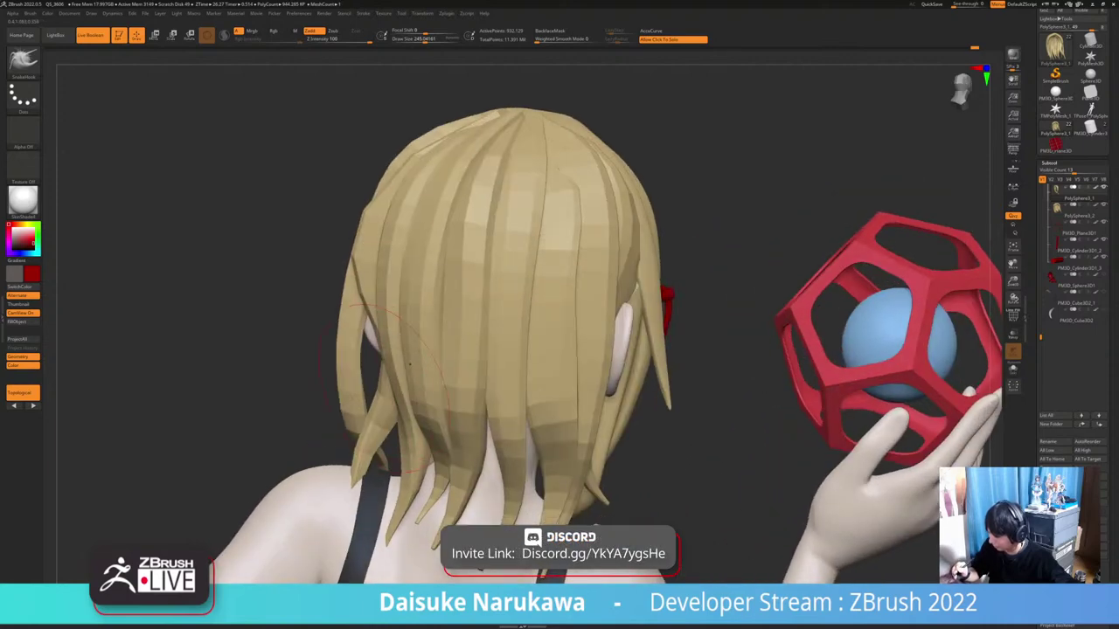
Select the back hair, turn on backface masking and raise the hair to its next subdivision level
left_click(534, 520, "alt")
right_click_drag(535, 546, 615, 509)
right_click_drag(281, 238, 349, 308)
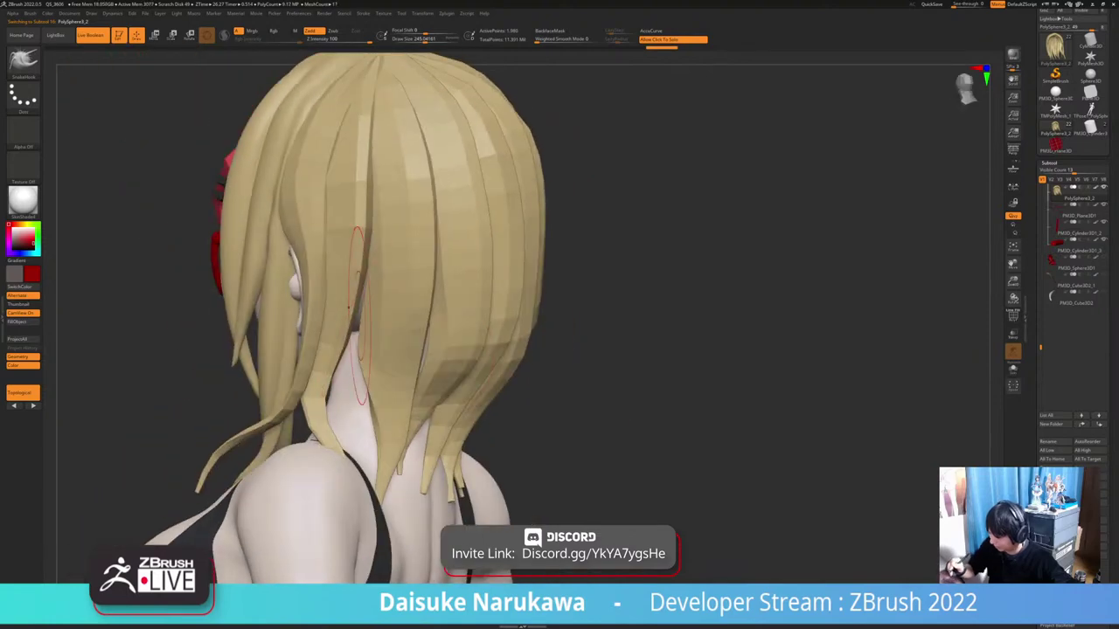
left_click(550, 32)
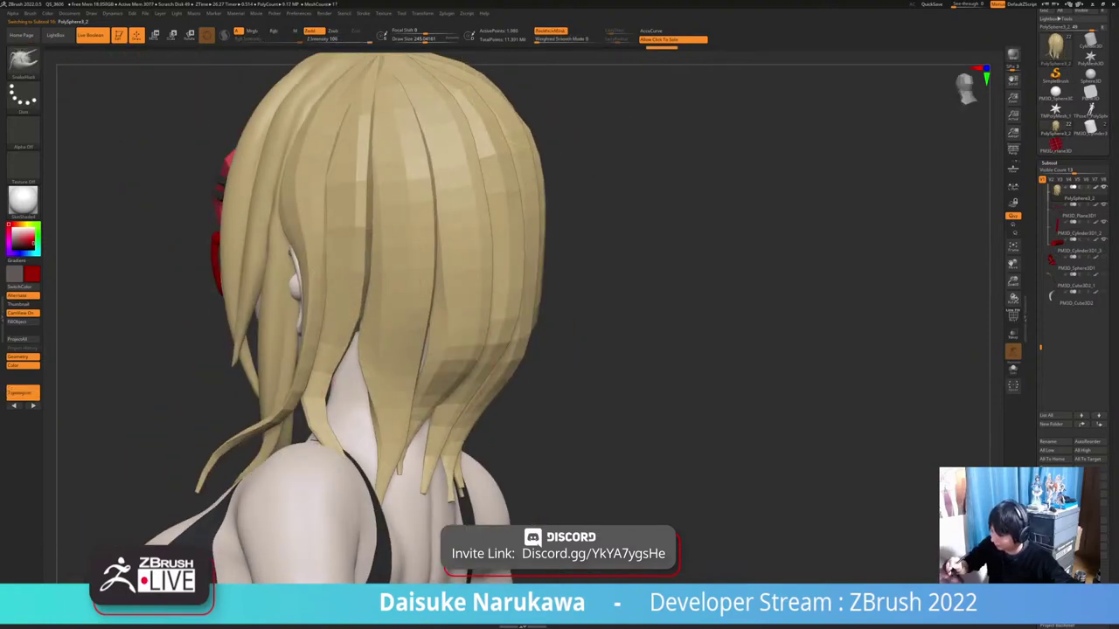
right_click_drag(372, 293, 527, 393, "alt")
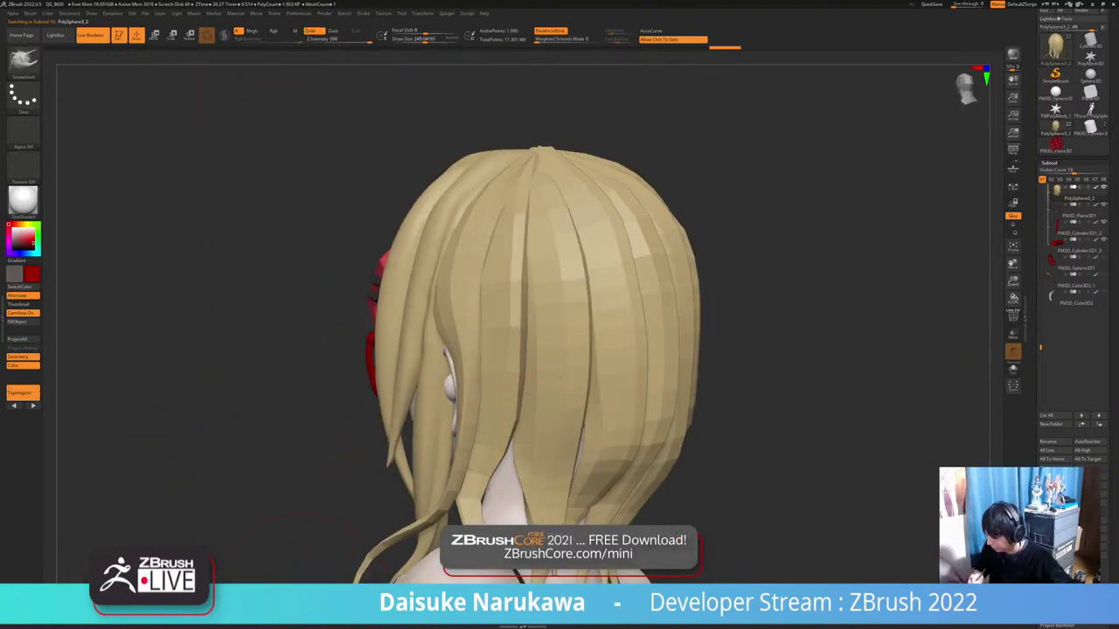
key("d")
right_click_drag(301, 573, 415, 551)
right_click_drag(415, 551, 411, 489, "ctrl")
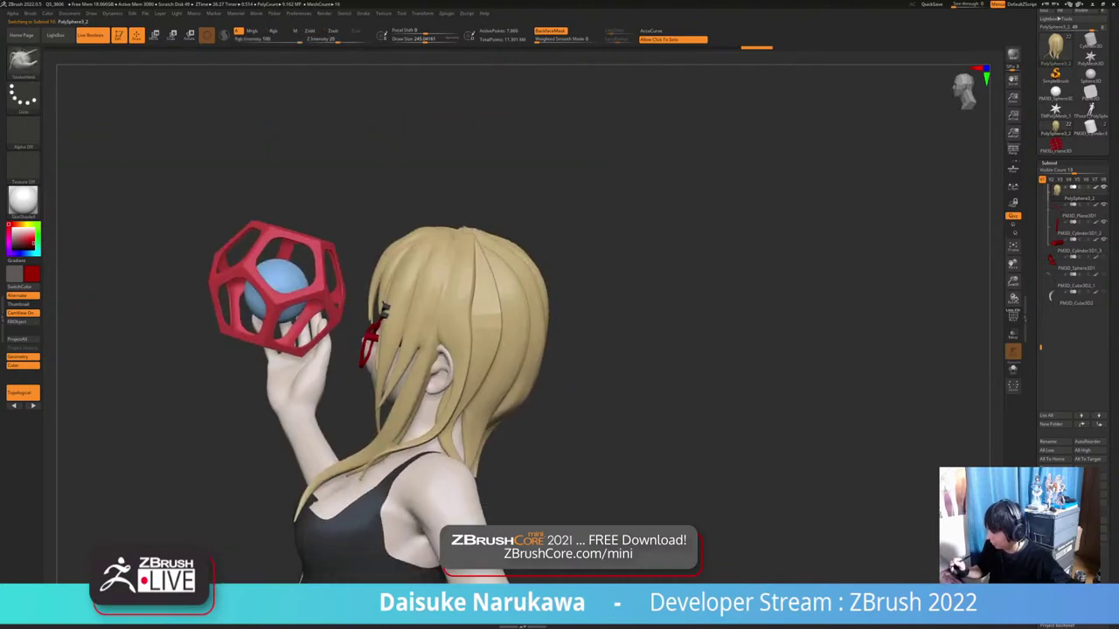
mouse_move(454, 459)
right_mouse_down()
mouse_move(594, 421)
mouse_move(489, 447)
mouse_move(384, 450)
mouse_move(587, 441)
mouse_move(393, 447)
mouse_move(524, 443)
right_mouse_up()
key("shift")
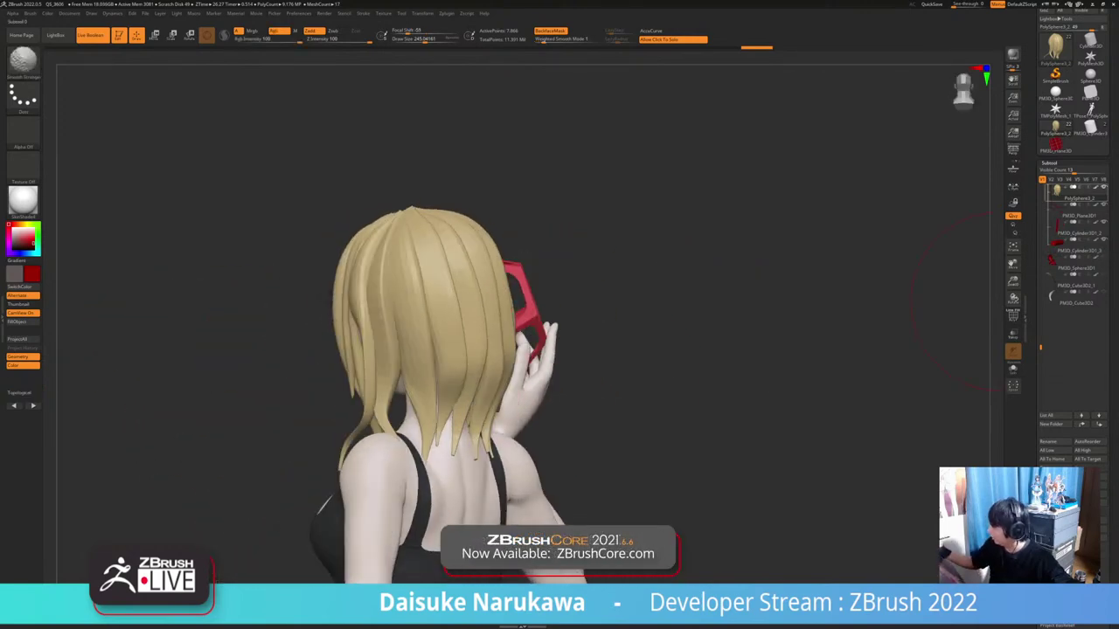
Turn off the painted colours, set the current color to white and switch the material to BasicMaterial
right_click_drag(118, 400, 146, 356, "alt")
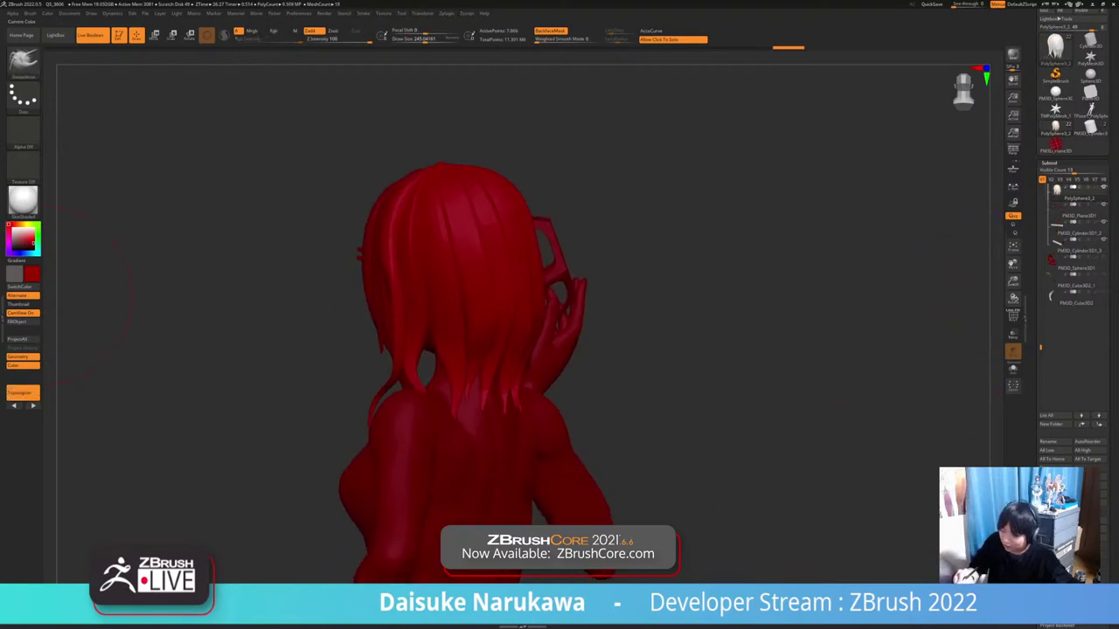
key("ctrl")
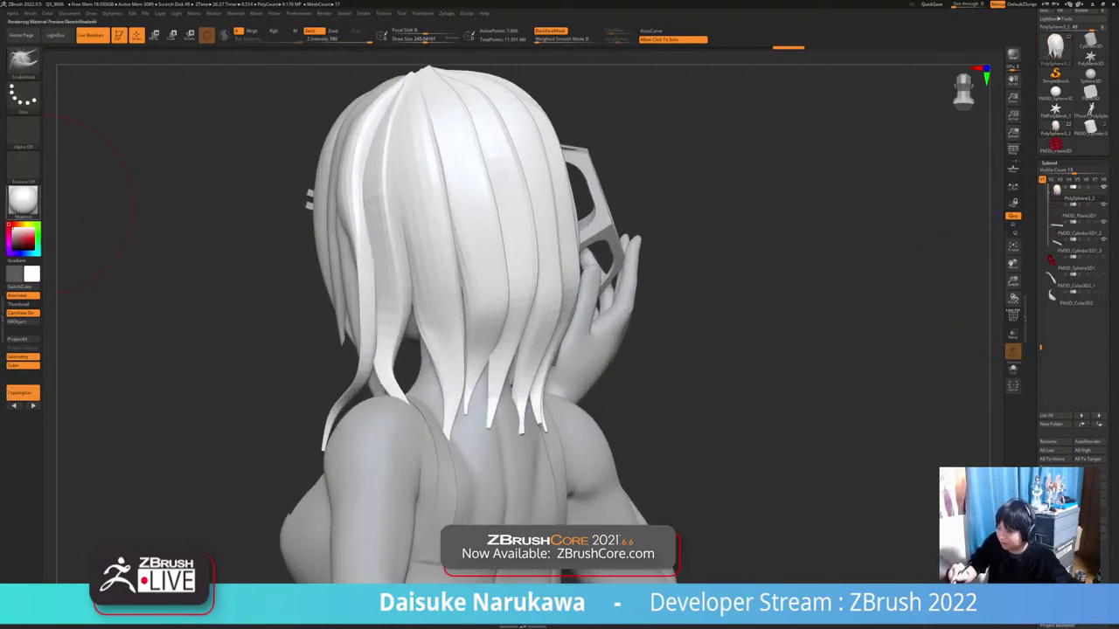
left_click(24, 202)
left_click(207, 208)
right_click_drag(208, 208, 149, 175, "ctrl")
mouse_move(436, 428)
right_mouse_down()
mouse_move(393, 419)
mouse_move(524, 397)
right_mouse_up()
right_click_drag(496, 317, 515, 323)
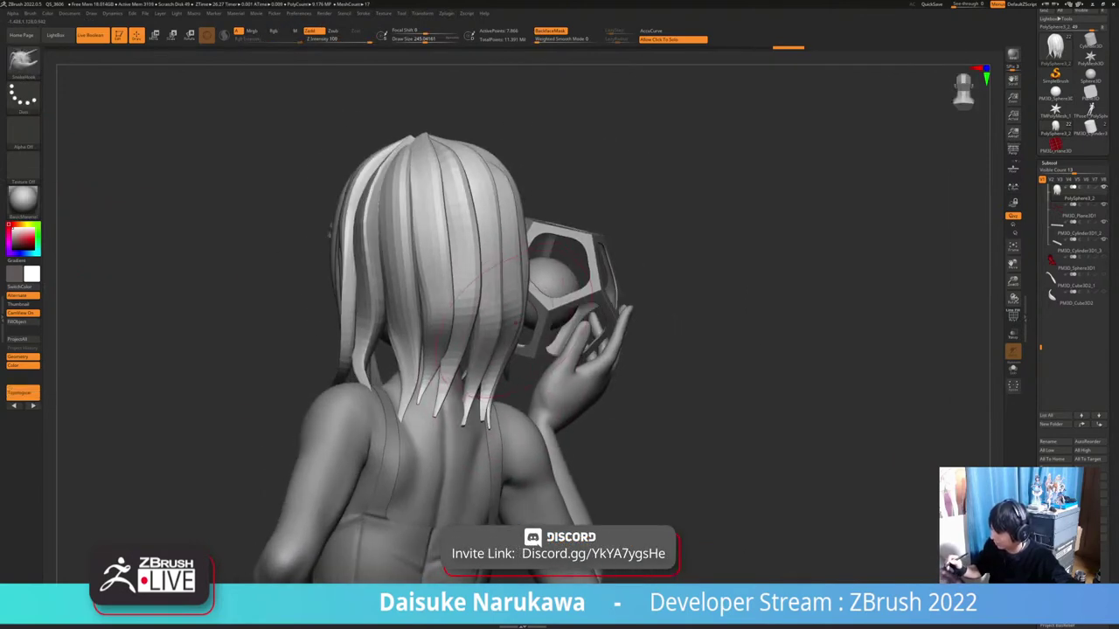
Nudge the back hair strands with SnakeHook to refine their outline, working from the side and behind
mouse_move(496, 263)
right_mouse_down()
mouse_move(501, 250)
mouse_move(423, 245)
mouse_move(456, 246)
mouse_move(452, 285)
mouse_move(479, 253)
mouse_move(469, 297)
mouse_move(477, 327)
mouse_move(493, 332)
right_mouse_up()
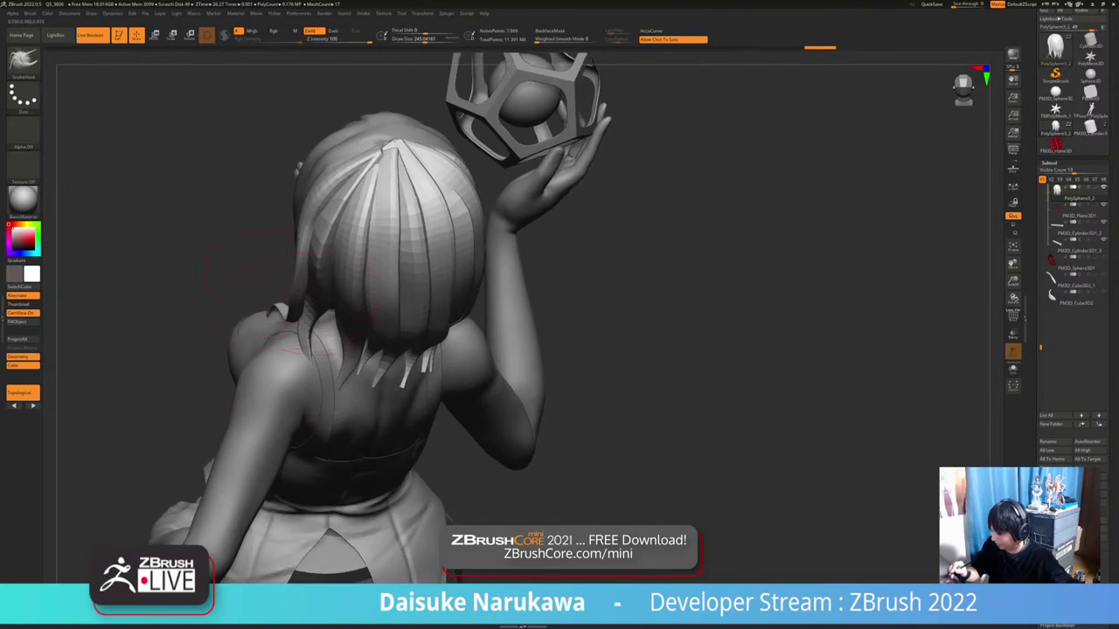
mouse_move(321, 315)
right_mouse_down()
mouse_move(262, 266)
mouse_move(254, 273)
mouse_move(302, 276)
right_mouse_up()
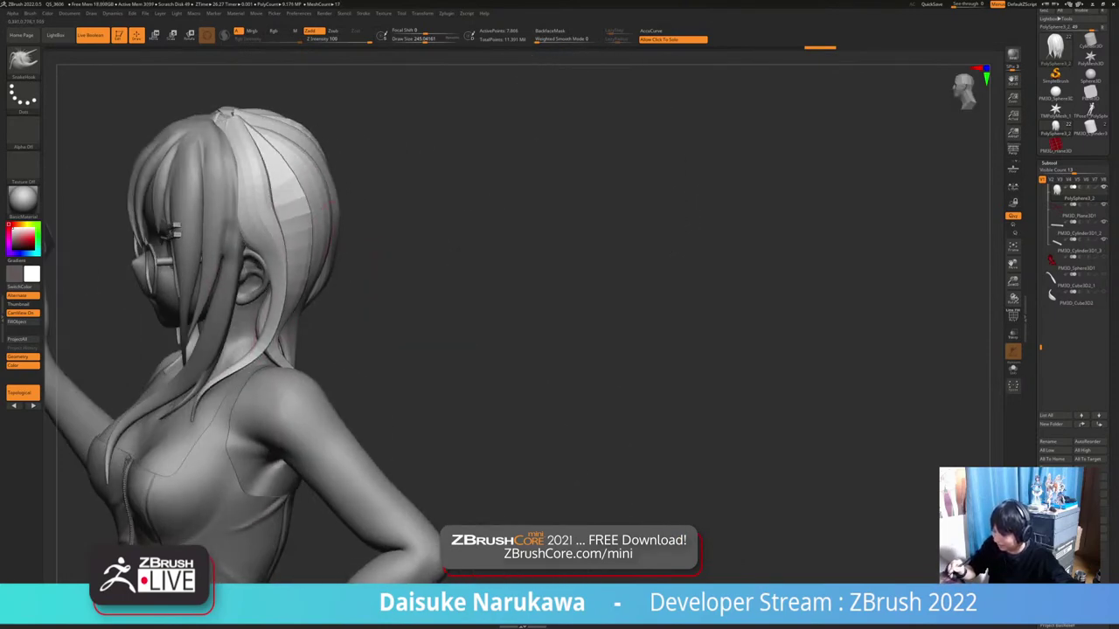
left_click_drag(293, 275, 289, 276)
mouse_move(306, 289)
right_mouse_down()
mouse_move(256, 295)
mouse_move(313, 282)
mouse_move(284, 285)
right_mouse_up()
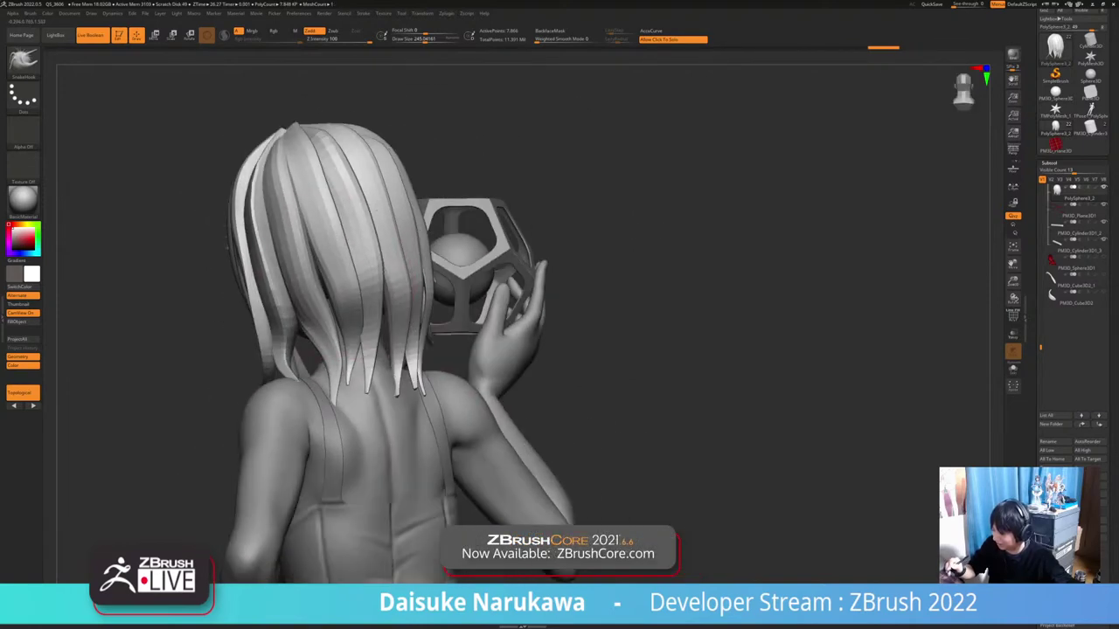
left_click_drag(284, 285, 280, 290)
right_click_drag(262, 288, 305, 292)
left_click_drag(305, 292, 303, 288)
mouse_move(306, 280)
right_mouse_down()
mouse_move(278, 278)
mouse_move(311, 276)
right_mouse_up()
mouse_move(310, 276)
right_mouse_down("ctrl")
mouse_move(333, 269)
mouse_move(326, 285)
right_mouse_up("ctrl")
left_click_drag(339, 281, 335, 285)
mouse_move(336, 285)
right_mouse_down()
mouse_move(360, 282)
mouse_move(352, 247)
right_mouse_up()
left_click_drag(351, 246, 348, 254)
Check the reshaped back hair in plain grey shading from the front, side and rear
mouse_move(454, 288)
right_mouse_down("ctrl")
mouse_move(525, 341)
mouse_move(477, 415)
mouse_move(481, 516)
mouse_move(488, 363)
mouse_move(577, 321)
right_mouse_up("ctrl")
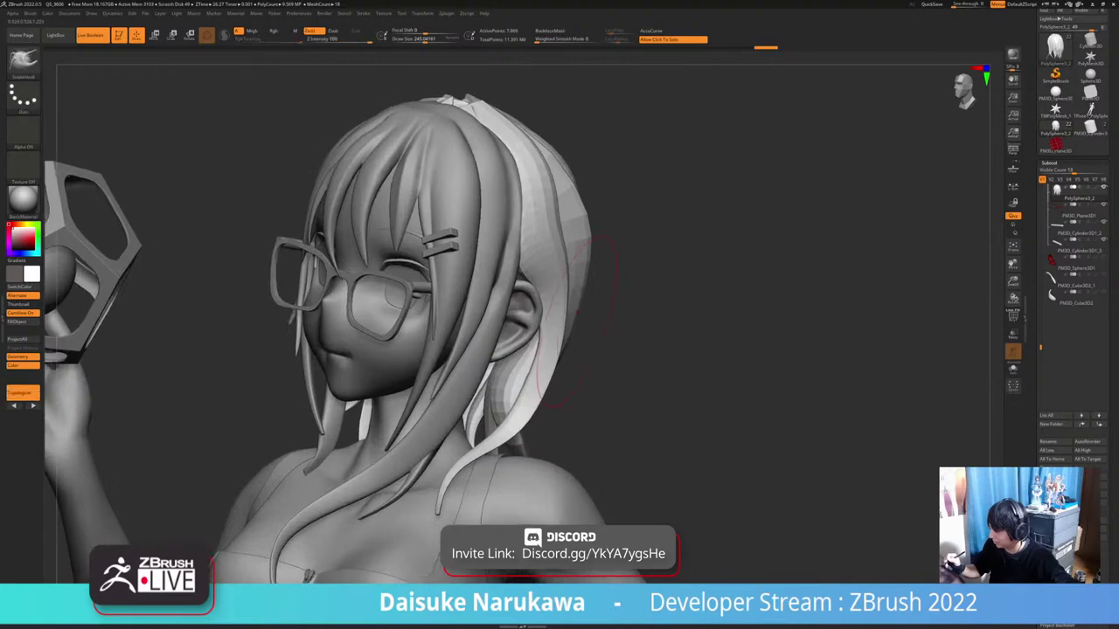
mouse_move(587, 238)
right_mouse_down()
mouse_move(521, 207)
mouse_move(521, 185)
right_mouse_up()
right_click_drag(563, 265, 612, 311, "ctrl")
right_click_drag(691, 349, 525, 360)
mouse_move(422, 253)
right_mouse_down()
mouse_move(465, 250)
mouse_move(429, 290)
mouse_move(432, 257)
right_mouse_up()
mouse_move(365, 202)
right_mouse_down()
mouse_move(394, 203)
mouse_move(410, 249)
right_mouse_up()
mouse_move(411, 249)
right_mouse_down()
mouse_move(301, 253)
mouse_move(345, 254)
right_mouse_up()
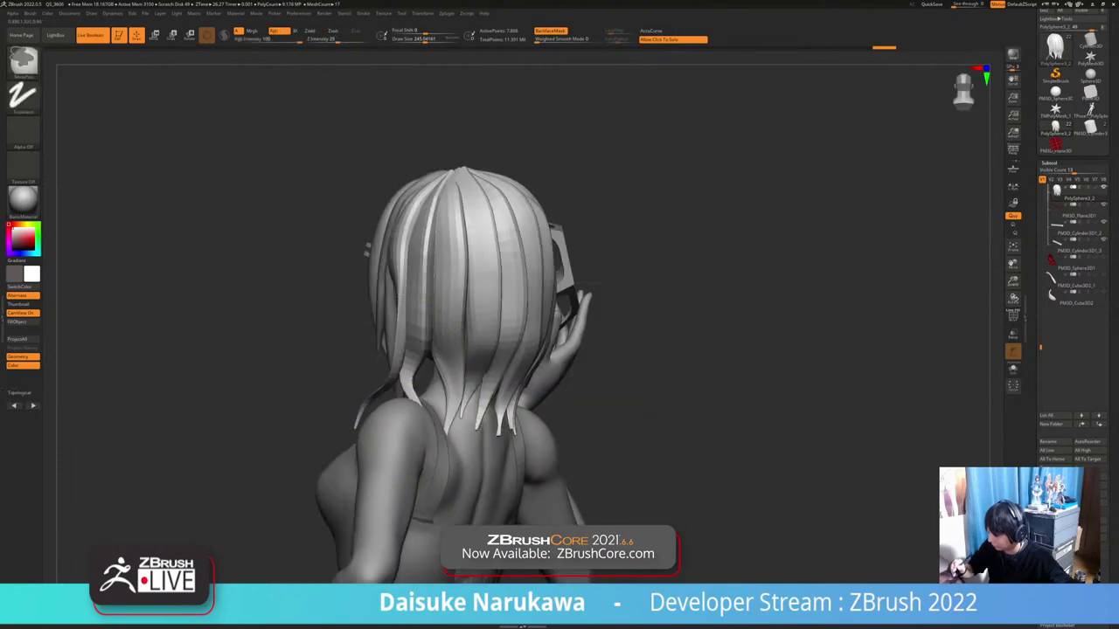
Isolate the back hair for close work on the tips of its lower strands
mouse_move(413, 389)
right_mouse_down("ctrl")
mouse_move(448, 415)
mouse_move(442, 437)
right_mouse_up("ctrl")
left_click(442, 443)
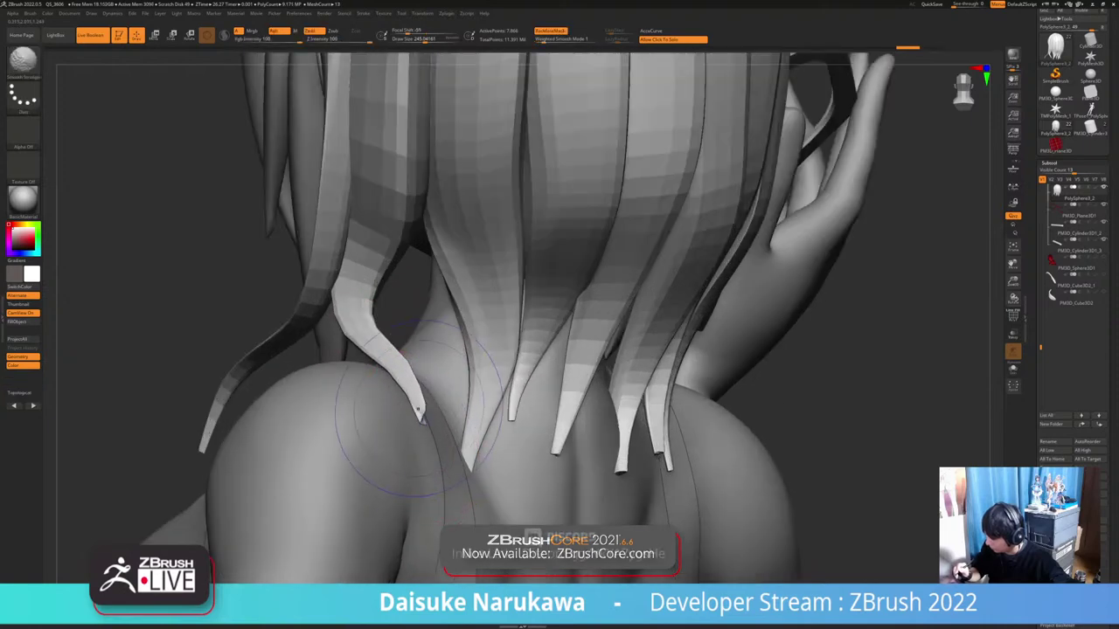
mouse_move(476, 420)
right_mouse_down()
mouse_move(429, 433)
mouse_move(432, 422)
mouse_move(405, 407)
mouse_move(442, 399)
mouse_move(465, 449)
mouse_move(506, 469)
right_mouse_up()
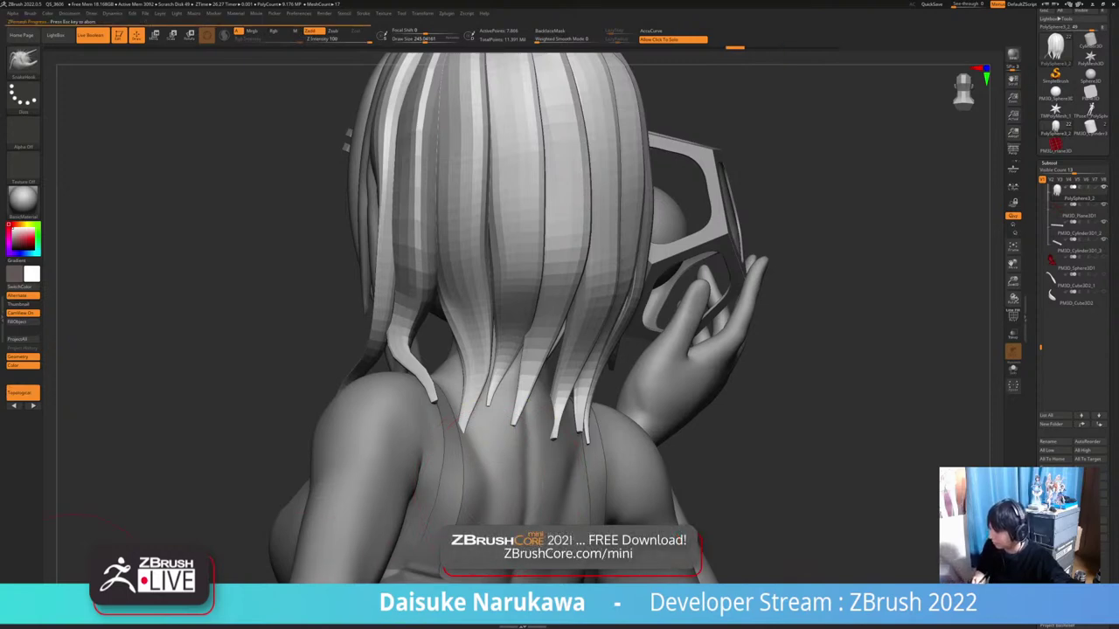
mouse_move(434, 399)
right_mouse_down("ctrl")
mouse_move(443, 450)
mouse_move(411, 393)
mouse_move(438, 441)
right_mouse_up("ctrl")
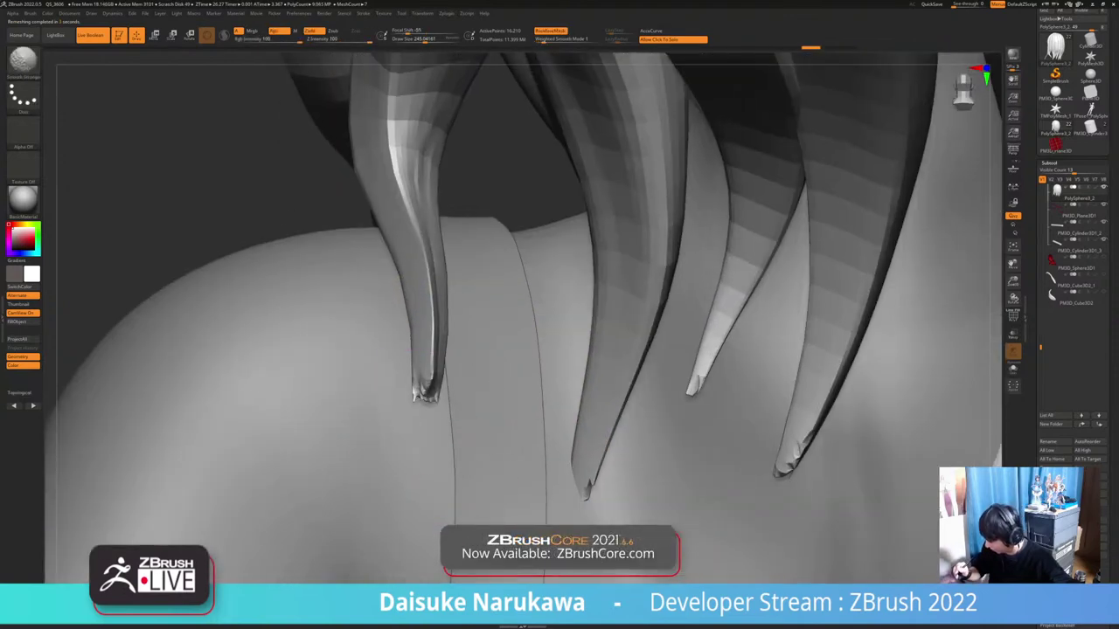
mouse_move(413, 397)
right_mouse_down()
mouse_move(435, 441)
mouse_move(453, 427)
mouse_move(446, 405)
right_mouse_up()
key("alt+s")
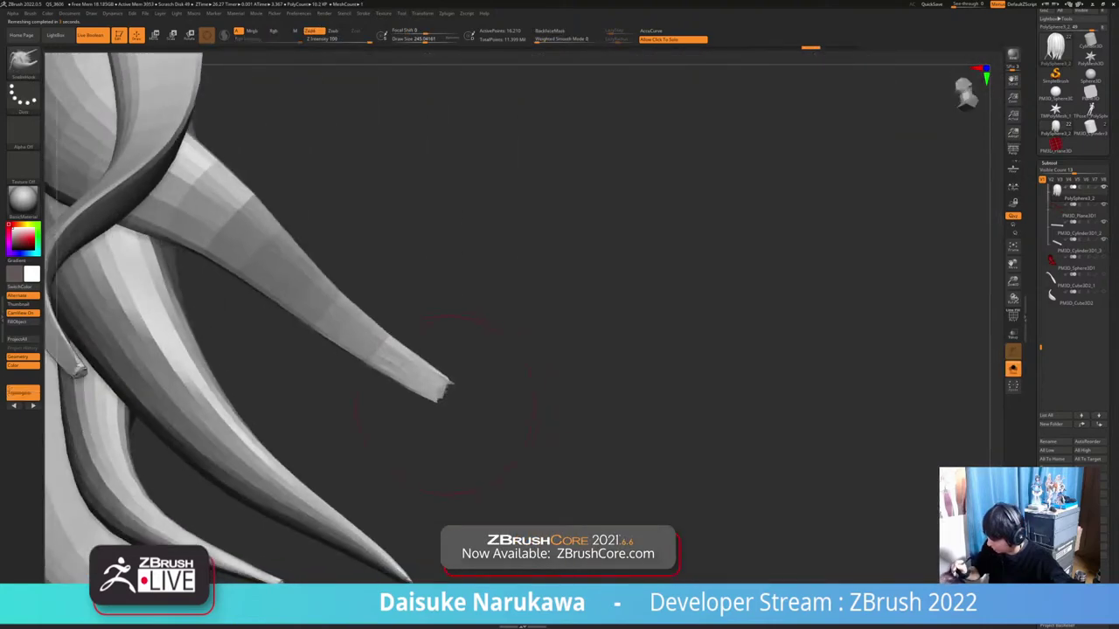
Try to smooth the ragged tips of the remeshed strands, and undo the smoothing and the remesh
left_click_drag(444, 382, 432, 387, "shift")
mouse_move(437, 389)
right_mouse_down("ctrl")
mouse_move(433, 378)
mouse_move(407, 415)
mouse_move(430, 512)
right_mouse_up("ctrl")
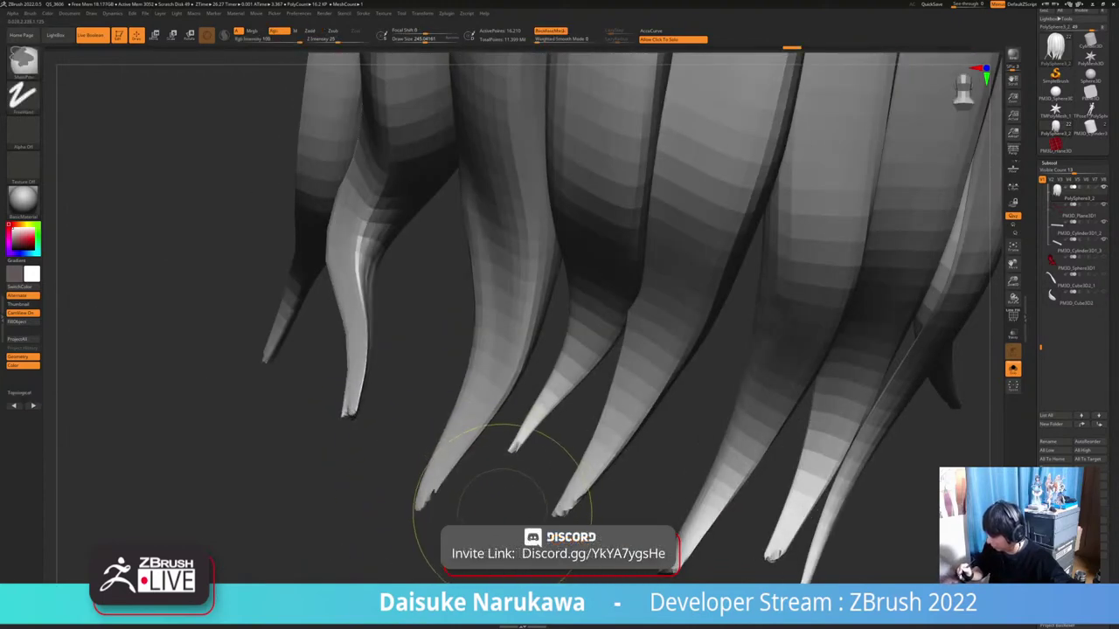
mouse_move(517, 528)
right_mouse_down("ctrl")
mouse_move(522, 498)
mouse_move(500, 509)
mouse_move(542, 528)
right_mouse_up("ctrl")
key("ctrl+z")
key("ctrl+z")
key("ctrl+z")
key("ctrl+z")
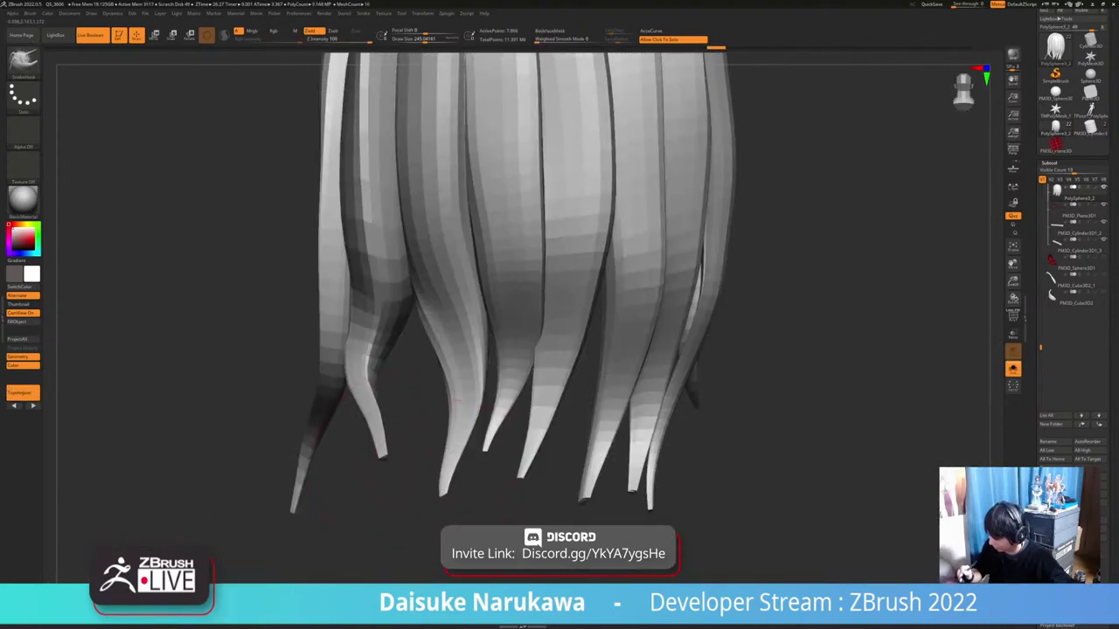
Pull the blunt tip of the short curved strand slightly outward with SnakeHook
right_click_drag(393, 463, 420, 463)
left_click_drag(379, 456, 387, 454)
mouse_move(384, 446)
right_mouse_down()
mouse_move(493, 443)
mouse_move(500, 490)
right_mouse_up()
Show the wireframe on the isolated back hair, examine the topology at the strand tips and hide the wireframe
left_click(1013, 318)
right_click_drag(839, 410, 940, 409)
mouse_move(449, 469)
right_mouse_down("alt")
mouse_move(445, 434)
mouse_move(404, 409)
right_mouse_up("alt")
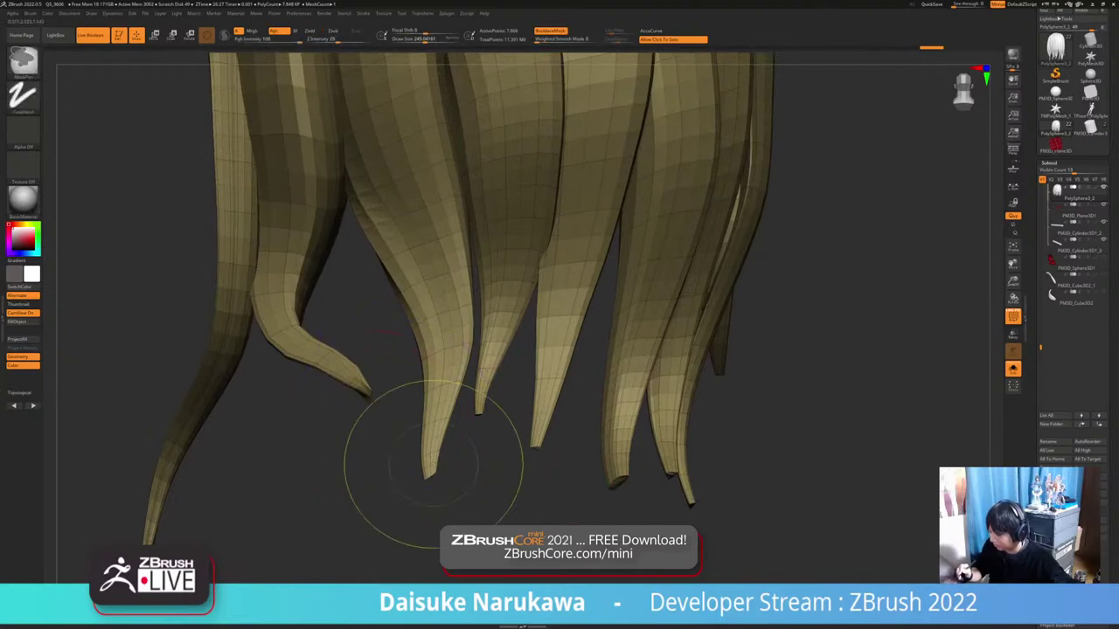
mouse_move(434, 465)
right_mouse_down("ctrl")
mouse_move(458, 484)
mouse_move(477, 461)
mouse_move(510, 484)
right_mouse_up("ctrl")
left_click(1013, 318)
mouse_move(826, 349)
right_mouse_down()
mouse_move(832, 385)
mouse_move(813, 410)
right_mouse_up()
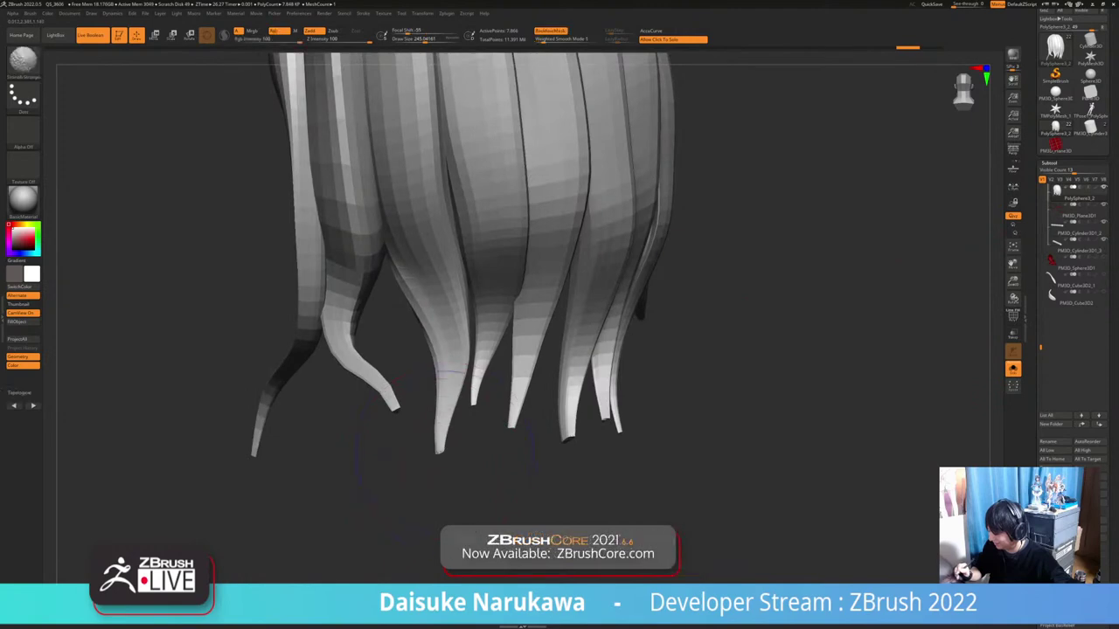
Bring back the full figure with the wireframe shown, and sweep the lower back-hair strand tips sideways with SnakeHook
left_click(1013, 369)
left_click(1013, 318)
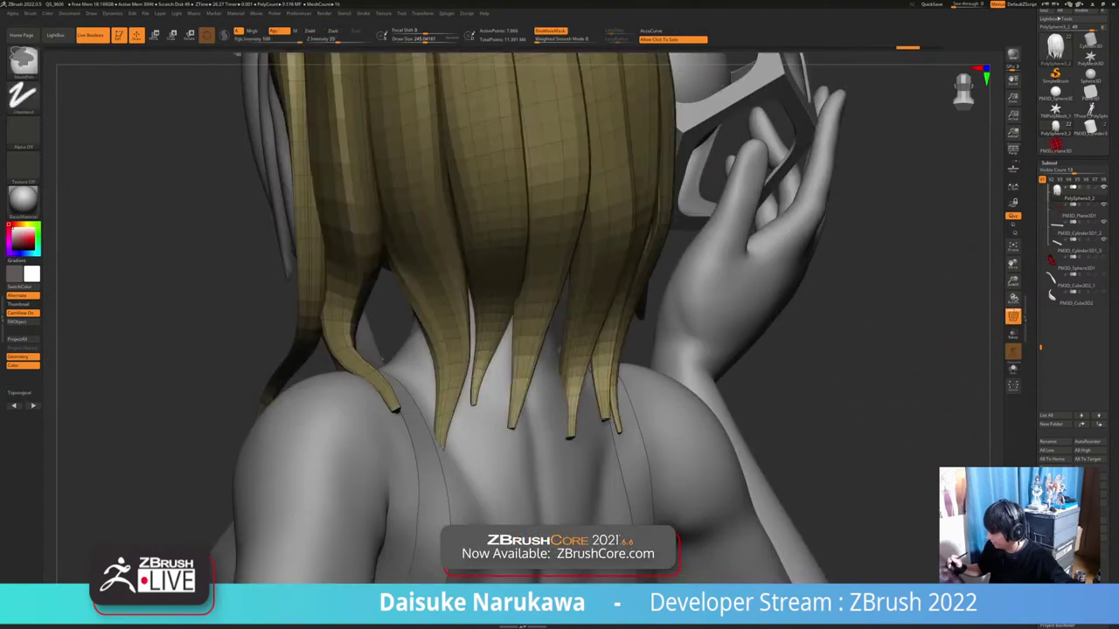
right_click_drag(826, 367, 830, 393, "ctrl")
right_click_drag(831, 393, 822, 376, "ctrl")
mouse_move(542, 324)
right_mouse_down("ctrl")
mouse_move(542, 354)
mouse_move(483, 347)
mouse_move(554, 388)
mouse_move(594, 386)
mouse_move(556, 385)
mouse_move(511, 340)
right_mouse_up("ctrl")
mouse_move(570, 384)
right_mouse_down("alt")
mouse_move(489, 503)
mouse_move(485, 551)
right_mouse_up("alt")
right_click_drag(484, 498, 478, 403)
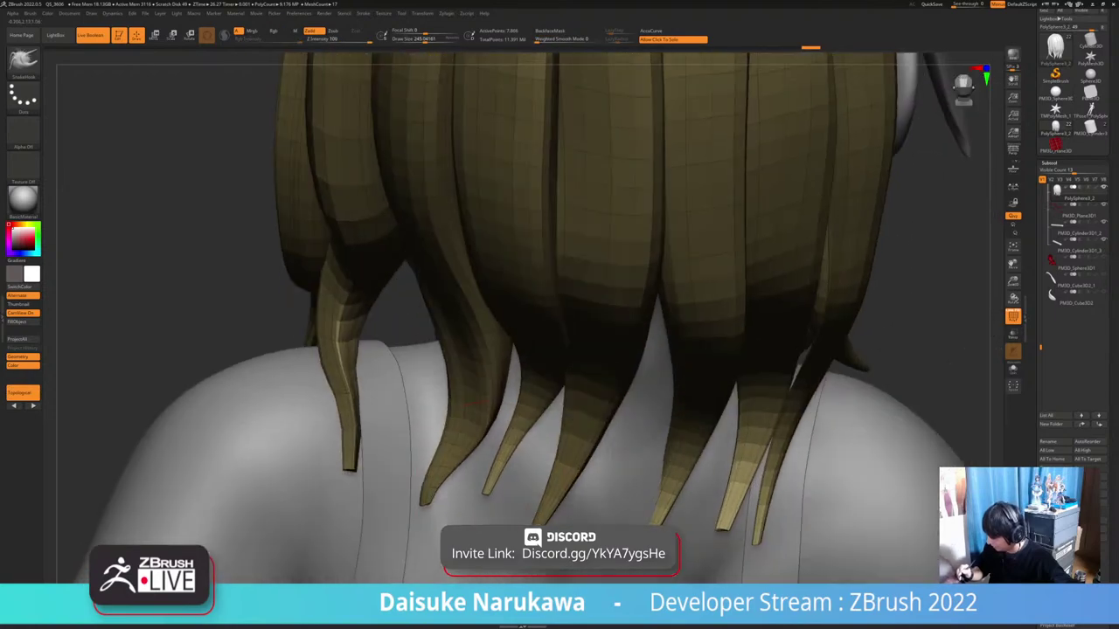
right_click_drag(487, 483, 465, 173, "ctrl")
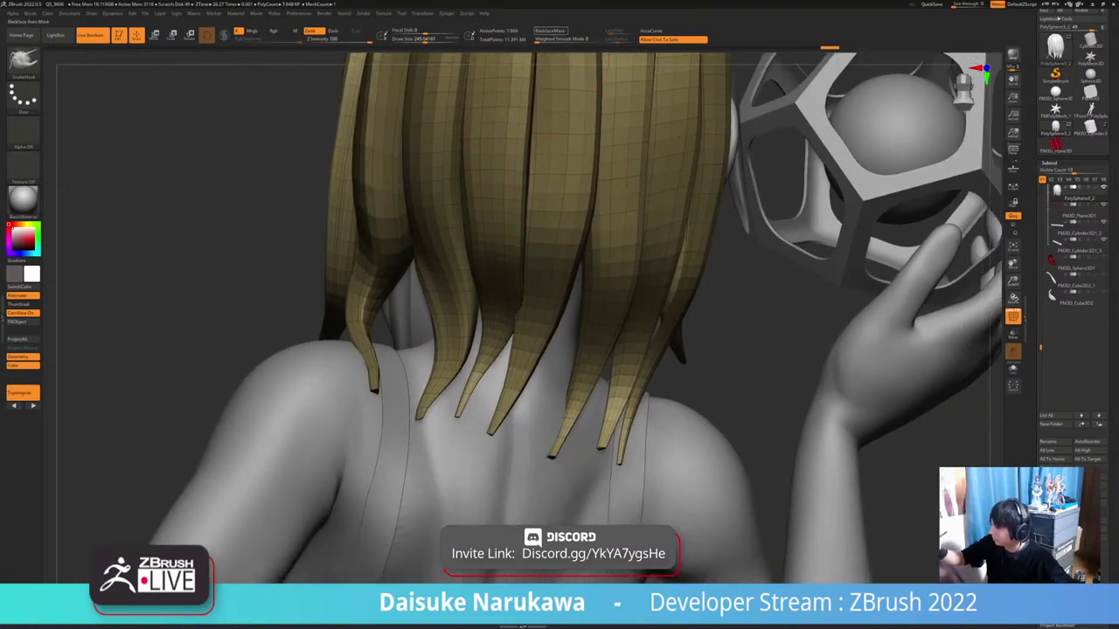
Refine the curves of the lower back-hair strands over the neck and upper back with SnakeHook
right_click_drag(505, 343, 564, 331)
mouse_move(491, 365)
right_mouse_down()
mouse_move(466, 360)
mouse_move(470, 329)
mouse_move(491, 326)
mouse_move(489, 342)
mouse_move(418, 330)
mouse_move(491, 342)
mouse_move(444, 339)
right_mouse_up()
mouse_move(543, 334)
right_mouse_down("ctrl")
mouse_move(515, 249)
mouse_move(521, 319)
mouse_move(583, 325)
mouse_move(560, 325)
mouse_move(561, 415)
mouse_move(512, 425)
right_mouse_up("ctrl")
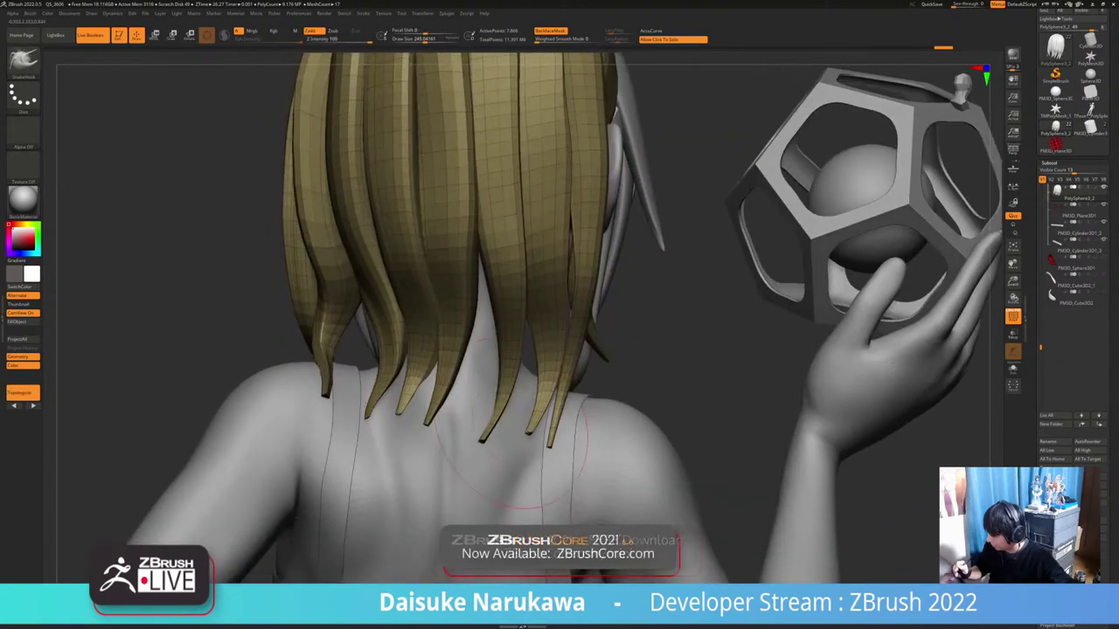
right_click_drag(509, 345, 472, 391)
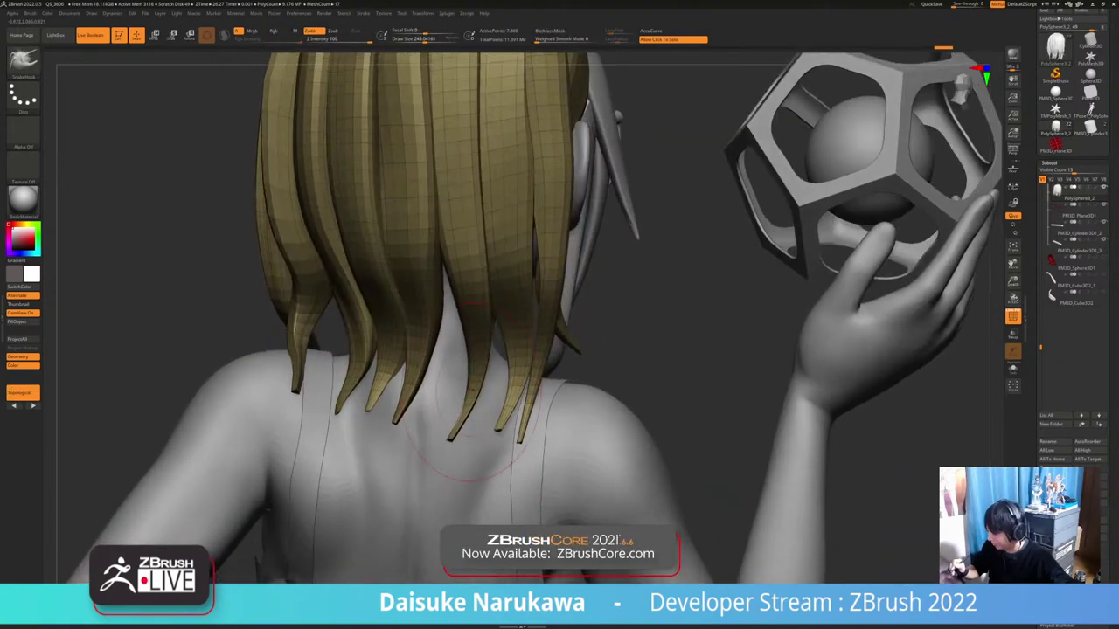
right_click_drag(455, 462, 455, 526, "ctrl")
mouse_move(488, 489)
right_mouse_down("ctrl")
mouse_move(497, 459)
mouse_move(458, 507)
mouse_move(458, 457)
mouse_move(421, 460)
mouse_move(488, 441)
mouse_move(383, 434)
right_mouse_up("ctrl")
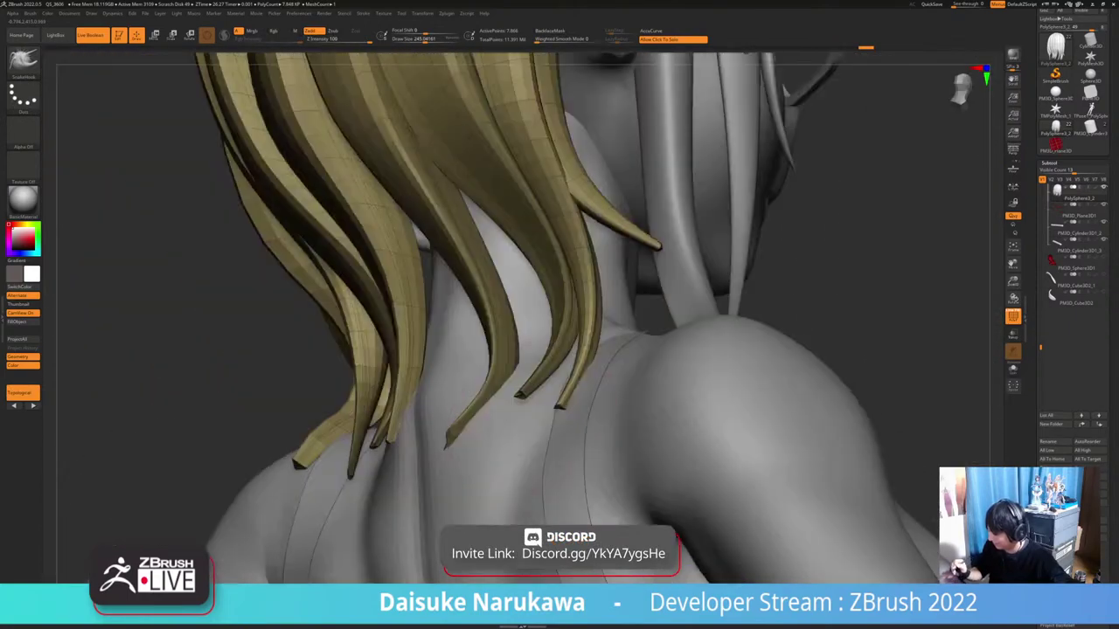
right_click_drag(516, 428, 523, 437)
Hide the wireframe and tidy the curved strand tips above the shoulder, checking the back hair's flow from the side
left_click(1012, 317)
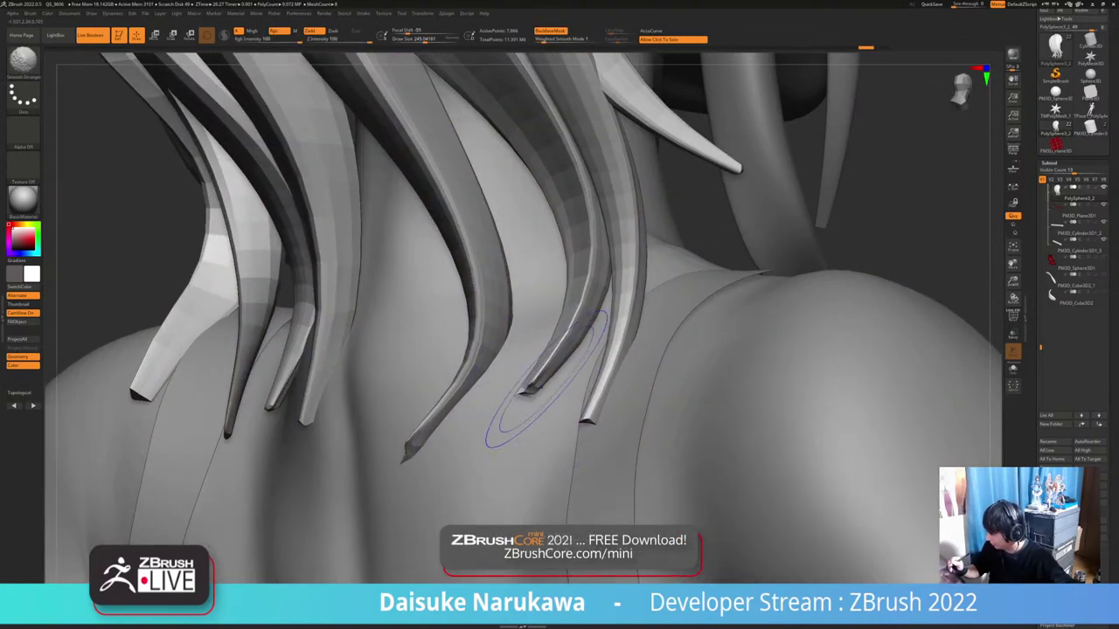
right_click_drag(547, 378, 542, 352, "ctrl")
mouse_move(570, 451)
right_mouse_down()
mouse_move(575, 434)
mouse_move(542, 436)
mouse_move(555, 403)
right_mouse_up()
mouse_move(555, 404)
right_mouse_down()
mouse_move(520, 409)
mouse_move(606, 411)
mouse_move(579, 395)
mouse_move(618, 399)
mouse_move(570, 400)
mouse_move(542, 432)
mouse_move(615, 433)
mouse_move(577, 434)
right_mouse_up()
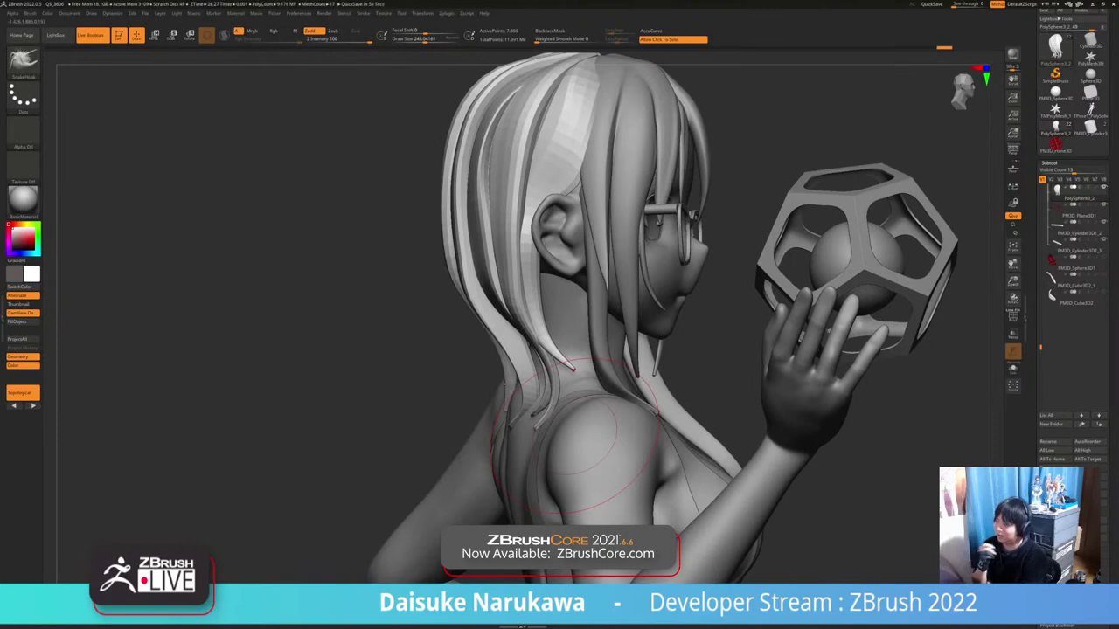
right_click_drag(576, 435, 603, 434)
mouse_move(518, 351)
right_mouse_down()
mouse_move(499, 340)
mouse_move(498, 371)
mouse_move(519, 373)
mouse_move(517, 346)
mouse_move(488, 318)
mouse_move(495, 306)
mouse_move(493, 394)
right_mouse_up()
right_click_drag(493, 394, 442, 386)
mouse_move(486, 188)
right_mouse_down()
mouse_move(483, 157)
mouse_move(512, 215)
mouse_move(487, 219)
mouse_move(485, 187)
mouse_move(456, 187)
mouse_move(504, 201)
right_mouse_up()
Switch on backface masking and nudge the back-hair strand roots at the crown with SnakeHook
left_click(550, 32)
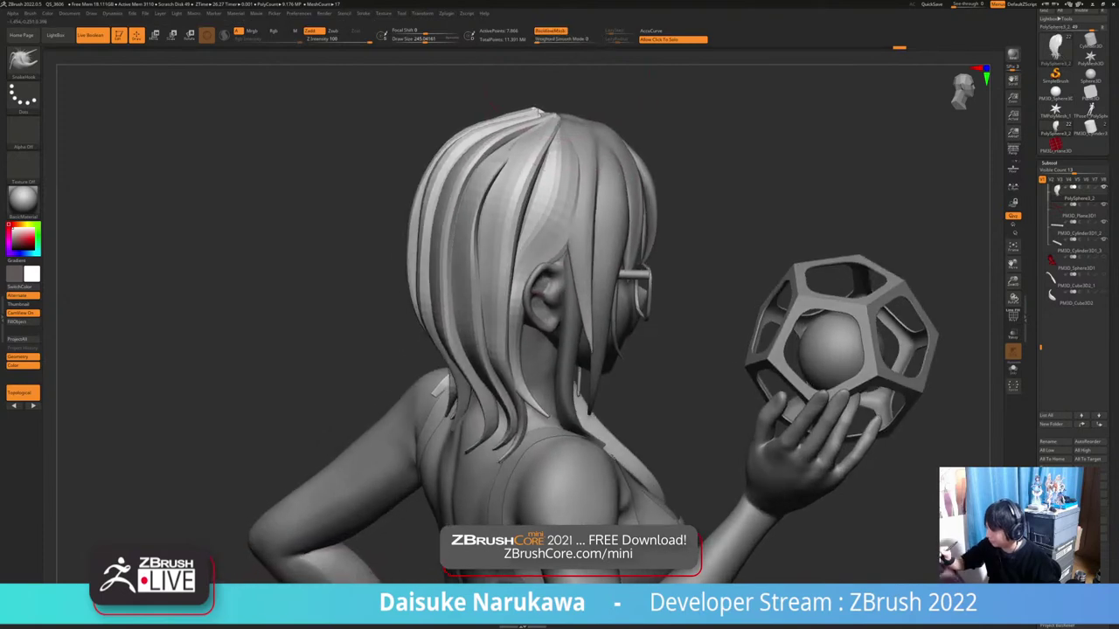
right_click_drag(536, 111, 523, 110)
left_click_drag(533, 133, 528, 137)
mouse_move(528, 136)
right_mouse_down()
mouse_move(521, 148)
mouse_move(543, 161)
right_mouse_up()
left_click_drag(522, 158, 516, 153)
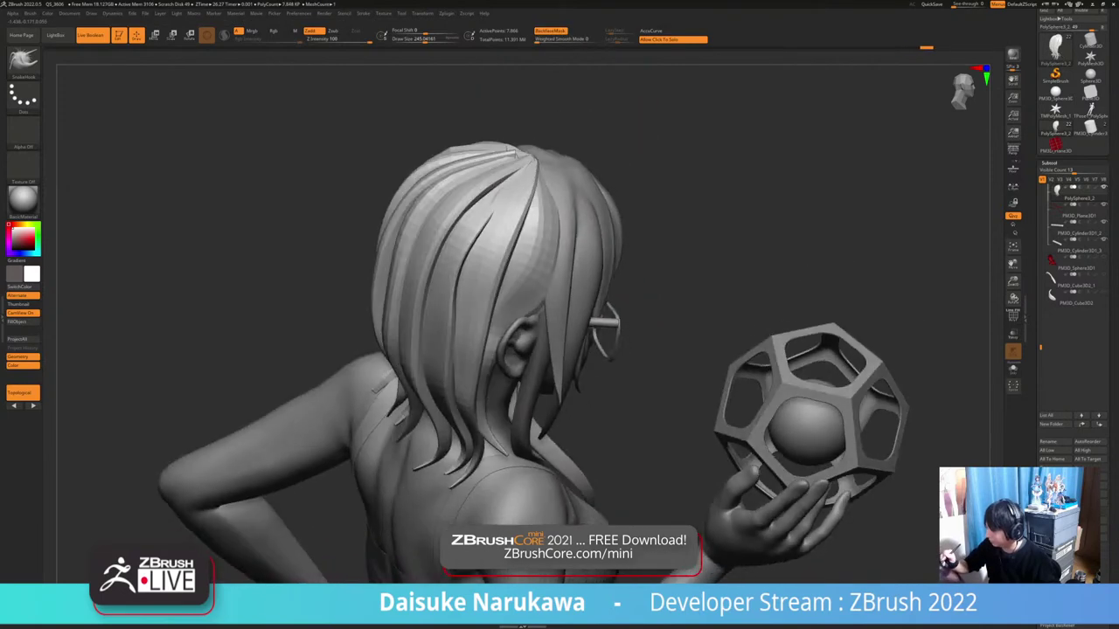
right_click_drag(515, 154, 499, 130)
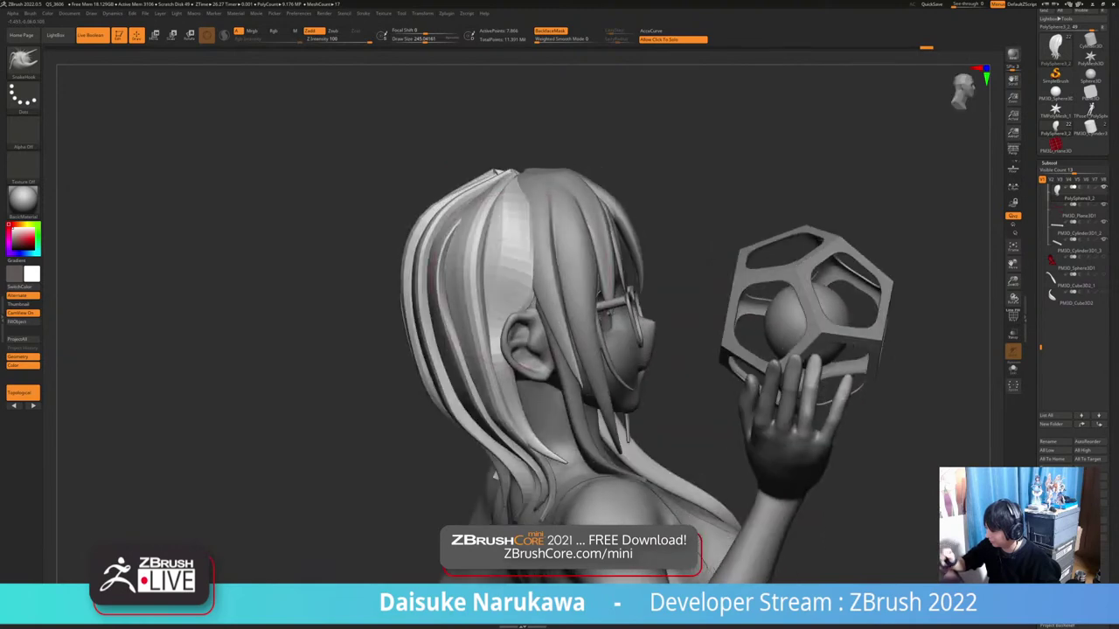
Adjust how the back-hair strand roots meet at the crown, comparing them with the front hair from several sides
right_click_drag(446, 269, 517, 278)
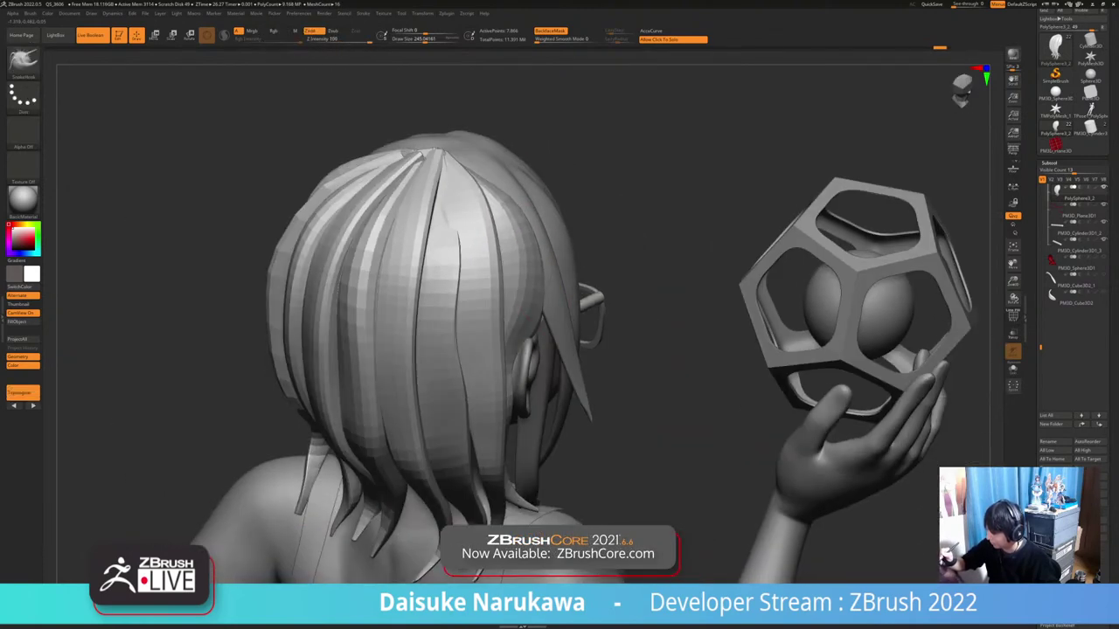
right_click_drag(535, 285, 340, 288)
mouse_move(598, 306)
right_mouse_down()
mouse_move(458, 299)
mouse_move(438, 421)
right_mouse_up()
mouse_move(460, 284)
right_mouse_down()
mouse_move(495, 292)
mouse_move(490, 250)
right_mouse_up()
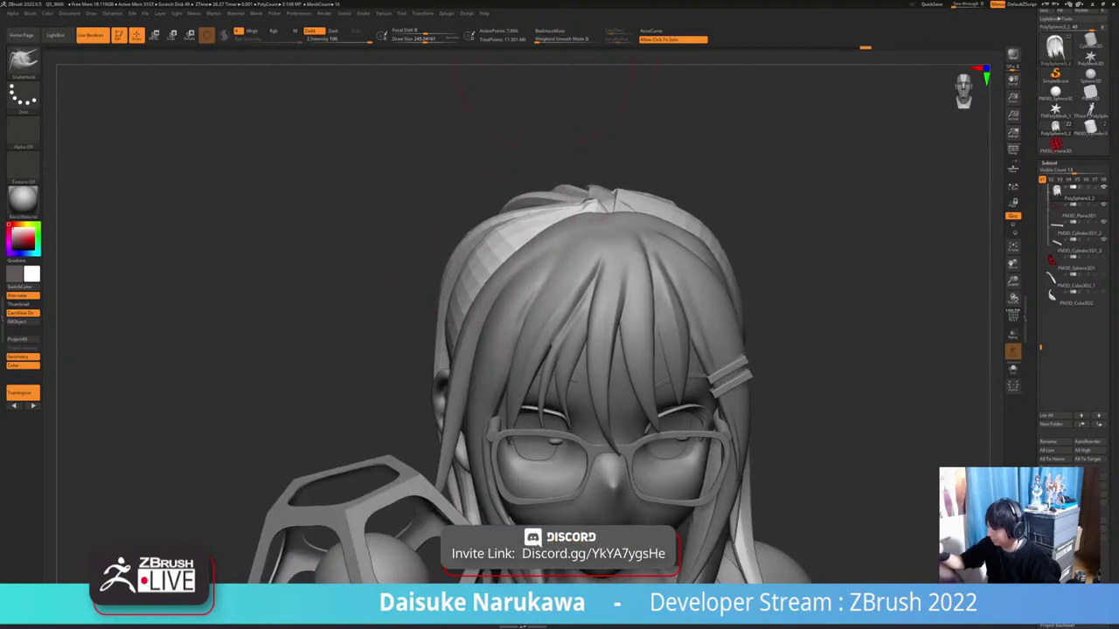
right_click_drag(492, 303, 494, 342, "ctrl")
right_click_drag(505, 249, 503, 227, "ctrl")
mouse_move(463, 240)
right_mouse_down()
mouse_move(490, 249)
mouse_move(531, 236)
right_mouse_up()
mouse_move(463, 205)
right_mouse_down()
mouse_move(494, 240)
mouse_move(516, 201)
right_mouse_up()
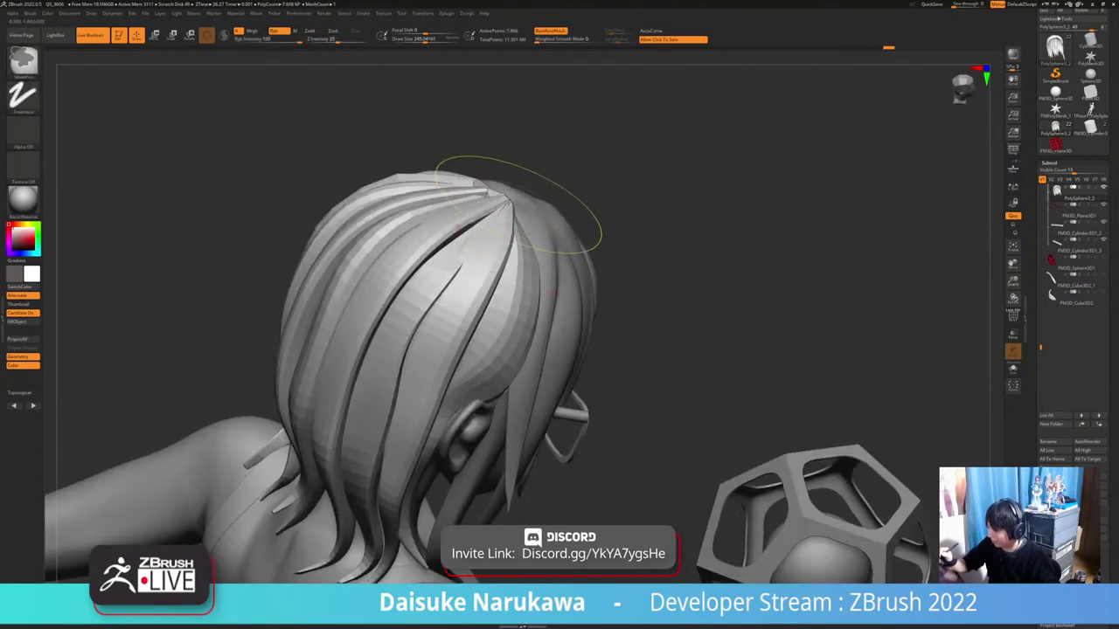
mouse_move(505, 197)
right_mouse_down()
mouse_move(535, 210)
mouse_move(515, 205)
mouse_move(543, 234)
right_mouse_up()
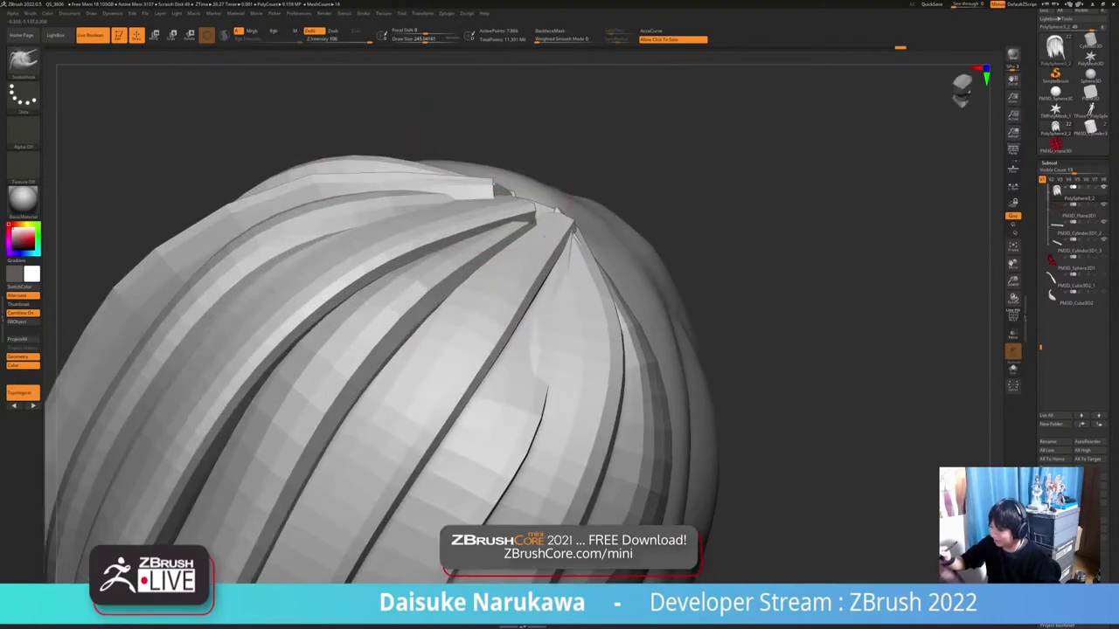
right_click_drag(612, 542, 610, 437, "ctrl")
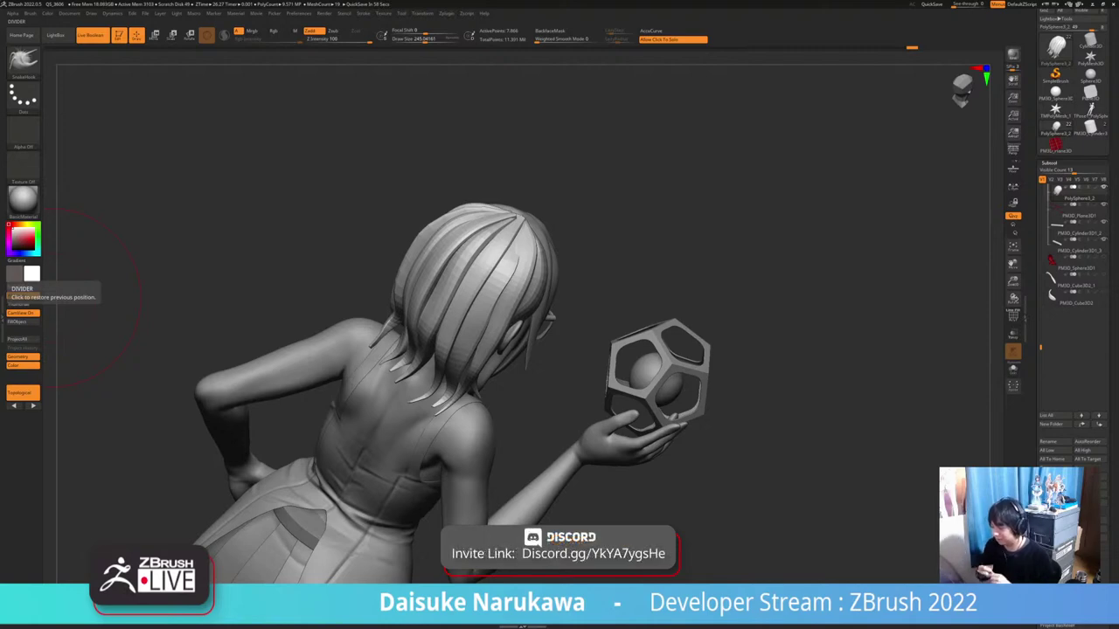
Rework the side strands behind the ear with a larger SnakeHook brush, and undo the last pull
right_click_drag(524, 490, 618, 473)
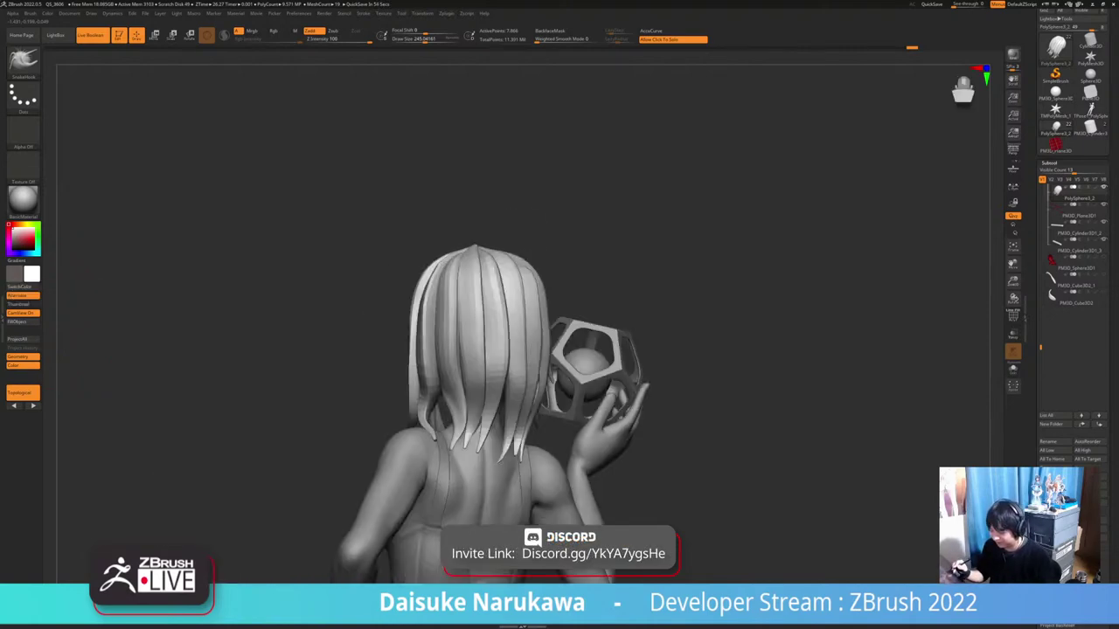
mouse_move(618, 520)
right_mouse_down("alt")
mouse_move(610, 452)
mouse_move(612, 553)
mouse_move(572, 550)
right_mouse_up("alt")
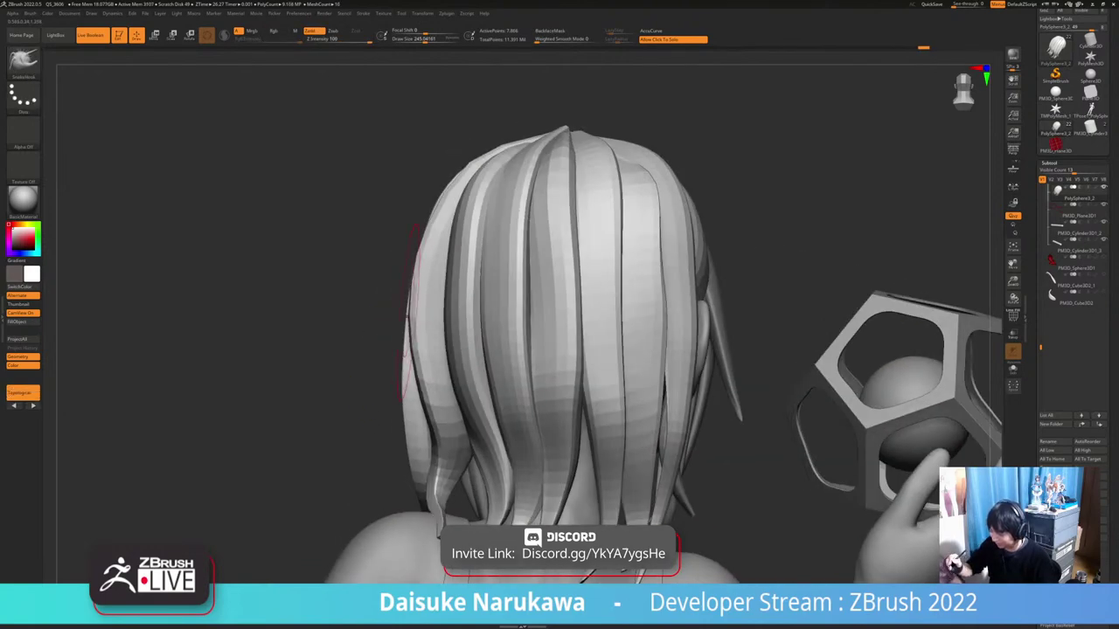
right_click_drag(492, 325, 651, 331)
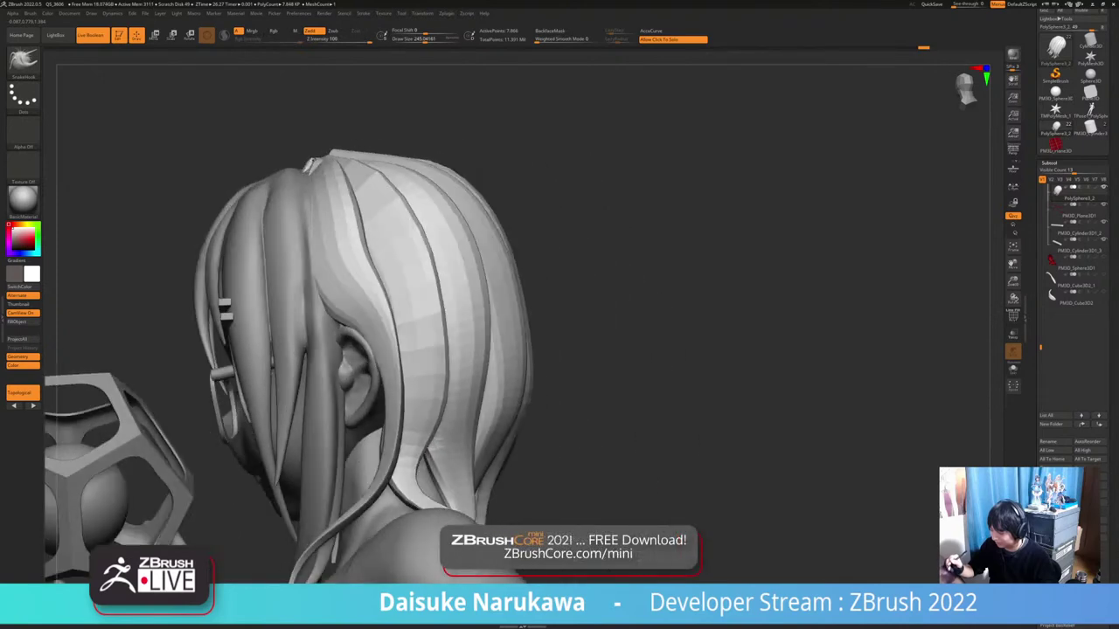
mouse_move(305, 330)
right_mouse_down()
mouse_move(443, 327)
mouse_move(418, 312)
mouse_move(444, 332)
mouse_move(439, 303)
mouse_move(455, 349)
mouse_move(533, 380)
mouse_move(509, 386)
mouse_move(514, 428)
mouse_move(500, 180)
mouse_move(476, 282)
right_mouse_up()
left_click(425, 41)
mouse_move(476, 282)
right_mouse_down()
mouse_move(437, 282)
mouse_move(428, 337)
right_mouse_up()
mouse_move(376, 271)
right_mouse_down("ctrl")
mouse_move(340, 172)
mouse_move(370, 203)
mouse_move(347, 190)
mouse_move(350, 260)
mouse_move(337, 273)
mouse_move(353, 269)
right_mouse_up("ctrl")
key("ctrl+z")
right_click_drag(524, 437, 524, 394, "ctrl")
mouse_move(525, 394)
right_mouse_down()
mouse_move(519, 329)
mouse_move(519, 364)
right_mouse_up()
mouse_move(559, 486)
right_mouse_down()
mouse_move(527, 487)
mouse_move(556, 487)
mouse_move(574, 390)
right_mouse_up()
right_click_drag(573, 390, 603, 390)
mouse_move(678, 458)
right_mouse_down()
mouse_move(591, 461)
mouse_move(617, 462)
mouse_move(615, 514)
mouse_move(535, 514)
mouse_move(489, 491)
right_mouse_up()
right_click_drag(434, 264, 491, 258)
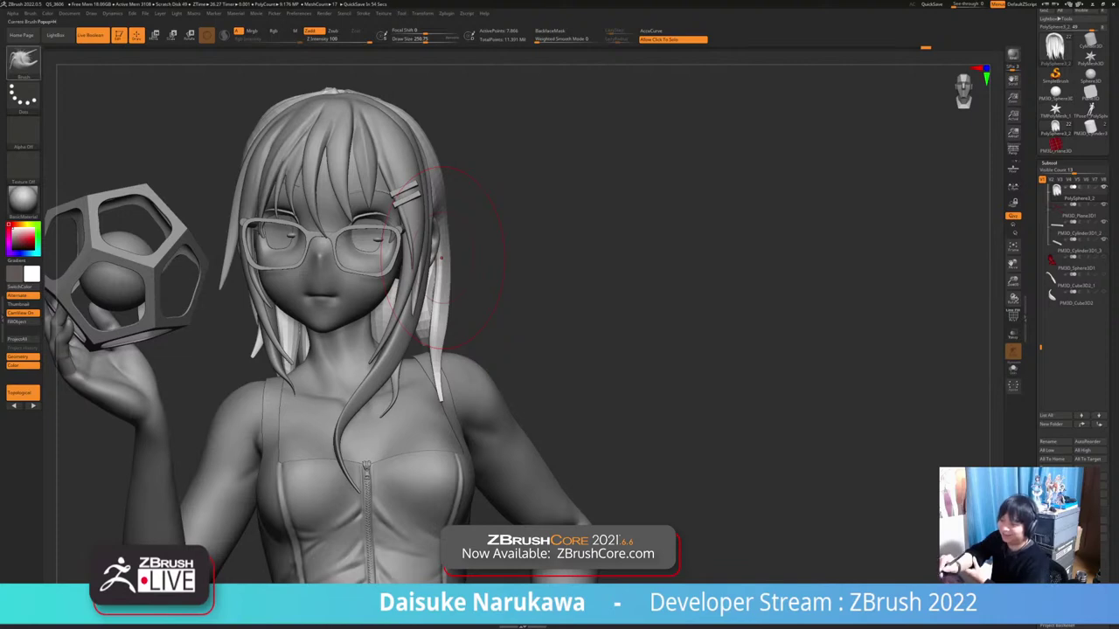
Try to draw a new hair strand from behind the ear towards the chest with the ExtrudeProfile brush
key("b")
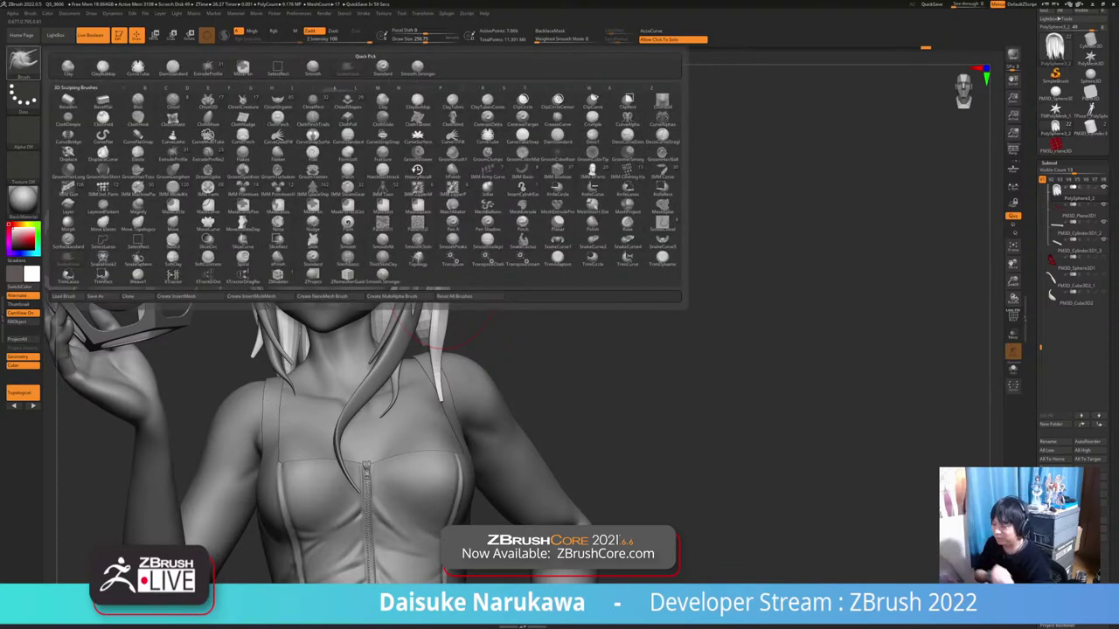
left_click(208, 68)
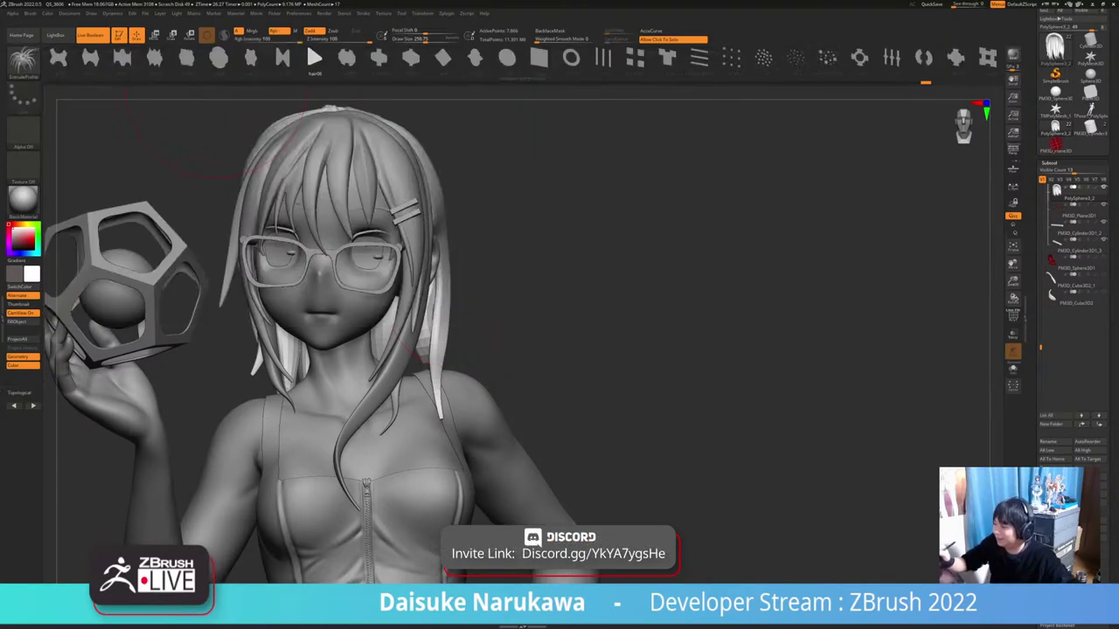
mouse_move(559, 279)
right_mouse_down("ctrl")
mouse_move(560, 350)
mouse_move(477, 349)
mouse_move(455, 332)
mouse_move(477, 315)
right_mouse_up("ctrl")
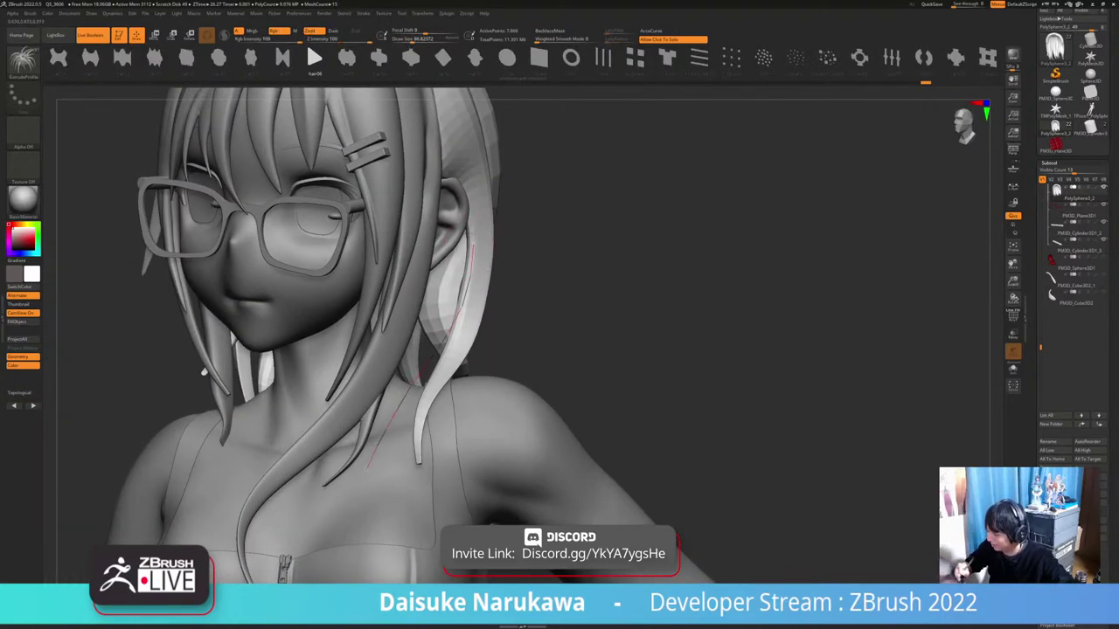
left_click_drag(365, 532, 367, 536)
key("ctrl+z")
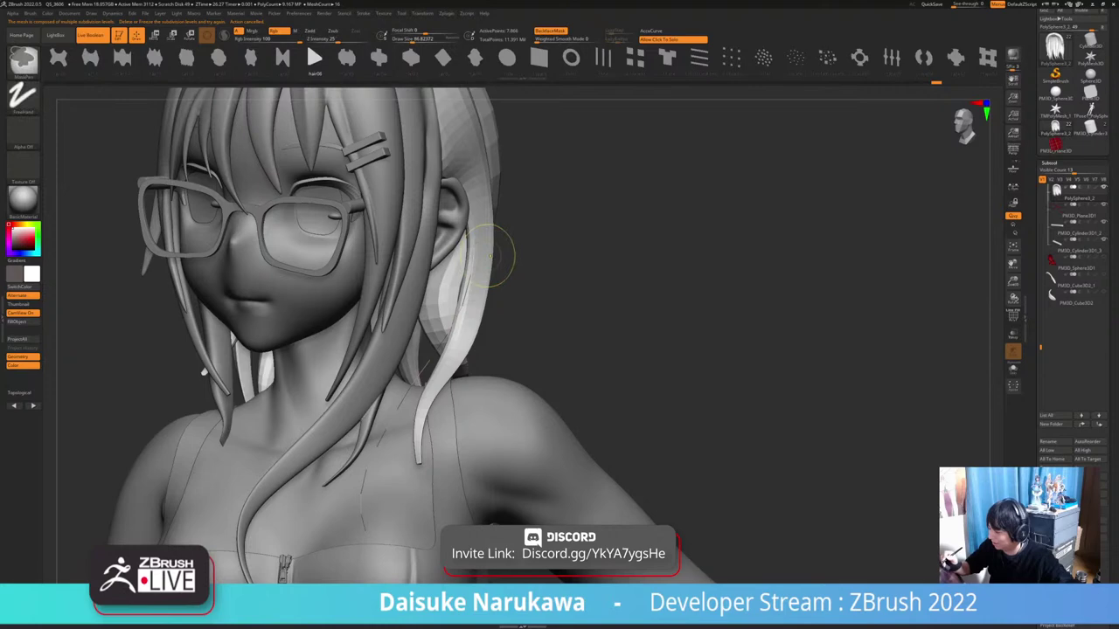
key("ctrl+z")
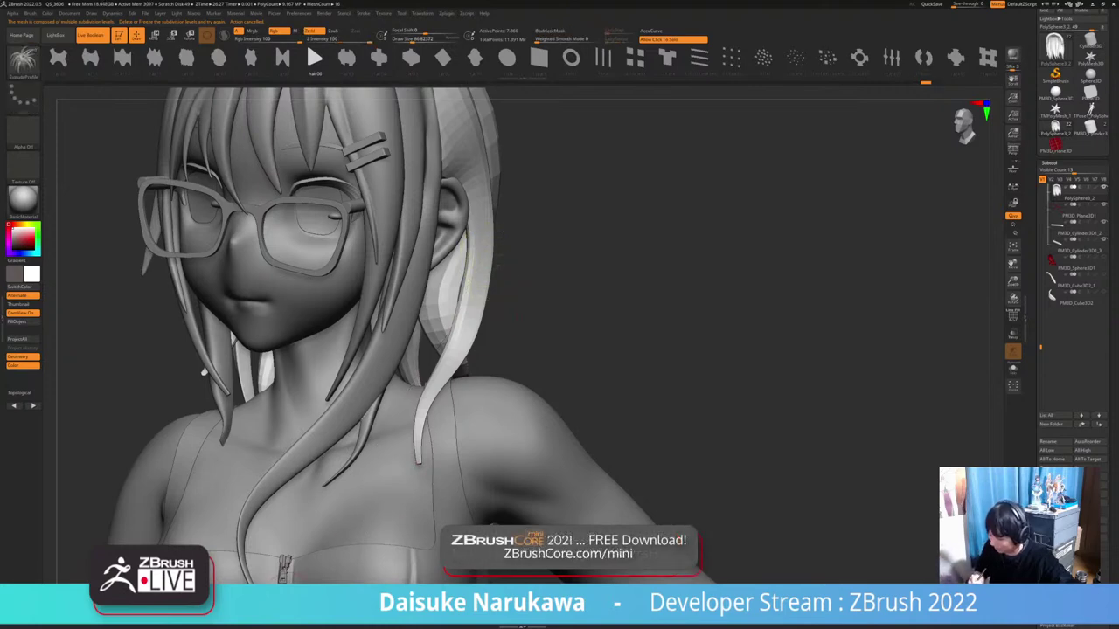
Drop the back hair to its lowest subdivision level and delete the higher levels
key("shift+d")
left_click(1049, 163)
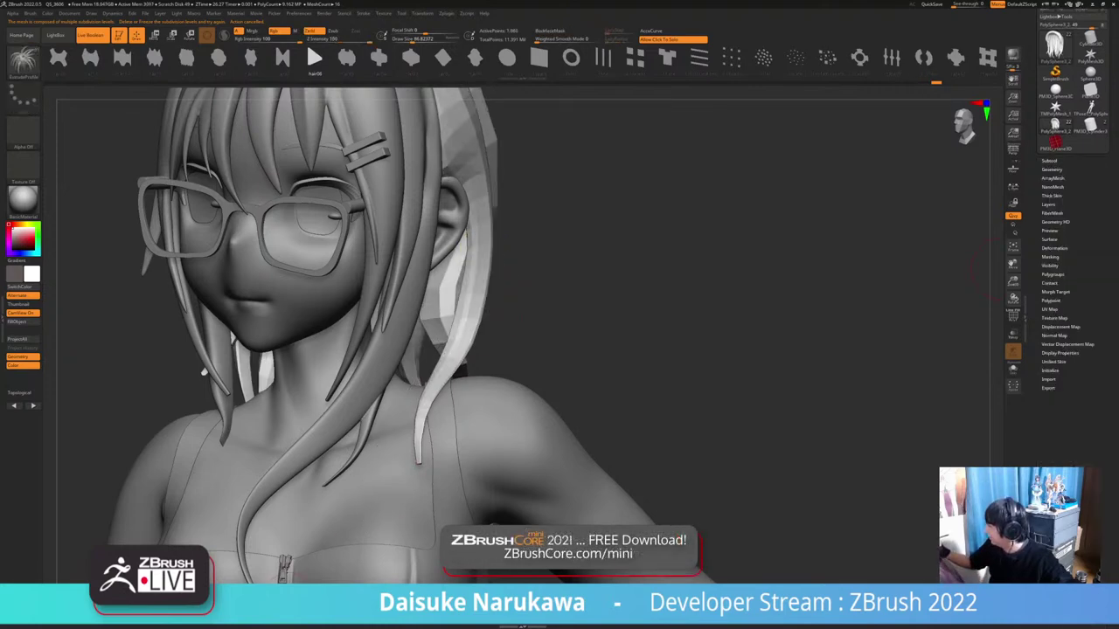
left_click(1051, 169)
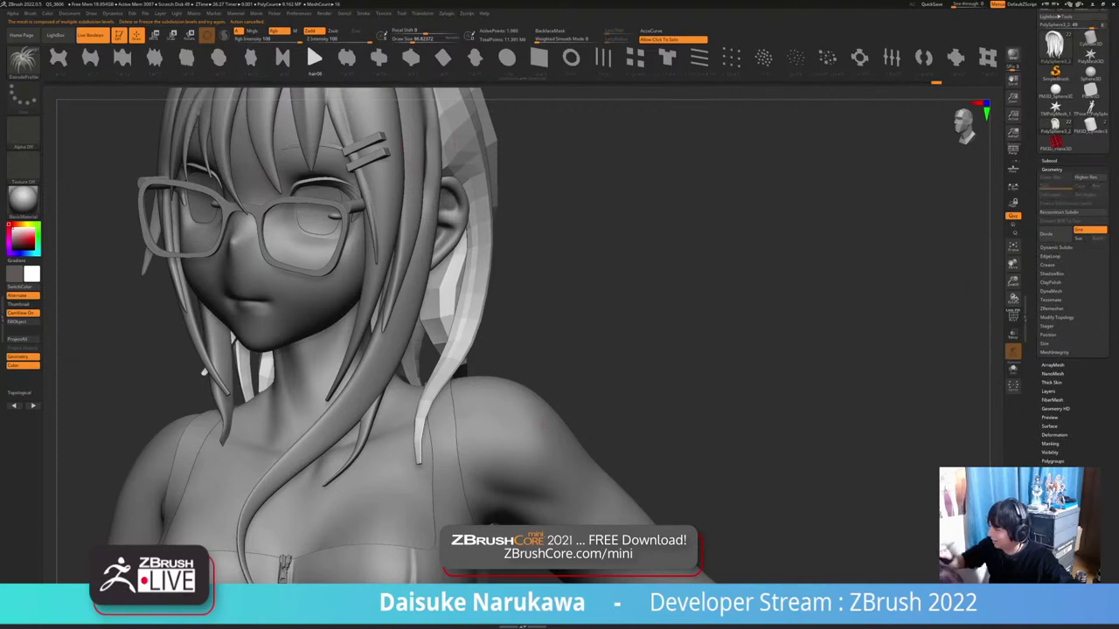
Draw a tapering hair strand from behind the ear down to the chest with a smaller ExtrudeProfile brush
left_click(408, 40)
right_click_drag(511, 203, 461, 226)
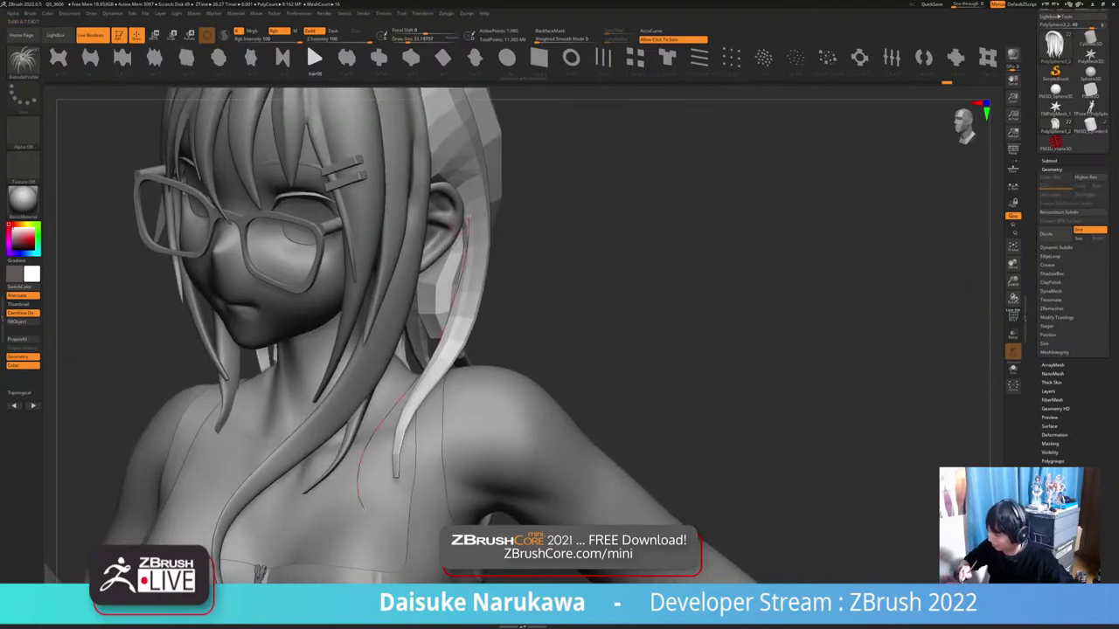
left_click_drag(363, 507, 363, 509)
mouse_move(437, 472)
right_mouse_down()
mouse_move(337, 461)
mouse_move(516, 456)
mouse_move(546, 468)
mouse_move(524, 459)
mouse_move(535, 479)
right_mouse_up()
Try adjusting the upper part of the new strand, undo the adjustments and release the strand from its guide curve
left_click_drag(476, 215, 491, 231)
key("ctrl+z")
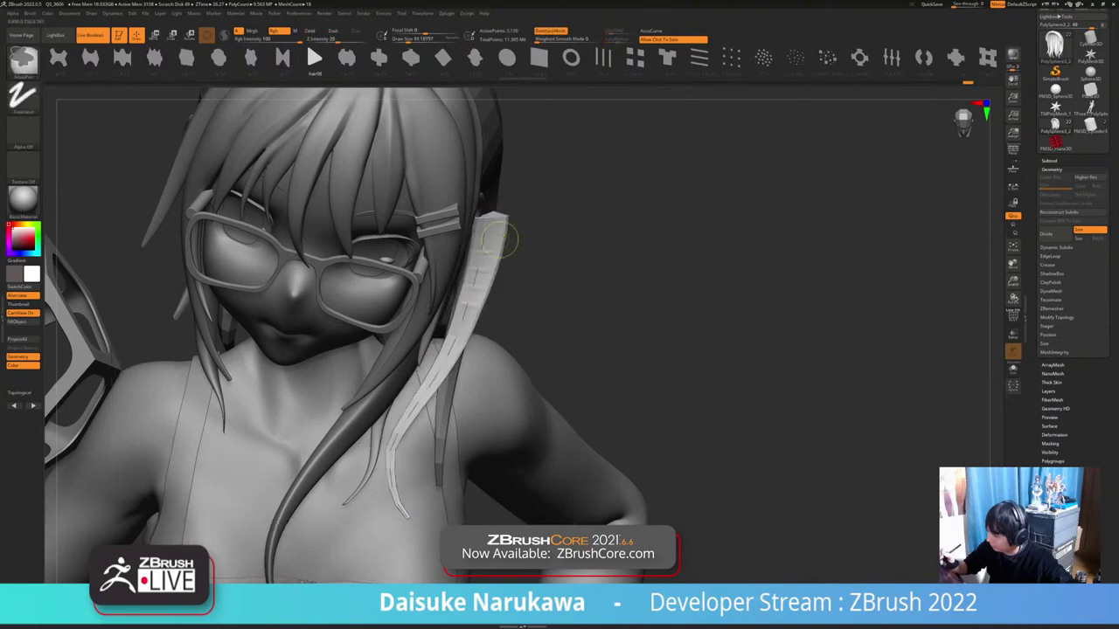
right_click_drag(499, 238, 487, 281)
left_click_drag(479, 286, 470, 301)
key("ctrl+z")
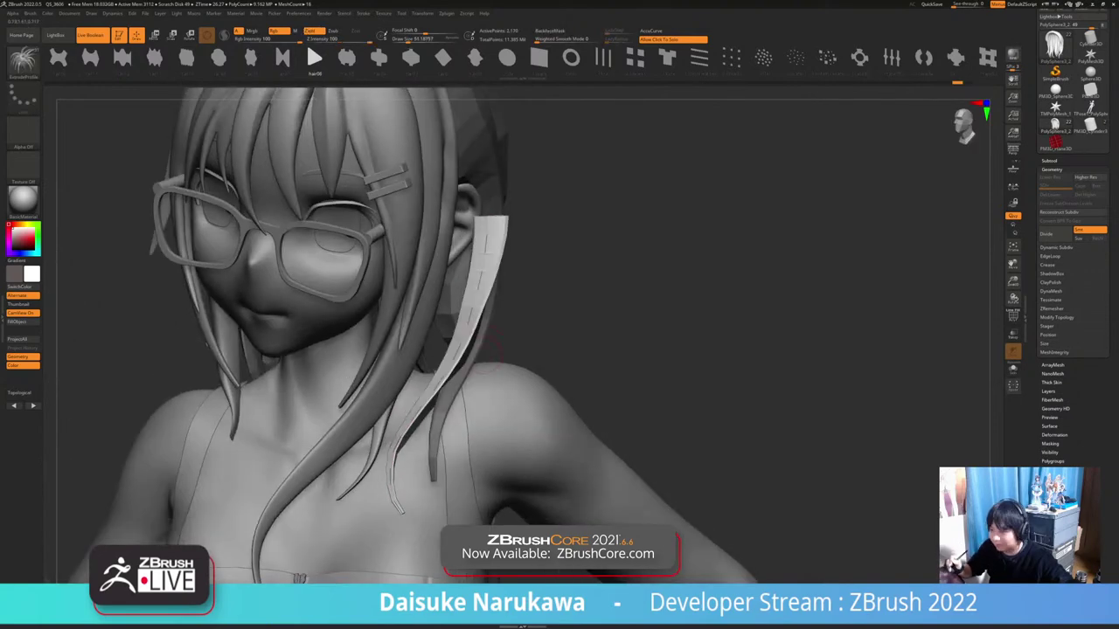
right_click_drag(478, 349, 451, 367)
left_click(456, 374)
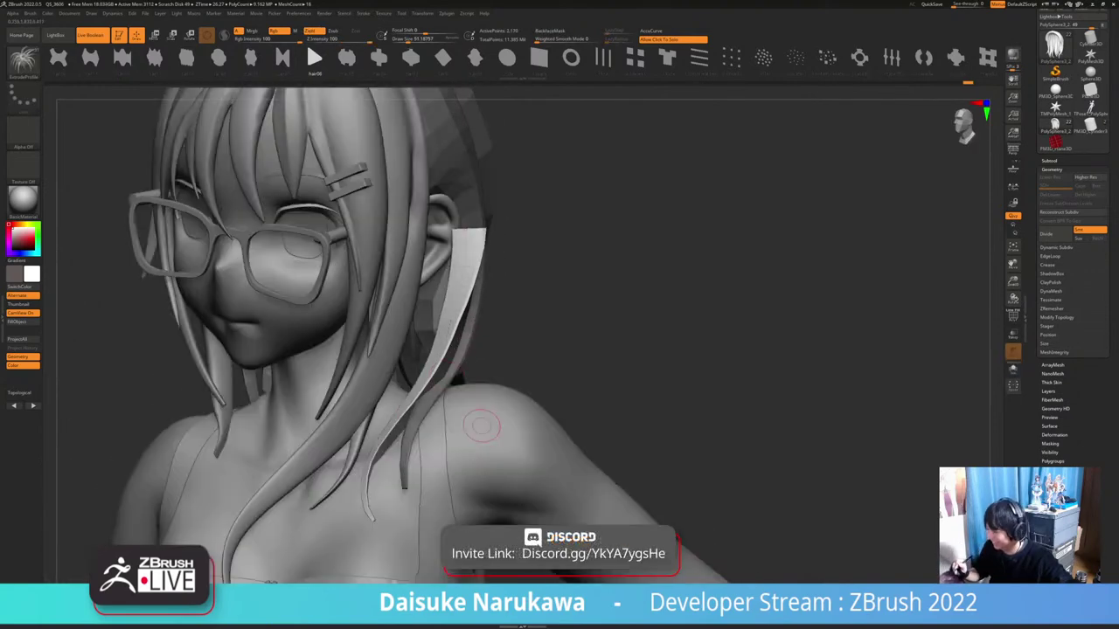
Switch to an enlarged SnakeHook brush and pull the new strand's blunt top in behind the ear
key("b")
left_click(348, 69)
key("]")
key("]")
key("]")
key("]")
key("]")
key("]")
key("]")
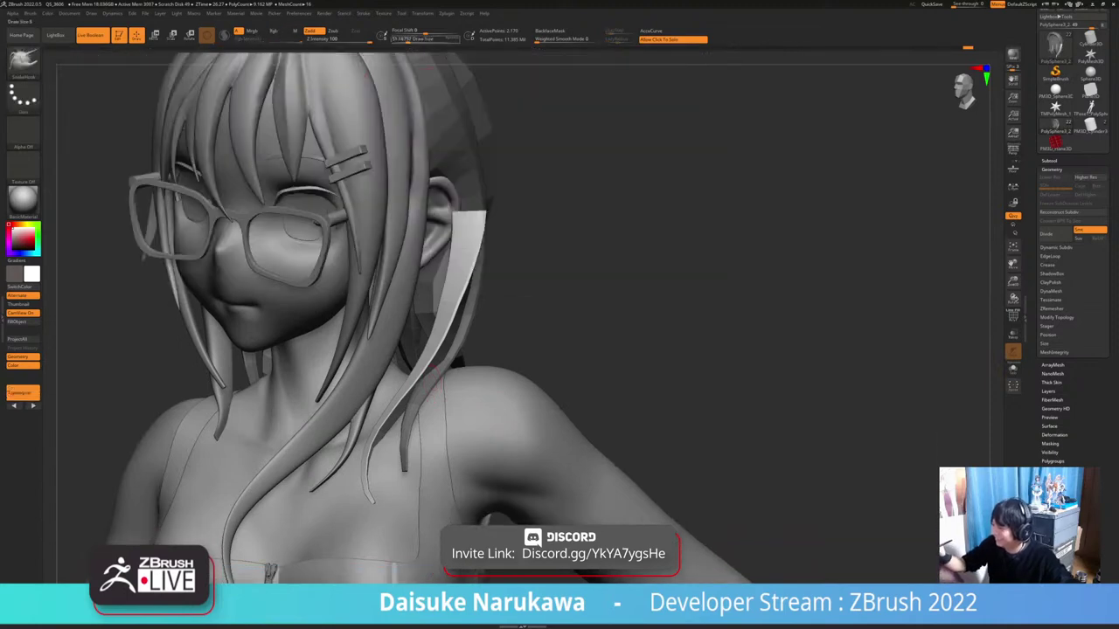
mouse_move(475, 267)
right_mouse_down("ctrl")
mouse_move(467, 214)
mouse_move(488, 209)
right_mouse_up("ctrl")
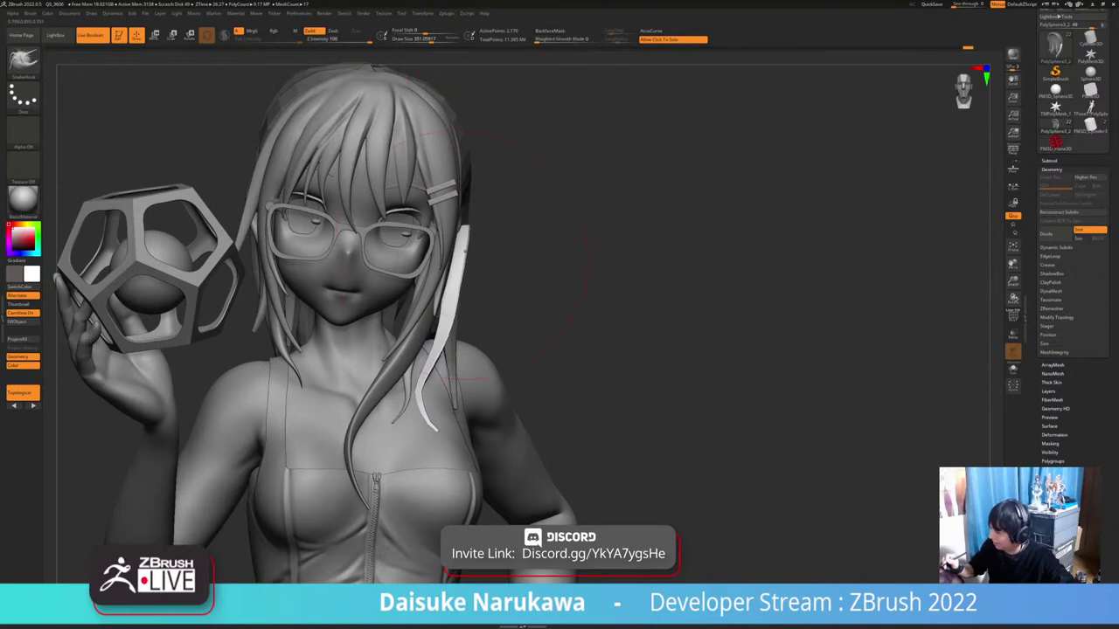
mouse_move(467, 253)
right_mouse_down()
mouse_move(302, 262)
mouse_move(464, 257)
right_mouse_up()
right_click_drag(404, 377, 384, 379)
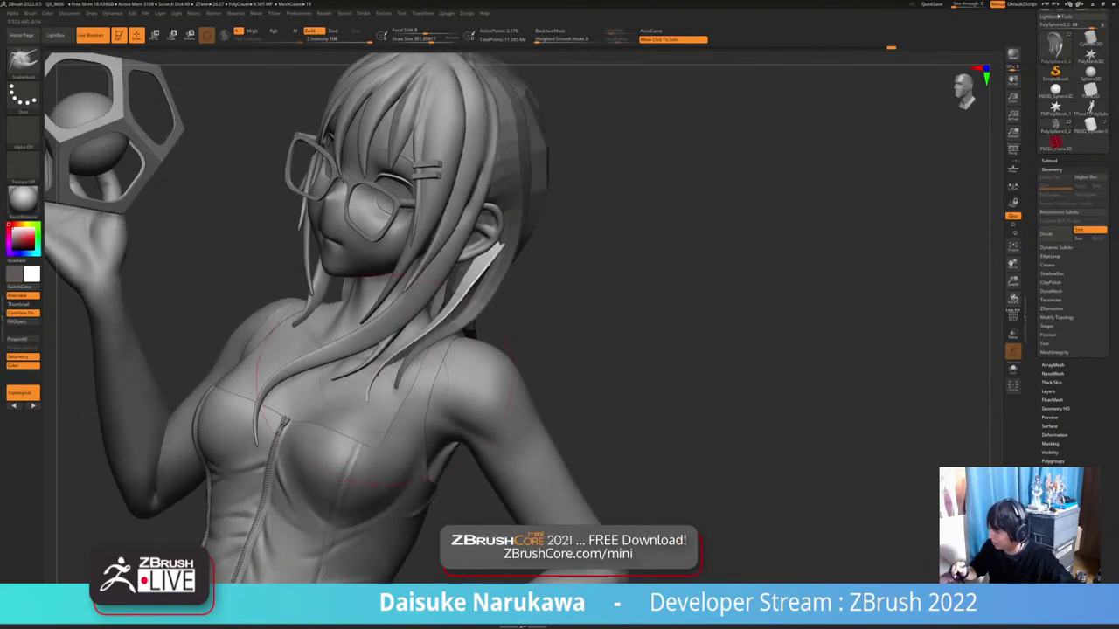
Bend the new strand behind the ear with the SnakeHook brush so it follows the neck down to the chest
right_click_drag(489, 372, 402, 336)
mouse_move(437, 263)
right_mouse_down("ctrl")
mouse_move(508, 202)
mouse_move(479, 210)
mouse_move(518, 253)
mouse_move(502, 249)
mouse_move(529, 219)
mouse_move(509, 200)
mouse_move(476, 212)
mouse_move(468, 289)
right_mouse_up("ctrl")
mouse_move(437, 349)
right_mouse_down()
mouse_move(494, 374)
mouse_move(478, 381)
right_mouse_up()
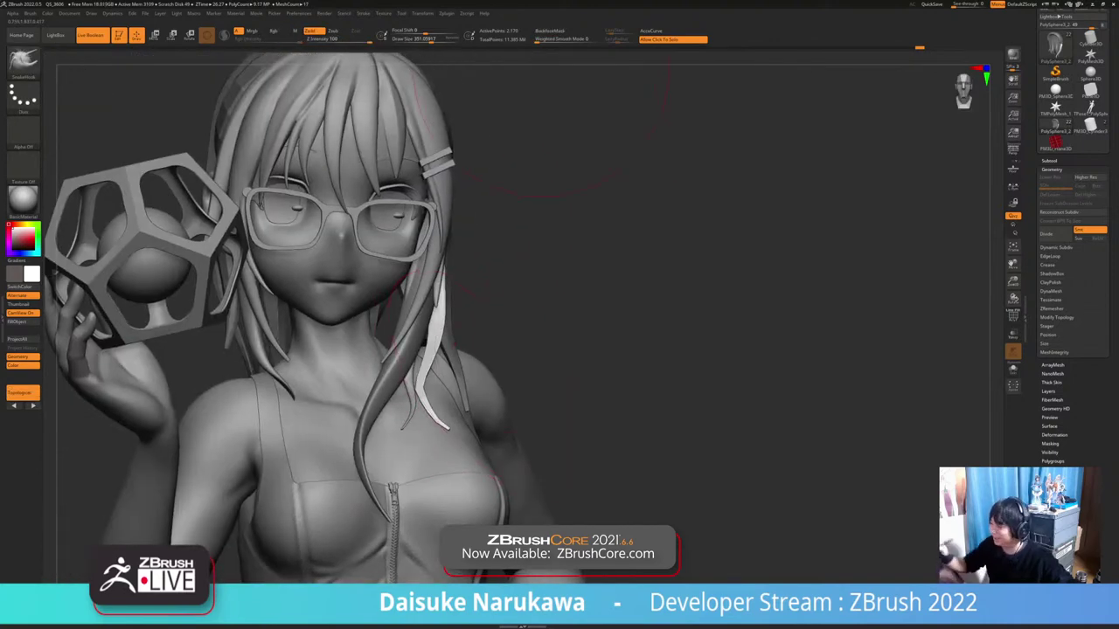
right_click_drag(476, 288, 423, 294)
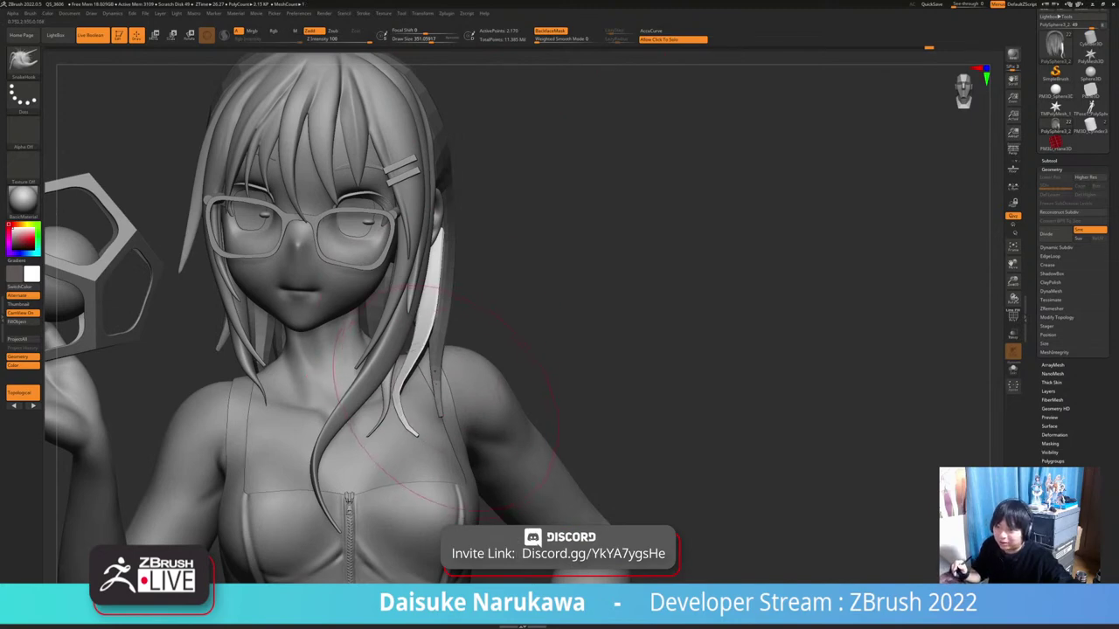
right_click_drag(442, 385, 367, 394)
mouse_move(445, 297)
right_mouse_down("ctrl")
mouse_move(441, 214)
mouse_move(450, 295)
right_mouse_up("ctrl")
right_click_drag(358, 302, 468, 286)
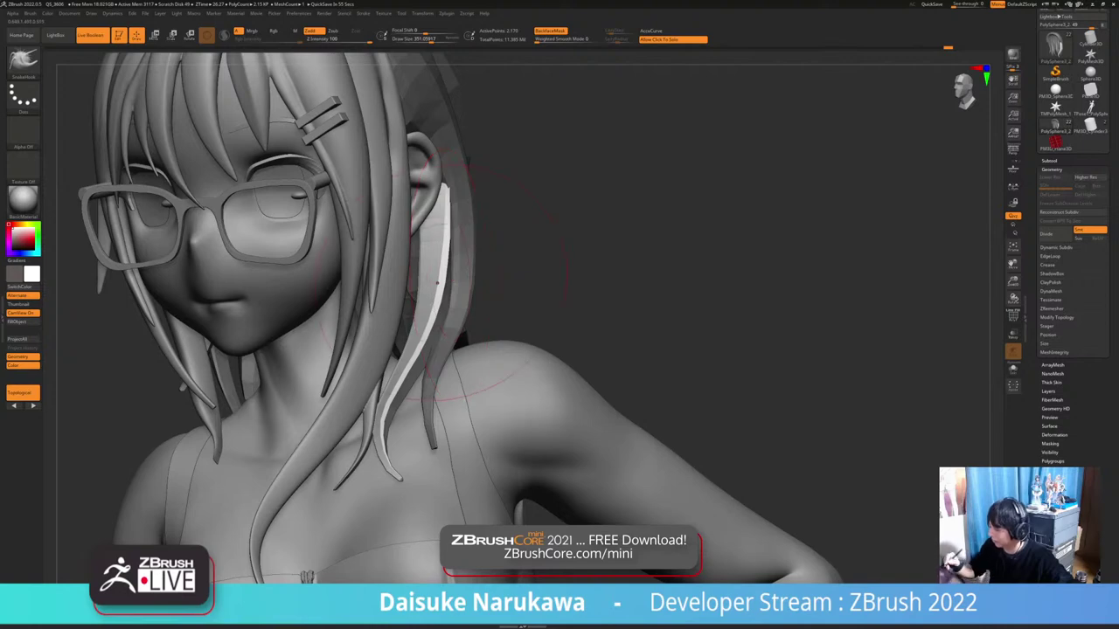
right_click_drag(437, 282, 407, 277)
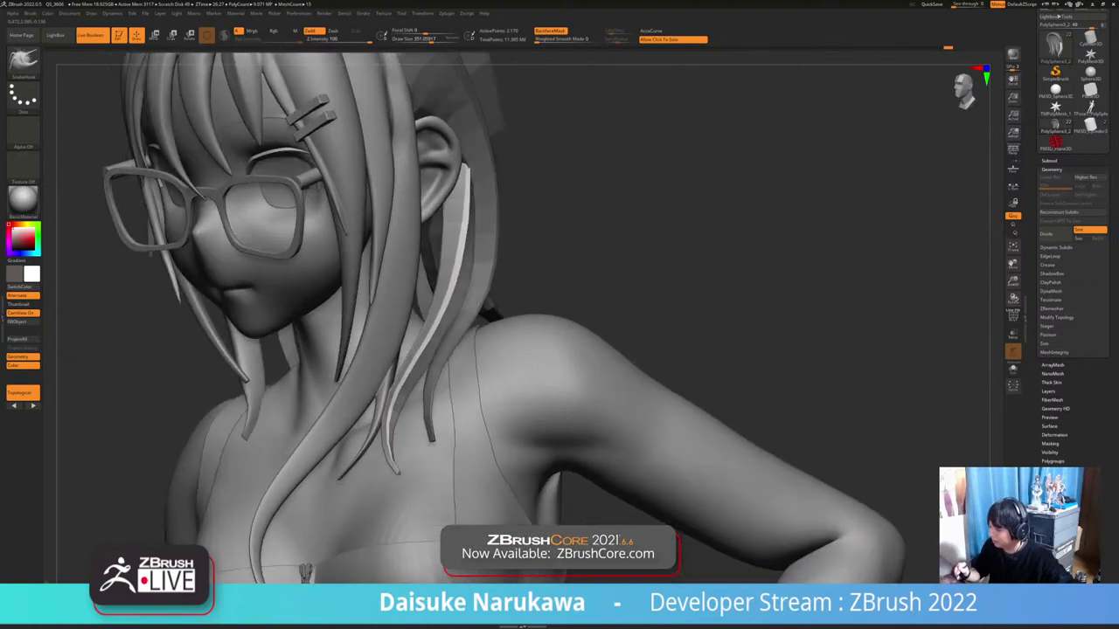
mouse_move(577, 166)
right_mouse_down()
mouse_move(488, 163)
mouse_move(514, 161)
right_mouse_up()
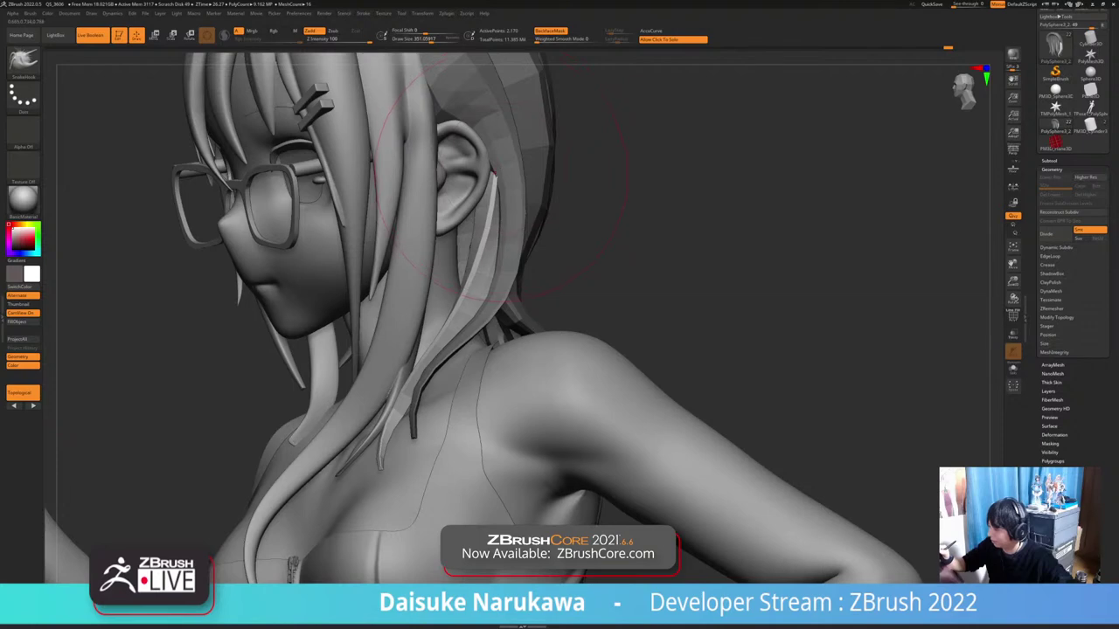
right_click_drag(502, 220, 542, 223)
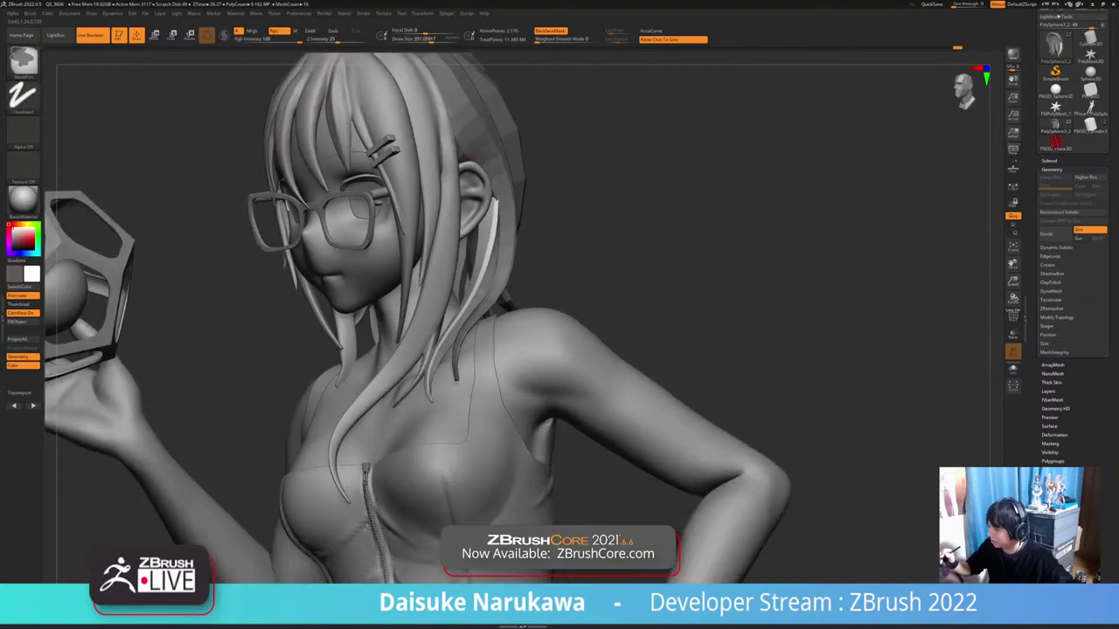
Reshape the strand's upper part with SnakeHook so it broadens below its narrow root behind the ear
left_click_drag(490, 262, 507, 253)
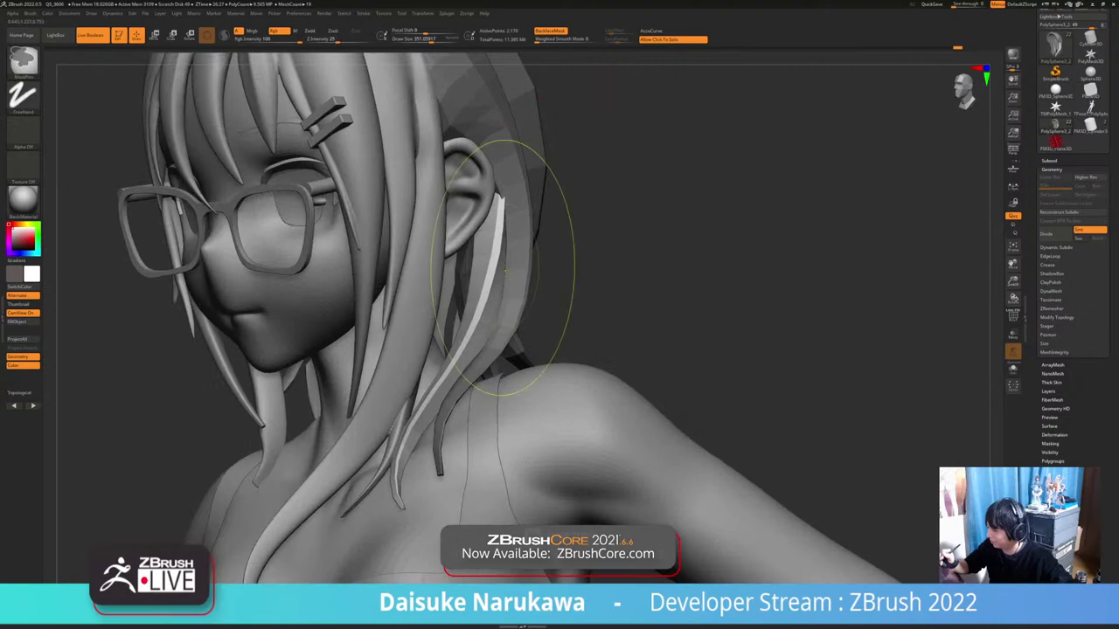
left_click_drag(499, 274, 505, 186)
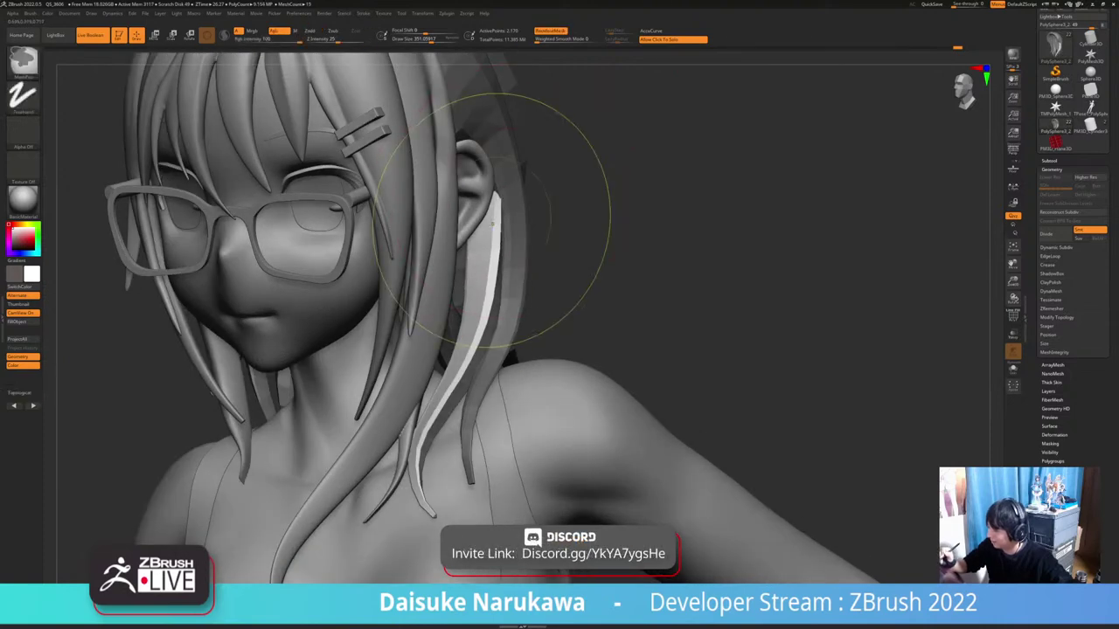
left_click_drag(624, 224, 595, 235)
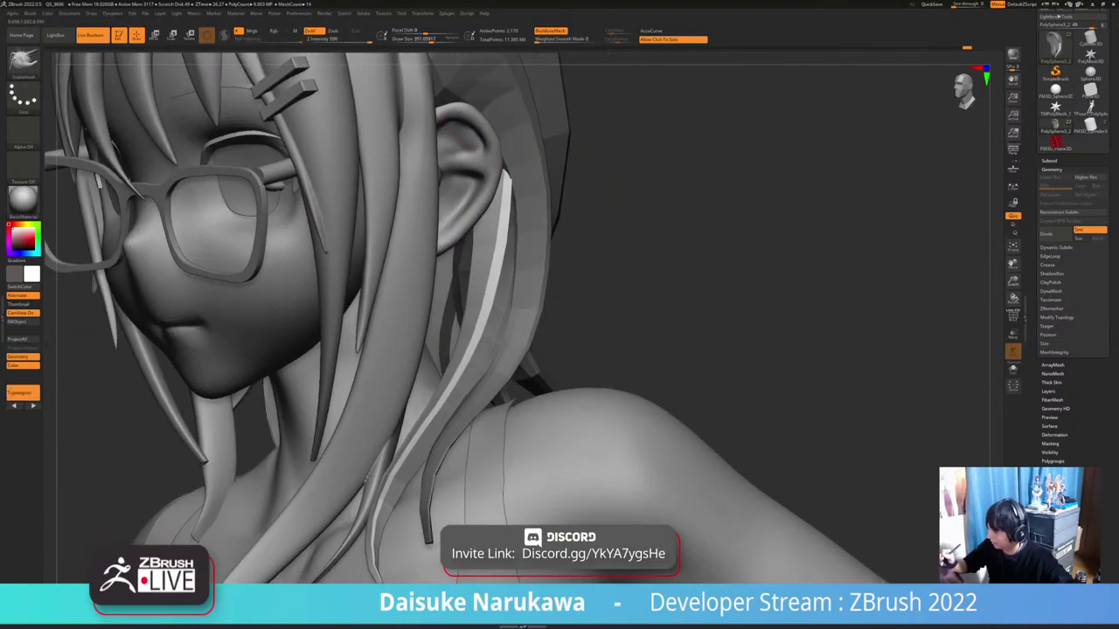
left_click_drag(611, 245, 645, 243)
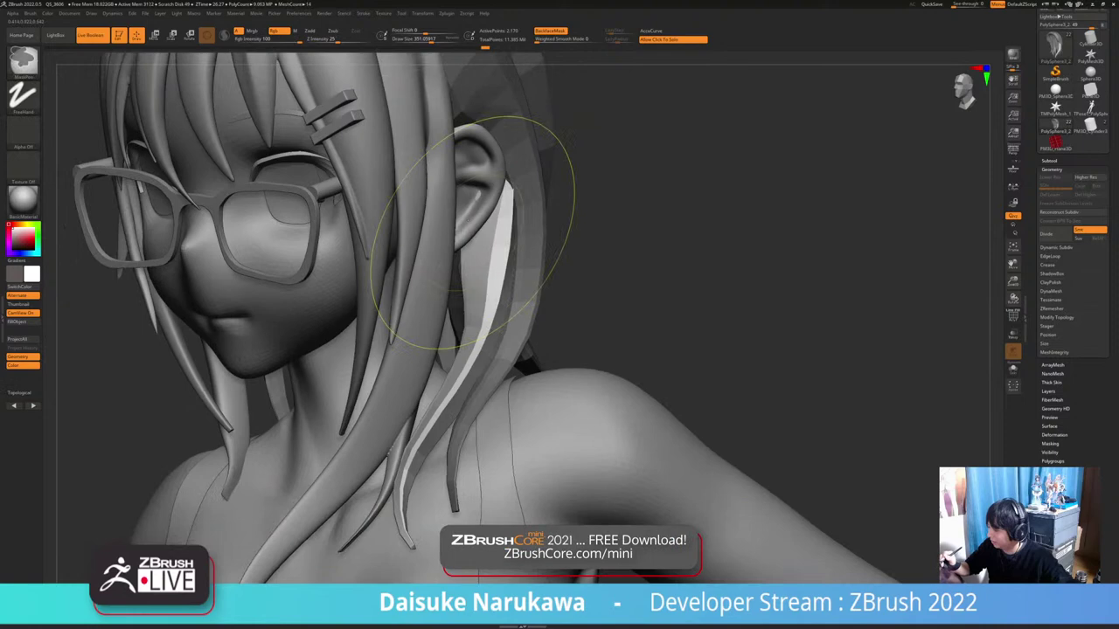
left_click_drag(475, 219, 411, 220)
left_click_drag(524, 262, 480, 262)
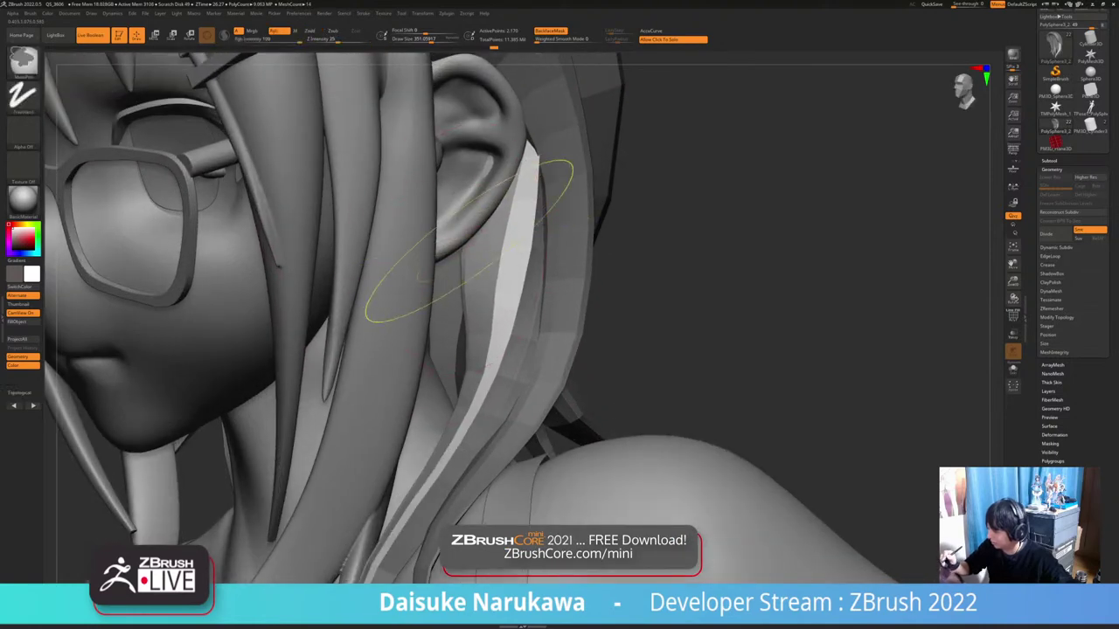
right_click_drag(472, 242, 502, 179, "ctrl")
right_click_drag(502, 179, 559, 157)
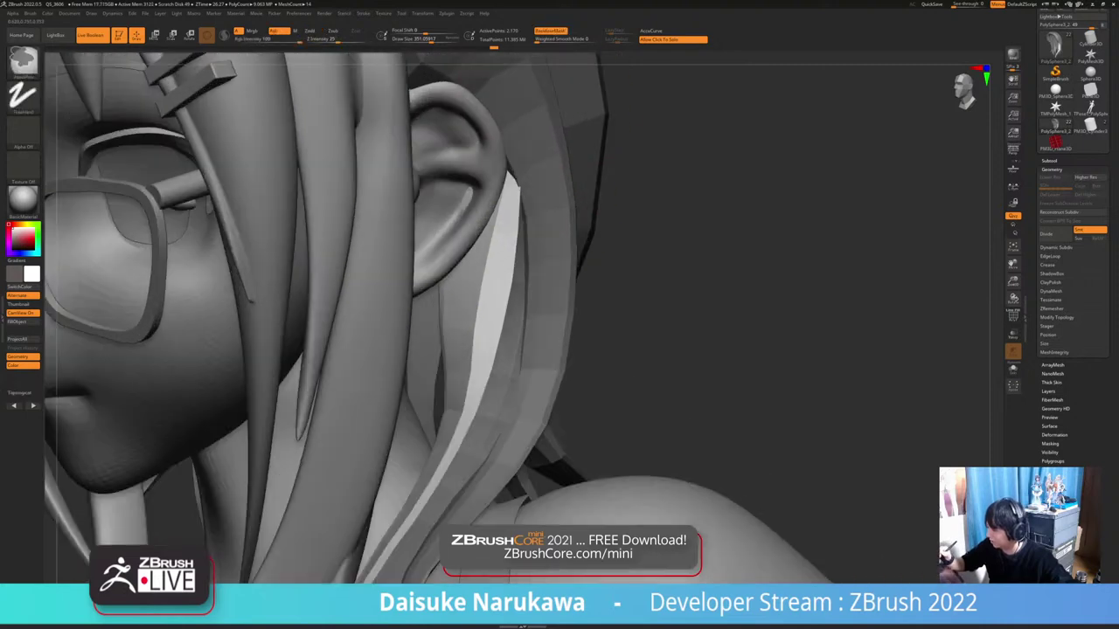
left_click_drag(524, 288, 489, 288)
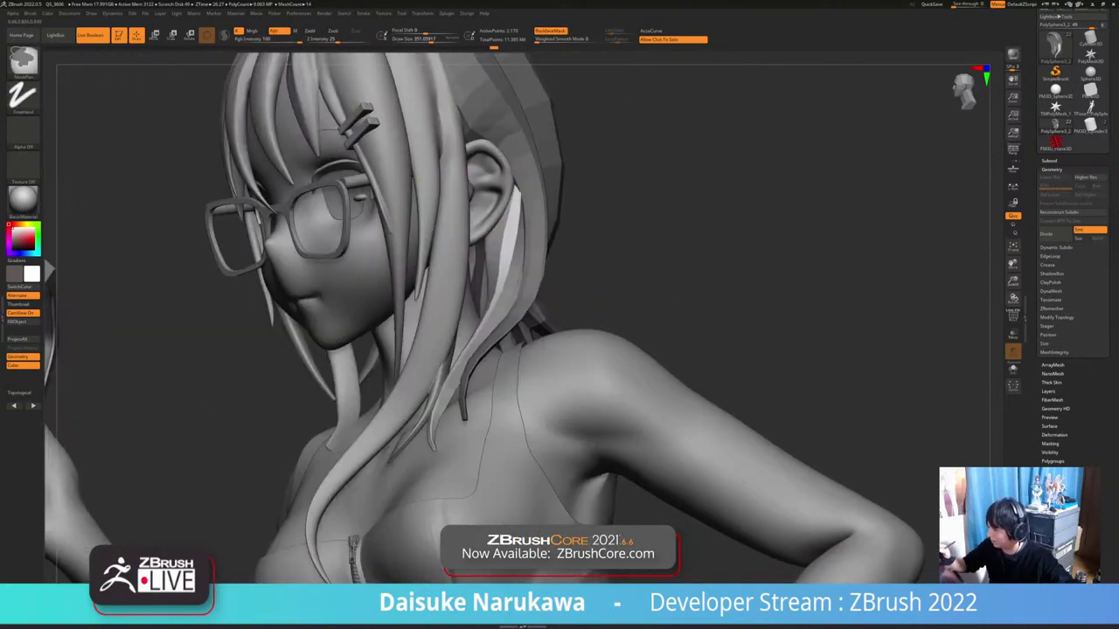
Enlarge the SnakeHook brush and refine the strand's flow from the ear over the collarbone
mouse_move(523, 181)
right_mouse_down()
mouse_move(458, 182)
mouse_move(542, 182)
mouse_move(537, 301)
mouse_move(603, 302)
right_mouse_up()
right_click_drag(603, 303, 573, 323, "ctrl")
mouse_move(571, 391)
right_mouse_down()
mouse_move(520, 374)
mouse_move(509, 396)
right_mouse_up()
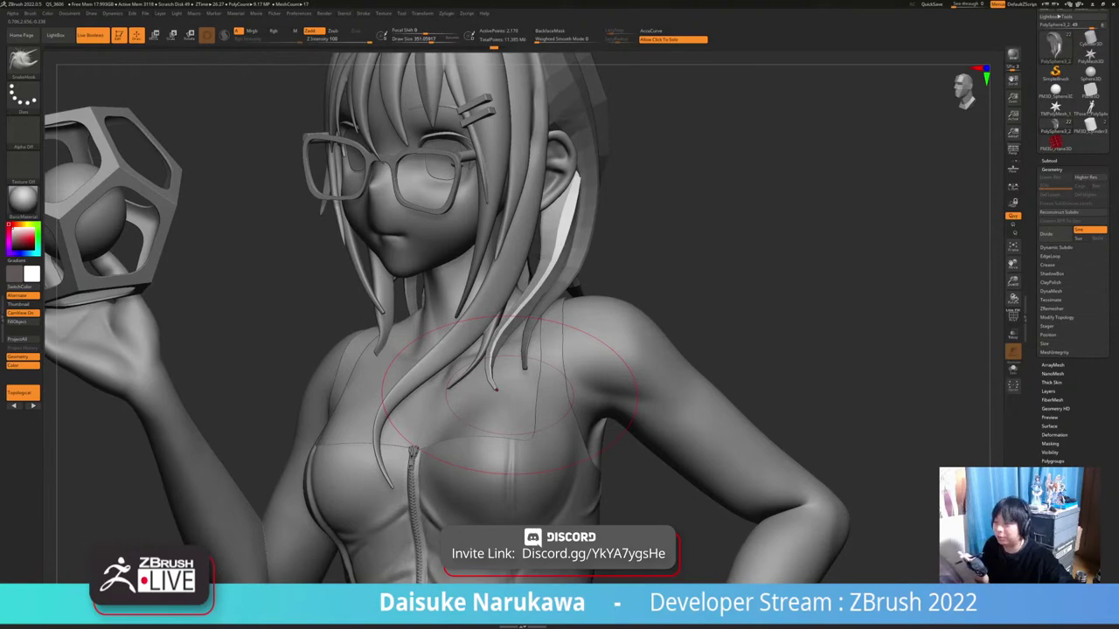
mouse_move(510, 395)
right_mouse_down()
mouse_move(563, 421)
mouse_move(556, 440)
mouse_move(498, 411)
mouse_move(500, 433)
mouse_move(516, 428)
mouse_move(535, 321)
mouse_move(578, 325)
mouse_move(591, 315)
mouse_move(545, 316)
right_mouse_up()
mouse_move(523, 406)
right_mouse_down("ctrl")
mouse_move(528, 450)
mouse_move(598, 428)
mouse_move(531, 399)
mouse_move(547, 411)
mouse_move(541, 425)
mouse_move(542, 364)
mouse_move(555, 446)
mouse_move(565, 402)
mouse_move(612, 385)
mouse_move(546, 262)
mouse_move(541, 188)
mouse_move(506, 264)
right_mouse_up("ctrl")
mouse_move(525, 376)
right_mouse_down()
mouse_move(557, 369)
mouse_move(490, 365)
mouse_move(564, 307)
right_mouse_up()
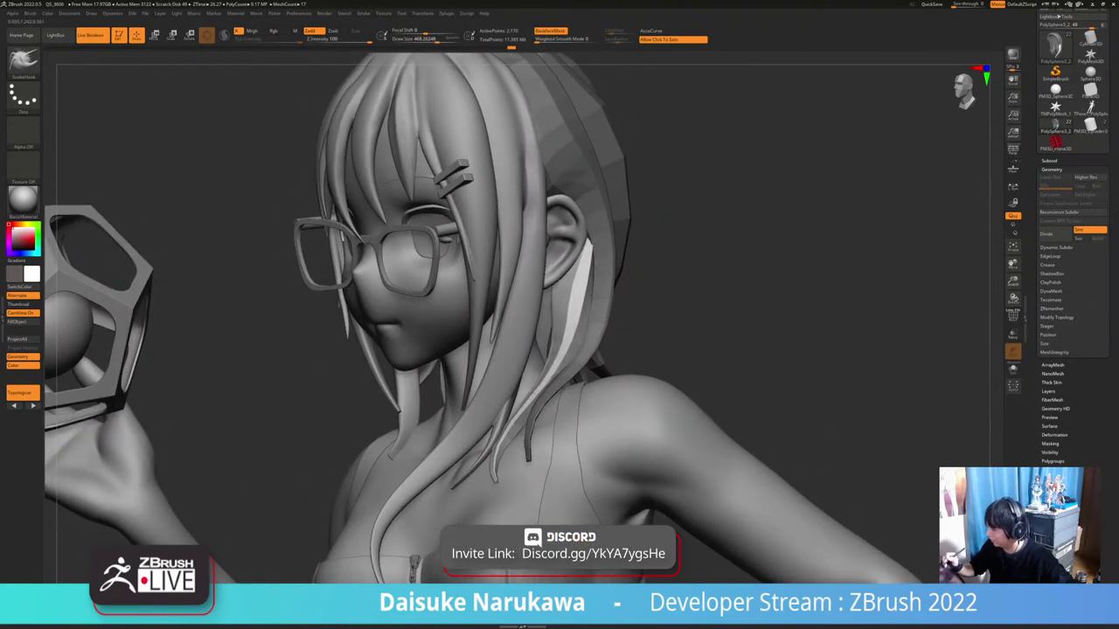
right_click_drag(589, 262, 622, 278)
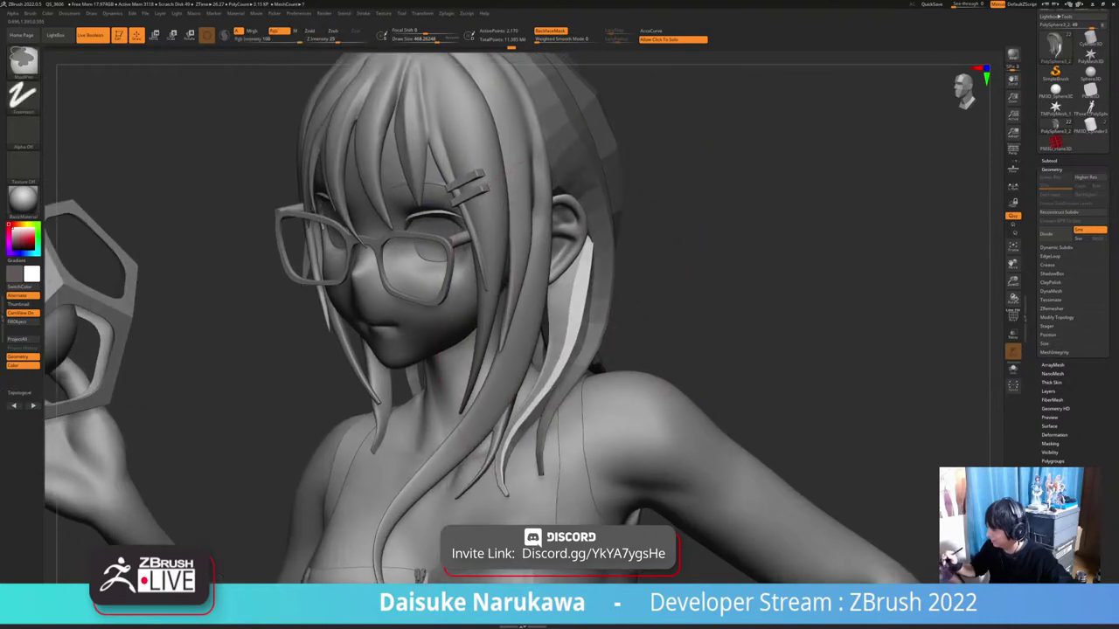
right_click_drag(605, 376, 601, 312, "ctrl")
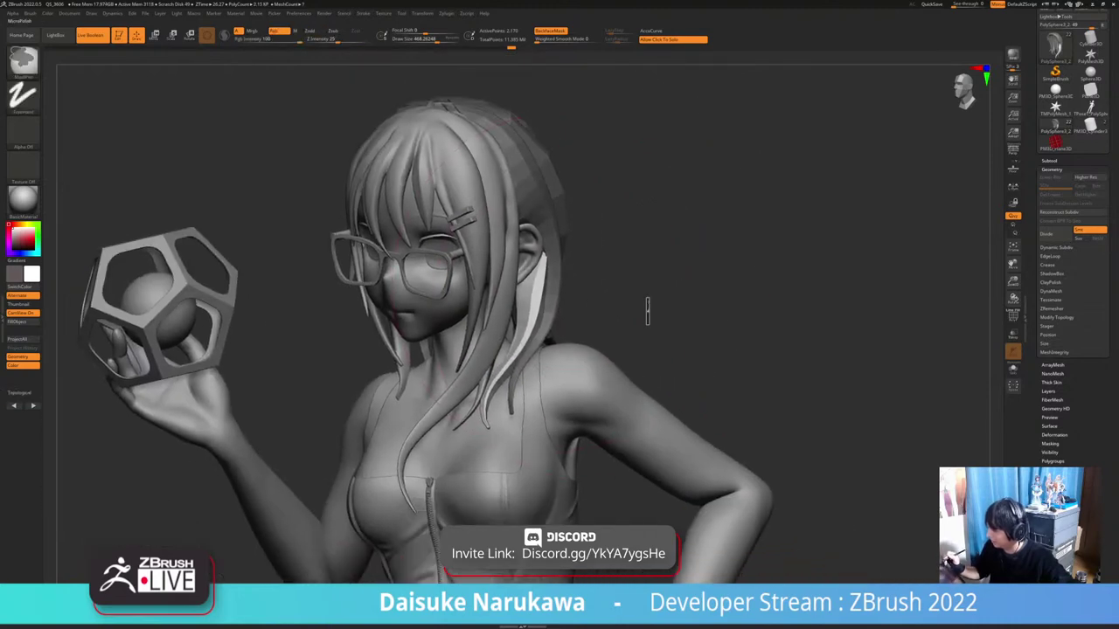
Clear the mask on the back hair and return to the SnakeHook brush
mouse_move(650, 325)
left_mouse_down("ctrl")
mouse_move(751, 332)
mouse_move(559, 331)
mouse_move(791, 330)
mouse_move(655, 341)
left_mouse_up("ctrl")
key("b")
key("s")
key("h")
left_click(664, 330)
left_click(664, 330)
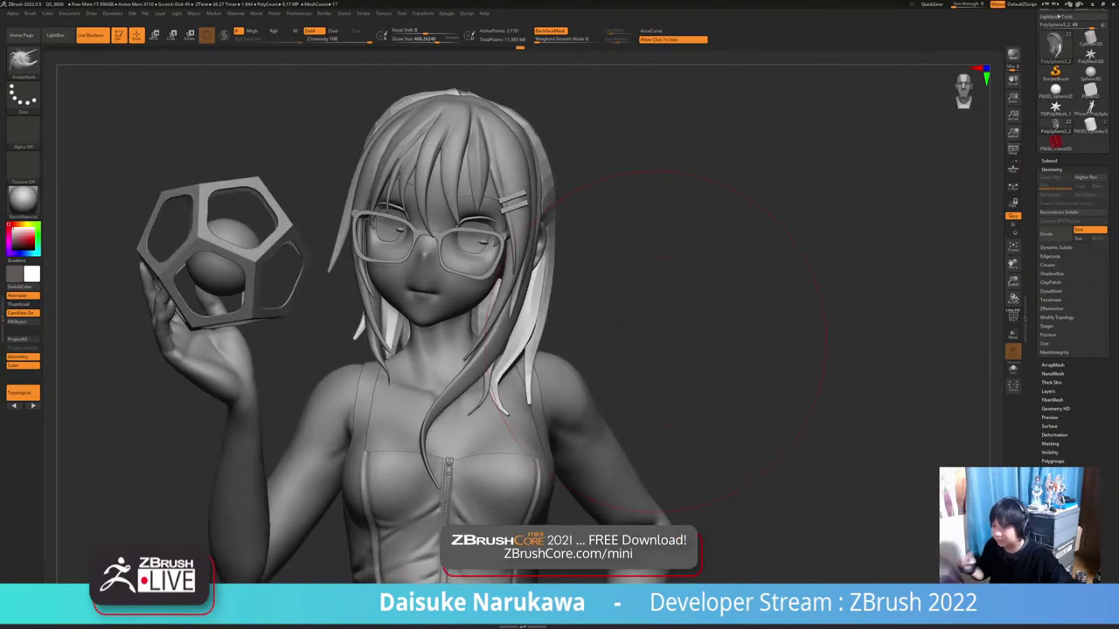
Draw a second tapering strand from below the ear to the upper chest with a smaller ExtrudeProfile brush
mouse_move(634, 398)
right_mouse_down("ctrl")
mouse_move(638, 450)
mouse_move(591, 455)
right_mouse_up("ctrl")
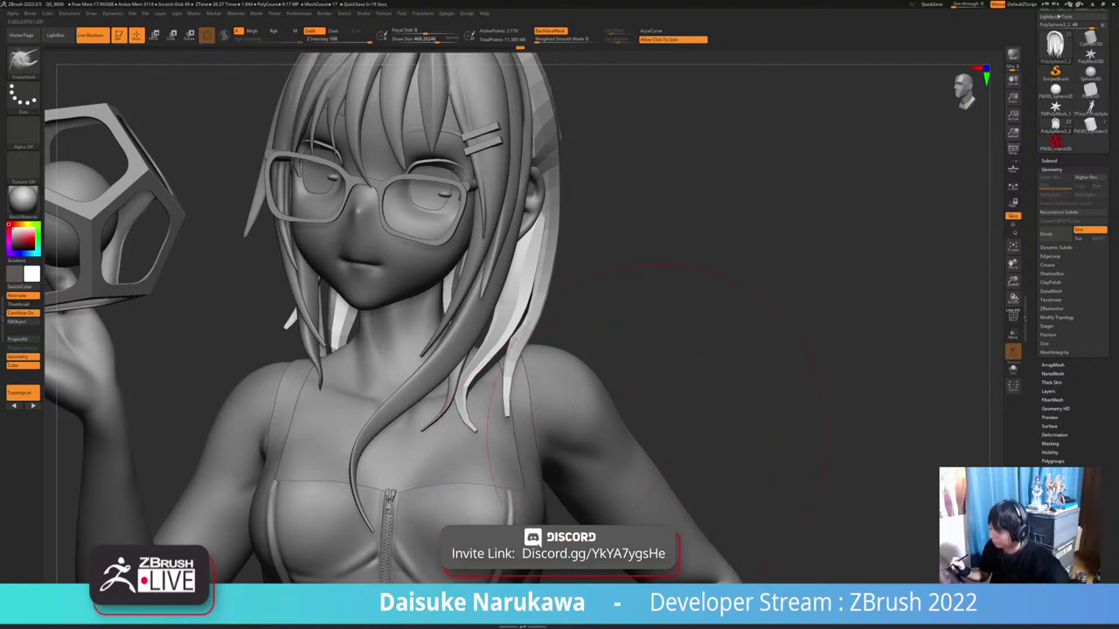
right_click_drag(657, 429, 419, 498)
right_click_drag(406, 409, 472, 393)
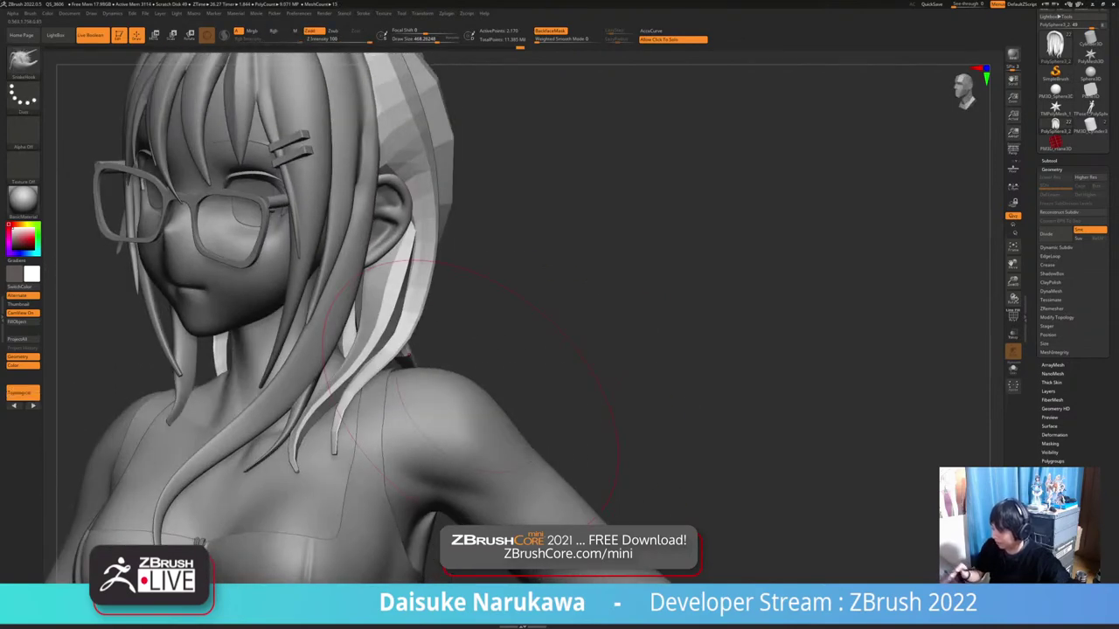
key("b")
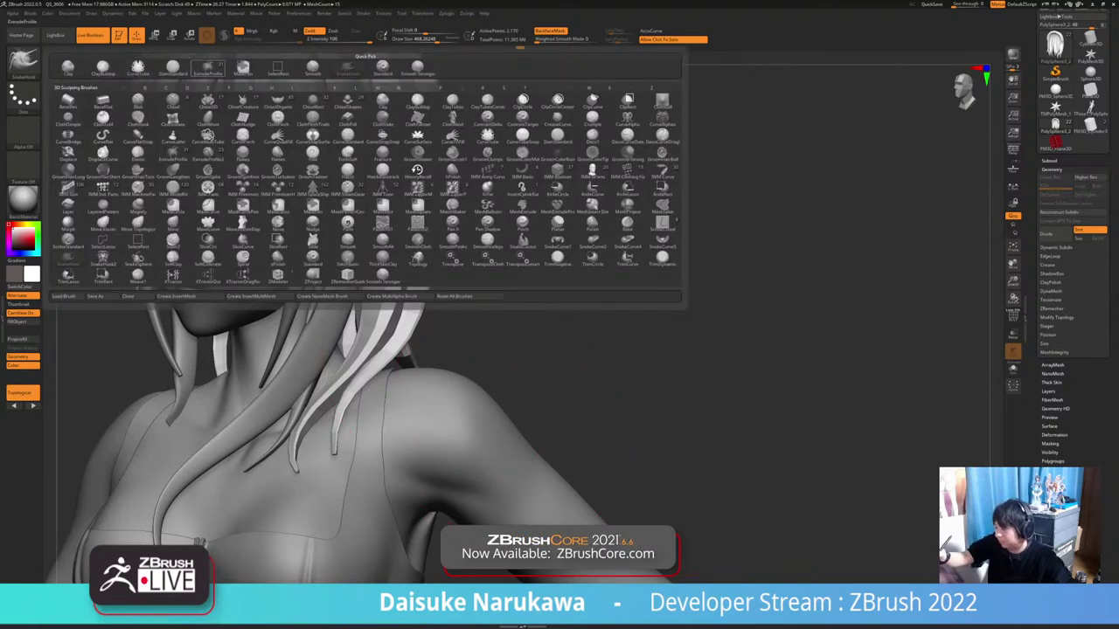
left_click(208, 68)
left_click(404, 40)
mouse_move(437, 131)
right_mouse_down("ctrl")
mouse_move(442, 188)
mouse_move(358, 178)
mouse_move(371, 131)
mouse_move(470, 114)
right_mouse_up("ctrl")
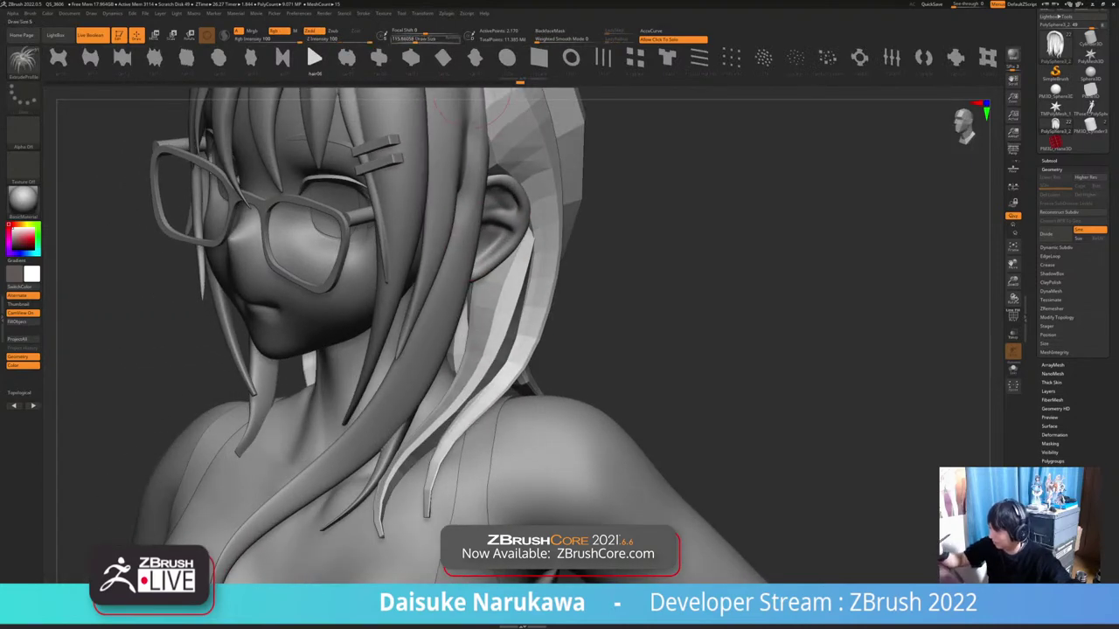
left_click(404, 39)
right_click_drag(338, 198, 355, 185)
mouse_move(496, 268)
left_mouse_down()
mouse_move(486, 345)
mouse_move(429, 439)
mouse_move(408, 530)
left_mouse_up()
Adjust the upper end of the second strand beneath the earlobe using its guide curve
mouse_move(420, 420)
right_mouse_down()
mouse_move(336, 411)
mouse_move(346, 389)
right_mouse_up()
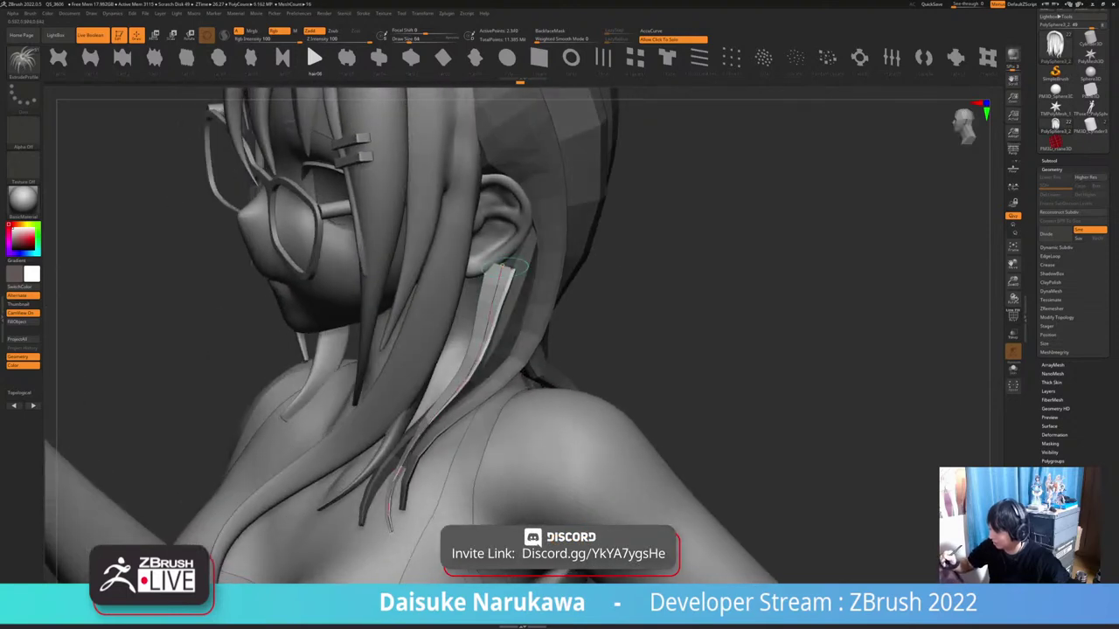
right_click_drag(509, 266, 525, 271)
left_click_drag(522, 268, 503, 265)
right_click_drag(446, 376, 503, 317)
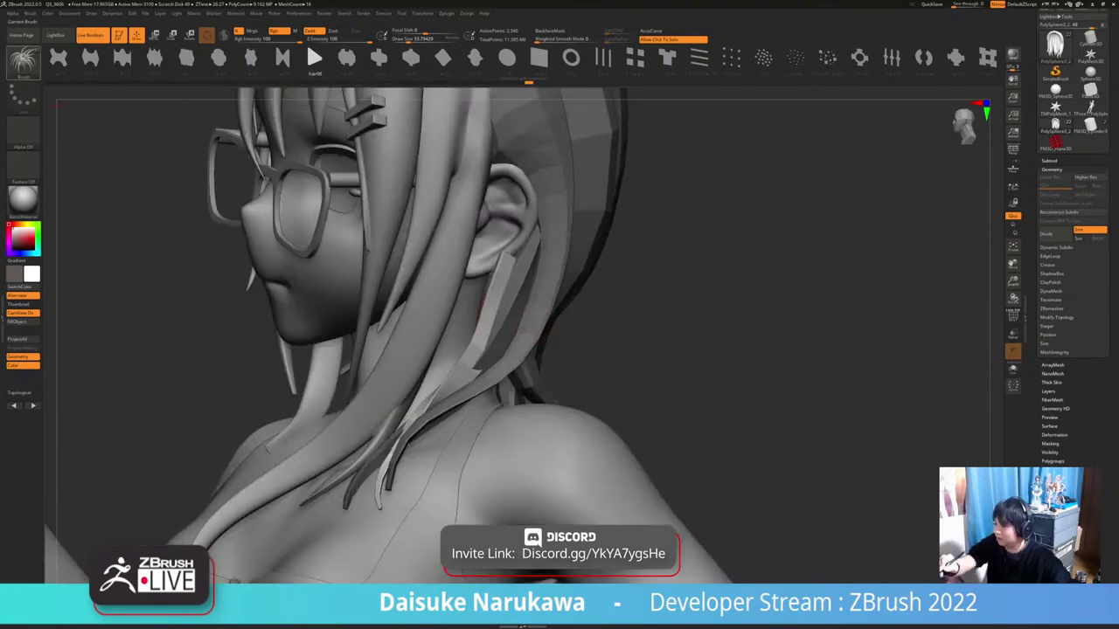
Switch to an enlarged SnakeHook brush and shape the second strand into a curve running from behind the ear over the collarbone
left_click(24, 63)
left_click(379, 68)
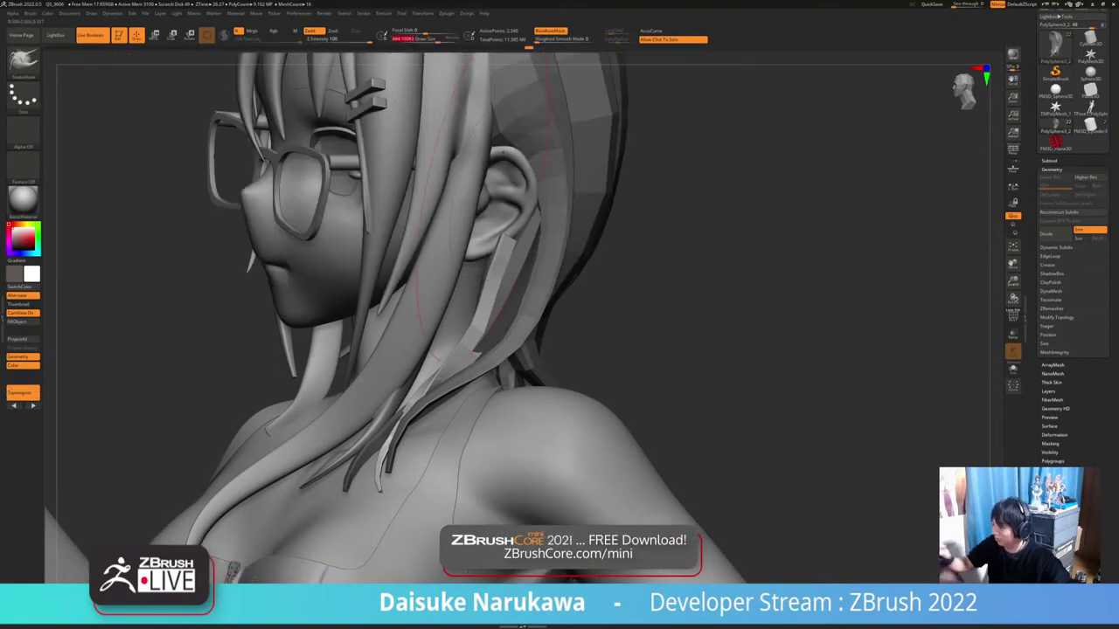
mouse_move(484, 208)
right_mouse_down("ctrl")
mouse_move(450, 278)
mouse_move(486, 284)
right_mouse_up("ctrl")
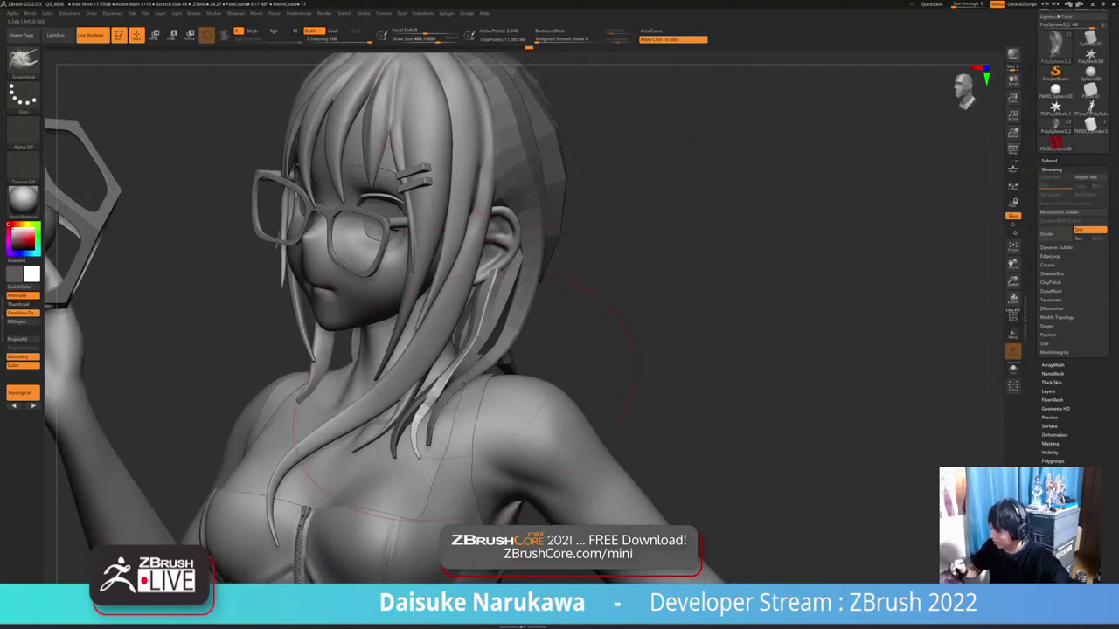
mouse_move(455, 373)
right_mouse_down("ctrl")
mouse_move(479, 326)
mouse_move(384, 301)
mouse_move(433, 339)
mouse_move(507, 325)
mouse_move(490, 293)
right_mouse_up("ctrl")
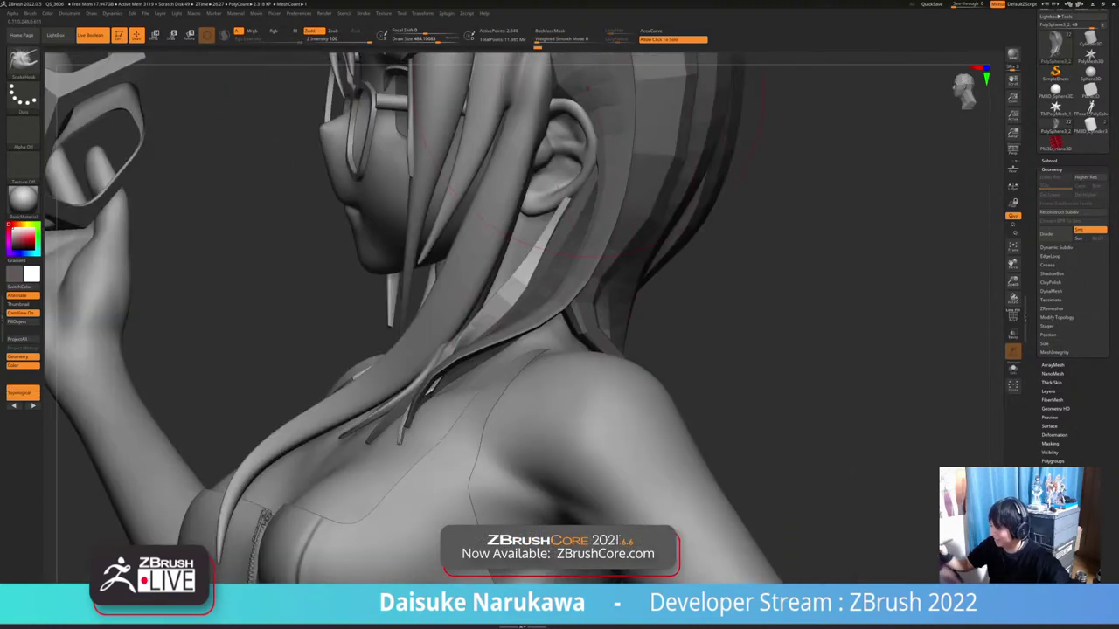
right_click_drag(590, 87, 559, 89)
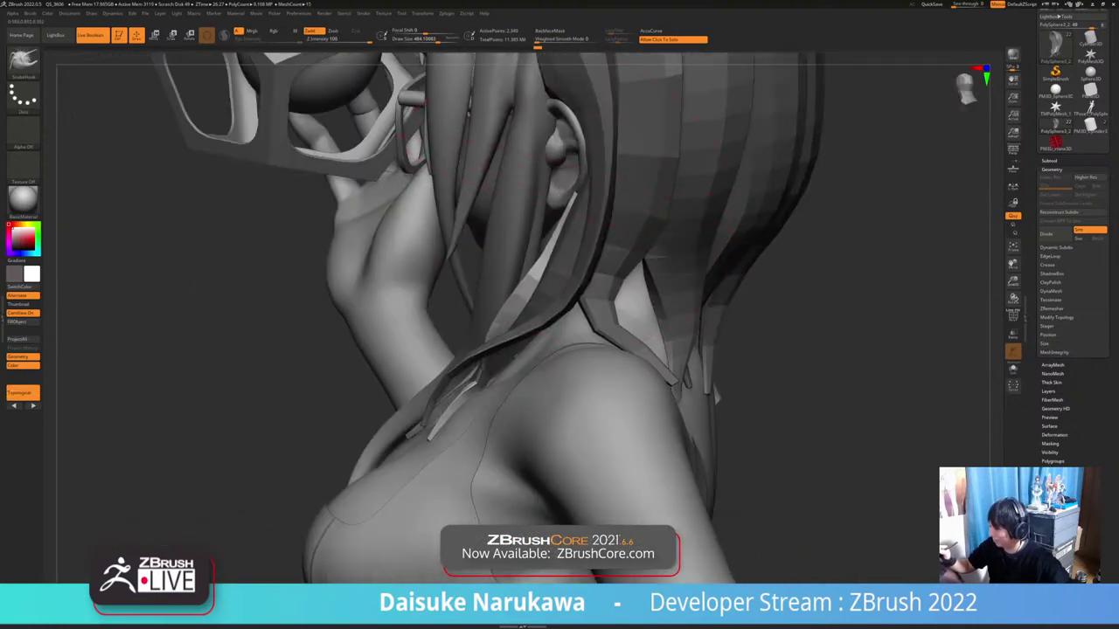
right_click_drag(625, 206, 688, 208)
right_click_drag(488, 341, 555, 267)
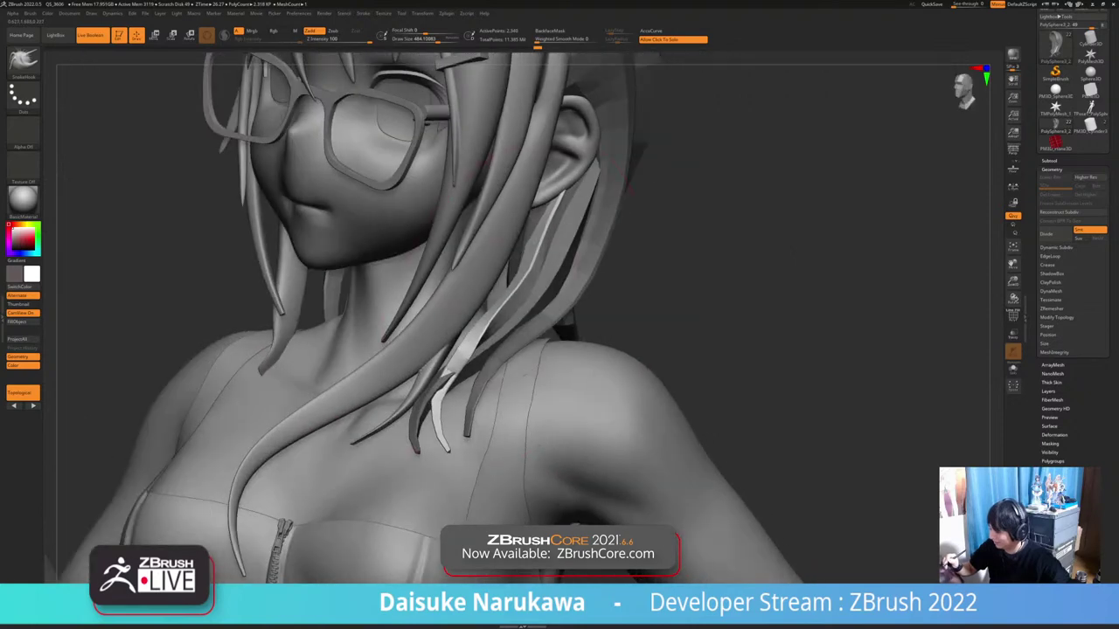
mouse_move(469, 358)
right_mouse_down()
mouse_move(421, 399)
mouse_move(465, 381)
right_mouse_up()
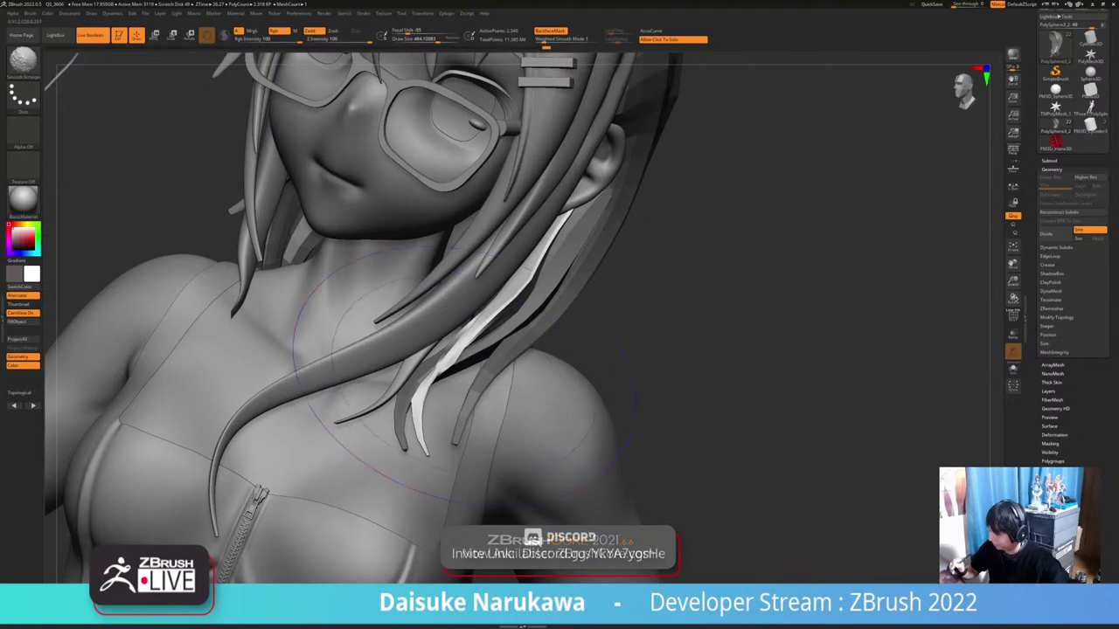
Turn off BackfaceMask for the smoothing brush and refine the second strand into a slimmer, smoother curve with a fine tip
left_click(551, 31, "shift")
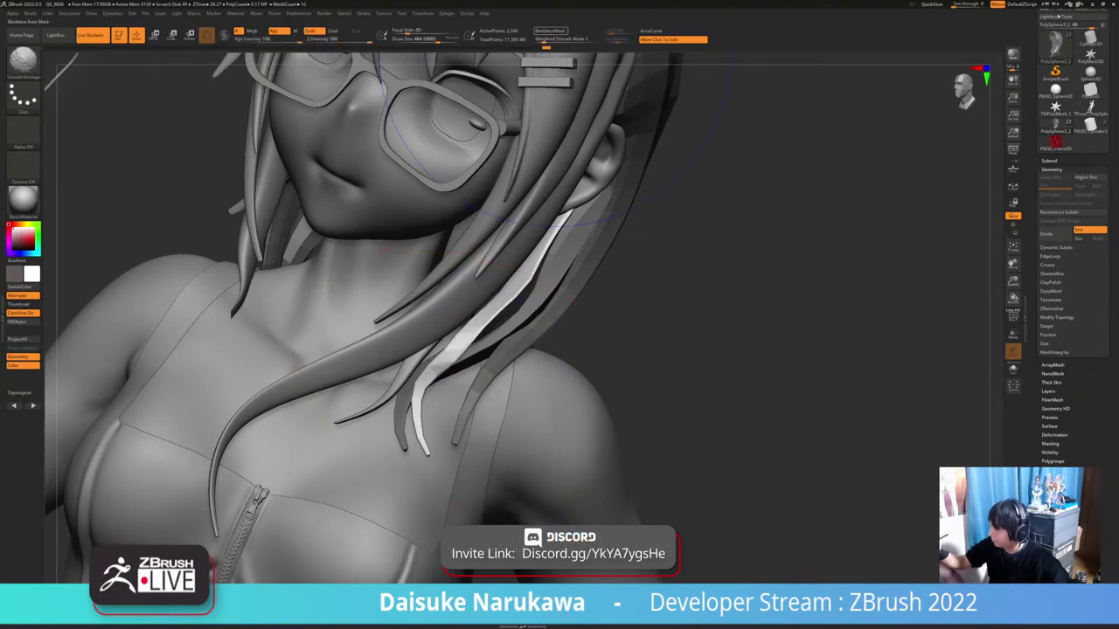
mouse_move(455, 405)
right_mouse_down()
mouse_move(448, 426)
mouse_move(465, 365)
mouse_move(522, 349)
mouse_move(492, 375)
right_mouse_up()
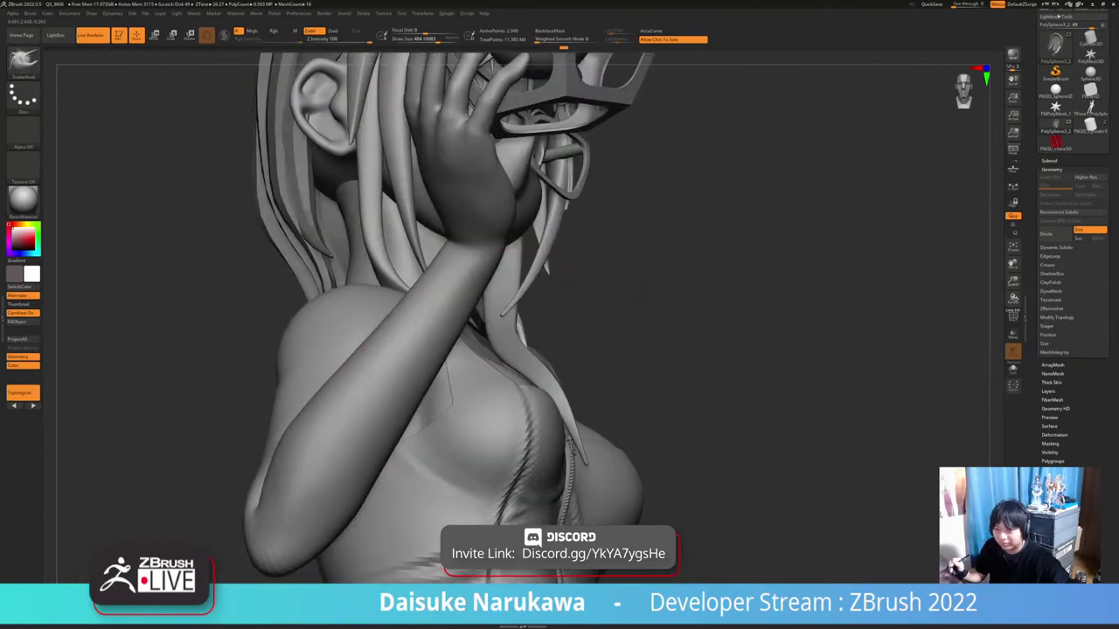
mouse_move(603, 350)
right_mouse_down()
mouse_move(553, 336)
mouse_move(531, 296)
mouse_move(552, 325)
mouse_move(533, 295)
mouse_move(584, 306)
mouse_move(559, 316)
right_mouse_up()
right_click_drag(479, 325, 528, 363)
right_click_drag(447, 479, 427, 443, "ctrl")
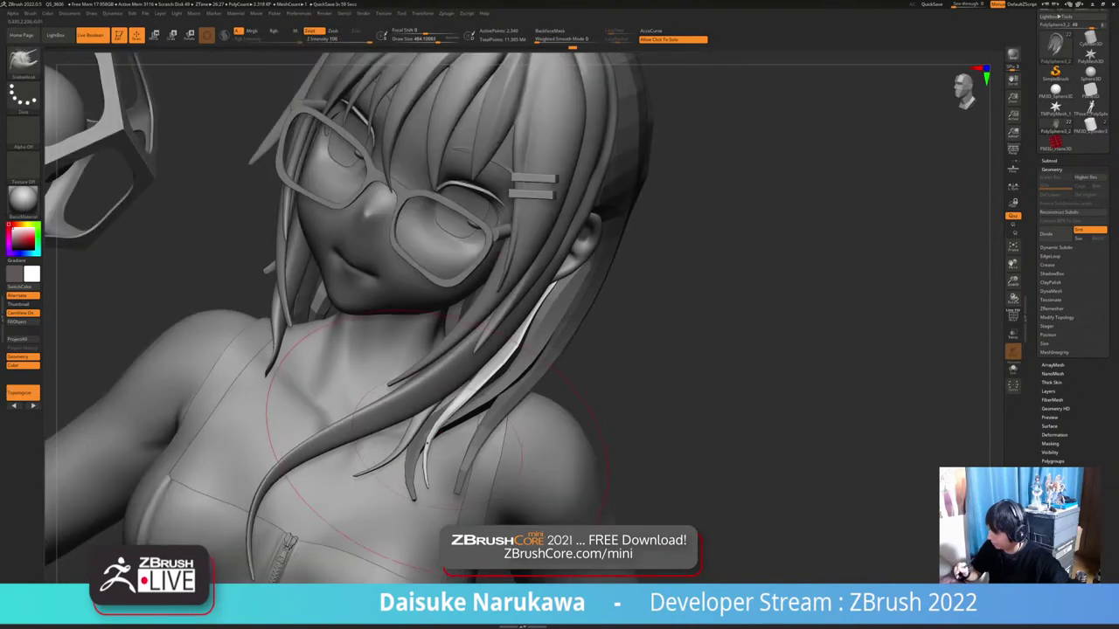
right_click_drag(421, 489, 413, 446, "ctrl")
right_click_drag(413, 445, 367, 428)
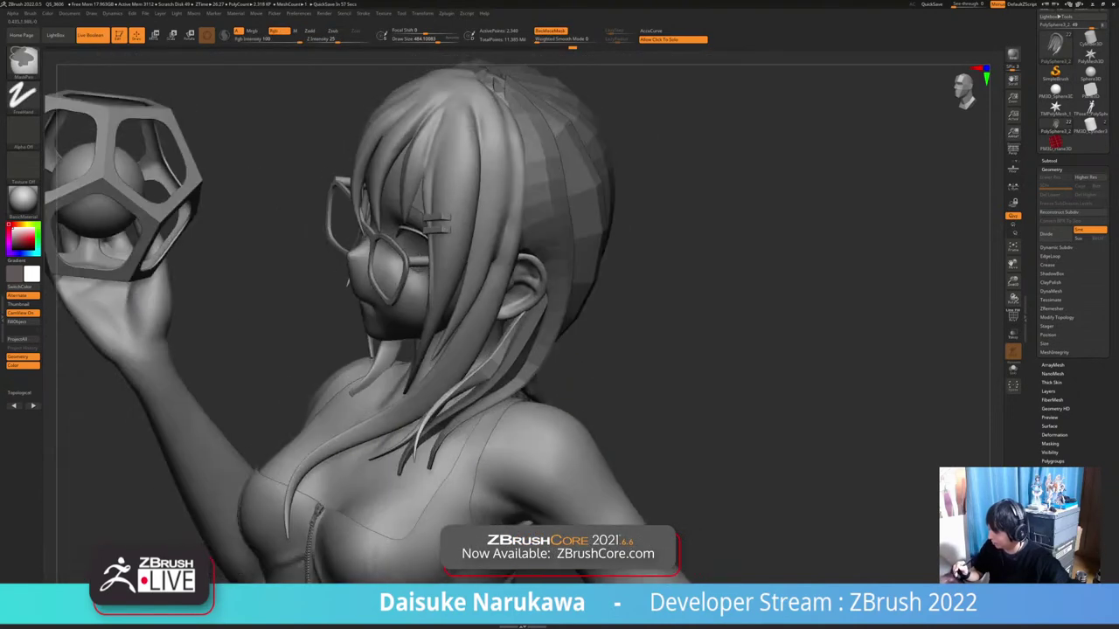
mouse_move(437, 367)
right_mouse_down("ctrl")
mouse_move(454, 406)
mouse_move(446, 398)
mouse_move(496, 278)
mouse_move(535, 306)
mouse_move(598, 266)
mouse_move(568, 257)
mouse_move(582, 180)
mouse_move(612, 209)
right_mouse_up("ctrl")
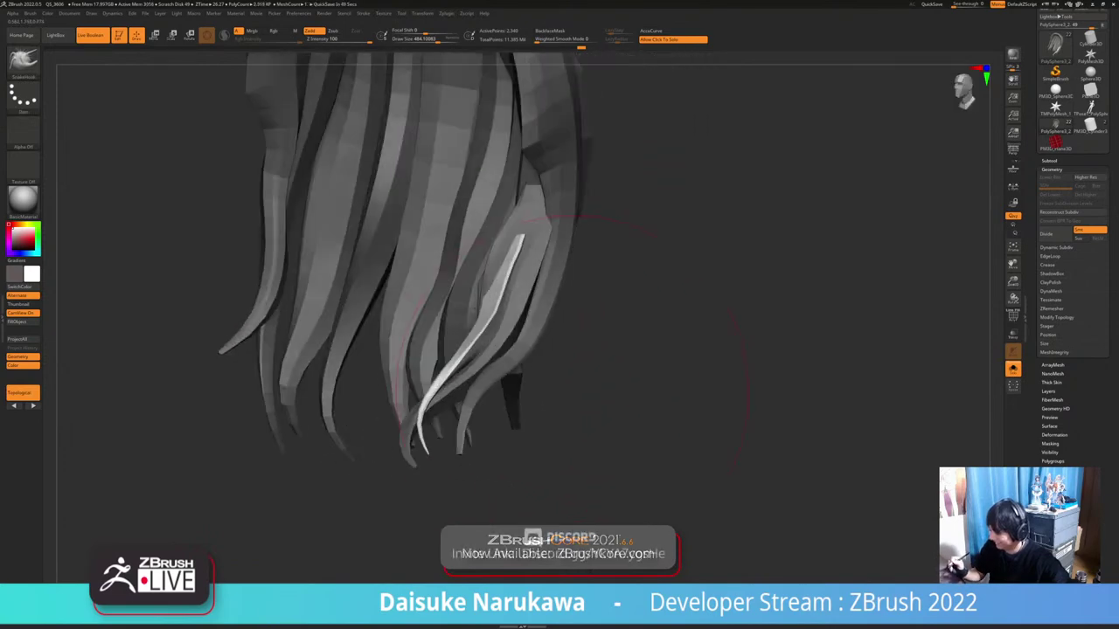
Show the whole character again, shrink the SnakeHook brush, and reshape the wider chest strand's lower end into a finer tip
right_click_drag(435, 412, 411, 450)
left_click_drag(630, 346, 647, 363, "ctrl")
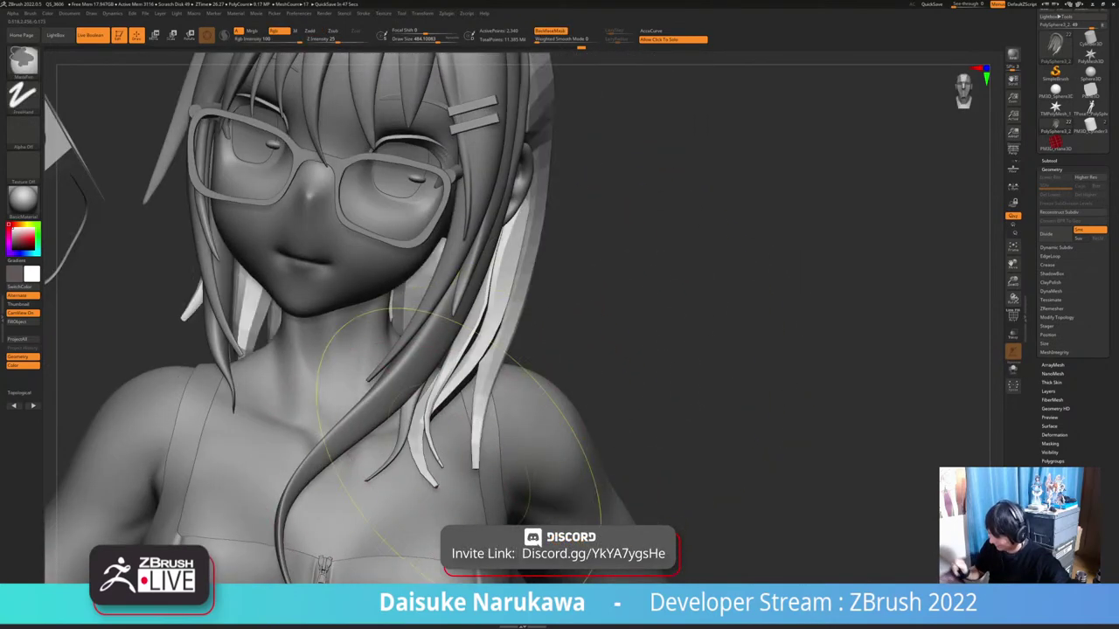
right_click_drag(393, 312, 441, 538, "ctrl")
left_click_drag(442, 495, 426, 475)
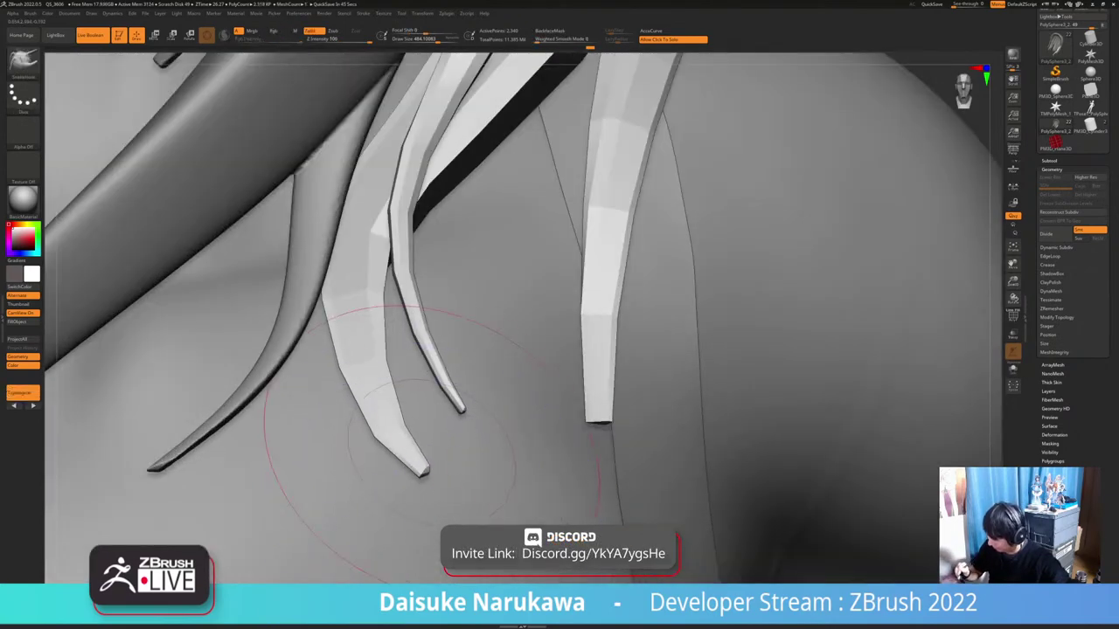
key("ctrl+z")
left_click_drag(436, 42, 427, 42)
left_click_drag(443, 486, 434, 466, "shift")
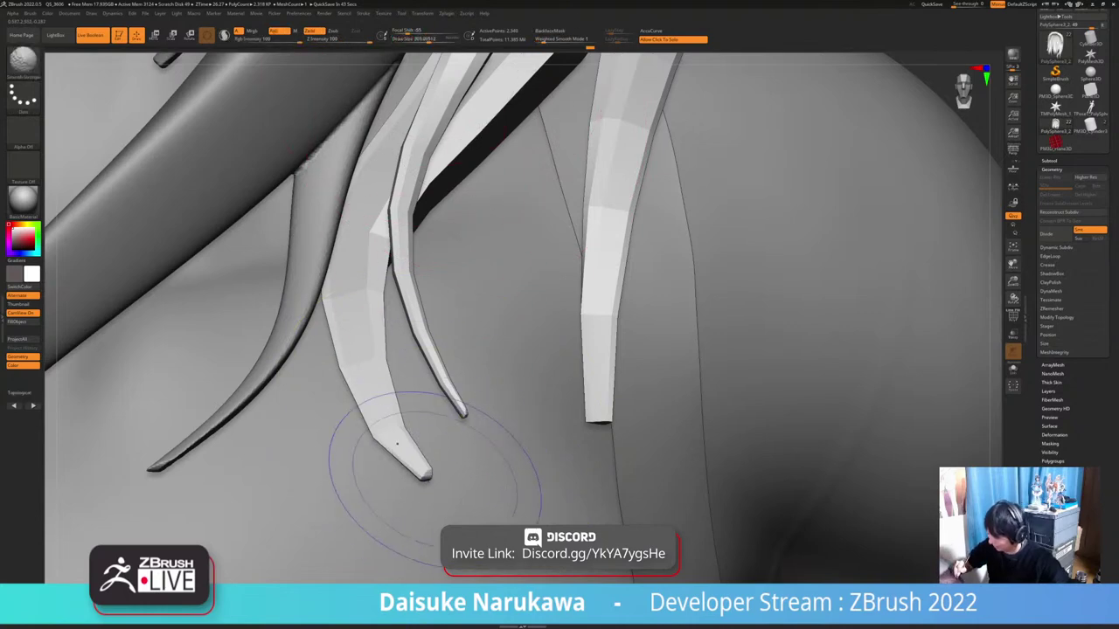
mouse_move(435, 466)
right_mouse_down("ctrl")
mouse_move(434, 446)
mouse_move(456, 492)
right_mouse_up("ctrl")
left_click_drag(469, 493, 504, 519)
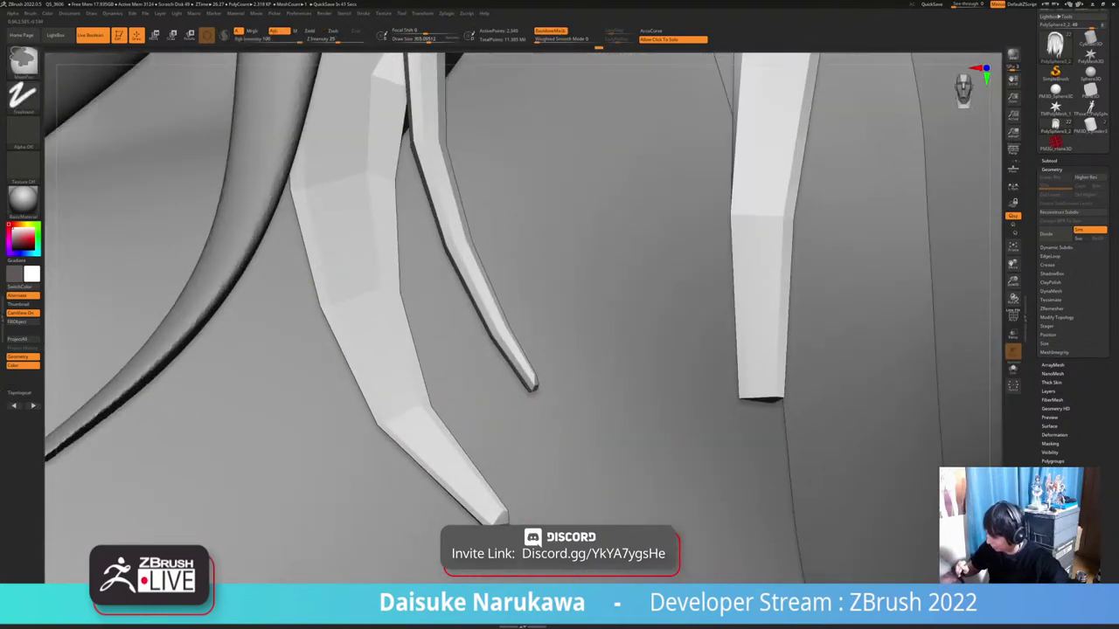
Lengthen and smooth the blunt end of the outermost strand near the shoulder strap into a slimmer taper
right_click_drag(504, 519, 511, 455, "ctrl")
left_click_drag(620, 383, 624, 420, "shift")
mouse_move(624, 420)
right_mouse_down("ctrl")
mouse_move(641, 379)
mouse_move(621, 446)
right_mouse_up("ctrl")
key("ctrl+z")
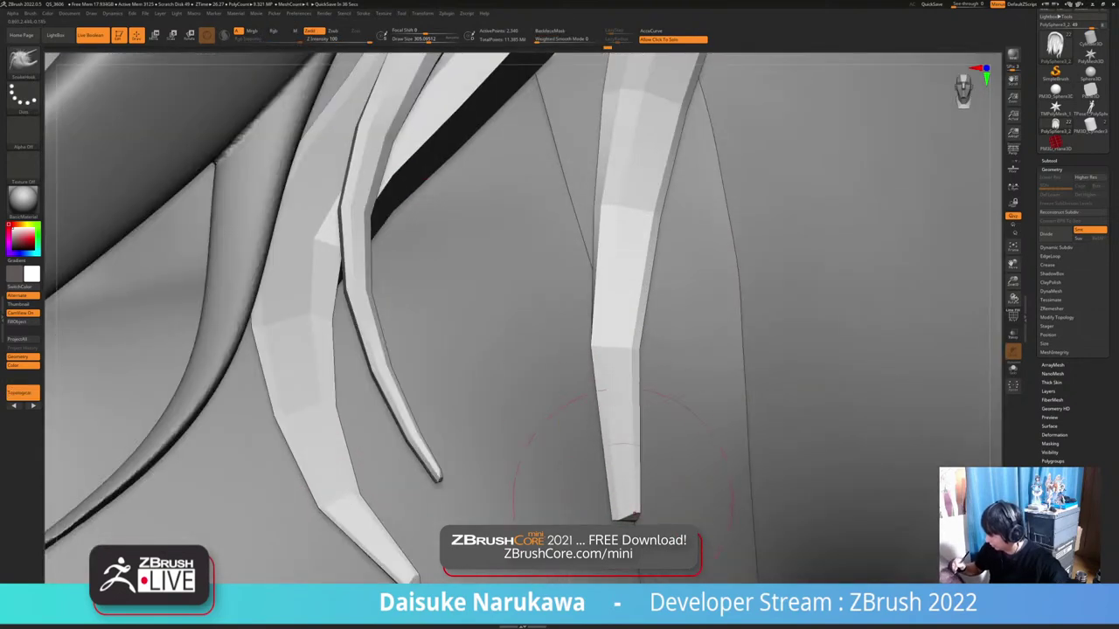
right_click_drag(636, 514, 645, 328, "ctrl")
right_click_drag(645, 327, 568, 307, "alt")
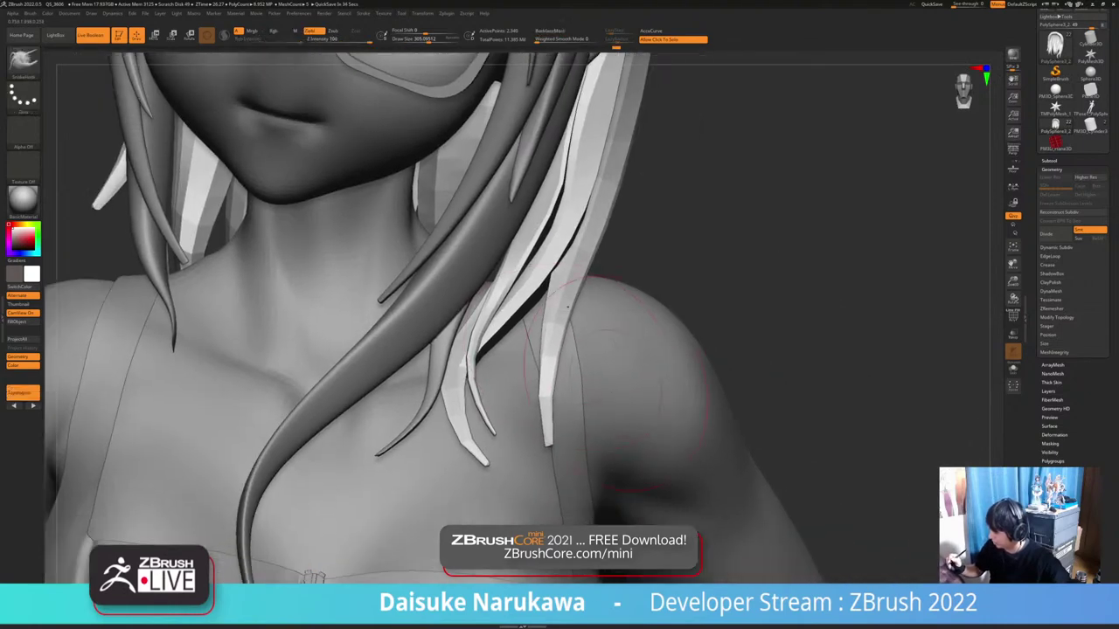
right_click_drag(602, 407, 569, 394)
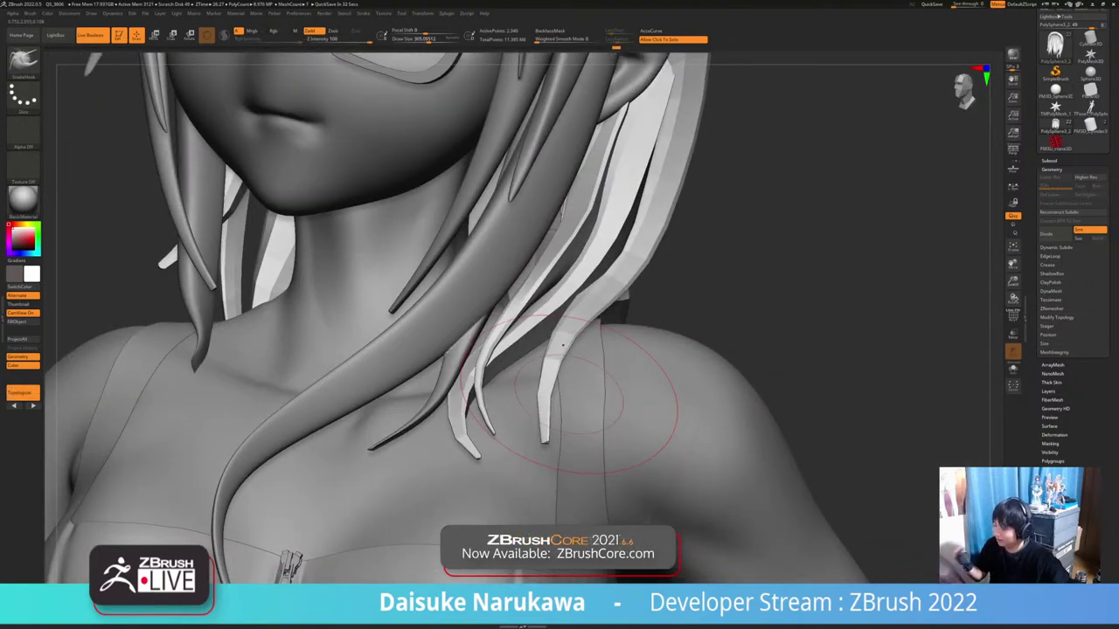
right_click_drag(569, 394, 565, 478, "ctrl")
left_click_drag(547, 438, 551, 430, "shift")
mouse_move(550, 430)
right_mouse_down("ctrl")
mouse_move(549, 413)
mouse_move(544, 468)
right_mouse_up("ctrl")
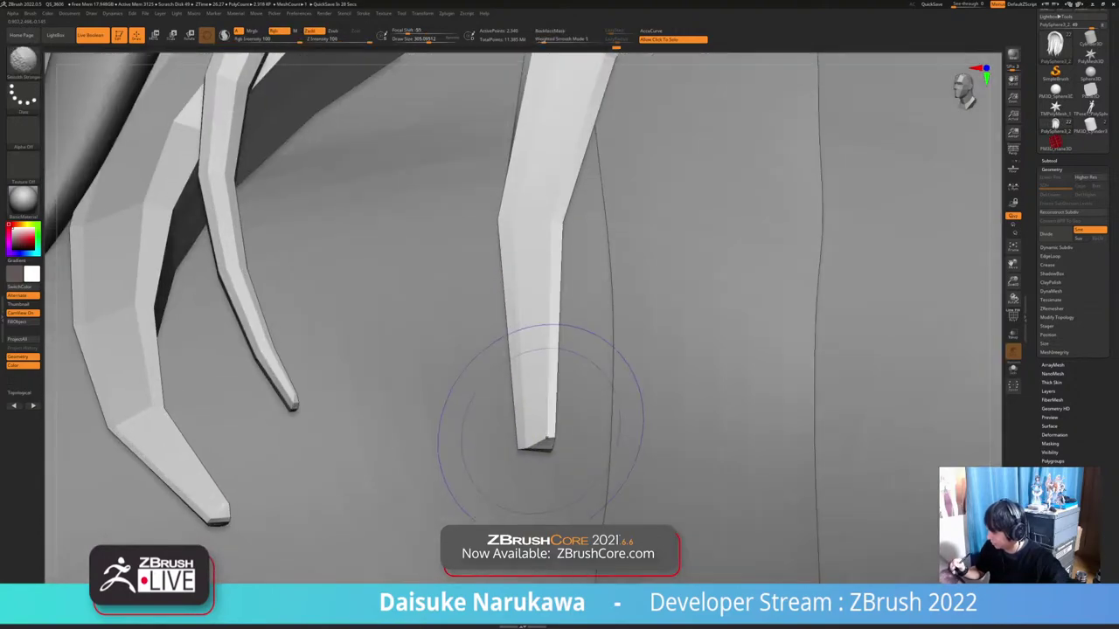
right_click_drag(543, 413, 544, 276, "ctrl")
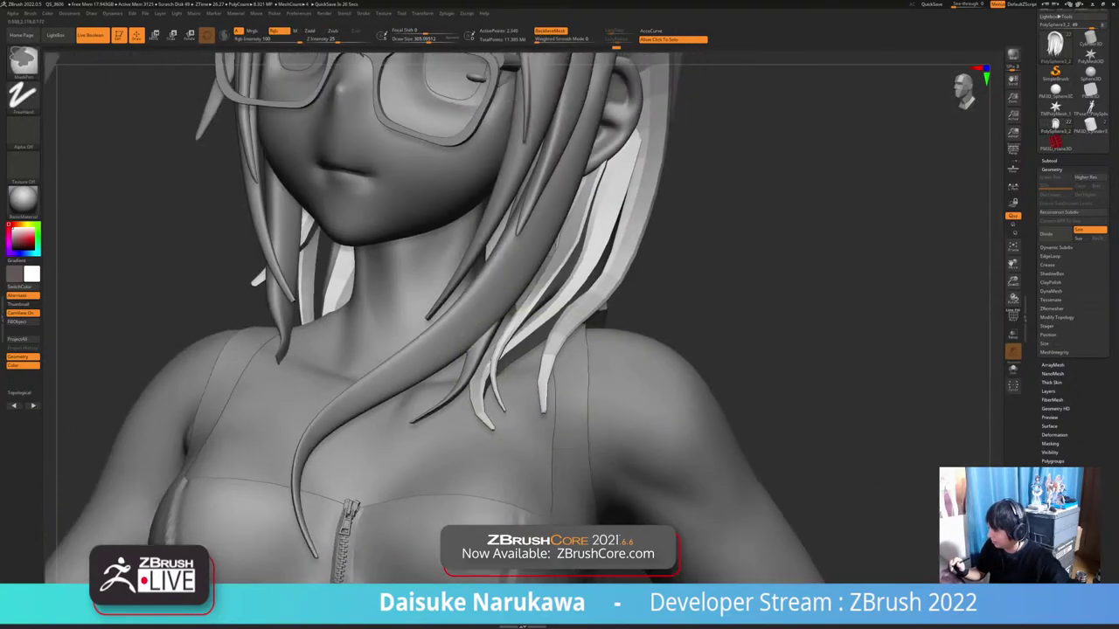
Examine how the new strands flow over the shoulder and chest from the front, side and below
mouse_move(603, 437)
right_mouse_down()
mouse_move(582, 408)
mouse_move(604, 392)
mouse_move(605, 405)
mouse_move(603, 345)
right_mouse_up()
right_click_drag(487, 407, 432, 504, "alt")
mouse_move(498, 236)
right_mouse_down("ctrl")
mouse_move(501, 320)
mouse_move(501, 251)
right_mouse_up("ctrl")
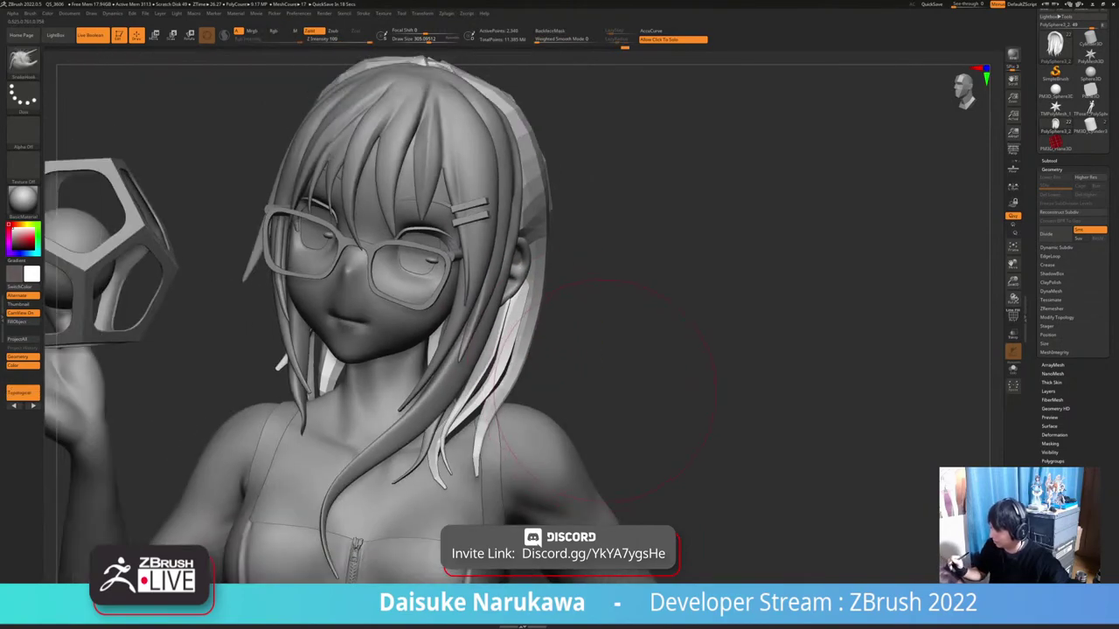
mouse_move(604, 390)
right_mouse_down()
mouse_move(459, 389)
mouse_move(605, 376)
mouse_move(595, 385)
right_mouse_up()
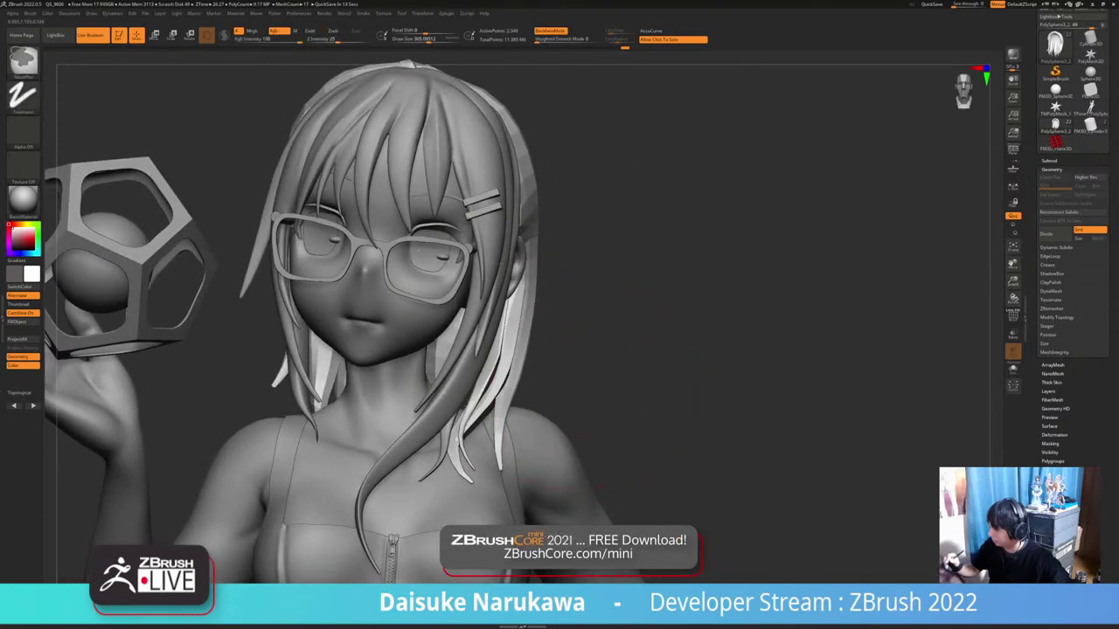
mouse_move(504, 262)
right_mouse_down("ctrl")
mouse_move(508, 327)
mouse_move(501, 253)
mouse_move(472, 264)
mouse_move(491, 268)
mouse_move(395, 262)
right_mouse_up("ctrl")
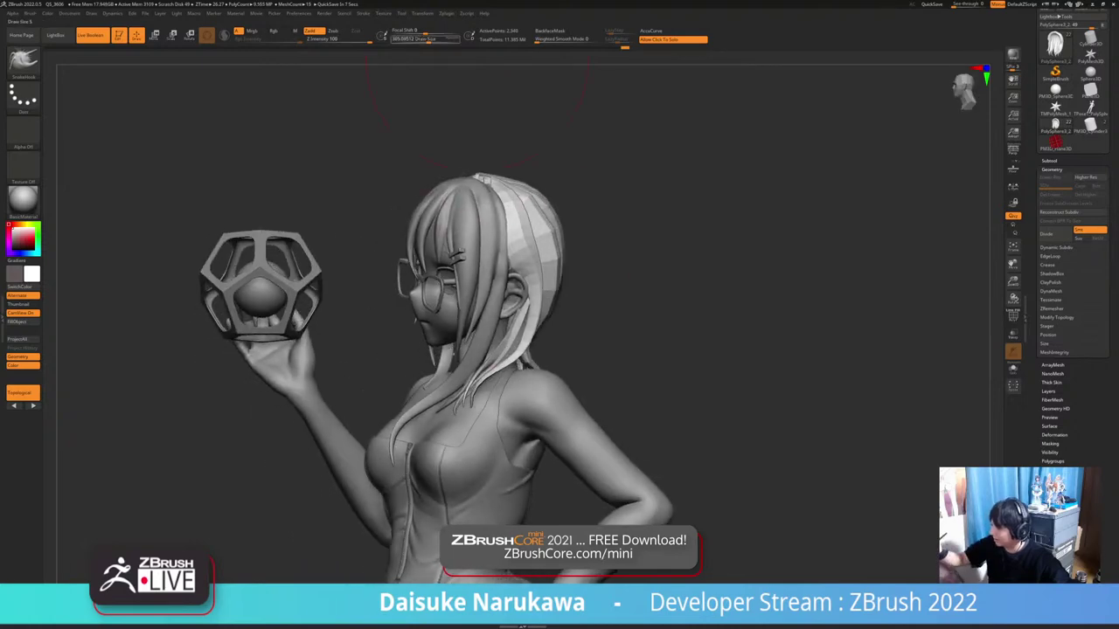
right_click_drag(476, 231, 478, 302, "ctrl")
mouse_move(478, 302)
right_mouse_down()
mouse_move(533, 310)
mouse_move(470, 342)
mouse_move(471, 368)
mouse_move(437, 406)
mouse_move(472, 370)
right_mouse_up()
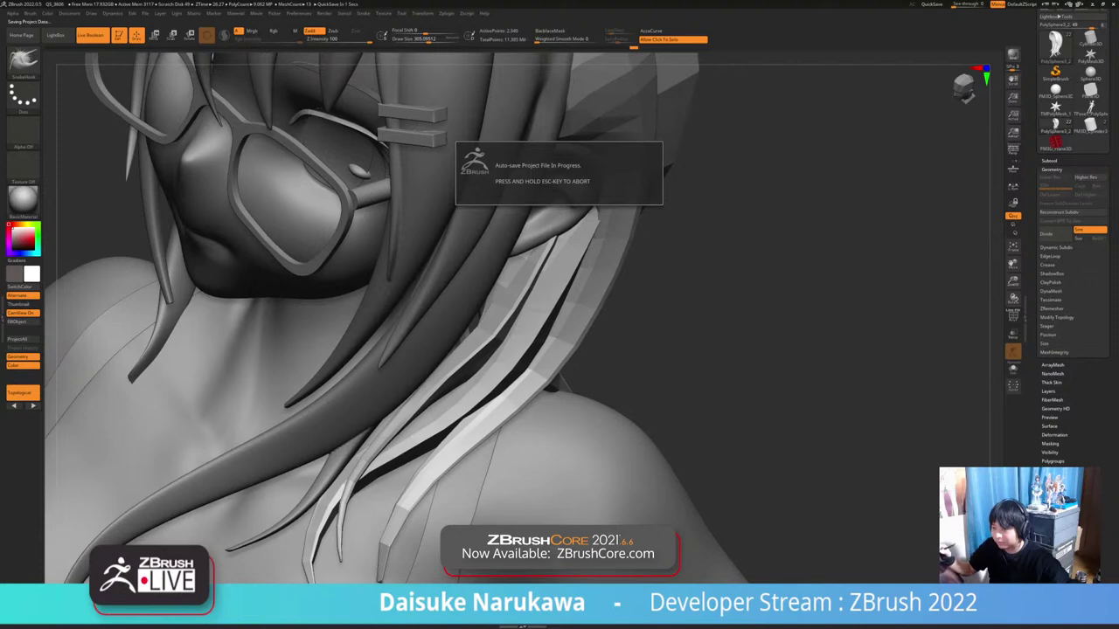
Turn on BackfaceMask for the SnakeHook brush and nudge the upper part of the strands just below the left earlobe
left_click(550, 30)
right_click_drag(525, 359, 491, 371)
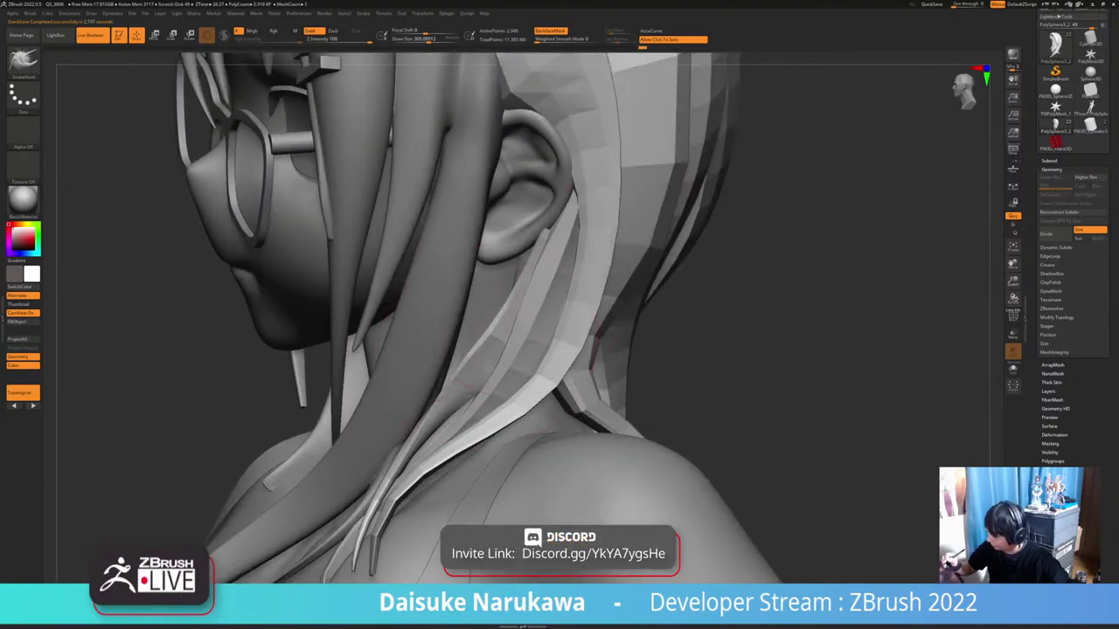
left_click_drag(530, 260, 535, 271)
right_click_drag(516, 297, 550, 310)
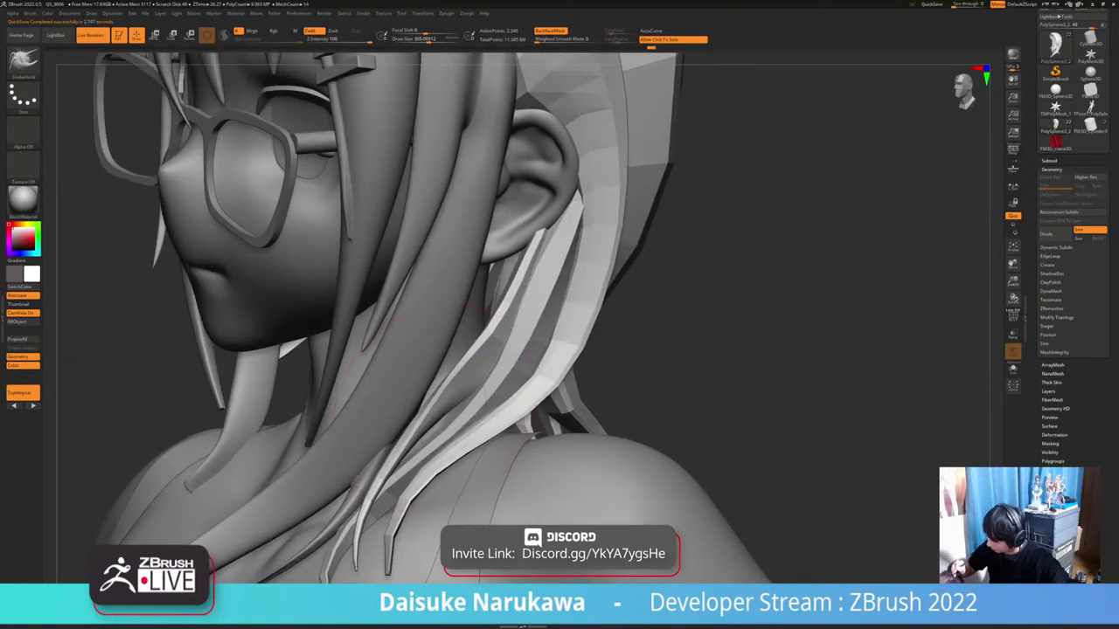
Draw a slim tapering strand from behind the character's right ear down the neck with ExtrudeProfile at a draw size of about 35
mouse_move(489, 367)
right_mouse_down("ctrl")
mouse_move(463, 402)
mouse_move(481, 415)
mouse_move(481, 367)
right_mouse_up("ctrl")
mouse_move(481, 367)
right_mouse_down()
mouse_move(665, 363)
mouse_move(463, 368)
mouse_move(599, 376)
right_mouse_up()
mouse_move(509, 460)
right_mouse_down("alt")
mouse_move(507, 437)
mouse_move(573, 436)
mouse_move(481, 446)
mouse_move(482, 493)
mouse_move(651, 481)
mouse_move(675, 568)
right_mouse_up("alt")
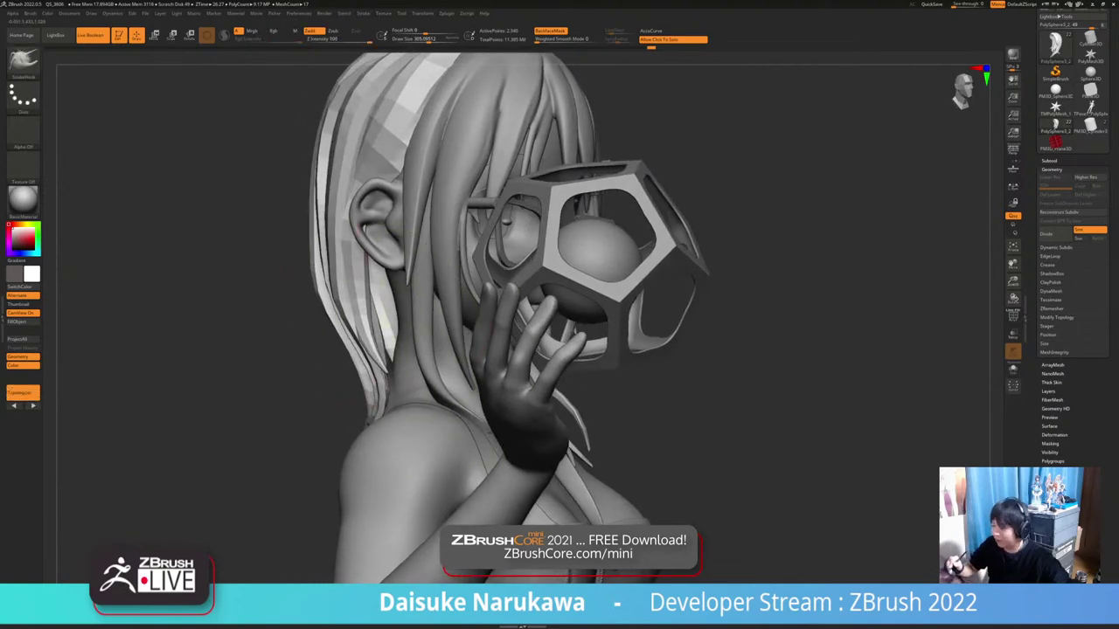
left_click(23, 61)
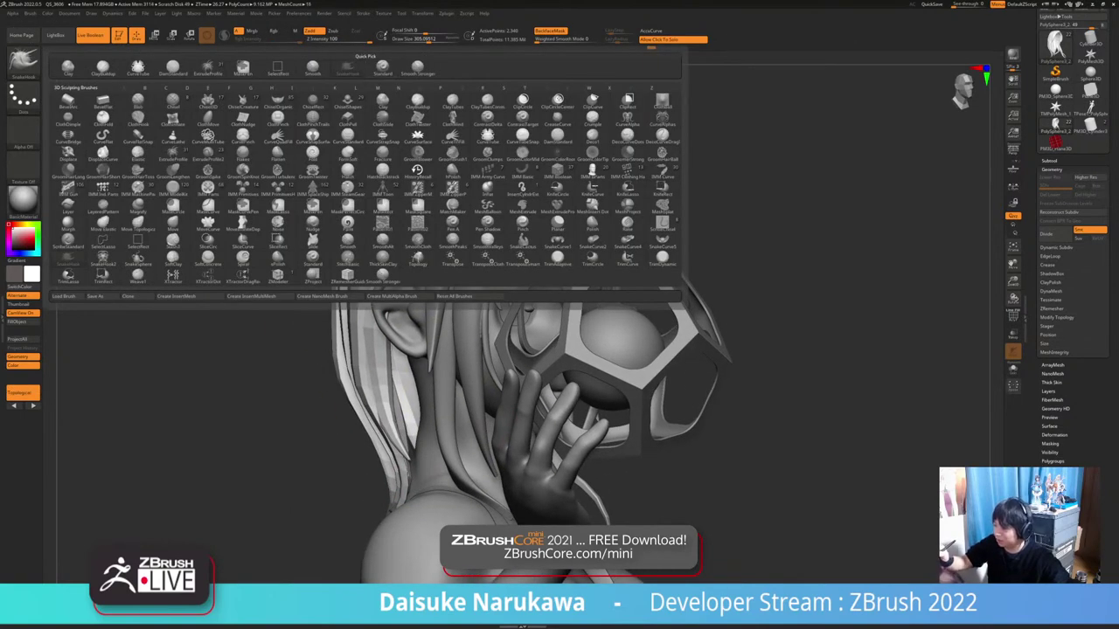
left_click(208, 68)
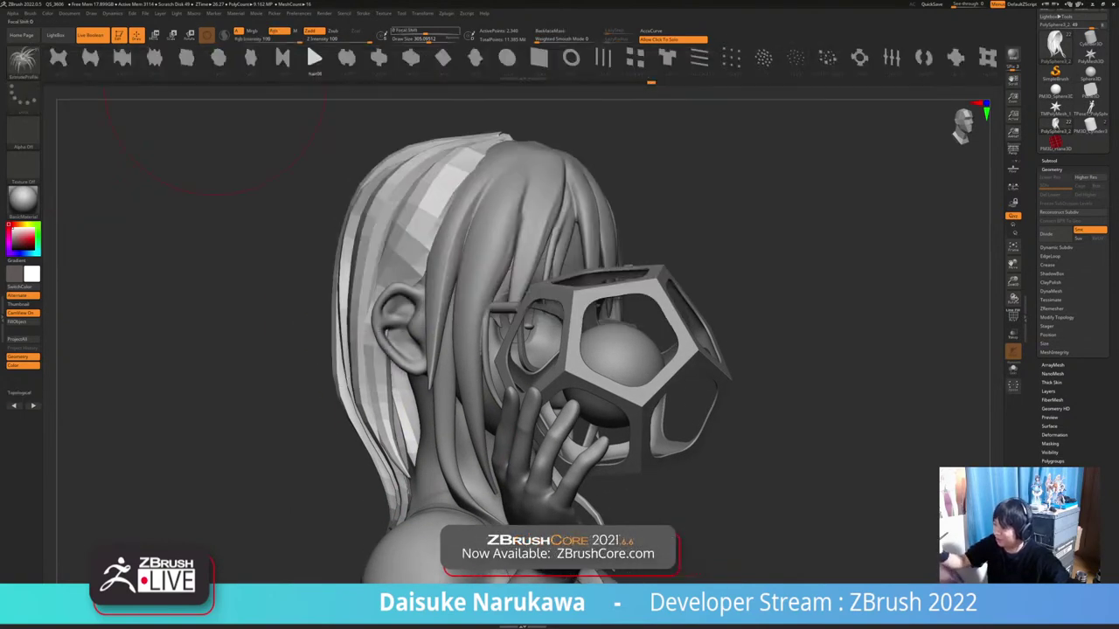
left_click(424, 39)
right_click_drag(385, 350, 382, 384, "ctrl")
right_click_drag(382, 384, 437, 358, "alt")
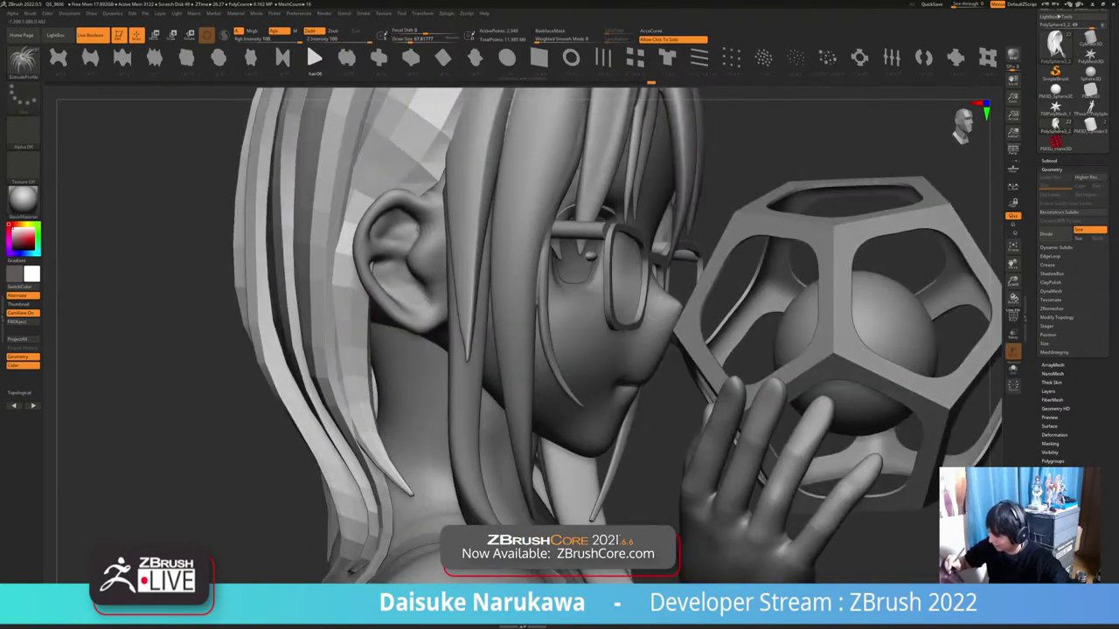
mouse_move(210, 376)
left_mouse_down()
mouse_move(131, 377)
mouse_move(162, 445)
left_mouse_up()
left_click(404, 40)
left_click_drag(184, 376, 253, 371)
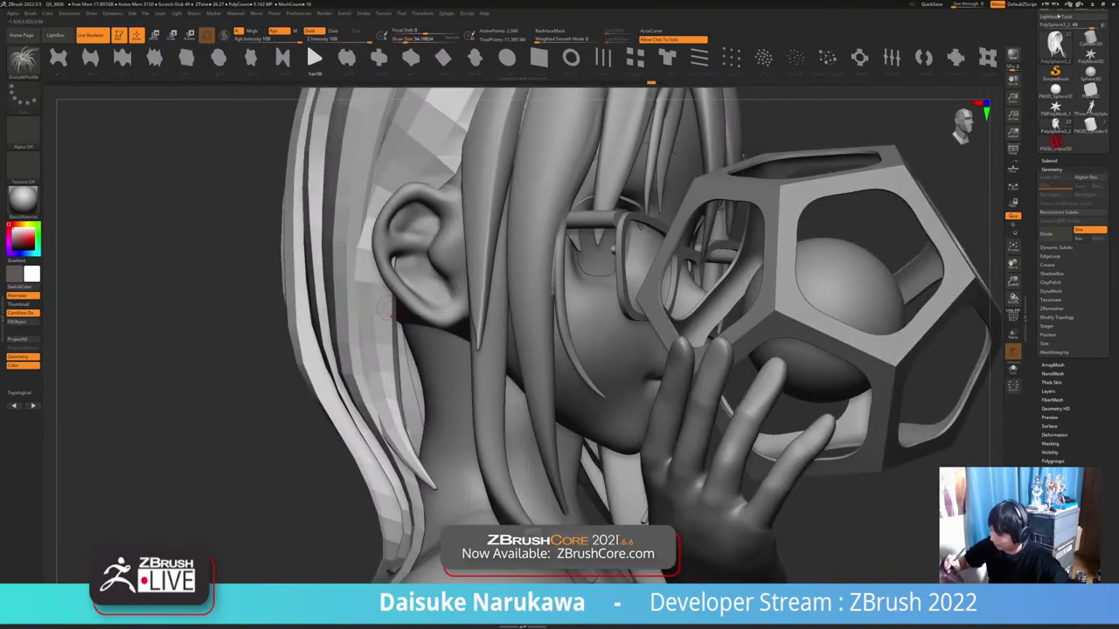
mouse_move(398, 293)
left_mouse_down()
mouse_move(413, 384)
mouse_move(470, 481)
left_mouse_up()
Inspect the new right-side strand with the hair isolated, restore the full model, and smooth the strand's flared upper end beneath the ear
mouse_move(201, 393)
left_mouse_down()
mouse_move(223, 393)
mouse_move(179, 378)
mouse_move(131, 389)
left_mouse_up()
mouse_move(219, 376)
left_mouse_down()
mouse_move(162, 371)
mouse_move(240, 380)
mouse_move(229, 415)
left_mouse_up()
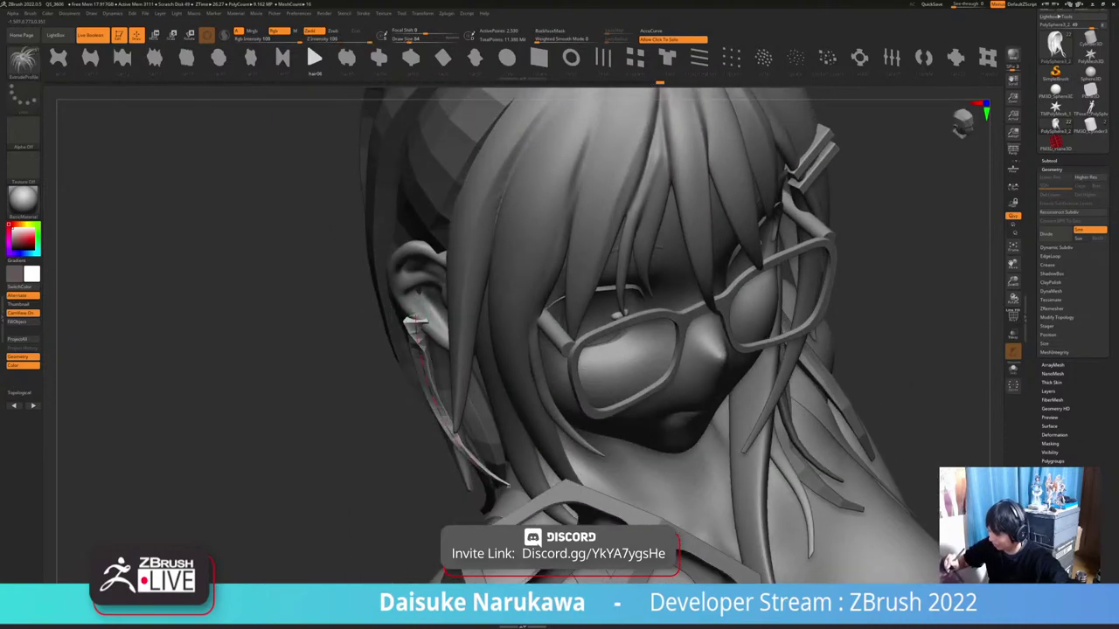
left_click_drag(188, 385, 275, 337)
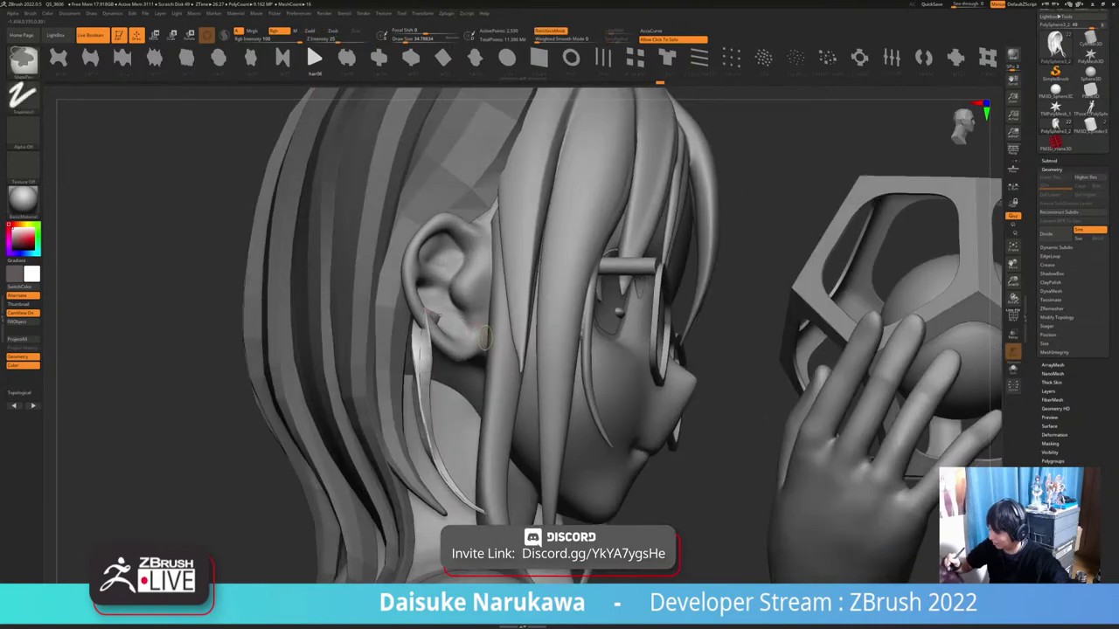
right_click_drag(426, 311, 499, 355, "ctrl")
key("shift+s")
right_click_drag(577, 351, 504, 338)
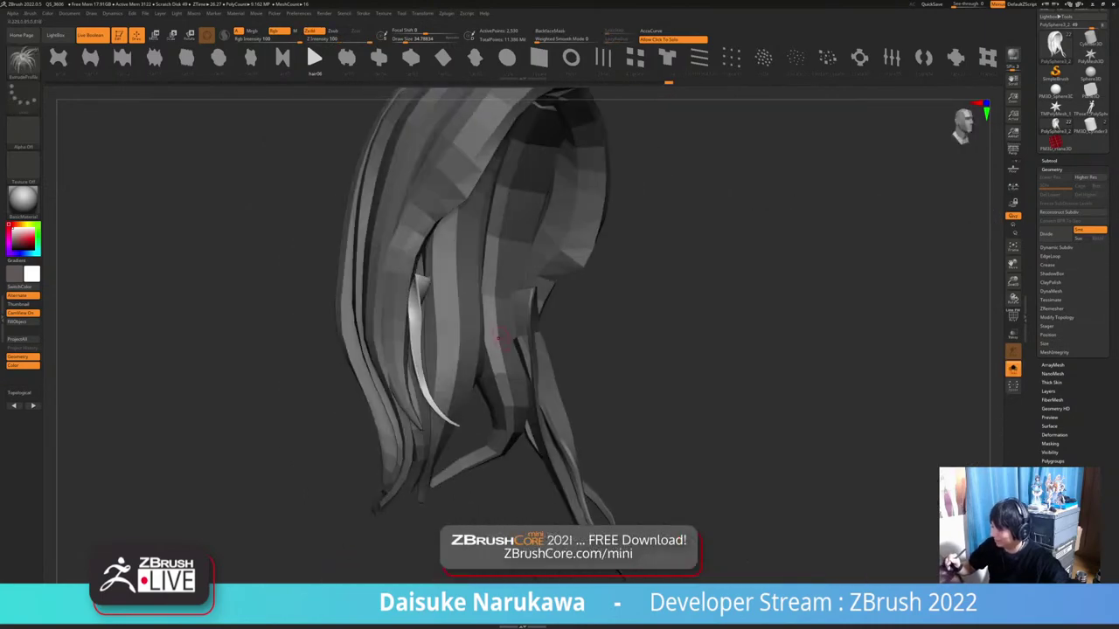
key("shift+s")
right_click_drag(421, 306, 494, 316)
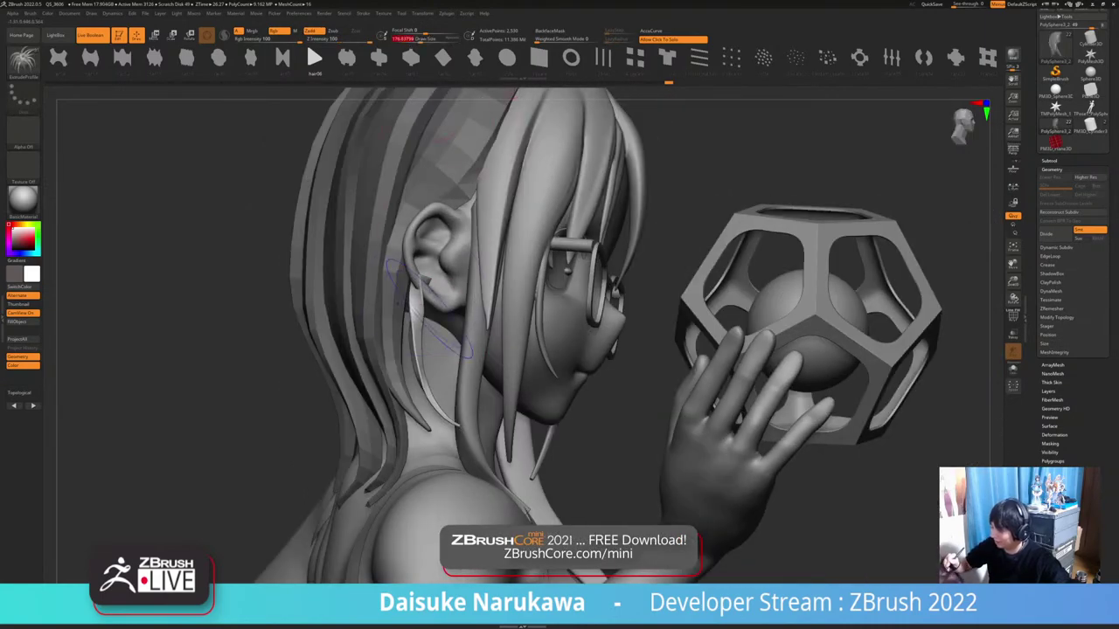
left_click_drag(422, 294, 414, 322, "shift")
Switch to an enlarged SnakeHook brush and tuck the new strand's upper end behind the right ear
left_click(23, 62)
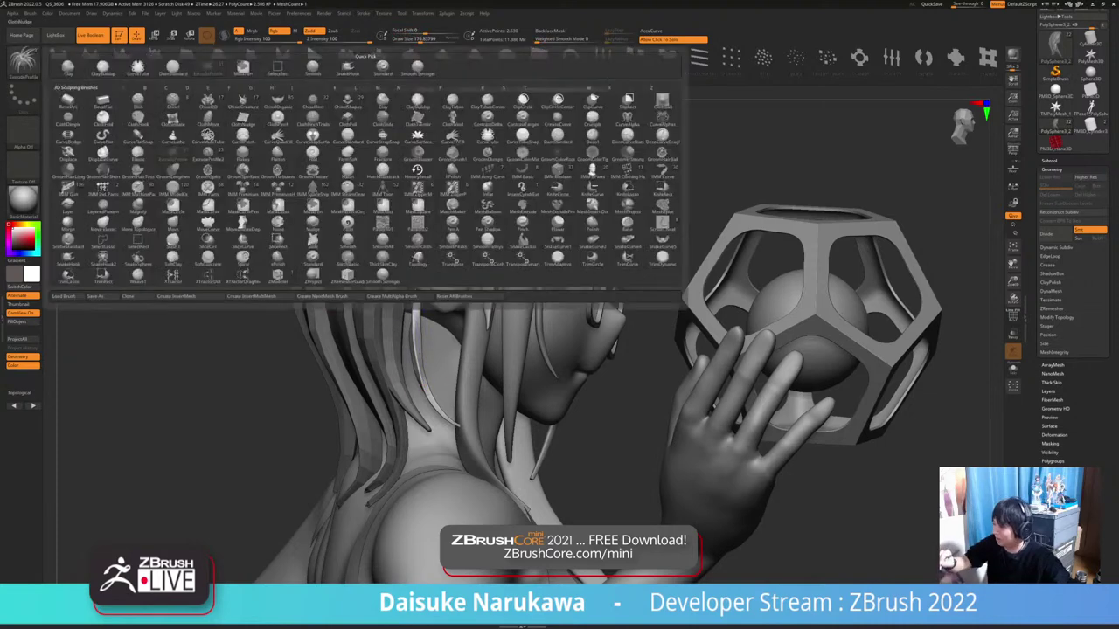
left_click(348, 69)
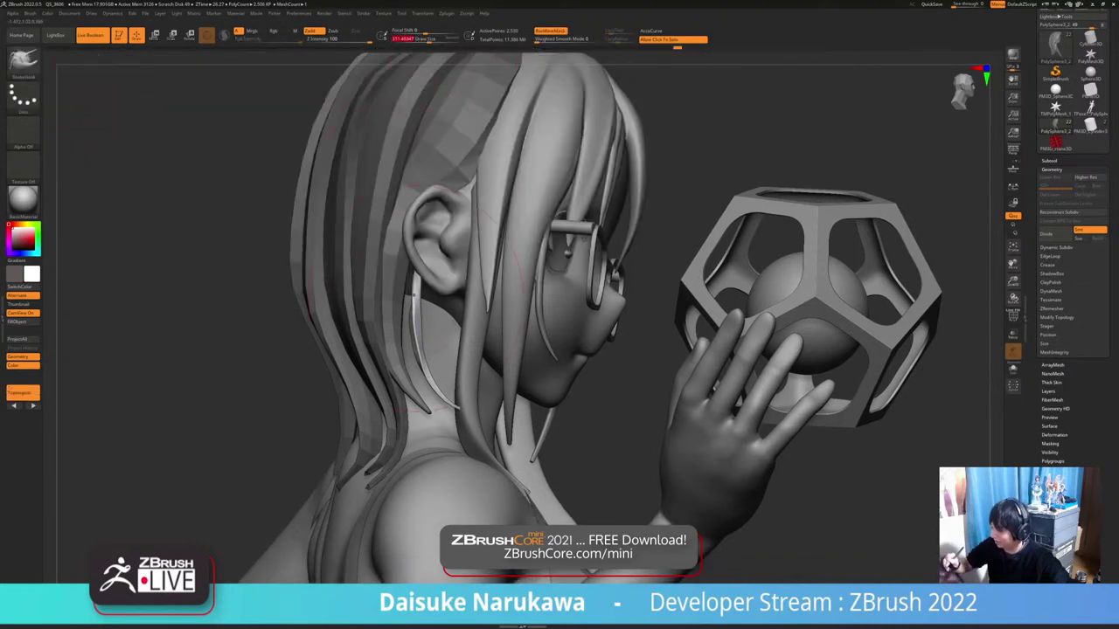
right_click_drag(414, 296, 507, 297)
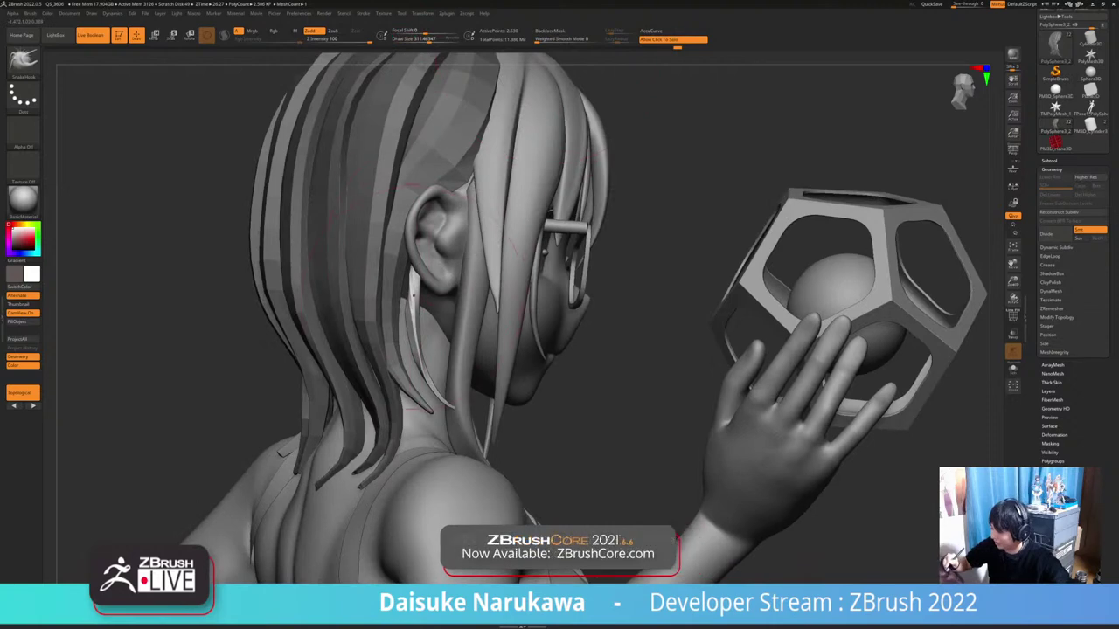
left_click_drag(417, 301, 404, 294)
With BackfaceMask off, smooth the upper and middle part of the strand below the right ear
mouse_move(520, 288)
right_mouse_down()
mouse_move(437, 285)
mouse_move(428, 236)
mouse_move(413, 232)
mouse_move(419, 259)
mouse_move(559, 249)
mouse_move(528, 209)
mouse_move(491, 234)
right_mouse_up()
left_click(550, 32)
mouse_move(495, 253)
left_mouse_down("shift")
mouse_move(500, 322)
mouse_move(496, 280)
left_mouse_up("shift")
left_click_drag(502, 323, 491, 262, "shift")
mouse_move(496, 262)
right_mouse_down()
mouse_move(527, 260)
mouse_move(538, 238)
right_mouse_up()
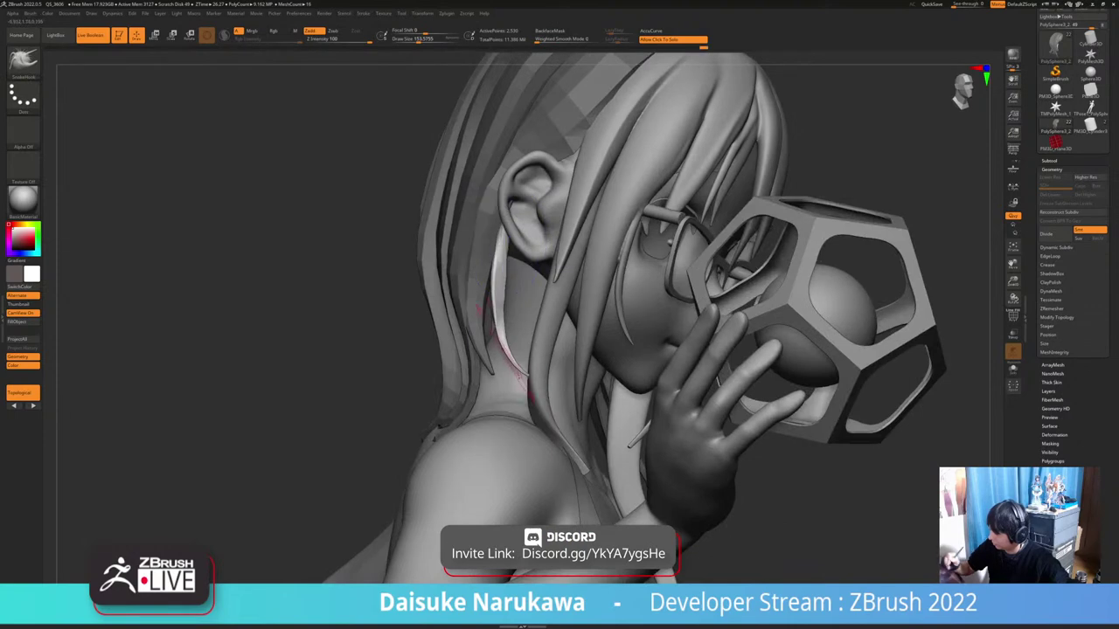
Shape the right-side strand with SnakeHook from several angles so it curves from behind the ear along the neck
left_click_drag(498, 328, 514, 358)
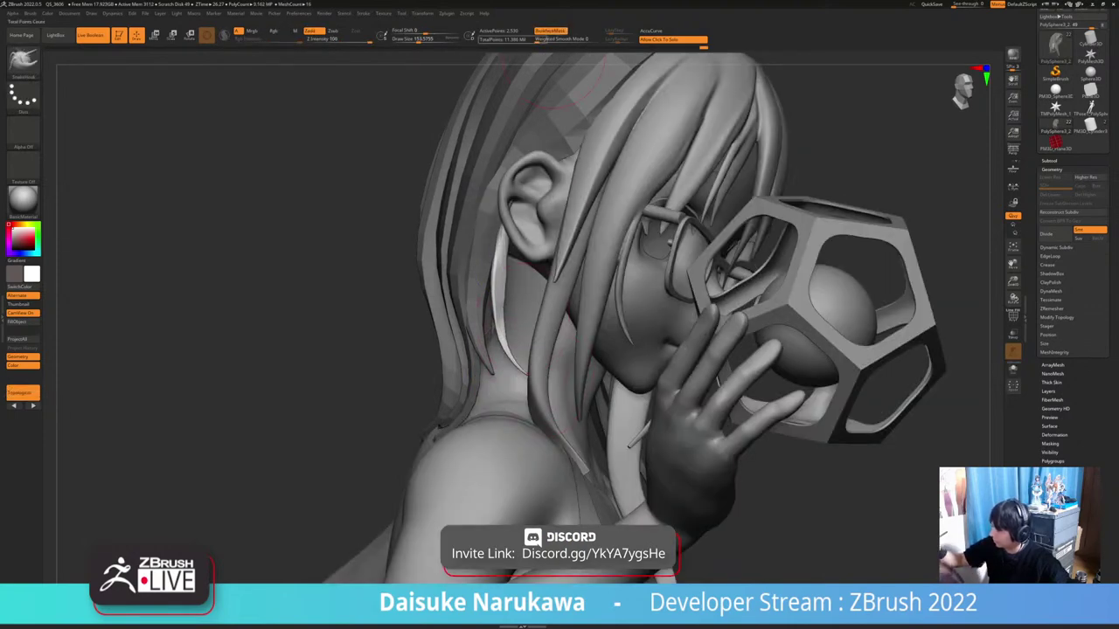
right_click_drag(498, 231, 530, 235)
left_click_drag(492, 297, 499, 299)
right_click_drag(499, 299, 553, 297)
left_click_drag(494, 280, 501, 284)
right_click_drag(525, 270, 489, 267)
left_click_drag(491, 270, 498, 276)
right_click_drag(516, 276, 454, 306)
right_click_drag(485, 367, 532, 379)
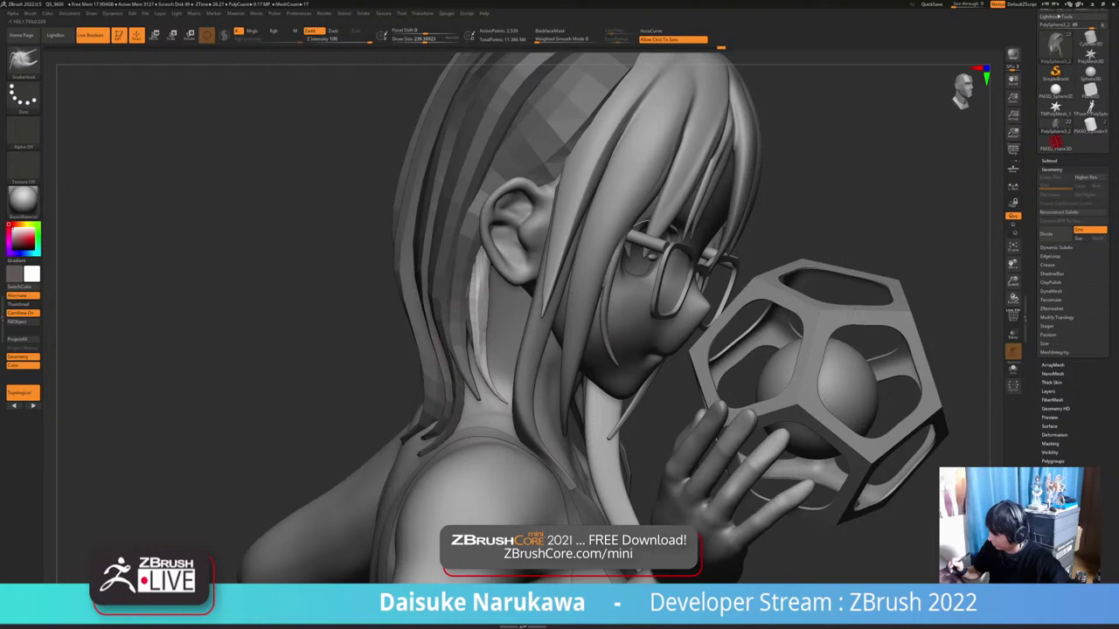
Reduce the SnakeHook brush size and examine the strand behind the right ear from the side and back
mouse_move(487, 346)
right_mouse_down()
mouse_move(524, 332)
mouse_move(560, 397)
mouse_move(436, 371)
mouse_move(494, 384)
right_mouse_up()
mouse_move(516, 437)
right_mouse_down("ctrl")
mouse_move(480, 496)
mouse_move(510, 477)
right_mouse_up("ctrl")
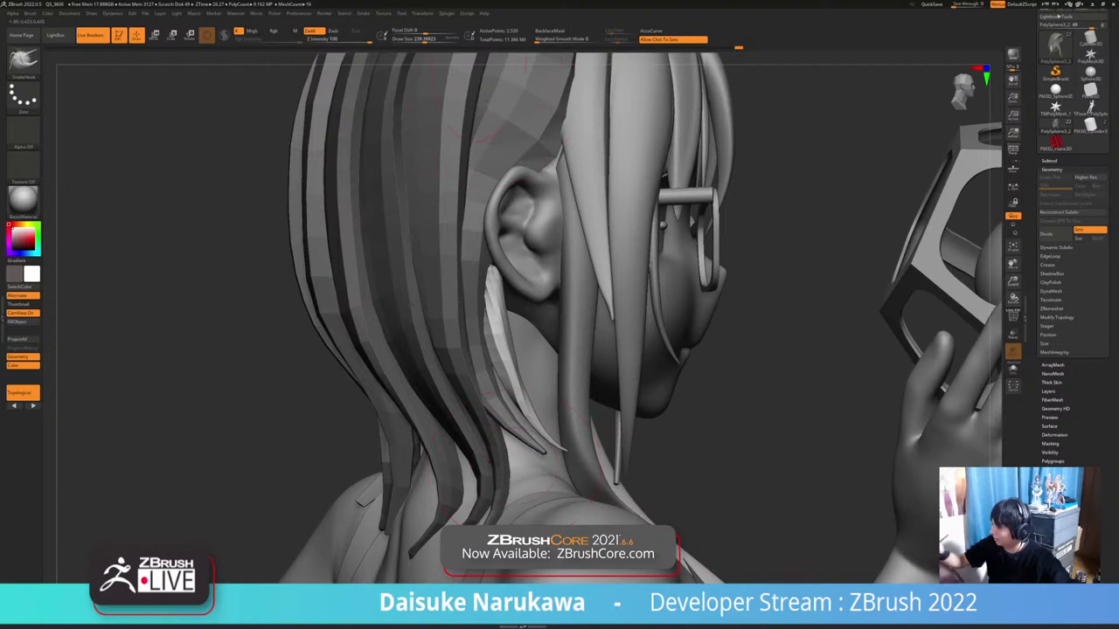
left_click_drag(425, 40, 412, 40)
right_click_drag(468, 263, 504, 262)
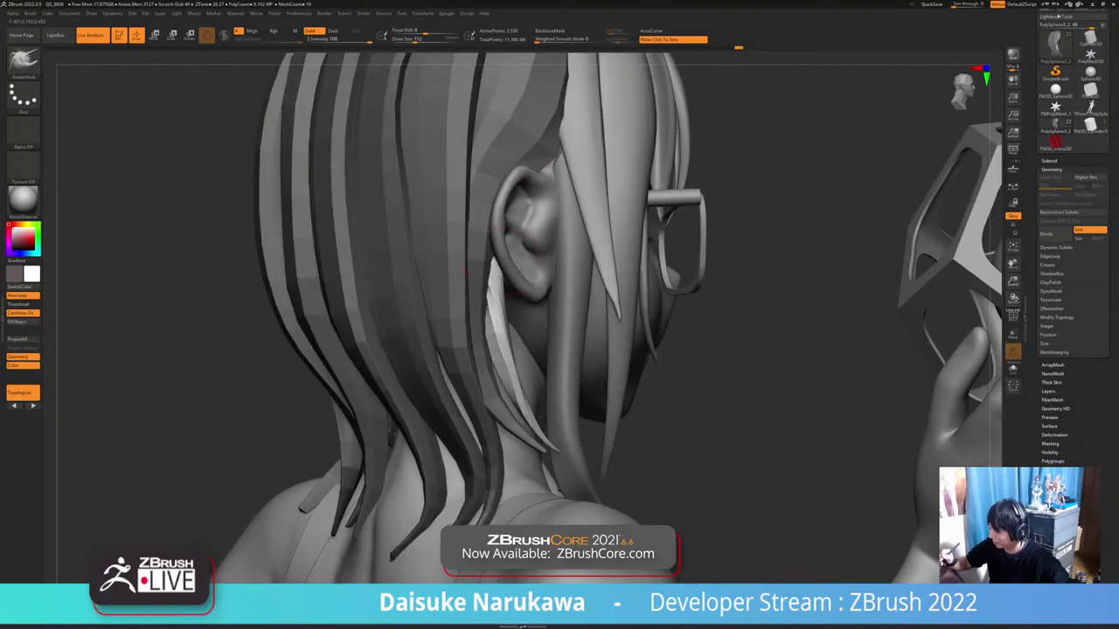
right_click_drag(559, 485, 603, 433, "ctrl")
right_click_drag(603, 432, 556, 438)
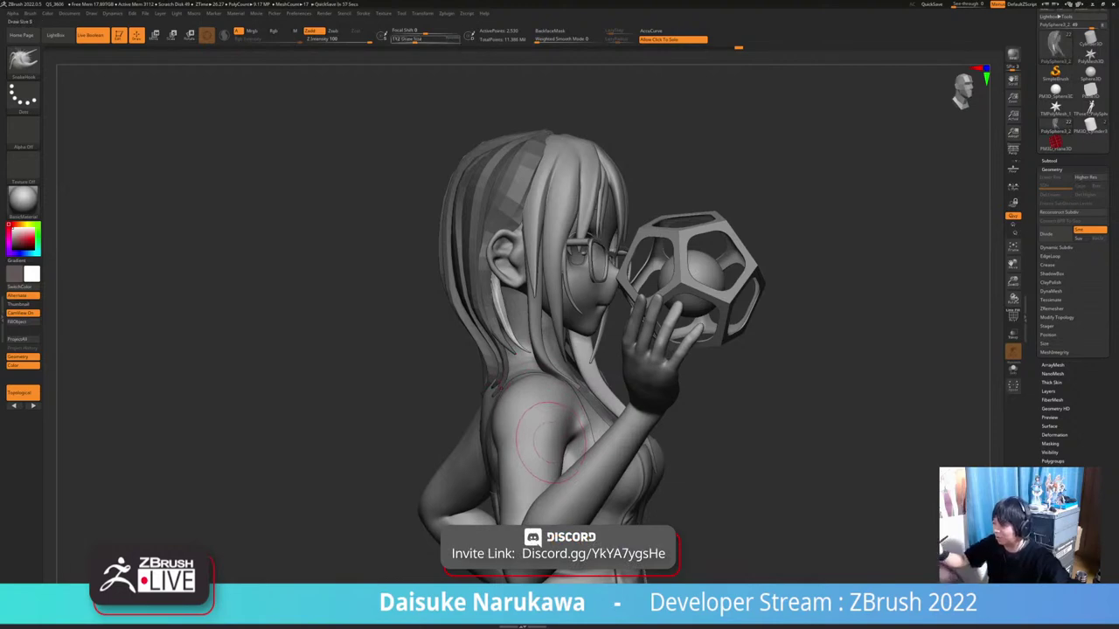
left_click_drag(415, 40, 419, 41)
mouse_move(436, 131)
right_mouse_down("ctrl")
mouse_move(480, 205)
mouse_move(520, 210)
right_mouse_up("ctrl")
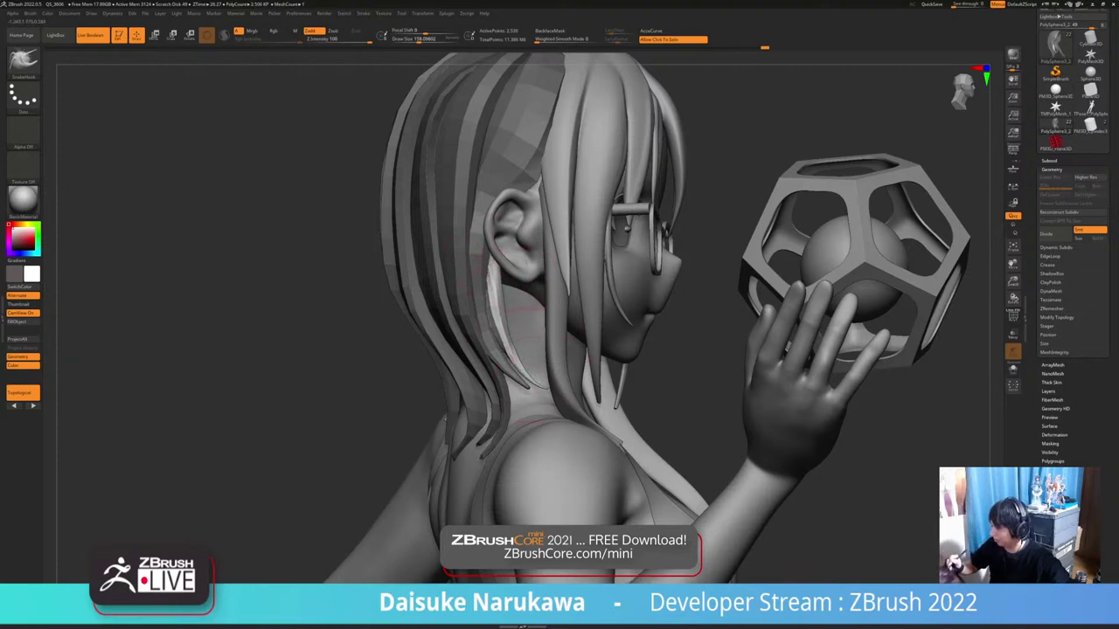
right_click_drag(524, 359, 564, 267, "ctrl")
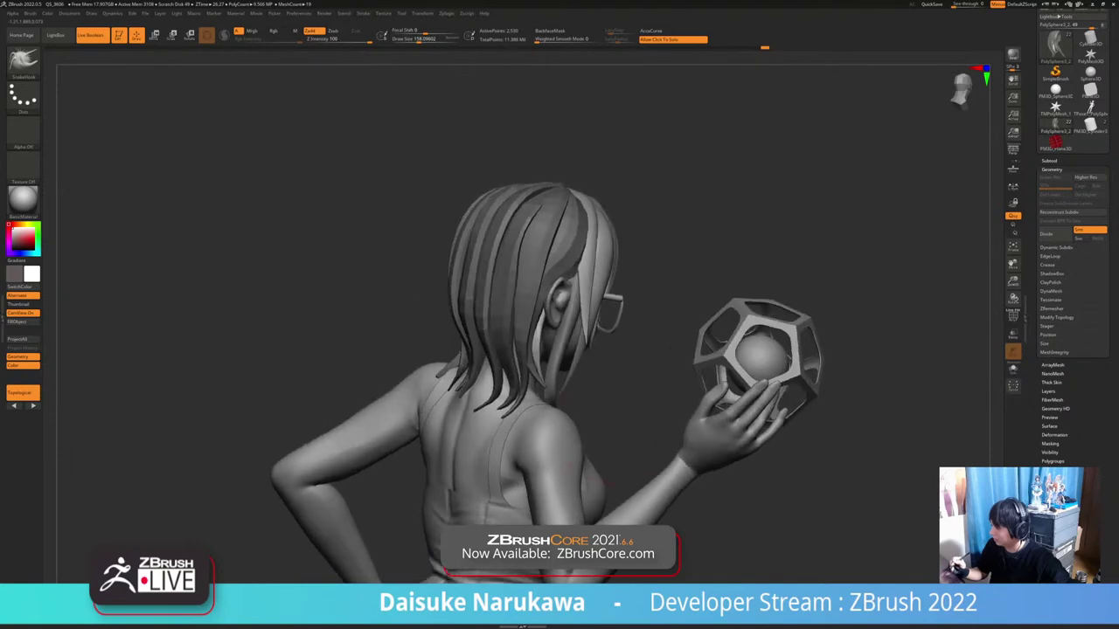
Clear the mask on the hair and, with BackfaceMask on, smooth the strands at the back of the head
right_click_drag(576, 337, 603, 367)
right_click_drag(603, 367, 683, 364, "ctrl")
left_click(603, 209, "ctrl")
right_click_drag(603, 210, 603, 243, "ctrl")
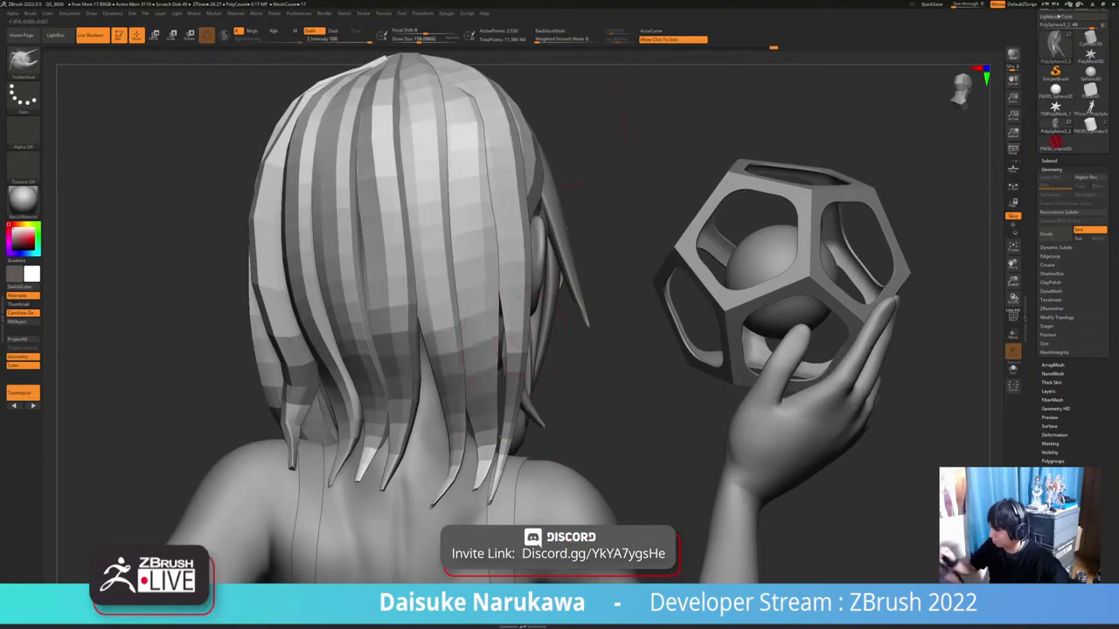
left_click(437, 97, "alt")
mouse_move(555, 346)
right_mouse_down()
mouse_move(603, 350)
mouse_move(563, 352)
mouse_move(604, 295)
mouse_move(642, 316)
mouse_move(564, 331)
mouse_move(546, 320)
mouse_move(444, 324)
mouse_move(456, 341)
mouse_move(416, 315)
mouse_move(418, 368)
right_mouse_up()
left_click_drag(419, 220, 426, 301, "shift")
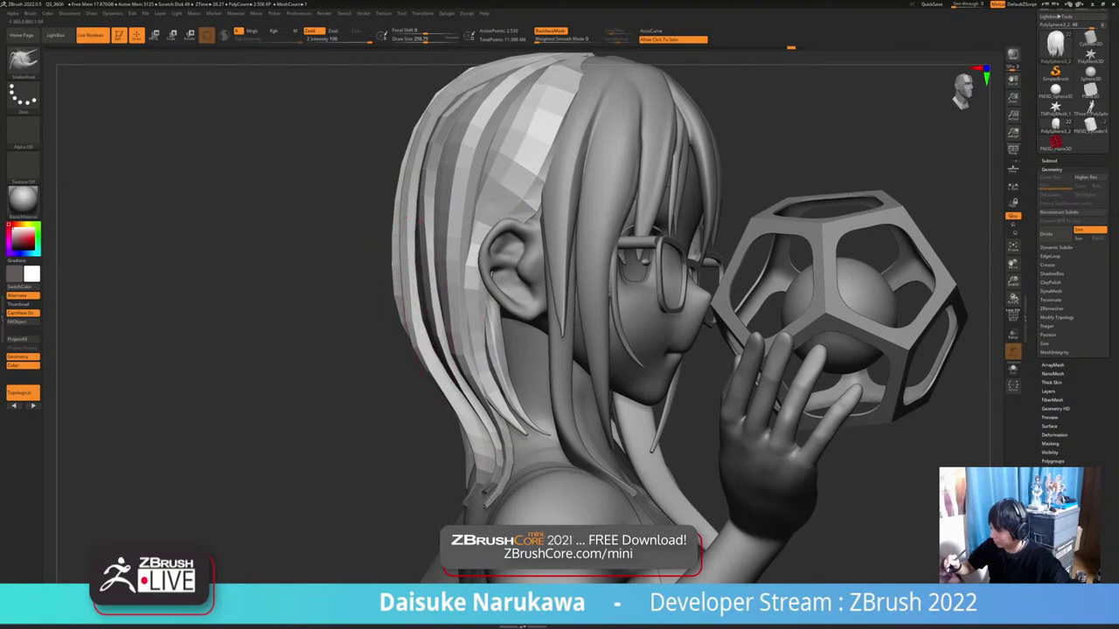
right_click_drag(424, 298, 425, 262, "ctrl")
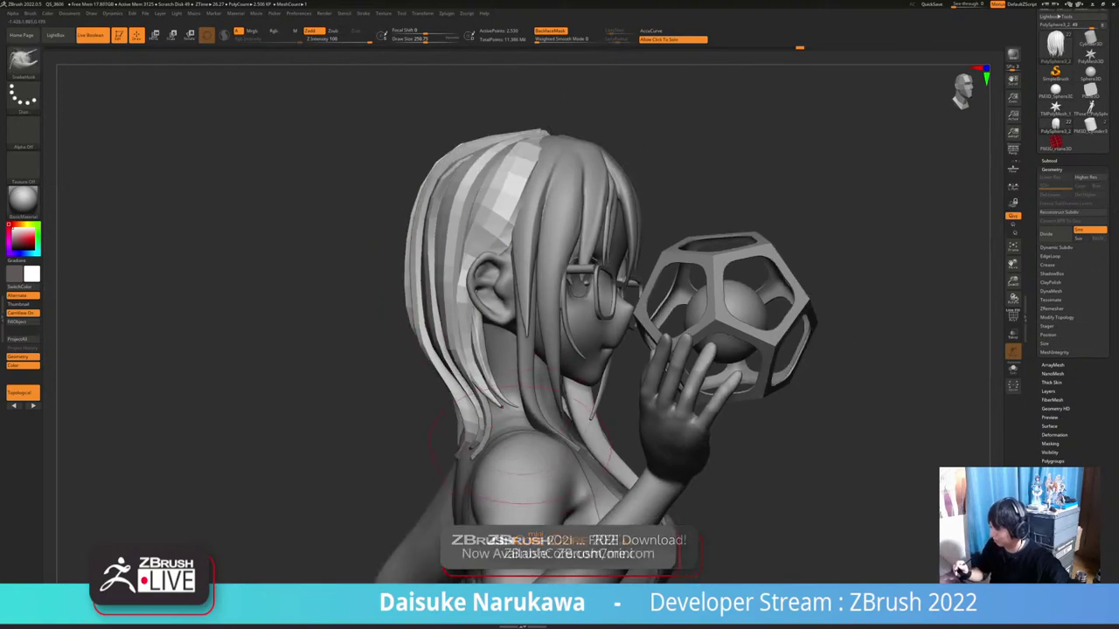
Turn BackfaceMask off, reduce the draw size to about 112 and adjust the back hair's edge above the right ear with SnakeHook
right_click_drag(507, 420, 518, 261)
left_click_drag(522, 261, 518, 254)
right_click_drag(518, 253, 522, 304)
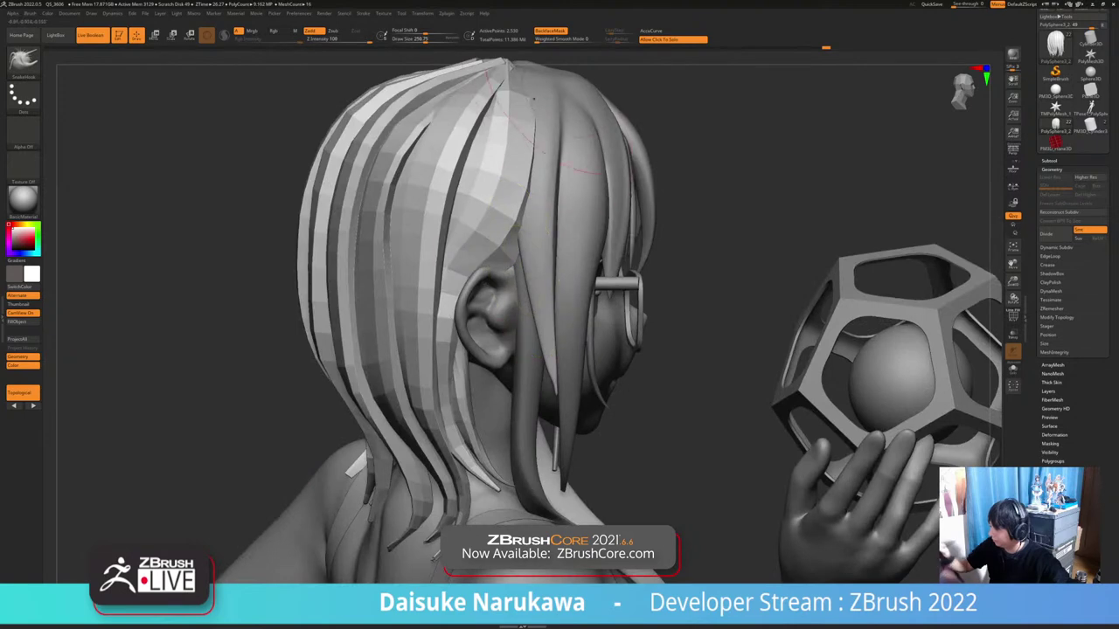
left_click(551, 31)
left_click(418, 39)
right_click_drag(517, 229, 524, 263, "ctrl")
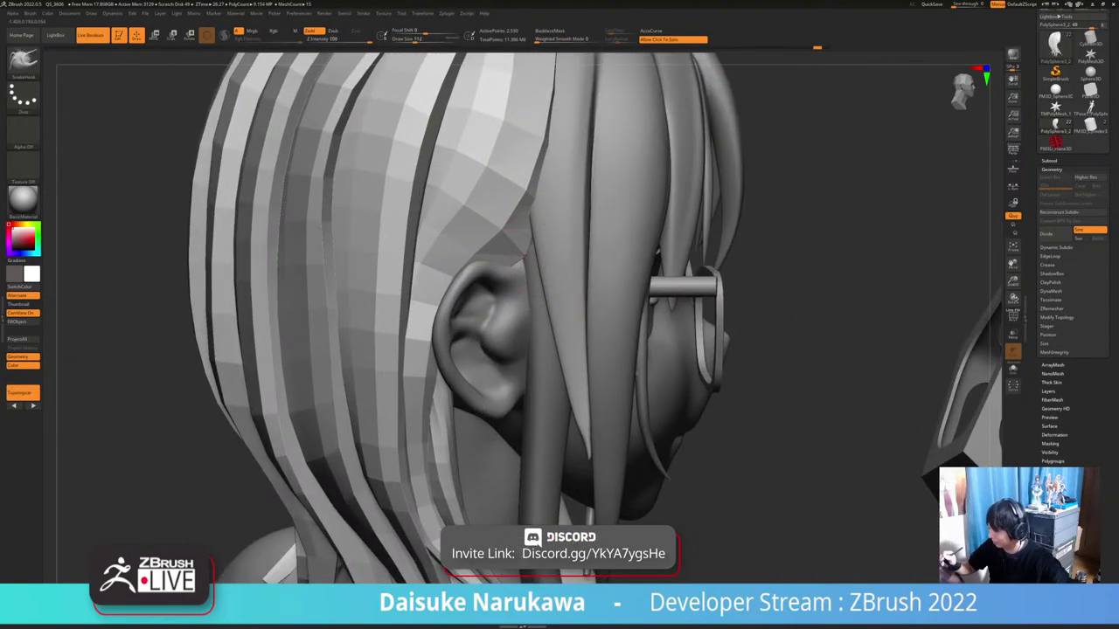
left_click_drag(525, 261, 522, 263)
right_click_drag(522, 263, 518, 245, "ctrl")
right_click_drag(515, 303, 502, 282)
Enlarge the SnakeHook draw size to about 158 and reshape the back hair at the crown behind the bangs
right_click_drag(568, 306, 511, 307)
right_click_drag(541, 350, 540, 325, "ctrl")
right_click_drag(633, 366, 590, 362)
right_click_drag(490, 350, 476, 389, "ctrl")
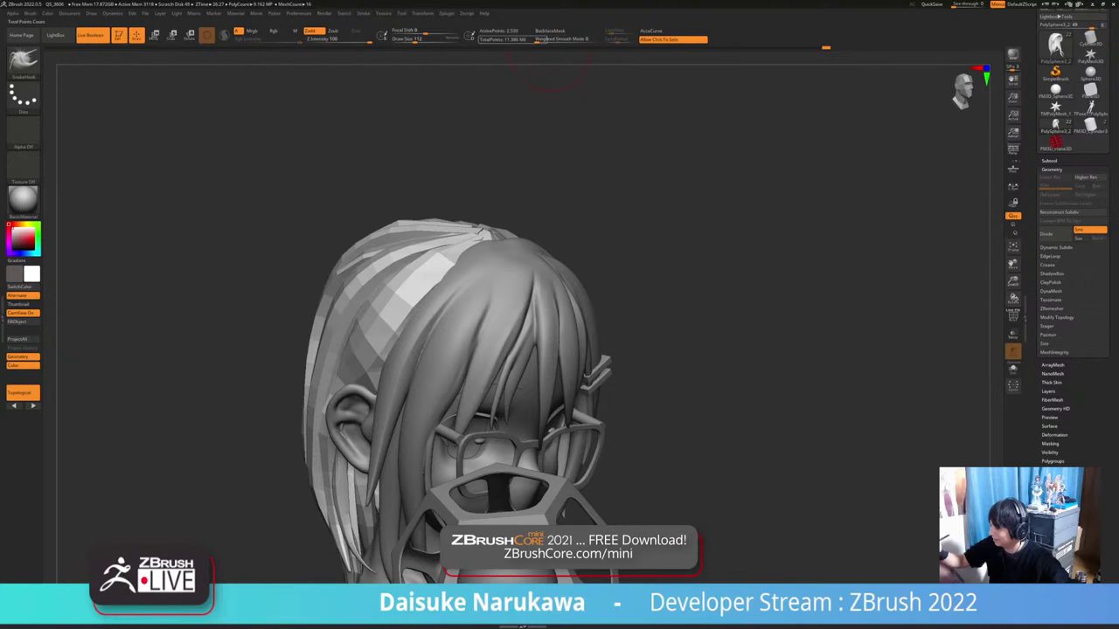
left_click_drag(421, 41, 426, 41)
right_click_drag(612, 285, 538, 275)
right_click_drag(544, 271, 551, 313, "alt")
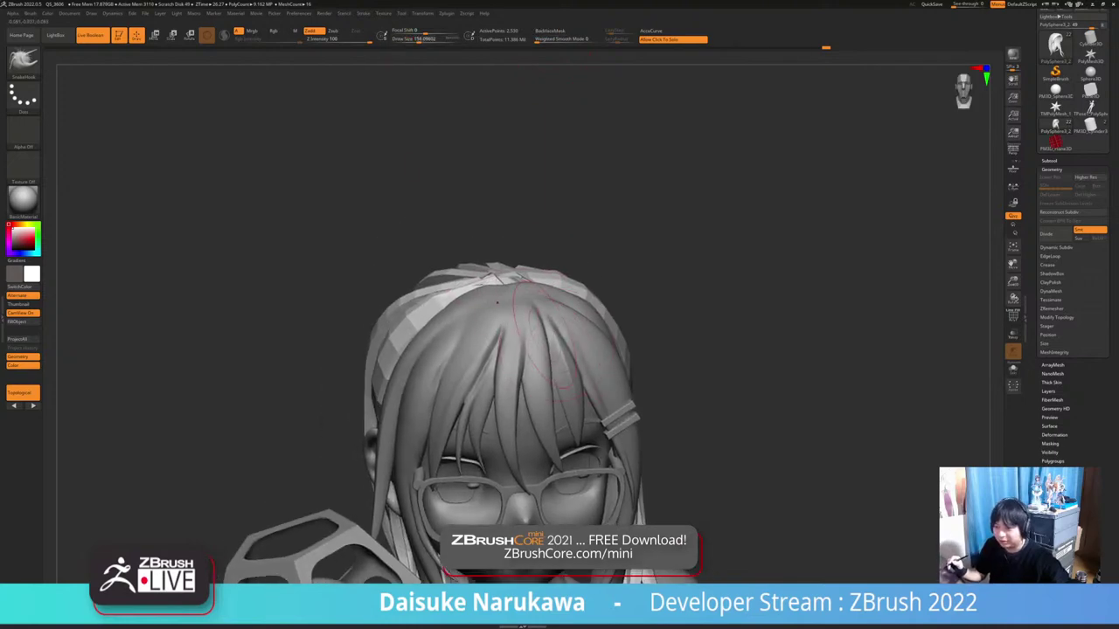
mouse_move(543, 336)
right_mouse_down("ctrl")
mouse_move(540, 392)
mouse_move(530, 389)
right_mouse_up("ctrl")
left_click_drag(455, 233, 451, 227)
right_click_drag(463, 240, 450, 273)
mouse_move(584, 349)
right_mouse_down("ctrl")
mouse_move(577, 306)
mouse_move(572, 345)
right_mouse_up("ctrl")
right_click_drag(603, 279, 525, 265)
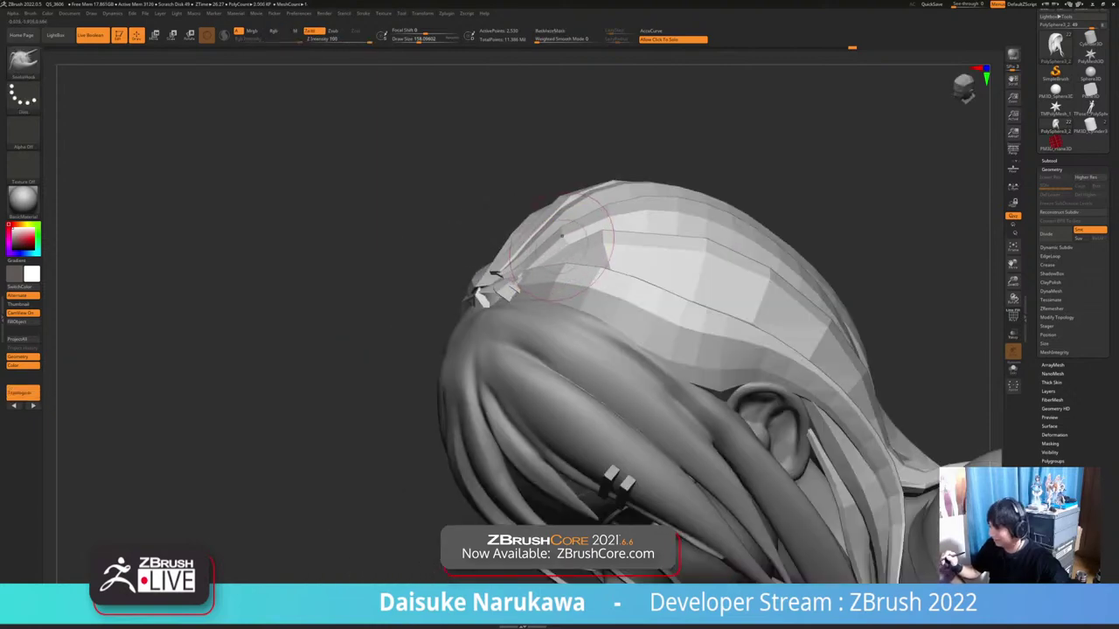
Pull the strand roots at the crown parting with SnakeHook so they meet the front hair
mouse_move(561, 236)
right_mouse_down("ctrl")
mouse_move(564, 214)
mouse_move(515, 276)
mouse_move(533, 318)
mouse_move(557, 282)
mouse_move(486, 286)
mouse_move(503, 294)
mouse_move(577, 262)
mouse_move(607, 175)
right_mouse_up("ctrl")
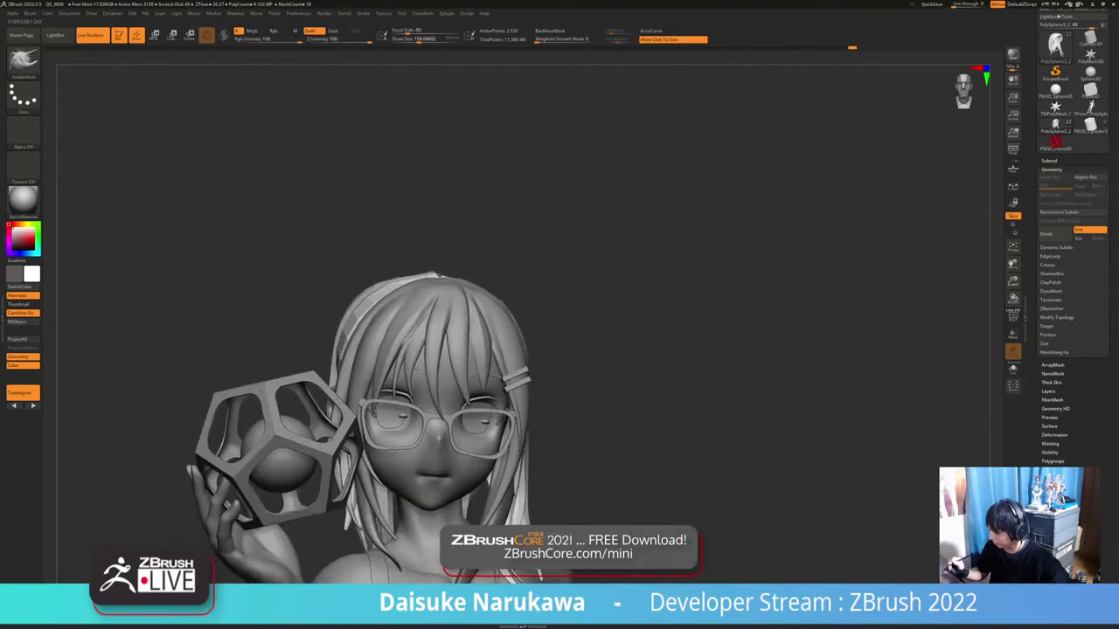
right_click_drag(389, 319, 382, 315)
right_click_drag(415, 179, 463, 272, "ctrl")
left_click_drag(423, 236, 409, 242)
right_click_drag(376, 236, 437, 301)
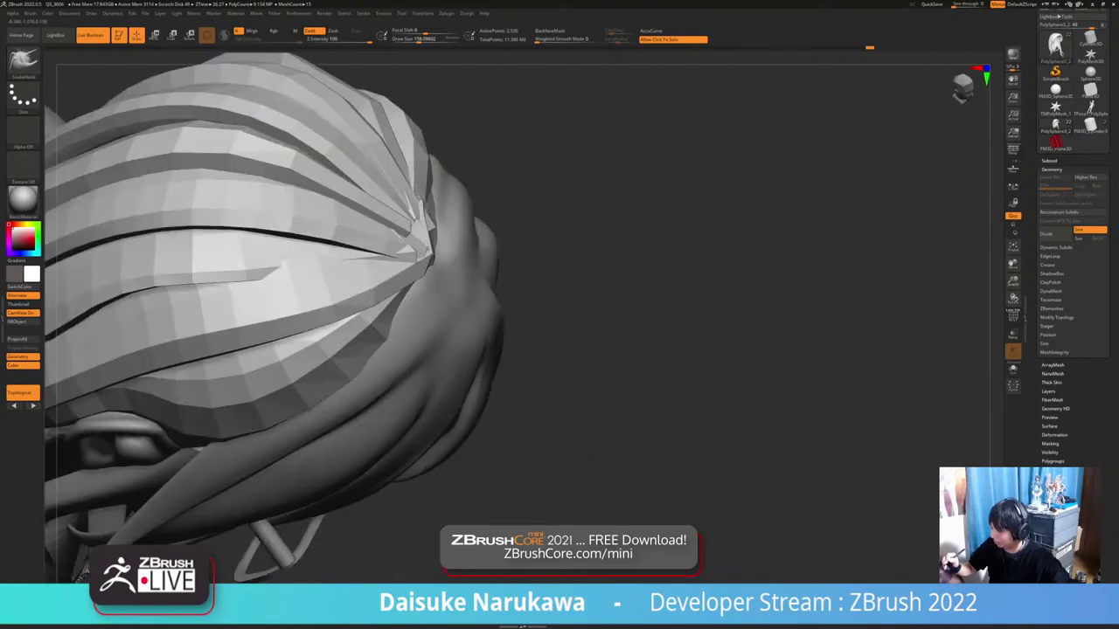
left_click_drag(435, 218, 424, 226)
right_click_drag(569, 398, 428, 271, "ctrl")
right_click_drag(568, 420, 584, 437)
right_click_drag(643, 463, 561, 479)
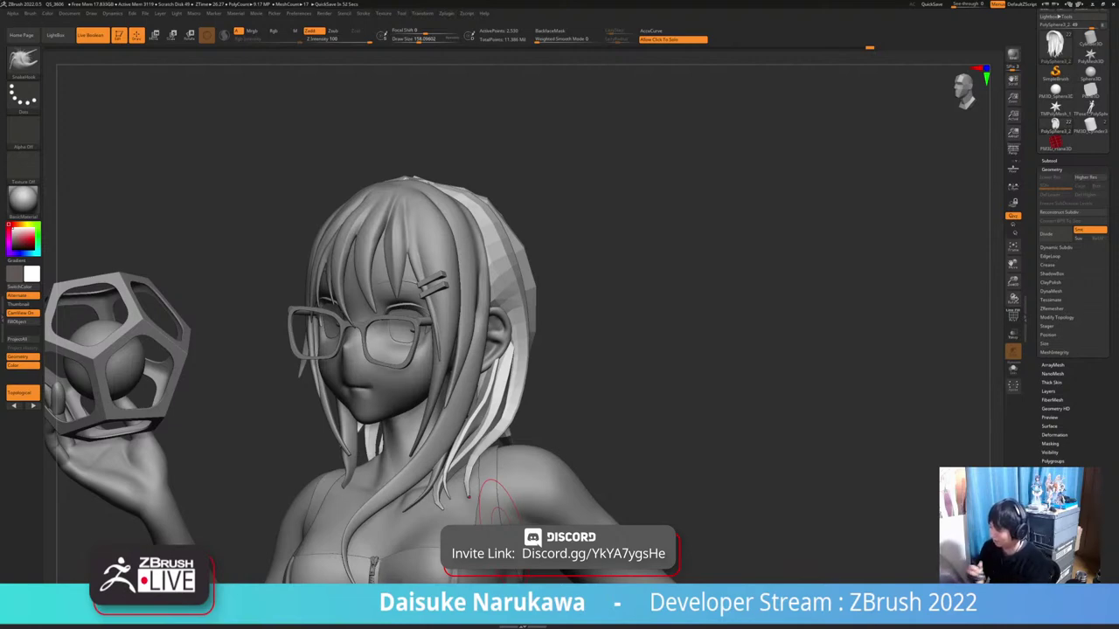
Examine the hair's silhouette around the left ear, from the front, from behind and from the right side
right_click_drag(499, 520, 380, 453)
right_click_drag(543, 455, 689, 450)
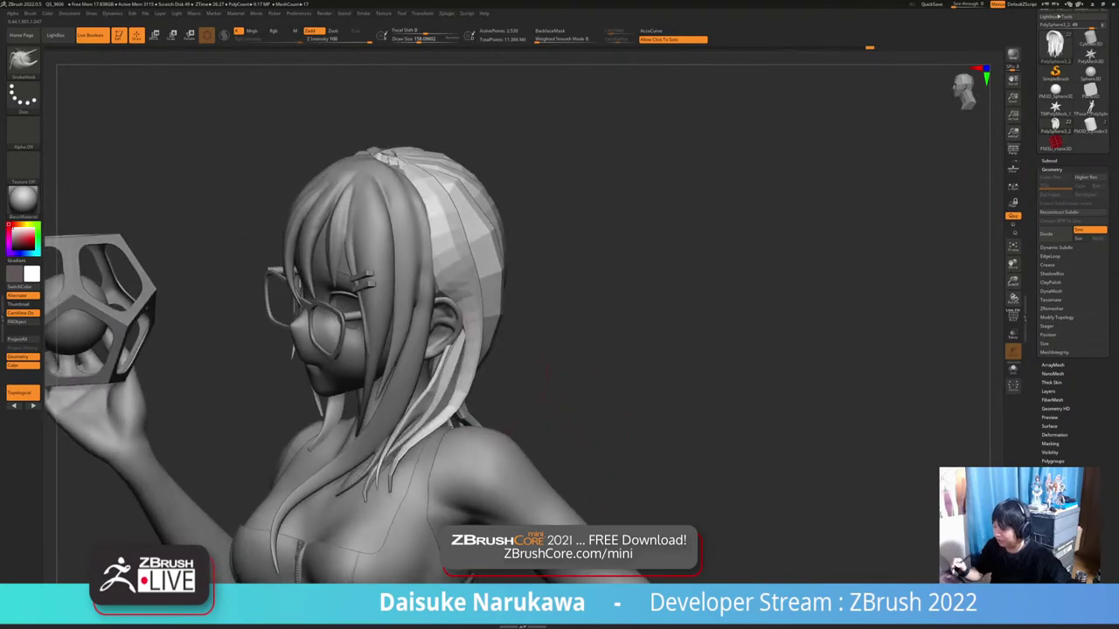
right_click_drag(451, 297, 418, 348, "ctrl")
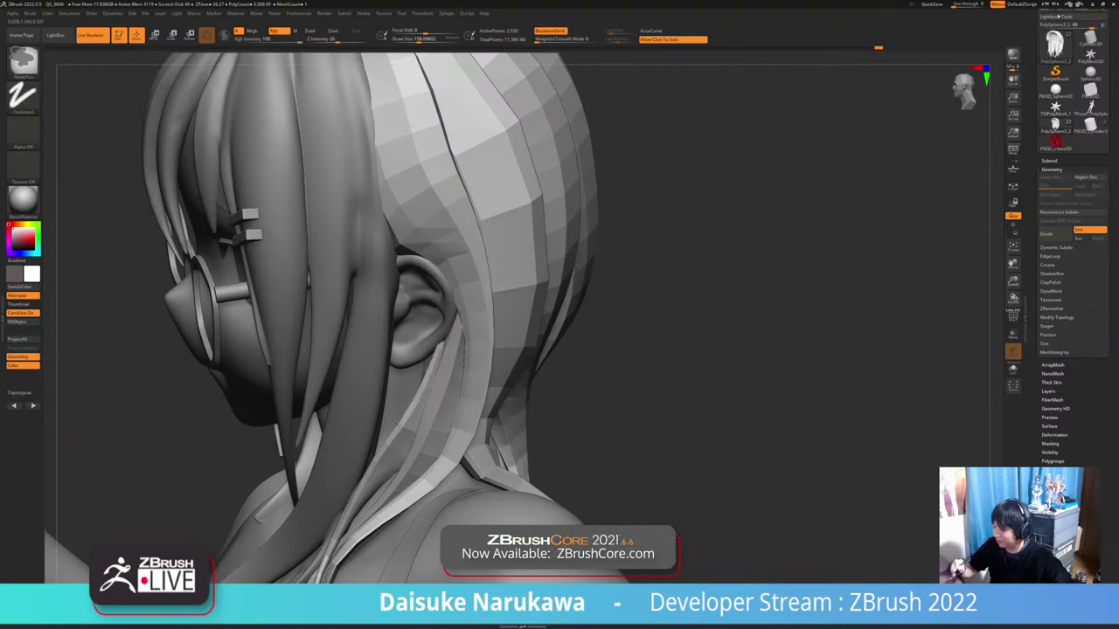
right_click_drag(419, 350, 421, 311, "ctrl")
right_click_drag(422, 311, 513, 293)
right_click_drag(463, 410, 520, 397)
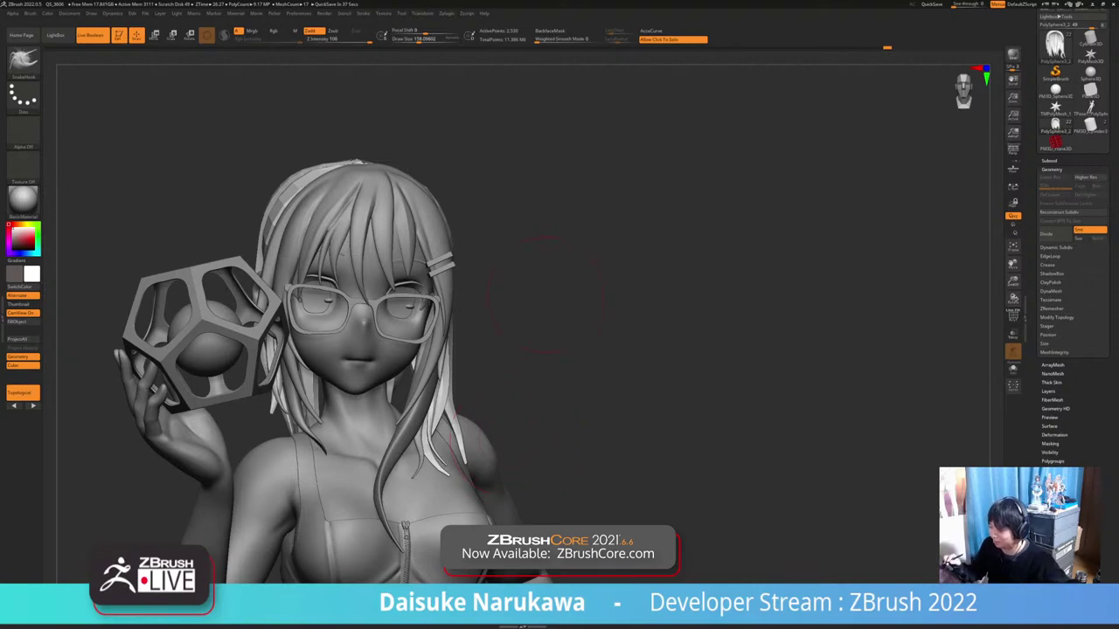
mouse_move(556, 356)
left_mouse_down()
mouse_move(804, 357)
mouse_move(529, 365)
mouse_move(571, 354)
left_mouse_up()
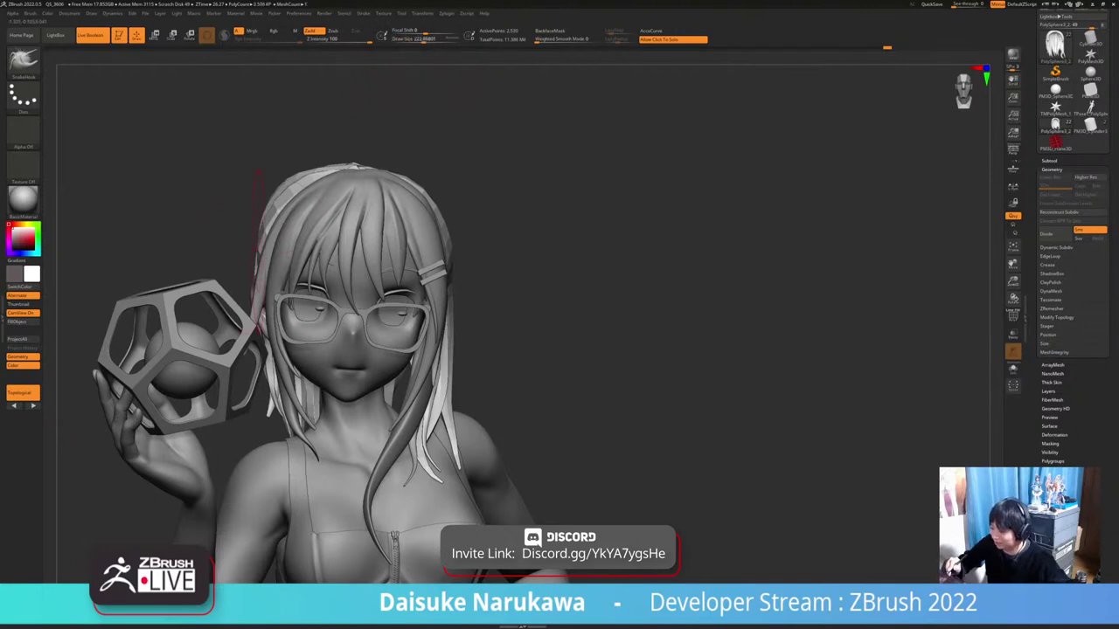
left_click_drag(245, 252, 498, 246)
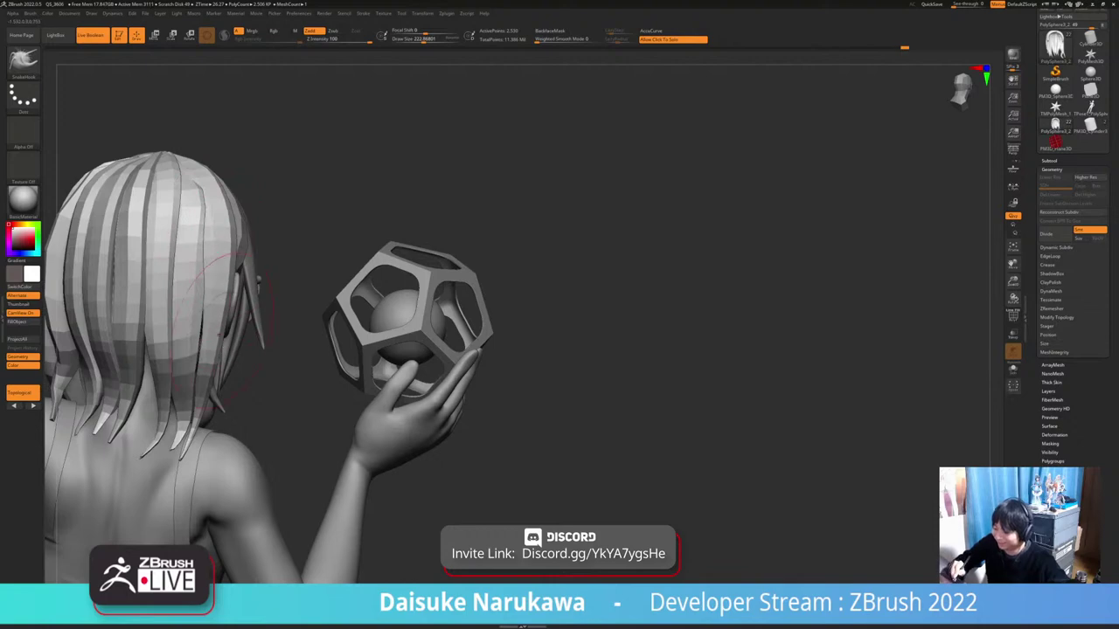
mouse_move(210, 284)
right_mouse_down("alt")
mouse_move(376, 245)
mouse_move(378, 321)
mouse_move(381, 295)
mouse_move(365, 294)
right_mouse_up("alt")
right_click_drag(402, 371, 404, 323, "ctrl")
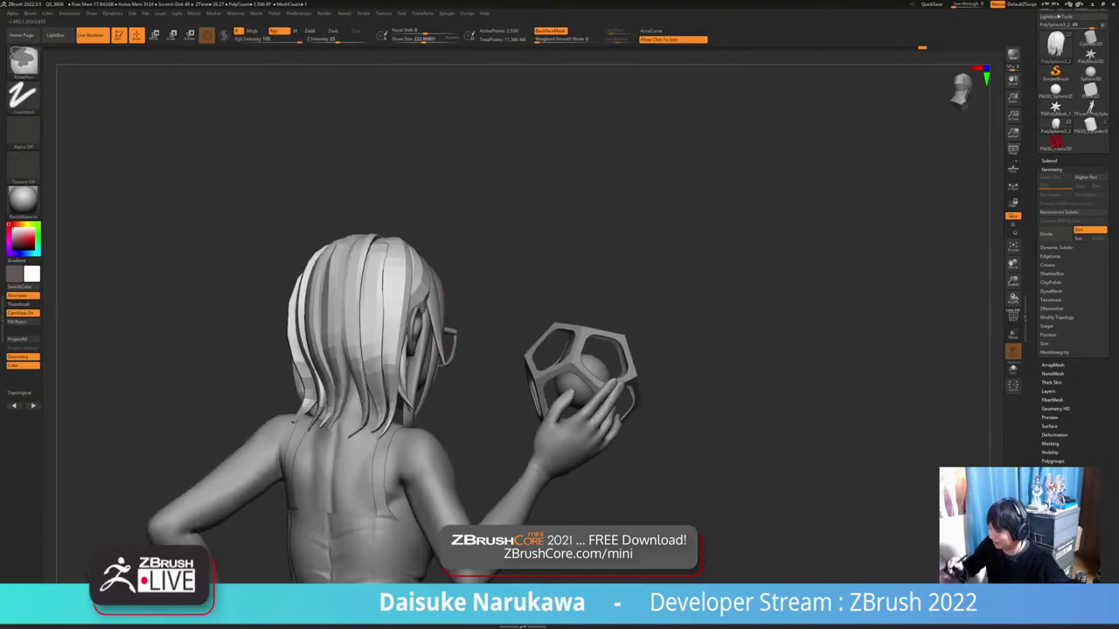
right_click_drag(498, 369, 464, 369)
mouse_move(464, 368)
right_mouse_down("alt")
mouse_move(449, 351)
mouse_move(408, 351)
mouse_move(403, 403)
right_mouse_up("alt")
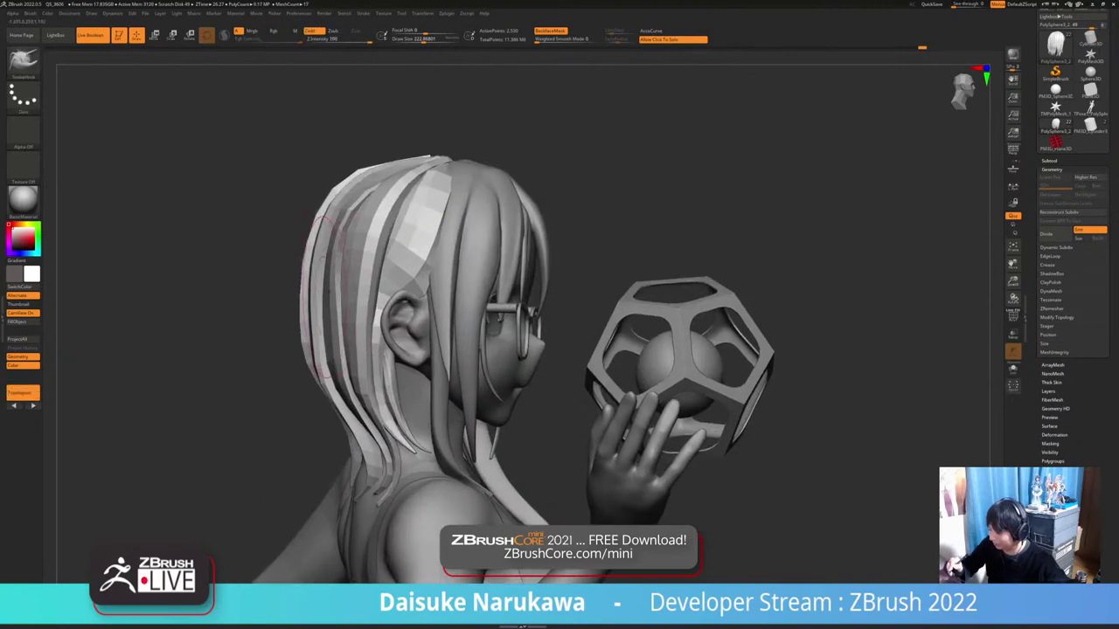
right_click_drag(335, 355, 395, 313, "ctrl")
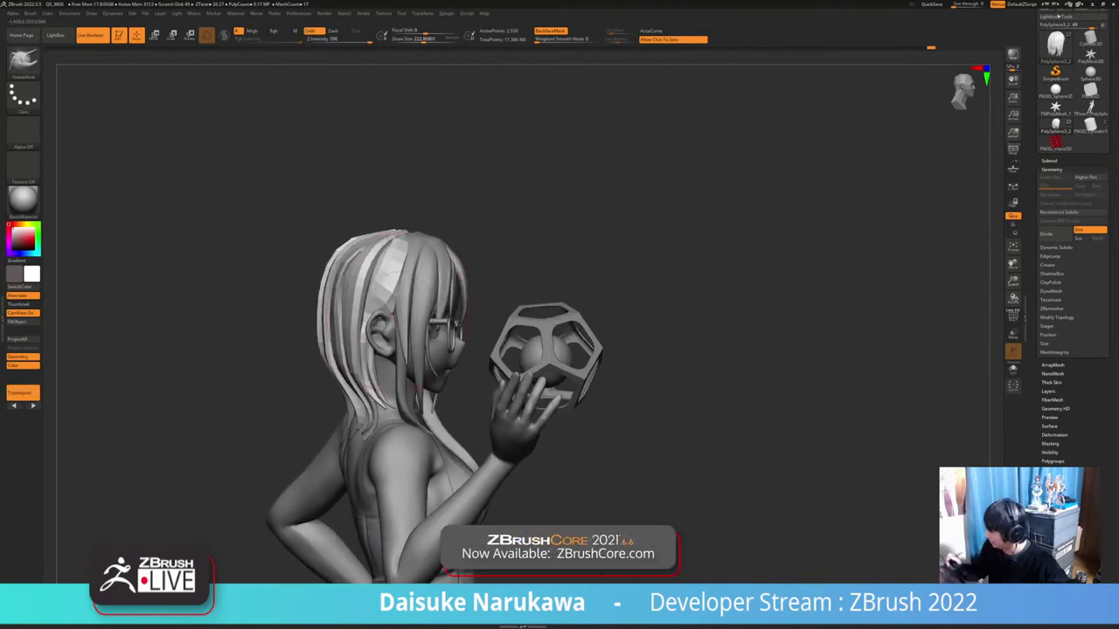
Temporarily show the red hooded jacket to check how the hair sits inside the hood, and reselect the back hair
left_click(1049, 161)
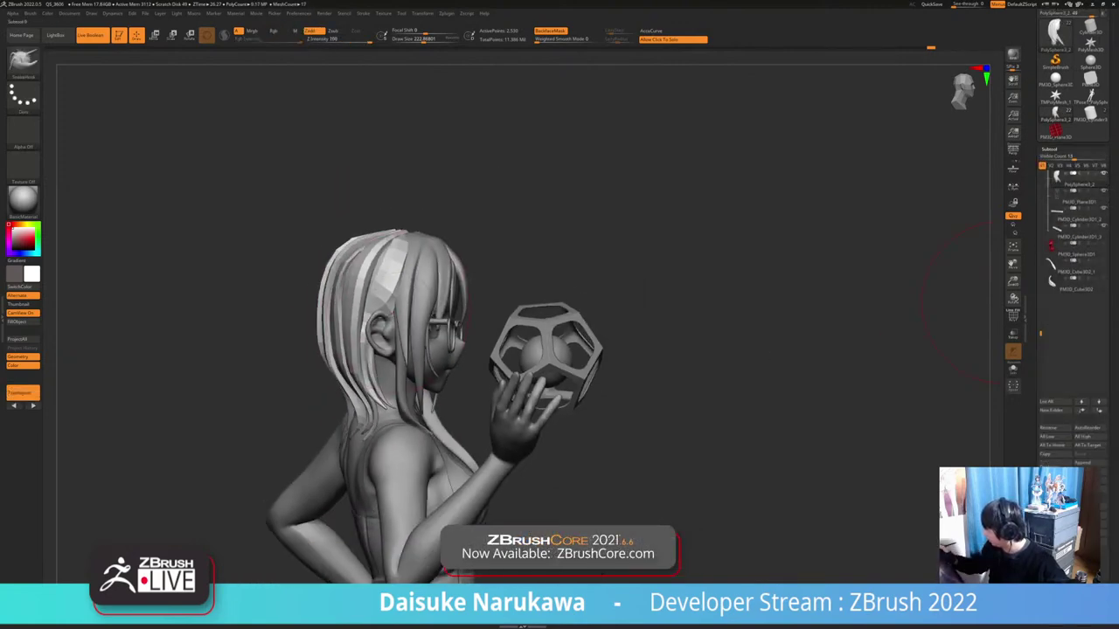
left_click(1103, 244)
right_click_drag(489, 271, 344, 281)
left_click(369, 284, "alt")
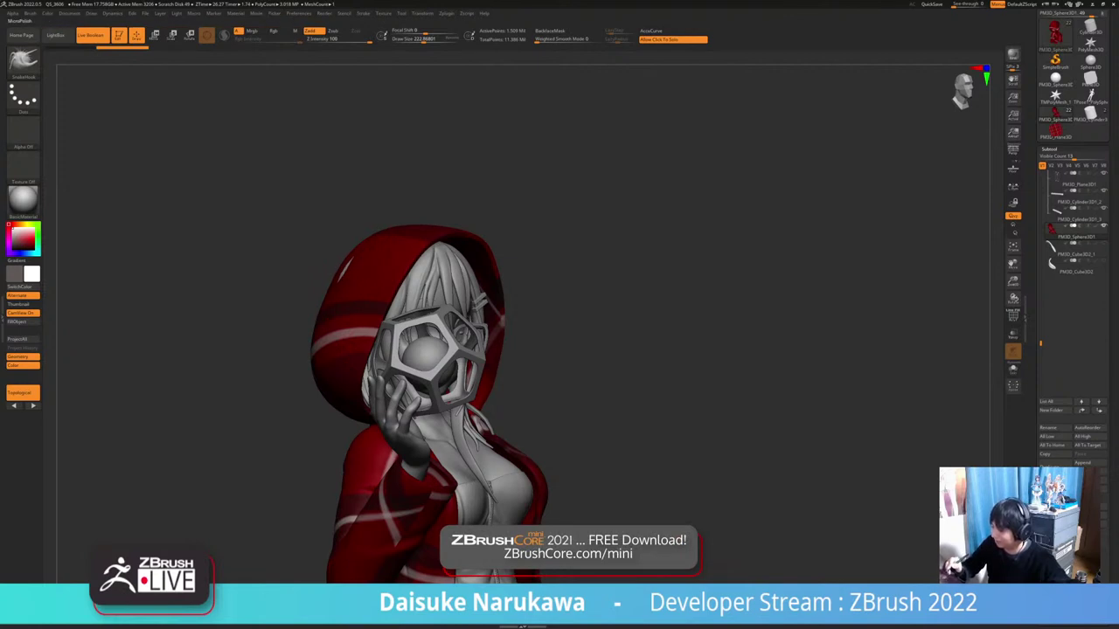
mouse_move(384, 272)
right_mouse_down("ctrl")
mouse_move(394, 240)
mouse_move(502, 289)
mouse_move(430, 302)
right_mouse_up("ctrl")
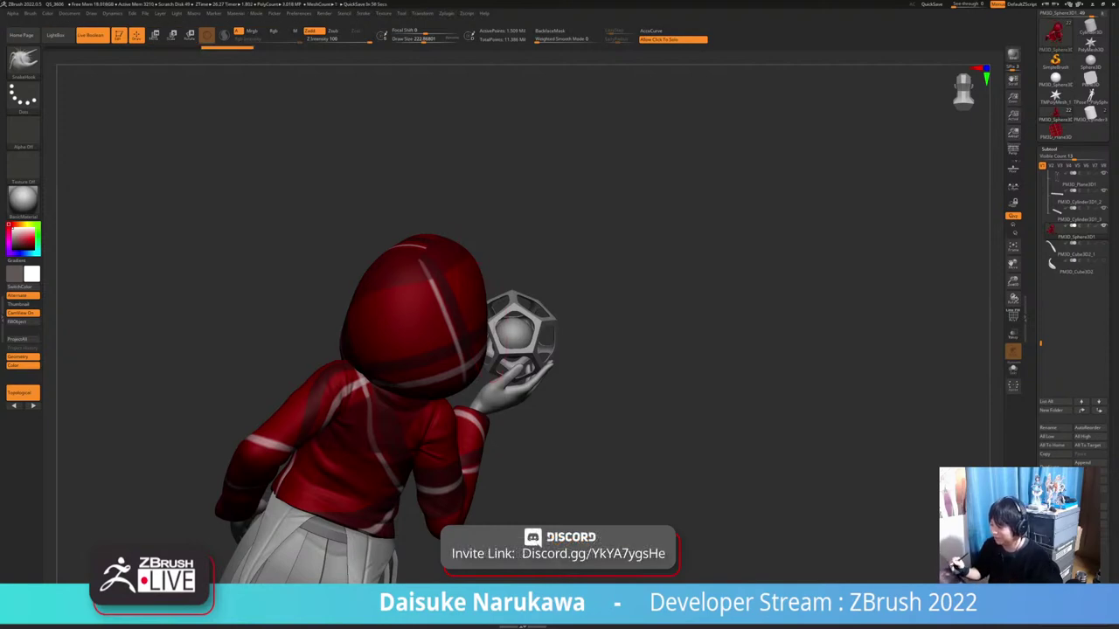
left_click_drag(647, 306, 874, 319)
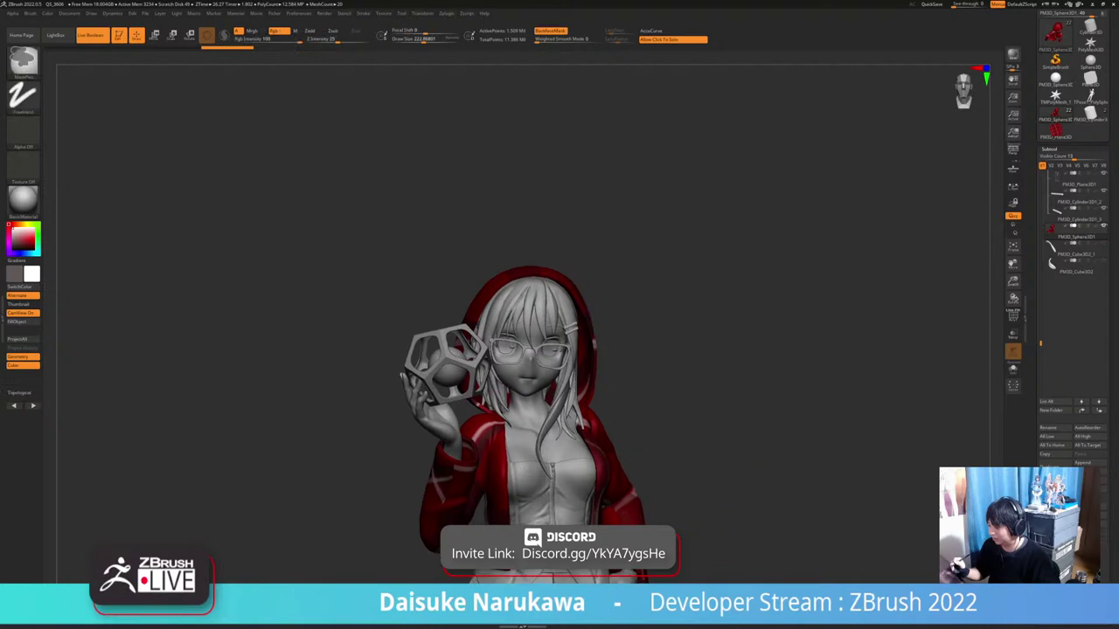
mouse_move(694, 376)
right_mouse_down("ctrl")
mouse_move(698, 430)
mouse_move(653, 434)
right_mouse_up("ctrl")
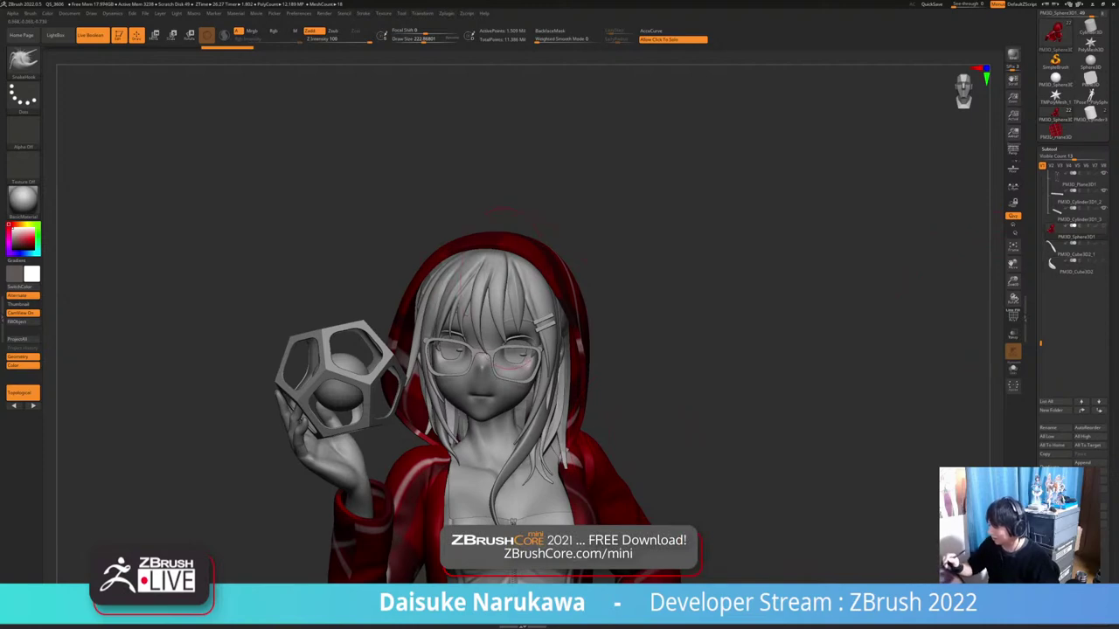
mouse_move(550, 319)
right_mouse_down()
mouse_move(585, 321)
mouse_move(547, 293)
mouse_move(512, 291)
mouse_move(513, 354)
mouse_move(454, 170)
mouse_move(479, 262)
mouse_move(503, 275)
mouse_move(494, 293)
mouse_move(468, 293)
right_mouse_up()
left_click(507, 212, "alt")
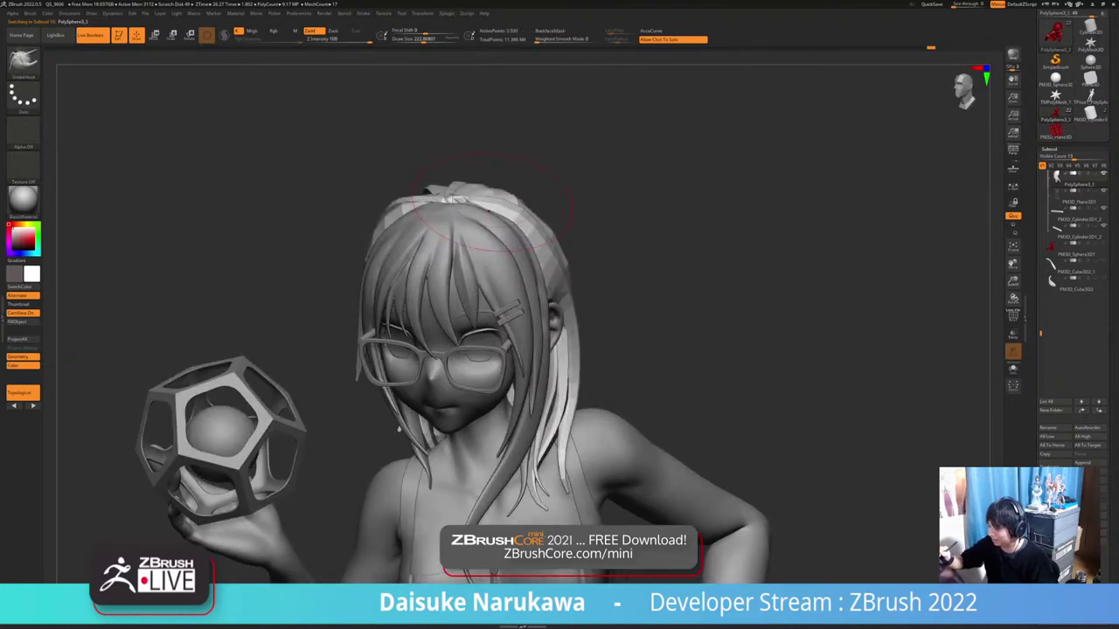
Examine the crown and left side of the hair from above and from the side, with BackfaceMask turned on
mouse_move(507, 212)
right_mouse_down()
mouse_move(458, 212)
mouse_move(519, 229)
mouse_move(546, 157)
right_mouse_up()
mouse_move(586, 371)
right_mouse_down()
mouse_move(664, 393)
mouse_move(625, 392)
mouse_move(649, 395)
mouse_move(641, 467)
mouse_move(653, 486)
right_mouse_up()
right_click_drag(646, 437, 635, 434)
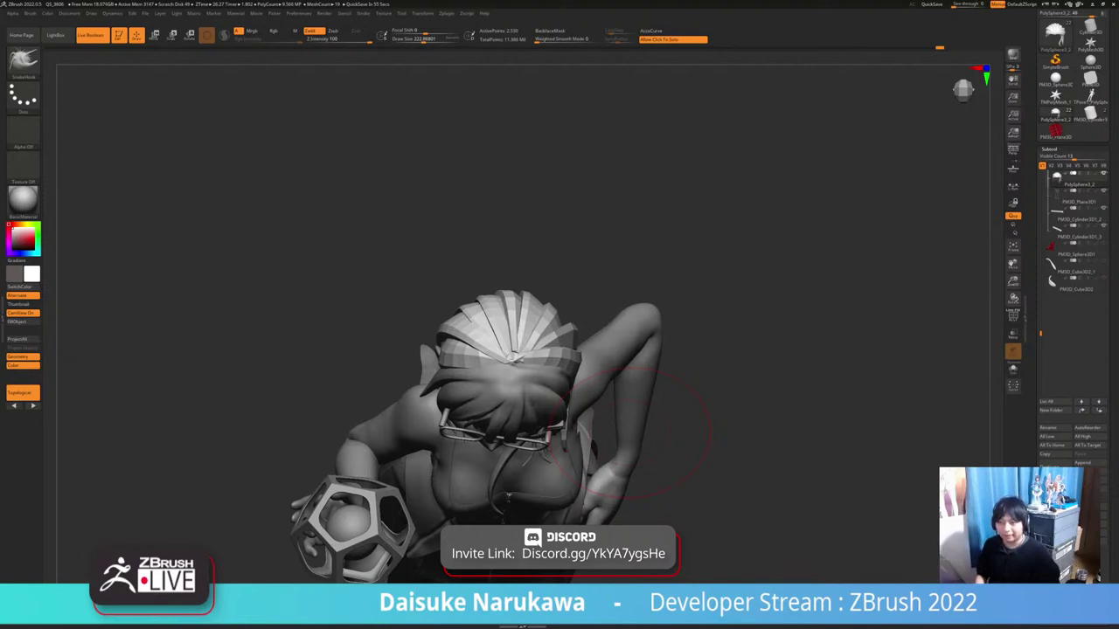
right_click_drag(629, 432, 625, 498)
mouse_move(625, 363)
right_mouse_down()
mouse_move(602, 351)
mouse_move(600, 389)
mouse_move(533, 205)
right_mouse_up()
mouse_move(612, 393)
right_mouse_down("ctrl")
mouse_move(616, 349)
mouse_move(619, 406)
right_mouse_up("ctrl")
right_click_drag(625, 446, 644, 412, "ctrl")
mouse_move(644, 412)
right_mouse_down("alt")
mouse_move(633, 378)
mouse_move(551, 377)
mouse_move(614, 389)
mouse_move(645, 415)
mouse_move(642, 392)
mouse_move(644, 407)
mouse_move(542, 391)
right_mouse_up("alt")
left_click(550, 31)
right_click_drag(511, 222, 546, 271)
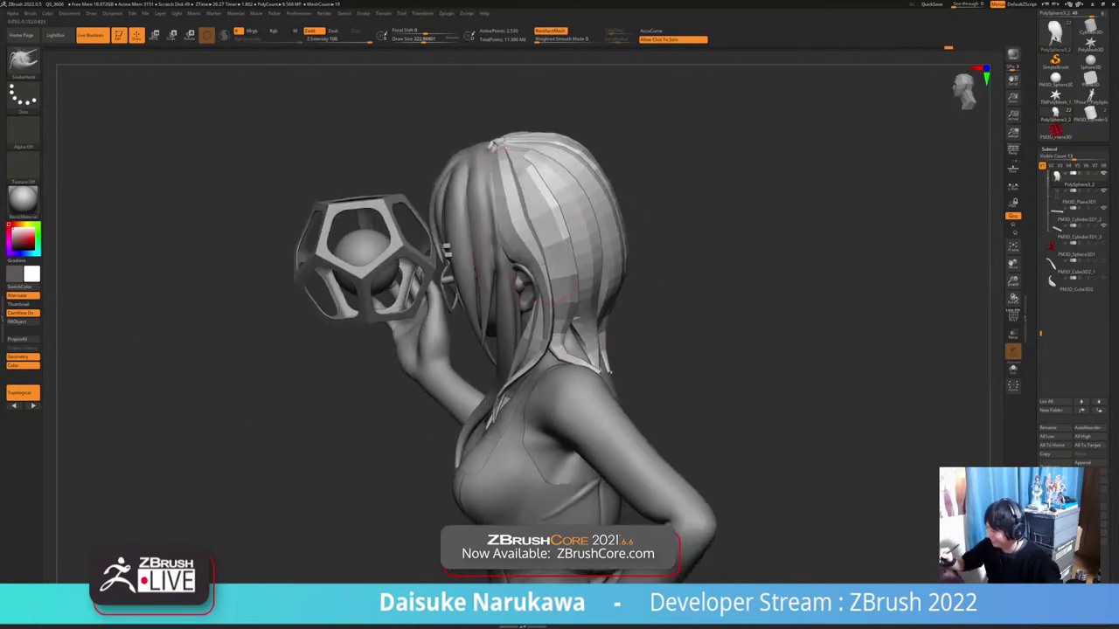
Isolate the back hair in Solo mode and subdivide it once
mouse_move(652, 367)
right_mouse_down()
mouse_move(687, 416)
mouse_move(722, 383)
mouse_move(740, 395)
right_mouse_up()
left_click(739, 395)
left_click(736, 395)
left_click_drag(663, 395, 706, 403)
left_click(706, 404)
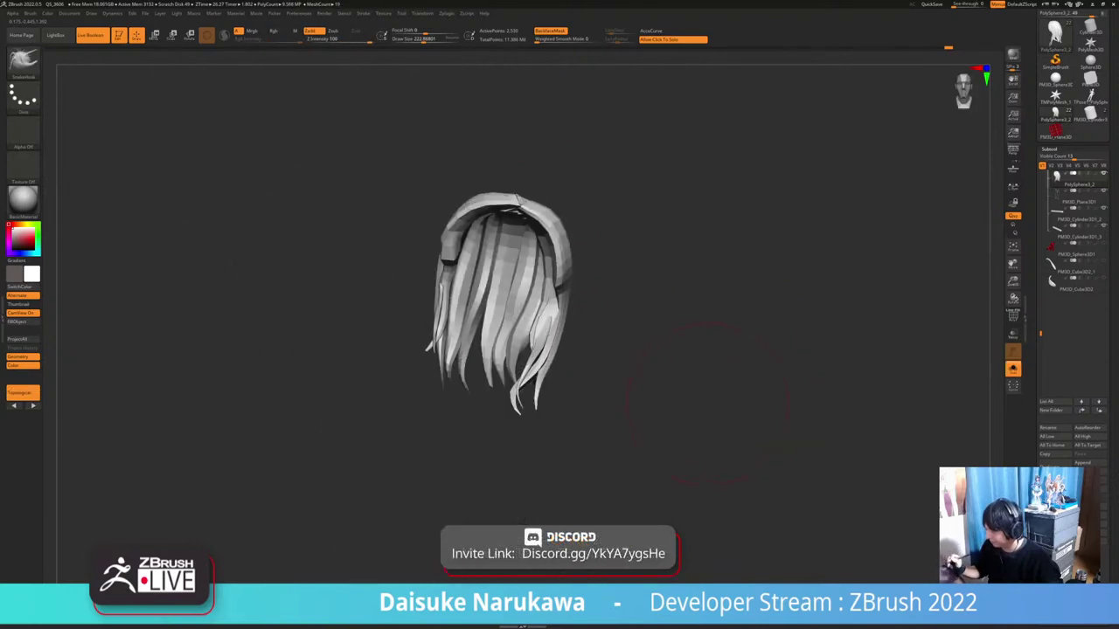
mouse_move(520, 214)
right_mouse_down("ctrl")
mouse_move(535, 280)
mouse_move(585, 315)
mouse_move(570, 259)
mouse_move(566, 349)
right_mouse_up("ctrl")
mouse_move(566, 350)
right_mouse_down()
mouse_move(567, 382)
mouse_move(593, 374)
mouse_move(535, 293)
mouse_move(581, 358)
mouse_move(549, 400)
mouse_move(508, 366)
right_mouse_up()
left_click_drag(505, 363, 500, 324)
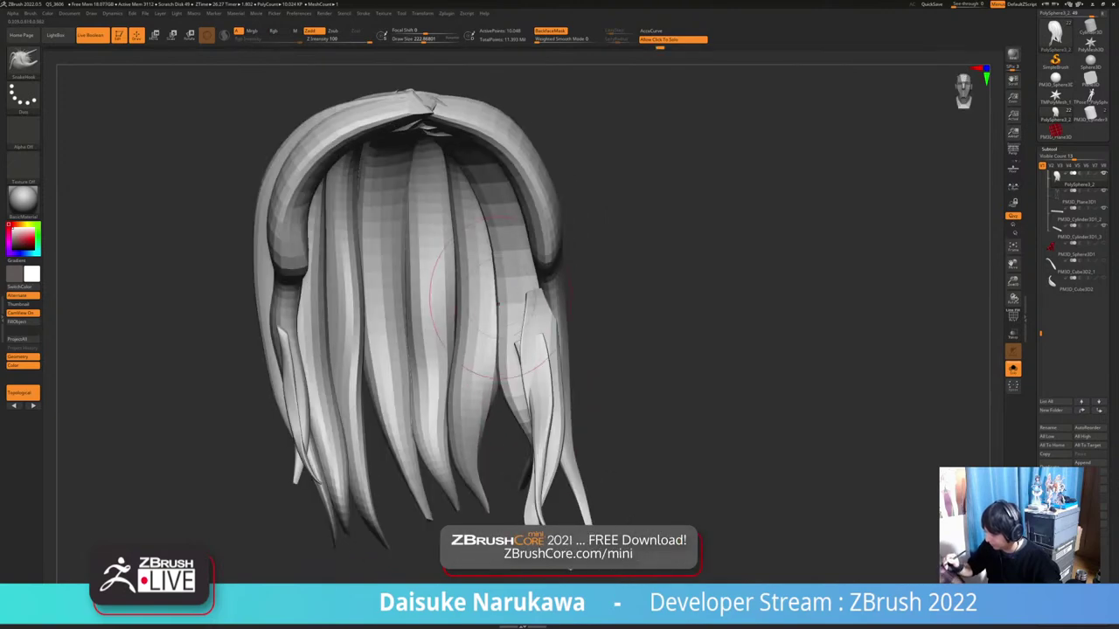
Examine the isolated back hair's inner surfaces, side strands and tapering tips from the front and side
mouse_move(499, 303)
right_mouse_down("ctrl")
mouse_move(491, 262)
mouse_move(524, 274)
right_mouse_up("ctrl")
right_click_drag(525, 274, 516, 350, "ctrl")
mouse_move(516, 349)
right_mouse_down()
mouse_move(425, 341)
mouse_move(439, 296)
mouse_move(385, 330)
mouse_move(441, 330)
right_mouse_up()
left_click_drag(441, 329, 426, 304)
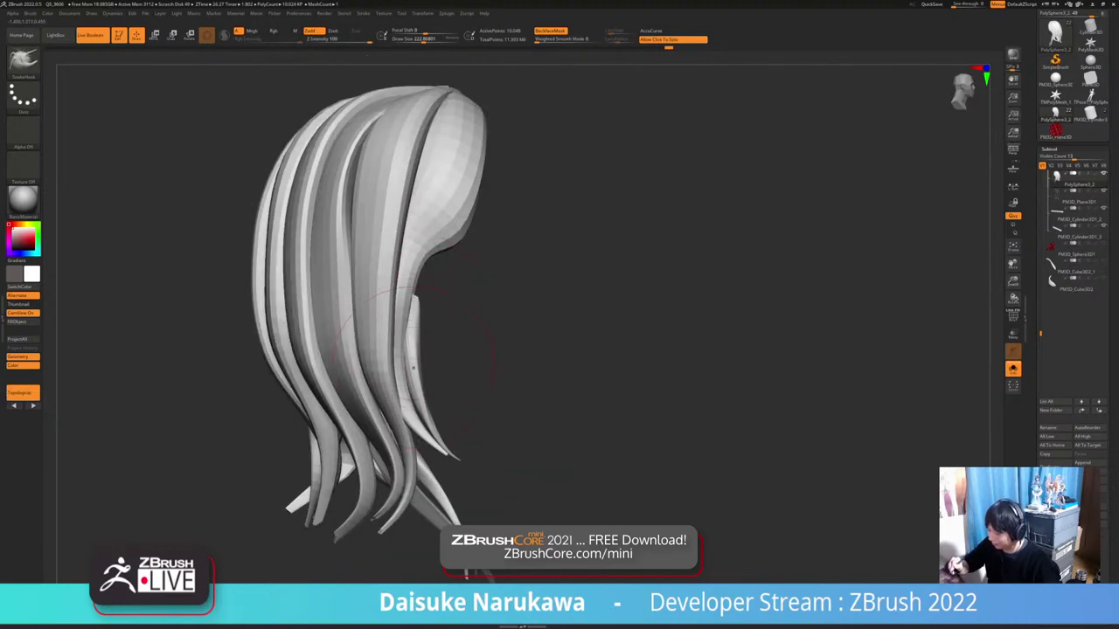
right_click_drag(413, 367, 359, 343, "ctrl")
mouse_move(532, 372)
right_mouse_down("ctrl")
mouse_move(534, 334)
mouse_move(447, 365)
mouse_move(448, 403)
mouse_move(486, 402)
right_mouse_up("ctrl")
right_click_drag(437, 340, 432, 262, "ctrl")
right_click_drag(664, 398, 649, 426)
mouse_move(649, 427)
right_mouse_down()
mouse_move(675, 428)
mouse_move(618, 490)
mouse_move(638, 480)
mouse_move(650, 419)
mouse_move(642, 432)
right_mouse_up()
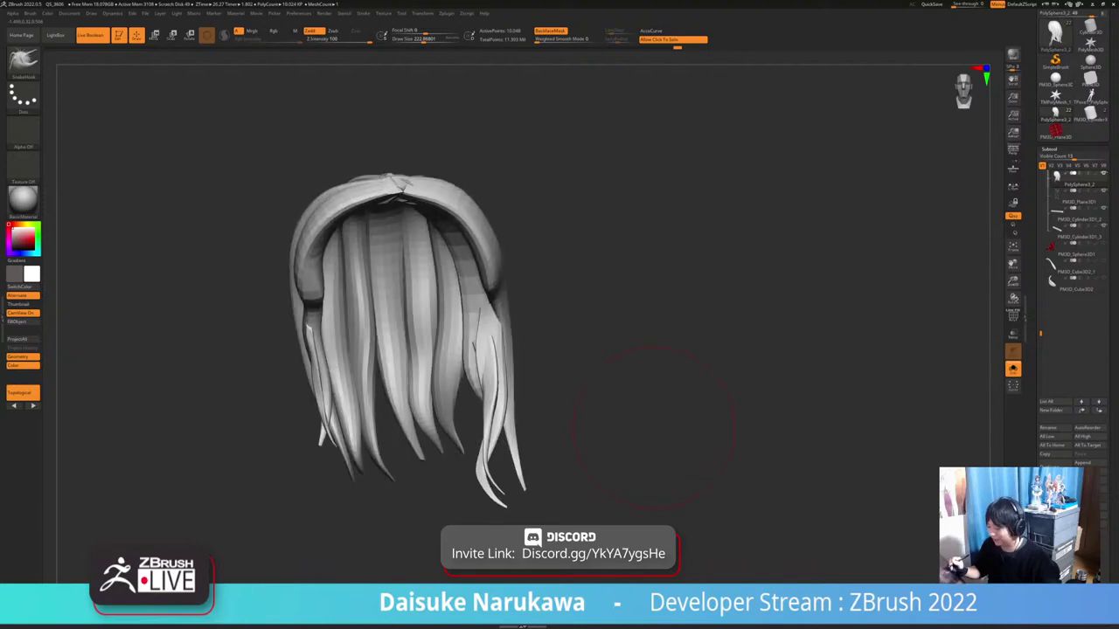
Show the full character again, turn BackfaceMask off and nudge the back hair at the crown with SnakeHook
key("alt+s")
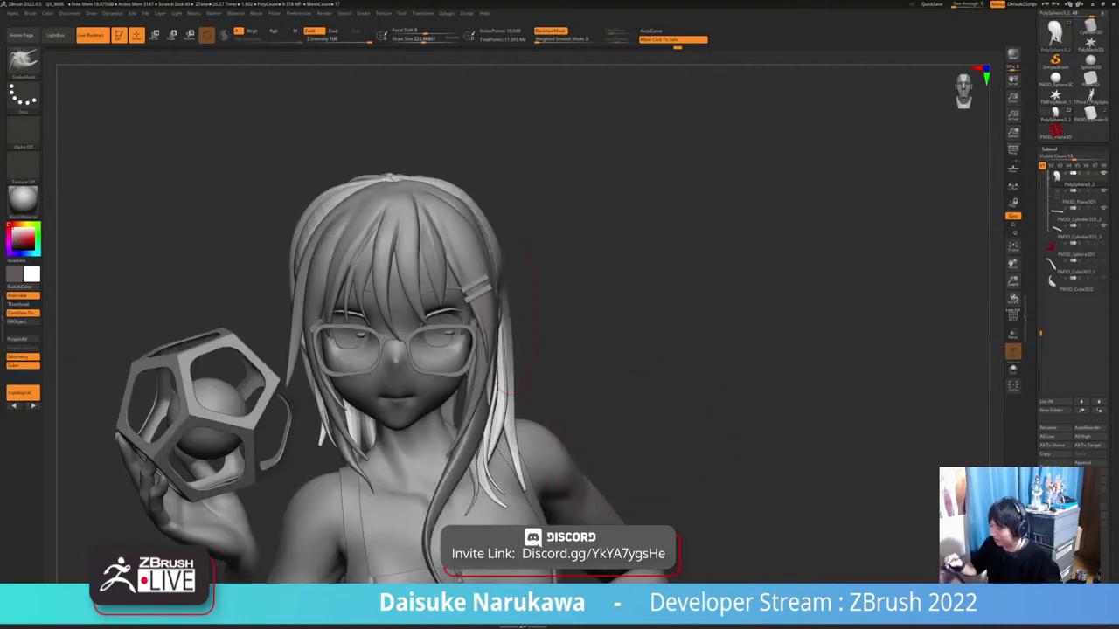
right_click_drag(463, 319, 511, 361)
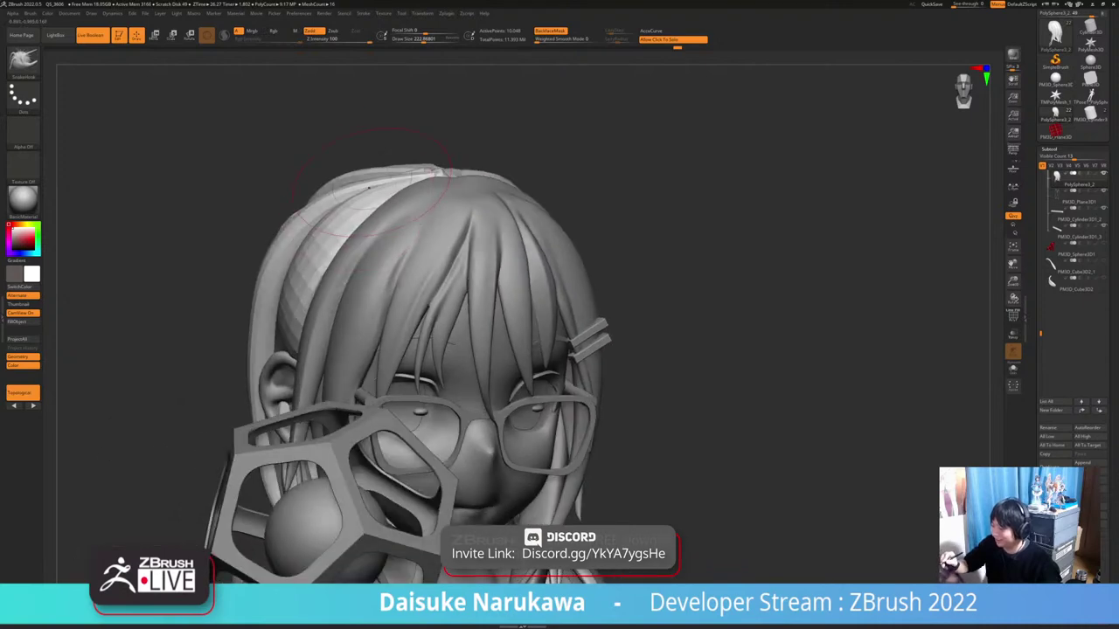
left_click(550, 32)
mouse_move(367, 185)
right_mouse_down()
mouse_move(412, 206)
mouse_move(412, 193)
mouse_move(472, 210)
mouse_move(516, 196)
right_mouse_up()
mouse_move(437, 184)
right_mouse_down("ctrl")
mouse_move(430, 153)
mouse_move(473, 167)
right_mouse_up("ctrl")
left_click_drag(449, 161, 457, 167)
mouse_move(456, 167)
right_mouse_down()
mouse_move(462, 186)
mouse_move(472, 180)
mouse_move(459, 122)
mouse_move(524, 144)
right_mouse_up()
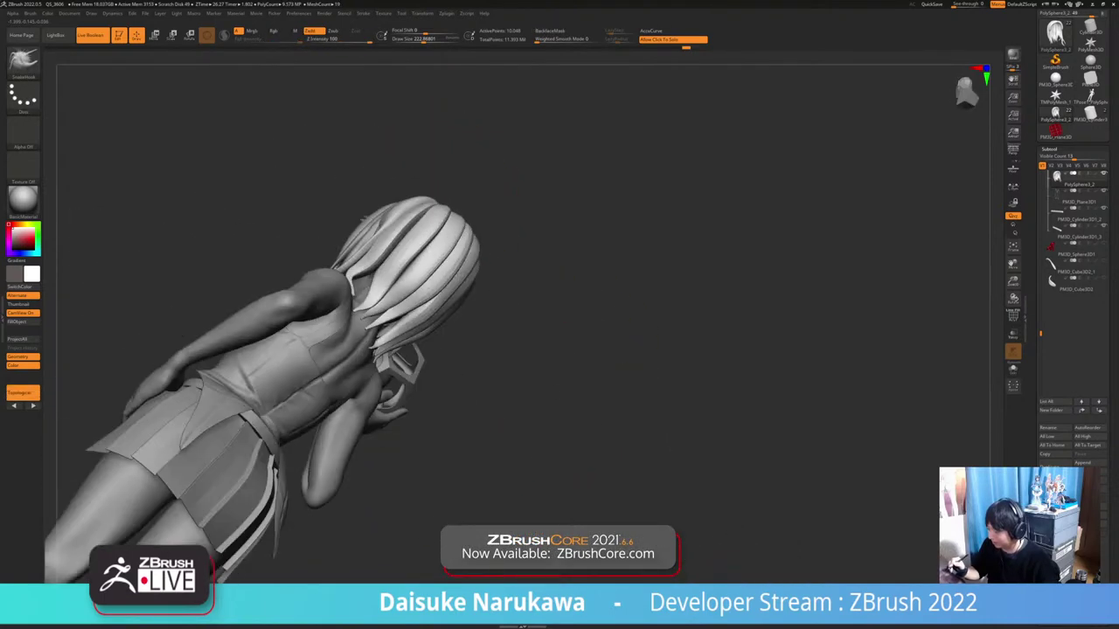
mouse_move(496, 398)
right_mouse_down()
mouse_move(445, 362)
mouse_move(391, 278)
mouse_move(386, 308)
mouse_move(444, 318)
right_mouse_up()
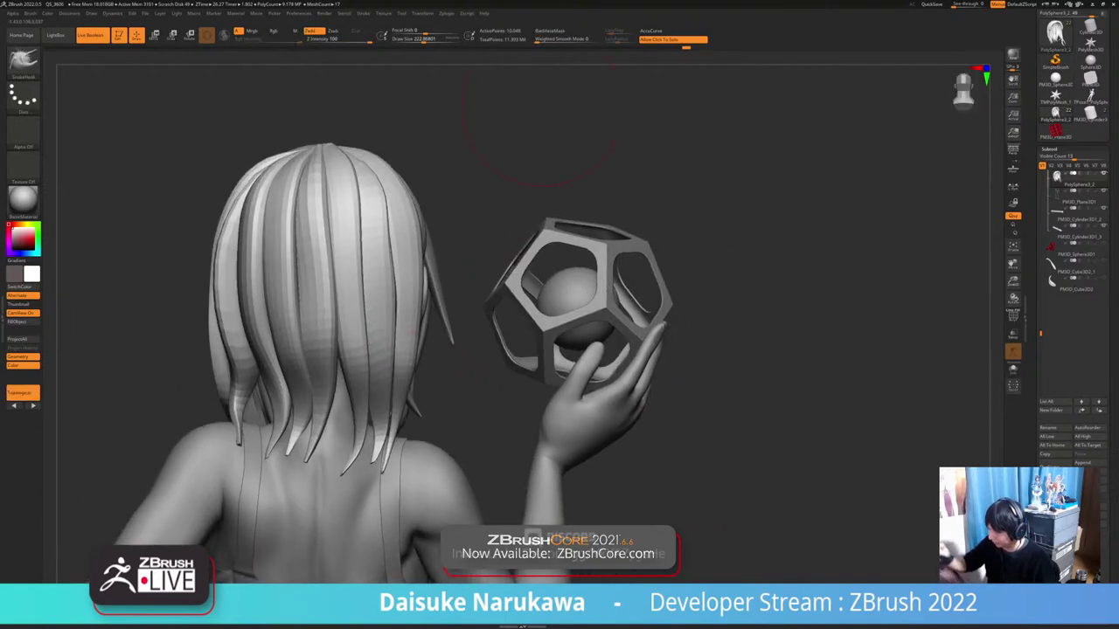
Turn on BackfaceMask and adjust the back hair's strands with SnakeHook, checking the shape from behind, the side and the front
left_click(551, 32)
right_click_drag(412, 255, 371, 256)
mouse_move(372, 255)
right_mouse_down("ctrl")
mouse_move(371, 297)
mouse_move(385, 239)
mouse_move(403, 241)
mouse_move(379, 287)
mouse_move(378, 255)
mouse_move(348, 255)
mouse_move(347, 236)
mouse_move(411, 289)
right_mouse_up("ctrl")
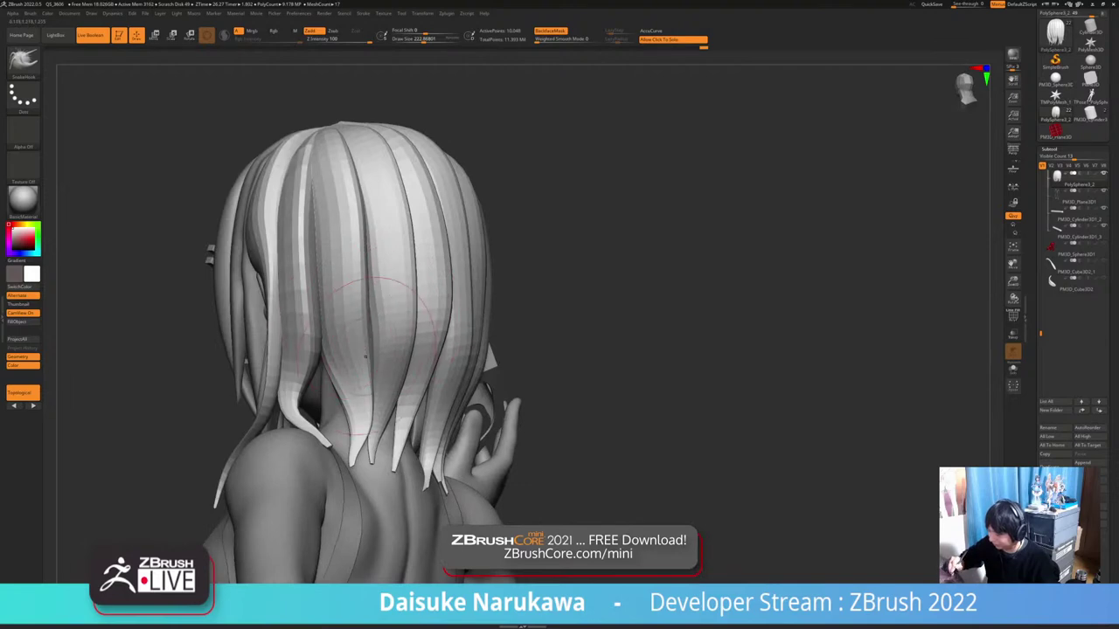
right_click_drag(365, 357, 302, 323)
right_click_drag(385, 290, 311, 299)
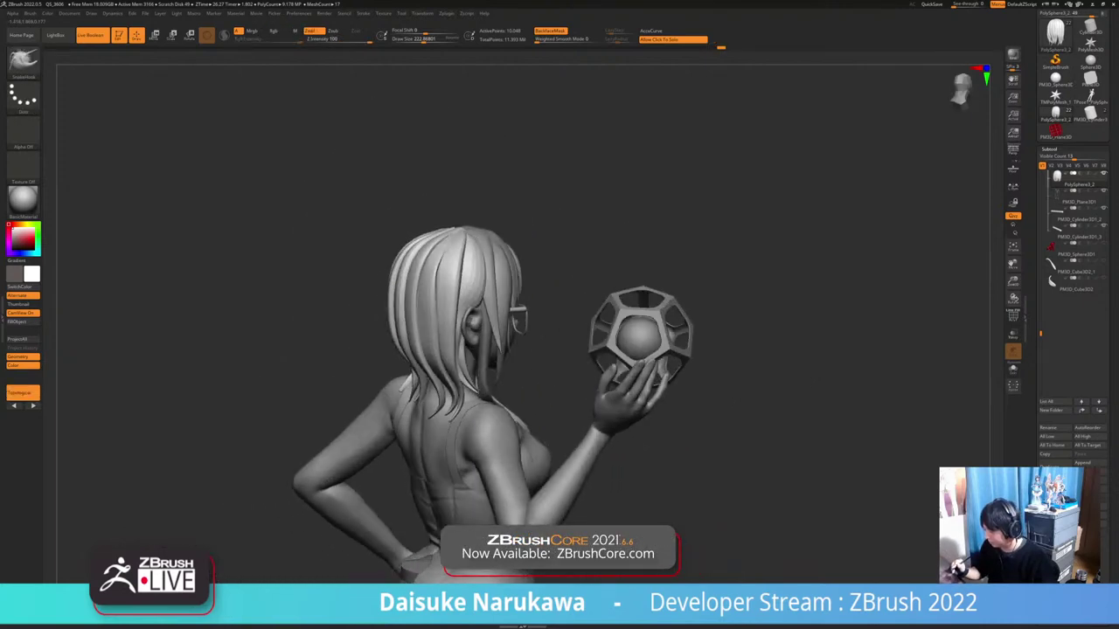
mouse_move(524, 375)
right_mouse_down()
mouse_move(367, 371)
mouse_move(389, 363)
mouse_move(389, 407)
mouse_move(350, 412)
right_mouse_up()
mouse_move(349, 411)
right_mouse_down()
mouse_move(316, 407)
mouse_move(350, 408)
right_mouse_up()
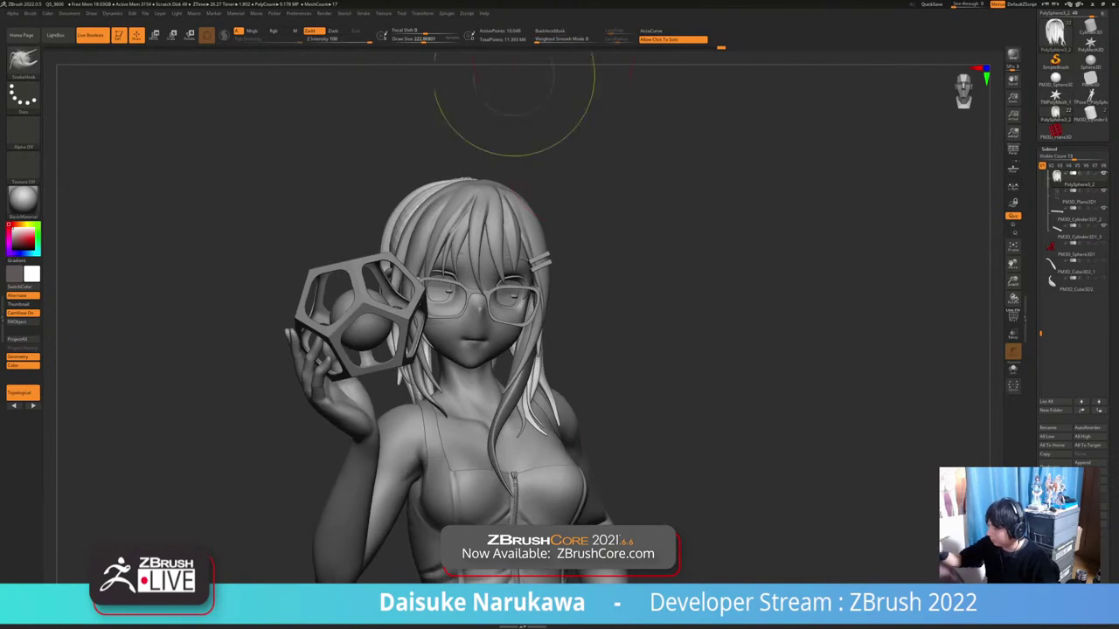
Reshape the back hair's silhouette over the crown from the front with the Move and SnakeHook brushes
right_click_drag(428, 131, 409, 224, "ctrl")
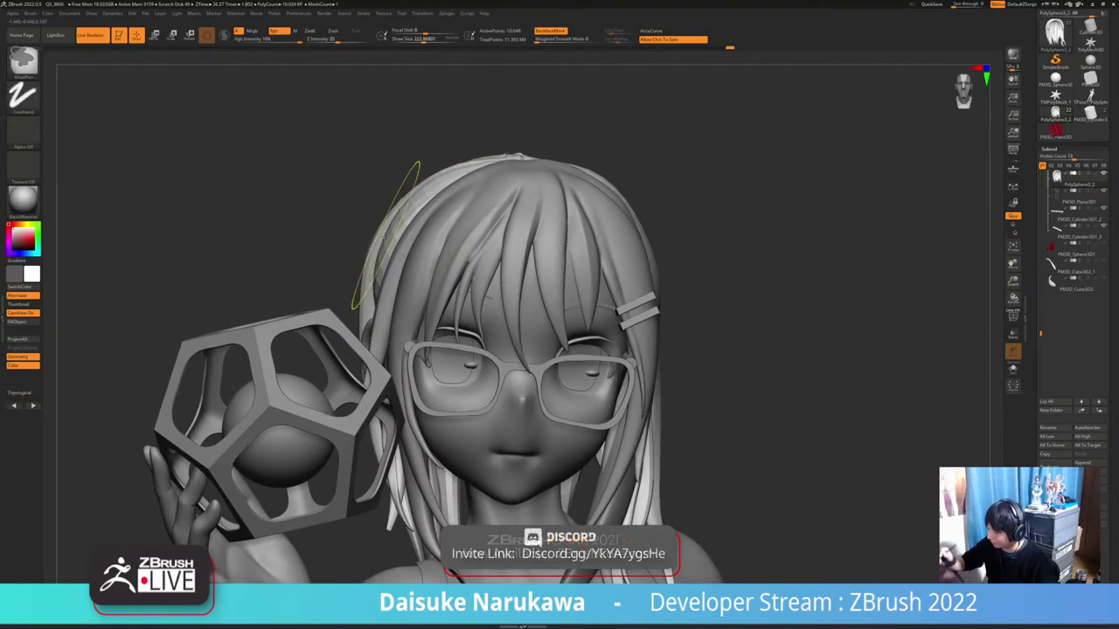
mouse_move(691, 379)
right_mouse_down("ctrl")
mouse_move(664, 336)
mouse_move(603, 349)
mouse_move(646, 323)
mouse_move(612, 359)
right_mouse_up("ctrl")
right_click_drag(490, 140, 478, 189, "ctrl")
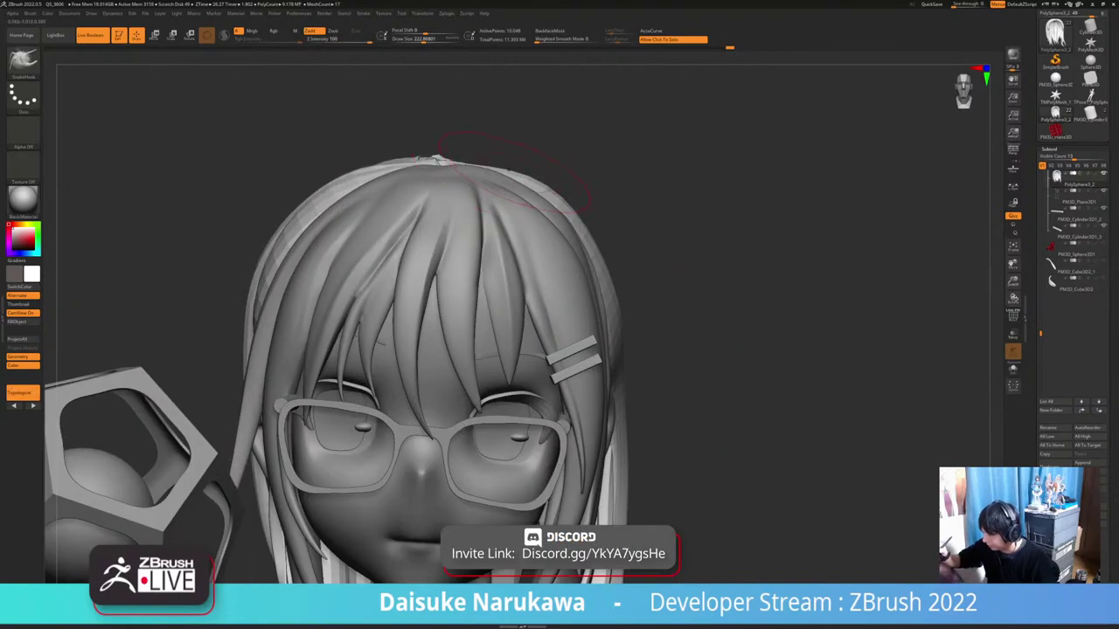
right_click_drag(434, 150, 428, 78, "ctrl")
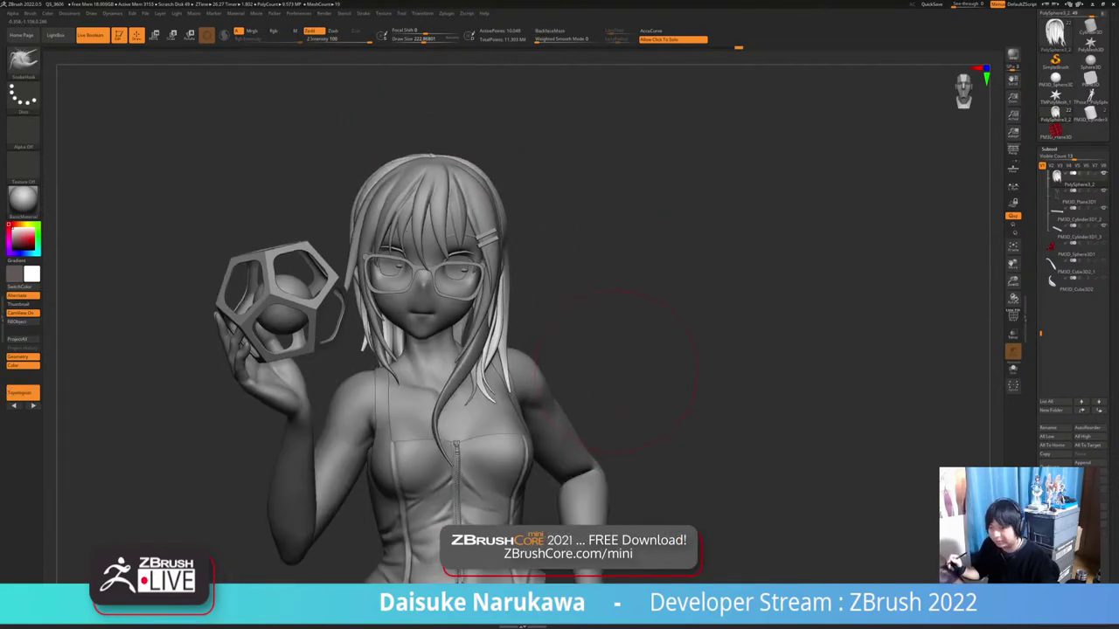
Subdivide the back hair once and check its strands around the left ear from the side
right_click_drag(616, 372, 524, 371)
right_click_drag(612, 371, 516, 350)
key("ctrl+d")
right_click_drag(603, 376, 604, 437, "ctrl")
right_click_drag(559, 367, 605, 428)
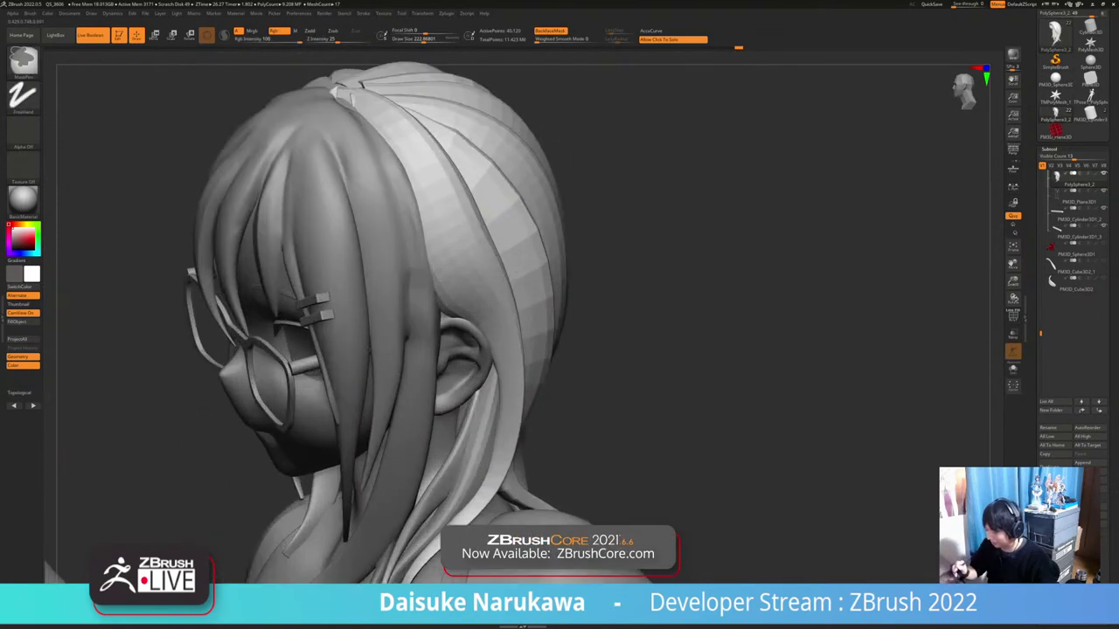
Adjust the back hair behind the left ear and at the crown parting with SnakeHook
mouse_move(398, 437)
right_mouse_down()
mouse_move(467, 417)
mouse_move(463, 380)
right_mouse_up()
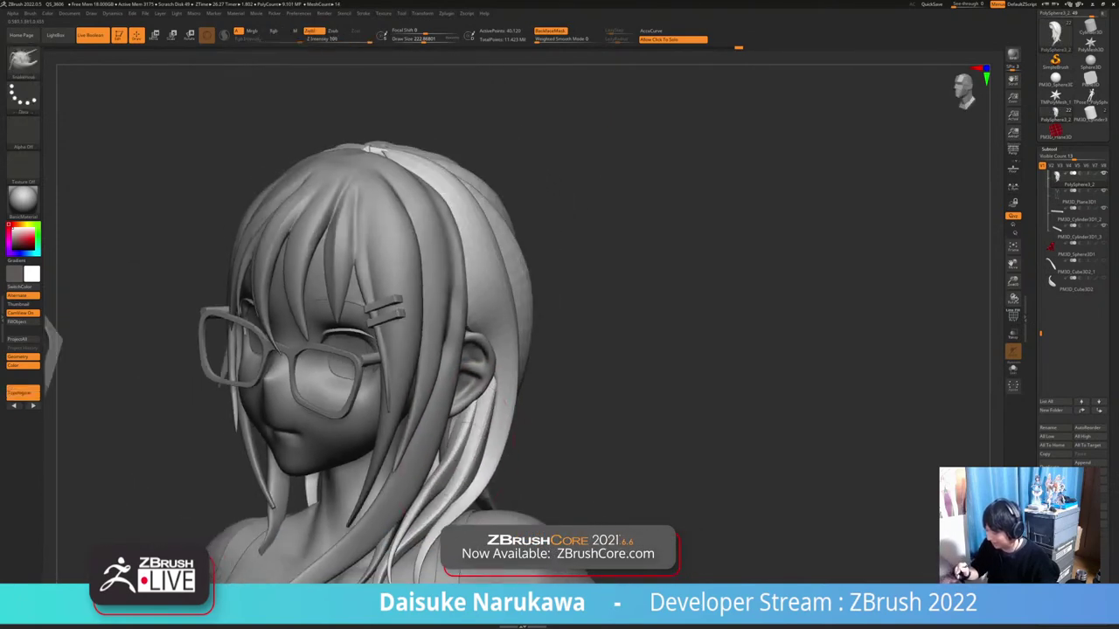
right_click_drag(490, 419, 470, 428)
mouse_move(440, 479)
right_mouse_down()
mouse_move(434, 454)
mouse_move(437, 490)
mouse_move(439, 424)
right_mouse_up()
right_click_drag(476, 477, 473, 417, "alt")
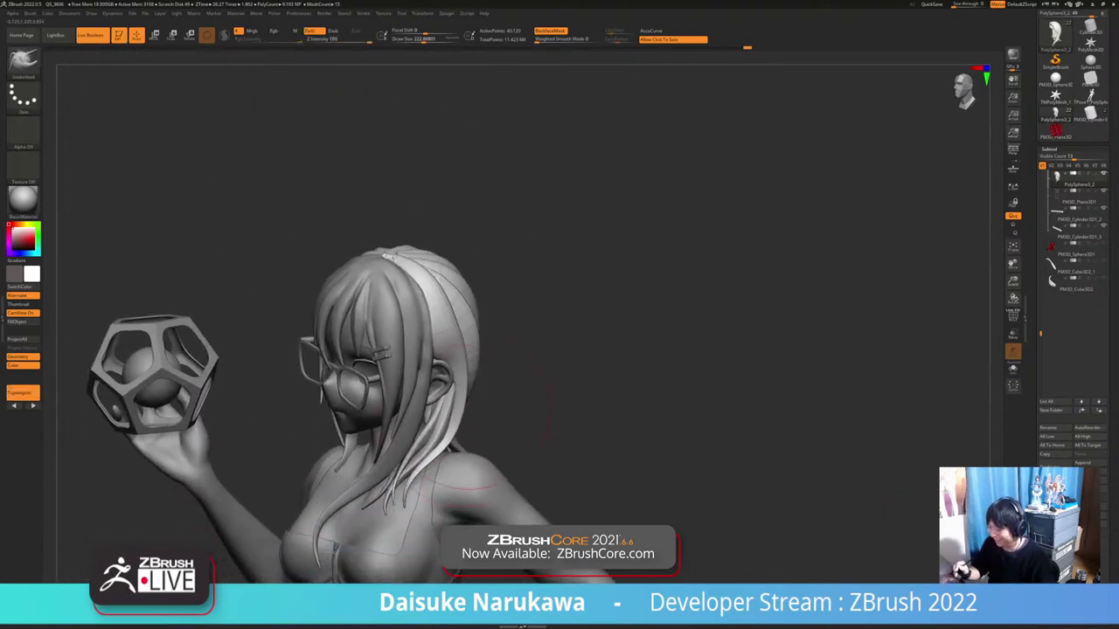
right_click_drag(395, 257, 395, 301, "ctrl")
right_click_drag(390, 118, 464, 268, "alt")
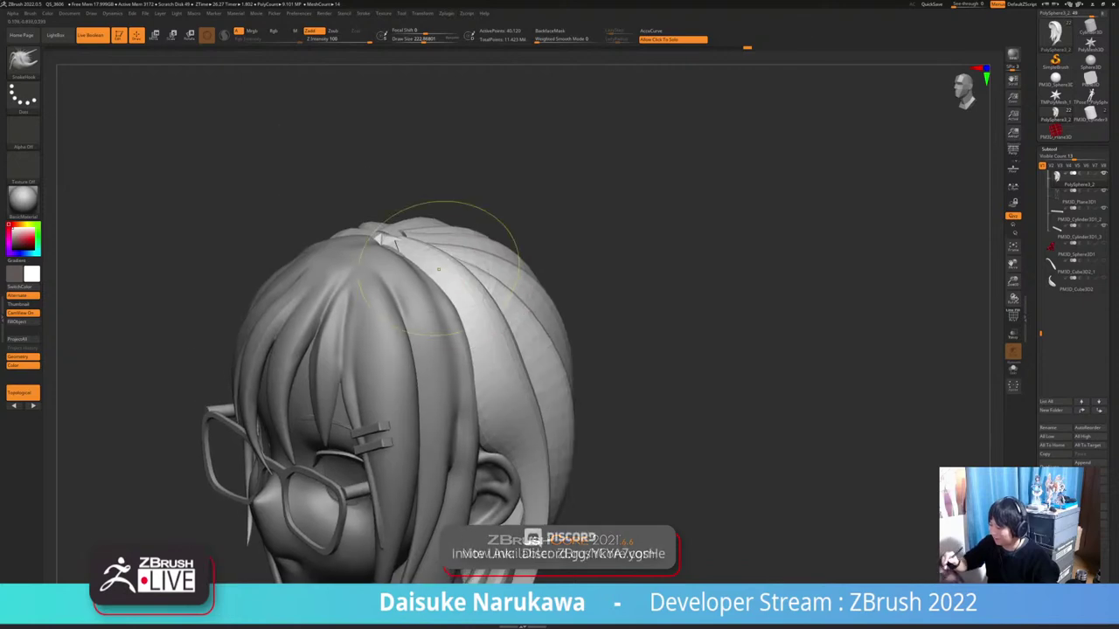
mouse_move(397, 203)
right_mouse_down("ctrl")
mouse_move(390, 257)
mouse_move(360, 238)
right_mouse_up("ctrl")
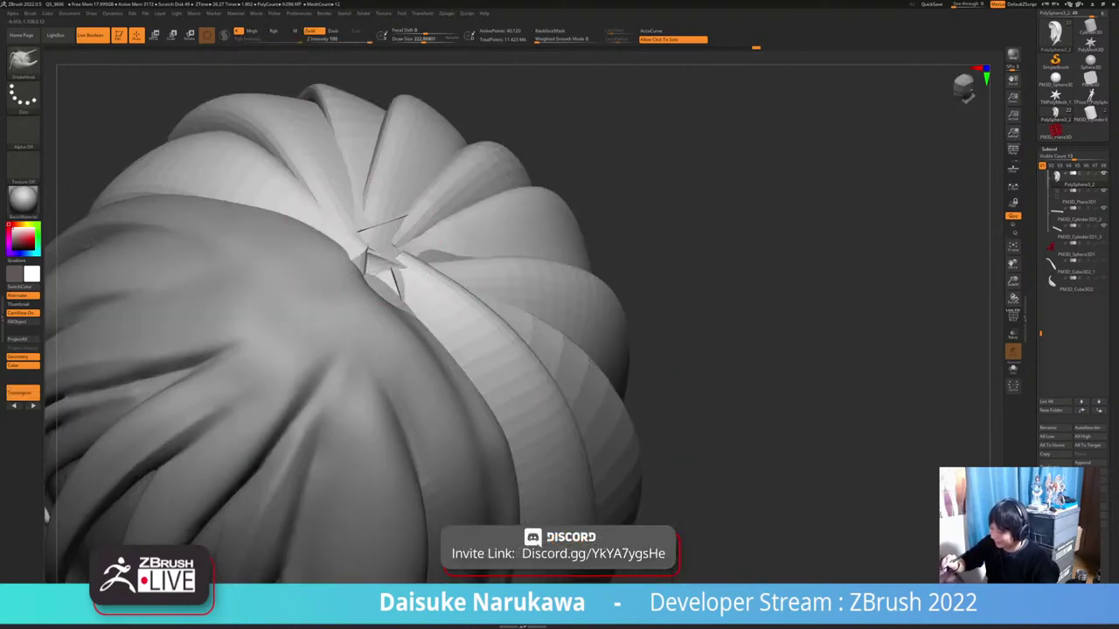
Isolate the back hair in Solo mode and refine its crown and side strands while checking the inner surfaces
right_click_drag(420, 323, 419, 267, "ctrl")
right_click_drag(607, 381, 603, 341, "ctrl")
right_click_drag(603, 454, 668, 363)
key("alt+s")
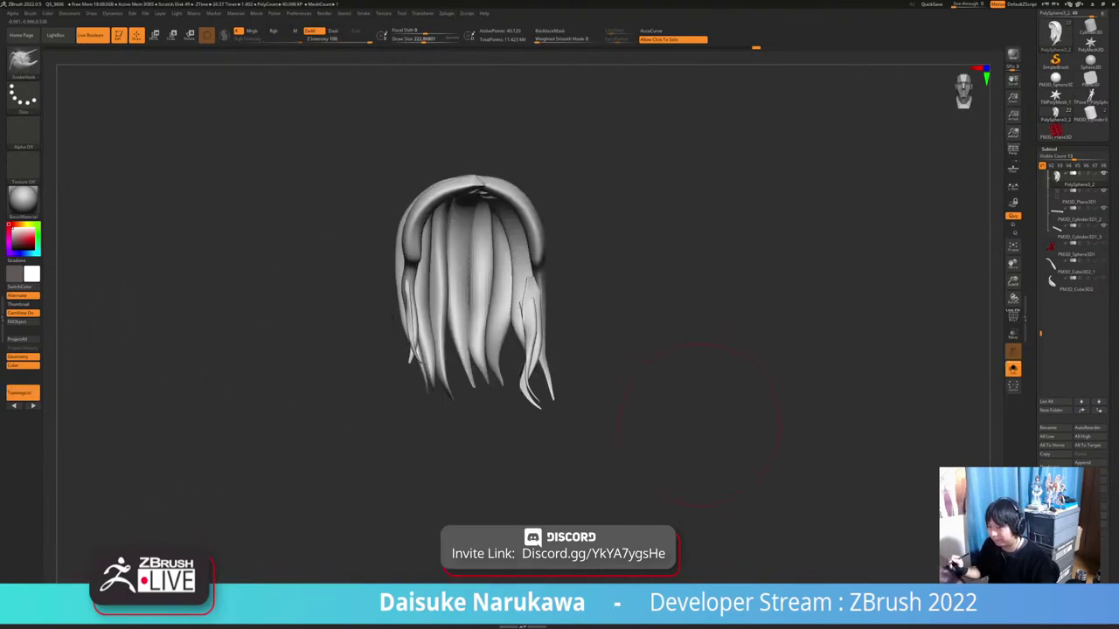
right_click_drag(700, 426, 670, 392, "alt")
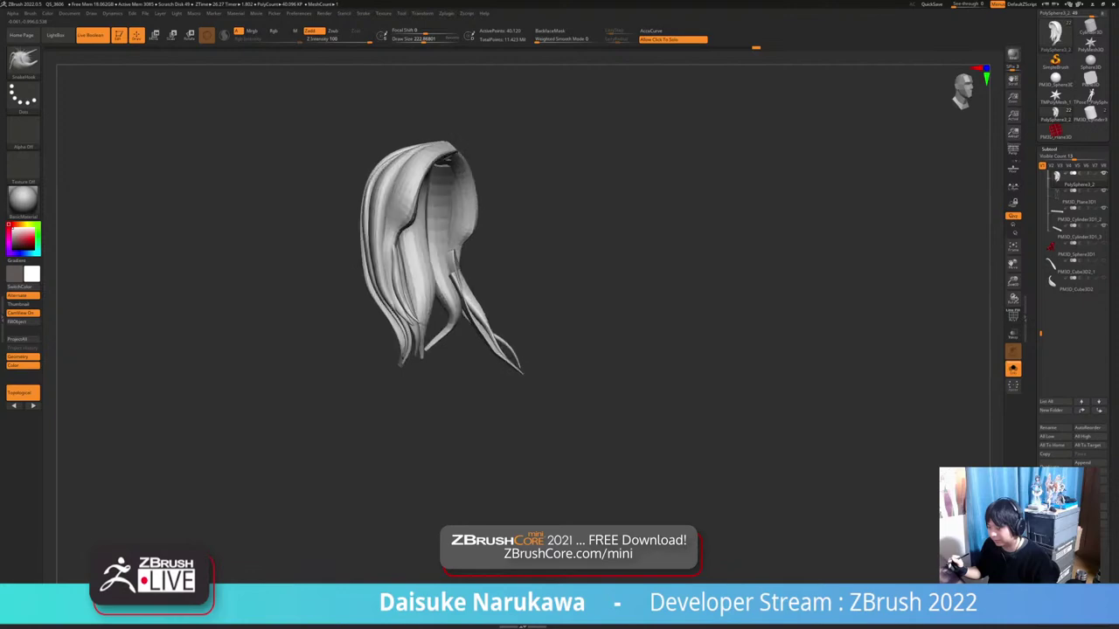
right_click_drag(670, 384, 524, 349)
right_click_drag(519, 273, 503, 313)
right_click_drag(553, 287, 541, 323, "ctrl")
right_click_drag(540, 324, 603, 319)
right_click_drag(524, 222, 568, 201)
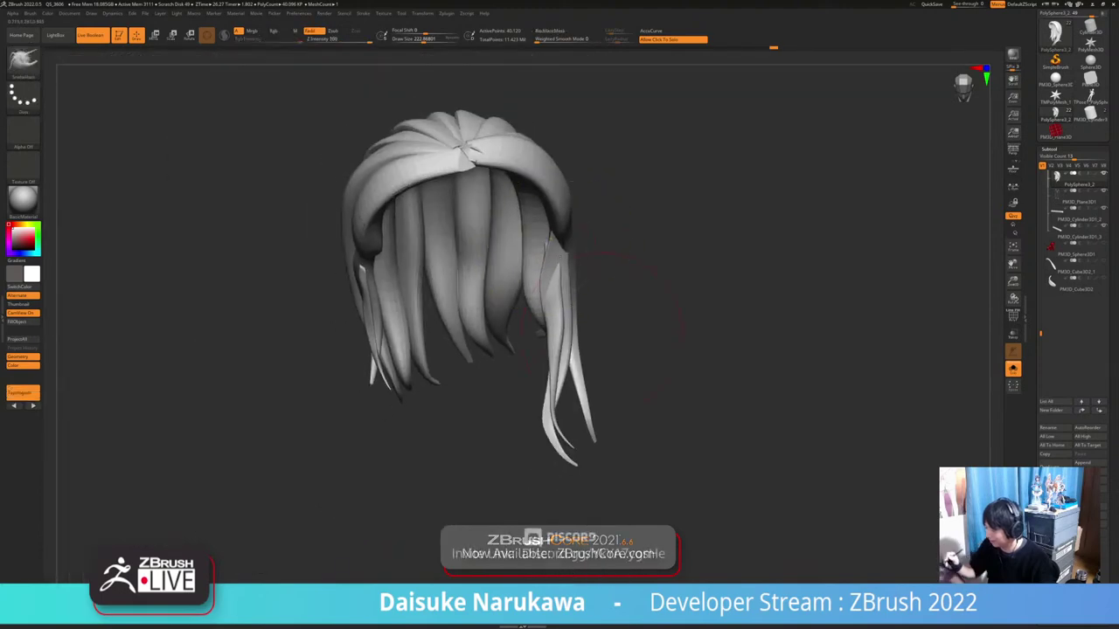
Check the isolated back hair from the side and show the full character again
right_click_drag(673, 341, 559, 336)
mouse_move(557, 395)
right_mouse_down("ctrl")
mouse_move(557, 414)
mouse_move(522, 372)
mouse_move(523, 336)
right_mouse_up("ctrl")
right_click_drag(523, 335, 521, 358, "ctrl")
mouse_move(514, 437)
right_mouse_down("ctrl")
mouse_move(512, 409)
mouse_move(495, 469)
mouse_move(542, 437)
mouse_move(547, 403)
right_mouse_up("ctrl")
right_click_drag(618, 401, 587, 404)
left_click(659, 405)
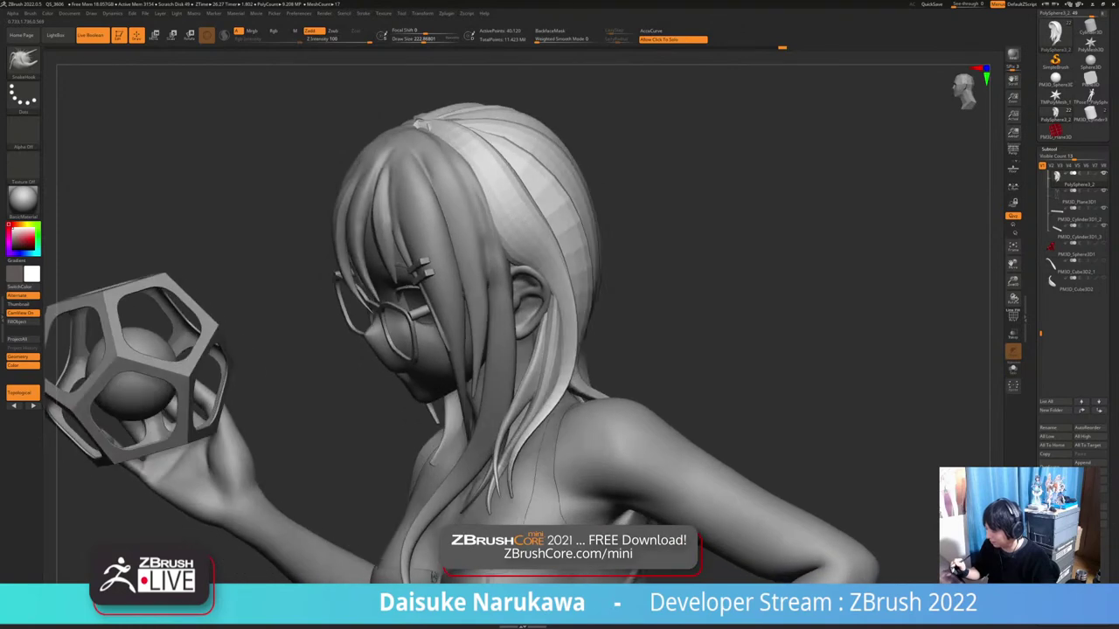
Refine the back hair strands right behind the left ear with SnakeHook in a close side view
mouse_move(455, 345)
right_mouse_down("ctrl")
mouse_move(454, 395)
mouse_move(499, 399)
right_mouse_up("ctrl")
mouse_move(552, 351)
right_mouse_down()
mouse_move(522, 357)
mouse_move(523, 335)
mouse_move(599, 348)
mouse_move(538, 371)
mouse_move(536, 437)
right_mouse_up()
right_click_drag(560, 293, 530, 262)
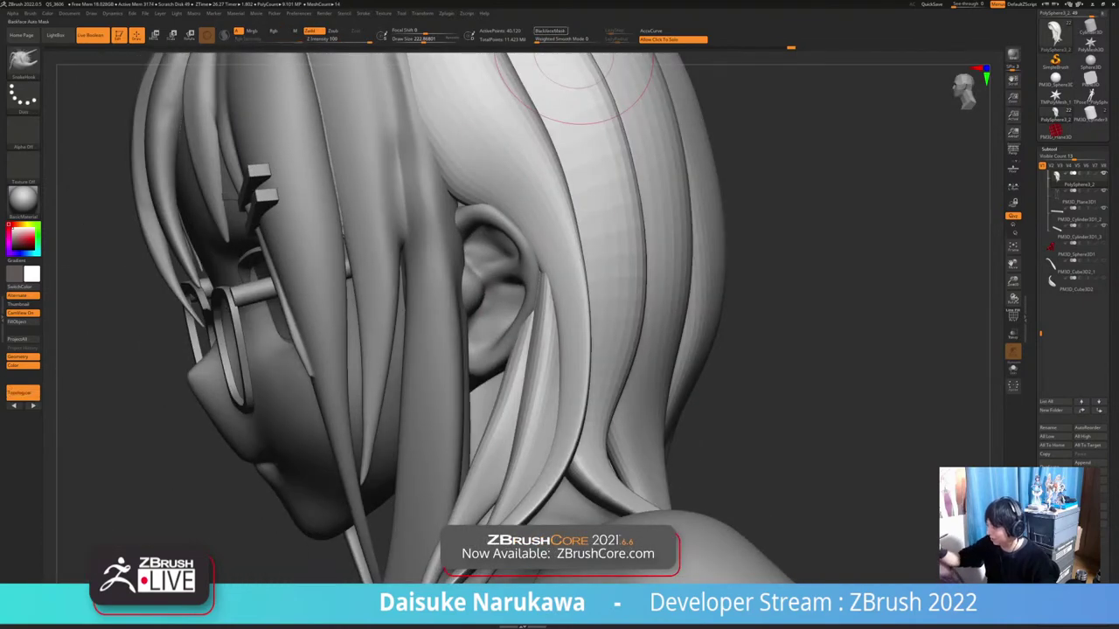
right_click_drag(575, 66, 577, 112, "ctrl")
right_click_drag(577, 111, 605, 117)
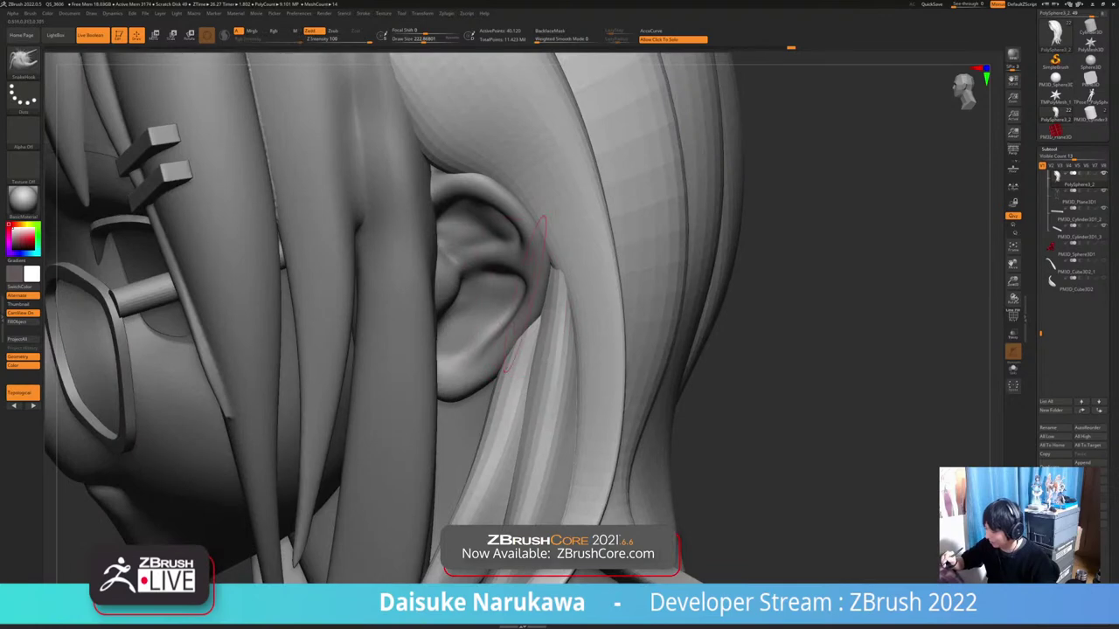
right_click_drag(524, 295, 587, 402, "ctrl")
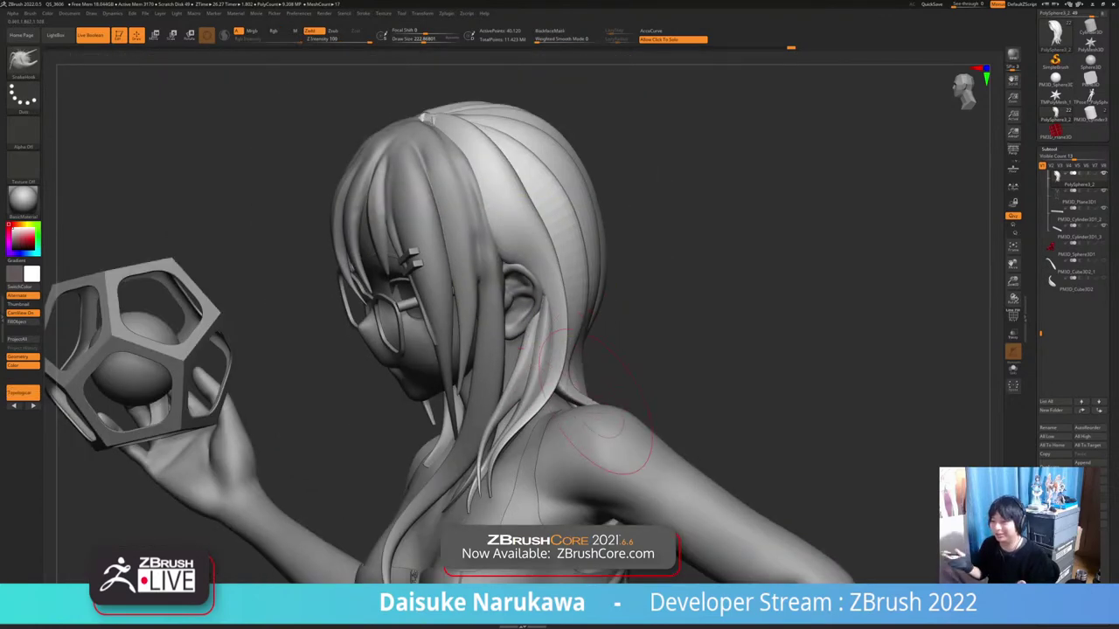
Nudge the back hair strands beside the left ear from a front view
mouse_move(498, 337)
right_mouse_down()
mouse_move(549, 294)
mouse_move(562, 347)
mouse_move(584, 356)
right_mouse_up()
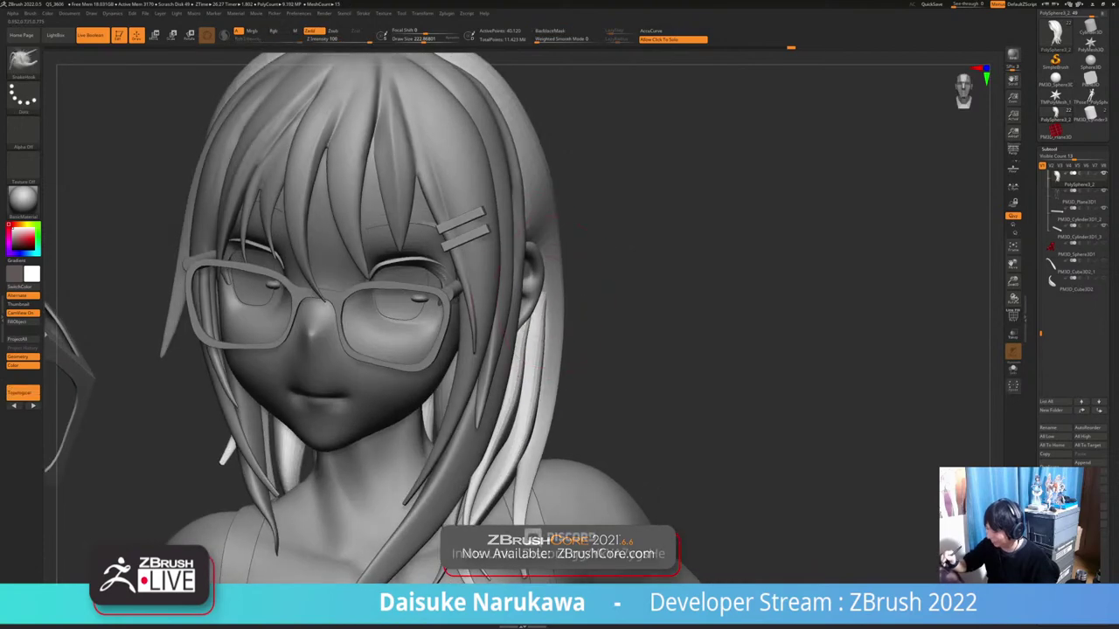
mouse_move(552, 298)
right_mouse_down("ctrl")
mouse_move(549, 243)
mouse_move(540, 359)
mouse_move(543, 313)
right_mouse_up("ctrl")
left_click_drag(543, 313, 554, 317)
mouse_move(554, 316)
right_mouse_down()
mouse_move(577, 325)
mouse_move(581, 276)
mouse_move(680, 382)
mouse_move(617, 382)
mouse_move(603, 351)
right_mouse_up()
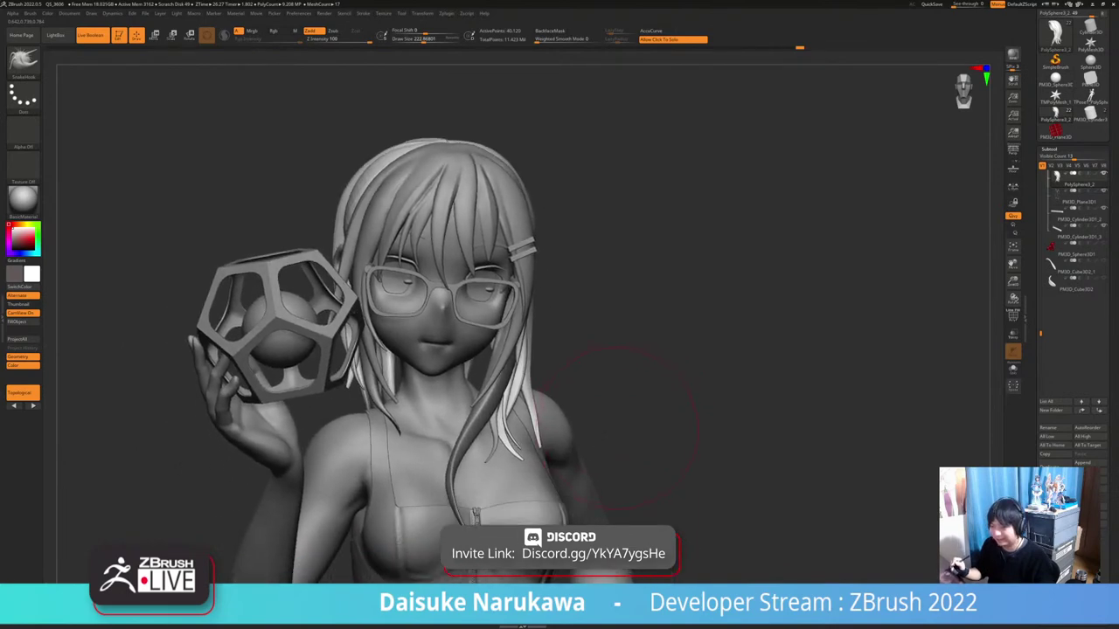
Smooth the tips of the back hair strands hanging over the left side of the chest
mouse_move(617, 427)
right_mouse_down("ctrl")
mouse_move(617, 479)
mouse_move(550, 481)
mouse_move(535, 505)
right_mouse_up("ctrl")
right_click_drag(535, 505, 536, 554, "ctrl")
left_click_drag(612, 105, 581, 210, "shift")
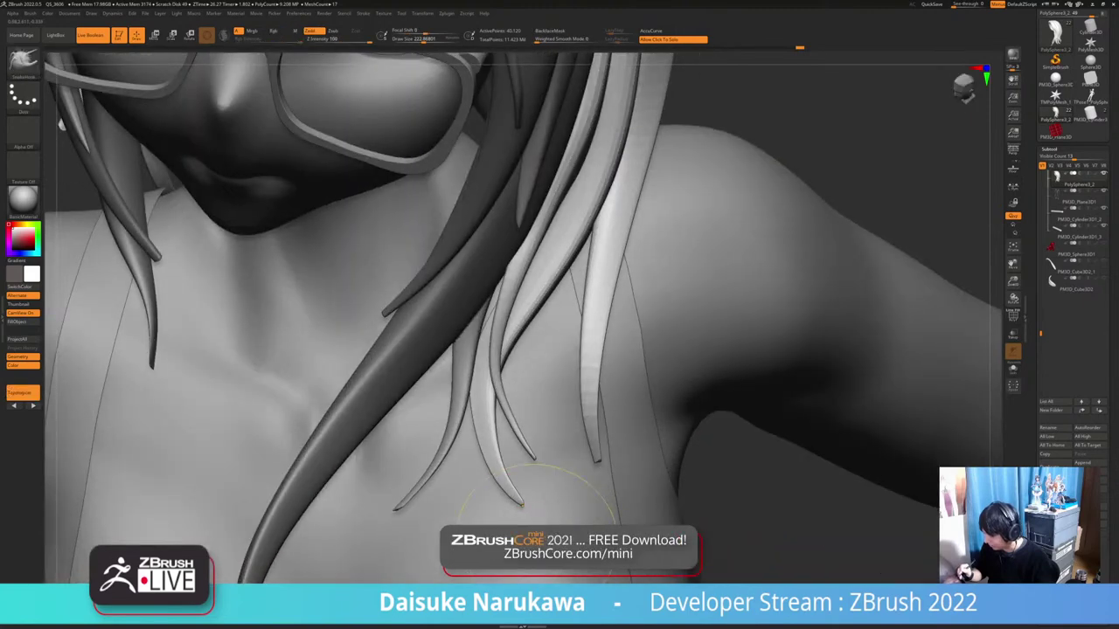
left_click_drag(522, 505, 527, 508, "shift")
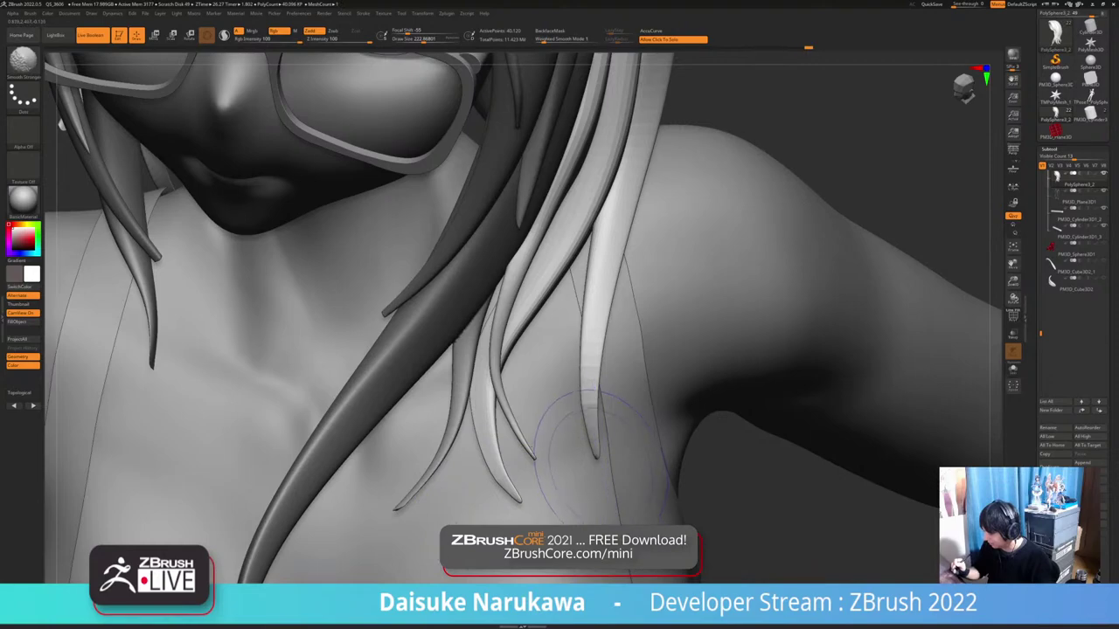
Select the front hair and smooth the tip of its side strand near the right shoulder
mouse_move(596, 492)
right_mouse_down("ctrl")
mouse_move(599, 376)
mouse_move(786, 384)
right_mouse_up("ctrl")
right_click_drag(594, 384, 564, 467, "ctrl")
left_click(543, 418, "alt")
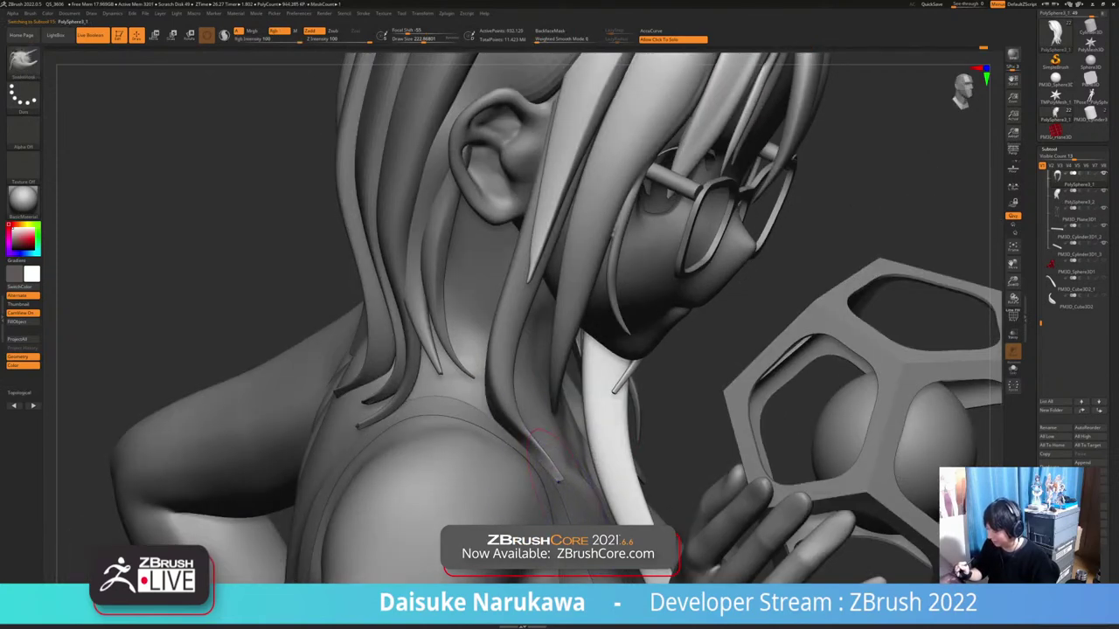
mouse_move(560, 480)
right_mouse_down()
mouse_move(530, 491)
mouse_move(568, 437)
mouse_move(595, 428)
right_mouse_up()
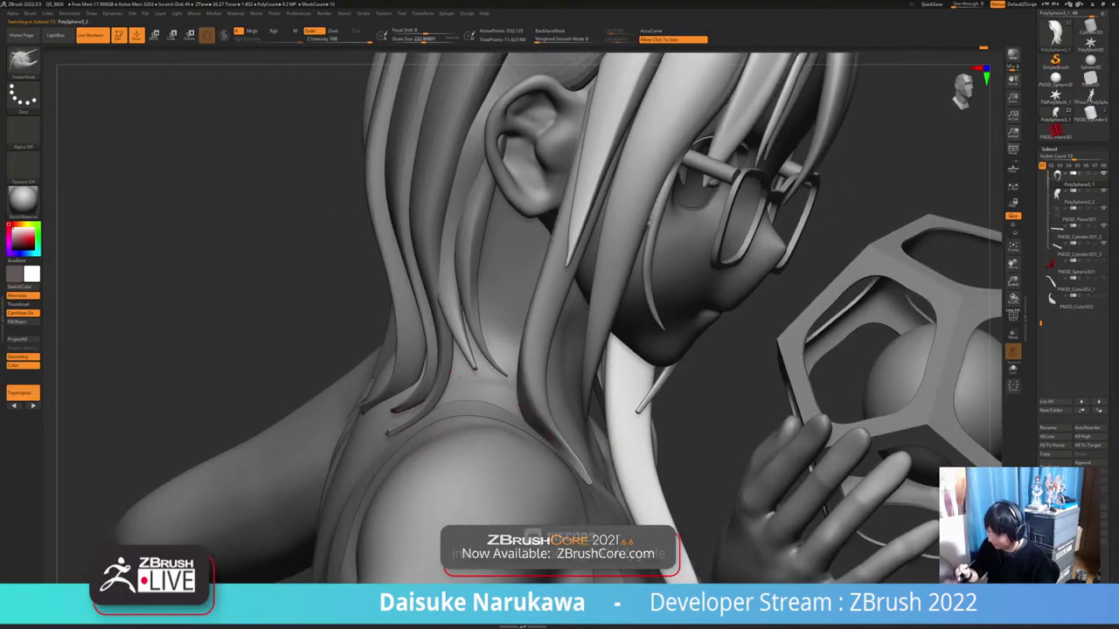
Switch to the back hair and smooth its strand tips along the right shoulder and upper back
right_click_drag(389, 434, 392, 447)
key("shift")
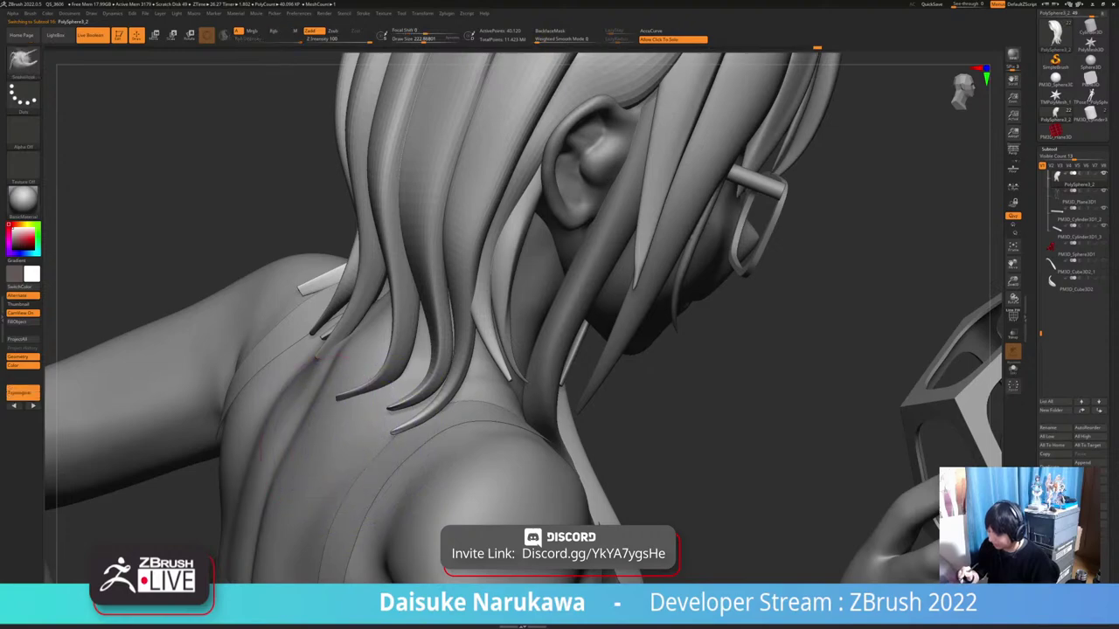
mouse_move(317, 357)
right_mouse_down()
mouse_move(476, 449)
mouse_move(481, 482)
right_mouse_up()
key("shift")
key("shift")
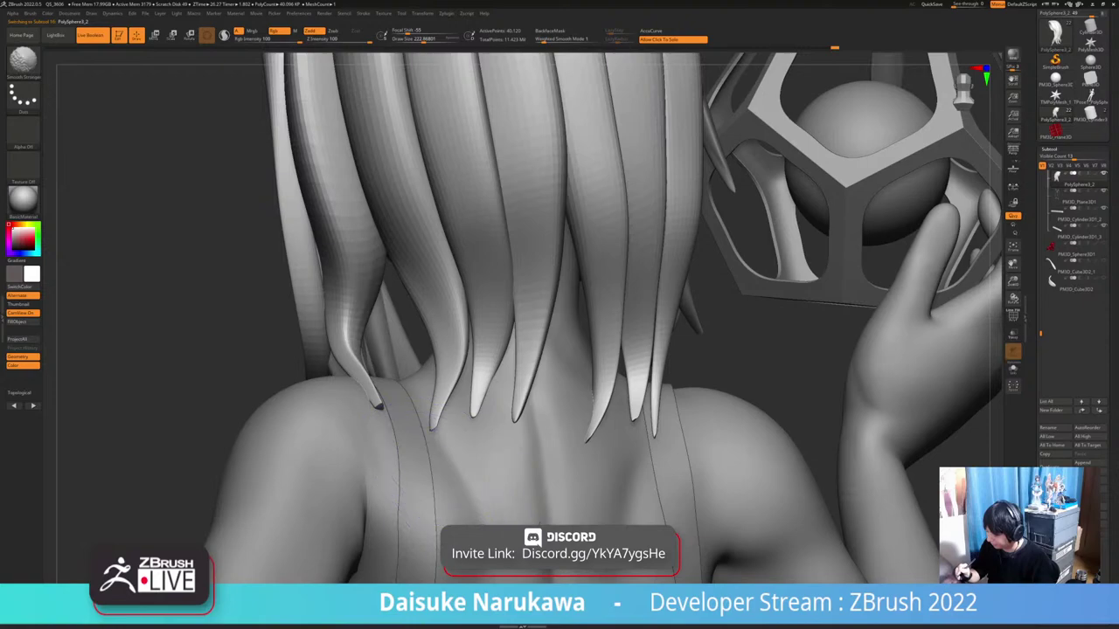
Smooth the remaining strand tips of the back hair across the nape
mouse_move(393, 459)
right_mouse_down("ctrl")
mouse_move(394, 376)
mouse_move(489, 376)
right_mouse_up("ctrl")
mouse_move(419, 376)
right_mouse_down()
mouse_move(516, 398)
mouse_move(542, 428)
mouse_move(625, 424)
mouse_move(647, 384)
right_mouse_up()
key("shift")
right_click_drag(634, 468, 673, 489)
mouse_move(673, 489)
right_mouse_down("ctrl")
mouse_move(668, 442)
mouse_move(645, 439)
mouse_move(680, 450)
mouse_move(680, 508)
right_mouse_up("ctrl")
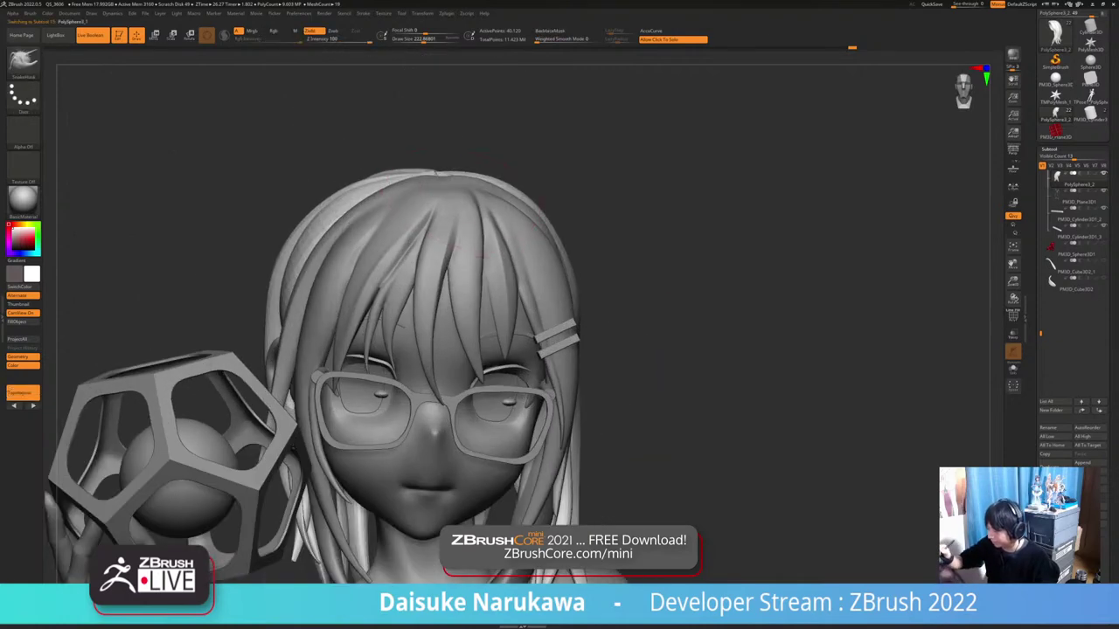
Select the front hair and adjust its outline over the crown with SnakeHook, checking it briefly in Solo mode
left_click(490, 241, "alt")
left_click(551, 31)
right_click_drag(559, 98, 467, 112)
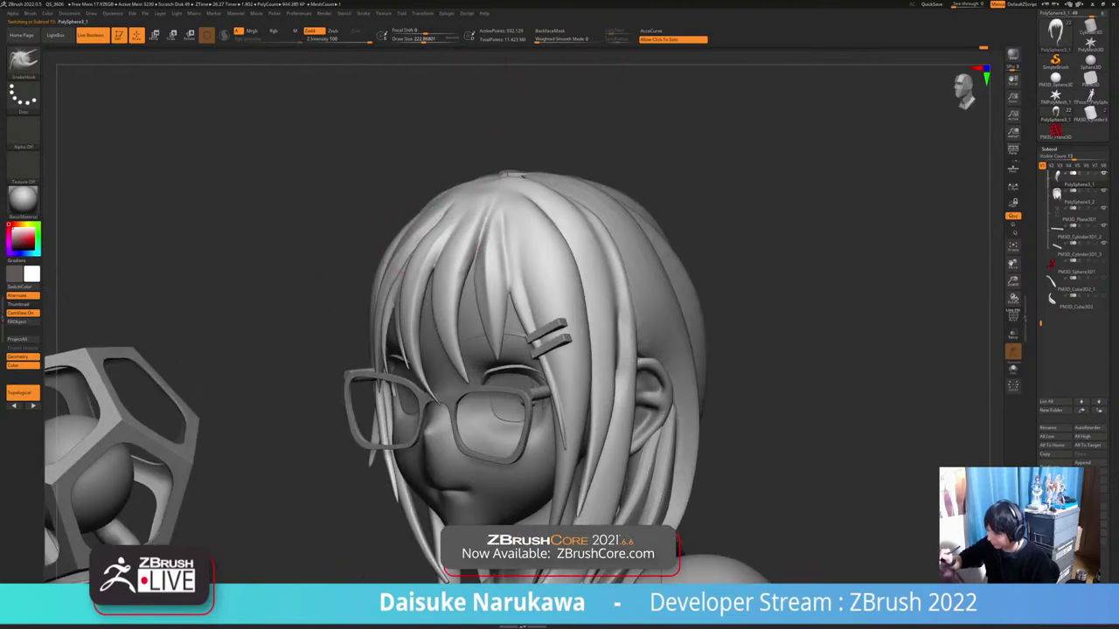
left_click(393, 158)
mouse_move(393, 158)
right_mouse_down()
mouse_move(429, 155)
mouse_move(496, 190)
mouse_move(479, 202)
mouse_move(442, 197)
right_mouse_up()
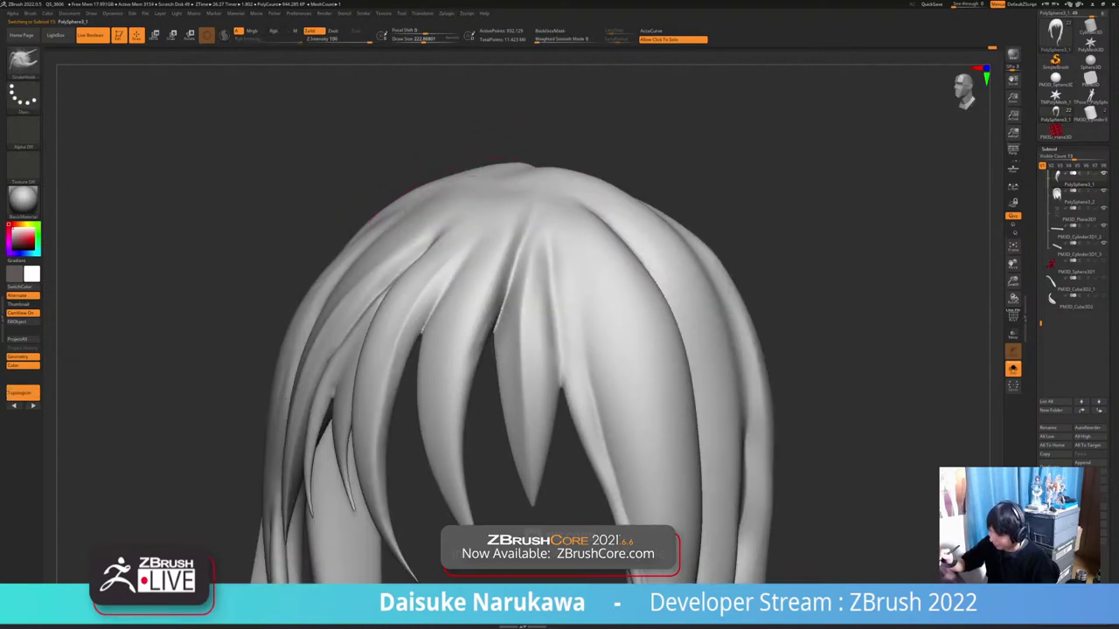
key("f")
right_click_drag(461, 113, 464, 136)
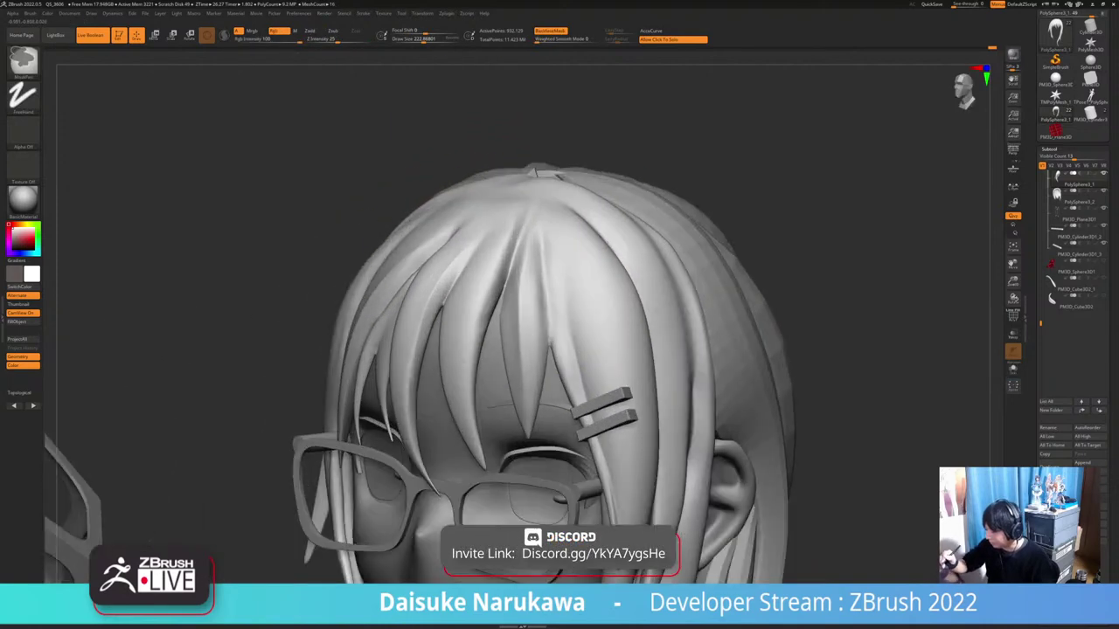
right_click_drag(464, 137, 462, 147, "ctrl")
right_click_drag(437, 205, 439, 144, "ctrl")
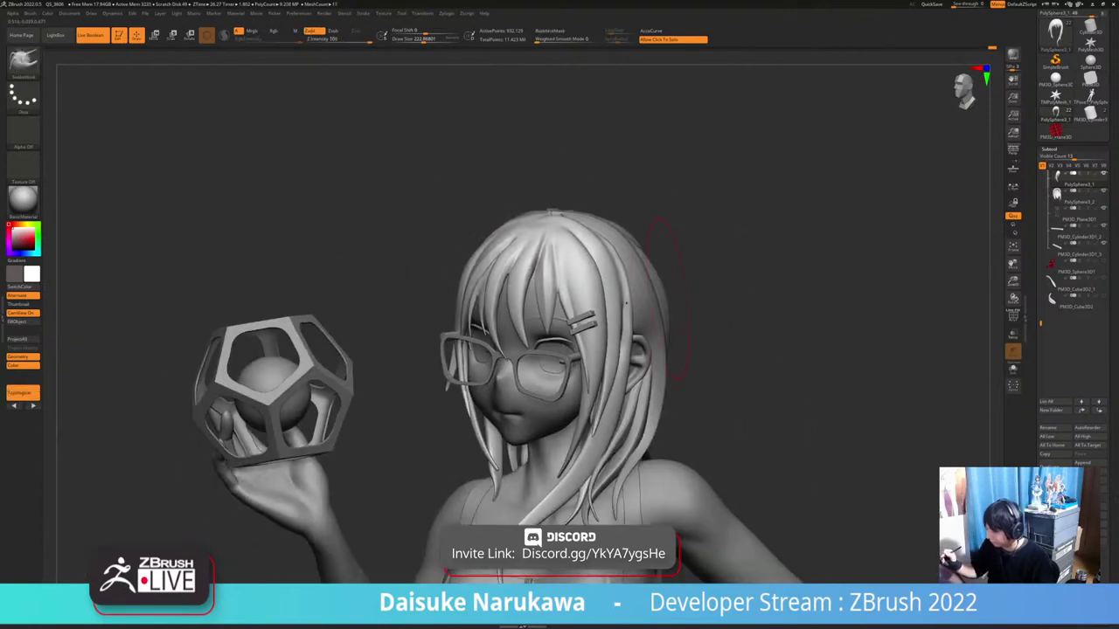
Select the back hair, isolate it in Solo mode and subdivide it two more times
left_click(636, 316, "alt")
right_click_drag(636, 316, 551, 323, "alt")
key("alt+s")
right_click_drag(695, 455, 604, 452)
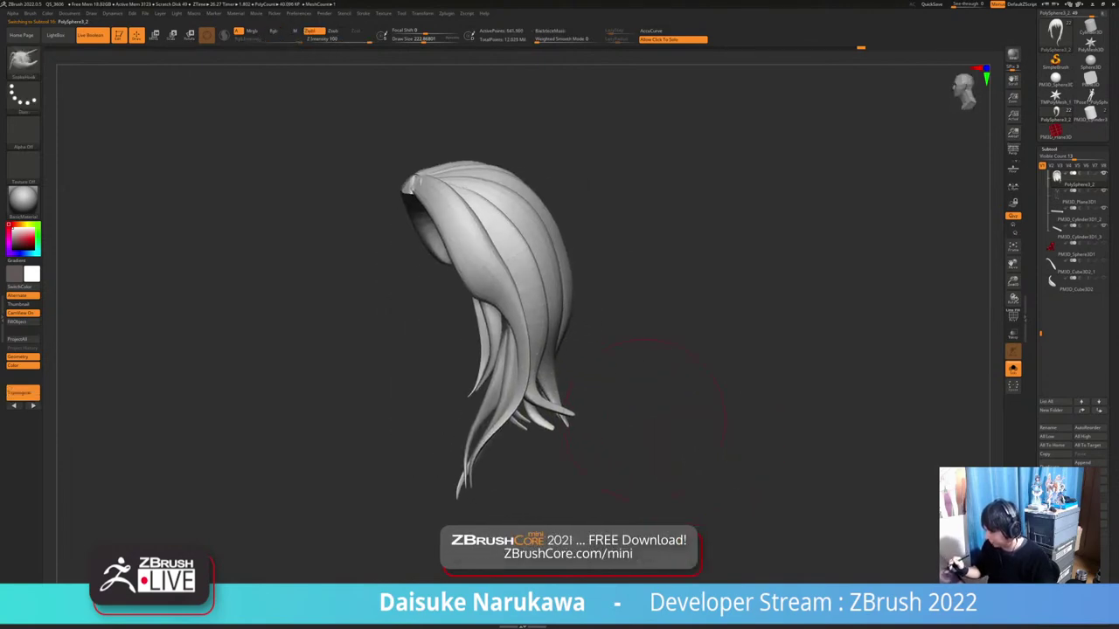
right_click_drag(594, 499, 582, 599, "ctrl")
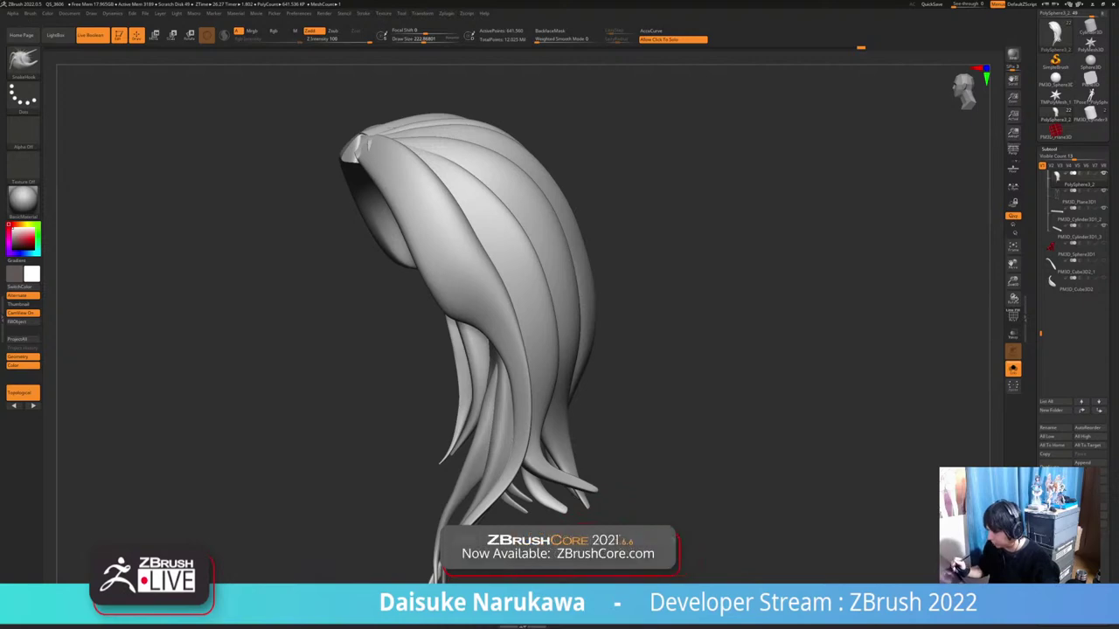
Smooth the junction where the back hair strands meet on the inner side of the crown
mouse_move(524, 463)
right_mouse_down()
mouse_move(594, 453)
mouse_move(517, 428)
mouse_move(636, 387)
mouse_move(611, 271)
right_mouse_up()
right_click_drag(612, 271, 677, 313, "alt")
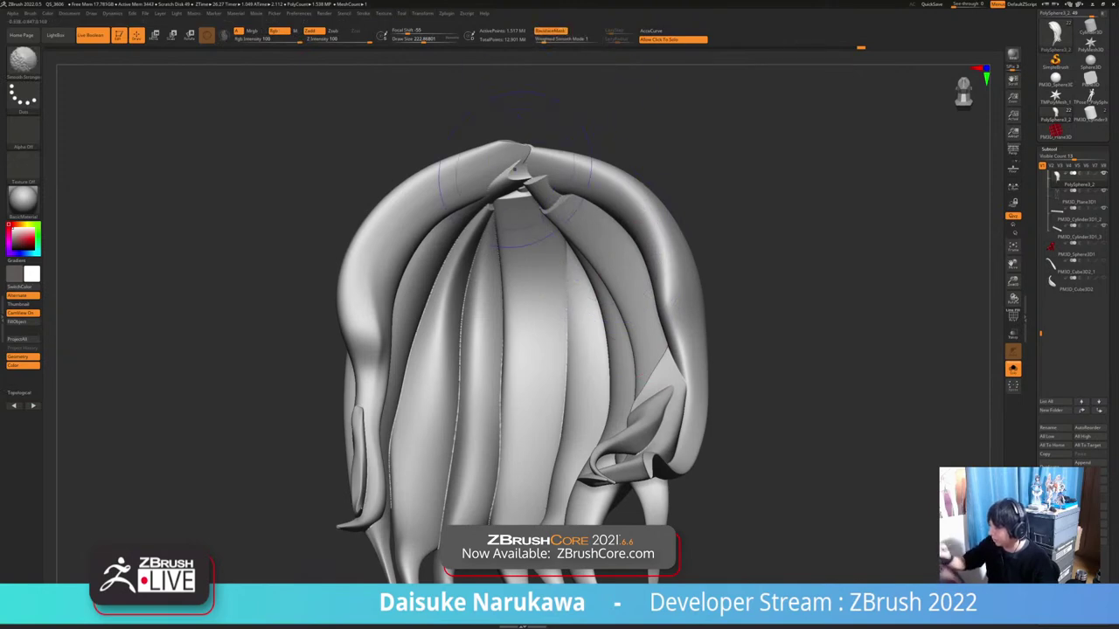
right_click_drag(543, 302, 532, 212)
left_click_drag(532, 212, 525, 204, "shift")
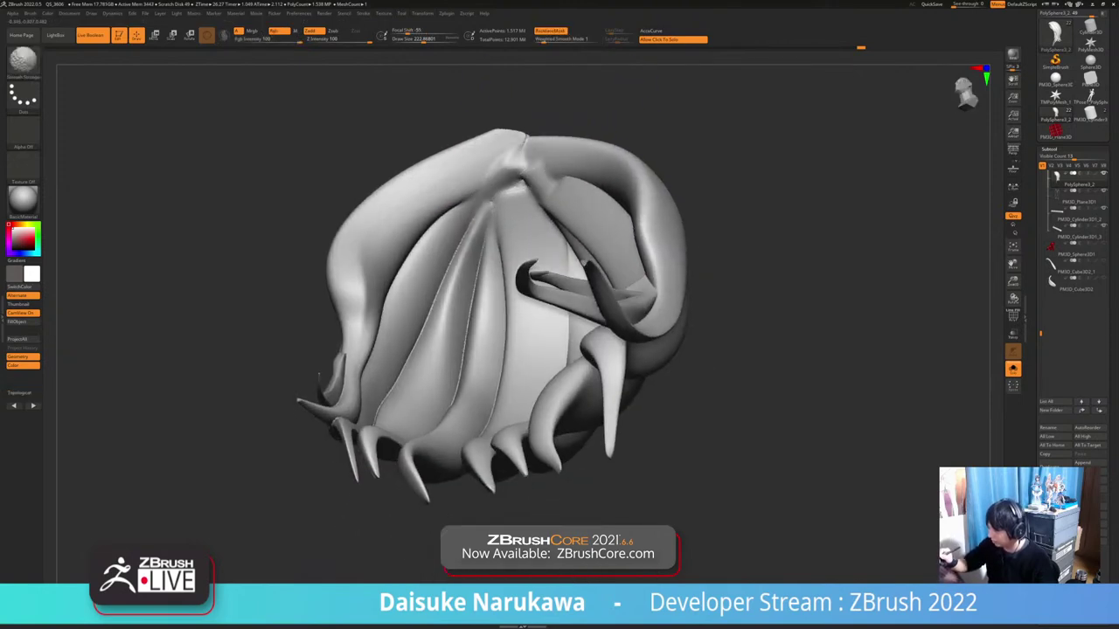
right_click_drag(524, 205, 520, 266)
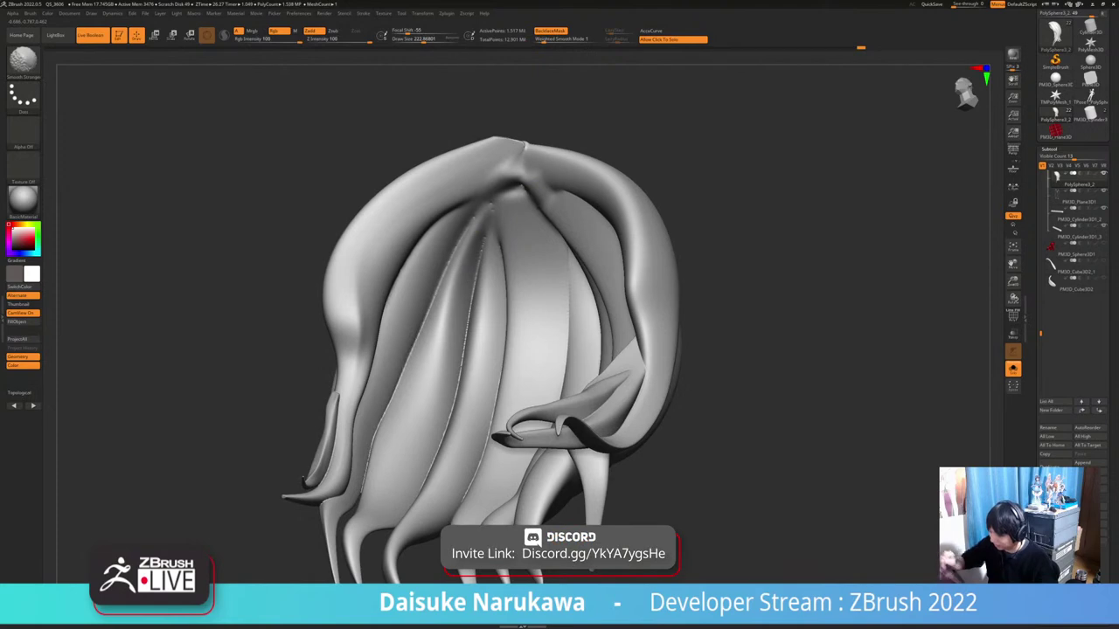
Smooth the grooves between the inner strands of the back hair just below the crown
left_click_drag(467, 266, 476, 253, "shift")
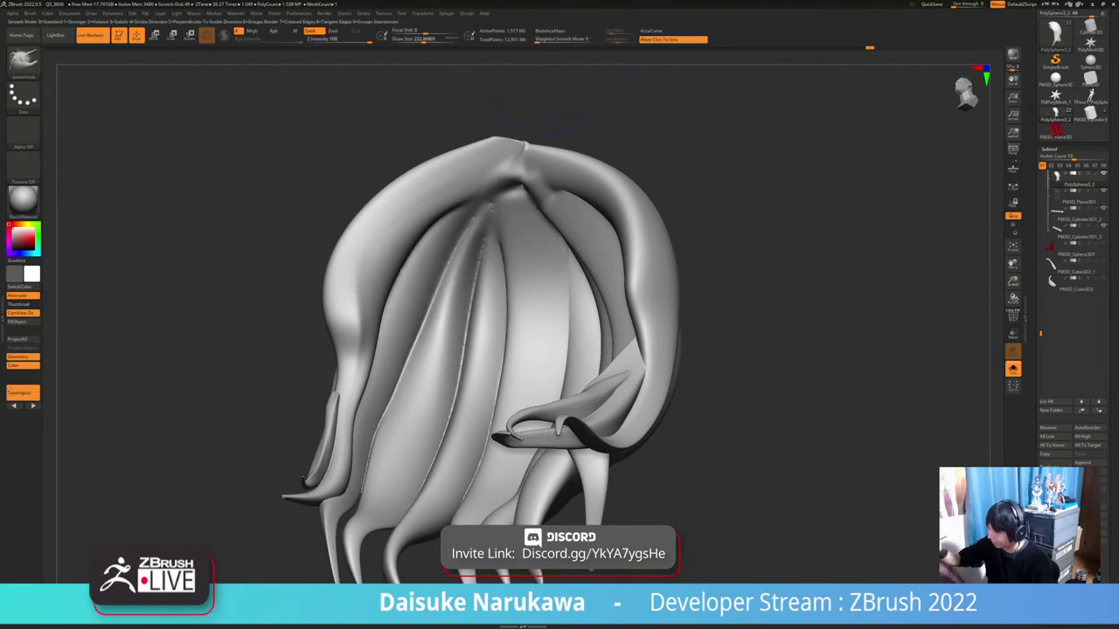
left_click_drag(503, 341, 501, 367, "shift")
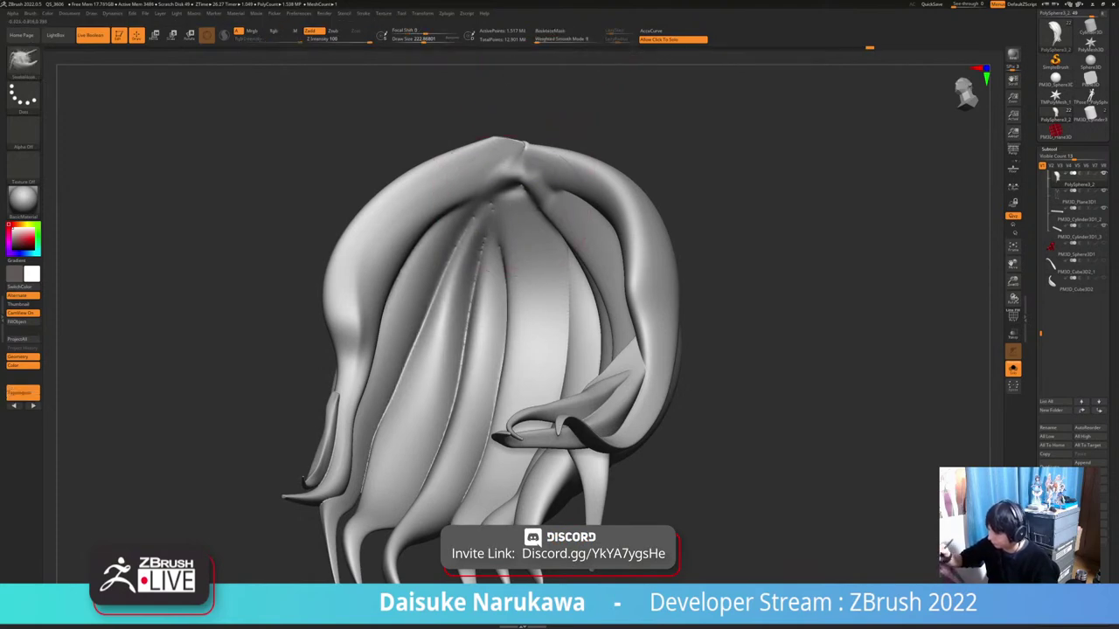
right_click_drag(511, 270, 581, 255)
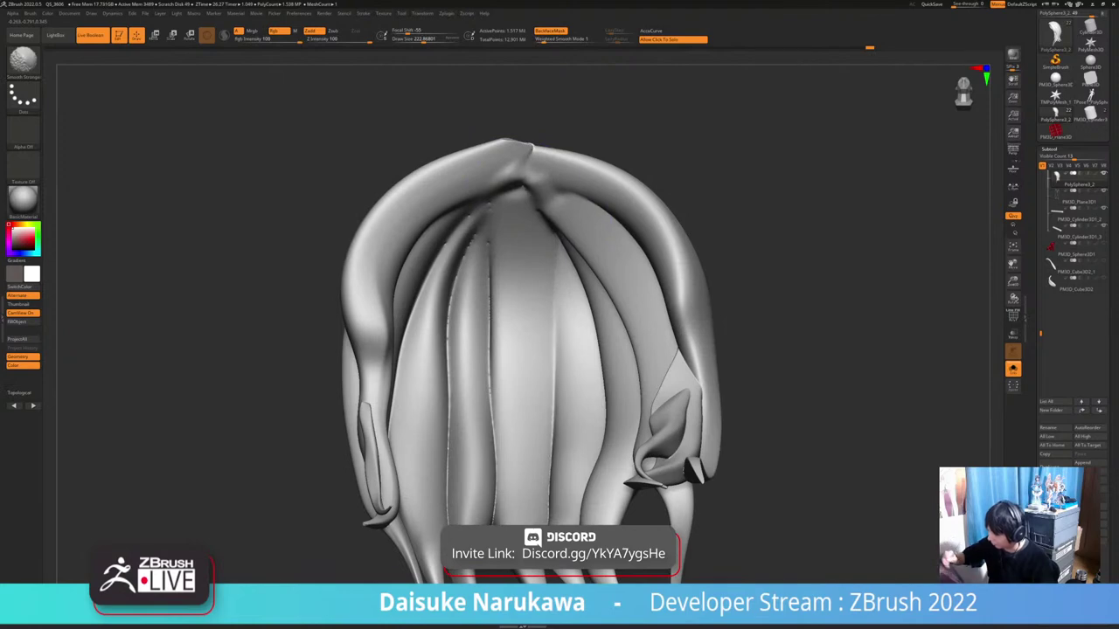
right_click_drag(523, 301, 578, 254)
right_click_drag(578, 255, 516, 312, "alt")
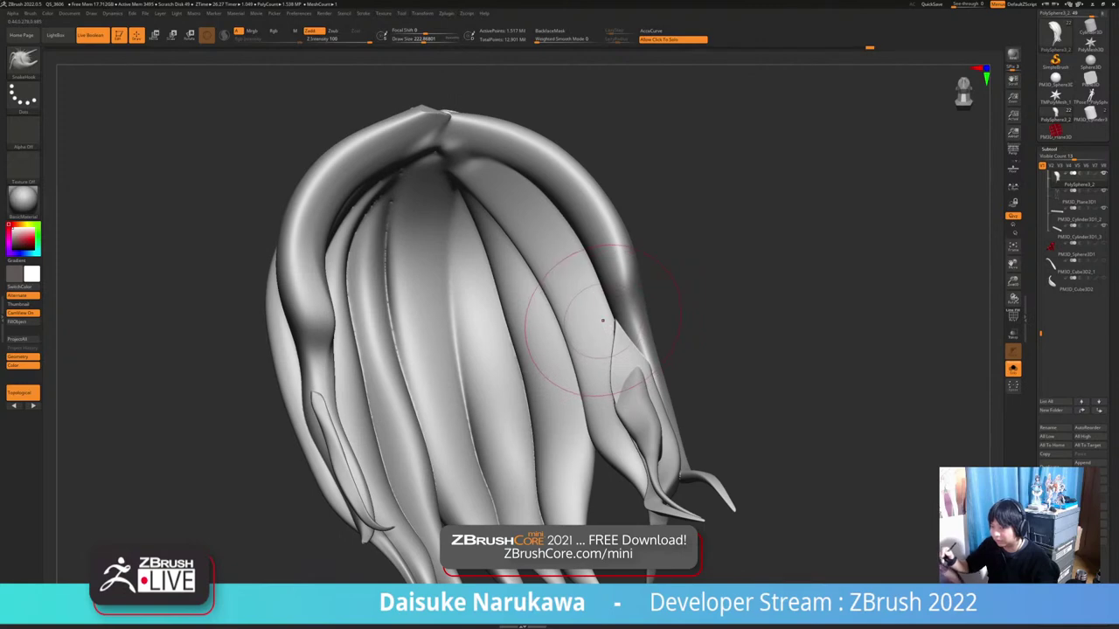
Reduce the brush draw size to about 138 and check the hair mesh from the front, side and crown
left_click_drag(424, 39, 417, 40)
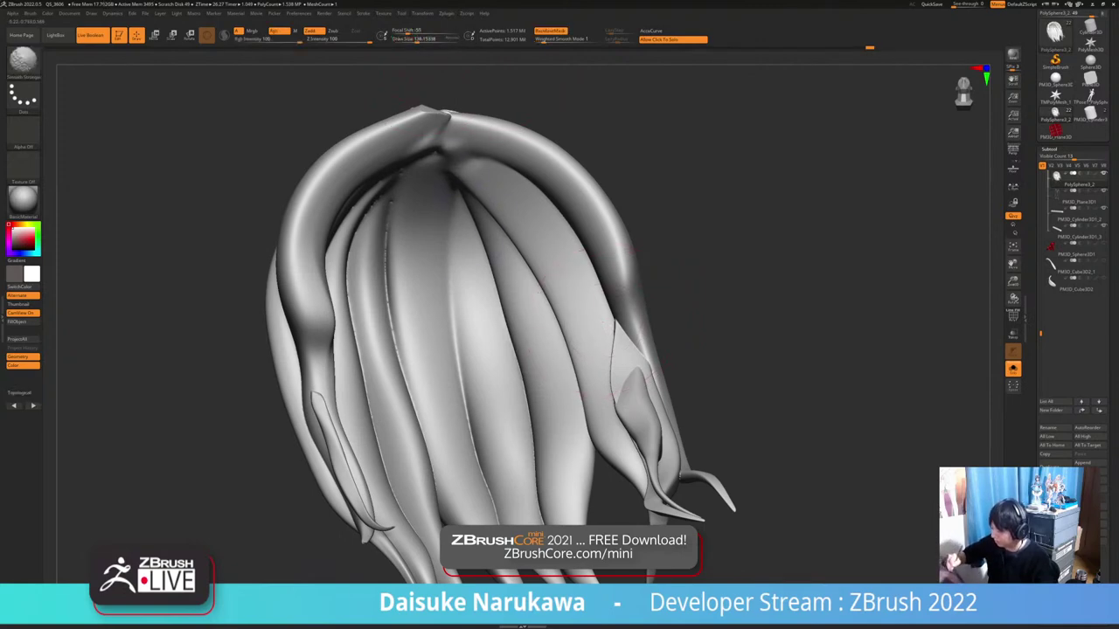
mouse_move(602, 324)
right_mouse_down("ctrl")
mouse_move(568, 280)
mouse_move(472, 415)
right_mouse_up("ctrl")
mouse_move(425, 493)
right_mouse_down("ctrl")
mouse_move(421, 384)
mouse_move(467, 350)
mouse_move(476, 415)
mouse_move(476, 284)
mouse_move(449, 269)
right_mouse_up("ctrl")
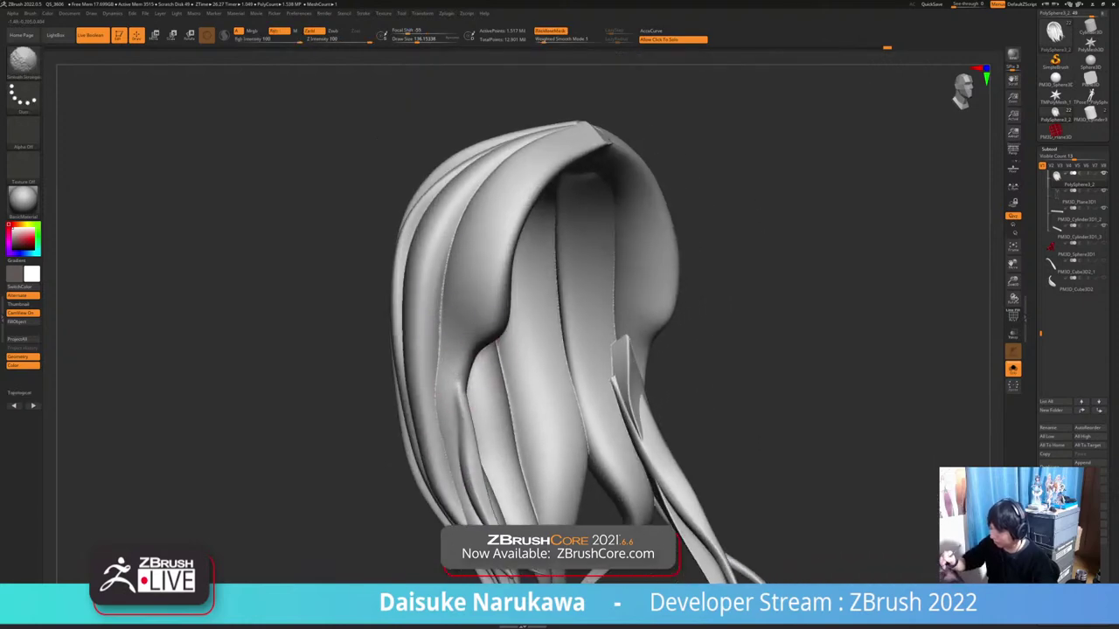
mouse_move(559, 140)
right_mouse_down()
mouse_move(581, 166)
mouse_move(524, 249)
right_mouse_up()
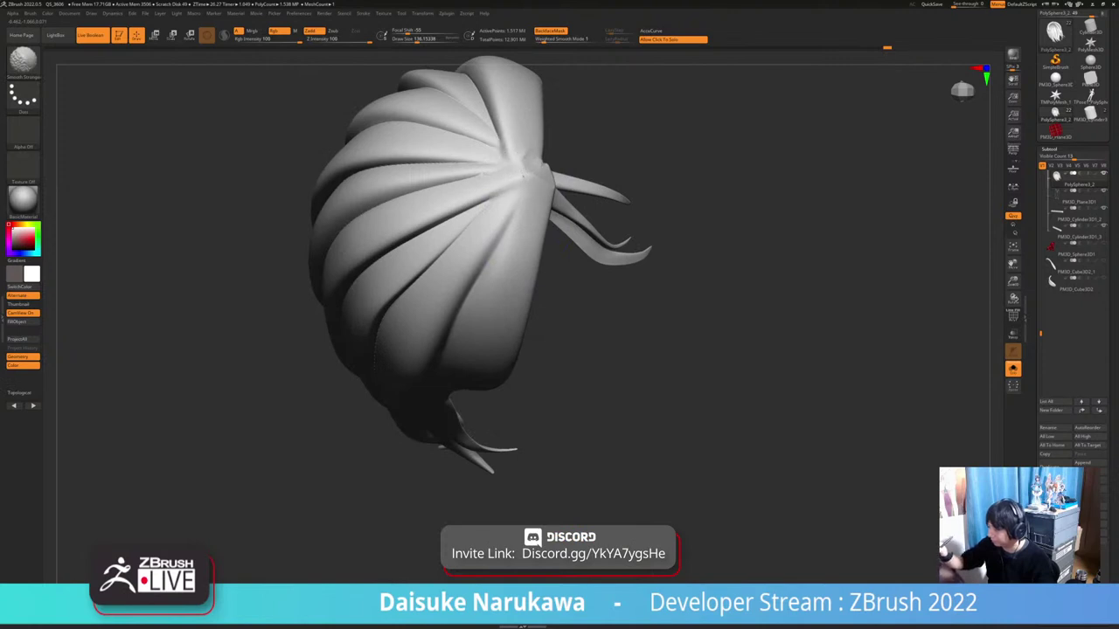
mouse_move(496, 274)
right_mouse_down("alt")
mouse_move(581, 369)
mouse_move(568, 328)
right_mouse_up("alt")
mouse_move(568, 328)
right_mouse_down()
mouse_move(598, 367)
mouse_move(670, 408)
right_mouse_up()
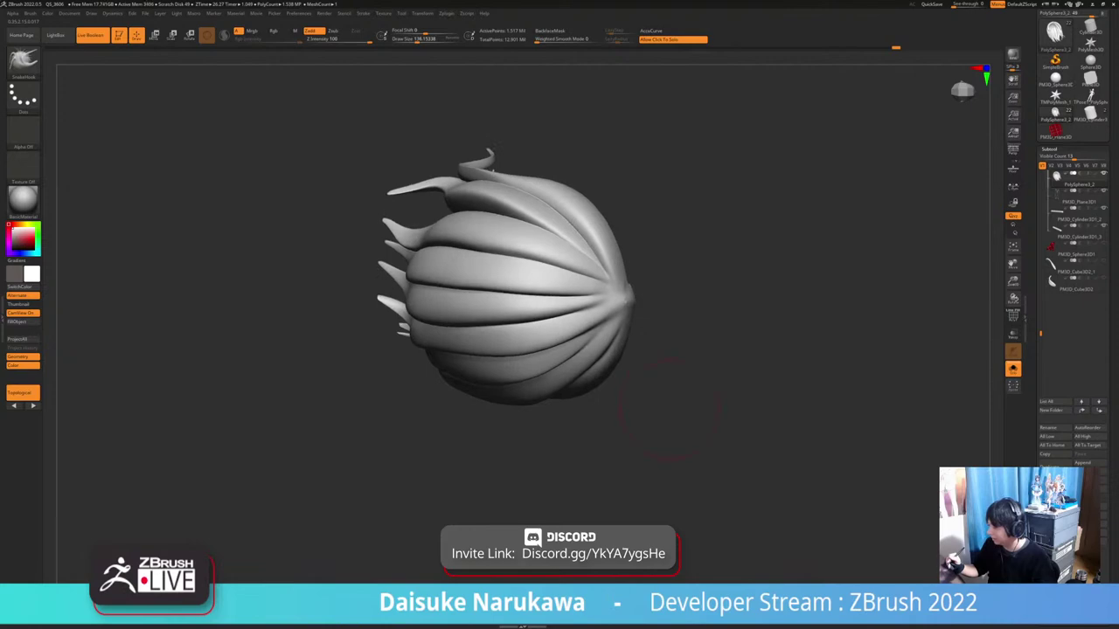
right_click_drag(611, 267, 697, 407, "ctrl")
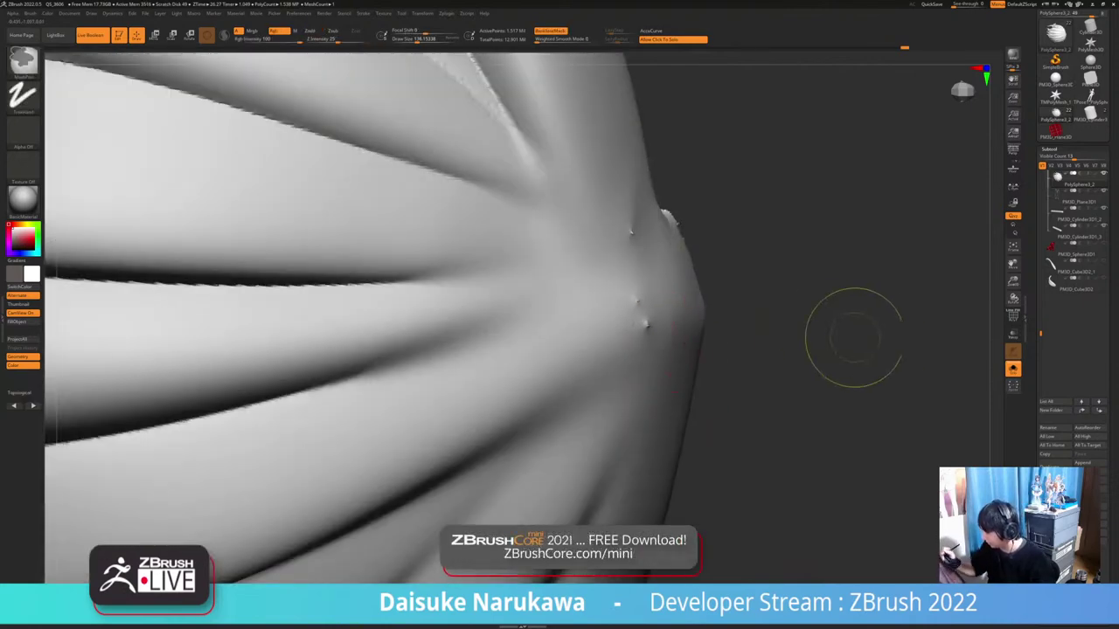
Examine the surface and polygon density around the hair's crown with the wireframe shown, and check the overall hair shape
left_click(1013, 317)
right_click_drag(634, 334, 560, 393, "ctrl")
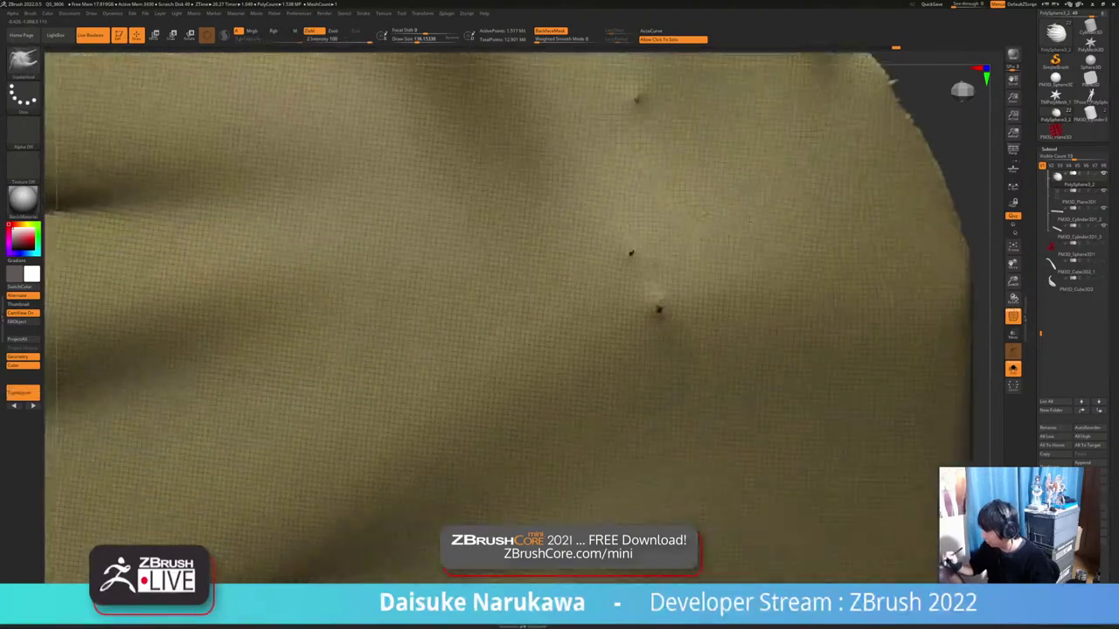
mouse_move(657, 319)
right_mouse_down()
mouse_move(712, 328)
mouse_move(656, 315)
mouse_move(662, 245)
right_mouse_up()
left_click(1013, 317)
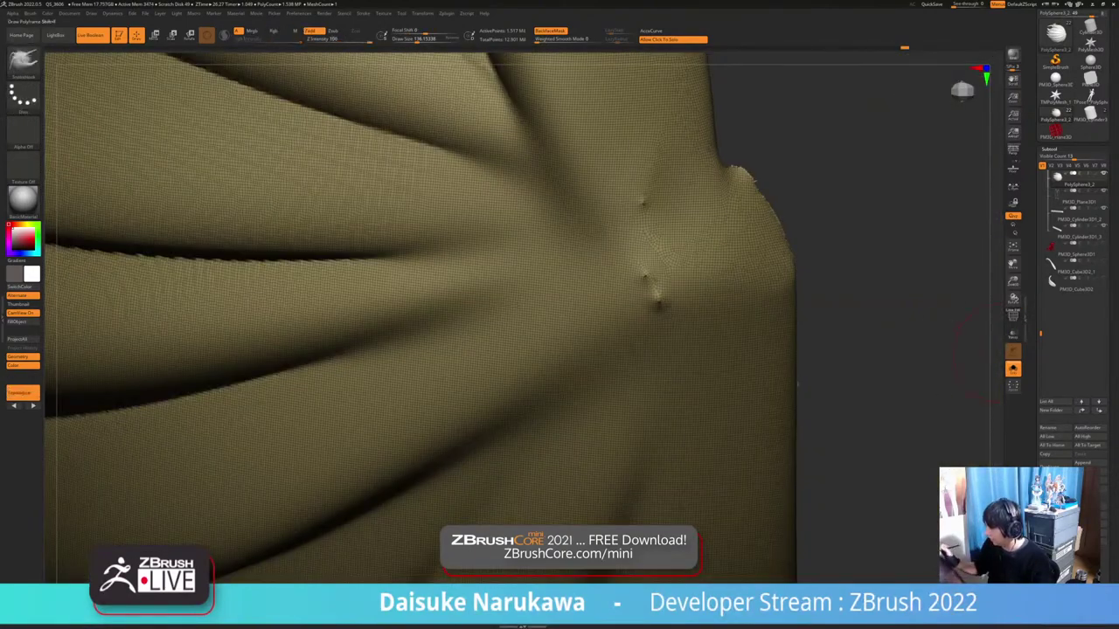
right_click_drag(751, 451, 744, 364, "ctrl")
right_click_drag(651, 371, 720, 306)
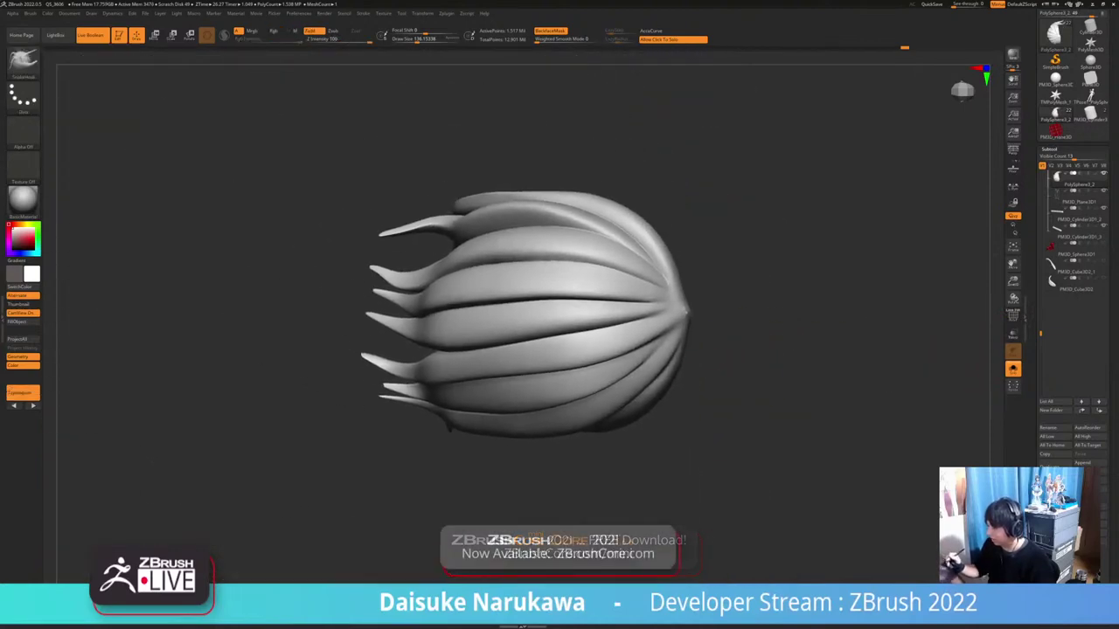
right_click_drag(739, 397, 701, 421)
mouse_move(686, 311)
right_mouse_down()
mouse_move(681, 350)
mouse_move(725, 316)
mouse_move(691, 337)
mouse_move(707, 328)
right_mouse_up()
mouse_move(699, 376)
right_mouse_down()
mouse_move(629, 388)
mouse_move(640, 328)
mouse_move(546, 239)
right_mouse_up()
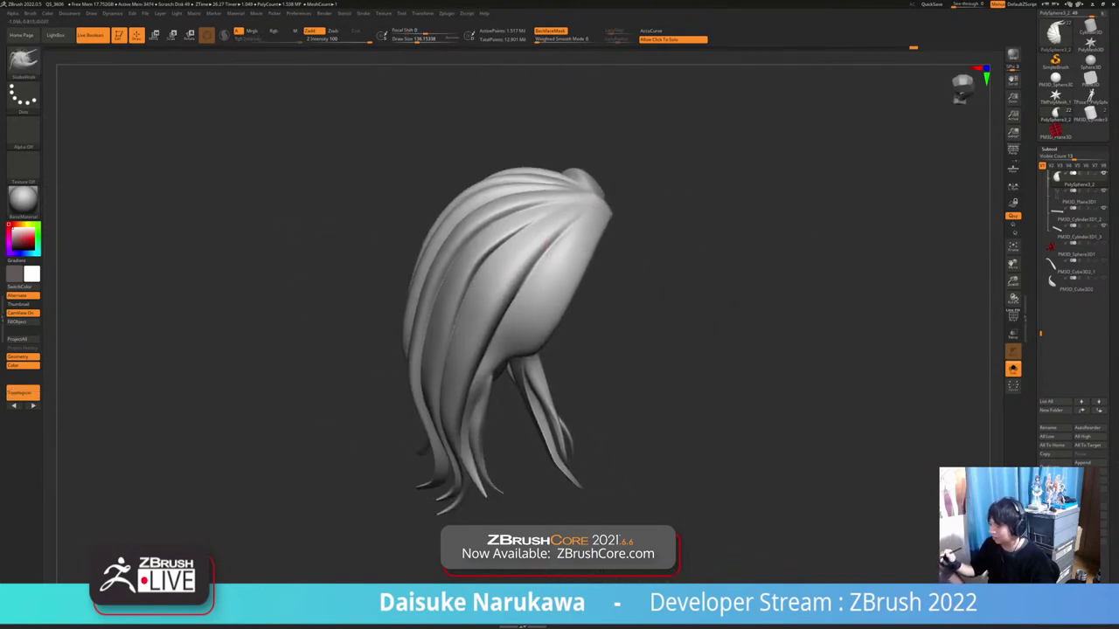
Mark a recent undo history state of the hair as the source for Project History
key("ctrl")
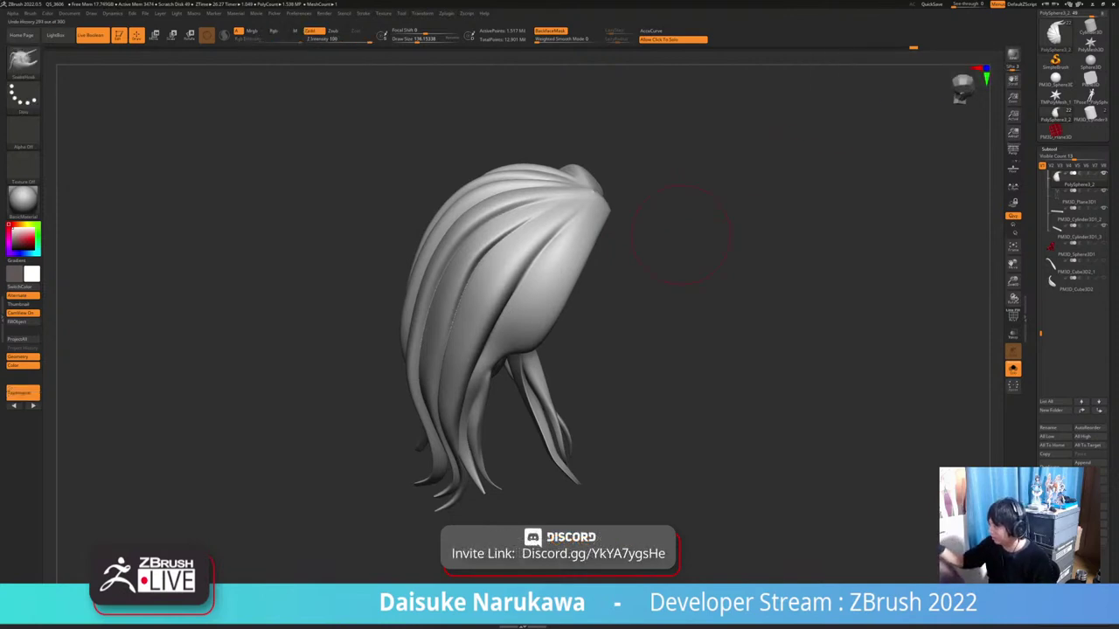
key("ctrl")
key("shift")
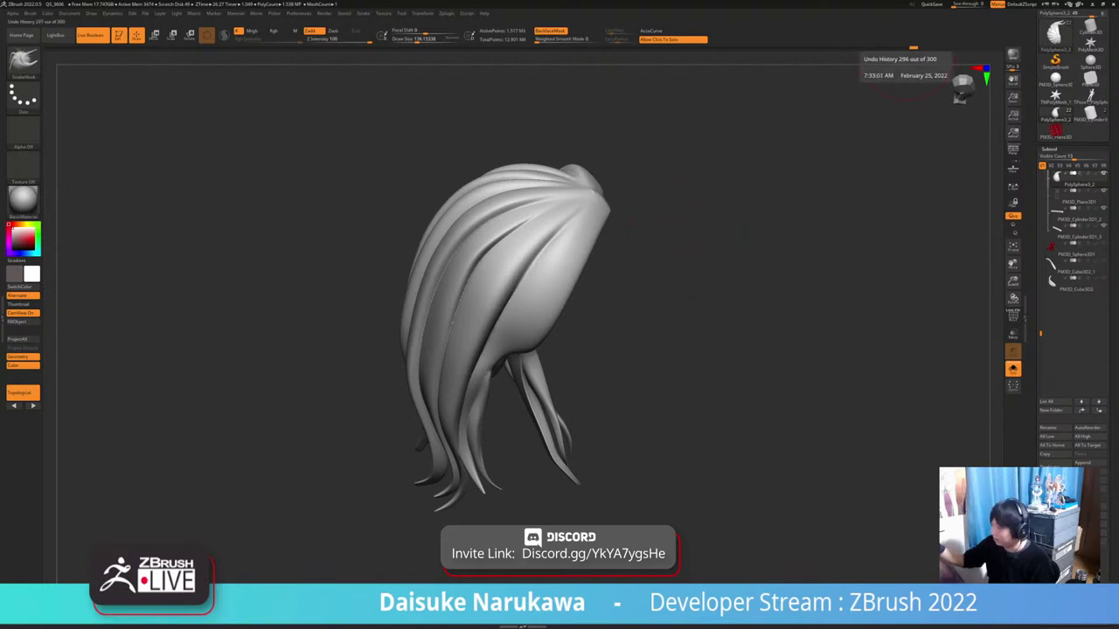
left_click(903, 48, "ctrl")
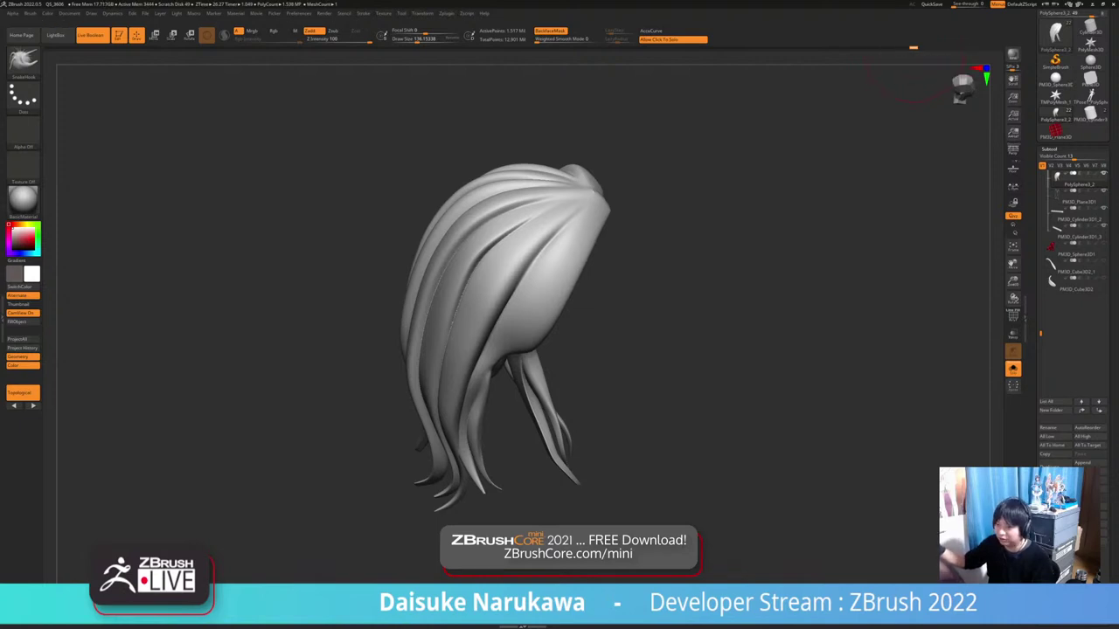
Show the polyframe and examine the hair's topology and polygroups from the front and side
left_click_drag(784, 365, 629, 354)
left_click_drag(812, 382, 732, 336, "alt")
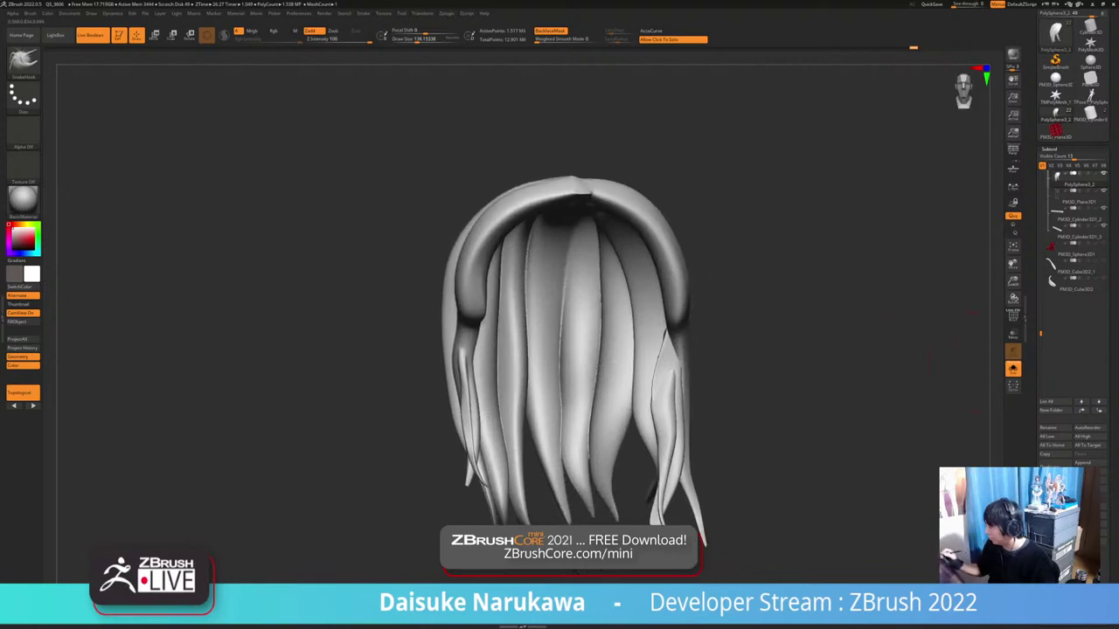
left_click(1013, 317)
right_click_drag(769, 384, 773, 437, "ctrl")
left_click_drag(769, 444, 748, 386, "alt")
mouse_move(660, 403)
left_mouse_down()
mouse_move(745, 418)
mouse_move(648, 427)
left_mouse_up()
right_click_drag(648, 476, 648, 429, "ctrl")
left_click_drag(651, 429, 717, 430)
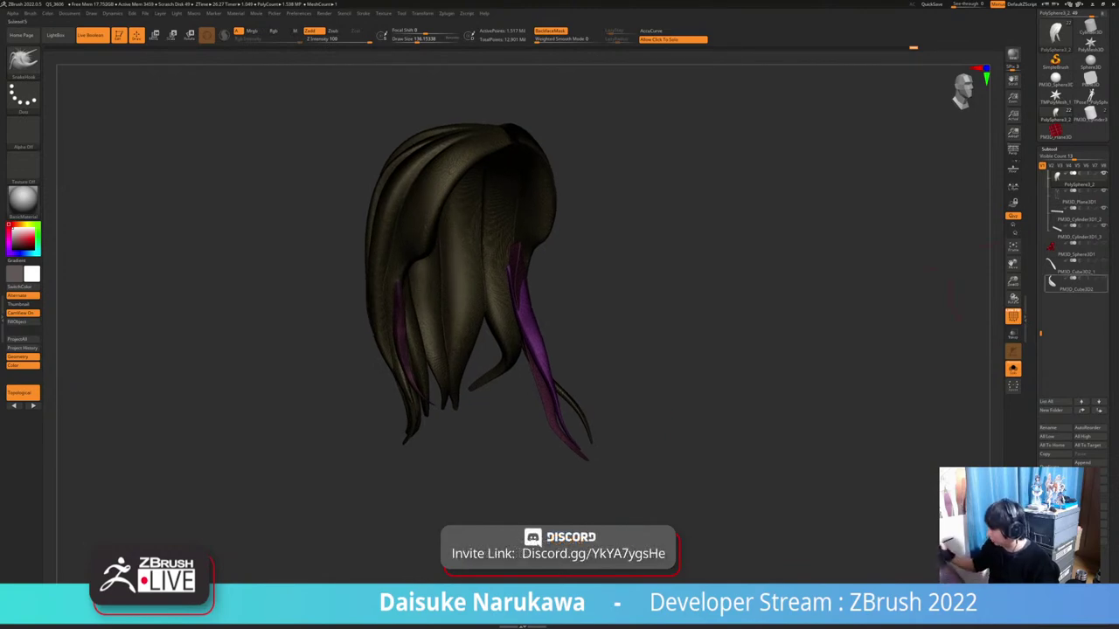
Remesh the hair with ZRemesher, using a Target Polygons Count of 10 and an Adaptive Size of 20
left_click(1049, 149)
left_click(1052, 158)
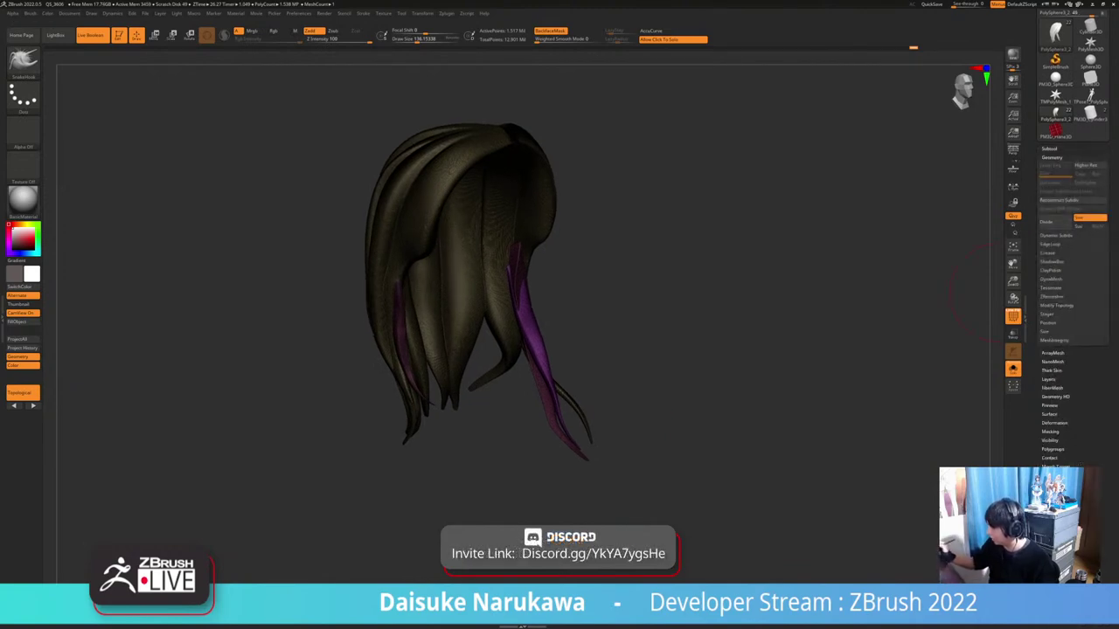
left_click(1051, 296)
left_click(1058, 349)
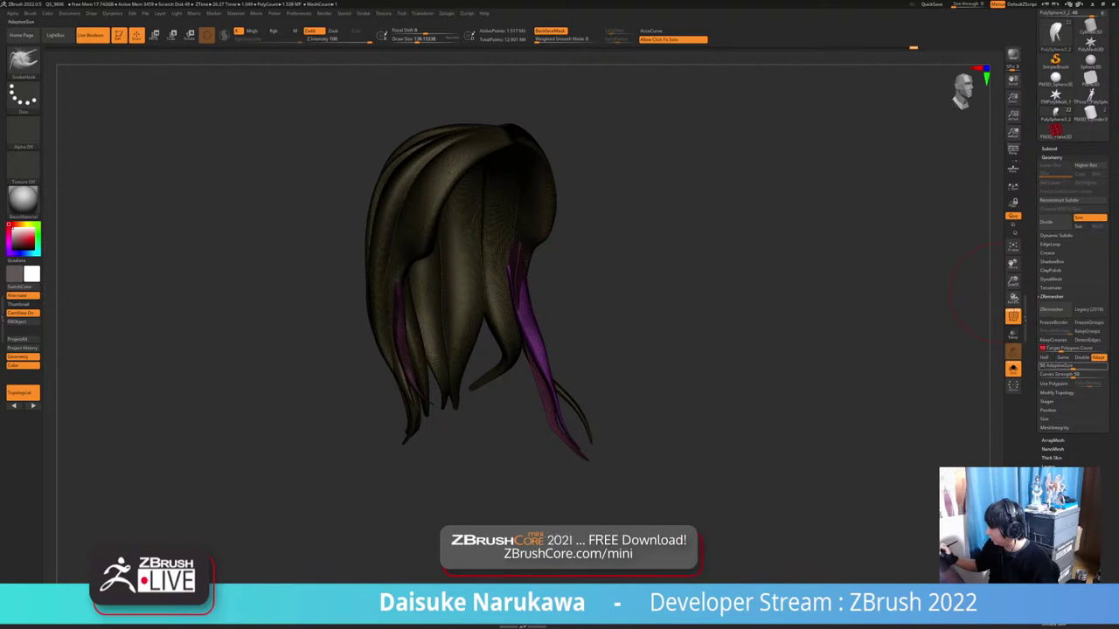
left_click(1058, 366)
type("20")
key("Return")
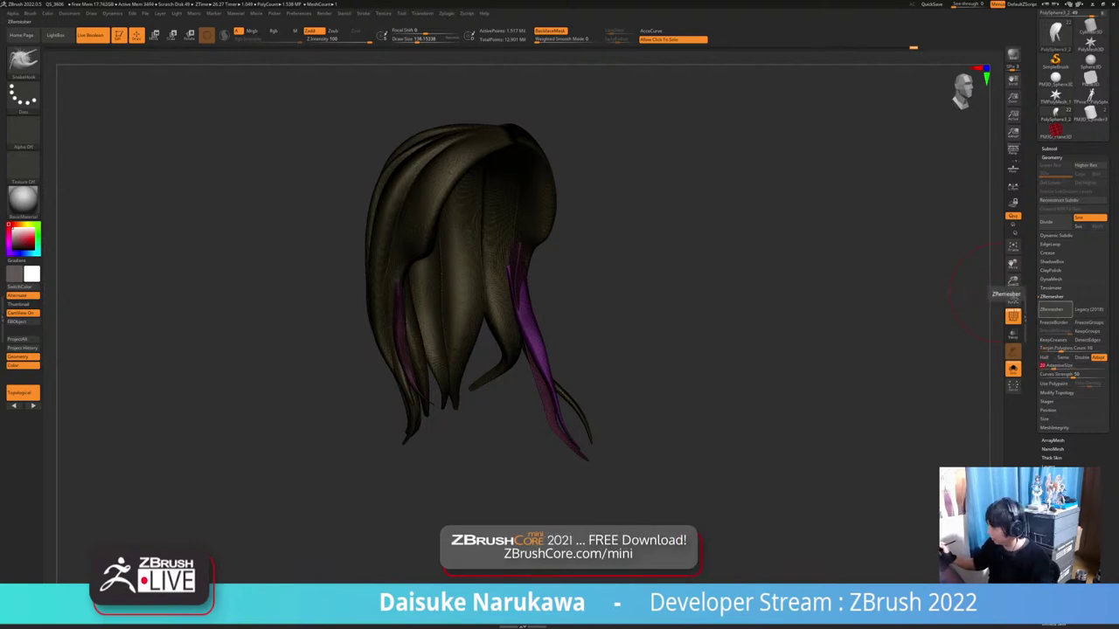
left_click(1055, 310)
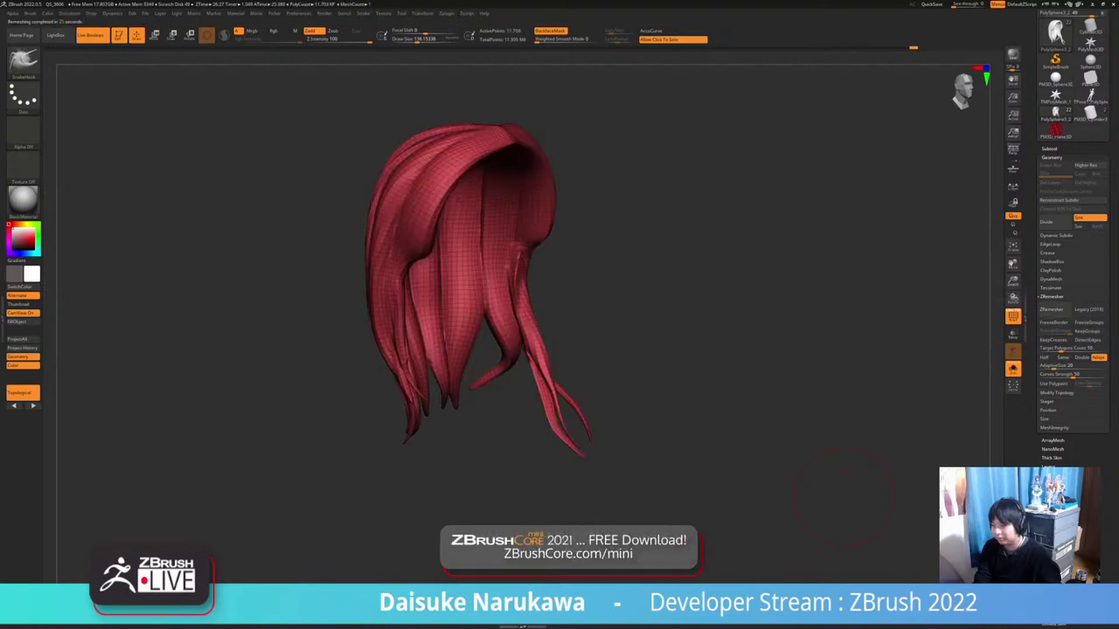
Examine the remeshed hair's polygon flow from several angles, then its shape with the polyframe hidden
left_click_drag(600, 409, 576, 463, "alt")
left_click_drag(665, 463, 751, 420, "alt")
right_click_drag(751, 419, 560, 402)
mouse_move(559, 402)
right_mouse_down("ctrl")
mouse_move(559, 350)
mouse_move(524, 358)
mouse_move(566, 332)
right_mouse_up("ctrl")
right_click_drag(610, 393, 484, 408)
left_click(1012, 316)
right_click_drag(517, 248, 603, 259)
mouse_move(603, 426)
right_mouse_down()
mouse_move(636, 428)
mouse_move(575, 437)
right_mouse_up()
Subdivide the remeshed hair and project the detail of the marked history state onto it
key("ctrl+d")
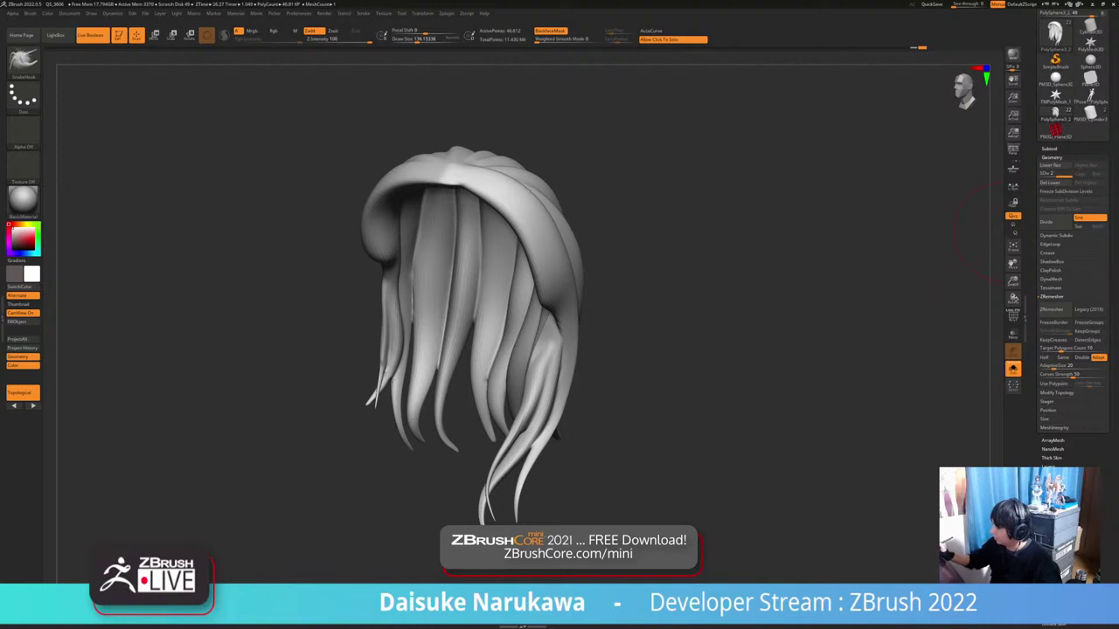
left_click(1048, 149)
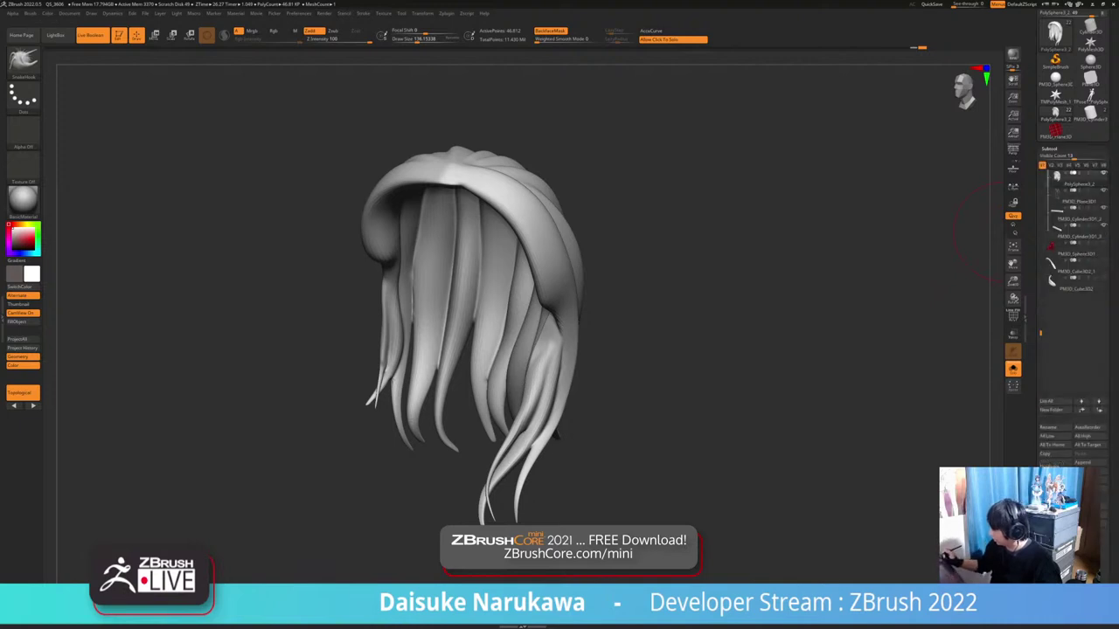
left_click_drag(1075, 419, 1075, 298)
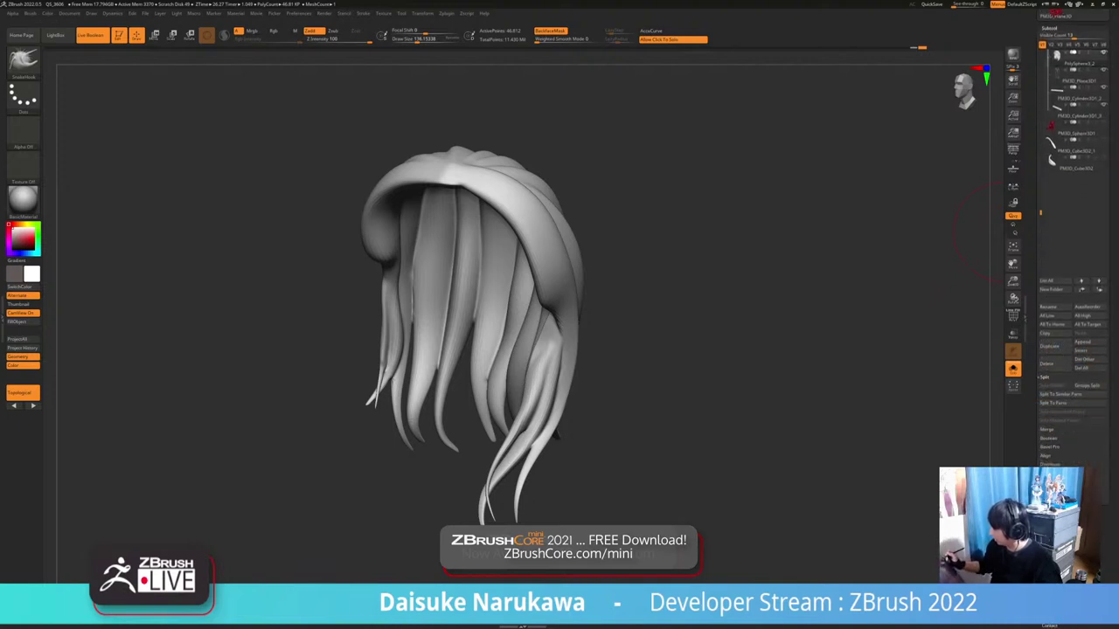
left_click(1047, 483)
left_click(1089, 447)
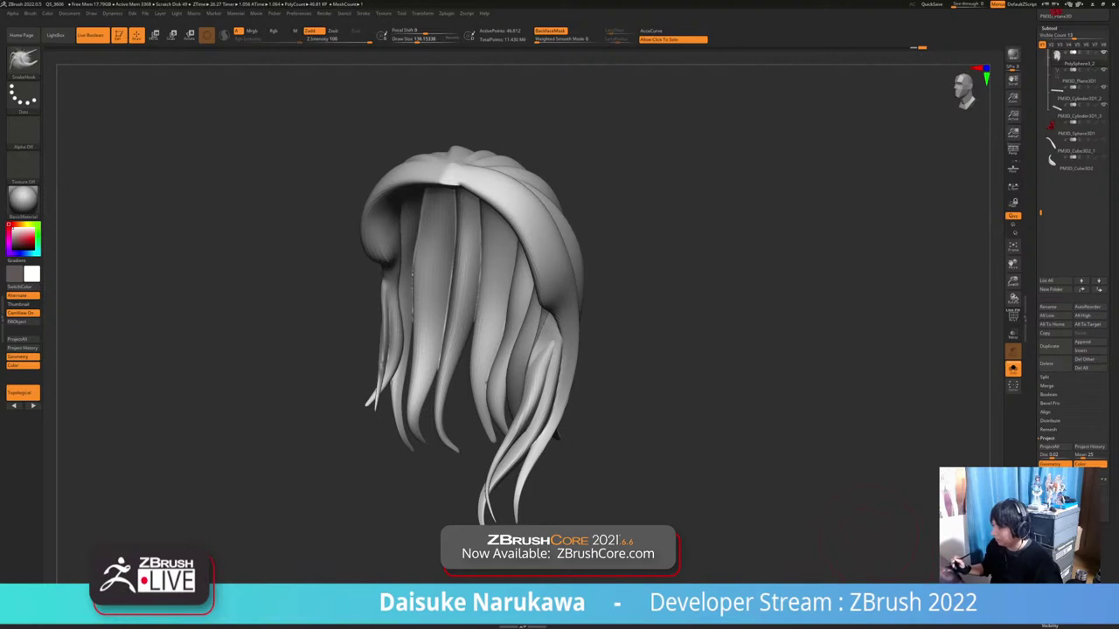
Compare the projected hair with the original sculpt stored in the undo history
left_click_drag(641, 431, 542, 418)
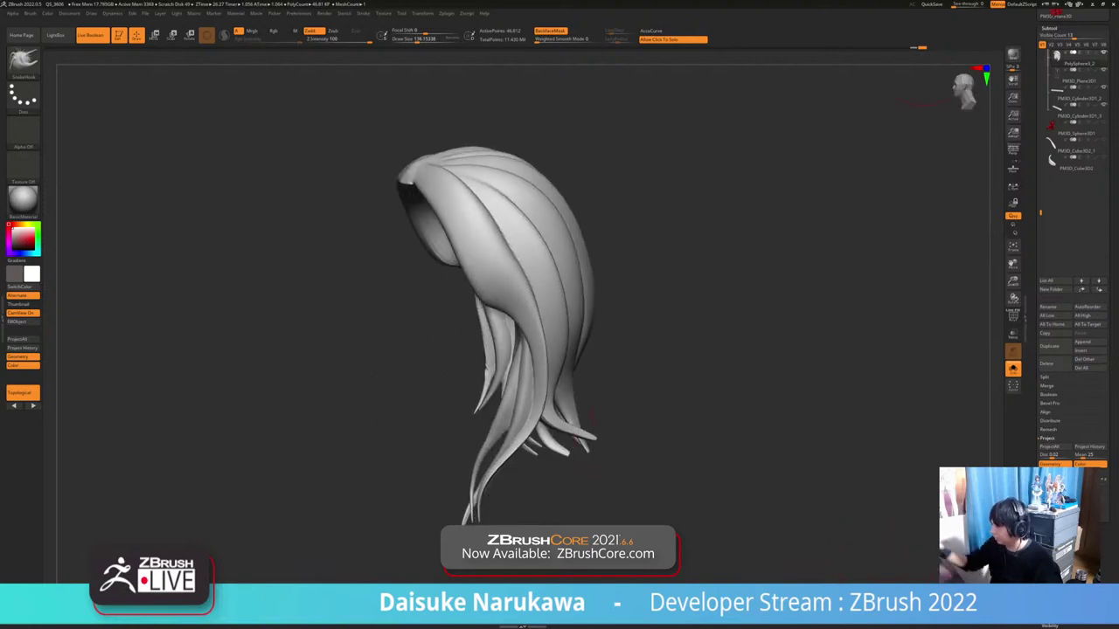
left_click(913, 48)
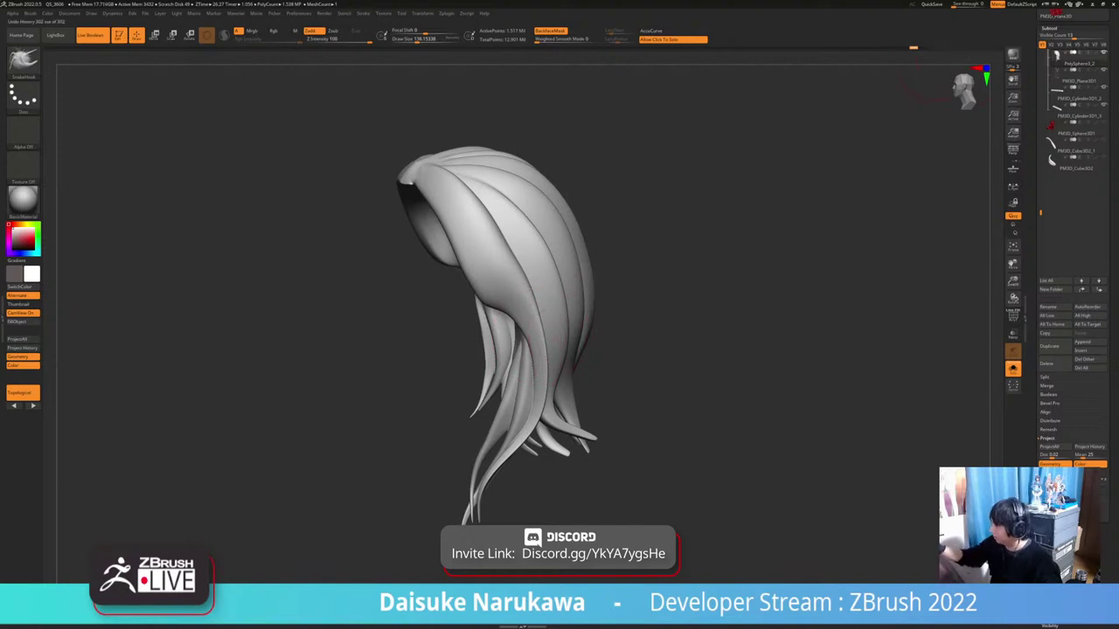
left_click_drag(728, 439, 765, 437)
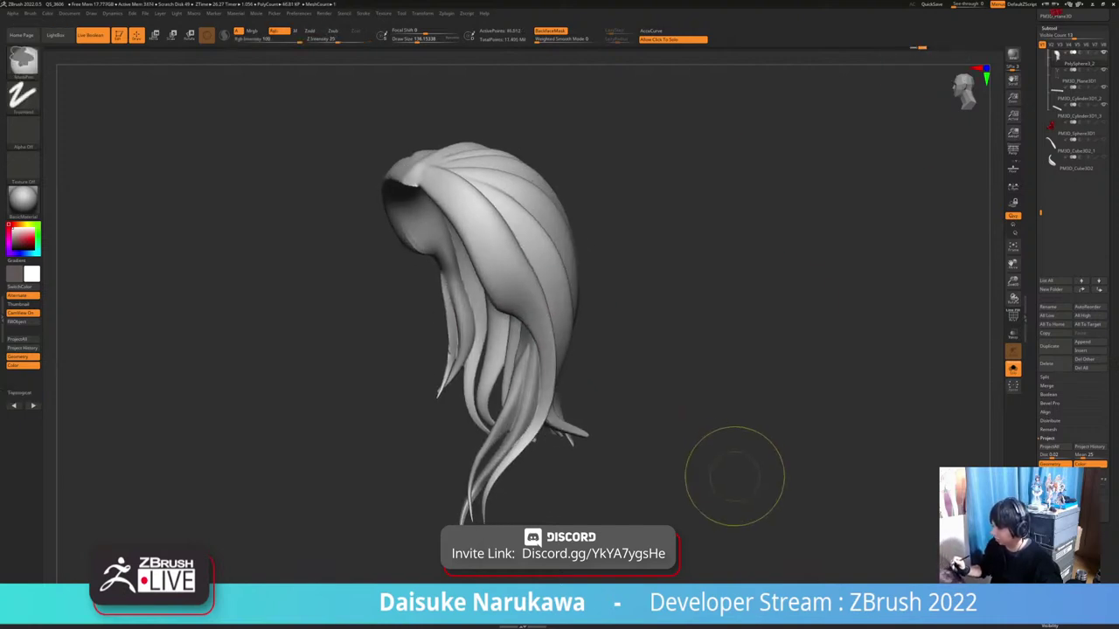
Subdivide the hair further and project the marked history detail onto it again
left_click_drag(719, 480, 731, 481)
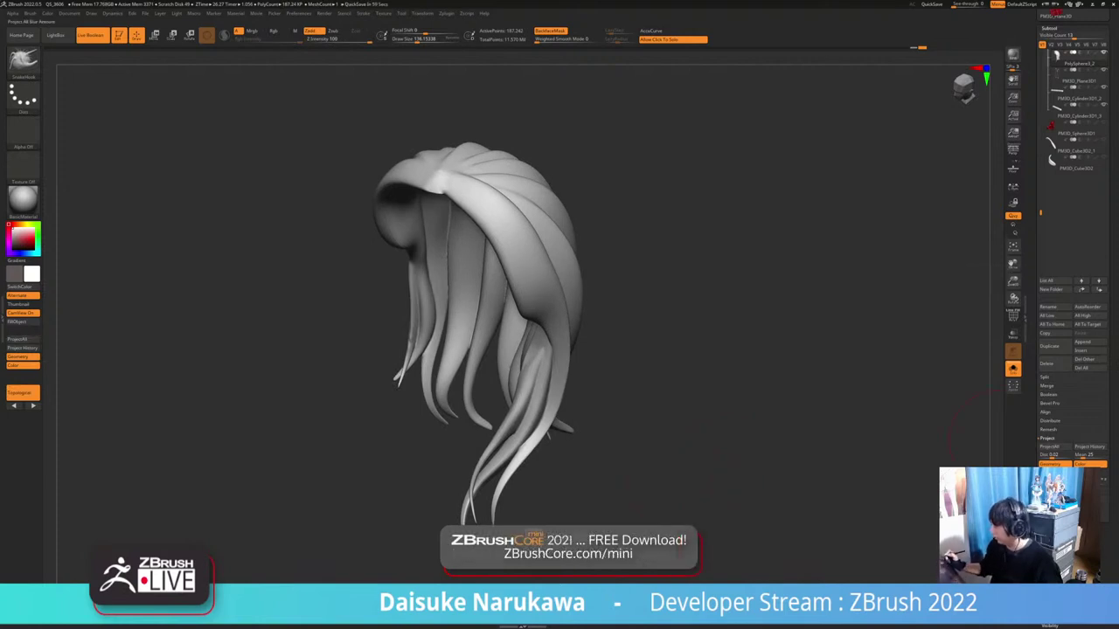
left_click(1089, 446)
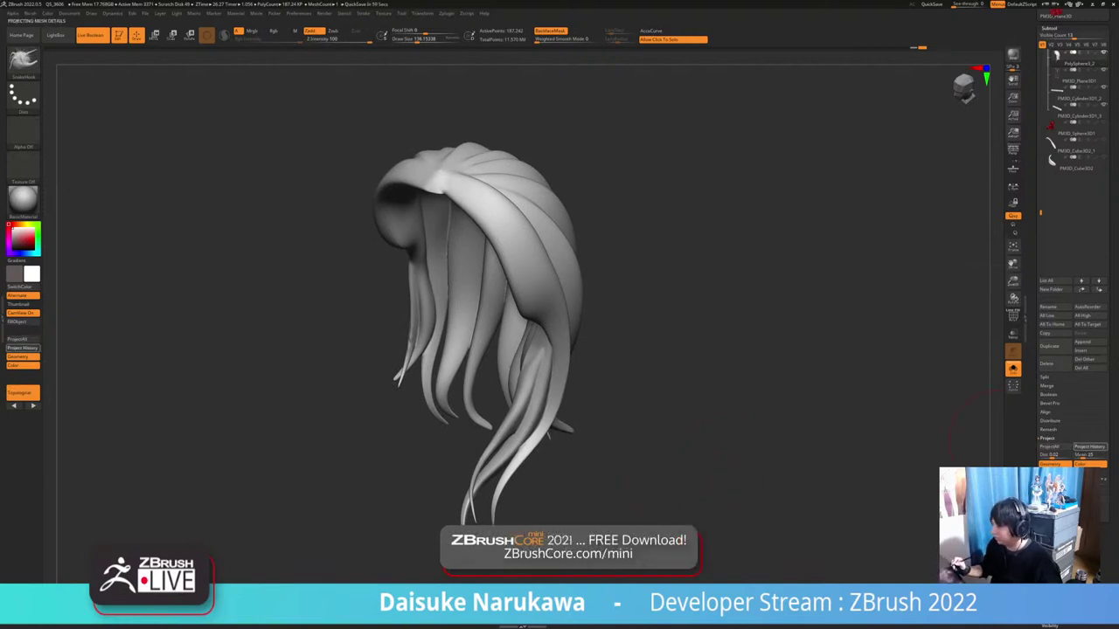
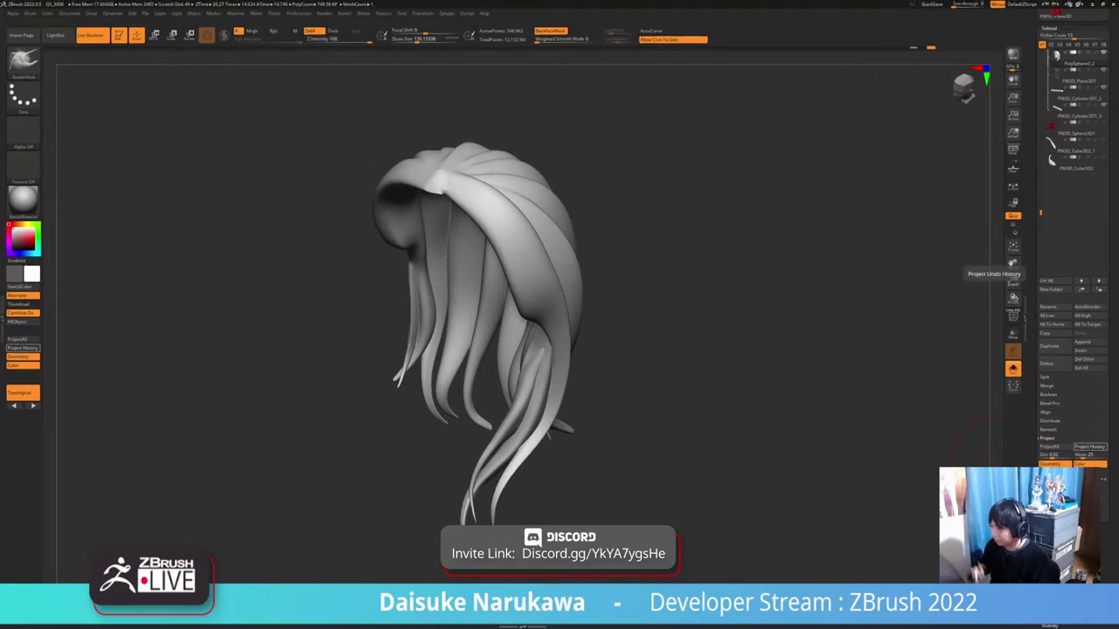
Examine the projected high-resolution hair from the back and sides, with and without the polyframe
left_click_drag(603, 424, 680, 407)
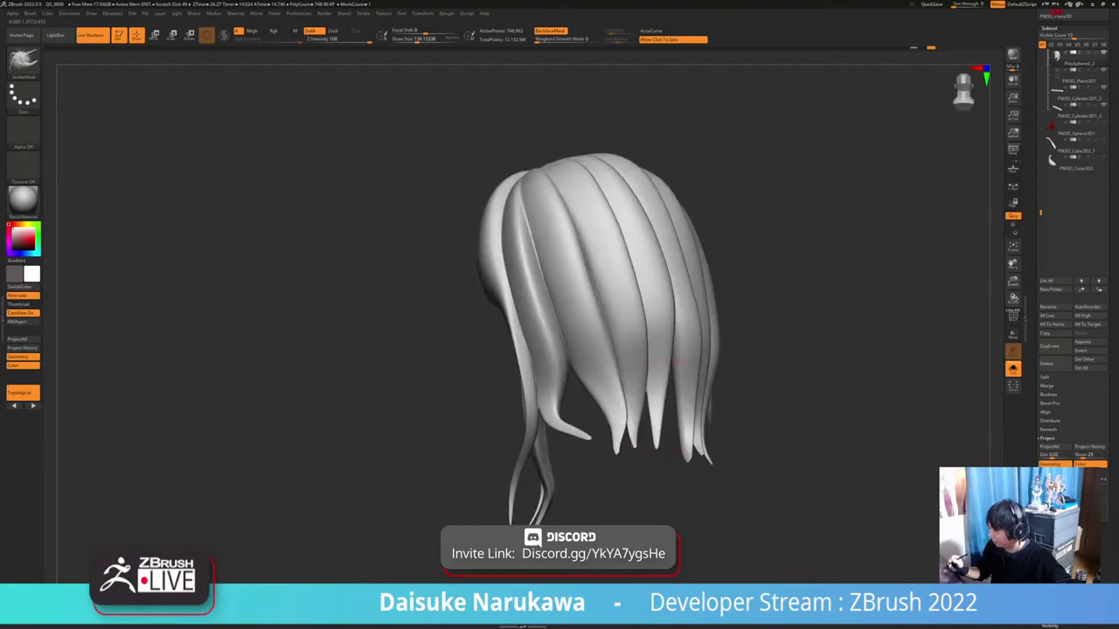
right_click_drag(680, 407, 633, 404, "alt")
right_click_drag(633, 403, 603, 419, "ctrl")
left_click(1012, 313)
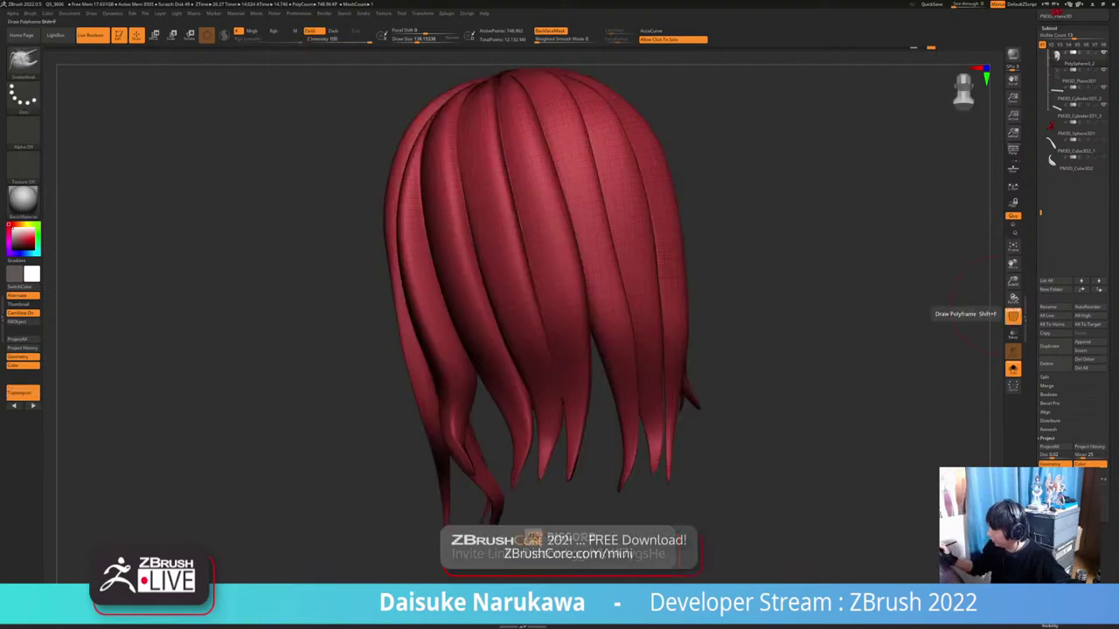
left_click(1012, 313)
mouse_move(769, 411)
left_mouse_down()
mouse_move(808, 411)
mouse_move(767, 401)
left_mouse_up()
left_click(1014, 316)
left_click(1013, 317)
left_click_drag(767, 401, 665, 401)
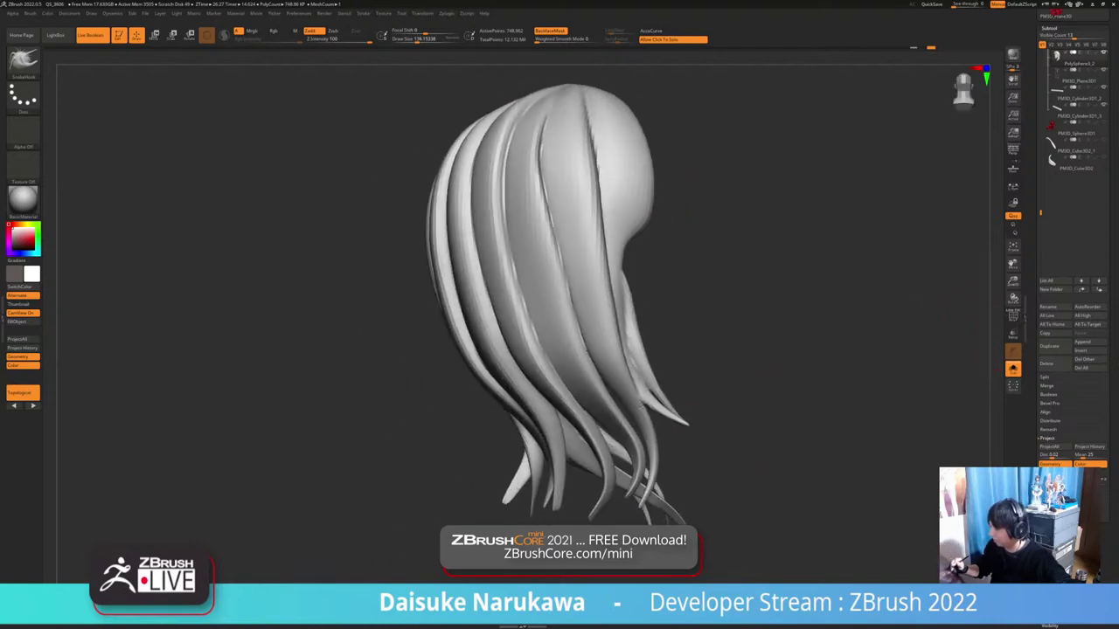
left_click_drag(721, 453, 679, 464)
left_click_drag(706, 371, 709, 407)
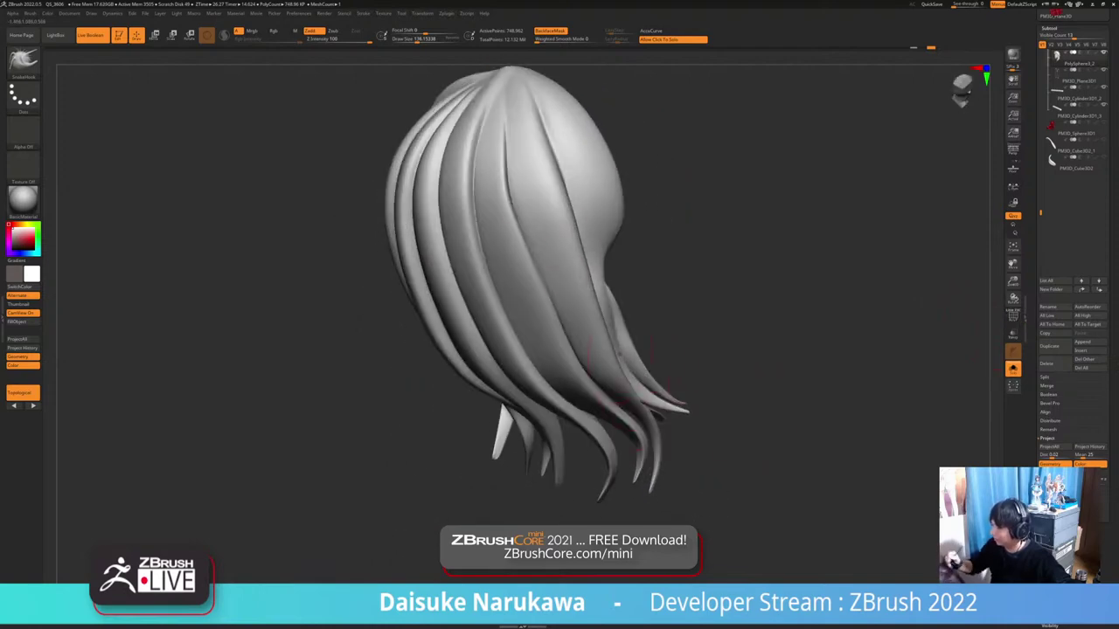
Smooth the grooves between the strands on the upper back and side of the hair
left_click_drag(507, 167, 479, 229, "shift")
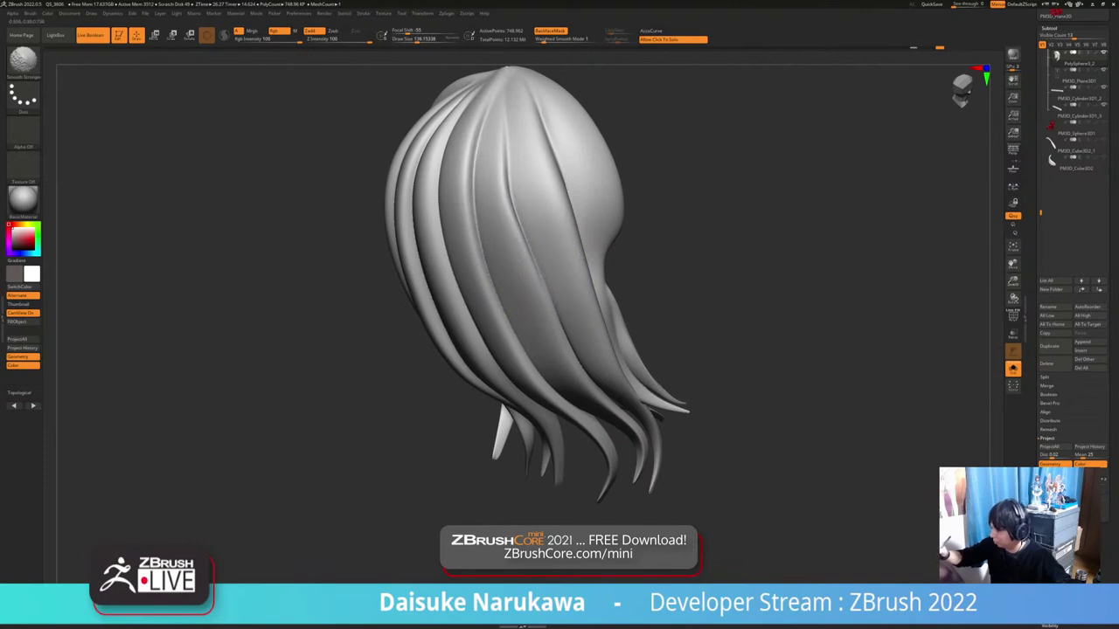
mouse_move(716, 349)
left_mouse_down("alt")
mouse_move(711, 392)
mouse_move(682, 446)
left_mouse_up("alt")
left_click_drag(512, 168, 498, 228, "shift")
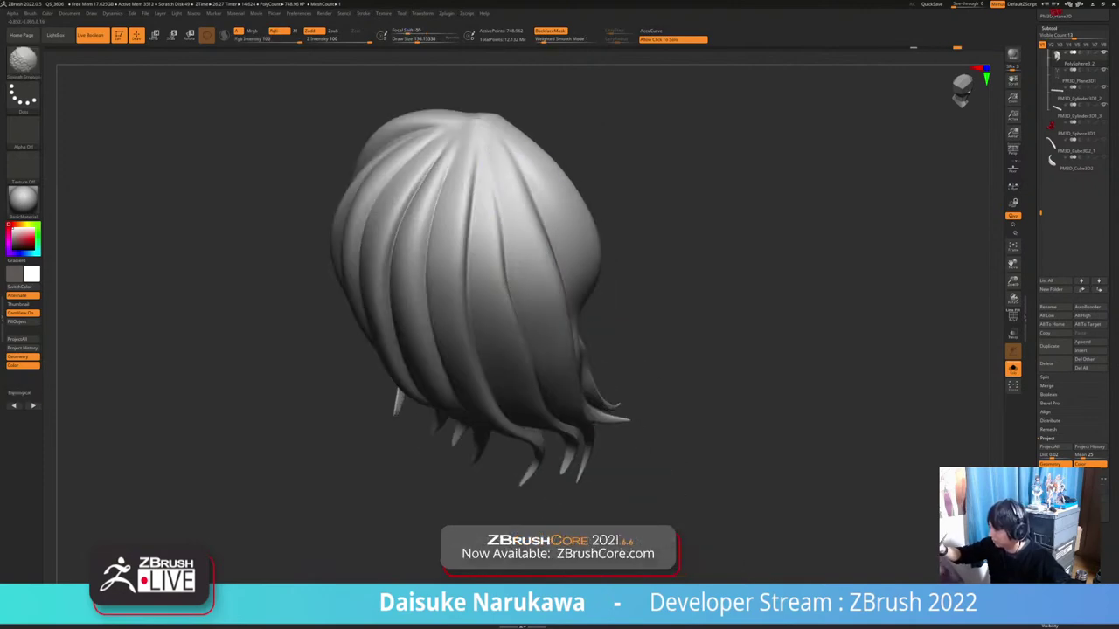
Smooth the crown where the strands converge, softening the bump and the groove ends around it
right_click_drag(490, 149, 499, 230)
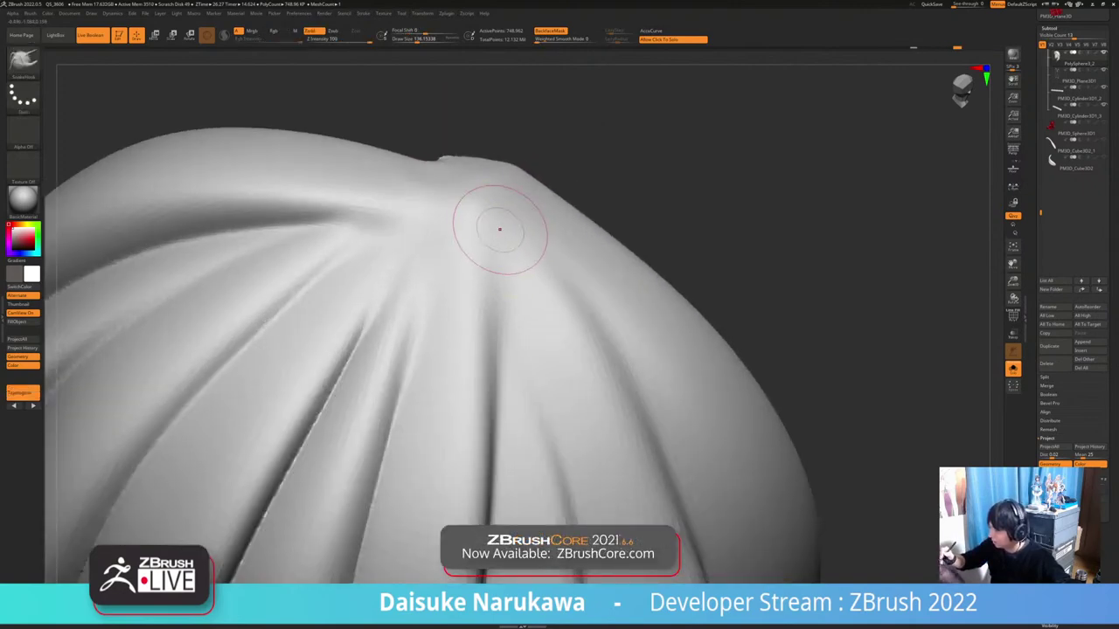
left_click_drag(499, 230, 540, 246, "shift")
right_click_drag(540, 247, 502, 239)
left_click_drag(502, 239, 505, 223, "shift")
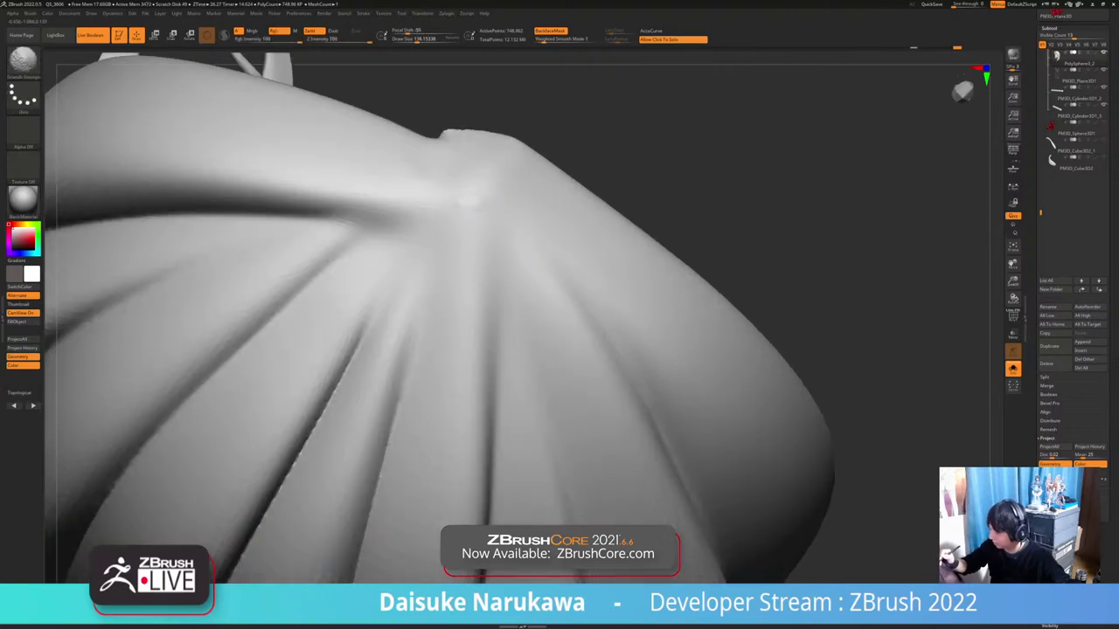
right_click_drag(495, 242, 507, 281)
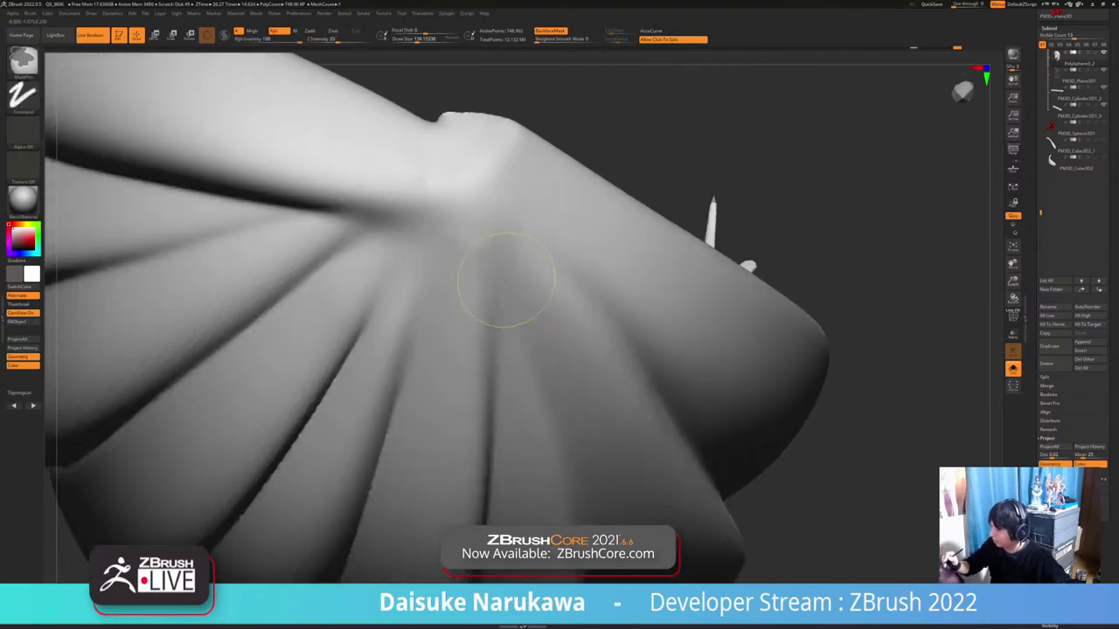
mouse_move(476, 203)
left_mouse_down("shift")
mouse_move(447, 235)
mouse_move(469, 205)
mouse_move(462, 214)
mouse_move(493, 220)
left_mouse_up("shift")
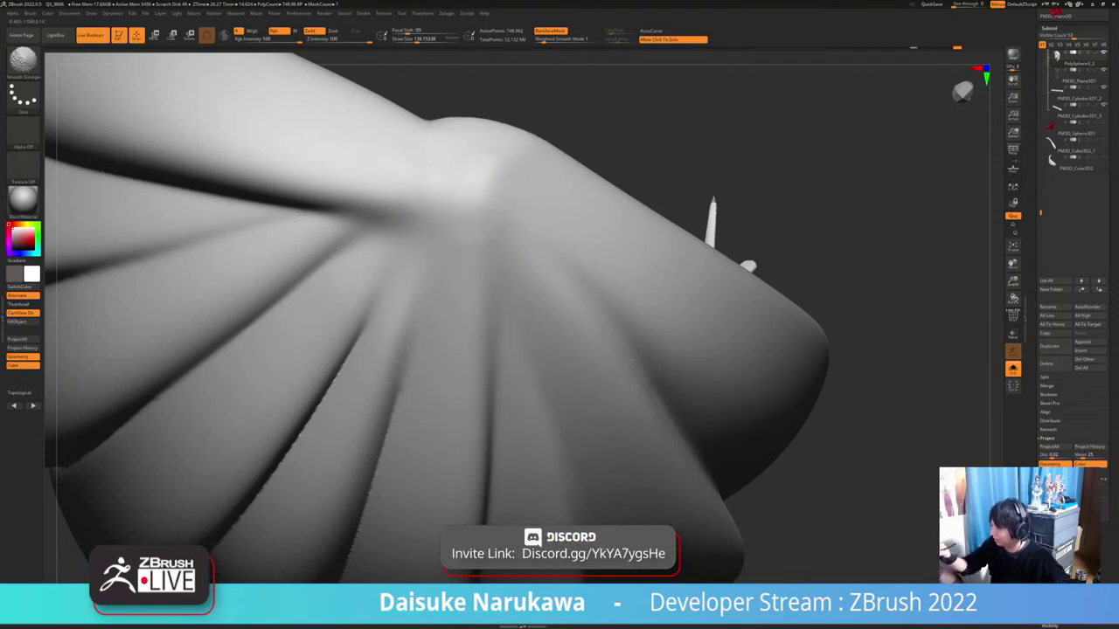
left_click_drag(582, 184, 598, 206, "shift")
Smooth the strands and shallow grooves running outward from the crown
mouse_move(598, 207)
right_mouse_down("ctrl")
mouse_move(576, 158)
mouse_move(581, 210)
right_mouse_up("ctrl")
right_click_drag(559, 384, 543, 310, "ctrl")
mouse_move(531, 359)
right_mouse_down("ctrl")
mouse_move(538, 394)
mouse_move(538, 341)
right_mouse_up("ctrl")
mouse_move(533, 324)
left_mouse_down("shift")
mouse_move(497, 338)
mouse_move(458, 379)
left_mouse_up("shift")
left_click_drag(414, 322, 390, 330, "shift")
right_click_drag(484, 305, 347, 309)
left_click_drag(347, 310, 447, 290, "shift")
Smooth the long grooves and strand surfaces on the side of the hair above the tips
mouse_move(482, 295)
right_mouse_down()
mouse_move(568, 305)
mouse_move(524, 293)
right_mouse_up()
mouse_move(437, 306)
left_mouse_down("shift")
mouse_move(340, 317)
mouse_move(428, 309)
left_mouse_up("shift")
mouse_move(558, 313)
right_mouse_down()
mouse_move(533, 376)
mouse_move(594, 350)
right_mouse_up()
left_click_drag(375, 362, 472, 330, "shift")
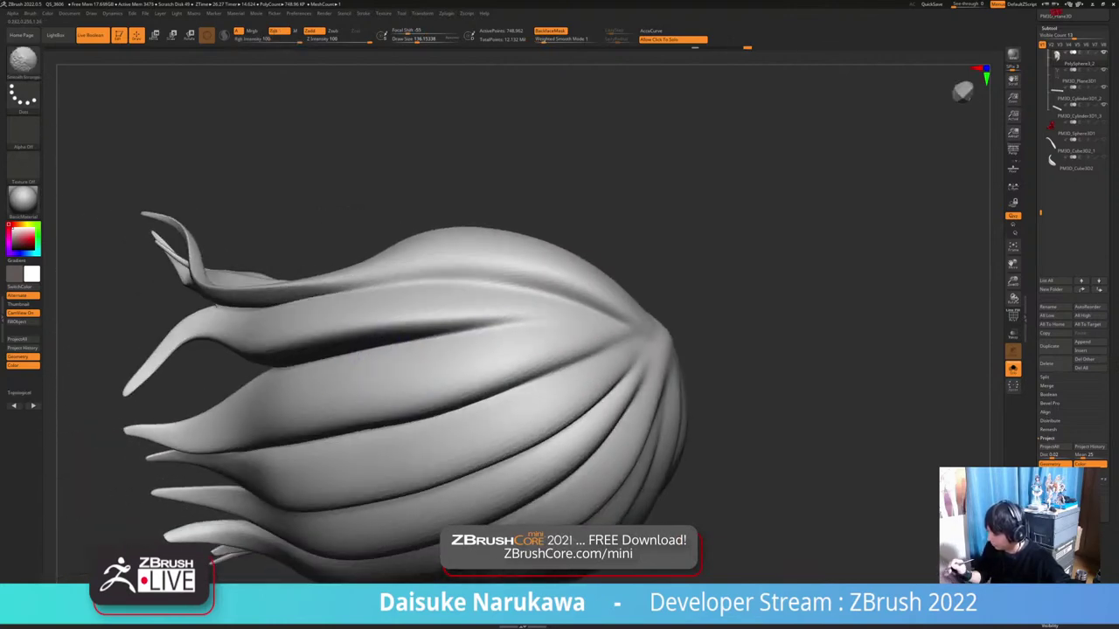
right_click_drag(489, 305, 471, 335)
left_click_drag(353, 384, 490, 331, "shift")
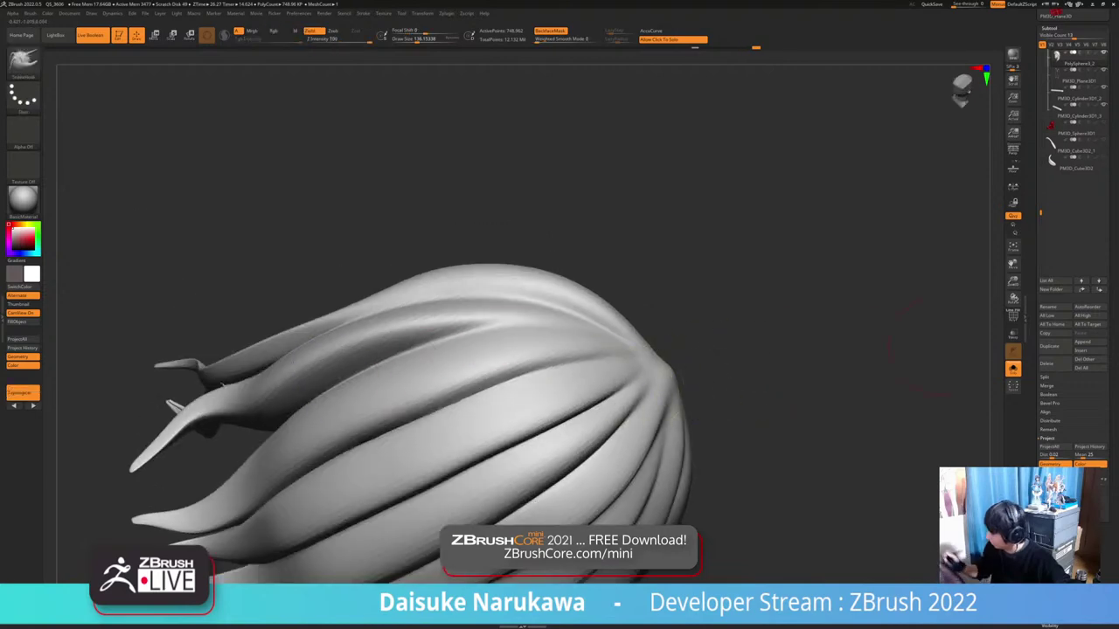
Lower the hair to subdivision level 3 and smooth the upper side strands toward the crown
left_click(1049, 28)
left_click(1051, 37)
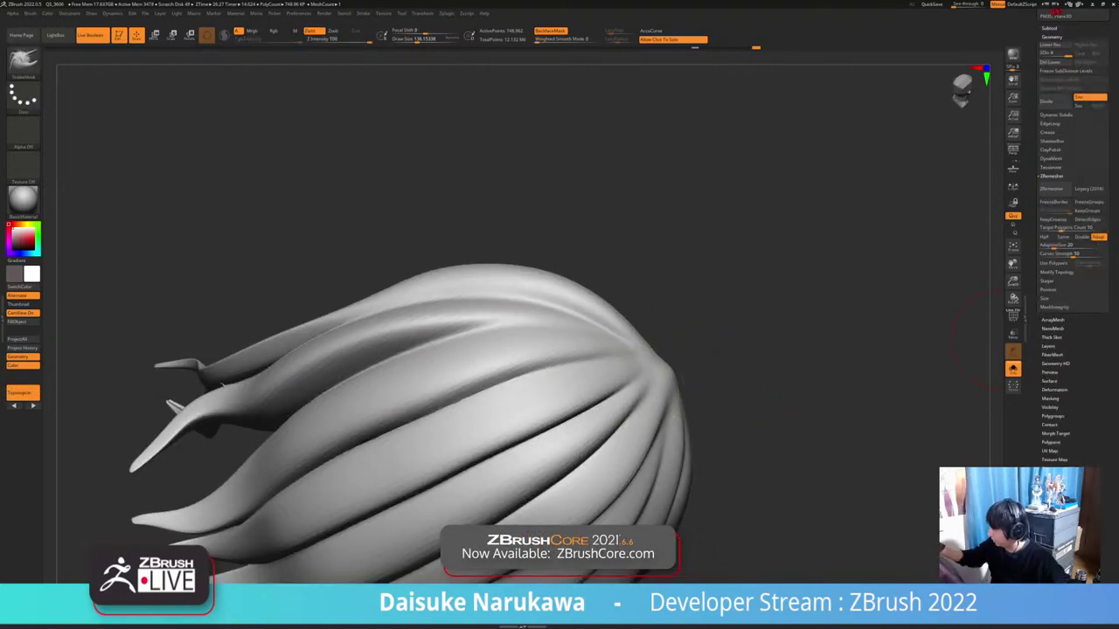
left_click(1042, 55)
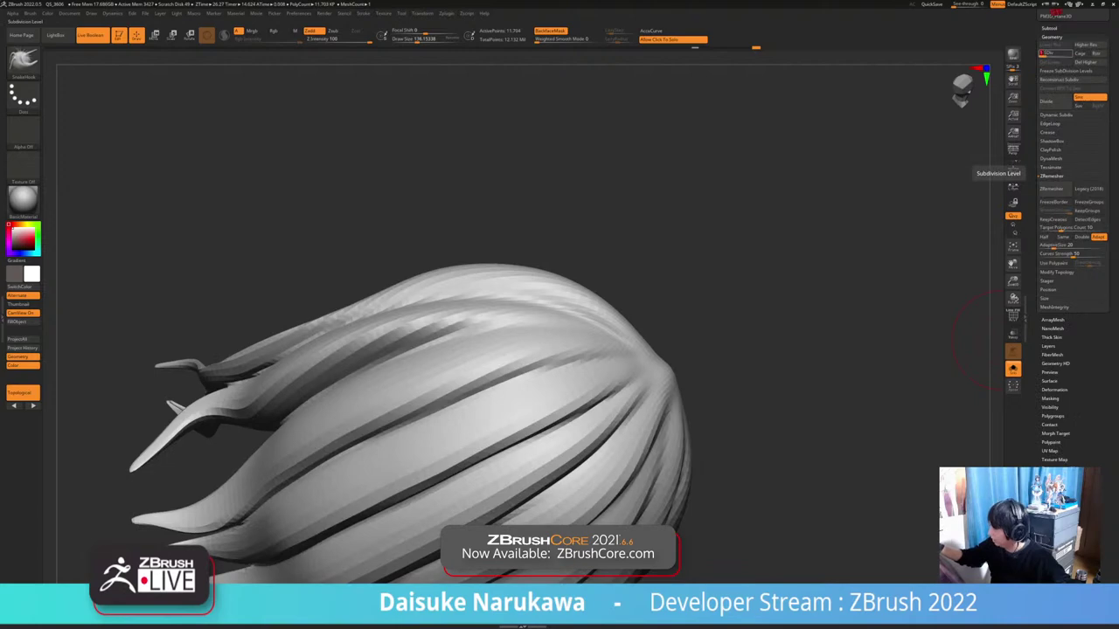
left_click(1060, 54)
right_click_drag(729, 264, 603, 284)
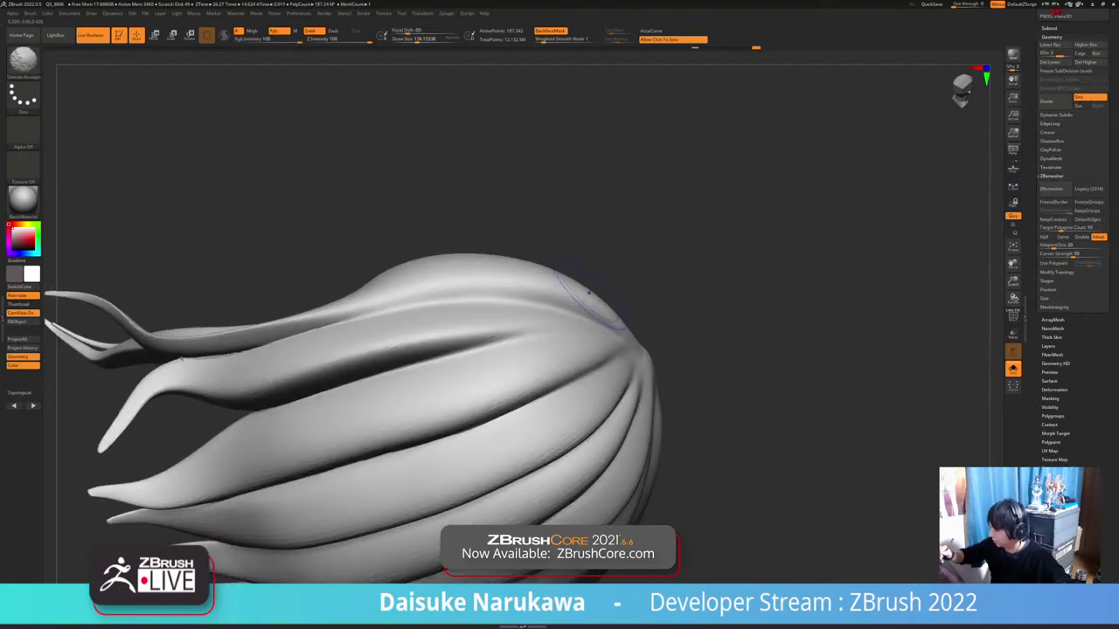
left_click_drag(564, 303, 422, 299, "shift")
right_click_drag(600, 312, 611, 360)
left_click_drag(579, 362, 463, 374, "shift")
mouse_move(472, 376)
right_mouse_down("ctrl")
mouse_move(499, 332)
mouse_move(559, 428)
right_mouse_up("ctrl")
right_click_drag(533, 350, 563, 371)
mouse_move(559, 353)
left_mouse_down("shift")
mouse_move(505, 376)
mouse_move(442, 375)
mouse_move(496, 390)
mouse_move(468, 409)
left_mouse_up("shift")
Toggle backface masking for the sculpting brush and smooth the rim of the hair's front opening
mouse_move(524, 393)
right_mouse_down()
mouse_move(476, 306)
mouse_move(410, 319)
mouse_move(363, 350)
right_mouse_up()
mouse_move(607, 317)
right_mouse_down("ctrl")
mouse_move(612, 358)
mouse_move(571, 307)
right_mouse_up("ctrl")
left_click(551, 32)
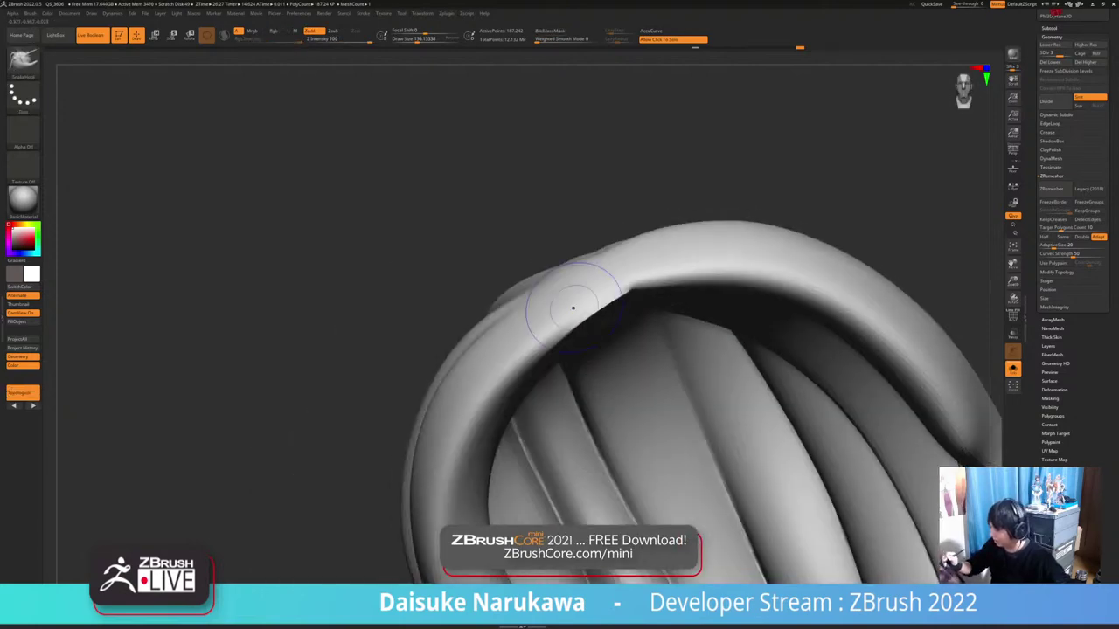
left_click_drag(607, 299, 610, 301, "shift")
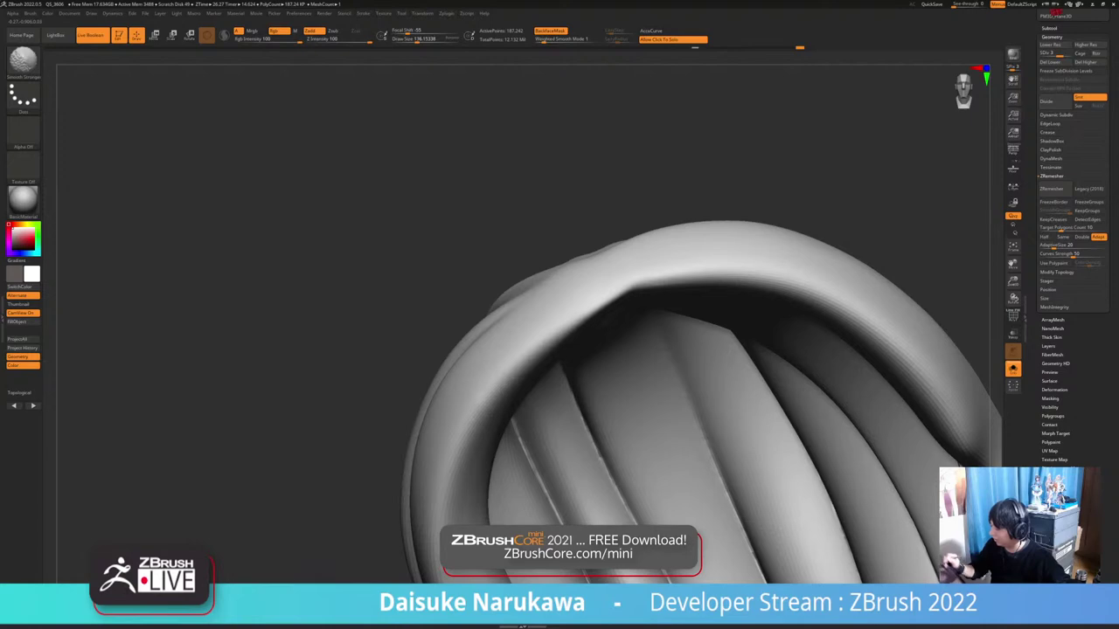
mouse_move(410, 420)
right_mouse_down("ctrl")
mouse_move(411, 367)
mouse_move(384, 349)
right_mouse_up("ctrl")
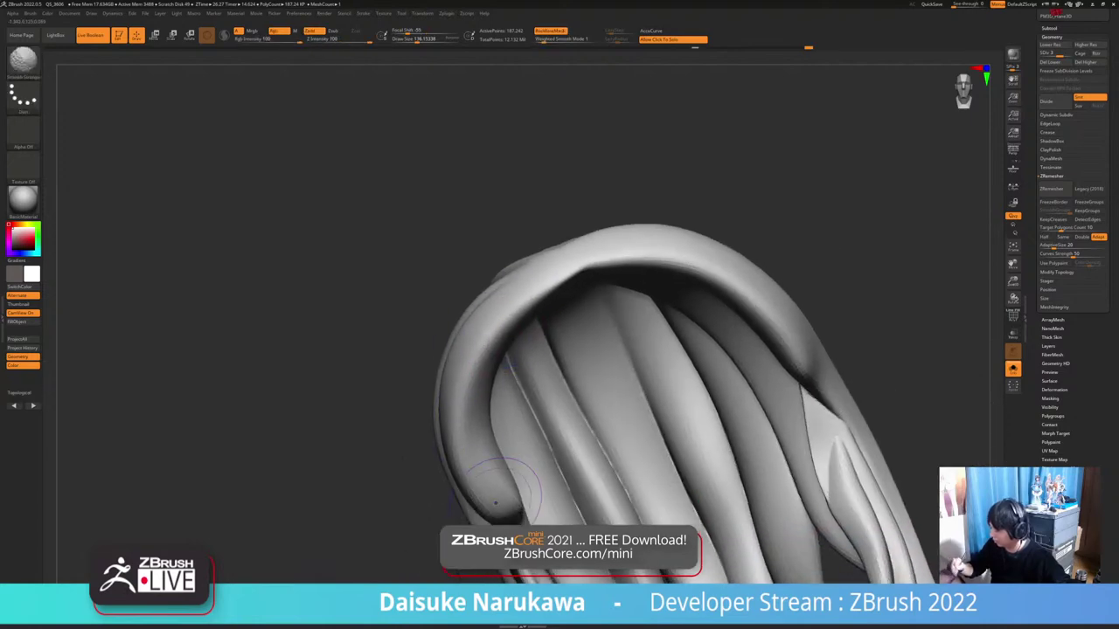
Smooth the long groove on the side strand beside the front opening
right_click_drag(496, 502, 568, 560)
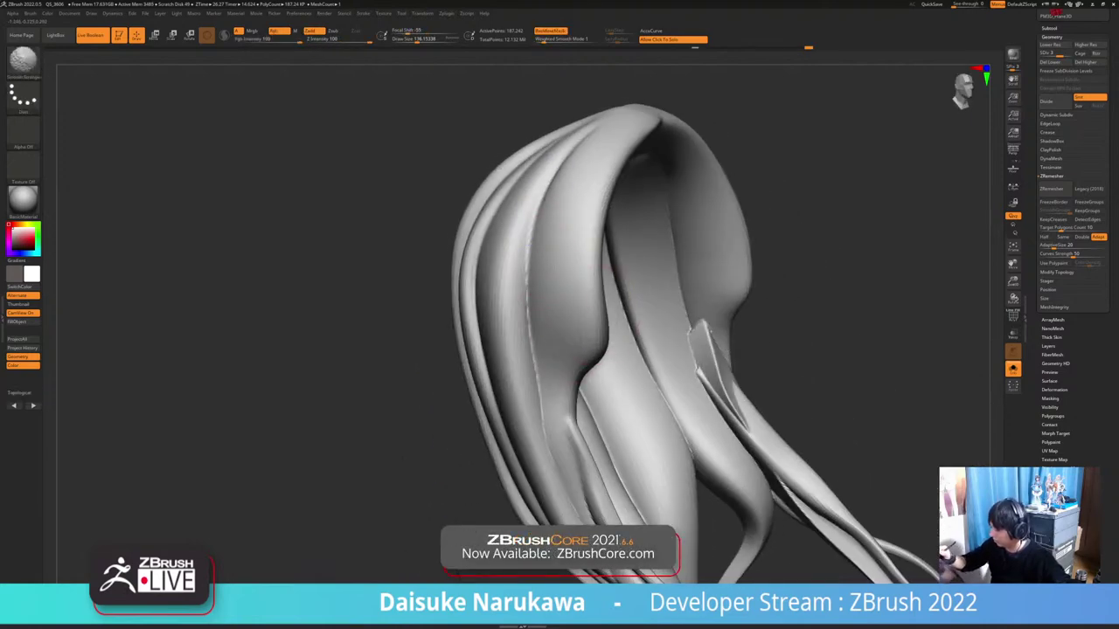
left_click_drag(528, 249, 537, 376, "shift")
right_click_drag(512, 301, 656, 310)
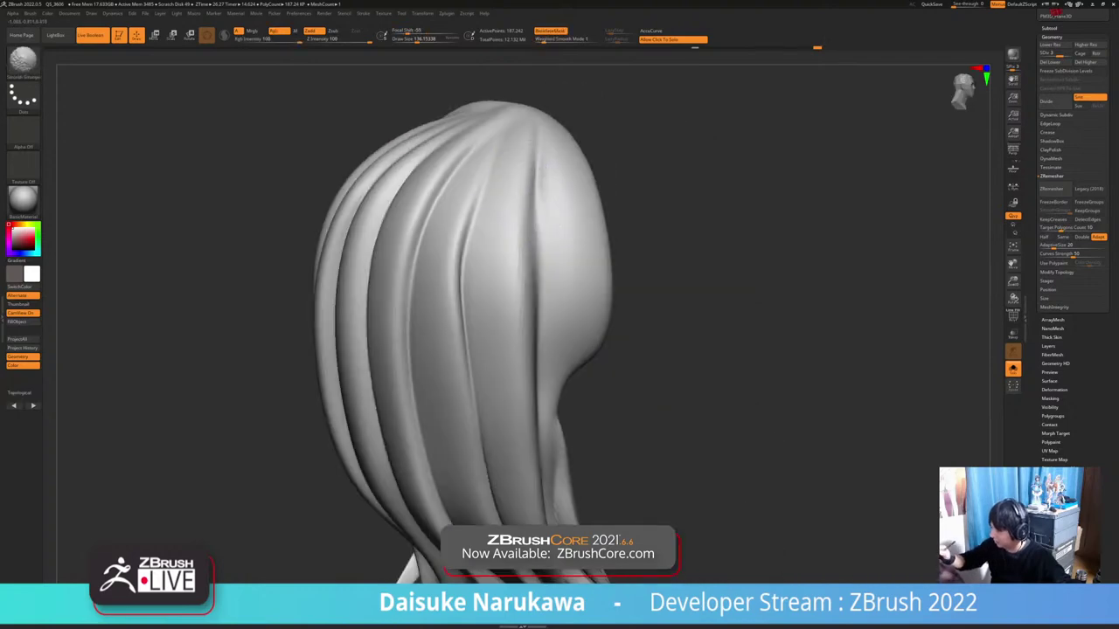
mouse_move(491, 499)
right_mouse_down("ctrl")
mouse_move(488, 444)
mouse_move(501, 484)
mouse_move(498, 542)
right_mouse_up("ctrl")
mouse_move(459, 384)
right_mouse_down("ctrl")
mouse_move(449, 355)
mouse_move(481, 372)
mouse_move(412, 358)
right_mouse_up("ctrl")
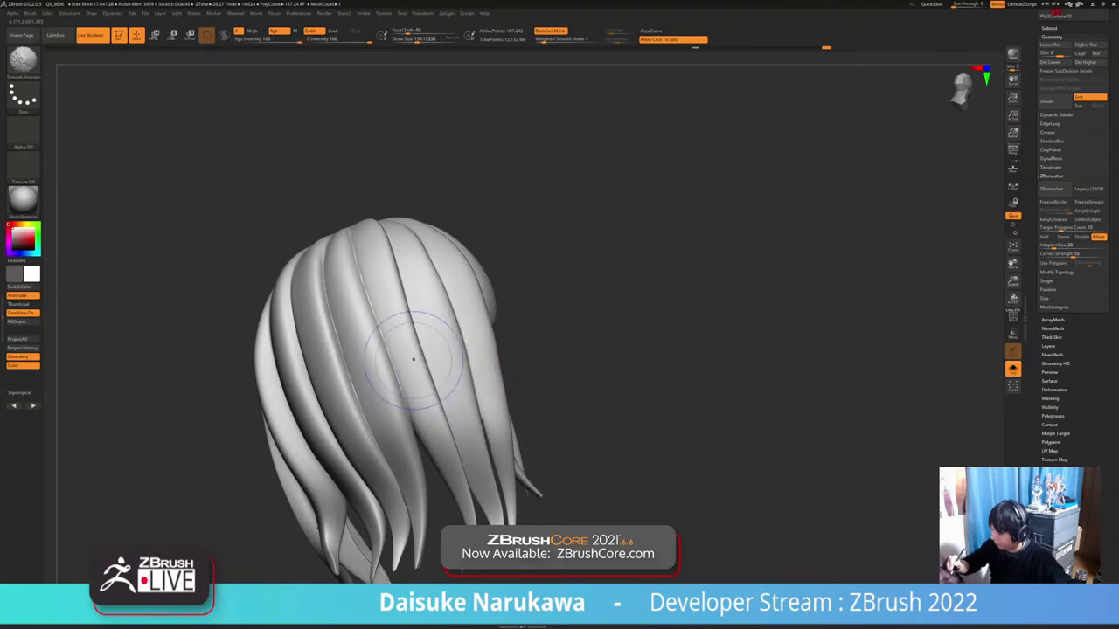
Smooth the fork between two neighbouring strand tips at the lower back of the hair
mouse_move(409, 507)
right_mouse_down("alt")
mouse_move(428, 436)
mouse_move(432, 509)
right_mouse_up("alt")
left_click_drag(425, 411, 429, 429)
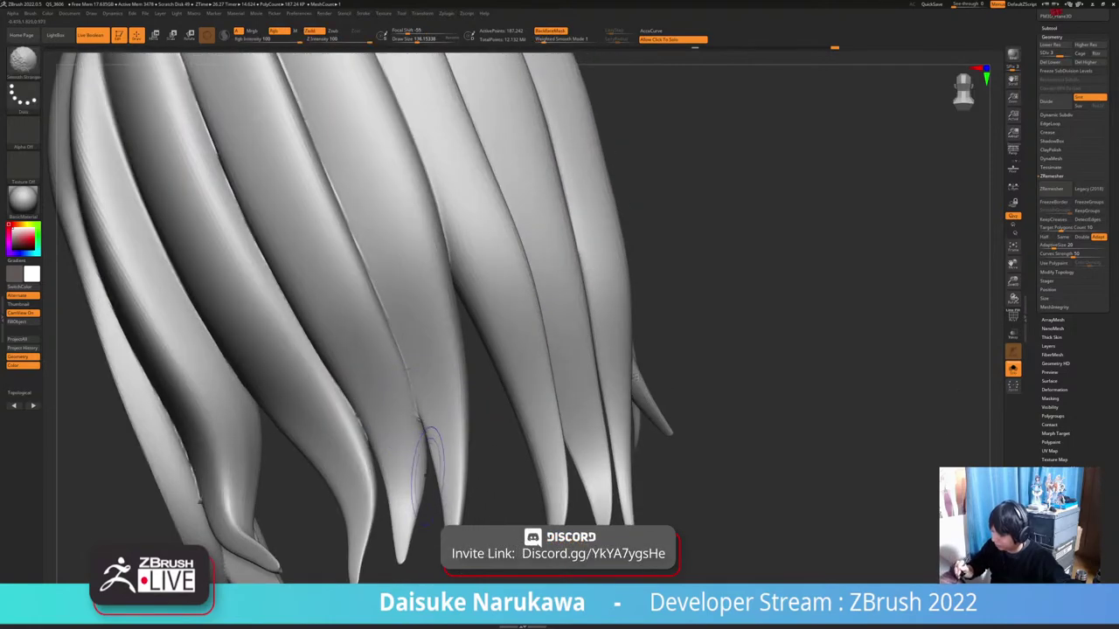
right_click_drag(372, 414, 422, 411)
left_click_drag(422, 411, 420, 459, "shift")
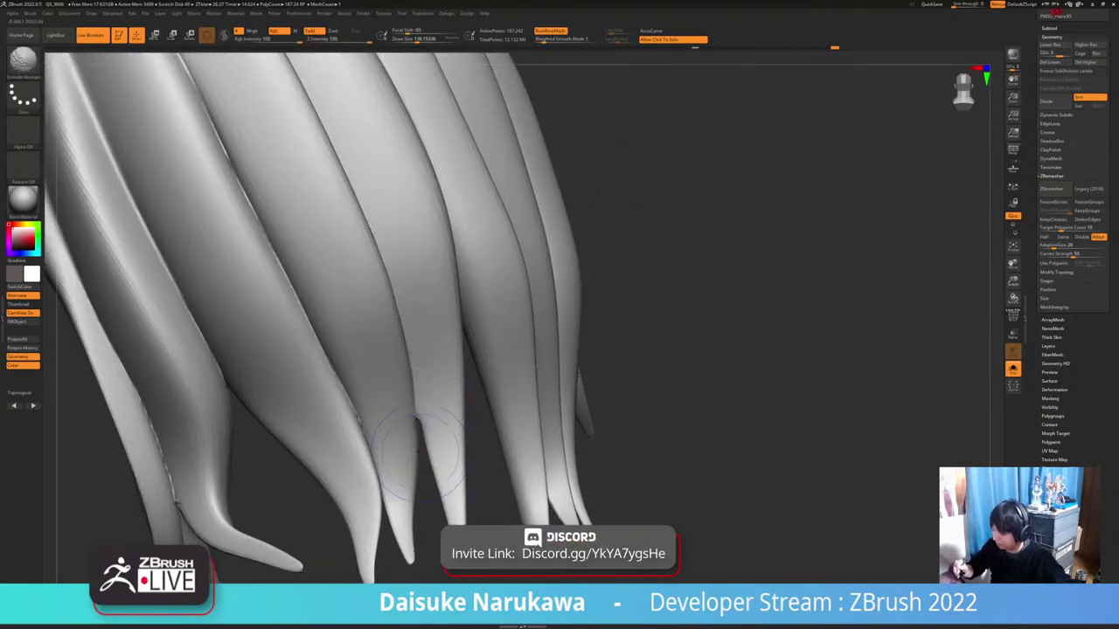
right_click_drag(460, 424, 429, 418)
left_click_drag(424, 420, 418, 466, "shift")
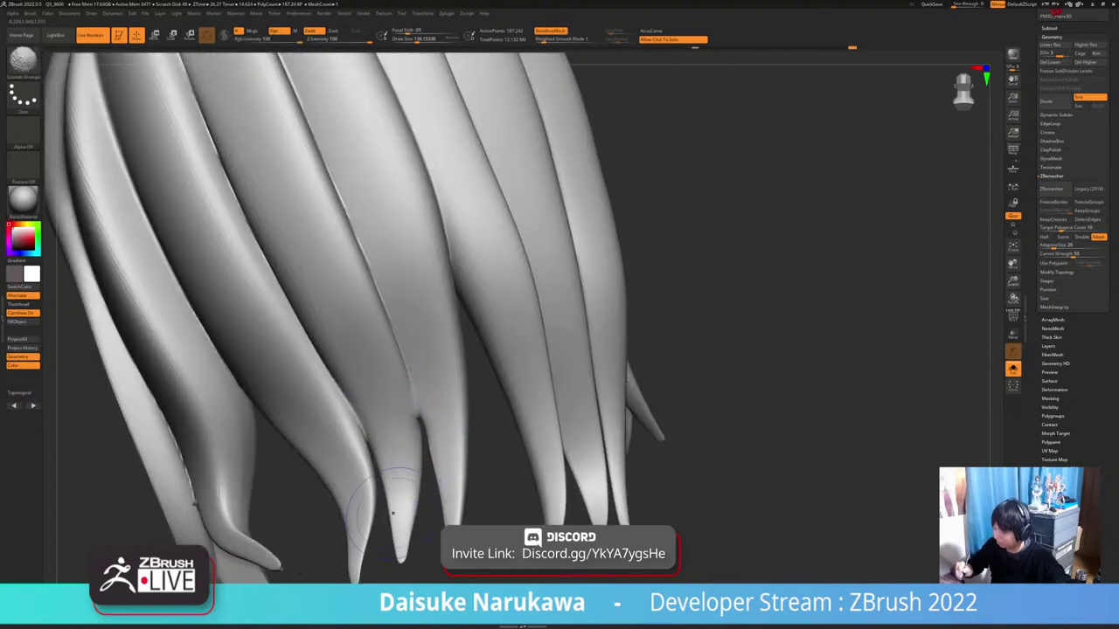
Smooth the rough forks where the outer side strands split near their tips
mouse_move(392, 513)
right_mouse_down("ctrl")
mouse_move(395, 437)
mouse_move(481, 469)
mouse_move(437, 491)
mouse_move(435, 518)
right_mouse_up("ctrl")
left_click_drag(375, 461, 377, 467, "shift")
right_click_drag(377, 467, 378, 509, "ctrl")
left_click_drag(378, 466, 381, 472, "shift")
right_click_drag(381, 472, 391, 453, "ctrl")
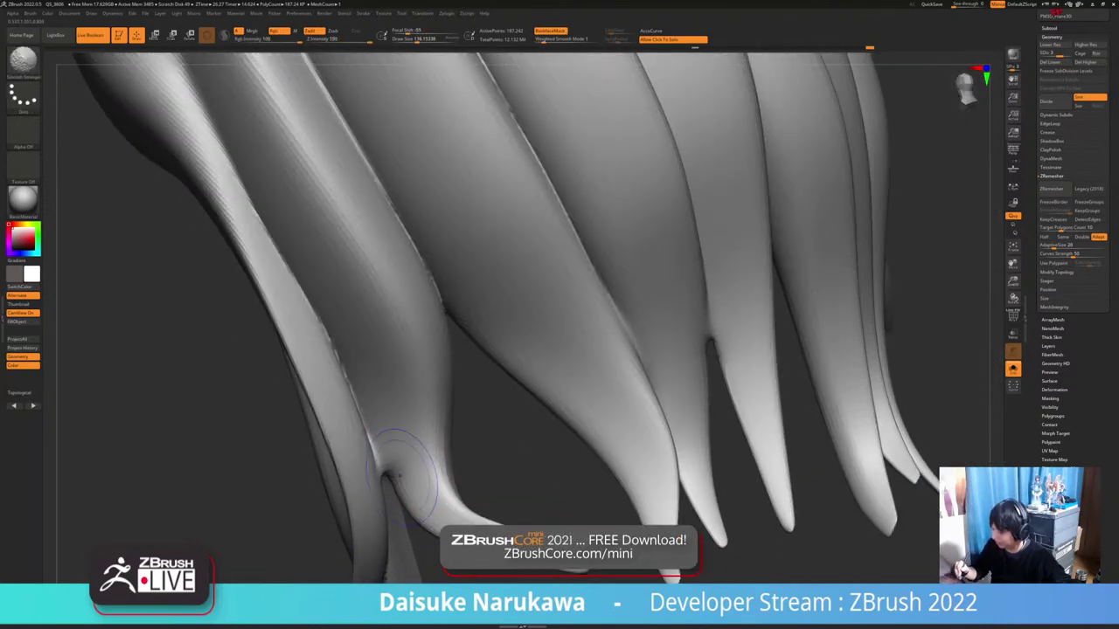
mouse_move(474, 540)
right_mouse_down("ctrl")
mouse_move(477, 493)
mouse_move(463, 479)
mouse_move(474, 483)
mouse_move(472, 514)
mouse_move(470, 479)
mouse_move(456, 467)
mouse_move(477, 469)
mouse_move(447, 469)
mouse_move(448, 430)
mouse_move(559, 428)
mouse_move(500, 456)
mouse_move(500, 486)
right_mouse_up("ctrl")
right_click_drag(499, 486, 556, 463)
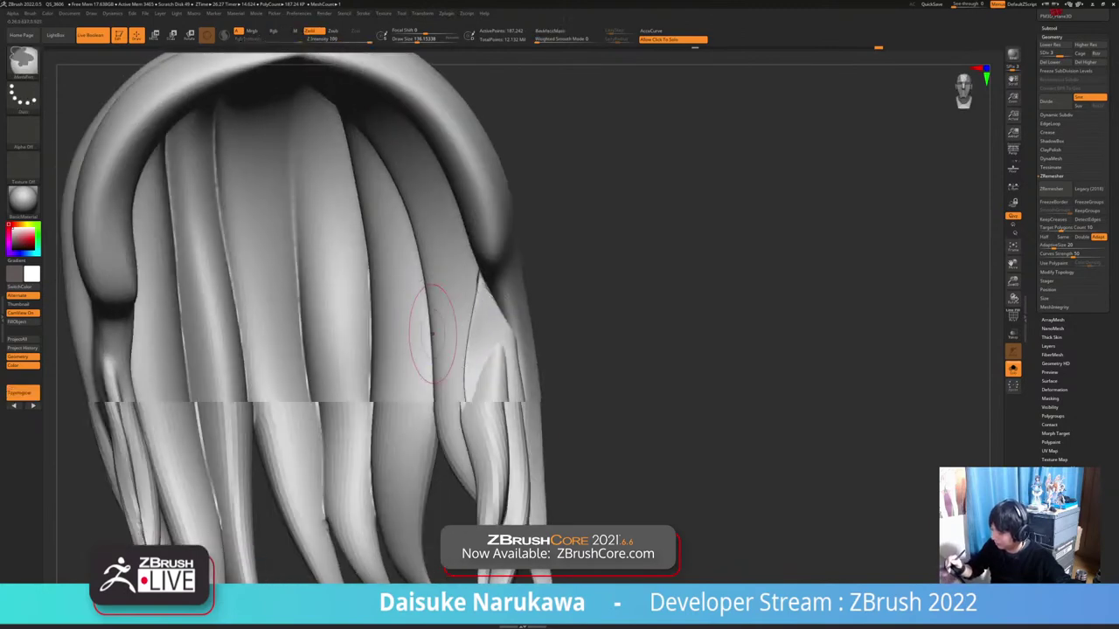
Smooth the inner hair surface around the base of the side lock and the adjoining groove
left_click_drag(472, 341, 486, 335, "shift")
right_click_drag(482, 331, 530, 323)
left_click_drag(463, 292, 469, 330, "shift")
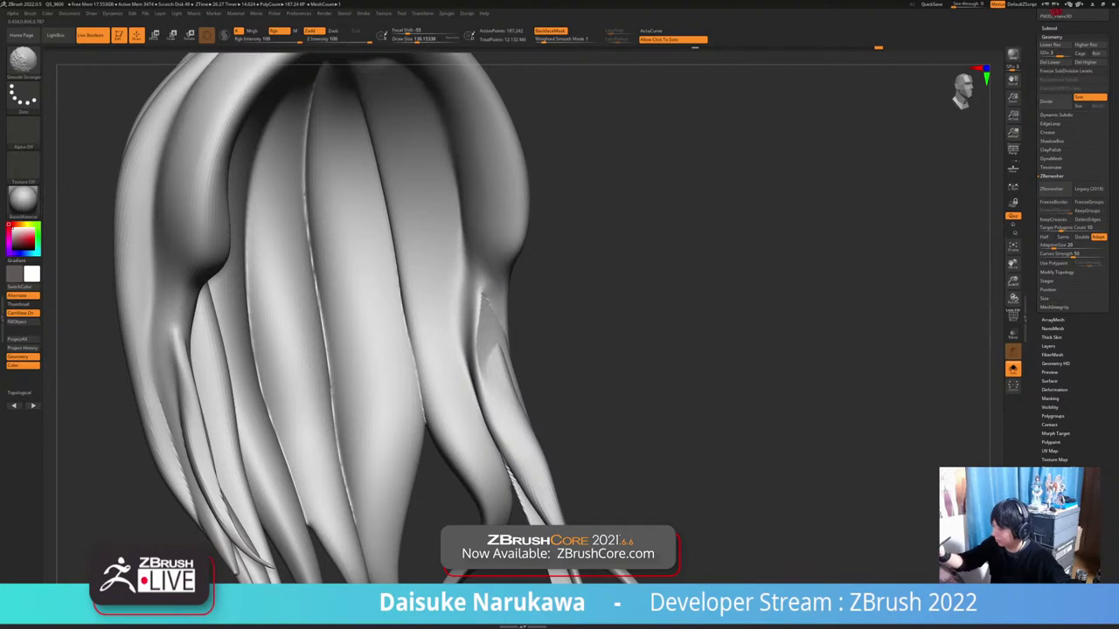
right_click_drag(493, 191, 569, 265, "alt")
left_click_drag(534, 262, 543, 354)
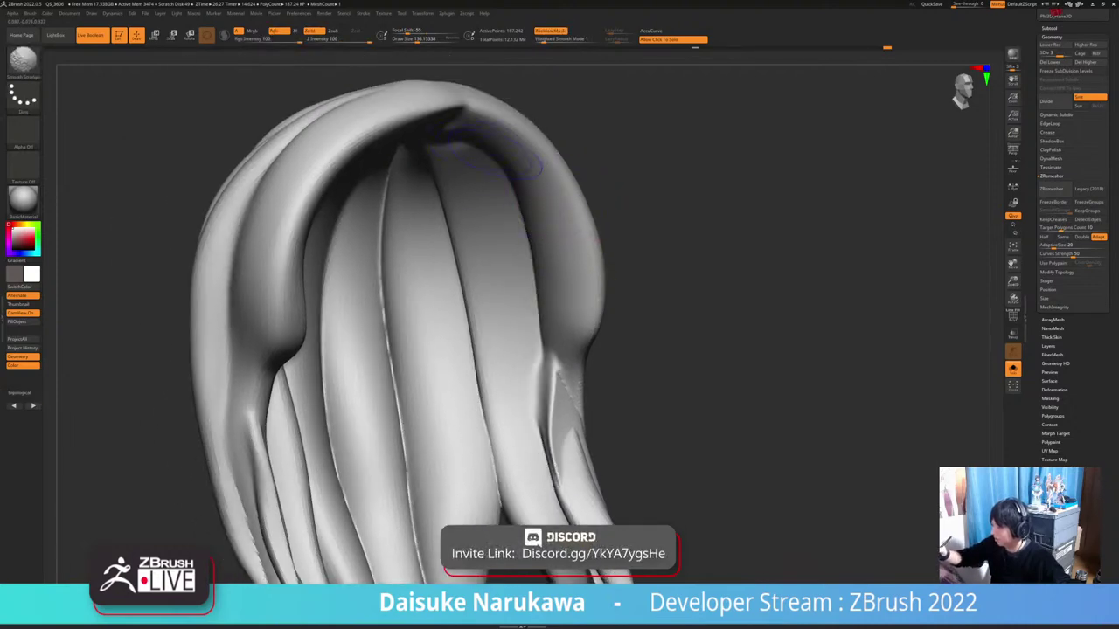
Smooth the hollow under the crown and the inner groove leading down from it to the side
right_click_drag(496, 152, 486, 148)
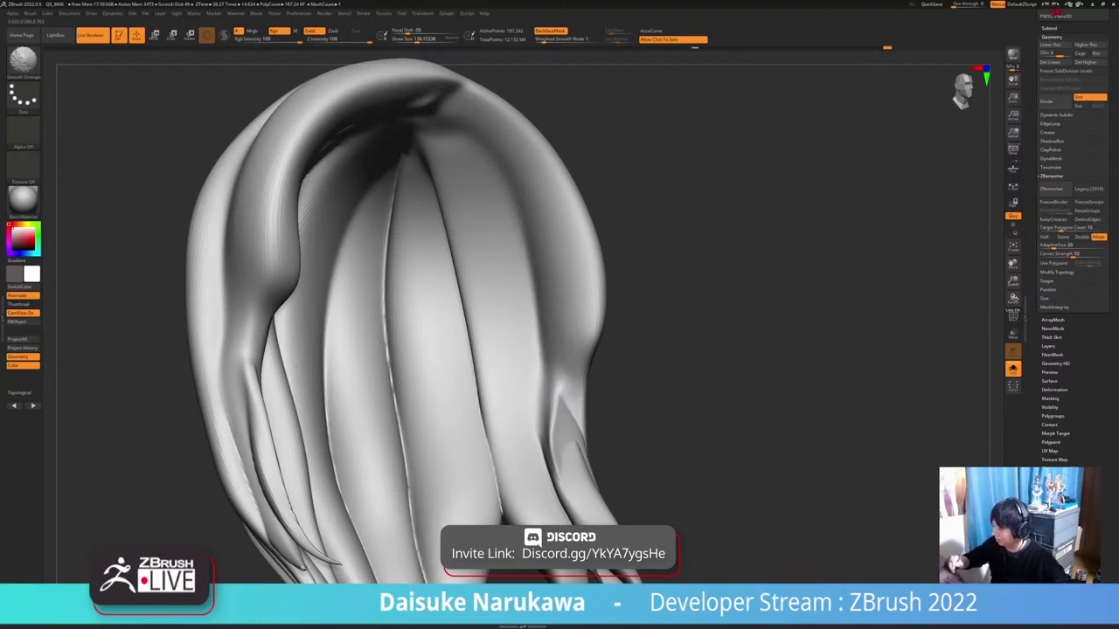
left_click_drag(533, 384, 530, 460, "shift")
right_click_drag(529, 419, 519, 306, "ctrl")
left_click_drag(450, 159, 464, 235, "shift")
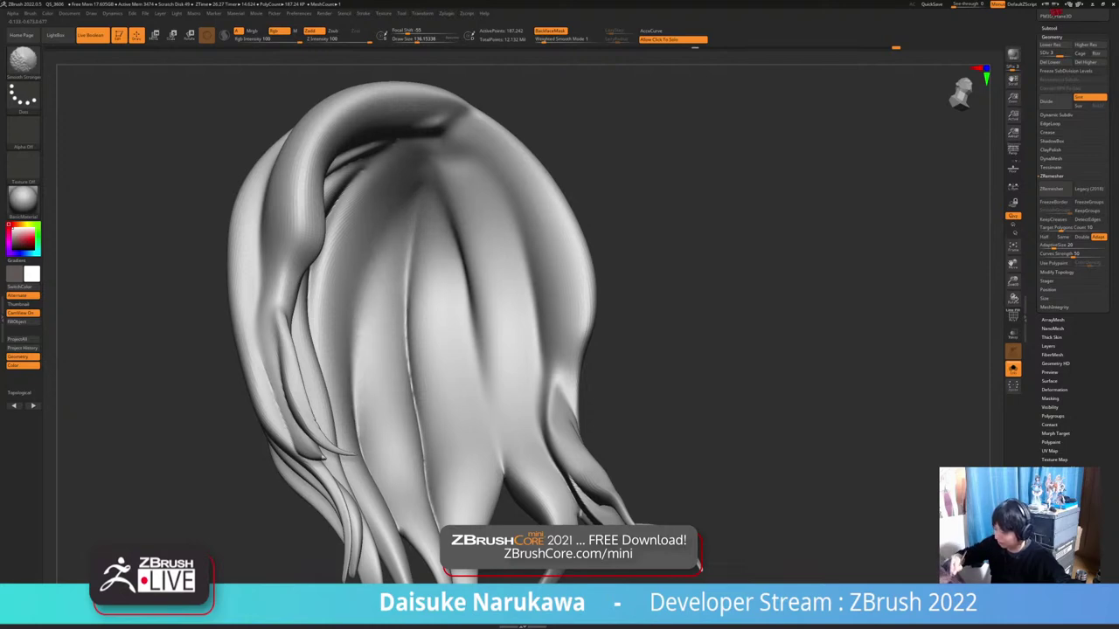
Soften the long vertical grooves in the middle of the hair's inner back surface with smoothing
left_click_drag(427, 502, 407, 273, "shift")
right_click_drag(433, 265, 386, 289)
left_click_drag(405, 315, 398, 531, "shift")
left_click_drag(343, 437, 346, 512, "shift")
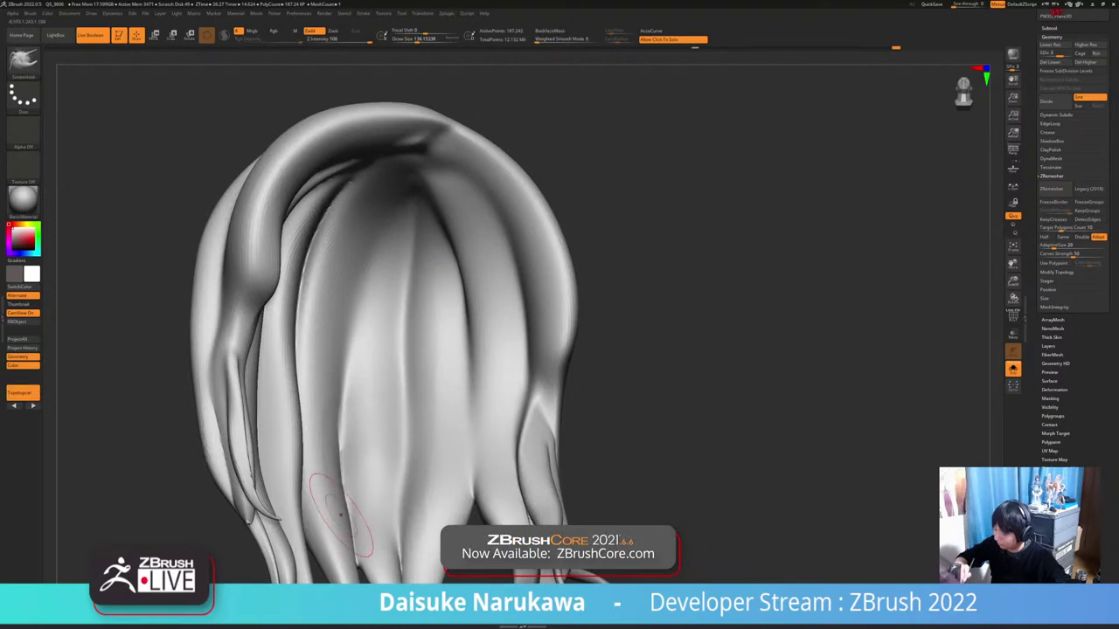
right_click_drag(334, 514, 307, 521)
left_click_drag(352, 399, 337, 540, "shift")
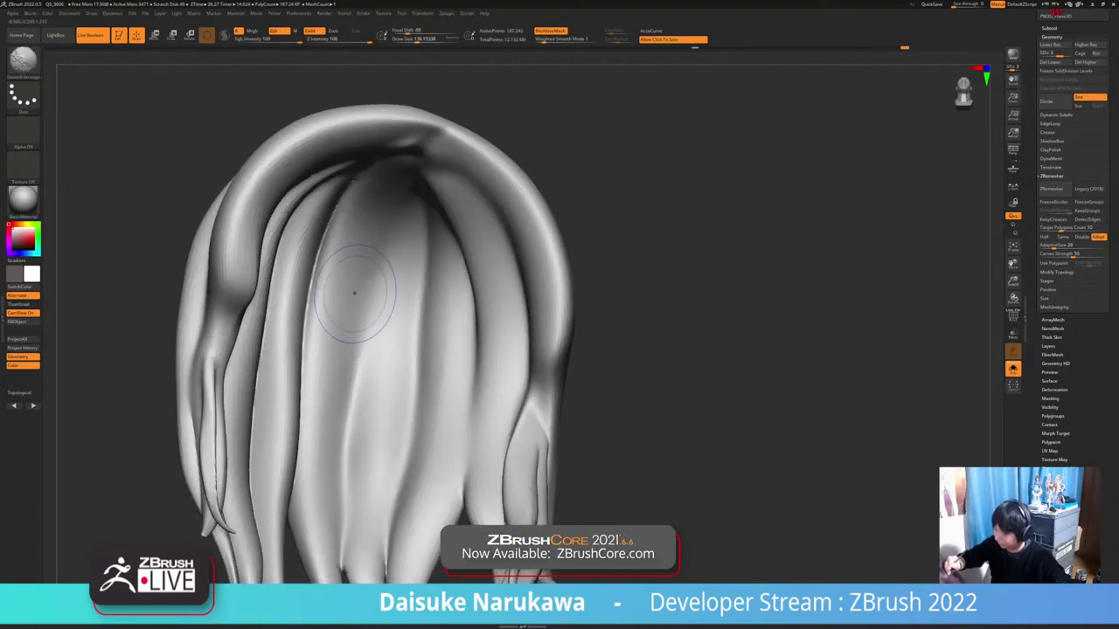
Smooth the upper inner strands from beneath the crown down toward the middle of the back
left_click_drag(349, 297, 311, 411, "shift")
right_click_drag(342, 302, 358, 197)
left_click_drag(358, 198, 306, 323, "shift")
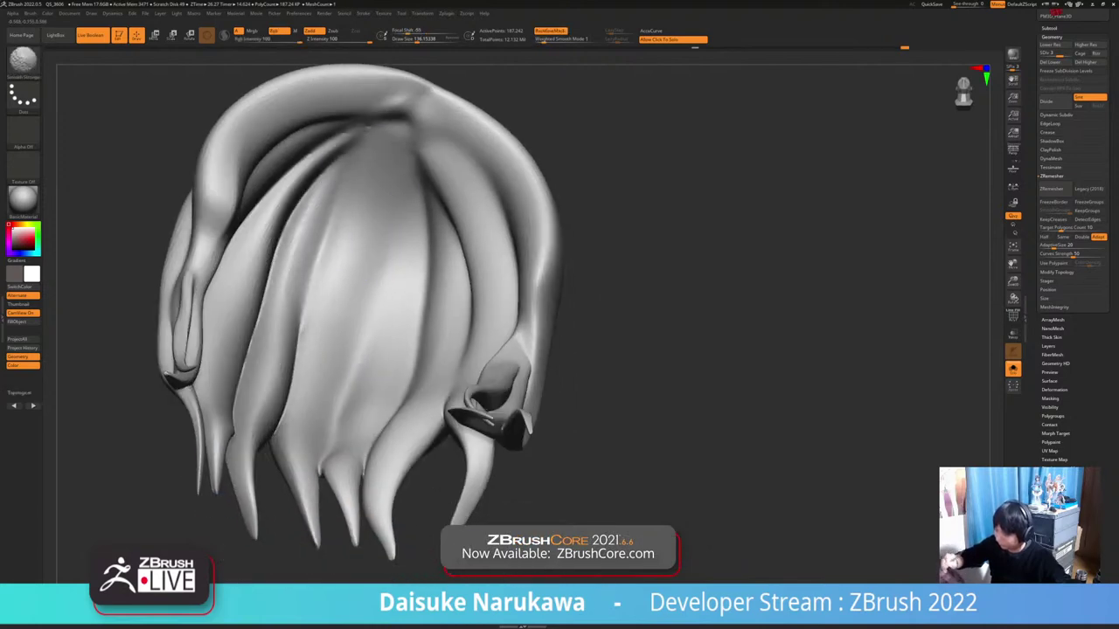
left_click_drag(339, 148, 327, 217, "shift")
right_click_drag(393, 218, 362, 195)
left_click_drag(362, 195, 297, 297, "shift")
Flatten the remaining ridges and grooves between the inner back and side strands by smoothing along them
right_click_drag(285, 318, 354, 354)
left_click_drag(319, 258, 308, 437, "shift")
mouse_move(335, 271)
left_mouse_down("shift")
mouse_move(329, 376)
mouse_move(296, 450)
left_mouse_up("shift")
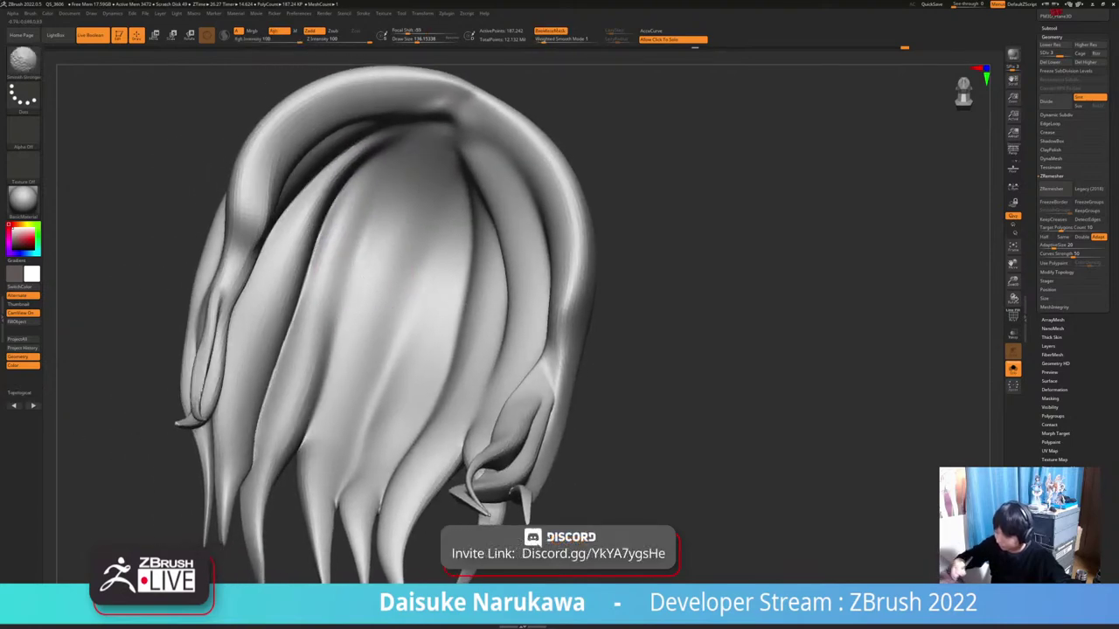
left_click_drag(306, 245, 295, 341, "shift")
left_click_drag(351, 179, 325, 271, "shift")
right_click_drag(375, 240, 360, 187)
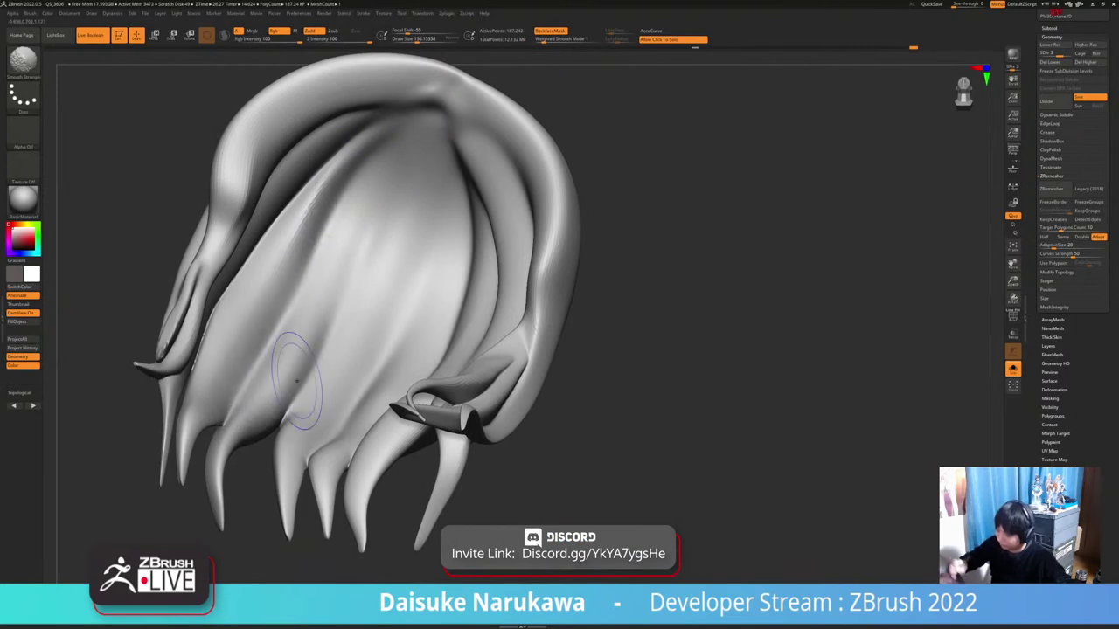
Smooth the deep inner side groove running beneath the front rim toward the strand tips
right_click_drag(323, 362, 386, 403)
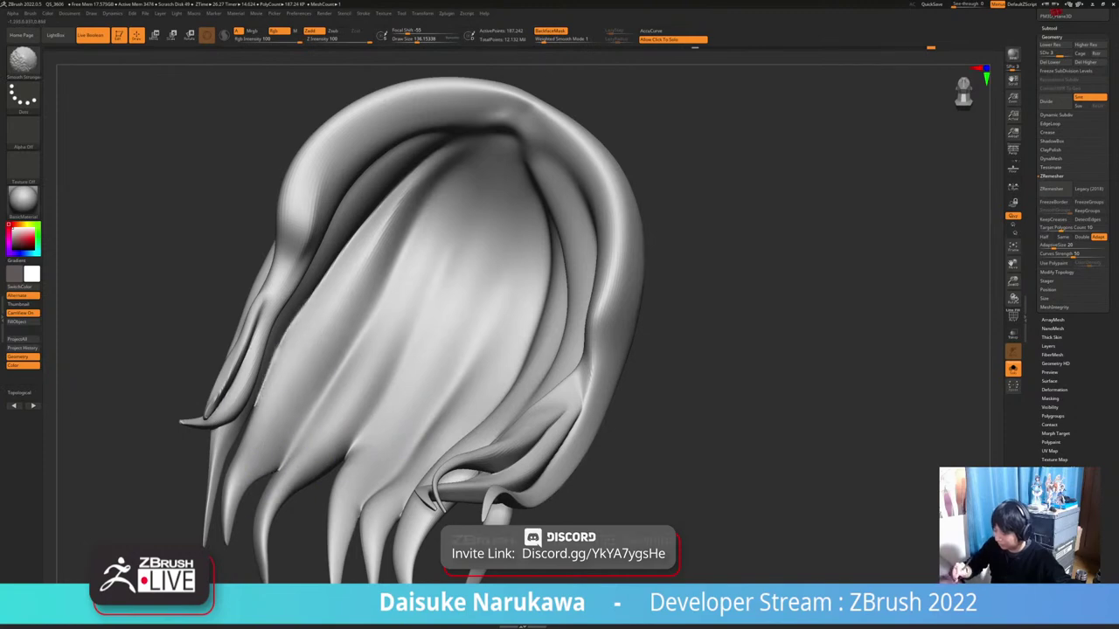
left_click_drag(307, 323, 368, 218, "shift")
right_click_drag(363, 340, 334, 276)
left_click_drag(383, 202, 305, 290)
mouse_move(355, 293)
right_mouse_down("alt")
mouse_move(423, 363)
mouse_move(398, 369)
mouse_move(383, 350)
right_mouse_up("alt")
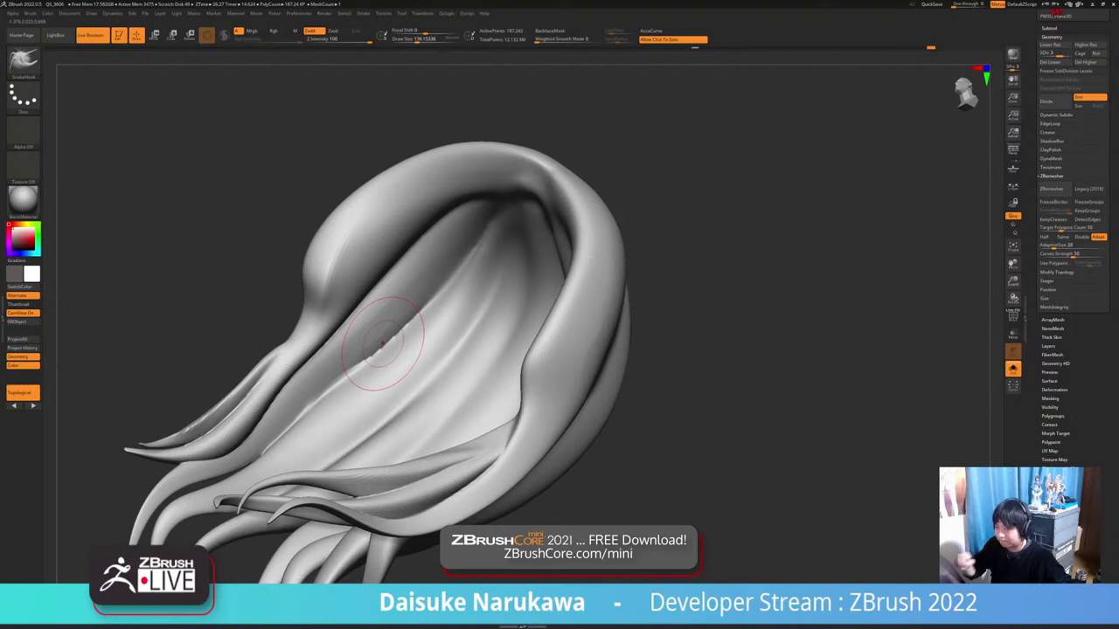
left_click_drag(352, 381, 448, 272, "shift")
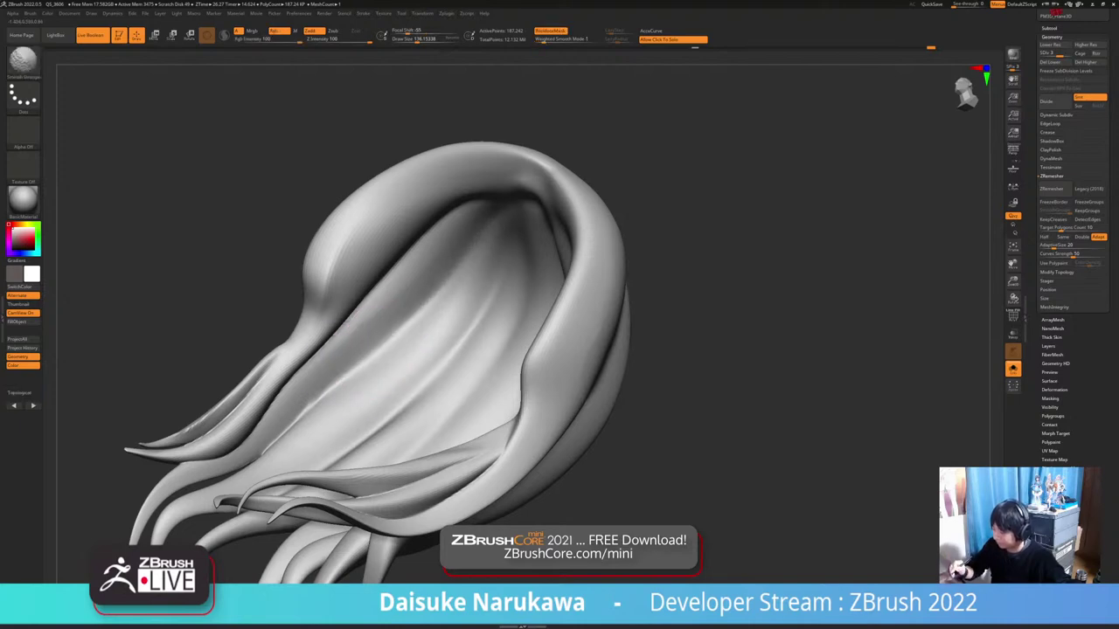
right_click_drag(394, 332, 402, 279)
left_click_drag(337, 354, 460, 208, "shift")
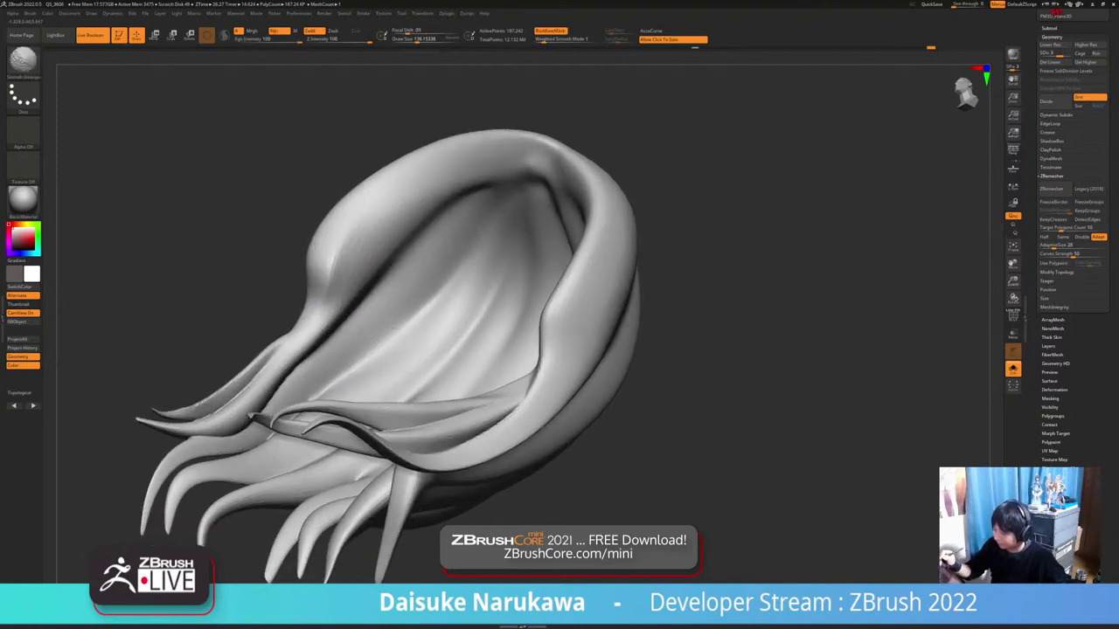
Smooth the hair's inner side surface from beneath the front rim toward the side strand tips
right_click_drag(467, 249, 480, 226)
left_click_drag(444, 212, 330, 315, "shift")
right_click_drag(314, 332, 284, 385)
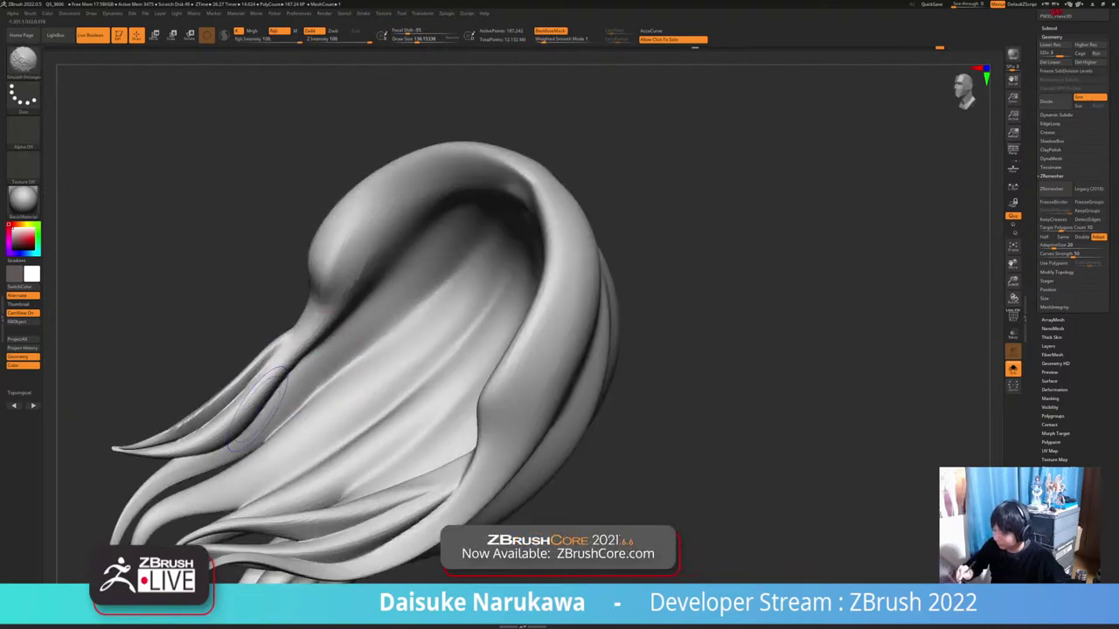
left_click_drag(257, 409, 327, 339, "shift")
right_click_drag(414, 354, 424, 302)
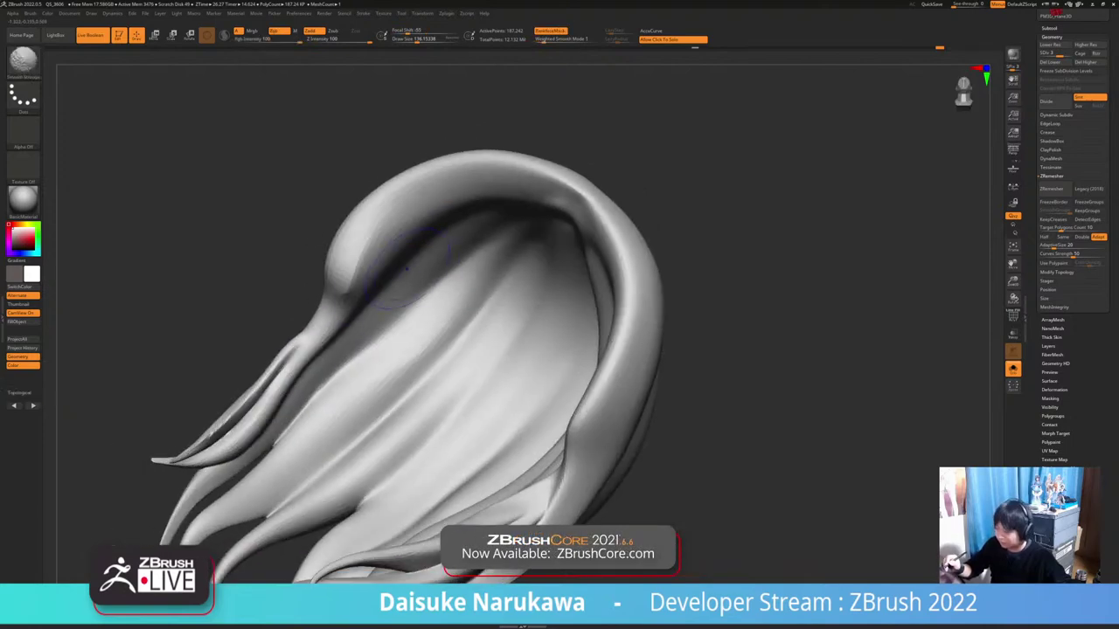
Smooth the lower junction where the inner back surface meets the side strand tips
right_click_drag(375, 227, 415, 225)
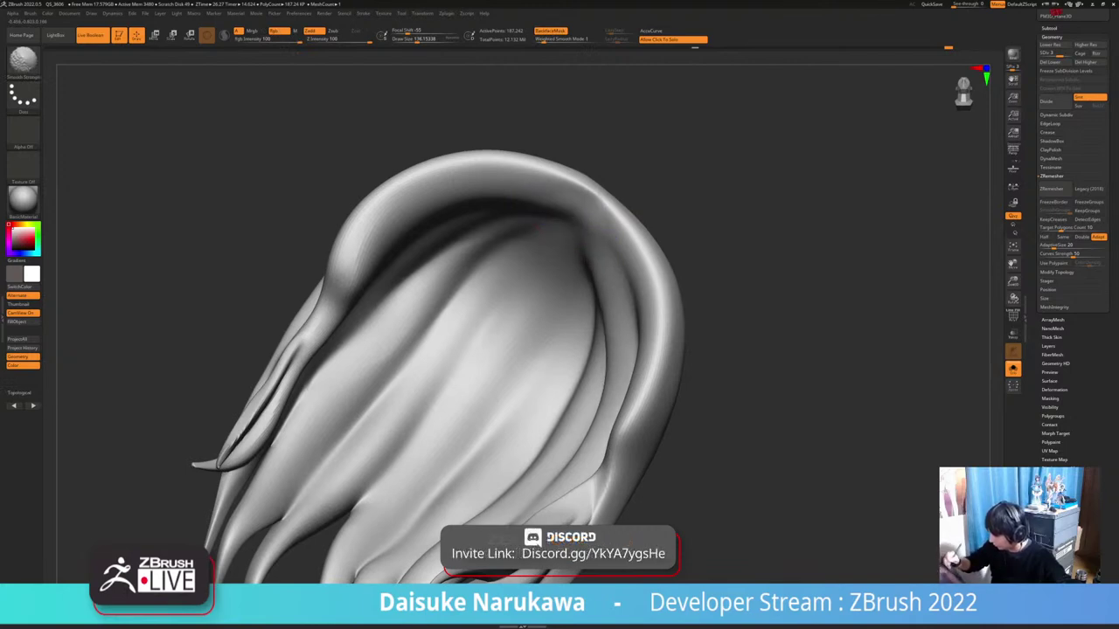
right_click_drag(587, 416, 636, 409)
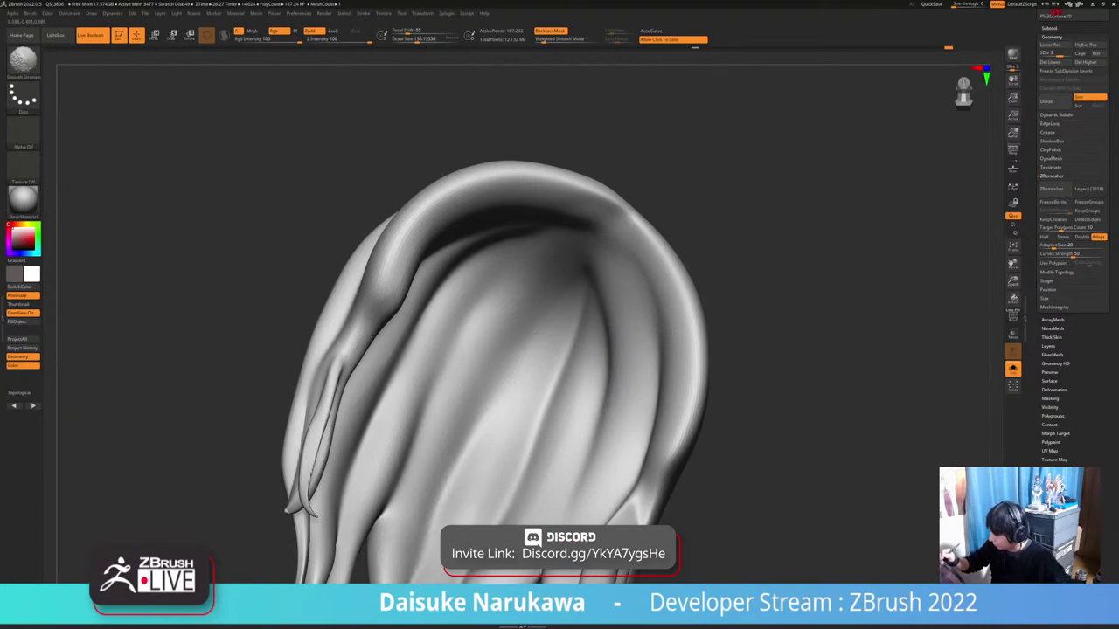
right_click_drag(458, 284, 484, 249)
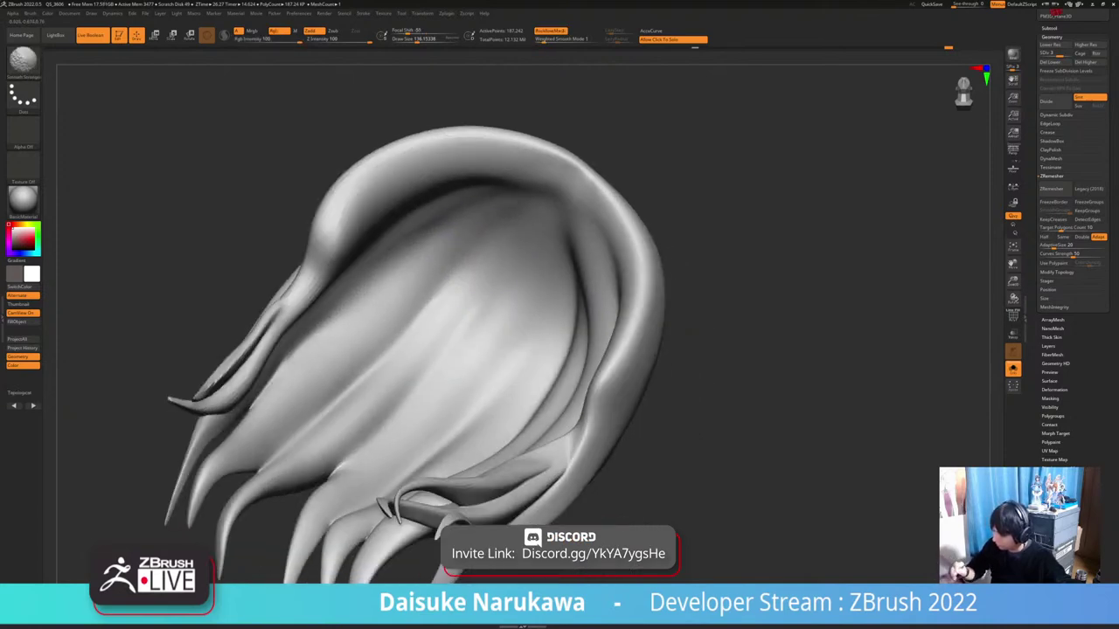
right_click_drag(316, 332, 332, 377)
left_click_drag(237, 420, 248, 454, "shift")
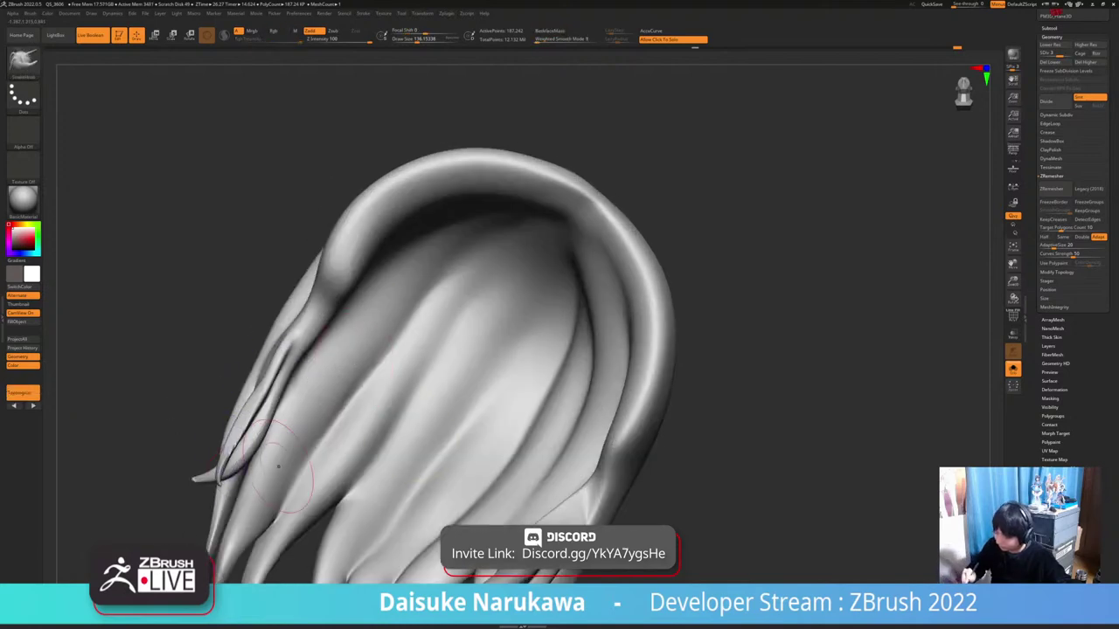
right_click_drag(279, 461, 296, 394, "ctrl")
Undo the last change and smooth the crown of the hair where the outer strands converge
mouse_move(350, 349)
right_mouse_down()
mouse_move(445, 429)
mouse_move(453, 419)
mouse_move(458, 468)
right_mouse_up()
left_click_drag(458, 469, 472, 470, "shift")
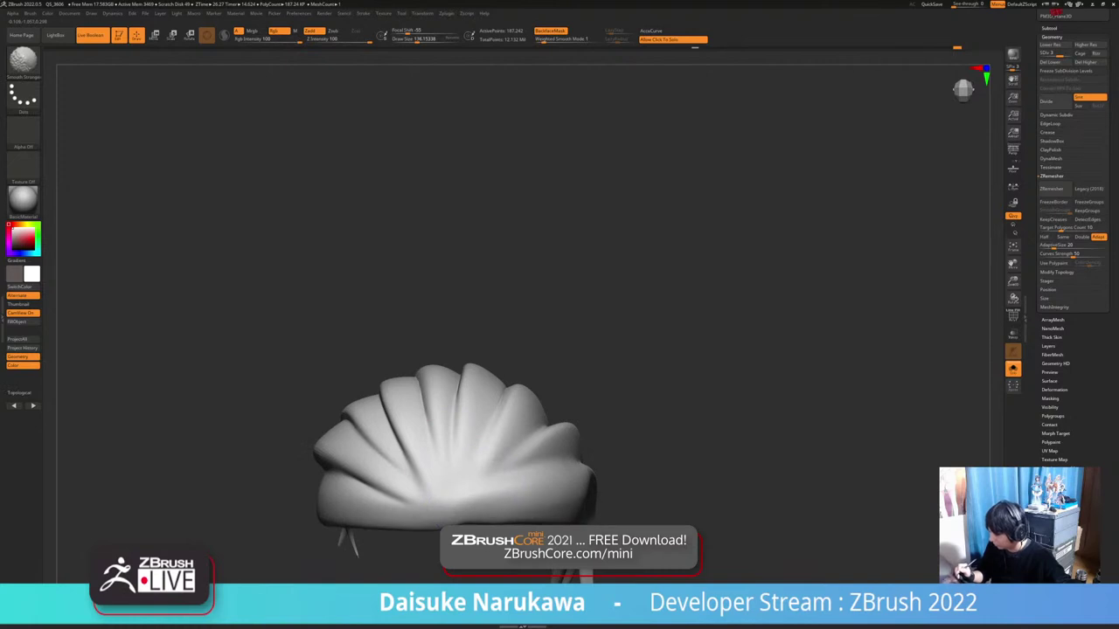
right_click_drag(472, 437, 463, 490)
left_click_drag(469, 428, 456, 332, "shift")
right_click_drag(455, 327, 516, 428)
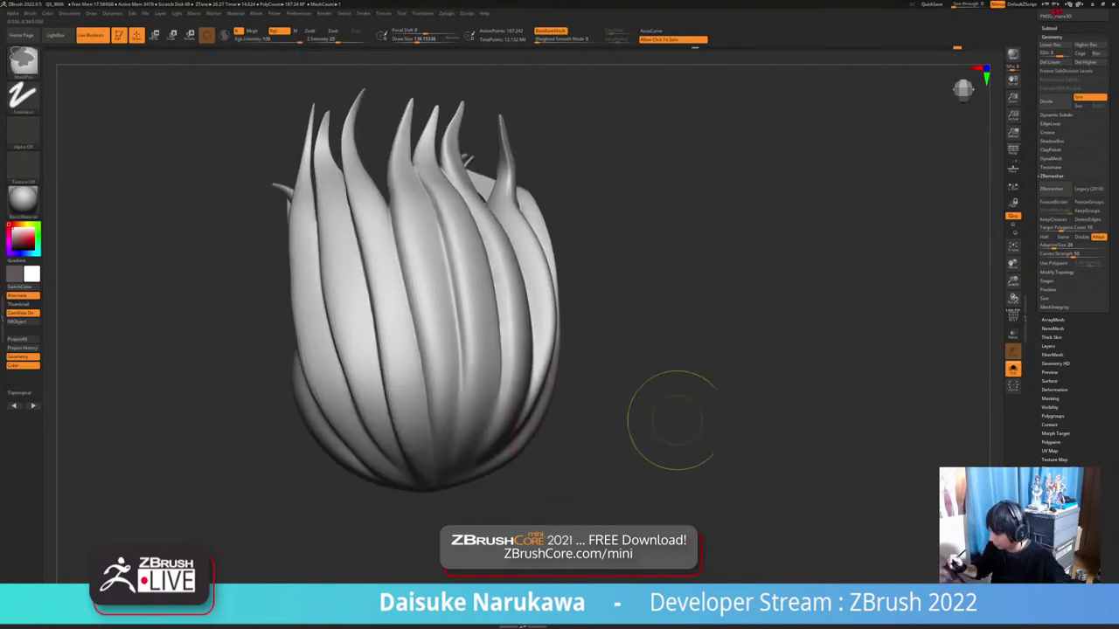
key("ctrl+z")
left_click_drag(699, 349, 647, 463)
mouse_move(534, 229)
right_mouse_down()
mouse_move(537, 253)
mouse_move(540, 231)
right_mouse_up()
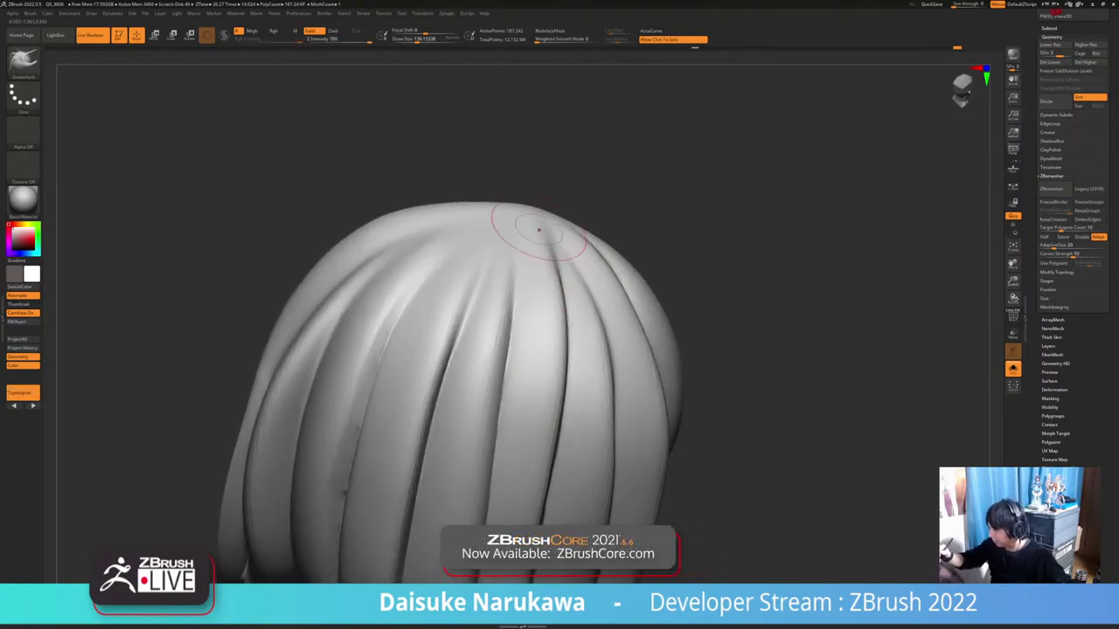
mouse_move(537, 233)
left_mouse_down("shift")
mouse_move(561, 268)
mouse_move(551, 247)
left_mouse_up("shift")
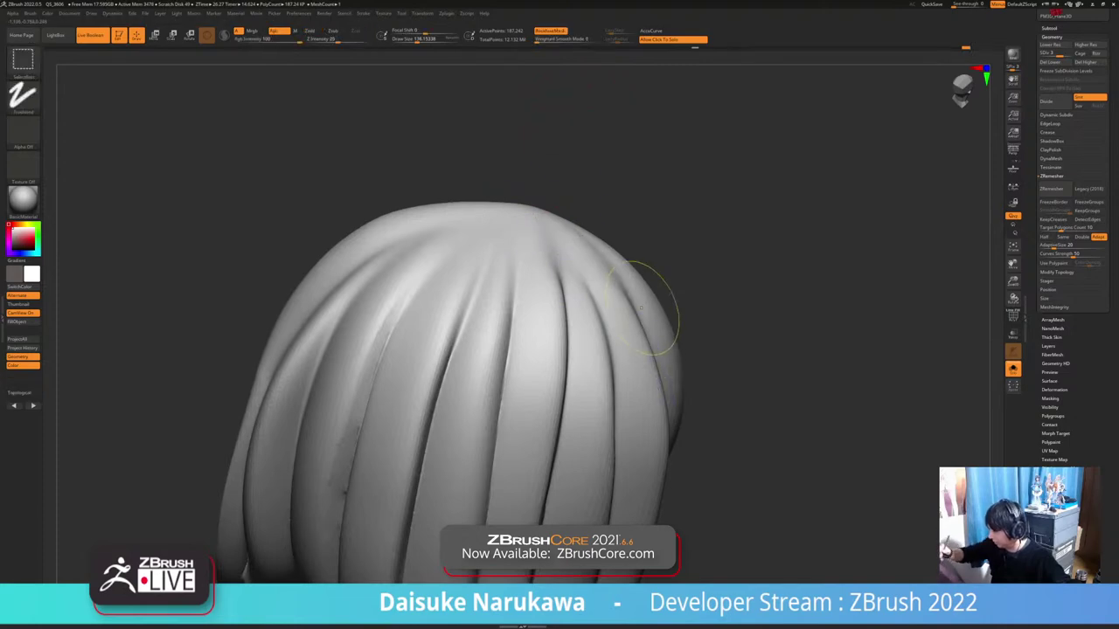
Turn off Solo mode to show the full figure and review the back hair against the neck and shoulders
mouse_move(645, 309)
right_mouse_down("ctrl")
mouse_move(647, 372)
mouse_move(662, 307)
right_mouse_up("ctrl")
left_click(743, 306)
mouse_move(742, 305)
right_mouse_down()
mouse_move(603, 325)
mouse_move(625, 328)
mouse_move(584, 356)
mouse_move(687, 389)
mouse_move(691, 426)
right_mouse_up()
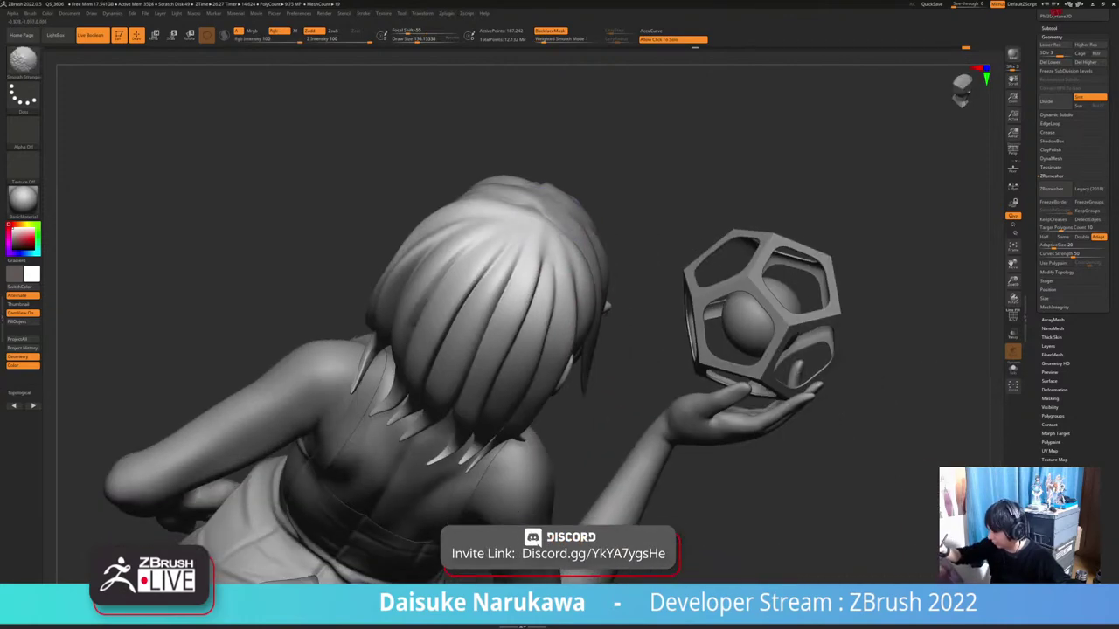
mouse_move(538, 349)
right_mouse_down()
mouse_move(530, 301)
mouse_move(568, 300)
mouse_move(514, 331)
mouse_move(430, 351)
right_mouse_up()
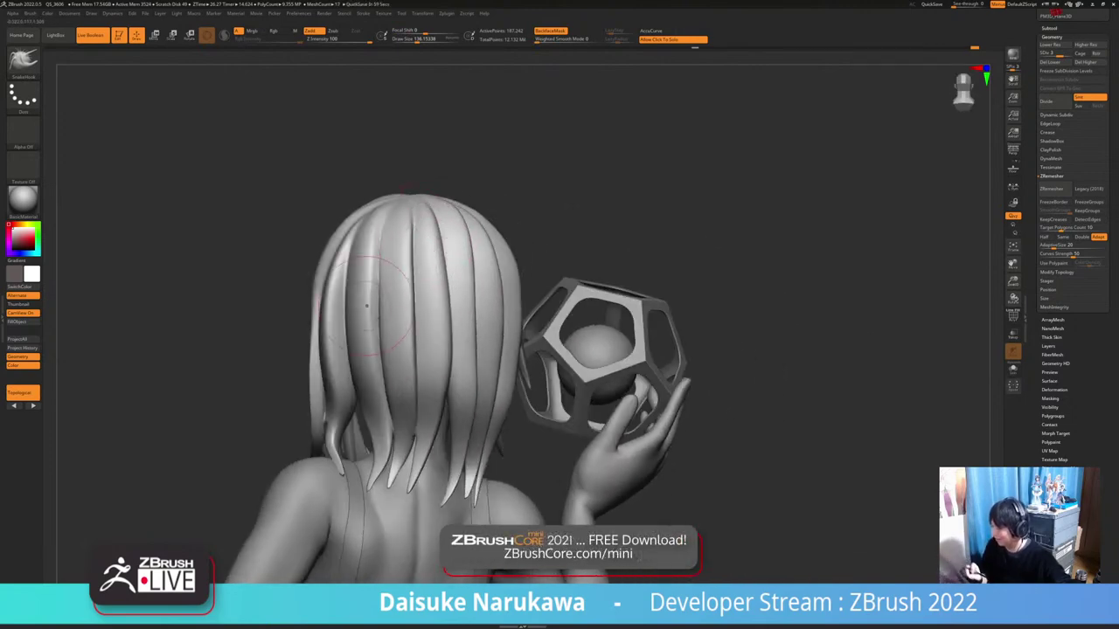
right_click_drag(540, 472, 492, 460)
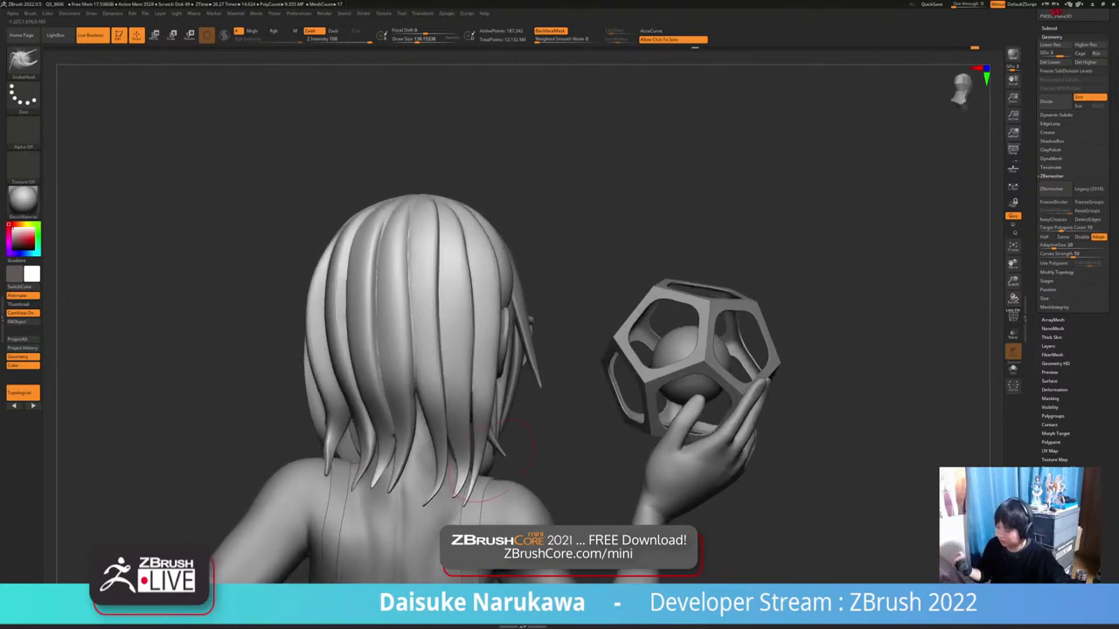
Choose the CurveTube brush and delete the hair's lower subdivision levels
left_click(23, 62)
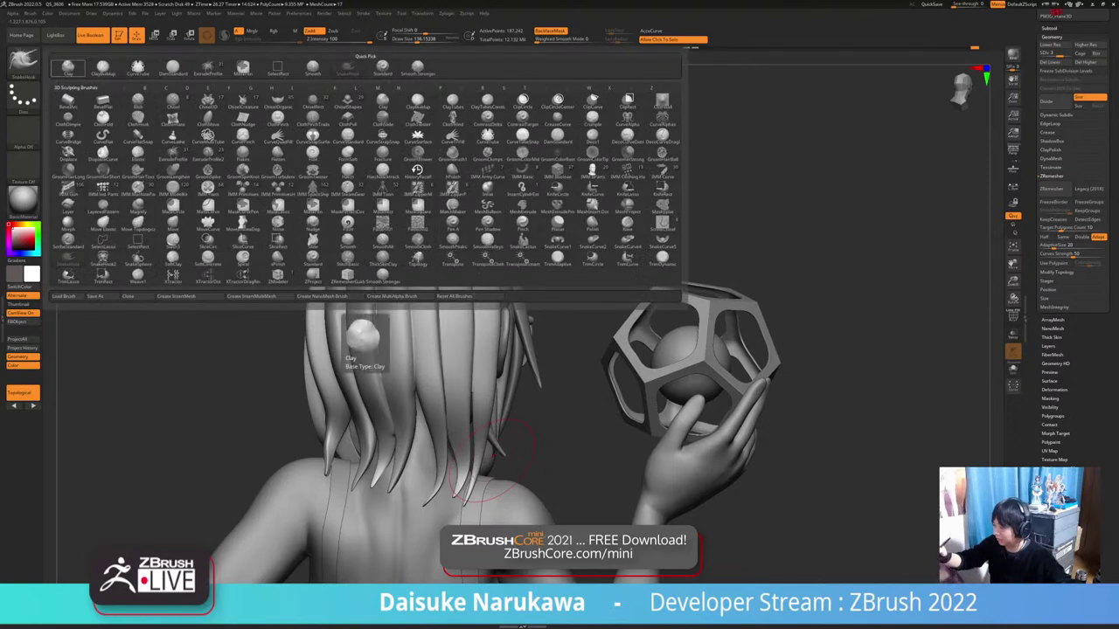
left_click(138, 68)
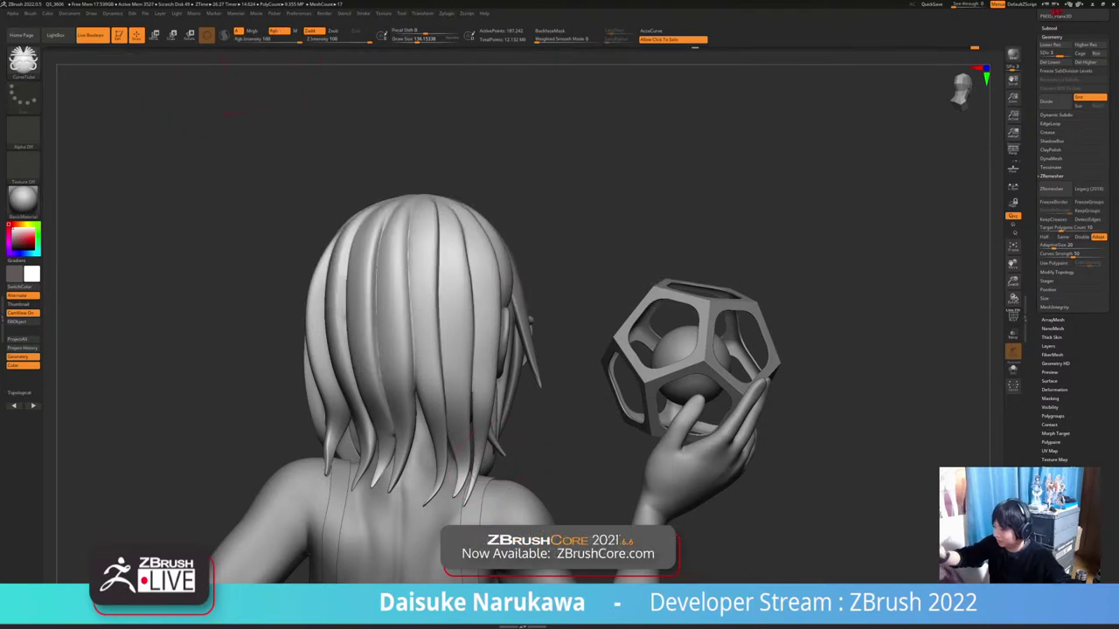
left_click(24, 62)
right_click_drag(507, 313, 543, 280)
mouse_move(544, 281)
right_mouse_down()
mouse_move(564, 283)
mouse_move(545, 281)
right_mouse_up()
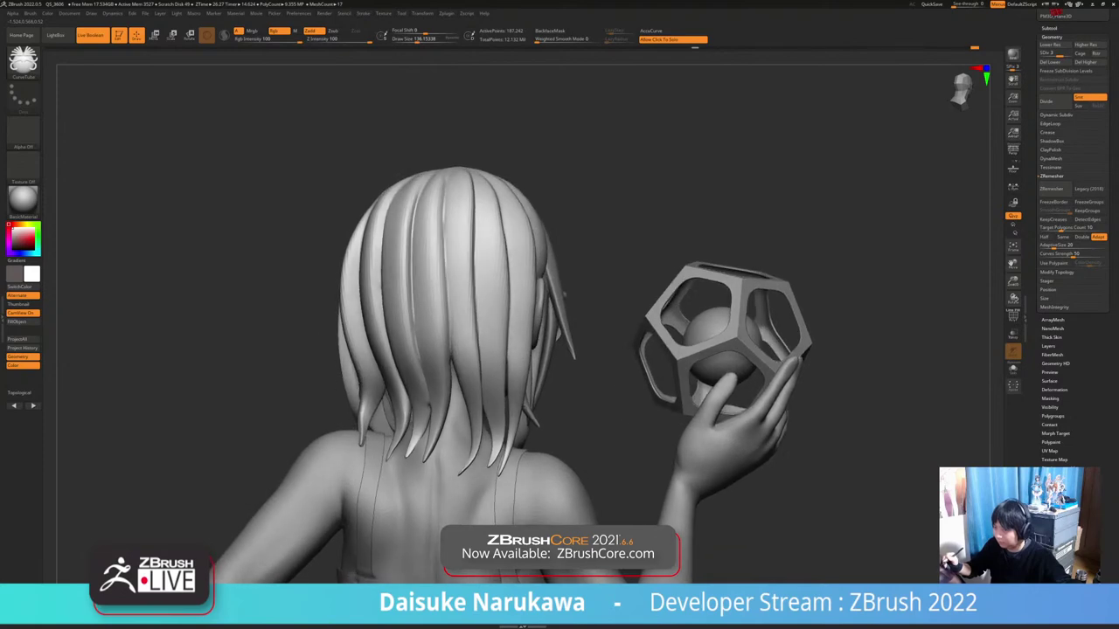
mouse_move(140, 98)
right_mouse_down()
mouse_move(146, 143)
mouse_move(128, 147)
right_mouse_up()
key("b")
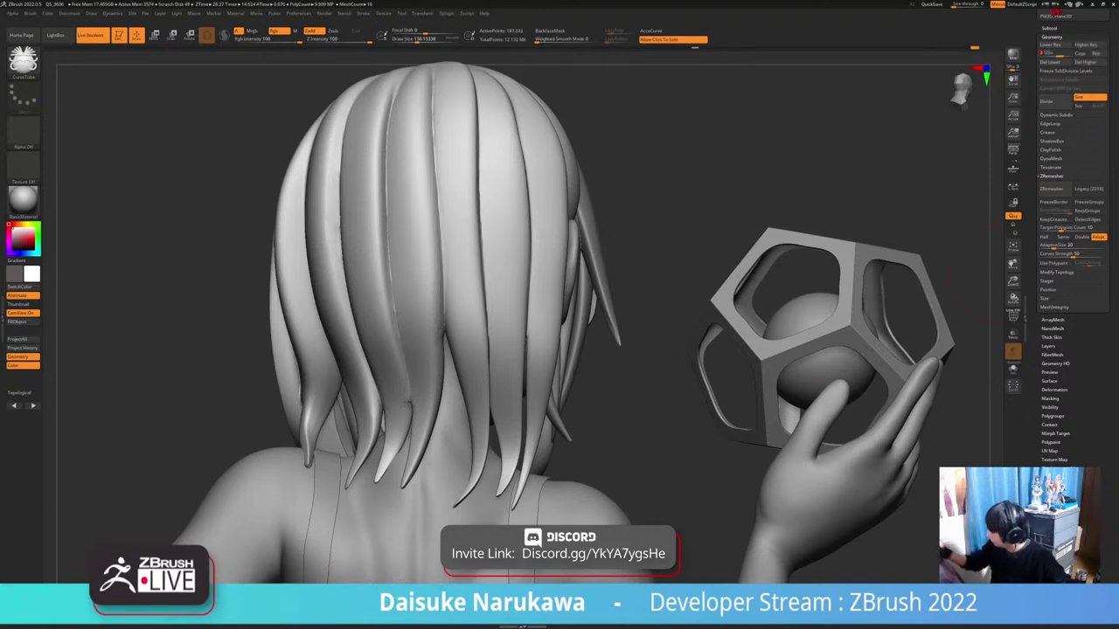
left_click(1052, 62)
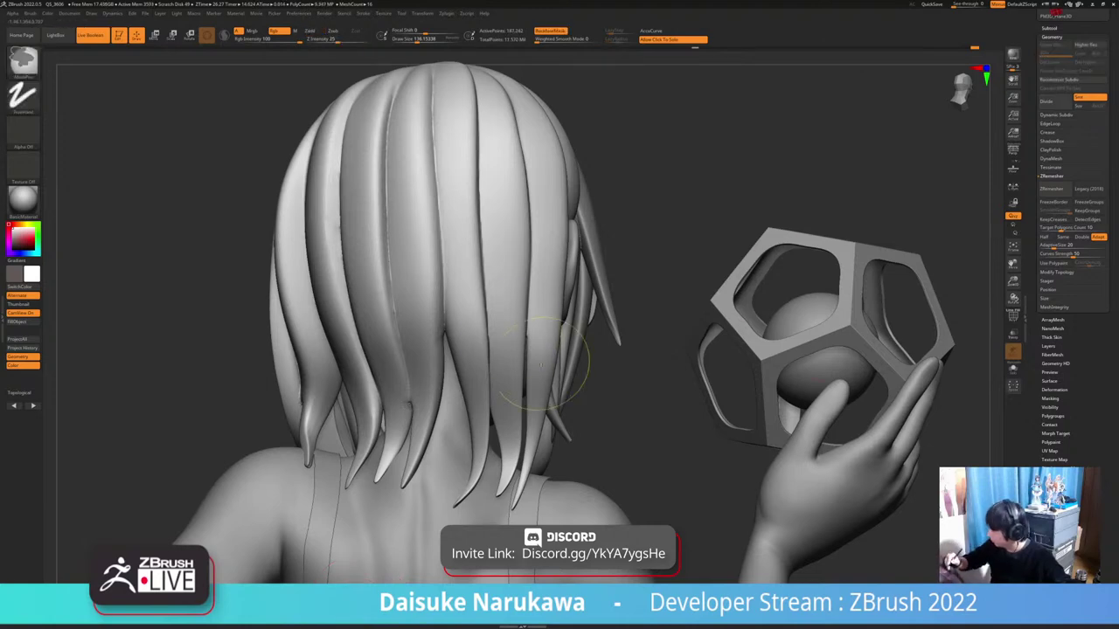
mouse_move(556, 384)
right_mouse_down("ctrl")
mouse_move(481, 110)
mouse_move(454, 303)
mouse_move(503, 358)
mouse_move(389, 358)
right_mouse_up("ctrl")
Reduce the draw size and add a curved tube from the gap between the back strands down to the neck
left_click(413, 39)
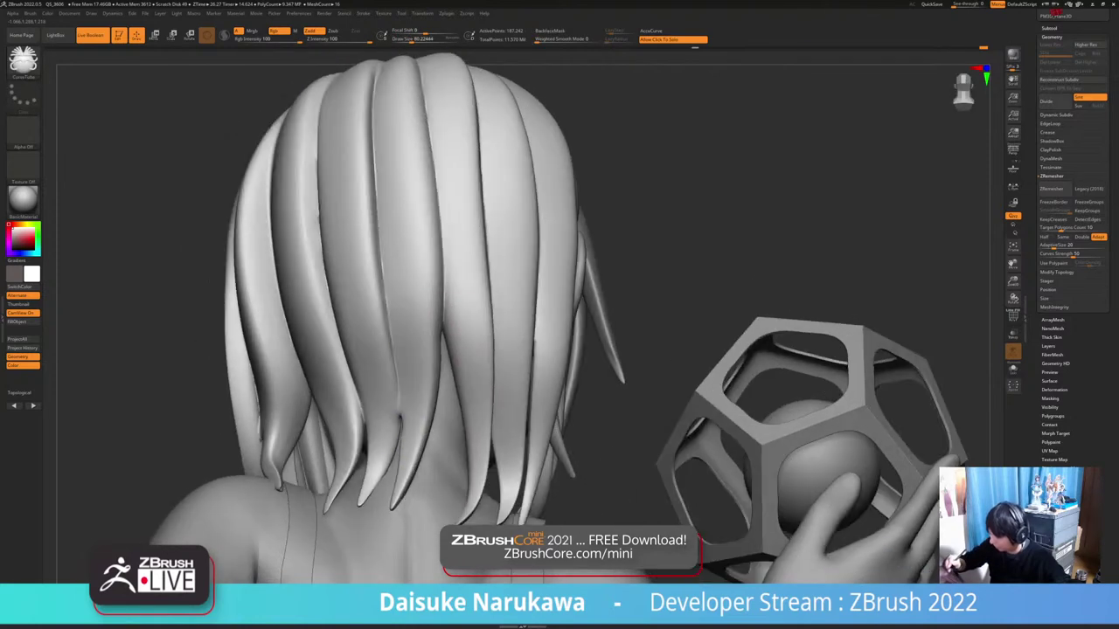
left_click_drag(423, 529, 402, 539)
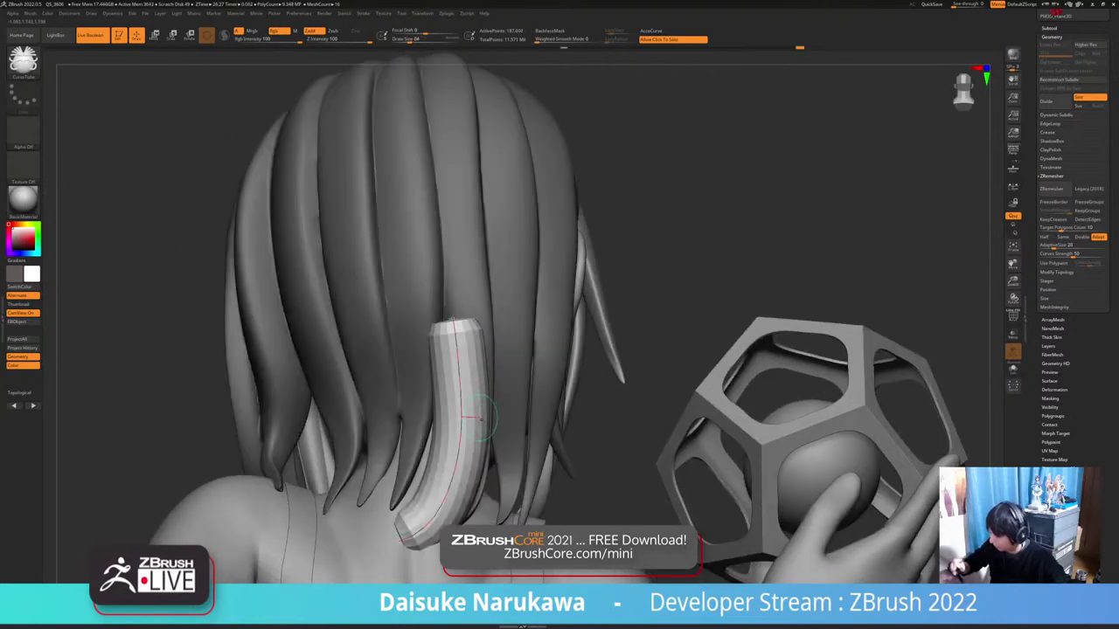
mouse_move(485, 418)
right_mouse_down()
mouse_move(437, 436)
mouse_move(434, 454)
right_mouse_up()
Thin the new tube with a smaller draw size and adjust its upper end beneath the back hair
left_click(405, 40)
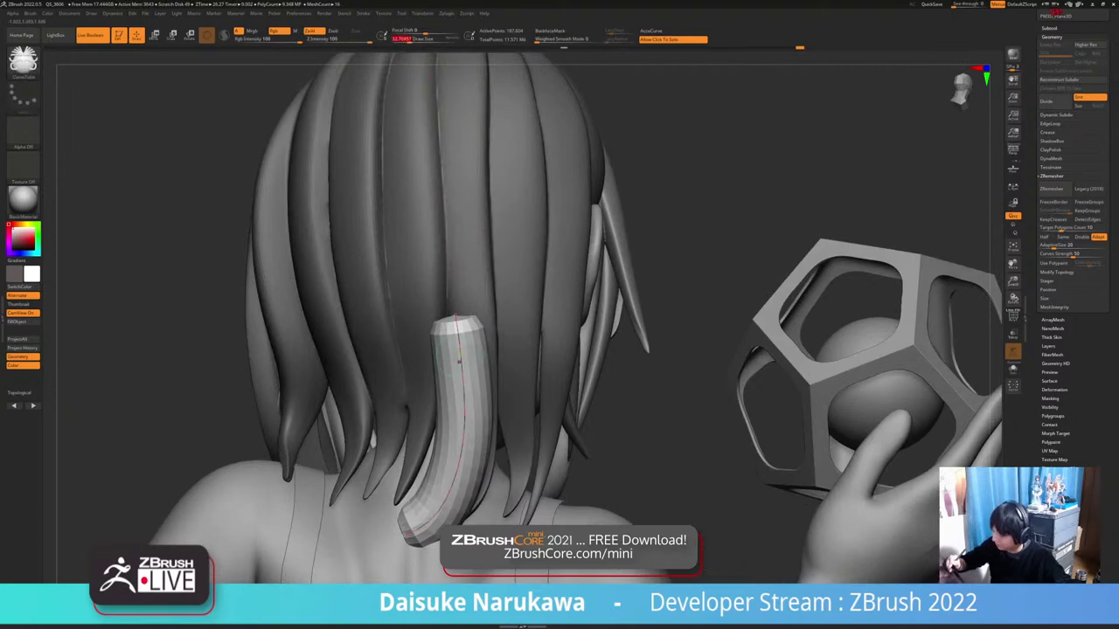
left_click(459, 361)
right_click_drag(459, 361, 384, 306)
left_click_drag(457, 304, 462, 300)
right_click_drag(462, 300, 529, 300)
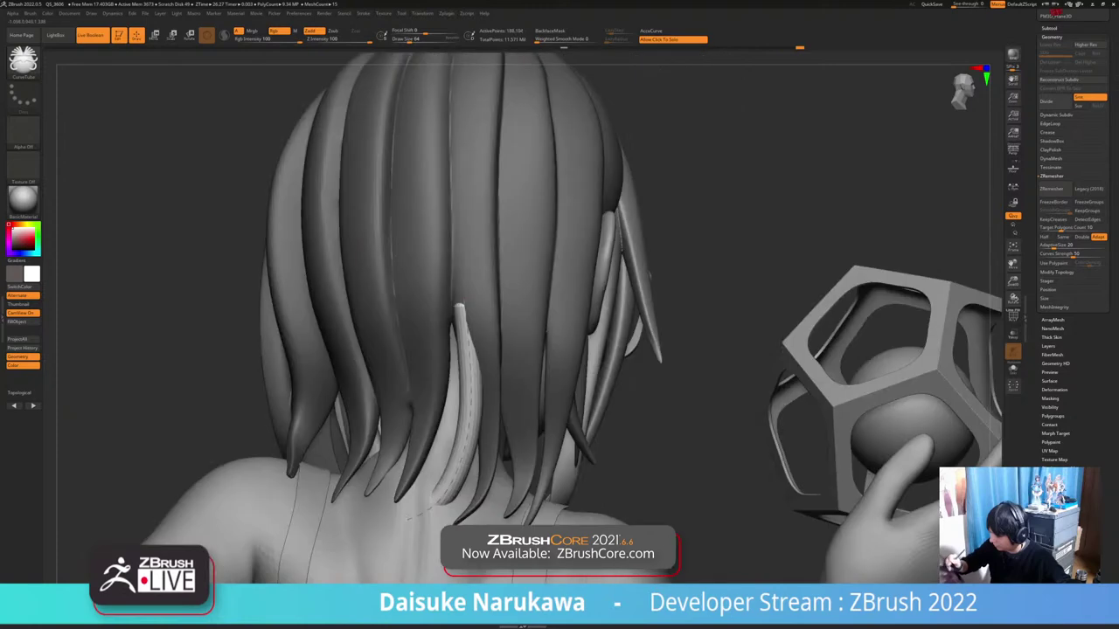
Switch to the SnakeHook brush and set its draw size to about 318 for shaping the tube strand
right_click_drag(649, 277, 712, 277)
right_click_drag(546, 441, 518, 423)
key("alt+shift+s")
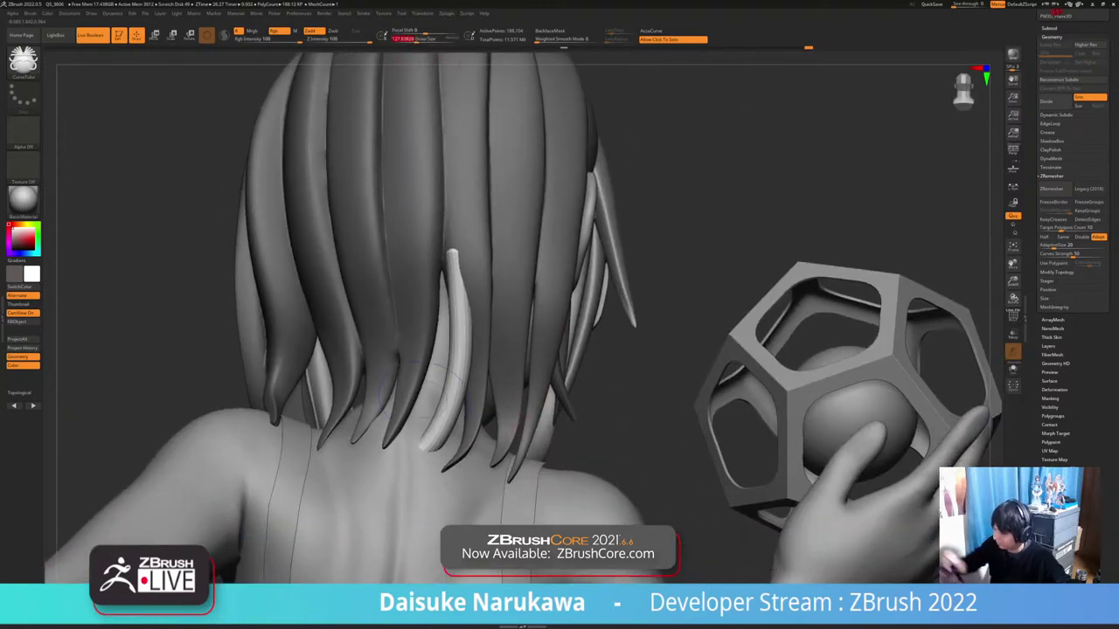
key("b")
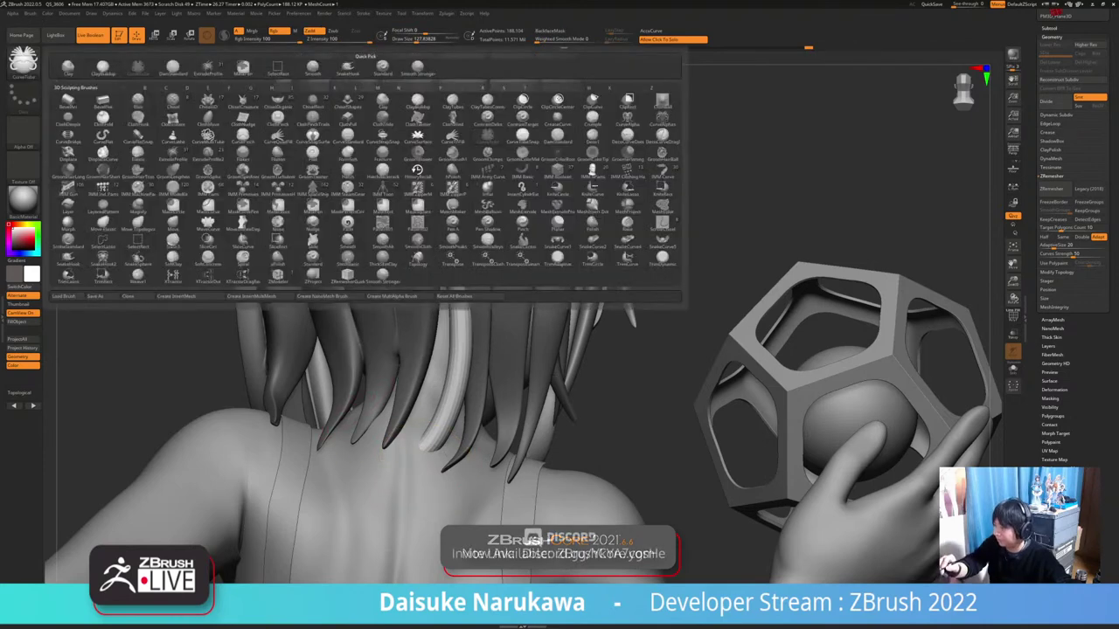
left_click(347, 68)
left_click_drag(413, 40, 428, 40)
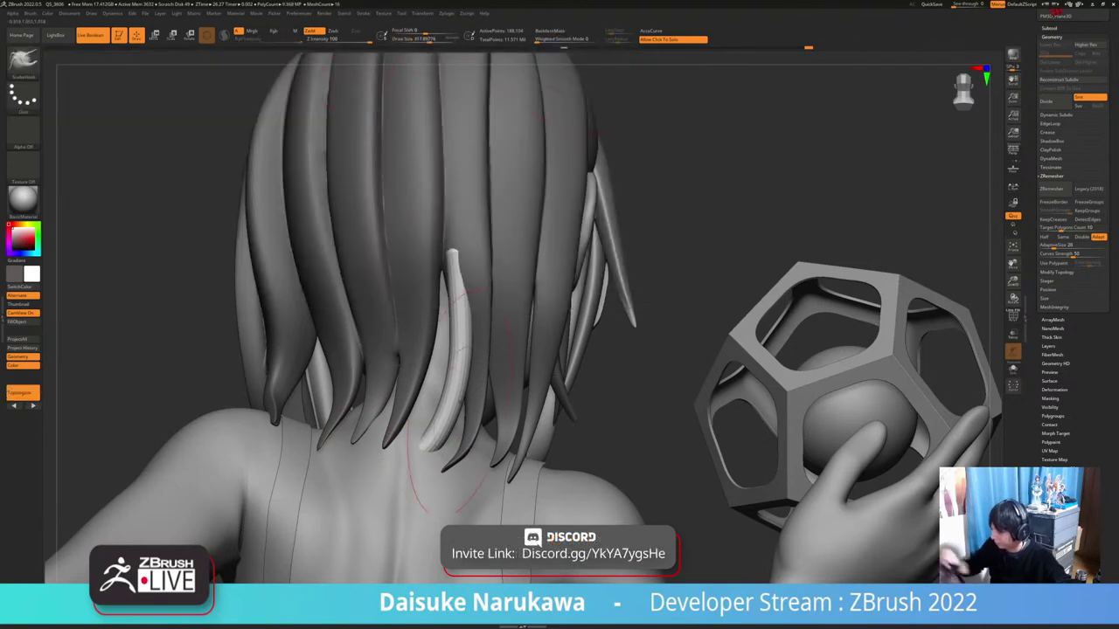
Bend the tube strand's lower end across the neck and smooth its upper end
mouse_move(459, 401)
right_mouse_down()
mouse_move(418, 486)
mouse_move(439, 481)
mouse_move(439, 463)
mouse_move(468, 446)
right_mouse_up()
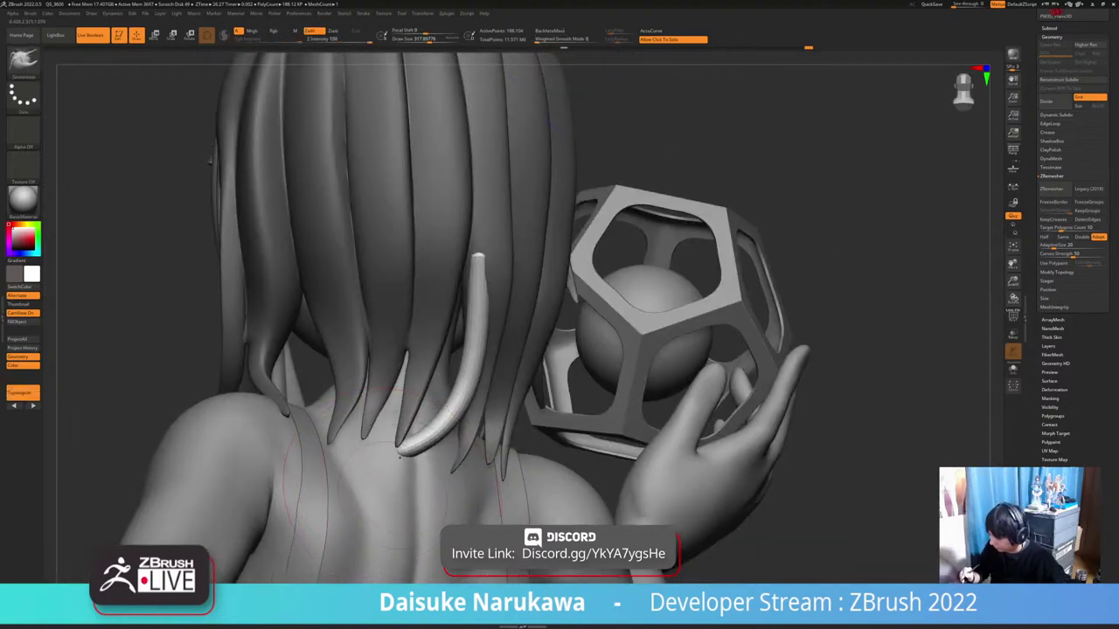
mouse_move(430, 435)
right_mouse_down()
mouse_move(367, 446)
mouse_move(471, 446)
mouse_move(506, 244)
right_mouse_up()
left_click_drag(514, 223, 504, 253, "shift")
mouse_move(505, 271)
right_mouse_down()
mouse_move(445, 284)
mouse_move(428, 262)
mouse_move(477, 262)
mouse_move(468, 210)
right_mouse_up()
Turn off the brush's Topological option and taper the new strand into pointed ends
left_click(23, 393)
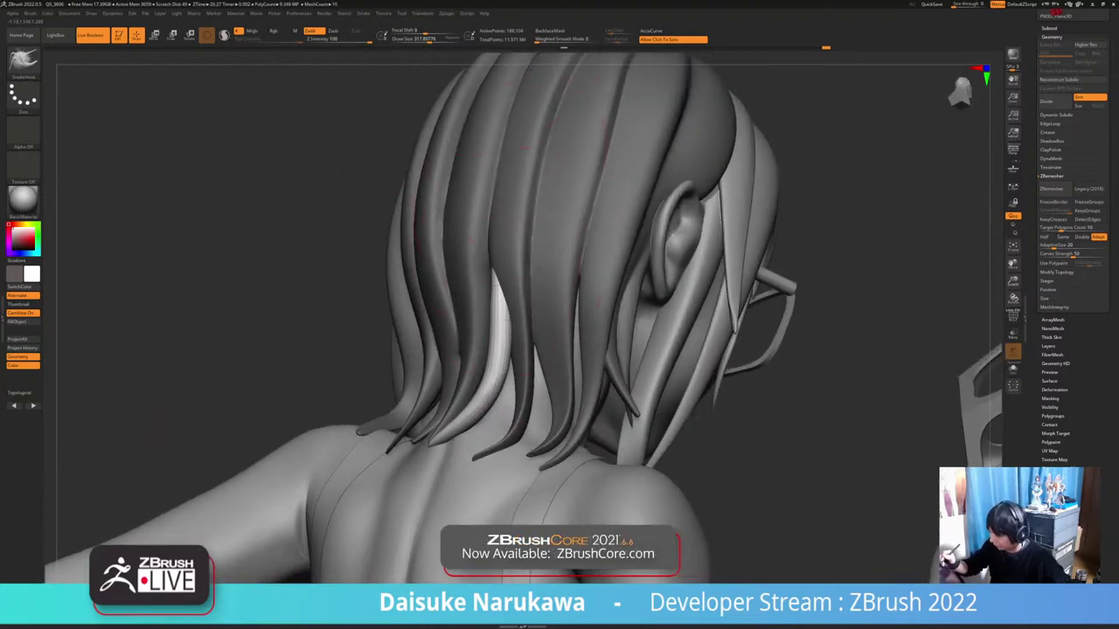
right_click_drag(376, 314, 447, 316)
right_click_drag(497, 248, 502, 364)
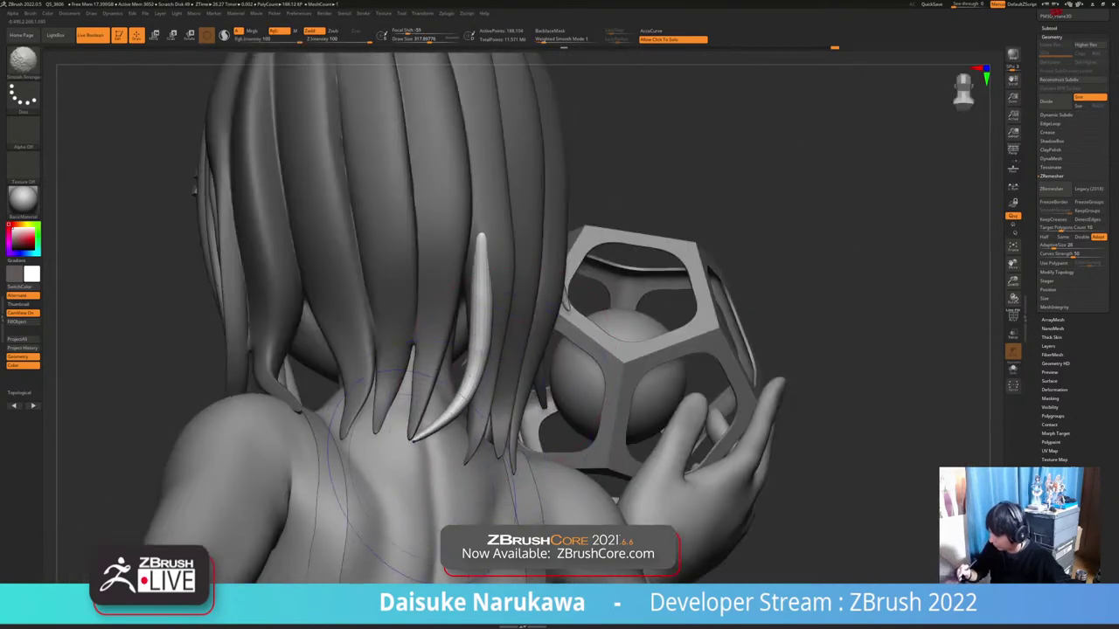
mouse_move(459, 466)
right_mouse_down()
mouse_move(406, 498)
mouse_move(433, 497)
right_mouse_up()
Reselect the SnakeHook brush and reshape the new strand's curve to fit the gap in the back hair
key("b")
key("s")
key("h")
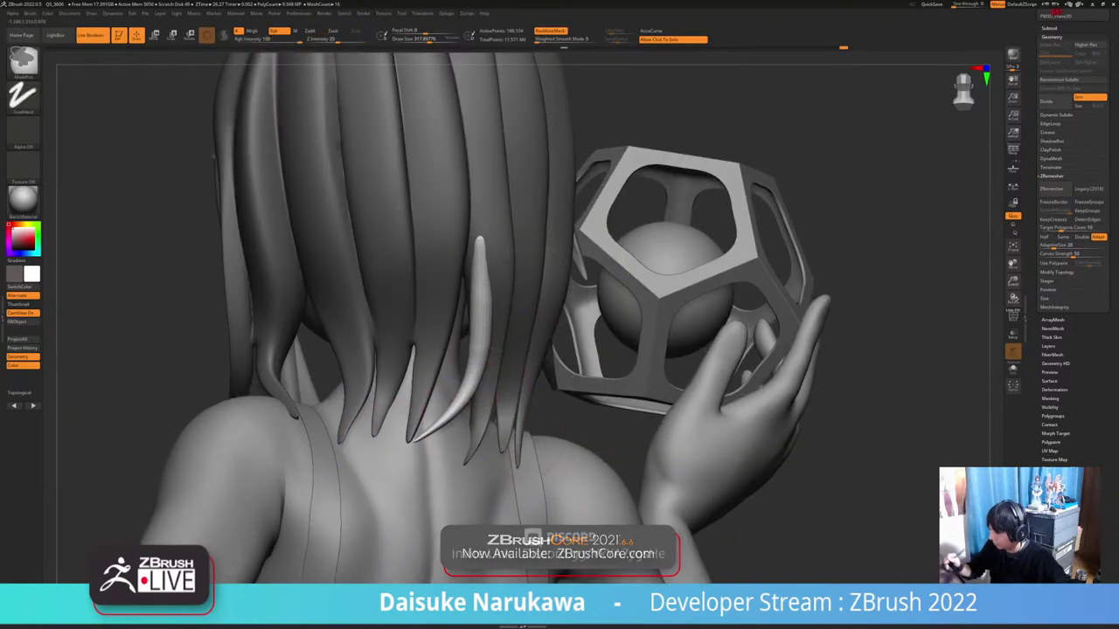
mouse_move(515, 490)
right_mouse_down("ctrl")
mouse_move(519, 392)
mouse_move(552, 372)
mouse_move(548, 472)
right_mouse_up("ctrl")
right_click_drag(488, 271, 487, 323, "ctrl")
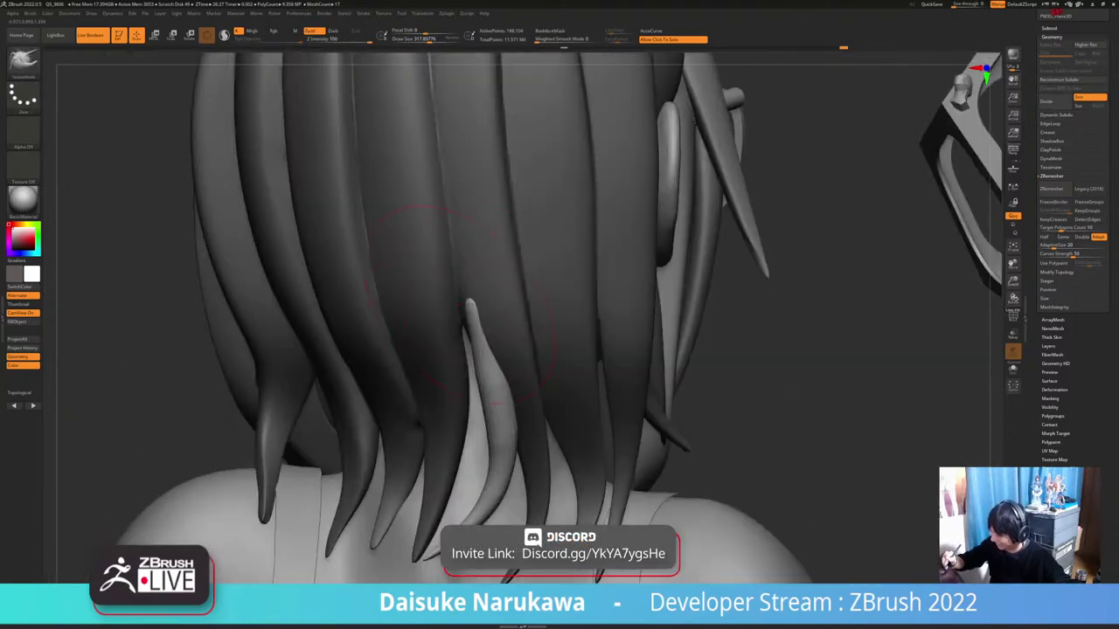
mouse_move(472, 349)
right_mouse_down("ctrl")
mouse_move(476, 254)
mouse_move(523, 351)
right_mouse_up("ctrl")
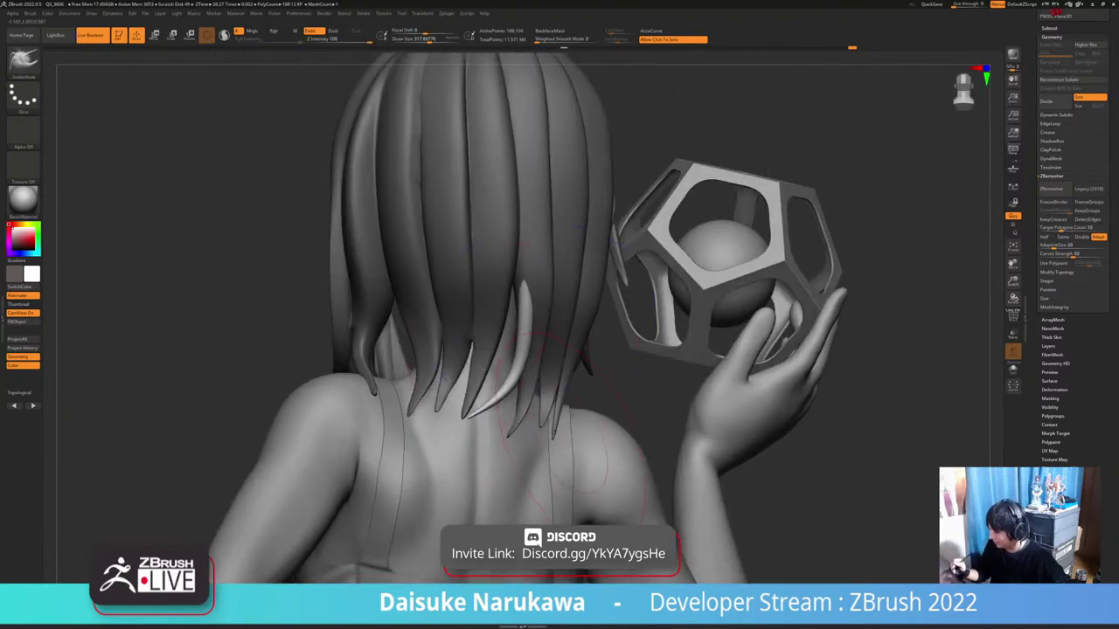
Refine the new strand's length and tip so it flows with the neighbouring strands at the nape
right_click_drag(570, 429, 629, 411)
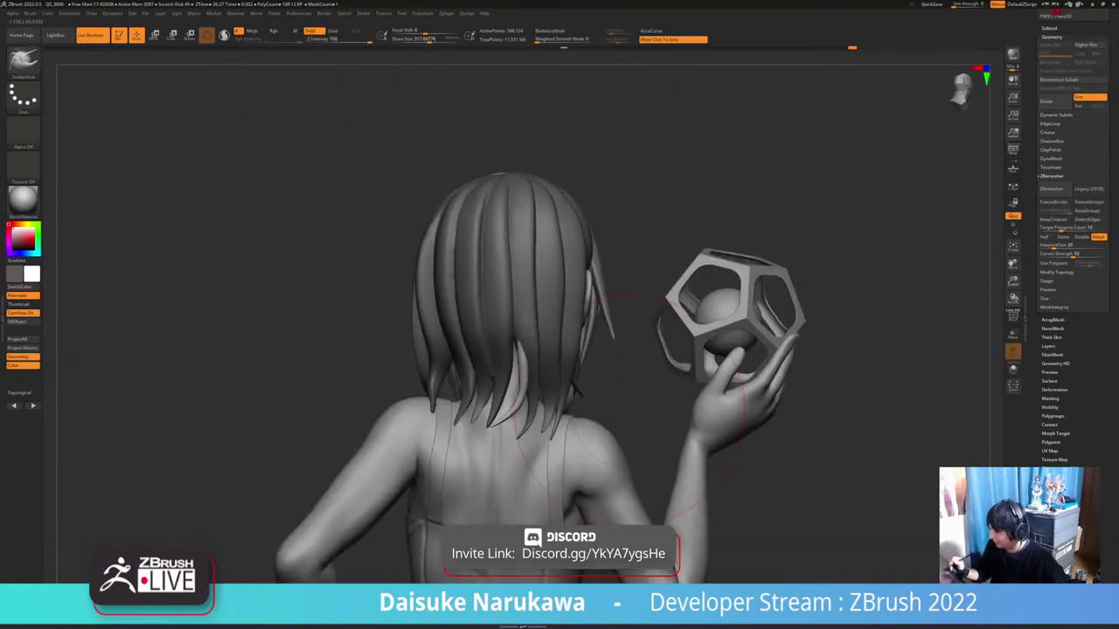
left_click_drag(630, 411, 646, 429, "ctrl")
mouse_move(646, 429)
right_mouse_down()
mouse_move(695, 428)
mouse_move(607, 450)
mouse_move(665, 428)
mouse_move(568, 498)
right_mouse_up()
left_click(479, 407, "ctrl")
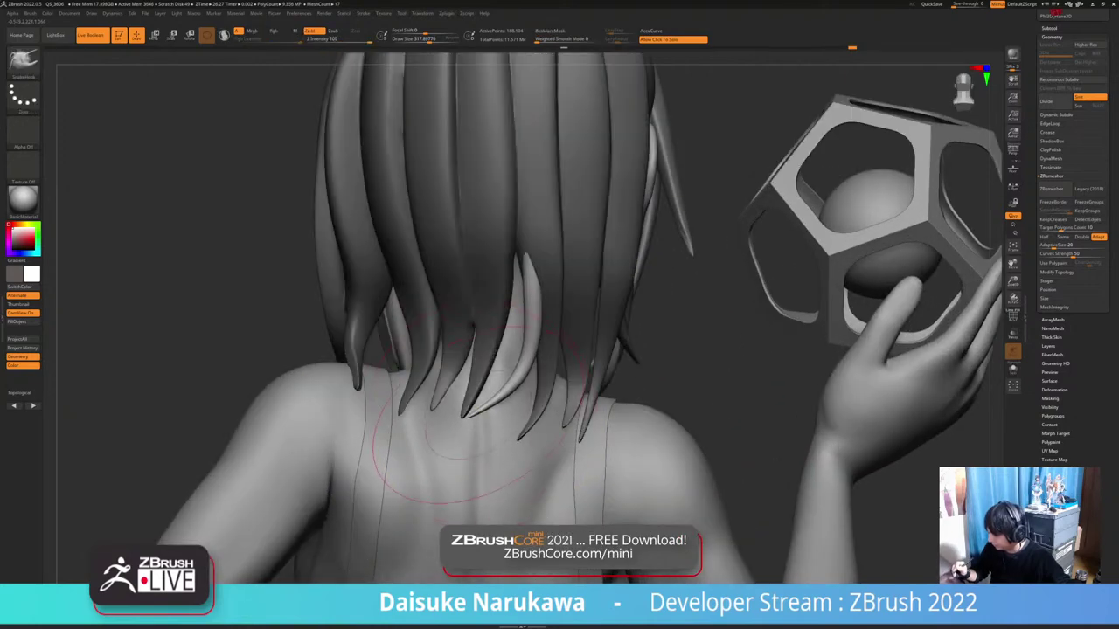
right_click_drag(479, 407, 524, 415)
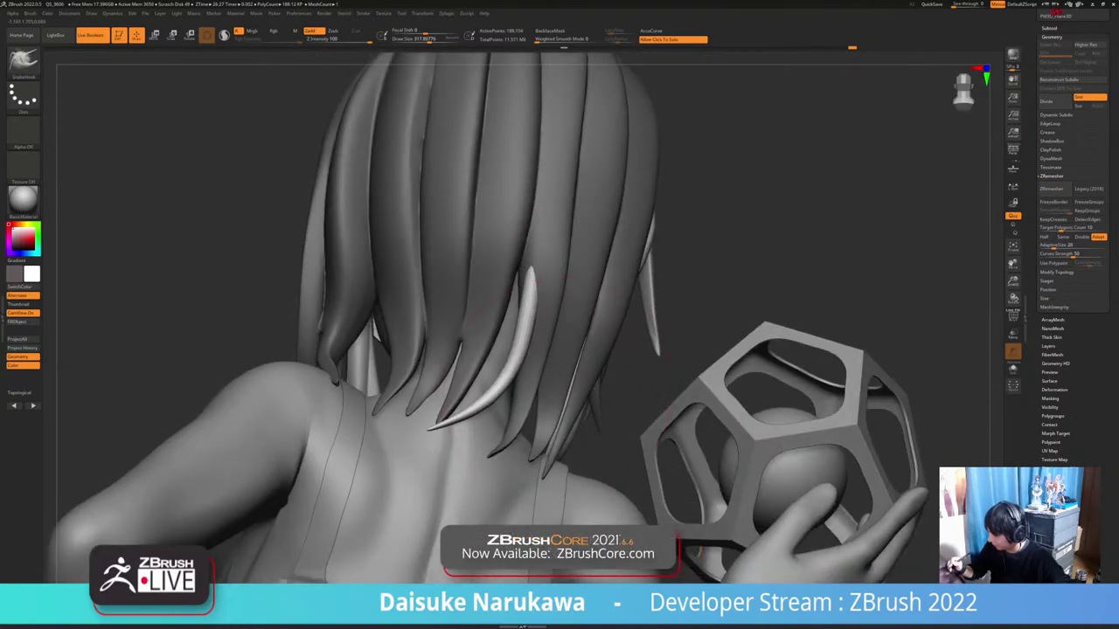
right_click_drag(565, 368, 667, 357, "ctrl")
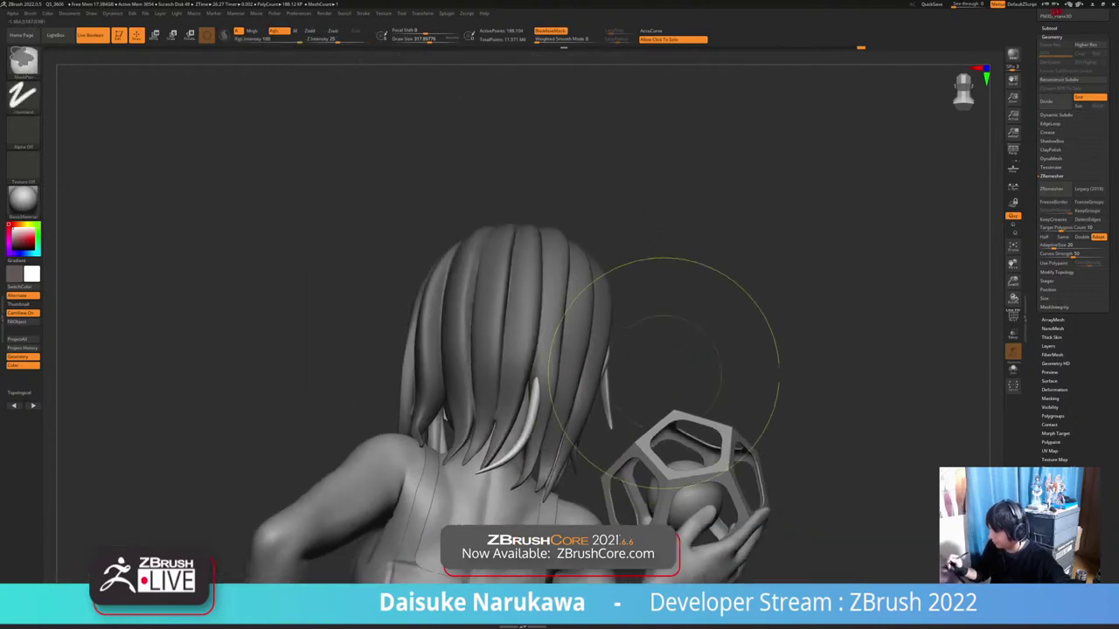
Invert the mask to protect the new nape strand, and adjust the contour of the main back hair with SnakeHook
left_click_drag(667, 357, 690, 376, "ctrl")
right_click_drag(686, 371, 682, 428)
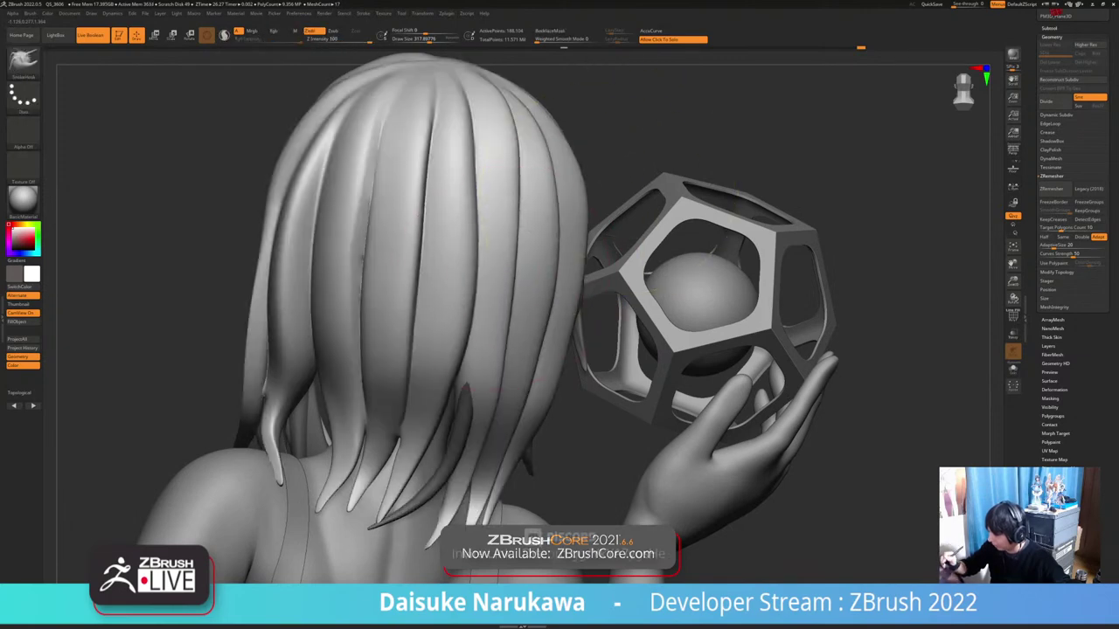
mouse_move(498, 194)
left_mouse_down()
mouse_move(499, 173)
mouse_move(491, 177)
left_mouse_up()
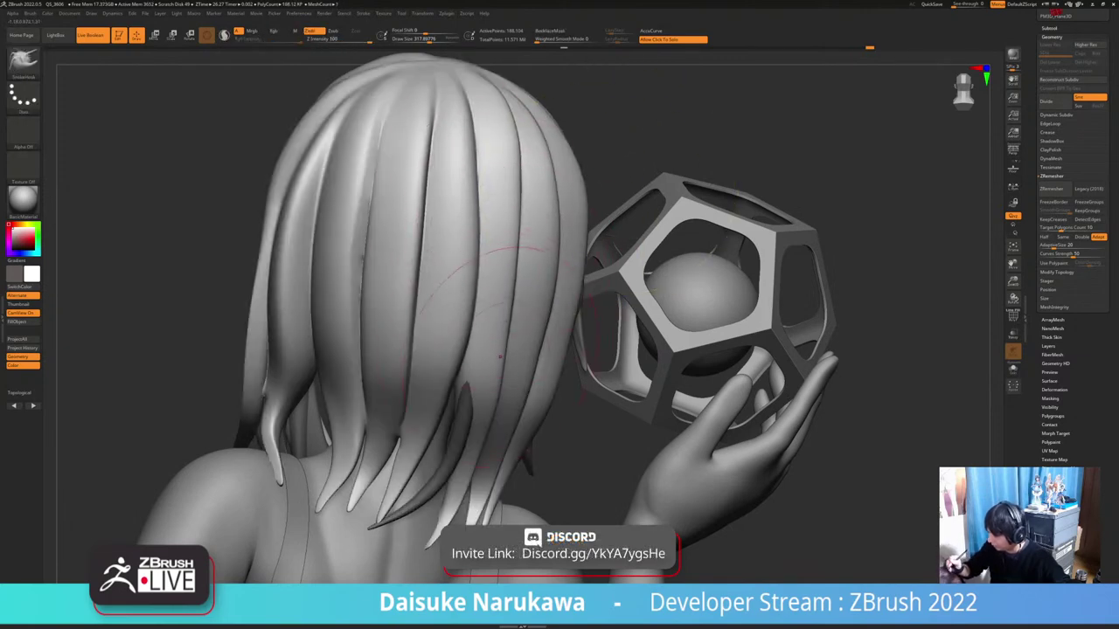
right_click_drag(500, 357, 515, 254, "ctrl")
right_click_drag(717, 394, 537, 542)
left_click_drag(444, 329, 430, 332)
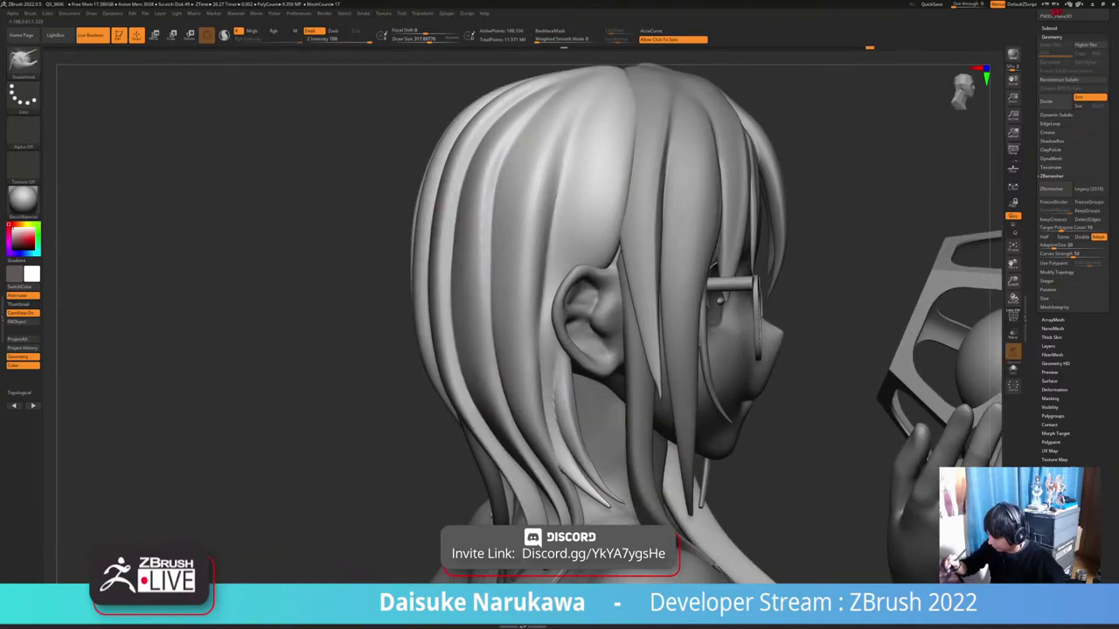
right_click_drag(437, 346, 444, 269, "ctrl")
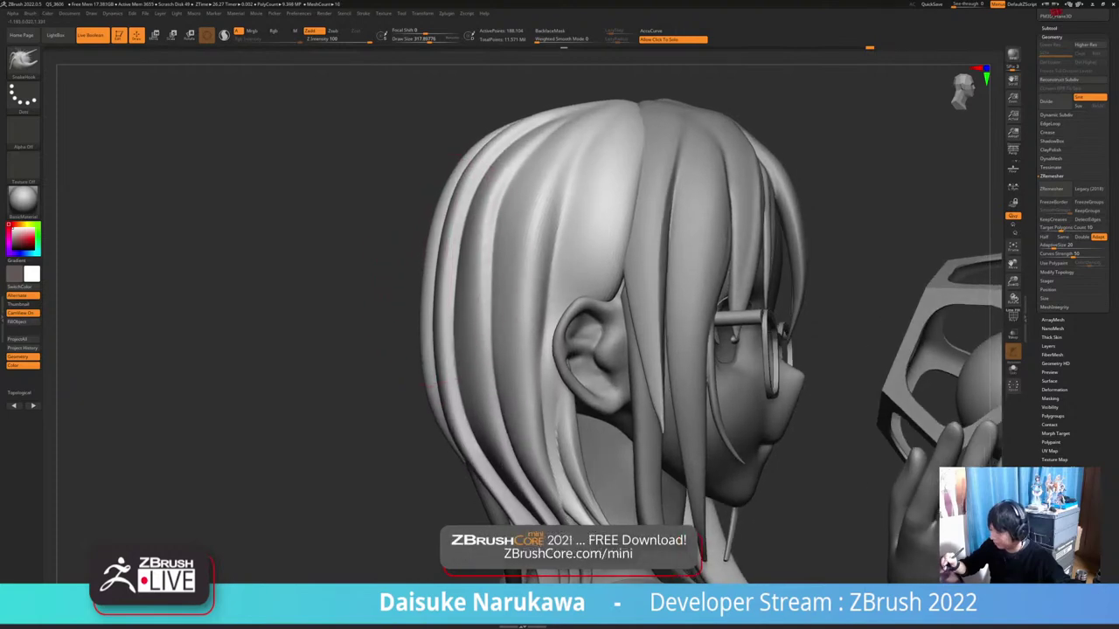
left_click_drag(444, 270, 437, 271)
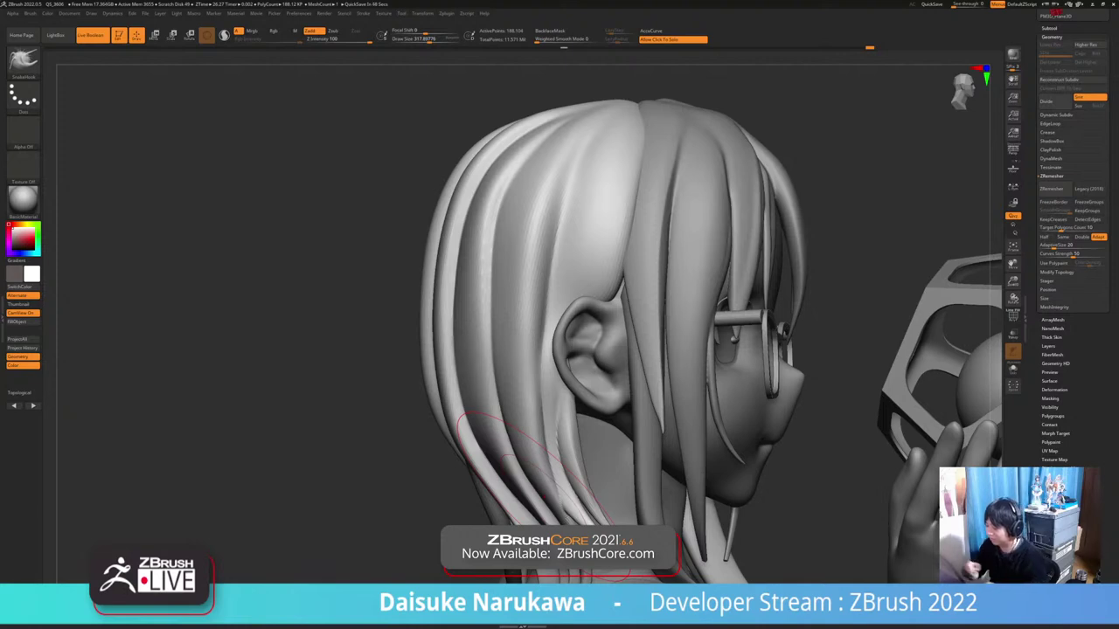
Smooth the central back hair strands from the crown downward, reducing the draw size to about 201
mouse_move(535, 341)
right_mouse_down()
mouse_move(470, 293)
mouse_move(472, 188)
mouse_move(480, 197)
mouse_move(324, 201)
mouse_move(590, 214)
mouse_move(603, 192)
right_mouse_up()
mouse_move(568, 498)
right_mouse_down()
mouse_move(610, 491)
mouse_move(575, 503)
right_mouse_up()
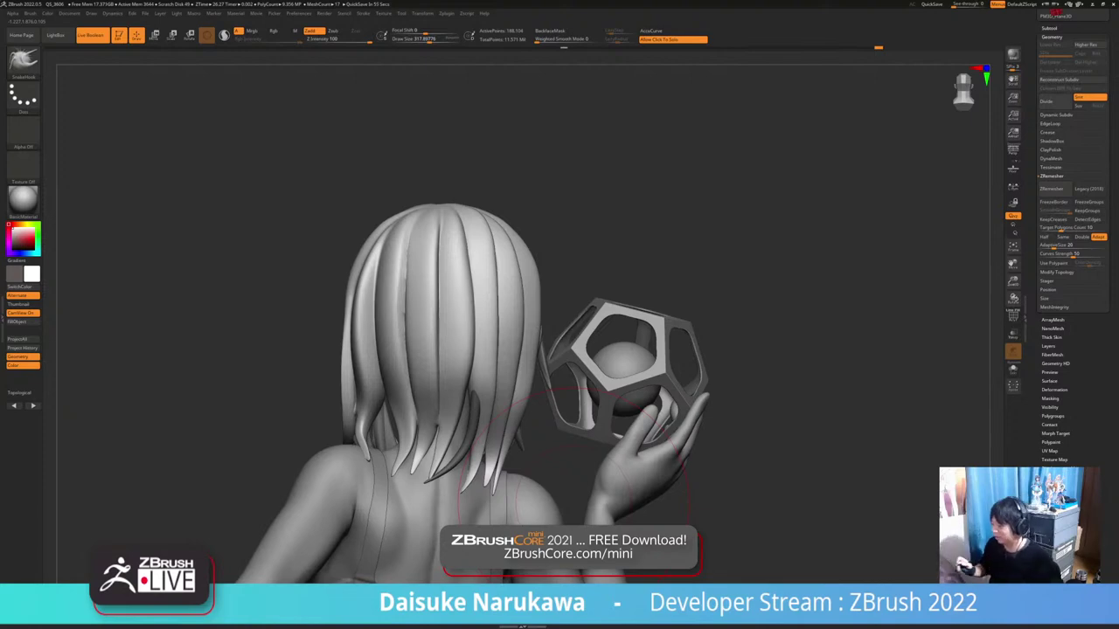
right_click_drag(574, 503, 577, 550, "ctrl")
right_click_drag(577, 550, 610, 547)
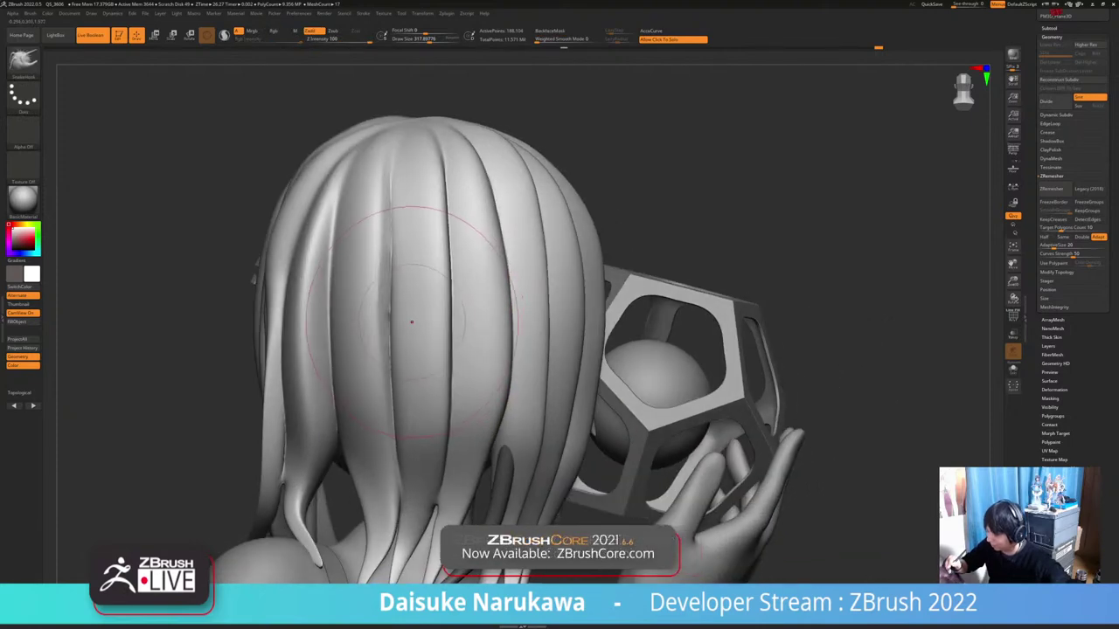
left_click_drag(399, 225, 405, 409, "shift")
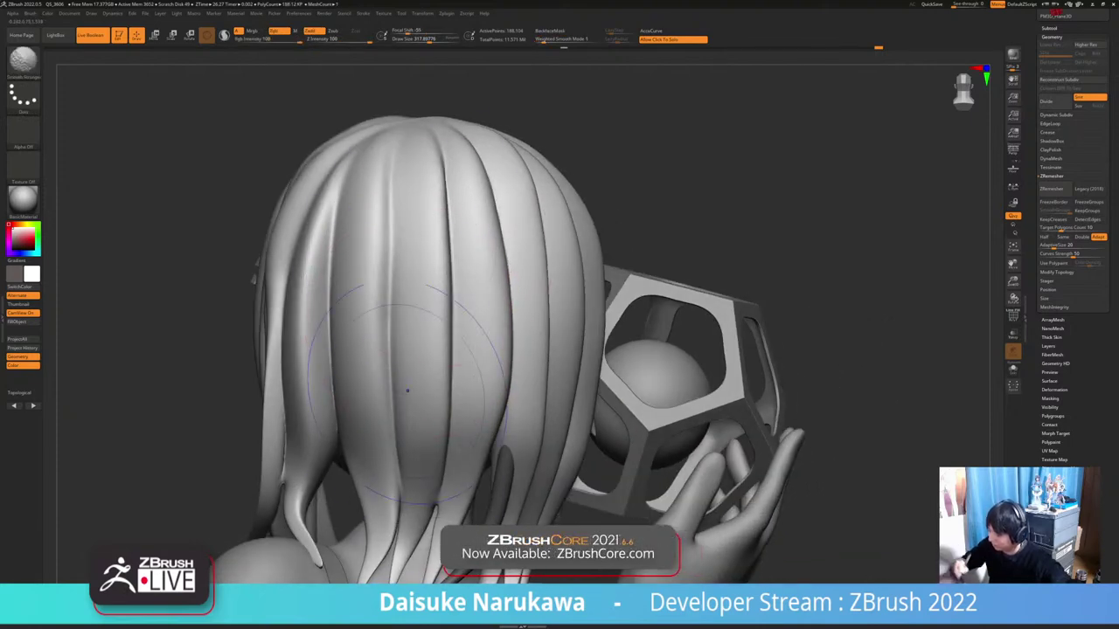
left_click(429, 39)
left_click_drag(405, 146, 395, 227, "shift")
mouse_move(459, 210)
right_mouse_down()
mouse_move(459, 194)
mouse_move(456, 252)
right_mouse_up()
left_click_drag(419, 131, 449, 310, "shift")
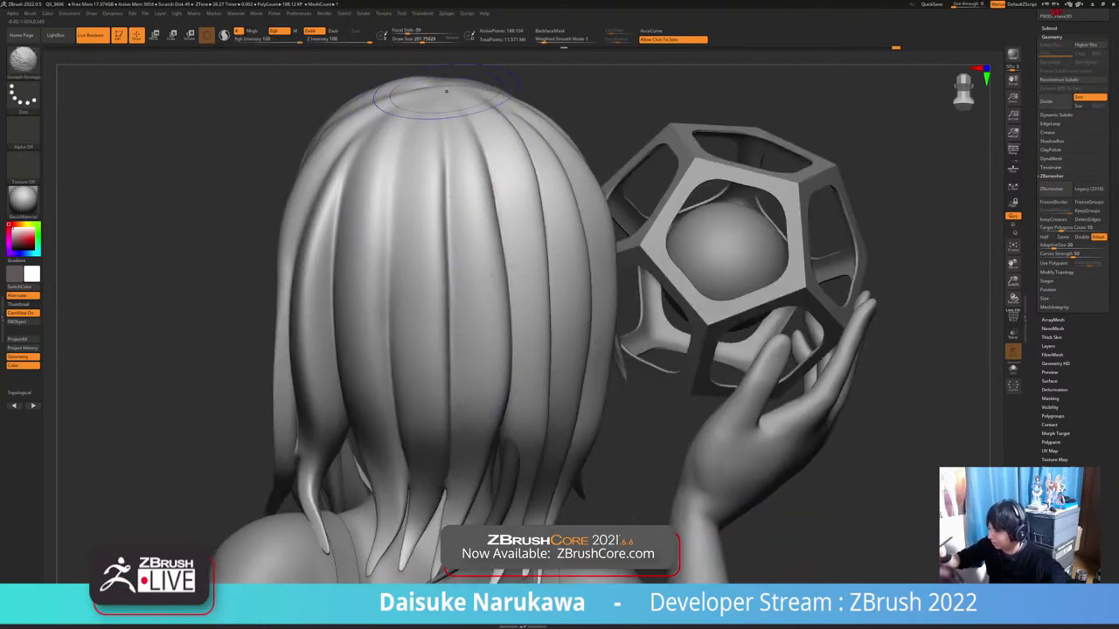
mouse_move(479, 121)
right_mouse_down("alt")
mouse_move(509, 163)
mouse_move(503, 197)
right_mouse_up("alt")
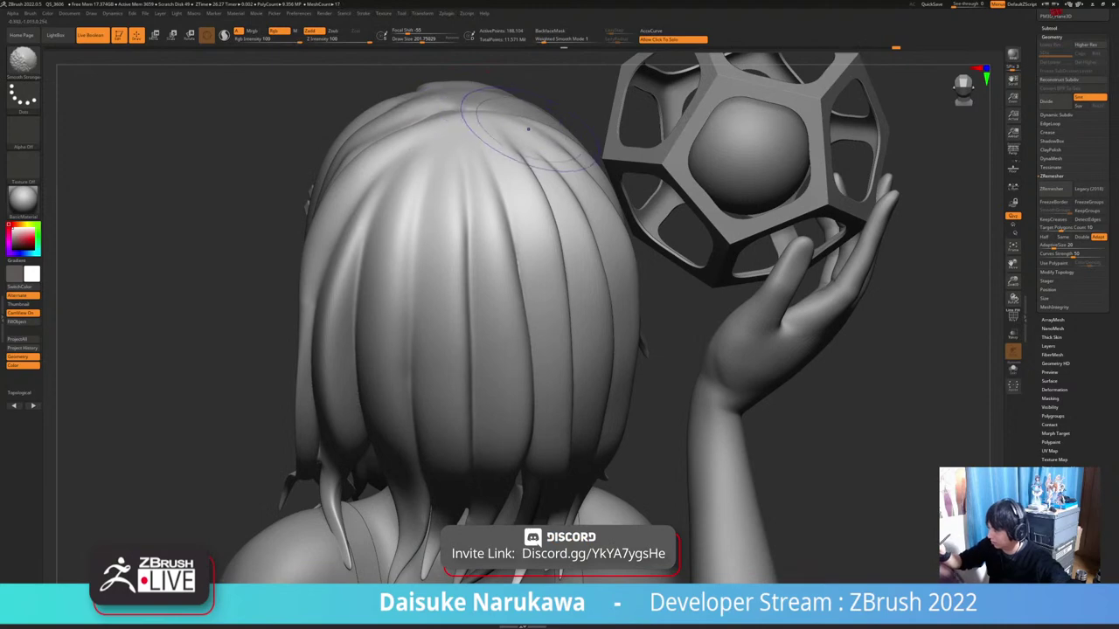
Select the front hair piece, then adjust and smooth its edge along the parting at the top of the head
mouse_move(516, 134)
right_mouse_down()
mouse_move(504, 231)
mouse_move(464, 162)
mouse_move(432, 178)
mouse_move(444, 211)
mouse_move(383, 206)
right_mouse_up()
left_click(434, 180, "alt")
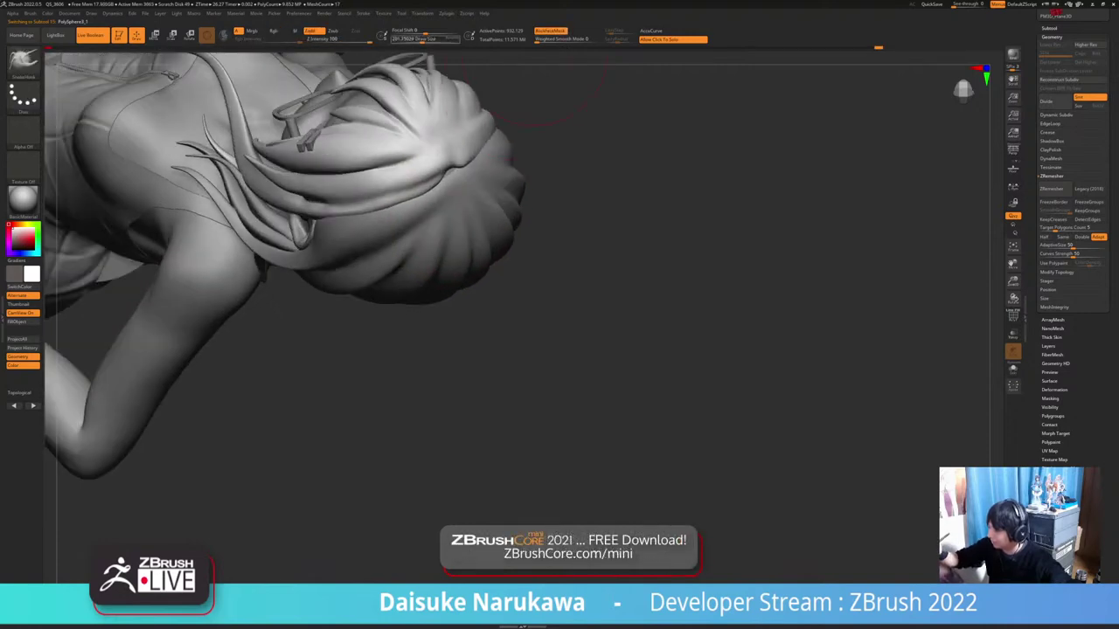
right_click_drag(468, 168, 437, 185)
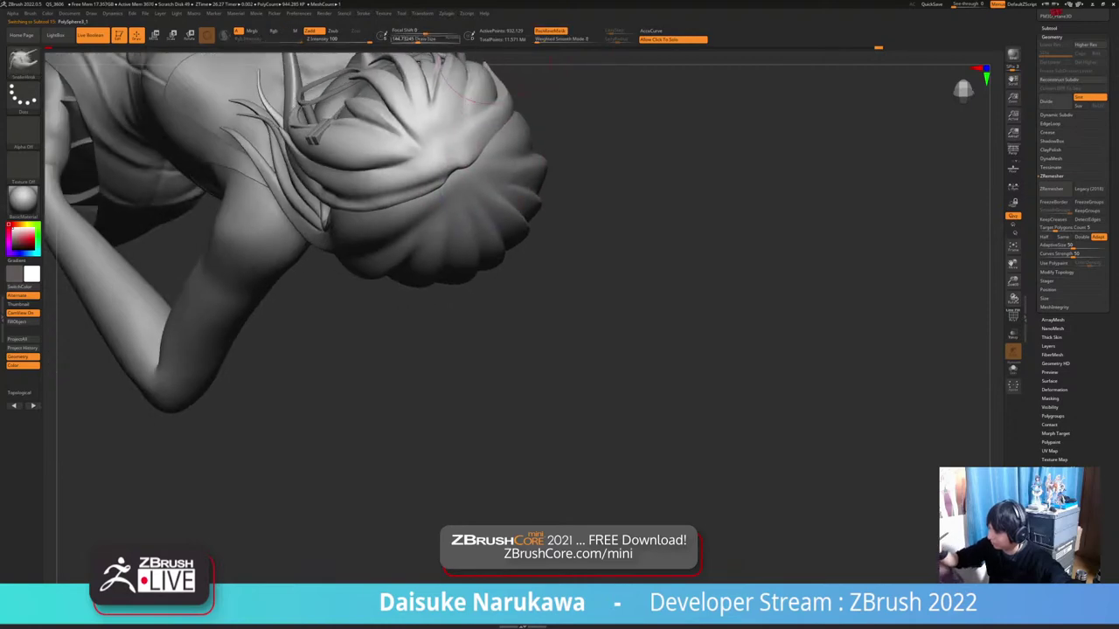
mouse_move(463, 90)
right_mouse_down()
mouse_move(470, 140)
mouse_move(494, 172)
right_mouse_up()
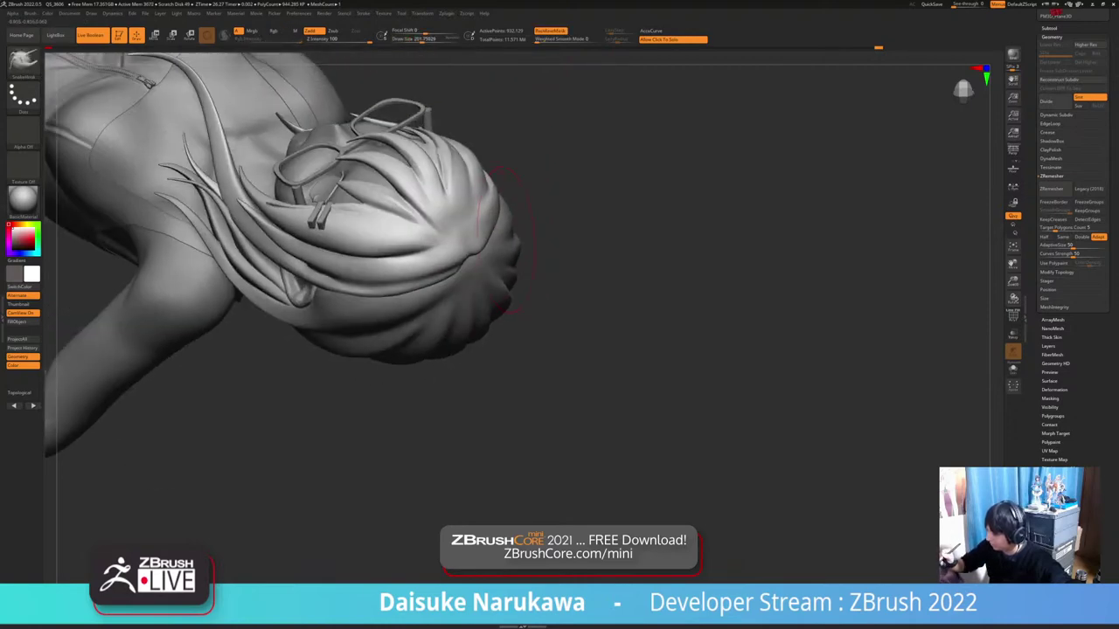
right_click_drag(503, 245, 568, 359)
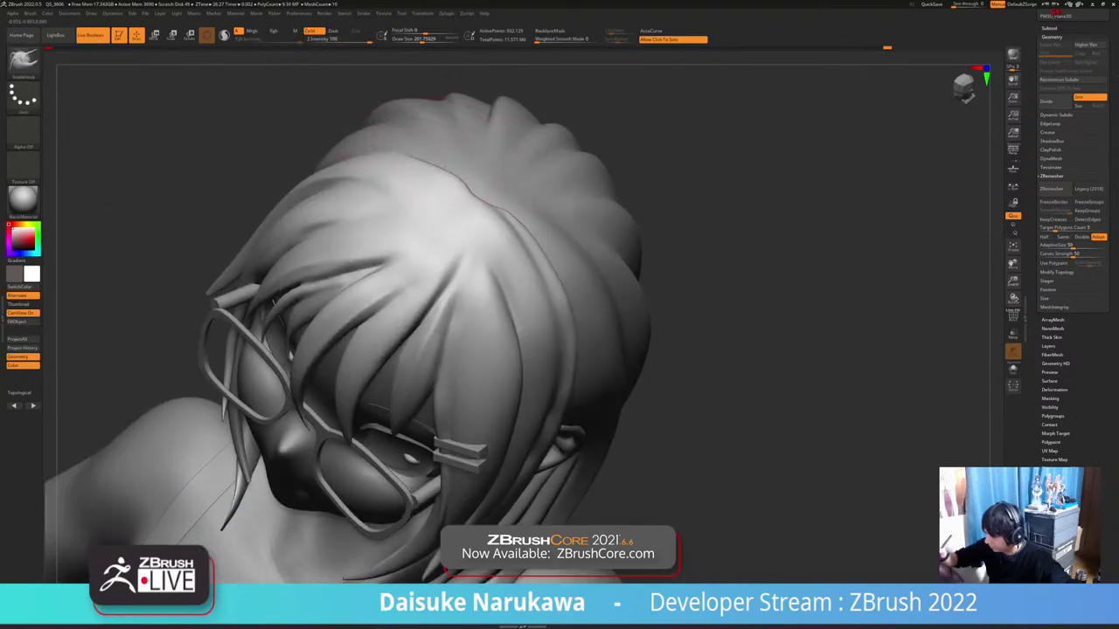
right_click_drag(421, 160, 467, 166)
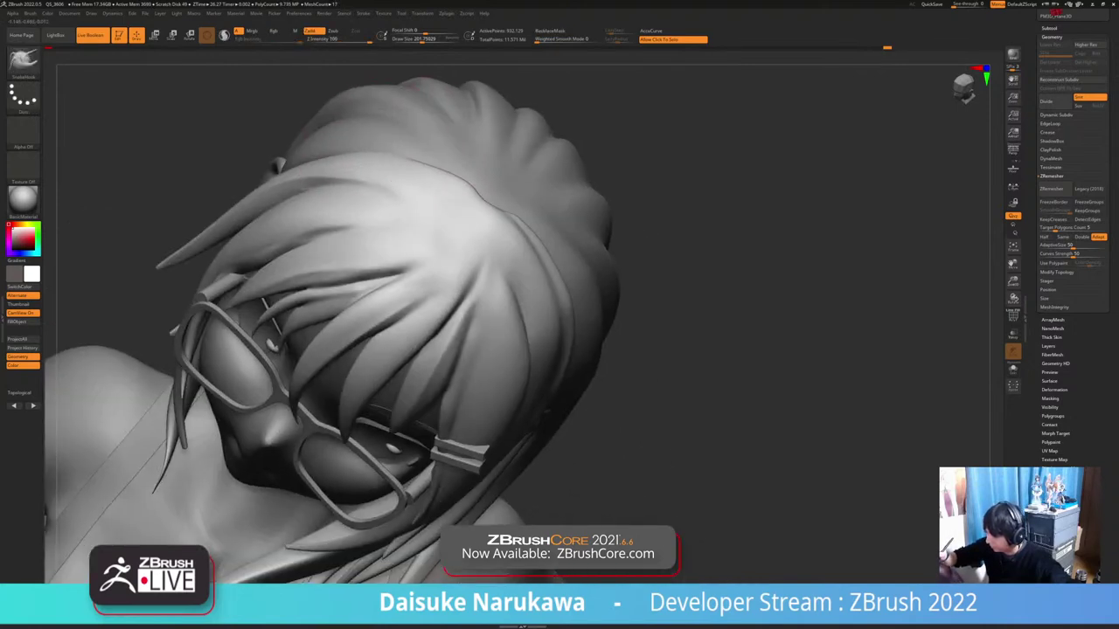
mouse_move(447, 182)
right_mouse_down()
mouse_move(442, 166)
mouse_move(398, 164)
right_mouse_up()
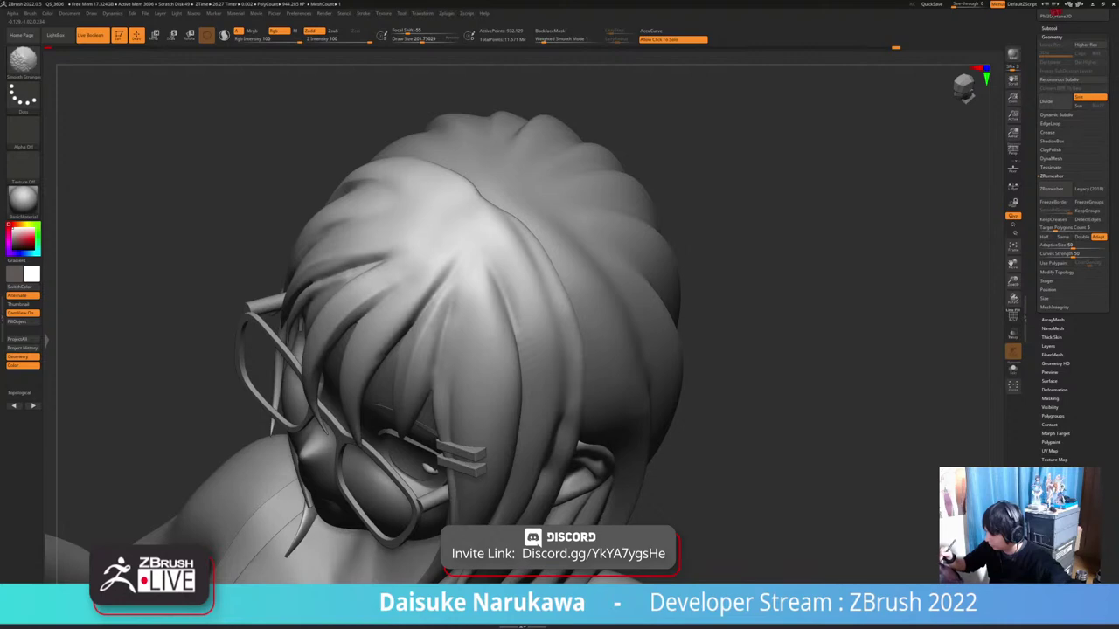
mouse_move(437, 263)
right_mouse_down("ctrl")
mouse_move(435, 206)
mouse_move(463, 175)
mouse_move(581, 182)
right_mouse_up("ctrl")
mouse_move(524, 209)
right_mouse_down("ctrl")
mouse_move(533, 293)
mouse_move(512, 288)
mouse_move(507, 273)
right_mouse_up("ctrl")
Select the back hair again and smooth its side strands above and behind the ear
left_click(446, 280, "alt")
mouse_move(581, 380)
right_mouse_down()
mouse_move(534, 387)
mouse_move(564, 359)
mouse_move(571, 205)
right_mouse_up()
mouse_move(513, 177)
right_mouse_down()
mouse_move(586, 281)
mouse_move(553, 238)
mouse_move(510, 224)
right_mouse_up()
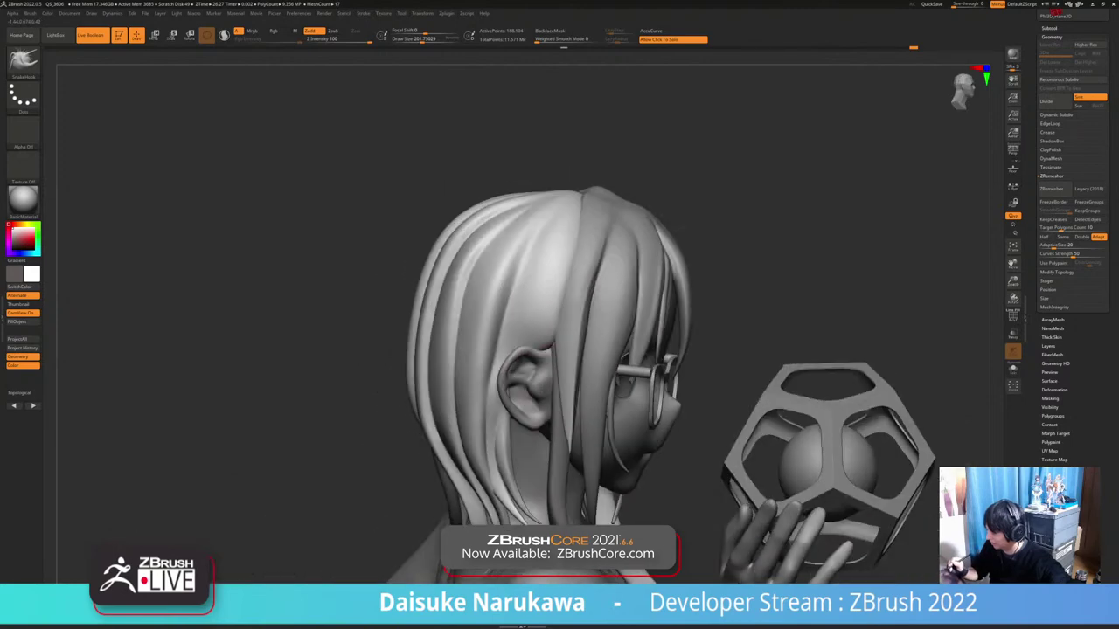
mouse_move(534, 336)
right_mouse_down("ctrl")
mouse_move(535, 381)
mouse_move(556, 365)
mouse_move(552, 344)
mouse_move(603, 349)
mouse_move(603, 391)
right_mouse_up("ctrl")
right_click_drag(546, 276, 568, 278)
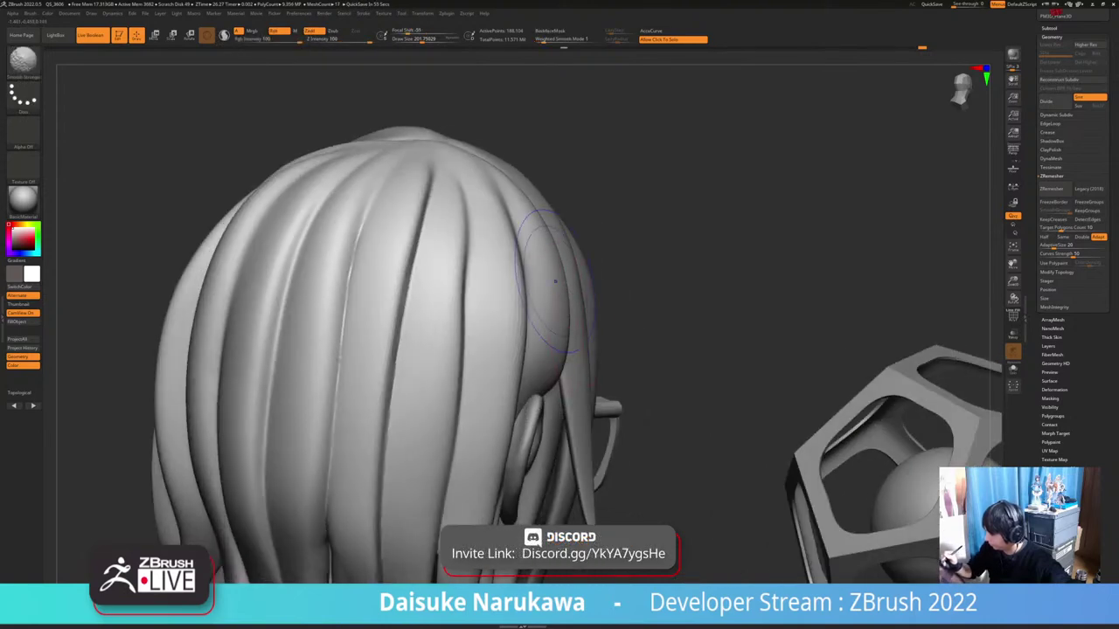
right_click_drag(561, 339, 486, 309)
right_click_drag(486, 309, 486, 371, "ctrl")
Refine the back hair's side contour behind the ear with SnakeHook
mouse_move(505, 245)
right_mouse_down()
mouse_move(466, 243)
mouse_move(529, 218)
mouse_move(529, 187)
right_mouse_up()
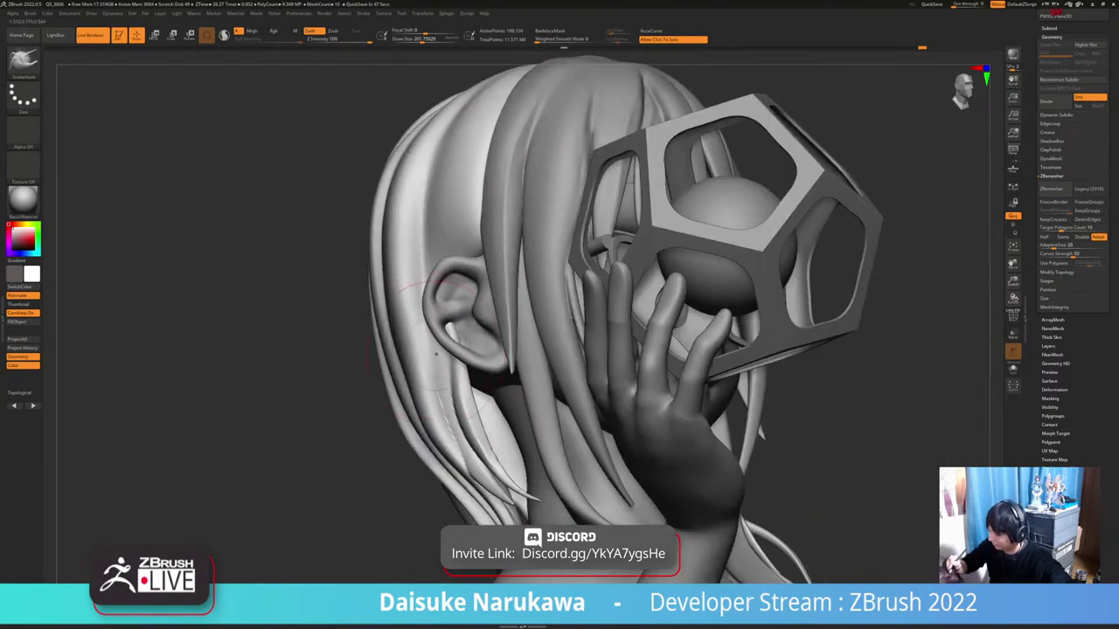
mouse_move(436, 354)
right_mouse_down("ctrl")
mouse_move(439, 404)
mouse_move(453, 346)
right_mouse_up("ctrl")
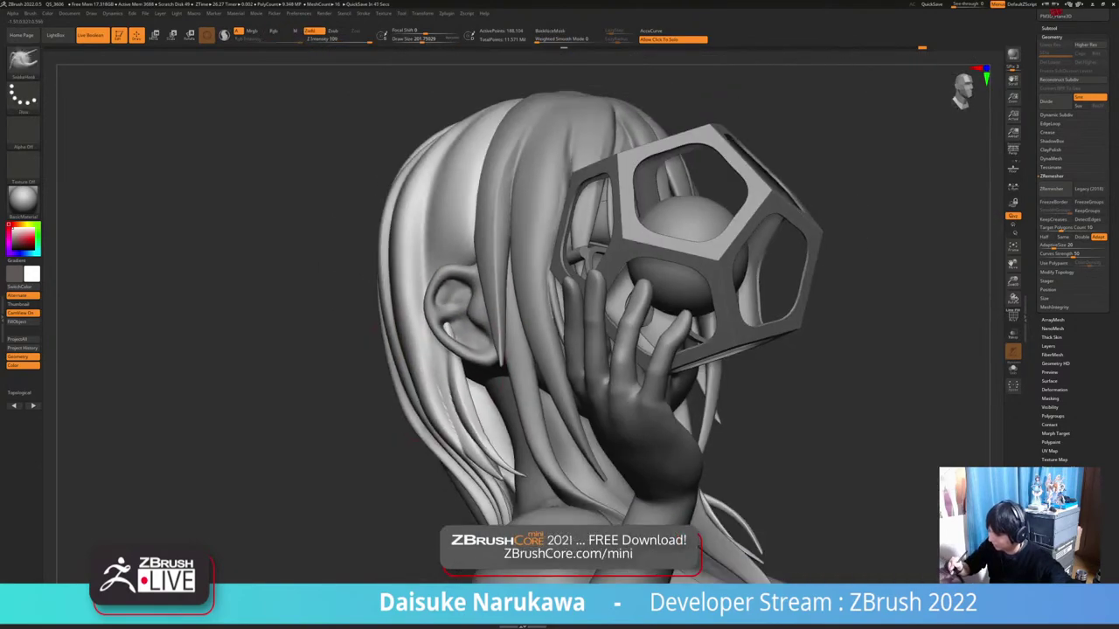
right_click_drag(425, 307, 425, 378)
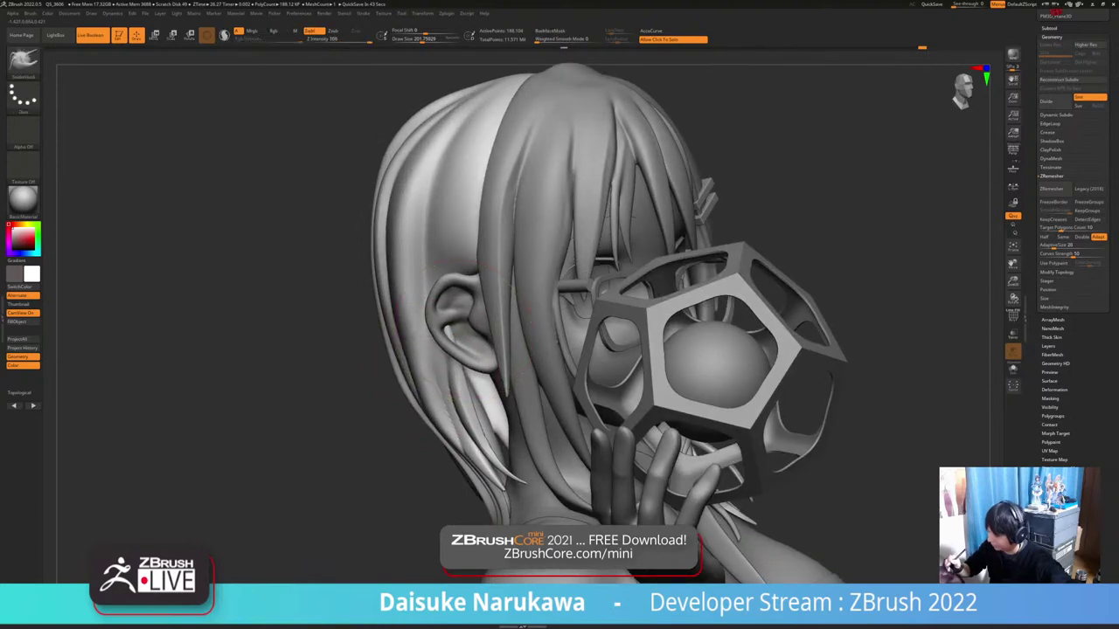
mouse_move(378, 339)
right_mouse_down()
mouse_move(501, 336)
mouse_move(498, 271)
mouse_move(402, 278)
right_mouse_up()
mouse_move(594, 467)
right_mouse_down()
mouse_move(507, 485)
mouse_move(529, 433)
mouse_move(531, 458)
right_mouse_up()
mouse_move(532, 459)
right_mouse_down()
mouse_move(616, 455)
mouse_move(628, 498)
right_mouse_up()
mouse_move(451, 305)
right_mouse_down()
mouse_move(491, 310)
mouse_move(478, 389)
mouse_move(429, 294)
right_mouse_up()
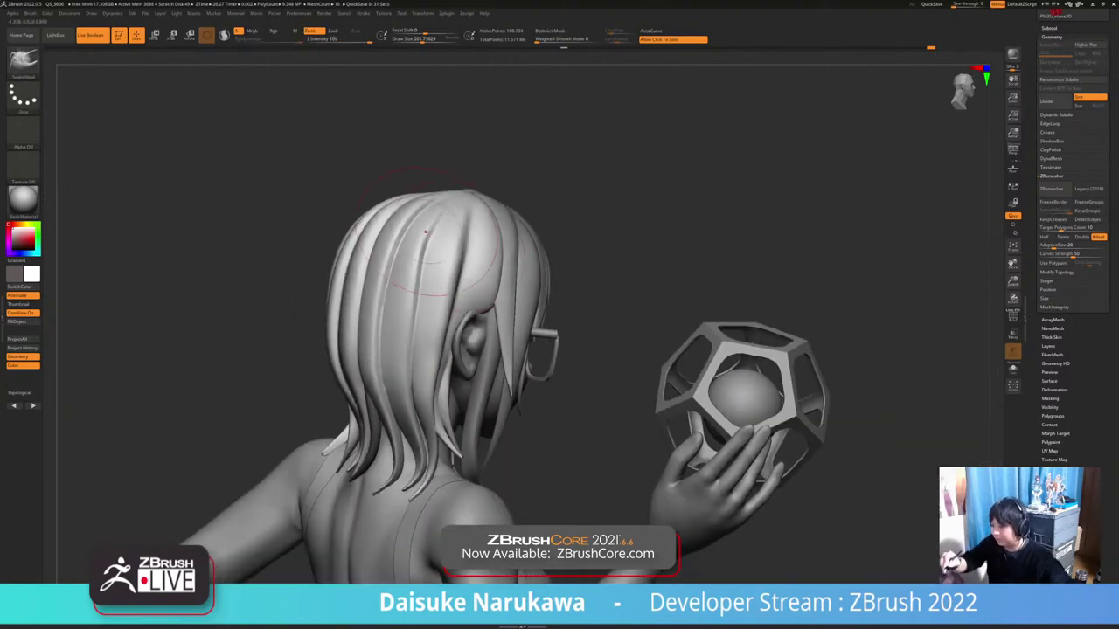
Draw a CurveTube strand from the crown to the top of the ear at a draw size of about 51, adjusting the Picker option
left_click(24, 63)
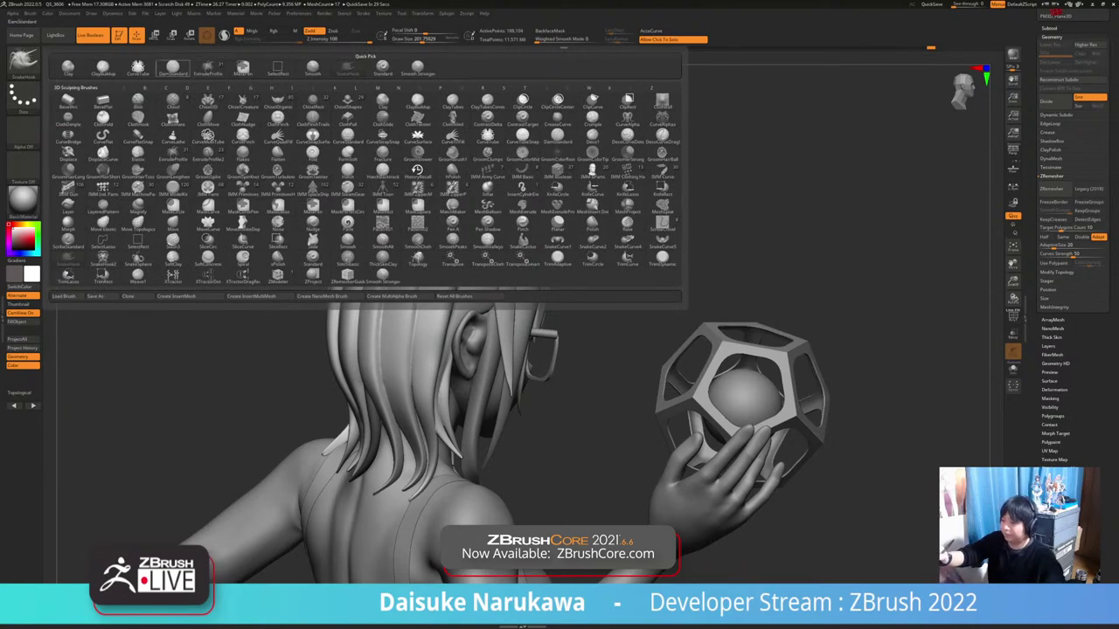
left_click(140, 68)
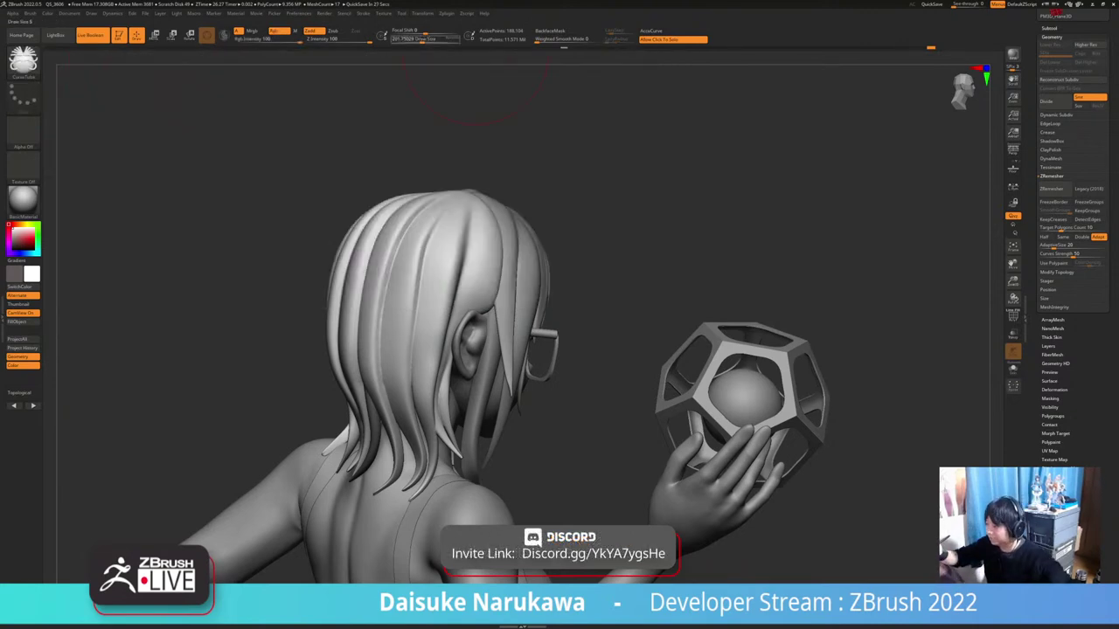
left_click_drag(428, 40, 407, 41)
mouse_move(455, 288)
right_mouse_down("ctrl")
mouse_move(450, 398)
mouse_move(424, 393)
right_mouse_up("ctrl")
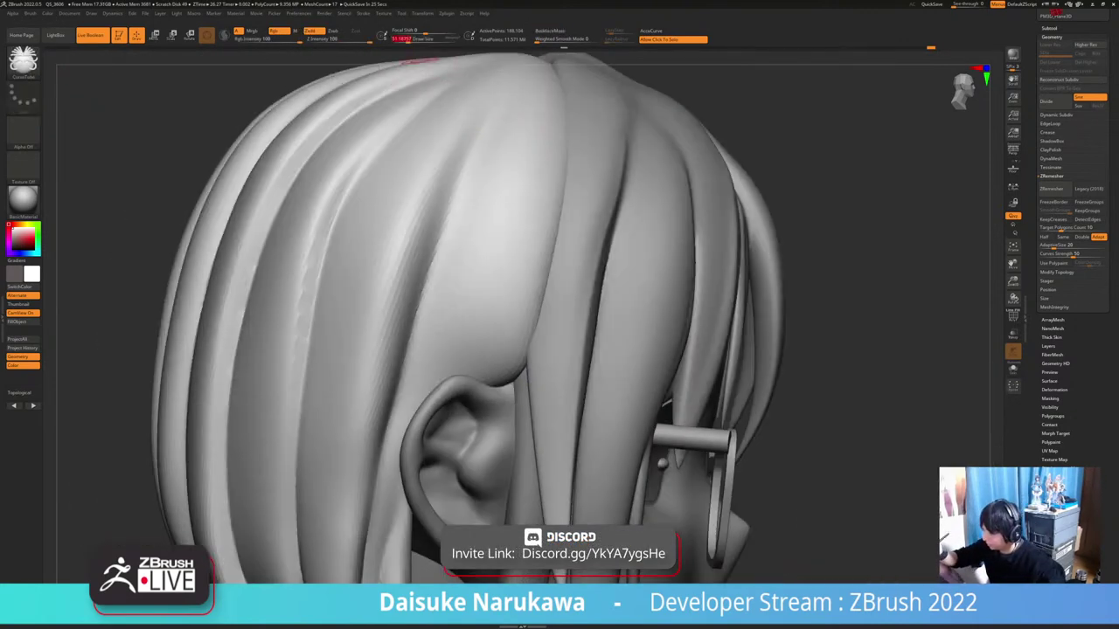
mouse_move(524, 156)
right_mouse_down("ctrl")
mouse_move(528, 167)
mouse_move(534, 125)
right_mouse_up("ctrl")
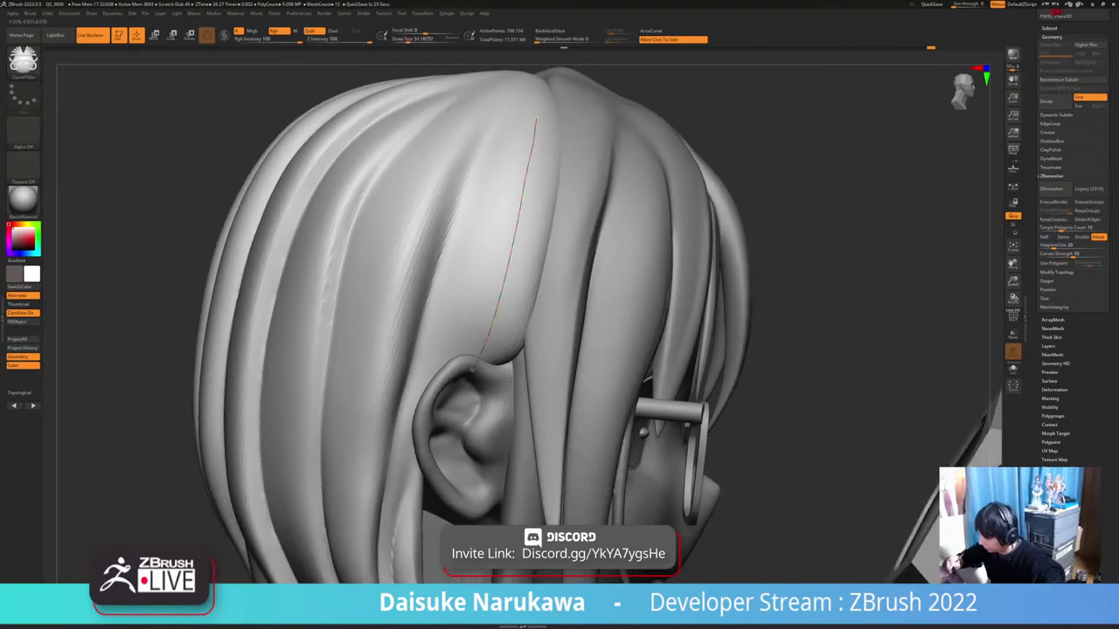
left_click_drag(473, 369, 471, 373)
key("ctrl+z")
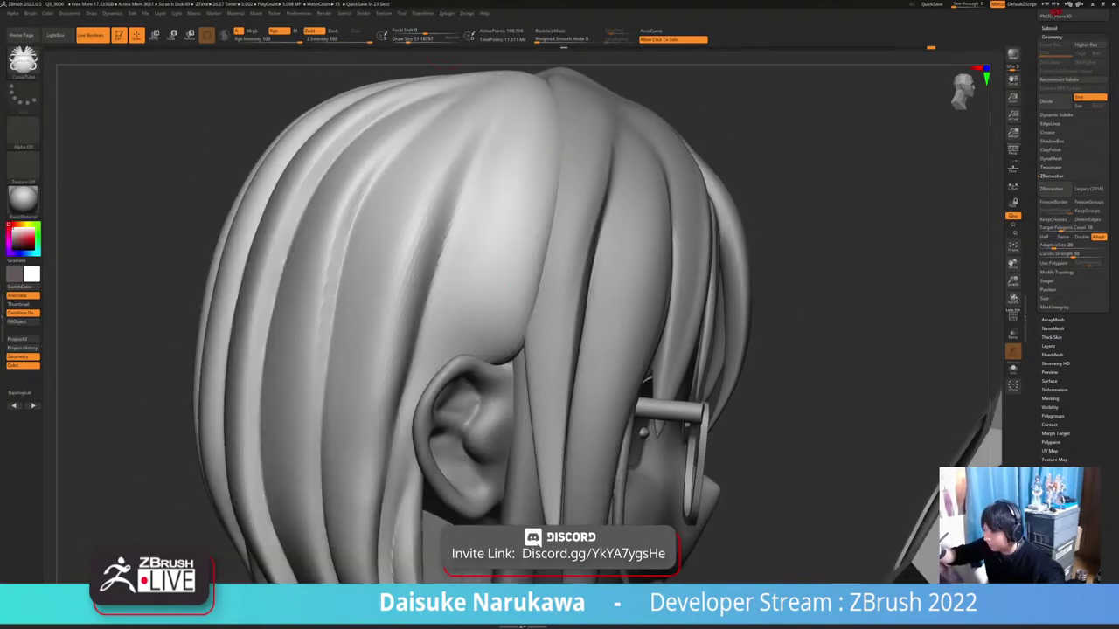
left_click(274, 13)
left_click(296, 71)
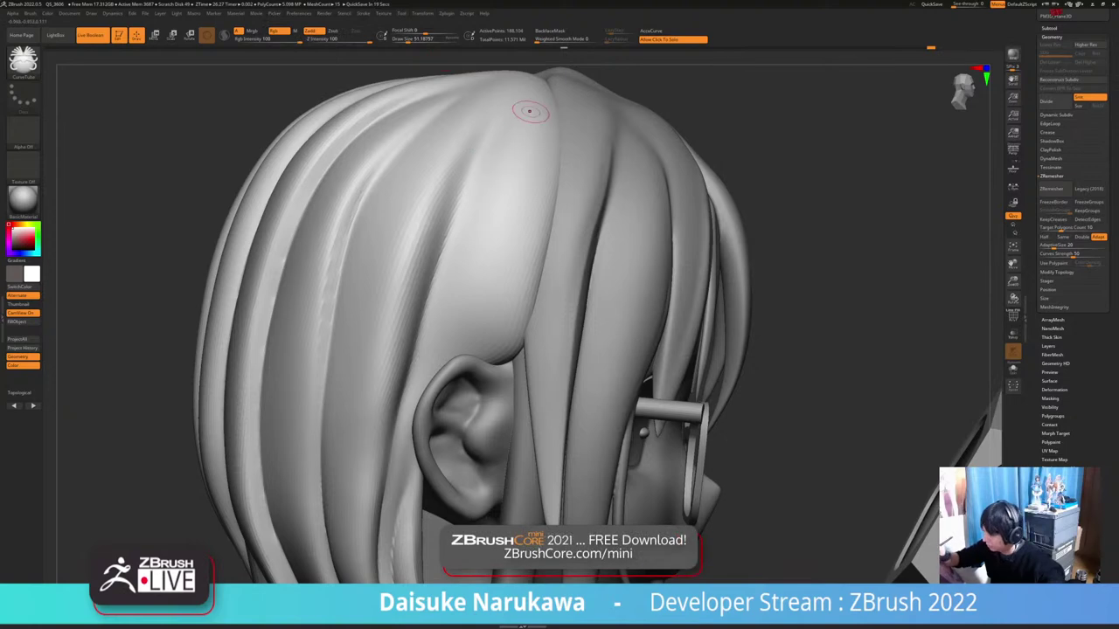
left_click_drag(478, 339, 460, 377)
Switch to SnakeHook with a draw size of about 258, then shape and smooth the tube's lower end at the ear
mouse_move(560, 376)
right_mouse_down("ctrl")
mouse_move(559, 323)
mouse_move(520, 330)
right_mouse_up("ctrl")
key("shift+s")
left_click(24, 65)
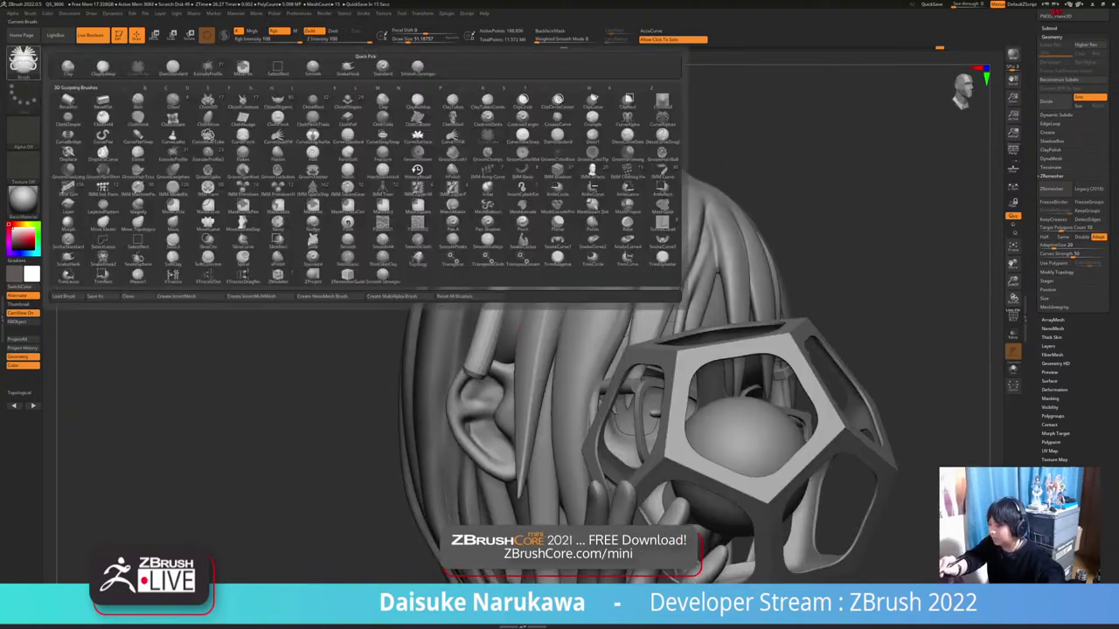
left_click(348, 69)
mouse_move(495, 334)
right_mouse_down()
mouse_move(419, 328)
mouse_move(485, 367)
mouse_move(436, 393)
mouse_move(524, 362)
right_mouse_up()
left_click_drag(483, 371, 500, 383, "shift")
right_click_drag(475, 417, 454, 395)
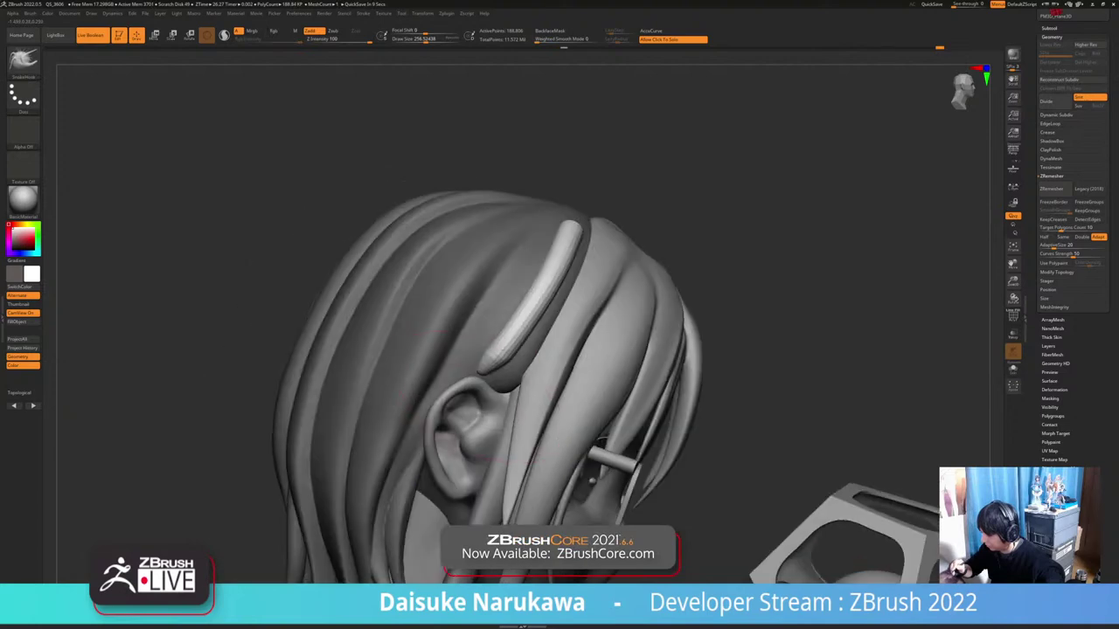
left_click_drag(492, 363, 530, 310, "shift")
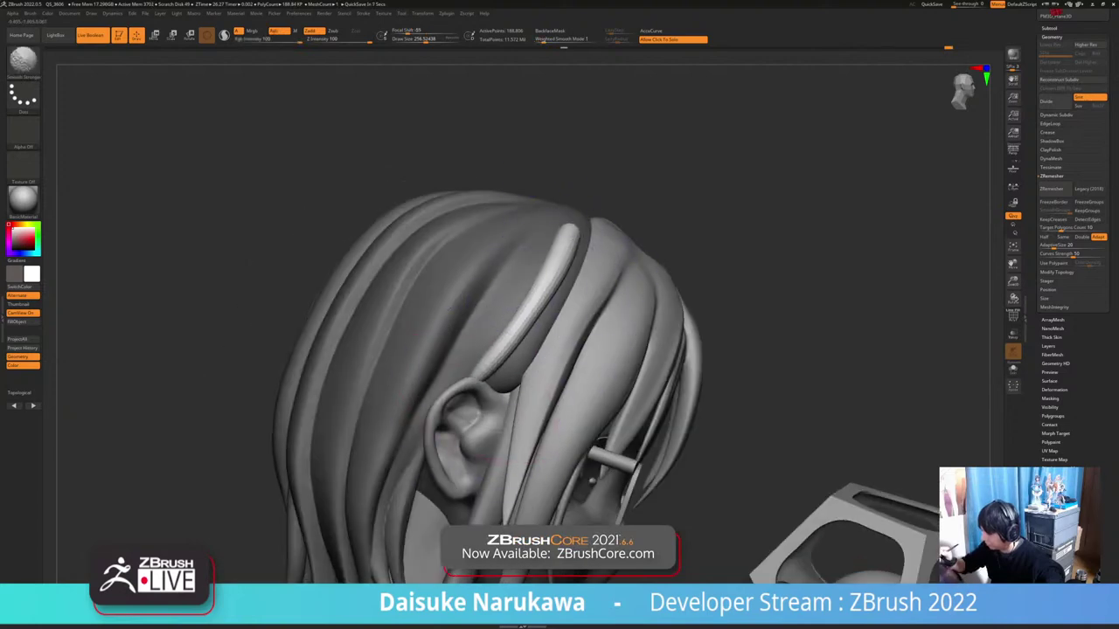
Pull the tube's upper end up to the parting, tapering it along the edge of the front hair with SnakeHook
right_click_drag(487, 349, 428, 398)
right_click_drag(568, 231, 563, 258)
left_click_drag(577, 236, 604, 216)
right_click_drag(625, 196, 573, 306, "alt")
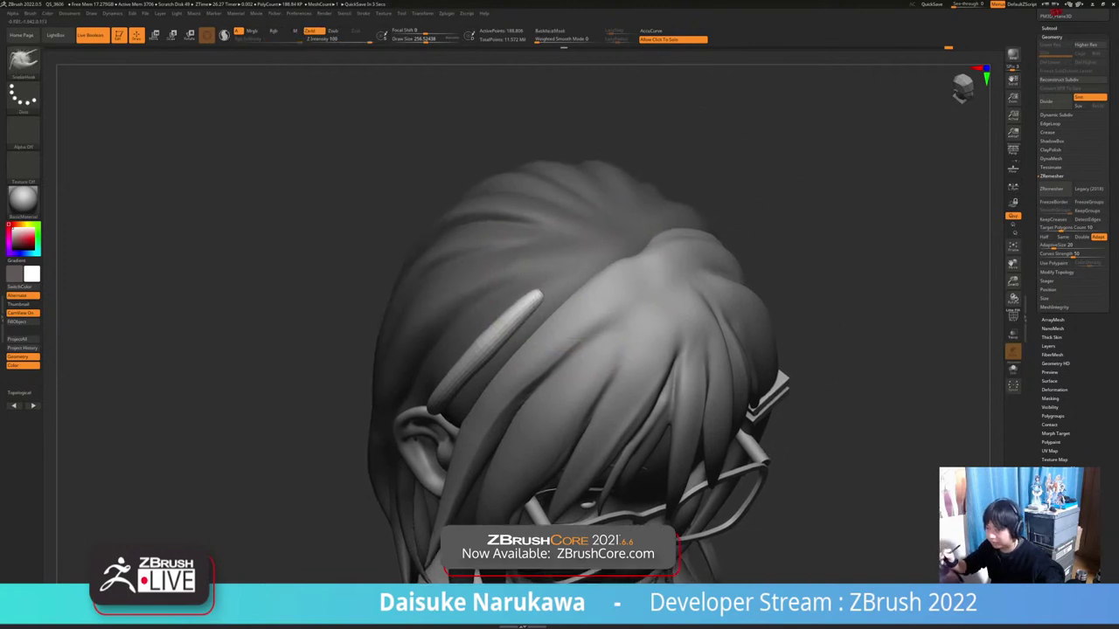
left_click_drag(542, 296, 564, 284)
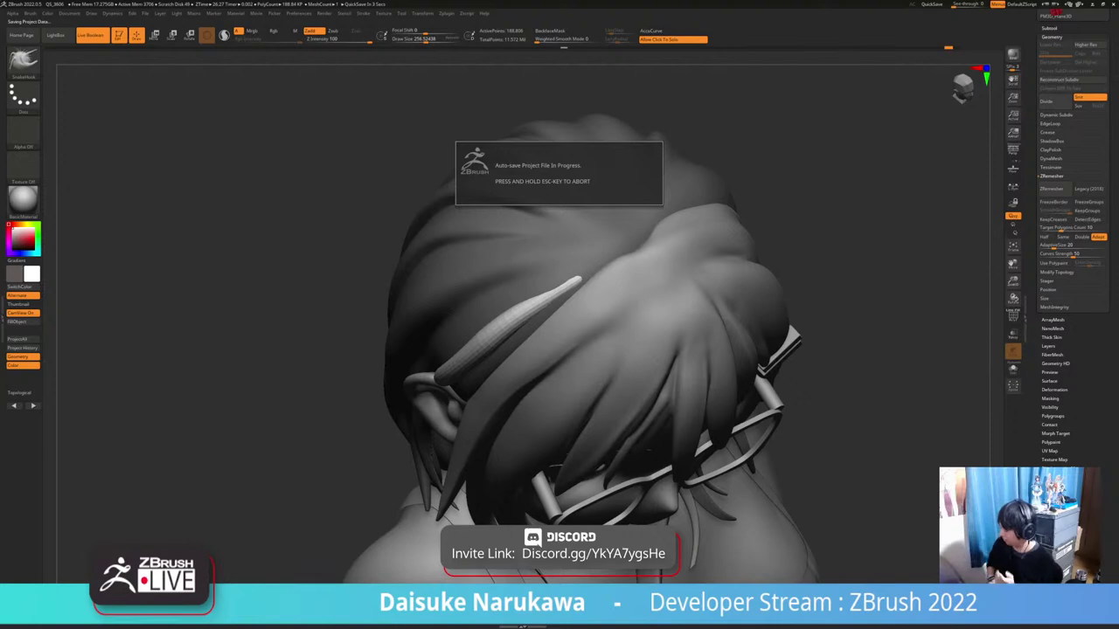
right_click_drag(494, 466, 535, 470)
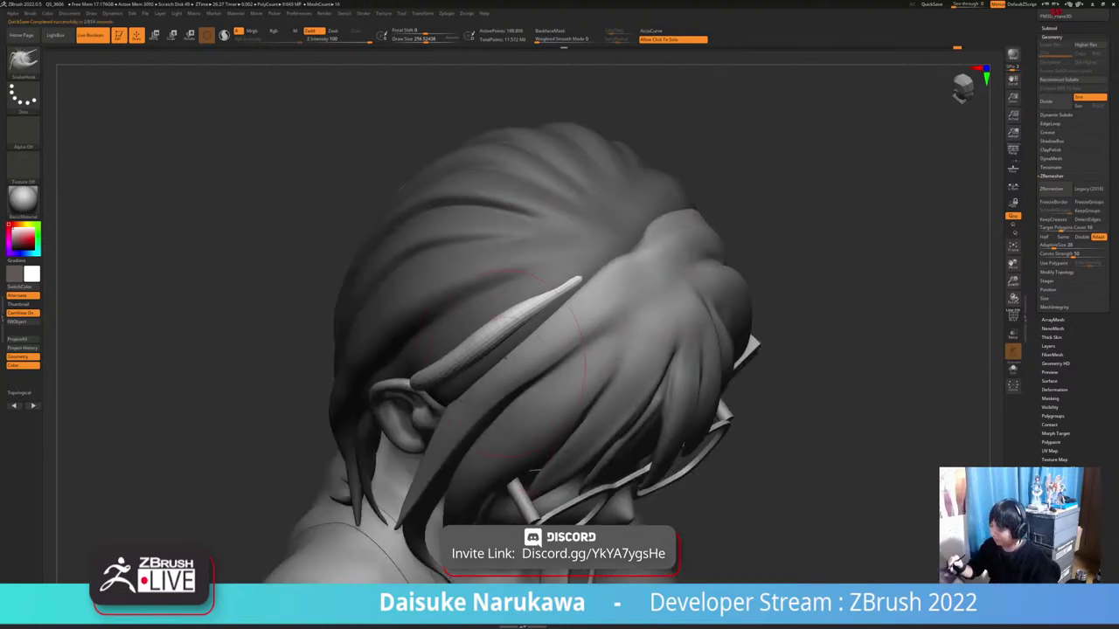
mouse_move(505, 355)
right_mouse_down()
mouse_move(568, 316)
mouse_move(535, 320)
mouse_move(505, 357)
right_mouse_up()
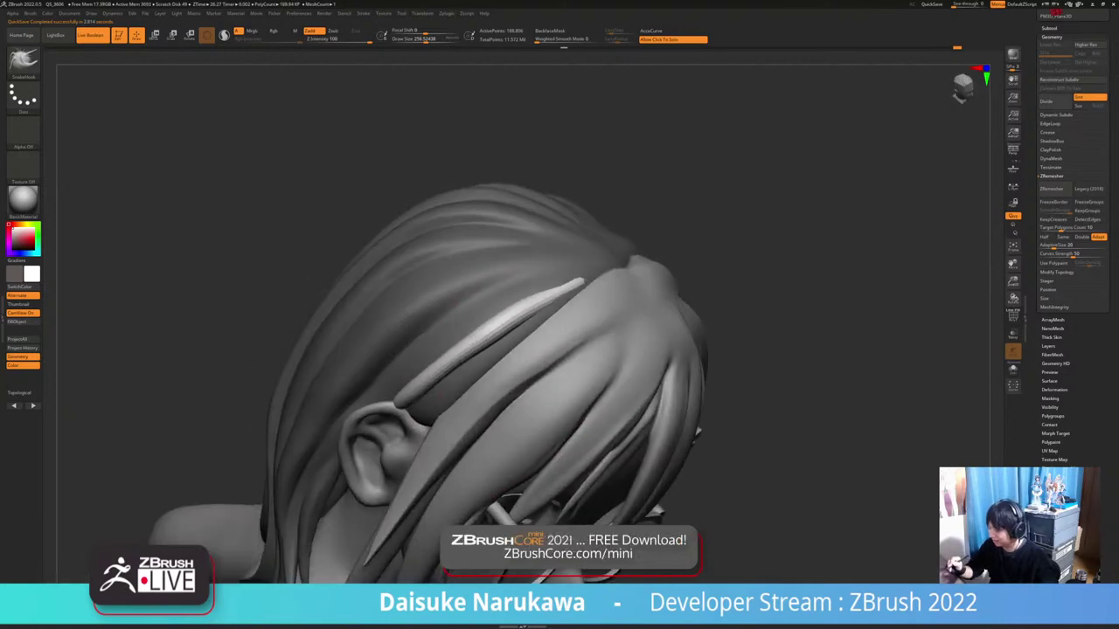
Bend the middle of the tube strand above the ear with SnakeHook and smooth its curve
left_click_drag(510, 335, 500, 320)
mouse_move(614, 318)
right_mouse_down()
mouse_move(568, 312)
mouse_move(574, 389)
right_mouse_up()
right_click_drag(574, 389, 567, 360)
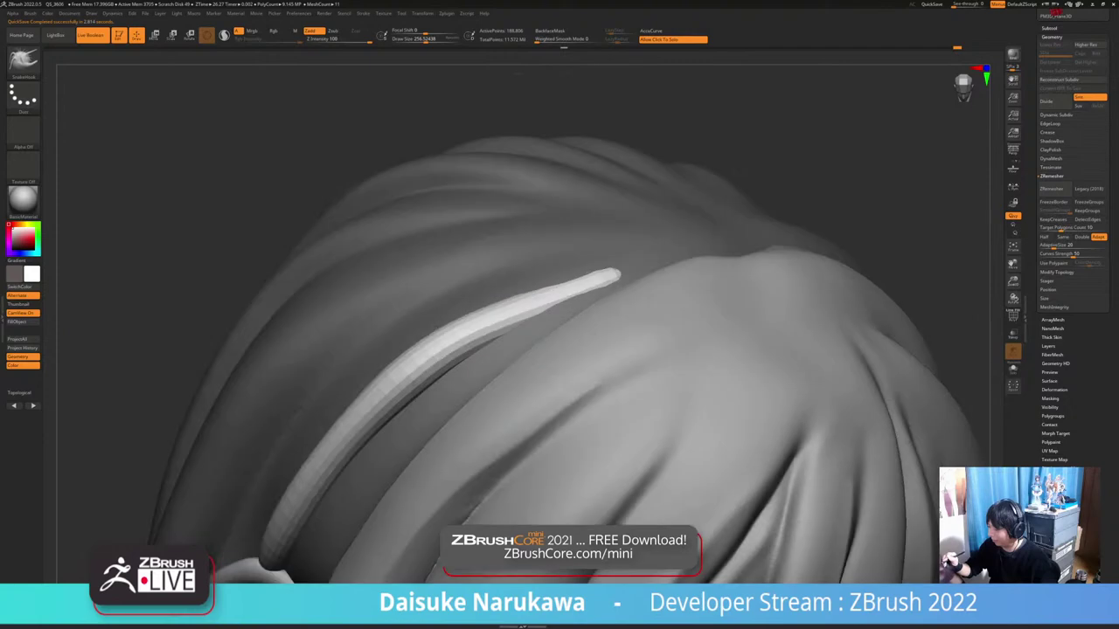
mouse_move(499, 318)
left_mouse_down("shift")
mouse_move(598, 282)
mouse_move(524, 304)
left_mouse_up("shift")
right_click_drag(552, 319, 552, 283, "ctrl")
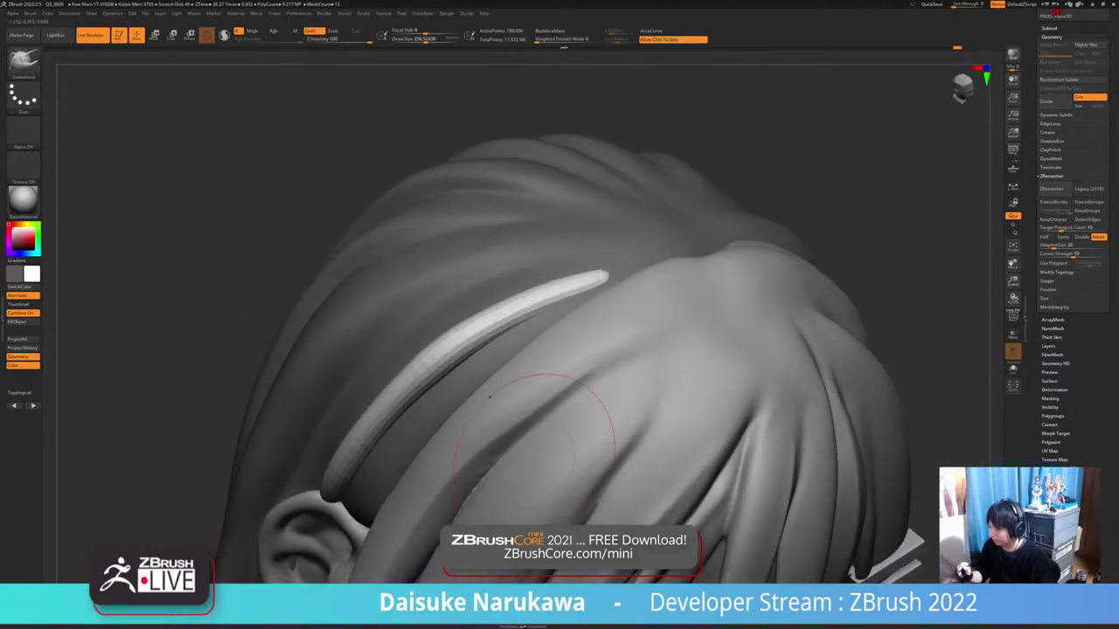
right_click_drag(540, 462, 543, 402, "ctrl")
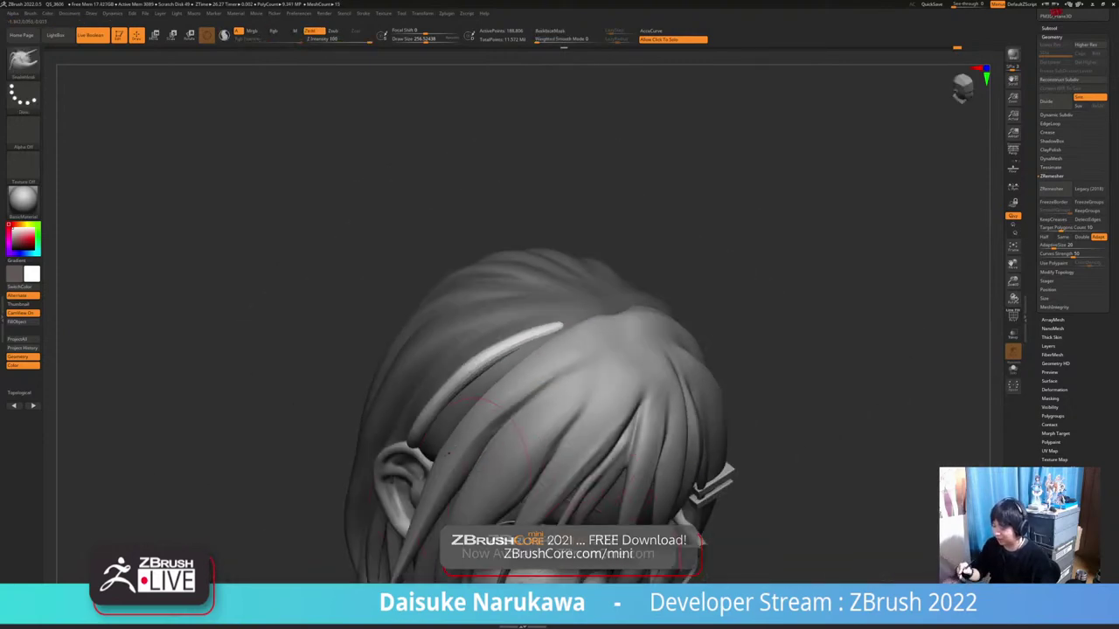
Smooth the tube strand along its length from the ear toward the parting
mouse_move(457, 449)
right_mouse_down()
mouse_move(559, 446)
mouse_move(563, 424)
mouse_move(508, 416)
mouse_move(489, 443)
right_mouse_up()
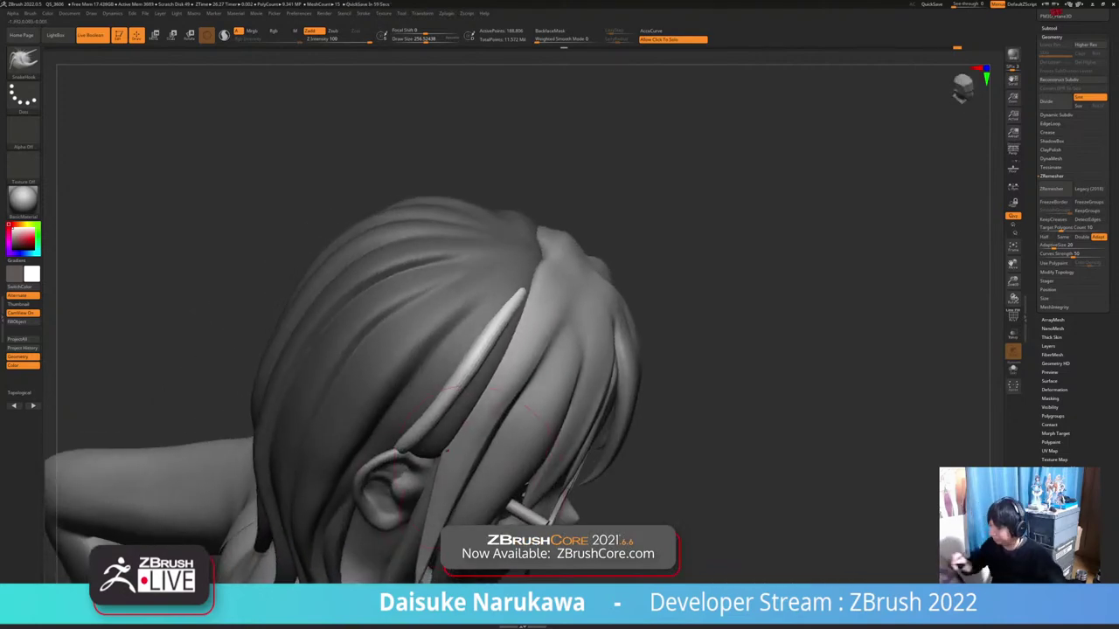
right_click_drag(503, 331, 516, 437)
left_click_drag(476, 367, 516, 288, "shift")
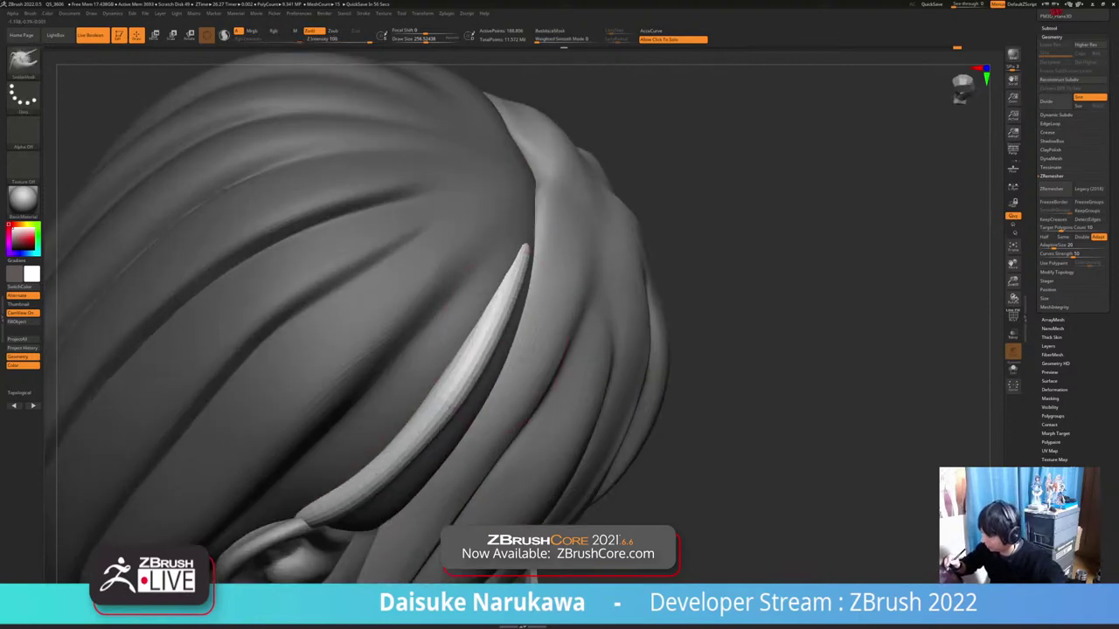
mouse_move(524, 323)
right_mouse_down("ctrl")
mouse_move(528, 270)
mouse_move(535, 278)
right_mouse_up("ctrl")
right_click_drag(389, 568, 376, 471)
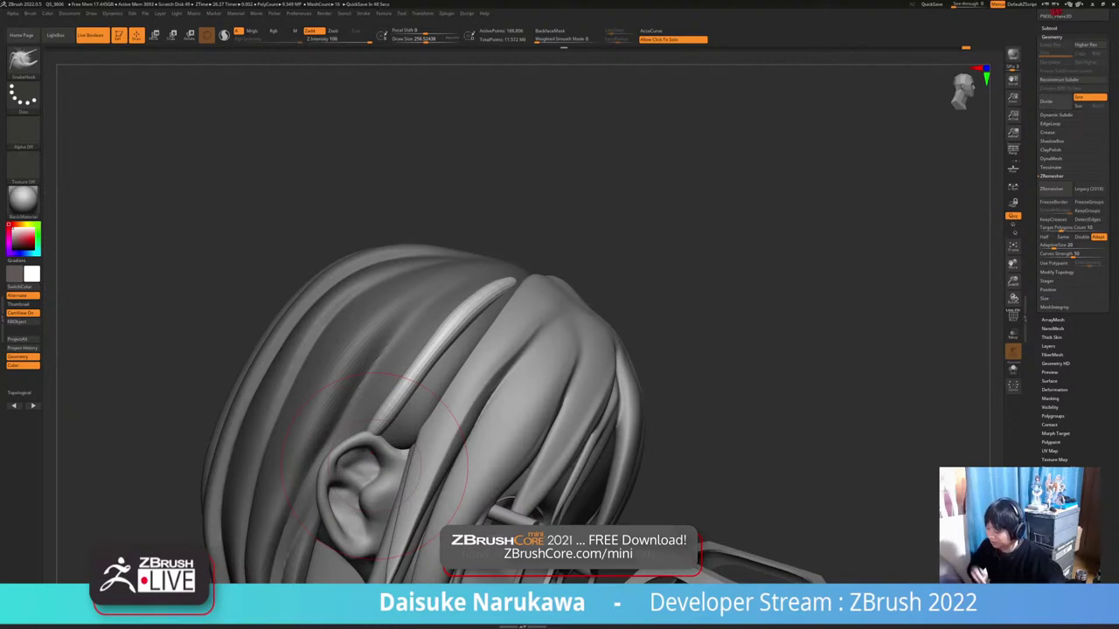
Examine how the tube strand follows the surrounding hair from the front, side and back
mouse_move(374, 465)
right_mouse_down()
mouse_move(418, 447)
mouse_move(349, 449)
mouse_move(443, 444)
mouse_move(409, 452)
mouse_move(410, 413)
mouse_move(459, 414)
mouse_move(450, 362)
mouse_move(443, 369)
right_mouse_up()
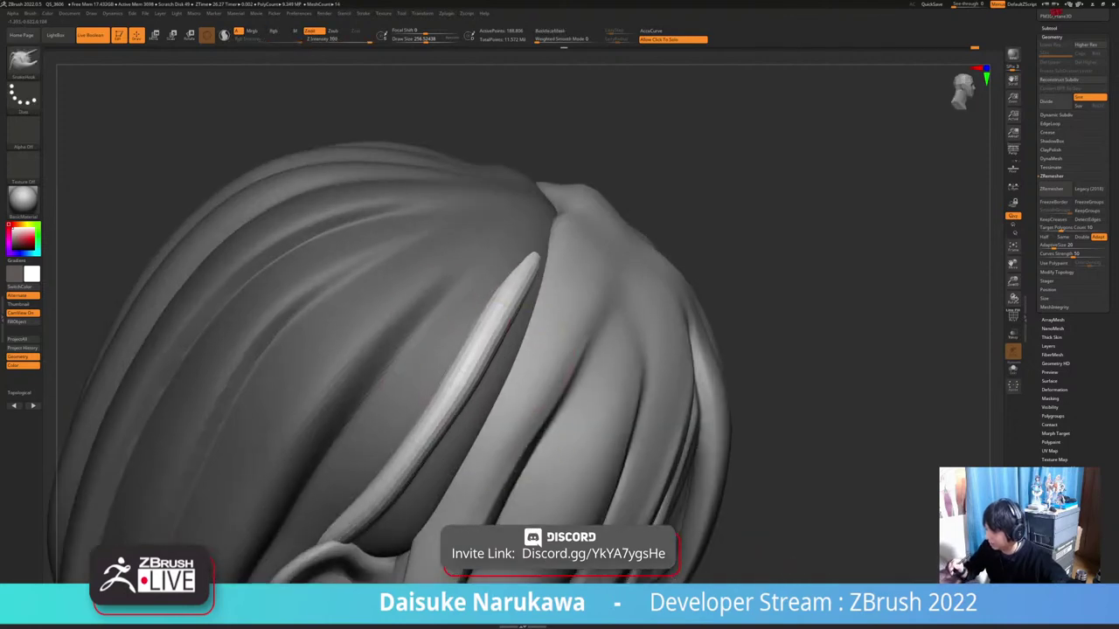
right_click_drag(476, 419, 472, 383, "ctrl")
mouse_move(472, 383)
right_mouse_down()
mouse_move(419, 399)
mouse_move(411, 418)
right_mouse_up()
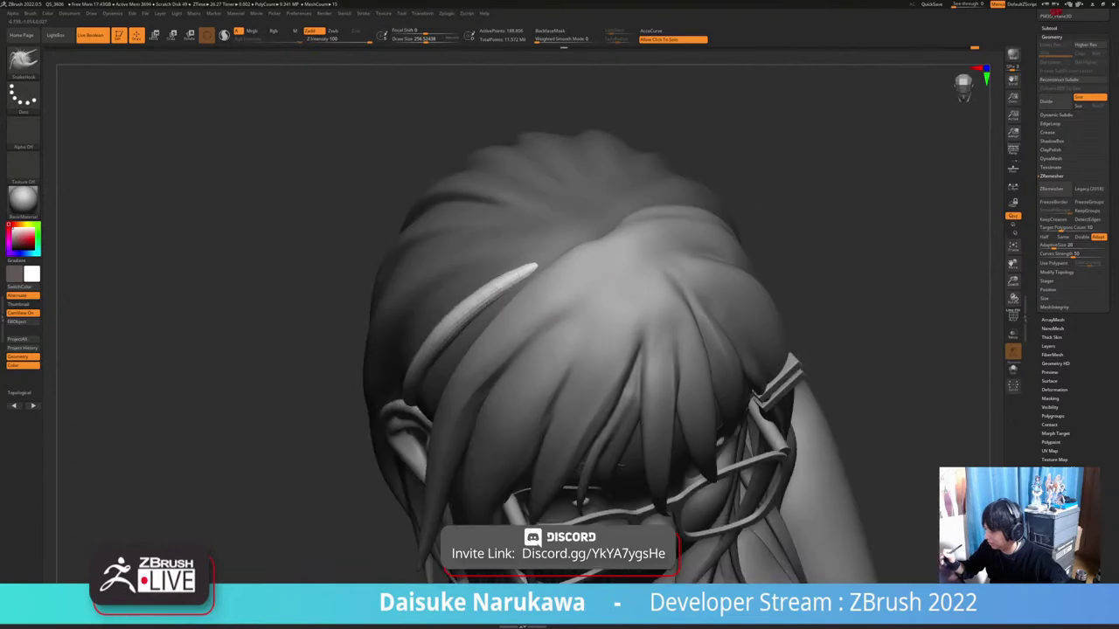
mouse_move(568, 426)
right_mouse_down()
mouse_move(614, 394)
mouse_move(622, 372)
mouse_move(577, 377)
mouse_move(658, 355)
mouse_move(657, 388)
right_mouse_up()
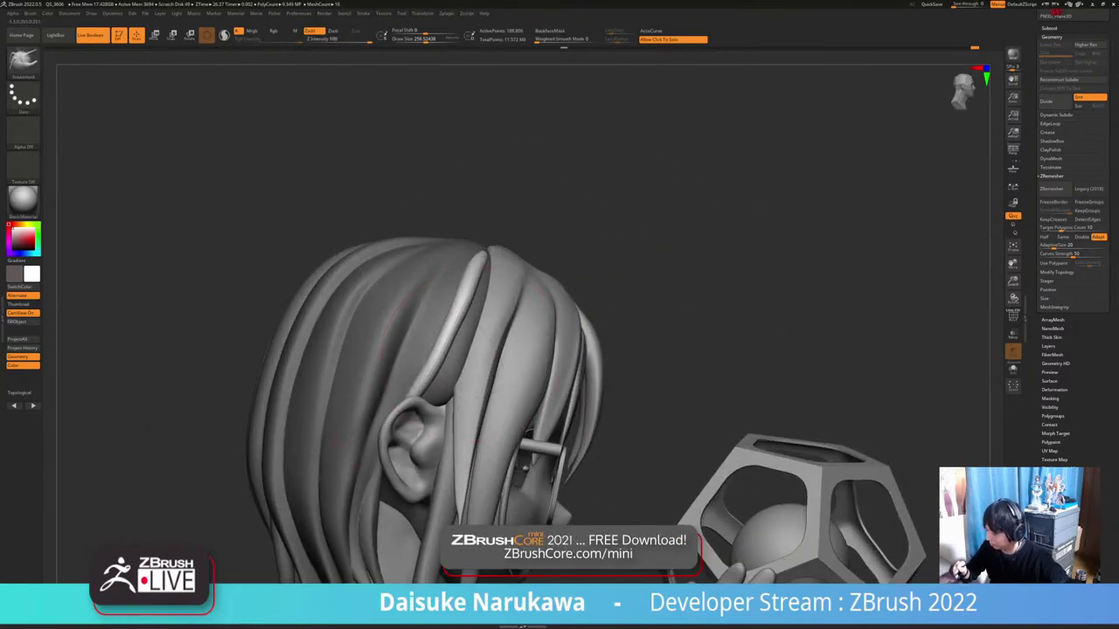
right_click_drag(340, 389, 443, 489)
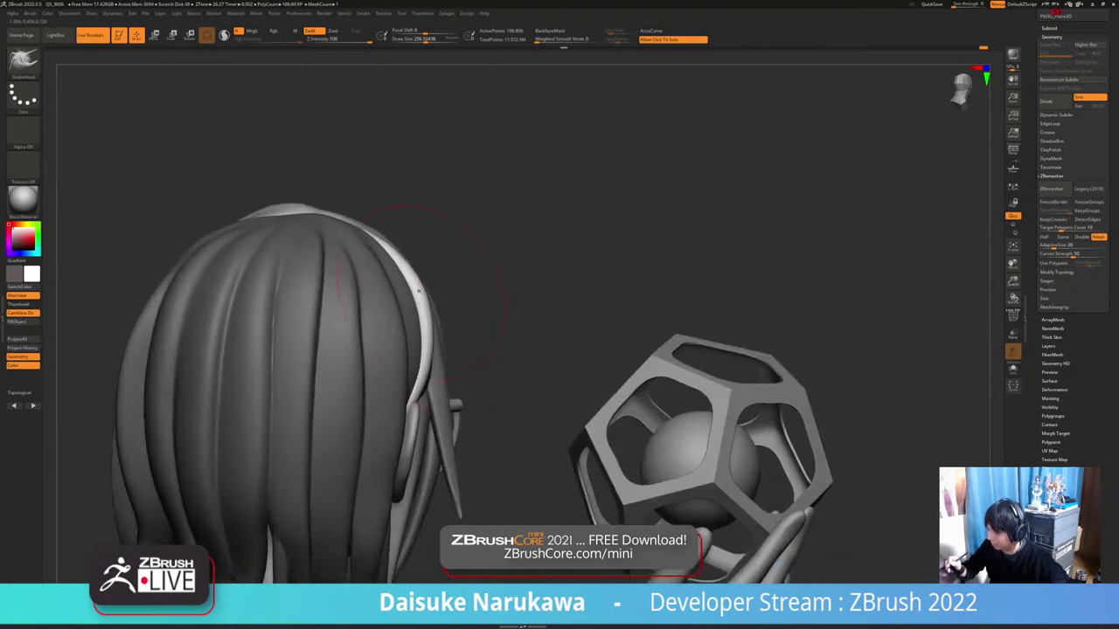
right_click_drag(422, 405, 419, 369, "ctrl")
mouse_move(419, 369)
right_mouse_down()
mouse_move(284, 369)
mouse_move(387, 372)
right_mouse_up()
right_click_drag(386, 372, 390, 423, "ctrl")
right_click_drag(419, 288, 413, 229, "ctrl")
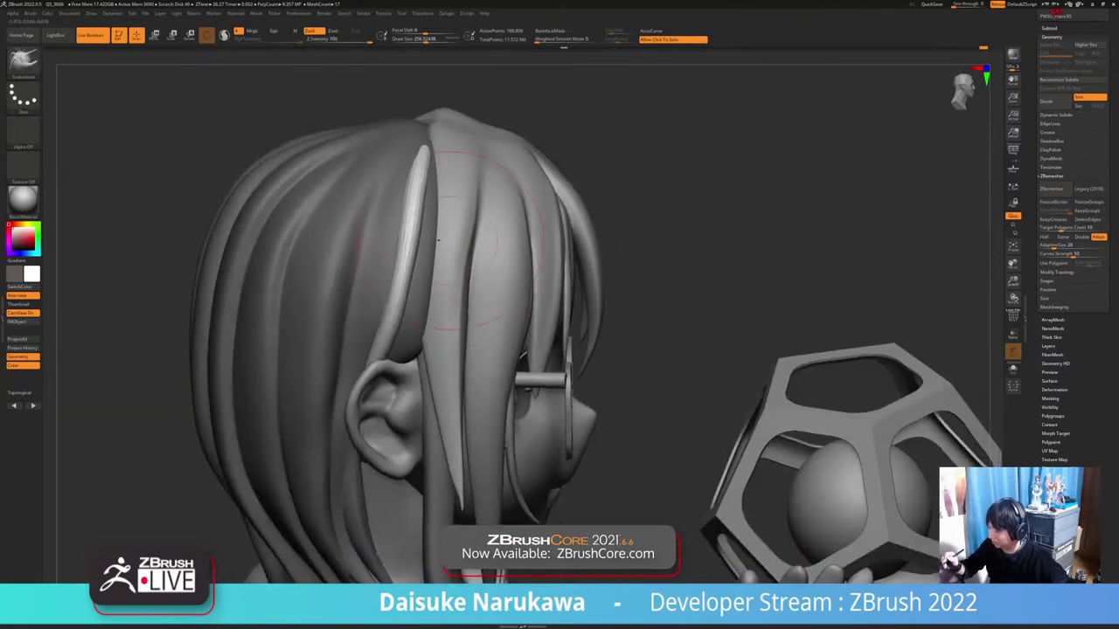
Nudge the tube strand's lower end where it meets the top of the ear with SnakeHook
mouse_move(389, 106)
right_mouse_down("alt")
mouse_move(382, 191)
mouse_move(423, 234)
mouse_move(419, 194)
mouse_move(395, 175)
mouse_move(262, 171)
right_mouse_up("alt")
mouse_move(472, 420)
right_mouse_down()
mouse_move(354, 418)
mouse_move(348, 388)
mouse_move(555, 419)
right_mouse_up()
right_click_drag(362, 315, 423, 319)
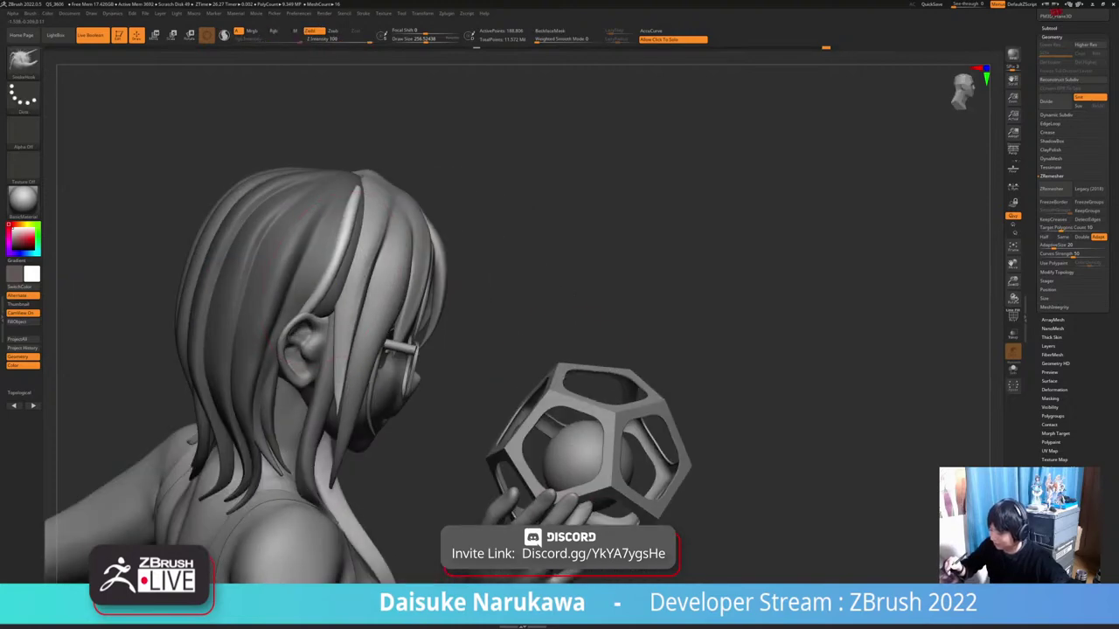
left_click_drag(290, 287, 297, 291)
mouse_move(423, 318)
right_mouse_down()
mouse_move(375, 316)
mouse_move(392, 315)
mouse_move(288, 265)
mouse_move(454, 237)
mouse_move(393, 254)
mouse_move(467, 296)
right_mouse_up()
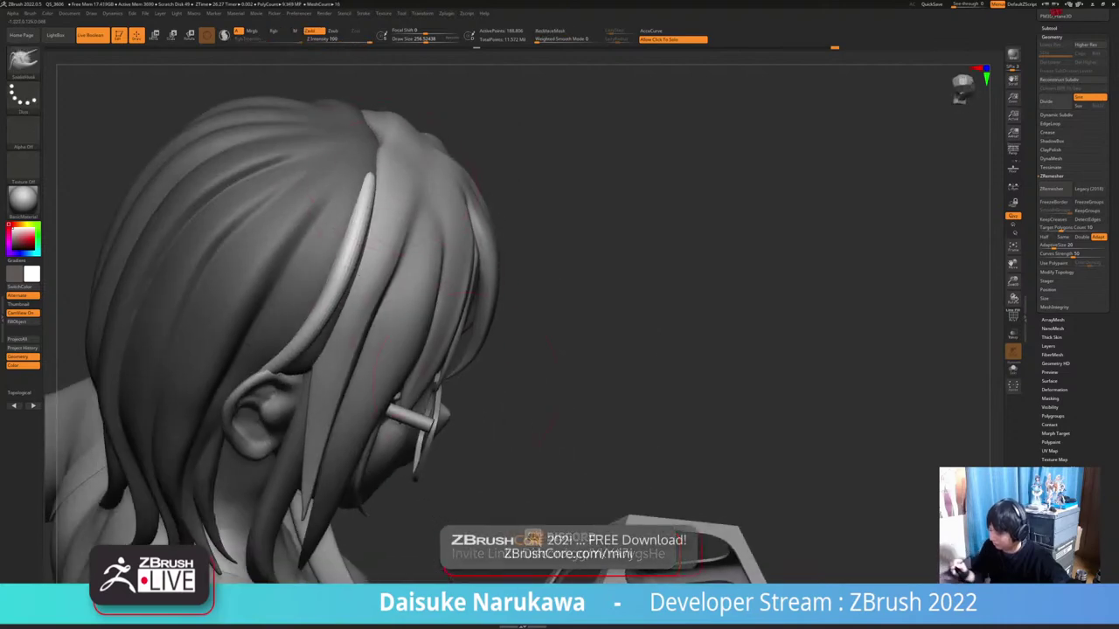
mouse_move(463, 382)
right_mouse_down("ctrl")
mouse_move(510, 380)
mouse_move(284, 354)
mouse_move(463, 372)
right_mouse_up("ctrl")
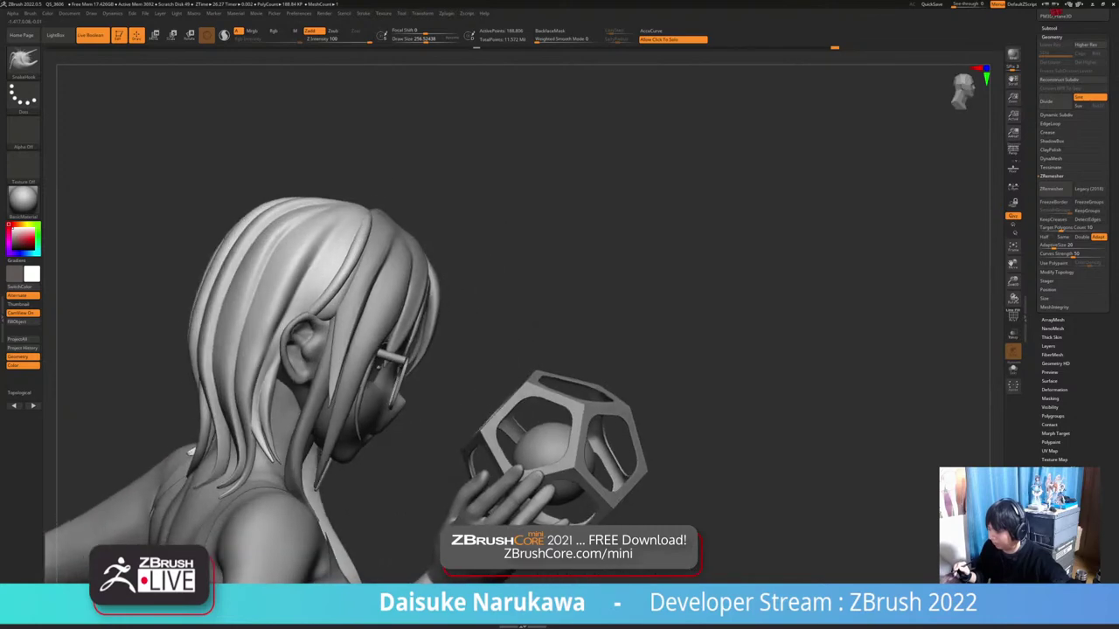
mouse_move(424, 421)
right_mouse_down()
mouse_move(461, 428)
mouse_move(448, 477)
right_mouse_up()
left_click(23, 63)
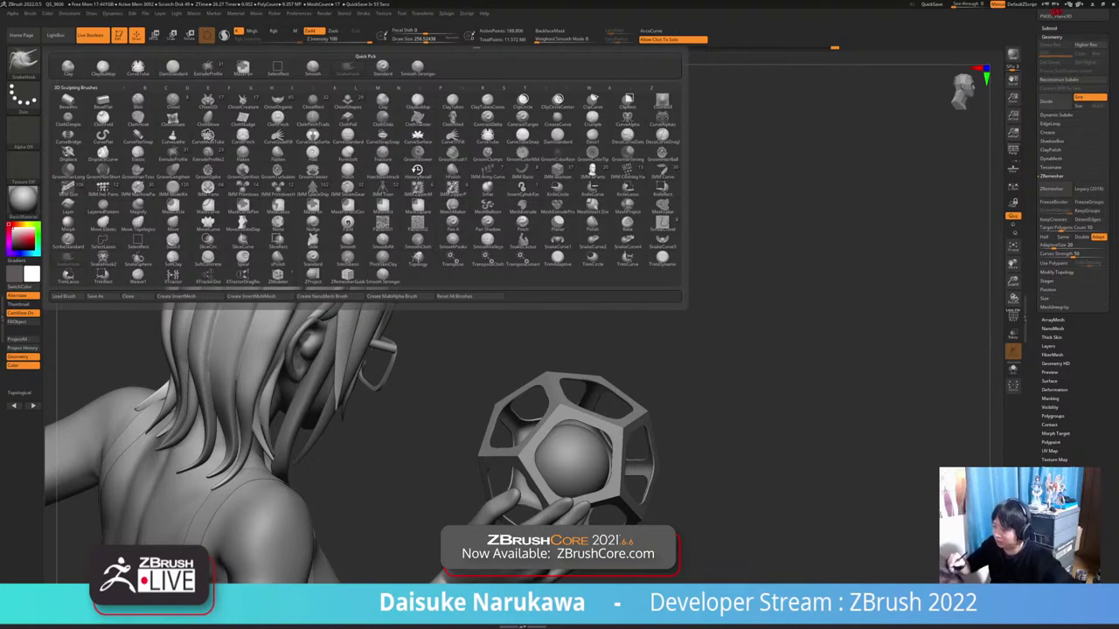
left_click(208, 69)
left_click_drag(431, 40, 408, 39)
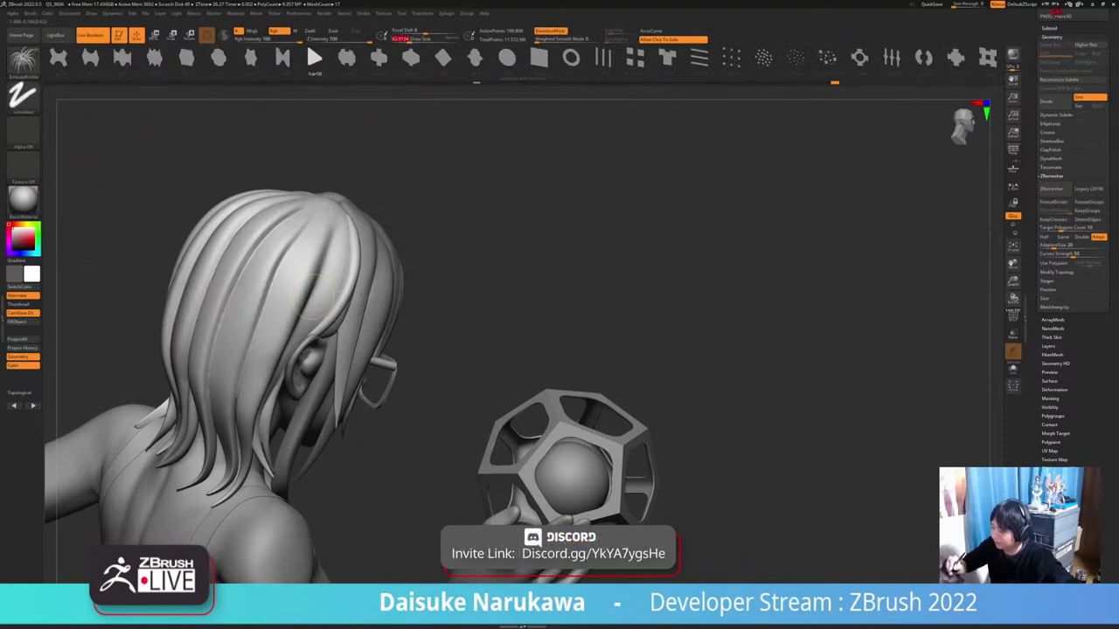
mouse_move(318, 252)
right_mouse_down("ctrl")
mouse_move(317, 341)
mouse_move(318, 271)
mouse_move(359, 285)
right_mouse_up("ctrl")
left_click(664, 289)
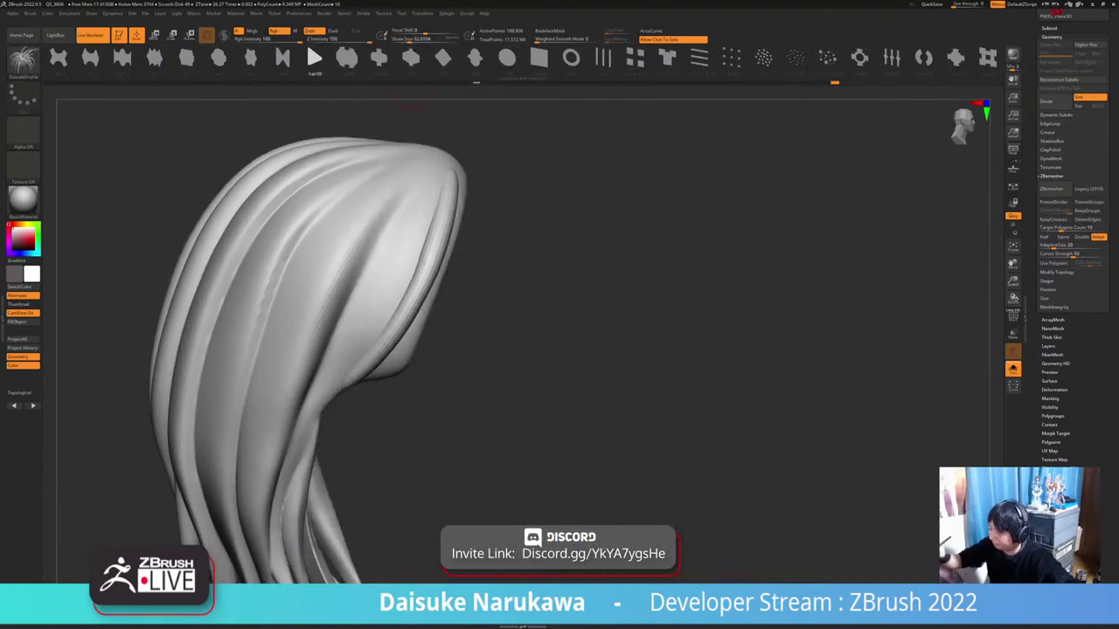
Switch to the CurveTube brush and reduce the draw size for a thinner hair strand
left_click(23, 63)
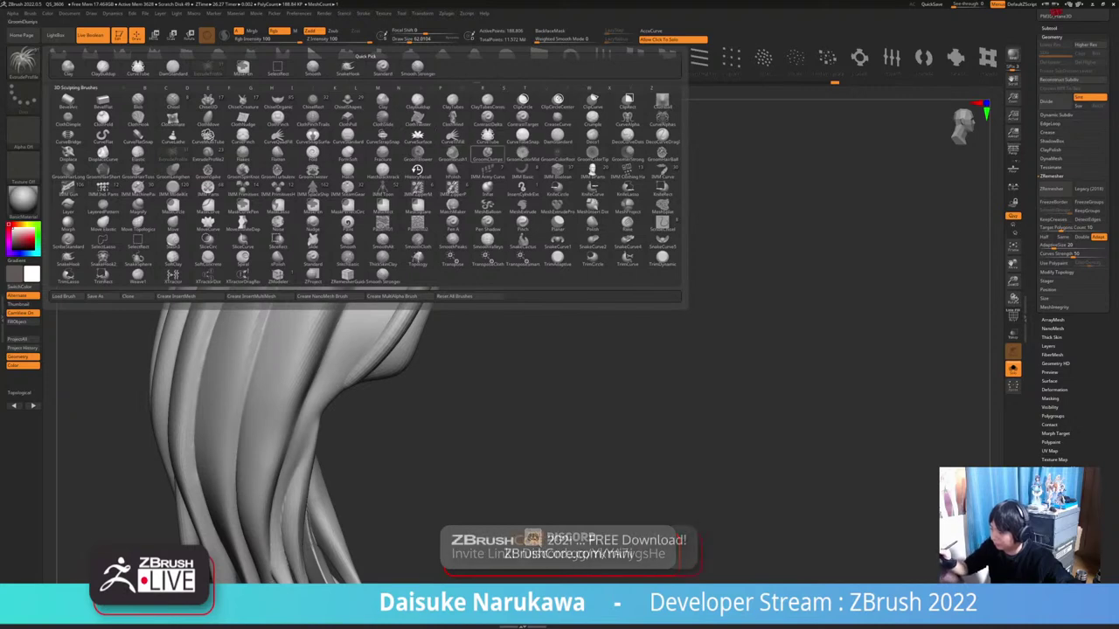
left_click(418, 136)
left_click_drag(407, 40, 404, 40)
mouse_move(404, 157)
right_mouse_down()
mouse_move(397, 208)
mouse_move(349, 200)
mouse_move(350, 149)
right_mouse_up()
right_click(403, 184)
Examine the whole hairstyle from the front, side and back to find where another strand is needed
right_click_drag(651, 398, 533, 403)
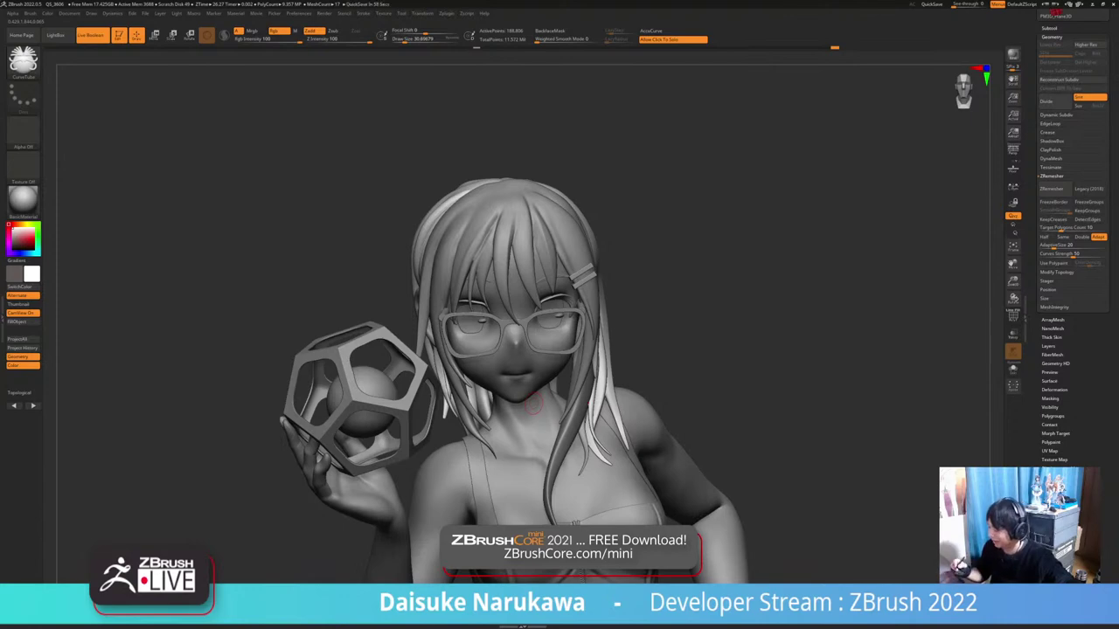
right_click_drag(533, 403, 734, 390)
key("alt+s")
key("alt+s")
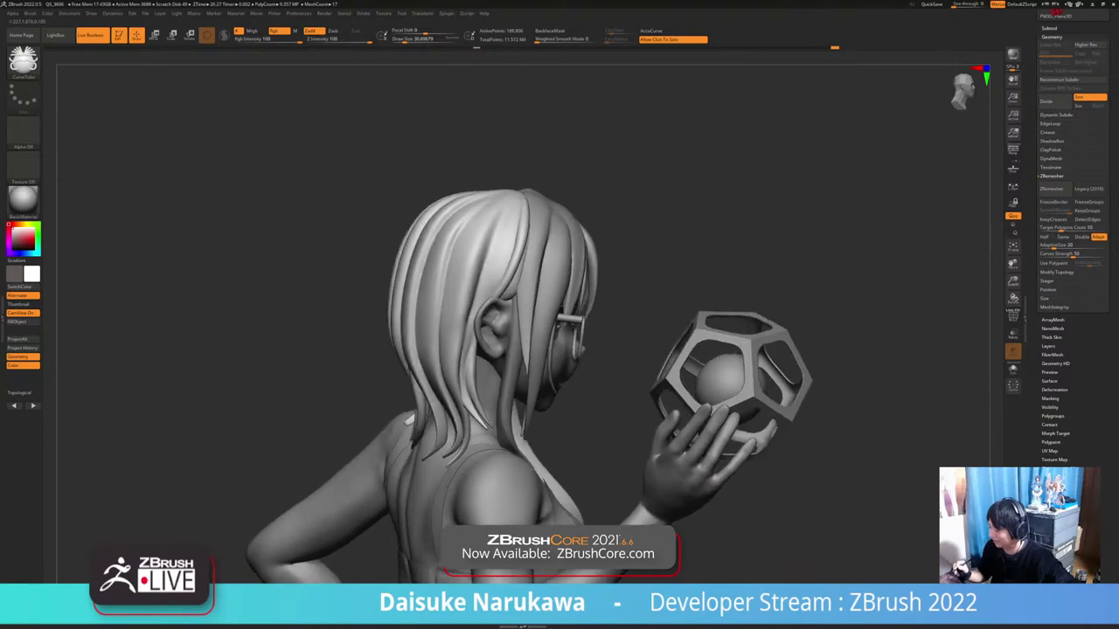
right_click_drag(507, 450, 565, 455)
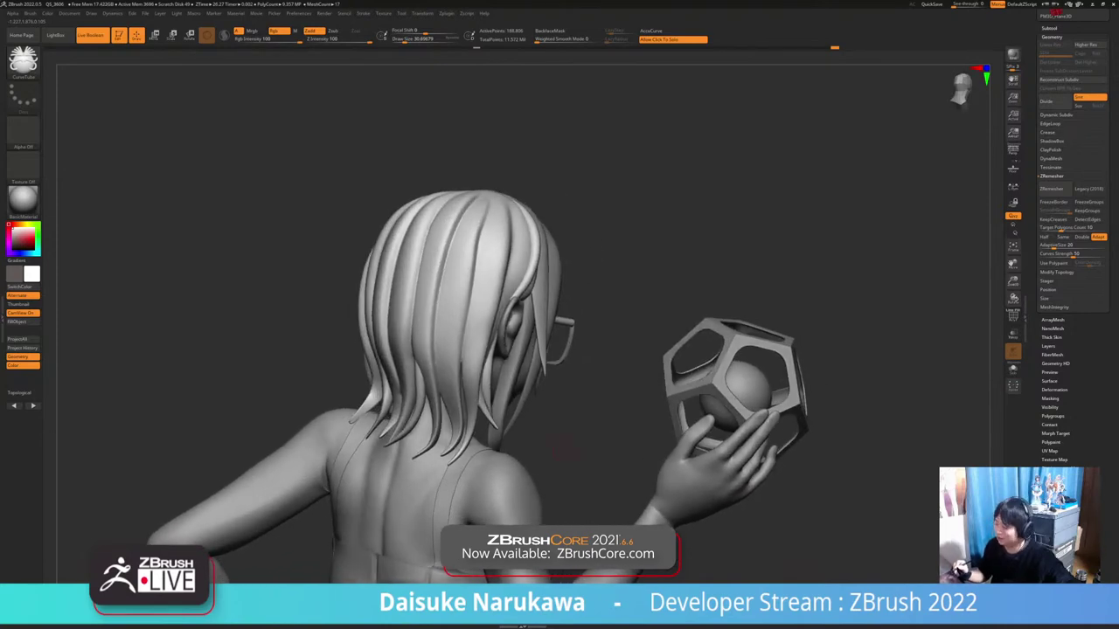
mouse_move(561, 439)
right_mouse_down("ctrl")
mouse_move(563, 525)
mouse_move(577, 524)
mouse_move(577, 456)
mouse_move(607, 437)
right_mouse_up("ctrl")
right_click_drag(412, 205, 459, 202)
mouse_move(397, 151)
right_mouse_down()
mouse_move(373, 164)
mouse_move(393, 151)
right_mouse_up()
Try drawing a CurveTube strand across the hair ends at the nape, and undo it
mouse_move(394, 370)
right_mouse_down("ctrl")
mouse_move(386, 351)
mouse_move(395, 343)
right_mouse_up("ctrl")
left_click_drag(332, 440, 265, 442)
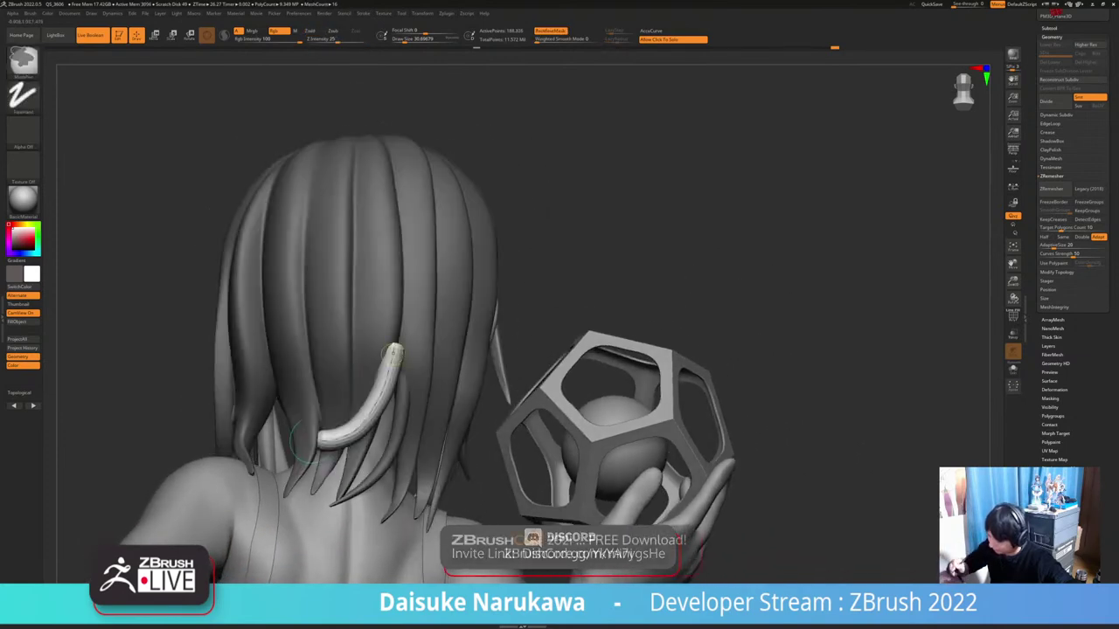
key("ctrl+z")
key("ctrl+z")
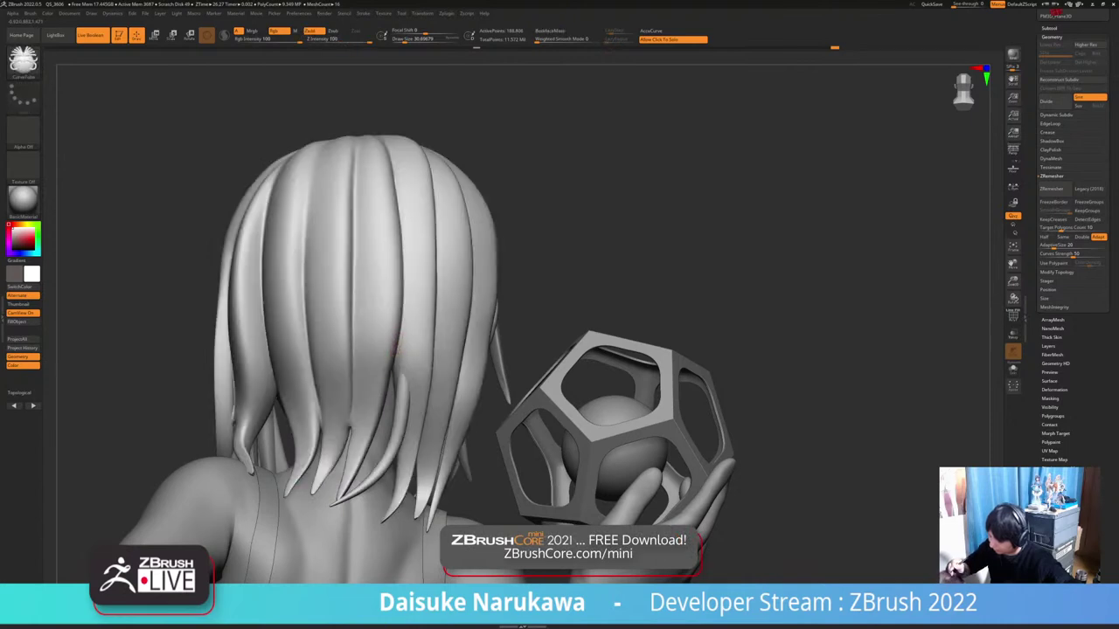
Draw a CurveTube strand sweeping sideways over the hair ends at the nape, adjusting its thickness and upper end
left_click_drag(331, 452, 296, 463)
right_click_drag(397, 339, 395, 344)
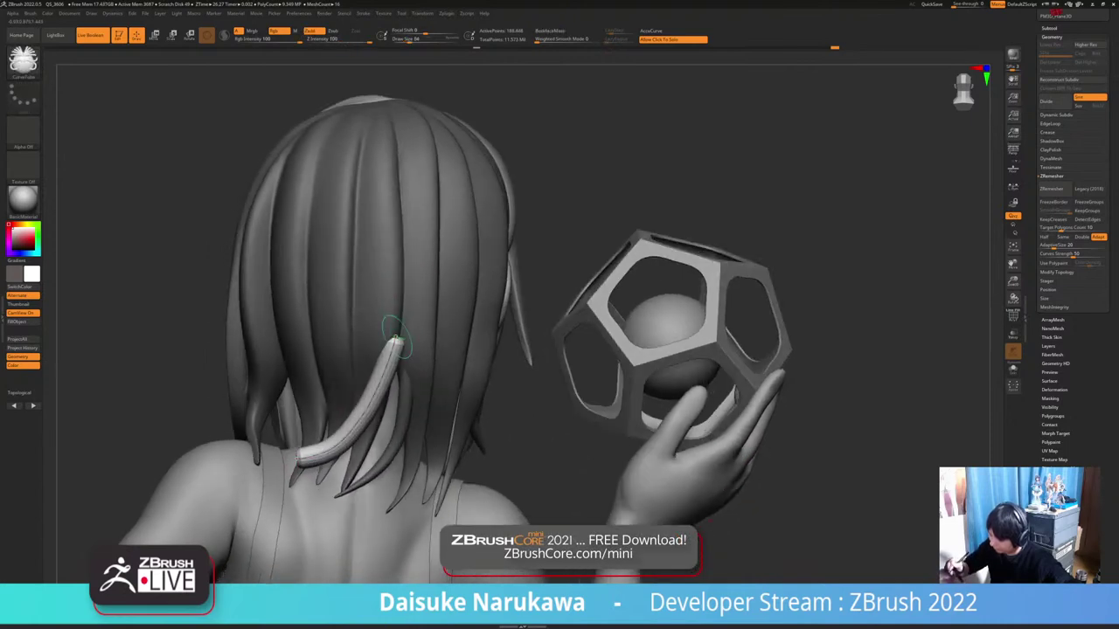
left_click_drag(395, 344, 390, 333)
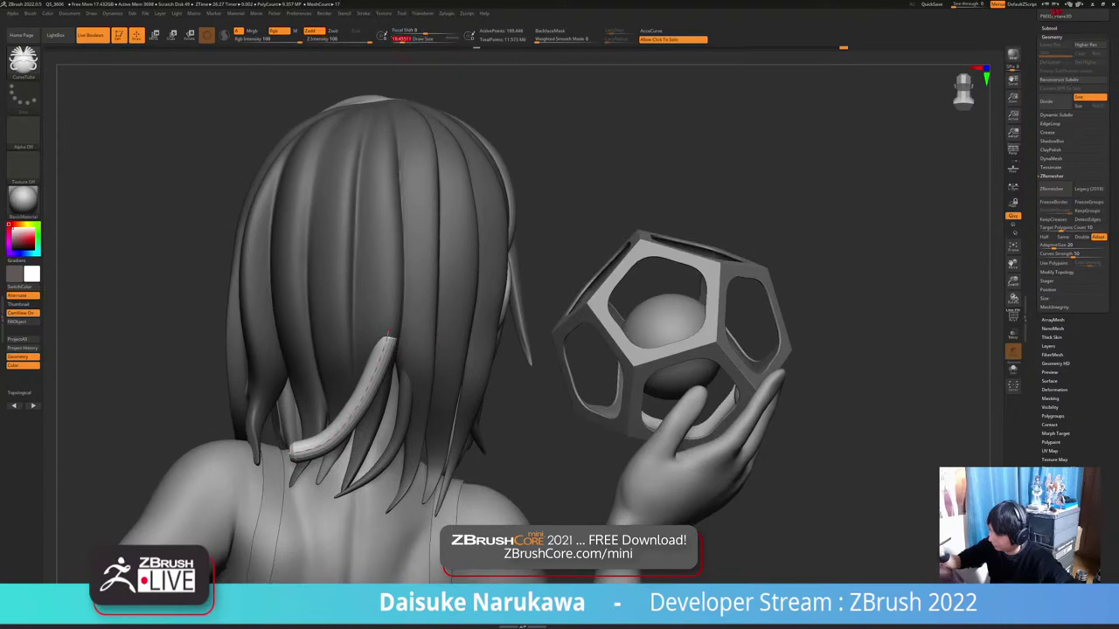
left_click(369, 385)
right_click_drag(369, 385, 394, 338)
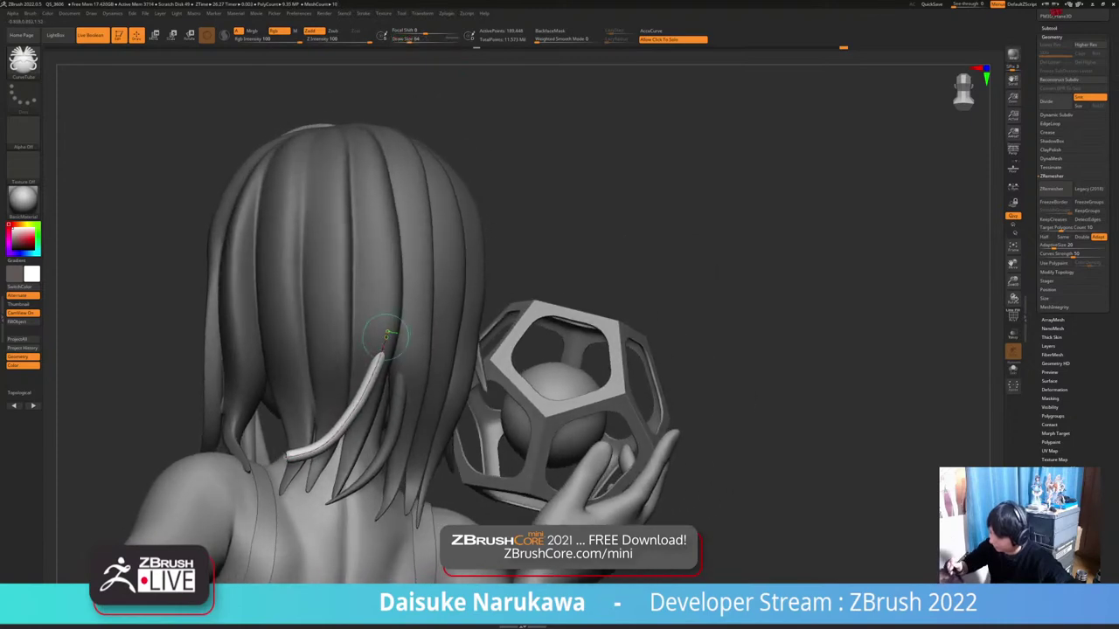
left_click_drag(383, 342, 389, 332)
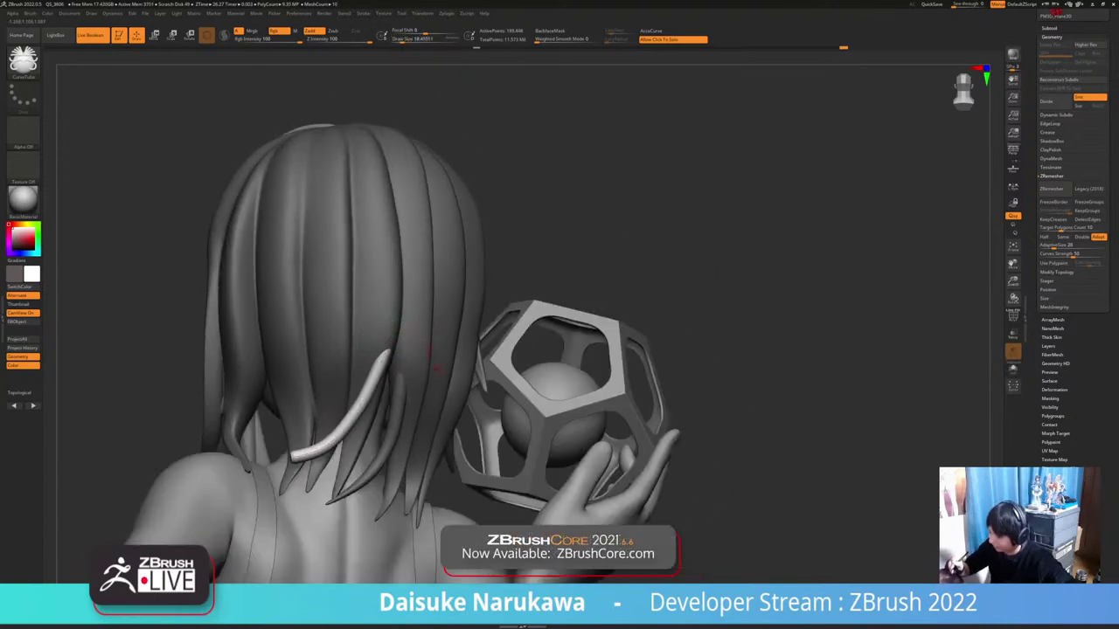
Smooth the new nape strand's lower end into a thin point with a draw size of about 190
mouse_move(391, 336)
right_mouse_down()
mouse_move(472, 342)
mouse_move(432, 392)
right_mouse_up()
key("s")
key("shift")
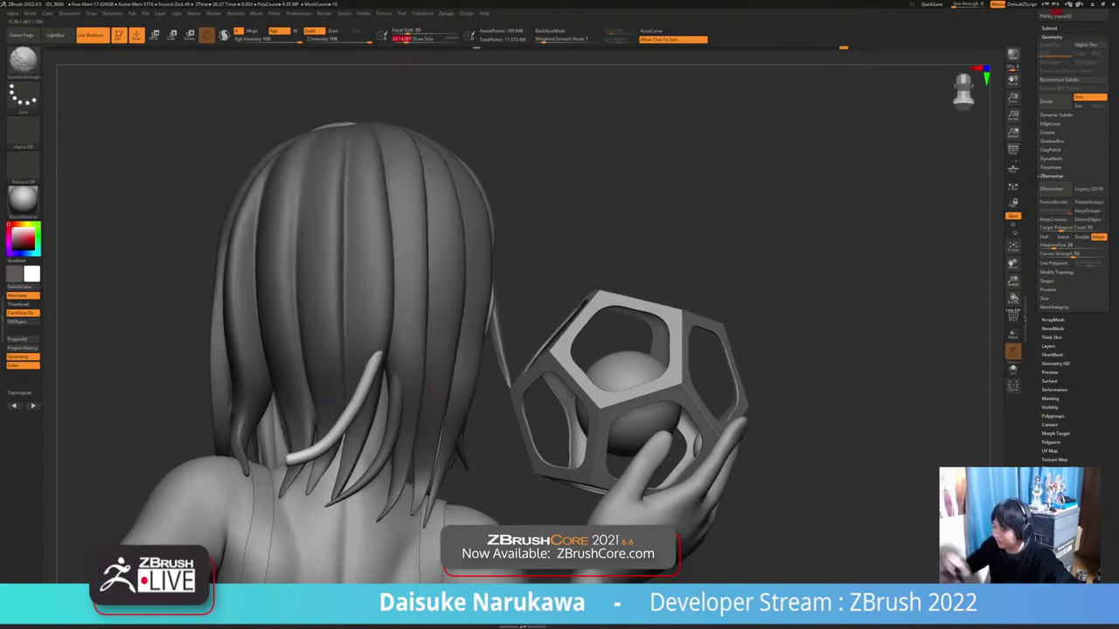
key("b")
key("m")
key("v")
key("shift")
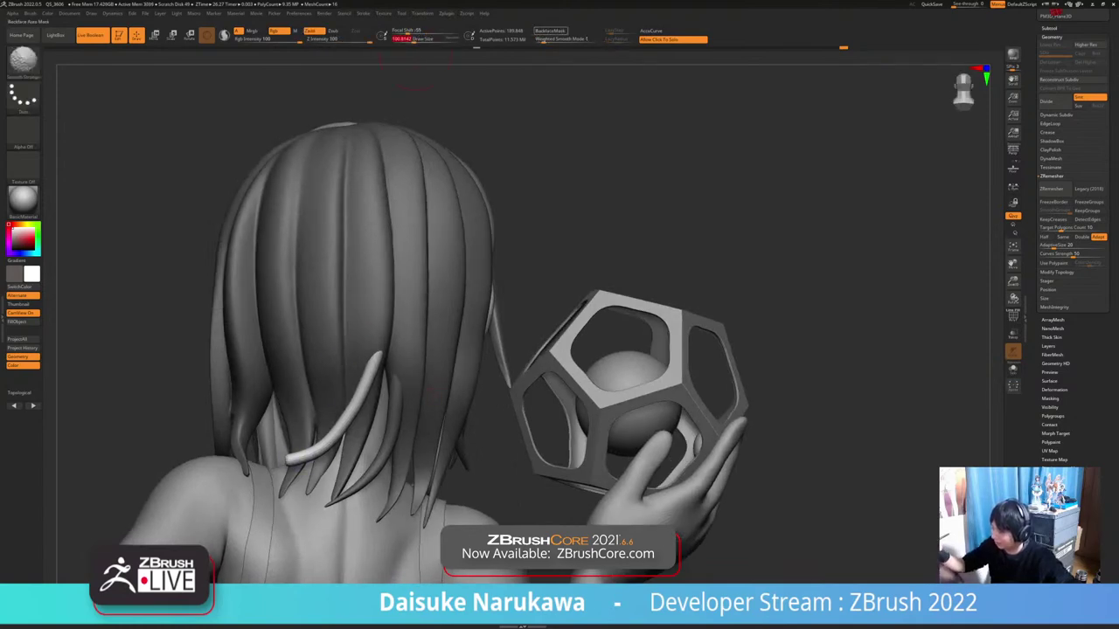
key("shift")
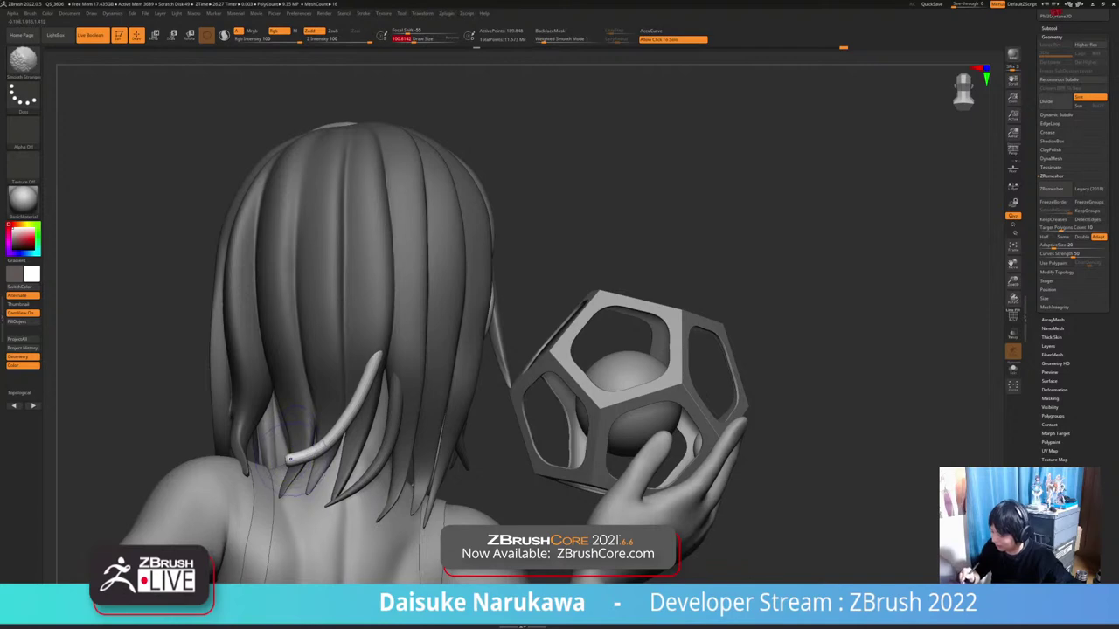
mouse_move(298, 460)
left_mouse_down("shift")
mouse_move(283, 464)
mouse_move(307, 453)
left_mouse_up("shift")
right_click_drag(307, 452, 352, 466)
key("shift")
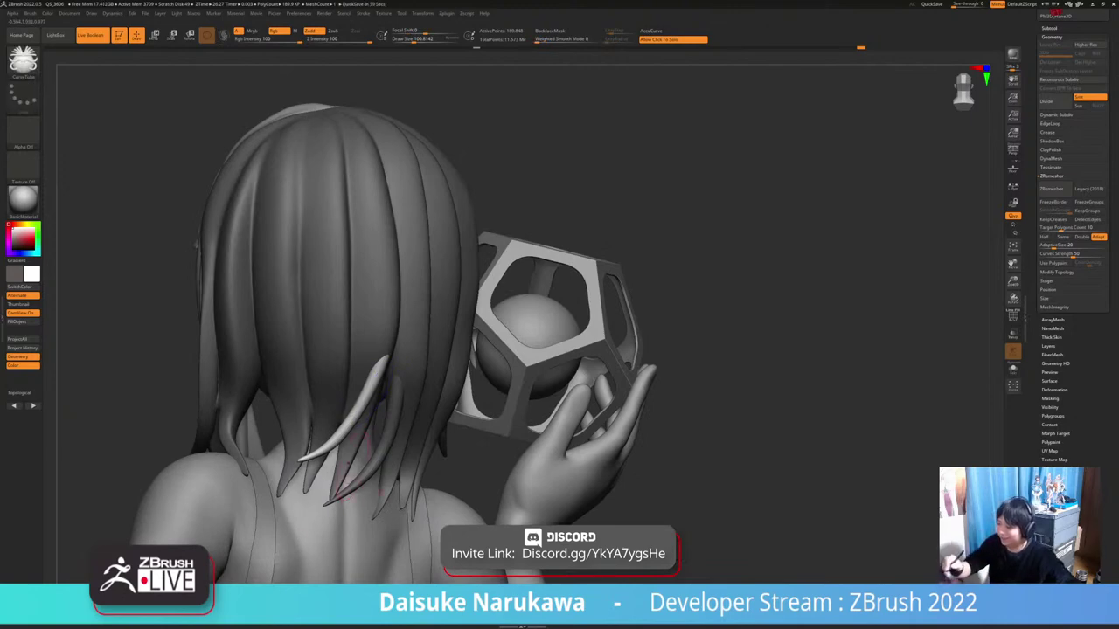
Switch to SnakeHook with a draw size of about 234 and adjust the nape strand's lower curve
left_click(23, 63)
left_click(348, 68)
left_click_drag(400, 39, 409, 39)
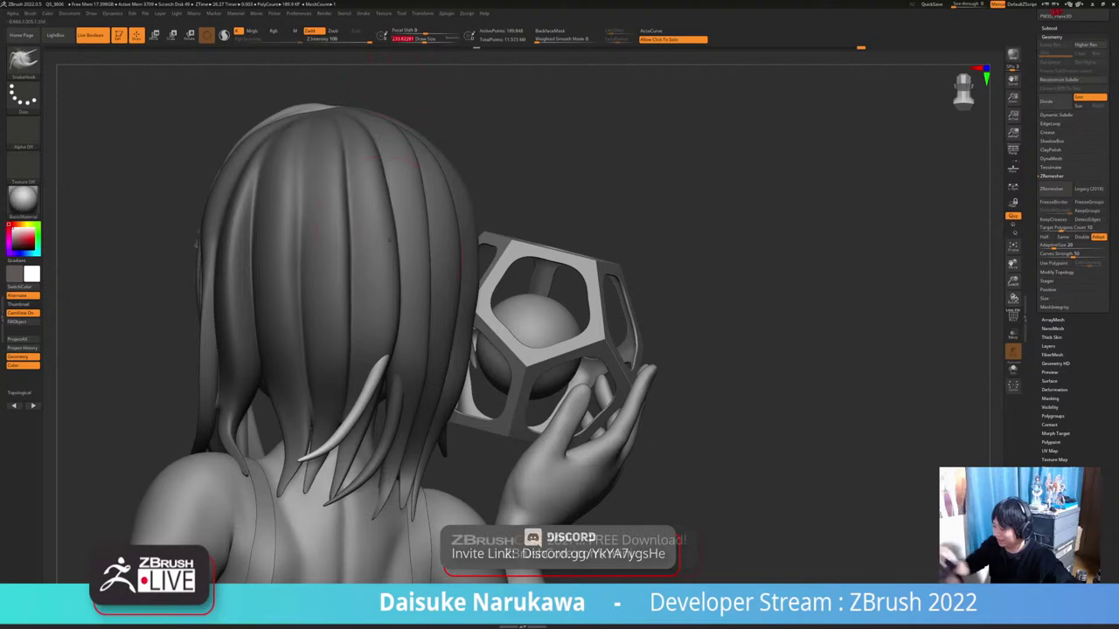
right_click_drag(379, 486, 347, 435)
left_click_drag(347, 435, 358, 437)
Pull the nape strand's upper half up into the back hair with SnakeHook, tapering it to a point
right_click_drag(384, 455, 361, 411)
left_click_drag(367, 398, 376, 385)
right_click_drag(378, 384, 337, 390)
left_click_drag(379, 385, 387, 370)
right_click_drag(386, 371, 404, 343)
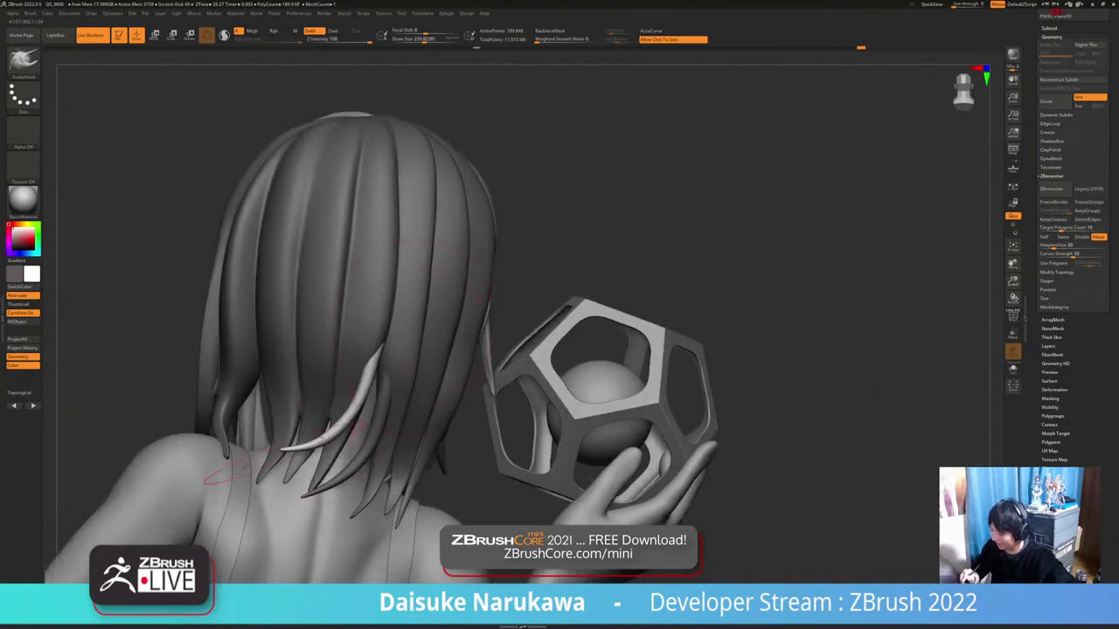
right_click_drag(335, 384, 350, 437, "ctrl")
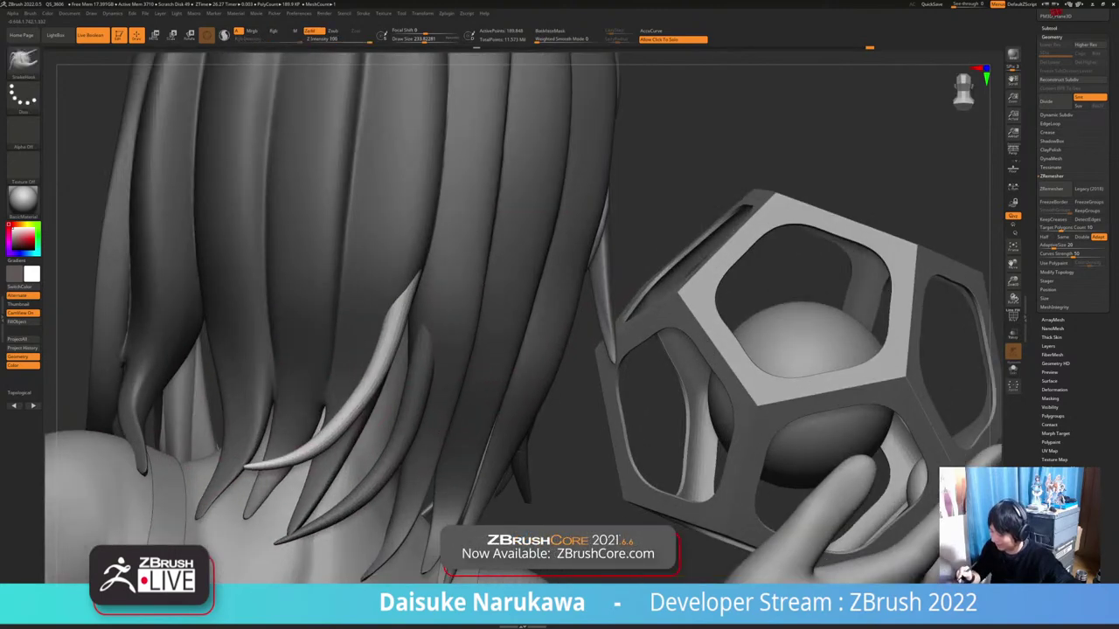
right_click_drag(340, 395, 335, 367, "ctrl")
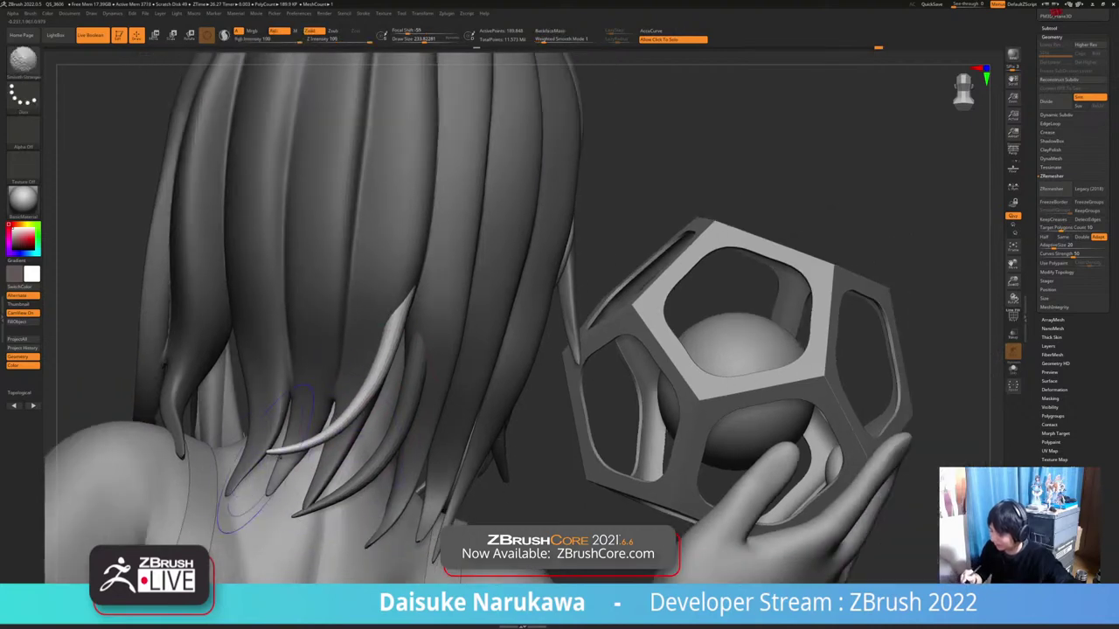
Smooth the nape strand's lower tip and isolate the hair to check the strand from several angles
left_click(319, 425, "shift")
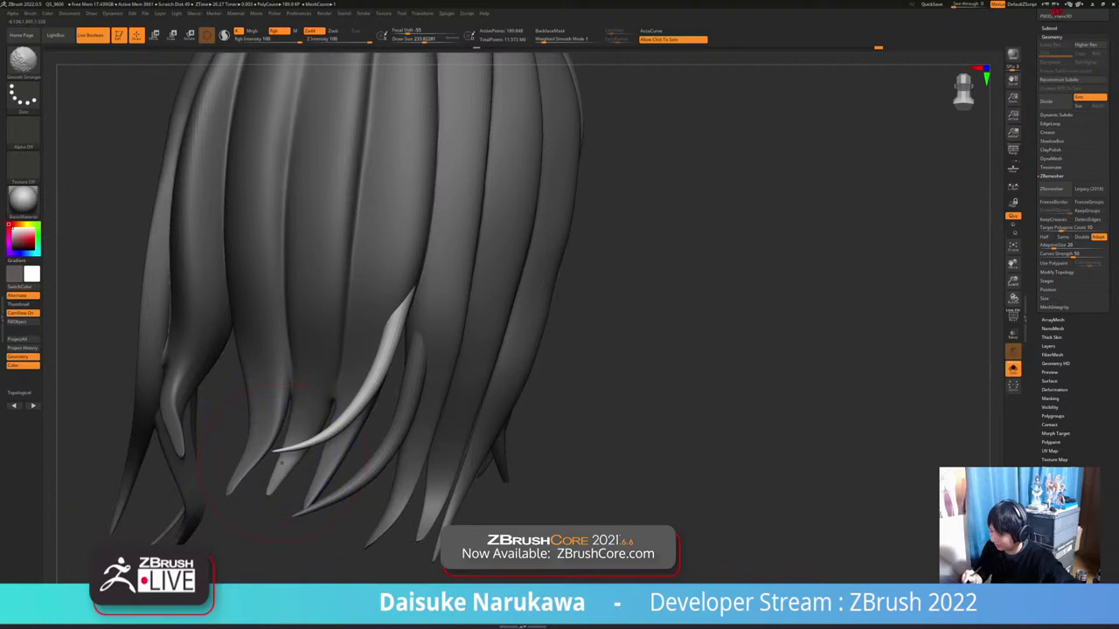
right_click_drag(282, 463, 283, 411, "ctrl")
right_click_drag(411, 467, 234, 463)
mouse_move(335, 455)
right_mouse_down()
mouse_move(306, 446)
mouse_move(454, 444)
mouse_move(360, 441)
right_mouse_up()
right_click_drag(397, 405, 392, 418, "ctrl")
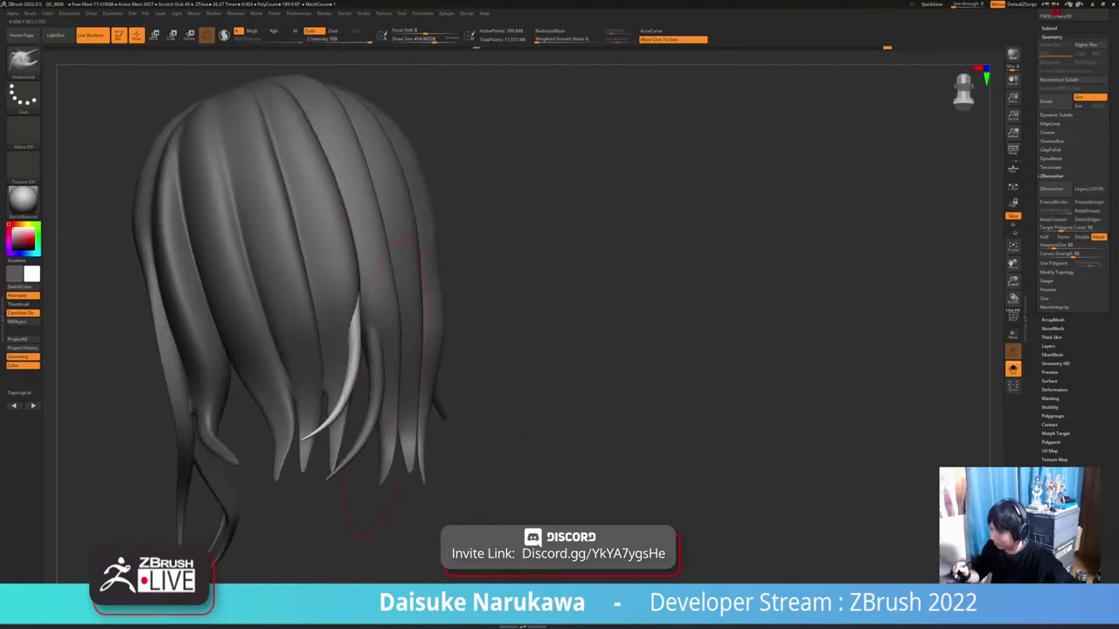
mouse_move(306, 416)
right_mouse_down()
mouse_move(394, 402)
mouse_move(395, 450)
mouse_move(393, 411)
mouse_move(284, 398)
mouse_move(287, 372)
mouse_move(394, 380)
mouse_move(311, 378)
mouse_move(293, 393)
right_mouse_up()
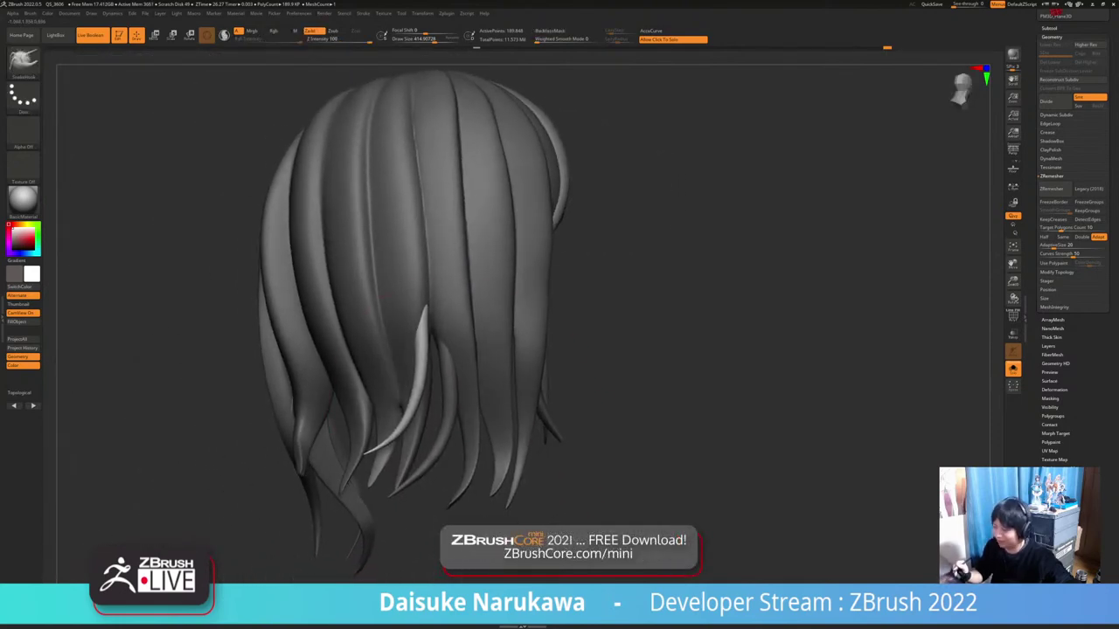
right_click_drag(463, 424, 468, 476, "ctrl")
right_click_drag(428, 394, 293, 388)
right_click_drag(426, 387, 475, 379)
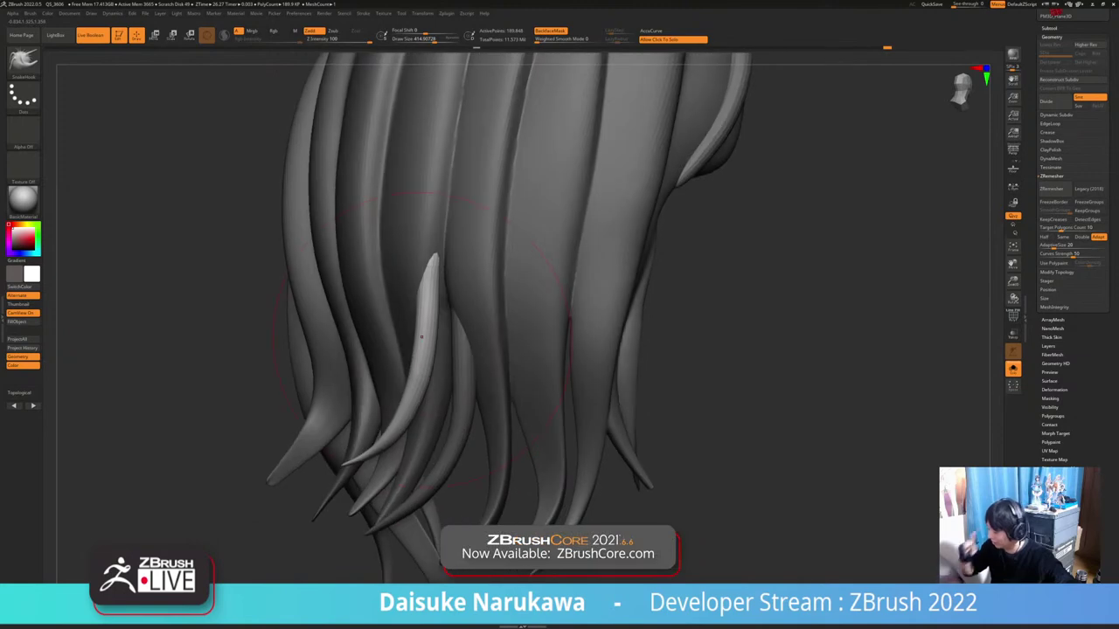
mouse_move(425, 342)
right_mouse_down()
mouse_move(450, 345)
mouse_move(442, 302)
mouse_move(392, 329)
right_mouse_up()
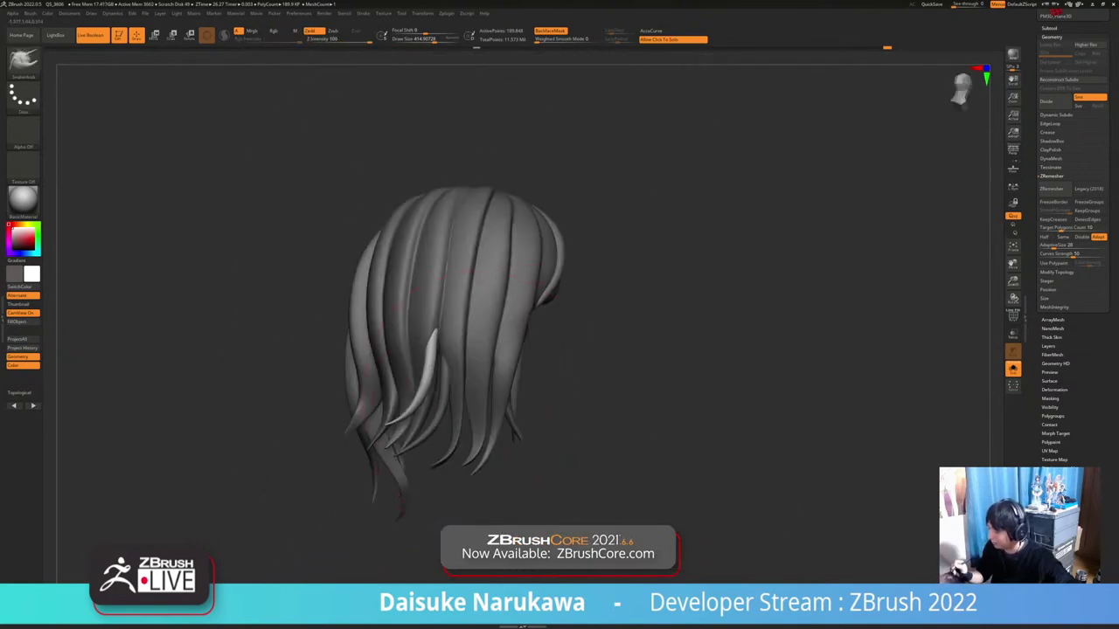
Bring back the full figure and clear the mask from the rest of the hair
left_click(577, 459)
right_click_drag(576, 459, 450, 444)
left_click(550, 31)
right_click_drag(603, 302, 589, 329)
mouse_move(105, 381)
right_mouse_down()
mouse_move(350, 398)
mouse_move(430, 428)
mouse_move(414, 386)
mouse_move(435, 450)
mouse_move(418, 389)
right_mouse_up()
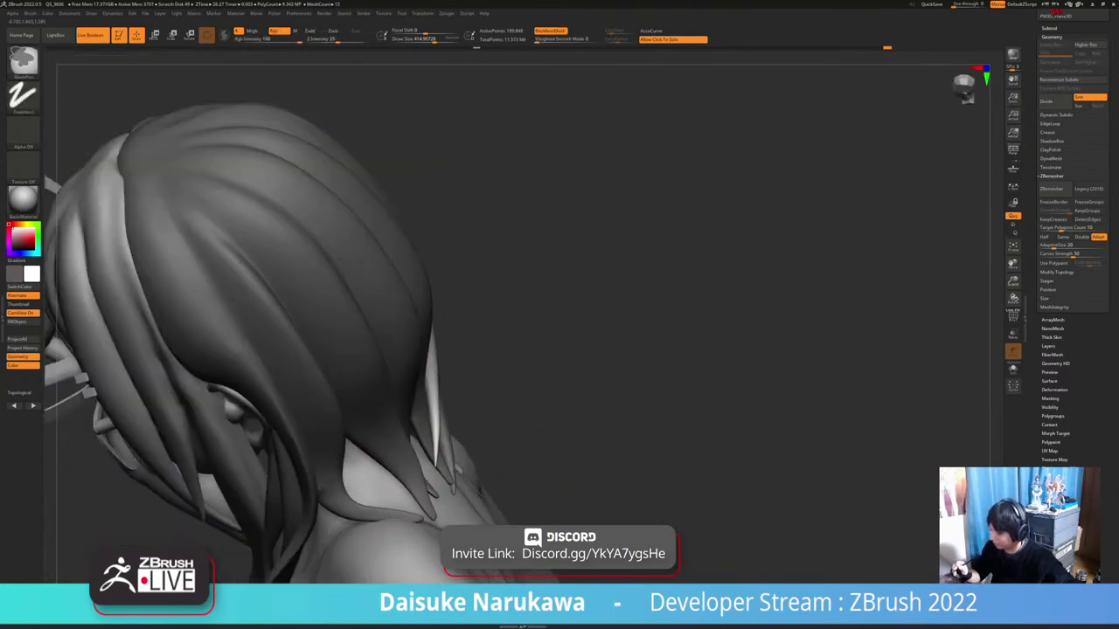
mouse_move(649, 307)
right_mouse_down()
mouse_move(578, 303)
mouse_move(578, 259)
mouse_move(566, 289)
right_mouse_up()
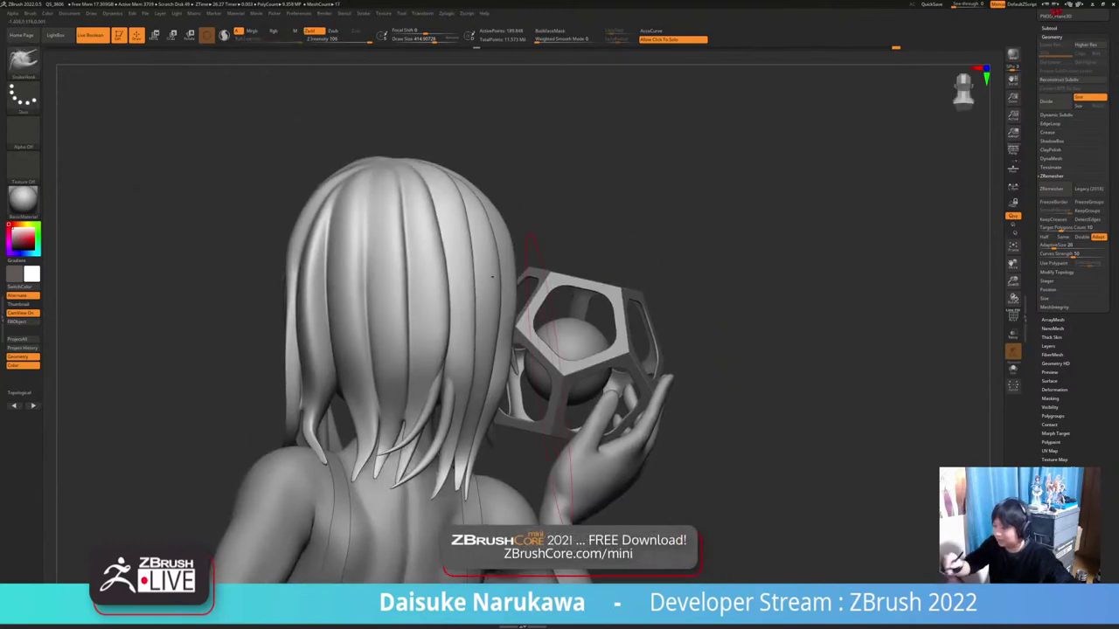
Draw a CurveTube strand curving down the back hair to the nape, with a draw size of about 44
left_click(24, 59)
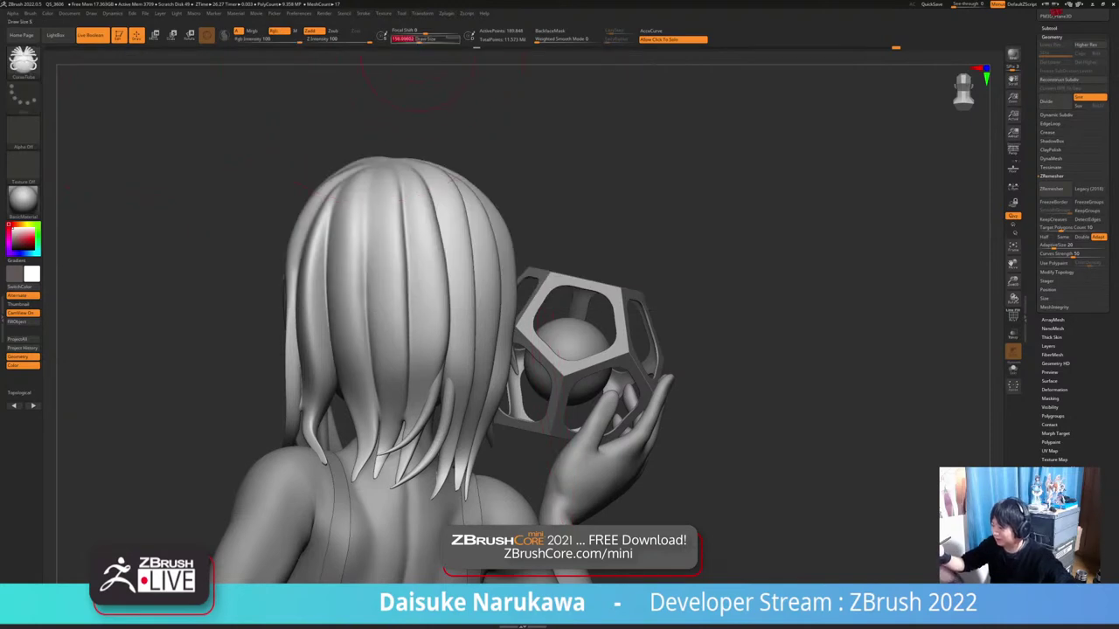
mouse_move(175, 288)
left_mouse_down()
mouse_move(271, 292)
mouse_move(223, 288)
left_mouse_up()
left_click(410, 39)
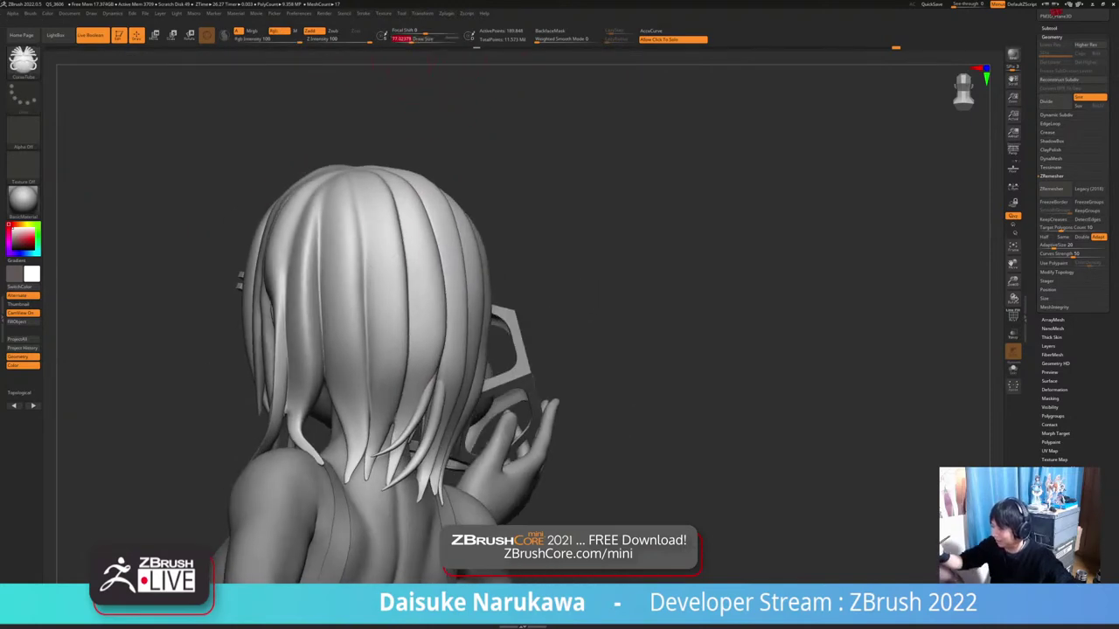
right_click_drag(389, 319, 302, 319)
left_click_drag(401, 326, 391, 408)
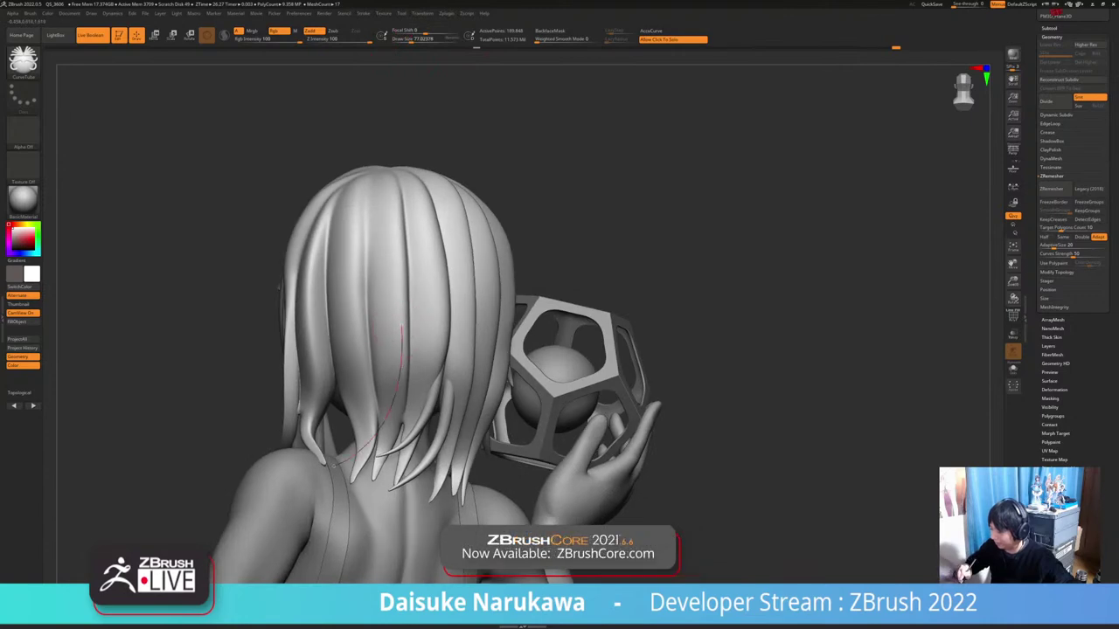
left_click_drag(333, 466, 336, 441)
key("ctrl+z")
left_click(406, 40)
mouse_move(371, 317)
right_mouse_down()
mouse_move(404, 334)
mouse_move(407, 321)
right_mouse_up()
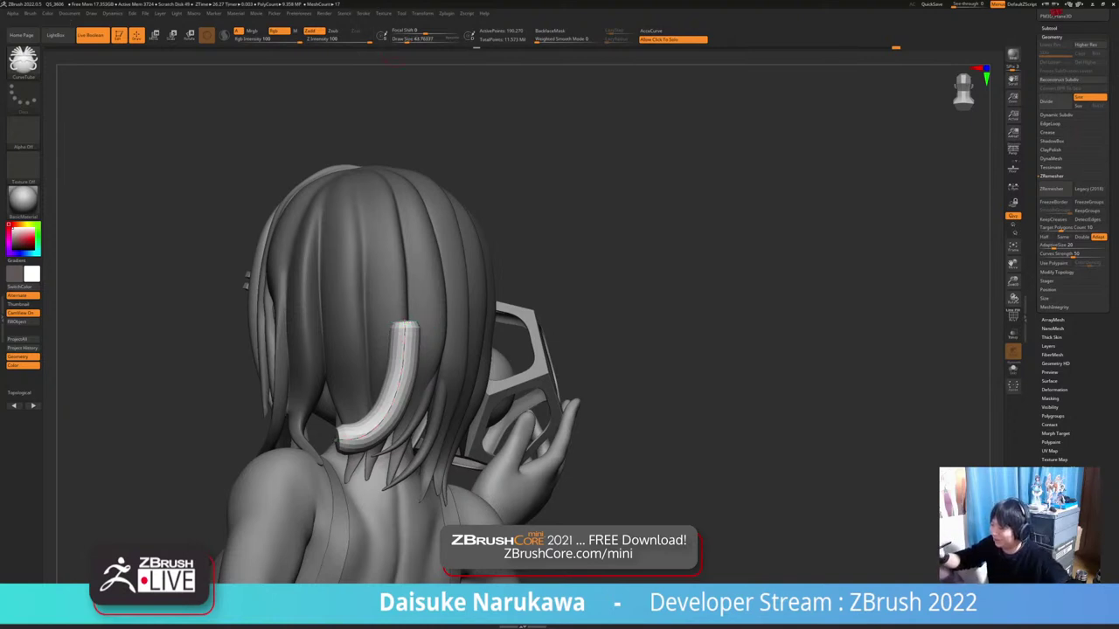
Enable only Size in the curve modifiers and invert the falloff slope, applying it so the new tube tapers toward its lower end
left_click(363, 13)
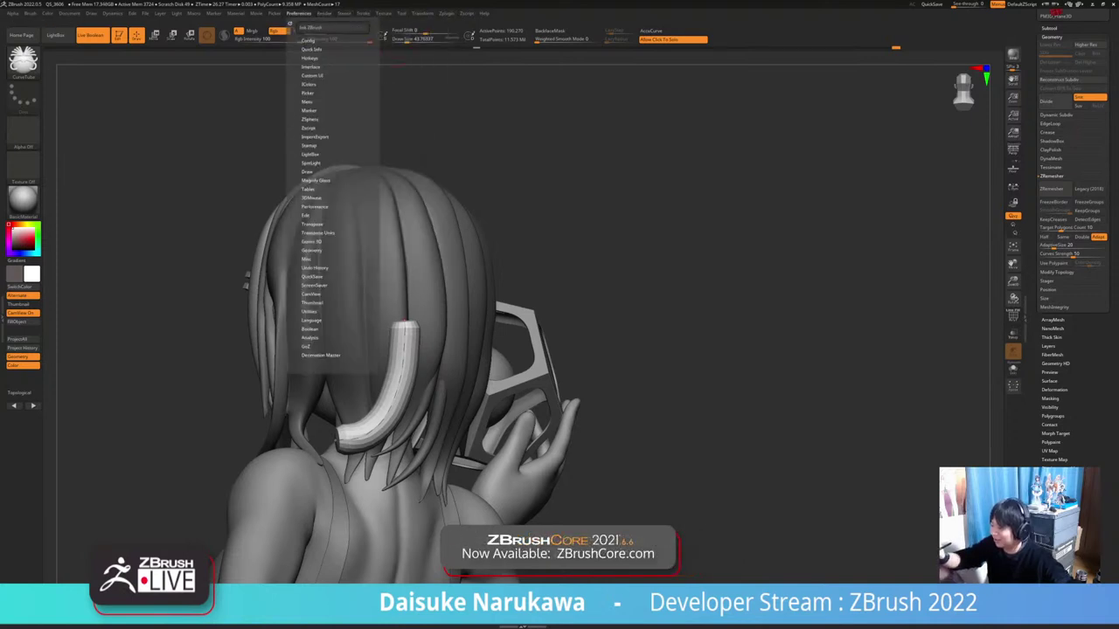
mouse_move(298, 14)
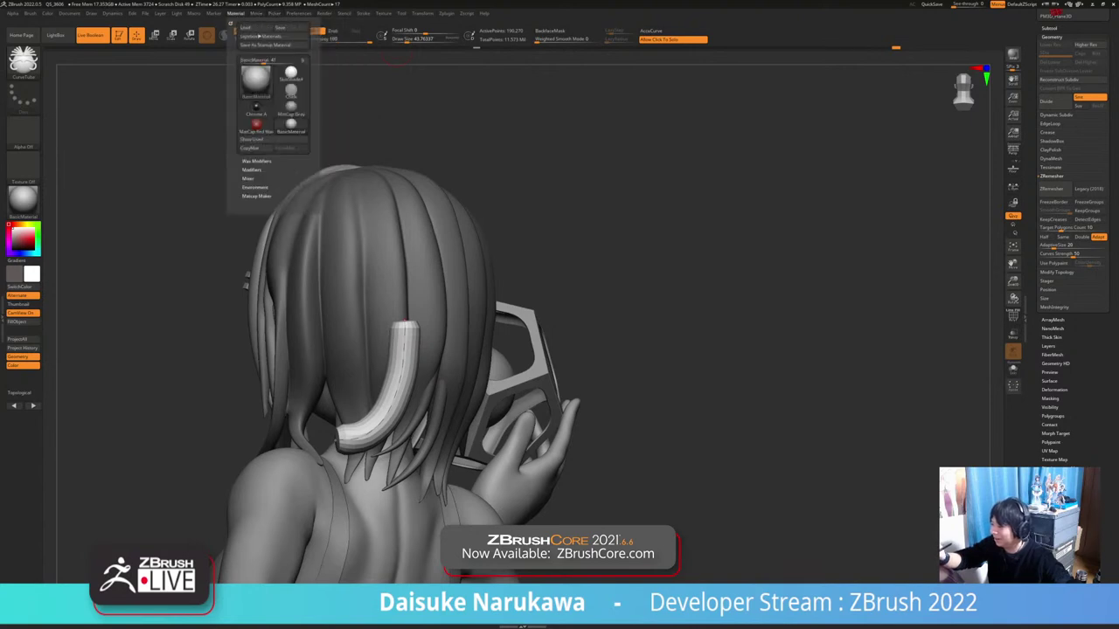
mouse_move(256, 13)
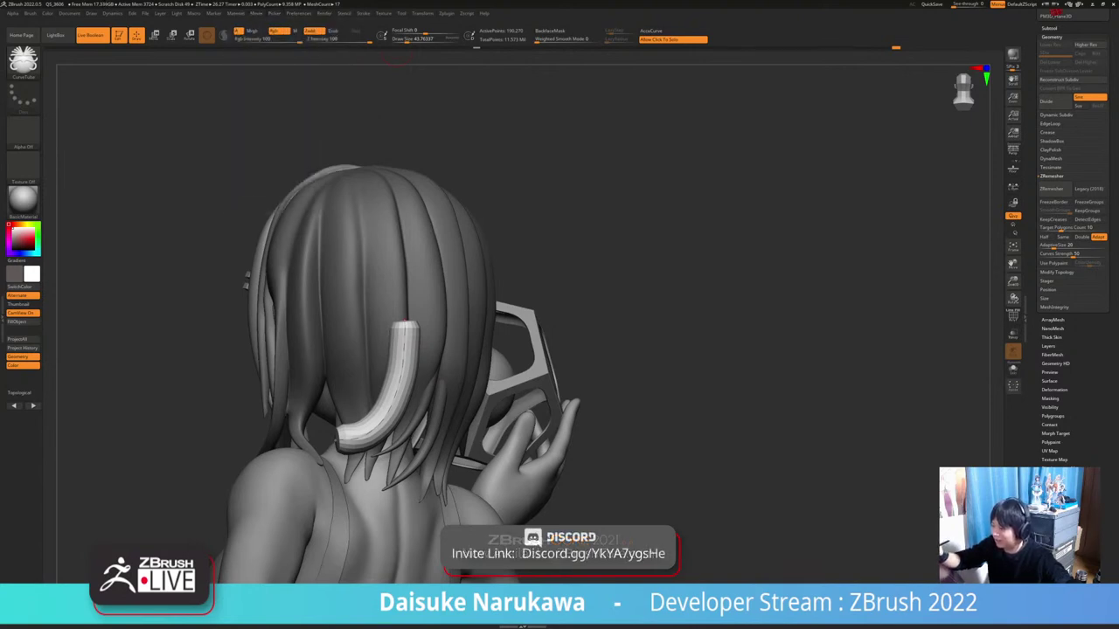
mouse_move(383, 13)
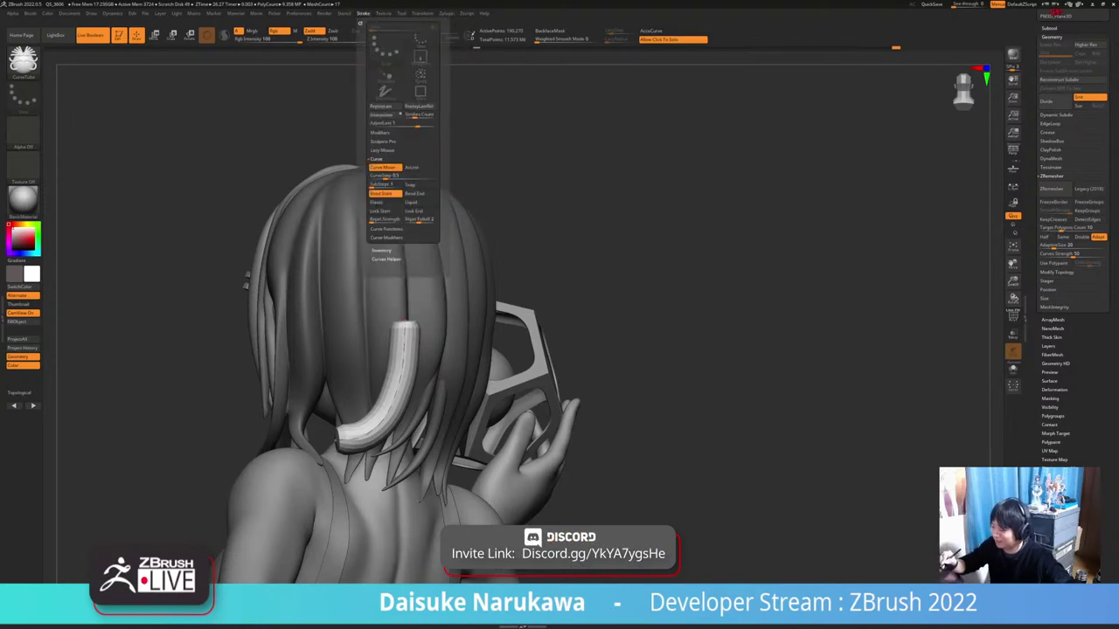
left_click(387, 238)
left_click(419, 185)
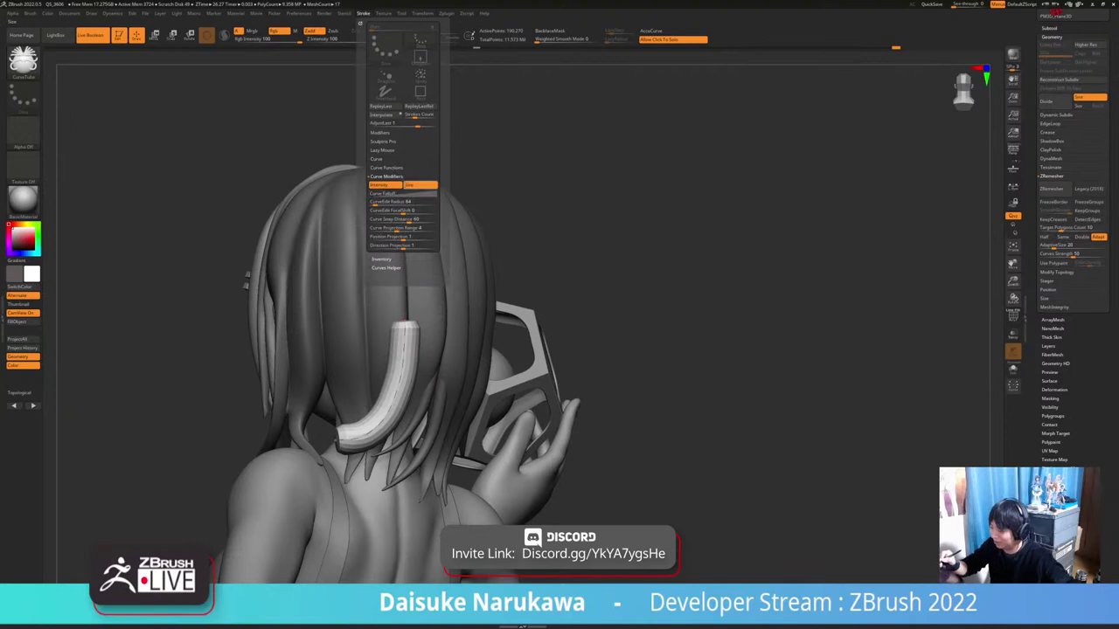
left_click(381, 185)
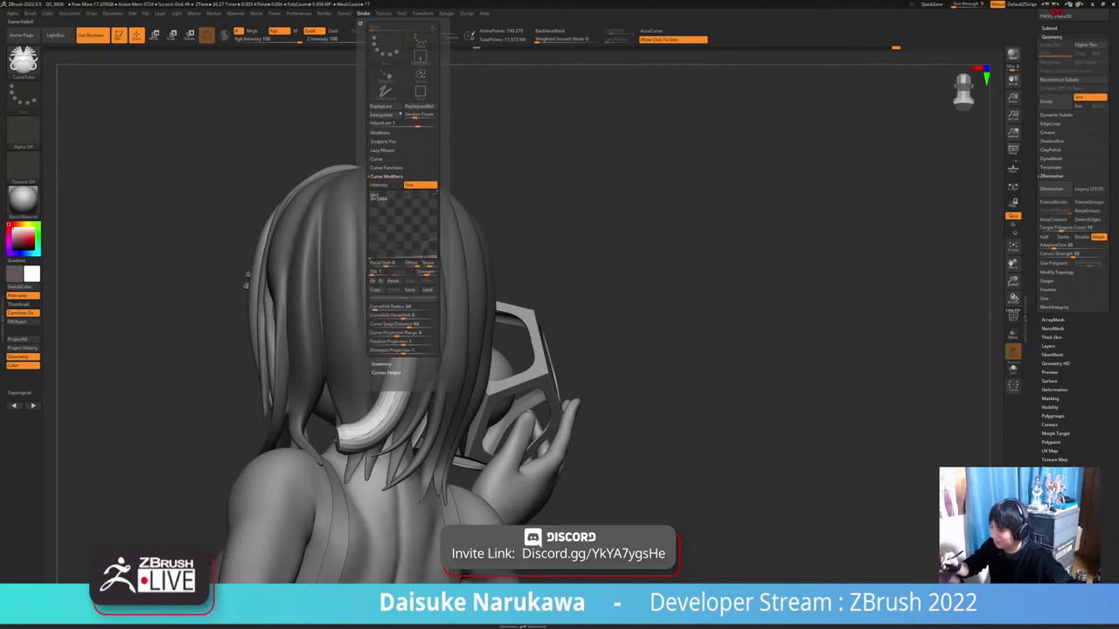
left_click_drag(436, 255, 370, 190)
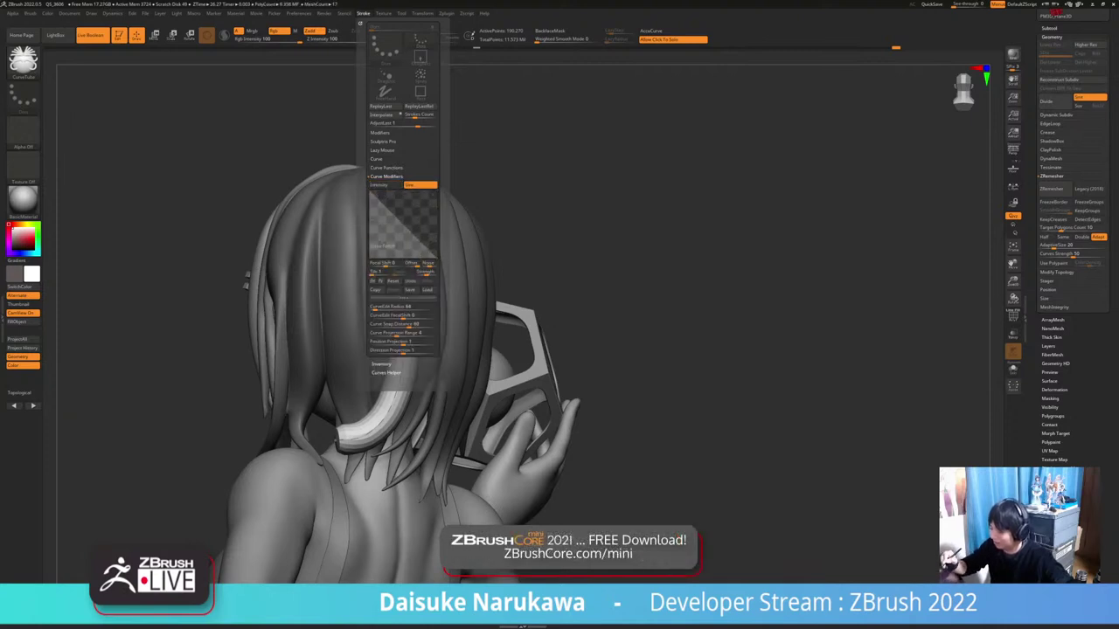
left_click(405, 404)
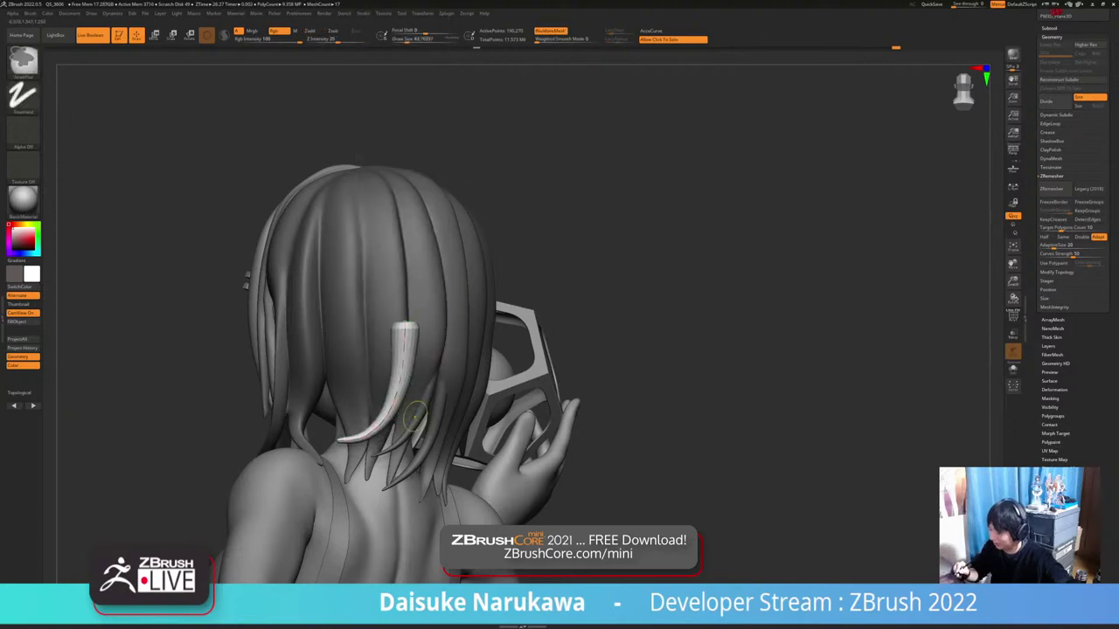
Isolate the hair with the tapered tube and switch to SnakeHook with a larger draw size
mouse_move(410, 411)
right_mouse_down("ctrl")
mouse_move(445, 516)
mouse_move(457, 445)
mouse_move(345, 486)
right_mouse_up("ctrl")
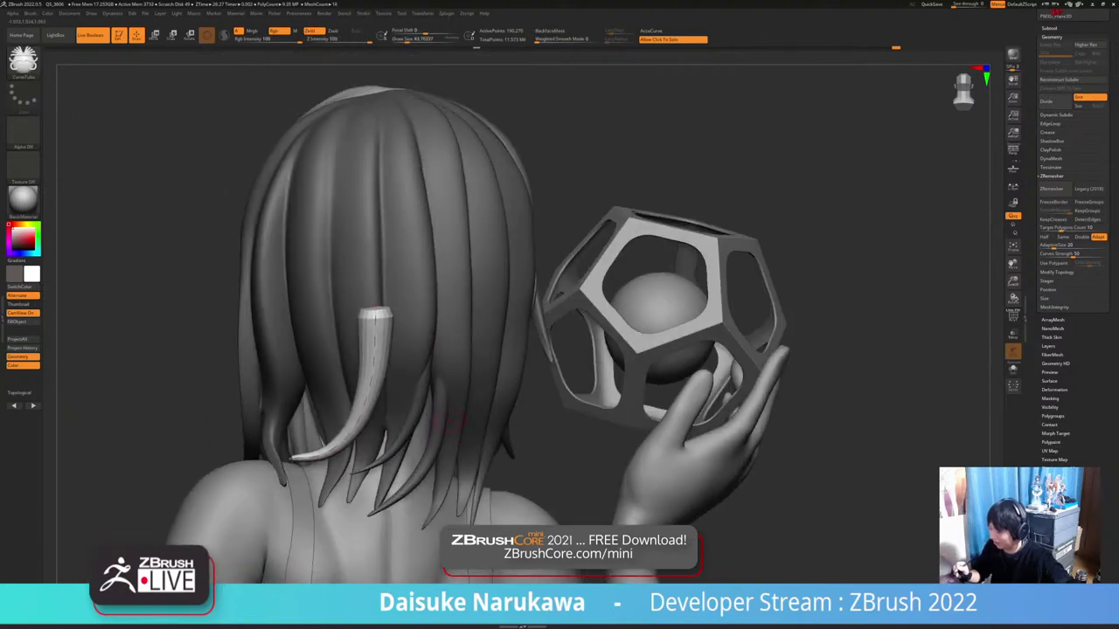
left_click(162, 437)
mouse_move(161, 437)
right_mouse_down()
mouse_move(205, 397)
mouse_move(198, 430)
right_mouse_up()
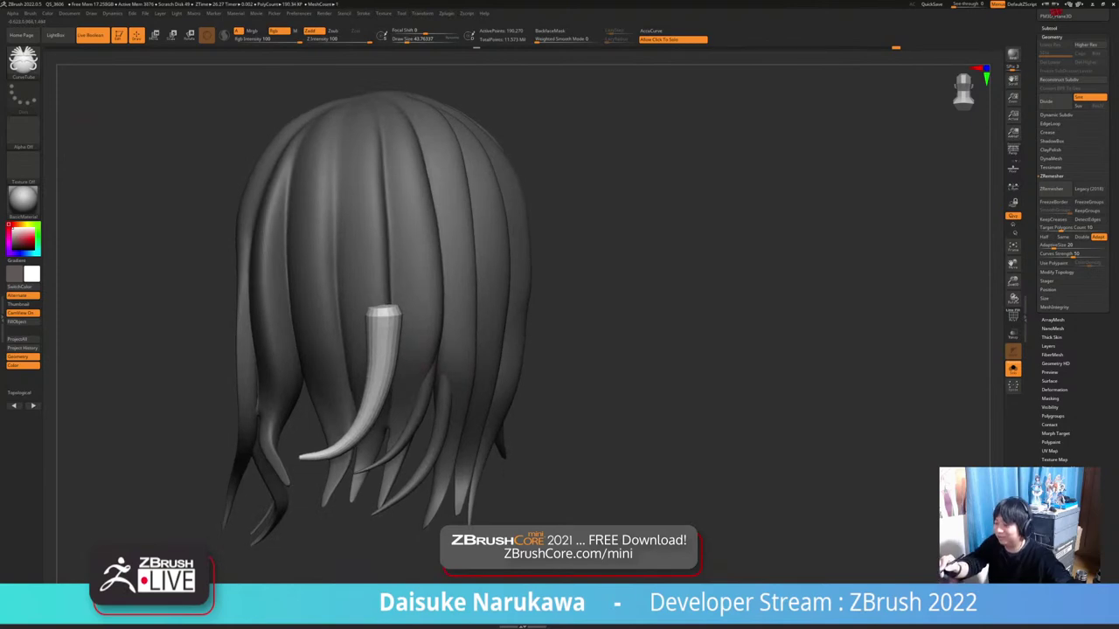
left_click(24, 61)
left_click(348, 68)
left_click_drag(402, 39, 424, 39)
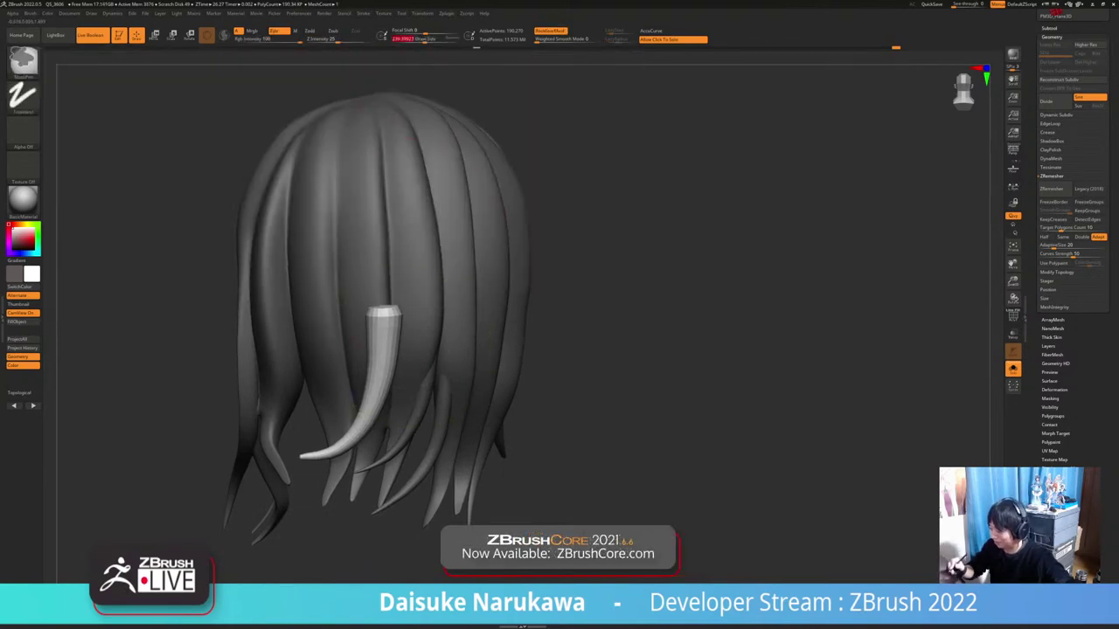
Push the new strand closer against the back hair in side view with SnakeHook
right_click_drag(367, 218, 385, 174, "ctrl")
right_click_drag(385, 175, 417, 332)
mouse_move(490, 293)
right_mouse_down()
mouse_move(446, 279)
mouse_move(501, 280)
right_mouse_up()
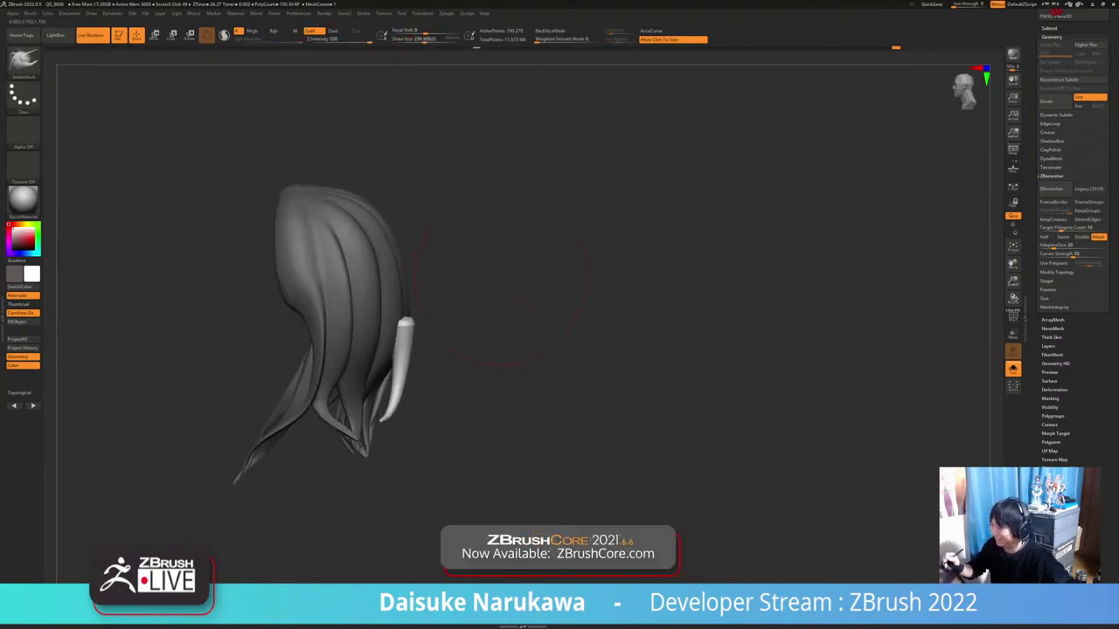
left_click_drag(409, 362, 398, 359)
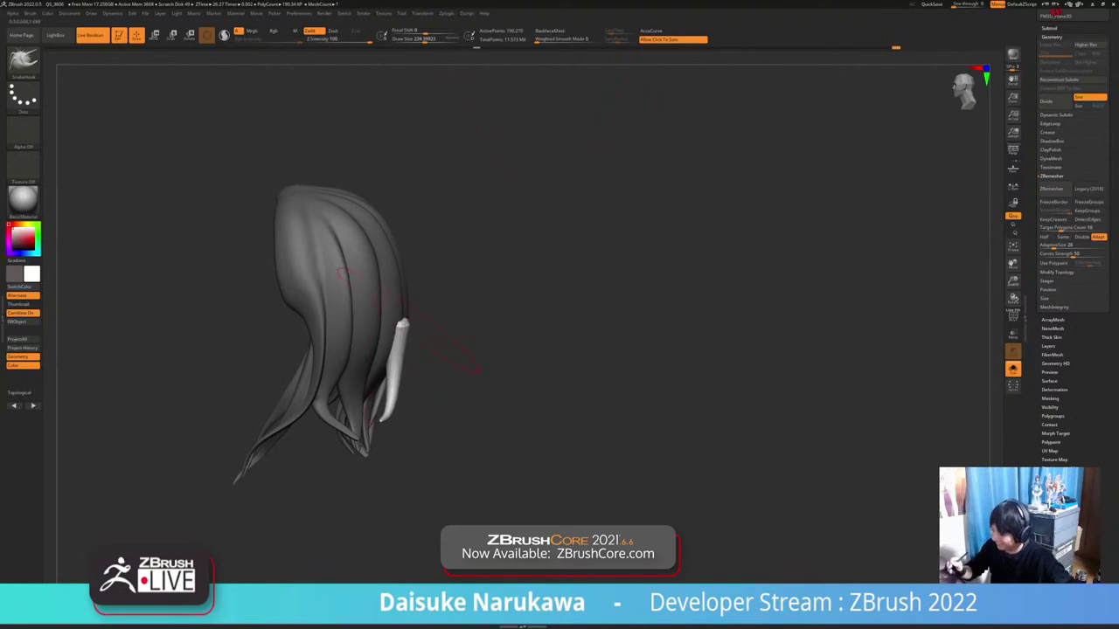
right_click_drag(462, 357, 479, 357)
left_click_drag(414, 357, 406, 356)
right_click_drag(489, 354, 415, 354)
Smooth the new strand along its length down to the tip
left_click_drag(381, 354, 360, 407, "shift")
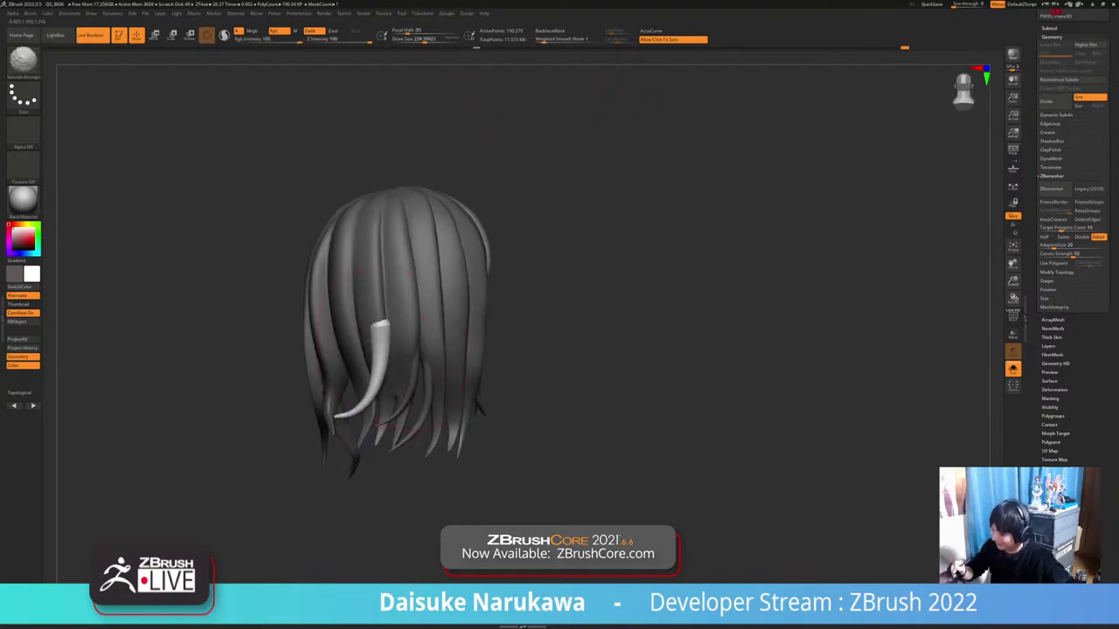
right_click_drag(516, 349, 497, 356)
left_click_drag(375, 358, 348, 409, "shift")
right_click_drag(362, 407, 409, 393)
right_click_drag(507, 354, 446, 354)
Reposition the new strand's upper end with SnakeHook and pull its tip and middle toward the neighbouring nape strand
left_click_drag(457, 349, 469, 354)
right_click_drag(469, 354, 533, 354)
left_click_drag(447, 357, 465, 365)
mouse_move(507, 343)
right_mouse_down()
mouse_move(492, 343)
mouse_move(510, 334)
right_mouse_up()
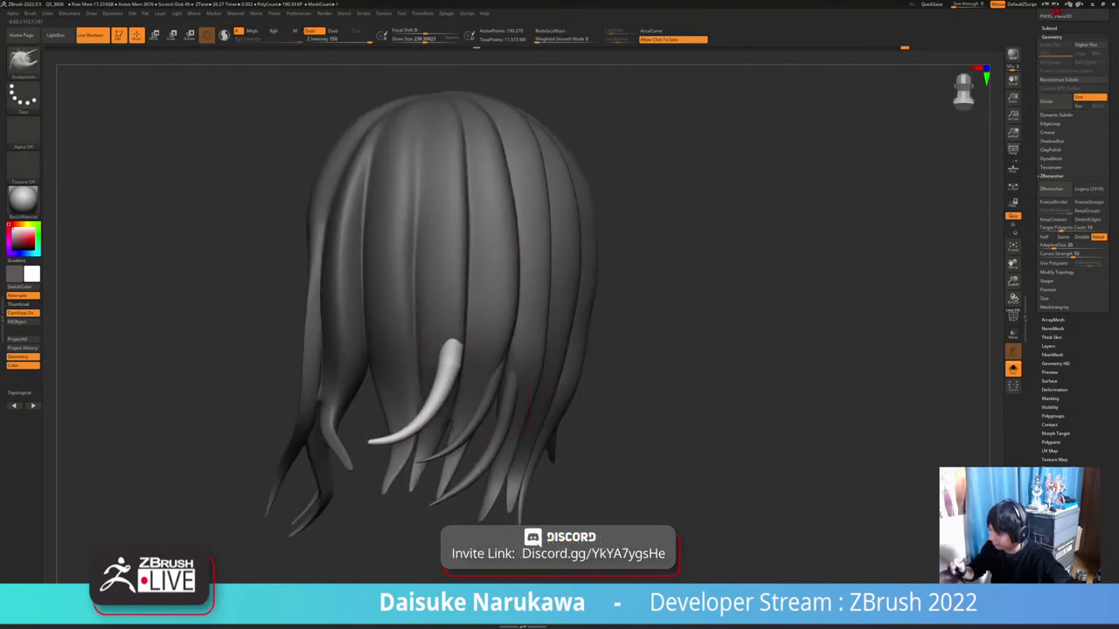
left_click_drag(373, 439, 390, 452)
left_click_drag(425, 398, 440, 407)
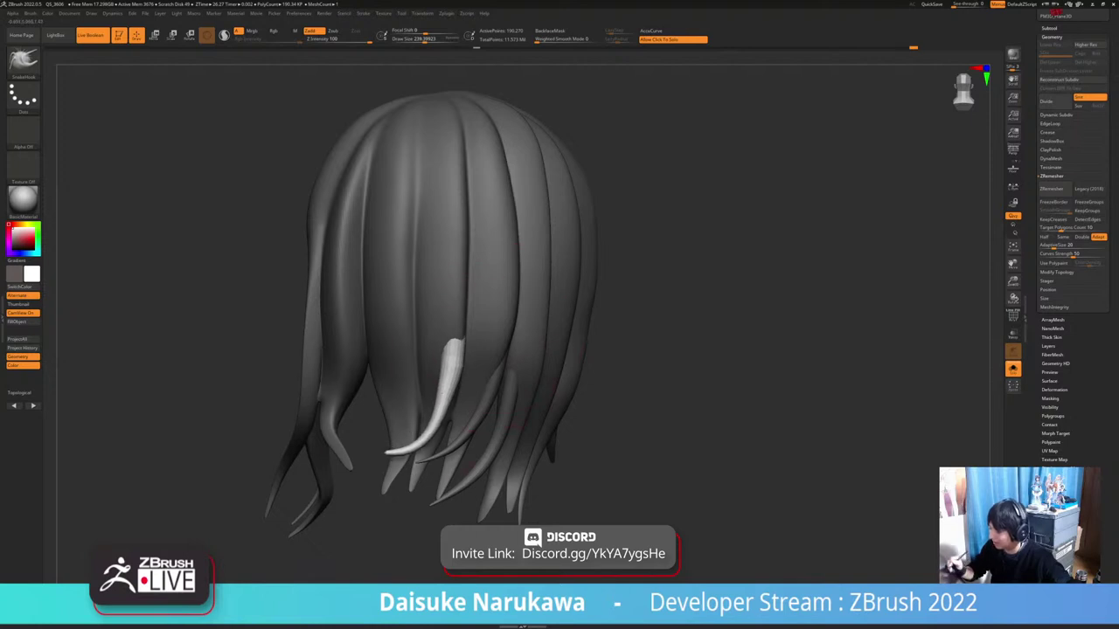
Tuck the strand's upper half against the hair, adjust its middle bend and smooth its body and tip
right_click_drag(468, 354, 494, 358)
left_click_drag(458, 370, 447, 372)
right_click_drag(490, 360, 450, 362)
left_click_drag(449, 376, 435, 411, "shift")
right_click_drag(480, 376, 462, 377)
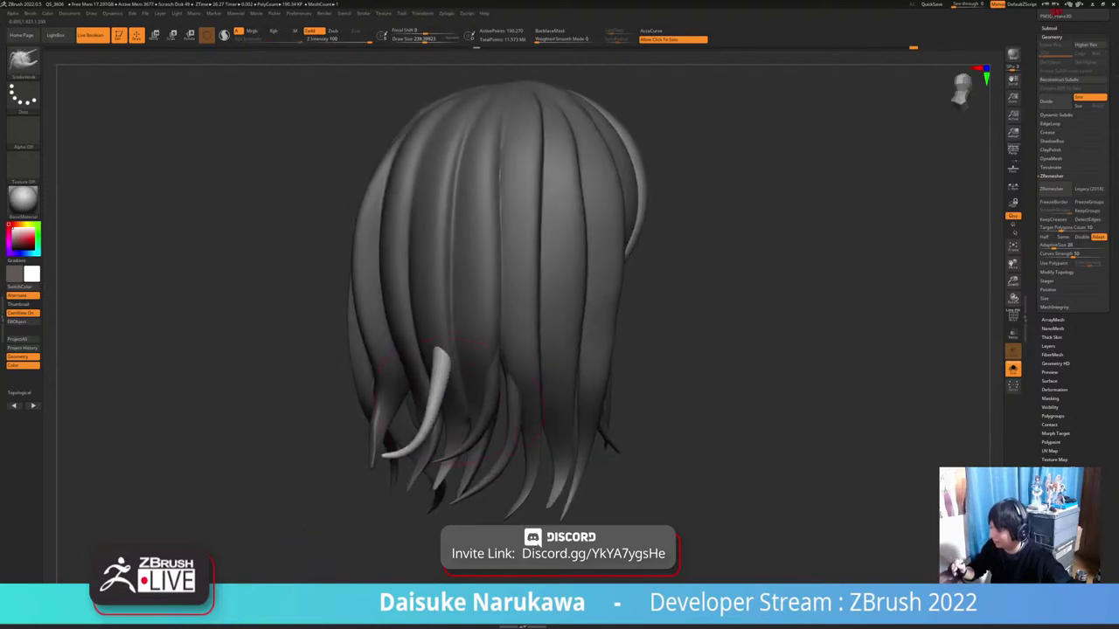
left_click_drag(430, 403, 439, 398)
mouse_move(463, 367)
right_mouse_down()
mouse_move(489, 343)
mouse_move(485, 369)
right_mouse_up()
left_click_drag(399, 455, 413, 439, "shift")
mouse_move(428, 437)
right_mouse_down()
mouse_move(472, 437)
mouse_move(441, 436)
mouse_move(454, 435)
right_mouse_up()
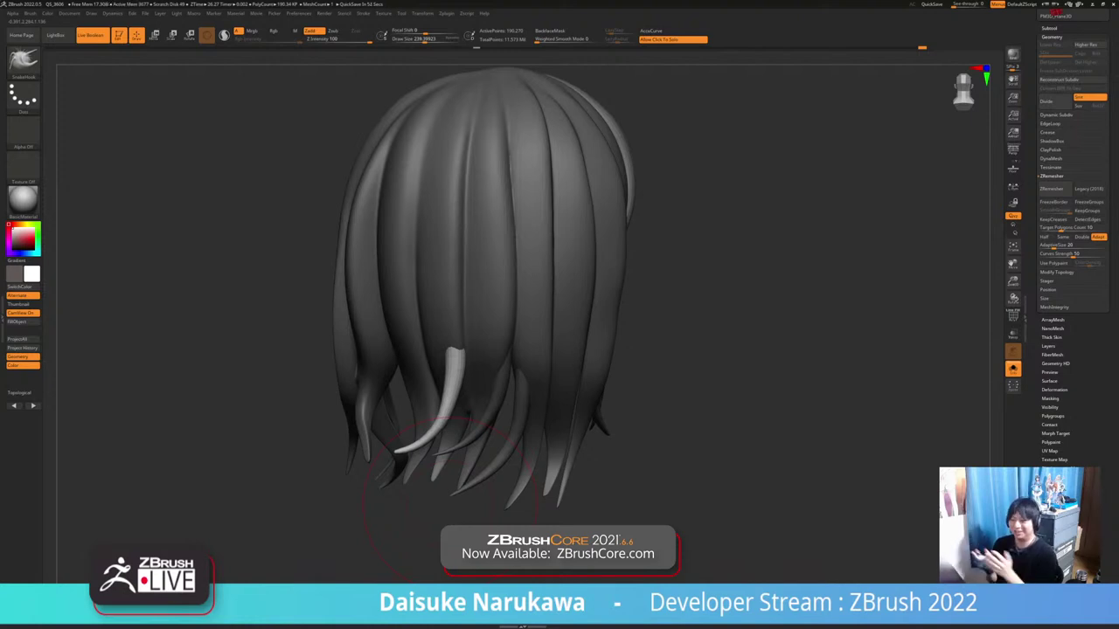
Refine the strand's bend and lower end with SnakeHook from the back and side, following the surrounding hair
left_click_drag(450, 504, 293, 485)
left_click_drag(417, 428, 439, 419)
mouse_move(367, 446)
left_mouse_down()
mouse_move(415, 440)
mouse_move(397, 435)
left_mouse_up()
left_click_drag(448, 367, 456, 365)
mouse_move(358, 450)
left_mouse_down()
mouse_move(472, 454)
mouse_move(399, 452)
left_mouse_up()
left_click_drag(291, 452, 297, 450)
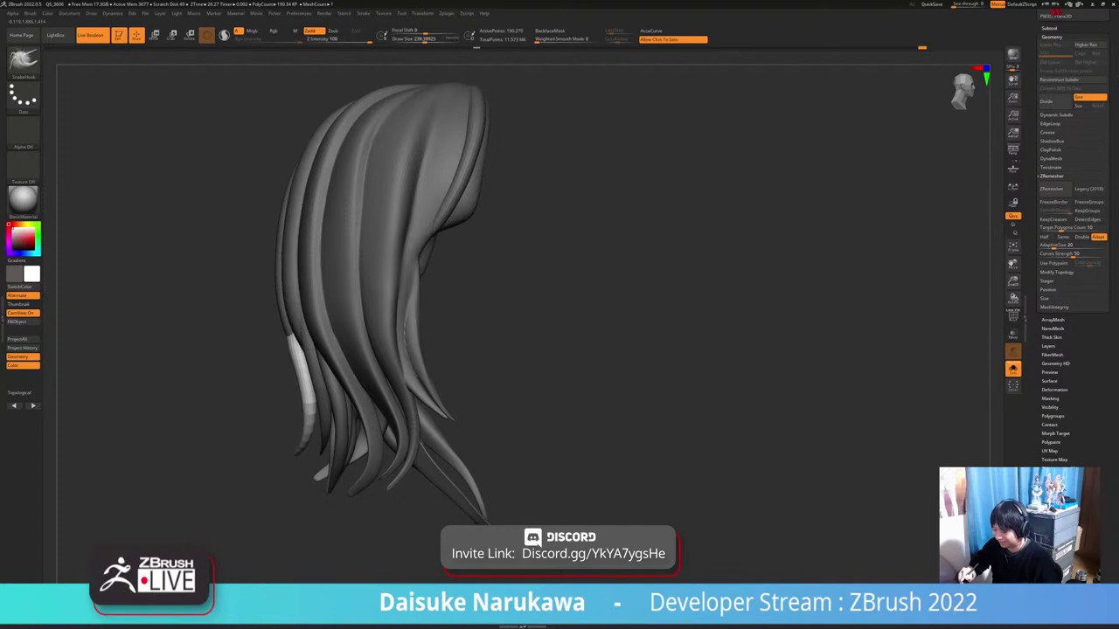
Pull the strand's lower end down among the hair tips and show the full figure again
mouse_move(463, 441)
left_mouse_down()
mouse_move(536, 423)
mouse_move(598, 441)
mouse_move(590, 450)
left_mouse_up()
left_click(536, 423, "ctrl")
left_click(548, 448, "ctrl")
left_click_drag(297, 456, 302, 492)
key("alt+s")
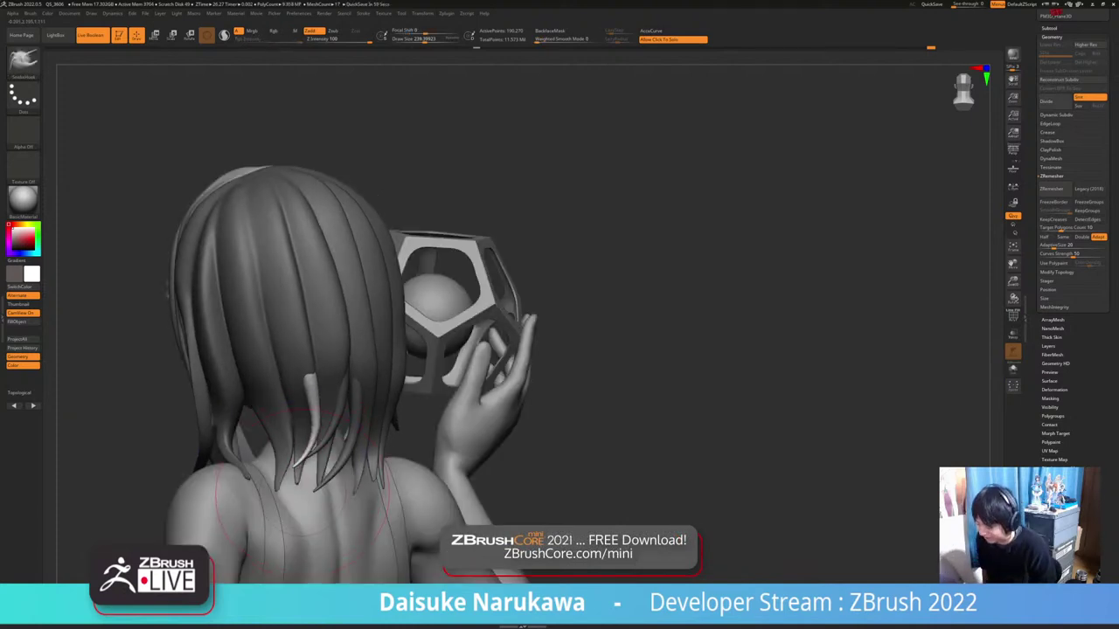
Examine the nape strands from behind together with the full figure
mouse_move(303, 492)
right_mouse_down()
mouse_move(284, 444)
mouse_move(308, 336)
mouse_move(288, 350)
right_mouse_up()
mouse_move(289, 349)
right_mouse_down()
mouse_move(312, 329)
mouse_move(295, 297)
mouse_move(306, 358)
mouse_move(410, 376)
mouse_move(431, 342)
mouse_move(469, 337)
mouse_move(336, 321)
mouse_move(376, 354)
mouse_move(330, 370)
right_mouse_up()
key("shift+d")
left_click(362, 372, "alt")
right_click_drag(340, 427, 353, 440)
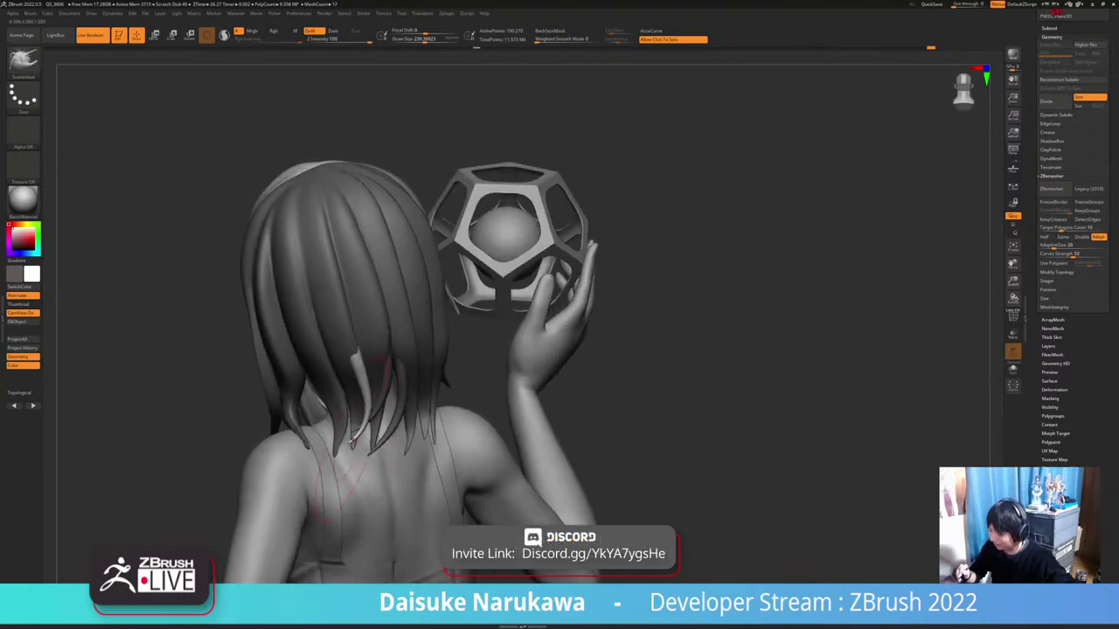
right_click_drag(395, 378, 350, 378, "ctrl")
right_click_drag(350, 377, 315, 351, "ctrl")
left_click_drag(524, 371, 513, 398, "ctrl")
mouse_move(514, 398)
right_mouse_down()
mouse_move(489, 385)
mouse_move(511, 376)
mouse_move(499, 372)
right_mouse_up()
left_click(528, 377, "ctrl")
Draw the new strand's blunt upper end up into a thin point with a larger SnakeHook brush, and clear the mask
right_click_drag(376, 358, 385, 401, "ctrl")
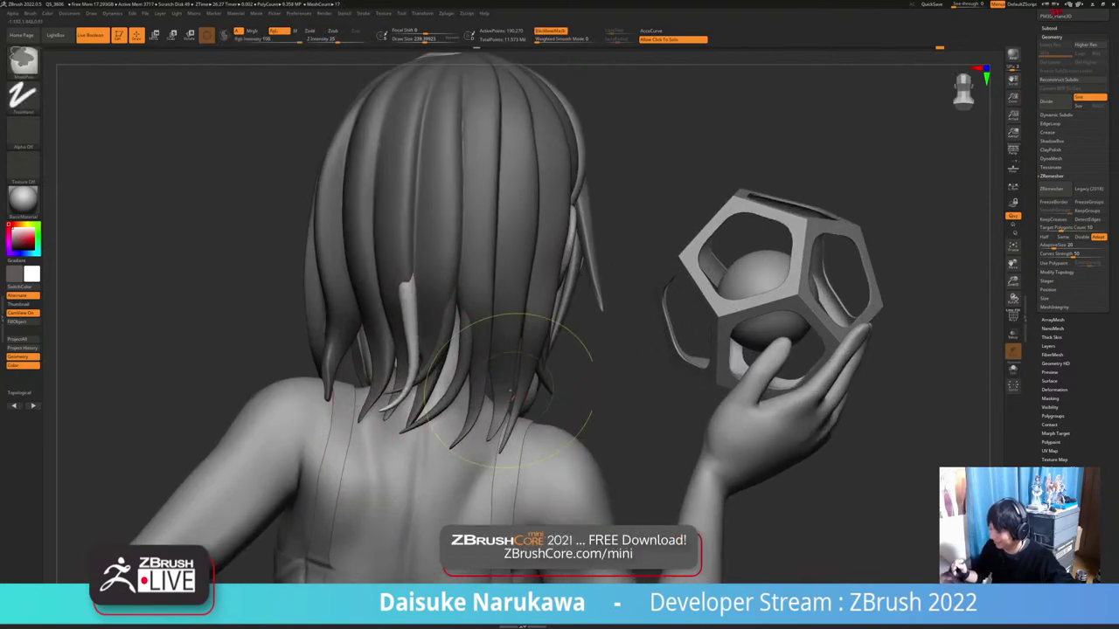
right_click_drag(529, 379, 699, 383, "ctrl")
left_click_drag(425, 40, 432, 40)
mouse_move(490, 411)
right_mouse_down()
mouse_move(546, 420)
mouse_move(407, 409)
mouse_move(398, 350)
mouse_move(340, 342)
mouse_move(552, 430)
right_mouse_up()
mouse_move(428, 368)
right_mouse_down()
mouse_move(432, 336)
mouse_move(530, 314)
mouse_move(437, 334)
right_mouse_up()
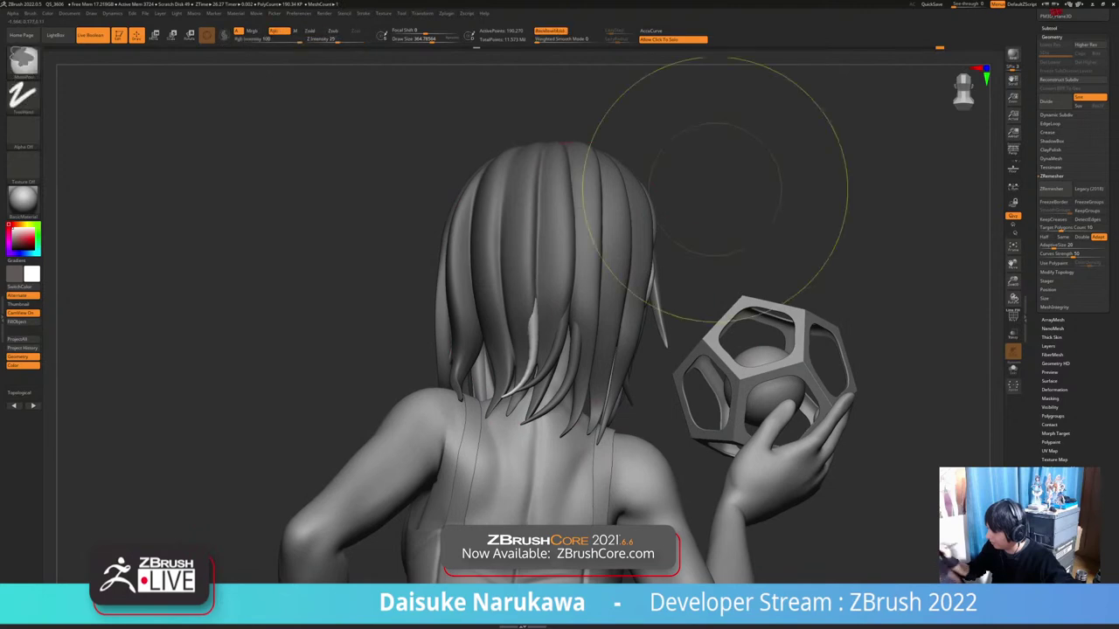
mouse_move(719, 190)
right_mouse_down()
mouse_move(743, 206)
mouse_move(695, 284)
mouse_move(712, 278)
right_mouse_up()
mouse_move(578, 452)
right_mouse_down()
mouse_move(605, 402)
mouse_move(523, 488)
mouse_move(422, 489)
mouse_move(511, 486)
right_mouse_up()
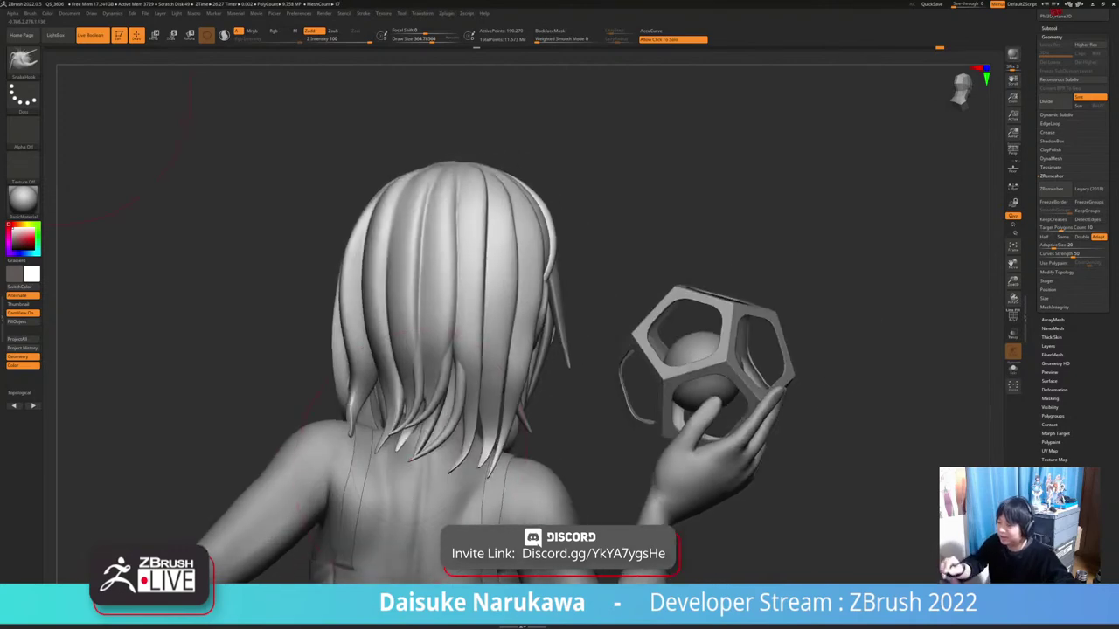
Try to draw a new hair strand at the nape with the ExtrudeProfile hair brush, and undo it
left_click(24, 62)
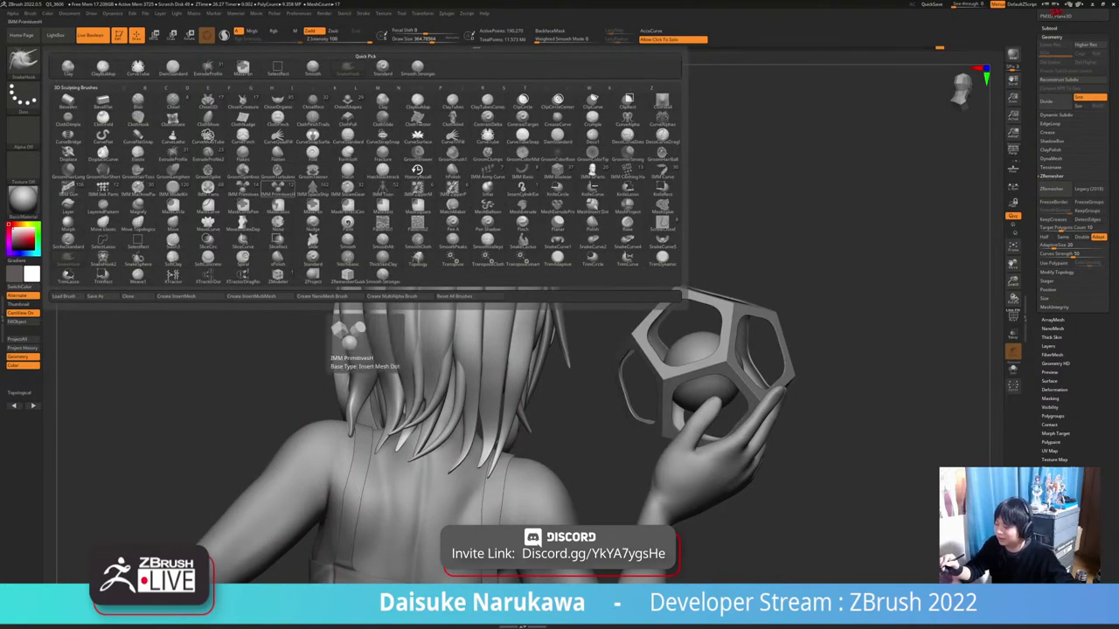
left_click(277, 187)
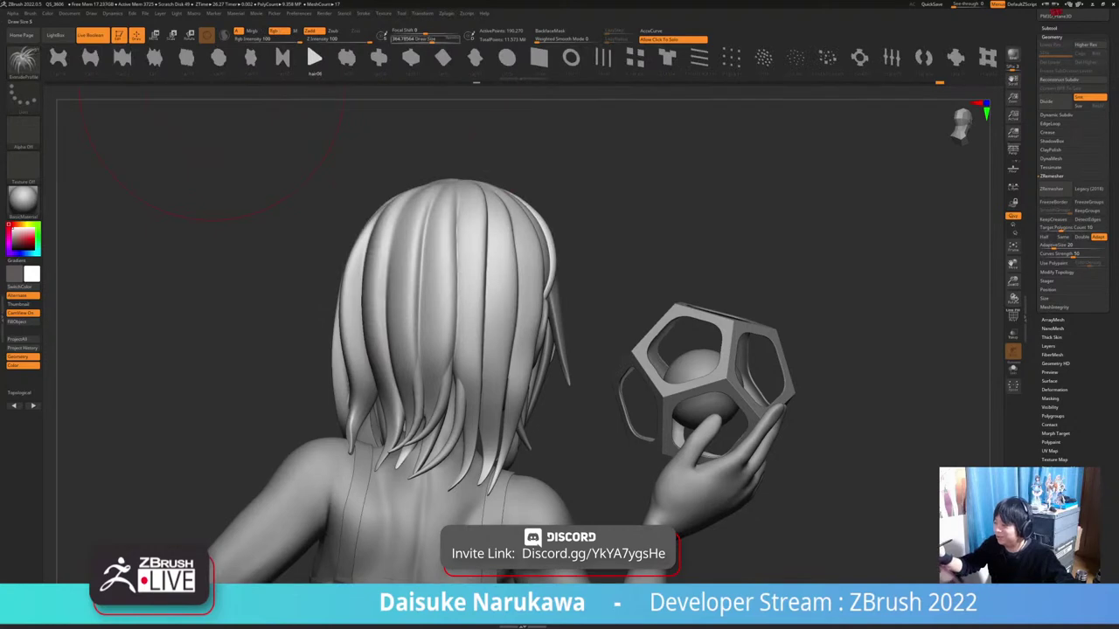
mouse_move(400, 288)
right_mouse_down("ctrl")
mouse_move(389, 384)
mouse_move(415, 437)
mouse_move(444, 464)
mouse_move(463, 463)
right_mouse_up("ctrl")
left_click_drag(415, 40, 407, 39)
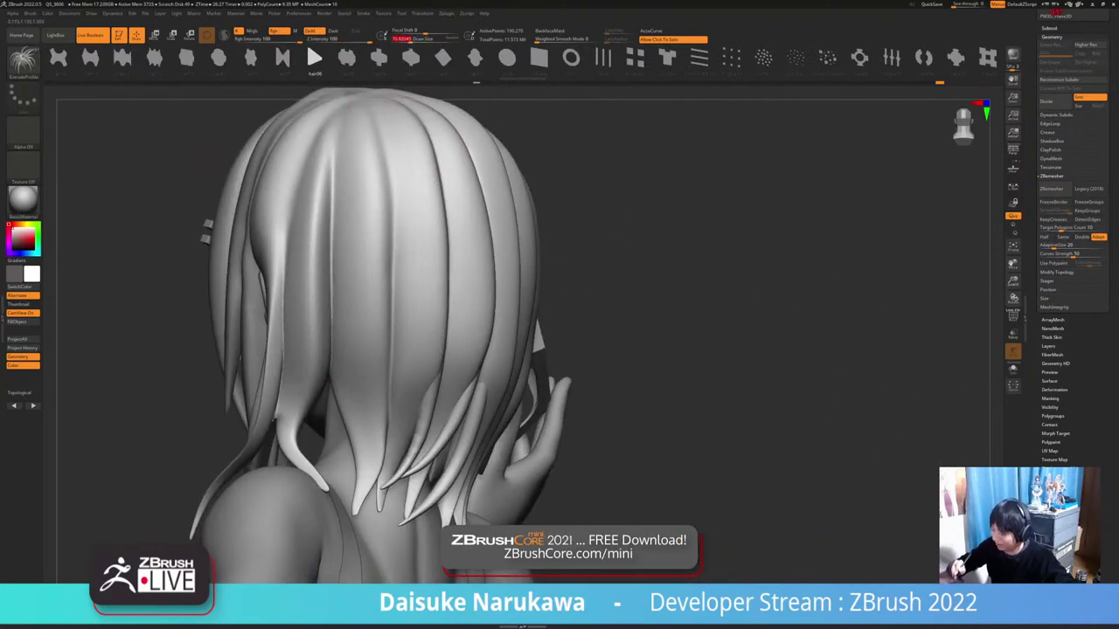
mouse_move(367, 271)
right_mouse_down()
mouse_move(353, 400)
mouse_move(340, 400)
right_mouse_up()
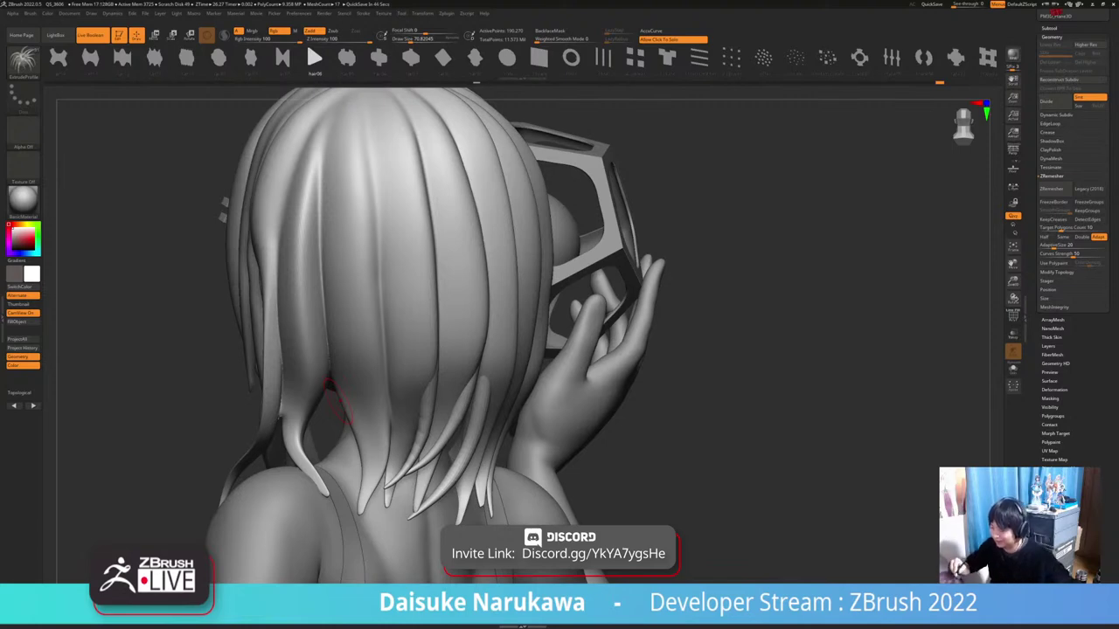
right_click_drag(339, 404, 337, 316)
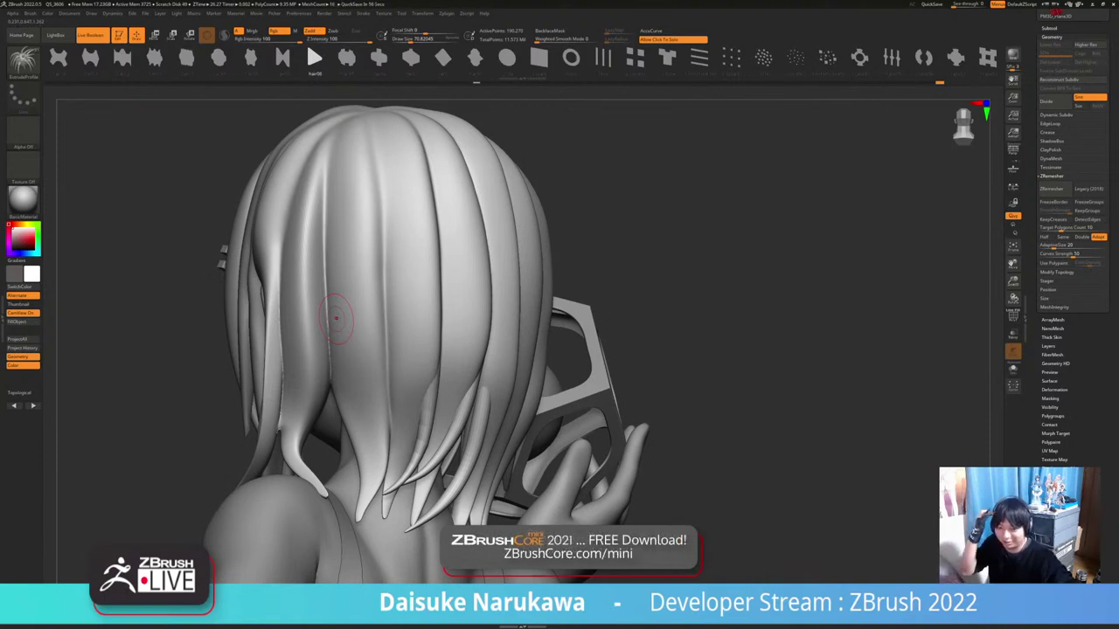
right_click_drag(336, 318, 334, 330)
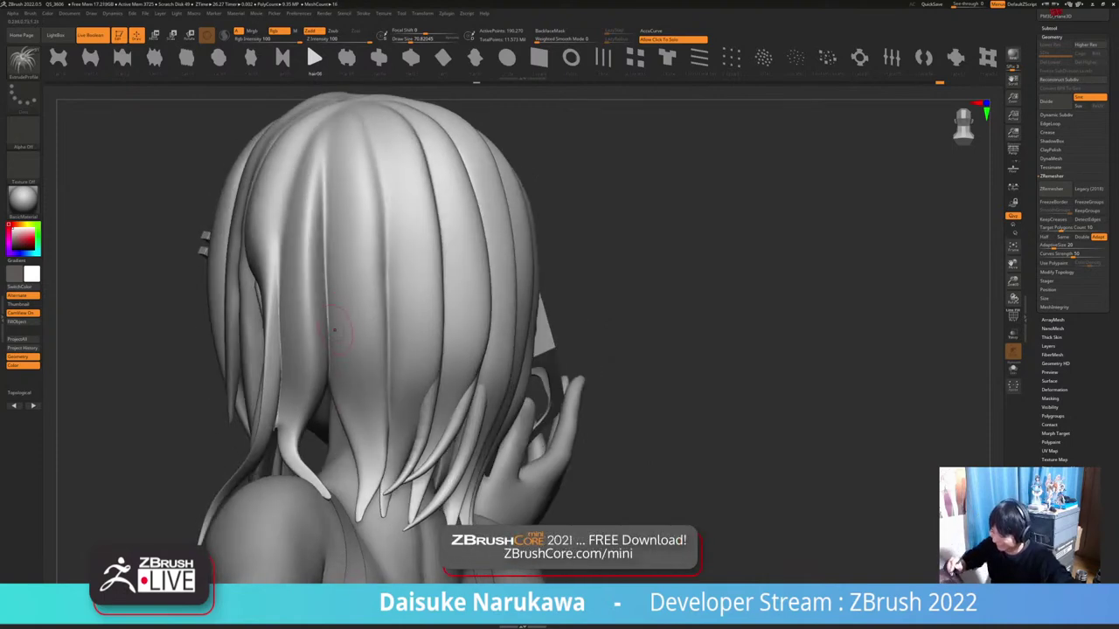
left_click_drag(346, 436, 349, 490)
mouse_move(350, 490)
right_mouse_down()
mouse_move(328, 511)
mouse_move(391, 495)
mouse_move(402, 437)
right_mouse_up()
key("ctrl+z")
Draw a tapered CurveTube strand in the gap at the nape's outer side and thin it with a smaller draw size
left_click(23, 62)
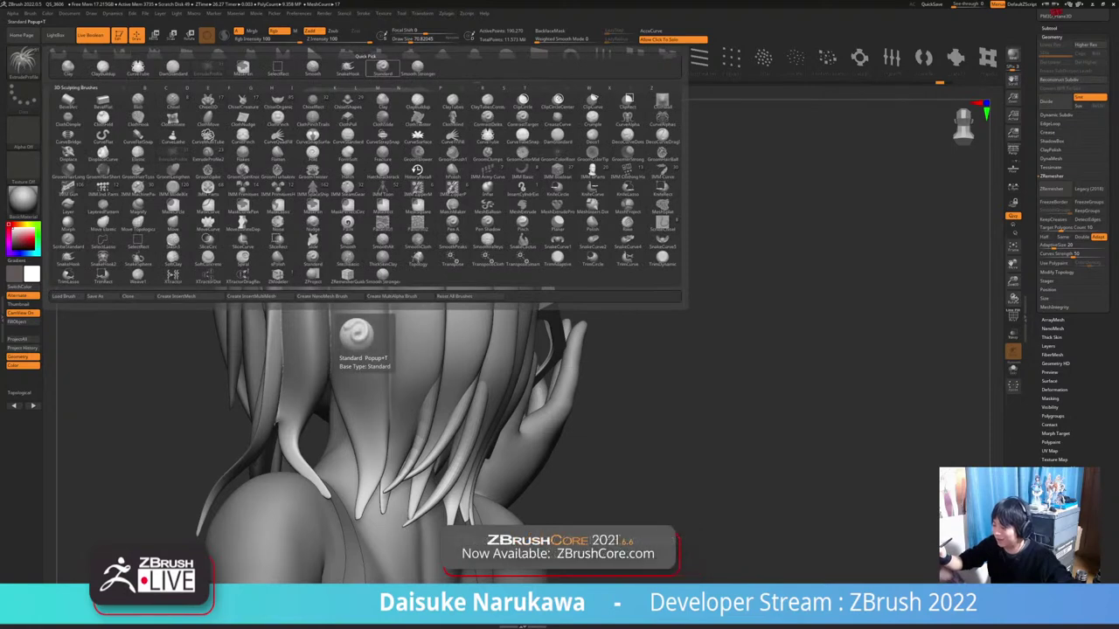
left_click(138, 68)
right_click_drag(377, 350, 340, 319)
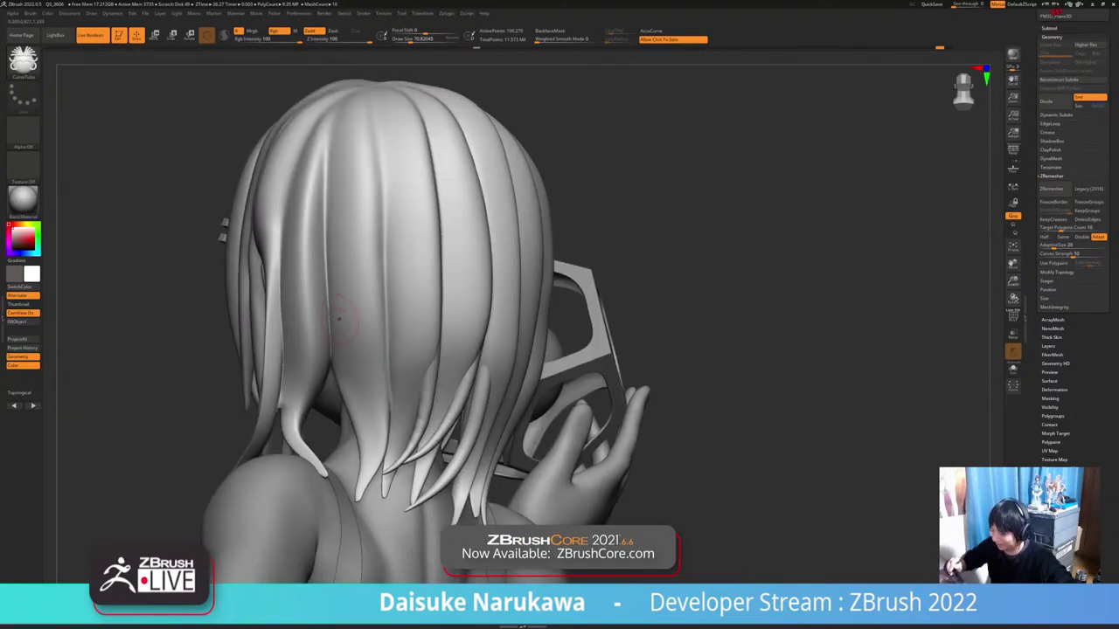
left_click_drag(332, 511, 331, 513)
mouse_move(327, 304)
right_mouse_down()
mouse_move(346, 335)
mouse_move(407, 332)
mouse_move(345, 332)
mouse_move(418, 343)
mouse_move(407, 371)
right_mouse_up()
left_click_drag(321, 327, 315, 315)
right_click_drag(407, 358, 337, 341)
left_click_drag(408, 41, 408, 40)
left_click(319, 332)
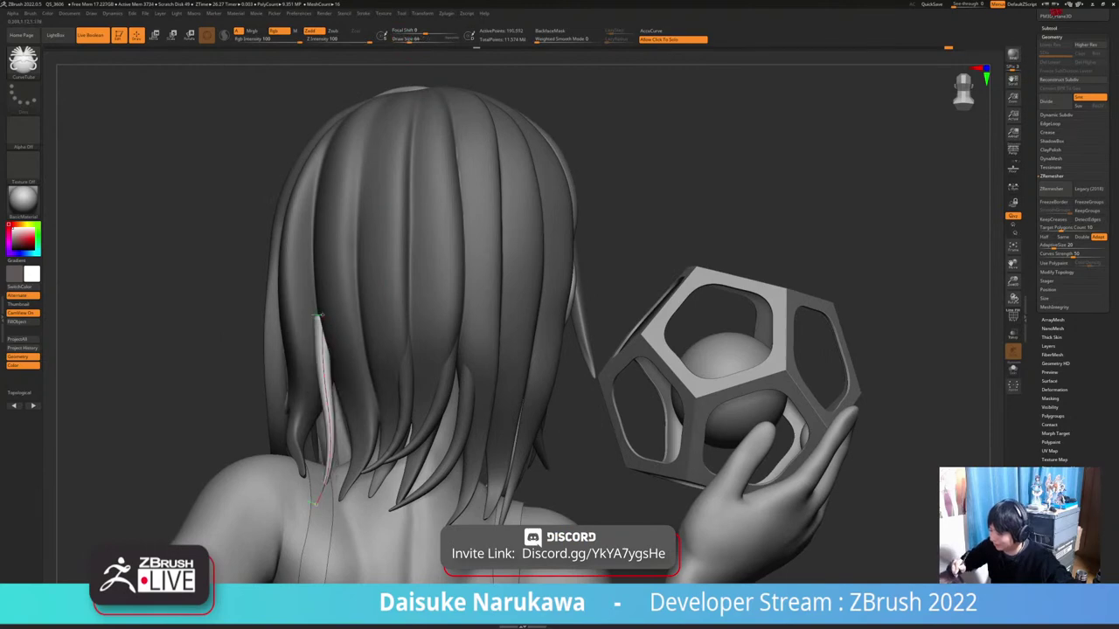
mouse_move(349, 358)
right_mouse_down("ctrl")
mouse_move(341, 297)
mouse_move(354, 301)
mouse_move(358, 377)
right_mouse_up("ctrl")
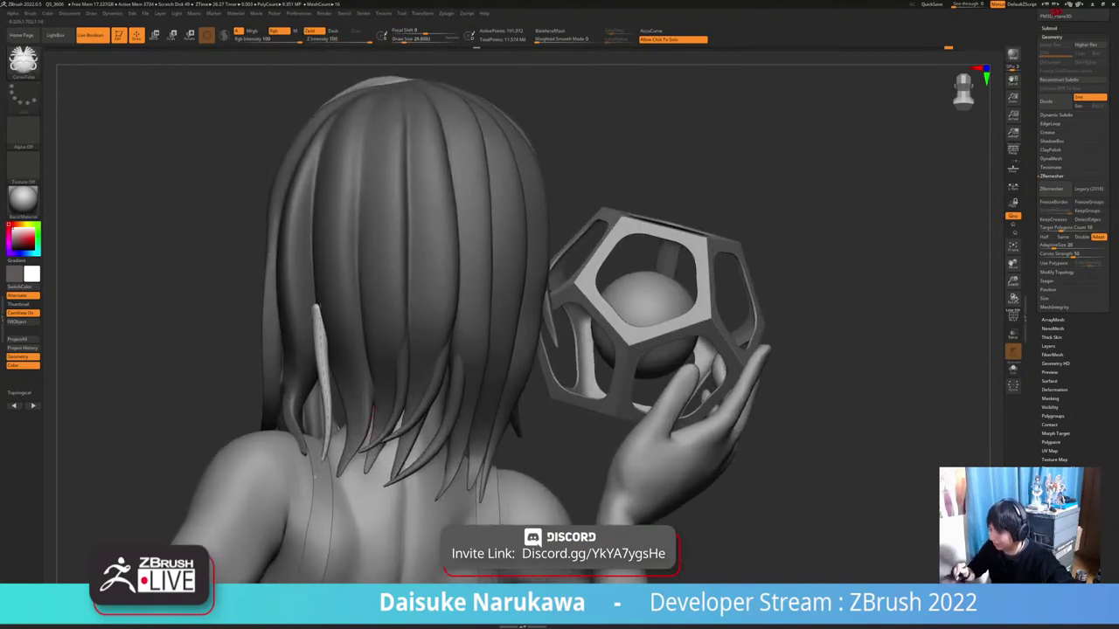
Isolate the hair and pull the new strand's blunt upper end into a point with SnakeHook at a draw size of about 292
left_click(236, 384)
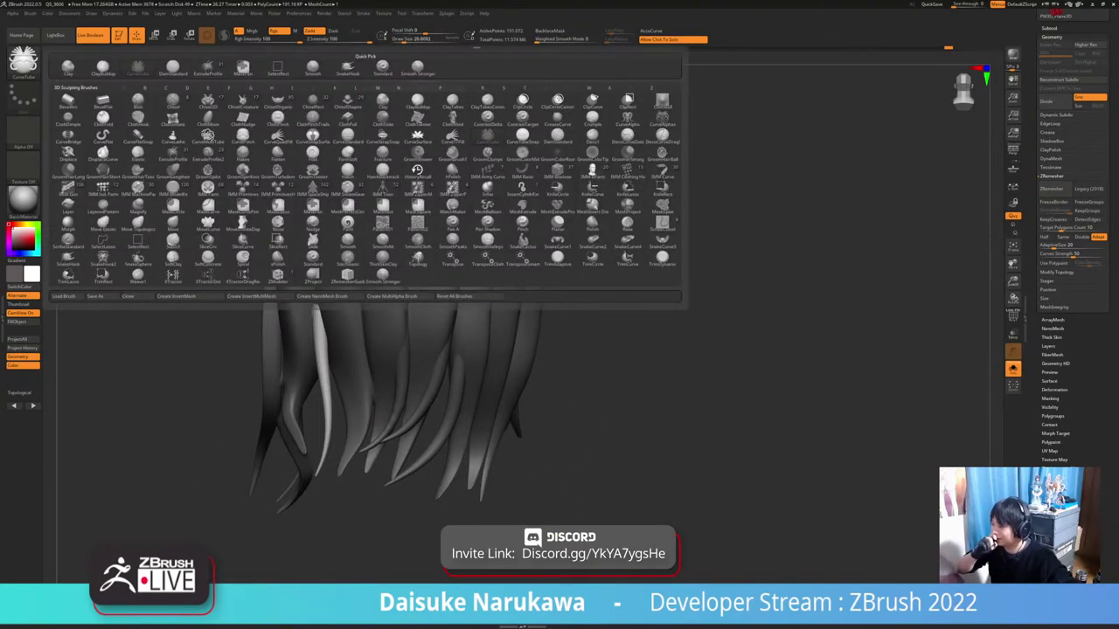
left_click(348, 68)
left_click(421, 39)
mouse_move(348, 315)
right_mouse_down()
mouse_move(383, 211)
mouse_move(359, 255)
right_mouse_up()
left_click(426, 39)
left_click_drag(325, 305, 320, 298)
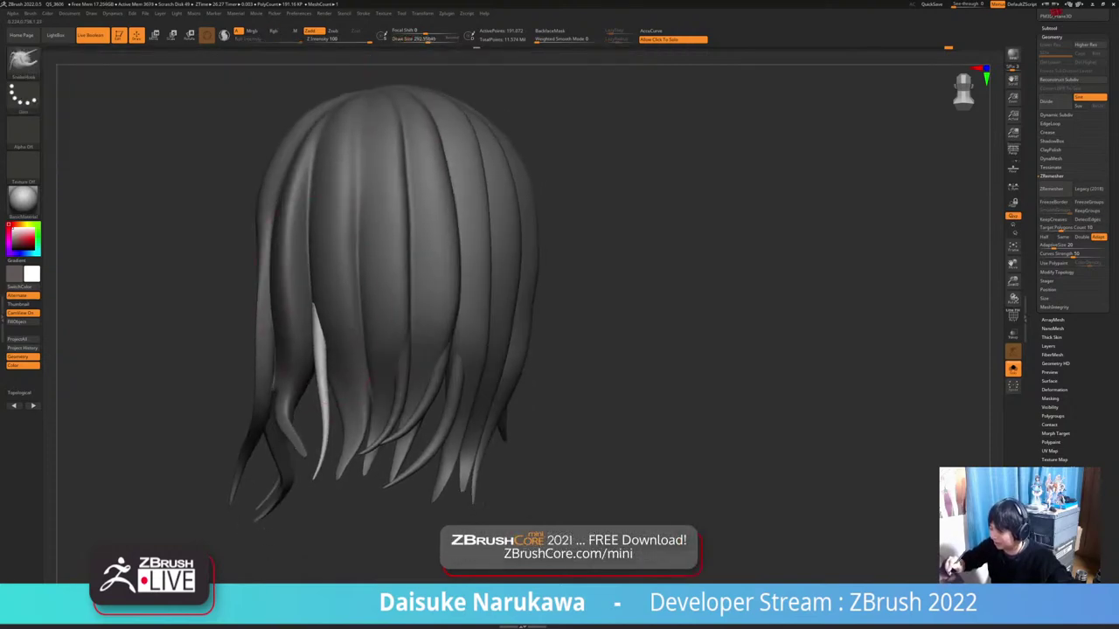
right_click_drag(323, 302, 331, 316)
Bend the strand's lower half with SnakeHook from the back and side, smooth its tip, and show the full figure again
left_click_drag(320, 398, 330, 395)
right_click_drag(272, 468, 321, 473)
left_click_drag(326, 430, 336, 429)
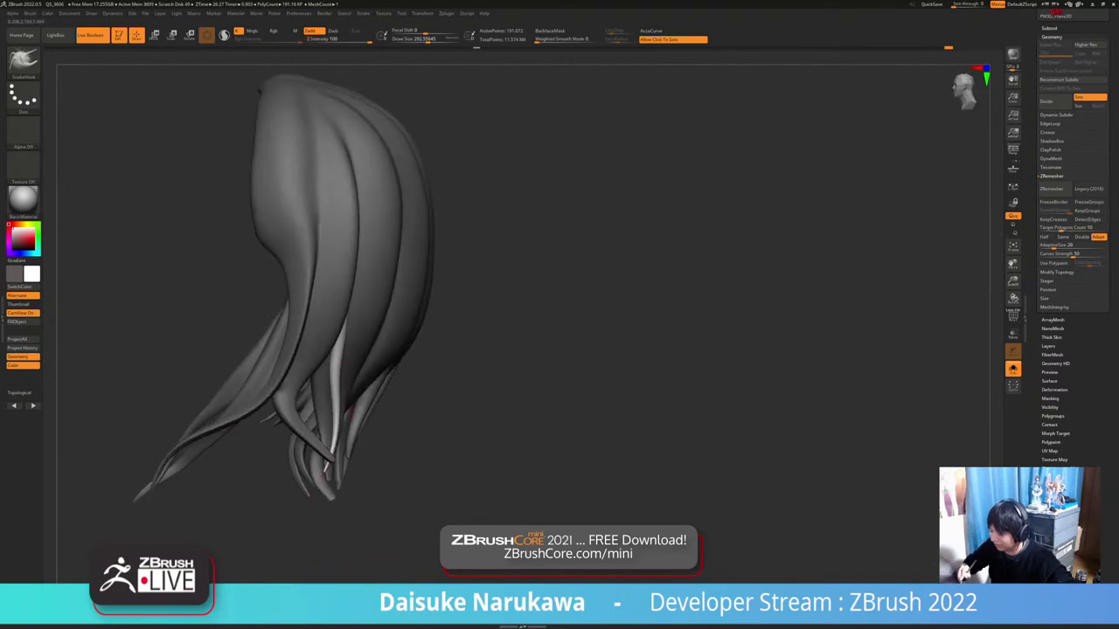
mouse_move(336, 432)
right_mouse_down()
mouse_move(284, 431)
mouse_move(280, 450)
mouse_move(325, 444)
right_mouse_up()
left_click_drag(364, 424, 355, 455, "shift")
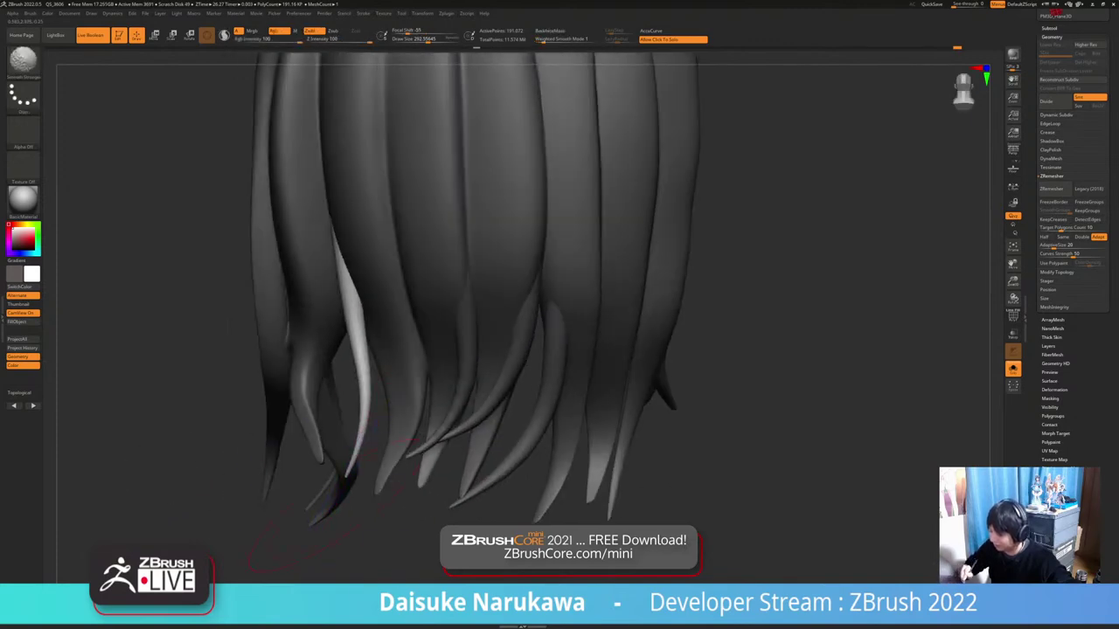
mouse_move(306, 477)
right_mouse_down()
mouse_move(284, 476)
mouse_move(383, 457)
right_mouse_up()
left_click(284, 487)
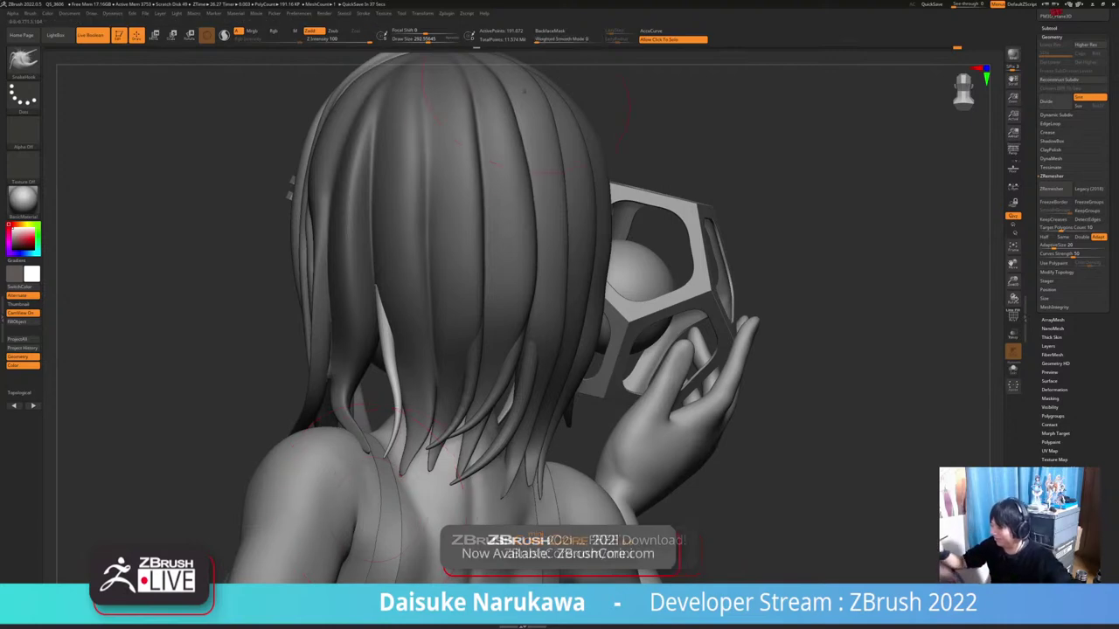
Enable BackfaceMask and pull the strand's front edge outward from the side to widen it
right_click_drag(372, 509, 480, 509)
right_click_drag(372, 352, 486, 350)
left_click(551, 32)
right_click_drag(397, 362, 437, 402, "ctrl")
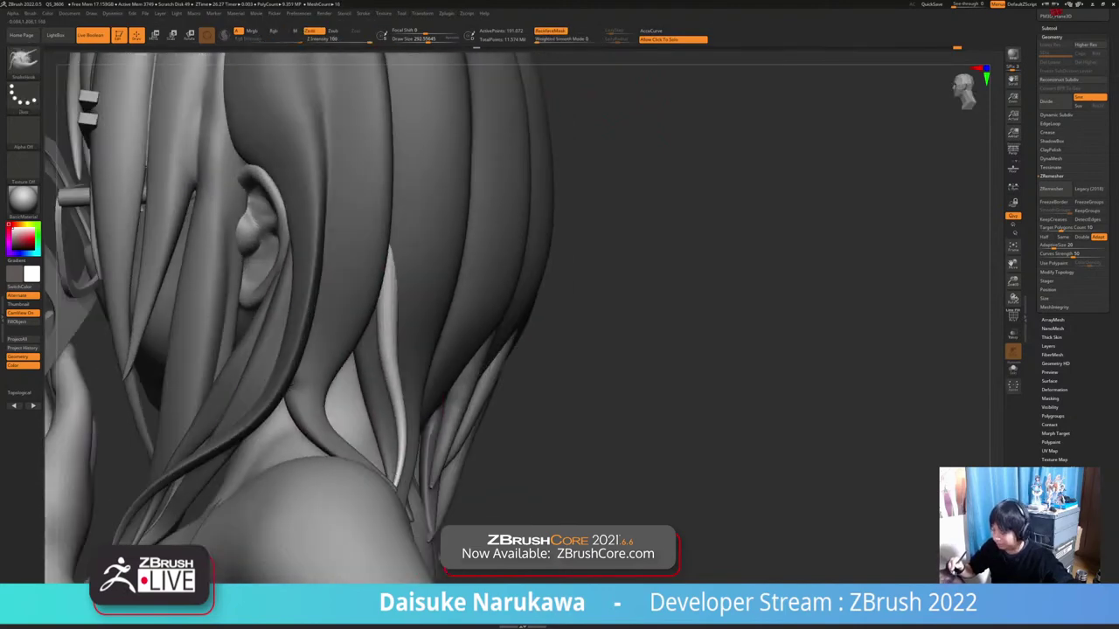
mouse_move(390, 360)
left_mouse_down()
mouse_move(374, 360)
mouse_move(376, 388)
mouse_move(366, 388)
mouse_move(369, 352)
left_mouse_up()
mouse_move(411, 385)
right_mouse_down()
mouse_move(430, 384)
mouse_move(420, 384)
right_mouse_up()
left_click_drag(399, 373, 381, 413)
Shape the strand's middle into a broader leaf form with SnakeHook, working mainly from behind
right_click_drag(463, 402, 367, 397)
left_click_drag(394, 372, 405, 373)
right_click_drag(428, 381, 403, 364)
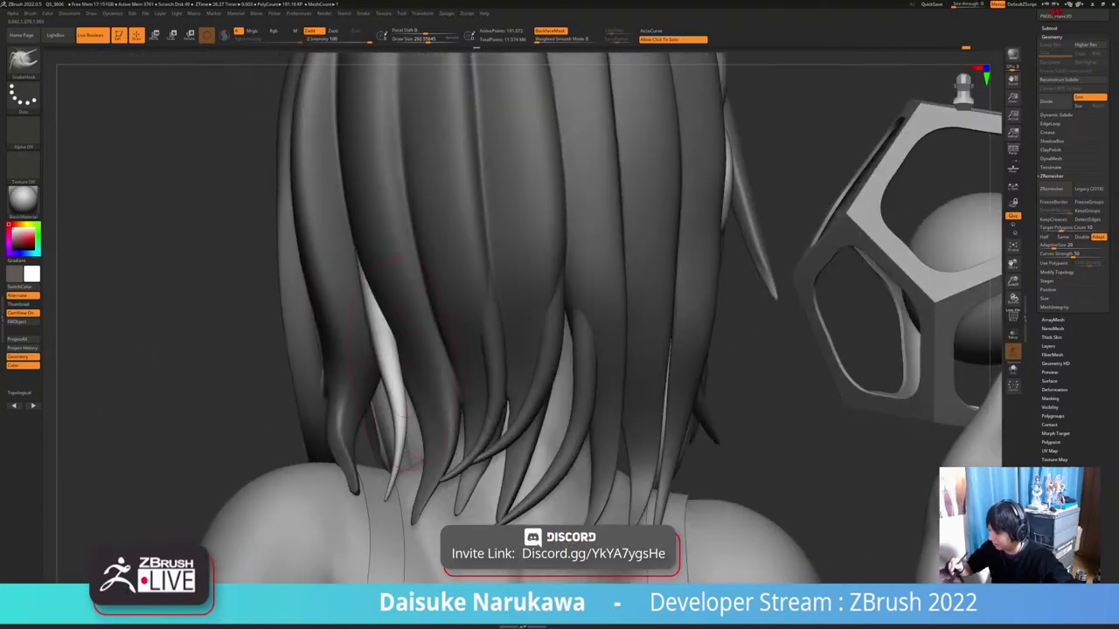
left_click_drag(403, 372, 392, 373)
mouse_move(411, 384)
right_mouse_down("ctrl")
mouse_move(412, 360)
mouse_move(437, 365)
right_mouse_up("ctrl")
left_click_drag(404, 411, 395, 412)
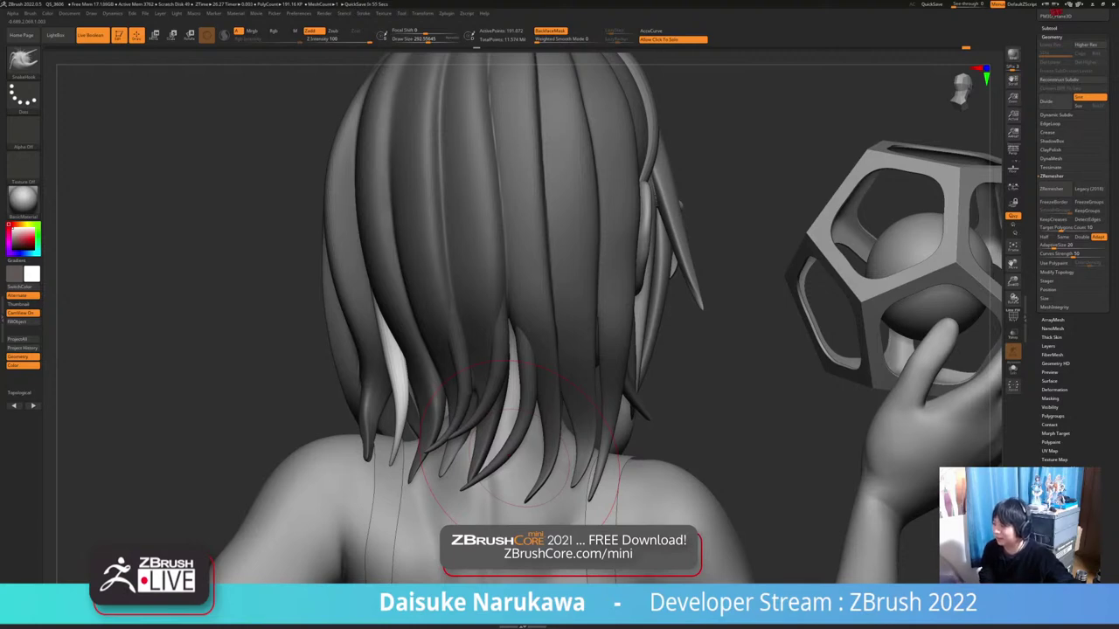
Smooth the widened strand toward its lower tip and nudge its middle to follow the neighbouring hair
right_click_drag(520, 459, 603, 455)
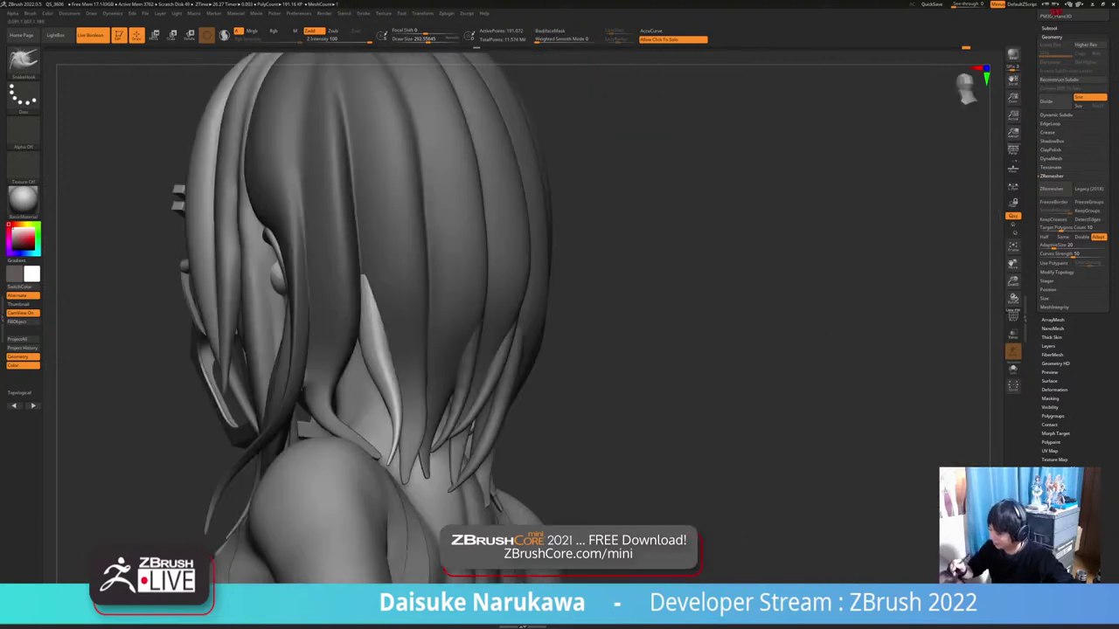
mouse_move(420, 419)
right_mouse_down("ctrl")
mouse_move(420, 490)
mouse_move(389, 498)
right_mouse_up("ctrl")
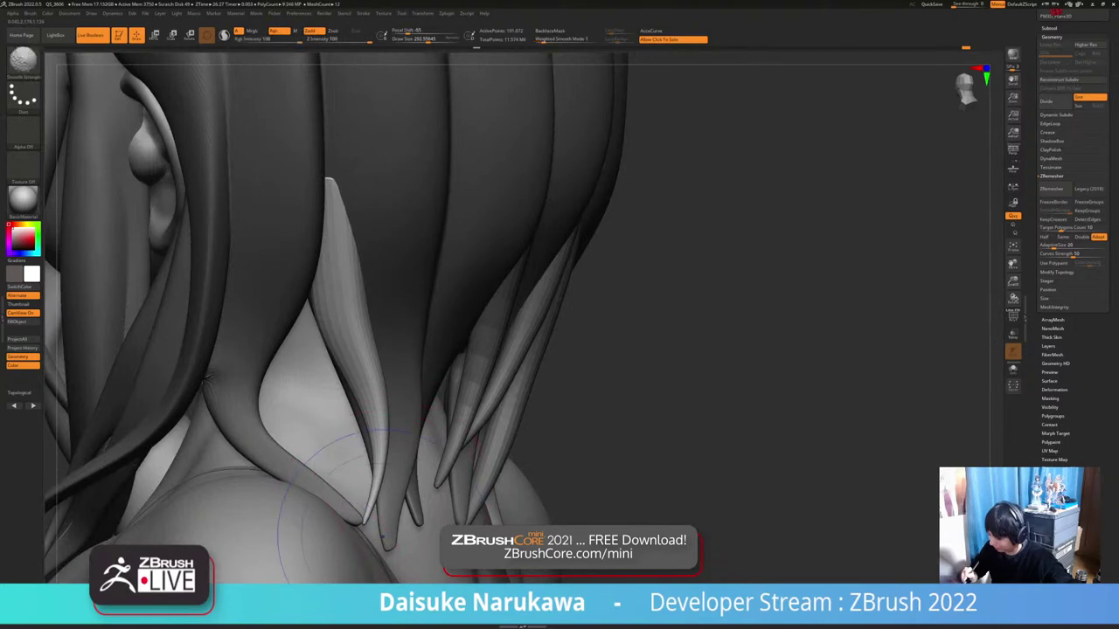
right_click_drag(370, 507, 393, 446, "ctrl")
right_click_drag(410, 515, 496, 461, "ctrl")
right_click_drag(315, 454, 288, 384, "ctrl")
right_click_drag(302, 437, 291, 358, "alt")
mouse_move(291, 358)
right_mouse_down()
mouse_move(359, 376)
mouse_move(301, 385)
mouse_move(378, 383)
mouse_move(353, 412)
right_mouse_up()
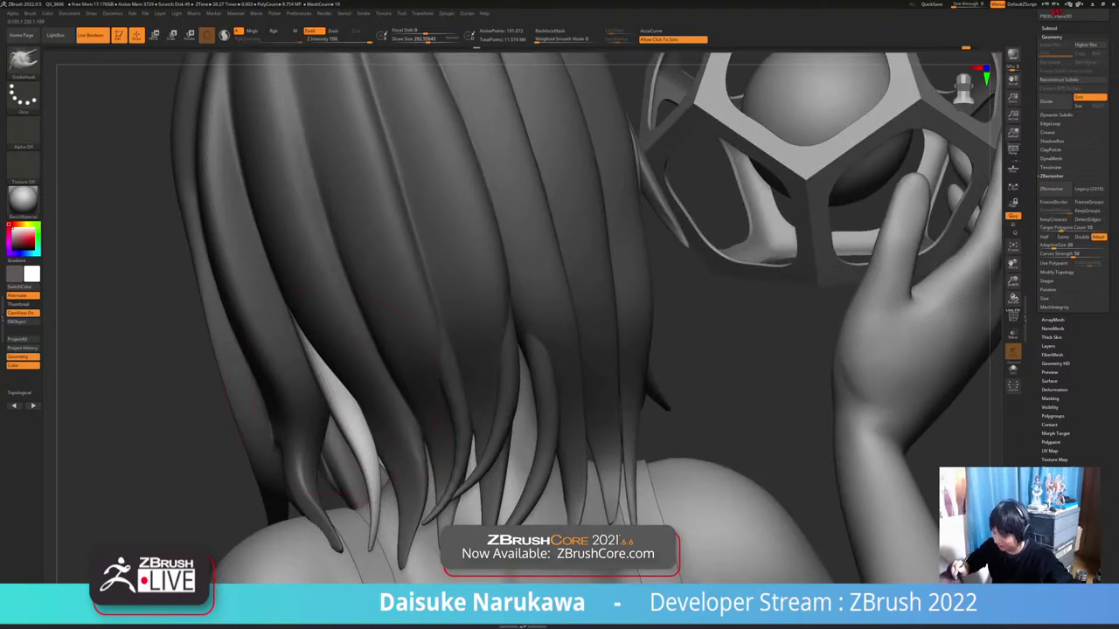
left_click_drag(328, 398, 339, 407)
mouse_move(349, 419)
right_mouse_down("ctrl")
mouse_move(342, 354)
mouse_move(407, 375)
mouse_move(367, 385)
right_mouse_up("ctrl")
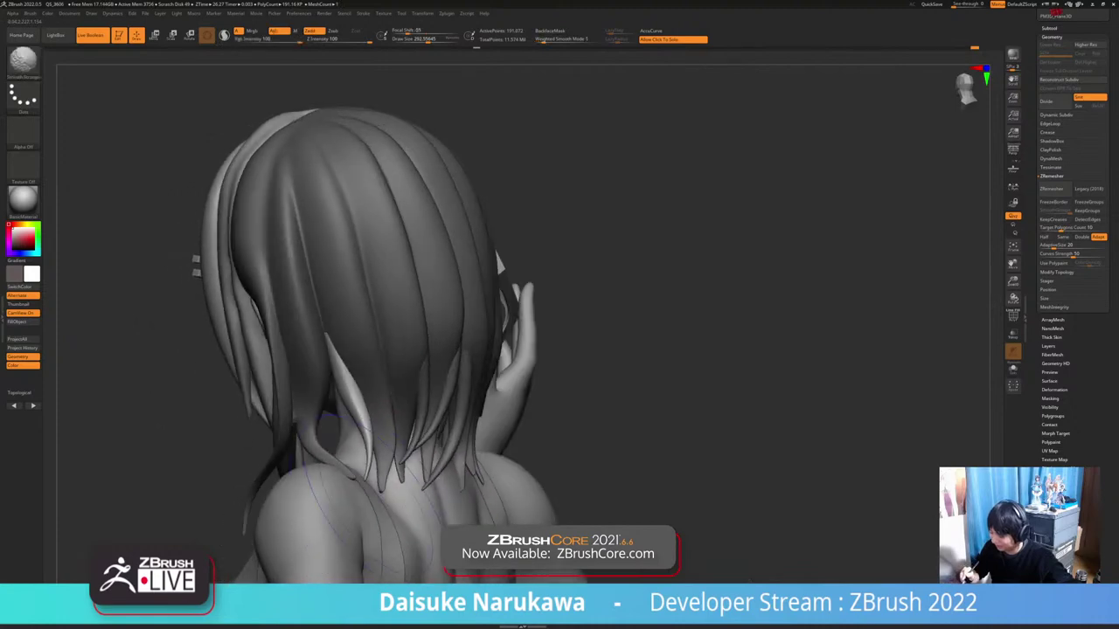
Pull the strand's upper end higher and refine its curve behind the ear with SnakeHook from the side
mouse_move(389, 481)
right_mouse_down()
mouse_move(356, 487)
mouse_move(350, 478)
mouse_move(402, 494)
mouse_move(374, 506)
mouse_move(385, 426)
mouse_move(516, 441)
mouse_move(620, 438)
mouse_move(518, 437)
mouse_move(614, 428)
right_mouse_up()
mouse_move(450, 393)
right_mouse_down("ctrl")
mouse_move(433, 414)
mouse_move(447, 384)
right_mouse_up("ctrl")
left_click_drag(448, 384, 445, 332)
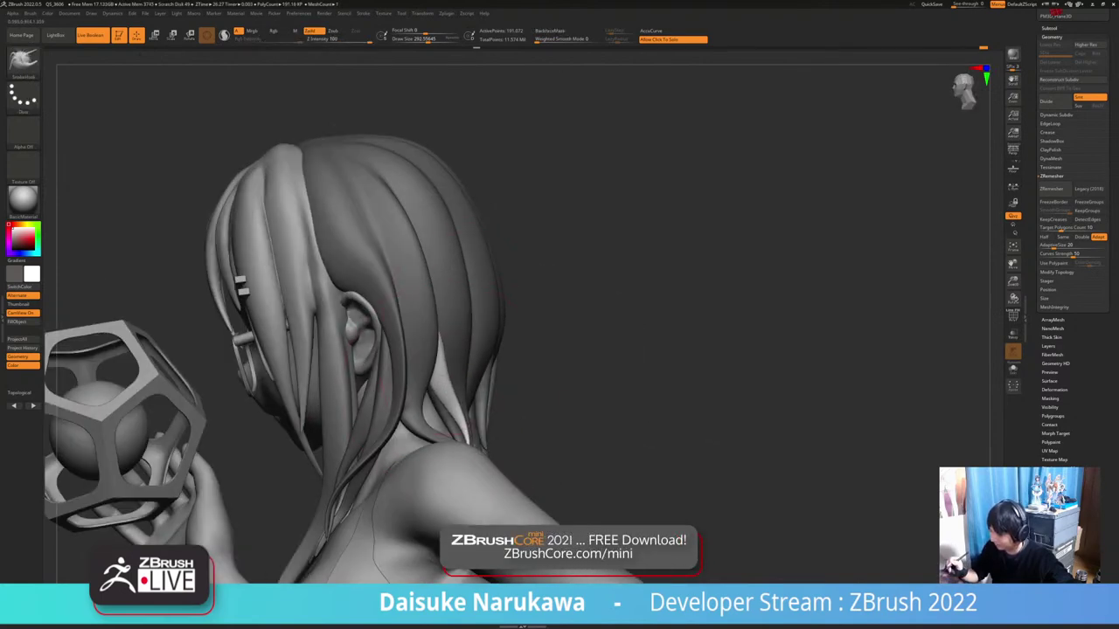
mouse_move(507, 320)
right_mouse_down()
mouse_move(449, 308)
mouse_move(458, 284)
right_mouse_up()
right_click_drag(458, 284, 445, 407)
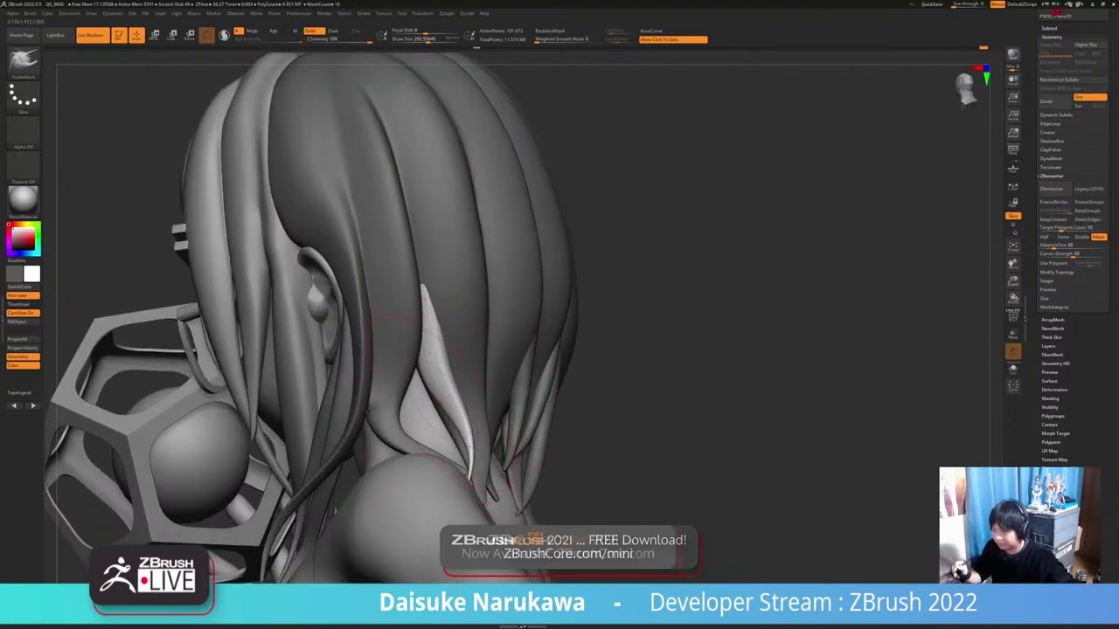
left_click_drag(450, 403, 439, 411)
Clear the mask on the back hair and review the strands from behind and from the side
mouse_move(515, 481)
right_mouse_down("ctrl")
mouse_move(527, 405)
mouse_move(499, 400)
right_mouse_up("ctrl")
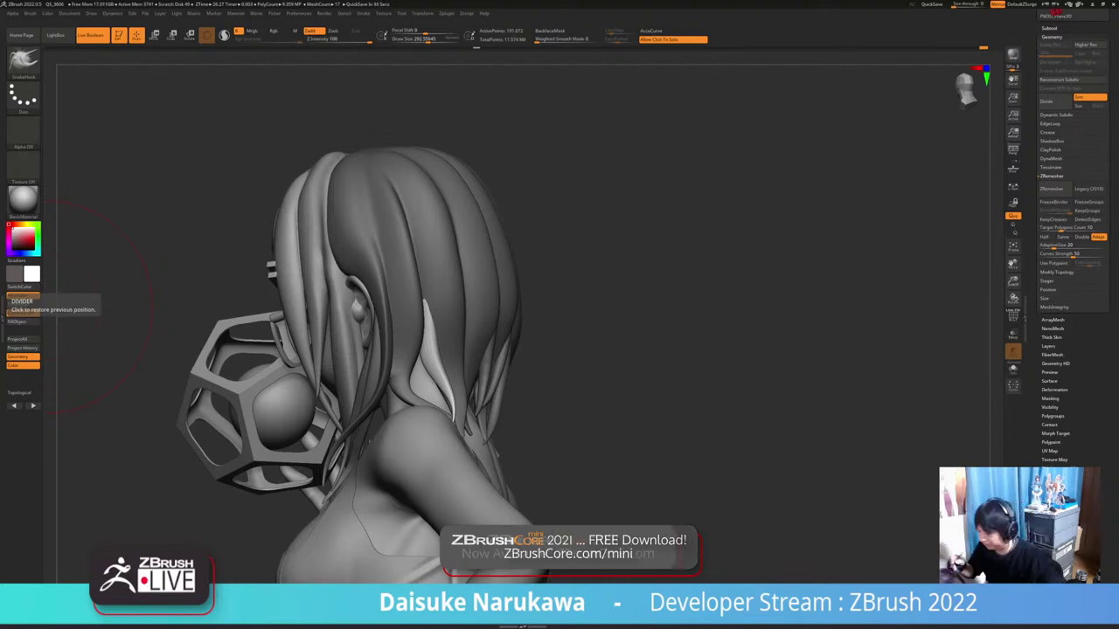
left_click_drag(114, 284, 275, 232)
mouse_move(568, 385)
left_mouse_down("alt")
mouse_move(519, 377)
mouse_move(450, 291)
left_mouse_up("alt")
right_click_drag(440, 298, 476, 398, "alt")
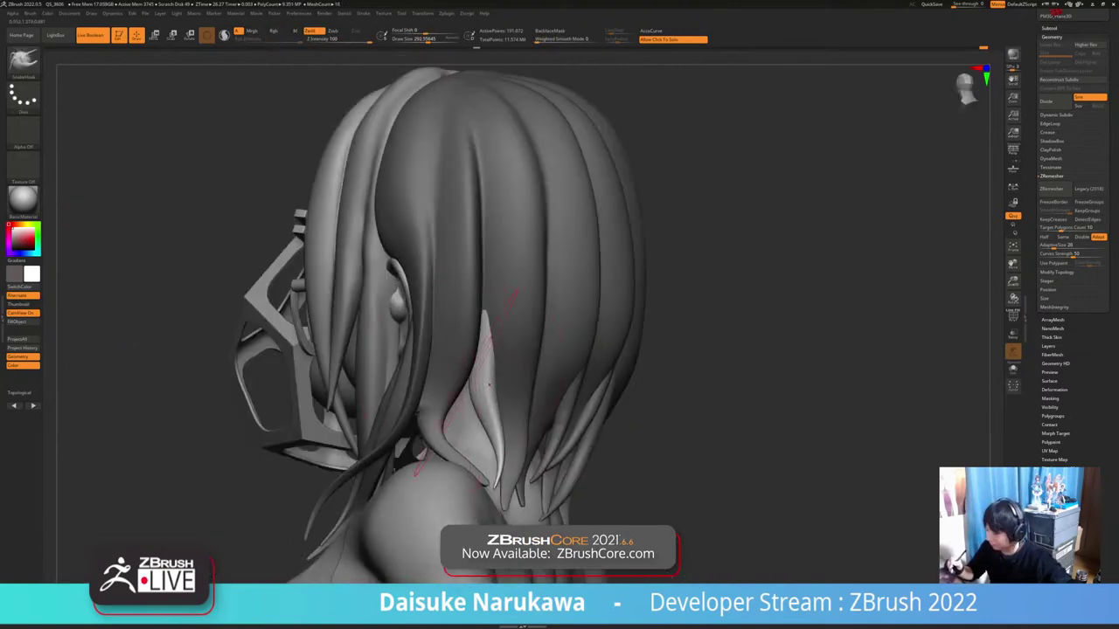
right_click_drag(507, 352, 419, 324, "ctrl")
mouse_move(537, 326)
right_mouse_down()
mouse_move(503, 330)
mouse_move(485, 301)
right_mouse_up()
right_click_drag(699, 346, 743, 349)
left_click_drag(731, 354, 743, 397, "ctrl")
right_click_drag(662, 328, 586, 323, "ctrl")
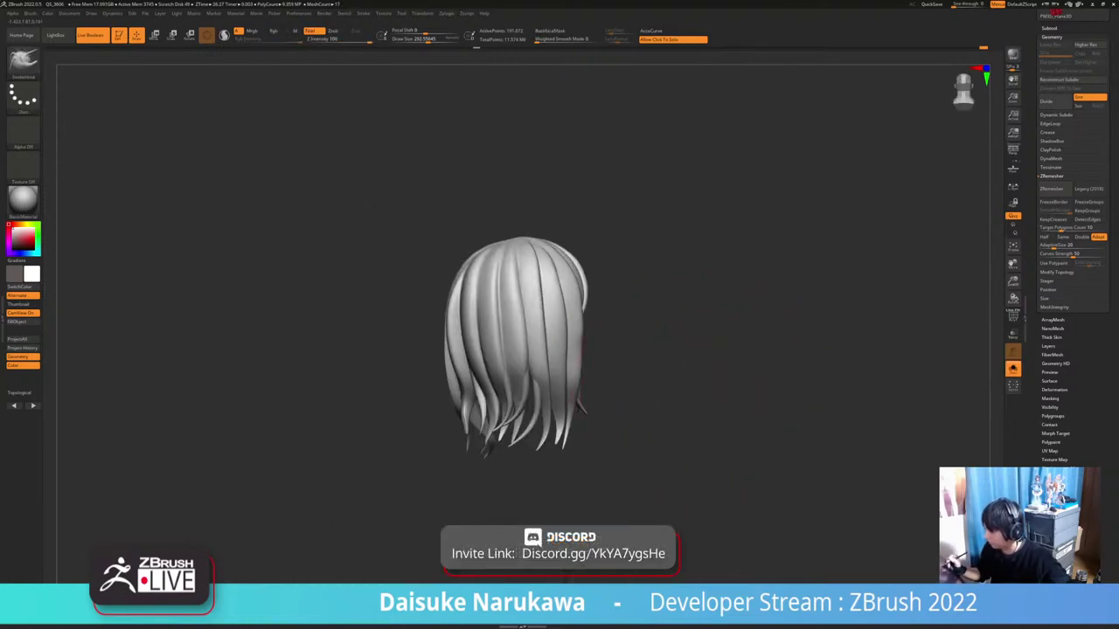
right_click_drag(525, 393, 664, 393)
right_click_drag(603, 367, 673, 389)
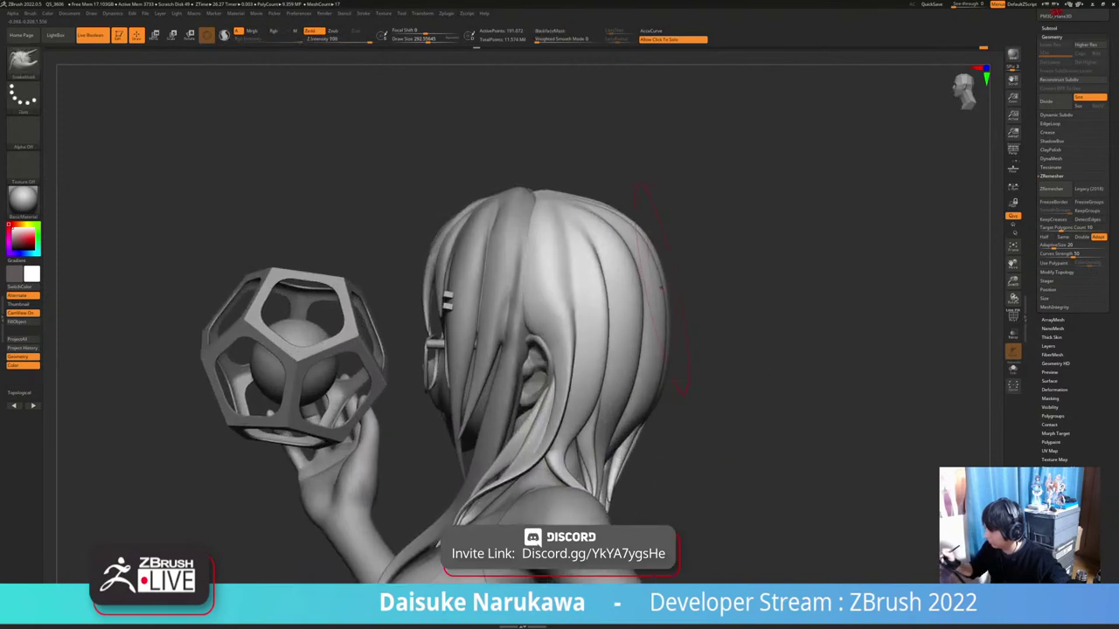
right_click_drag(594, 288, 634, 284)
Try stepping back to an earlier state in the undo history to compare the hair
left_click(418, 40)
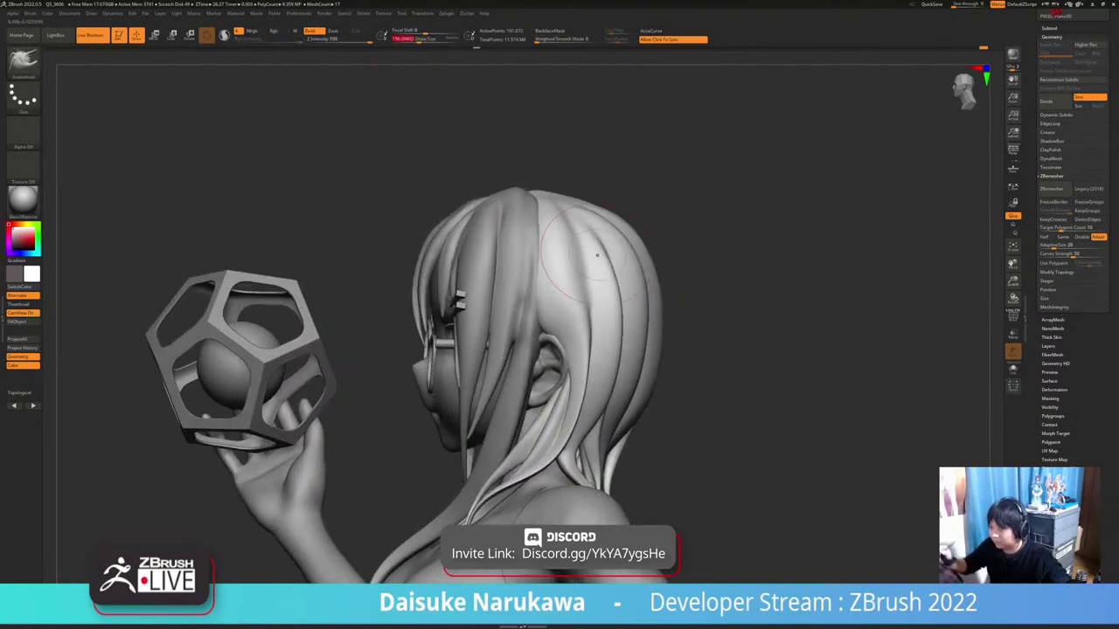
left_click(477, 51, "ctrl")
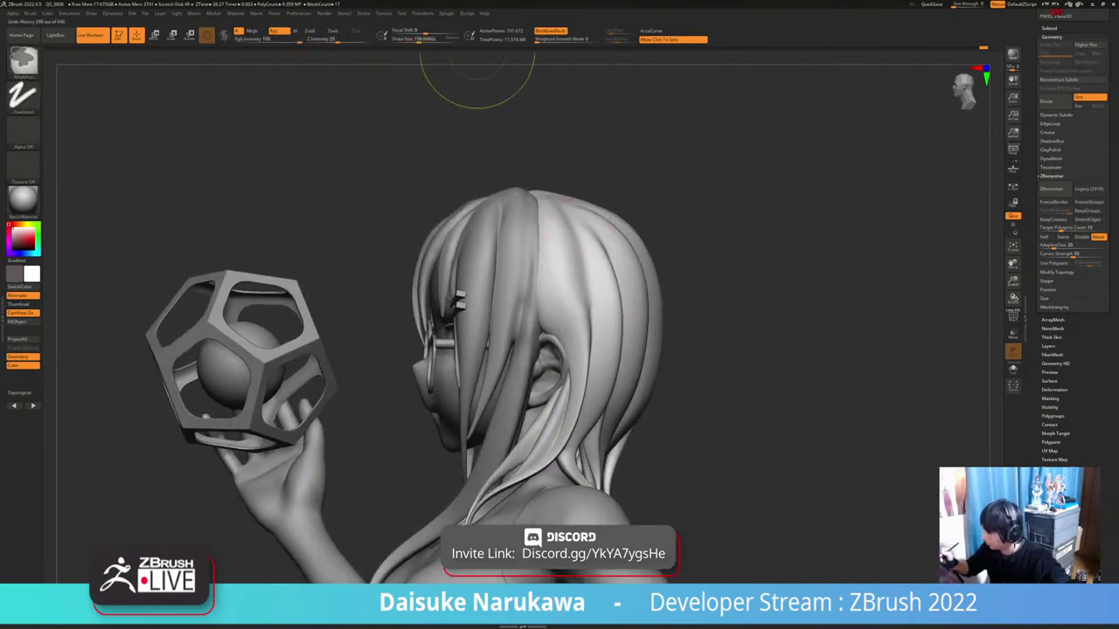
left_click(477, 50)
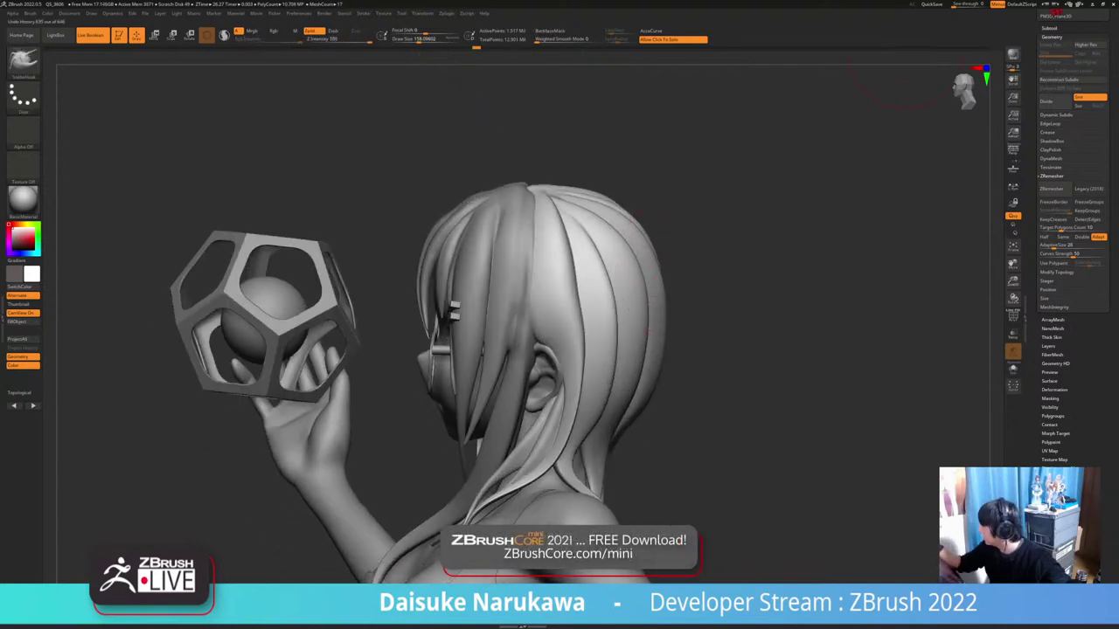
key("ctrl+z")
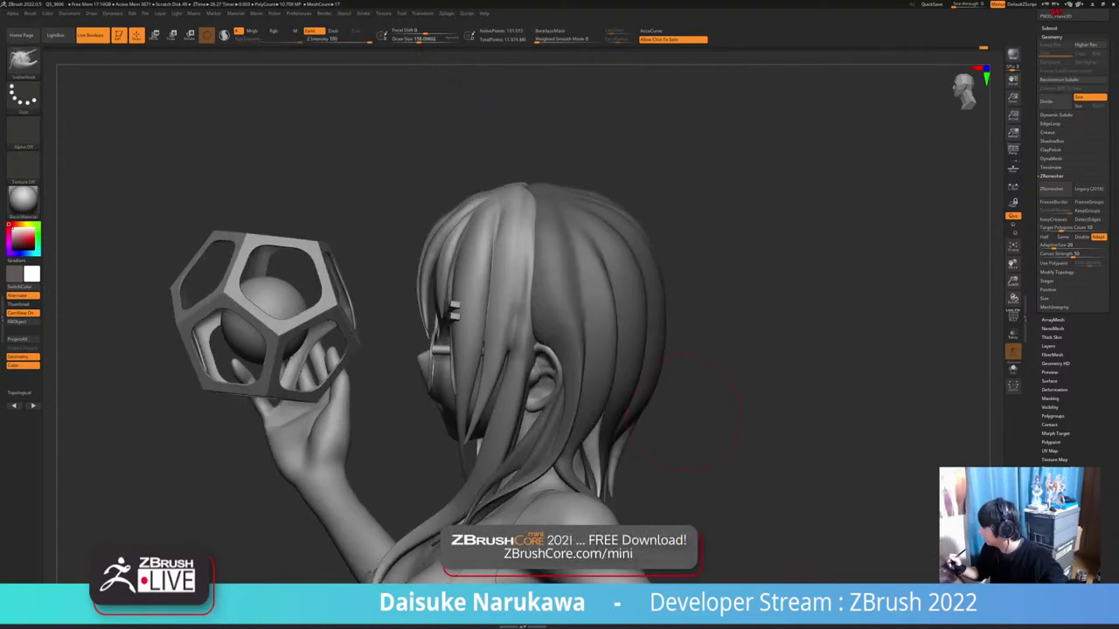
mouse_move(685, 413)
left_mouse_down()
mouse_move(739, 367)
mouse_move(673, 375)
mouse_move(603, 336)
mouse_move(507, 325)
left_mouse_up()
Select the back hair and carve a vertical groove down its middle strand with DamStandard at a draw size of about 124
left_click(616, 349, "alt")
key("b")
key("d")
key("s")
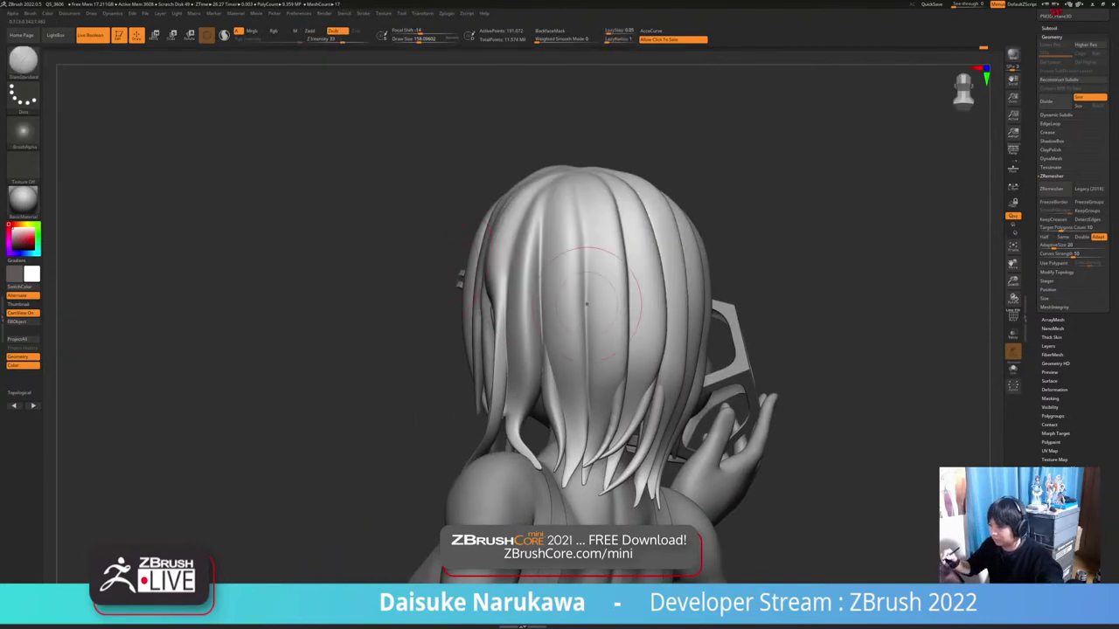
mouse_move(586, 304)
right_mouse_down("ctrl")
mouse_move(580, 267)
mouse_move(551, 323)
right_mouse_up("ctrl")
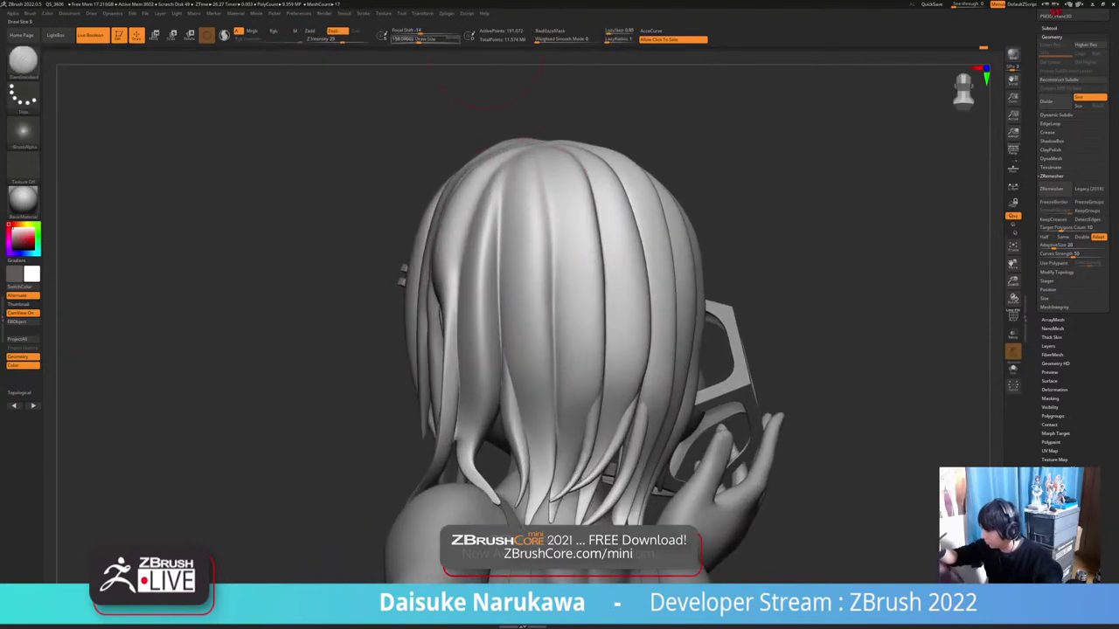
left_click_drag(419, 40, 415, 39)
right_click_drag(542, 175, 538, 223)
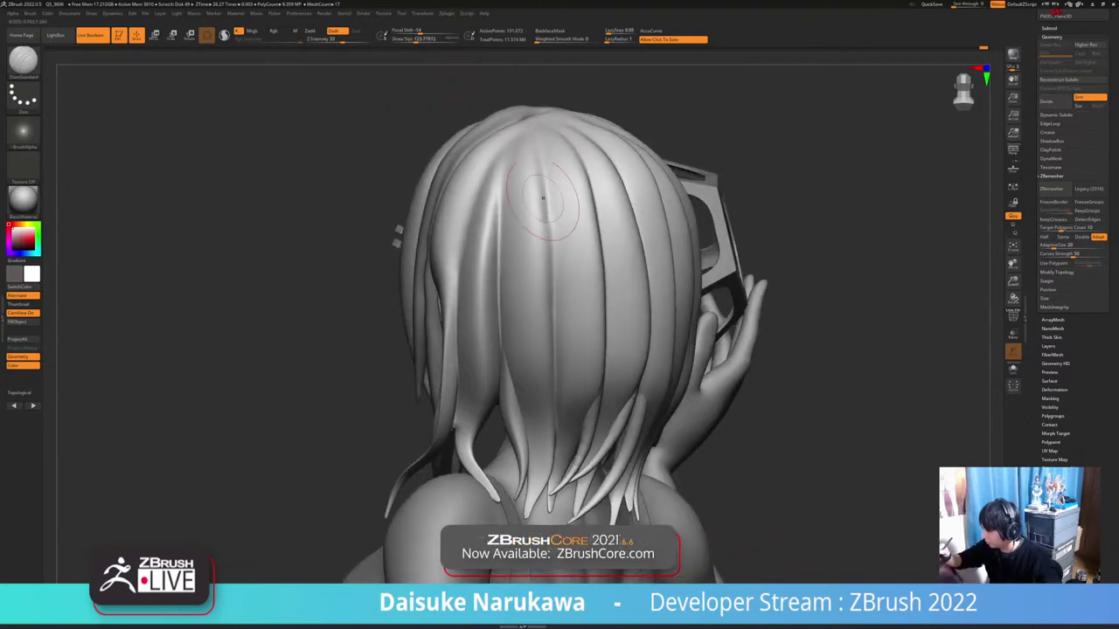
left_click_drag(543, 167, 545, 325)
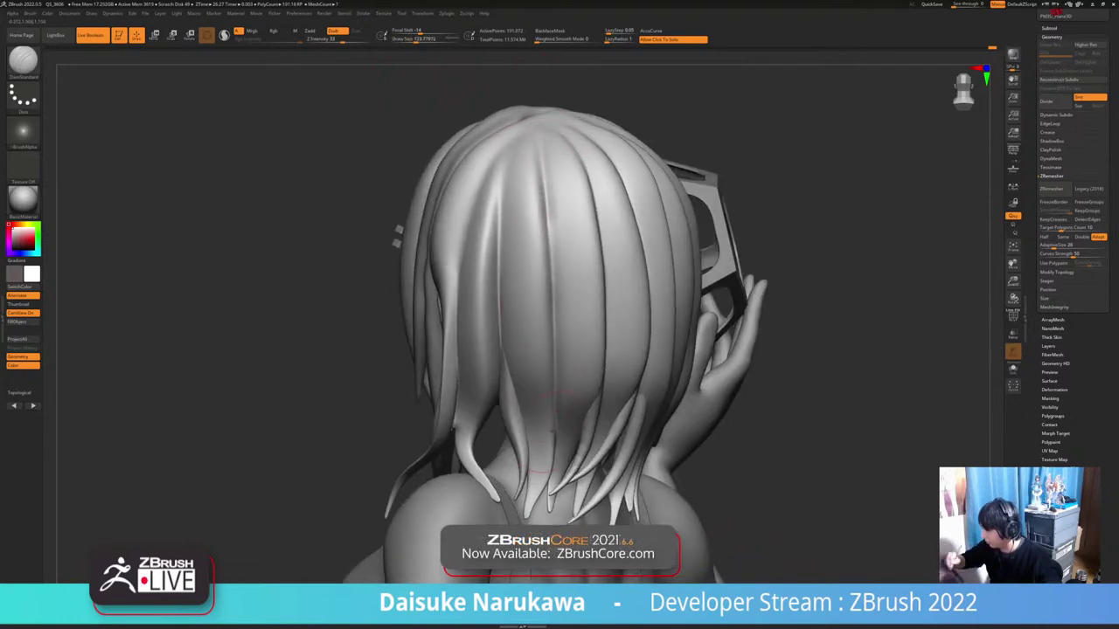
right_click_drag(534, 156, 544, 215)
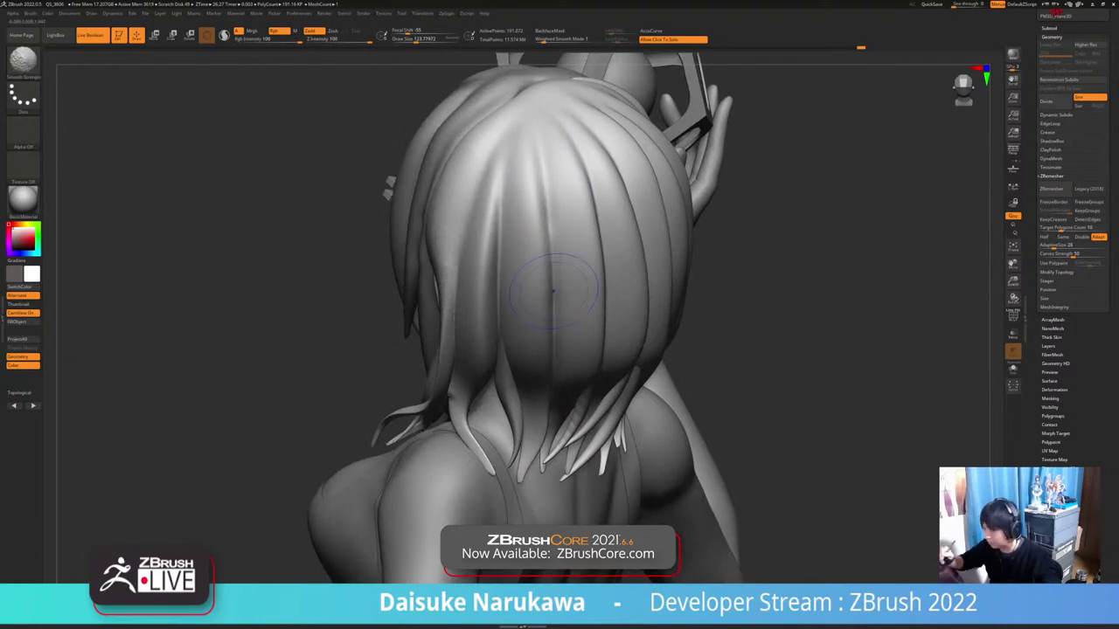
Smooth the groove's upper part near the crown and build up the surface beside it with inverted DamStandard
right_click_drag(553, 290, 524, 279, "alt")
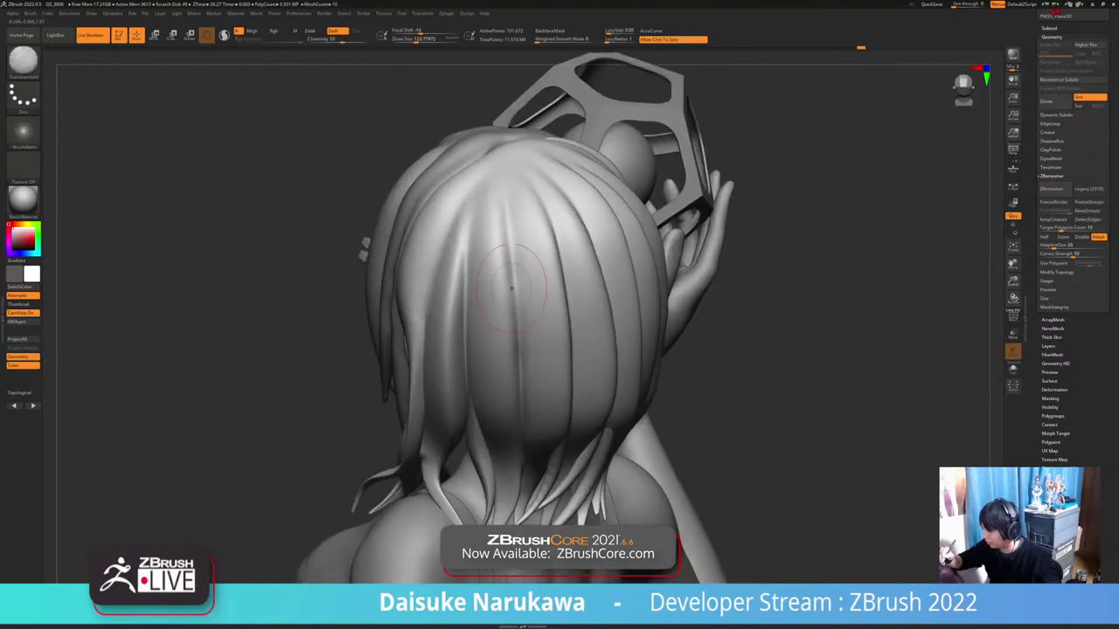
left_click_drag(535, 170, 548, 210, "shift")
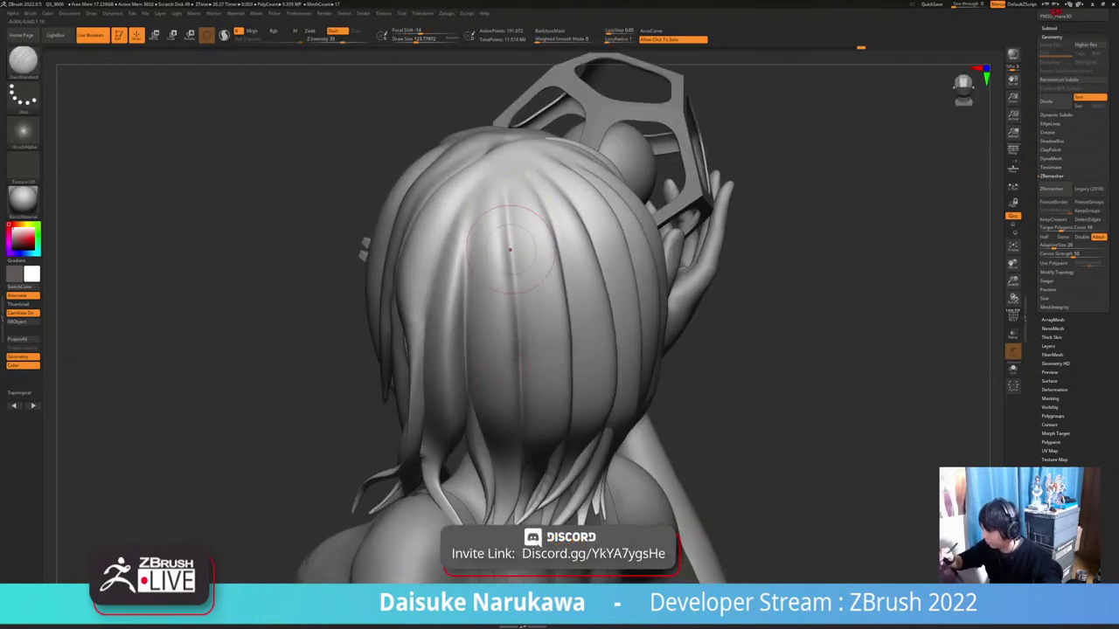
right_click_drag(510, 250, 513, 210)
right_click_drag(516, 288, 537, 343, "alt")
right_click_drag(453, 313, 460, 330)
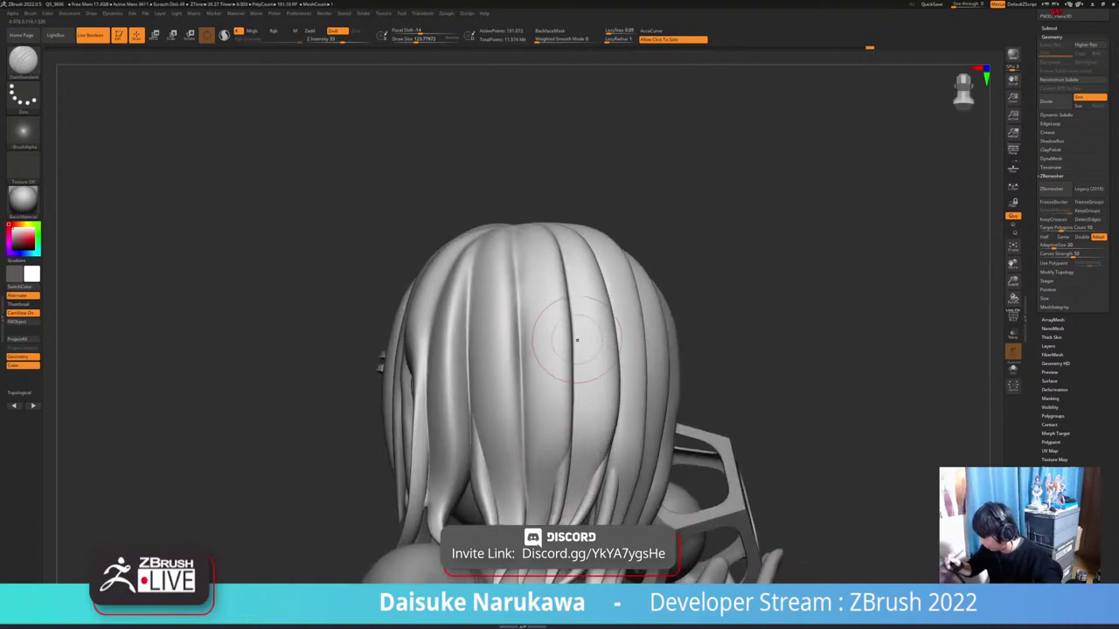
right_click_drag(576, 340, 577, 381)
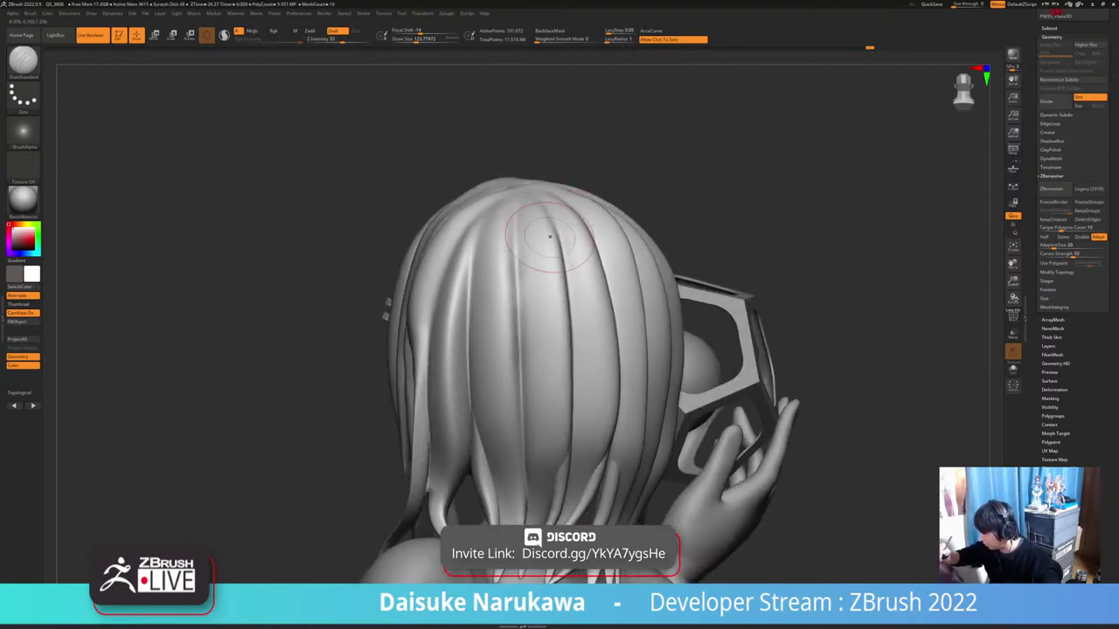
right_click_drag(558, 271, 542, 293)
left_click_drag(549, 177, 564, 209, "alt")
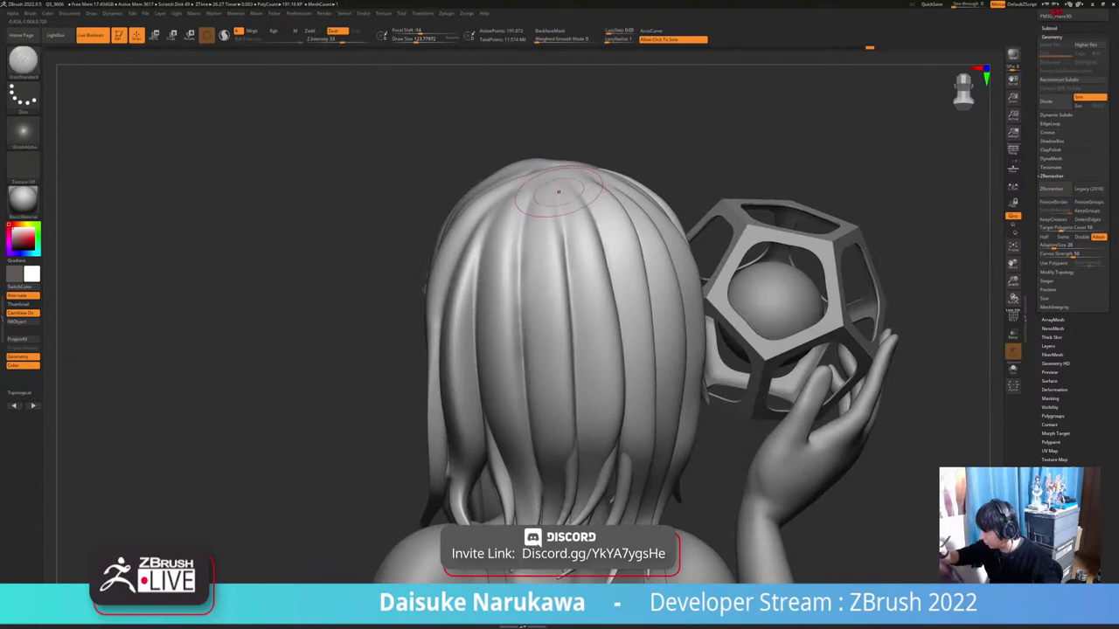
right_click_drag(546, 249, 556, 298)
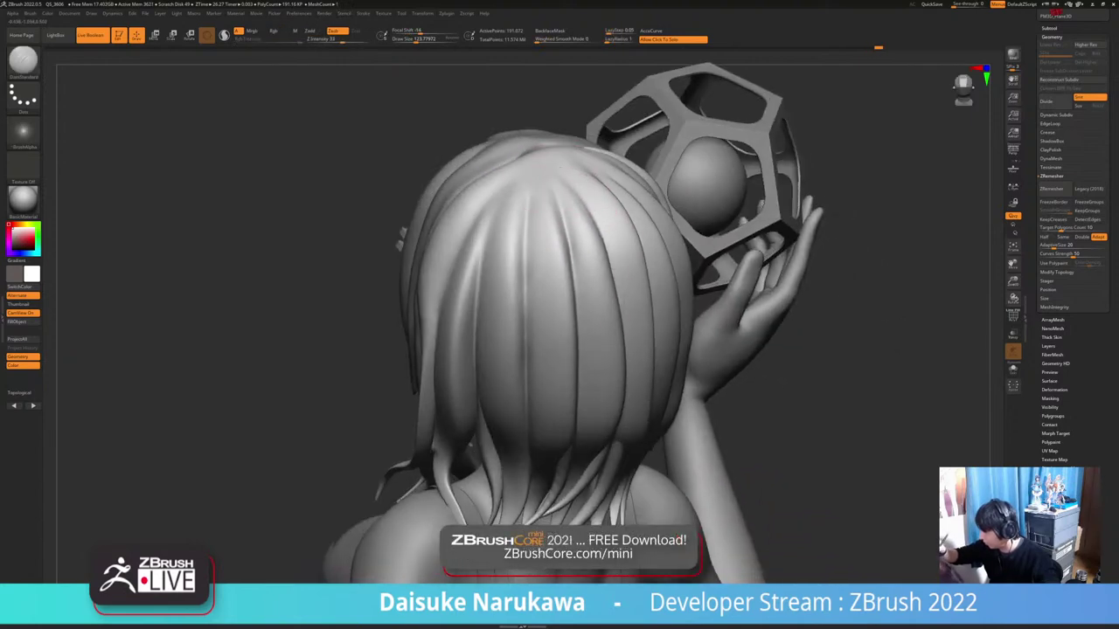
Soften the grooves between the back strands from the crown down to the middle of the head
left_click_drag(610, 256, 603, 288, "shift")
right_click_drag(603, 280, 568, 272)
left_click_drag(565, 179, 583, 271, "shift")
right_click_drag(603, 262, 580, 304)
left_click_drag(530, 190, 570, 323, "shift")
right_click_drag(573, 319, 565, 252)
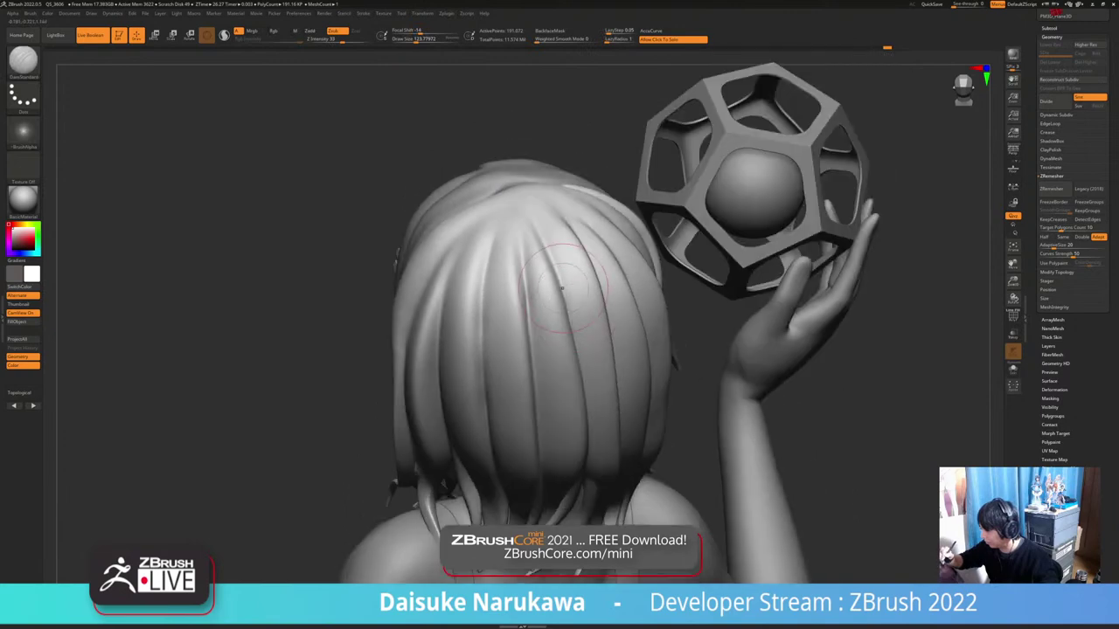
mouse_move(561, 241)
left_mouse_down("shift")
mouse_move(554, 265)
mouse_move(568, 315)
left_mouse_up("shift")
Switch to SnakeHook with an adjusted focal shift and smooth the strand roots beside the crown
mouse_move(653, 423)
right_mouse_down("ctrl")
mouse_move(646, 354)
mouse_move(743, 323)
mouse_move(520, 284)
mouse_move(598, 268)
right_mouse_up("ctrl")
key("b")
key("t")
key("d")
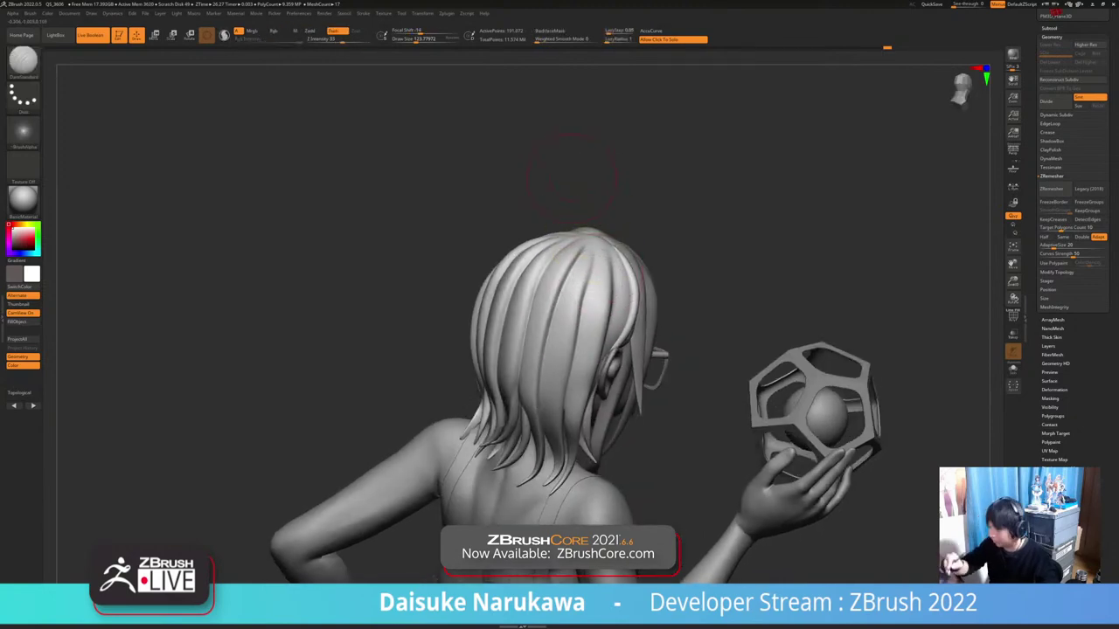
key("b")
left_click(348, 67)
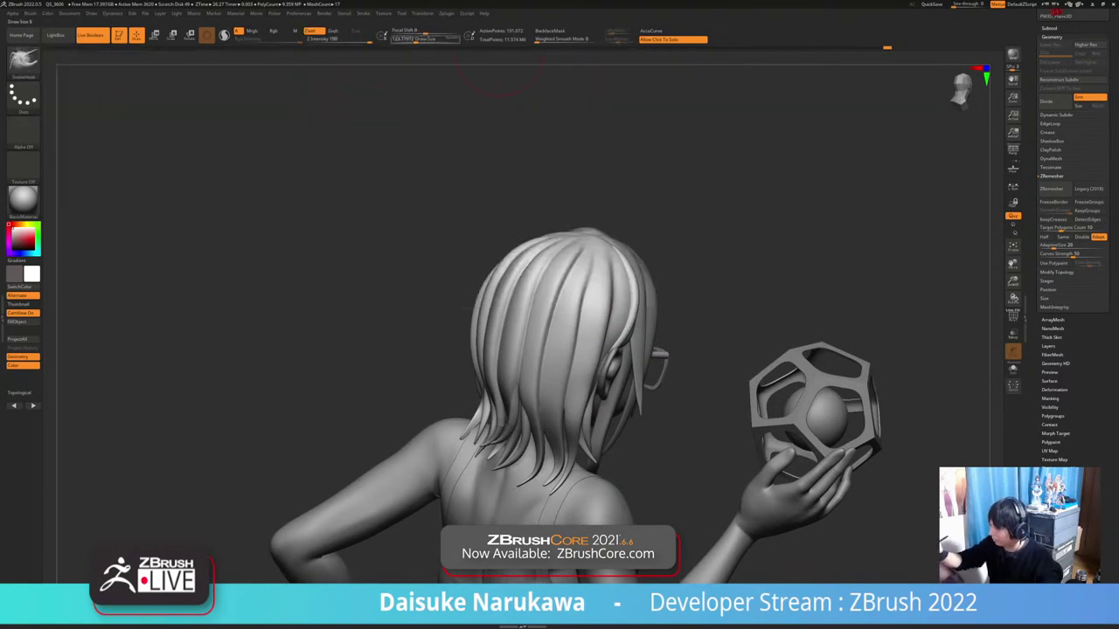
left_click(423, 32)
right_click_drag(558, 262, 548, 302, "ctrl")
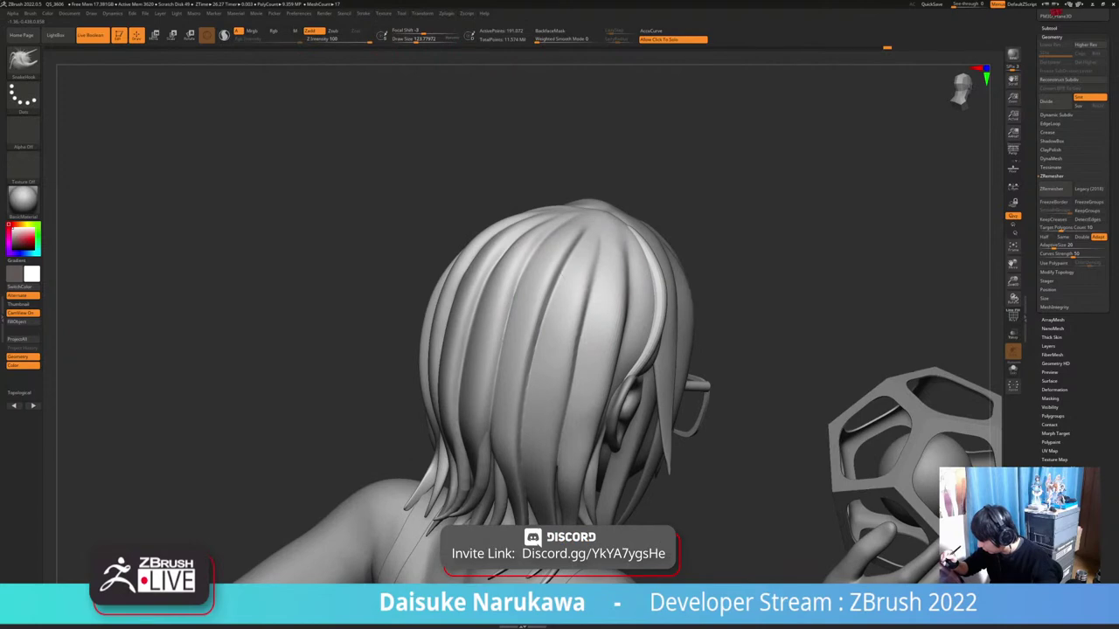
left_click_drag(592, 252, 598, 262, "shift")
right_click_drag(598, 248, 598, 271)
left_click_drag(594, 263, 599, 255, "shift")
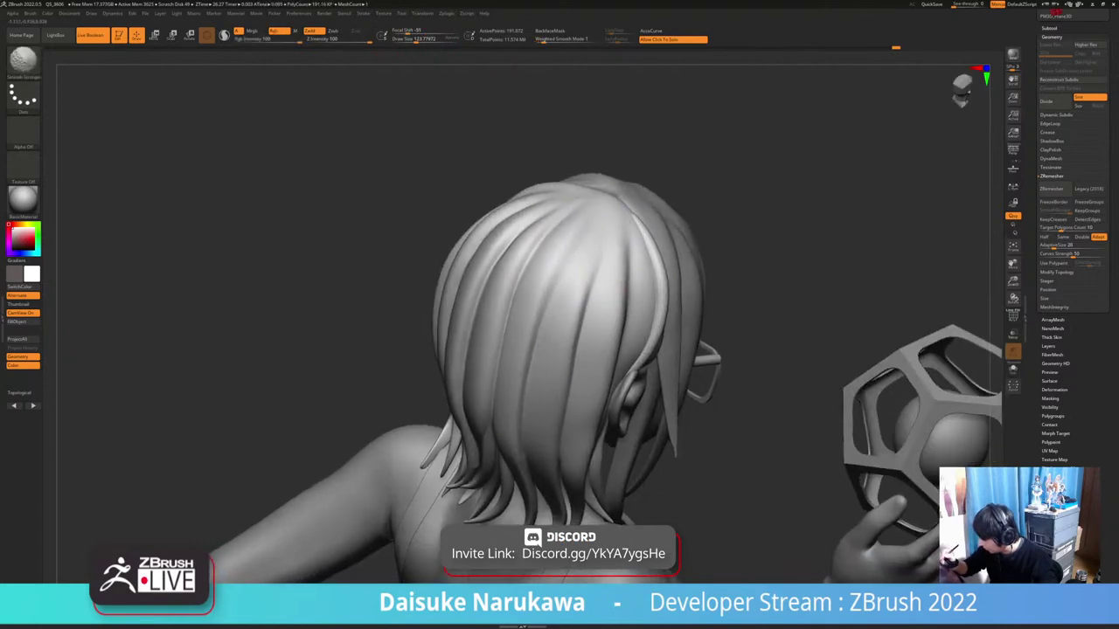
Smooth the hair between the parting and the right ear and check the head from the side and front
mouse_move(625, 306)
right_mouse_down("alt")
mouse_move(551, 270)
mouse_move(550, 243)
right_mouse_up("alt")
mouse_move(552, 225)
left_mouse_down("shift")
mouse_move(539, 230)
mouse_move(547, 204)
left_mouse_up("shift")
right_click_drag(560, 234, 550, 222)
right_click_drag(566, 266, 556, 247)
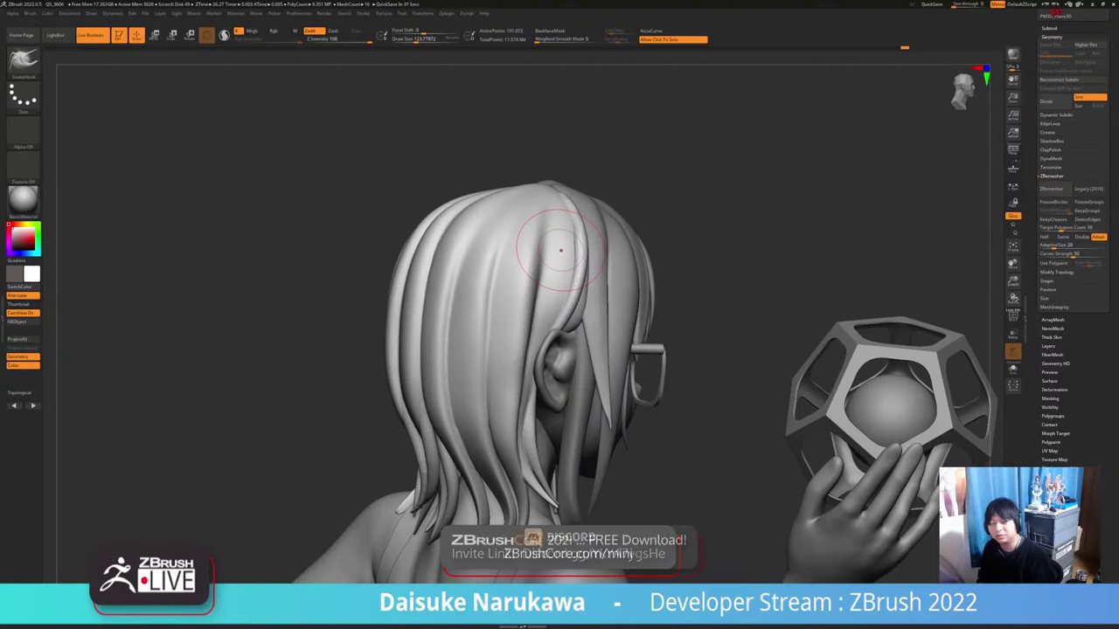
right_click_drag(537, 251, 570, 287)
mouse_move(538, 185)
right_mouse_down()
mouse_move(567, 218)
mouse_move(476, 231)
mouse_move(345, 225)
right_mouse_up()
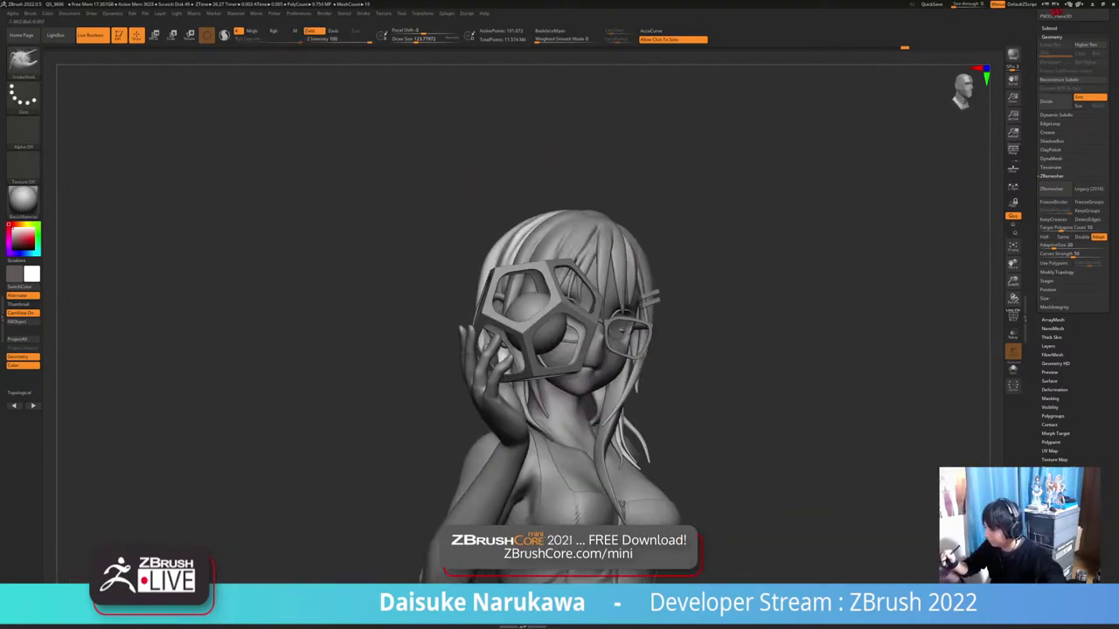
Reselect the back hair and smooth the strand hanging behind the right ear toward its tip, undoing the first attempt
mouse_move(498, 214)
right_mouse_down()
mouse_move(517, 239)
mouse_move(549, 248)
mouse_move(568, 216)
mouse_move(520, 235)
right_mouse_up()
left_click(476, 223, "alt")
left_click(525, 215, "alt")
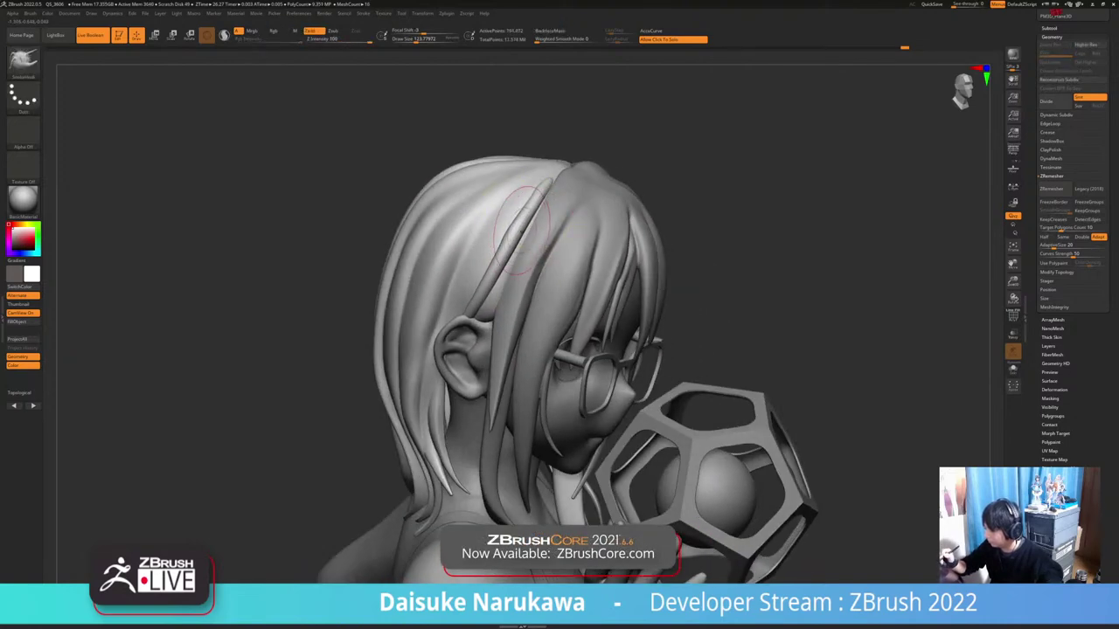
mouse_move(507, 282)
right_mouse_down()
mouse_move(500, 249)
mouse_move(520, 260)
right_mouse_up()
left_click_drag(434, 428, 446, 503, "shift")
key("ctrl+z")
left_click_drag(430, 421, 437, 466, "shift")
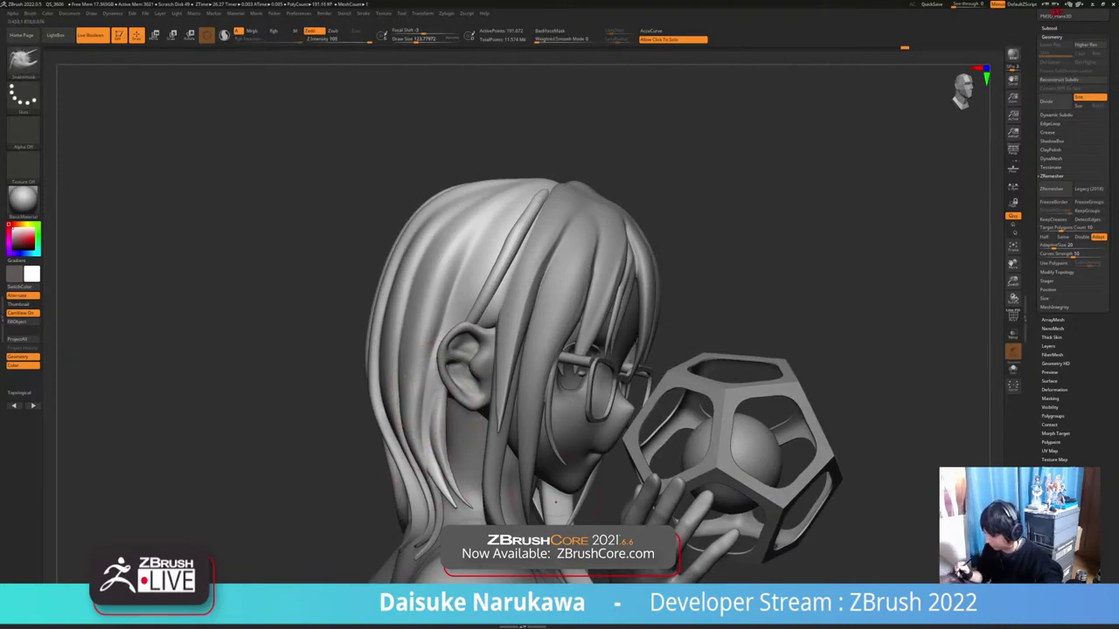
Isolate the back hair on the left side and touch up its edge near the ear with the Standard brush at draw size about 58
right_click_drag(556, 502, 472, 369)
mouse_move(465, 233)
right_mouse_down("ctrl")
mouse_move(468, 162)
mouse_move(323, 124)
mouse_move(323, 153)
mouse_move(266, 170)
mouse_move(179, 179)
mouse_move(110, 152)
right_mouse_up("ctrl")
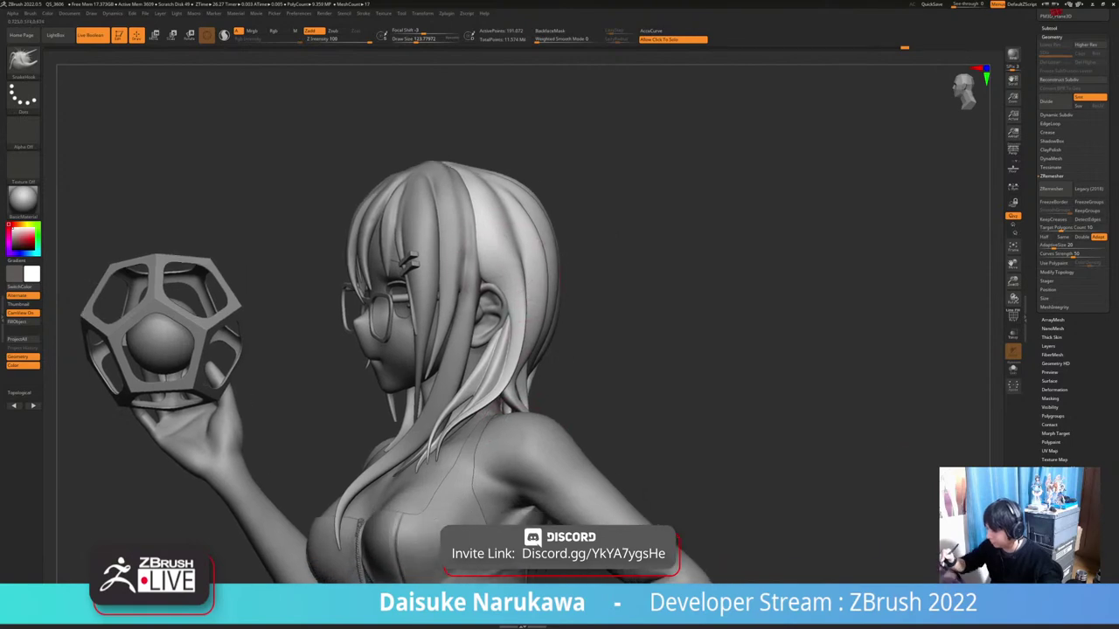
left_click(25, 66)
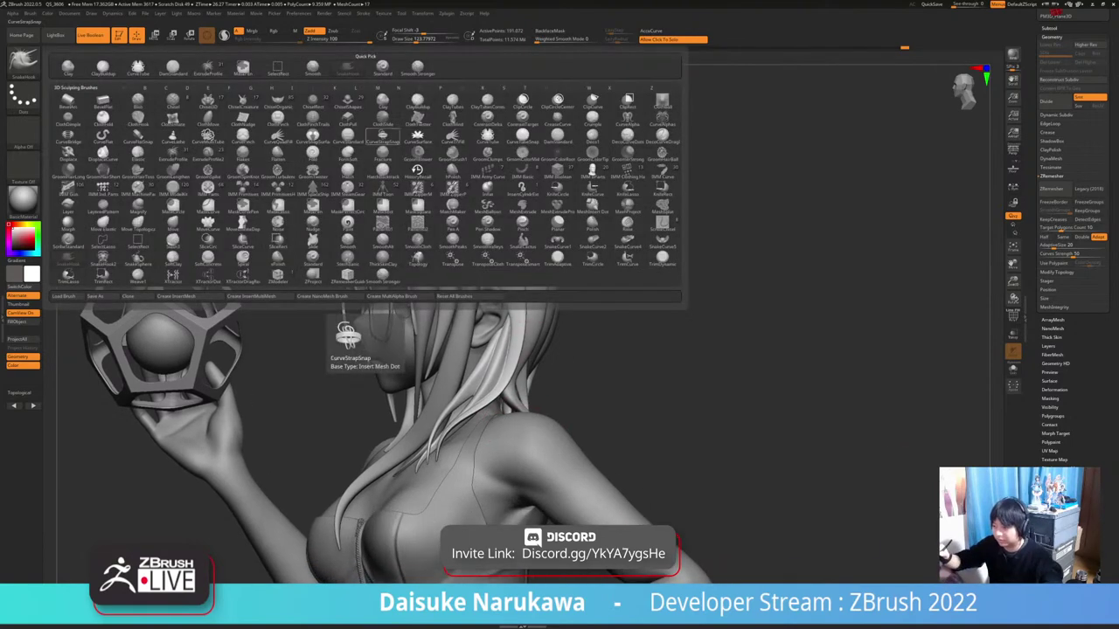
key("s")
key("t")
left_click_drag(422, 41, 408, 40)
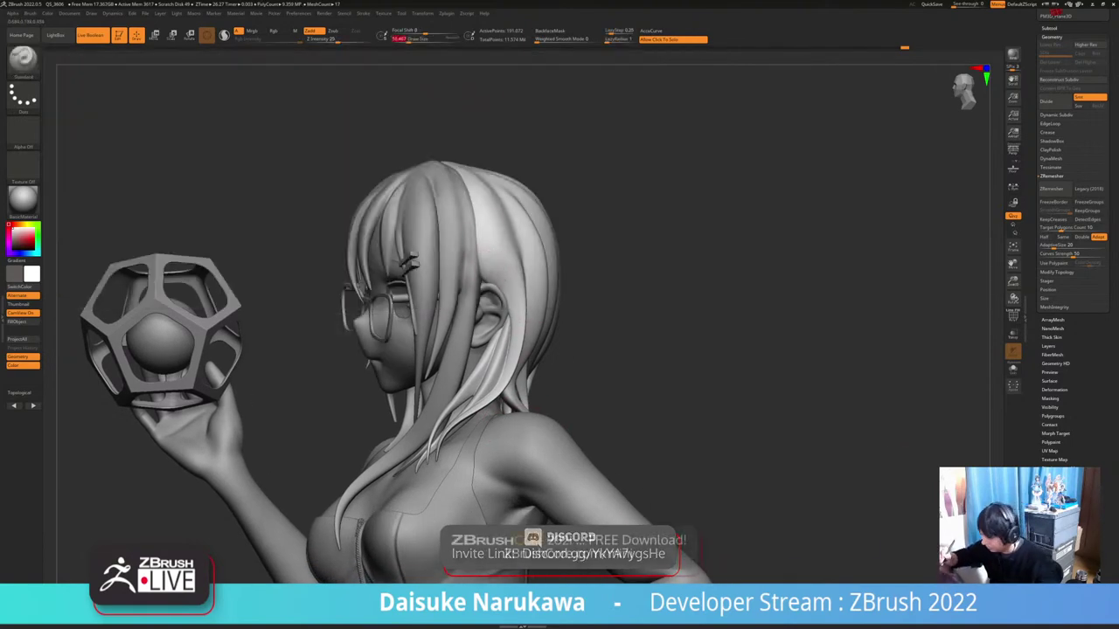
mouse_move(384, 157)
right_mouse_down()
mouse_move(327, 156)
mouse_move(406, 163)
right_mouse_up()
left_click(406, 162)
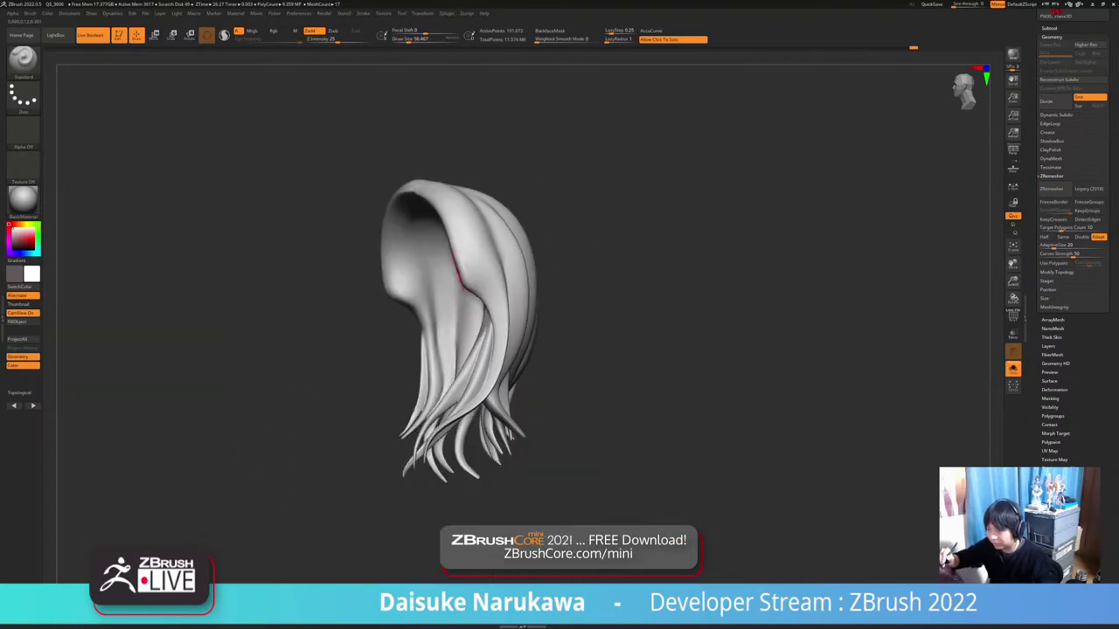
left_click(465, 285)
mouse_move(462, 264)
right_mouse_down()
mouse_move(491, 266)
mouse_move(466, 263)
right_mouse_up()
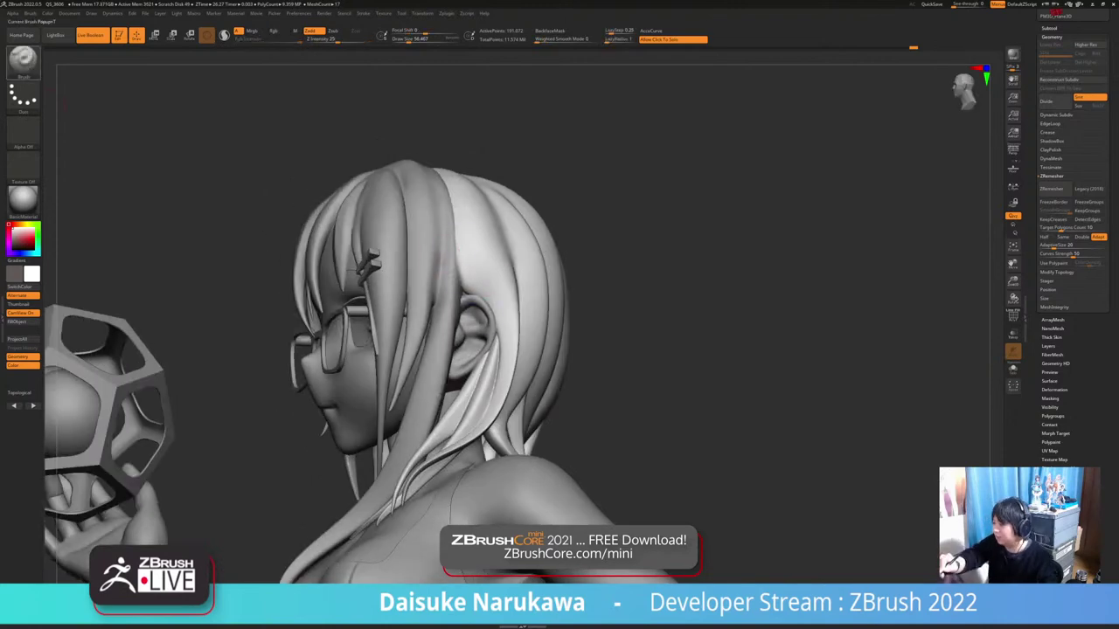
Return to SnakeHook at a draw size of about 101 and smooth the hair above the left ear and along the back
left_click(23, 62)
left_click(348, 68)
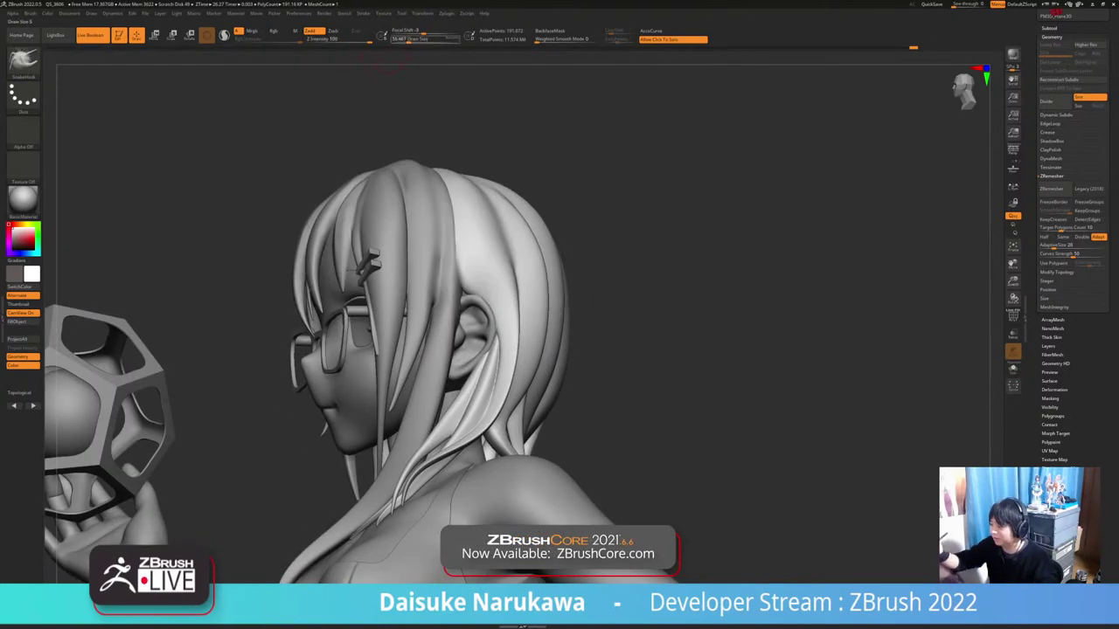
left_click_drag(409, 40, 414, 40)
mouse_move(444, 315)
right_mouse_down()
mouse_move(470, 316)
mouse_move(469, 333)
mouse_move(416, 317)
mouse_move(472, 306)
mouse_move(441, 269)
right_mouse_up()
left_click_drag(444, 260, 462, 289, "shift")
right_click_drag(437, 249, 453, 226)
right_click_drag(544, 350, 604, 419, "ctrl")
left_click_drag(568, 325, 531, 400, "shift")
mouse_move(560, 384)
right_mouse_down("ctrl")
mouse_move(552, 350)
mouse_move(612, 389)
right_mouse_up("ctrl")
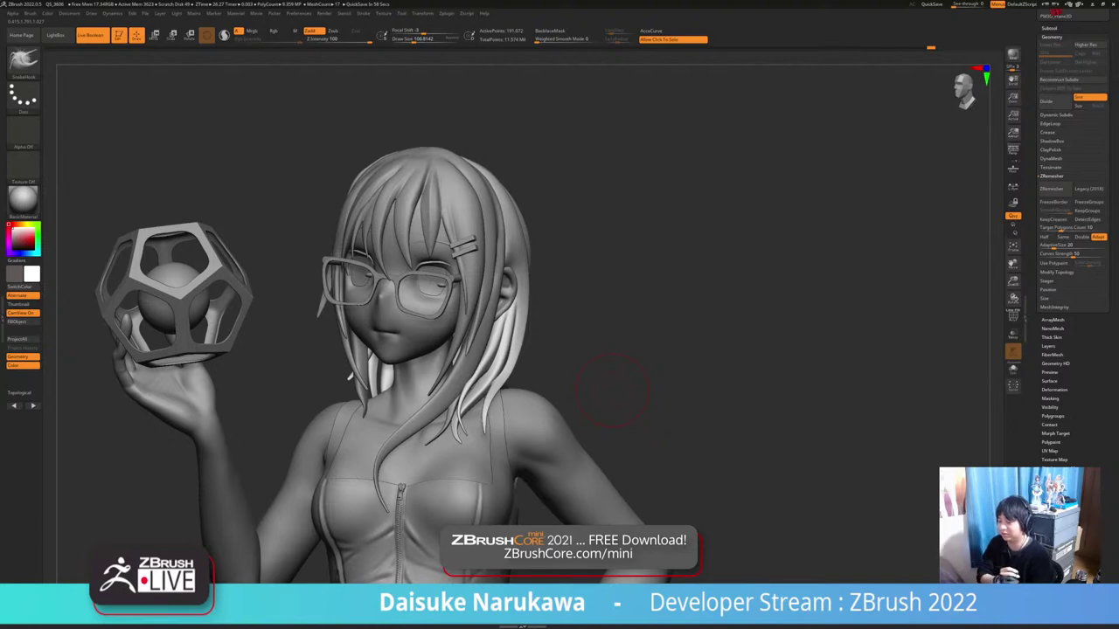
Smooth the strands running from behind the left ear down toward the shoulder
mouse_move(587, 416)
right_mouse_down()
mouse_move(540, 426)
mouse_move(584, 430)
mouse_move(586, 500)
right_mouse_up()
mouse_move(486, 319)
left_mouse_down("shift")
mouse_move(484, 351)
mouse_move(437, 415)
left_mouse_up("shift")
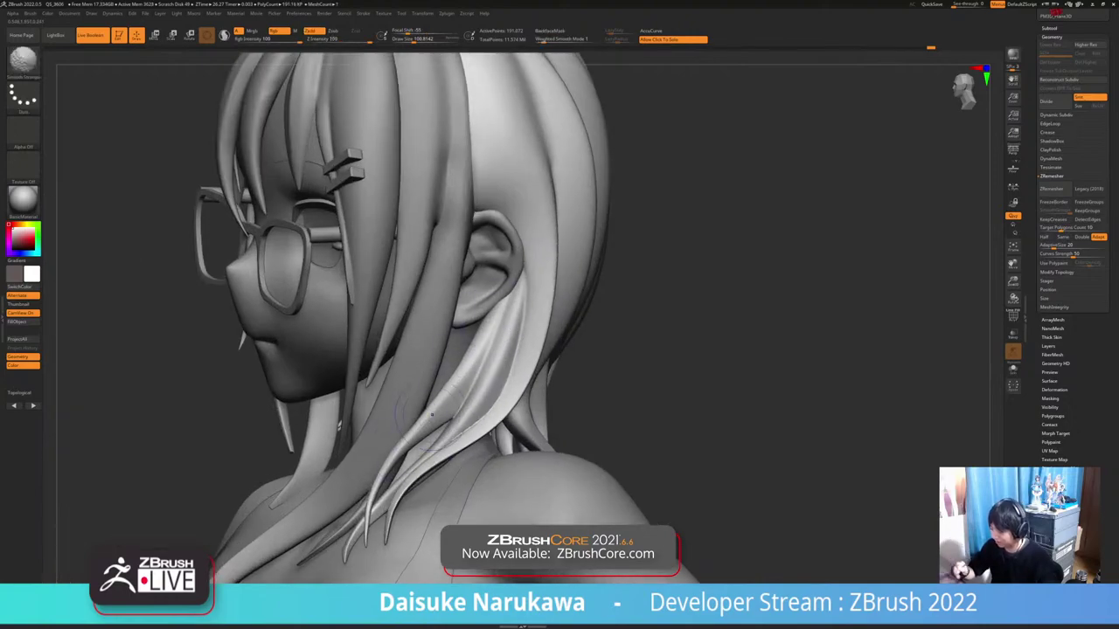
right_click_drag(445, 415, 516, 351, "ctrl")
mouse_move(315, 426)
right_mouse_down()
mouse_move(214, 428)
mouse_move(415, 433)
mouse_move(190, 435)
mouse_move(201, 435)
right_mouse_up()
Carve a groove in the back hair above the left ear with DamStandard at draw size about 46, undoing the extra stroke
key("b")
key("d")
key("s")
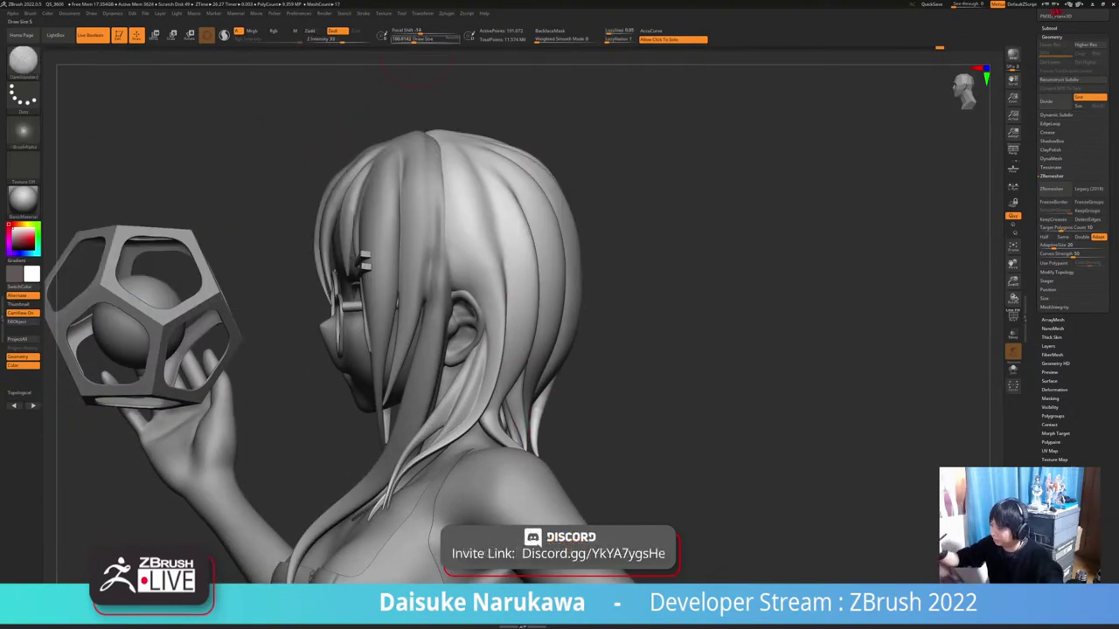
left_click(406, 39)
mouse_move(479, 177)
right_mouse_down()
mouse_move(503, 179)
mouse_move(453, 200)
right_mouse_up()
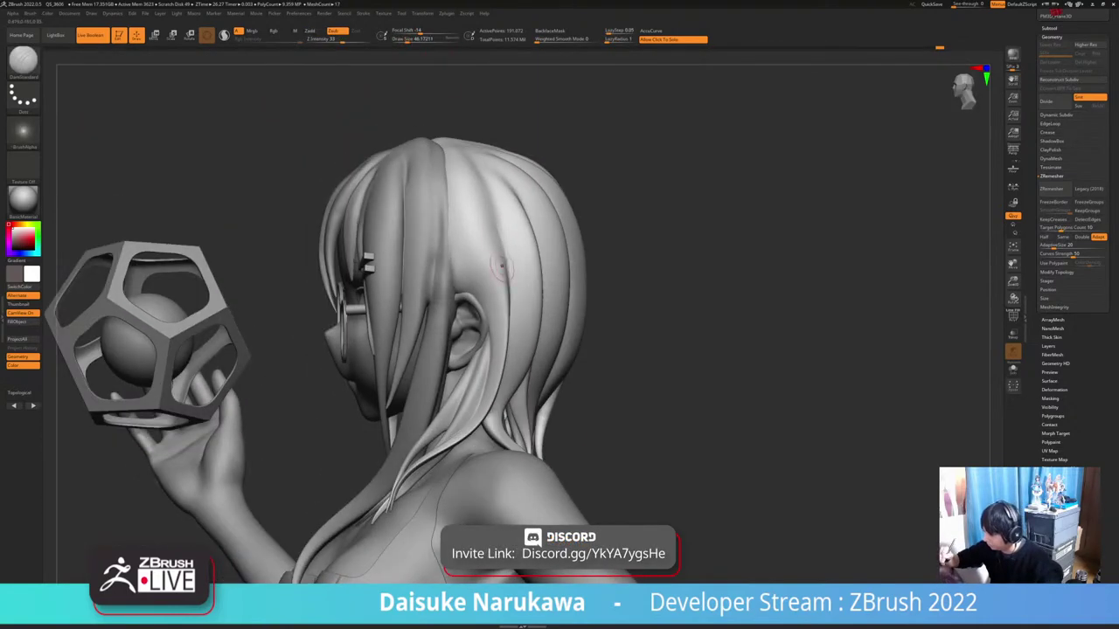
left_click_drag(494, 222, 498, 259)
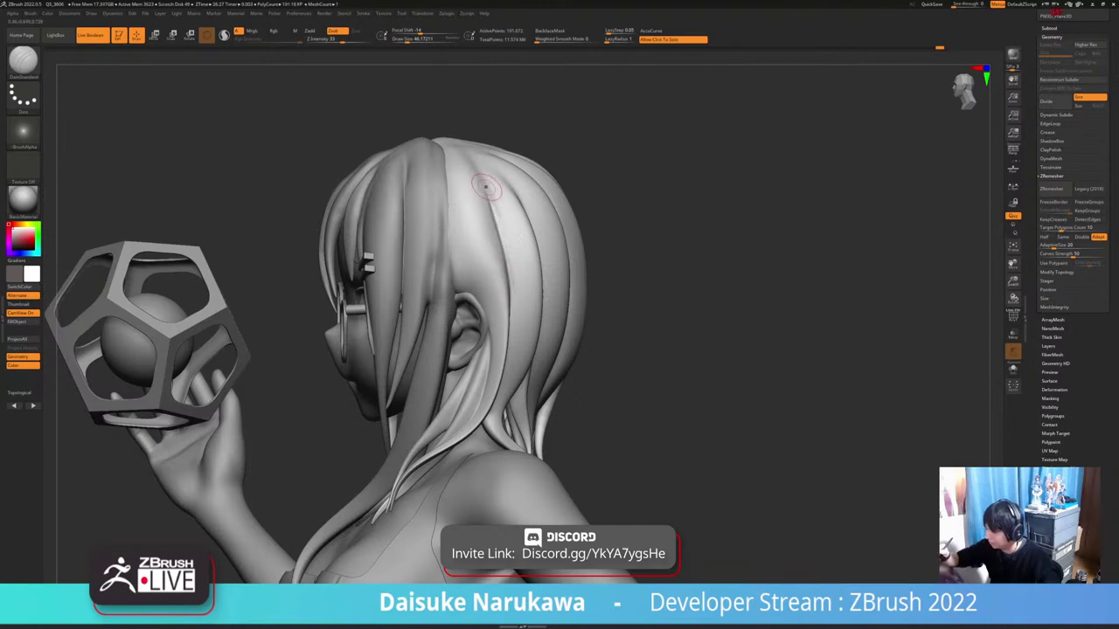
left_click_drag(491, 192, 496, 253)
key("ctrl+z")
Deepen the groove above the left ear with DamStandard at a draw size of about 90 and smooth its edges
left_click(412, 40)
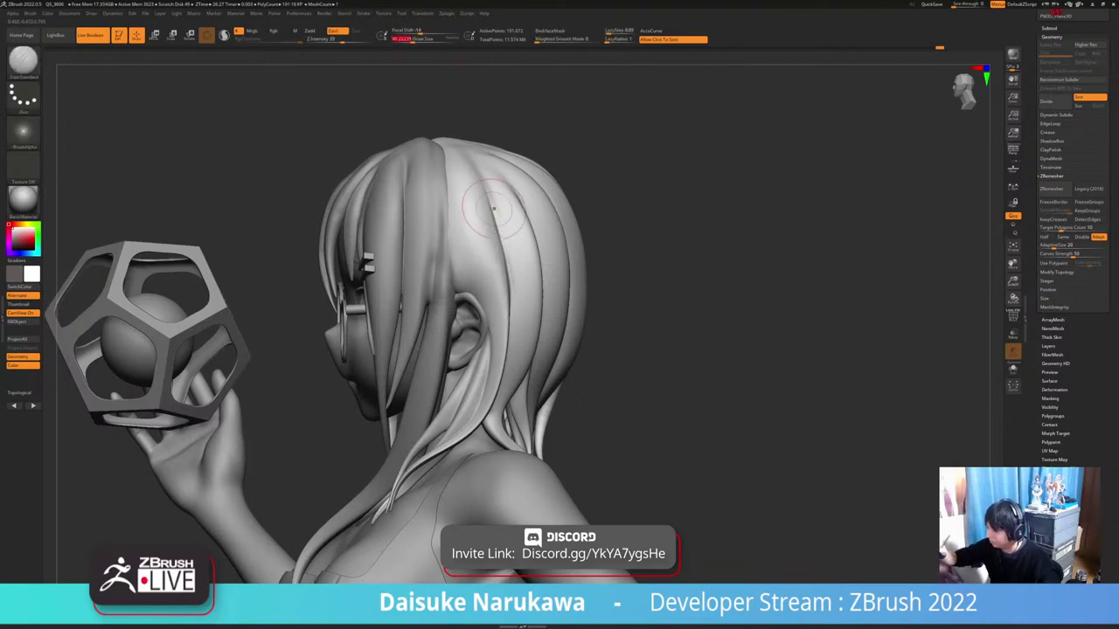
left_click_drag(489, 201, 499, 257)
left_click_drag(489, 199, 501, 262, "shift")
key("ctrl+z")
left_click_drag(491, 207, 499, 245, "shift")
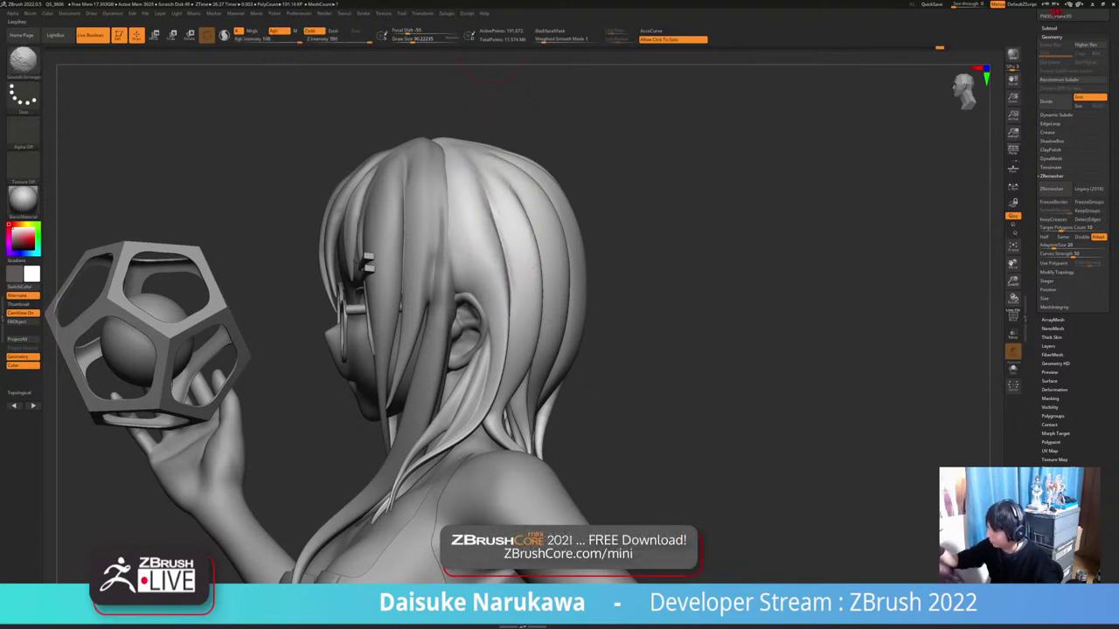
left_click(566, 39)
left_click_drag(495, 192, 508, 253, "shift")
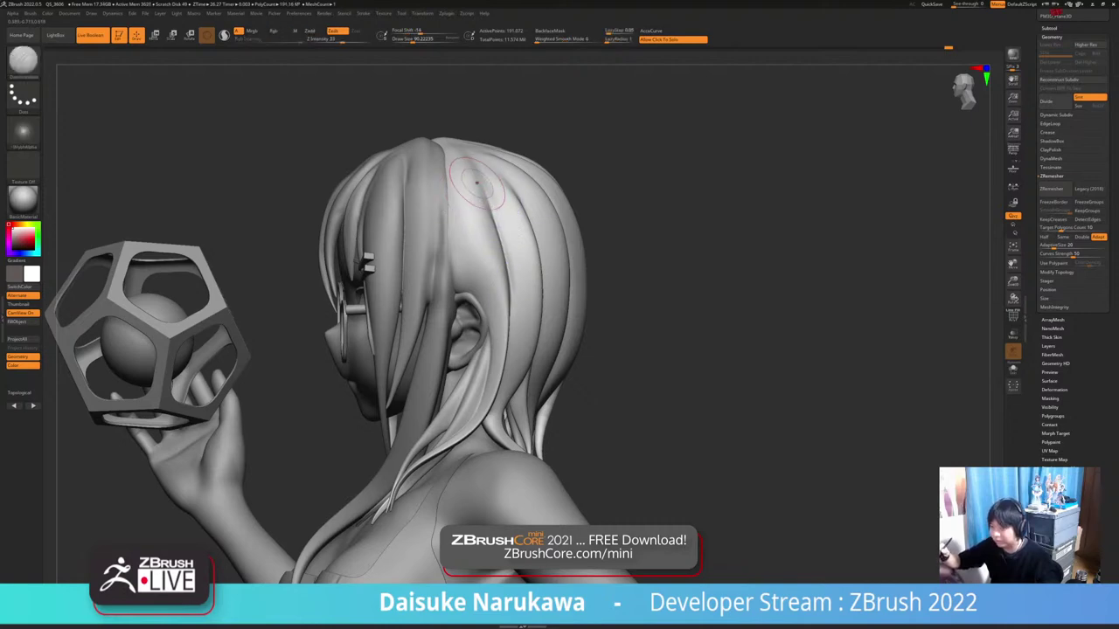
right_click_drag(471, 204, 460, 227, "alt")
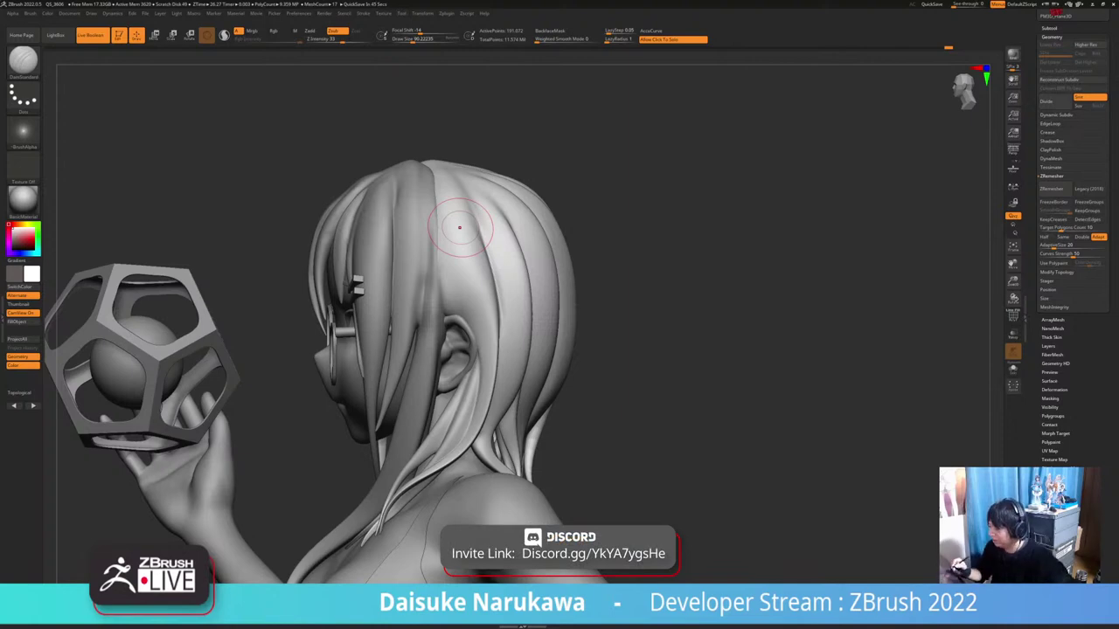
Switch the active subtool from the back hair to the zippered vest on the torso
mouse_move(460, 228)
right_mouse_down()
mouse_move(559, 229)
mouse_move(545, 231)
right_mouse_up()
mouse_move(545, 402)
right_mouse_down("ctrl")
mouse_move(489, 446)
mouse_move(502, 404)
mouse_move(575, 402)
right_mouse_up("ctrl")
left_click(518, 398, "alt")
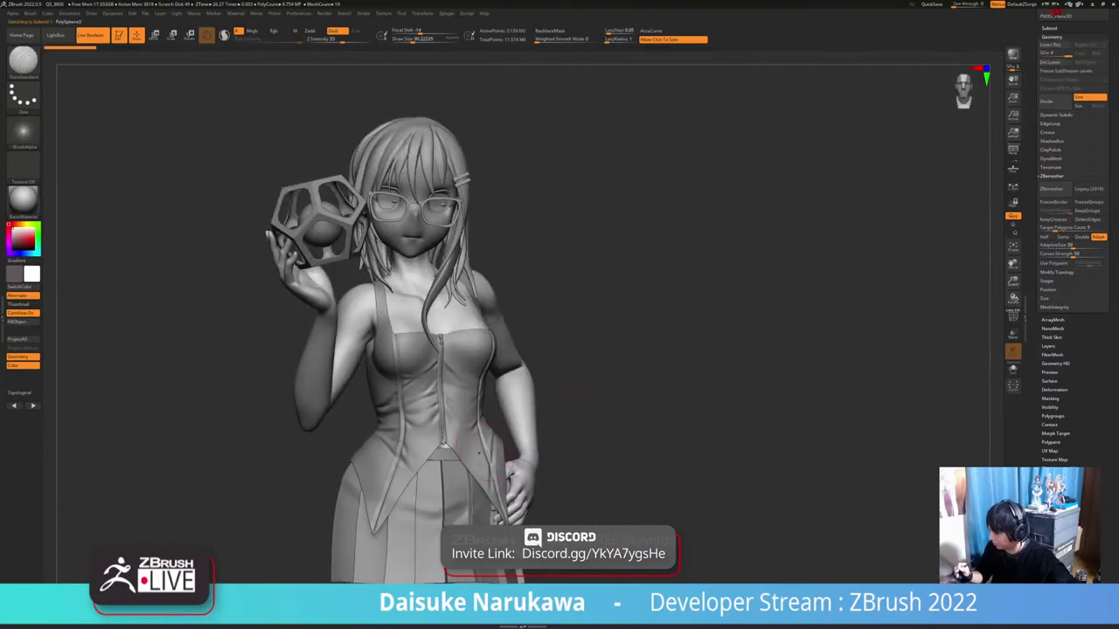
left_click(472, 400, "alt")
mouse_move(860, 407)
right_mouse_down()
mouse_move(769, 413)
mouse_move(826, 418)
mouse_move(821, 376)
mouse_move(769, 376)
mouse_move(806, 341)
right_mouse_up()
Add a new recording sculpt layer to the vest
left_click(1052, 37)
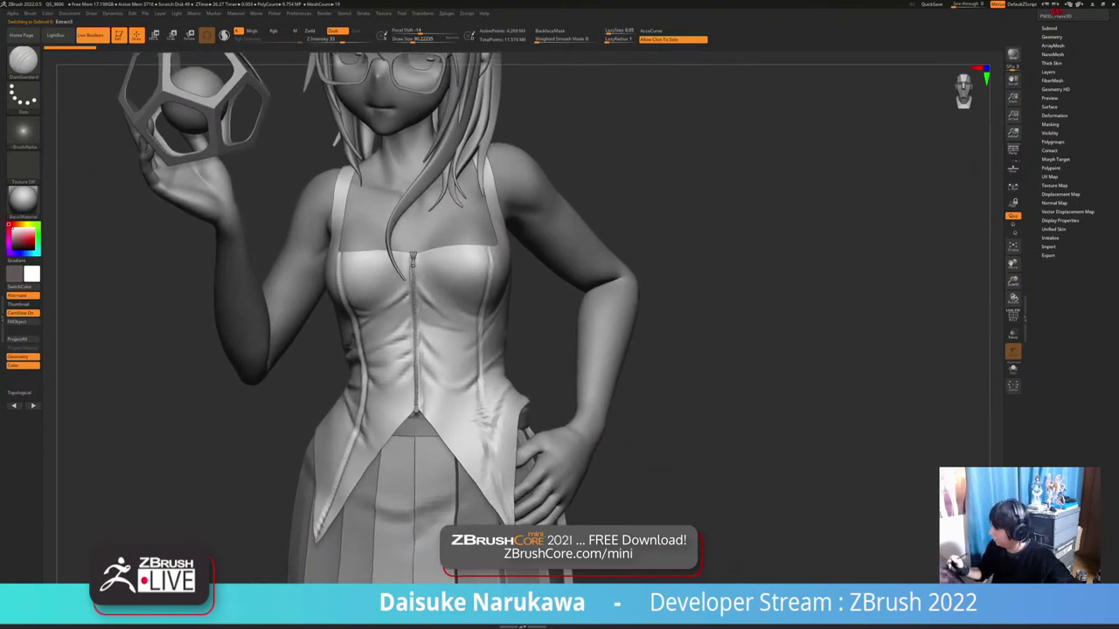
left_click(1048, 72)
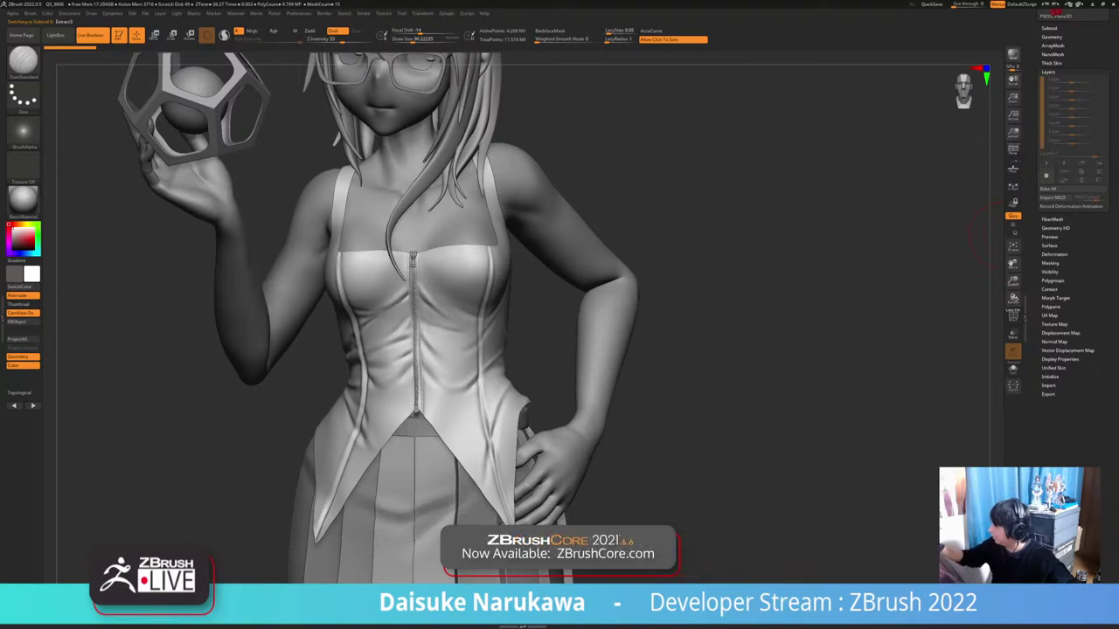
left_click_drag(1098, 236, 1097, 429)
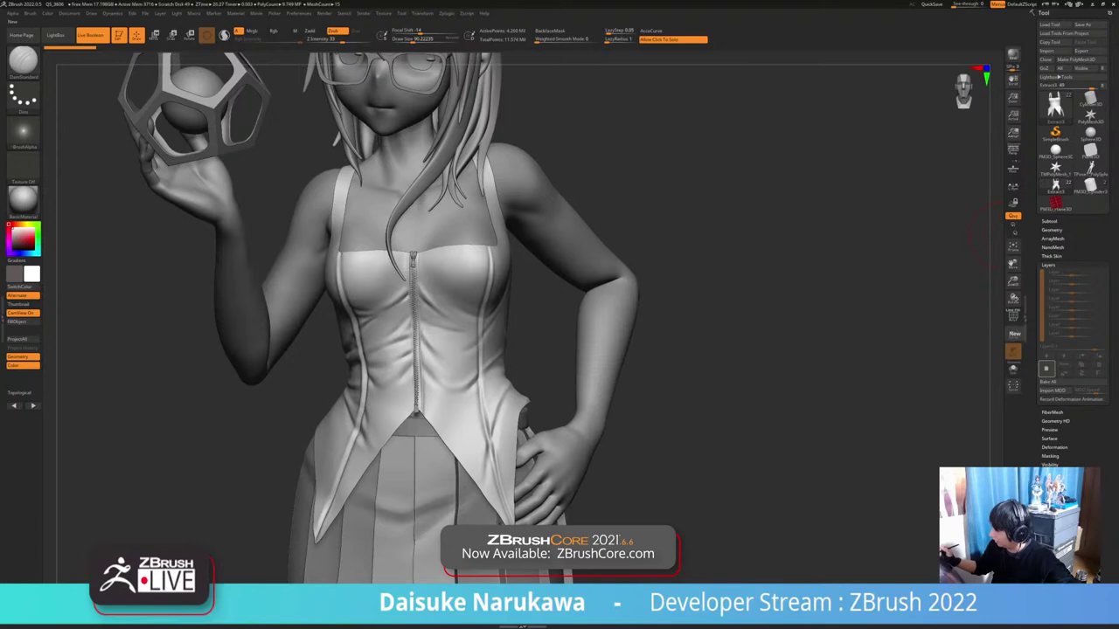
left_click(1014, 333)
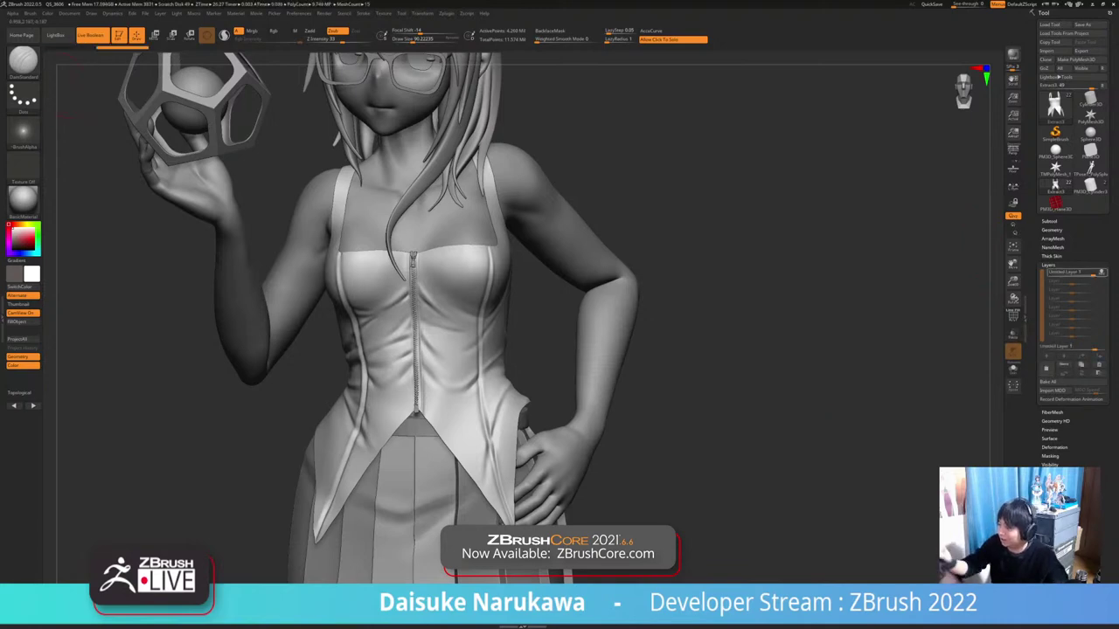
Carve diagonal fabric folds beneath her left bust, running outward from the zipper, with DamStandard at a draw size of about 59
right_click_drag(443, 299, 454, 313, "ctrl")
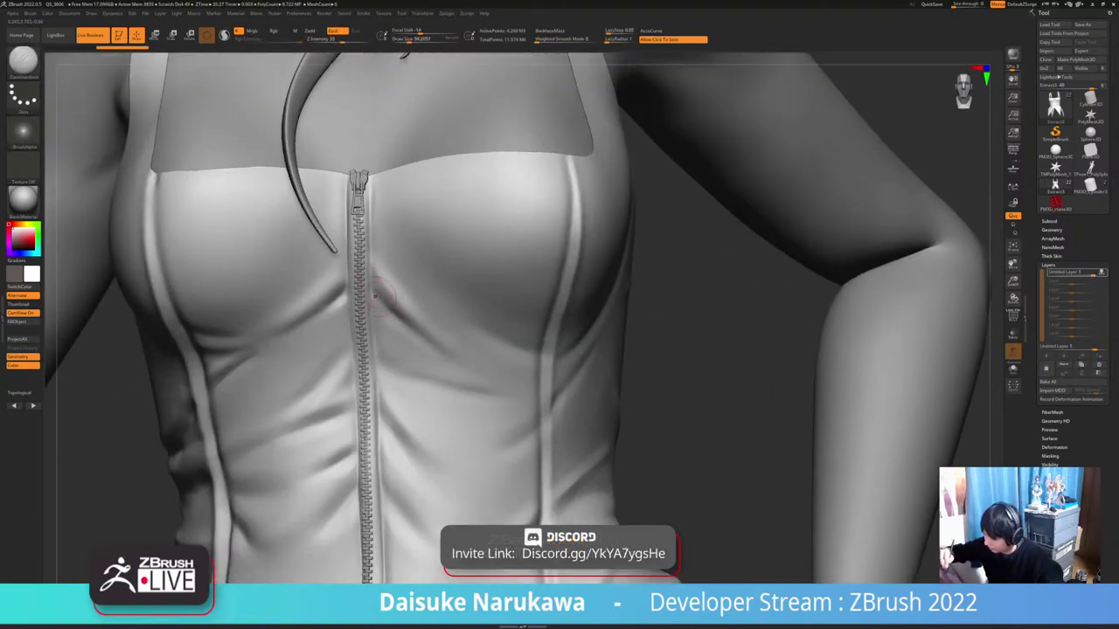
mouse_move(384, 304)
left_mouse_down()
mouse_move(373, 287)
mouse_move(407, 325)
left_mouse_up()
left_click_drag(376, 268, 440, 321)
left_click_drag(374, 265, 409, 299)
right_click_drag(460, 325, 466, 320, "ctrl")
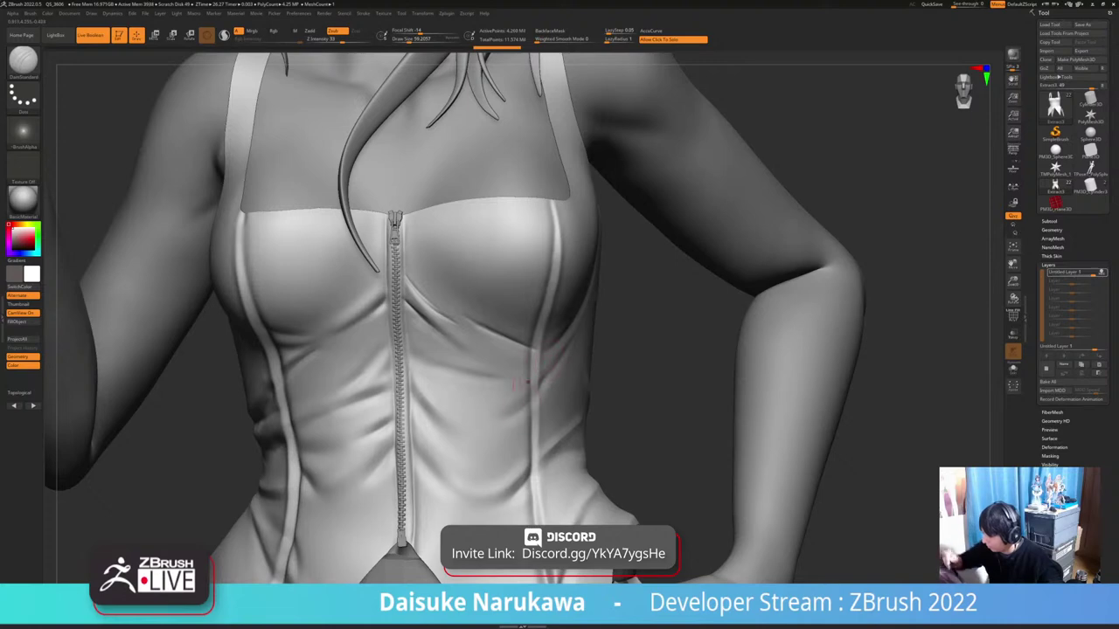
Carve a fold from the zipper across the left waist and another across the left side seam
left_click_drag(416, 362, 487, 376)
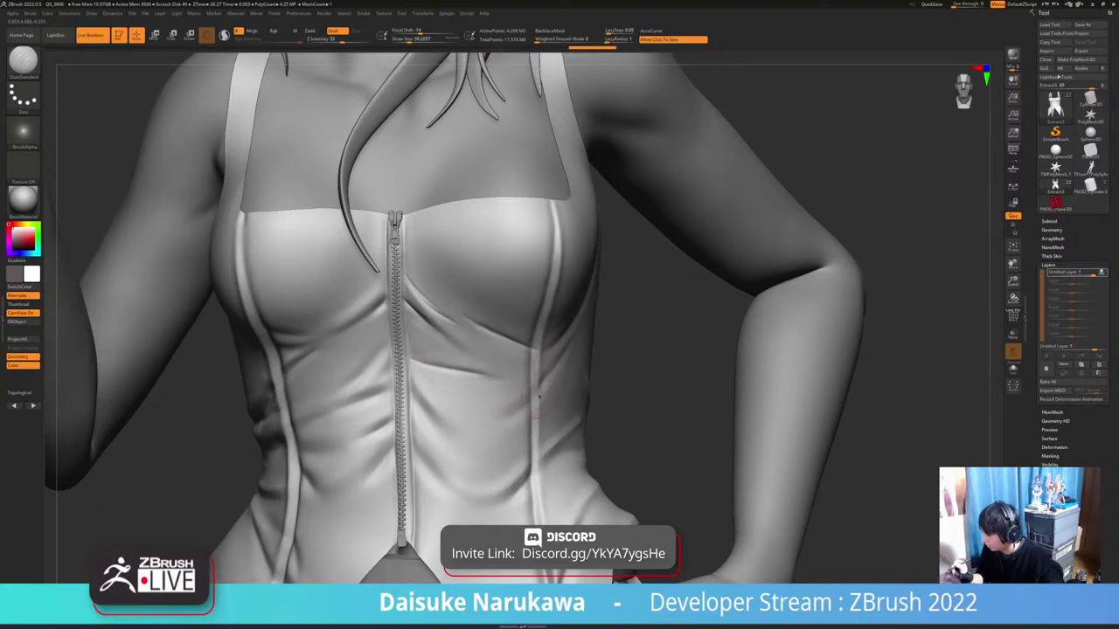
right_click_drag(541, 393, 498, 389)
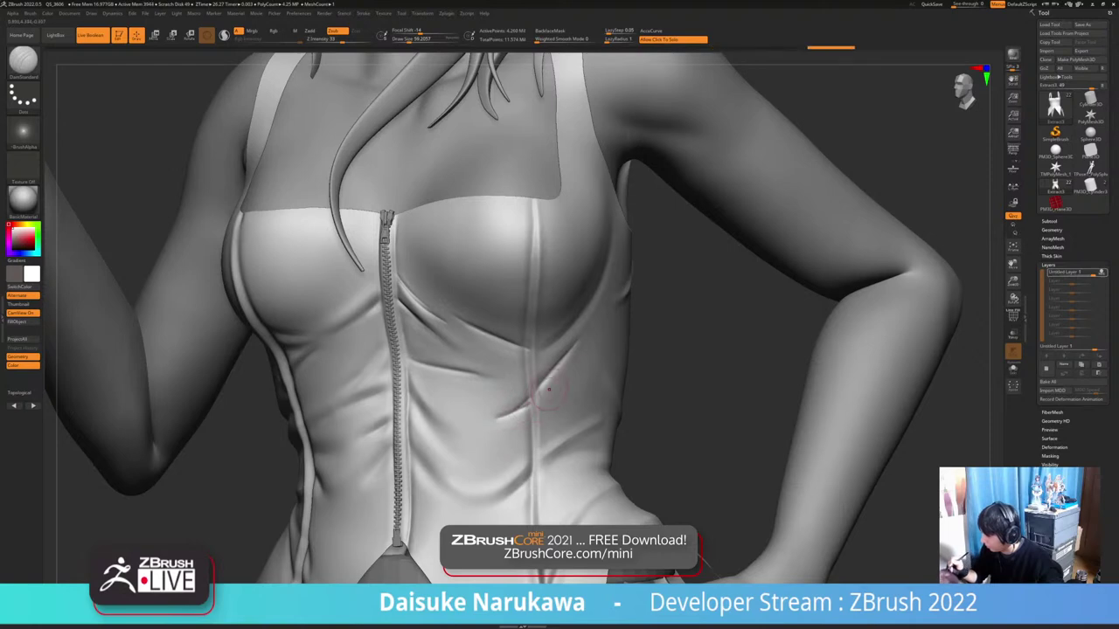
right_click_drag(533, 398, 528, 465, "ctrl")
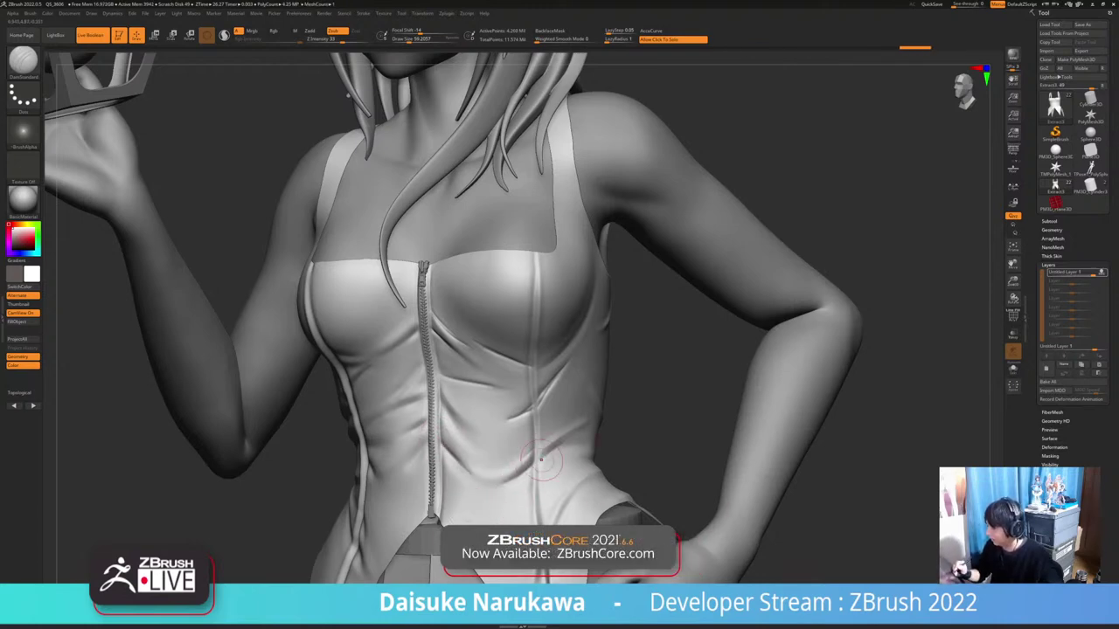
Stop recording on the fold layer and try out lower layer intensities before restoring it to full strength
right_click_drag(717, 448, 668, 402, "ctrl")
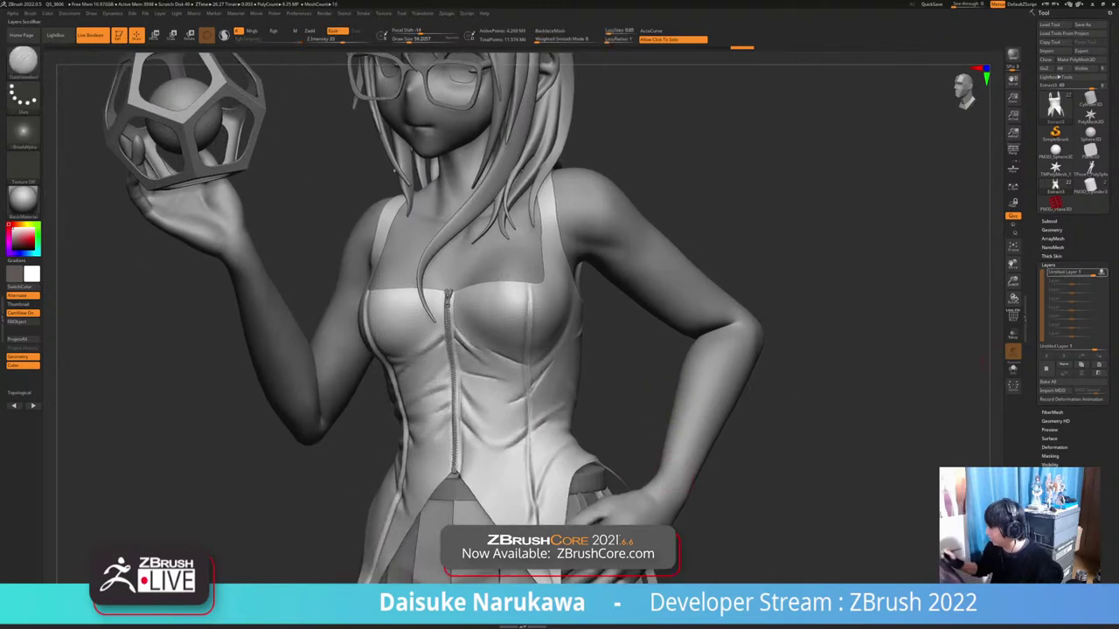
left_click_drag(1092, 274, 1073, 273)
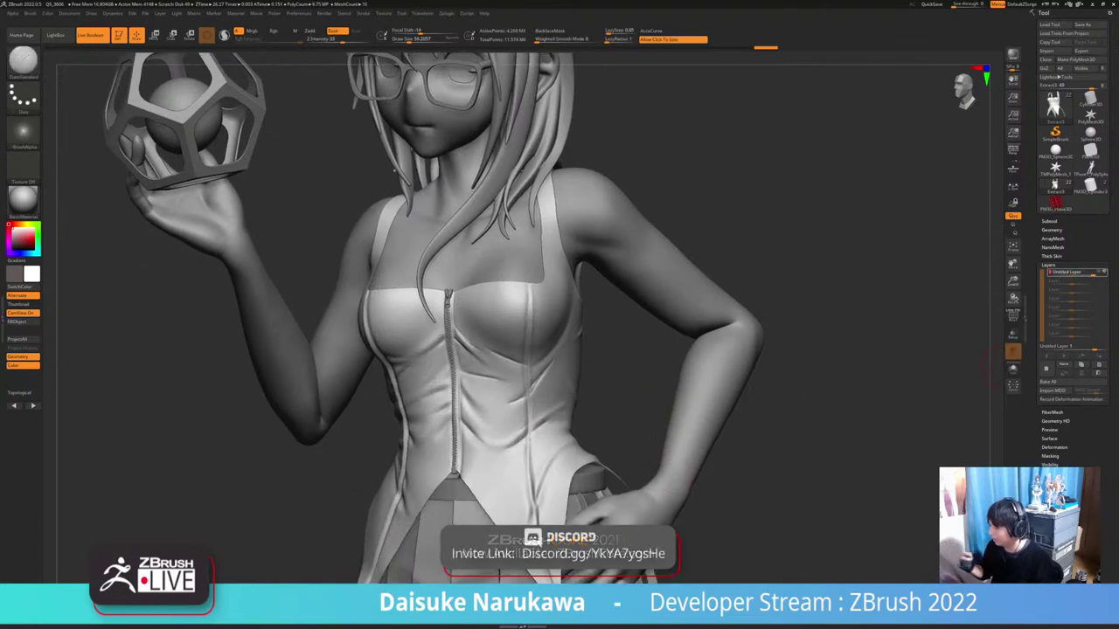
left_click_drag(1092, 274, 1079, 273)
key("ctrl+shift+z")
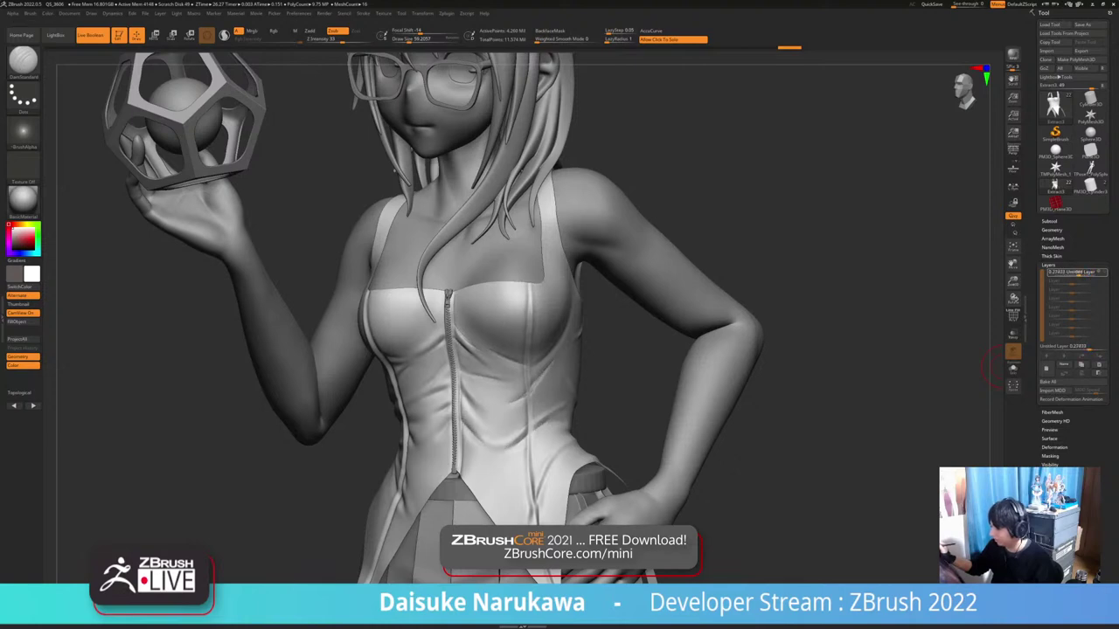
left_click_drag(1079, 272, 1076, 273)
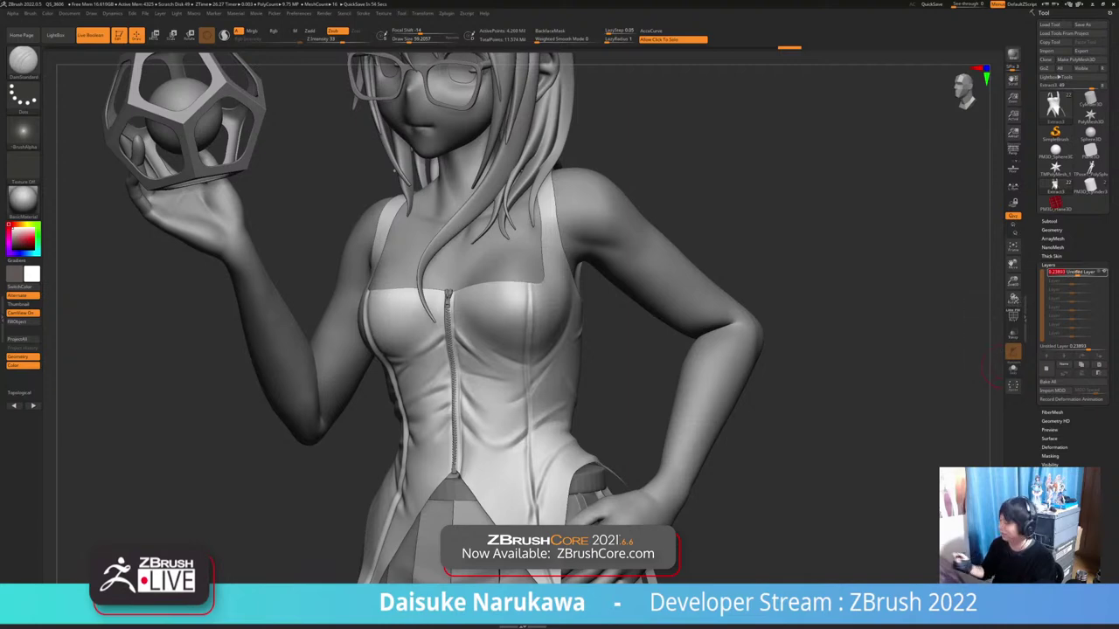
left_click_drag(1078, 274, 1094, 273)
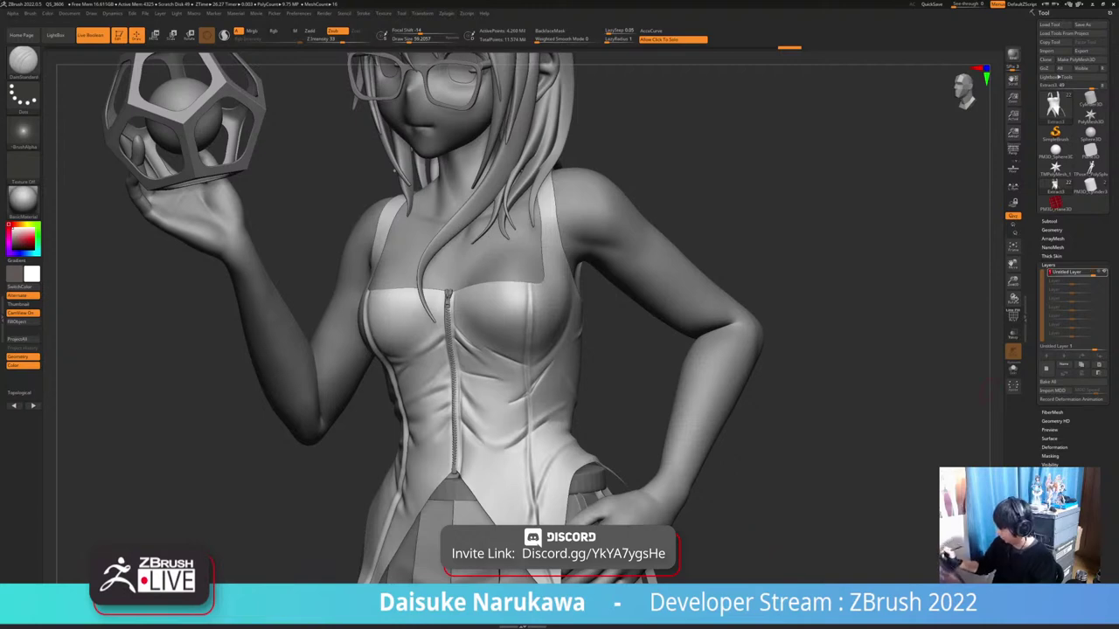
Add a second recording layer to the vest and switch to the Standard brush
left_click(1046, 368)
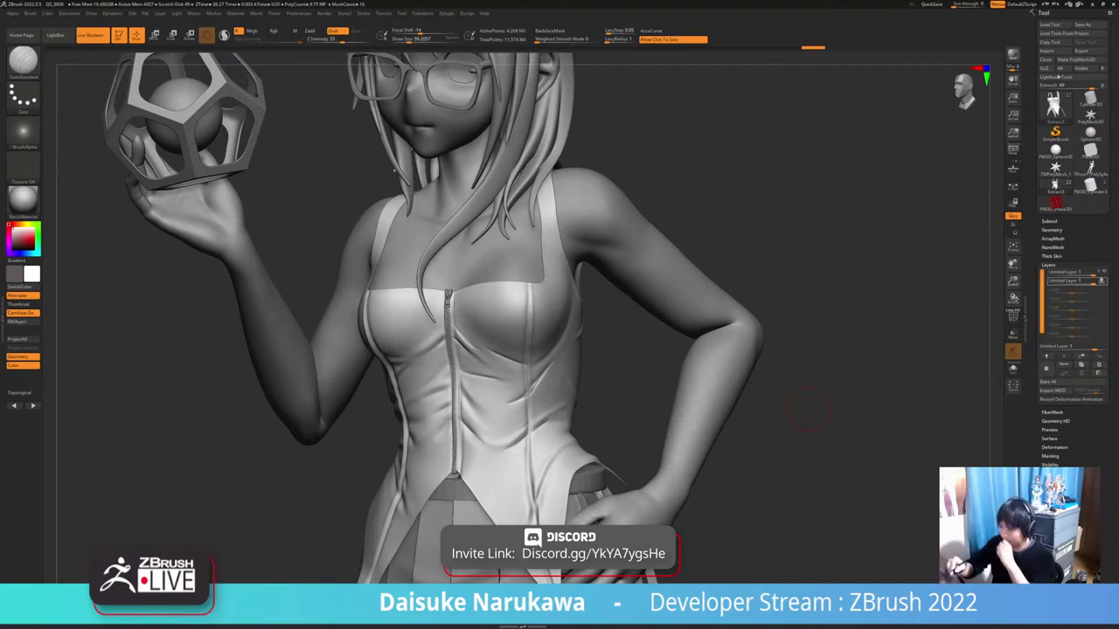
key("b")
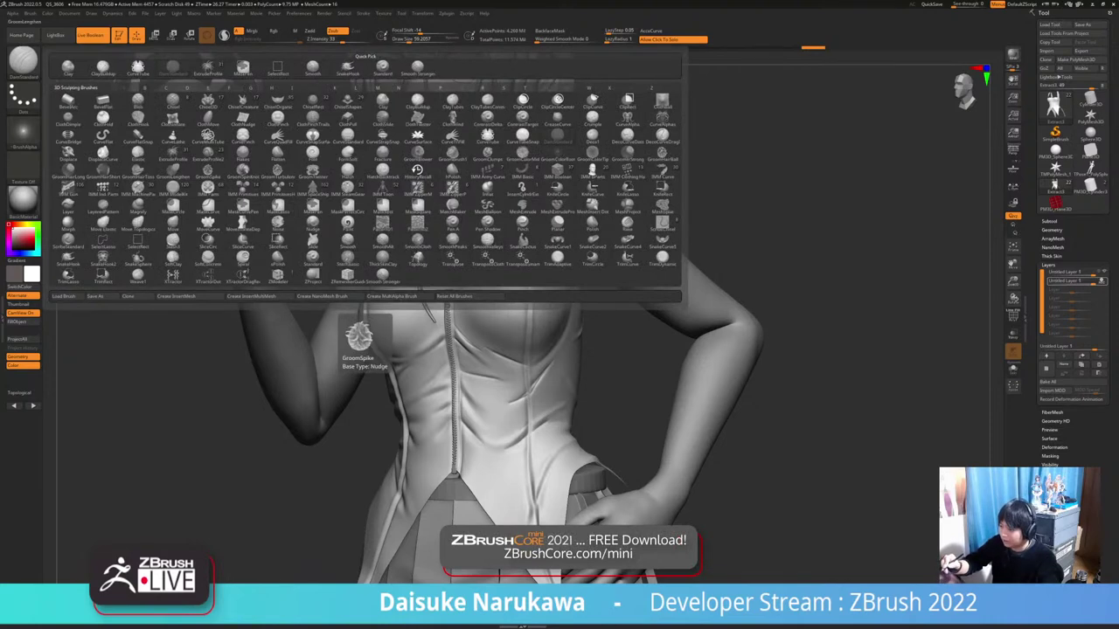
left_click(23, 65)
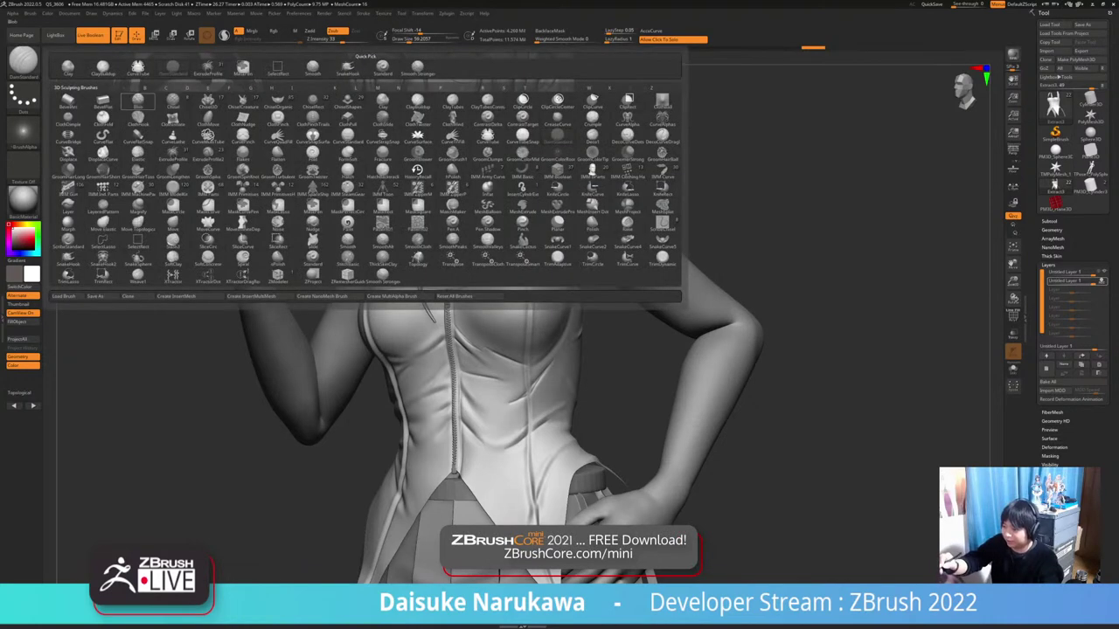
left_click(23, 65)
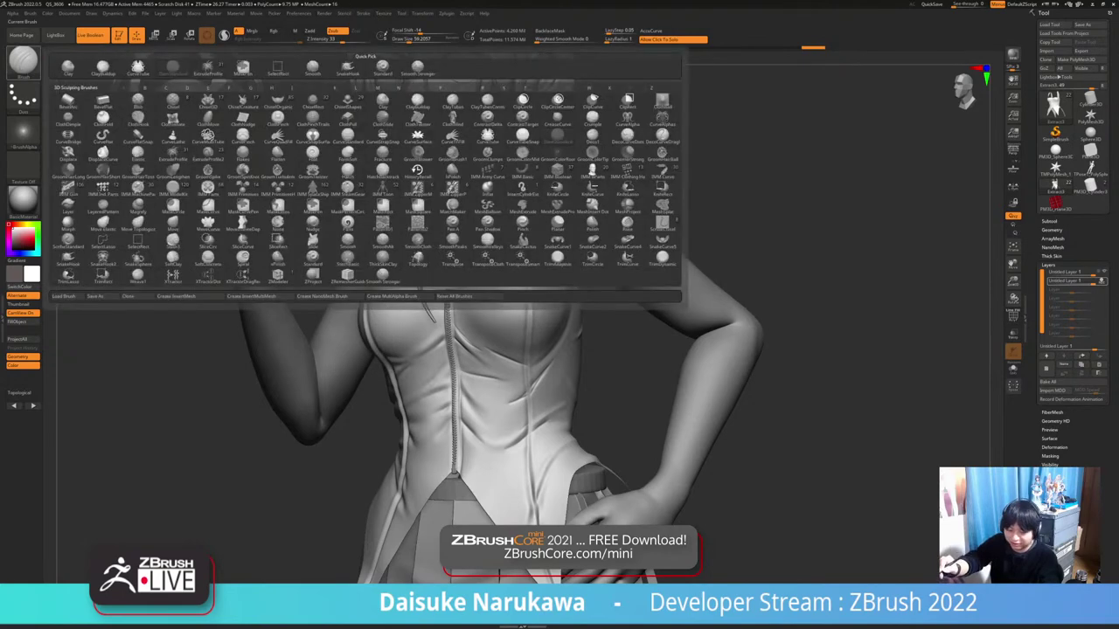
key("s")
key("t")
Load a Leathery Skin alpha from the LightBox alpha library onto the Standard brush
left_click(24, 132)
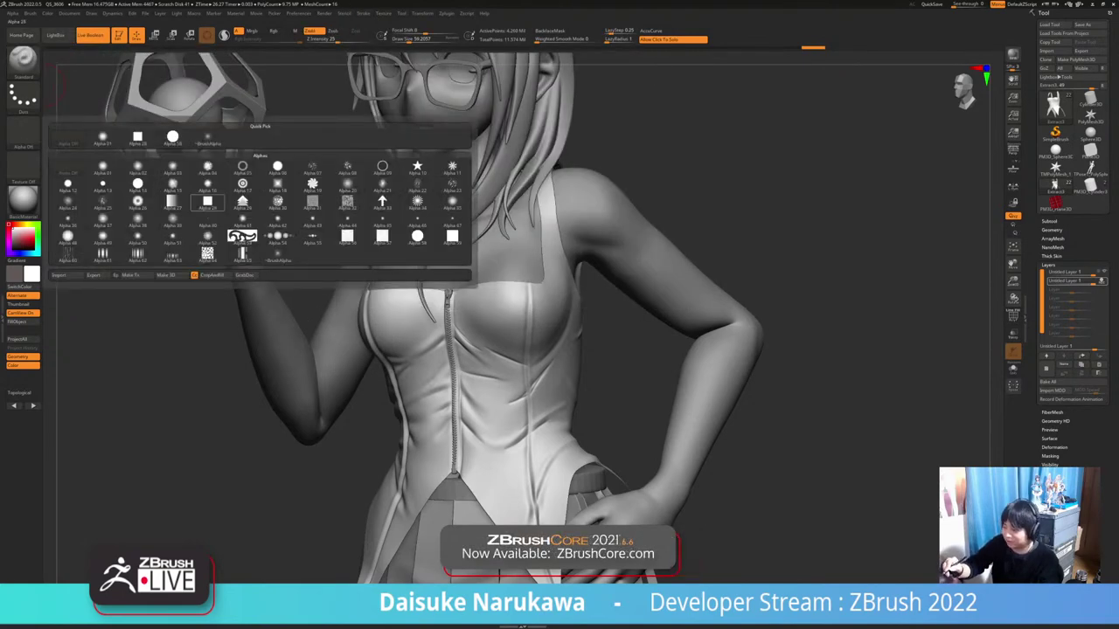
mouse_move(277, 255)
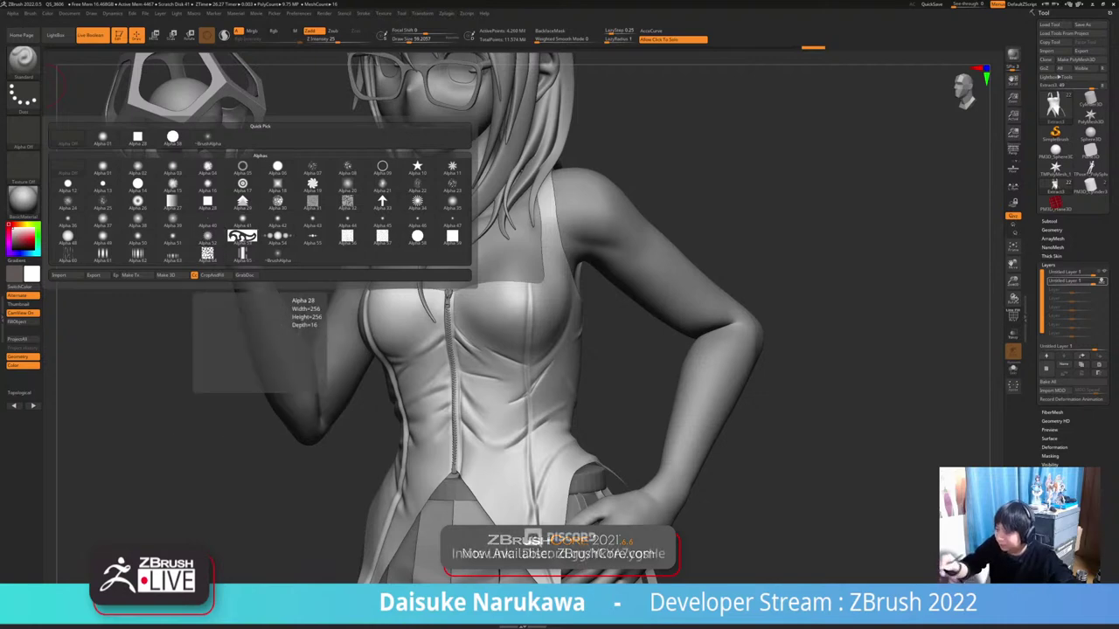
left_click(56, 35)
left_click(149, 58)
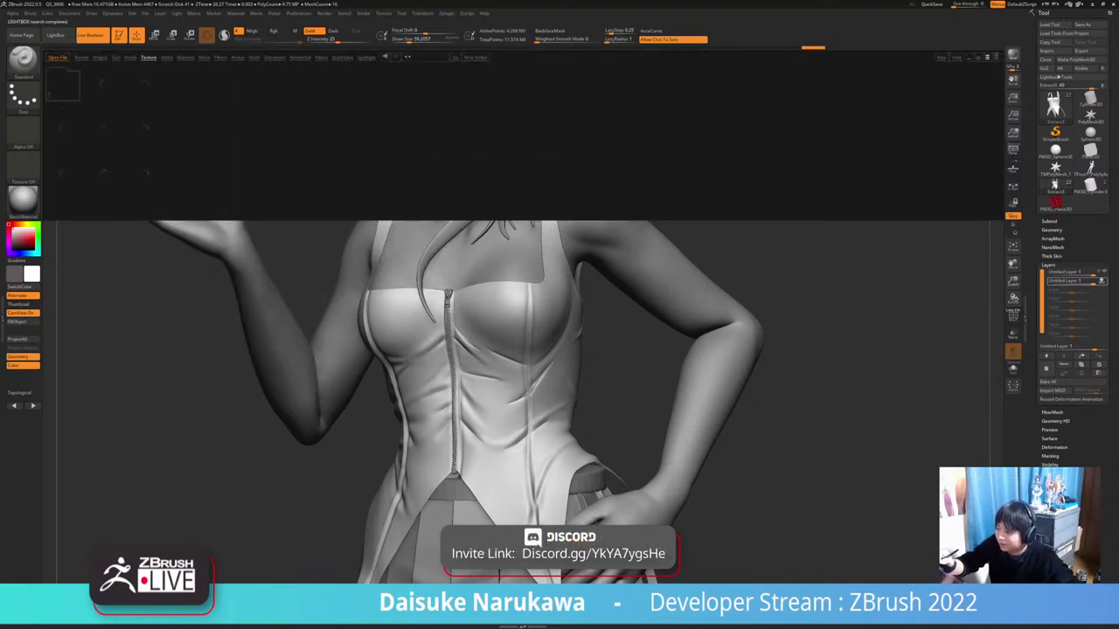
left_click(167, 58)
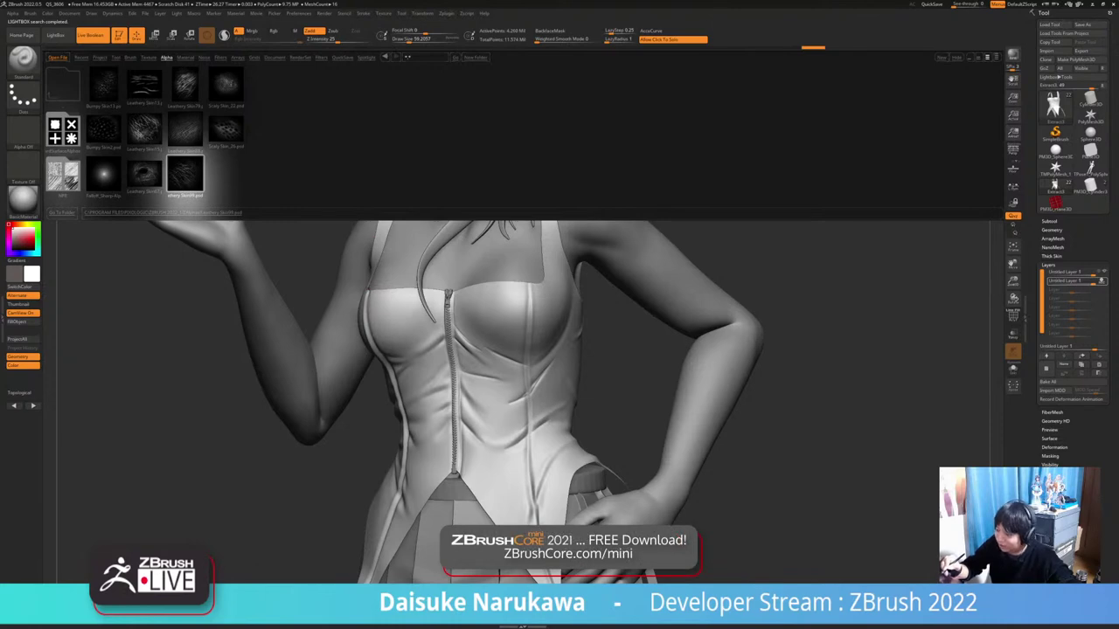
double_click(184, 174)
left_click(56, 36)
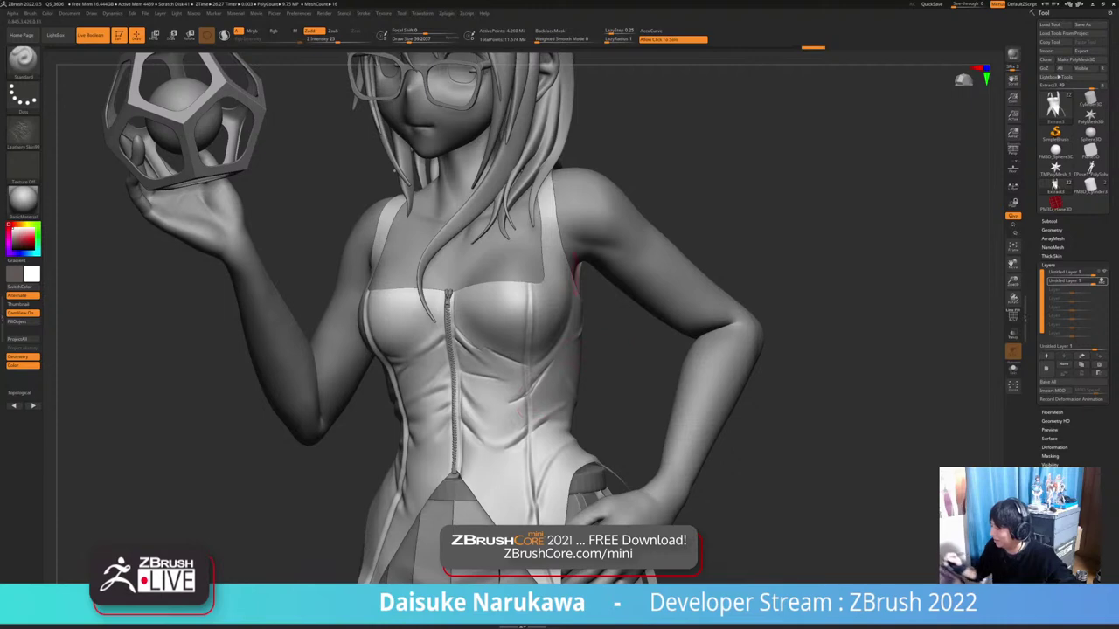
Enlarge the Standard brush's draw size and change its stroke type to DragRect
left_click(417, 39)
right_click_drag(542, 245, 544, 192)
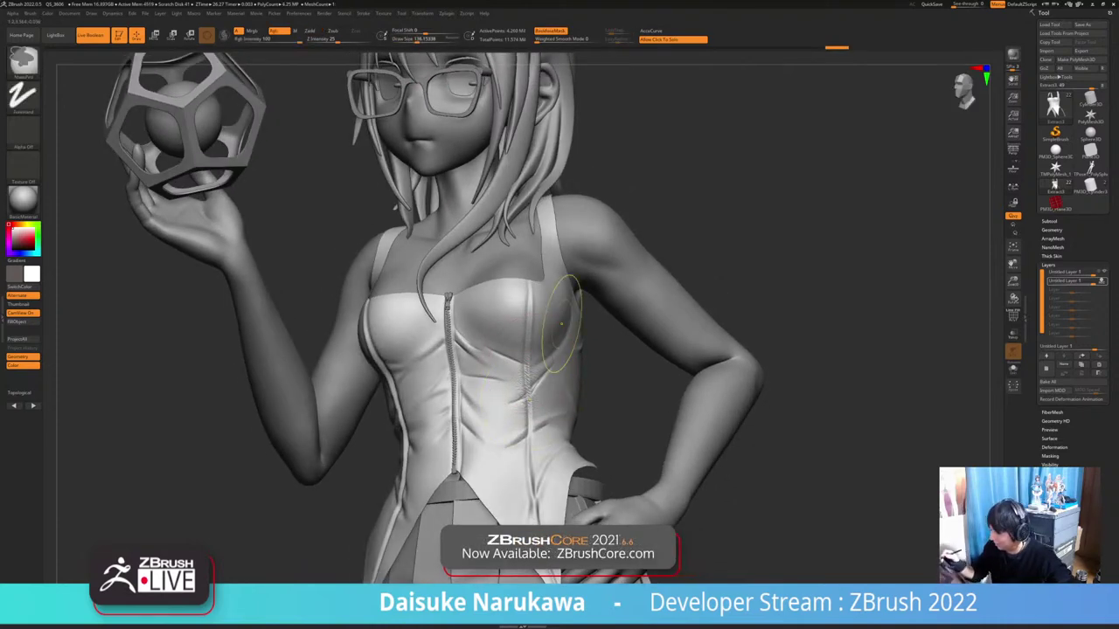
left_click(23, 96)
left_click(102, 103)
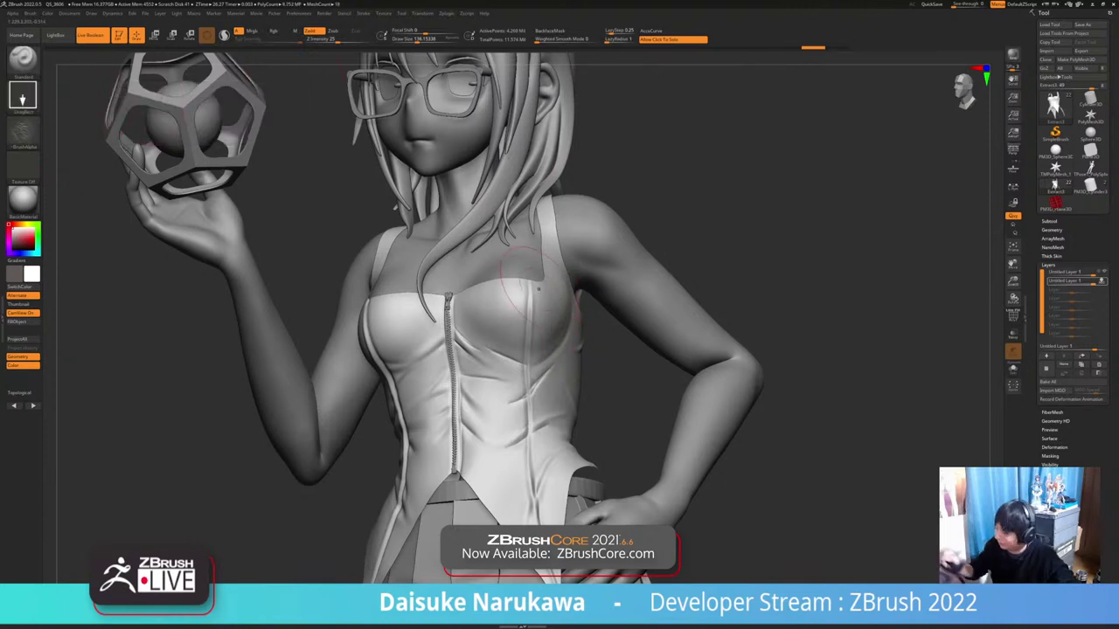
Test a leather stamp on the vest's left waist, undo it, and reduce the brush's Z Intensity to 5
mouse_move(521, 366)
left_mouse_down()
mouse_move(534, 342)
mouse_move(534, 380)
left_mouse_up()
key("ctrl+z")
key("ctrl+z")
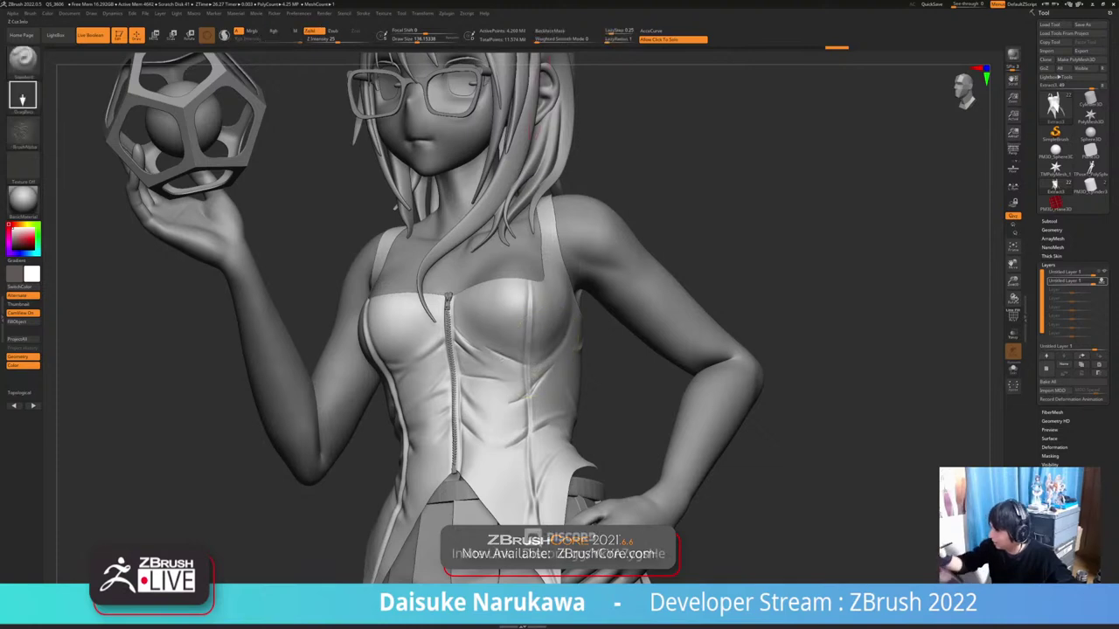
left_click(335, 39)
key("Return")
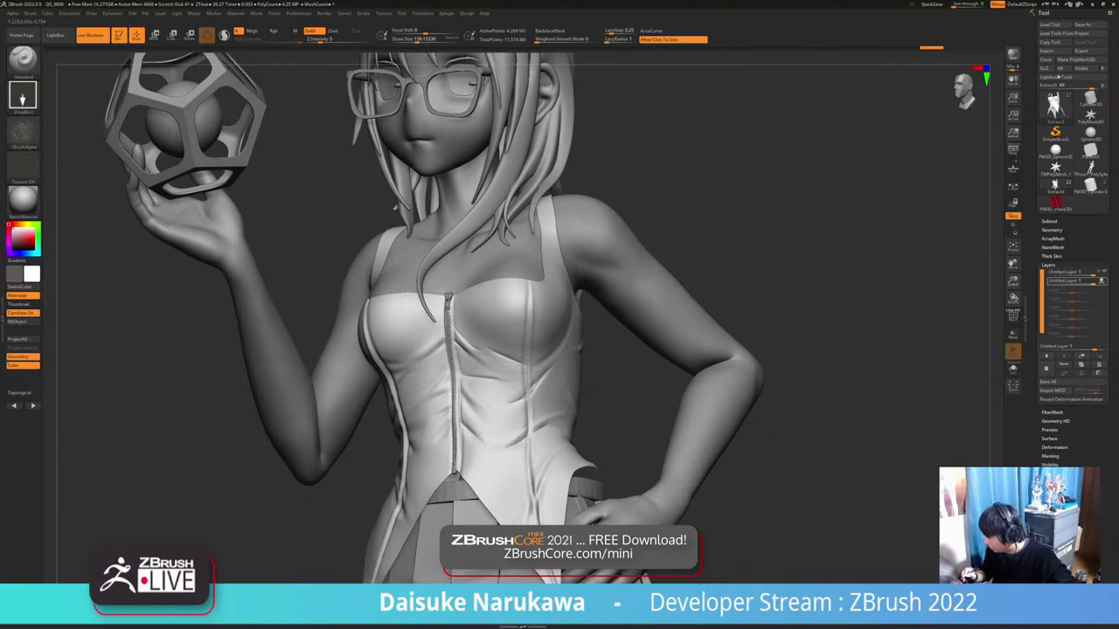
Stamp the leather texture over the vest's front and right side on the second layer
mouse_move(321, 502)
right_mouse_down()
mouse_move(369, 507)
mouse_move(397, 431)
mouse_move(423, 431)
right_mouse_up()
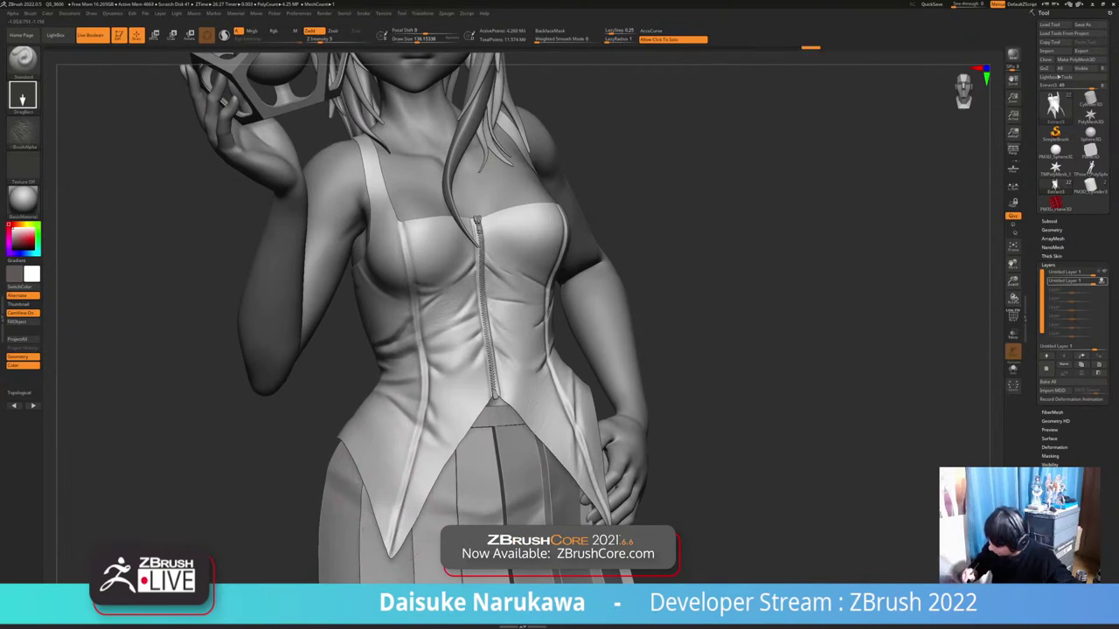
mouse_move(192, 384)
left_mouse_down()
mouse_move(380, 384)
mouse_move(352, 392)
left_mouse_up()
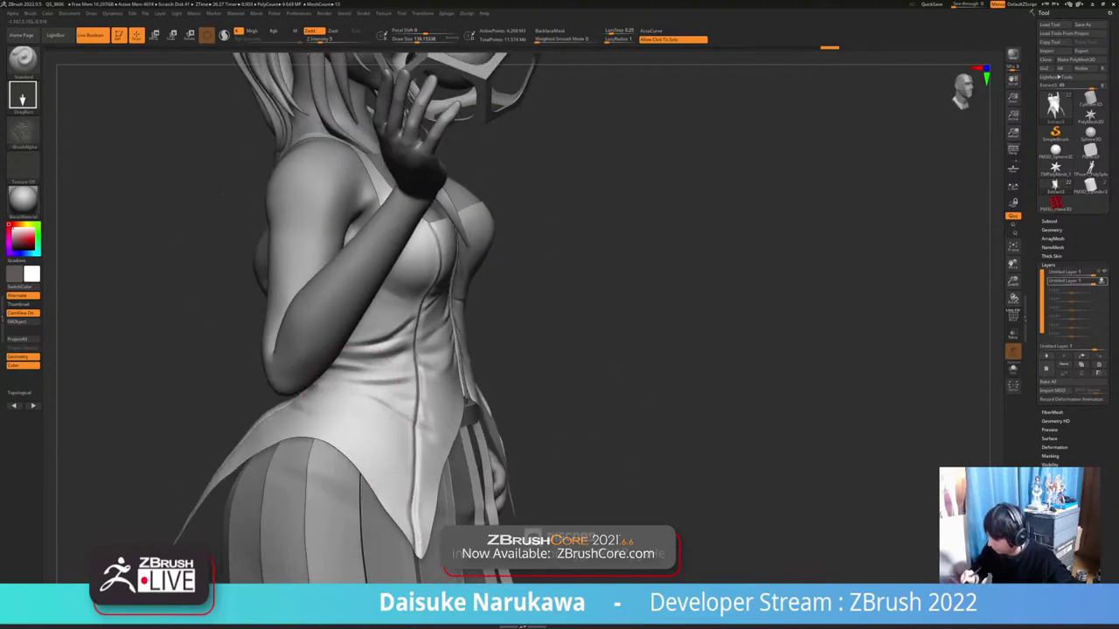
left_click_drag(646, 384, 491, 381)
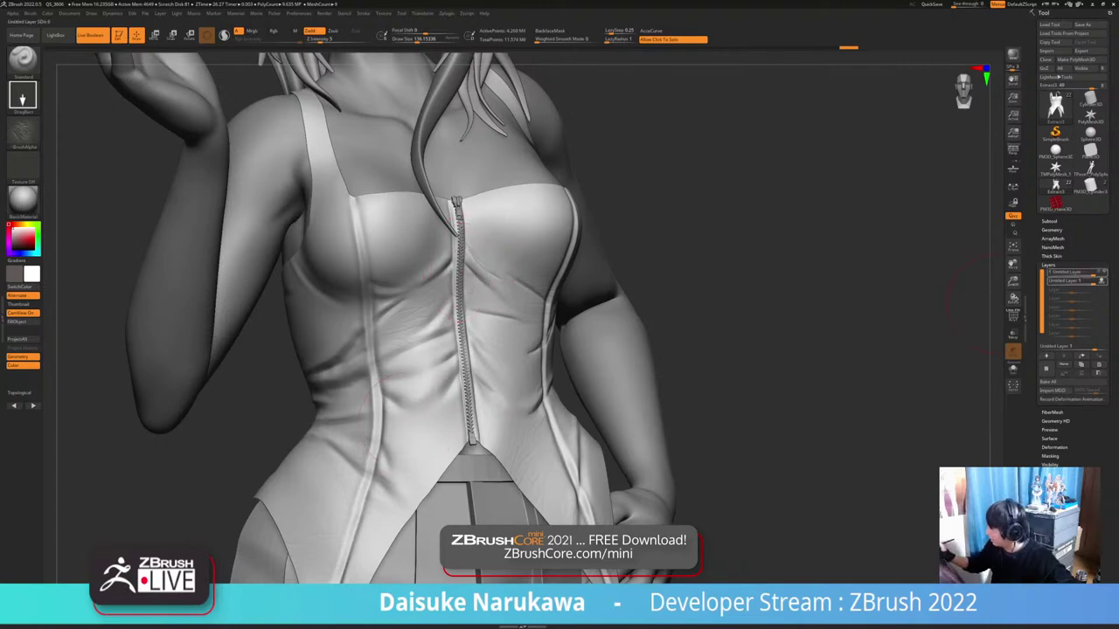
Make the vest's first sculpt layer active, switch to the DamStandard brush and reduce its draw size
left_click(1068, 272)
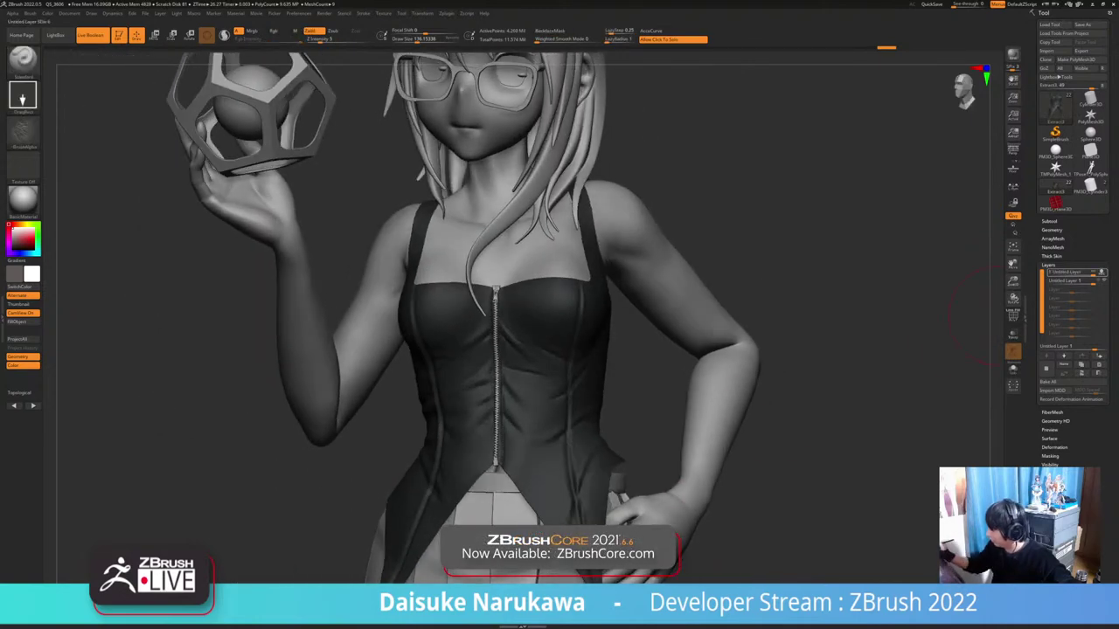
left_click(23, 63)
key("d")
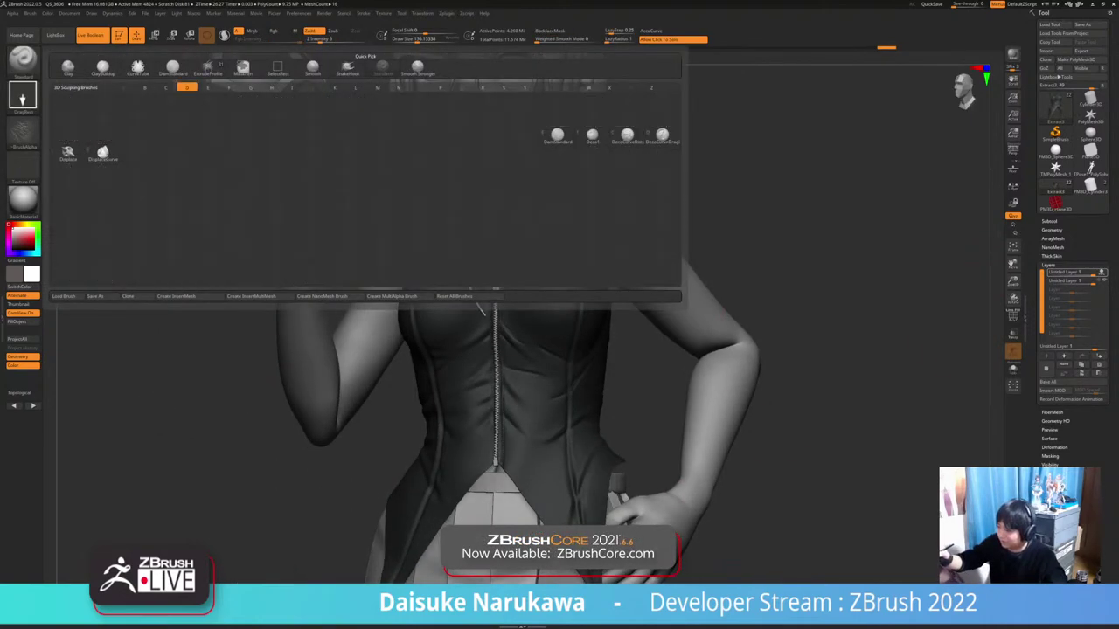
key("s")
left_click(408, 39)
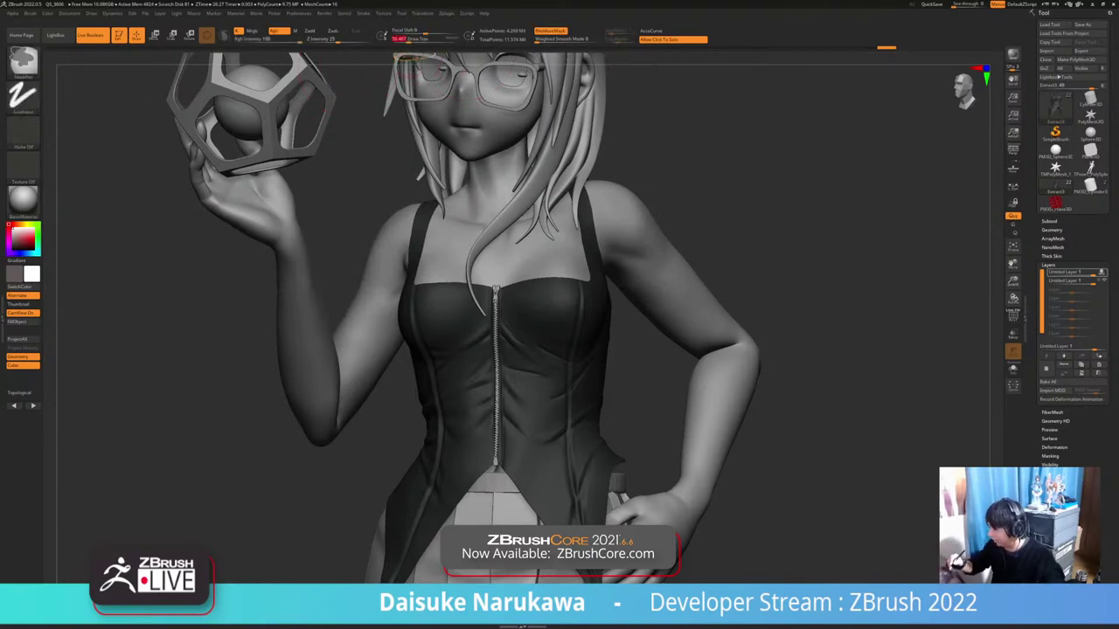
Carve fold lines into the vest below the bust on both sides of the zipper
mouse_move(502, 384)
right_mouse_down("ctrl")
mouse_move(502, 459)
mouse_move(517, 452)
right_mouse_up("ctrl")
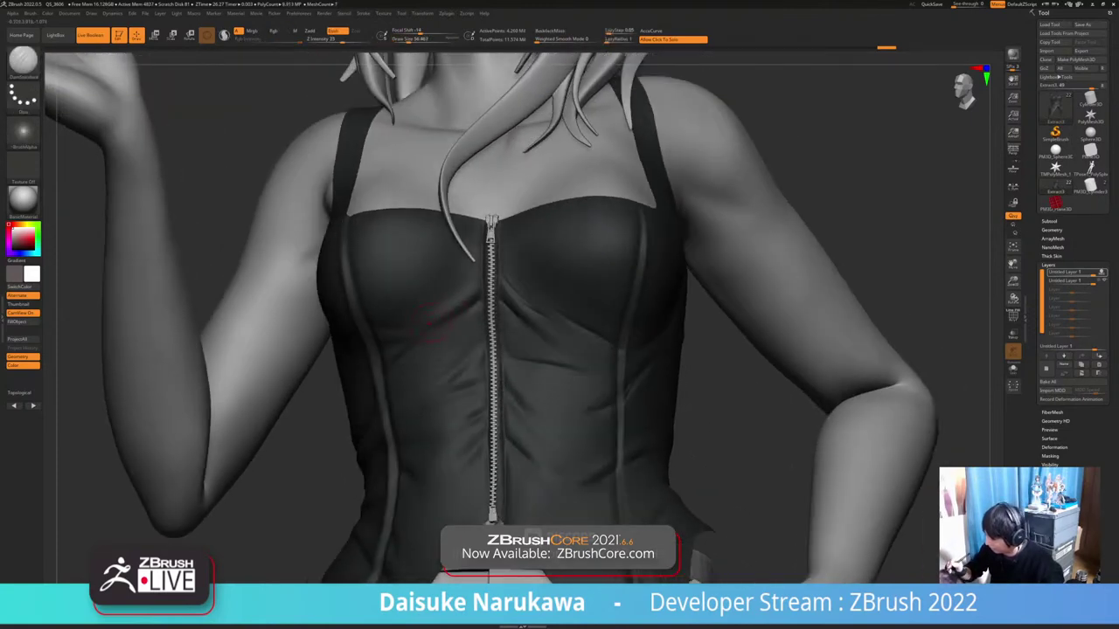
mouse_move(479, 298)
left_mouse_down()
mouse_move(459, 300)
mouse_move(378, 358)
left_mouse_up()
left_click_drag(426, 328, 378, 357)
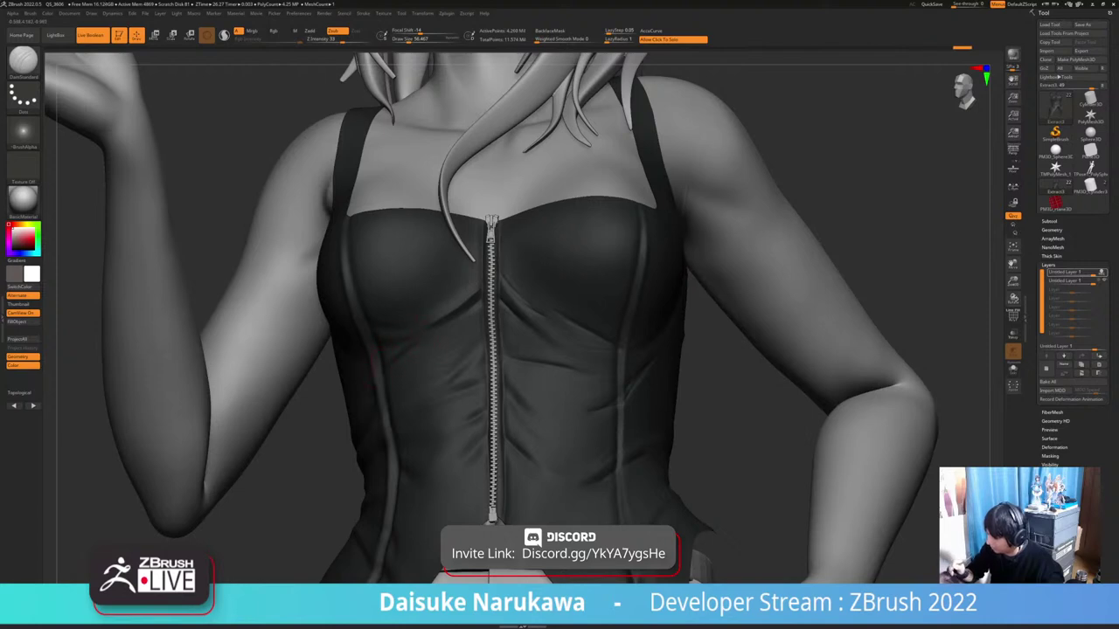
left_click_drag(511, 300, 568, 322)
right_click_drag(568, 302, 564, 241)
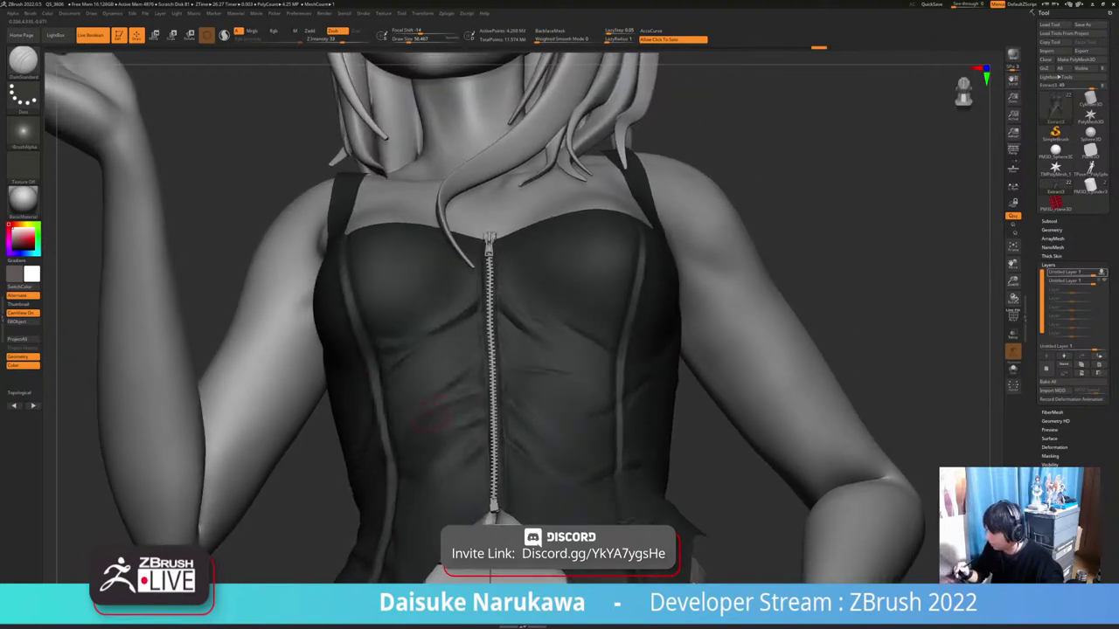
Stop recording on the first layer, select the second layer and turn off the polypaint display of the vest subtool
left_click(1101, 272)
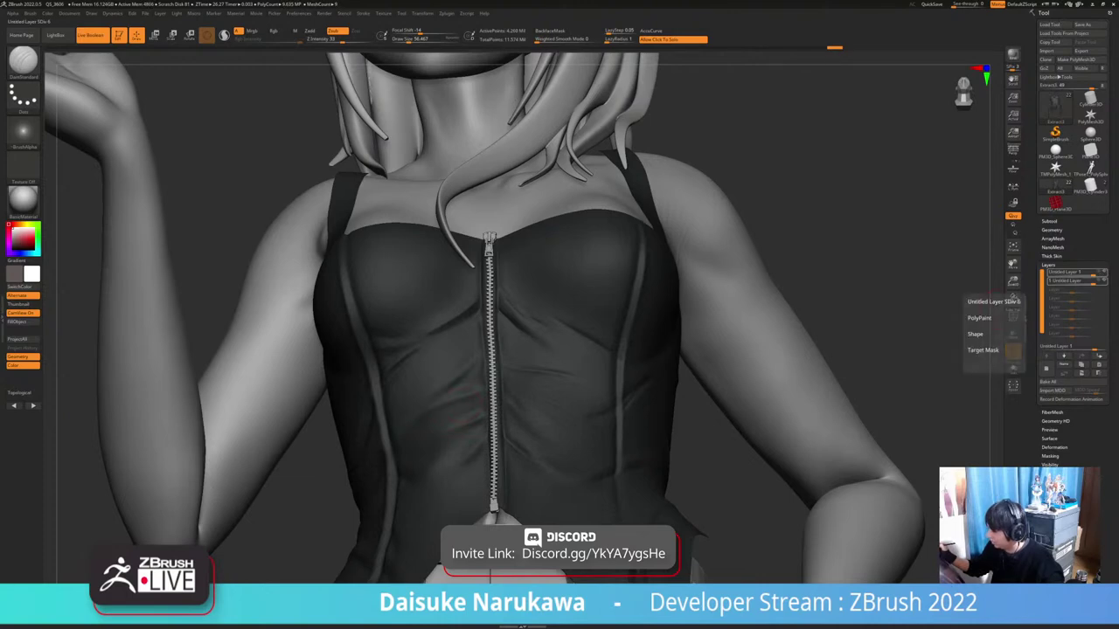
left_click(1068, 281)
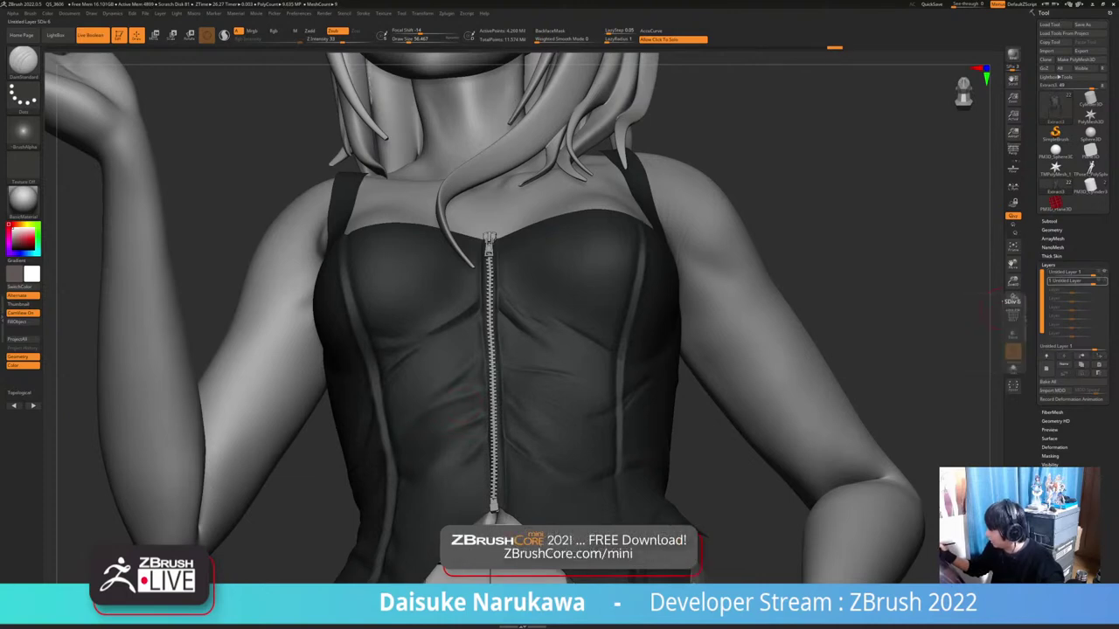
right_click_drag(633, 393, 592, 360, "ctrl")
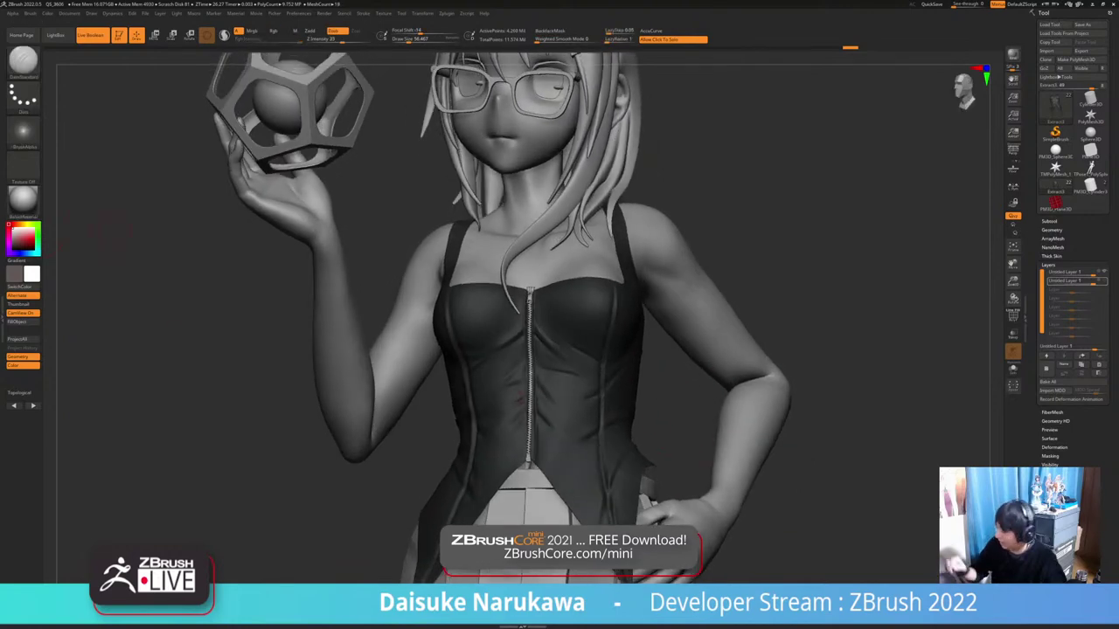
left_click(1049, 221)
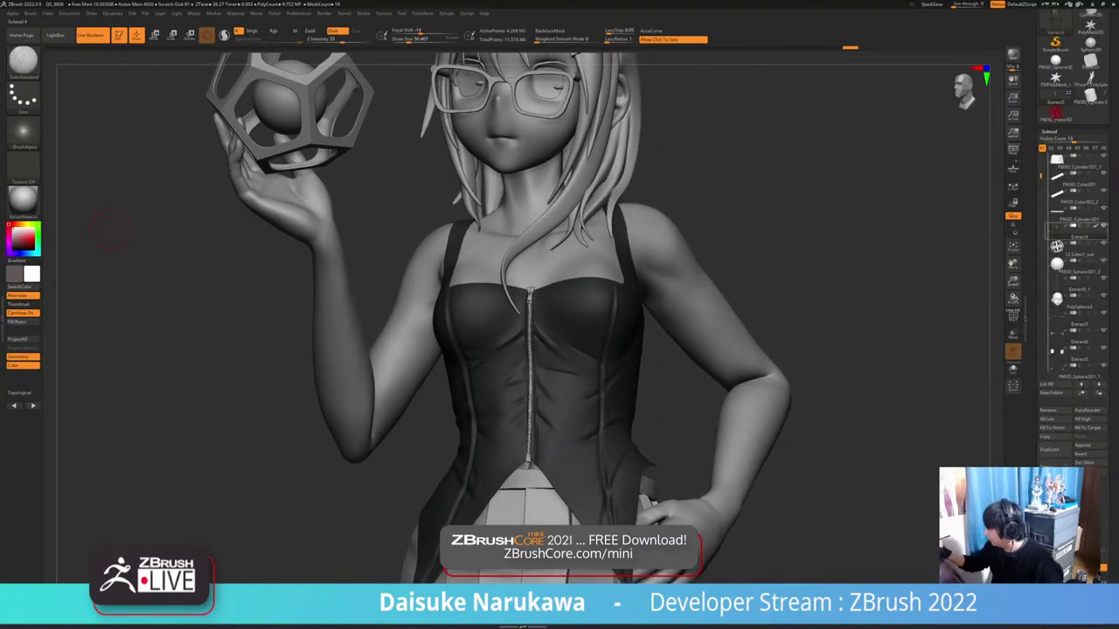
left_click(1095, 226)
left_click(1048, 132)
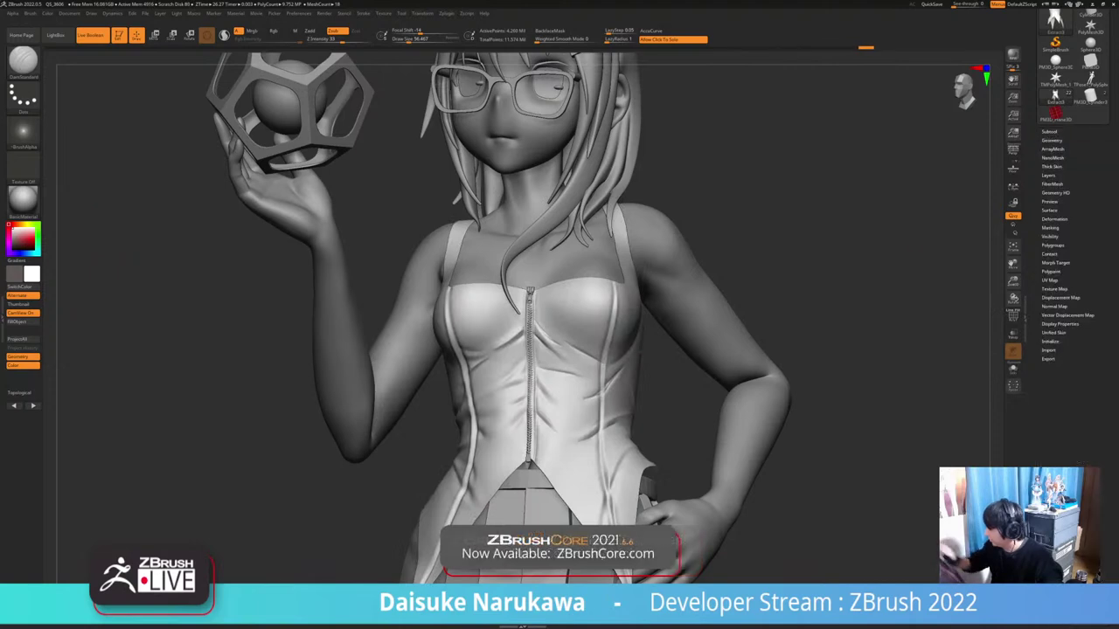
Turn recording back on for the first layer and carve diagonal folds across the waist between the character's right seam and the zipper
mouse_move(612, 358)
right_mouse_down("ctrl")
mouse_move(612, 415)
mouse_move(515, 350)
right_mouse_up("ctrl")
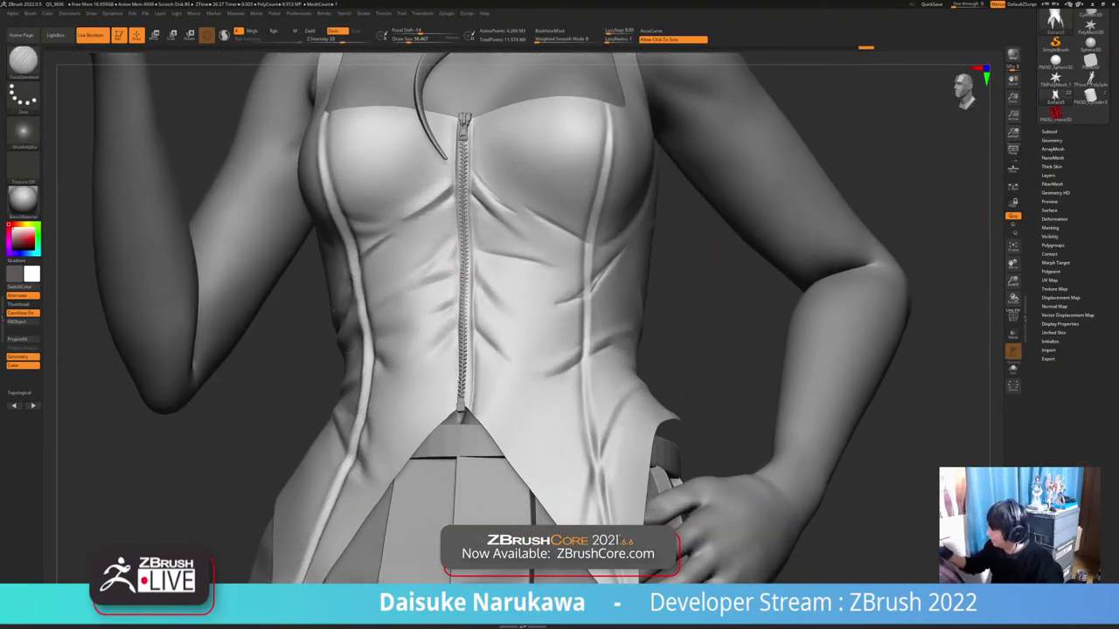
left_click(1048, 176)
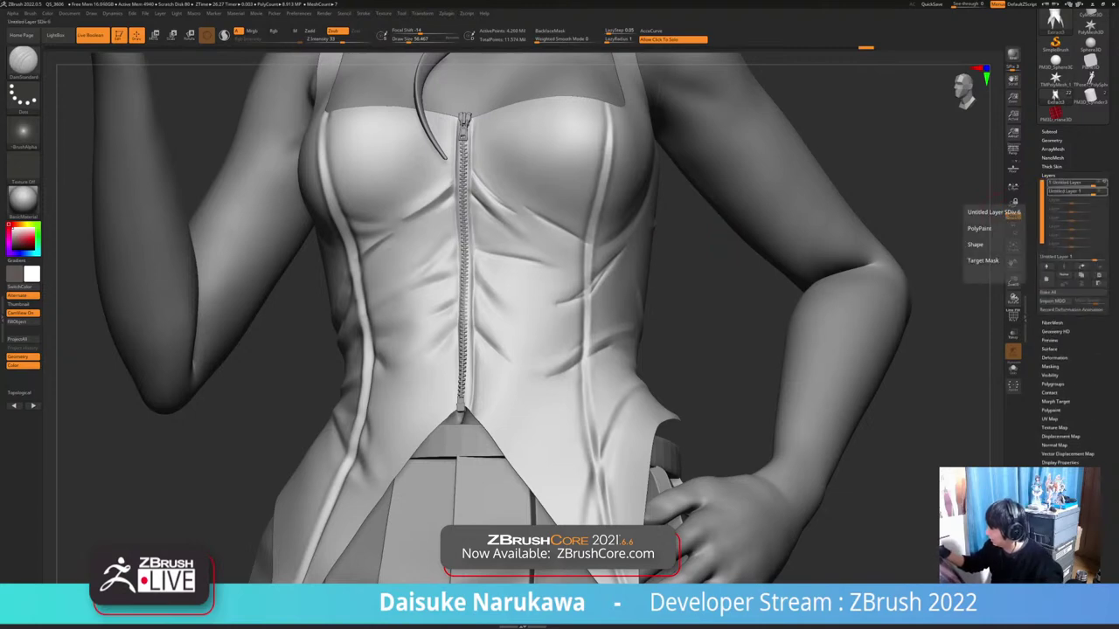
left_click(1101, 182)
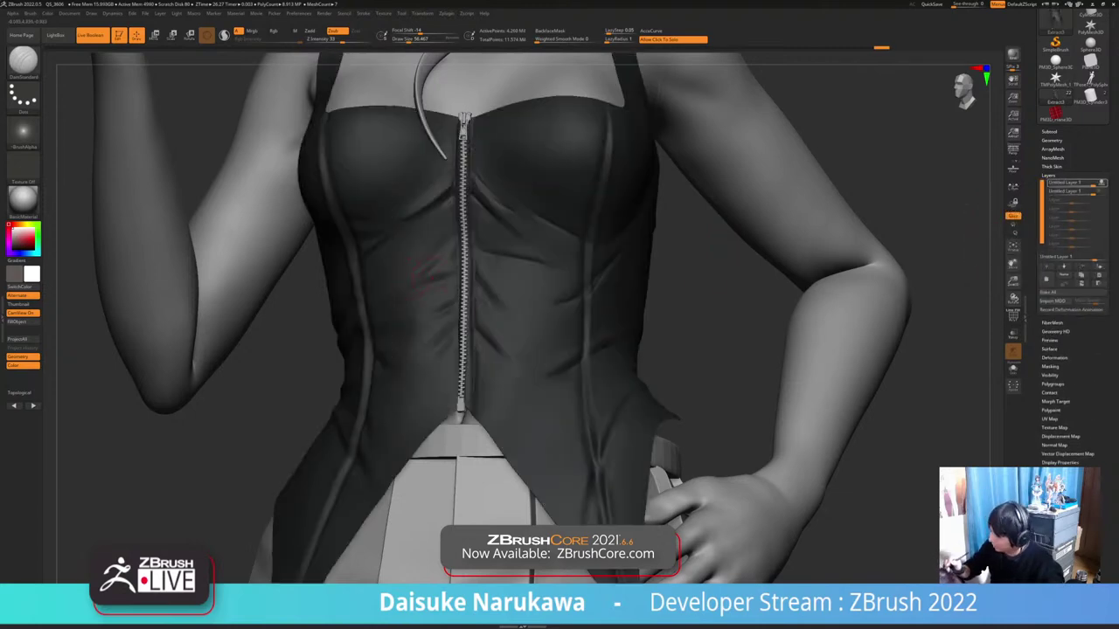
right_click_drag(376, 313, 363, 322)
left_click_drag(362, 321, 458, 276)
left_click_drag(372, 360, 444, 325)
left_click_drag(376, 371, 424, 345)
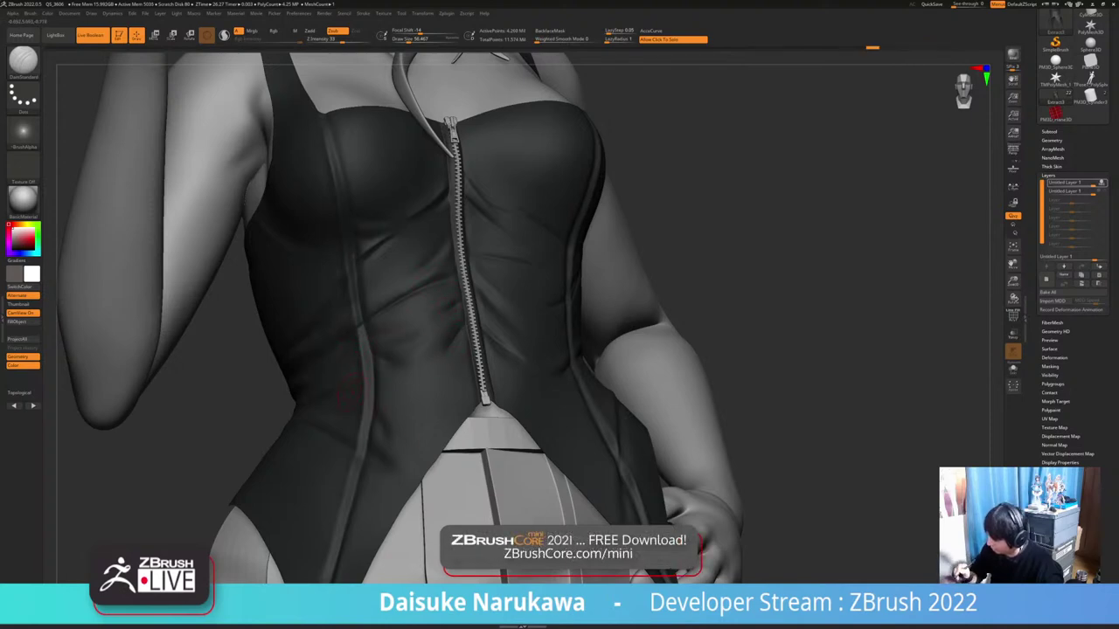
Carve more creases around the vest's seam at the character's right waist and toward the zipper's lower end
left_click_drag(769, 324, 675, 319)
left_click_drag(380, 385, 384, 421)
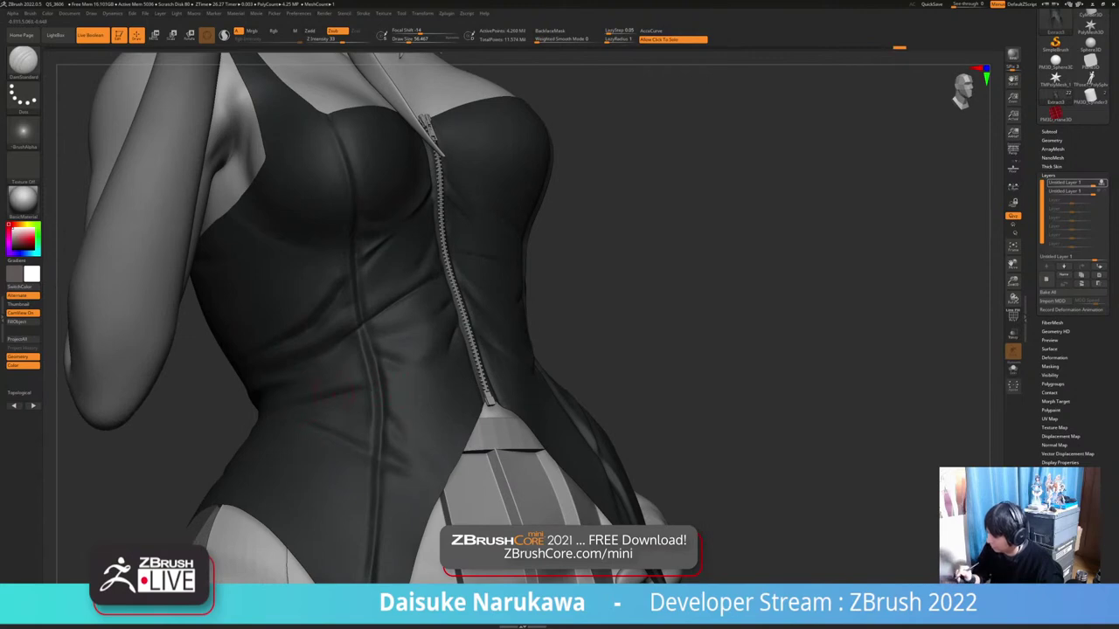
left_click_drag(379, 365, 406, 367)
left_click_drag(486, 384, 489, 400)
left_click_drag(691, 350, 690, 288, "alt")
left_click_drag(699, 319, 634, 319)
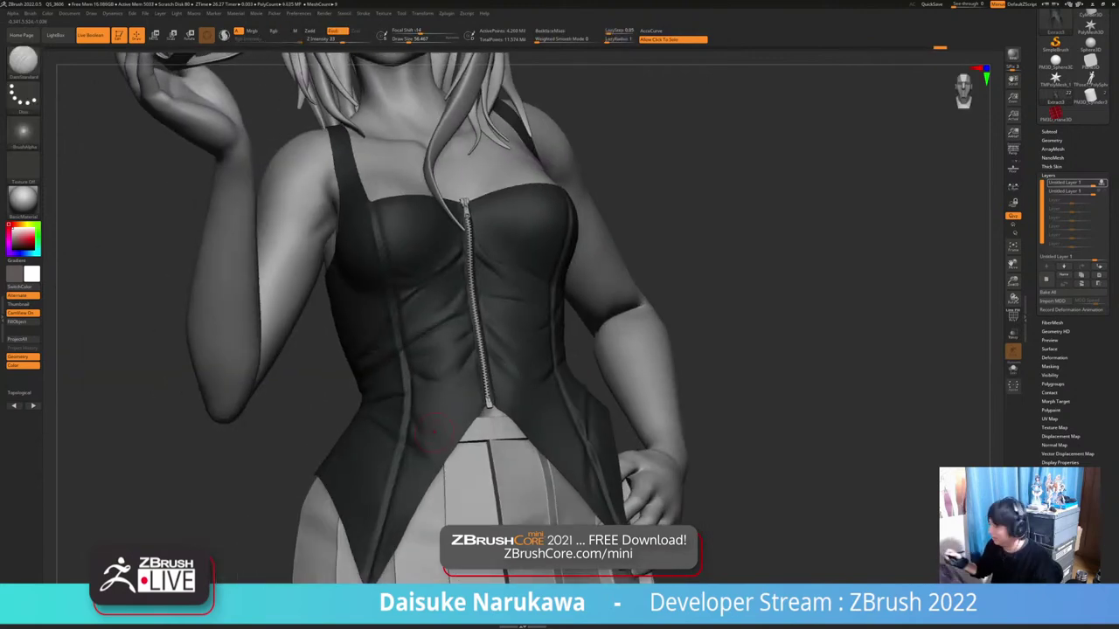
Stop recording on the first layer and select the second layer
left_click(1101, 183)
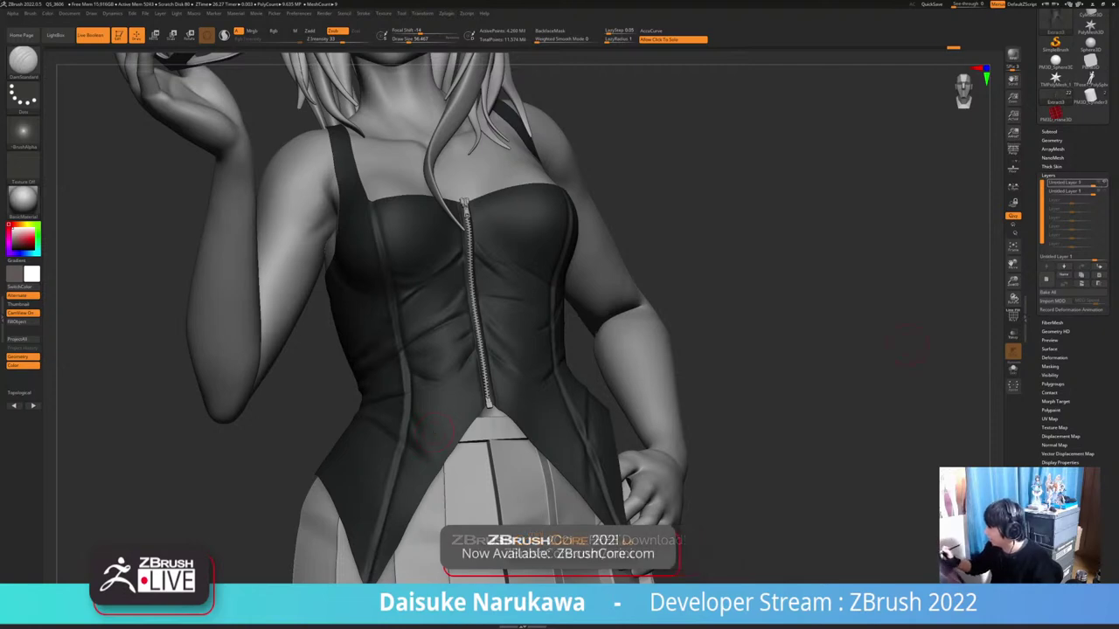
left_click(1100, 191)
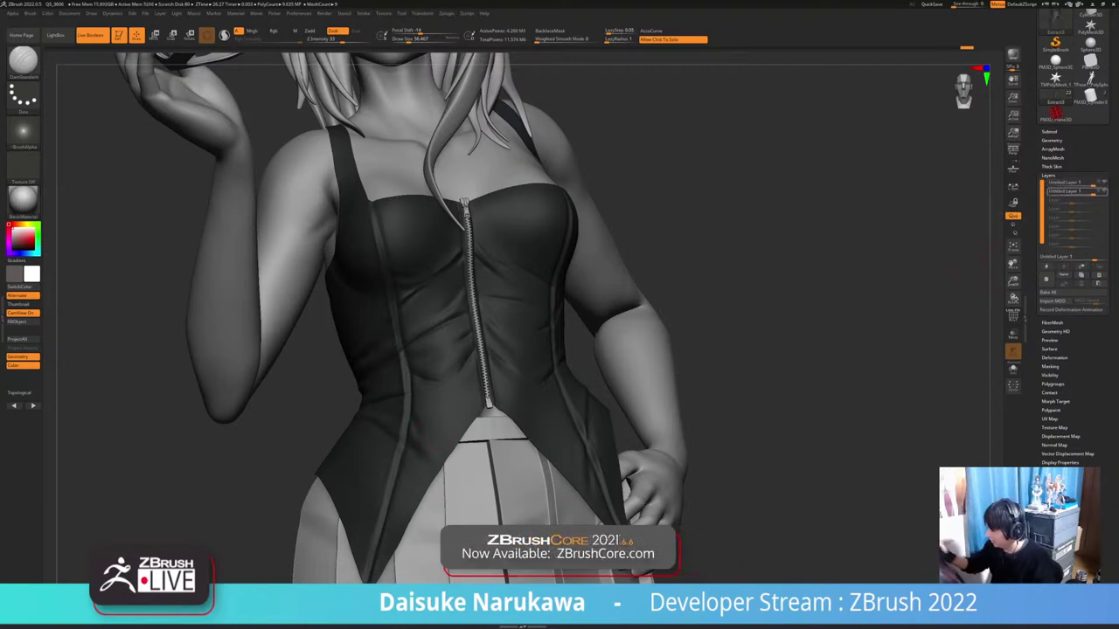
mouse_move(603, 455)
right_mouse_down("ctrl")
mouse_move(612, 516)
mouse_move(586, 503)
mouse_move(599, 505)
mouse_move(583, 480)
mouse_move(562, 497)
right_mouse_up("ctrl")
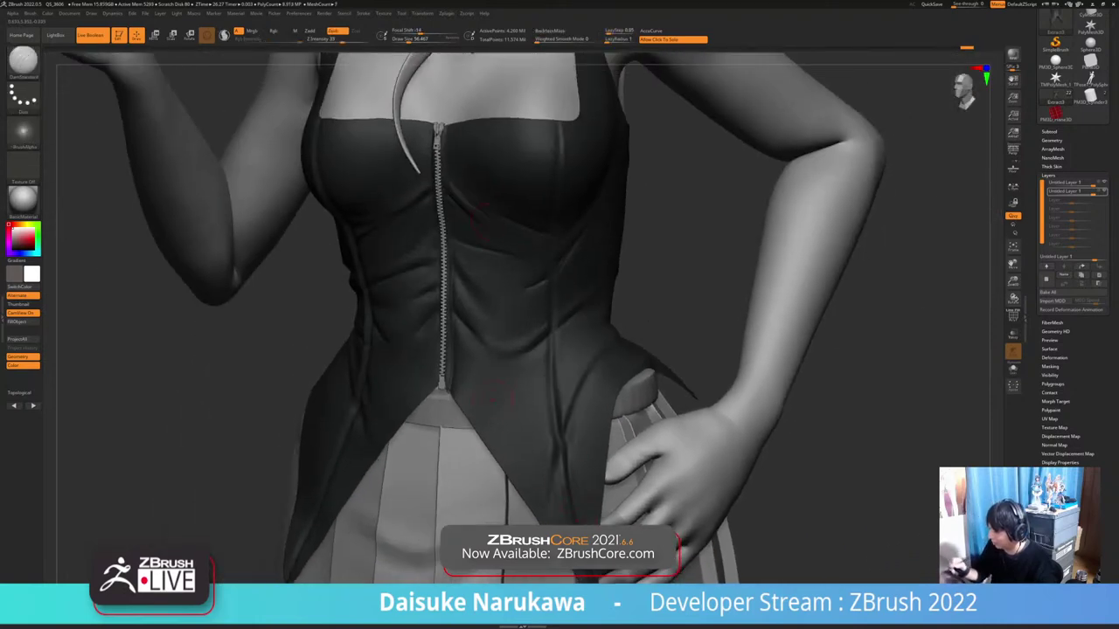
right_click_drag(511, 397, 537, 410)
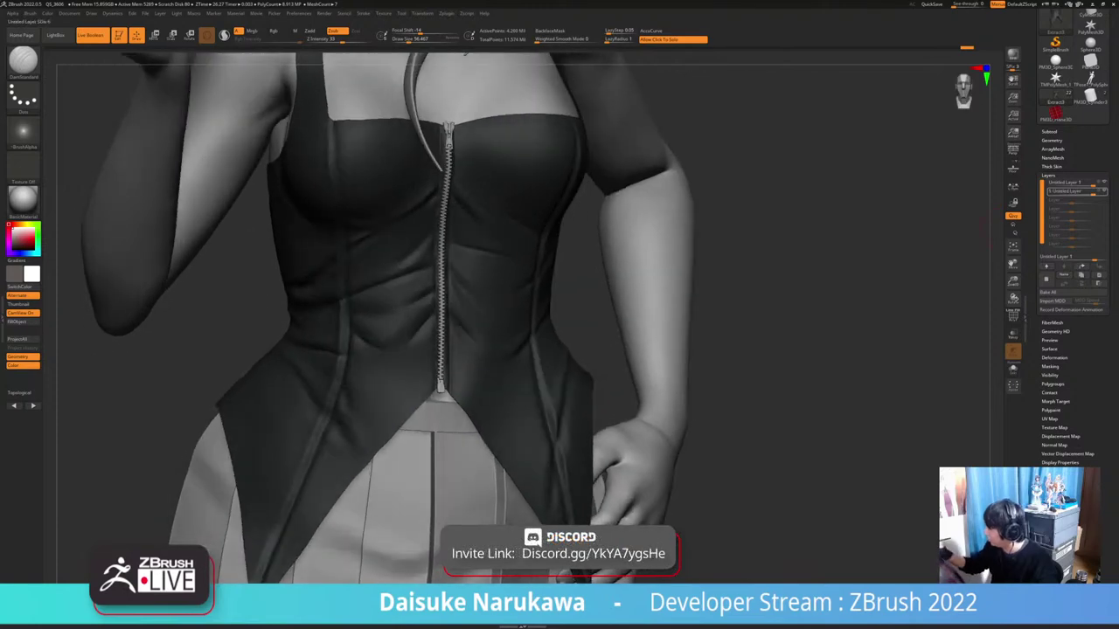
Try the second layer's intensity at -1 and restore it to 1
left_click_drag(1092, 193, 1050, 193)
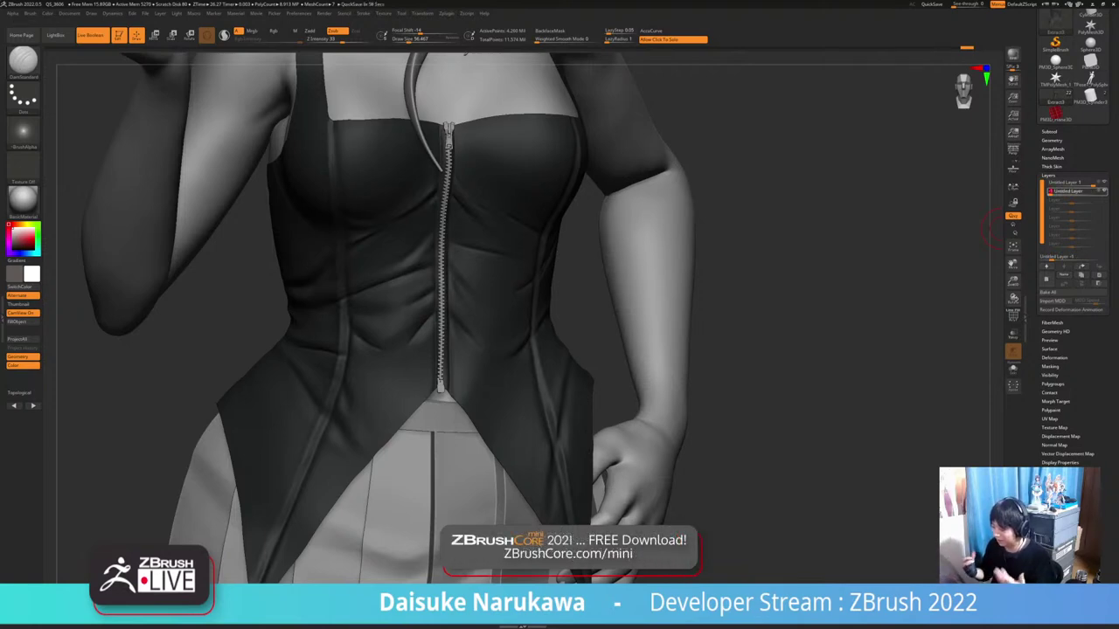
left_click_drag(786, 341, 869, 342)
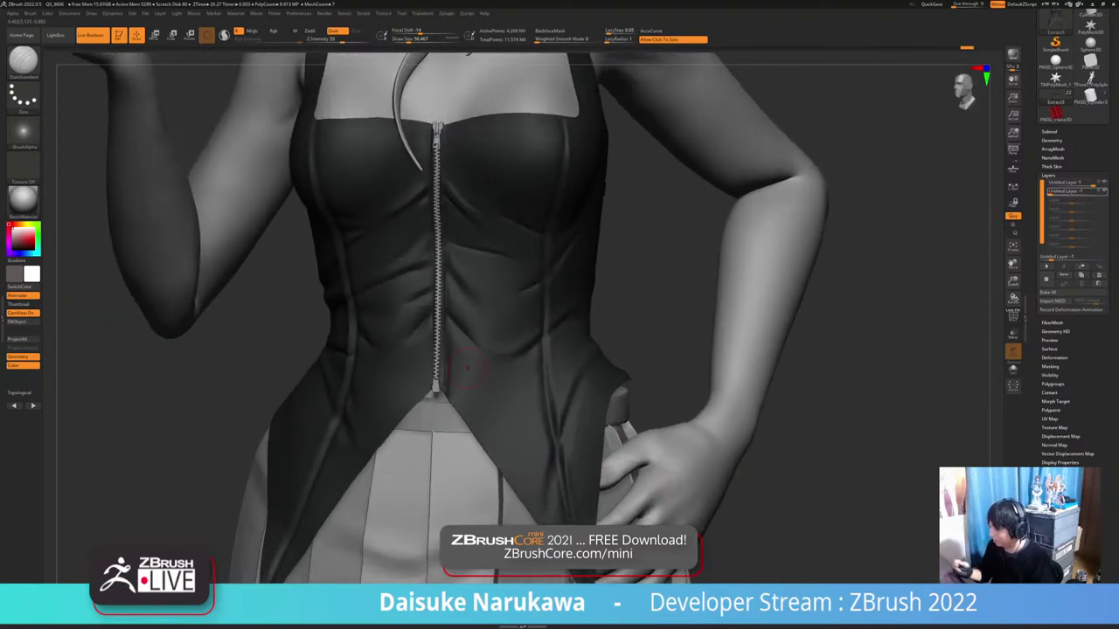
left_click_drag(1052, 192, 1094, 192)
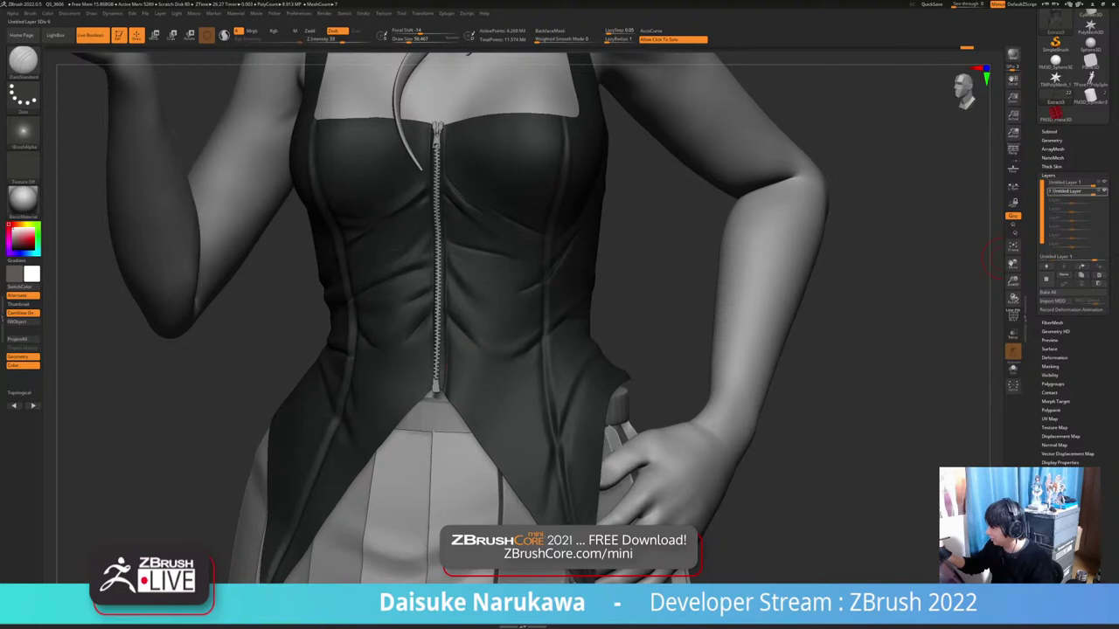
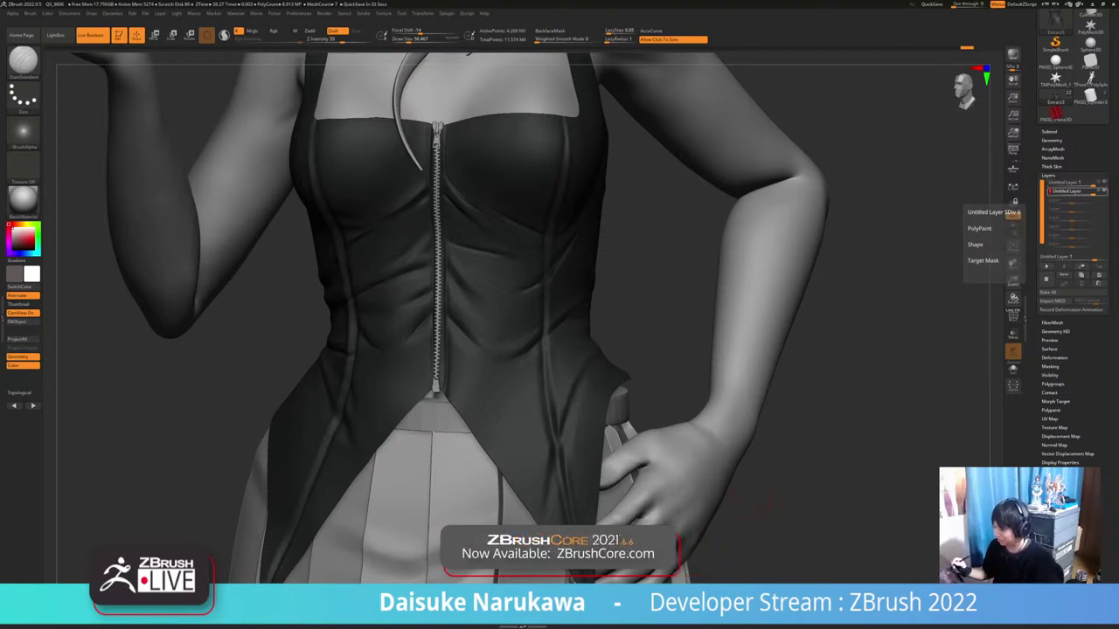
Switch to the Standard brush and load the Leathery Skin13 alpha from the LightBox library
left_click_drag(813, 376, 861, 297)
mouse_move(774, 485)
left_mouse_down()
mouse_move(730, 477)
mouse_move(769, 467)
left_mouse_up()
left_click_drag(760, 560, 755, 502, "alt")
right_click_drag(755, 503, 757, 517, "ctrl")
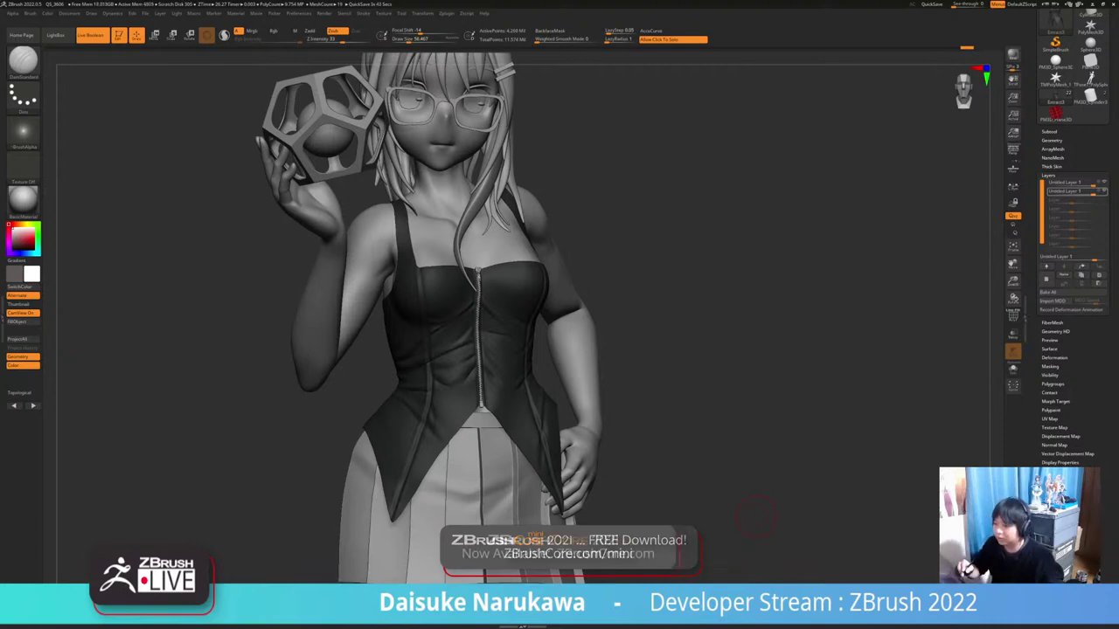
left_click(24, 62)
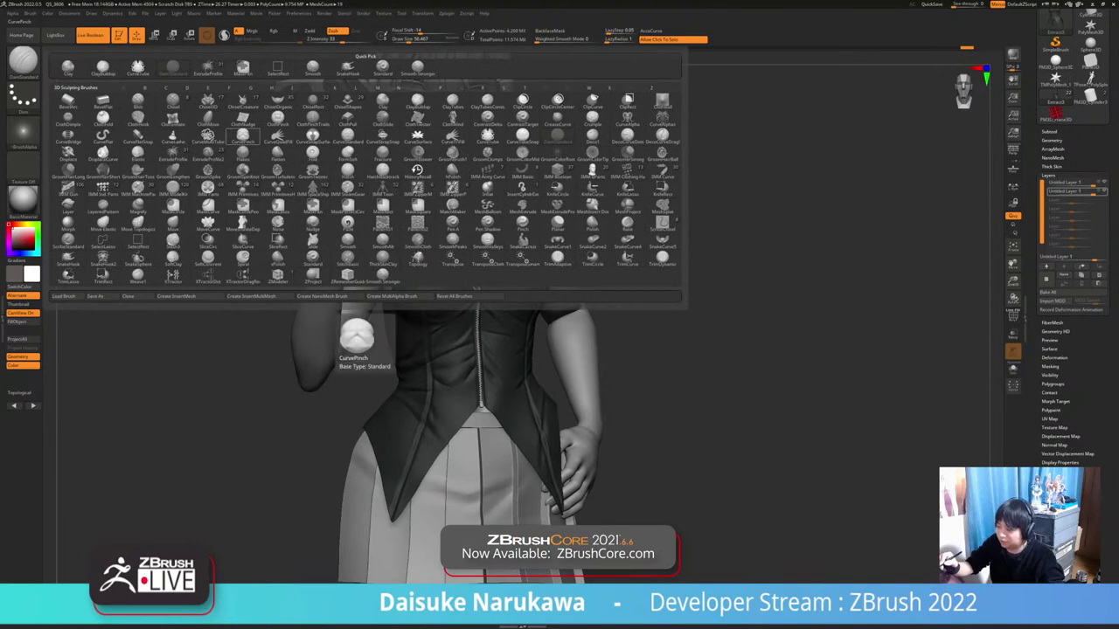
key("s")
key("t")
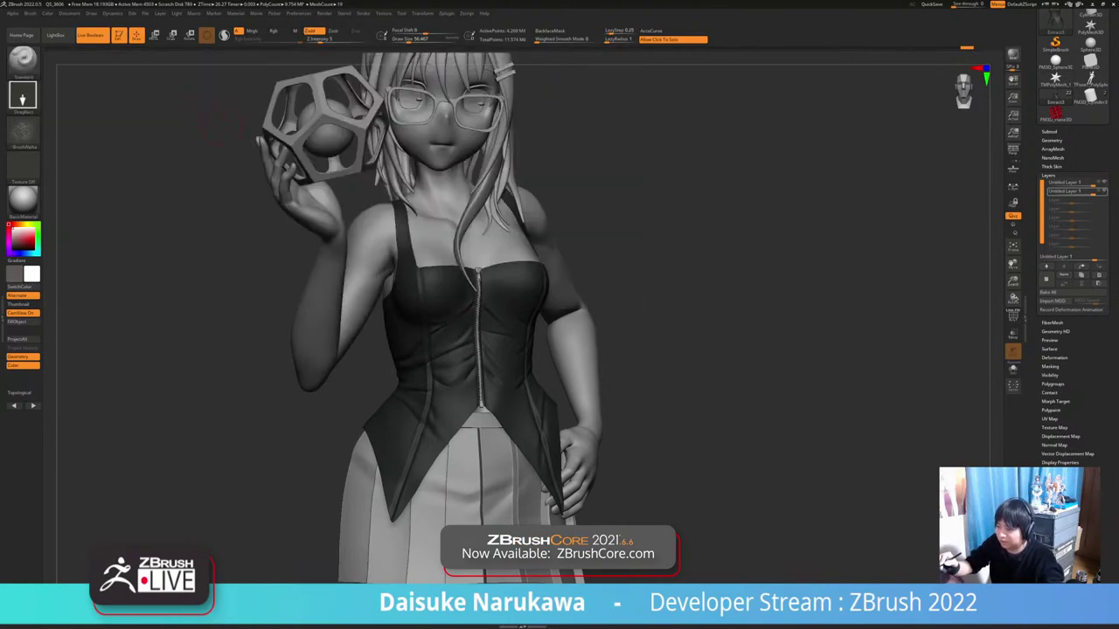
left_click(23, 62)
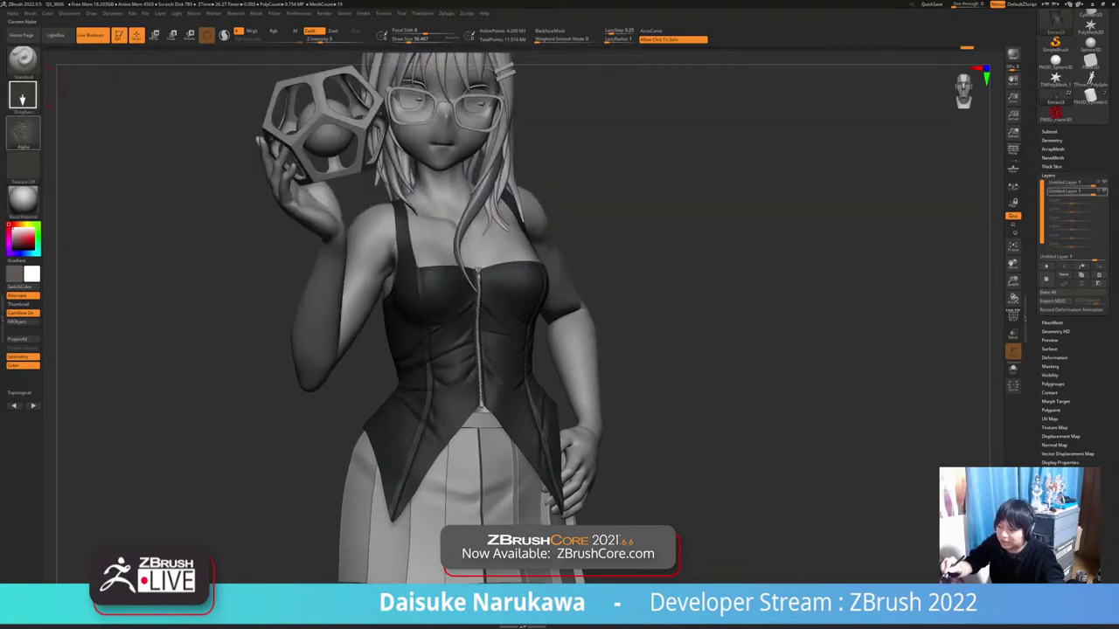
left_click(24, 133)
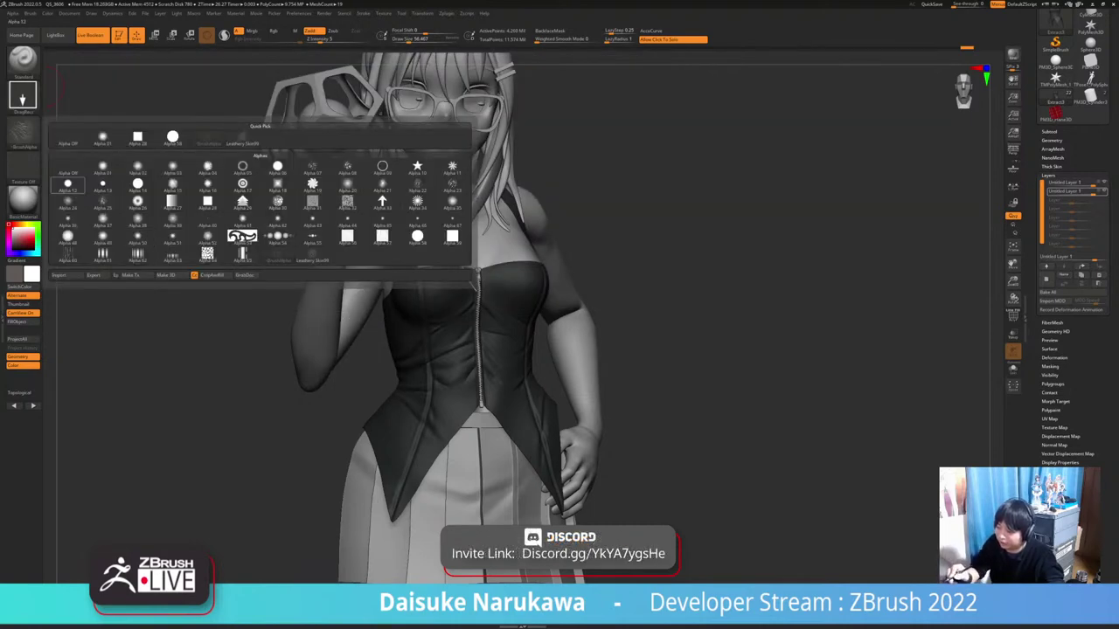
left_click(56, 35)
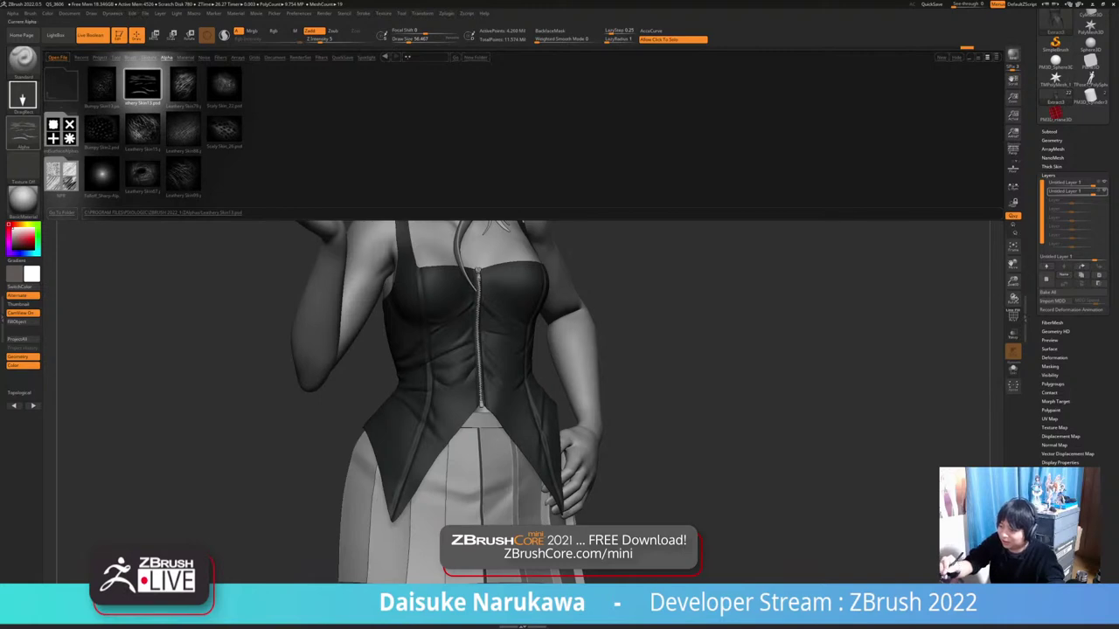
left_click(56, 35)
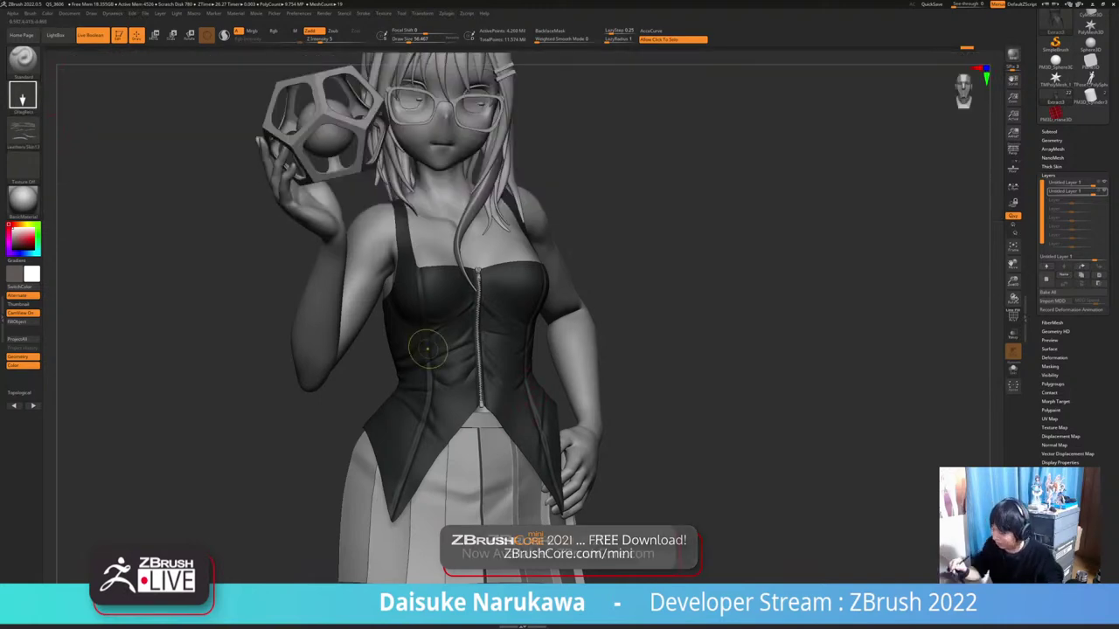
Record on the second layer and stamp leather wrinkles at the character's right hip with the brush intensity set to 27
right_click_drag(428, 393, 489, 454, "ctrl")
right_click_drag(542, 367, 684, 331)
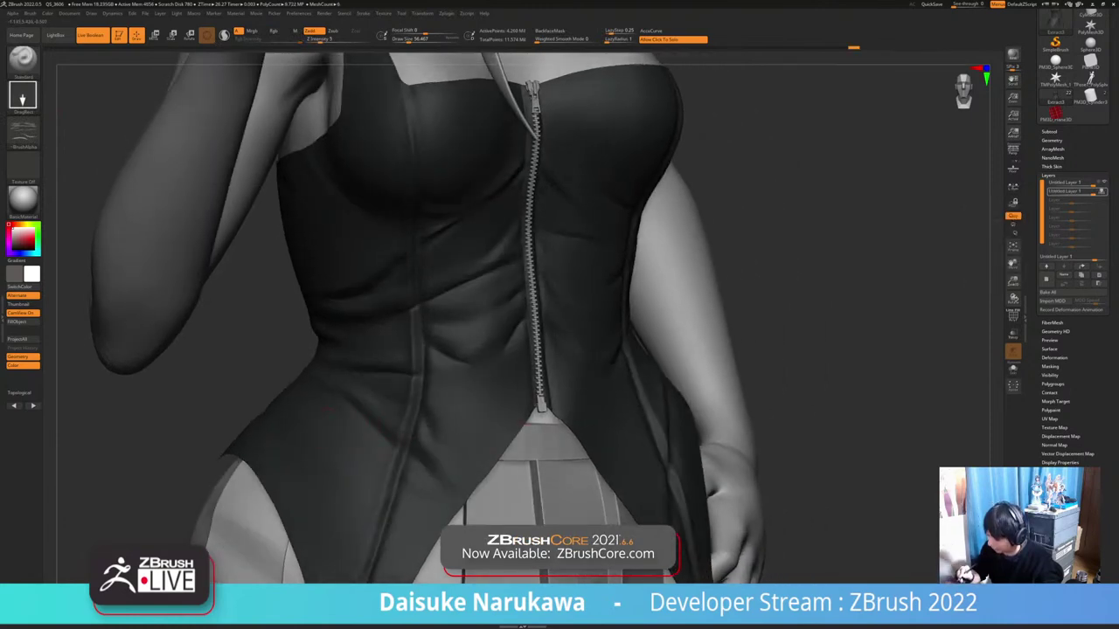
right_click_drag(329, 409, 316, 431)
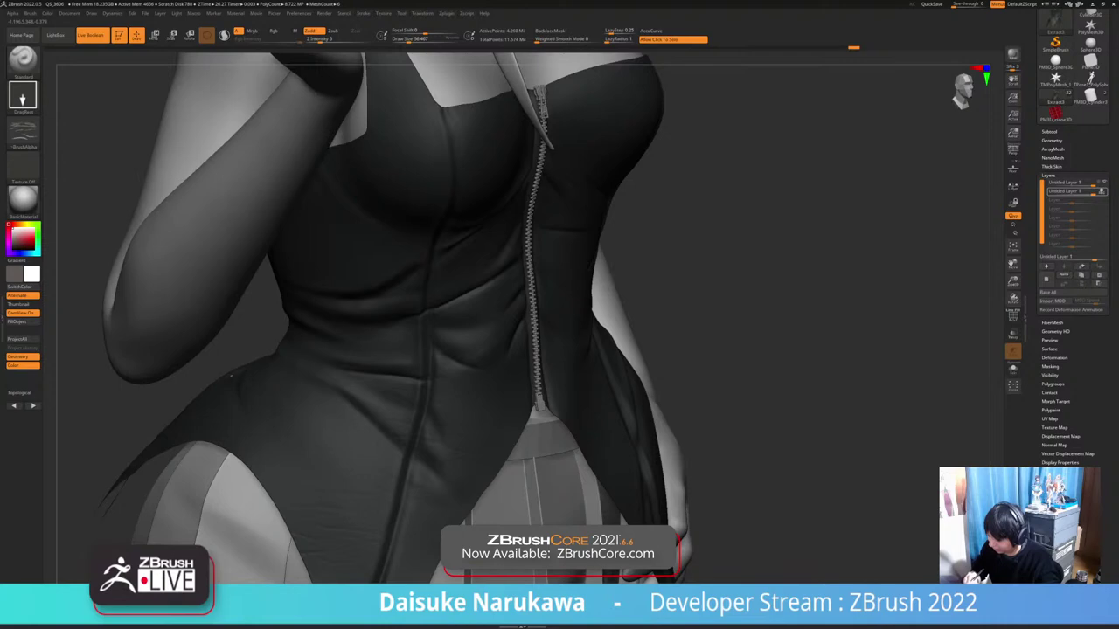
right_click_drag(283, 443, 264, 367, "ctrl")
left_click(338, 40)
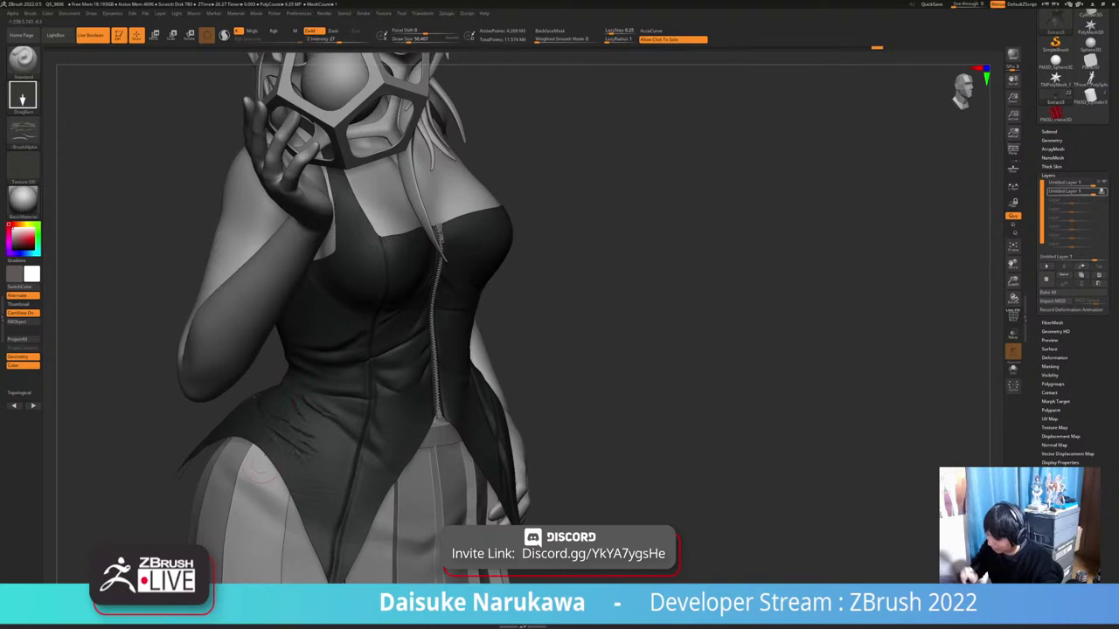
Stamp leather wrinkles across the vest at the character's left waist and hip, and isolate the vest
right_click_drag(455, 411, 408, 409)
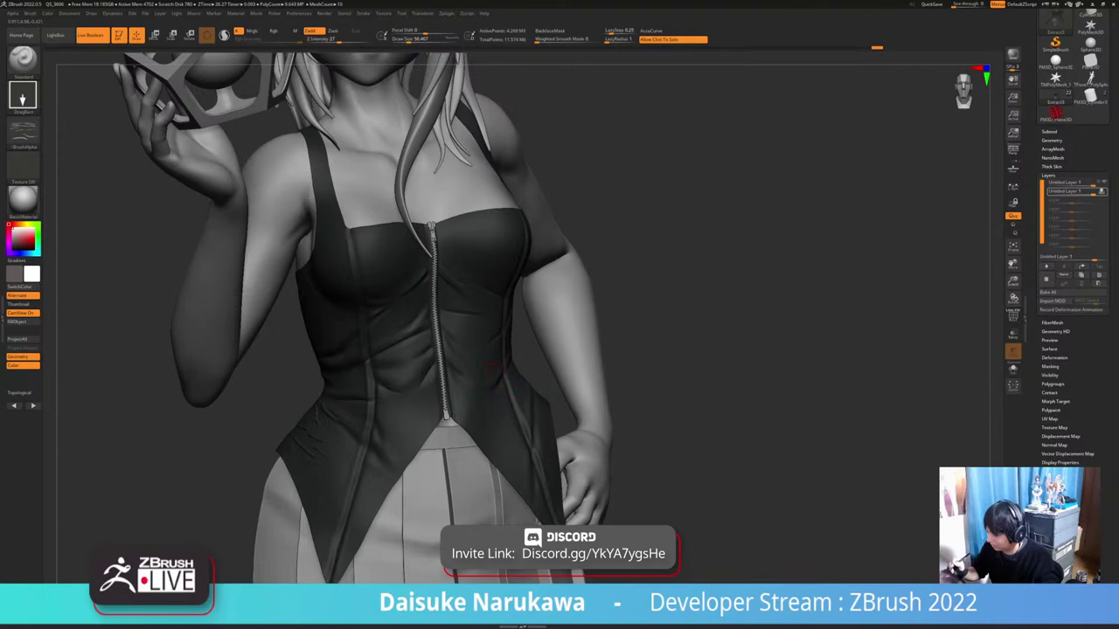
right_click_drag(570, 419, 531, 428)
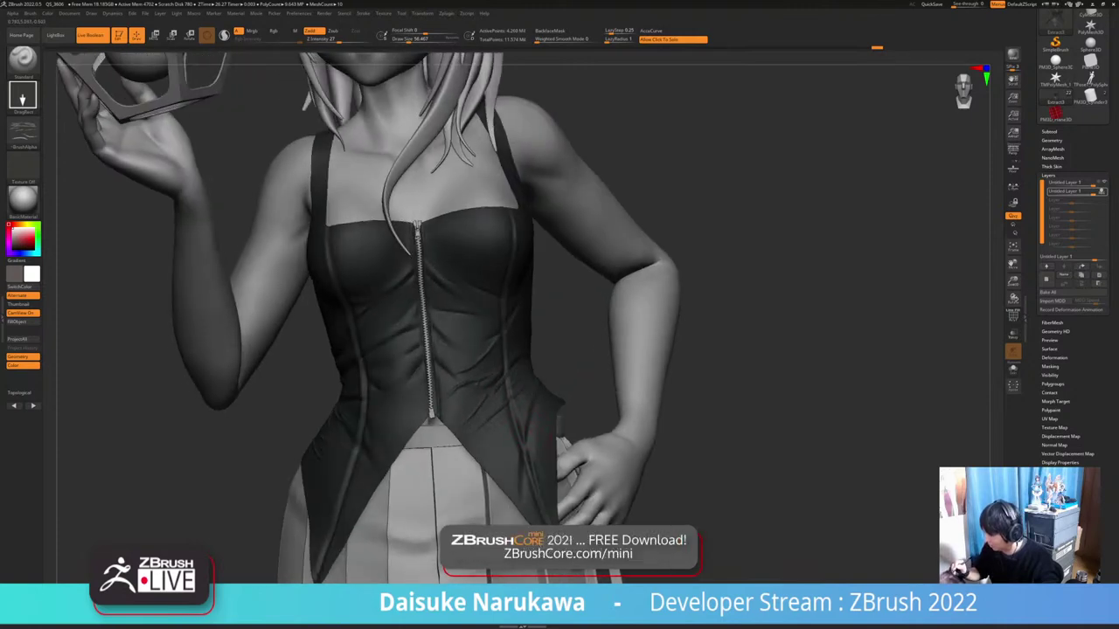
mouse_move(508, 424)
right_mouse_down()
mouse_move(481, 430)
mouse_move(566, 447)
mouse_move(540, 494)
mouse_move(489, 441)
mouse_move(505, 464)
right_mouse_up()
key("alt+s")
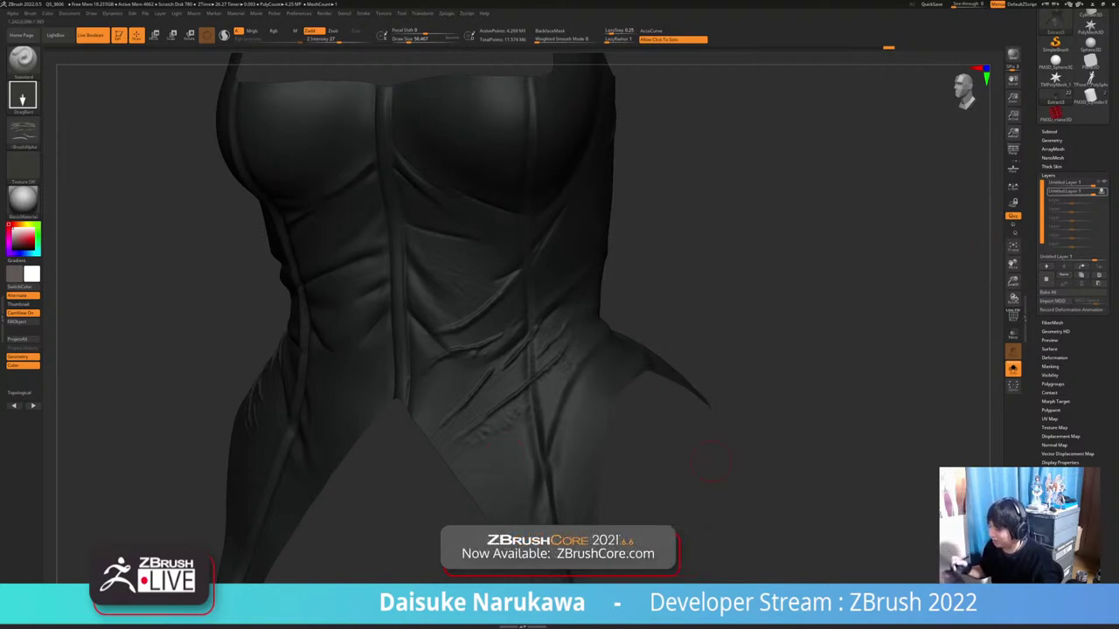
right_click_drag(503, 365, 489, 375)
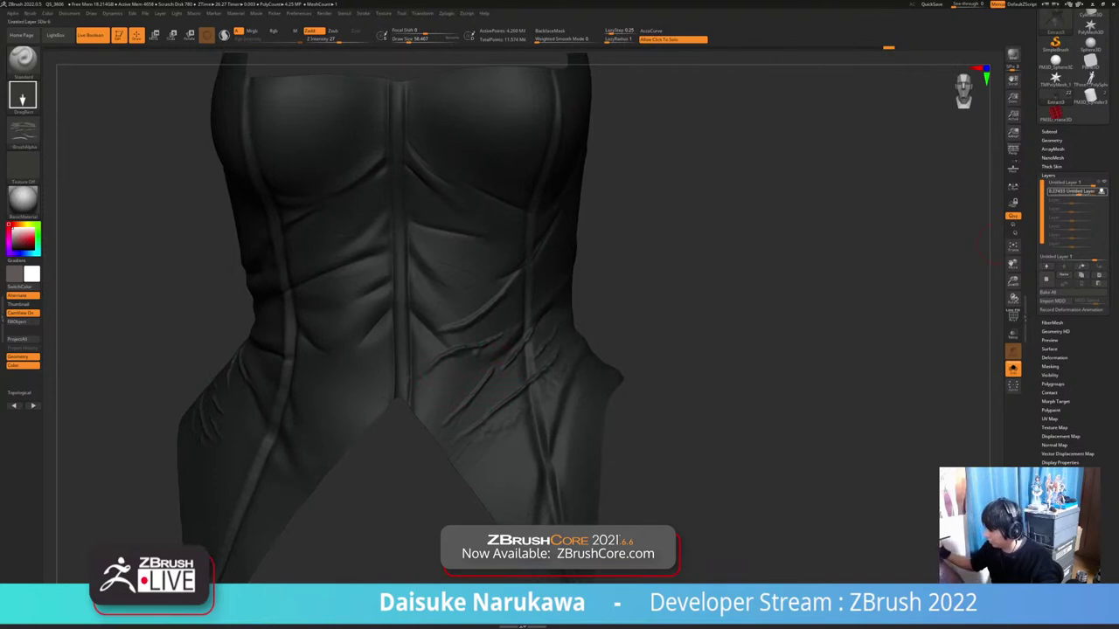
Lower the second layer's intensity to about 0.398 and try smoothing the isolated vest near the zipper's lower end
left_click_drag(1076, 192, 1076, 192)
right_click_drag(846, 428, 760, 306, "ctrl")
right_click_drag(695, 467, 633, 528)
right_click_drag(661, 473, 677, 470)
left_click(428, 402, "shift")
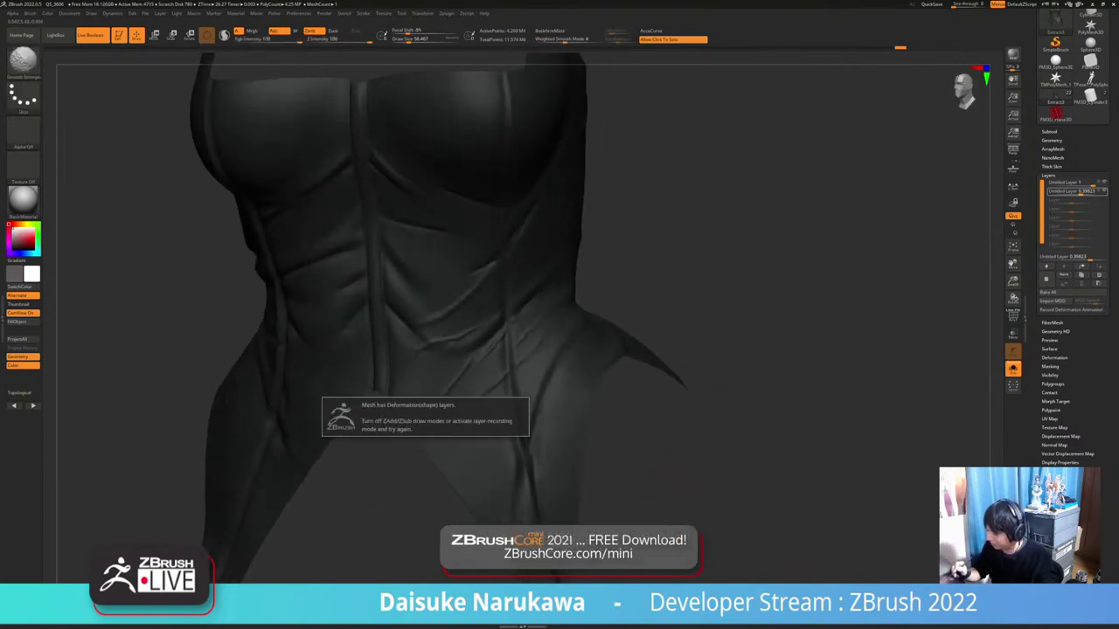
left_click(681, 472)
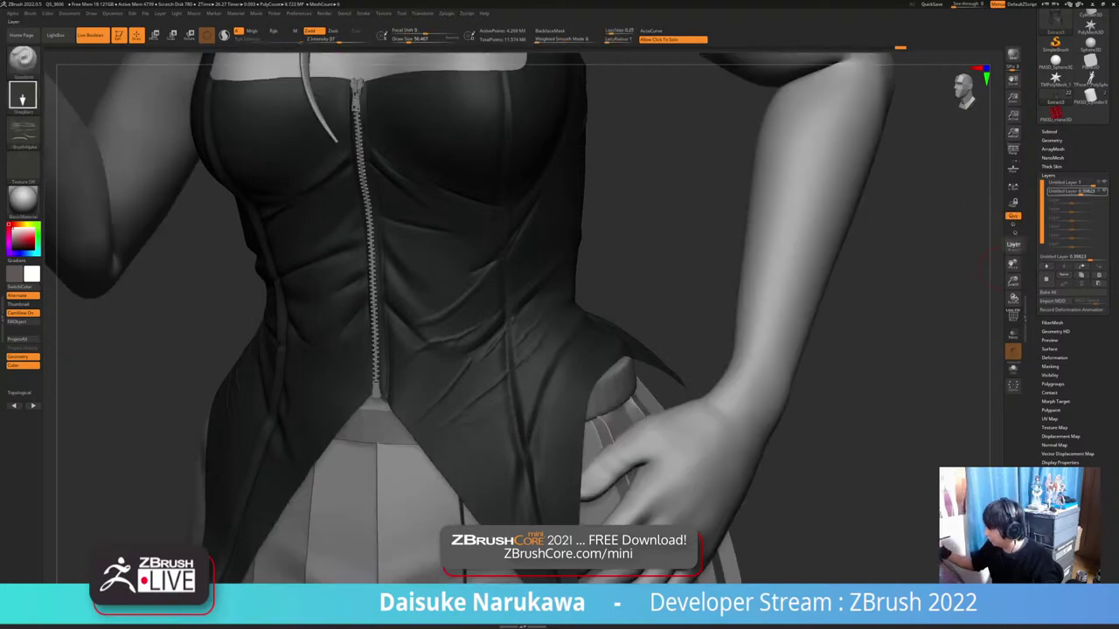
Resume recording on the second layer and touch up the wrinkles at the character's left waist with smoothing
key("shift")
left_click(1099, 190)
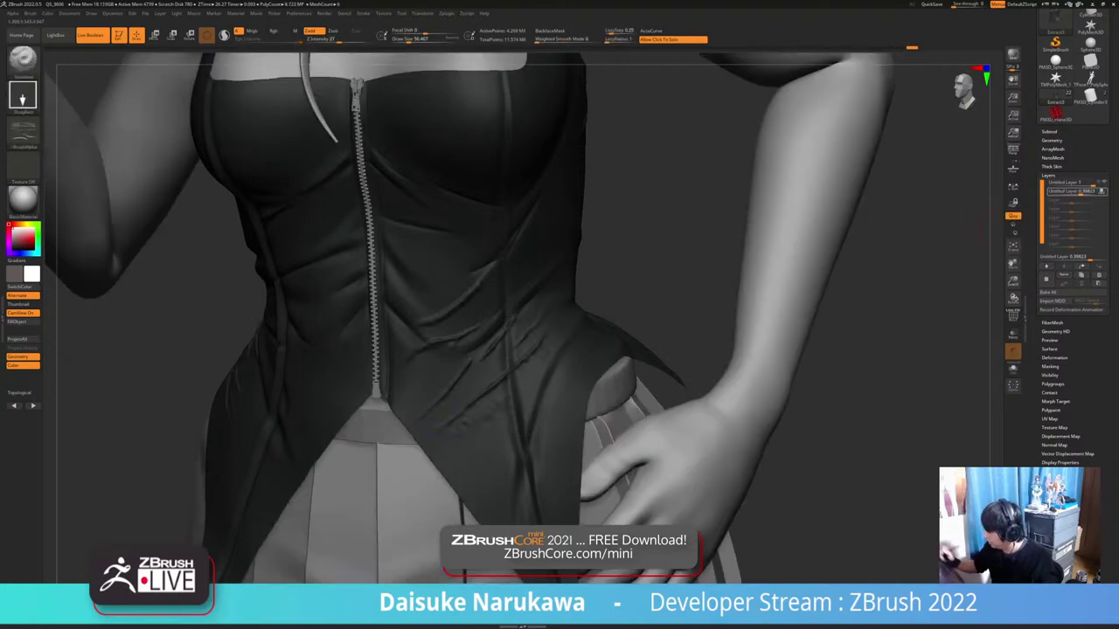
key("shift")
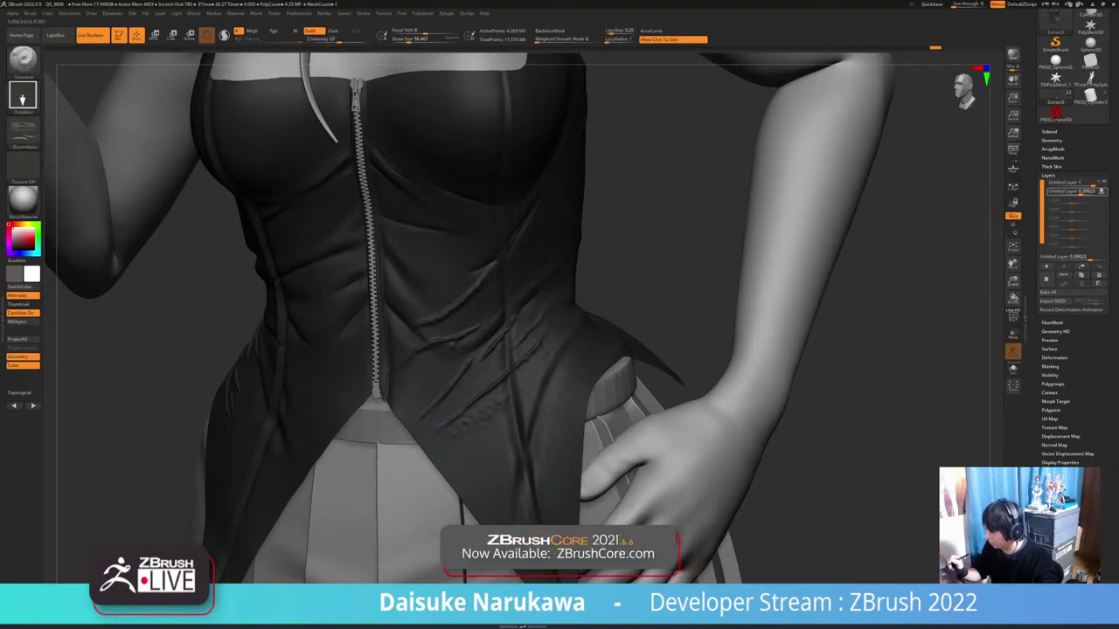
Delete the second layer with the stamped leather wrinkles from the vest
mouse_move(542, 428)
right_mouse_down("ctrl")
mouse_move(542, 367)
mouse_move(618, 430)
mouse_move(699, 430)
mouse_move(633, 436)
right_mouse_up("ctrl")
left_click(1098, 274)
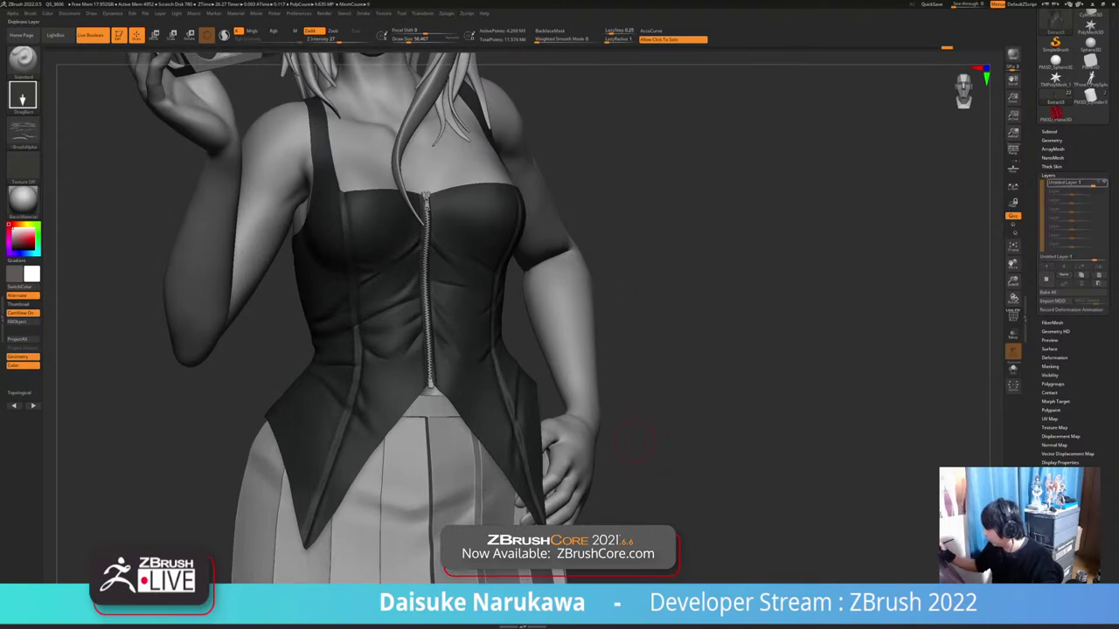
left_click(1099, 274)
Switch to the hair subtool and choose the SnakeHook brush
right_click_drag(624, 433, 603, 382, "ctrl")
left_click(507, 156, "alt")
mouse_move(603, 382)
right_mouse_down()
mouse_move(533, 380)
mouse_move(572, 367)
mouse_move(603, 385)
mouse_move(593, 390)
mouse_move(600, 382)
right_mouse_up()
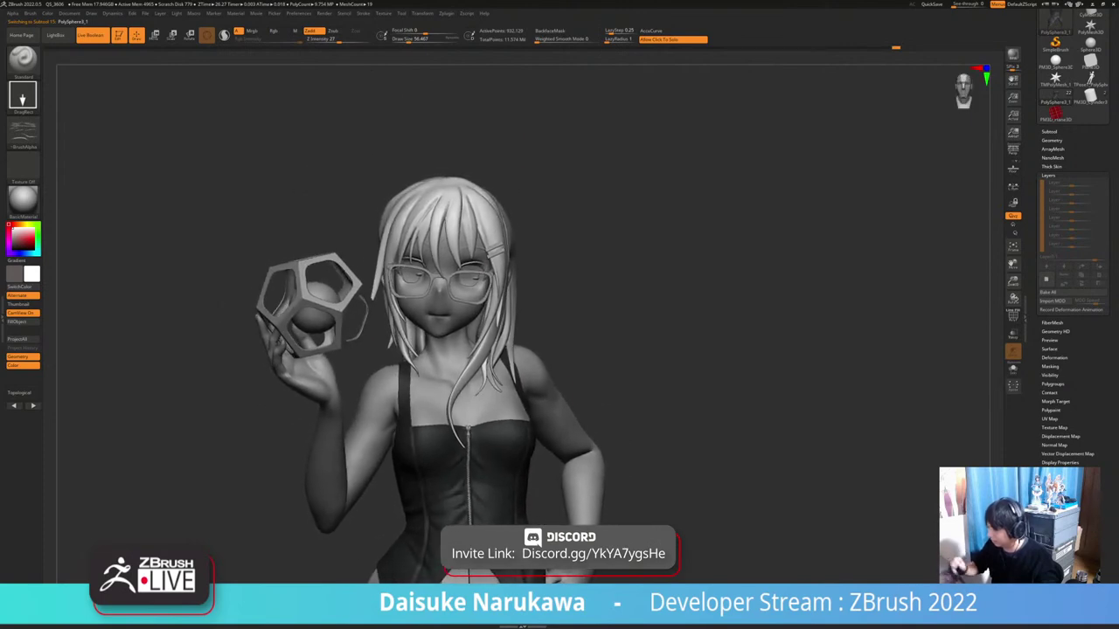
key("b")
key("s")
key("h")
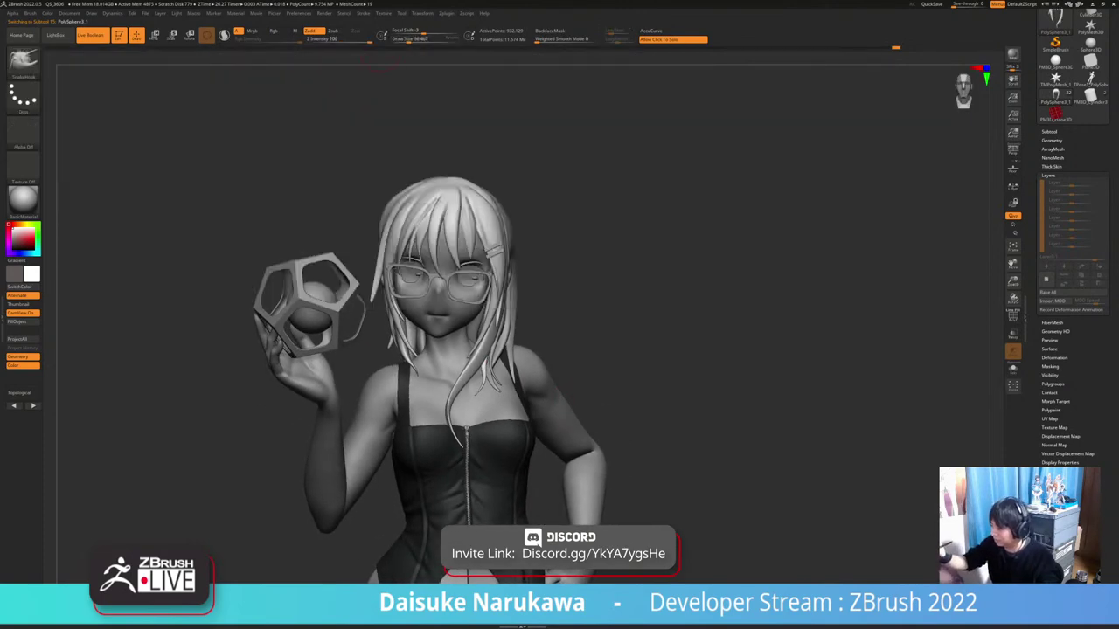
Enlarge the SnakeHook brush to a draw size of about 158 for reshaping the hair at the crown
right_click_drag(486, 204, 498, 332, "ctrl")
left_click(423, 39)
right_click_drag(547, 77, 547, 179, "alt")
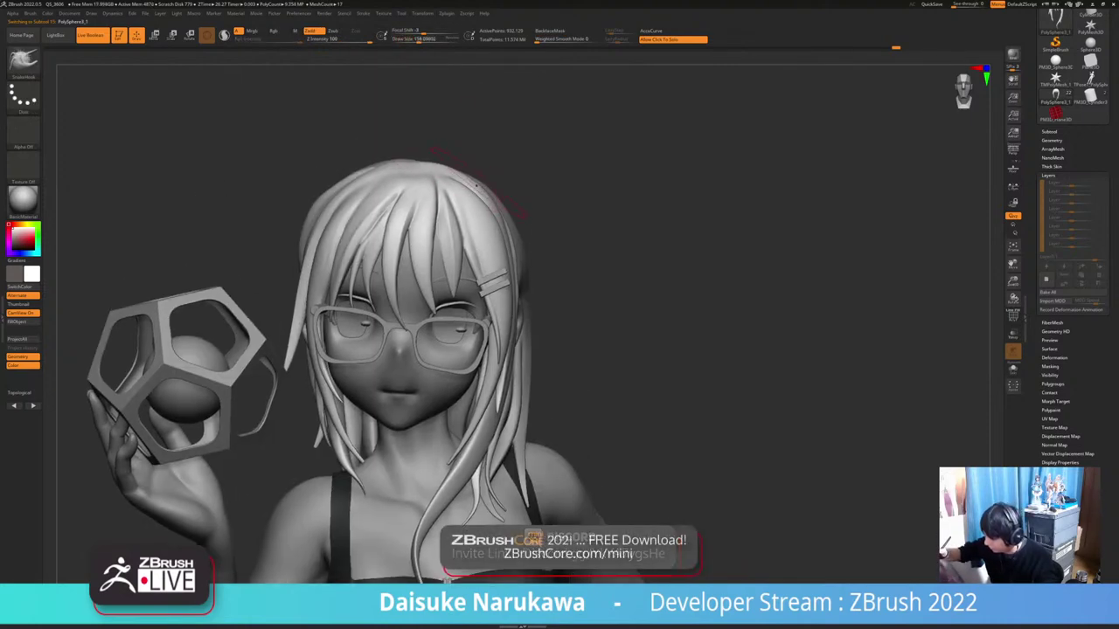
right_click_drag(463, 182, 494, 269)
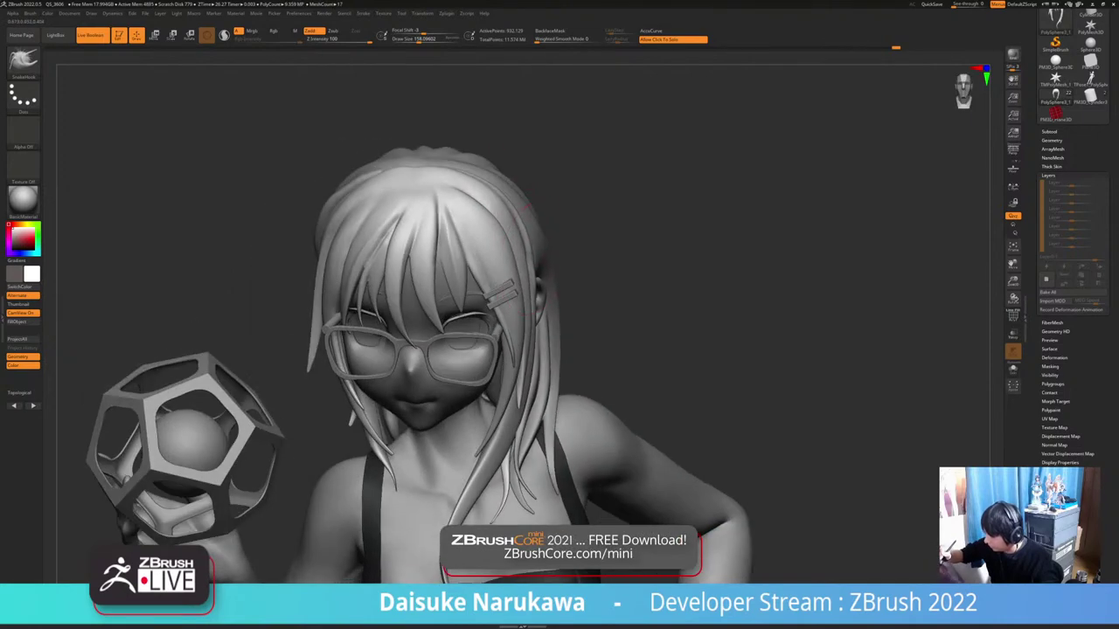
Smooth the top of the front hair where the bangs meet the crown
right_click_drag(538, 411, 515, 345)
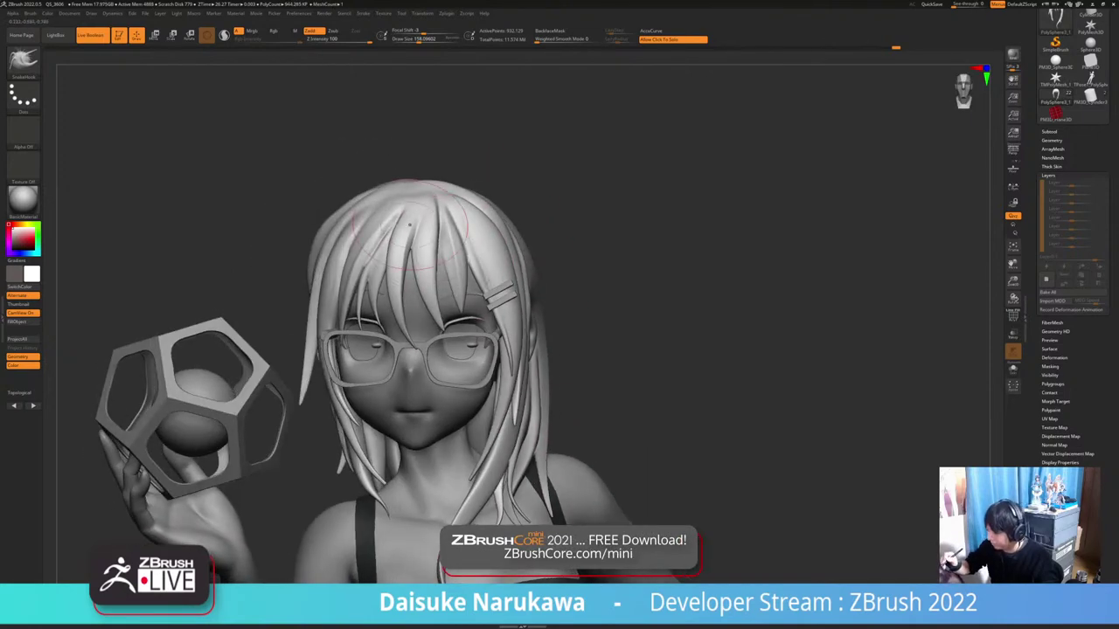
left_click(402, 168)
right_click_drag(401, 179, 401, 216, "ctrl")
mouse_move(405, 208)
left_mouse_down("shift")
mouse_move(414, 215)
mouse_move(393, 212)
mouse_move(410, 212)
left_mouse_up("shift")
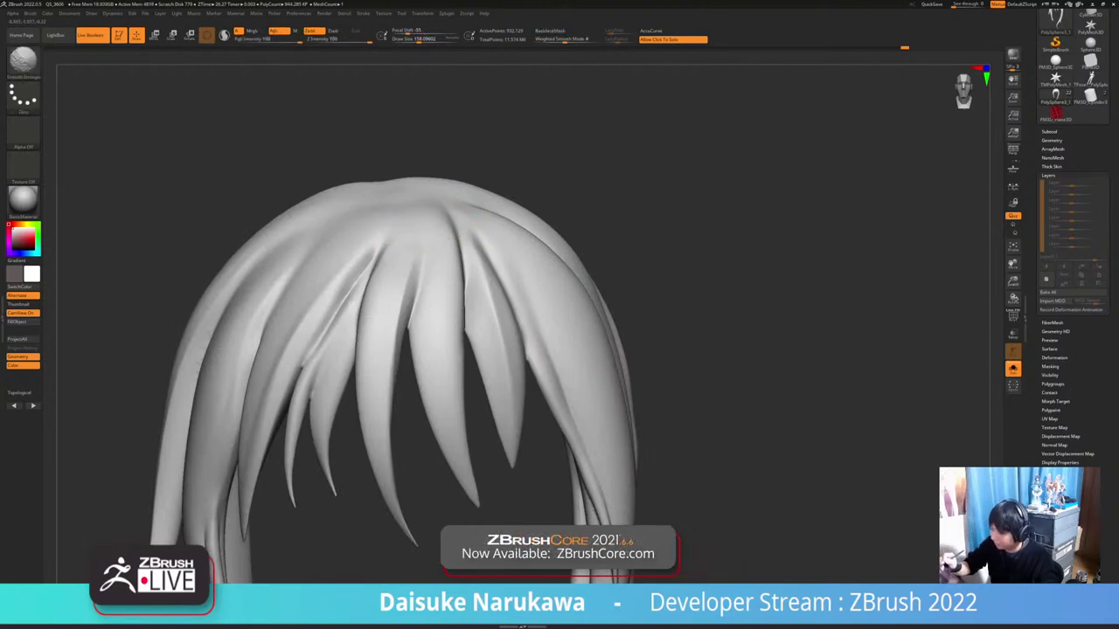
mouse_move(329, 173)
right_mouse_down("ctrl")
mouse_move(330, 124)
mouse_move(330, 136)
right_mouse_up("ctrl")
left_click(616, 464)
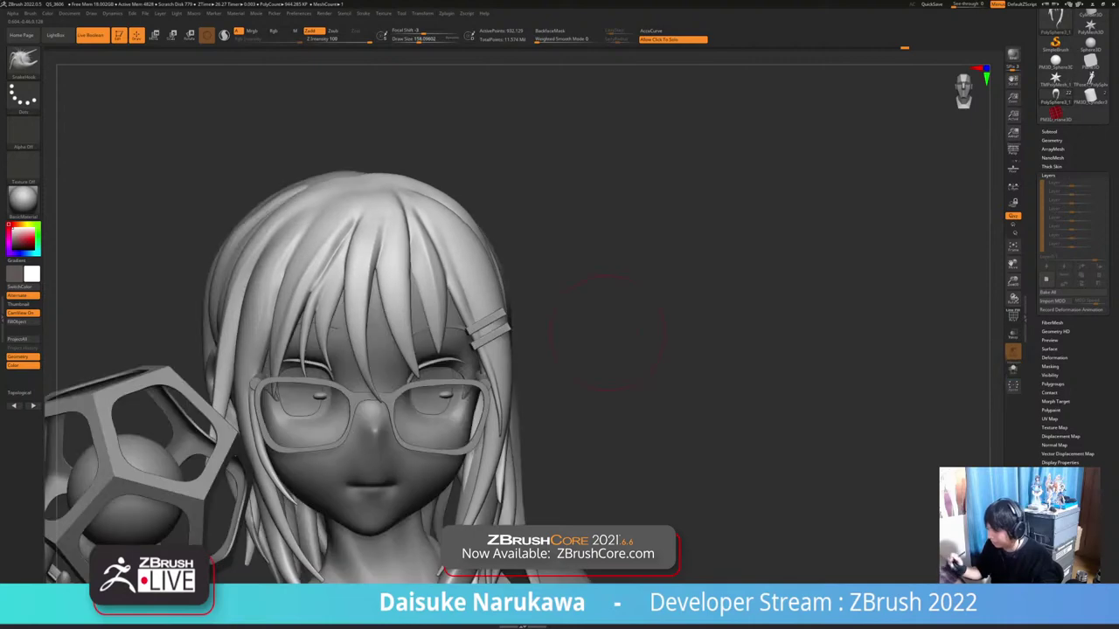
Make the back hair the active subtool and switch to the Dam Standard brush
mouse_move(617, 464)
right_mouse_down("ctrl")
mouse_move(615, 434)
mouse_move(778, 424)
right_mouse_up("ctrl")
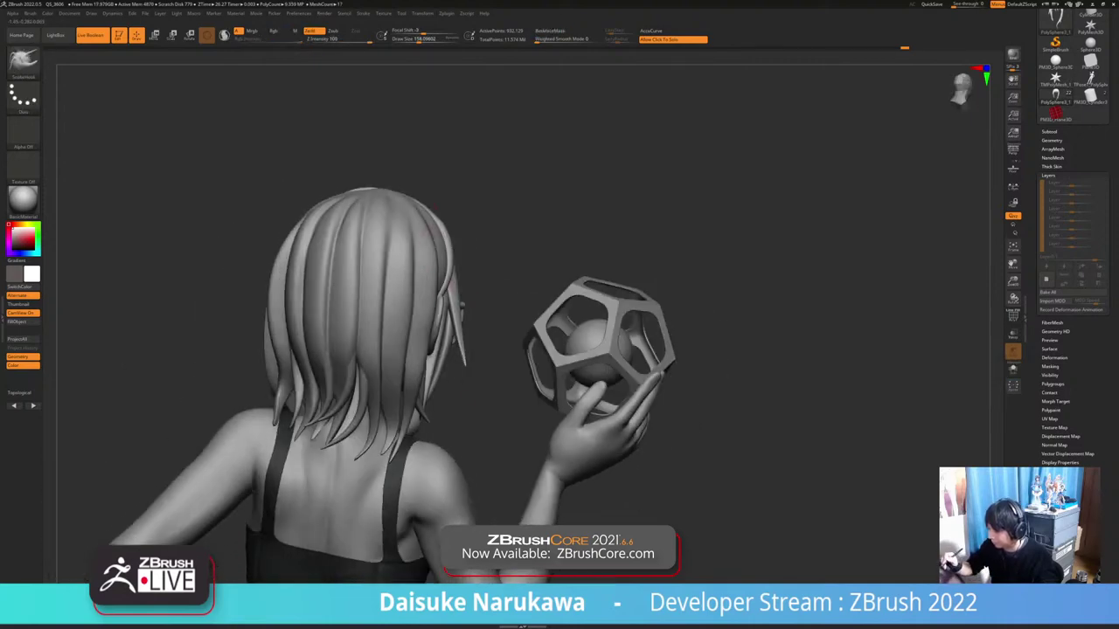
left_click(400, 202, "alt")
mouse_move(461, 304)
right_mouse_down()
mouse_move(486, 318)
mouse_move(486, 372)
right_mouse_up()
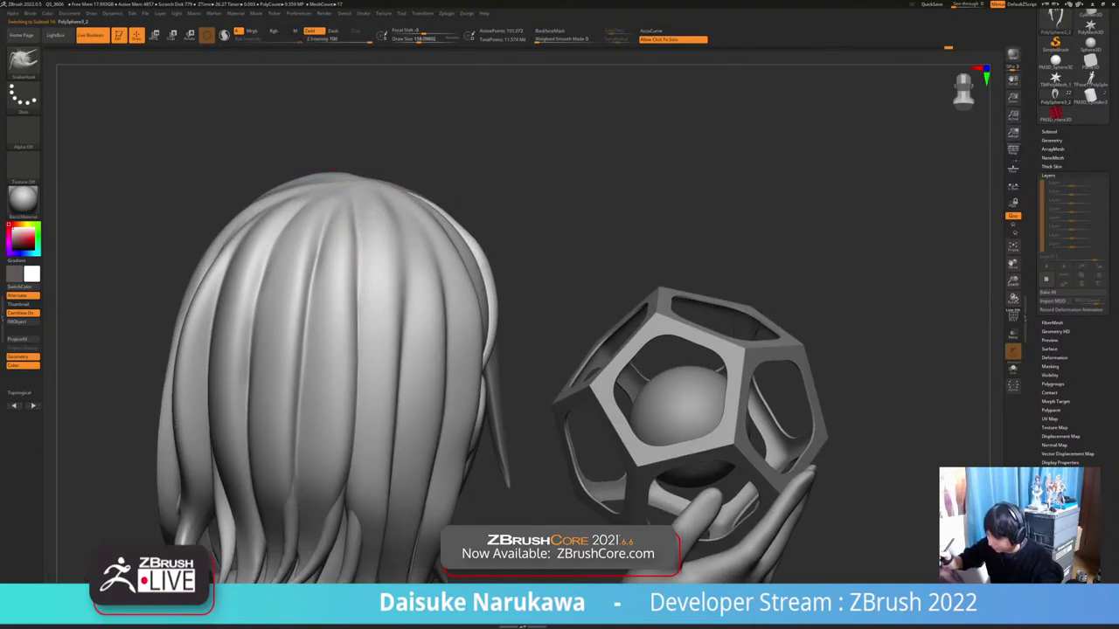
mouse_move(432, 187)
right_mouse_down("ctrl")
mouse_move(432, 140)
mouse_move(403, 129)
right_mouse_up("ctrl")
right_click_drag(418, 203, 463, 162, "ctrl")
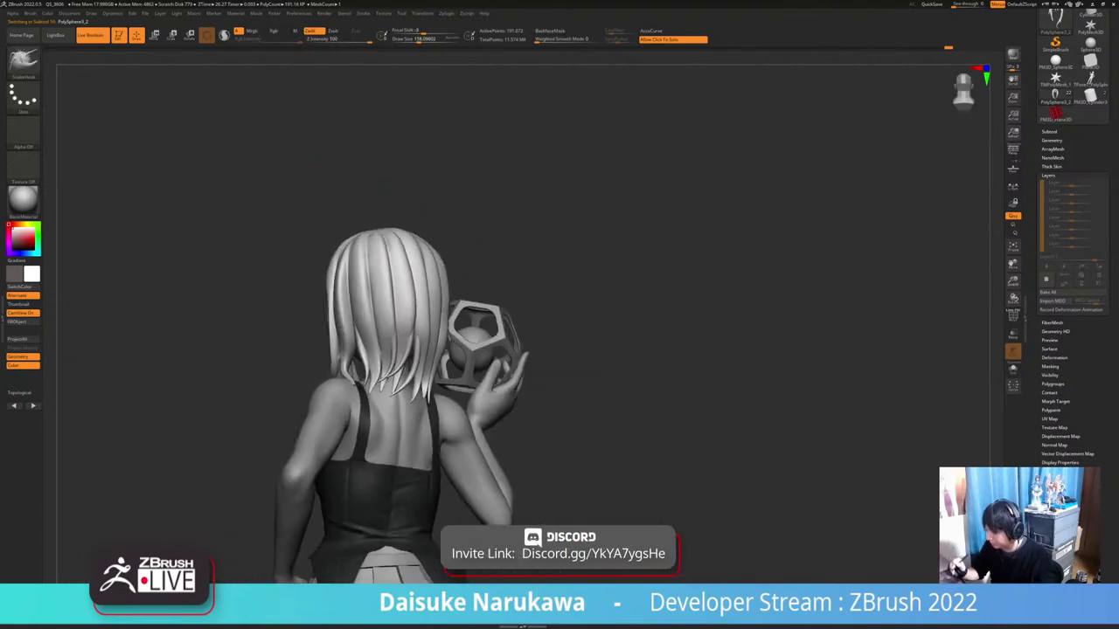
right_click_drag(450, 341, 457, 522, "ctrl")
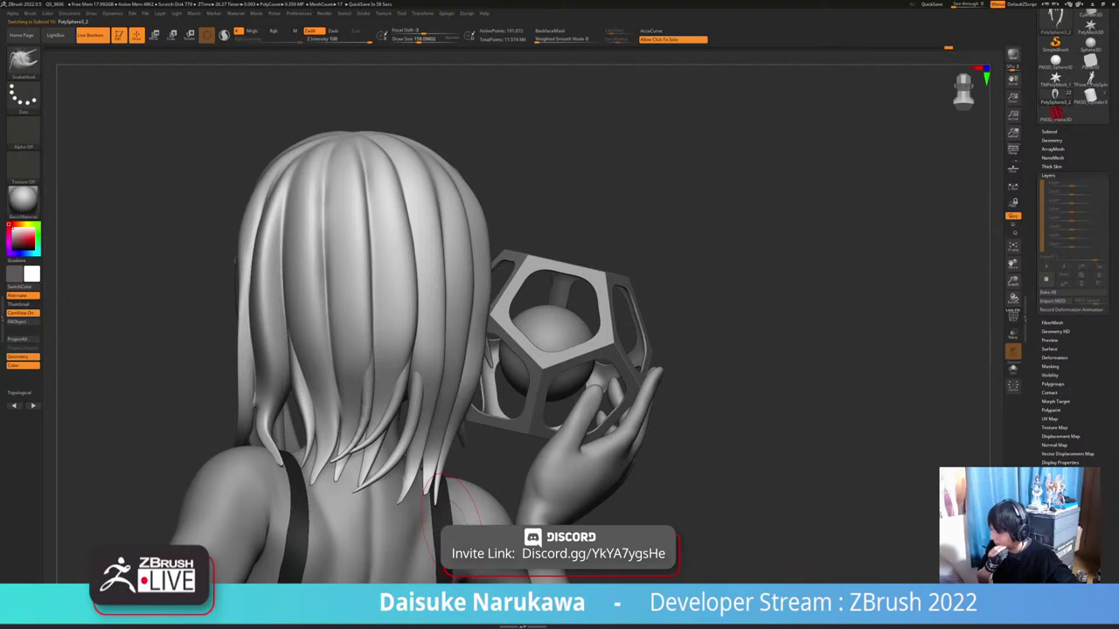
key("b")
key("d")
key("s")
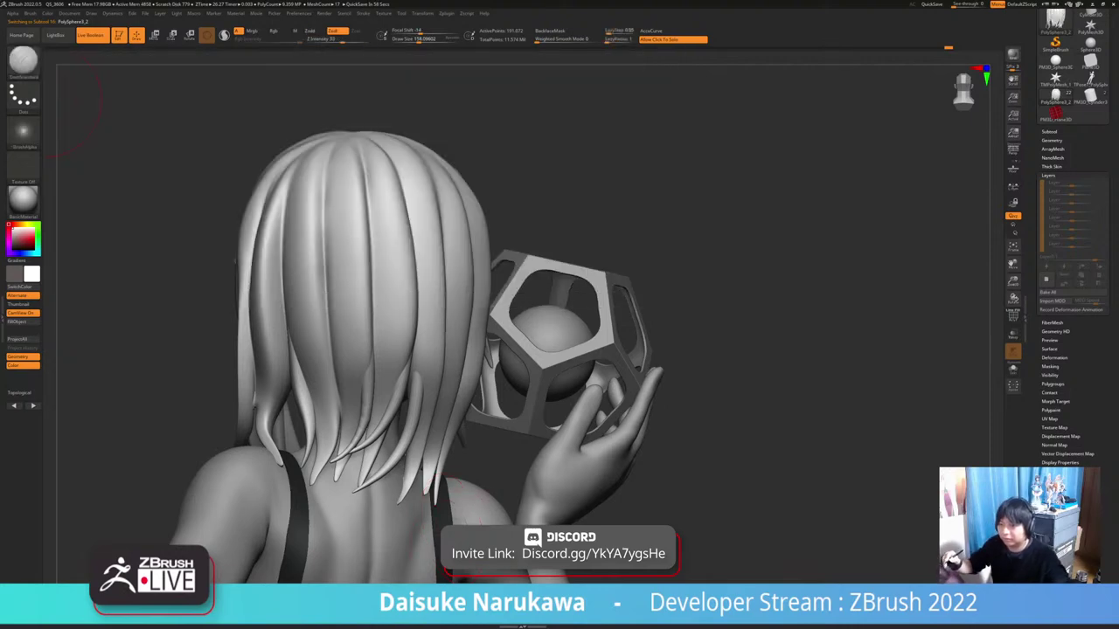
Reduce the brush's draw size and carve a fine groove down the middle strands of the back hair
left_click(417, 38)
mouse_move(411, 376)
right_mouse_down("ctrl")
mouse_move(397, 294)
mouse_move(415, 240)
mouse_move(378, 300)
right_mouse_up("ctrl")
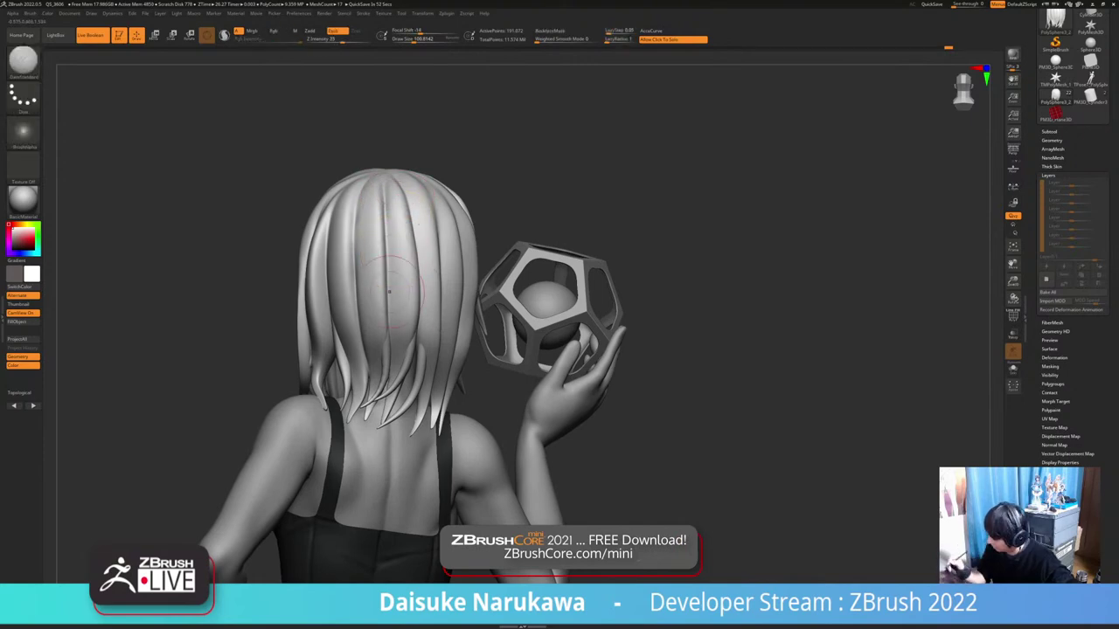
right_click_drag(351, 293, 351, 367, "ctrl")
left_click(407, 30)
right_click_drag(356, 295, 374, 262)
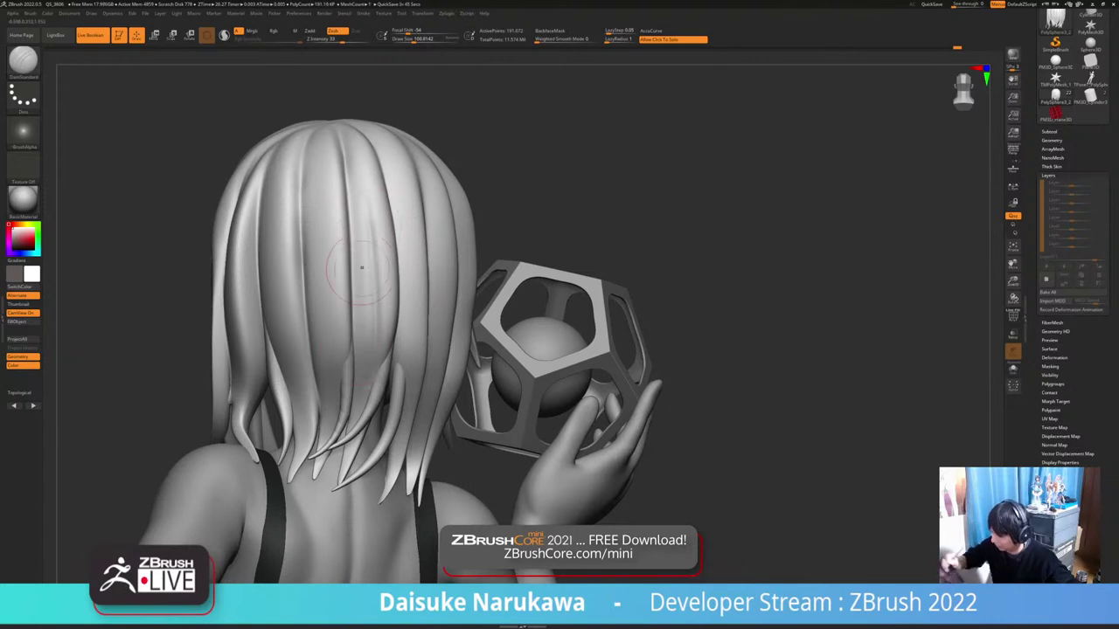
key("shift")
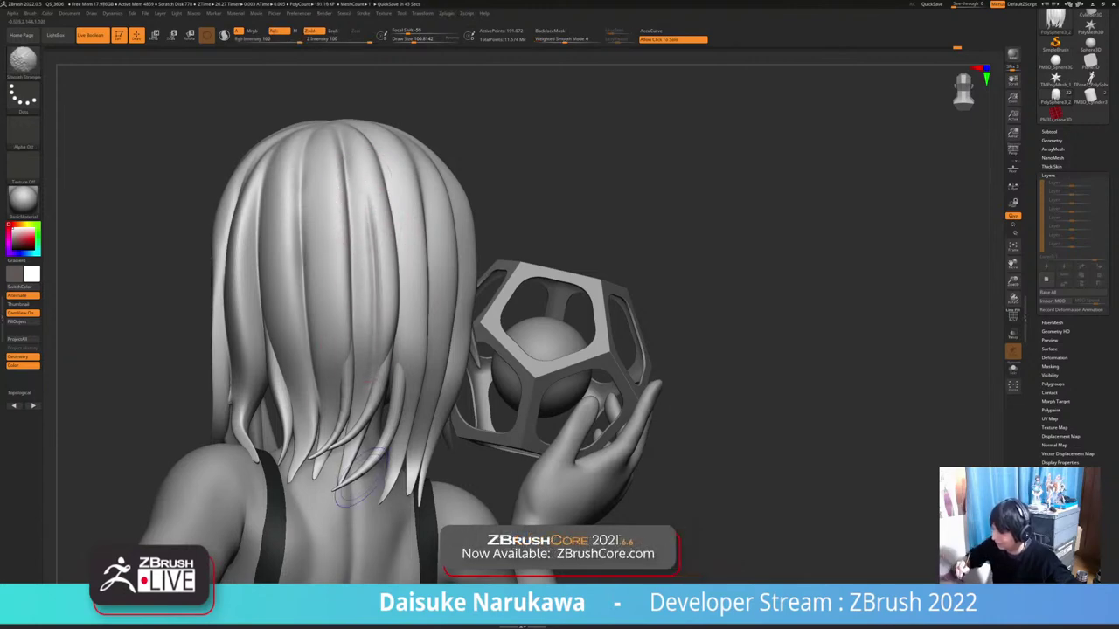
left_click_drag(467, 446, 524, 472, "alt")
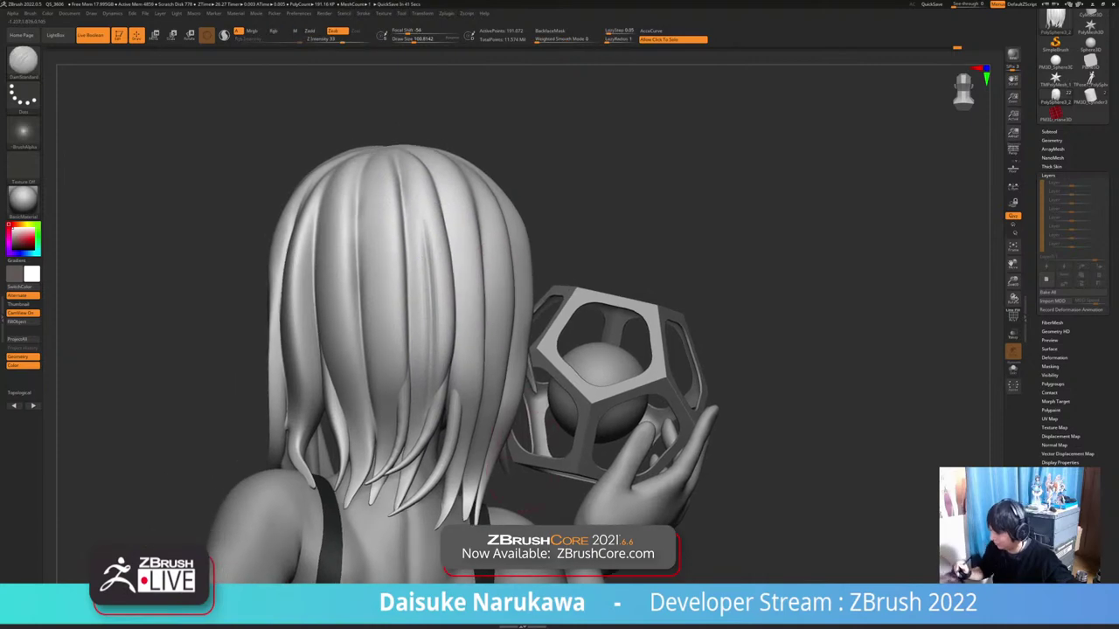
Set the smoothing brush to Weighted Smooth Mode 1 with RGB off and adjusted Z Intensity, and soften the new groove
key("shift")
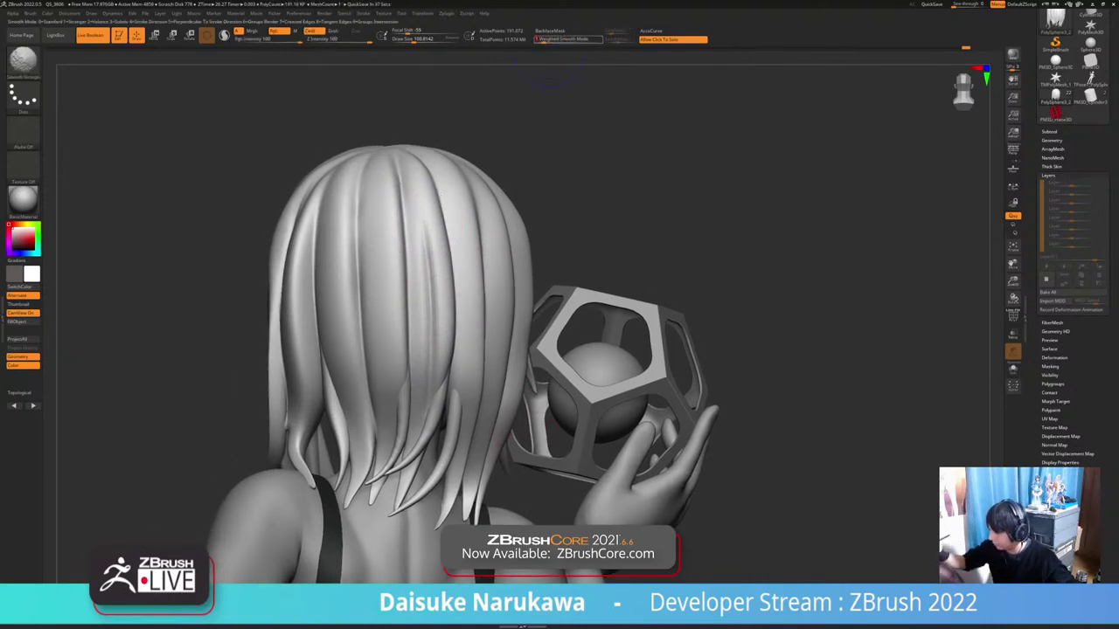
left_click(277, 31, "shift")
left_click(329, 39, "shift")
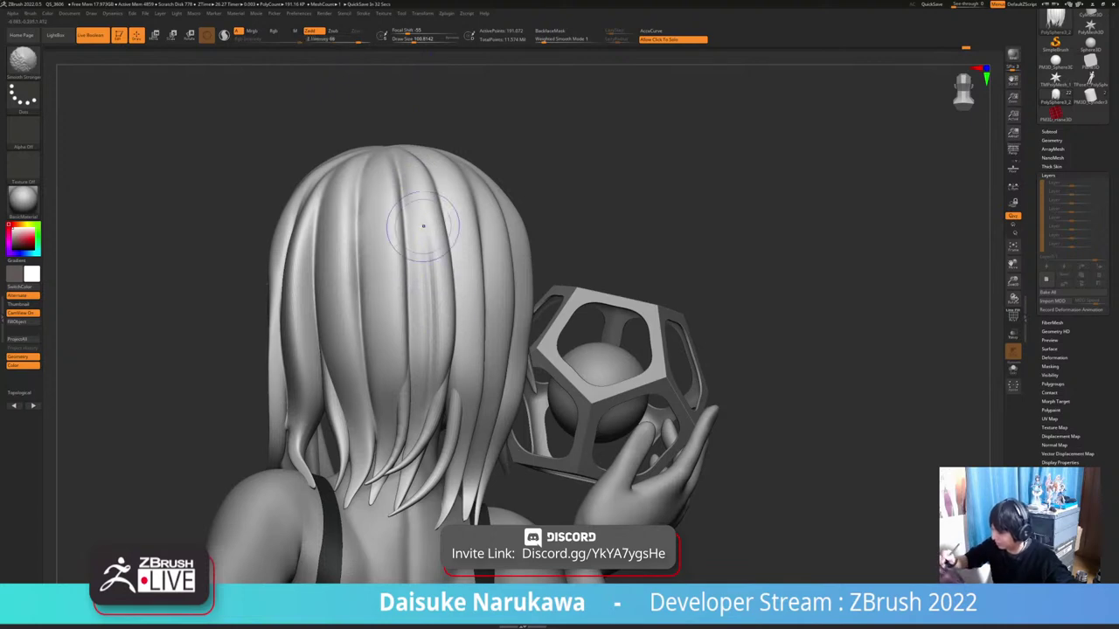
right_click_drag(469, 368, 467, 316)
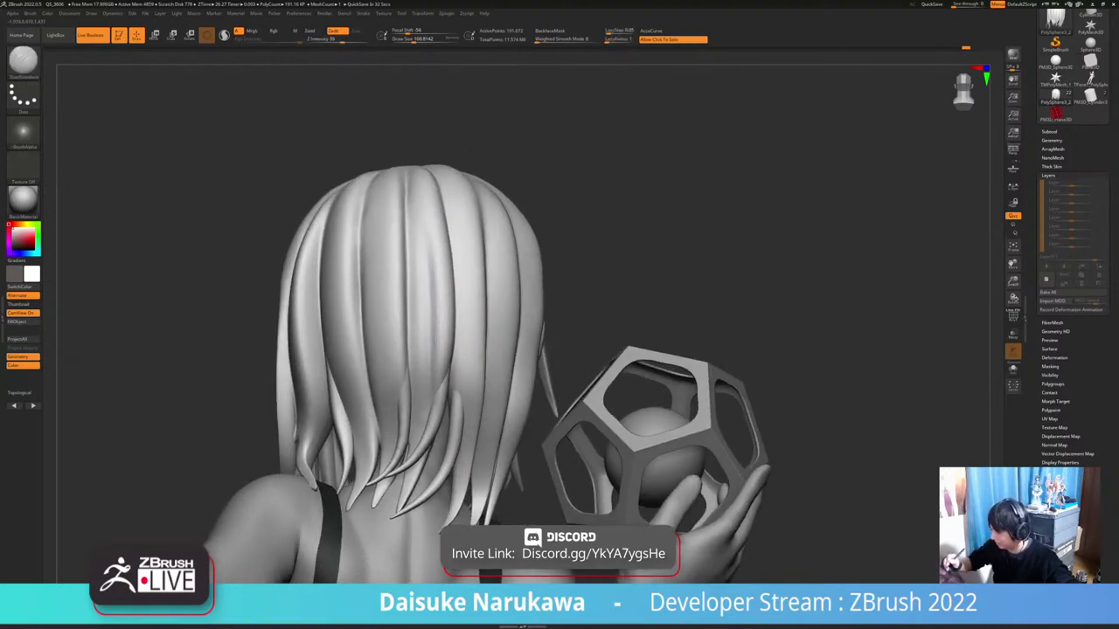
Try to carve a groove in the lower strands of the back hair
mouse_move(468, 429)
left_mouse_down()
mouse_move(462, 337)
mouse_move(464, 389)
mouse_move(468, 370)
left_mouse_up()
key("ctrl+z")
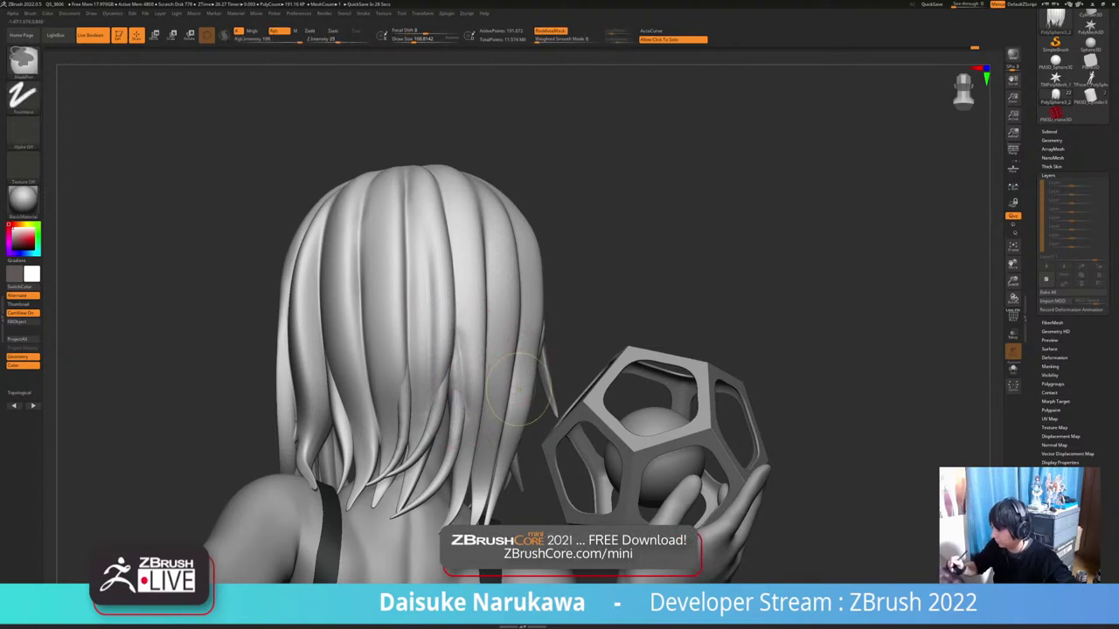
key("ctrl+z")
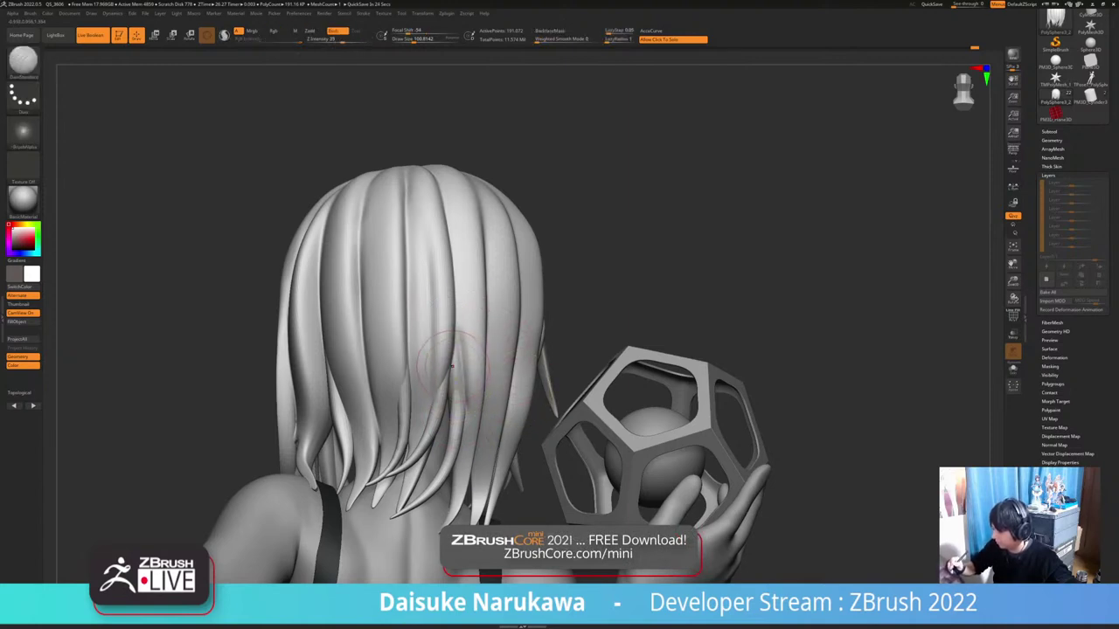
Carve a groove down the back hair from just below the crown and smooth along it
mouse_move(461, 349)
right_mouse_down("alt")
mouse_move(496, 355)
mouse_move(525, 384)
right_mouse_up("alt")
right_click_drag(524, 552, 499, 457)
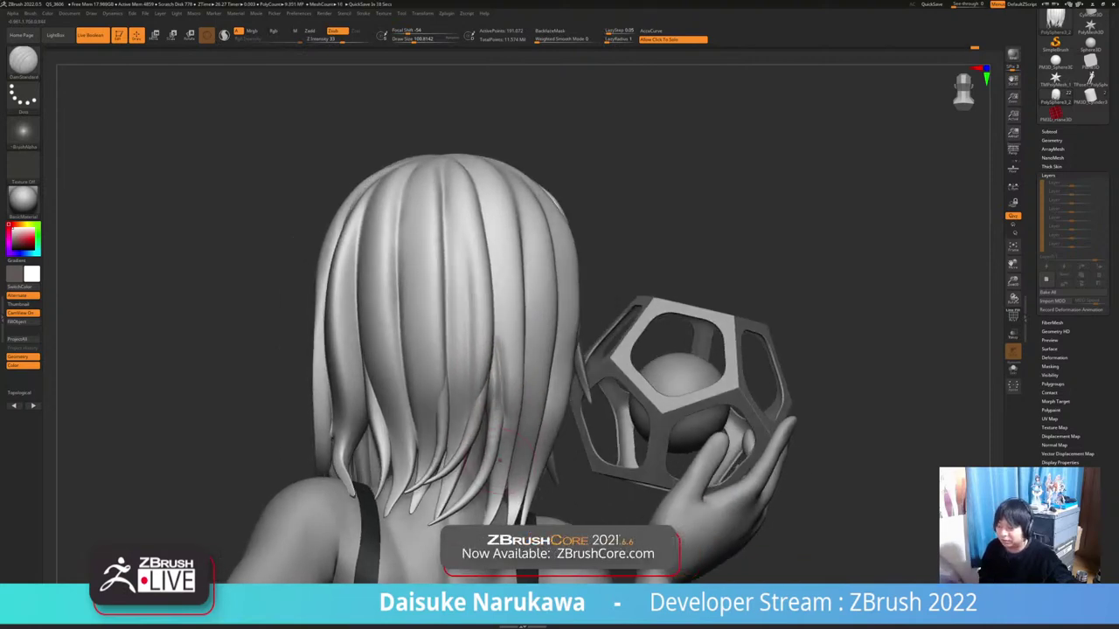
right_click_drag(500, 460, 559, 384, "ctrl")
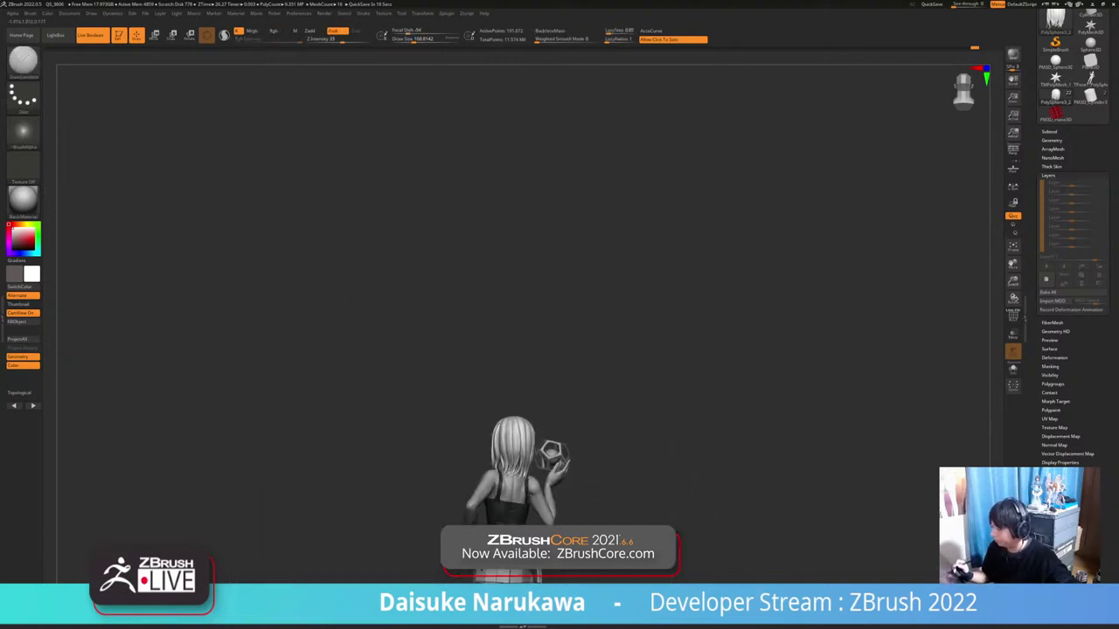
right_click_drag(726, 476, 437, 421)
mouse_move(463, 463)
right_mouse_down()
mouse_move(671, 486)
mouse_move(556, 459)
mouse_move(603, 452)
mouse_move(603, 524)
right_mouse_up()
right_click_drag(568, 367, 489, 463, "alt")
mouse_move(459, 338)
right_mouse_down()
mouse_move(457, 367)
mouse_move(421, 371)
right_mouse_up()
right_click_drag(457, 189, 472, 245)
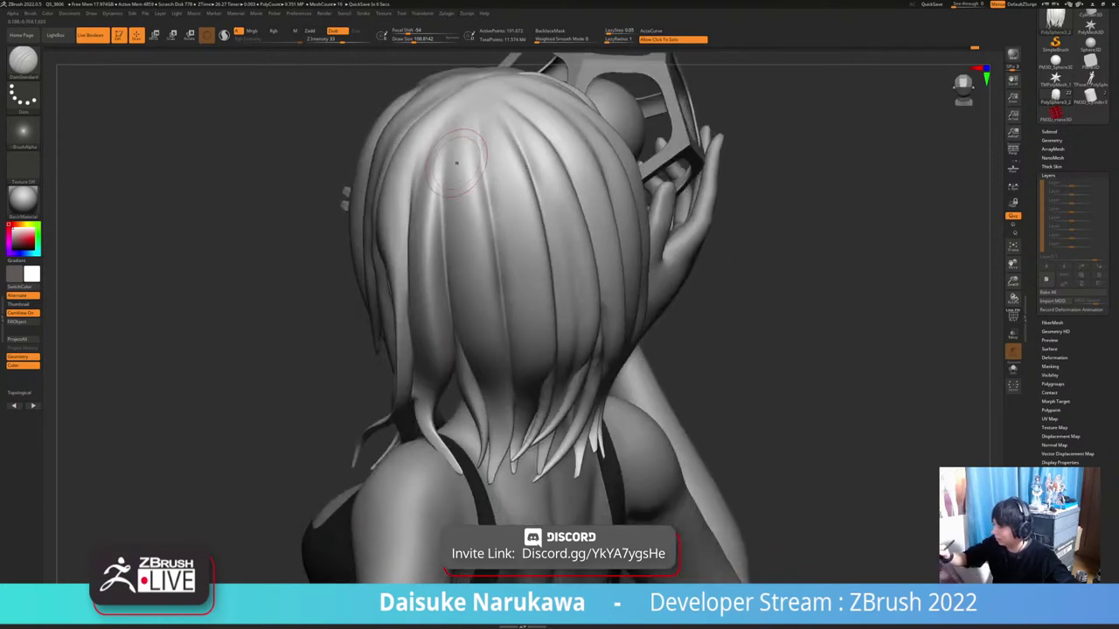
left_click_drag(459, 171, 453, 227)
right_click_drag(463, 244, 460, 175)
left_click_drag(461, 153, 462, 262, "shift")
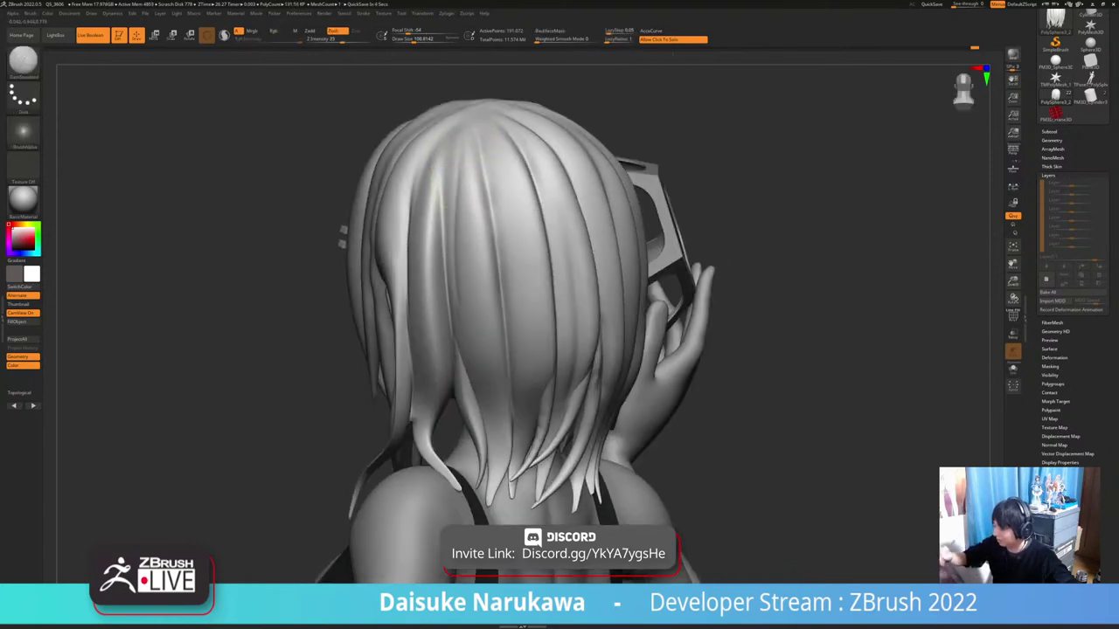
Deepen the groove below the crown with repeated Dam Standard strokes, smoothing after each one
left_click_drag(462, 156, 456, 297)
left_click_drag(463, 210, 463, 346, "shift")
left_click_drag(464, 158, 463, 288)
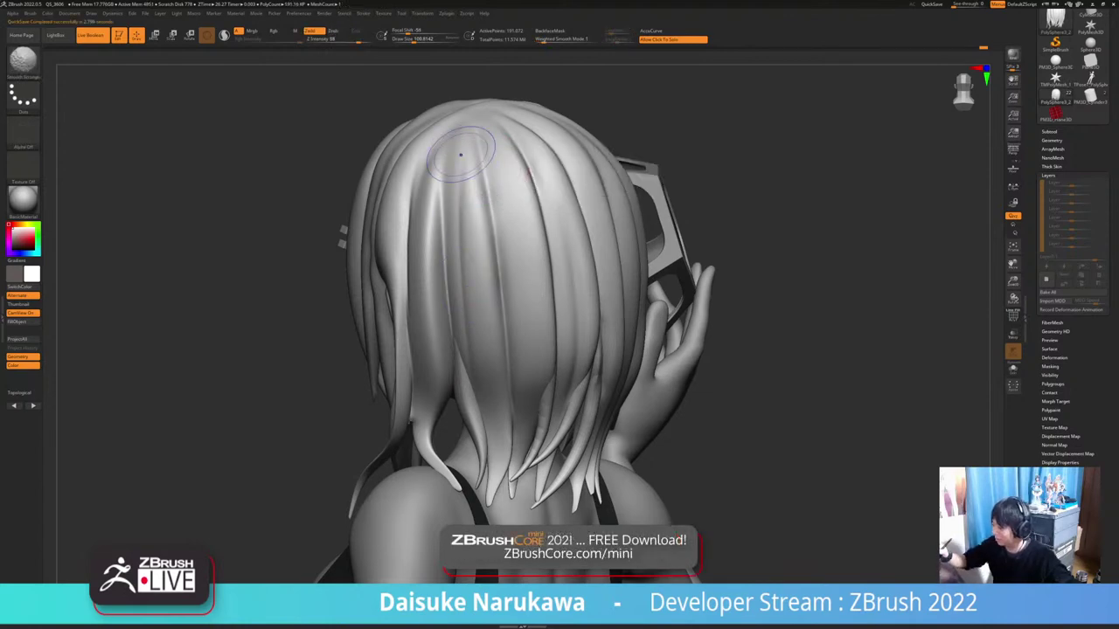
left_click_drag(466, 172, 473, 326, "shift")
right_click_drag(473, 325, 462, 278)
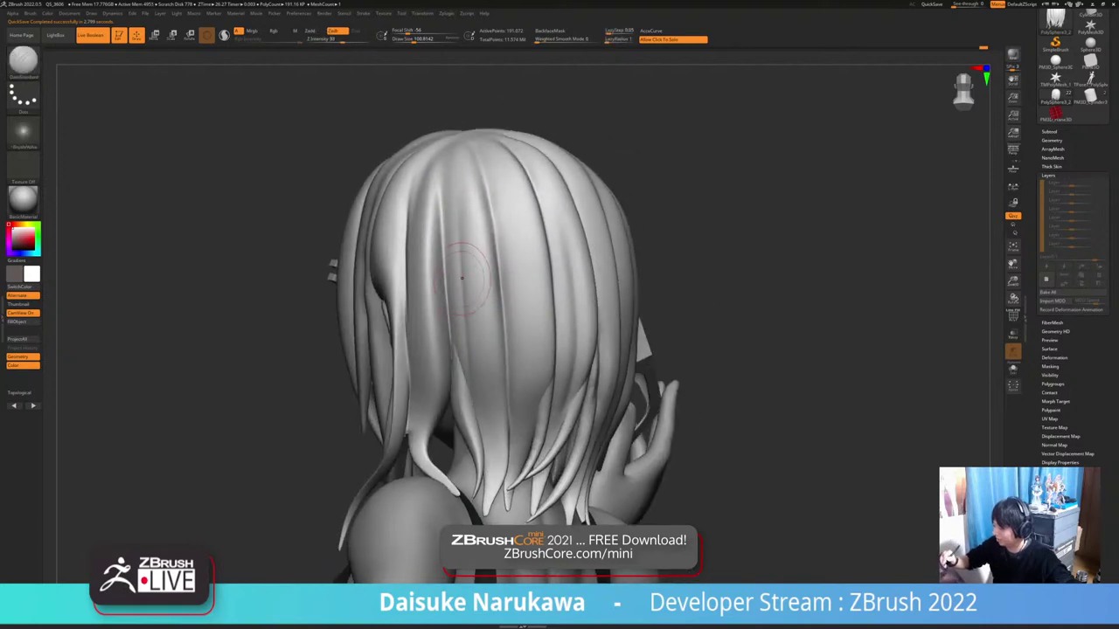
Extend the groove down towards the strand tips and blend its upper part by smoothing
left_click_drag(462, 166, 476, 463)
left_click_drag(460, 193, 461, 332, "shift")
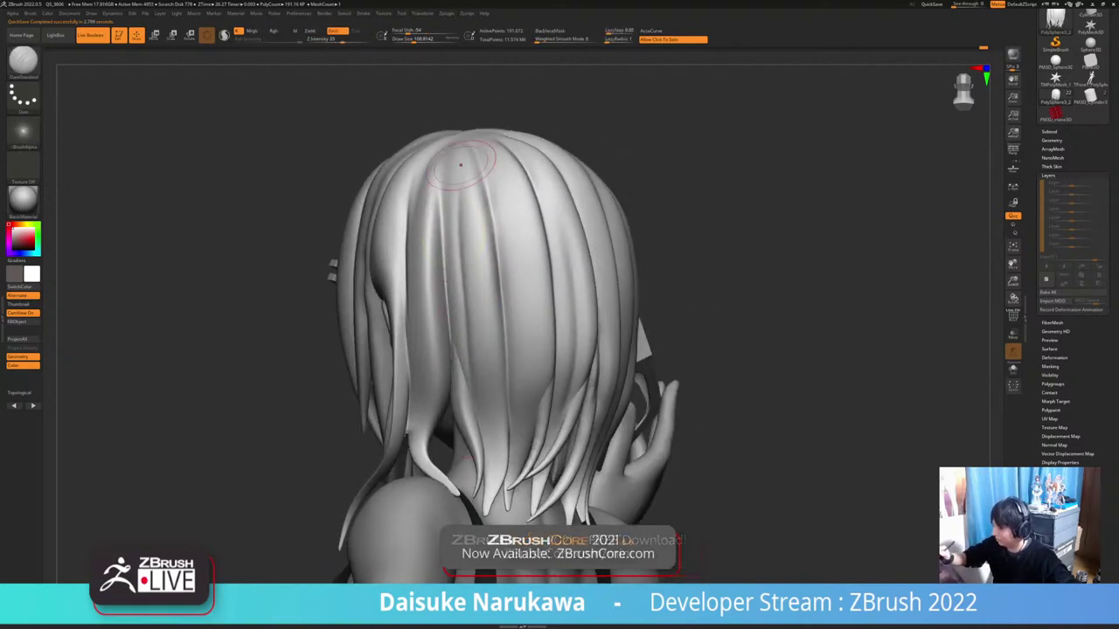
left_click_drag(461, 164, 462, 302)
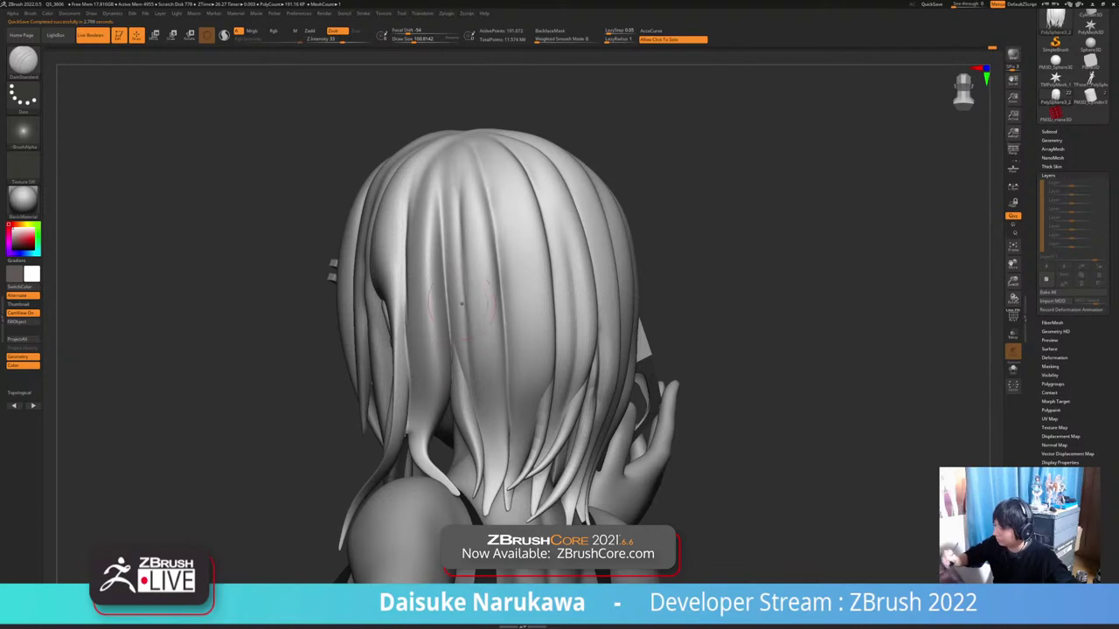
left_click_drag(462, 219, 478, 435, "shift")
mouse_move(524, 489)
right_mouse_down("ctrl")
mouse_move(573, 422)
mouse_move(544, 395)
right_mouse_up("ctrl")
left_click_drag(483, 264, 487, 335, "shift")
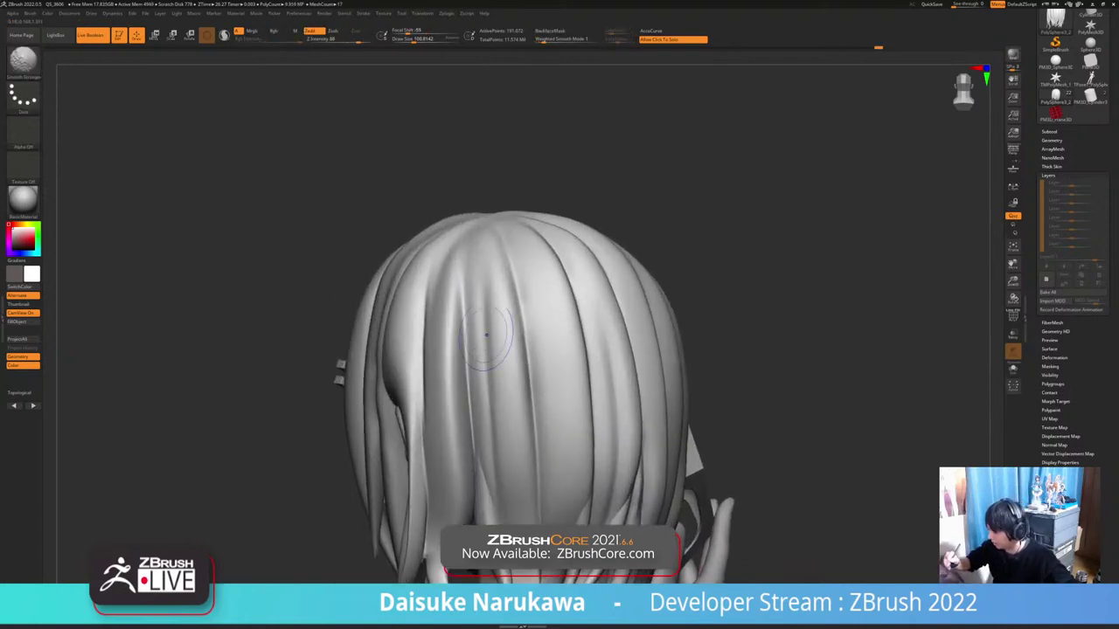
Carve the split between the strands behind the ear, starting near the crown
right_click_drag(603, 507, 610, 412, "ctrl")
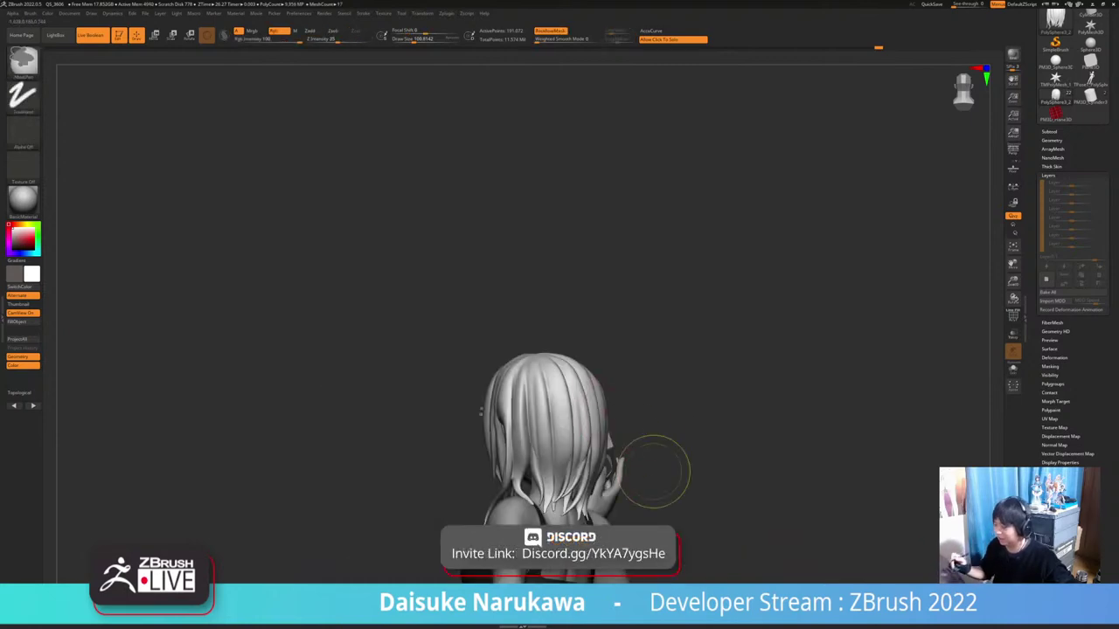
mouse_move(622, 489)
right_mouse_down("ctrl")
mouse_move(628, 555)
mouse_move(677, 552)
right_mouse_up("ctrl")
left_click_drag(497, 189, 501, 303)
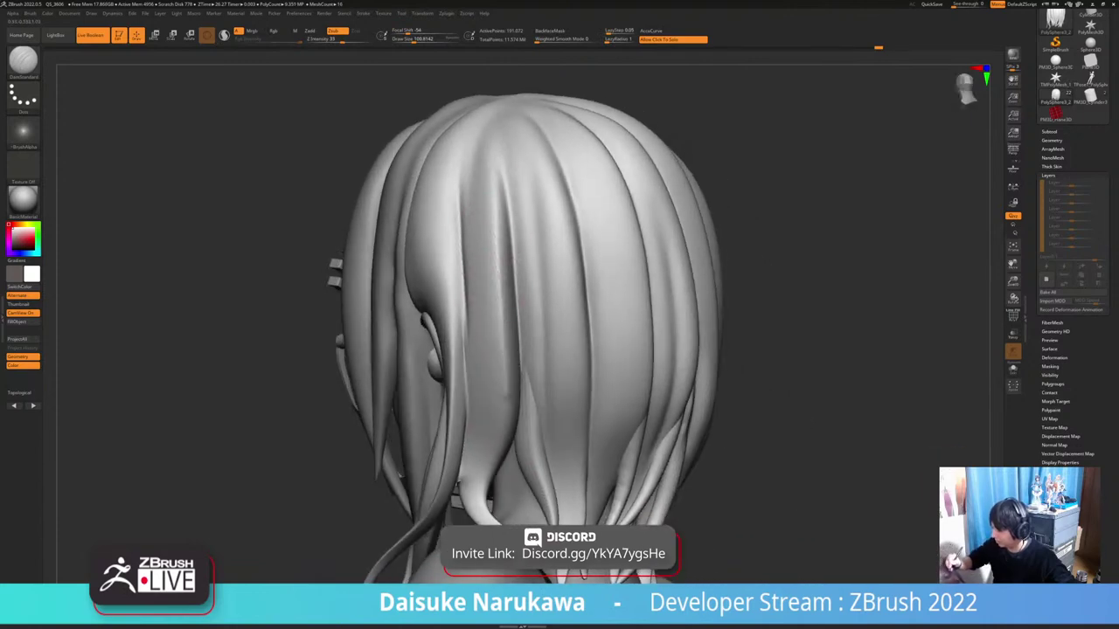
Try to carve an extra groove in the upper part of the strand above the ear
right_click_drag(516, 489, 550, 441)
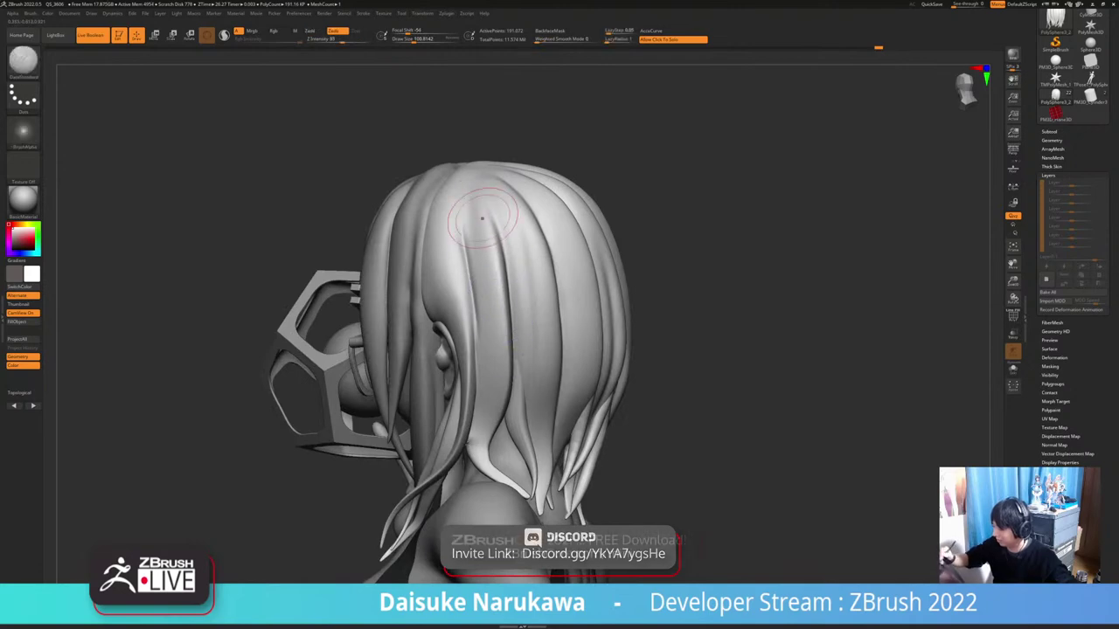
right_click_drag(486, 224, 516, 249)
left_click_drag(461, 199, 478, 306)
key("ctrl+z")
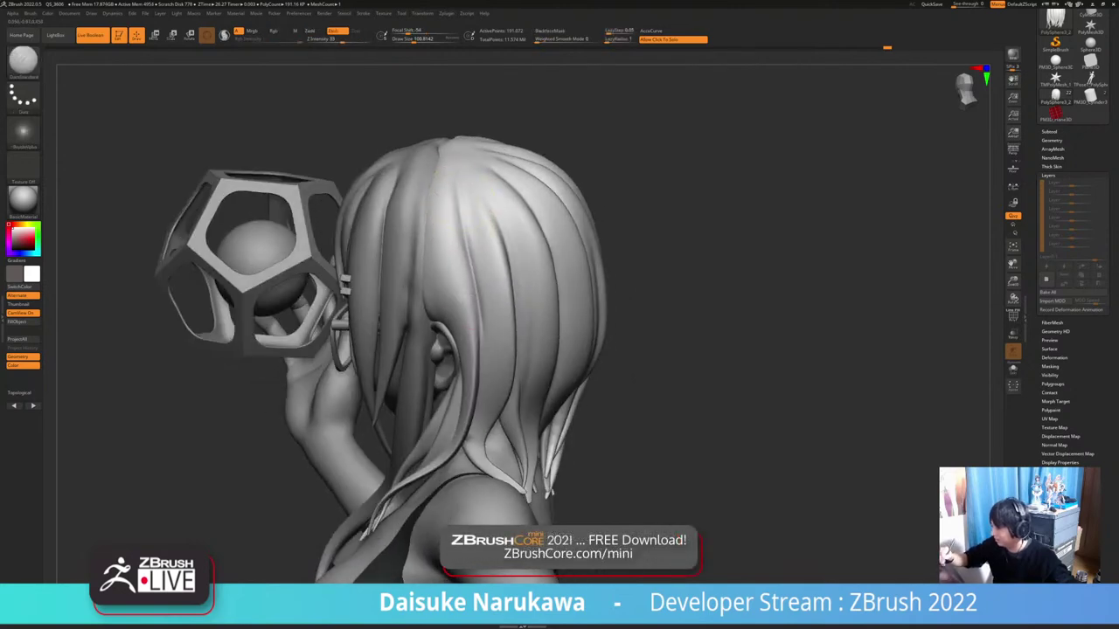
mouse_move(459, 194)
left_mouse_down()
mouse_move(472, 292)
mouse_move(462, 215)
left_mouse_up()
key("ctrl+z")
Smooth the strand above the ear along its border with the front hair
right_click_drag(467, 269, 507, 263)
mouse_move(437, 219)
right_mouse_down()
mouse_move(463, 232)
mouse_move(459, 205)
right_mouse_up()
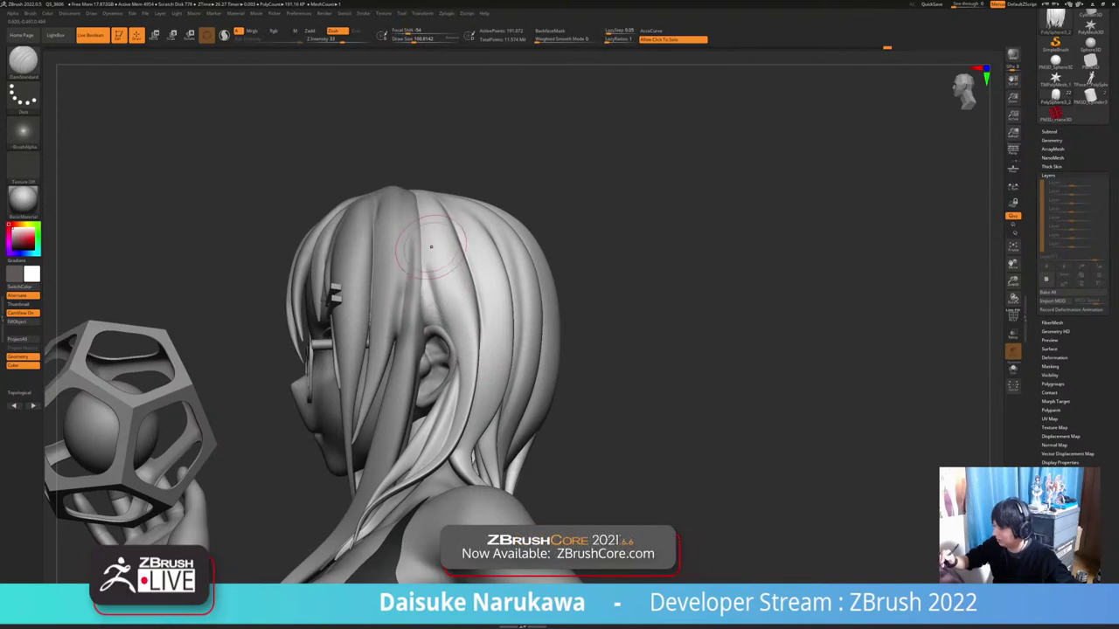
left_click_drag(429, 262, 432, 293, "shift")
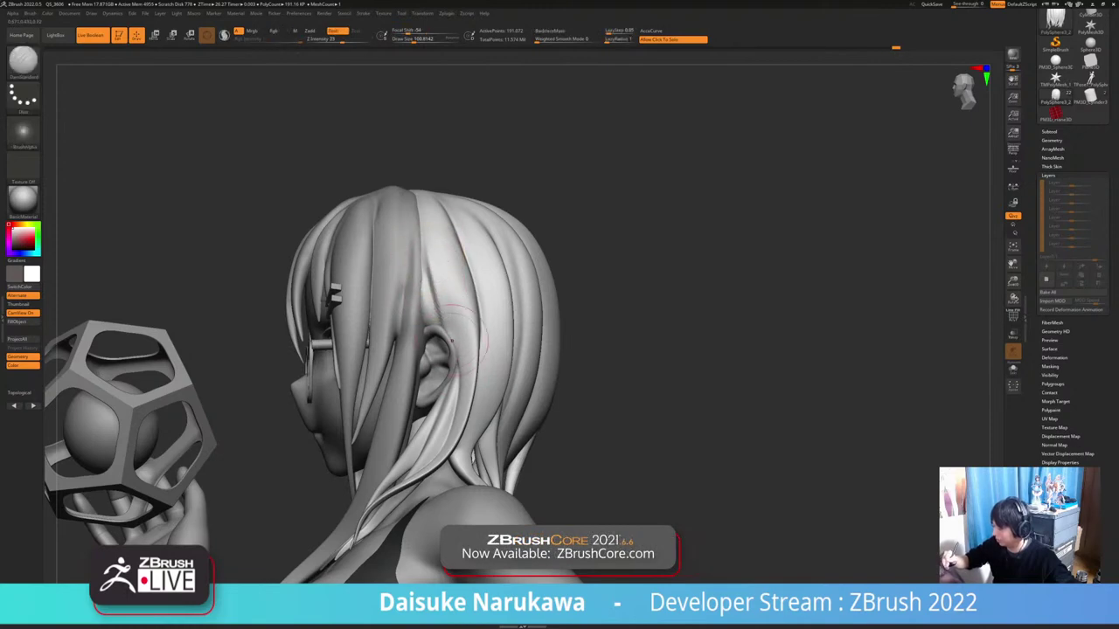
right_click_drag(452, 341, 479, 342)
left_click_drag(426, 259, 419, 232, "shift")
mouse_move(421, 424)
right_mouse_down()
mouse_move(568, 435)
mouse_move(467, 411)
right_mouse_up()
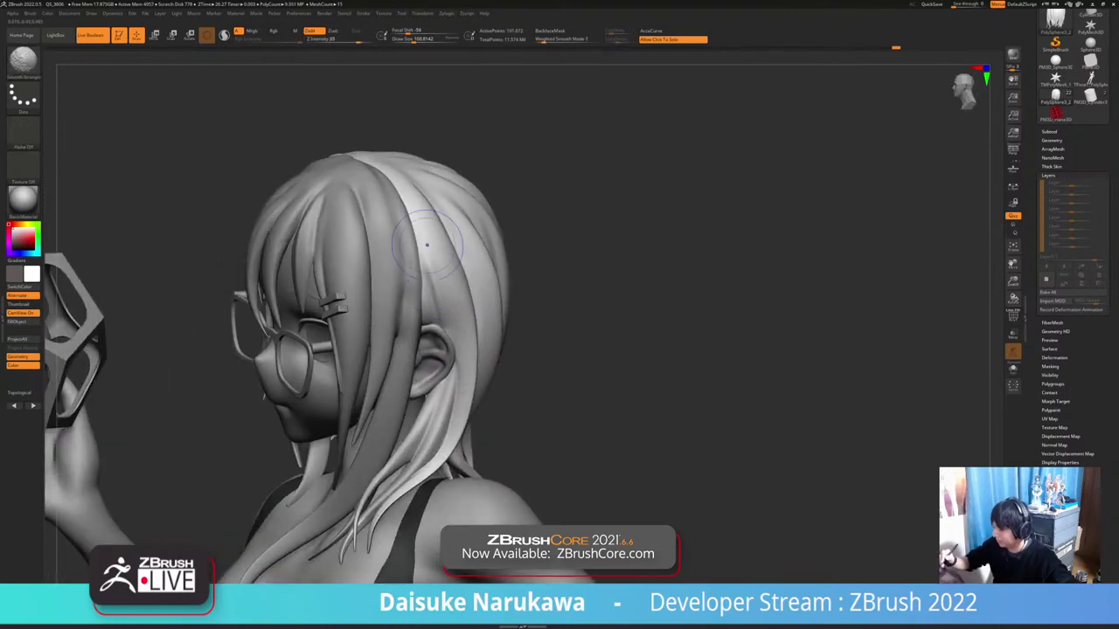
Carve a short crease above the ear where the back hair meets the front hair
right_click_drag(465, 350, 414, 351)
mouse_move(425, 252)
left_mouse_down()
mouse_move(424, 273)
mouse_move(418, 250)
left_mouse_up()
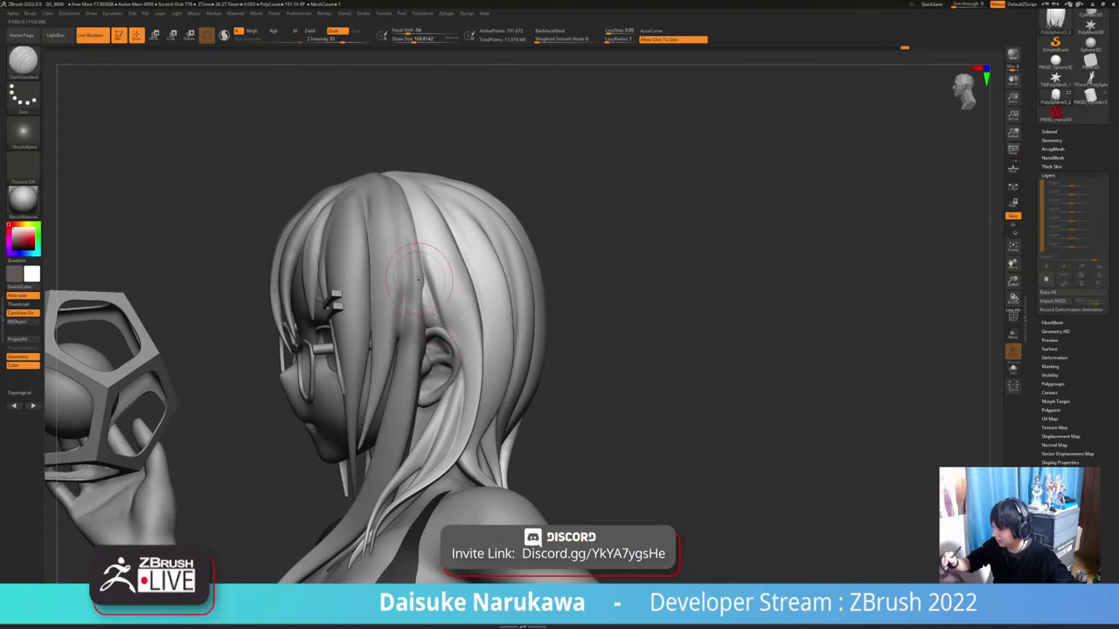
mouse_move(425, 309)
right_mouse_down("ctrl")
mouse_move(430, 240)
mouse_move(477, 245)
mouse_move(479, 354)
mouse_move(409, 229)
right_mouse_up("ctrl")
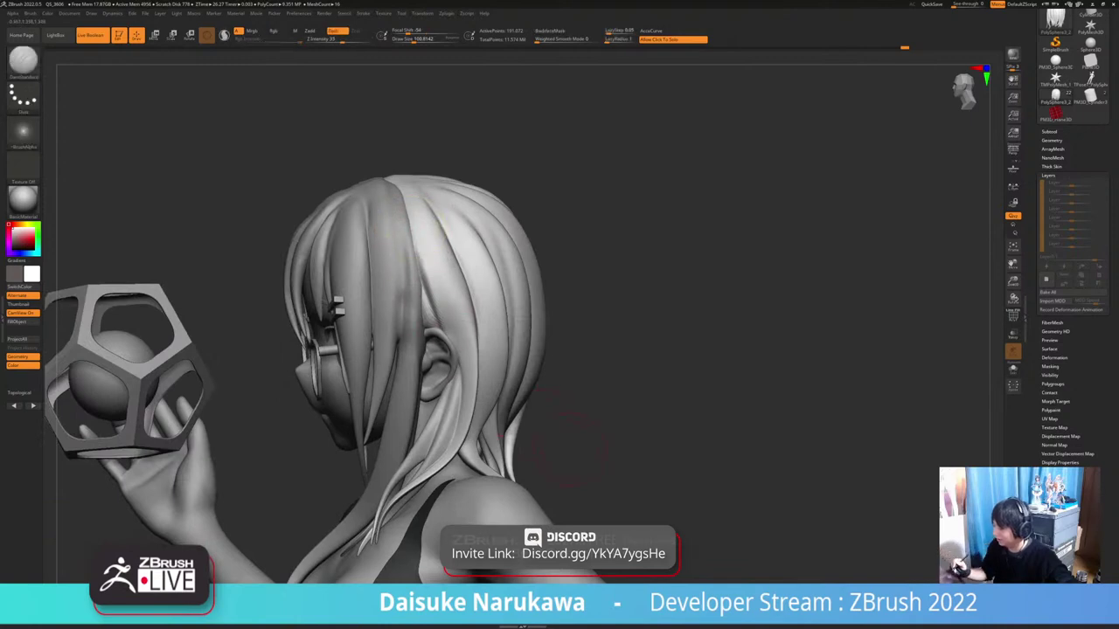
Carve a long groove down the wide strand at the back of the head, from below the crown toward the nape
right_click_drag(568, 446, 600, 409, "ctrl")
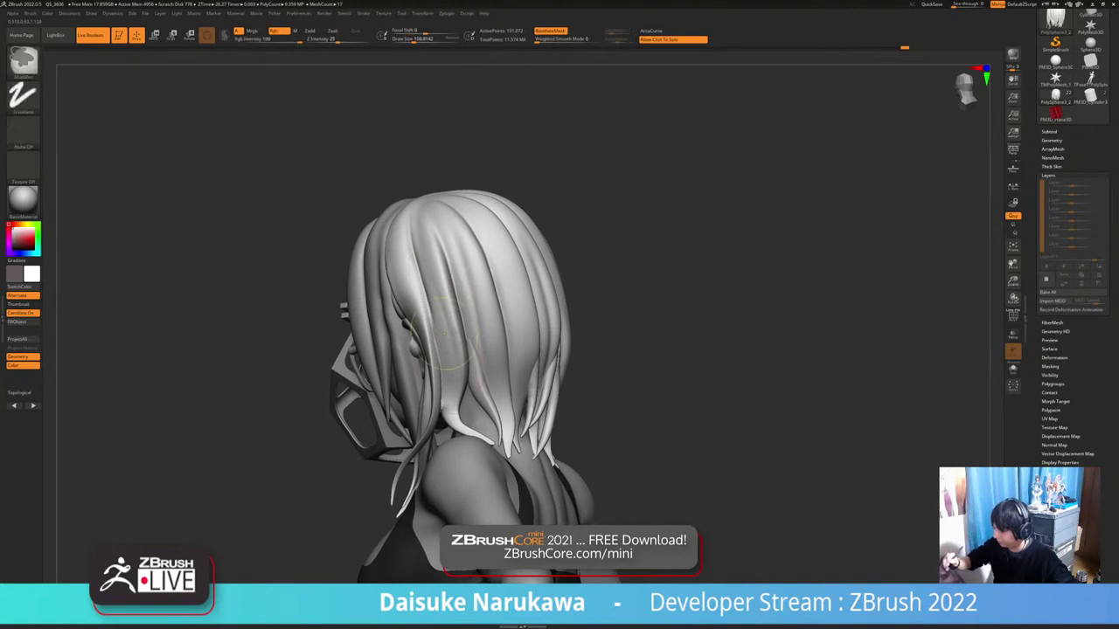
right_click_drag(446, 334, 476, 339)
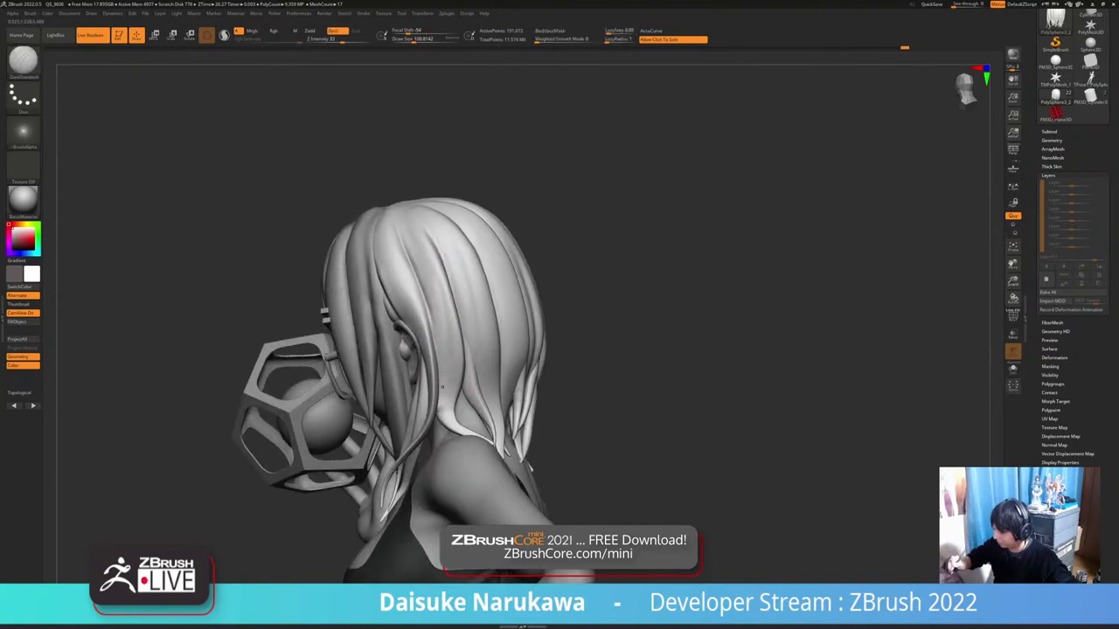
mouse_move(435, 414)
right_mouse_down()
mouse_move(462, 454)
mouse_move(453, 170)
right_mouse_up()
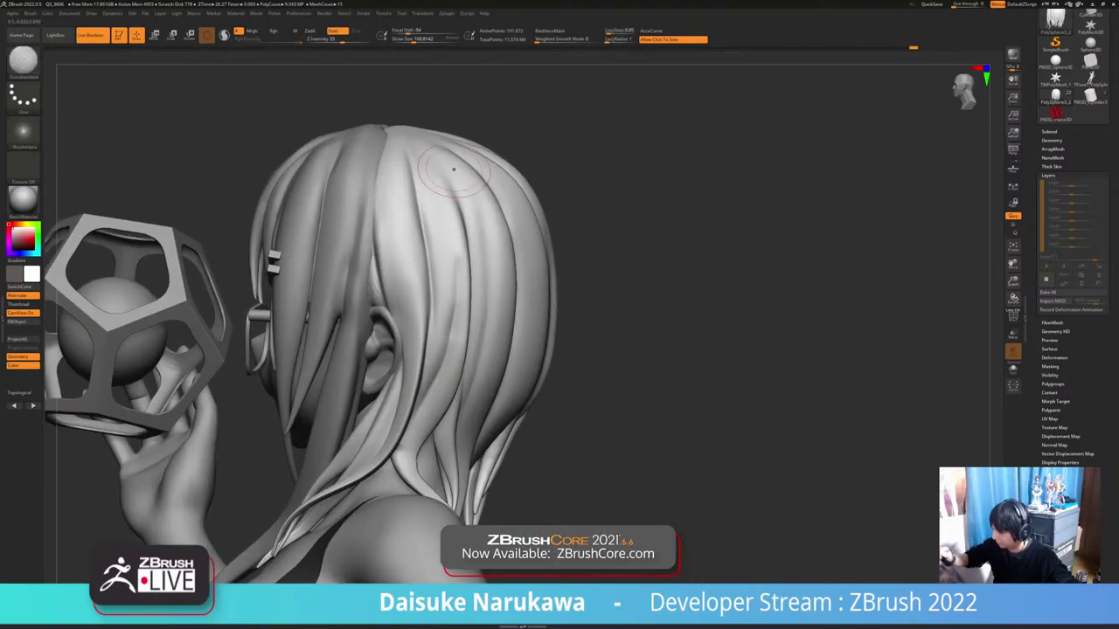
key("s")
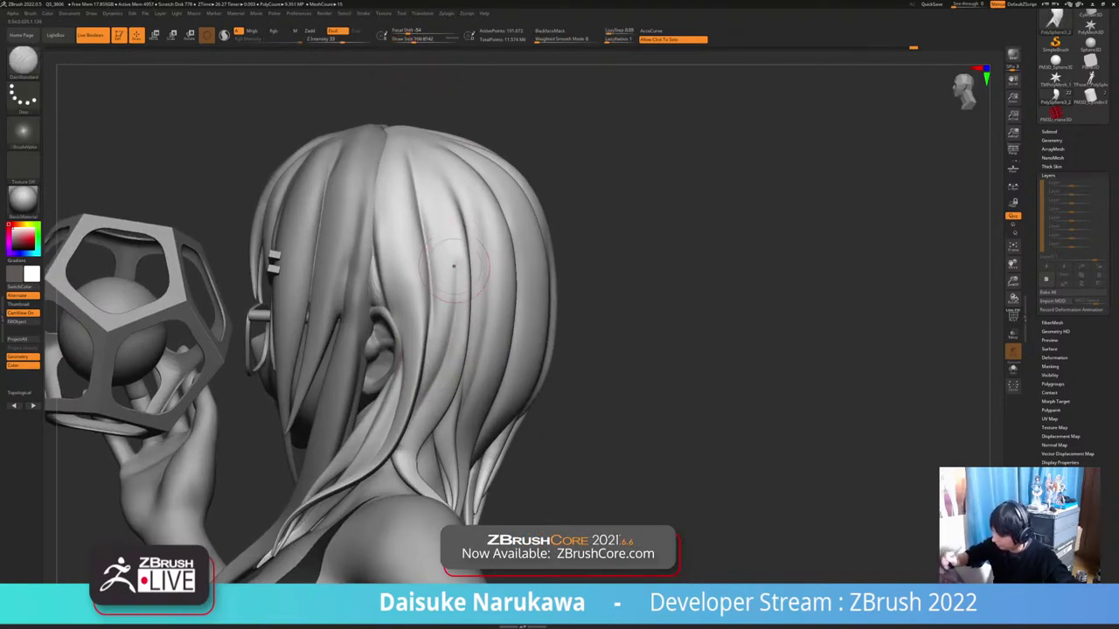
right_click_drag(496, 355, 432, 319, "alt")
right_click_drag(515, 276, 507, 257)
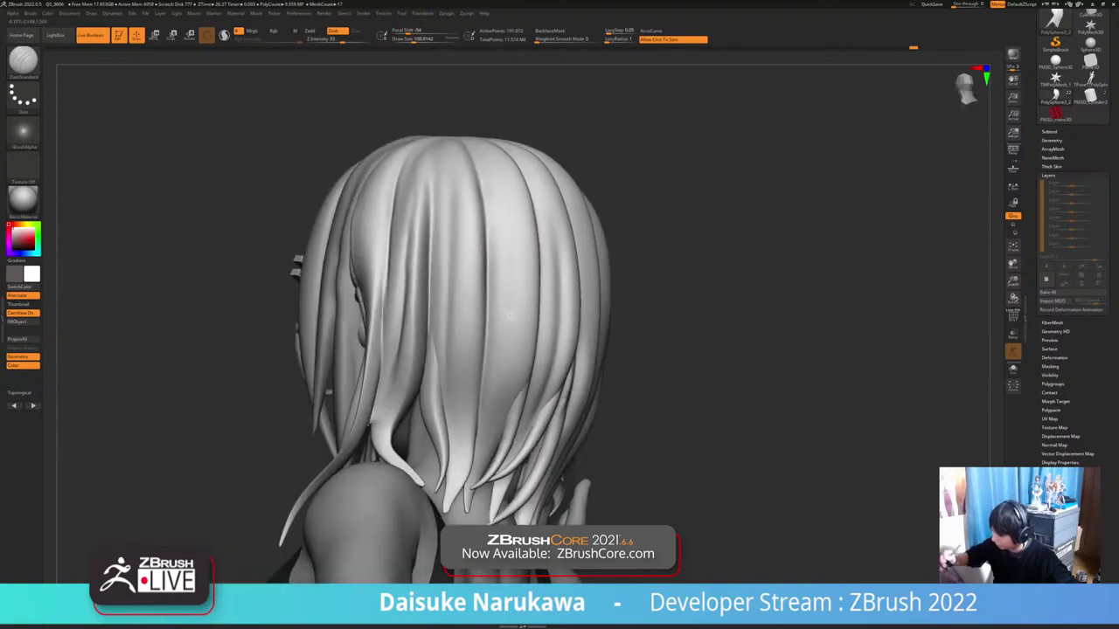
mouse_move(507, 196)
left_mouse_down()
mouse_move(513, 297)
mouse_move(490, 408)
left_mouse_up()
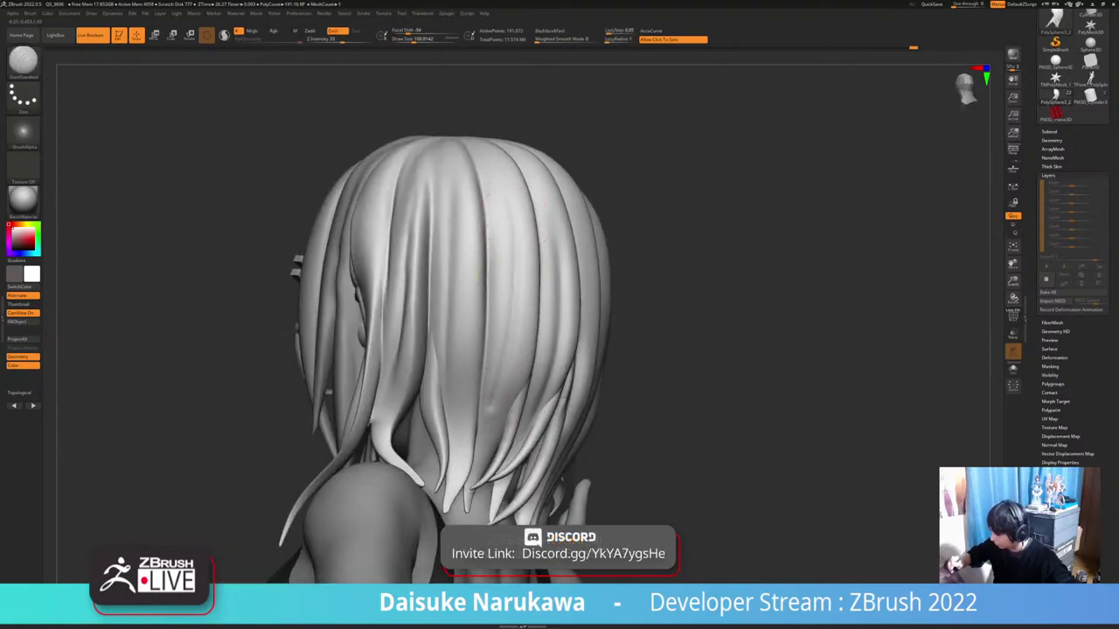
left_click_drag(505, 193, 469, 451)
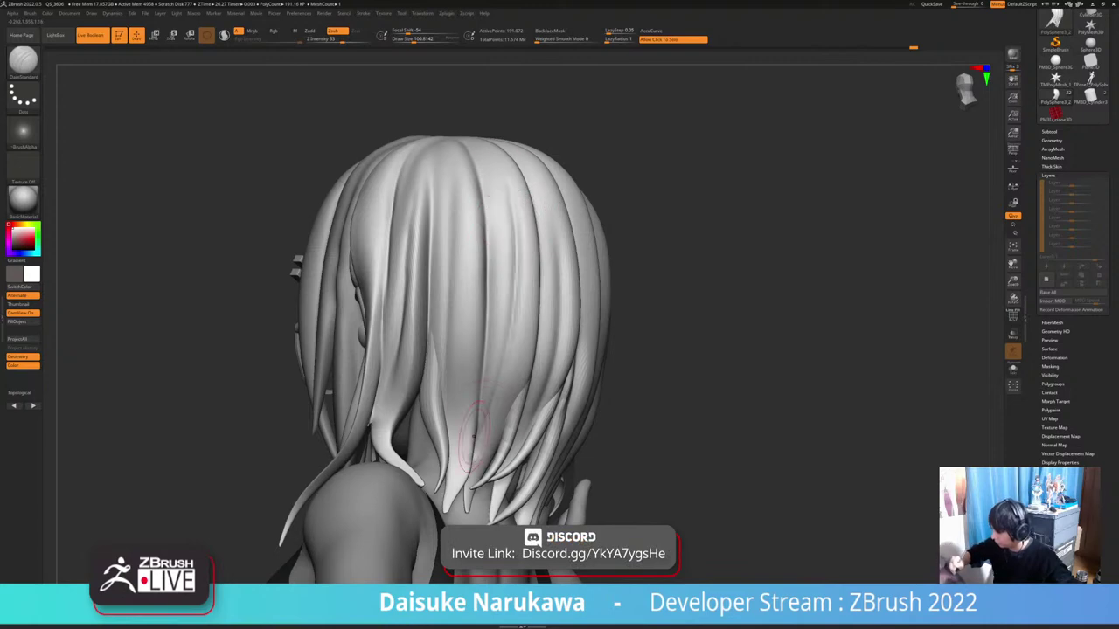
Subdivide the hair mesh one more level and reduce the brush's draw size
right_click_drag(515, 450, 590, 402, "ctrl")
key("ctrl+d")
right_click_drag(664, 449, 656, 511, "ctrl")
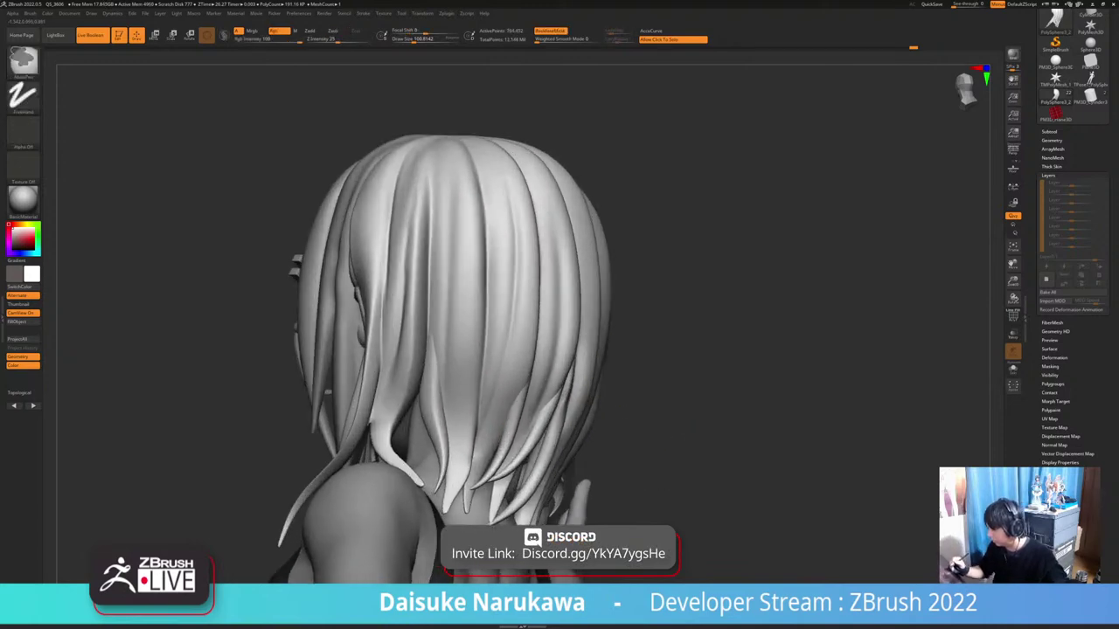
left_click_drag(414, 40, 402, 41)
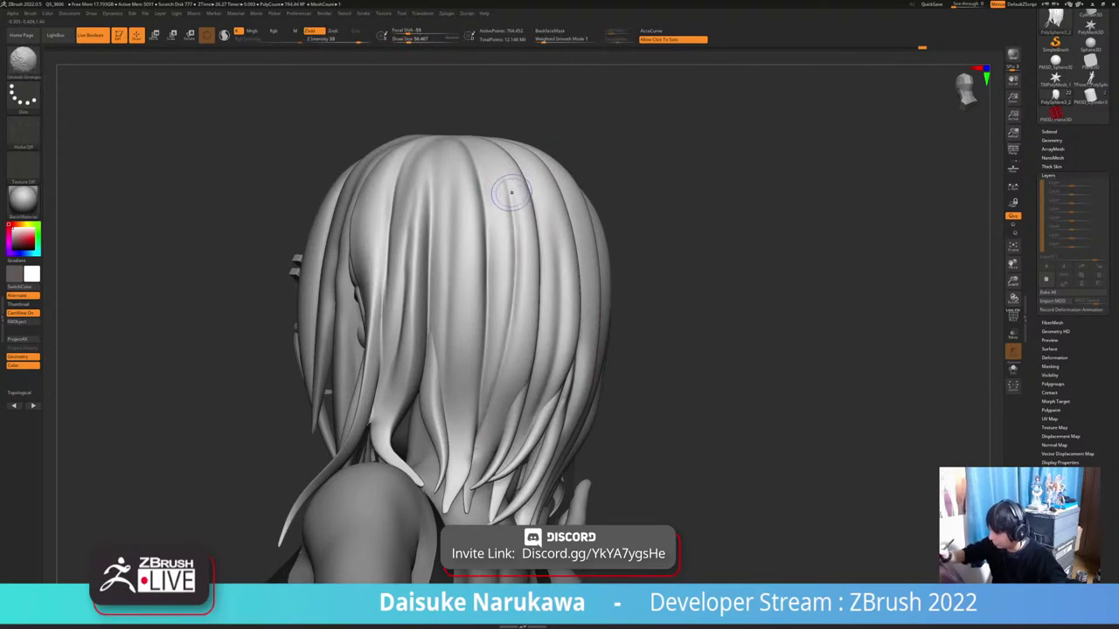
Smooth the upper end of the new back groove and carve another down the neighbouring strand
left_click_drag(507, 196, 518, 264, "shift")
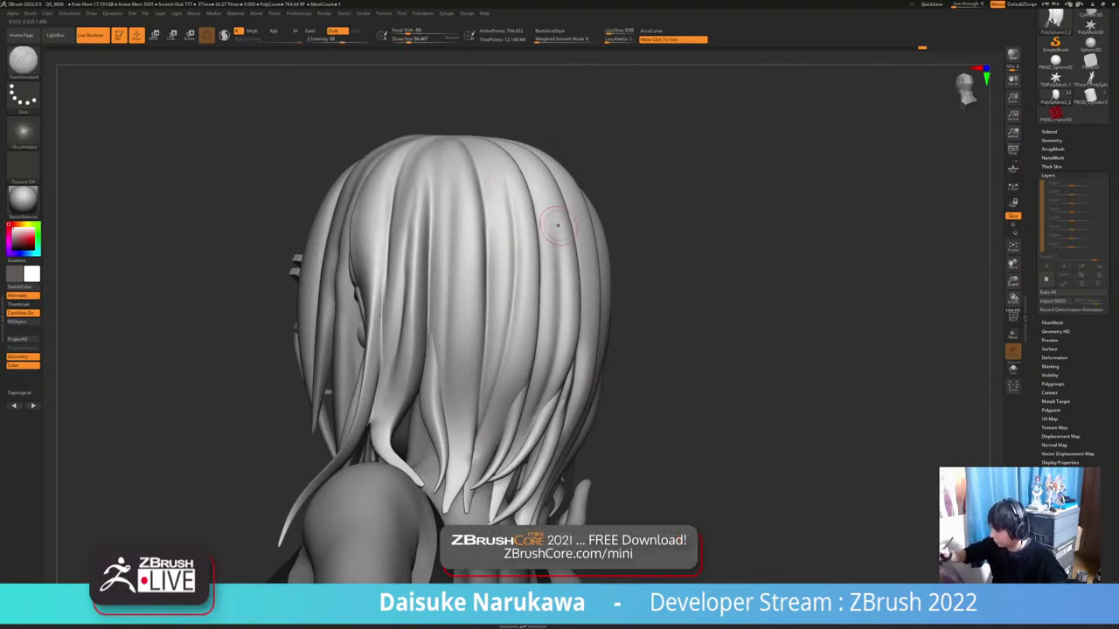
right_click_drag(557, 225, 509, 224)
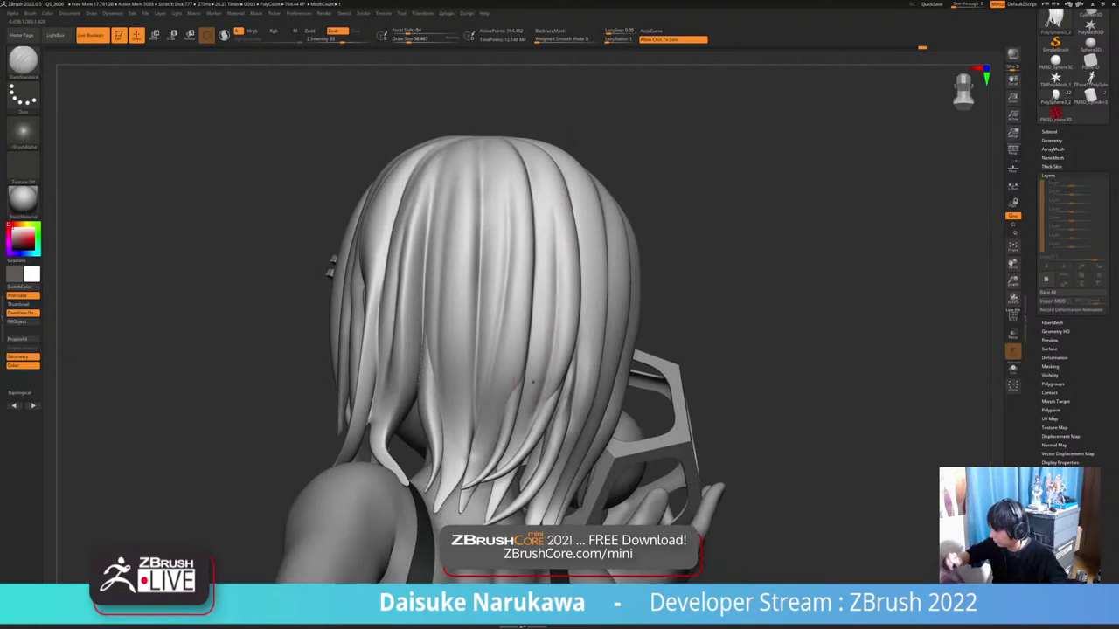
left_click_drag(549, 198, 560, 346)
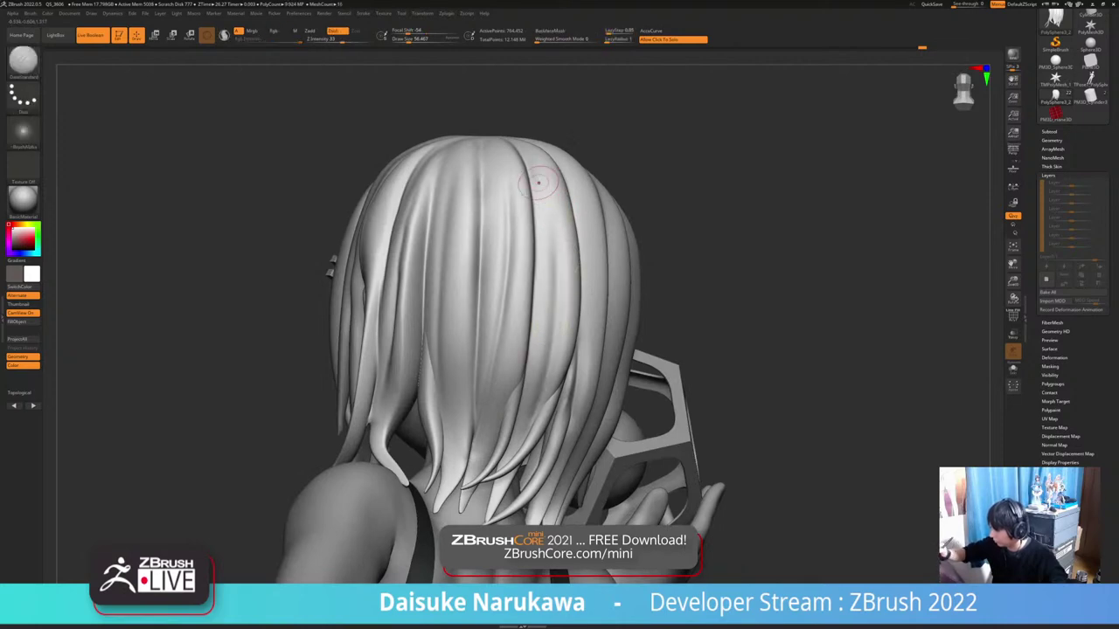
key("shift")
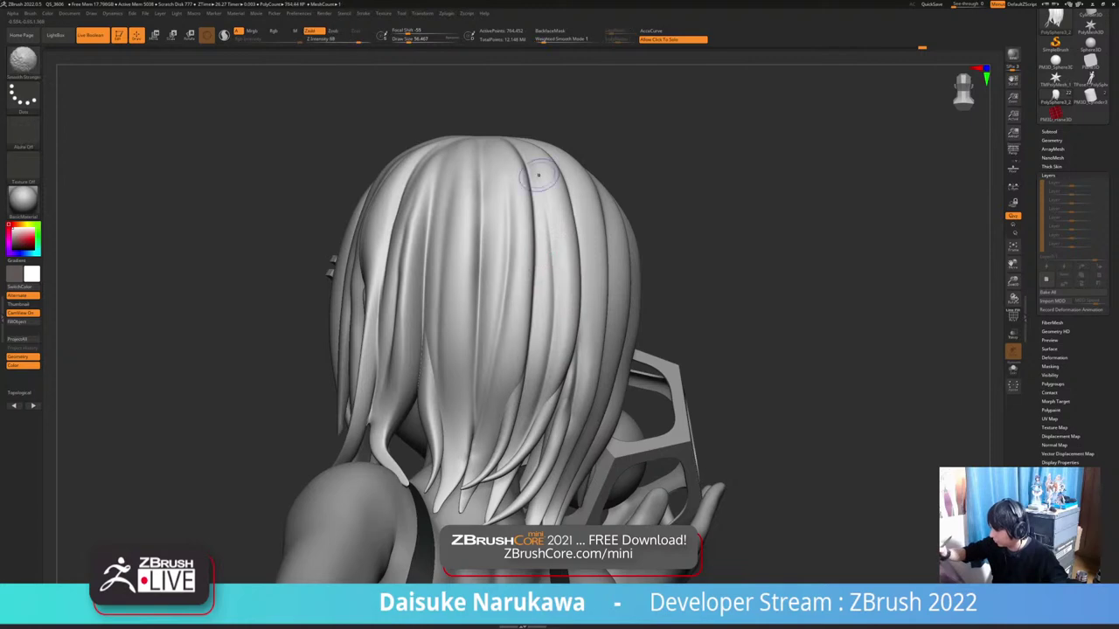
Carve a groove from near the crown down the middle of the back strand on the raised-hand side
left_click_drag(743, 236, 651, 243)
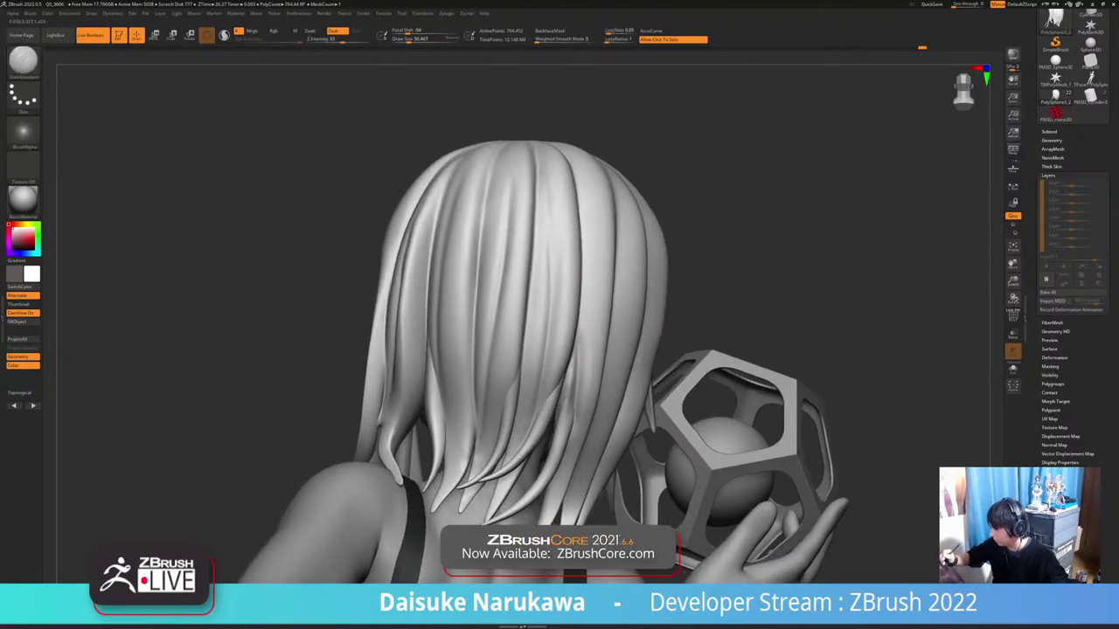
left_click_drag(564, 376, 579, 339)
left_click_drag(761, 236, 669, 223)
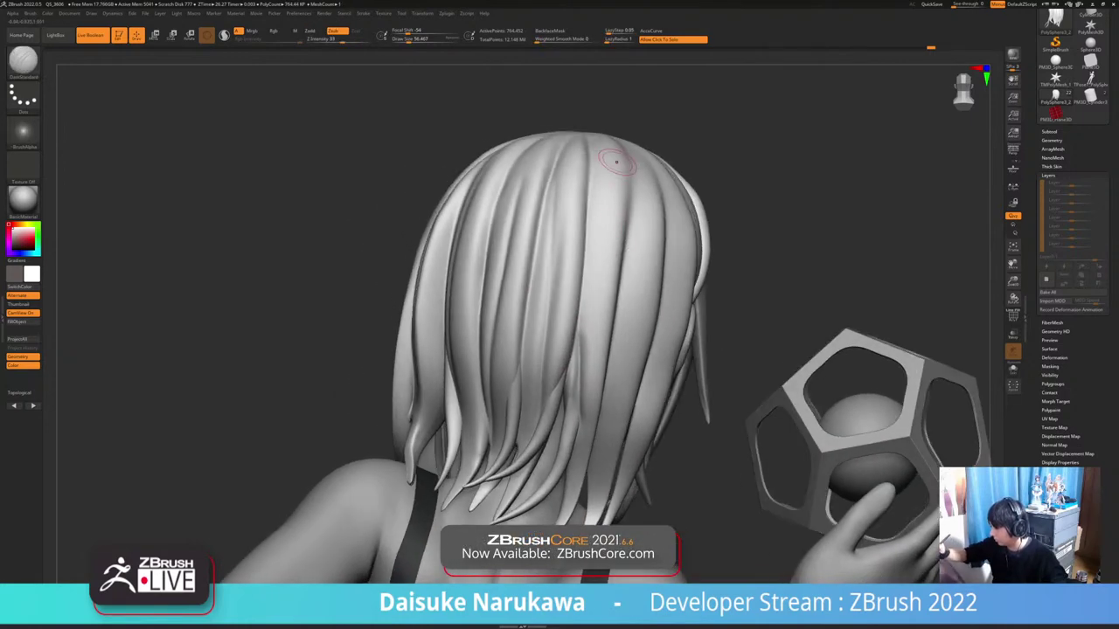
mouse_move(615, 162)
right_mouse_down()
mouse_move(614, 138)
mouse_move(615, 166)
right_mouse_up()
left_click_drag(614, 103, 614, 269)
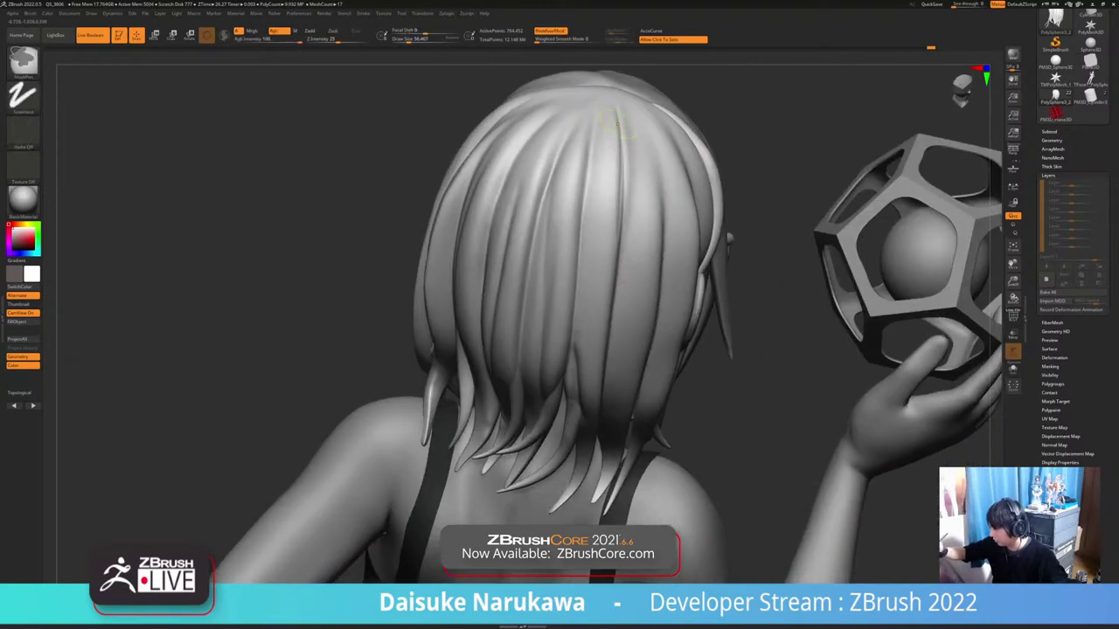
key("ctrl+z")
left_click_drag(615, 107, 621, 261)
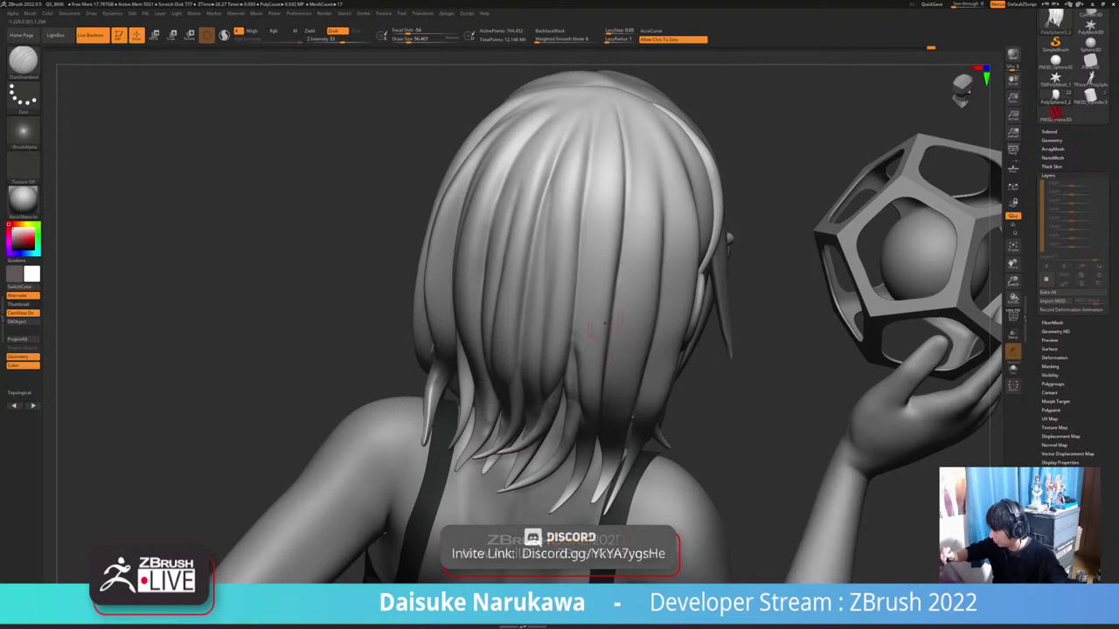
right_click_drag(615, 179, 613, 140)
left_click_drag(614, 138, 605, 334)
Carve and smooth a groove along the back strand down to where the lower locks split
right_click_drag(605, 254, 605, 203, "ctrl")
right_click_drag(604, 203, 553, 204, "alt")
right_click_drag(553, 205, 553, 325, "ctrl")
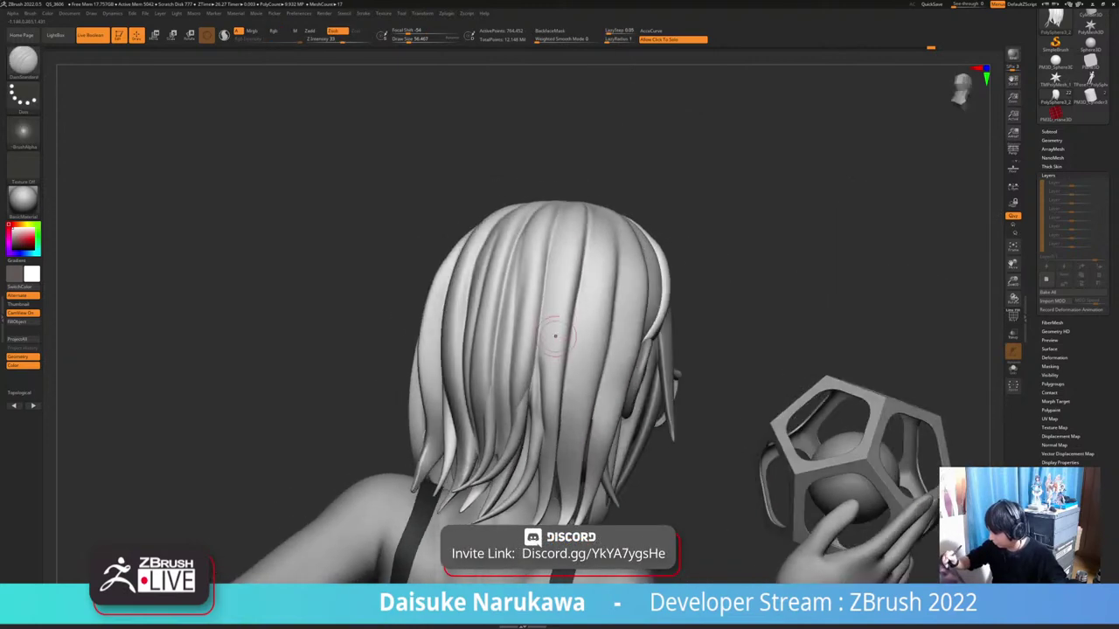
left_click_drag(559, 260, 546, 393)
left_click_drag(551, 280, 544, 369, "shift")
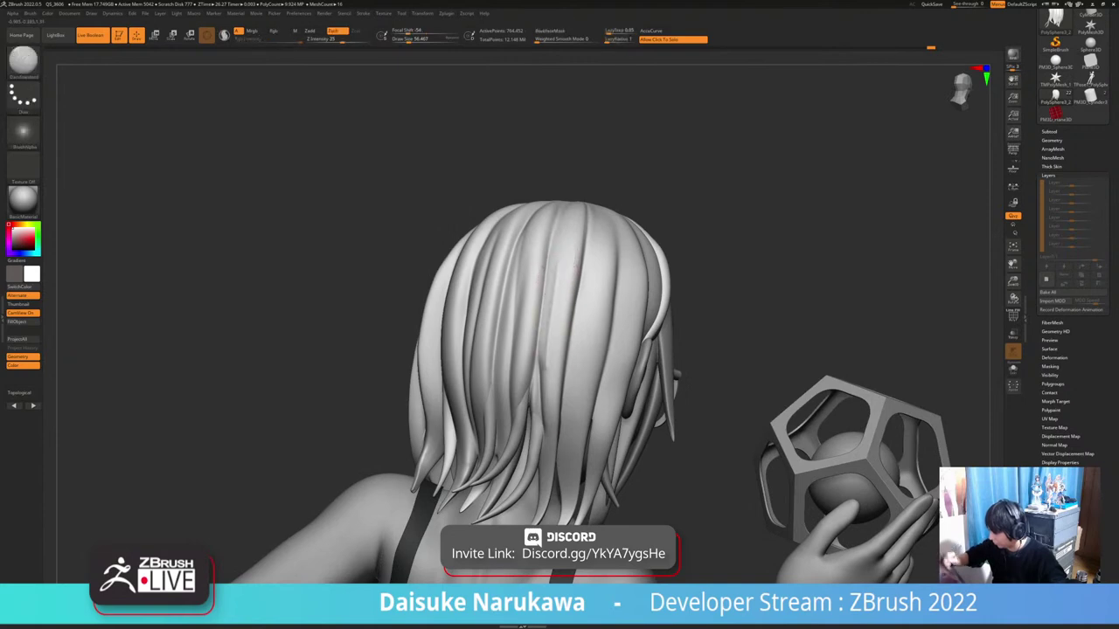
left_click_drag(553, 275, 544, 389, "shift")
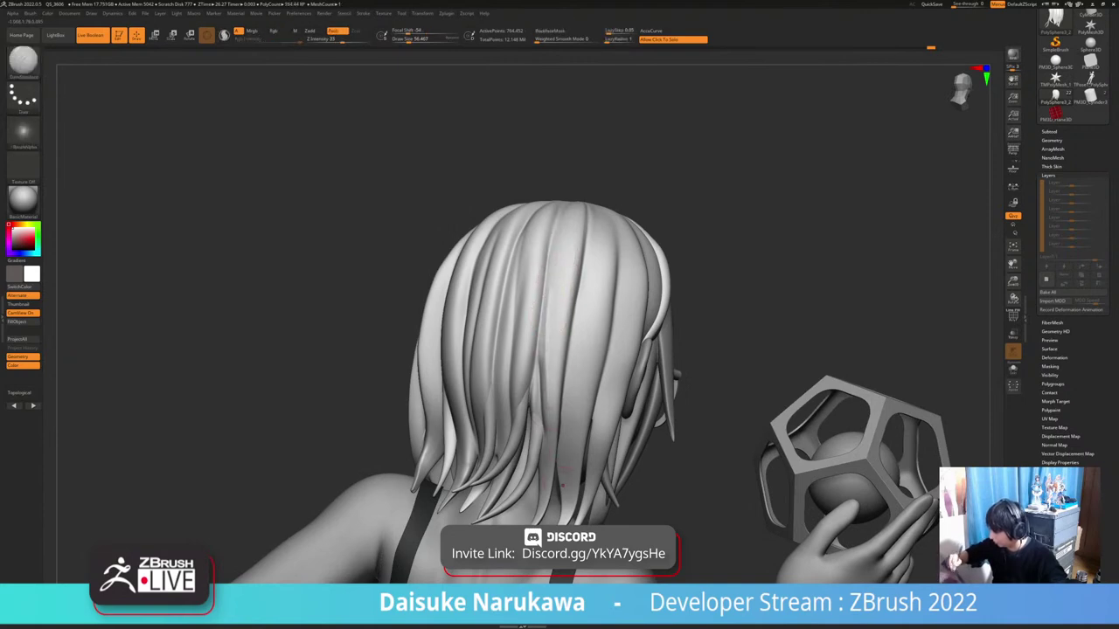
mouse_move(554, 299)
left_mouse_down("shift")
mouse_move(546, 402)
mouse_move(552, 276)
left_mouse_up("shift")
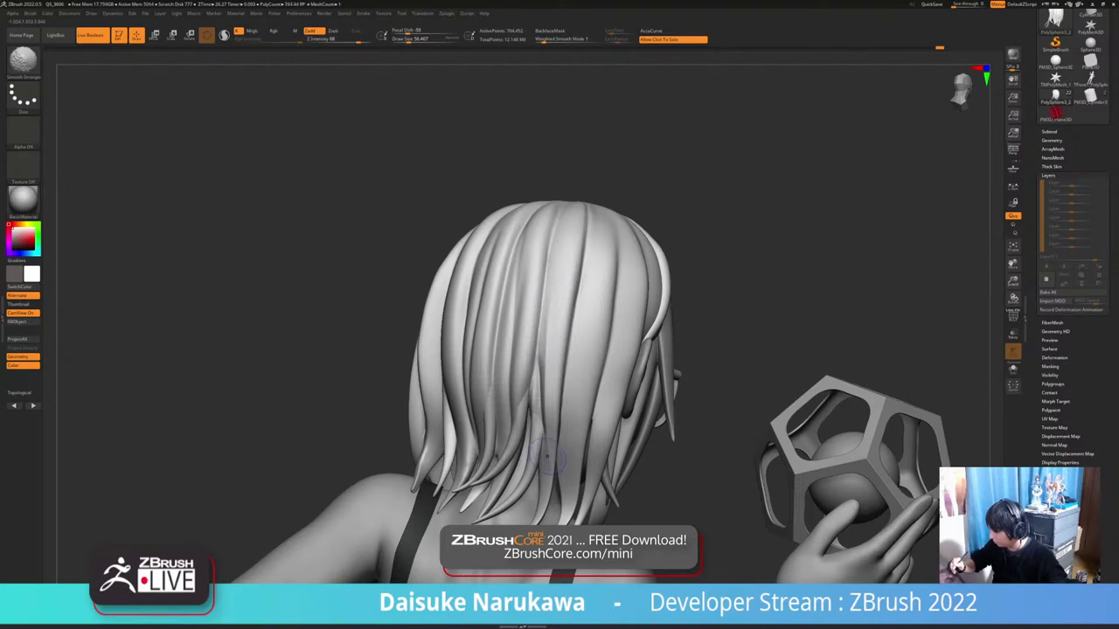
Refine and smooth the lower part of the same strand toward its tip, with the hair isolated
right_click_drag(547, 456, 545, 473)
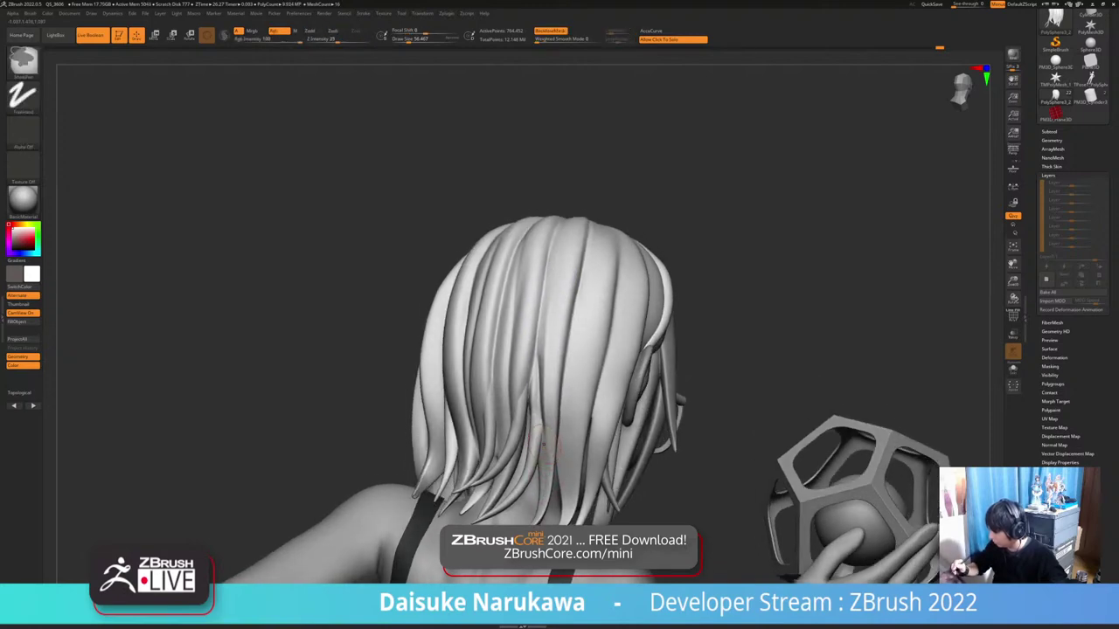
left_click_drag(538, 476, 544, 448)
mouse_move(543, 447)
right_mouse_down("ctrl")
mouse_move(549, 470)
mouse_move(546, 397)
right_mouse_up("ctrl")
right_click(546, 389)
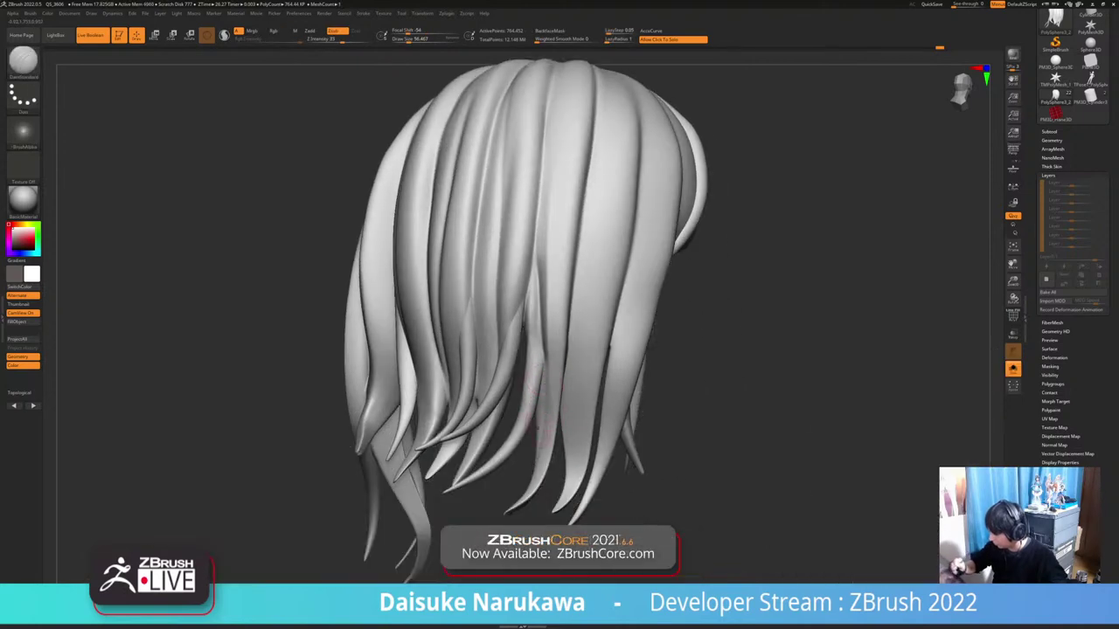
right_click_drag(545, 429, 547, 373)
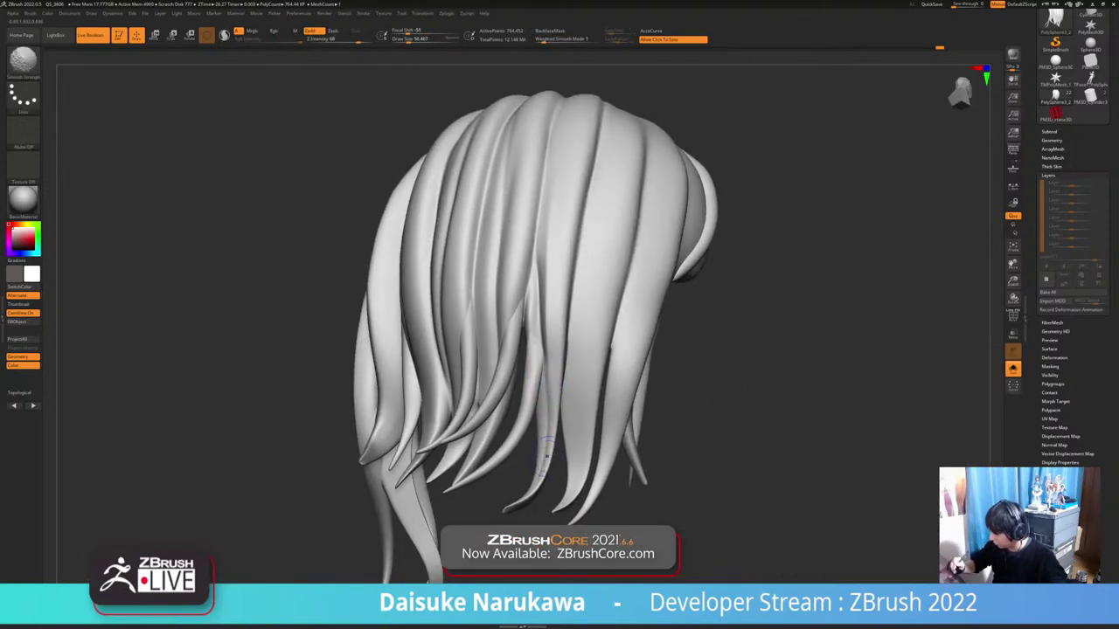
mouse_move(540, 461)
right_mouse_down()
mouse_move(587, 404)
mouse_move(592, 360)
right_mouse_up()
right_click(589, 402)
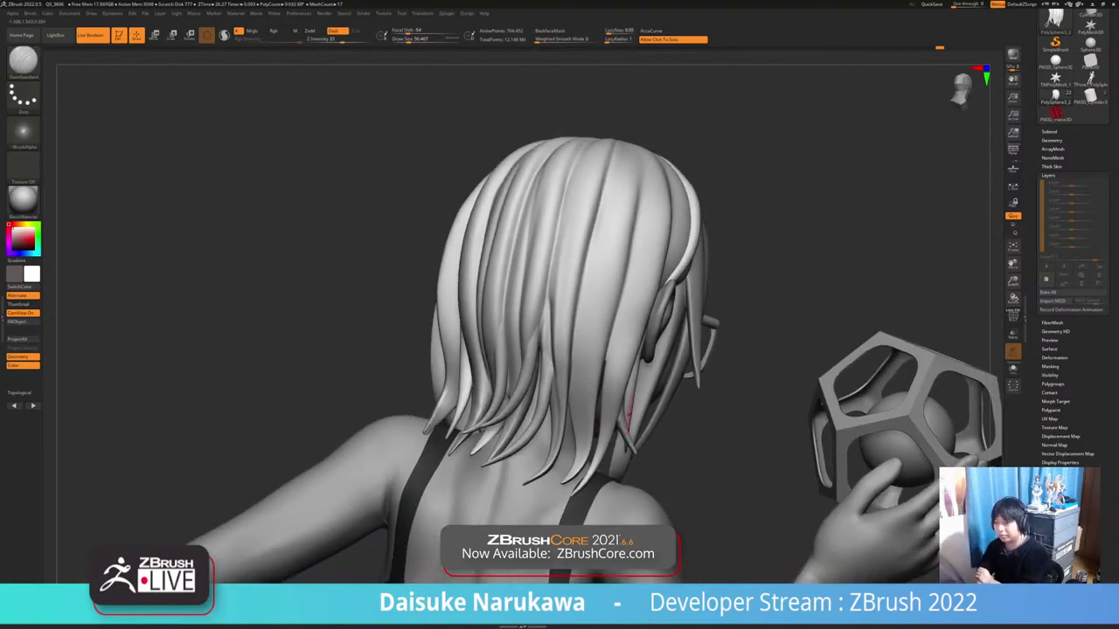
Deepen and smooth the long groove between the strands behind the right ear, and soften the surface near the crown
mouse_move(629, 415)
right_mouse_down()
mouse_move(588, 384)
mouse_move(578, 412)
right_mouse_up()
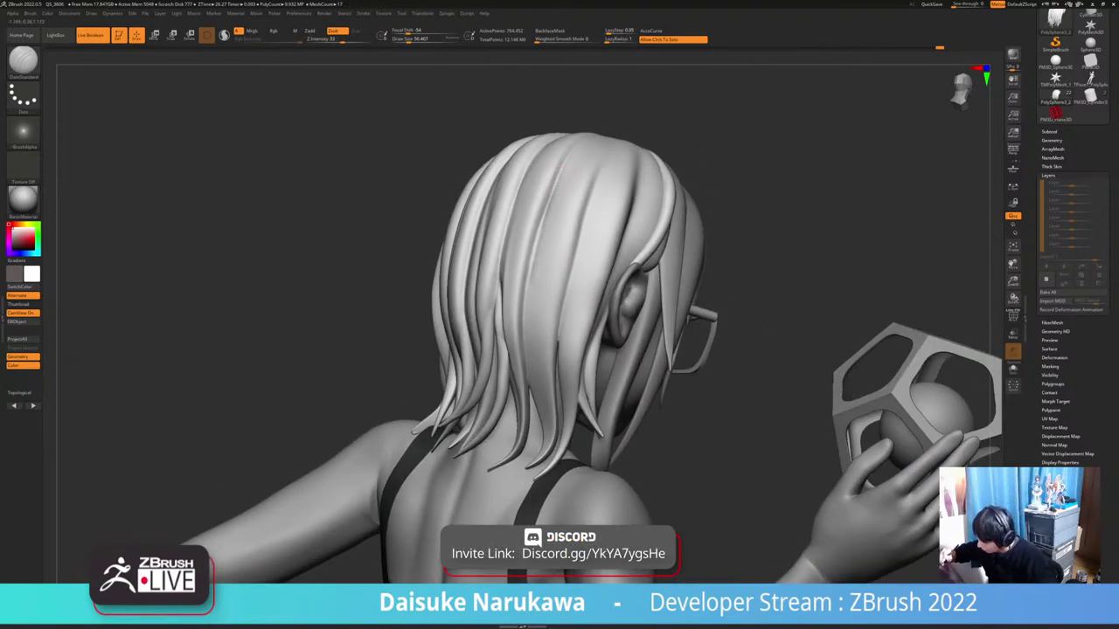
left_click_drag(564, 166, 521, 290)
left_click_drag(561, 200, 524, 341, "shift")
mouse_move(564, 194)
left_mouse_down()
mouse_move(532, 264)
mouse_move(521, 368)
mouse_move(523, 332)
left_mouse_up()
left_click_drag(561, 176, 542, 219)
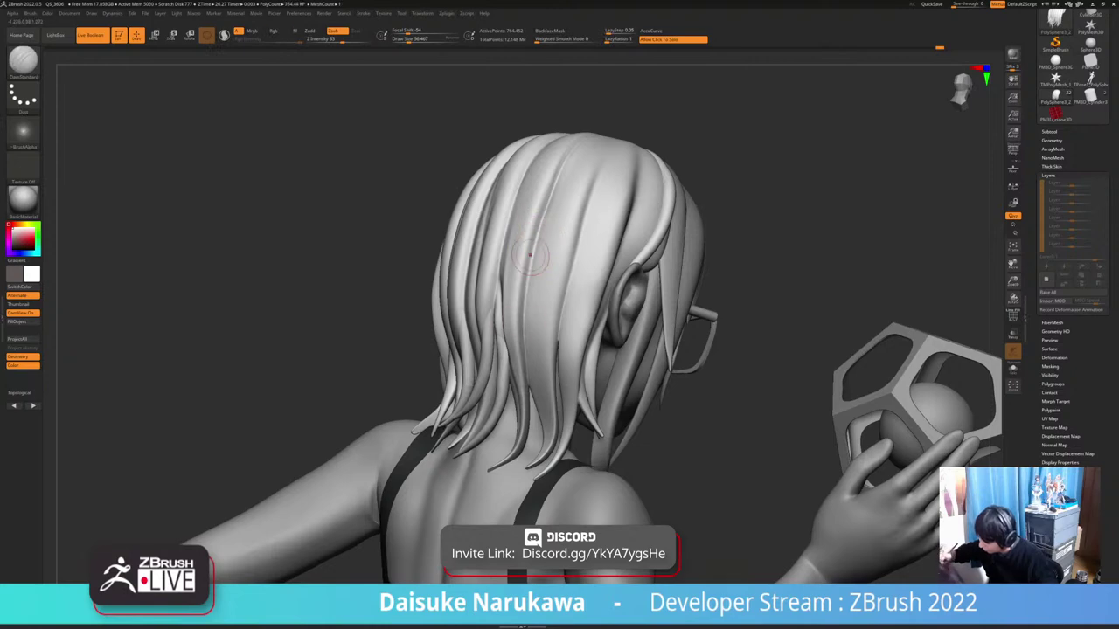
mouse_move(527, 397)
right_mouse_down("ctrl")
mouse_move(542, 288)
mouse_move(568, 332)
mouse_move(573, 306)
right_mouse_up("ctrl")
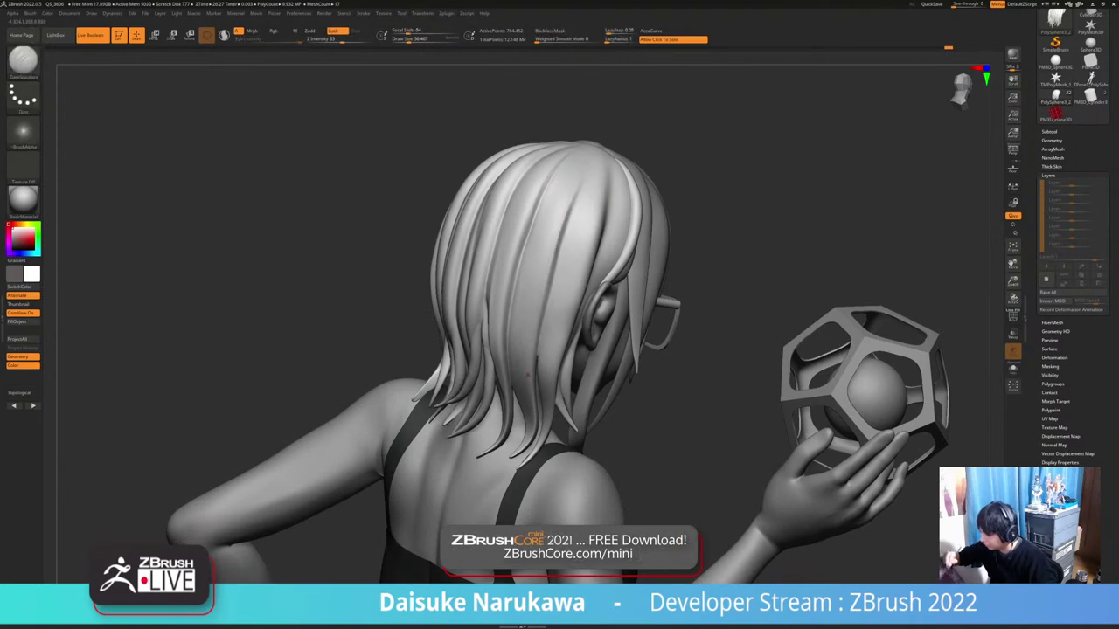
left_click_drag(586, 164, 590, 175, "shift")
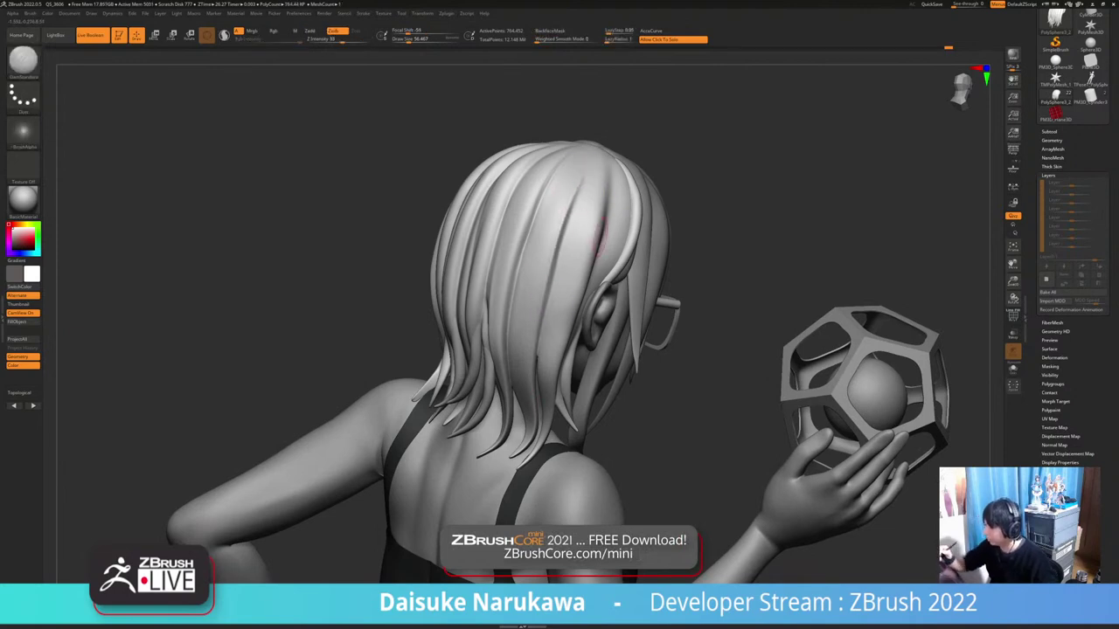
Try to carve an extra groove down the middle of the wide strand behind the right ear, undoing each stroke
mouse_move(655, 427)
right_mouse_down("ctrl")
mouse_move(652, 376)
mouse_move(699, 385)
mouse_move(655, 428)
mouse_move(628, 491)
mouse_move(578, 479)
right_mouse_up("ctrl")
right_click_drag(568, 188, 566, 217, "alt")
mouse_move(548, 173)
right_mouse_down("alt")
mouse_move(531, 187)
mouse_move(533, 210)
mouse_move(561, 266)
mouse_move(531, 222)
right_mouse_up("alt")
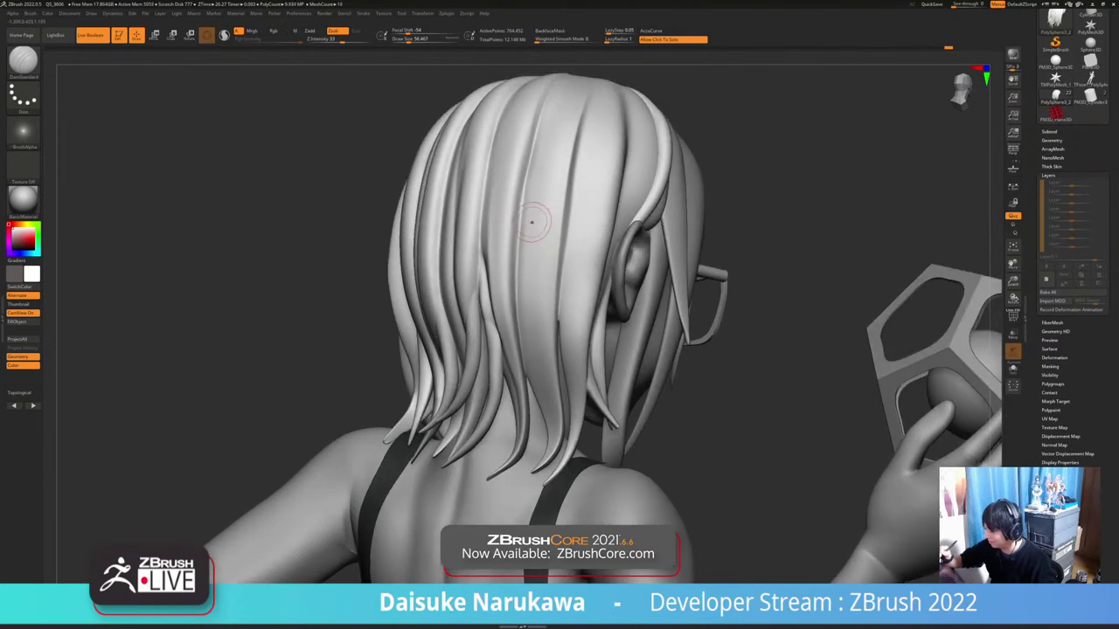
left_click_drag(531, 229, 534, 348)
key("ctrl+z")
left_click_drag(535, 176, 531, 329)
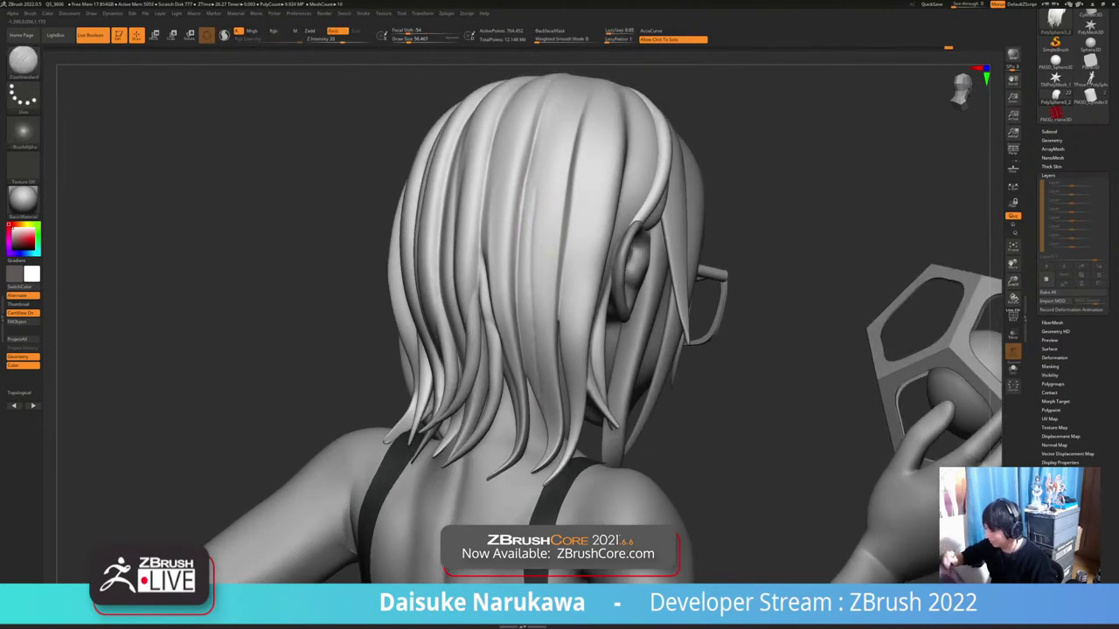
key("ctrl+z")
left_click_drag(532, 174, 528, 273)
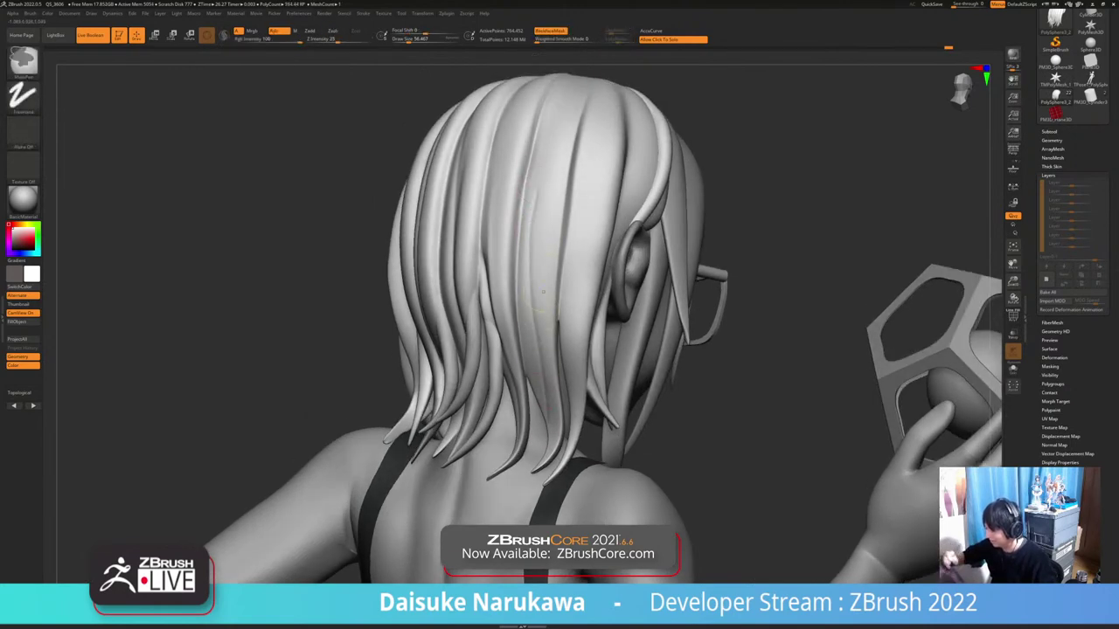
key("ctrl+z")
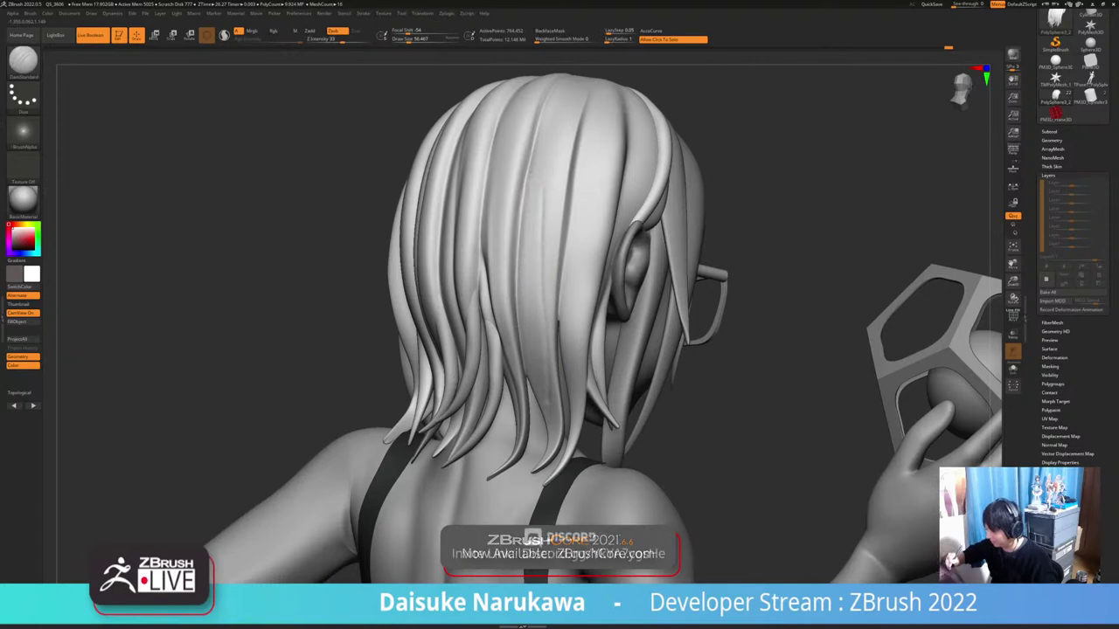
key("ctrl+z")
left_click_drag(546, 246, 544, 289)
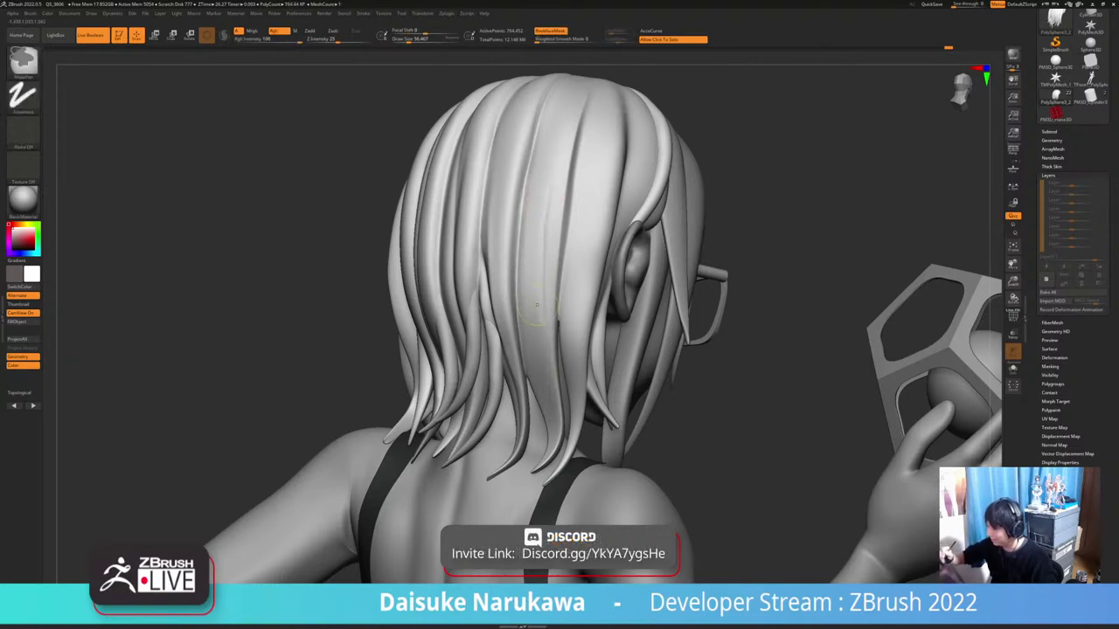
key("ctrl+z")
Set the carving brush's lazy mouse radius to 25, carve a groove down the wide back strand and smooth it
left_click(363, 13)
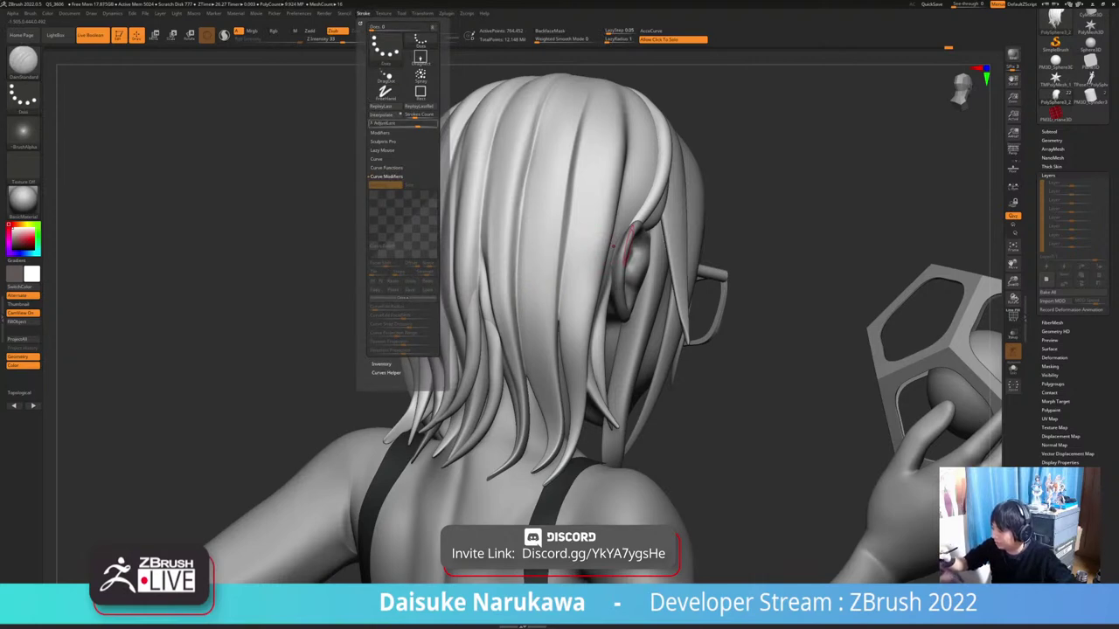
left_click(382, 150)
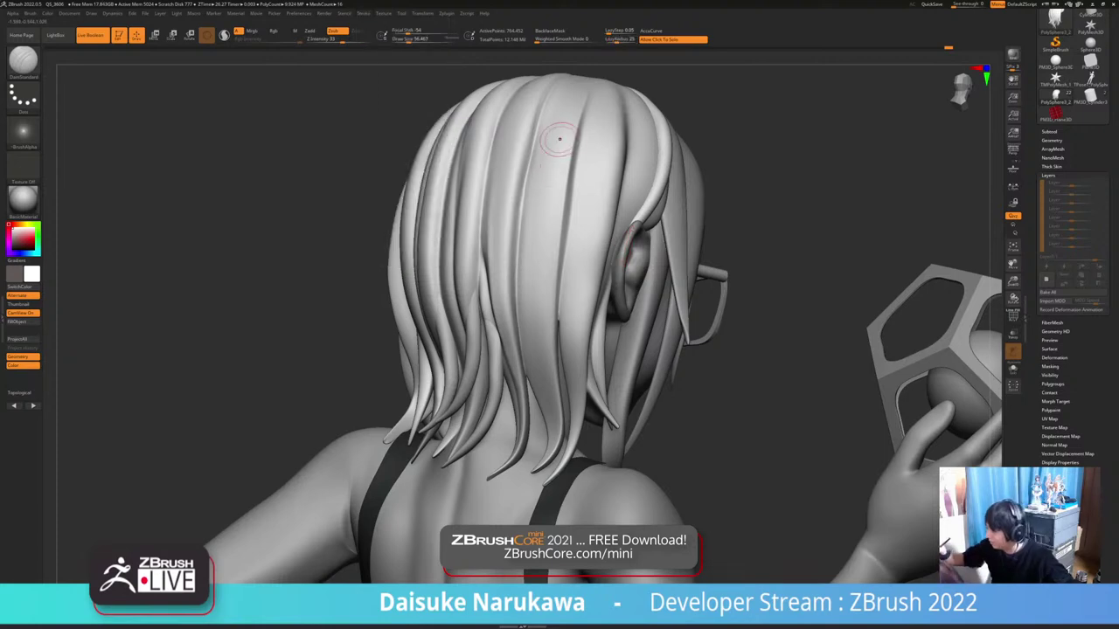
left_click_drag(548, 158, 537, 203)
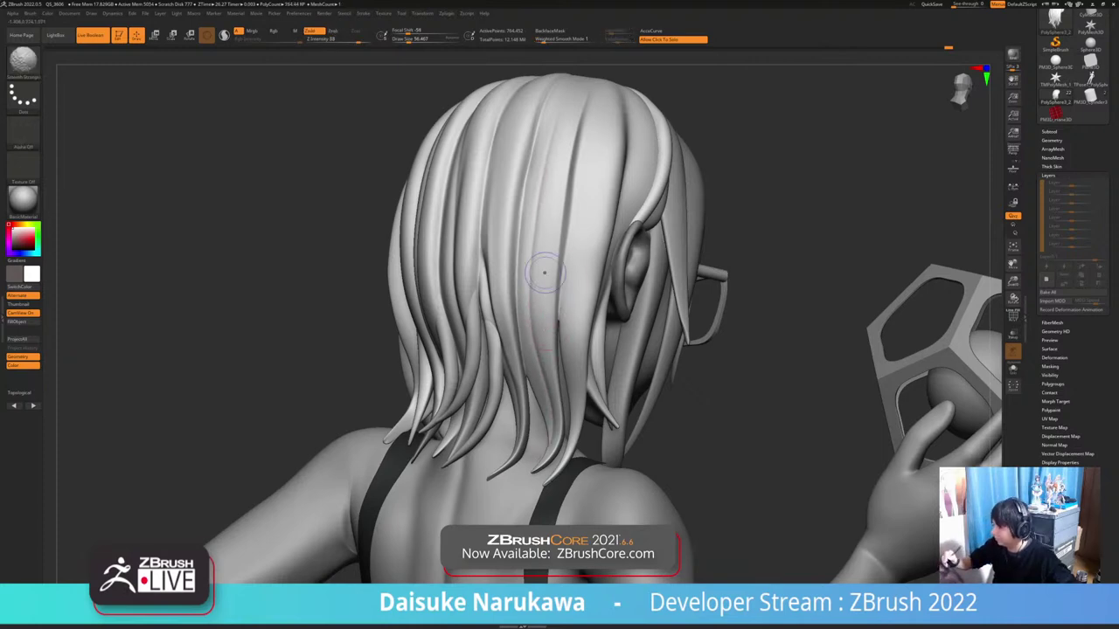
left_click_drag(552, 131, 544, 173, "shift")
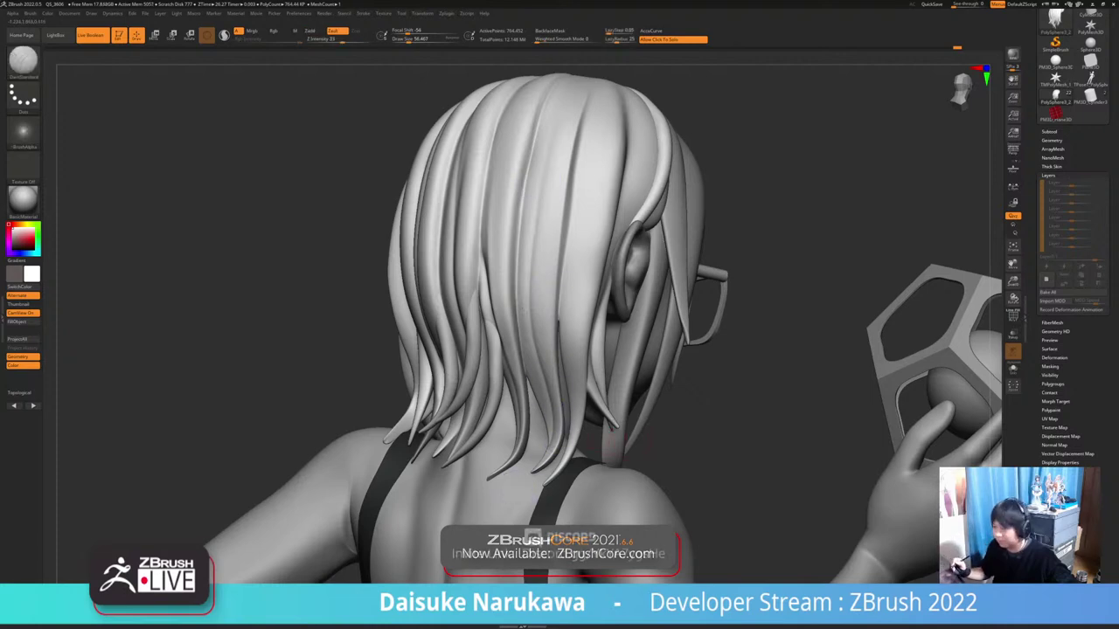
Carve the long groove from the crown down between the back strands behind the right ear, redoing the lower stroke
left_click_drag(686, 421, 652, 468, "alt")
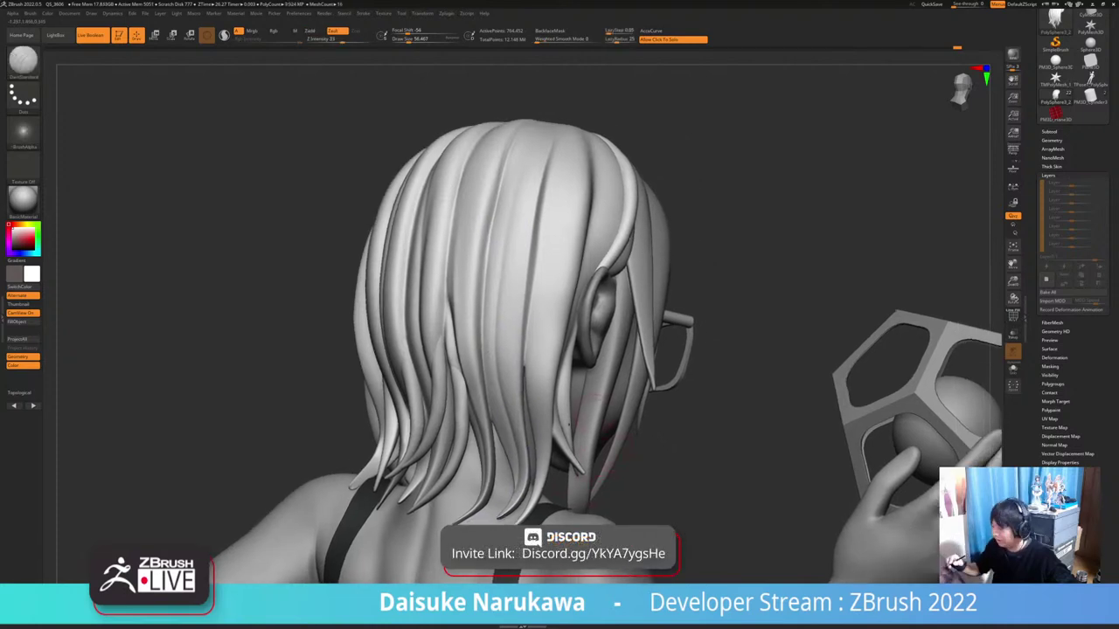
right_click_drag(615, 453, 560, 130)
mouse_move(554, 147)
left_mouse_down()
mouse_move(526, 297)
mouse_move(554, 150)
left_mouse_up()
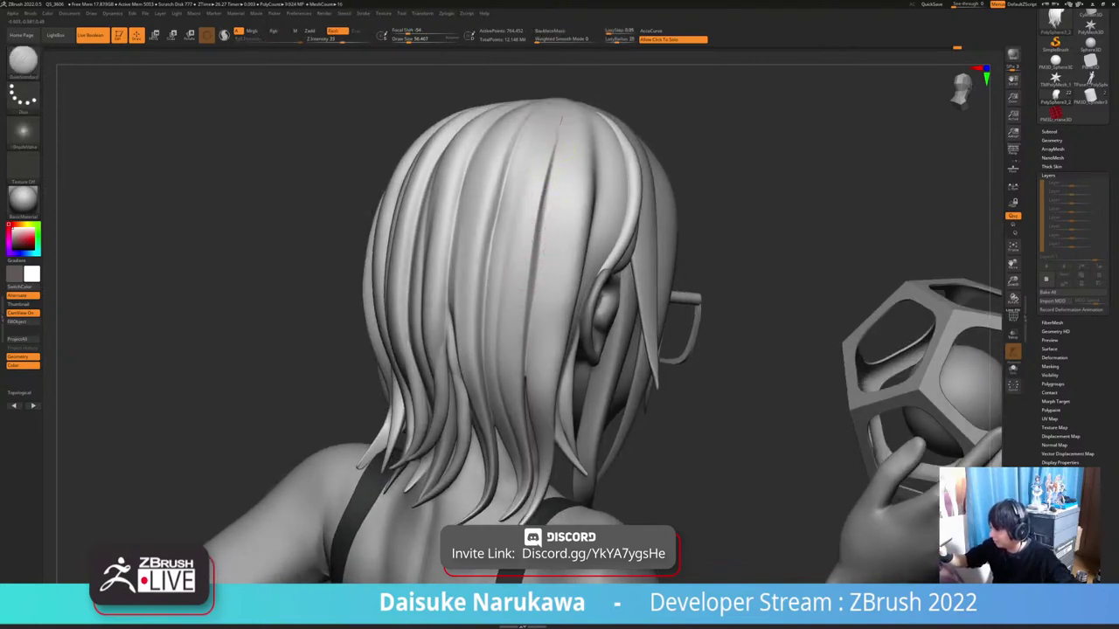
right_click_drag(530, 428, 524, 360)
left_click_drag(544, 205, 533, 280)
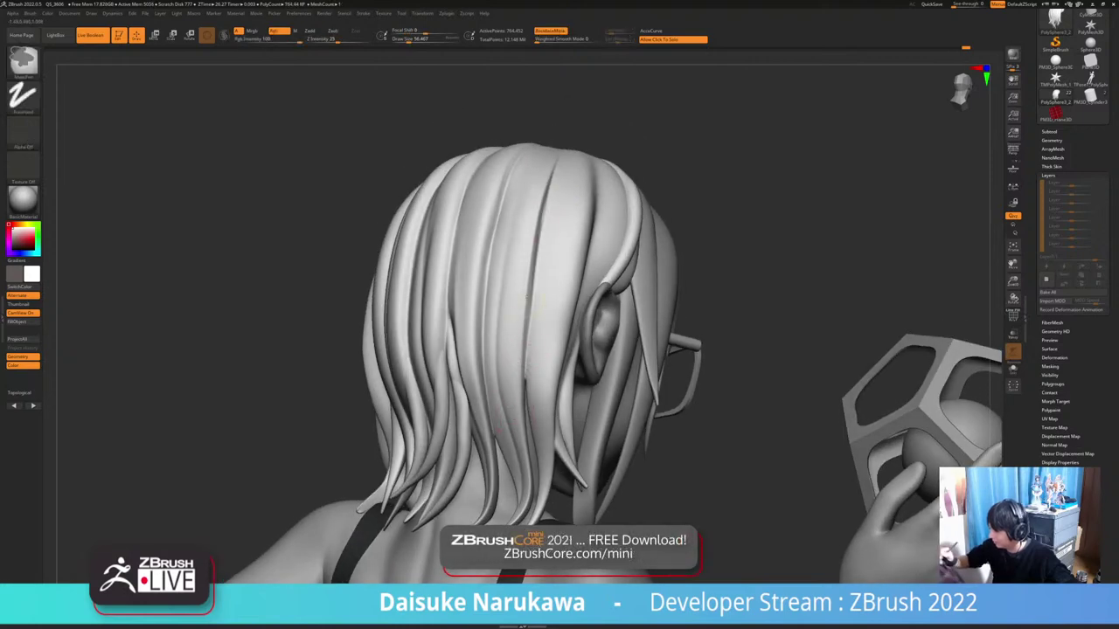
key("ctrl+z")
left_click_drag(547, 218, 526, 376)
mouse_move(499, 430)
right_mouse_down("ctrl")
mouse_move(624, 430)
mouse_move(489, 415)
mouse_move(654, 415)
mouse_move(580, 405)
mouse_move(595, 450)
mouse_move(493, 442)
right_mouse_up("ctrl")
Soften the upper part of the groove above and behind the right ear, blending it into the crown
right_click_drag(574, 170, 580, 176)
mouse_move(552, 264)
left_mouse_down()
mouse_move(545, 301)
mouse_move(572, 195)
left_mouse_up()
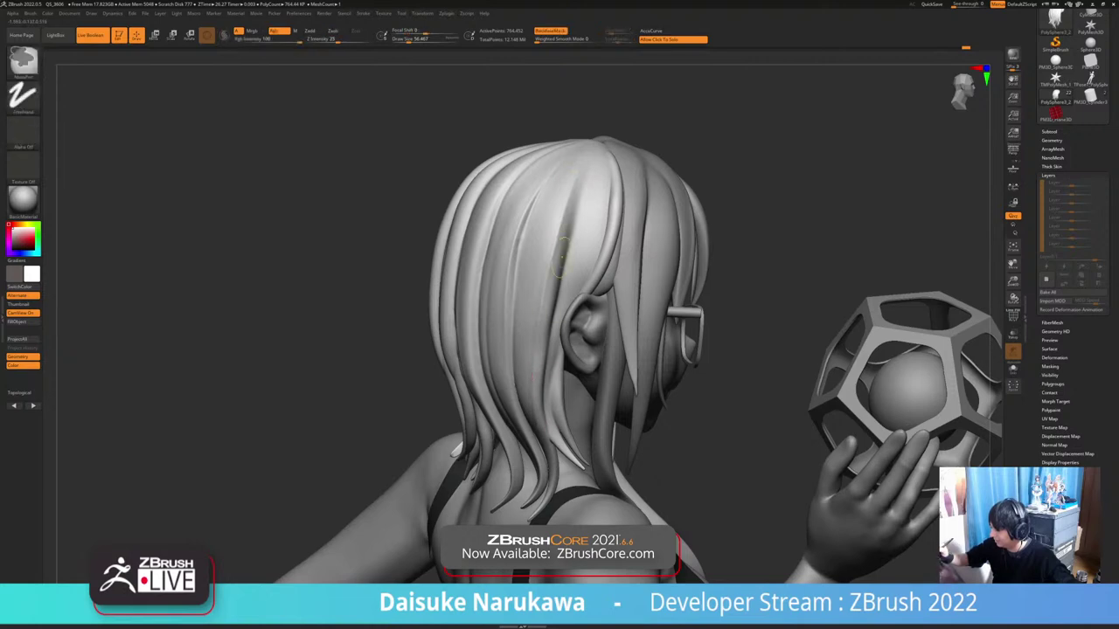
key("ctrl+z")
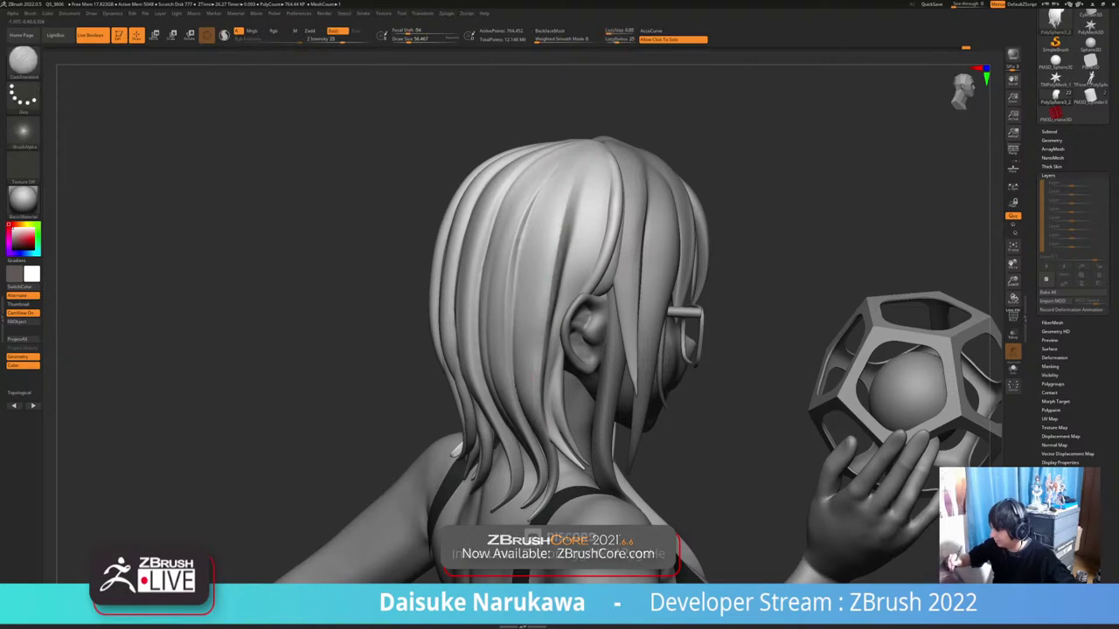
right_click_drag(554, 456, 553, 426)
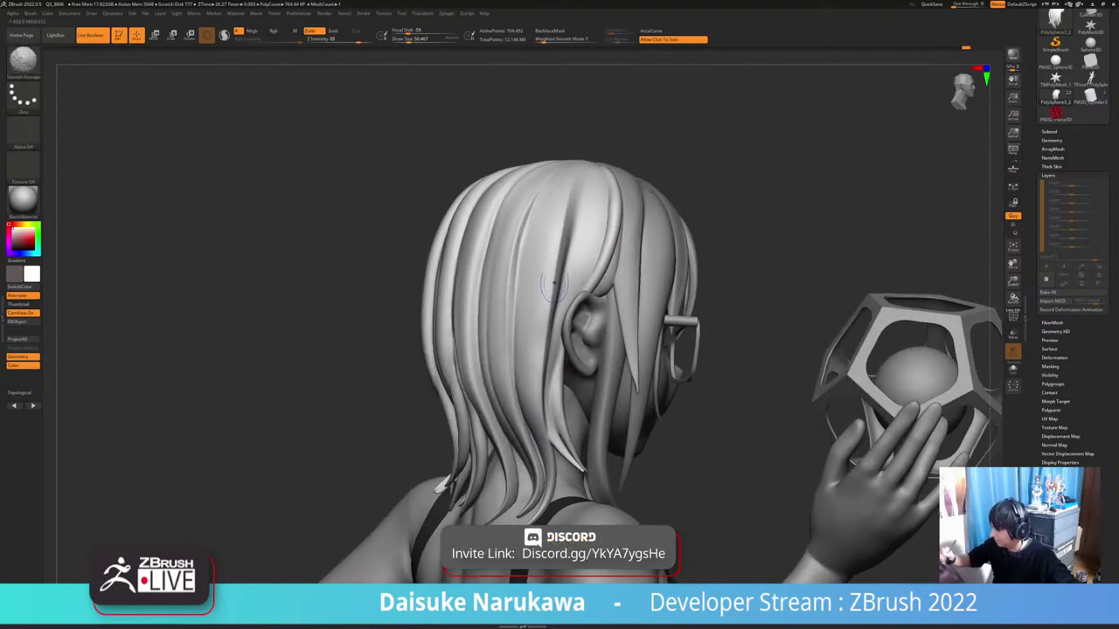
left_click_drag(554, 282, 573, 218, "shift")
right_click_drag(573, 210, 575, 245)
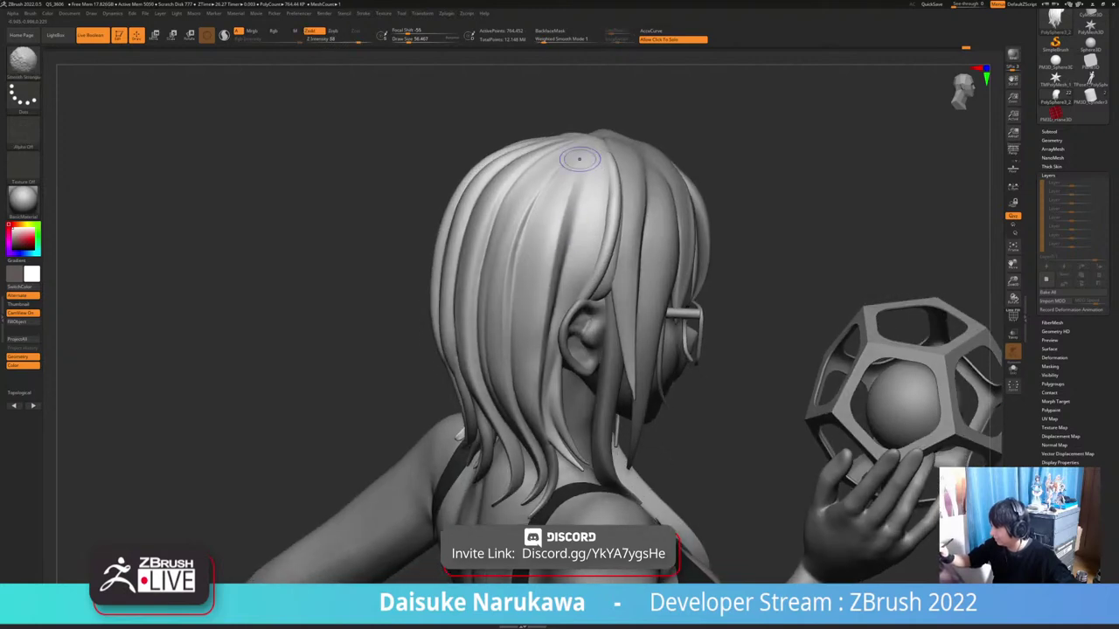
left_click_drag(579, 159, 560, 257, "shift")
left_click_drag(588, 173, 573, 219, "shift")
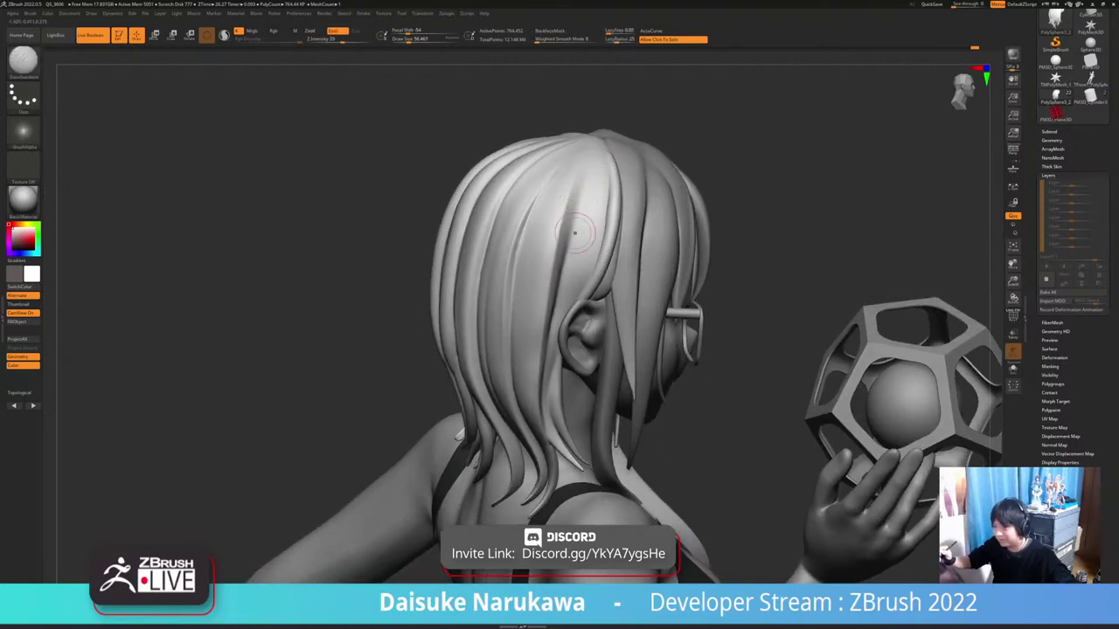
Deepen the groove from near the crown down to the right ear and check the hair on the whole figure
mouse_move(573, 229)
right_mouse_down()
mouse_move(569, 212)
mouse_move(563, 235)
right_mouse_up()
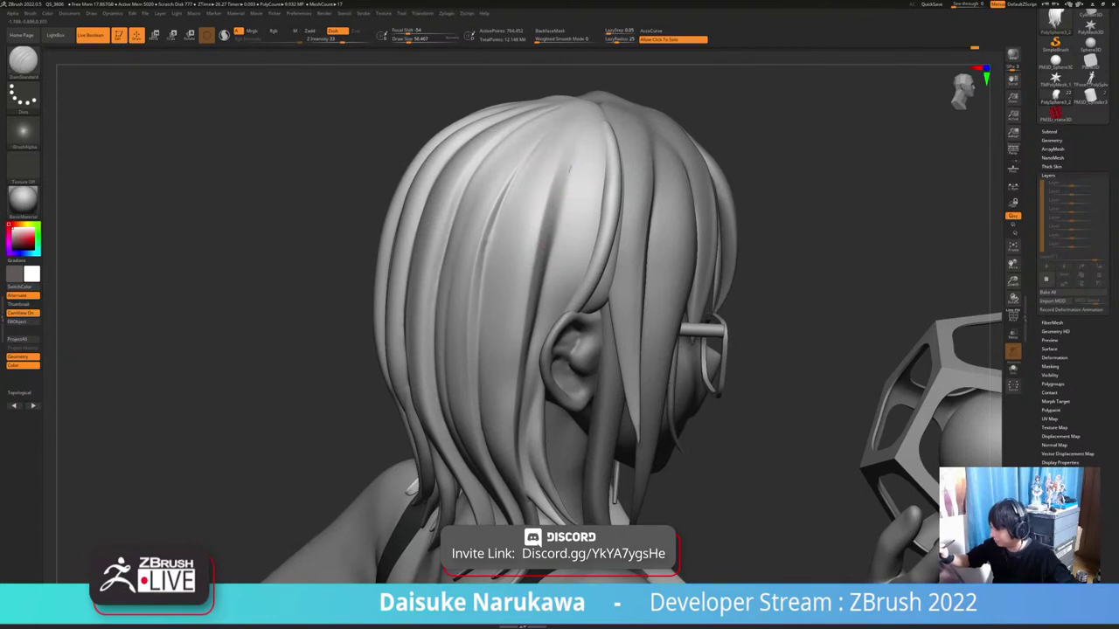
left_click_drag(572, 160, 541, 271)
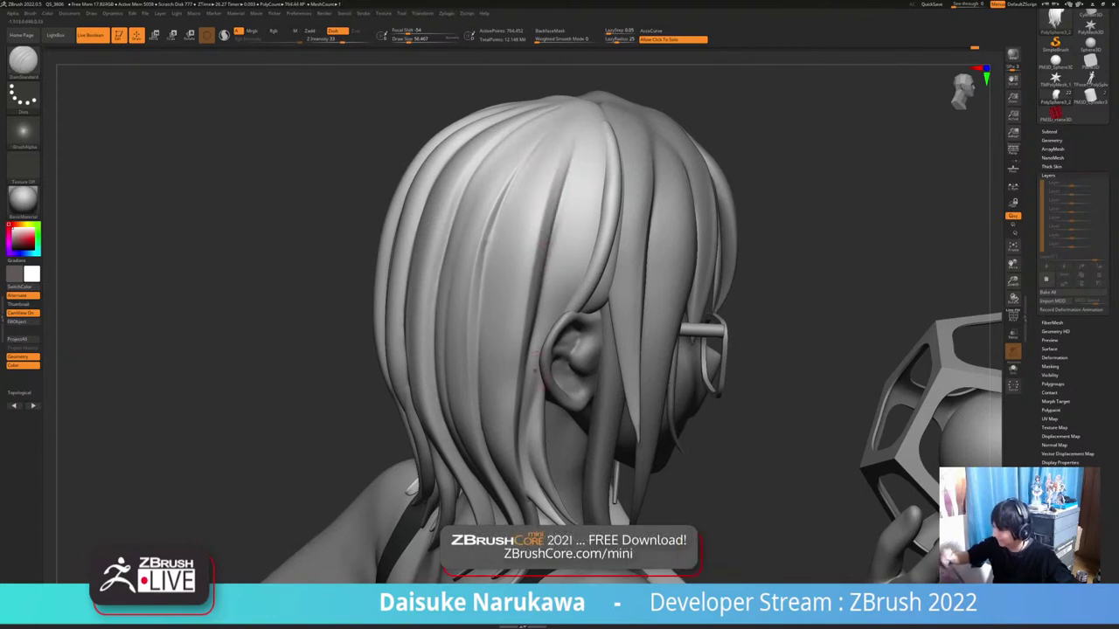
mouse_move(535, 370)
right_mouse_down("ctrl")
mouse_move(535, 315)
mouse_move(595, 330)
mouse_move(500, 316)
mouse_move(540, 318)
right_mouse_up("ctrl")
left_click_drag(350, 306, 463, 306)
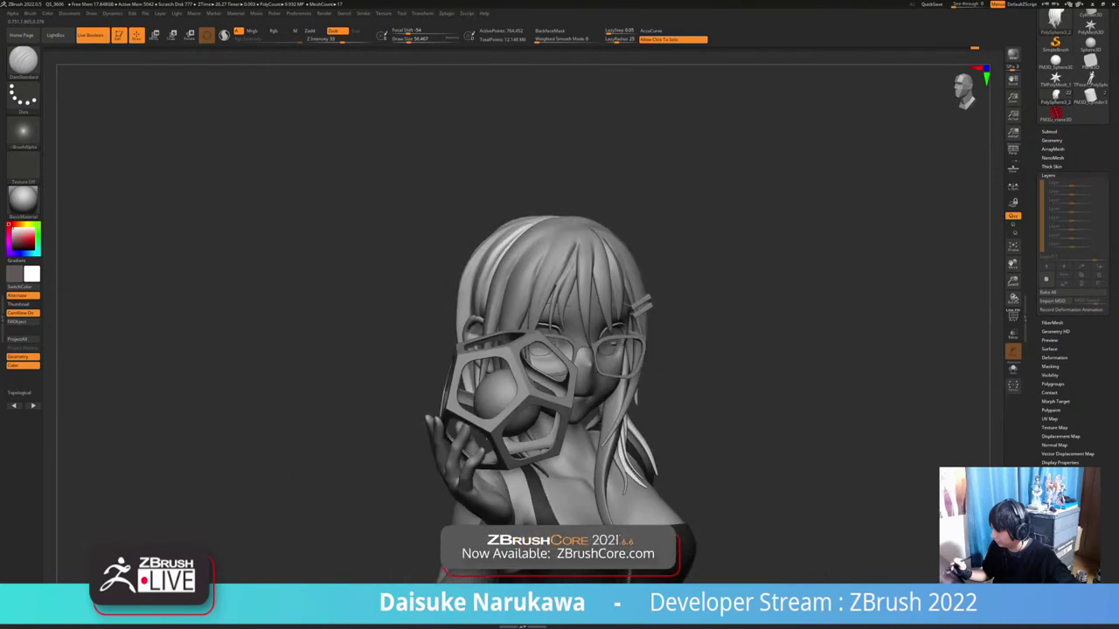
left_click_drag(751, 542, 748, 535)
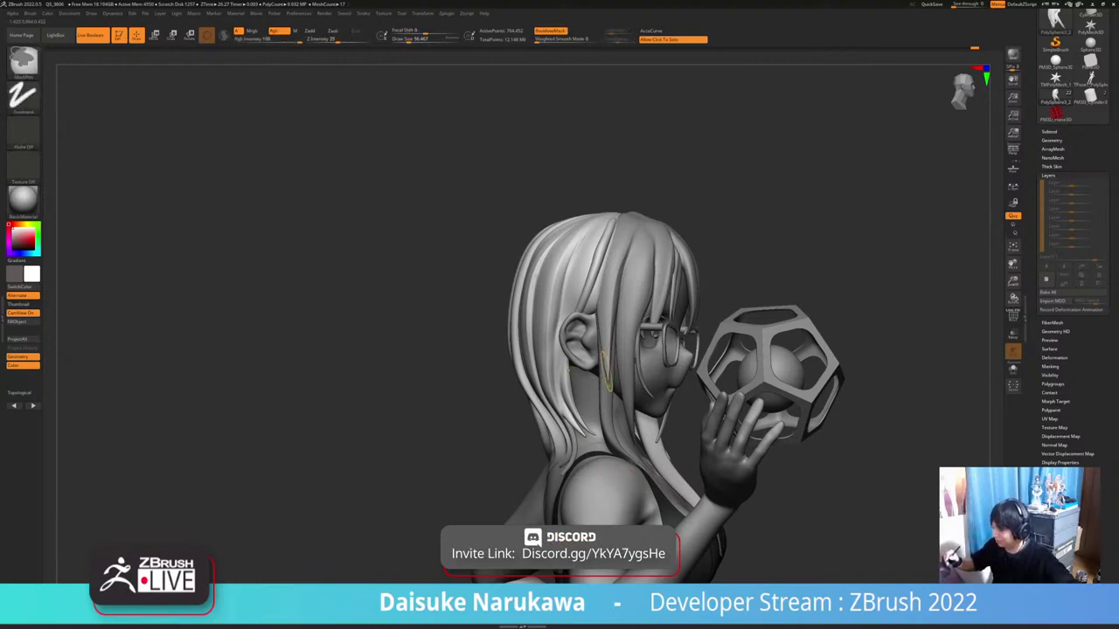
Carve the same groove further down past the back of the right ear, redoing the strokes beside the ear
right_click_drag(607, 374, 664, 380, "ctrl")
mouse_move(664, 379)
right_mouse_down("alt")
mouse_move(591, 357)
mouse_move(619, 357)
right_mouse_up("alt")
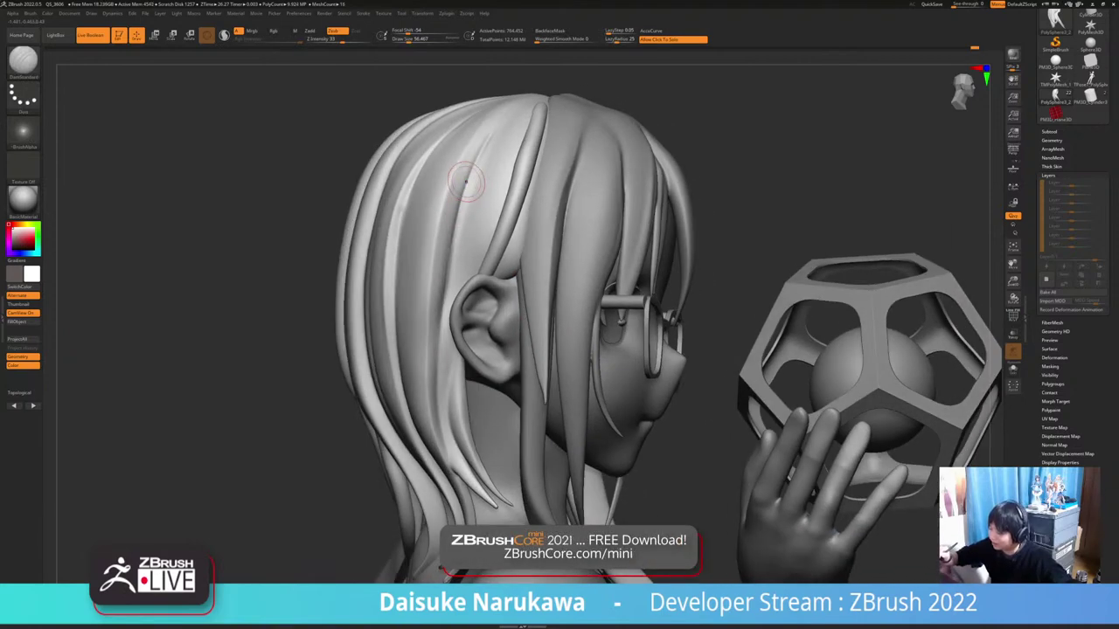
left_click_drag(463, 182, 440, 340)
left_click_drag(446, 245, 436, 381)
key("ctrl+z")
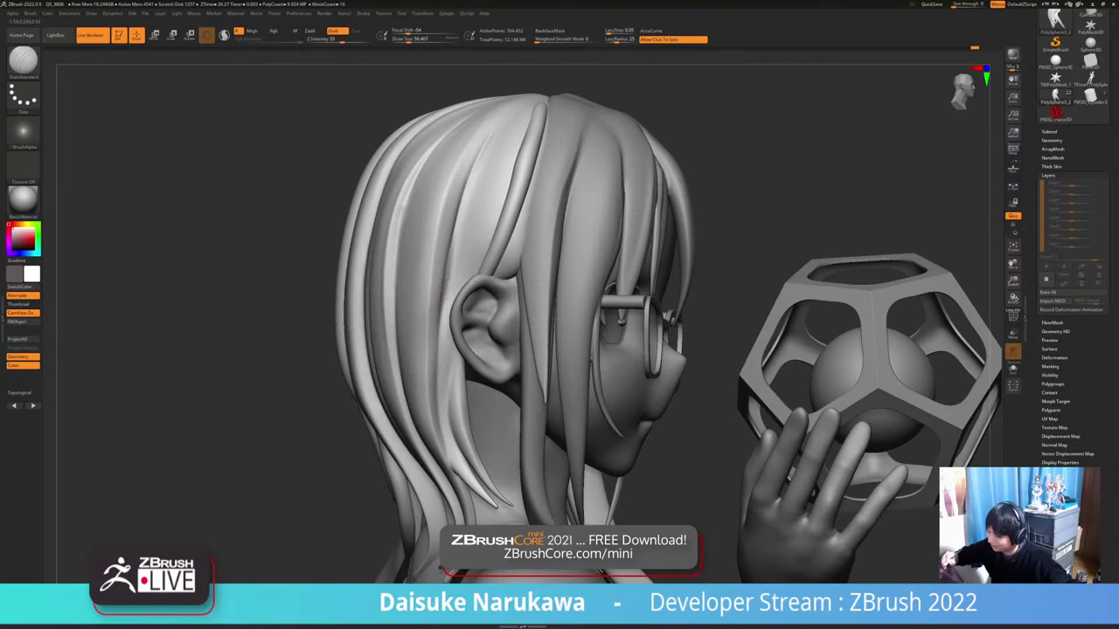
left_click_drag(443, 286, 439, 348)
key("ctrl+z")
left_click_drag(441, 292, 435, 386)
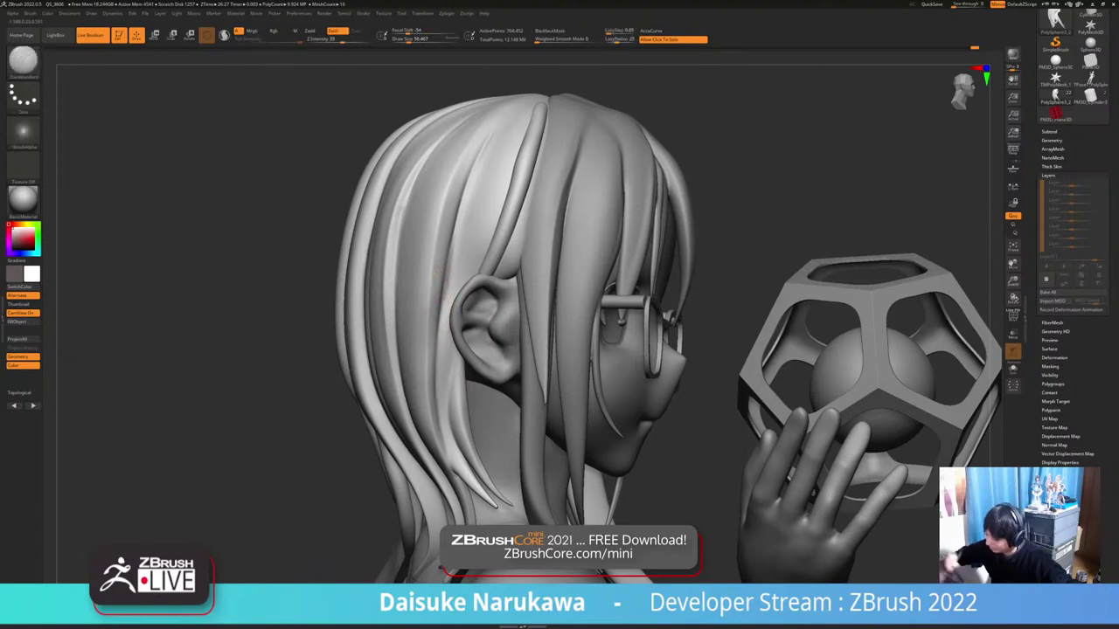
left_click_drag(440, 311, 435, 409)
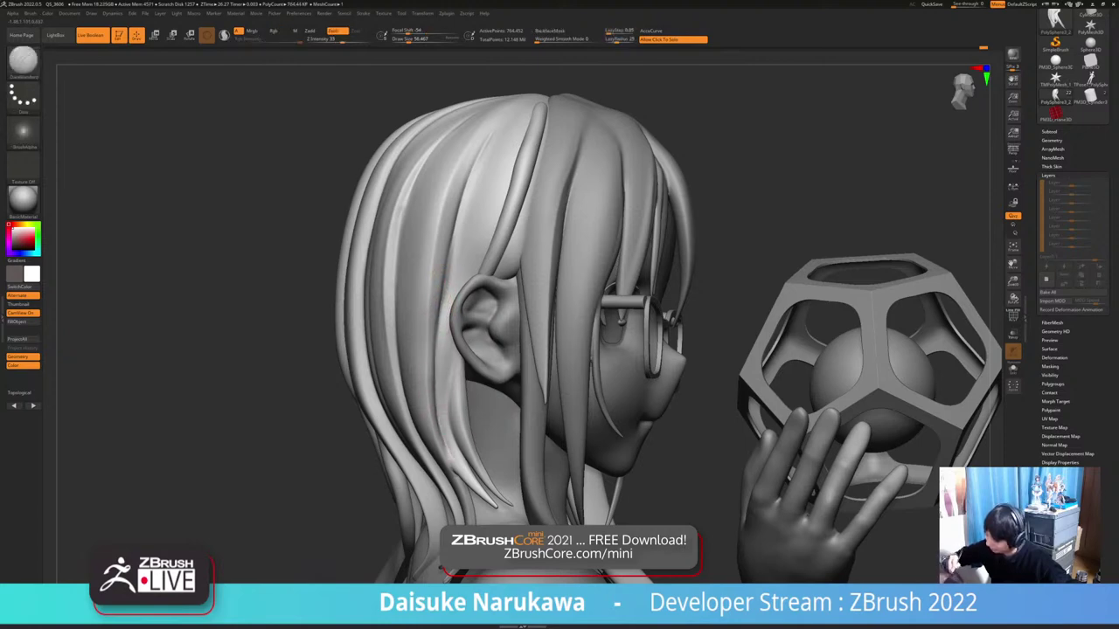
Smooth the groove's upper end toward the parting and the lock behind the right ear down to its tip
key("shift")
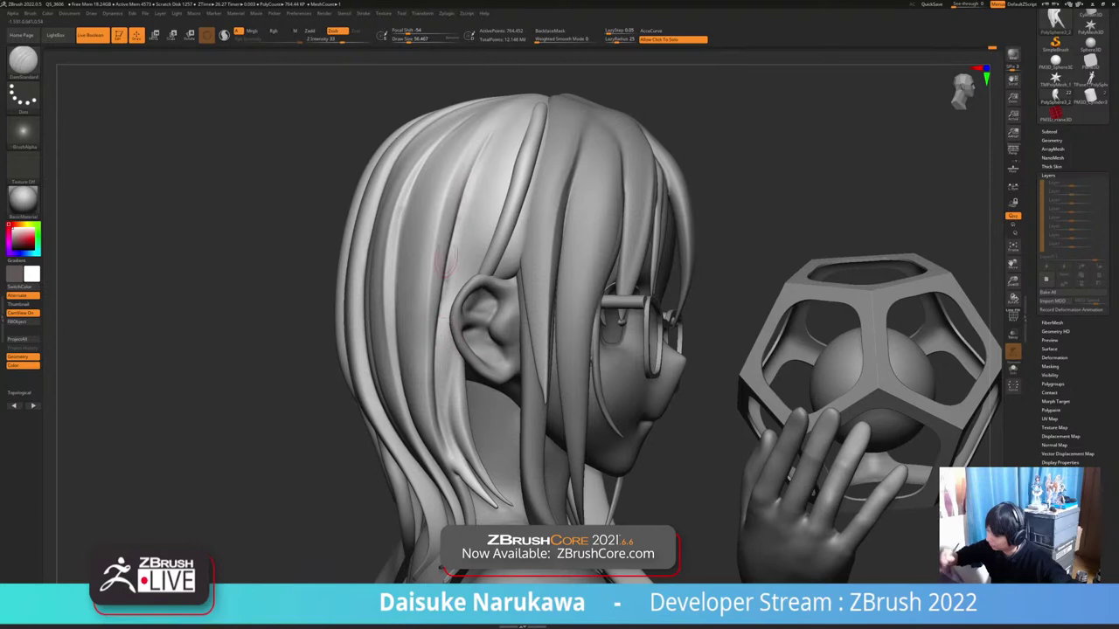
key("ctrl")
key("shift")
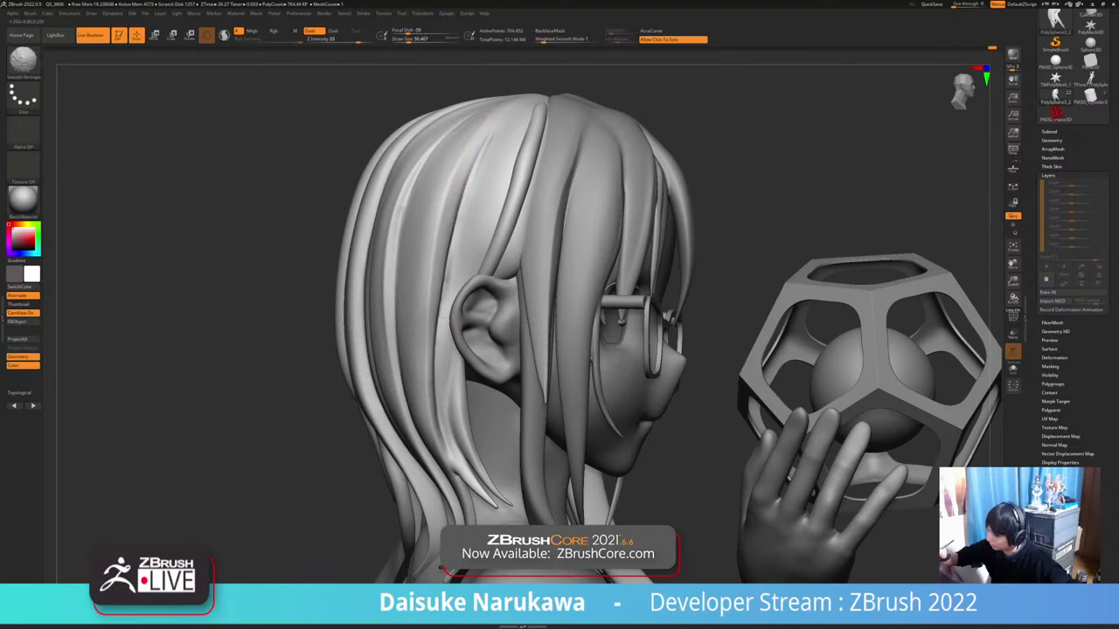
left_click_drag(477, 154, 517, 106, "shift")
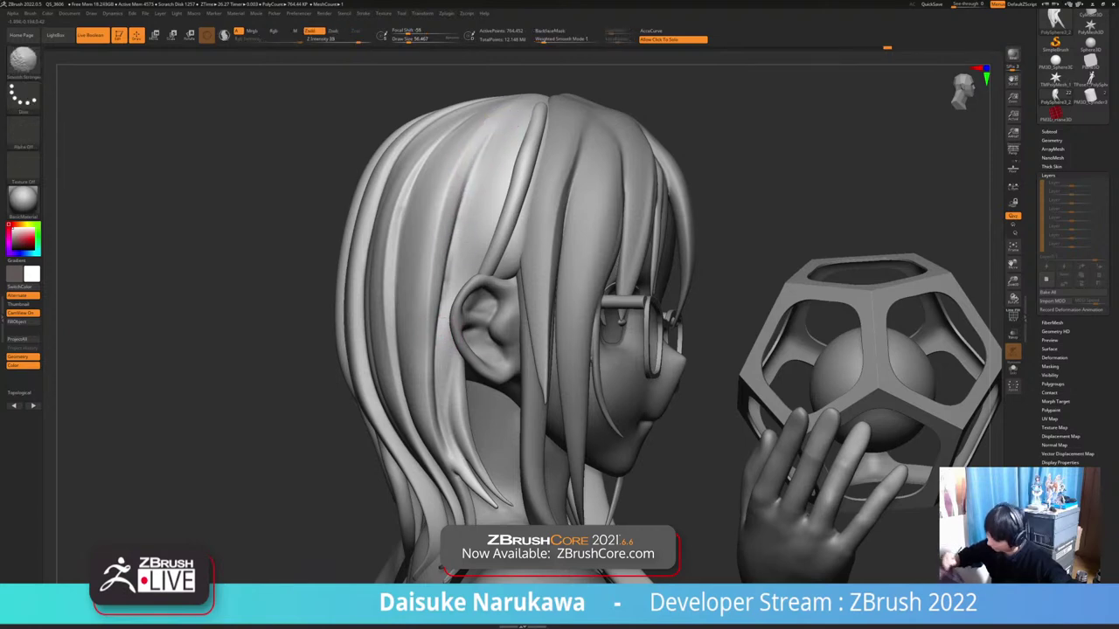
right_click_drag(444, 349, 452, 308)
left_click_drag(451, 375, 454, 421, "shift")
key("ctrl")
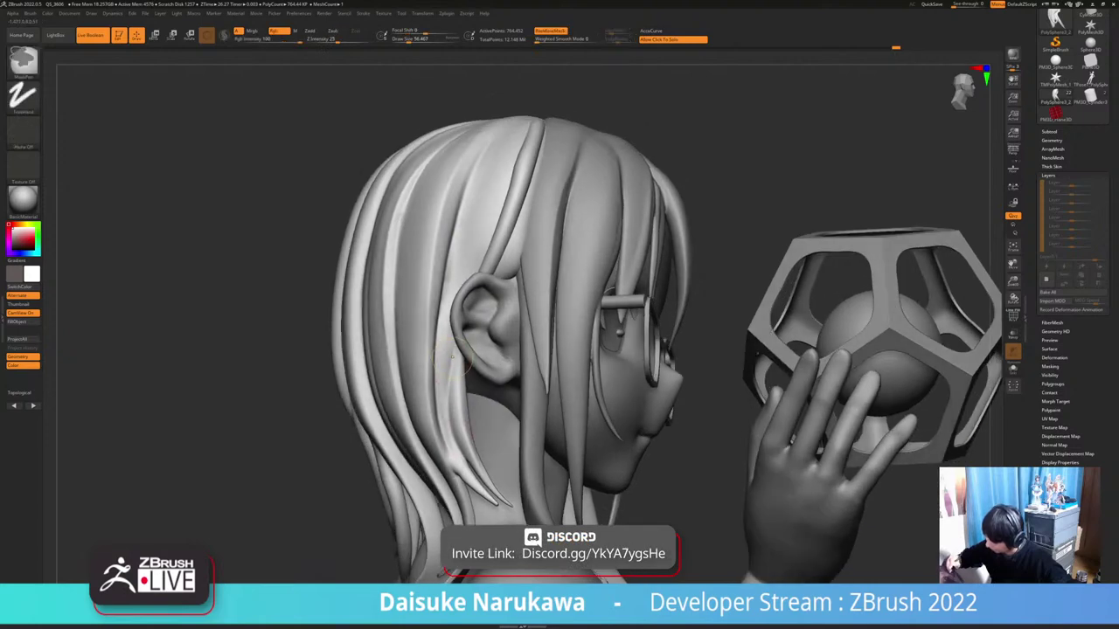
key("ctrl")
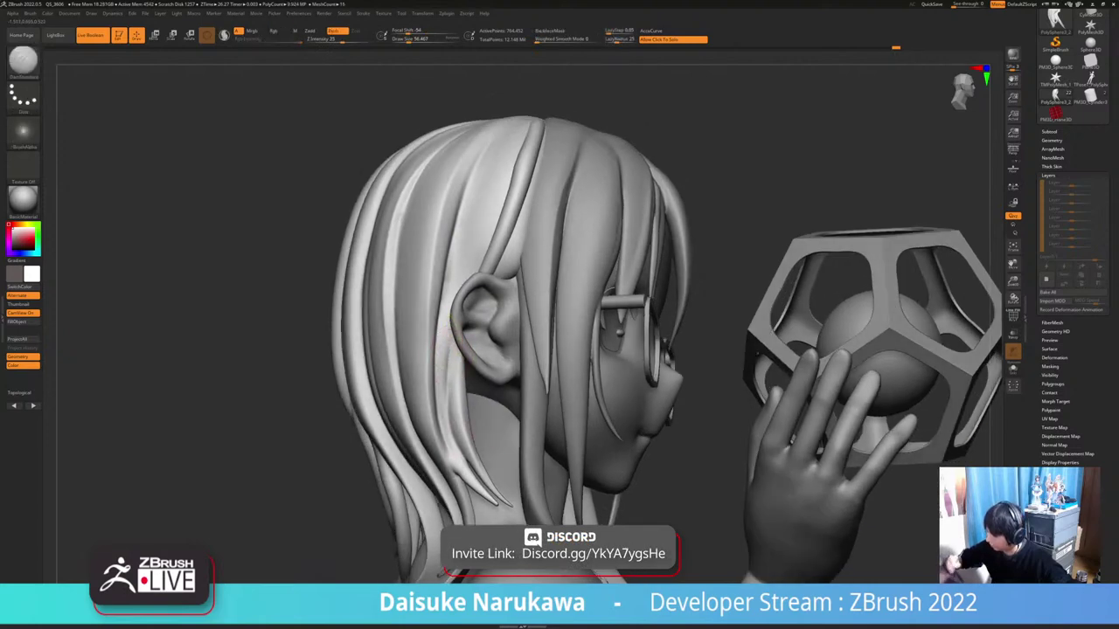
left_click_drag(451, 335, 482, 504, "shift")
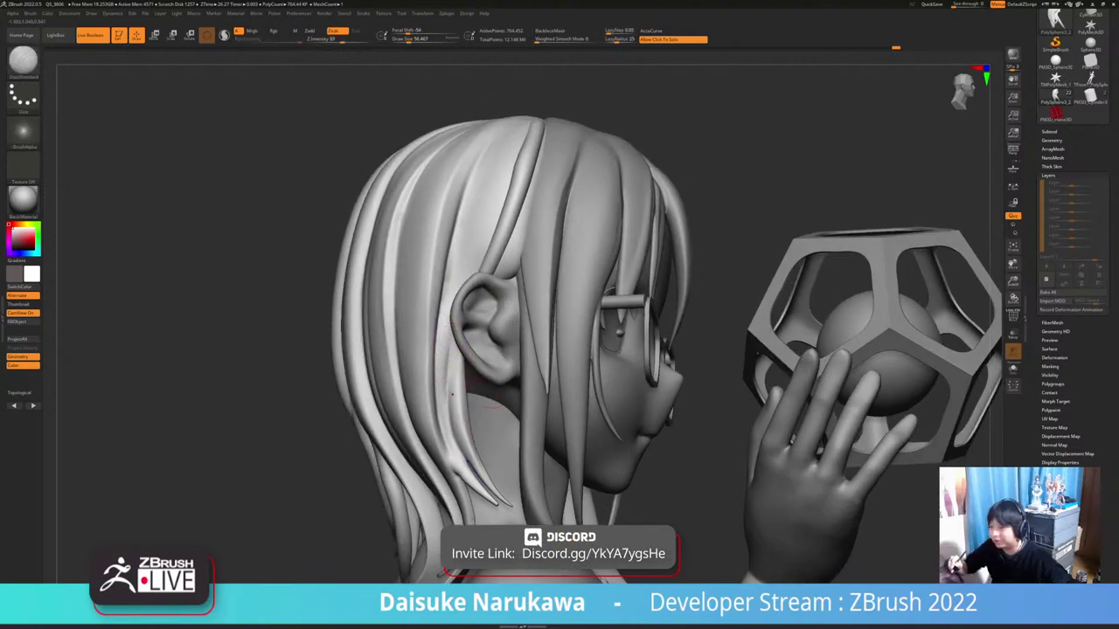
Isolate the hair and smooth the narrow strand that was hidden behind the right ear
mouse_move(478, 377)
right_mouse_down("ctrl")
mouse_move(472, 332)
mouse_move(450, 324)
right_mouse_up("ctrl")
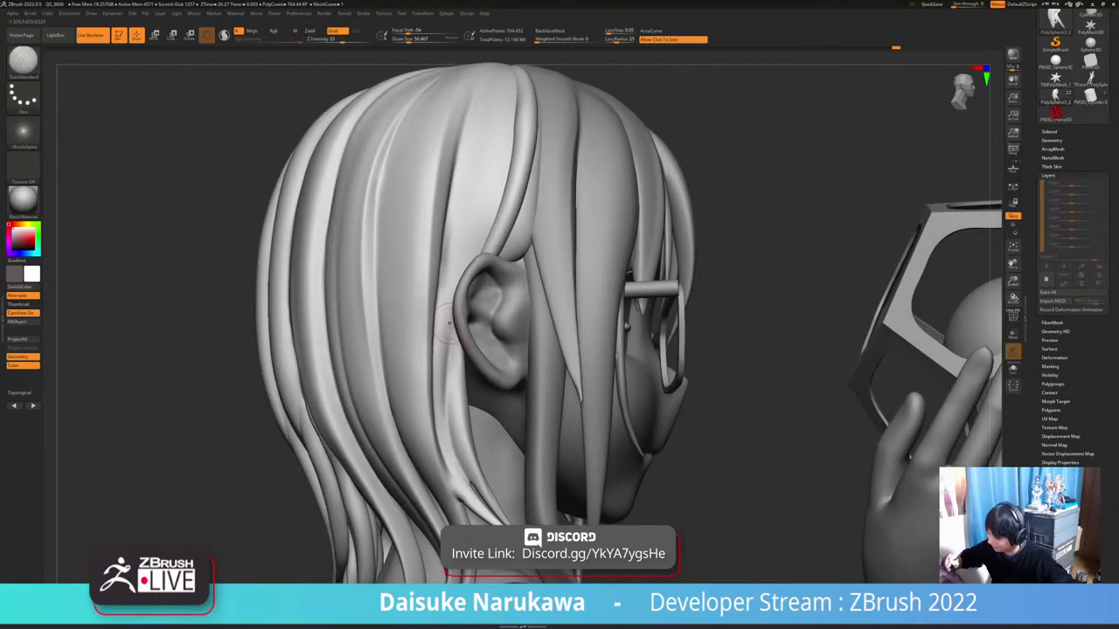
key("1")
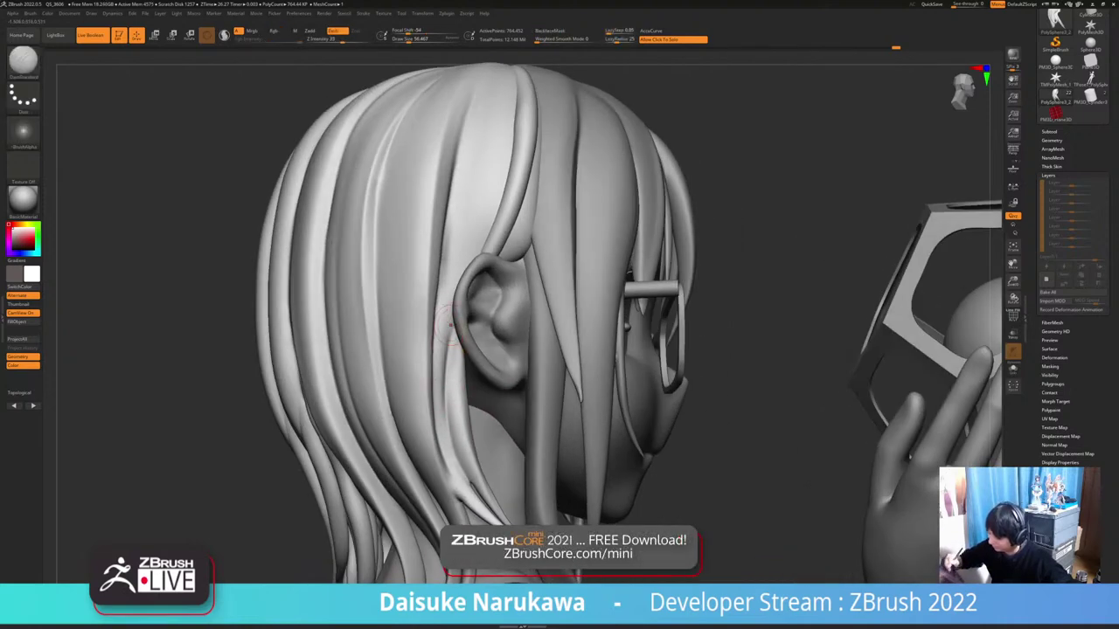
key("alt+s")
left_click_drag(453, 319, 448, 369, "shift")
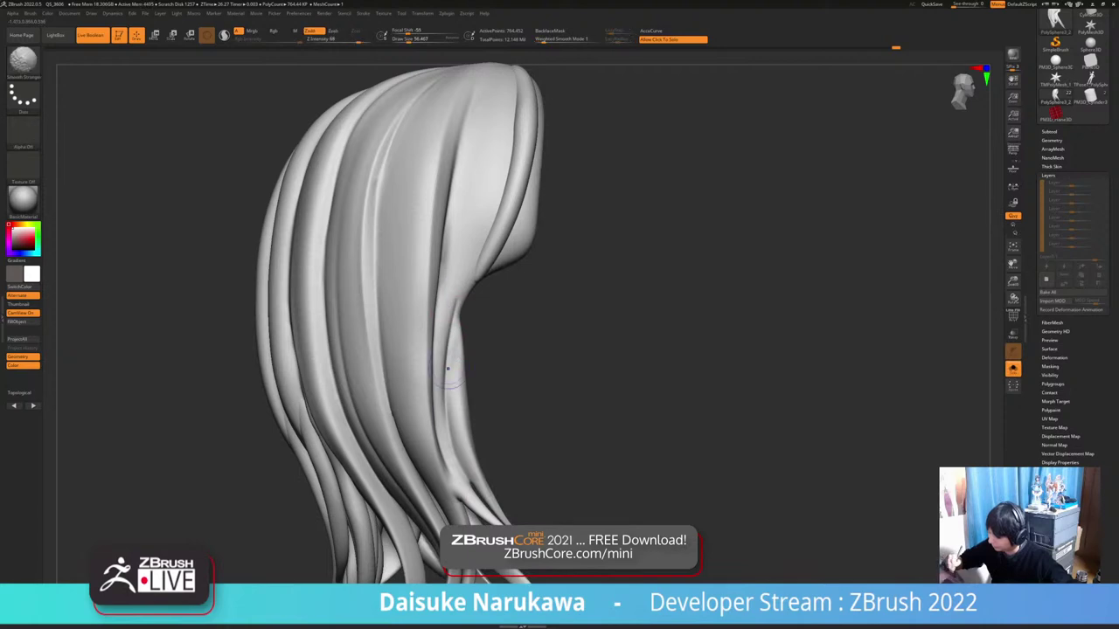
mouse_move(452, 330)
left_mouse_down("shift")
mouse_move(453, 446)
mouse_move(460, 438)
left_mouse_up("shift")
mouse_move(481, 389)
right_mouse_down("ctrl")
mouse_move(570, 426)
mouse_move(603, 489)
mouse_move(507, 477)
mouse_move(699, 486)
mouse_move(576, 455)
right_mouse_up("ctrl")
right_click_drag(479, 349, 456, 333)
left_click_drag(456, 332, 451, 367, "shift")
Smooth the fold where the tucked strand narrows at the ear and splits into the lower locks
right_click_drag(490, 350, 459, 342)
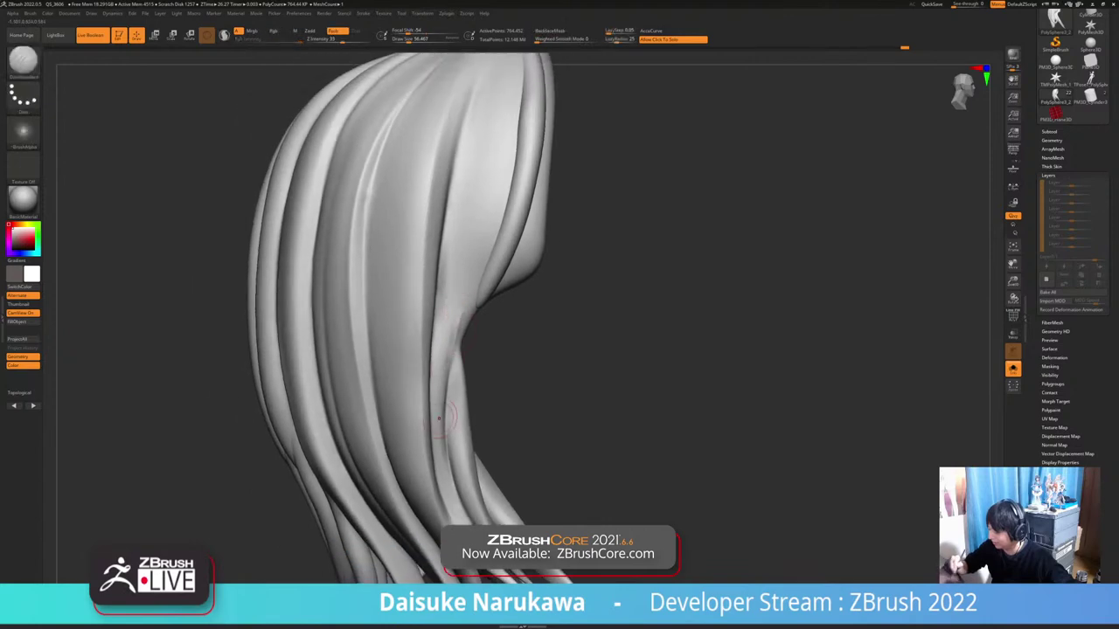
left_click_drag(439, 417, 459, 327, "shift")
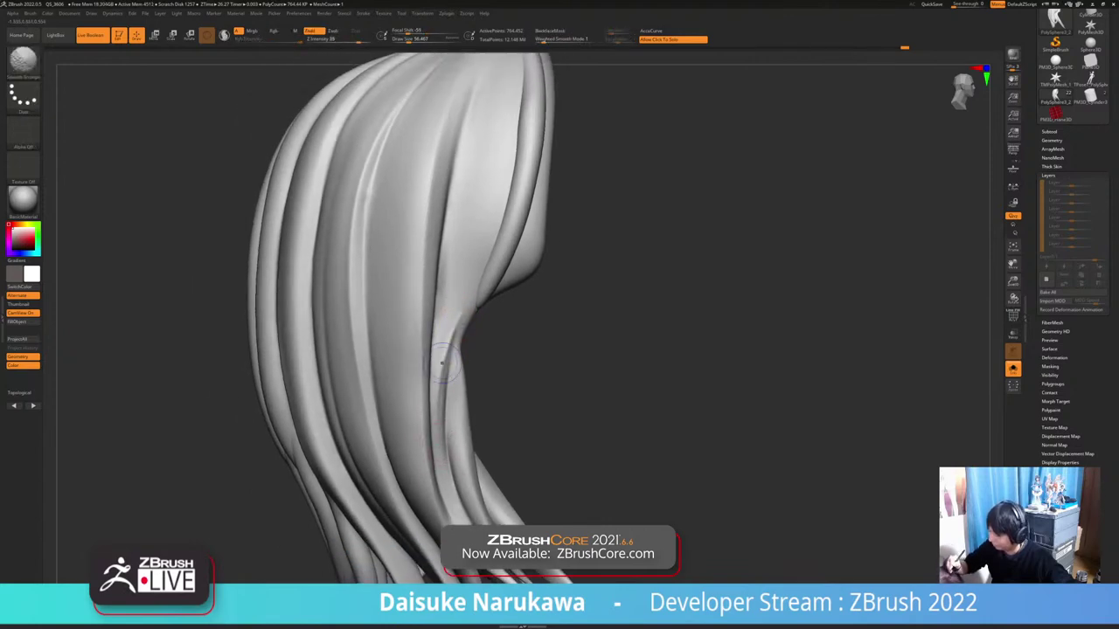
left_click_drag(444, 367, 444, 403, "shift")
right_click_drag(444, 402, 452, 380)
left_click_drag(453, 380, 441, 485, "shift")
Examine the tucked strand up close, review the hair on the full figure, and isolate the hair again
mouse_move(440, 485)
right_mouse_down("ctrl")
mouse_move(437, 367)
mouse_move(428, 428)
right_mouse_up("ctrl")
mouse_move(428, 385)
right_mouse_down()
mouse_move(444, 370)
mouse_move(450, 325)
mouse_move(414, 416)
mouse_move(414, 453)
right_mouse_up()
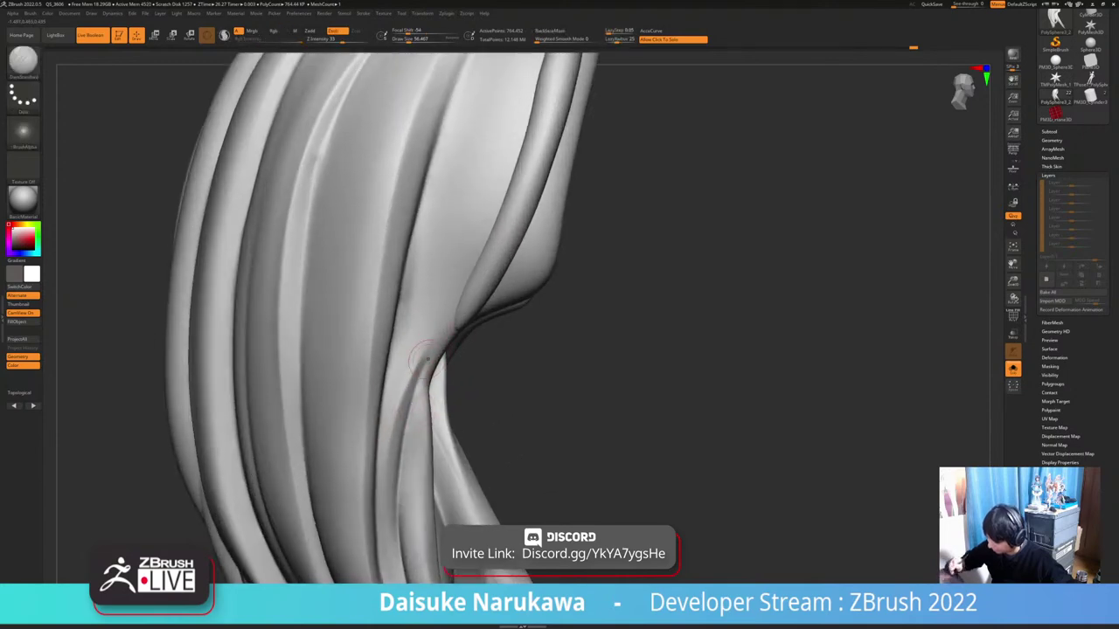
right_click_drag(427, 358, 437, 229, "ctrl")
left_click(603, 433)
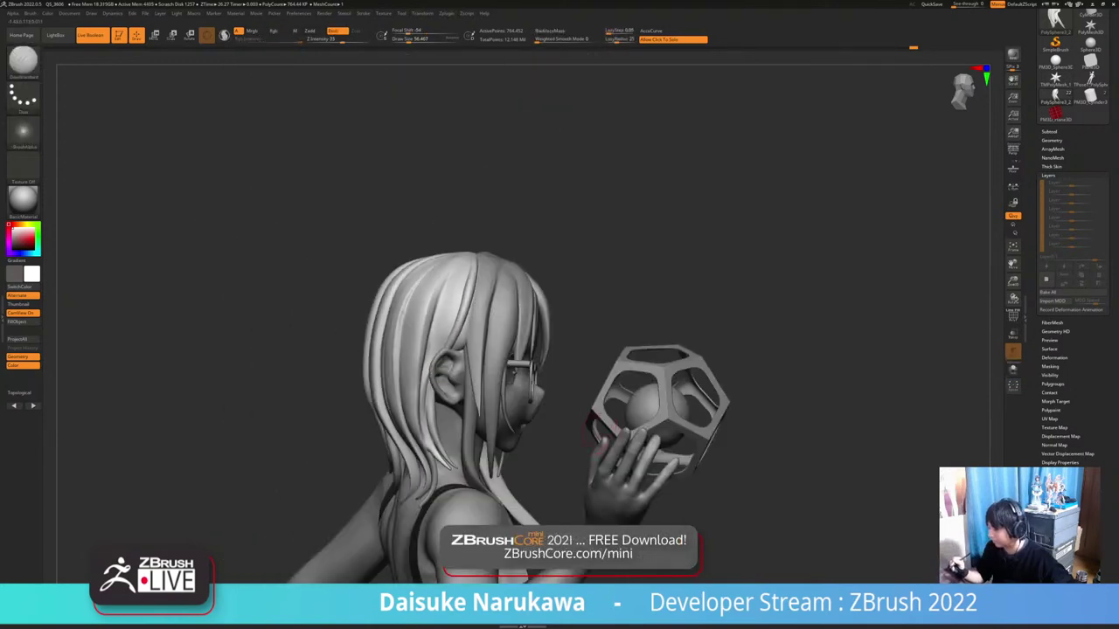
mouse_move(603, 433)
right_mouse_down()
mouse_move(433, 433)
mouse_move(647, 435)
mouse_move(557, 470)
mouse_move(570, 474)
right_mouse_up()
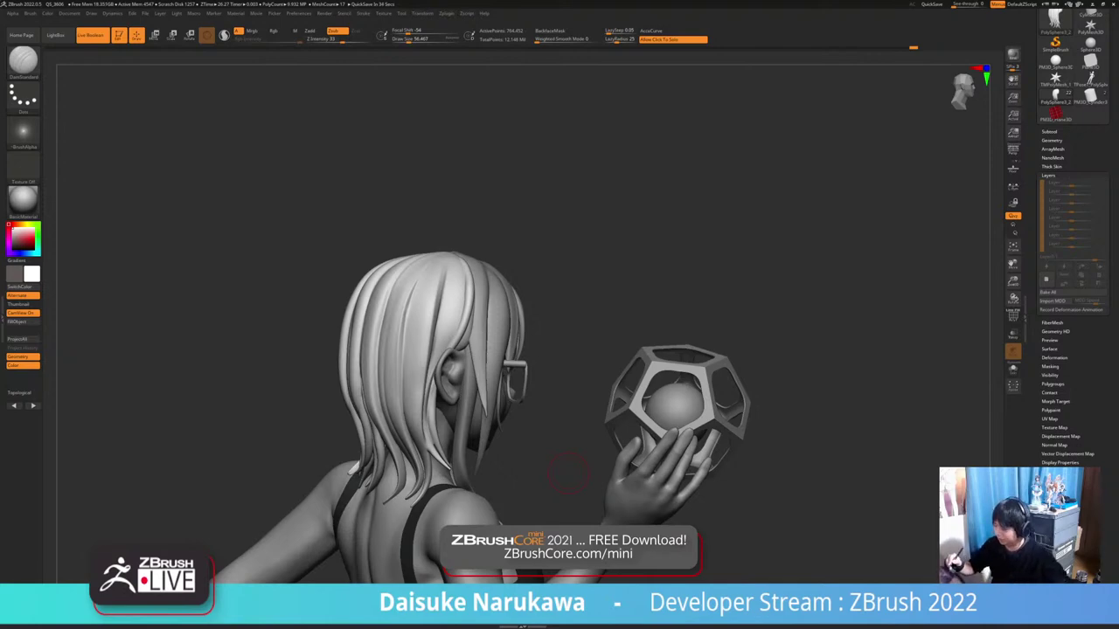
right_click_drag(568, 473, 572, 551, "ctrl")
key("alt+s")
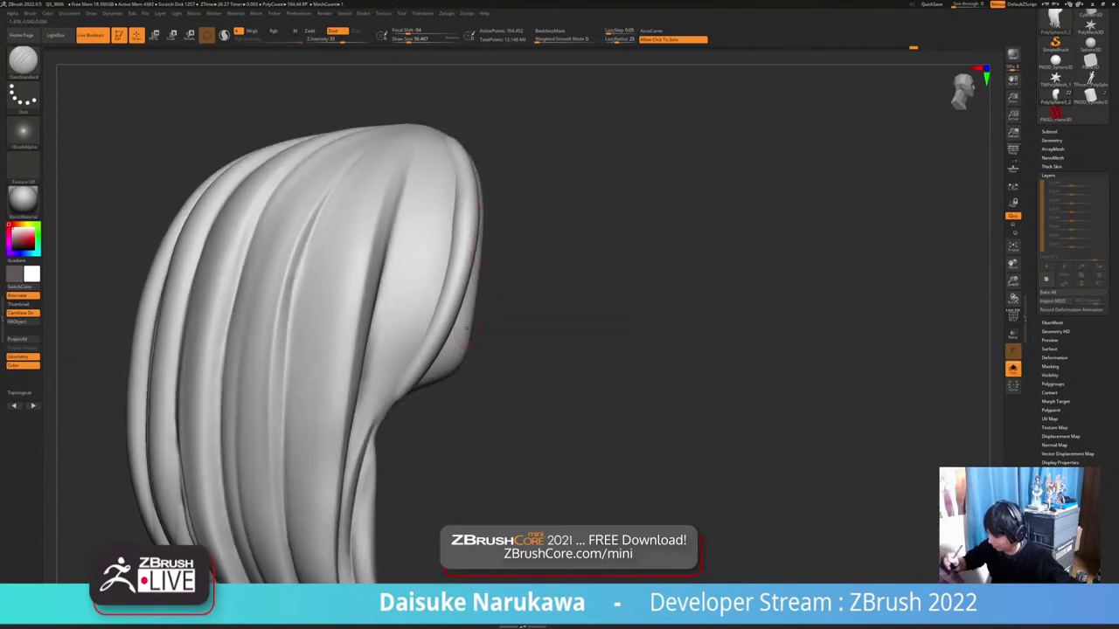
Show the full figure and, at a draw size of about 65, carve along the front edge of the lock running down from the parting
right_click_drag(505, 253, 513, 342)
key("alt+s")
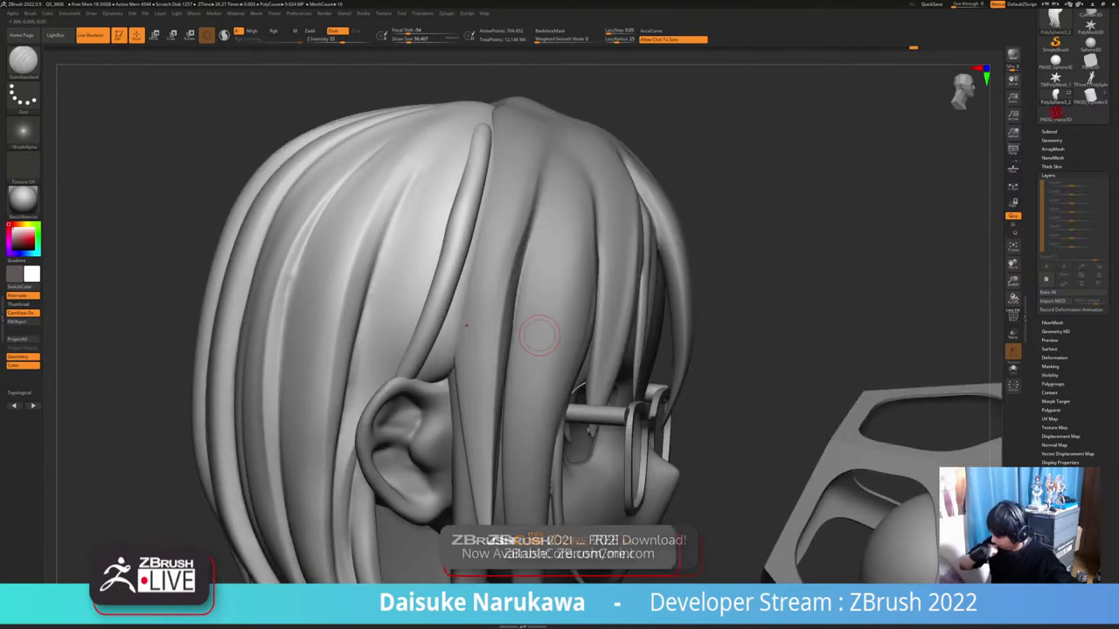
left_click(402, 38)
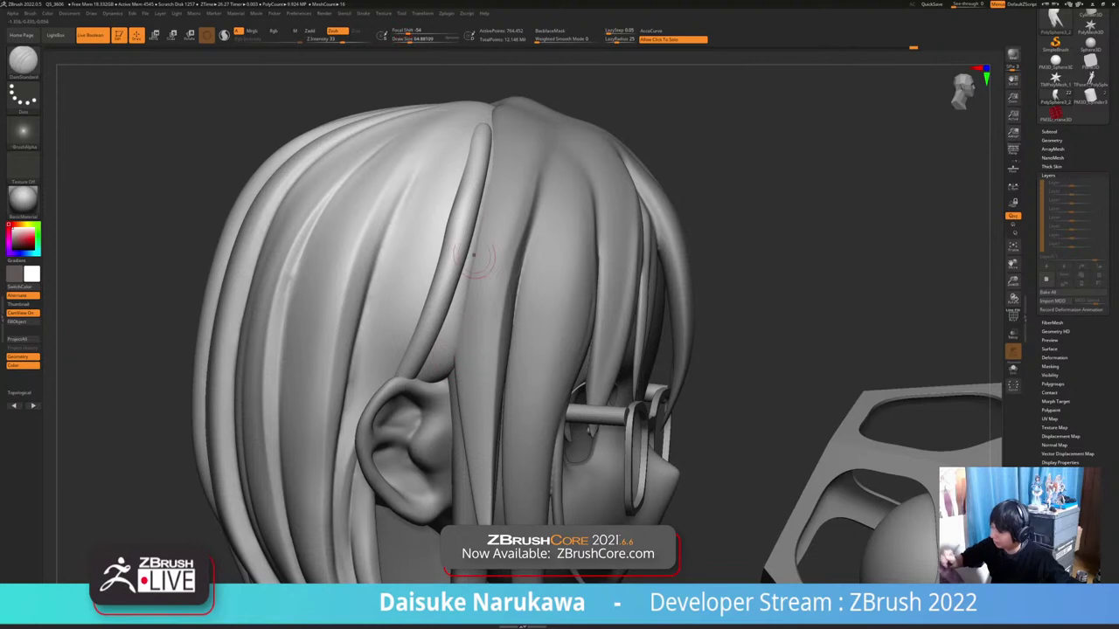
left_click_drag(491, 155, 473, 278)
right_click_drag(498, 193, 490, 140)
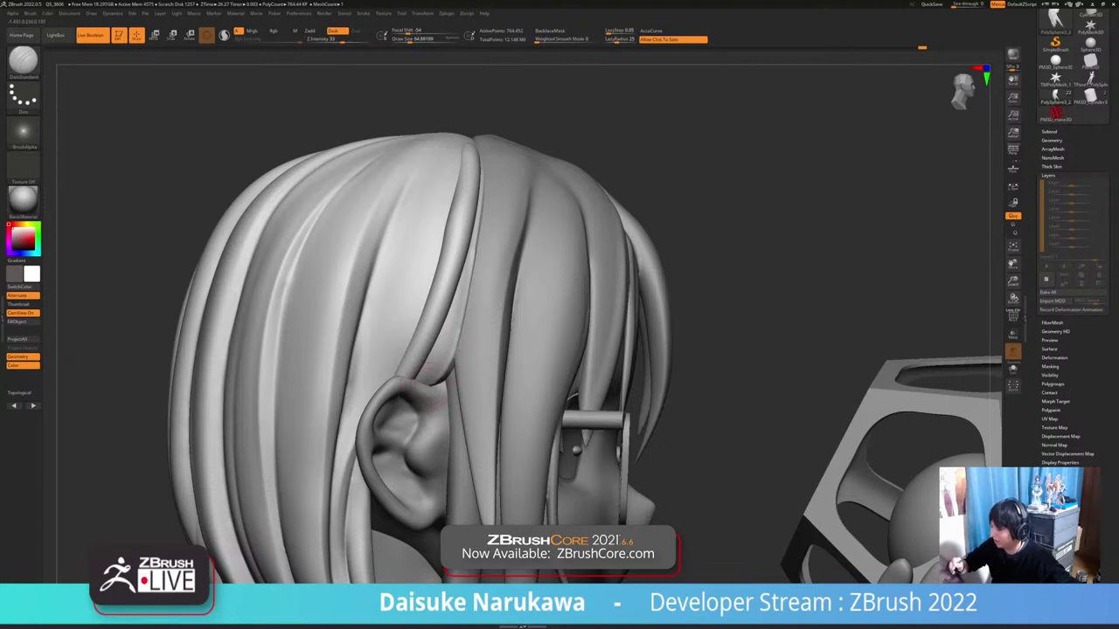
Carve a short groove where the front lock meets the top of the right ear and smooth it
mouse_move(429, 378)
right_mouse_down("ctrl")
mouse_move(429, 339)
mouse_move(427, 394)
right_mouse_up("ctrl")
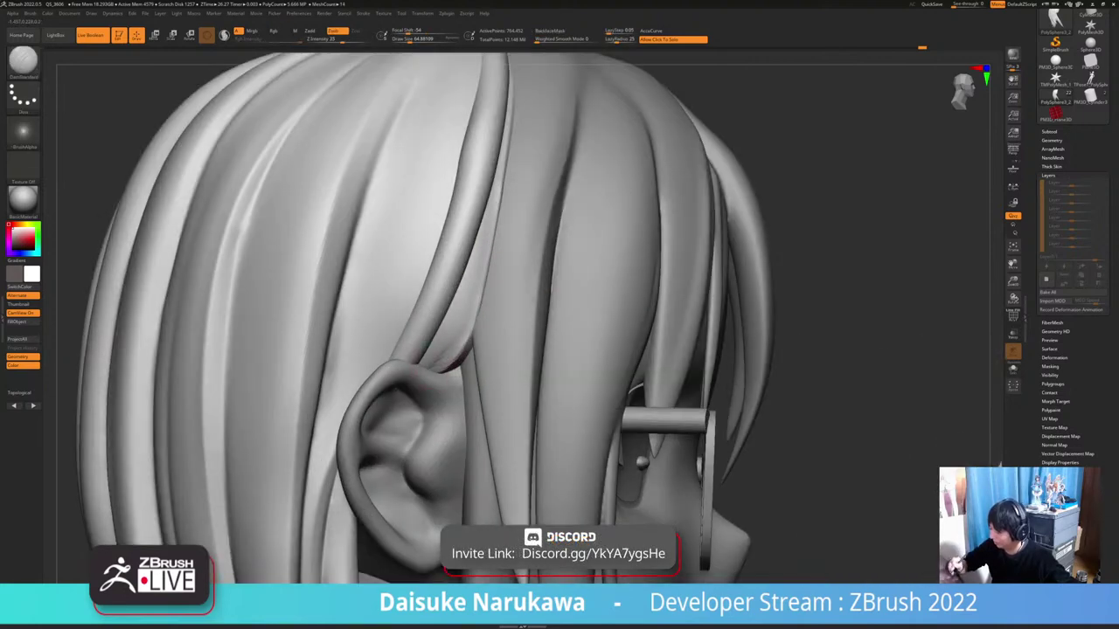
left_click_drag(462, 323, 439, 356)
right_click_drag(460, 345, 462, 319, "ctrl")
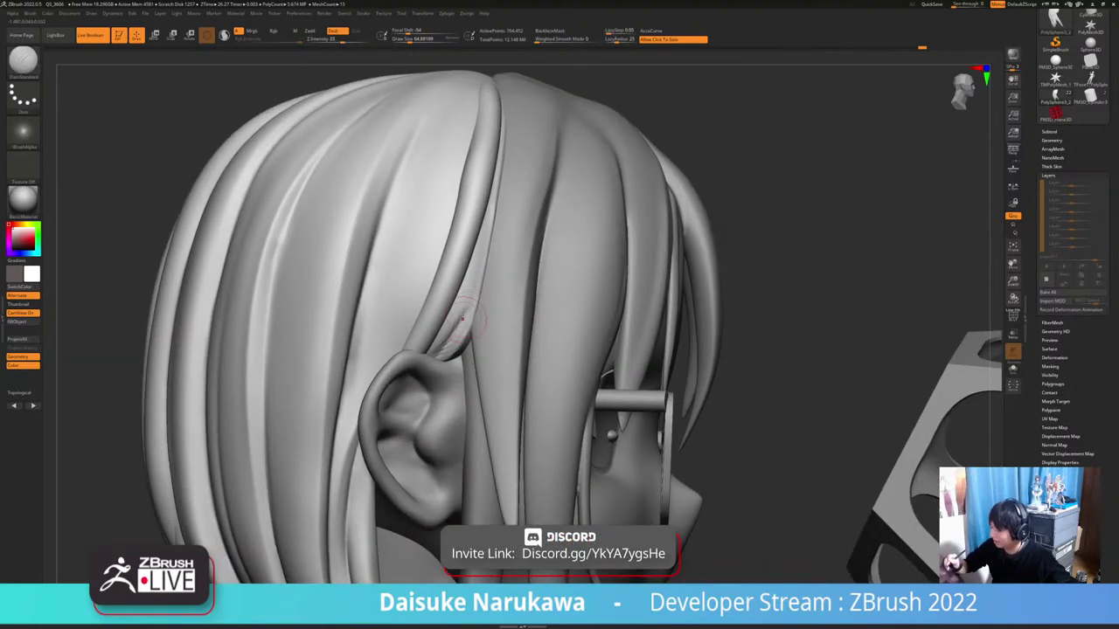
key("shift")
mouse_move(424, 357)
left_mouse_down("shift")
mouse_move(479, 276)
mouse_move(437, 358)
left_mouse_up("shift")
Carve another groove from the top of the right ear upward along the tucked front lock
right_click_drag(465, 273, 482, 344, "ctrl")
mouse_move(482, 343)
right_mouse_down("alt")
mouse_move(492, 392)
mouse_move(559, 418)
mouse_move(616, 414)
mouse_move(589, 392)
right_mouse_up("alt")
right_click_drag(589, 391, 455, 398, "ctrl")
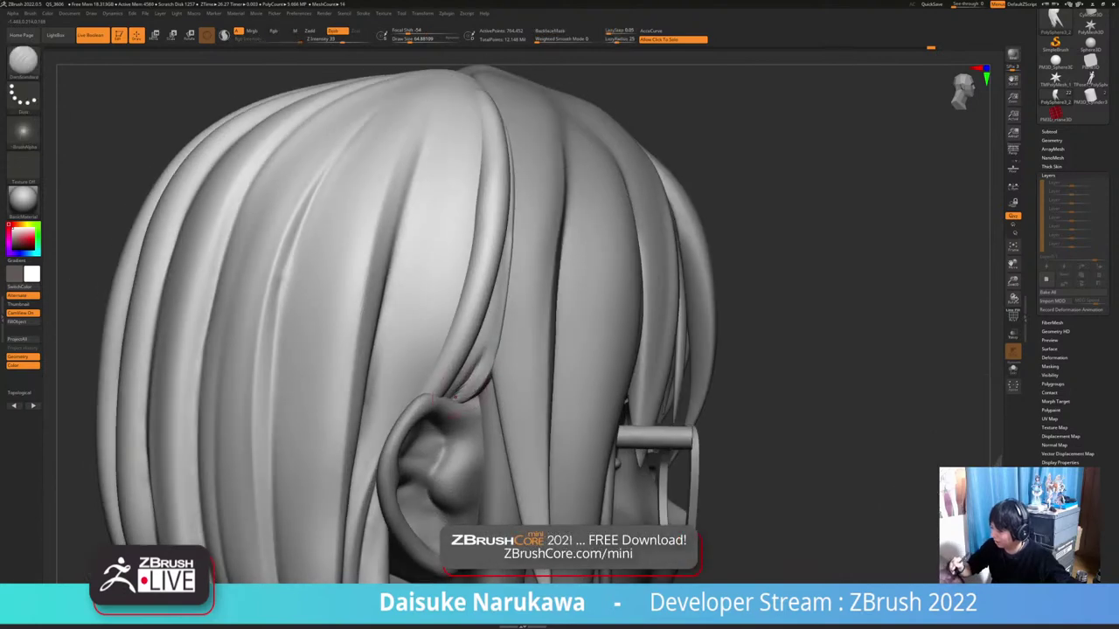
left_click_drag(455, 398, 490, 318)
mouse_move(490, 313)
right_mouse_down("ctrl")
mouse_move(495, 354)
mouse_move(491, 246)
mouse_move(465, 383)
right_mouse_up("ctrl")
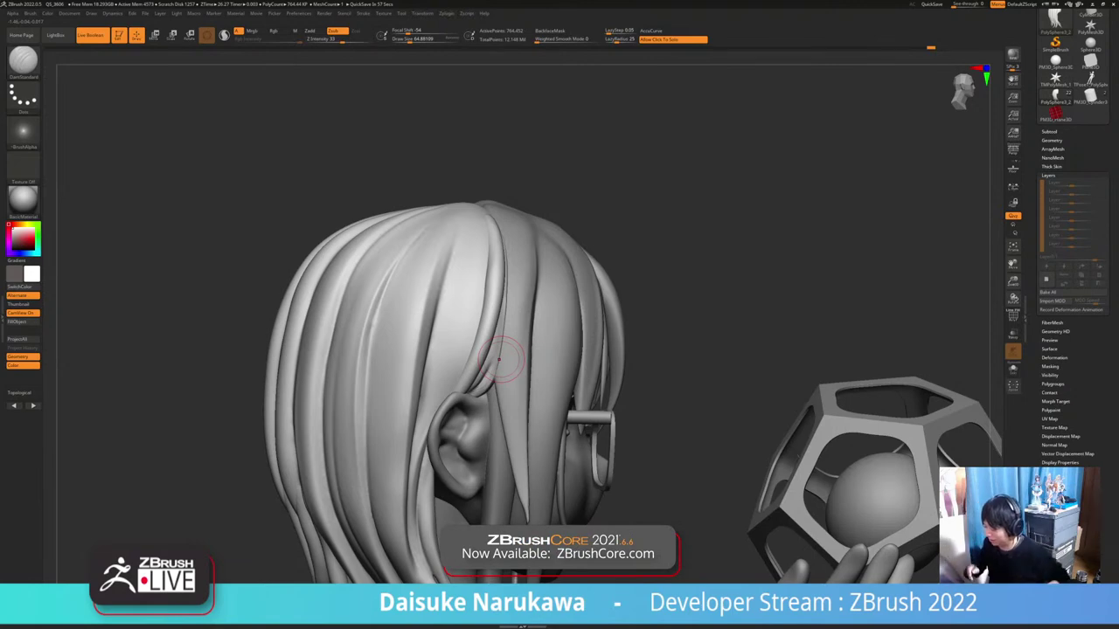
Carve a groove into the wide lock above the right ear and smooth its lower part down behind the ear
right_click_drag(503, 359, 499, 341)
right_click_drag(423, 387, 421, 415)
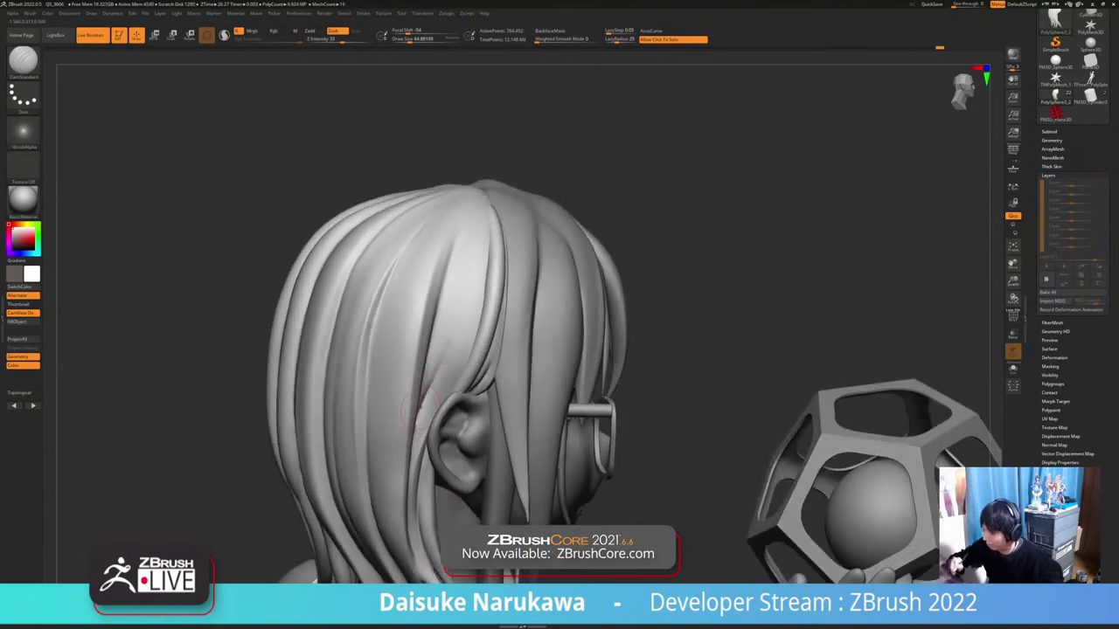
left_click_drag(438, 363, 458, 295)
right_click_drag(458, 332, 460, 308)
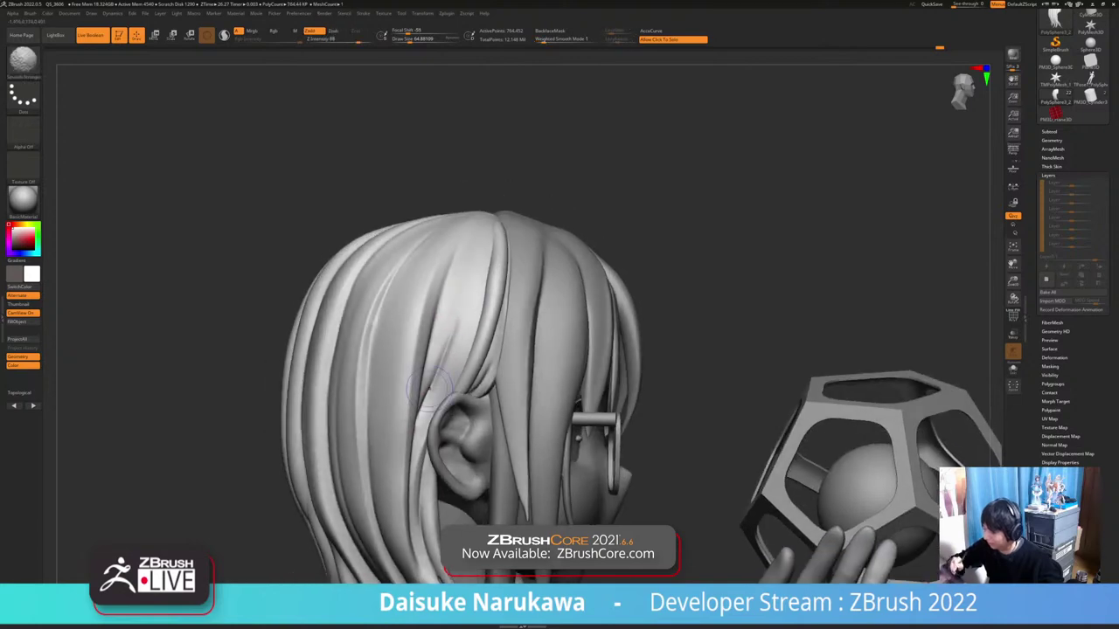
left_click_drag(430, 391, 412, 455, "shift")
right_click_drag(420, 402, 434, 347, "alt")
left_click_drag(435, 347, 422, 429, "shift")
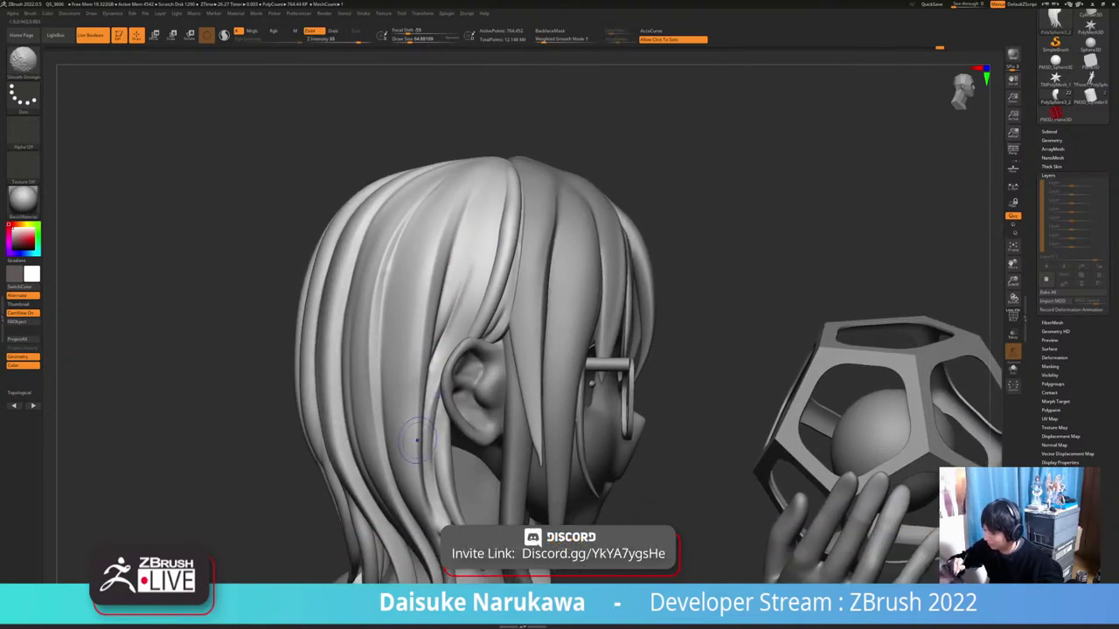
Deepen the groove in the wide lock above the right ear and smooth it from the upper end down to the ear
right_click_drag(417, 441, 430, 350, "ctrl")
right_click_drag(430, 350, 450, 336)
right_click_drag(450, 279, 462, 329, "ctrl")
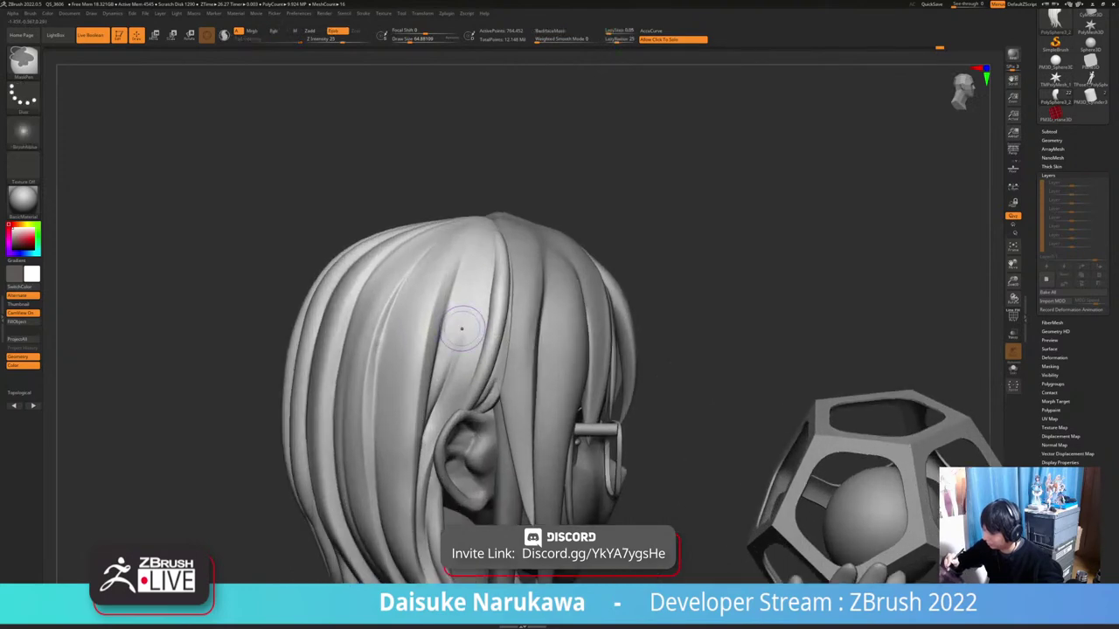
left_click_drag(461, 328, 444, 384)
mouse_move(454, 376)
right_mouse_down("ctrl")
mouse_move(465, 323)
mouse_move(489, 354)
mouse_move(495, 307)
mouse_move(549, 313)
right_mouse_up("ctrl")
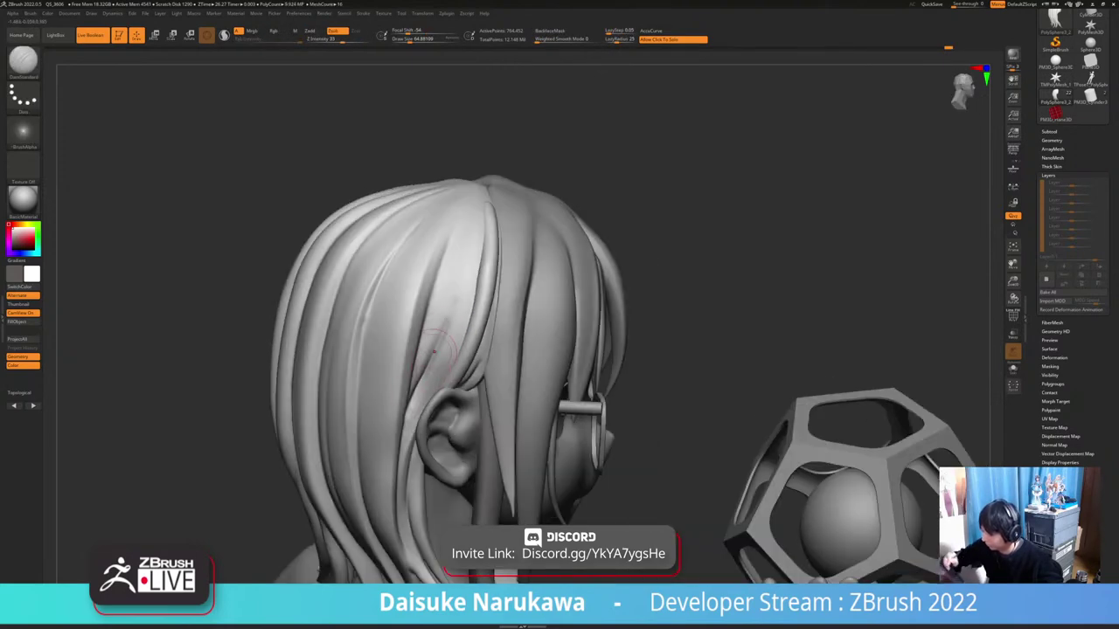
left_click_drag(462, 274, 410, 401, "shift")
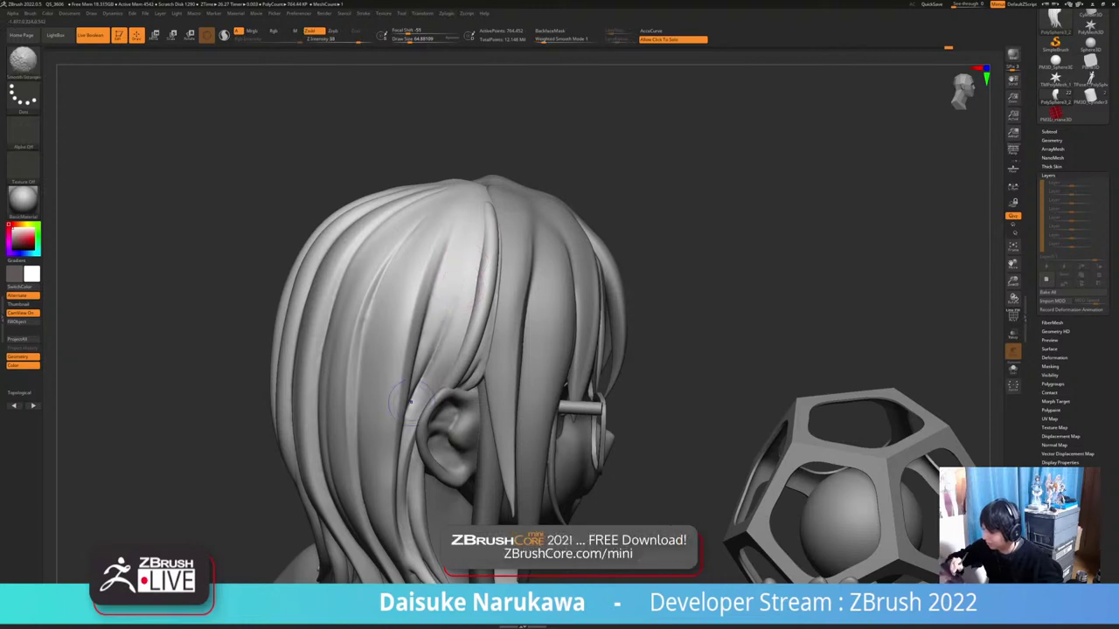
Sharpen the middle of the groove above the right ear with another short DamStandard stroke
right_click_drag(448, 388, 413, 400)
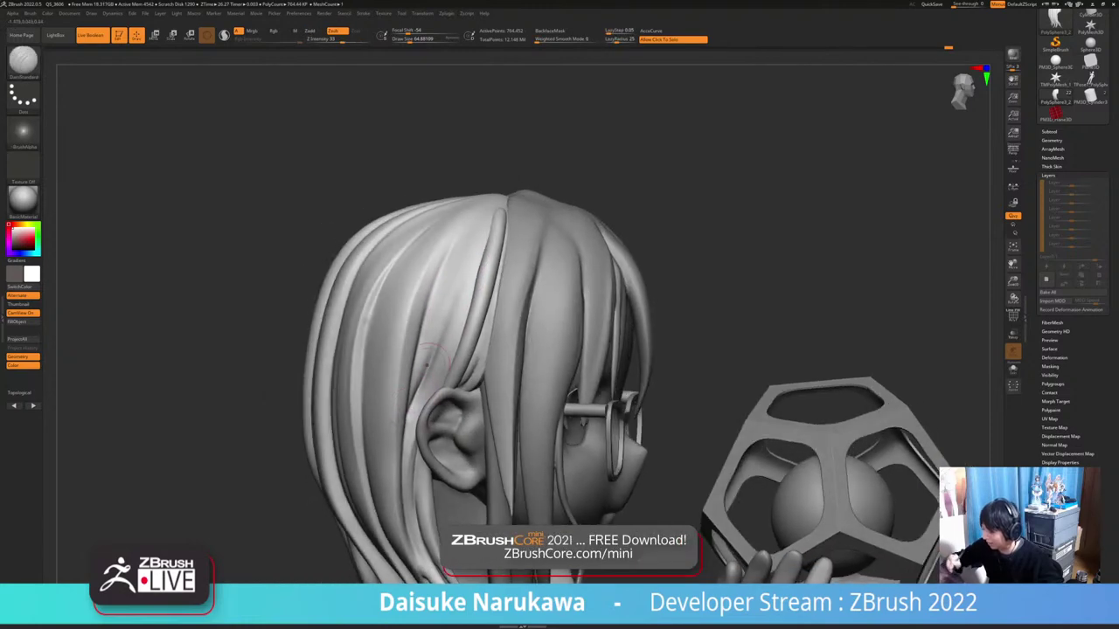
right_click_drag(435, 313, 465, 321)
left_click_drag(456, 306, 440, 337)
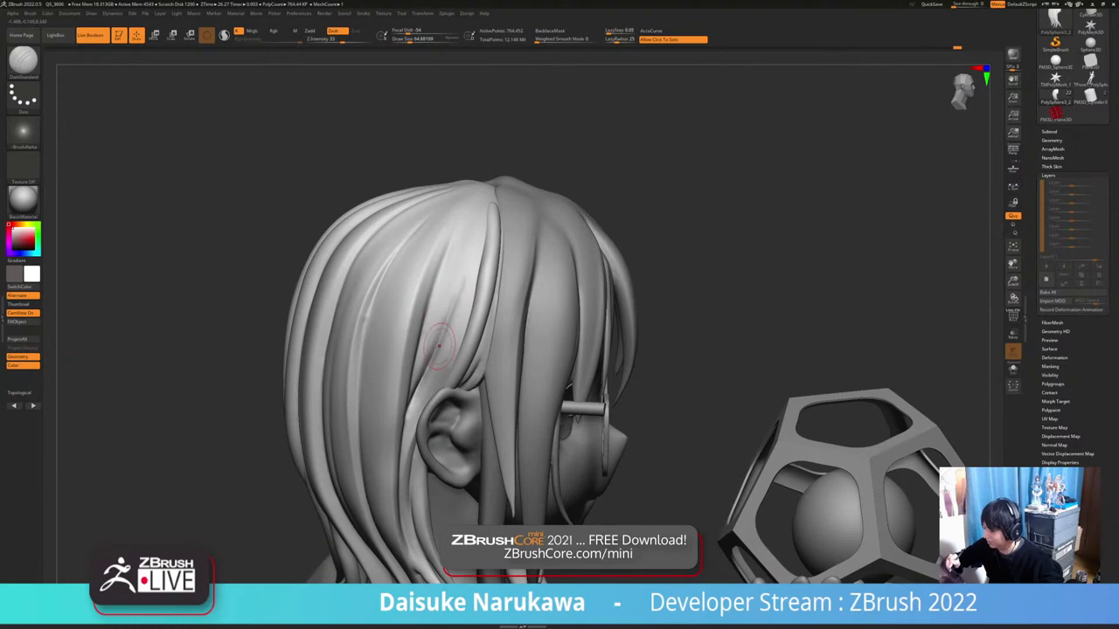
key("shift")
Examine the hair on the full figure from behind and from the back of the right side
mouse_move(472, 282)
right_mouse_down("ctrl")
mouse_move(541, 385)
mouse_move(635, 458)
mouse_move(622, 423)
mouse_move(563, 423)
mouse_move(712, 420)
mouse_move(636, 428)
right_mouse_up("ctrl")
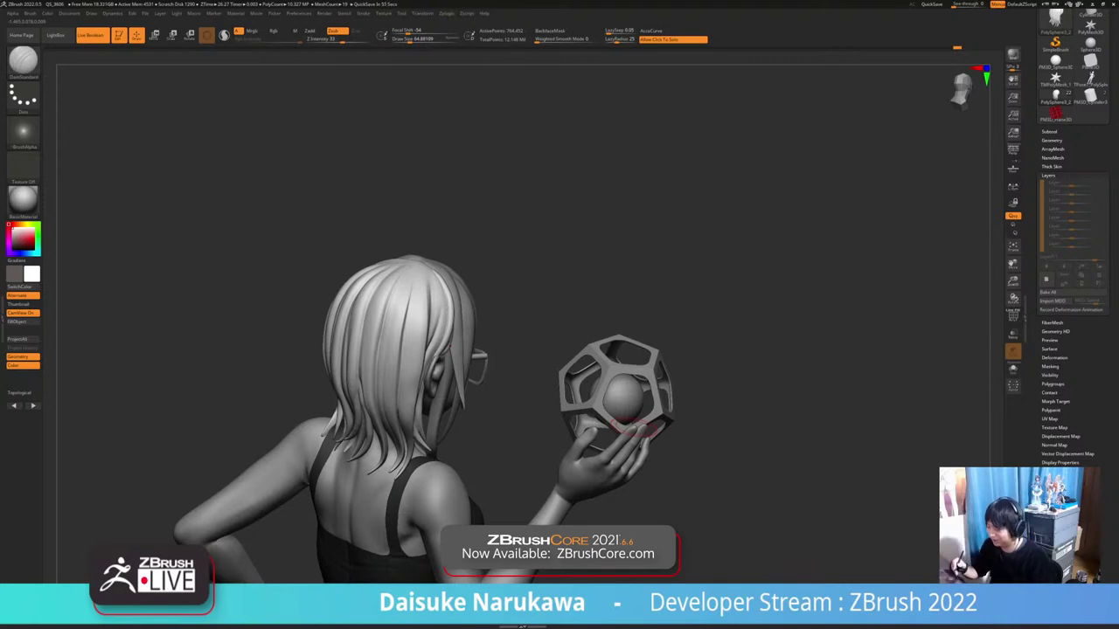
right_click_drag(635, 427, 722, 423)
right_click_drag(604, 452, 602, 422, "alt")
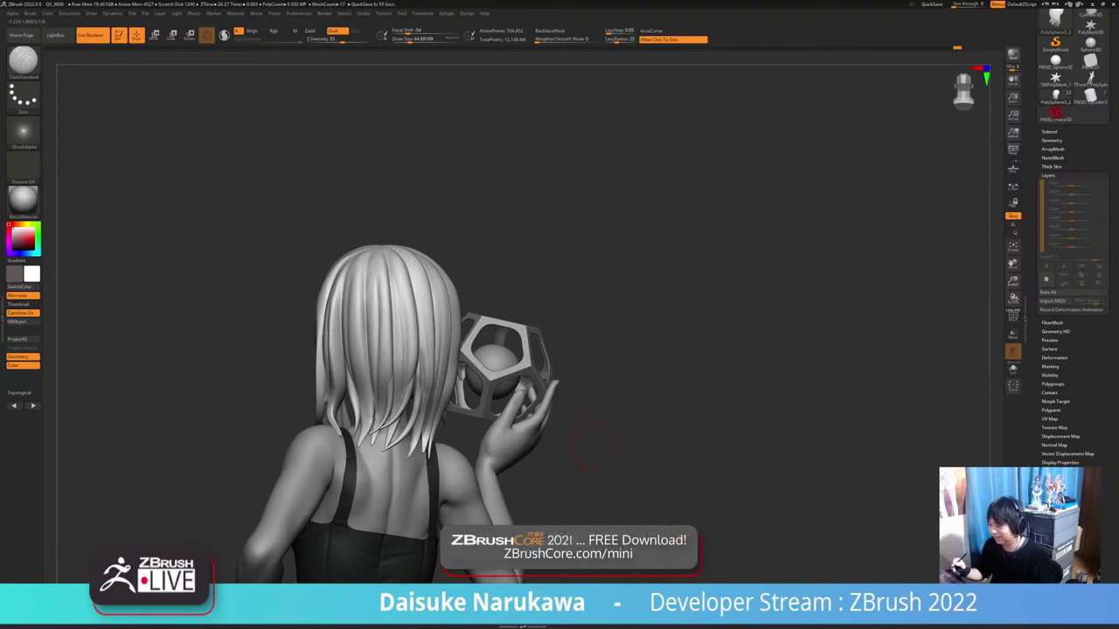
right_click_drag(592, 425, 577, 509, "ctrl")
right_click_drag(542, 406, 486, 398)
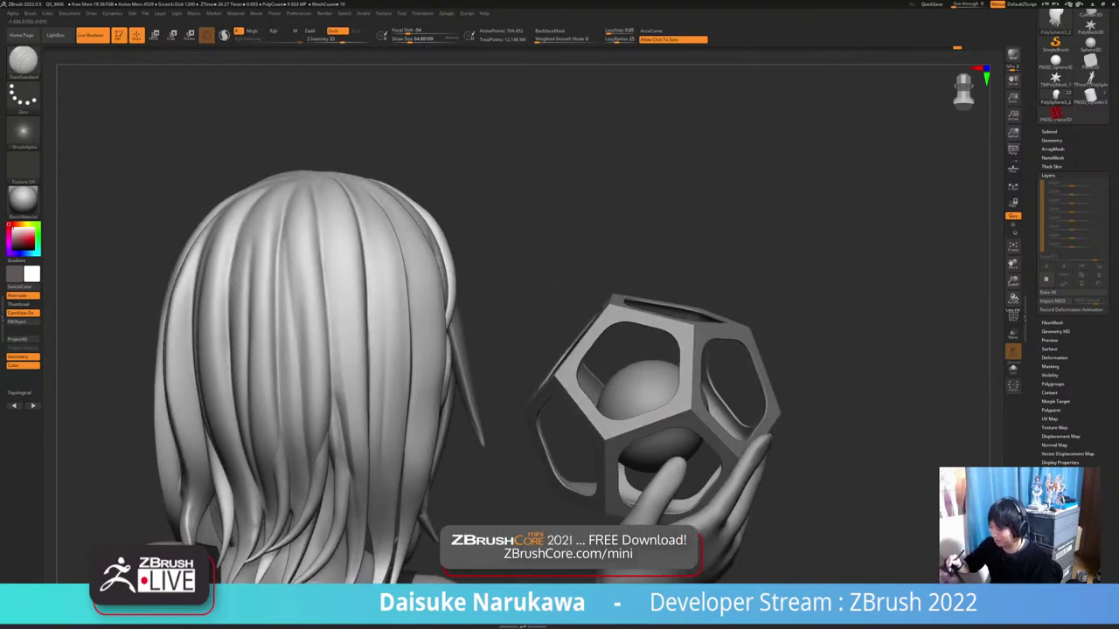
right_click_drag(452, 335, 502, 300, "alt")
right_click_drag(550, 336, 463, 275)
right_click_drag(441, 223, 460, 267)
right_click_drag(489, 185, 457, 206)
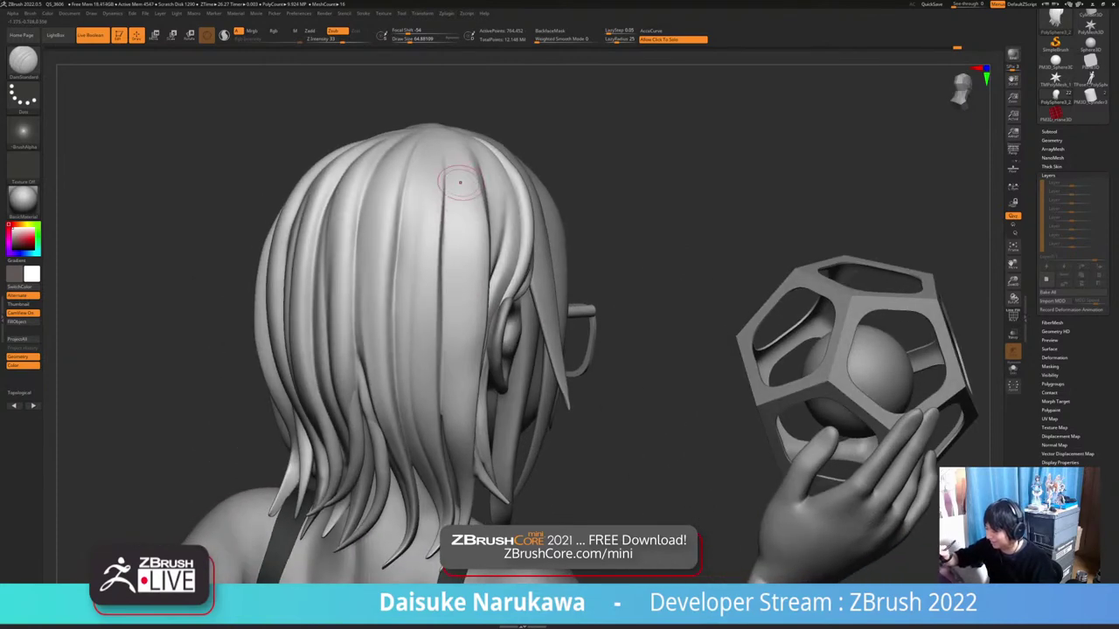
left_click_drag(459, 180, 457, 327)
left_click_drag(460, 233, 461, 335)
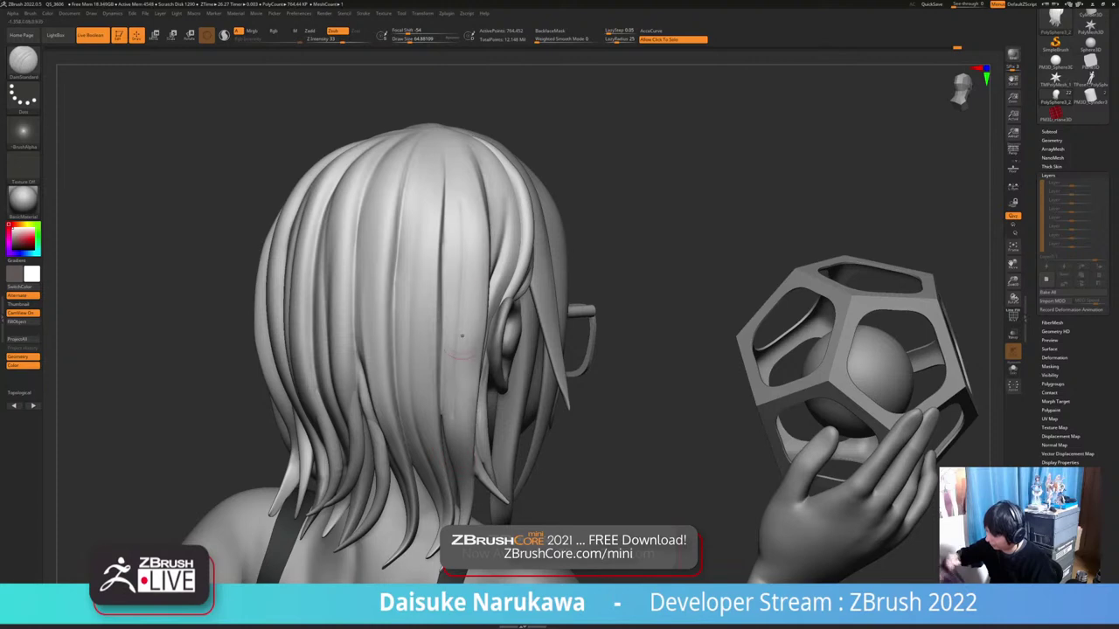
key("ctrl+z")
left_click_drag(459, 223, 454, 402)
key("ctrl+z")
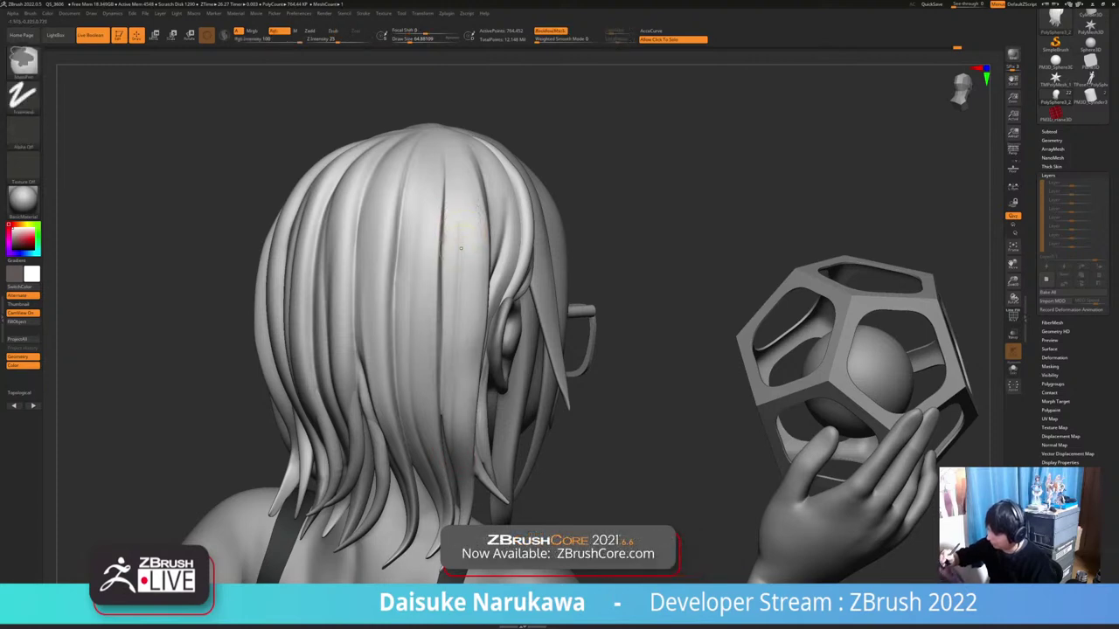
left_click_drag(461, 226, 458, 353)
right_click_drag(469, 293, 472, 251)
key("ctrl+z")
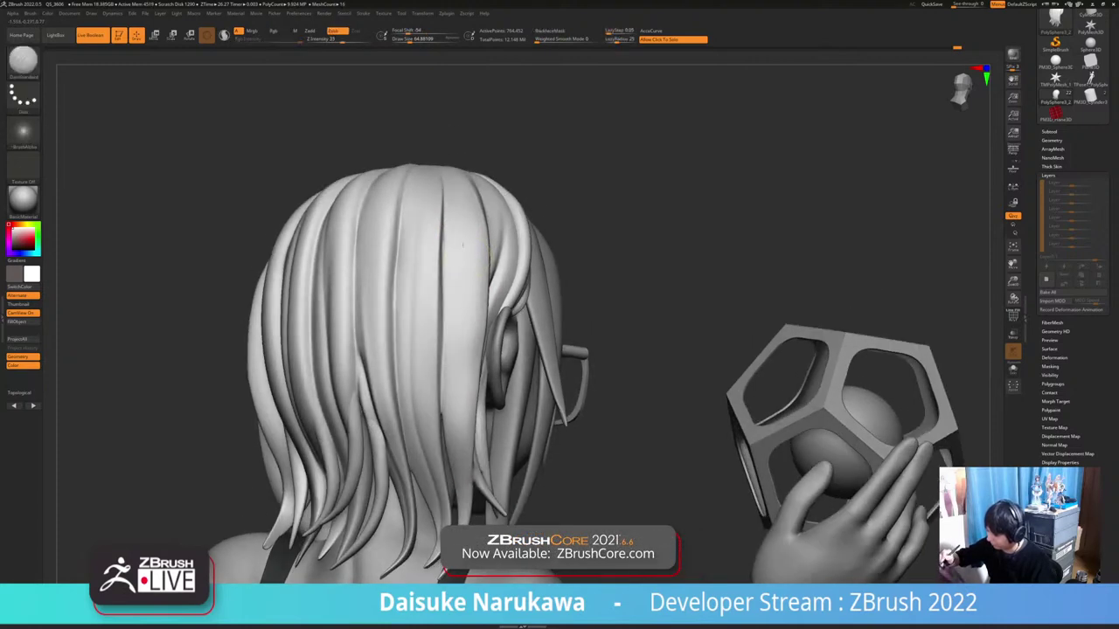
Carve a long thin groove down the wide lock at the back behind the right ear and smooth it along its length
left_click_drag(461, 244, 458, 432)
right_click_drag(456, 501, 442, 489)
left_click_drag(464, 227, 458, 385, "shift")
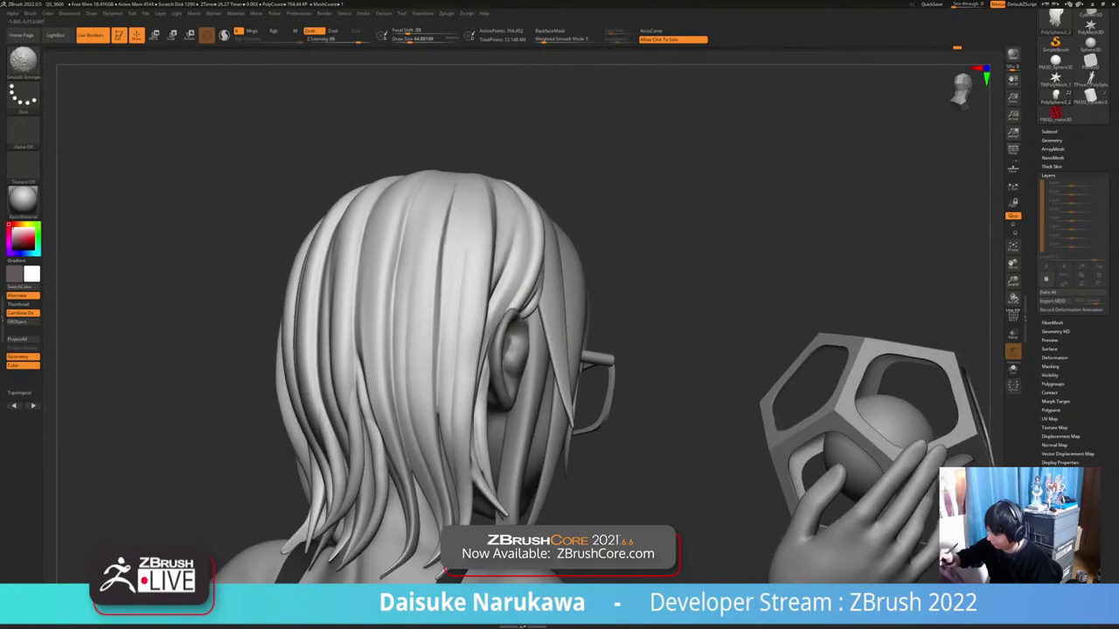
right_click_drag(460, 420, 451, 407)
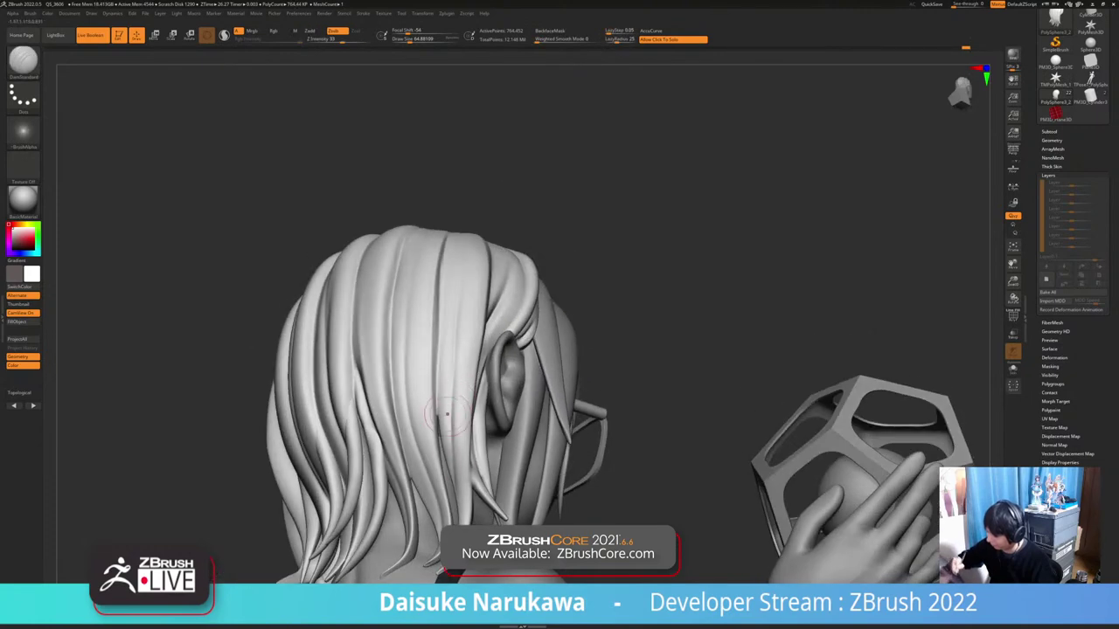
left_click_drag(459, 240, 457, 411, "shift")
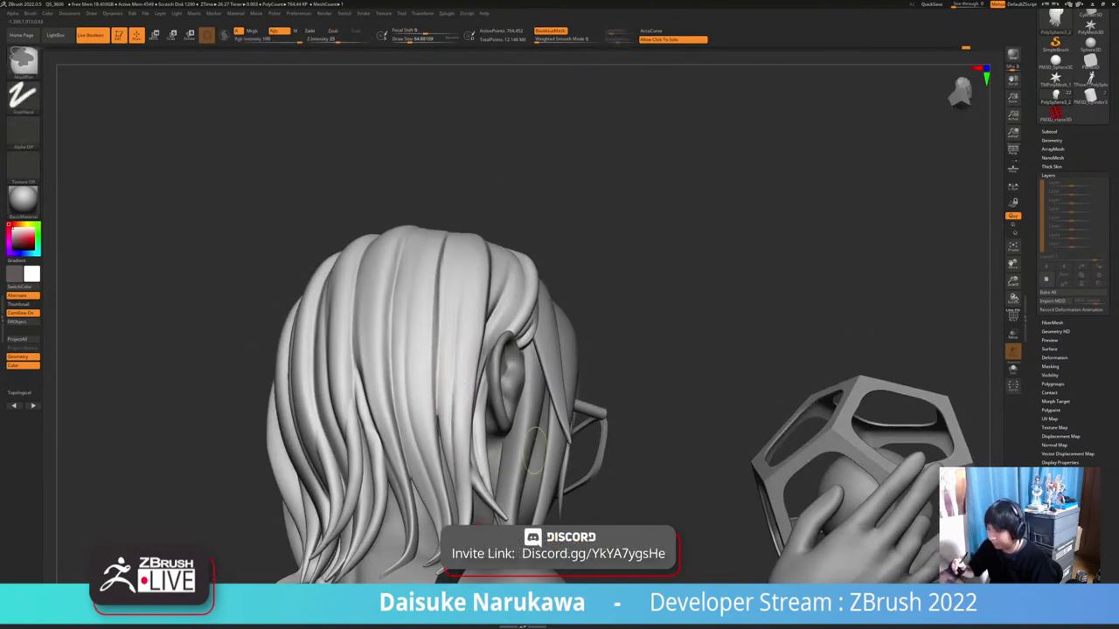
Review the hair from the right side and the back, and switch to the SnakeHook brush
mouse_move(535, 450)
right_mouse_down("ctrl")
mouse_move(530, 398)
mouse_move(442, 402)
mouse_move(516, 398)
mouse_move(524, 450)
right_mouse_up("ctrl")
right_click_drag(603, 224, 601, 215)
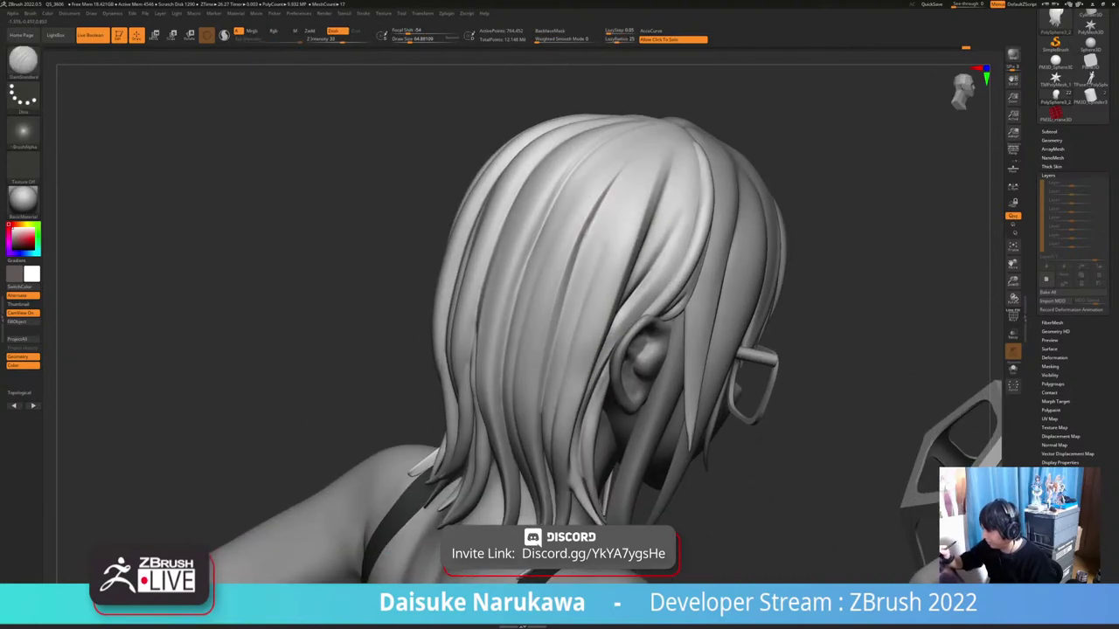
right_click_drag(605, 350, 609, 278, "ctrl")
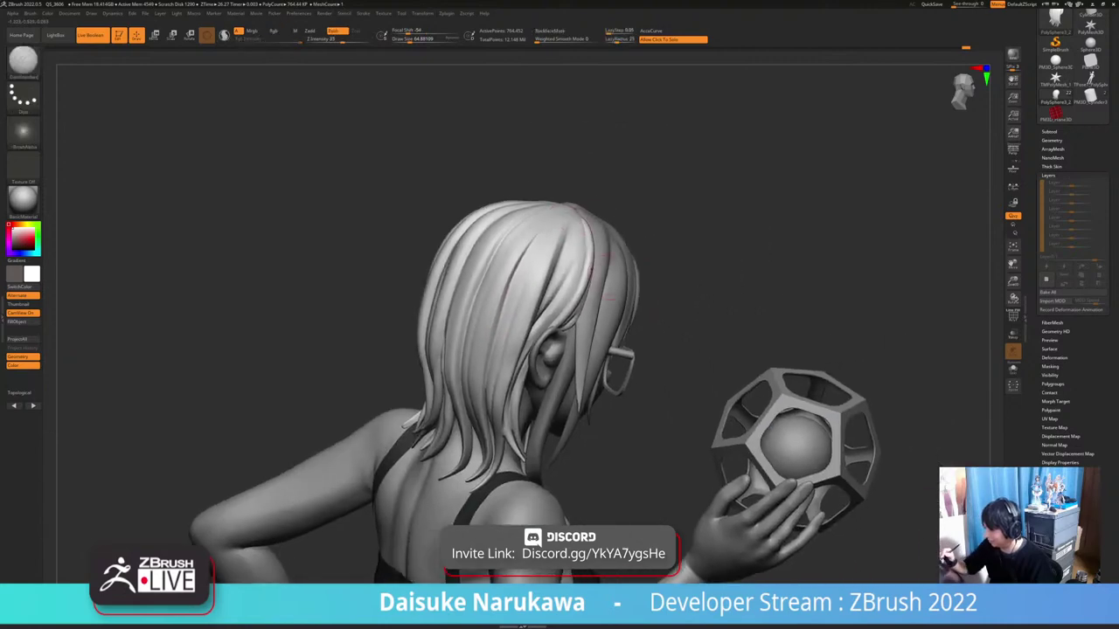
mouse_move(696, 388)
right_mouse_down()
mouse_move(645, 384)
mouse_move(762, 381)
mouse_move(739, 372)
mouse_move(742, 430)
mouse_move(740, 381)
mouse_move(811, 377)
mouse_move(800, 376)
mouse_move(800, 423)
right_mouse_up()
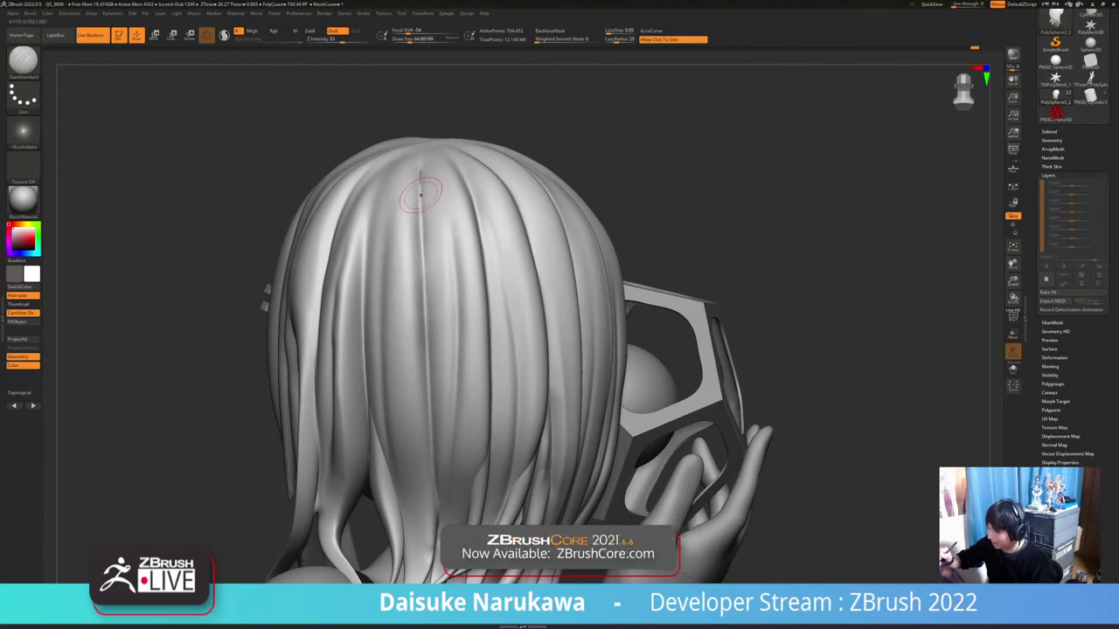
mouse_move(625, 480)
right_mouse_down("ctrl")
mouse_move(625, 430)
mouse_move(578, 421)
mouse_move(584, 458)
mouse_move(601, 451)
right_mouse_up("ctrl")
key("b")
left_click(383, 102)
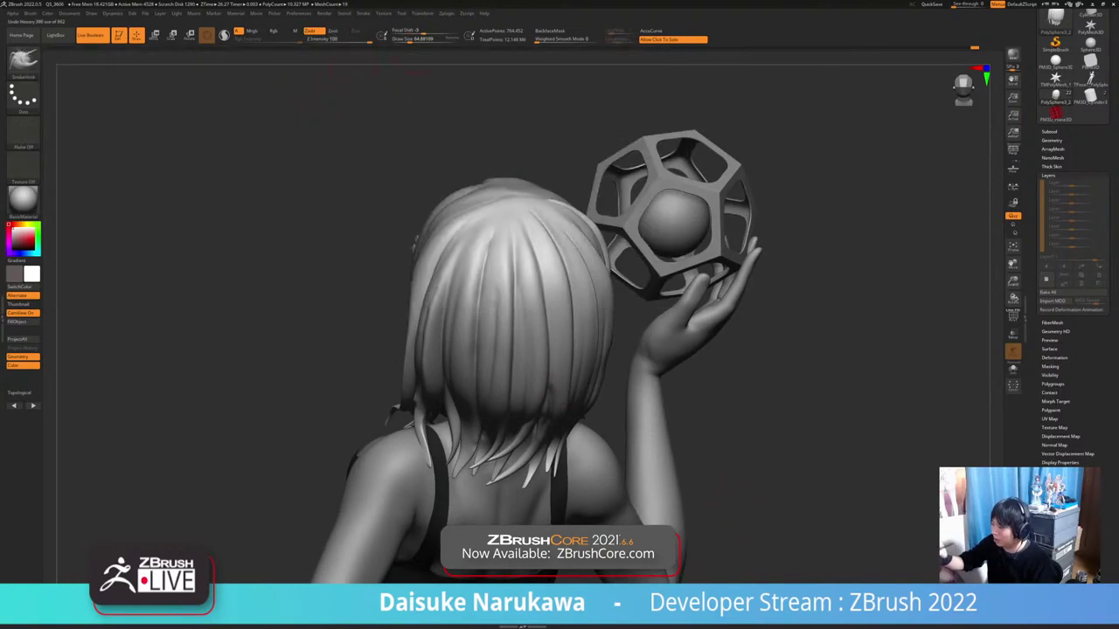
Smooth the strands above the right ear with a much larger brush
right_click_drag(599, 293, 544, 271)
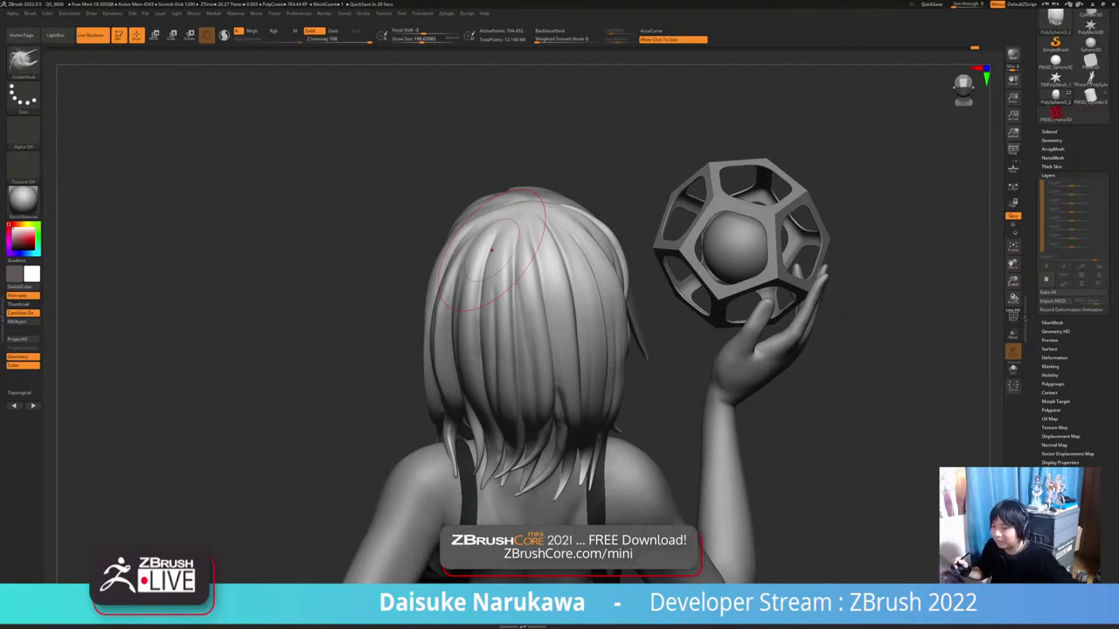
mouse_move(491, 250)
right_mouse_down()
mouse_move(559, 271)
mouse_move(734, 240)
mouse_move(734, 175)
right_mouse_up()
mouse_move(420, 384)
right_mouse_down()
mouse_move(631, 402)
mouse_move(588, 379)
mouse_move(588, 428)
mouse_move(726, 433)
mouse_move(730, 481)
mouse_move(796, 485)
right_mouse_up()
left_click_drag(374, 275, 366, 324, "shift")
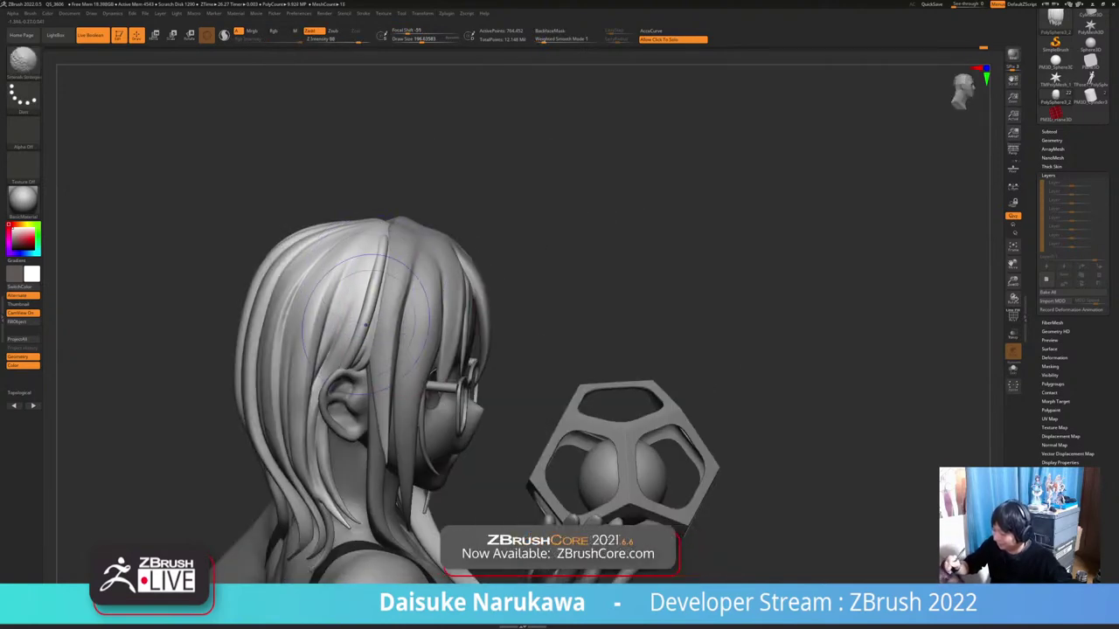
Enlarge the SnakeHook brush further and review the hair silhouette around the full figure from back to front
right_click_drag(411, 249, 485, 279)
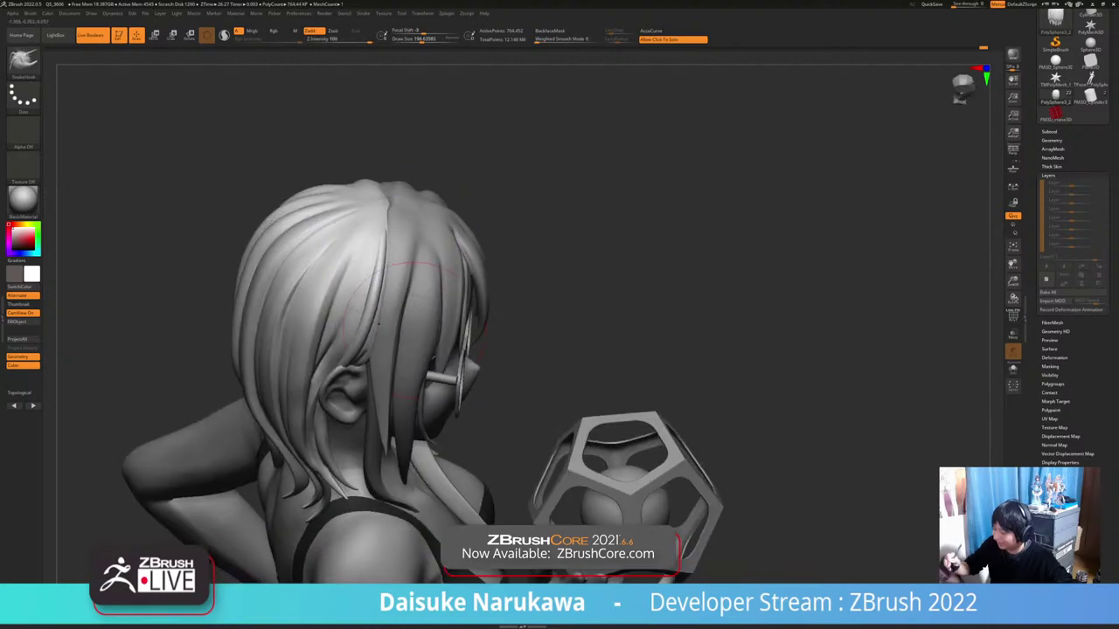
right_click_drag(436, 310, 520, 328, "ctrl")
mouse_move(595, 336)
right_mouse_down()
mouse_move(533, 373)
mouse_move(411, 354)
mouse_move(398, 336)
mouse_move(620, 345)
right_mouse_up()
right_click_drag(428, 343, 360, 340)
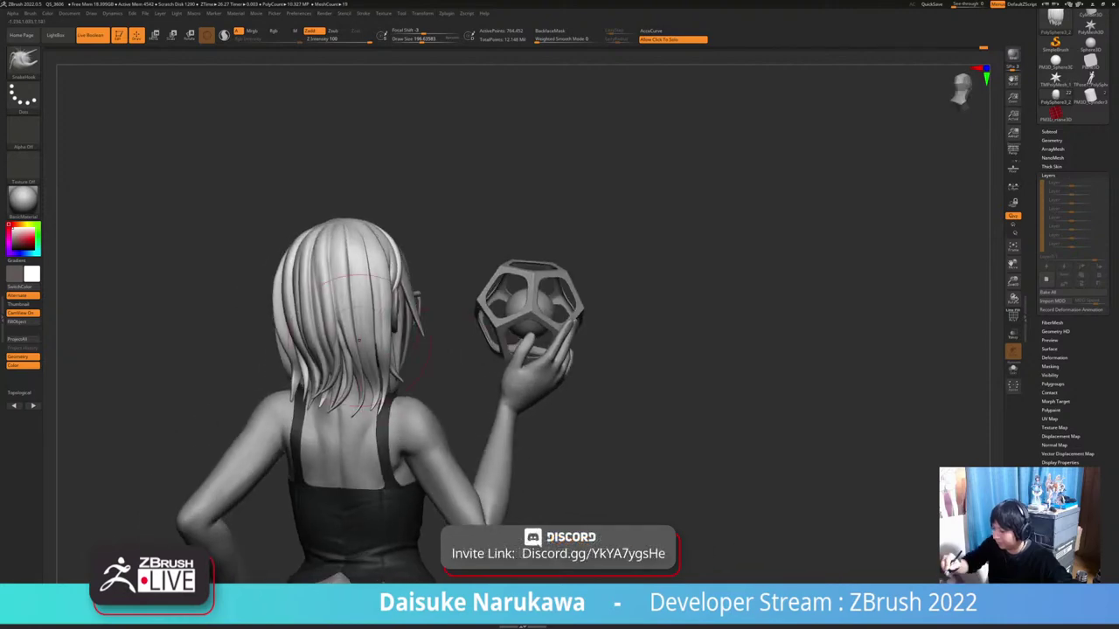
left_click_drag(420, 39, 422, 39)
mouse_move(332, 284)
right_mouse_down("ctrl")
mouse_move(334, 306)
mouse_move(284, 307)
right_mouse_up("ctrl")
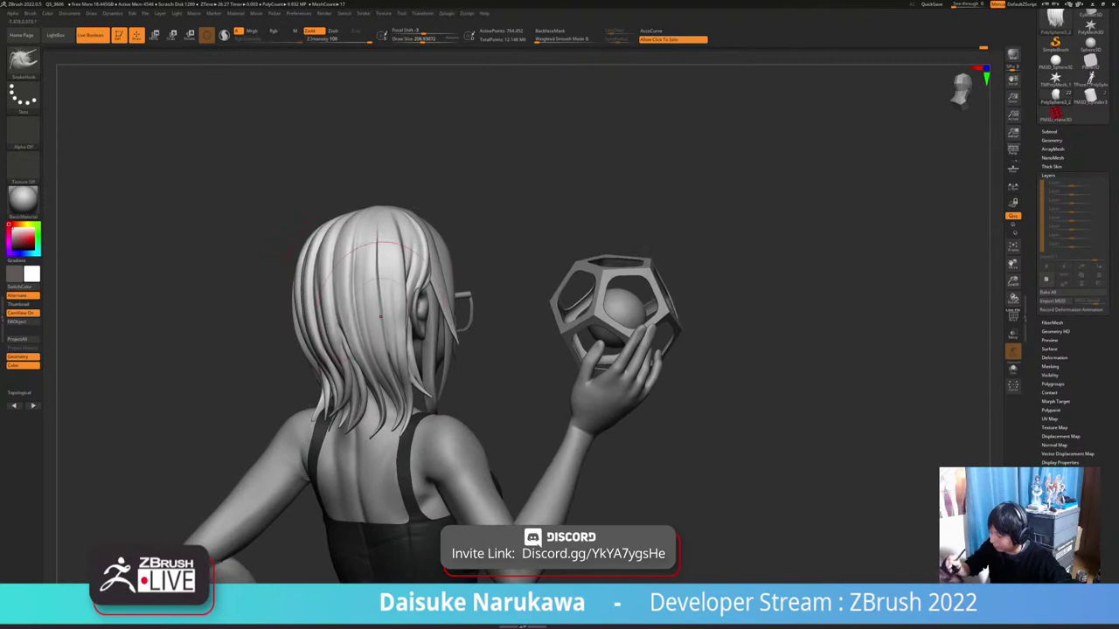
right_click_drag(380, 316, 341, 262)
right_click_drag(341, 262, 223, 265)
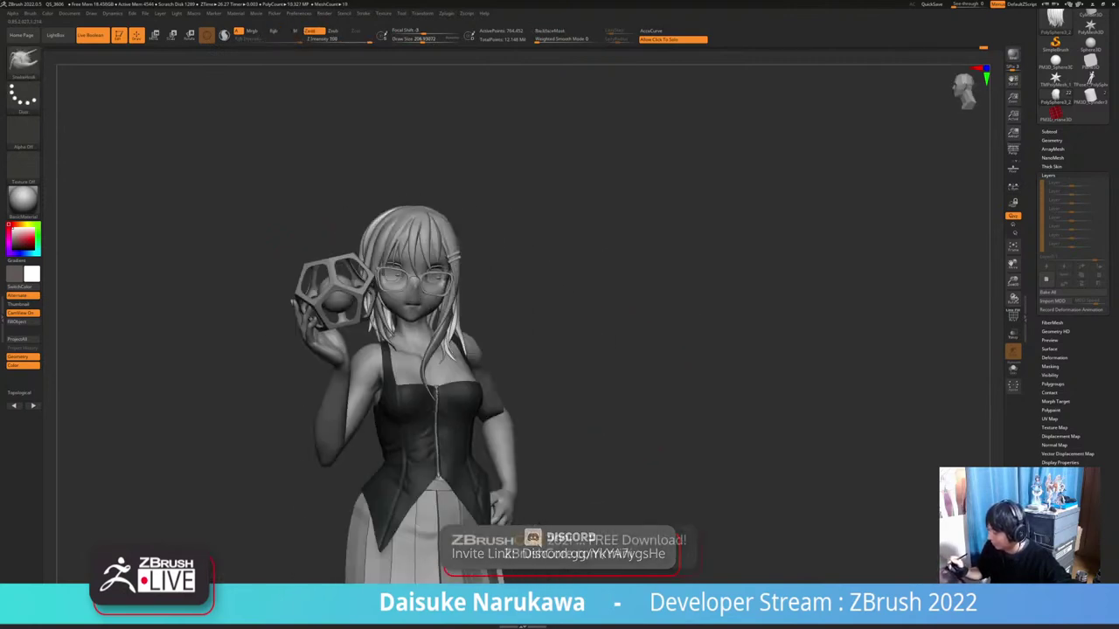
Review the hair silhouette from the front and back, and set the SnakeHook draw size to about 145
mouse_move(648, 453)
right_mouse_down()
mouse_move(617, 446)
mouse_move(649, 517)
mouse_move(660, 515)
mouse_move(670, 481)
right_mouse_up()
right_click_drag(394, 144, 362, 133)
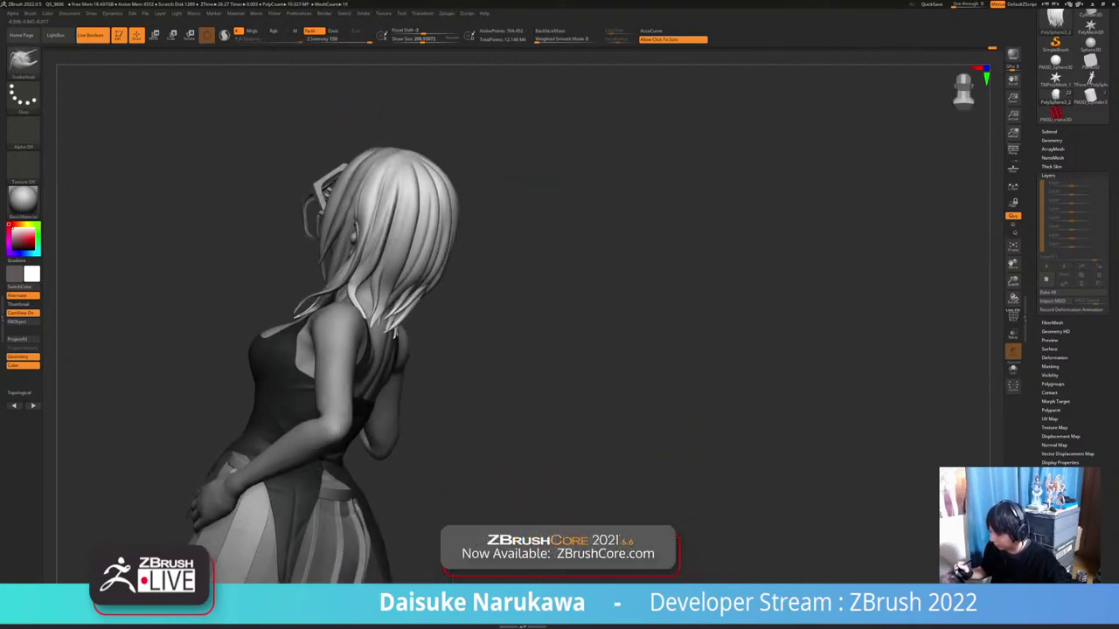
mouse_move(227, 306)
right_mouse_down()
mouse_move(302, 306)
mouse_move(301, 350)
mouse_move(348, 322)
mouse_move(417, 317)
mouse_move(446, 389)
mouse_move(349, 347)
mouse_move(411, 330)
right_mouse_up()
left_click_drag(427, 38, 408, 38)
mouse_move(358, 98)
right_mouse_down()
mouse_move(271, 105)
mouse_move(349, 289)
right_mouse_up()
right_click_drag(407, 387, 420, 398, "ctrl")
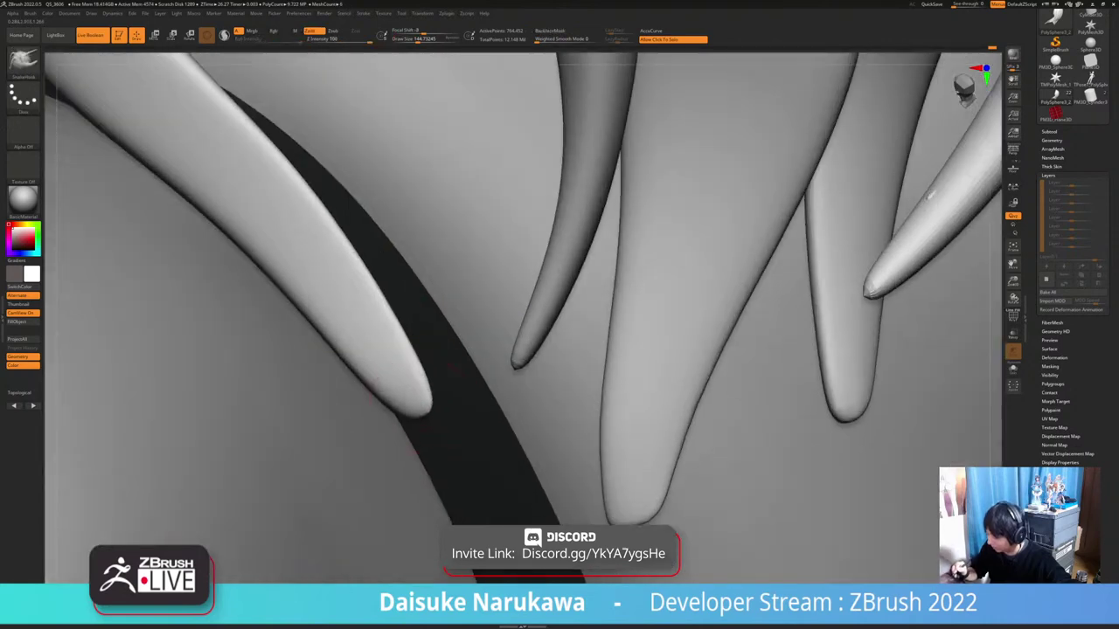
Try to pull out and smooth the rounded tip of the lock lying over the shoulder strap
left_click_drag(416, 406, 428, 418)
mouse_move(428, 418)
right_mouse_down("ctrl")
mouse_move(449, 411)
mouse_move(418, 407)
right_mouse_up("ctrl")
left_click_drag(418, 407, 431, 444)
left_click_drag(404, 393, 425, 430, "shift")
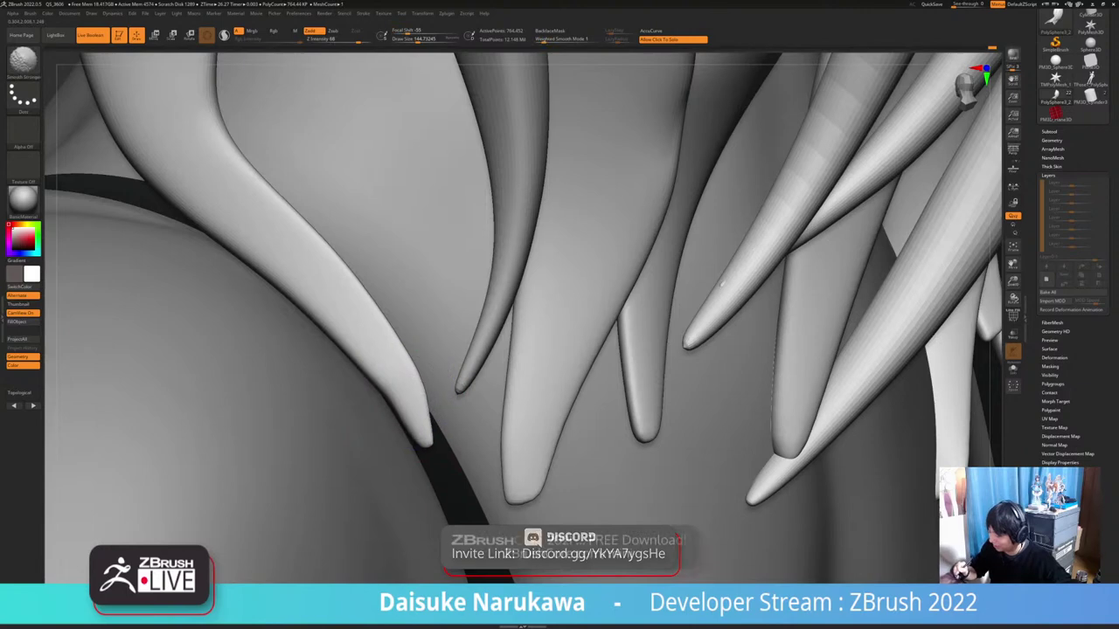
key("ctrl+z")
key("ctrl+z")
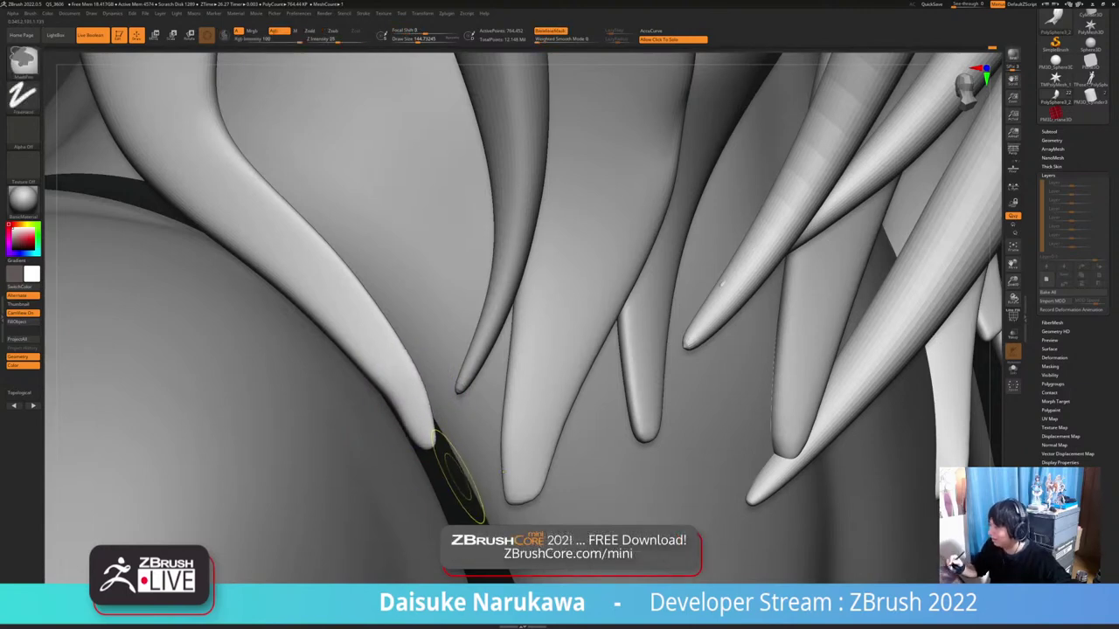
right_click_drag(459, 476, 503, 403, "ctrl")
key("ctrl+z")
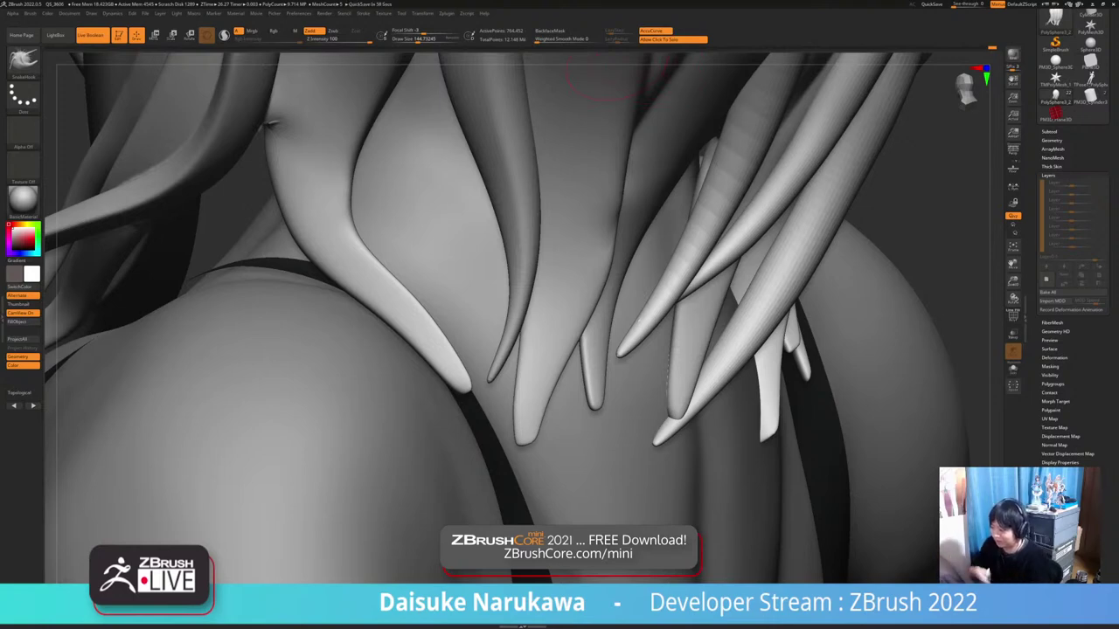
Examine the shoulder lock's tip from another angle and open the brush's Curve settings to show the AccuCurve option
right_click_drag(616, 70, 293, 114)
left_click_drag(296, 155, 295, 146, "shift")
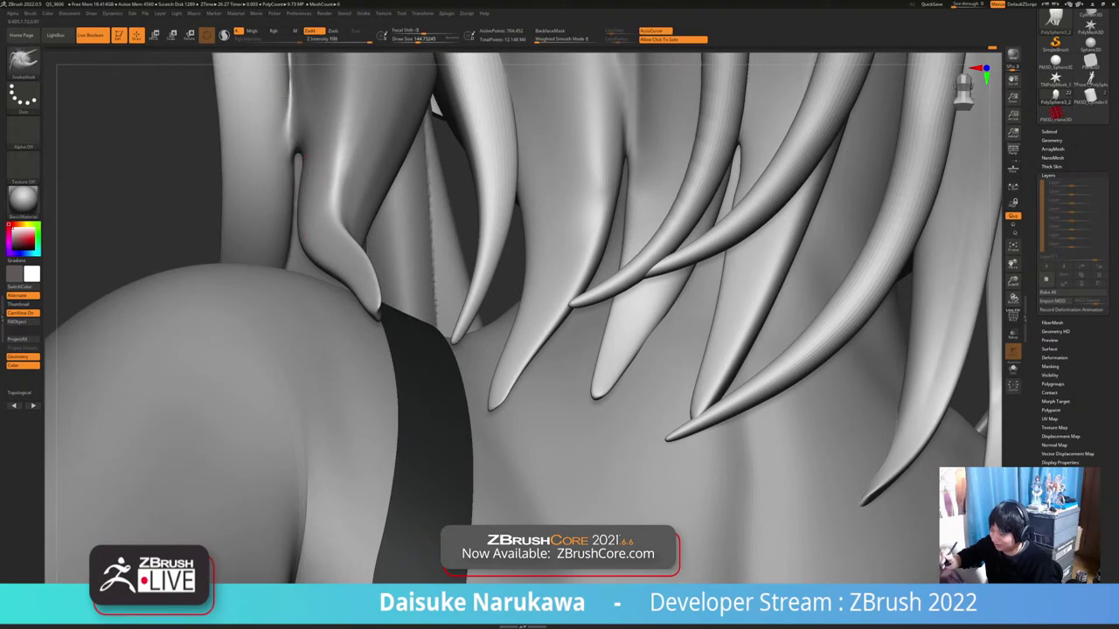
right_click_drag(298, 289, 428, 359)
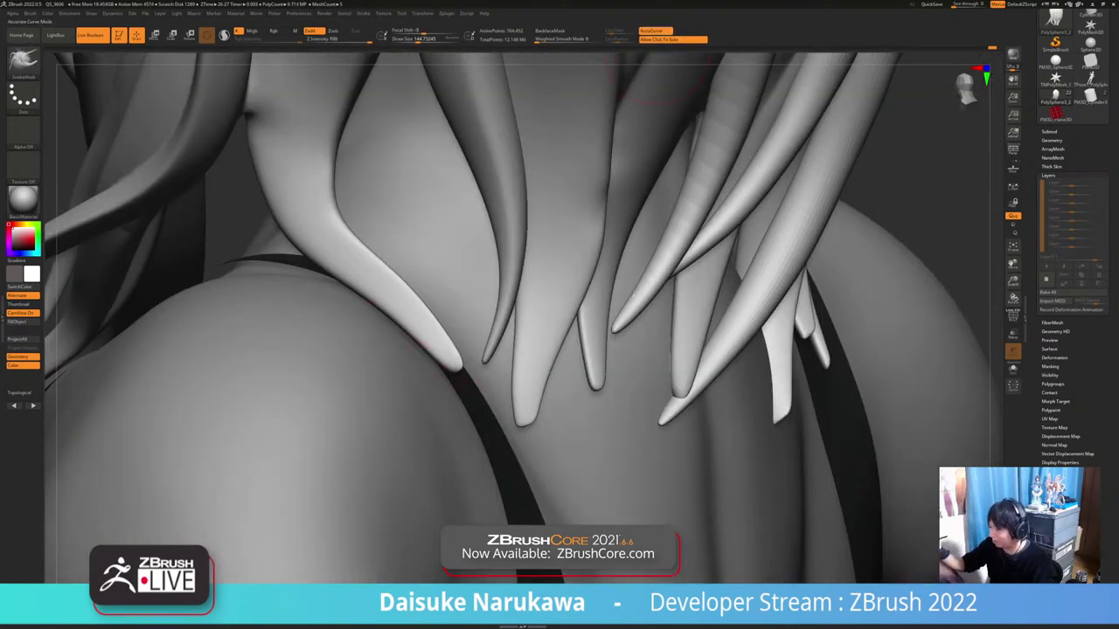
left_click(31, 13)
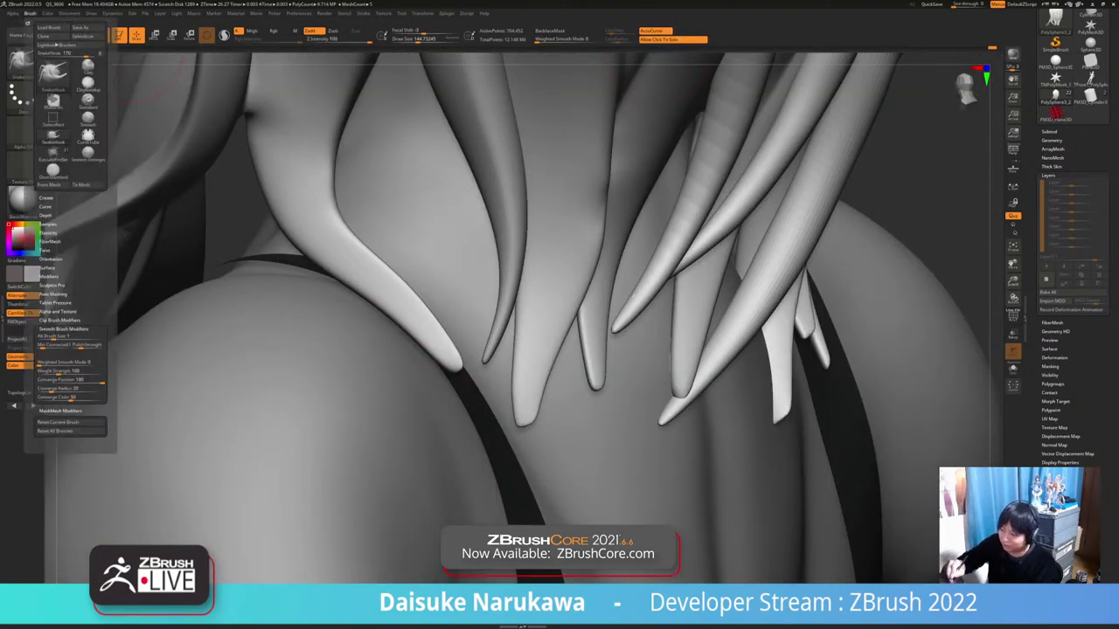
left_click(45, 207)
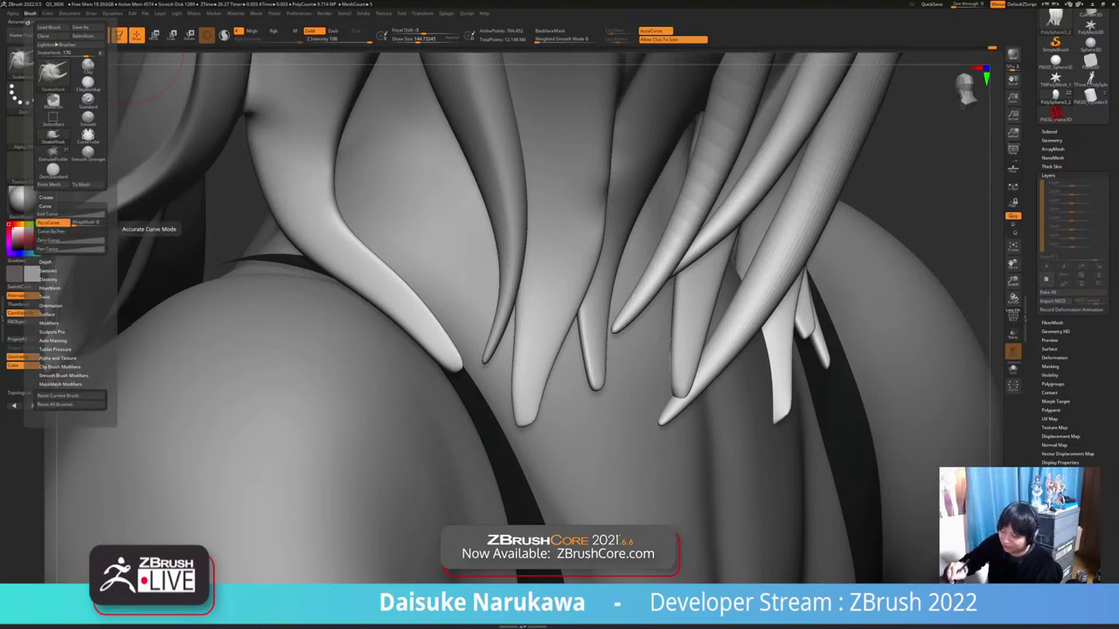
Pull the tip of the lock over the shoulder into a long sharp point with SnakeHook and smooth it
right_click_drag(455, 345, 430, 390)
left_click_drag(428, 391, 441, 433)
mouse_move(468, 428)
right_mouse_down()
mouse_move(435, 431)
mouse_move(420, 376)
right_mouse_up()
left_click_drag(429, 389, 439, 426, "shift")
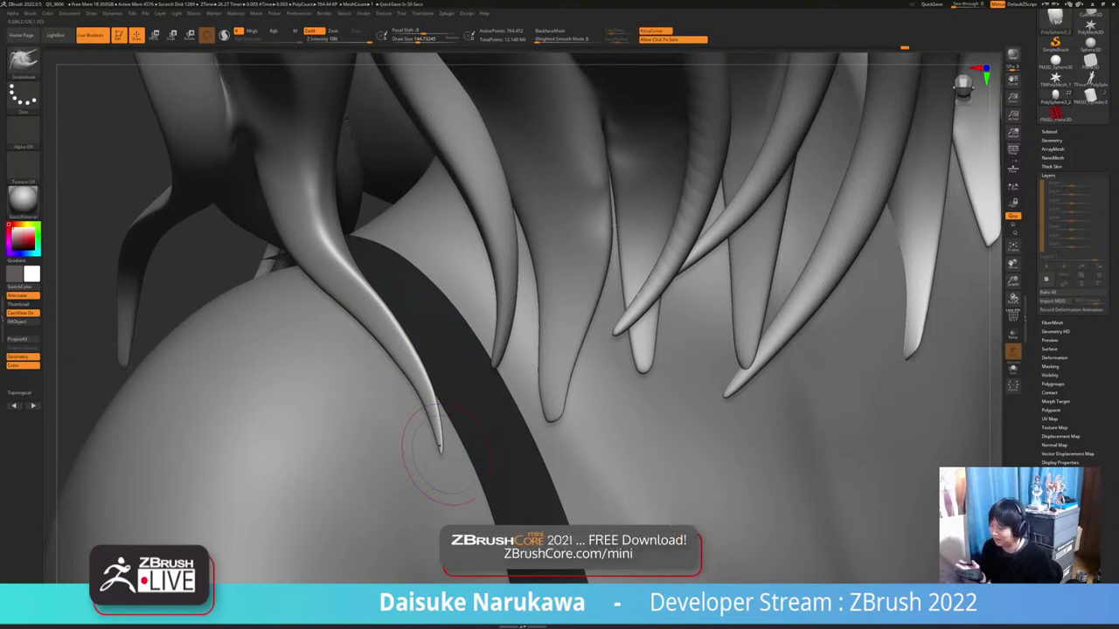
right_click_drag(439, 447, 491, 441)
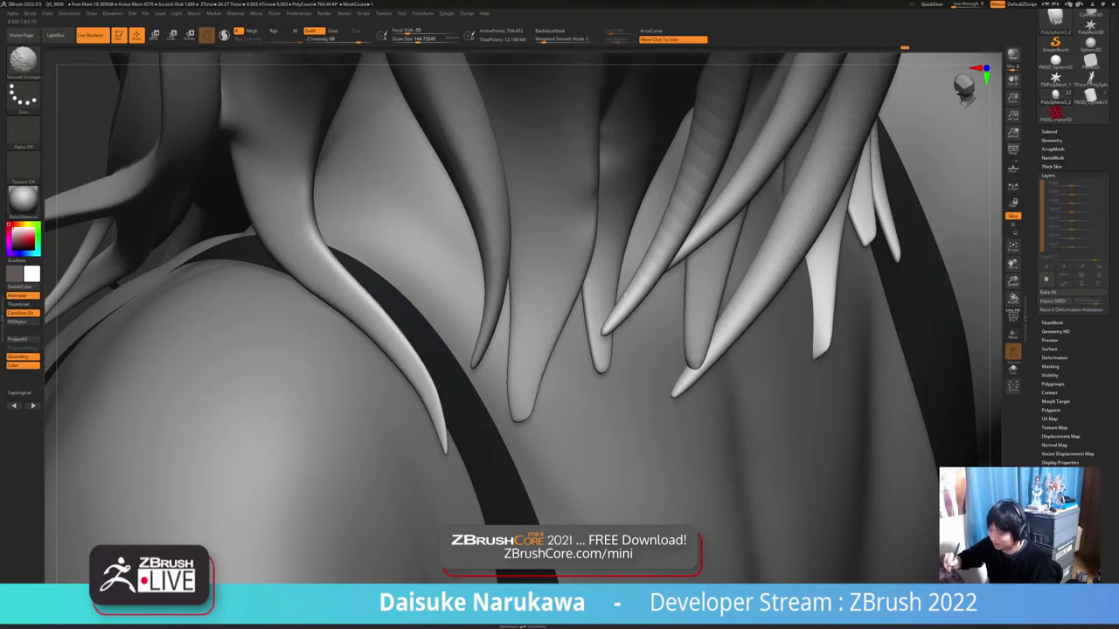
Draw the tip of the thin lock beside the shoulder lock down to a sharp point and smooth its taper
mouse_move(443, 429)
right_mouse_down("ctrl")
mouse_move(443, 385)
mouse_move(515, 350)
mouse_move(476, 376)
right_mouse_up("ctrl")
mouse_move(476, 376)
right_mouse_down("ctrl")
mouse_move(458, 444)
mouse_move(476, 367)
right_mouse_up("ctrl")
mouse_move(538, 319)
right_mouse_down()
mouse_move(511, 315)
mouse_move(522, 356)
mouse_move(542, 336)
right_mouse_up()
left_click_drag(524, 355, 517, 381)
mouse_move(525, 350)
right_mouse_down("ctrl")
mouse_move(515, 402)
mouse_move(517, 392)
right_mouse_up("ctrl")
left_click_drag(516, 356, 499, 413)
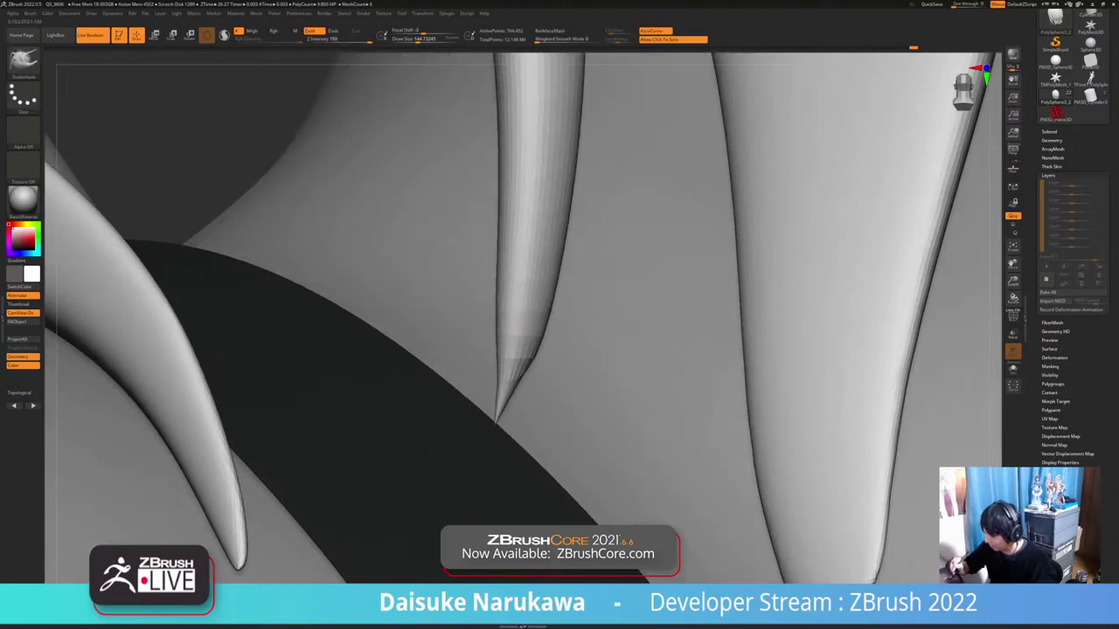
right_click_drag(499, 414, 523, 328, "ctrl")
left_click_drag(521, 359, 532, 272, "shift")
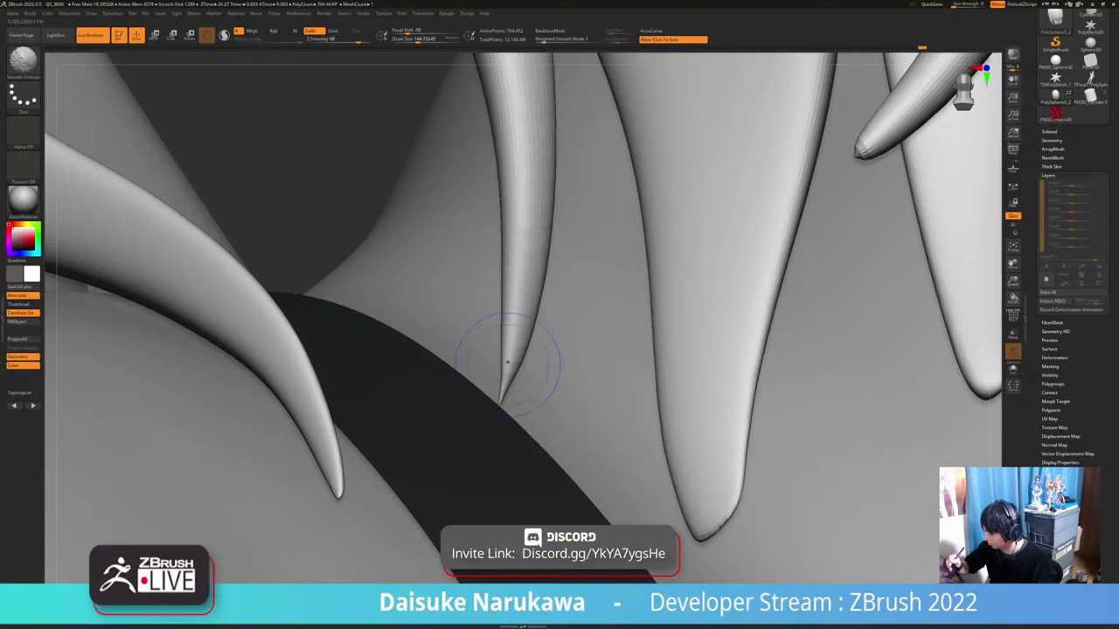
left_click_drag(508, 362, 503, 385, "shift")
right_click_drag(507, 402, 533, 323, "ctrl")
Pull the wide neighbouring lock's blunt tip down to a point and smooth its sides
right_click_drag(533, 323, 603, 376)
mouse_move(647, 420)
right_mouse_down()
mouse_move(690, 367)
mouse_move(673, 428)
mouse_move(594, 410)
mouse_move(564, 380)
right_mouse_up()
left_click_drag(562, 384, 568, 427)
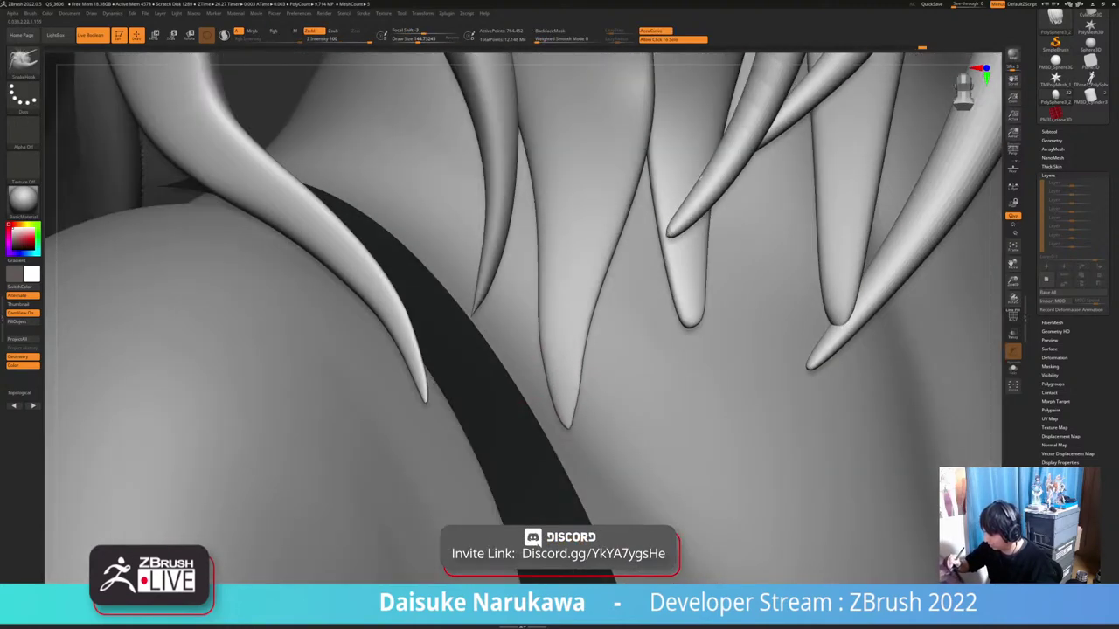
key("shift")
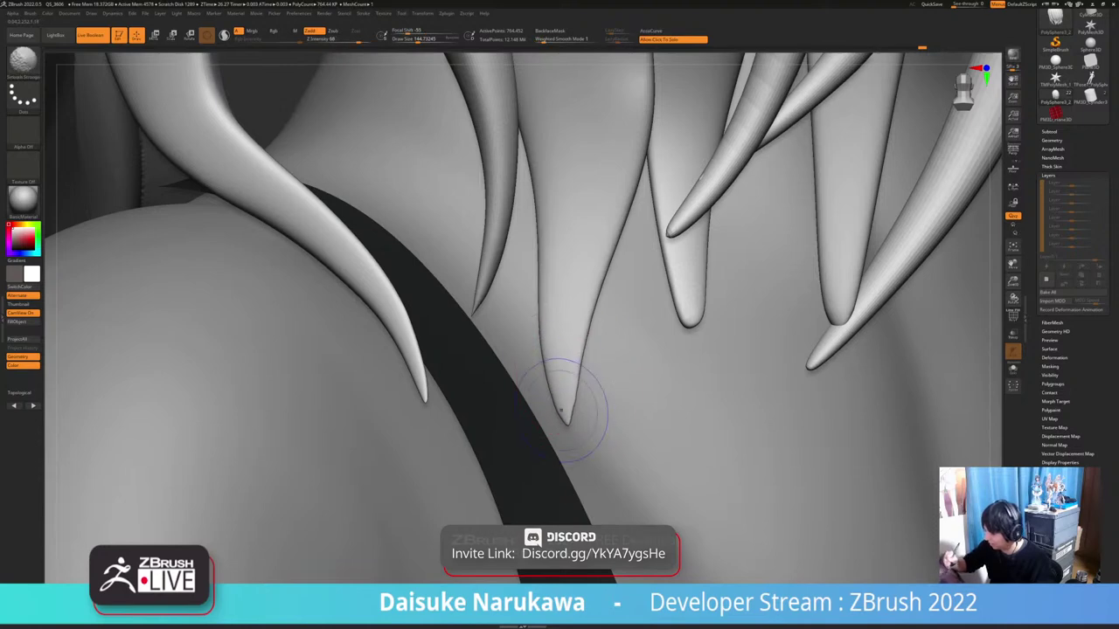
left_click_drag(551, 284, 568, 403, "shift")
Extend and smooth the next blunt back lock into a point, and sharpen the tip of the thin lock crossing it
mouse_move(613, 385)
right_mouse_down("ctrl")
mouse_move(686, 346)
mouse_move(579, 362)
mouse_move(537, 425)
mouse_move(535, 469)
right_mouse_up("ctrl")
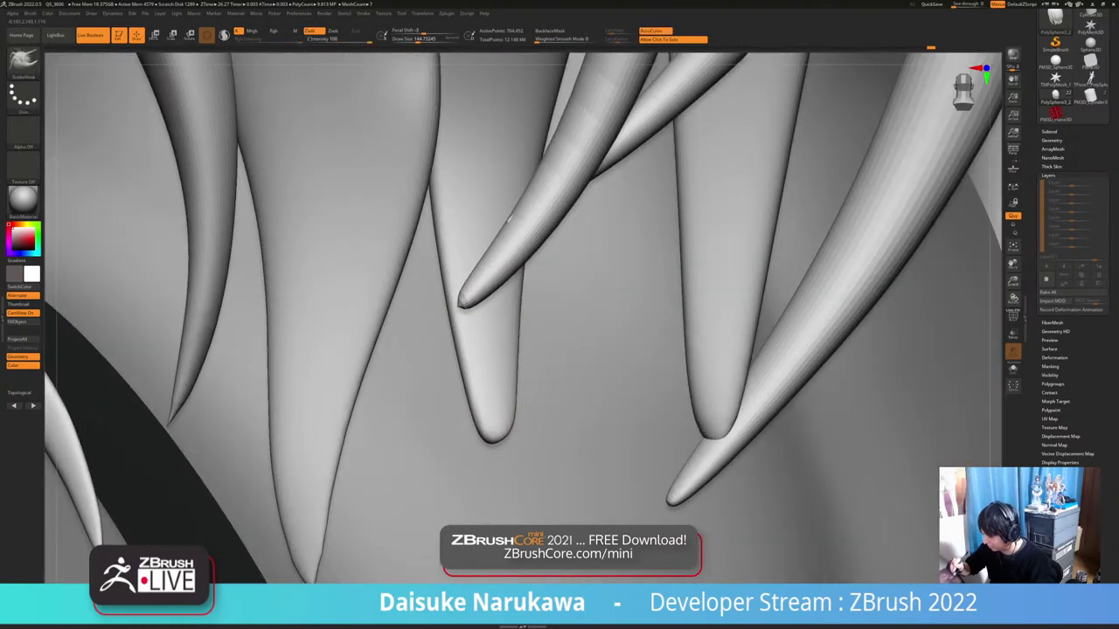
left_click_drag(494, 437, 498, 501)
key("shift")
left_click_drag(512, 395, 510, 426, "shift")
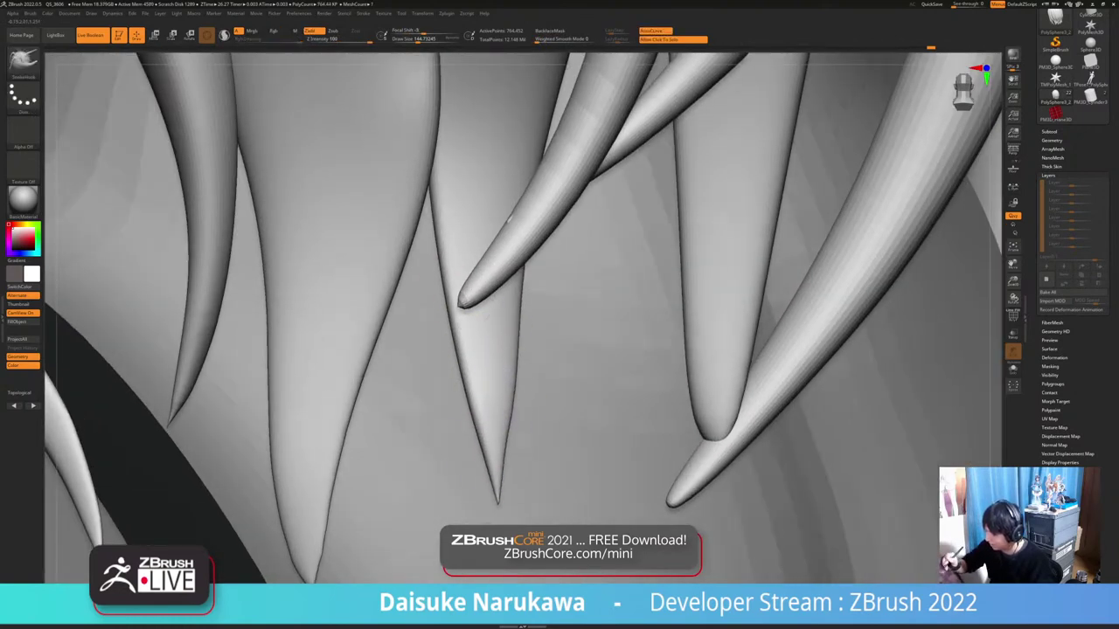
right_click_drag(494, 437, 467, 427)
left_click_drag(469, 300, 430, 334)
Isolate the hair and pull the tip of the long curved lock out to a sharp point
right_click_drag(663, 448, 595, 435, "ctrl")
left_click_drag(570, 438, 552, 448)
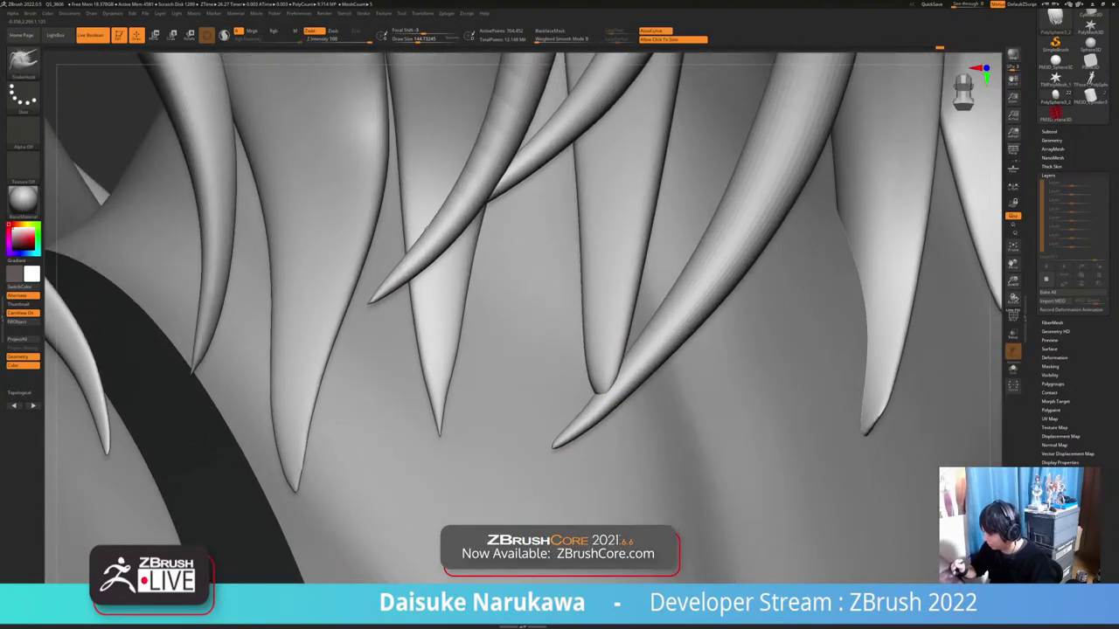
right_click_drag(576, 426, 576, 368, "ctrl")
right_click_drag(577, 368, 568, 405, "alt")
right_click_drag(513, 453, 518, 473, "ctrl")
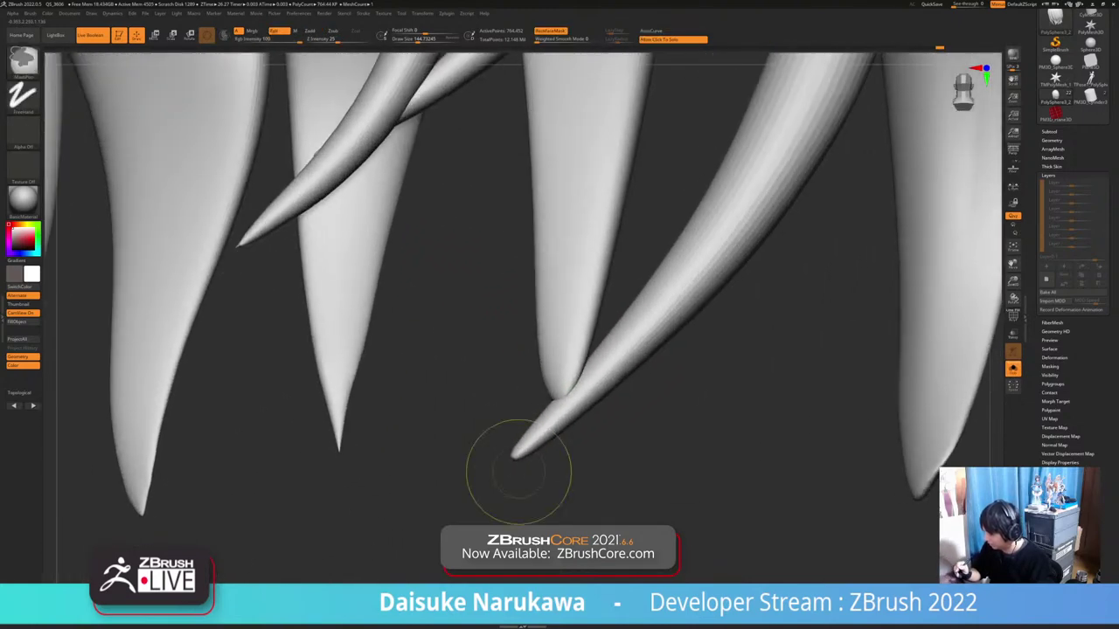
left_click_drag(513, 453, 478, 474)
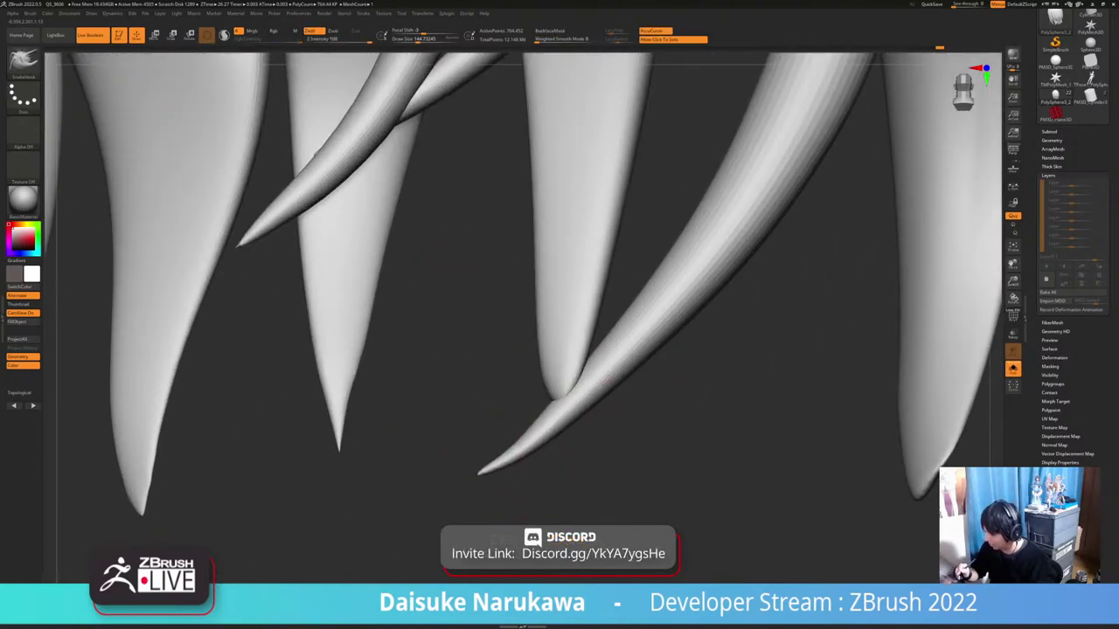
right_click_drag(517, 450, 541, 427, "ctrl")
Bend the tip of the broad lock beside the long curved one into a curved point and smooth it
right_click_drag(541, 426, 514, 444, "alt")
right_click_drag(395, 454, 354, 441, "ctrl")
mouse_move(529, 441)
right_mouse_down("ctrl")
mouse_move(538, 463)
mouse_move(597, 467)
right_mouse_up("ctrl")
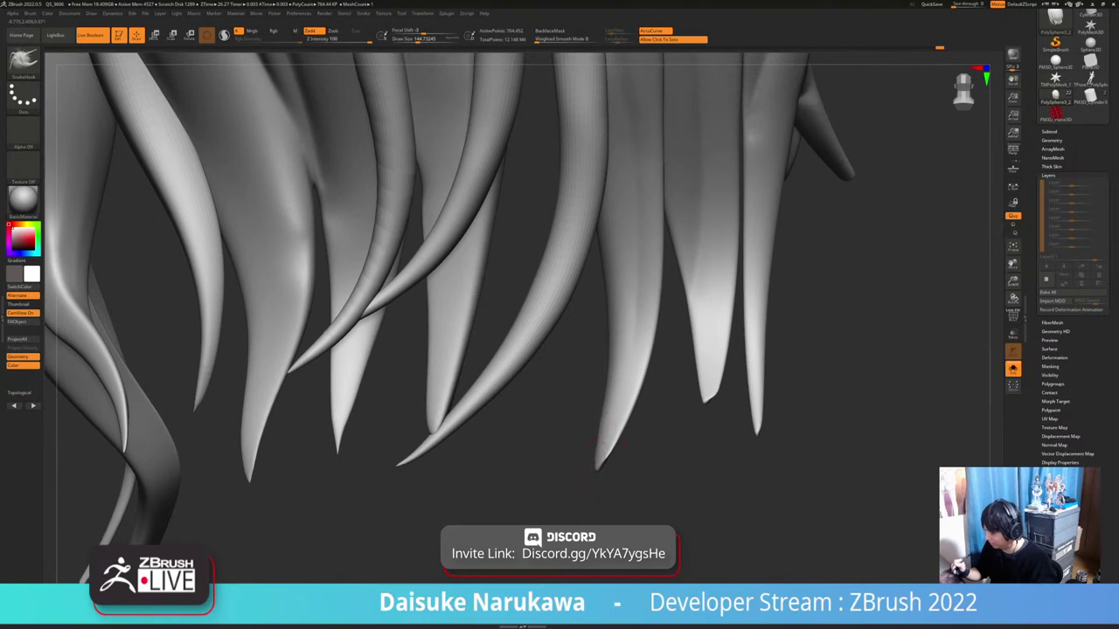
left_click_drag(600, 453, 616, 424, "shift")
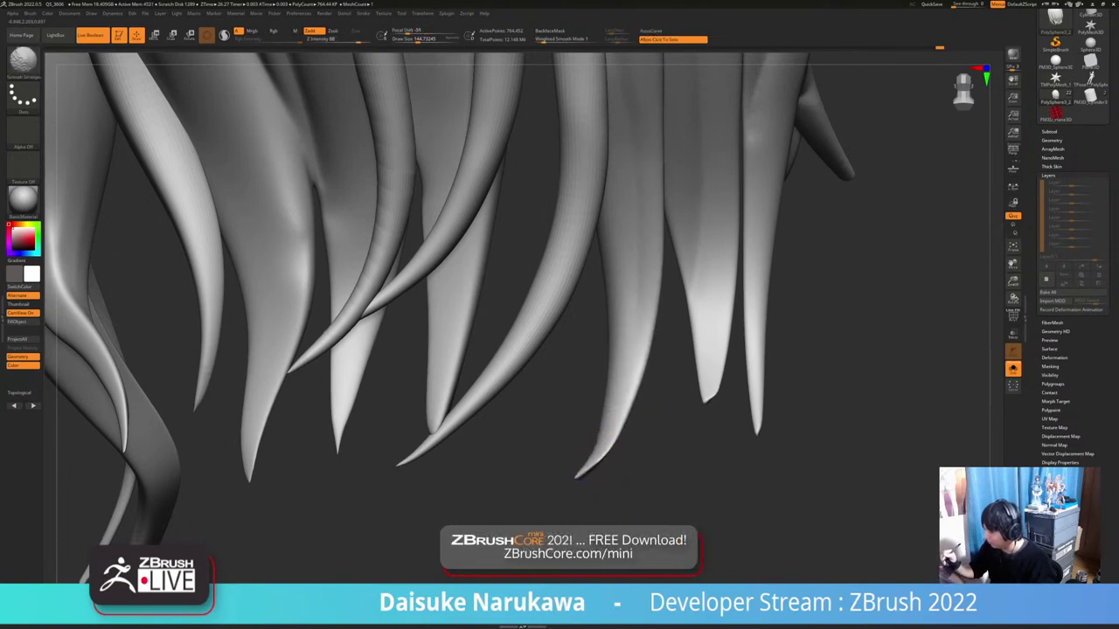
Pull the next lock's blunt end into a slightly curved point and smooth it up along the edge
mouse_move(594, 464)
right_mouse_down("alt")
mouse_move(491, 471)
mouse_move(487, 485)
mouse_move(489, 428)
right_mouse_up("alt")
mouse_move(603, 393)
right_mouse_down("ctrl")
mouse_move(605, 418)
mouse_move(587, 424)
right_mouse_up("ctrl")
mouse_move(568, 422)
left_mouse_down()
mouse_move(541, 464)
mouse_move(551, 419)
mouse_move(562, 442)
mouse_move(553, 459)
left_mouse_up()
right_click_drag(552, 410, 579, 405)
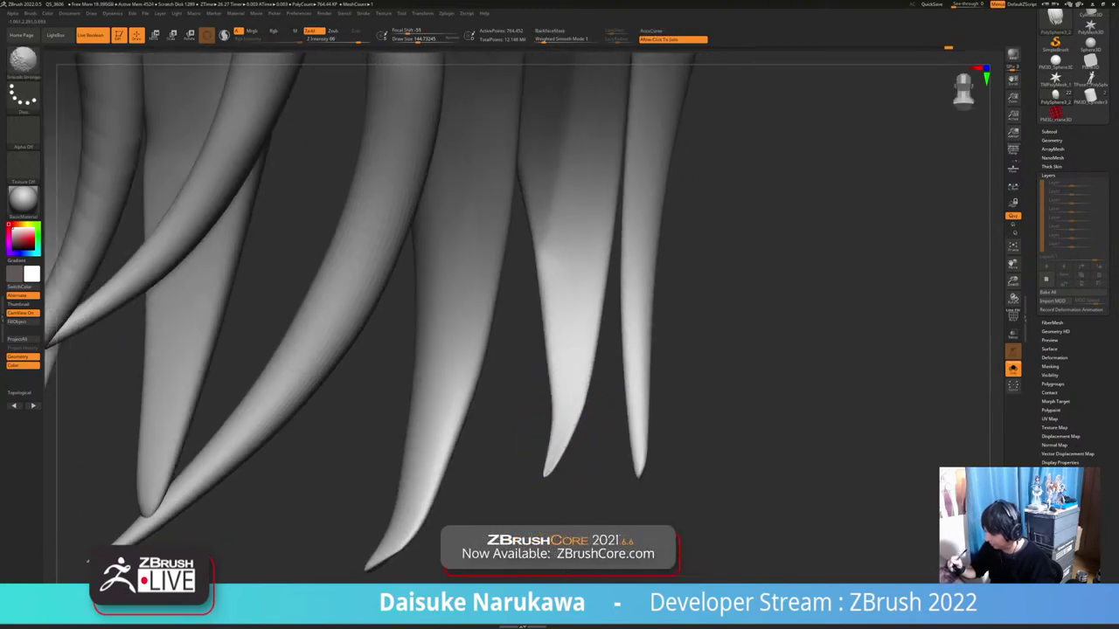
left_click_drag(546, 477, 586, 374, "shift")
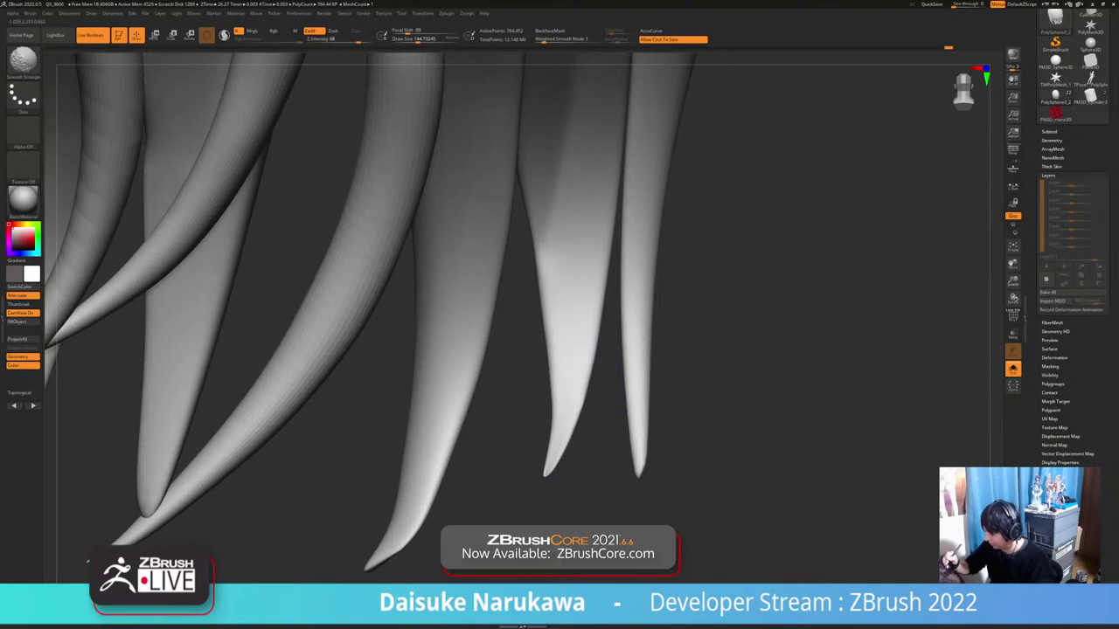
Try to adjust the same lock's pointed tip from a side angle
right_click_drag(586, 367, 573, 328, "ctrl")
right_click_drag(573, 328, 511, 427)
left_click_drag(543, 428, 538, 435)
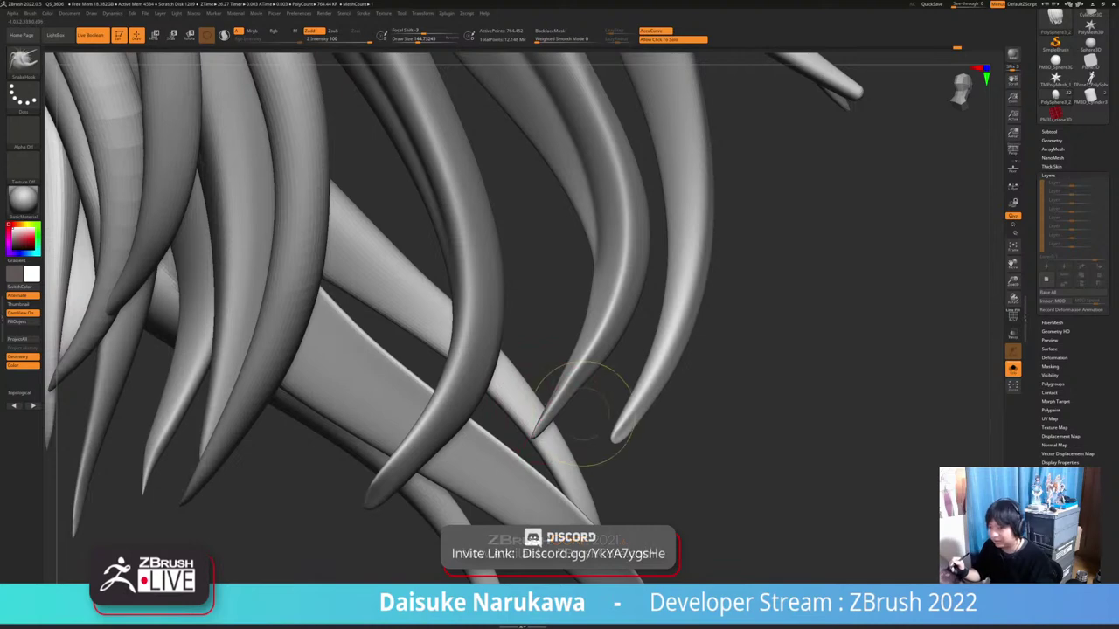
key("ctrl+z")
Turn off AccuCurve, enlarge the brush slightly, and reshape and smooth the lower end of the second outermost lock
right_click_drag(598, 415, 636, 421)
left_click(654, 31)
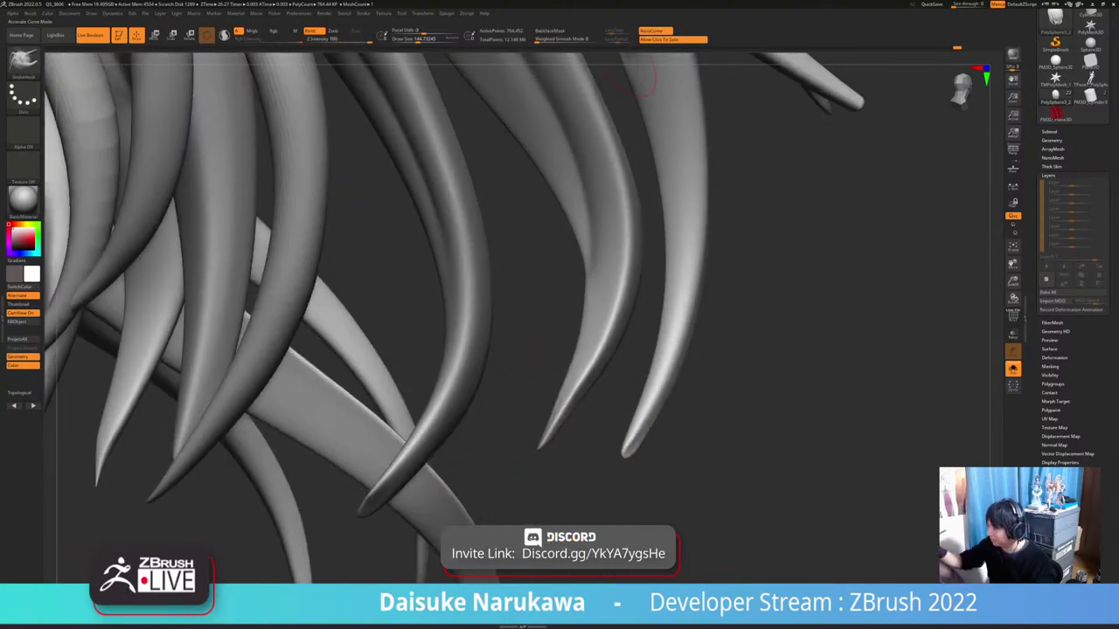
left_click_drag(417, 41, 424, 40)
left_click_drag(540, 434, 532, 428)
right_click_drag(603, 419, 643, 420)
left_click_drag(592, 339, 564, 400, "shift")
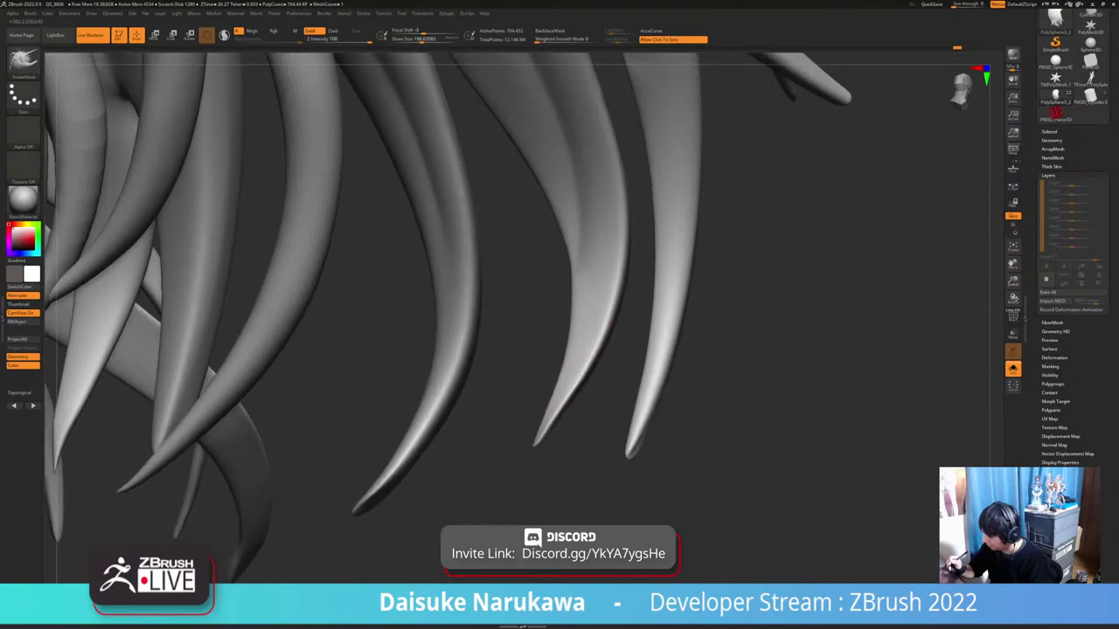
Turn AccuCurve back on, adjust the draw size, and pull the outermost lock's tip to a sharp point and smooth it
left_click(654, 32)
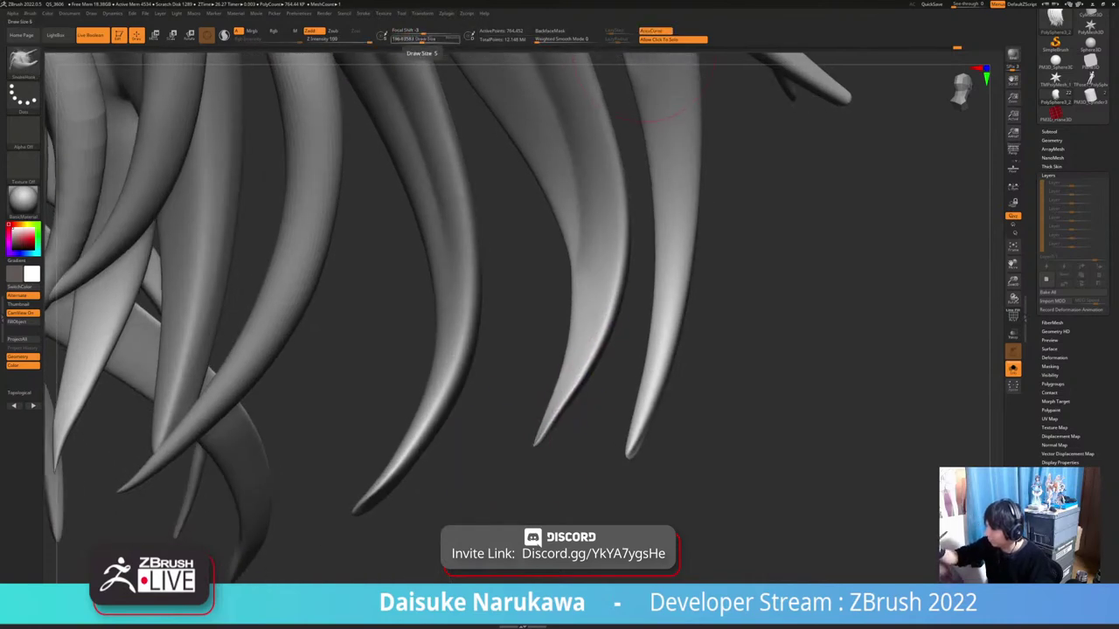
left_click(421, 40)
right_click_drag(624, 465, 626, 485)
mouse_move(630, 453)
left_mouse_down()
mouse_move(619, 462)
mouse_move(646, 406)
mouse_move(635, 439)
left_mouse_up()
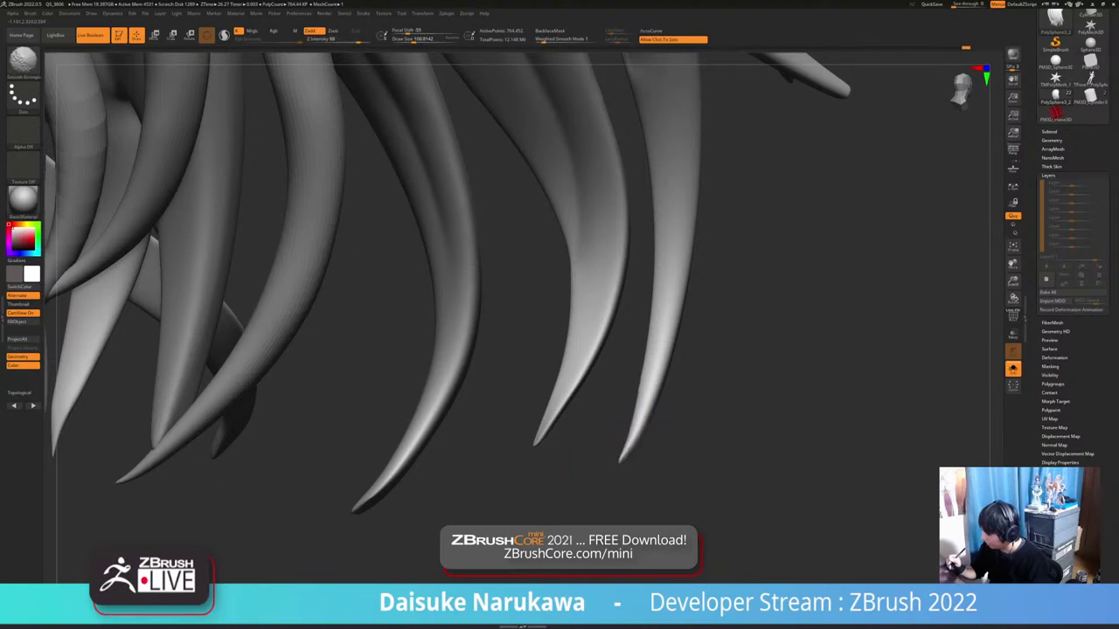
left_click_drag(648, 352, 652, 299, "shift")
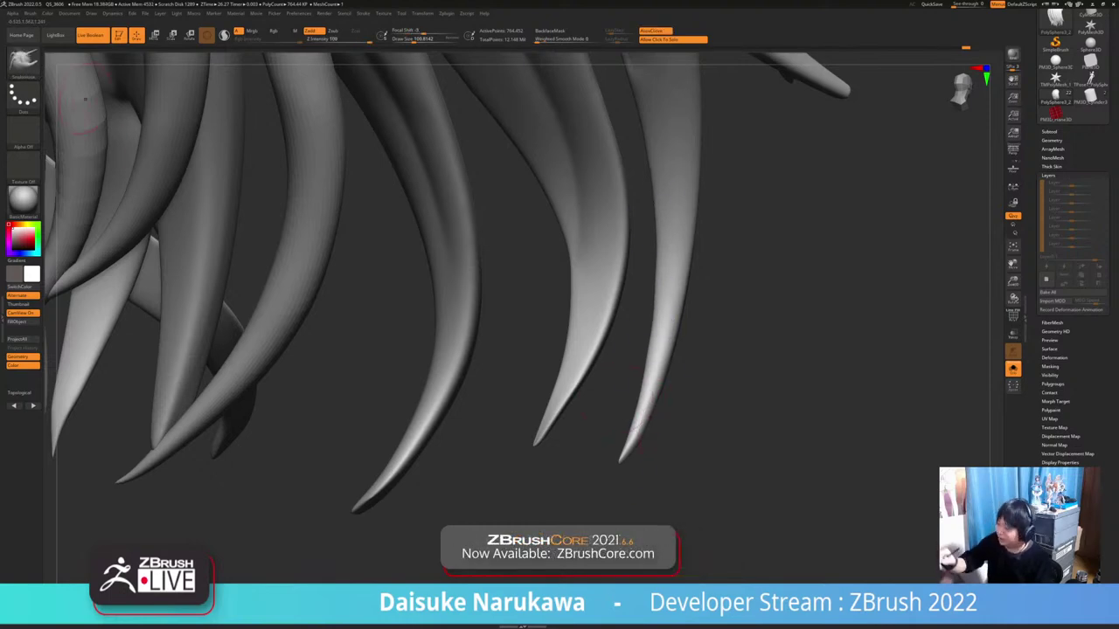
Turn off AccuCurve, increase the draw size slightly, and try to push the outermost lock's lower end outward
left_click(656, 30)
left_click(420, 38)
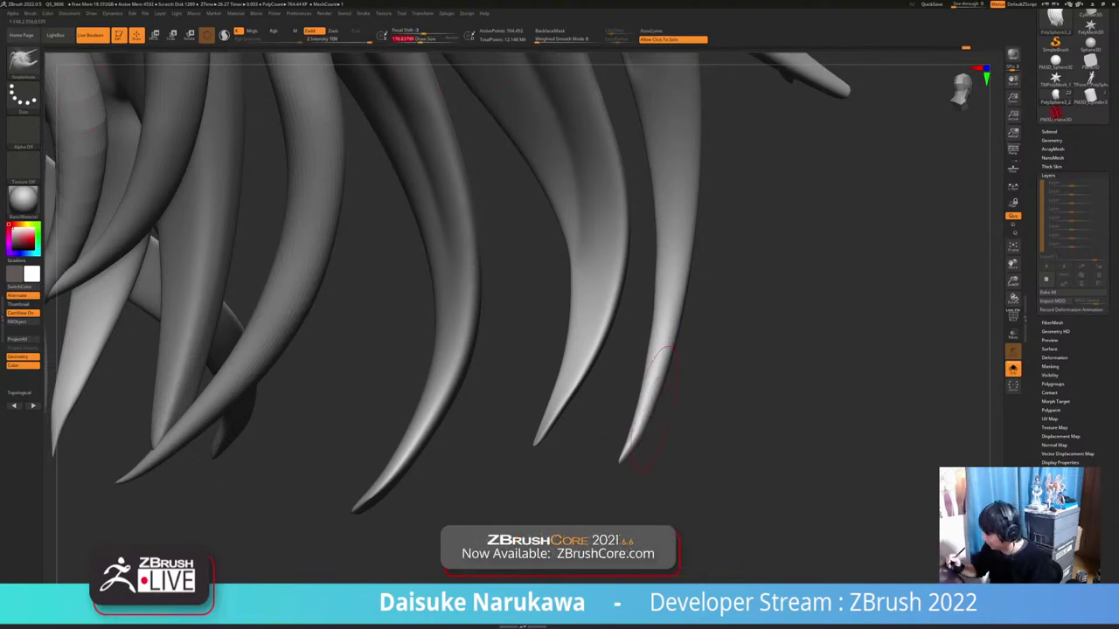
left_click_drag(649, 409, 657, 405)
key("ctrl+z")
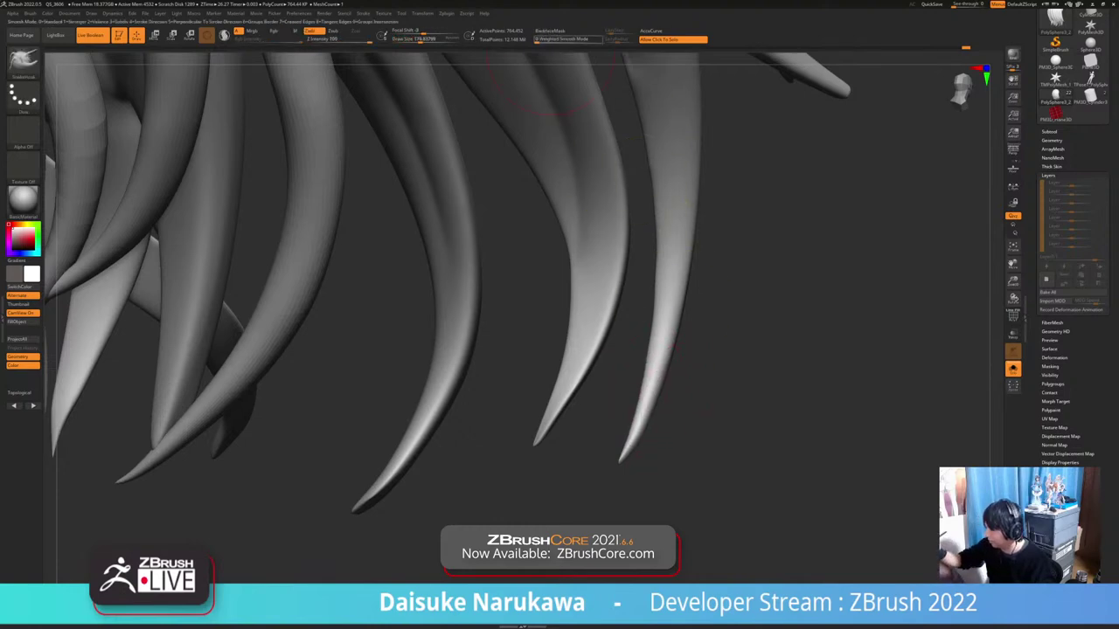
Turn on BackfaceMask and inspect the tips of the side locks up close from several angles
left_click(550, 32)
left_click_drag(743, 367, 743, 406)
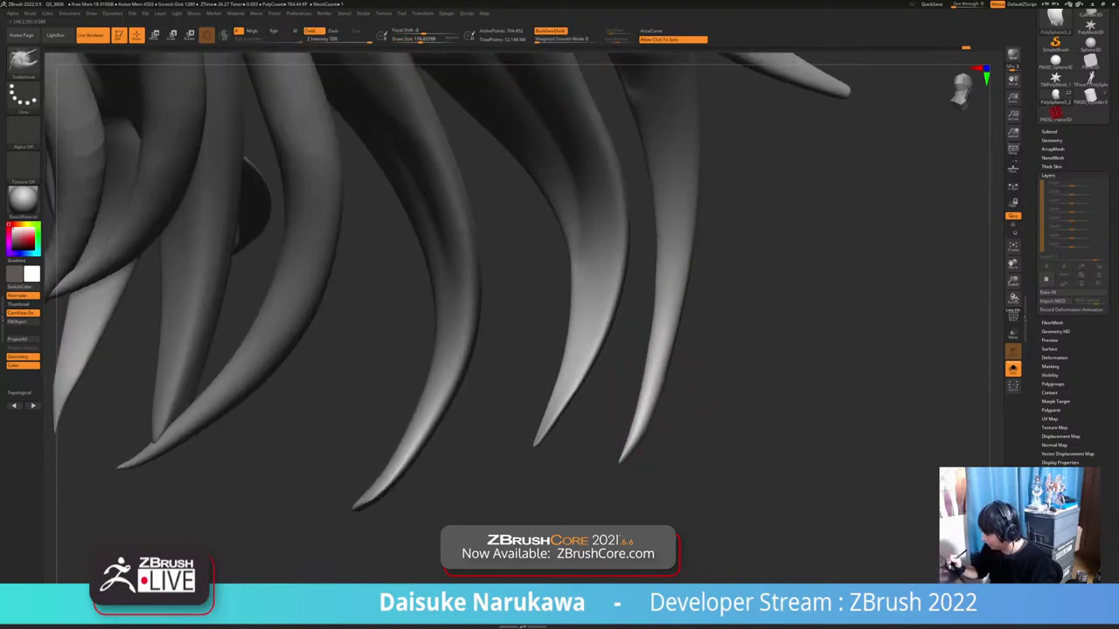
right_click_drag(695, 373, 690, 292, "ctrl")
mouse_move(690, 293)
right_mouse_down()
mouse_move(712, 301)
mouse_move(670, 299)
mouse_move(753, 299)
mouse_move(659, 298)
mouse_move(785, 304)
right_mouse_up()
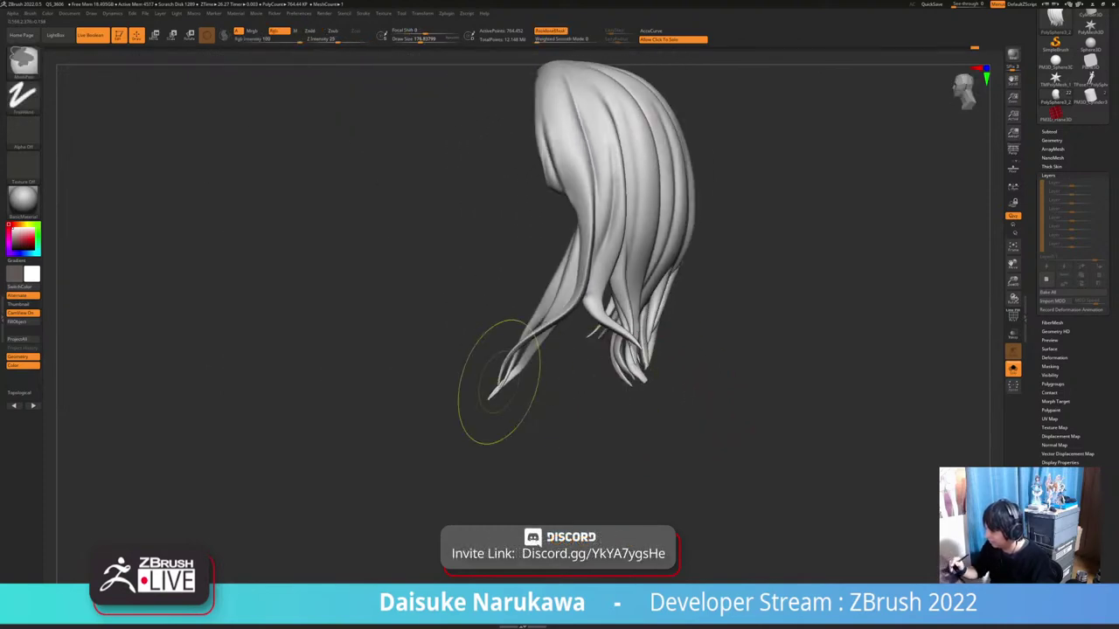
mouse_move(499, 382)
right_mouse_down("ctrl")
mouse_move(502, 455)
mouse_move(562, 440)
mouse_move(559, 406)
mouse_move(498, 402)
mouse_move(568, 393)
mouse_move(498, 389)
right_mouse_up("ctrl")
mouse_move(498, 389)
right_mouse_down("ctrl")
mouse_move(467, 379)
mouse_move(670, 196)
right_mouse_up("ctrl")
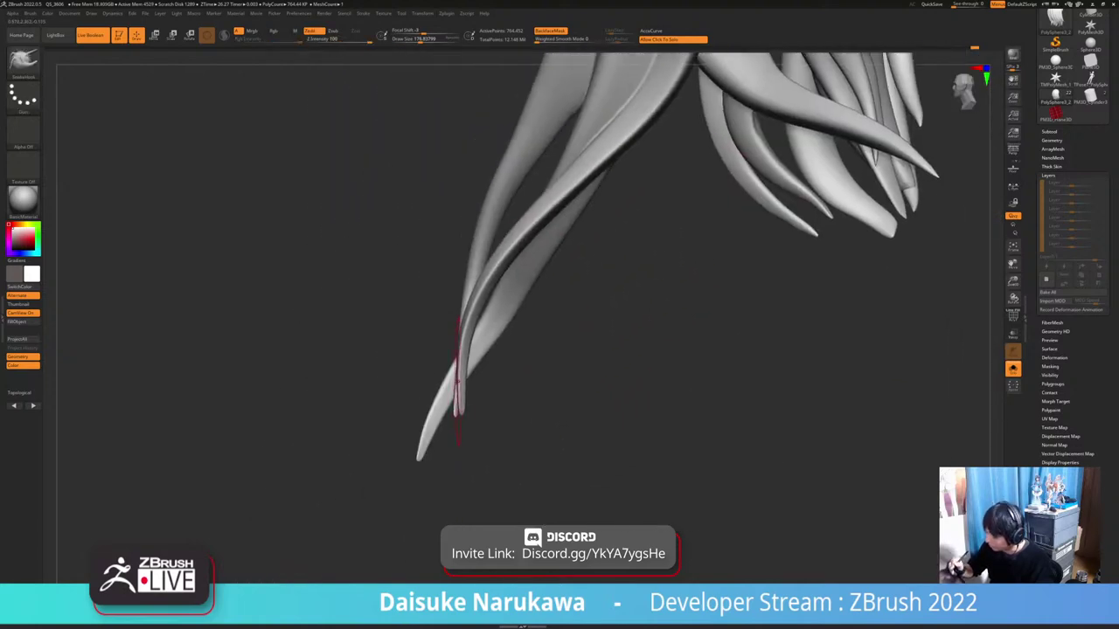
right_click_drag(457, 381, 486, 378)
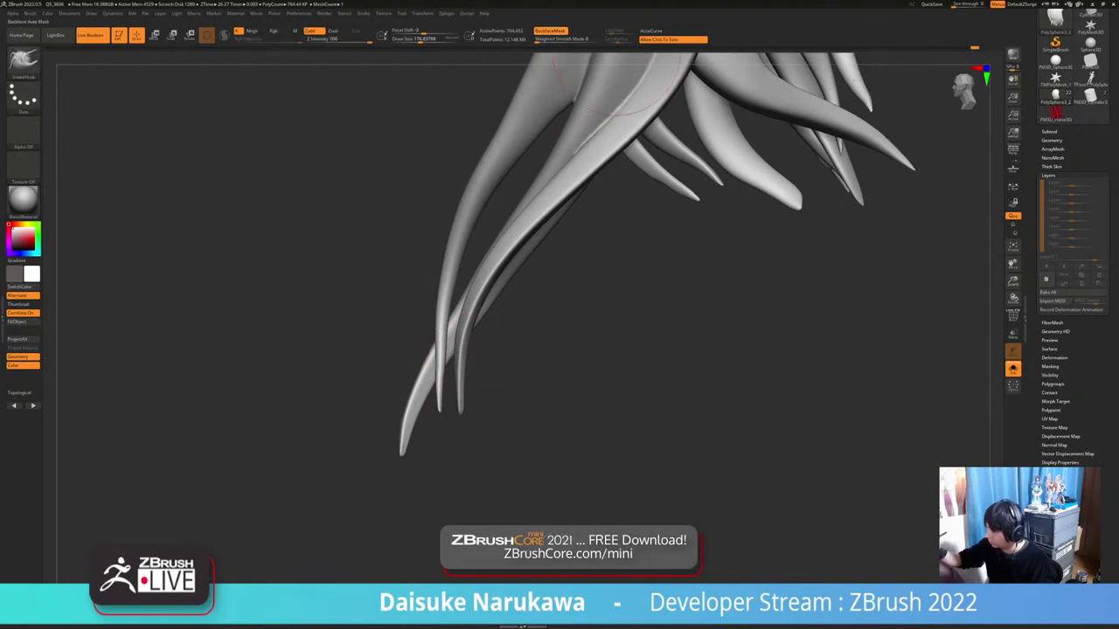
Turn off BackfaceMask, reduce the draw size, and smooth the tips of the two thin front side locks into points
left_click(551, 31)
left_click(407, 39)
right_click_drag(468, 428, 470, 460, "ctrl")
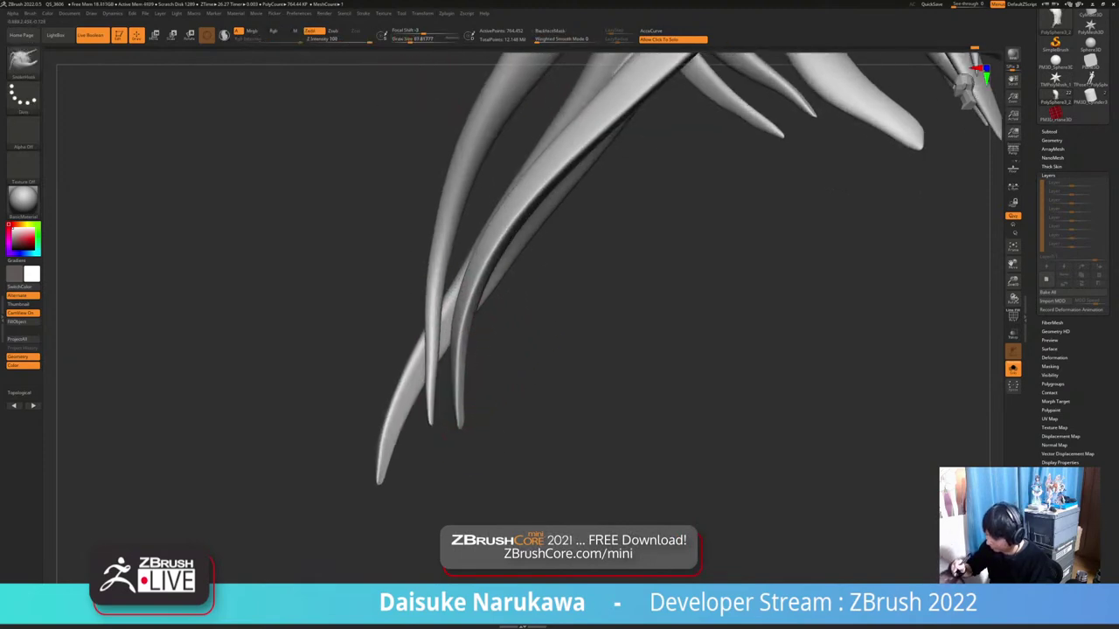
key("shift")
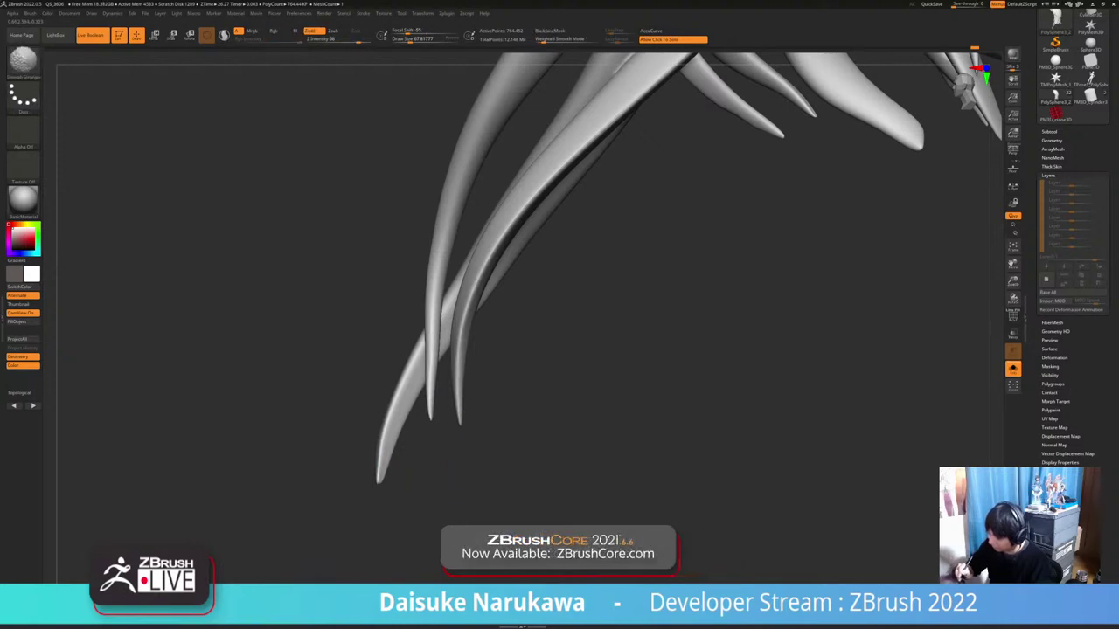
Leave Solo mode to show the figure from behind and update the hair's DynaMesh
mouse_move(524, 463)
right_mouse_down("ctrl")
mouse_move(526, 419)
mouse_move(576, 402)
mouse_move(664, 411)
right_mouse_up("ctrl")
mouse_move(665, 411)
right_mouse_down("ctrl")
mouse_move(595, 420)
mouse_move(622, 427)
mouse_move(463, 419)
mouse_move(506, 376)
right_mouse_up("ctrl")
left_click(622, 427)
mouse_move(612, 415)
right_mouse_down()
mouse_move(647, 413)
mouse_move(603, 419)
mouse_move(610, 430)
mouse_move(612, 409)
mouse_move(686, 415)
mouse_move(699, 472)
mouse_move(662, 522)
right_mouse_up()
left_click(686, 416, "shift")
left_click(686, 415, "shift")
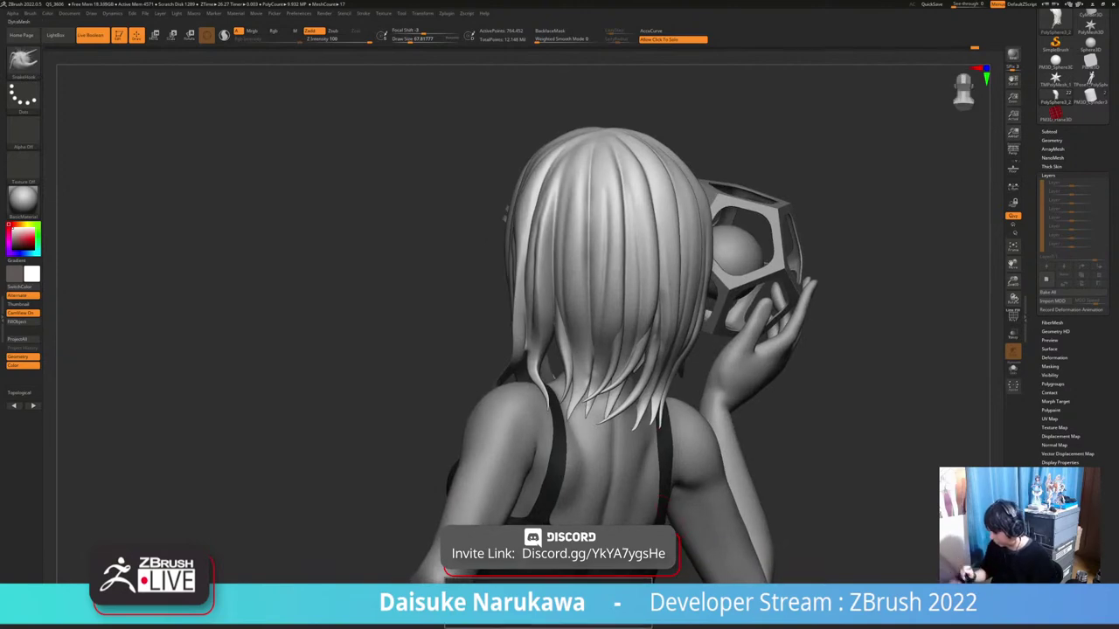
left_click(661, 500, "ctrl+shift")
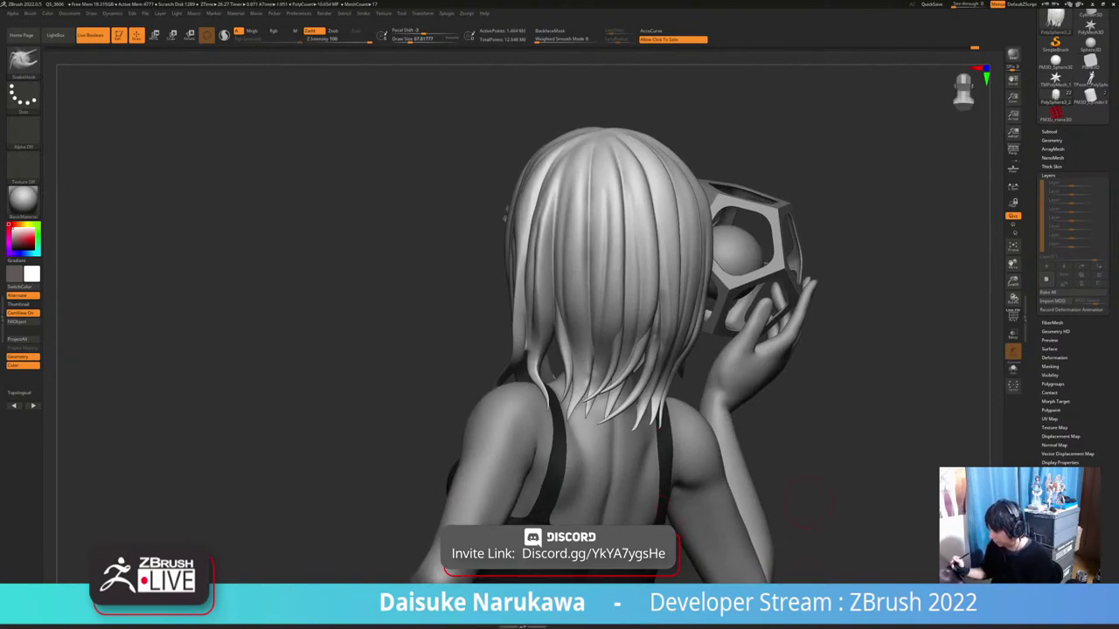
Smooth the rough edge between the locks on the back of the hair and isolate the hair in Solo mode
mouse_move(662, 499)
right_mouse_down()
mouse_move(616, 508)
mouse_move(614, 563)
mouse_move(628, 566)
right_mouse_up()
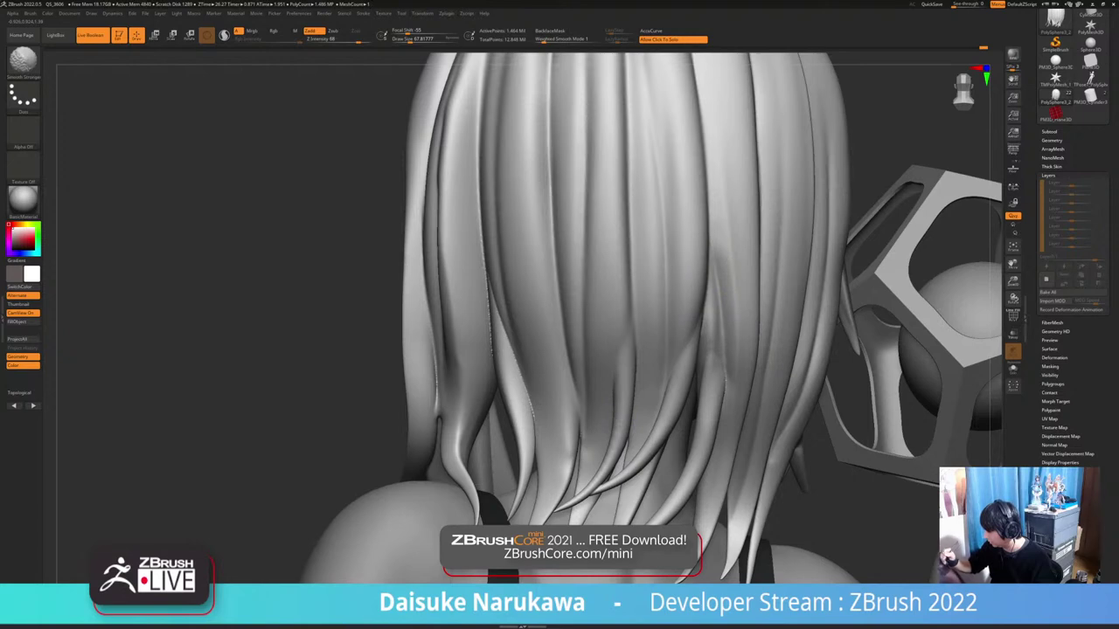
left_click_drag(477, 262, 513, 411, "shift")
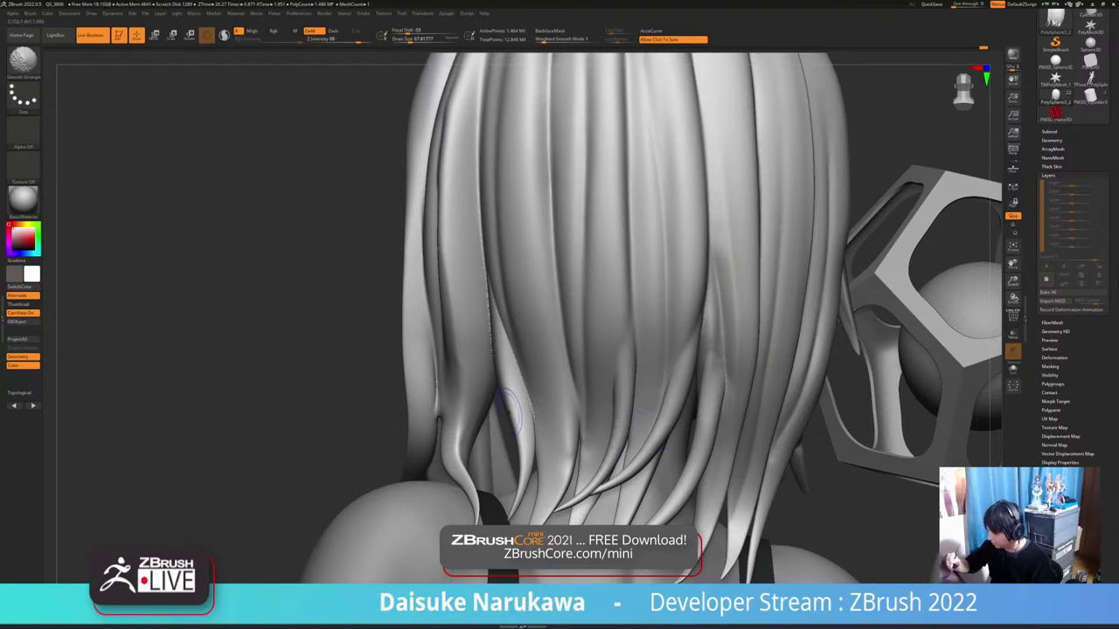
mouse_move(655, 564)
right_mouse_down("ctrl")
mouse_move(664, 503)
mouse_move(741, 507)
mouse_move(704, 447)
mouse_move(710, 457)
right_mouse_up("ctrl")
left_click(742, 507)
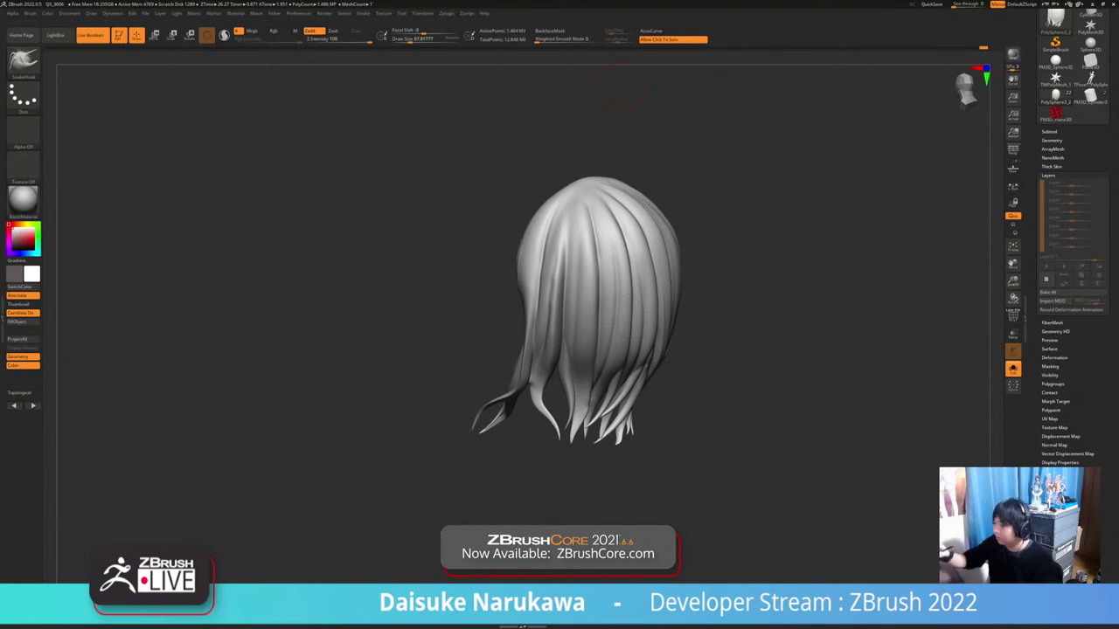
Delete the hair subtool's undo history and mark the remaining state as the source for Project History
left_click(132, 13)
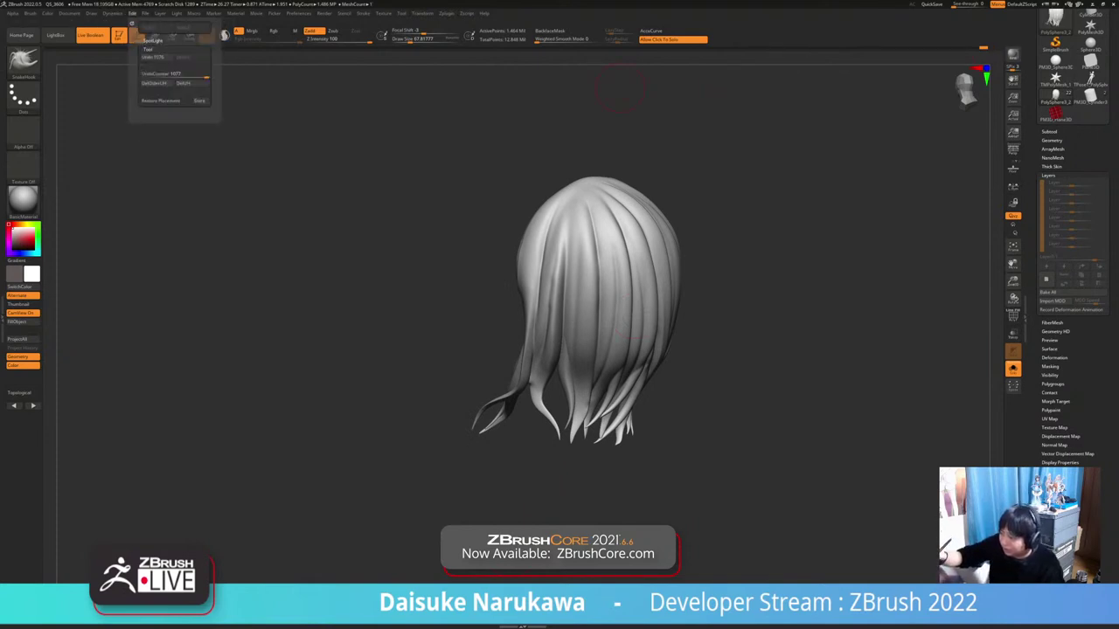
left_click(183, 83)
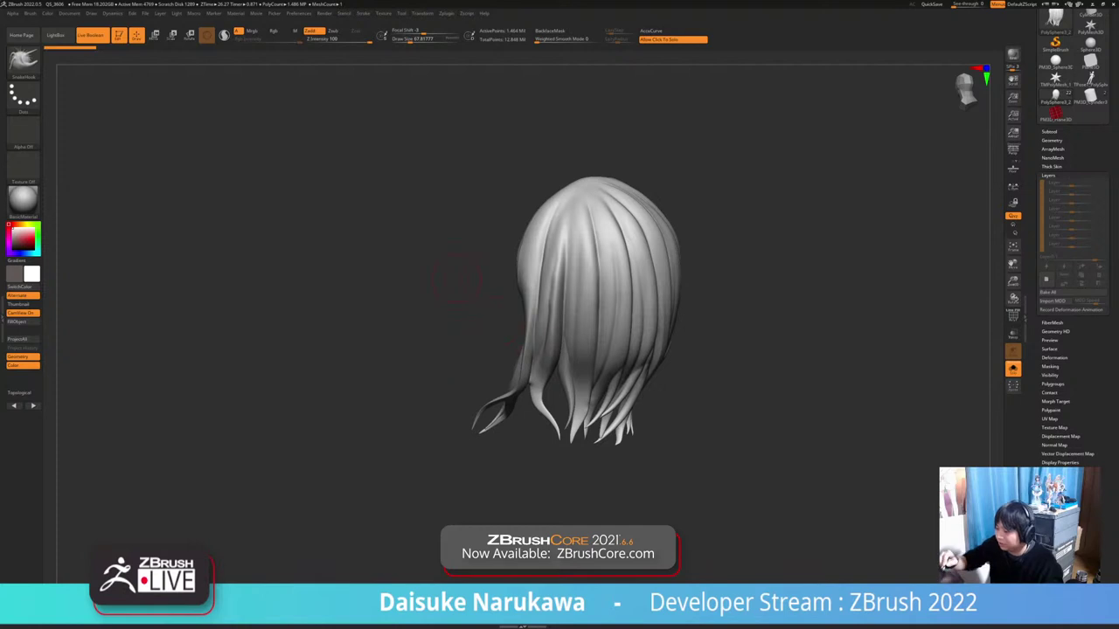
left_click(70, 48, "ctrl")
Display the hair's PolyFrame and retopologize the mesh with ZRemesher
left_click_drag(489, 450, 453, 472)
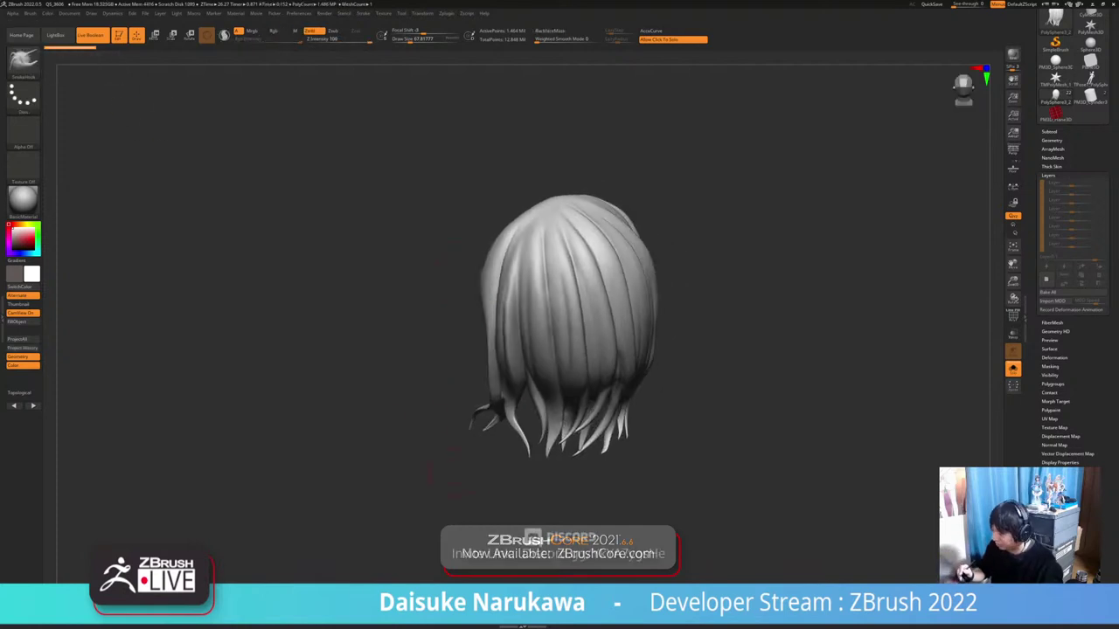
mouse_move(861, 444)
right_mouse_down()
mouse_move(751, 451)
mouse_move(753, 498)
mouse_move(813, 480)
right_mouse_up()
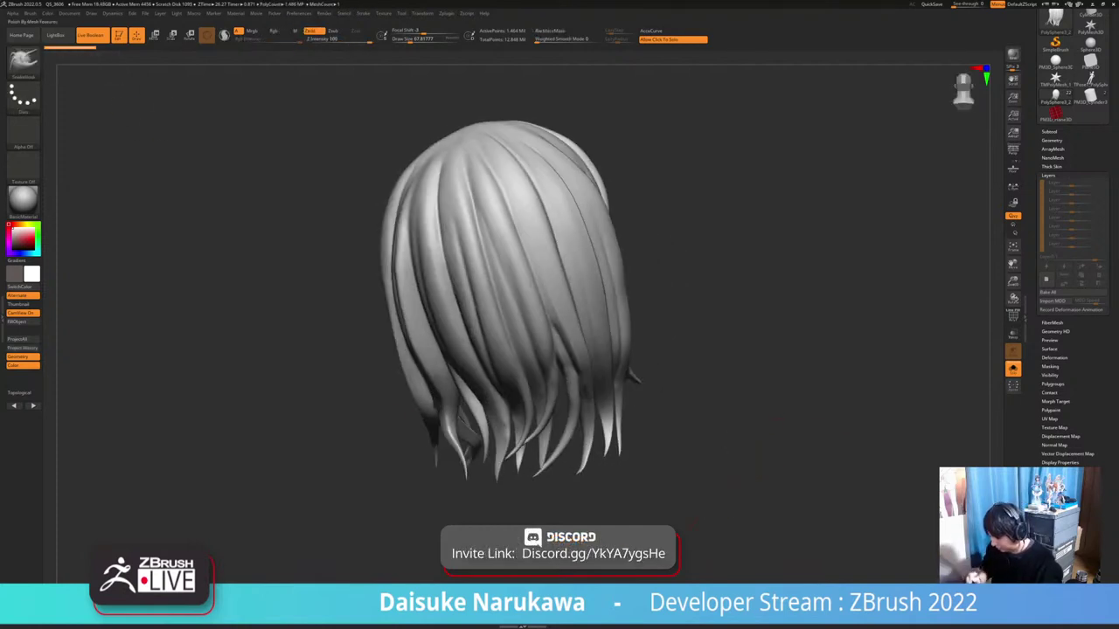
left_click(1048, 132)
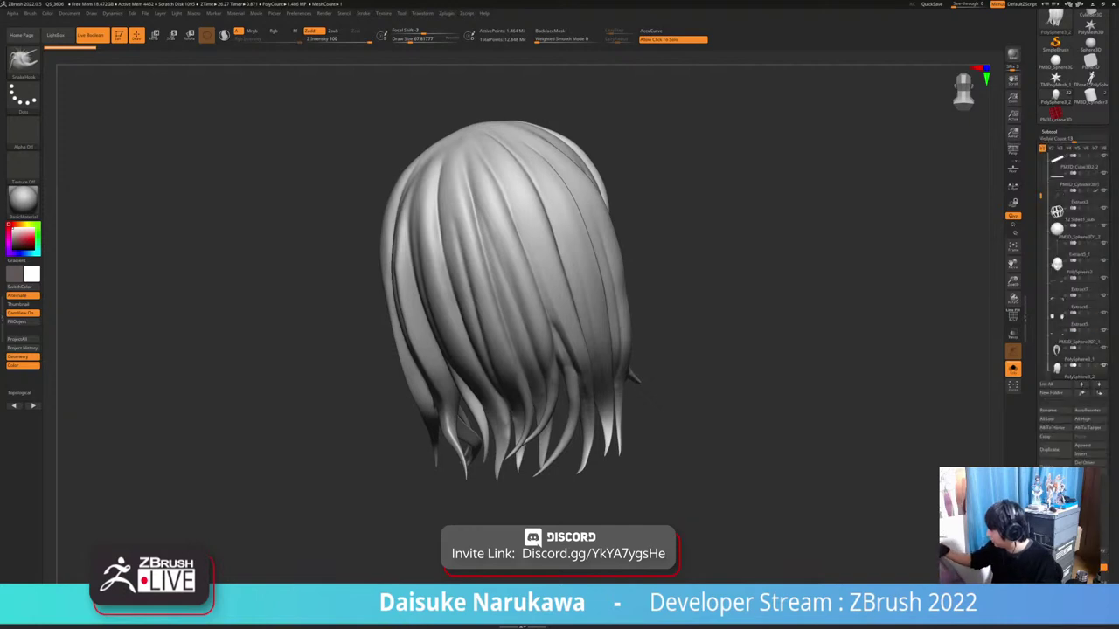
left_click(1049, 132)
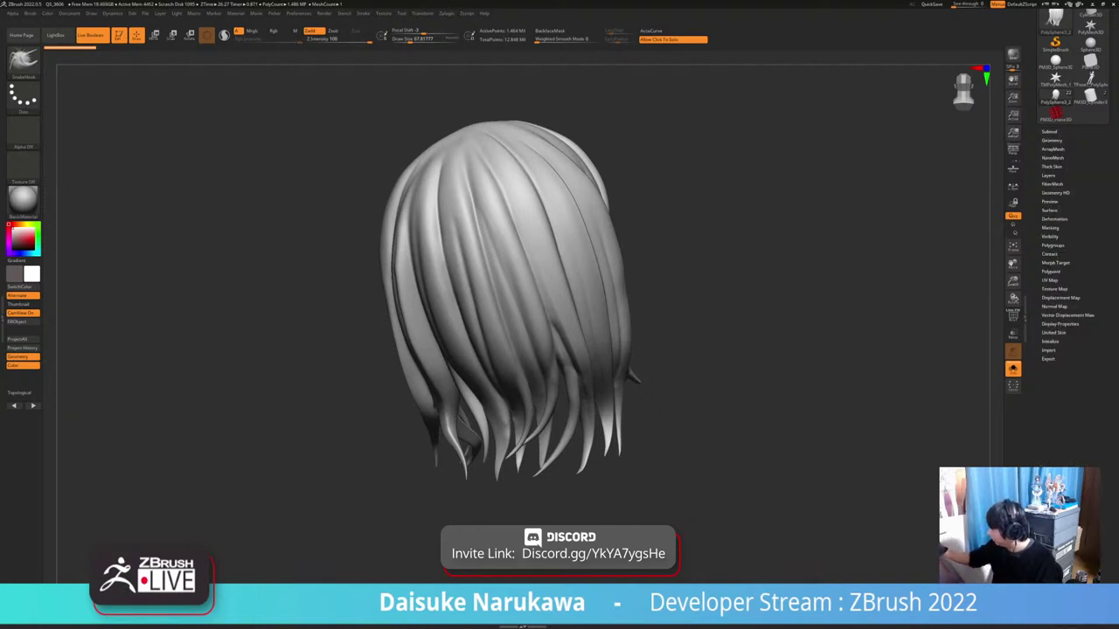
left_click(1052, 141)
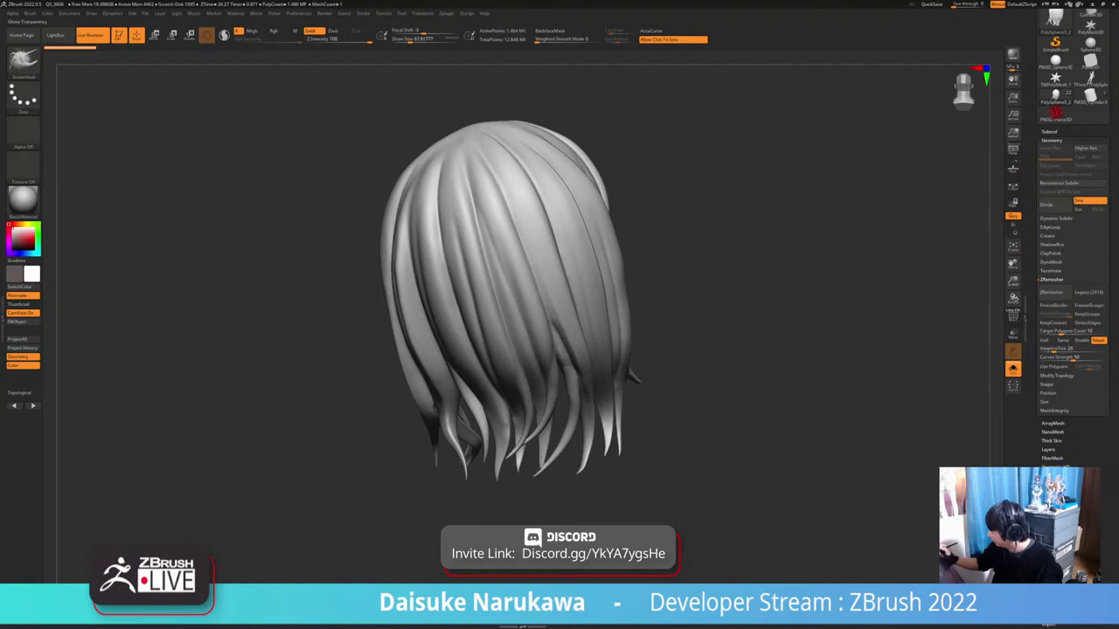
left_click(1012, 317)
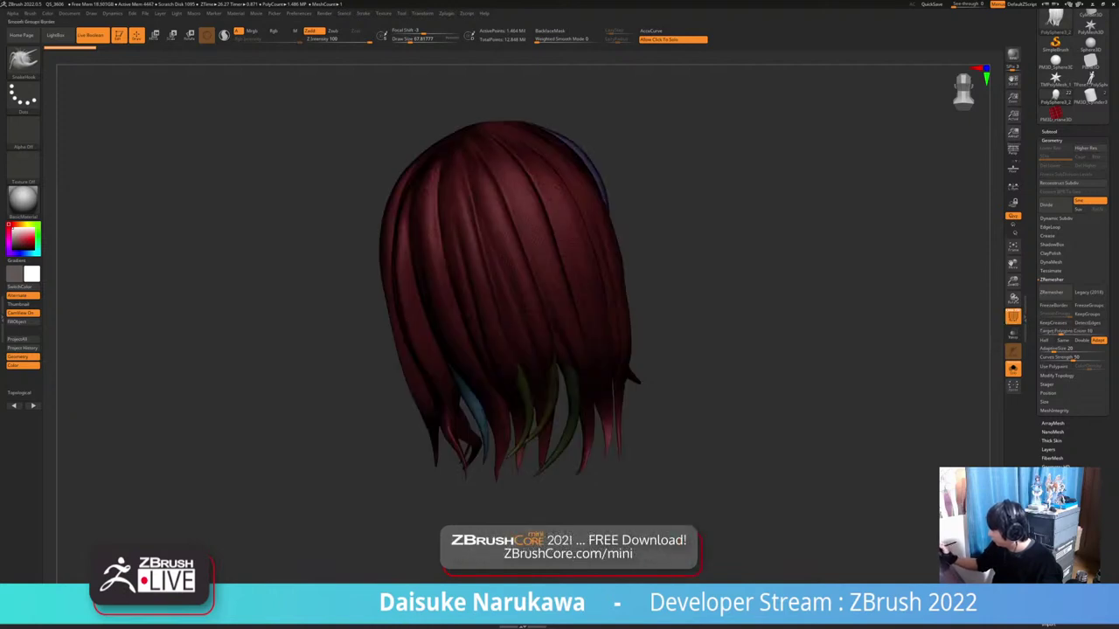
left_click(1055, 293)
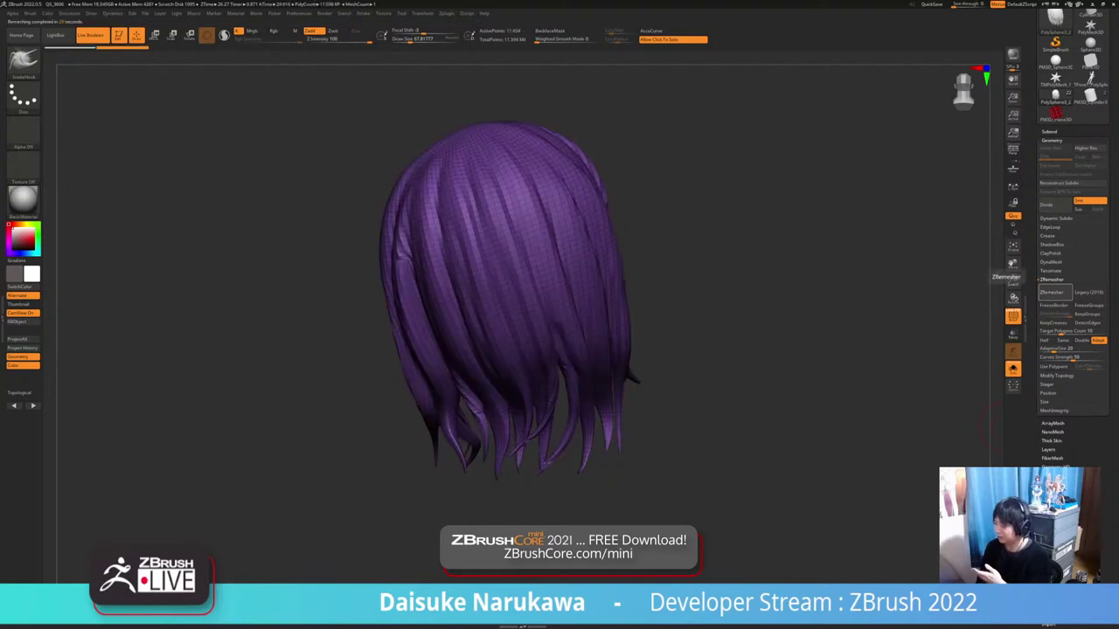
Subdivide the remeshed hair up to subdivision level 3
left_click_drag(680, 518, 696, 458)
mouse_move(697, 458)
right_mouse_down("ctrl")
mouse_move(681, 491)
mouse_move(697, 466)
mouse_move(700, 488)
right_mouse_up("ctrl")
key("ctrl+d")
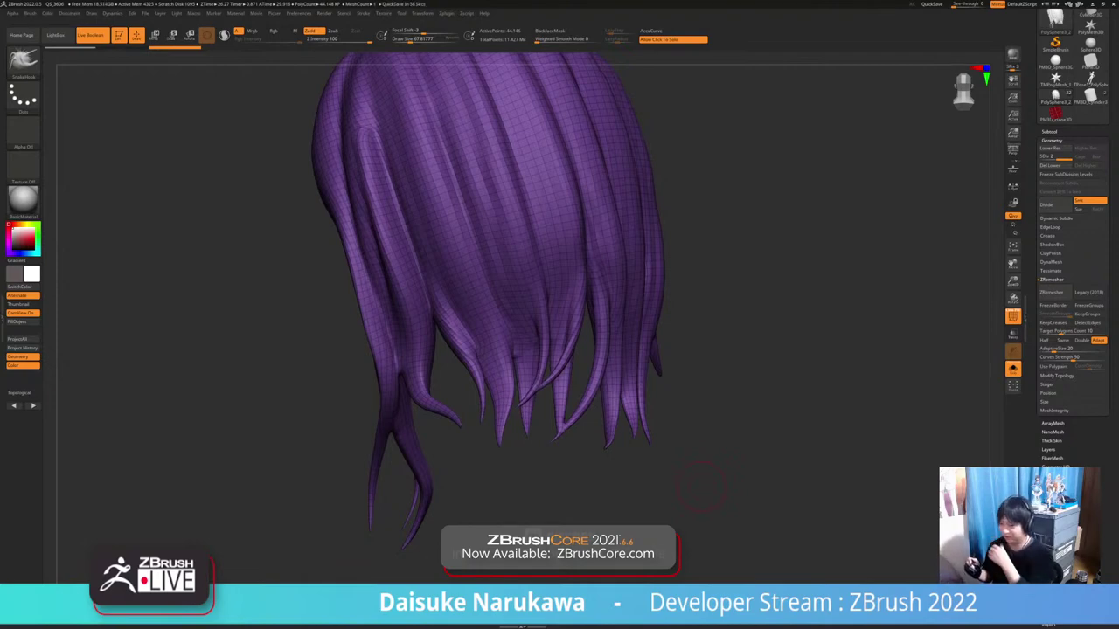
mouse_move(701, 486)
left_mouse_down()
mouse_move(786, 494)
mouse_move(678, 502)
mouse_move(727, 519)
mouse_move(714, 529)
mouse_move(839, 514)
mouse_move(750, 509)
left_mouse_up()
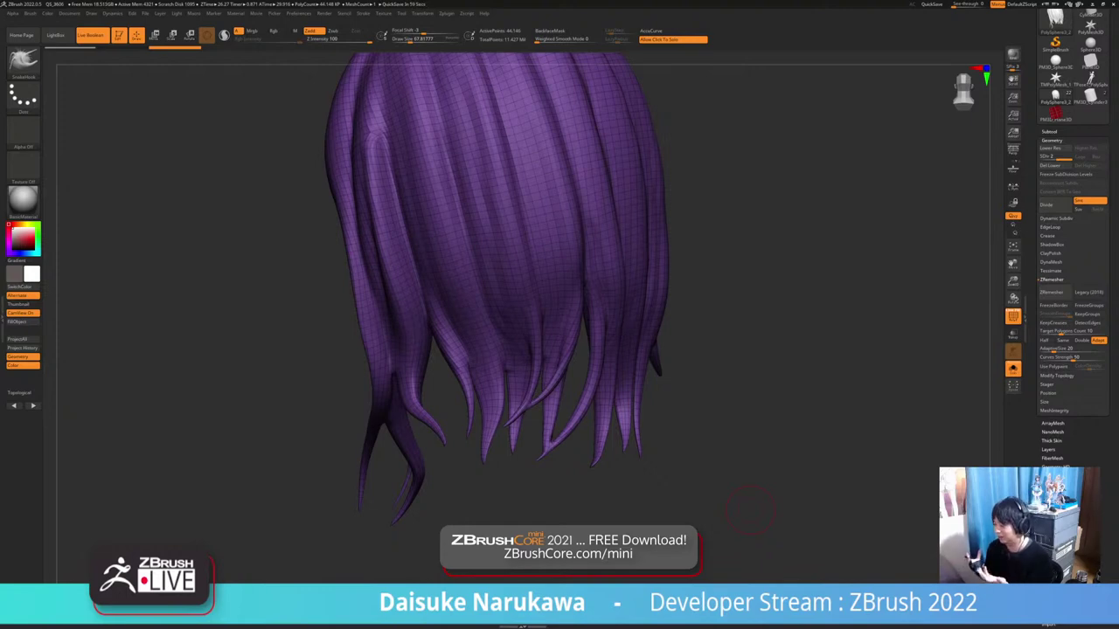
mouse_move(645, 504)
left_mouse_down()
mouse_move(704, 500)
mouse_move(667, 499)
left_mouse_up()
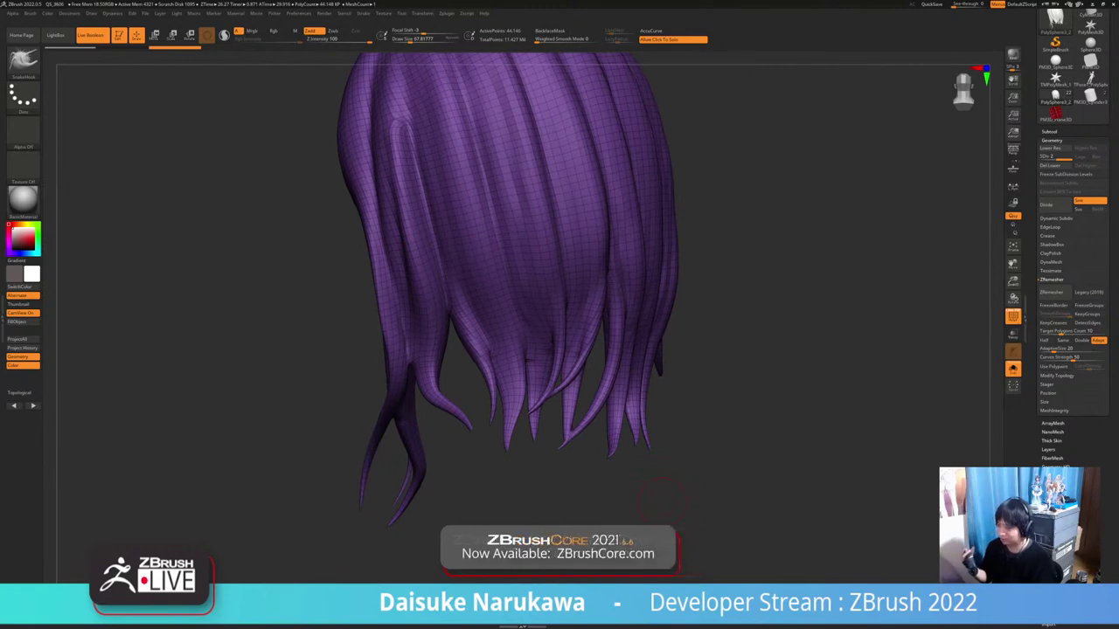
left_click_drag(662, 503, 687, 469)
key("d")
key("ctrl+shift+z")
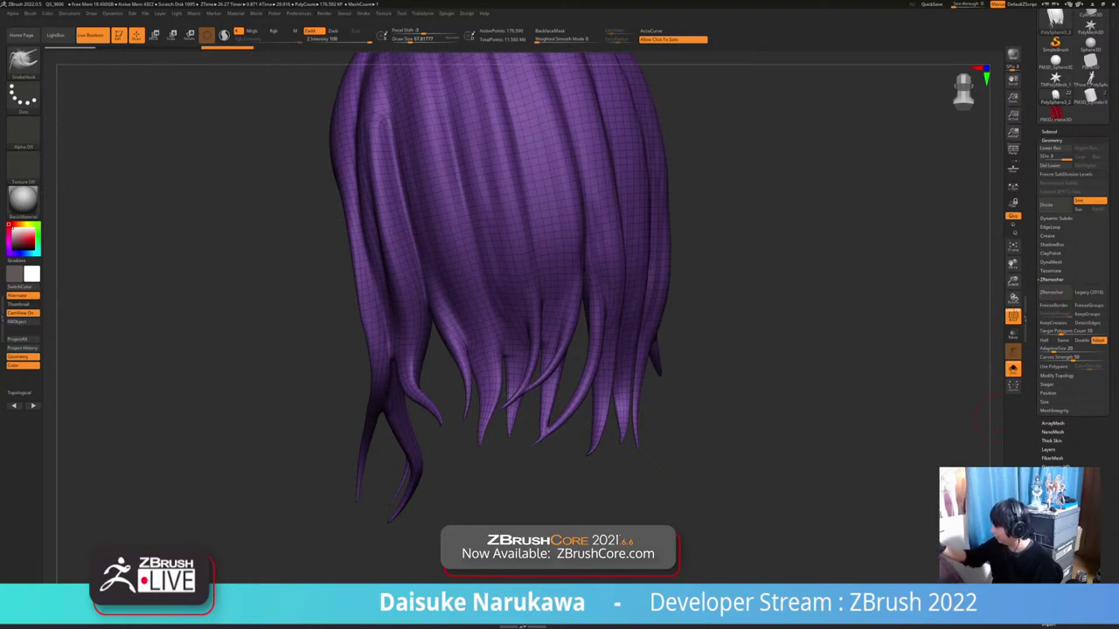
Subdivide the hair once more and project the stored history detail onto it
left_click(1048, 132)
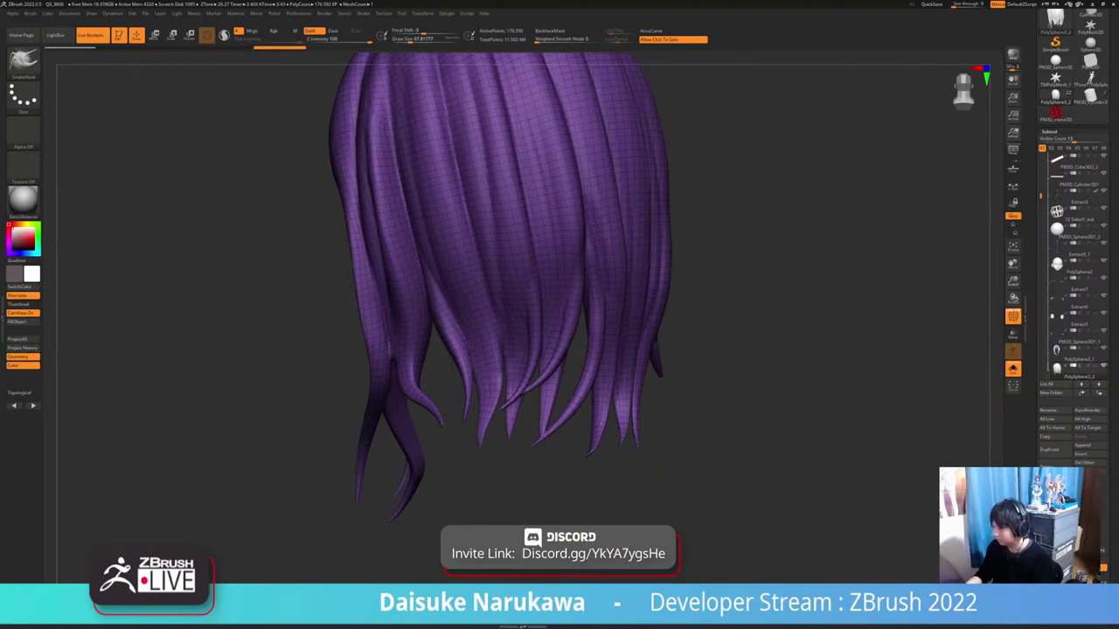
key("ctrl+d")
left_click(23, 348)
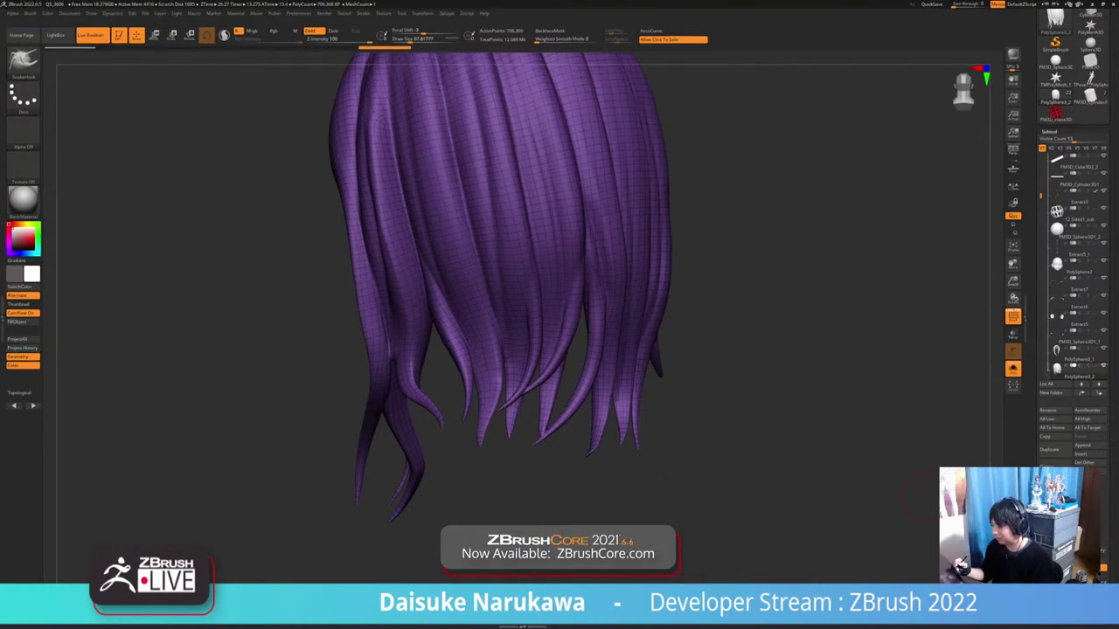
Turn off Solo mode and examine the remeshed hair on the figure from the back and side
left_click_drag(654, 456, 585, 454)
key("alt+s")
left_click_drag(778, 458, 752, 464)
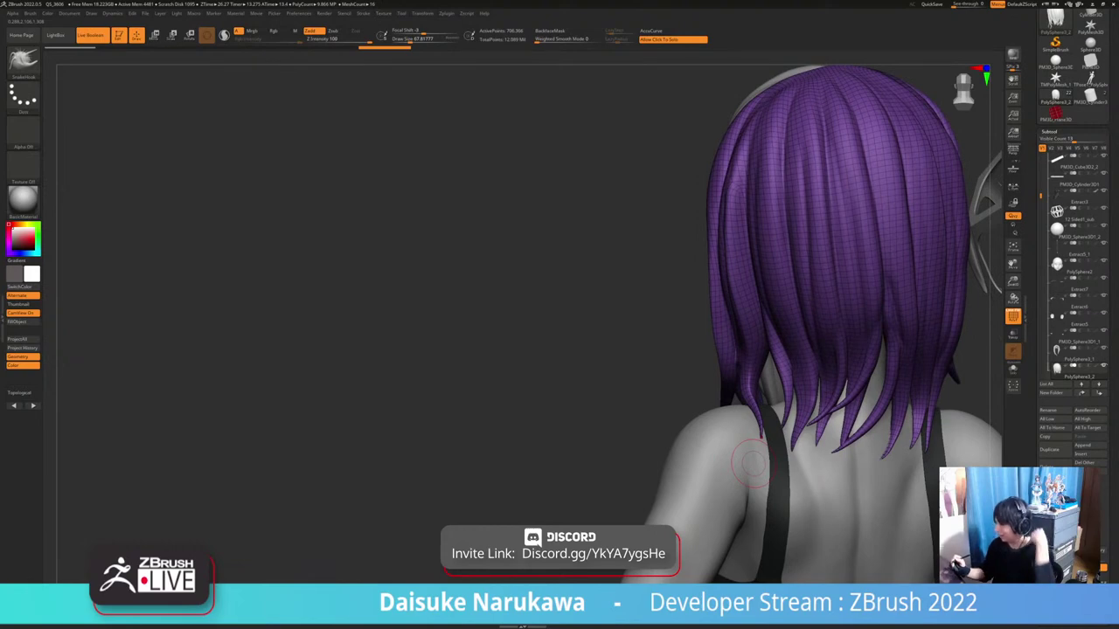
left_click_drag(788, 464, 603, 477)
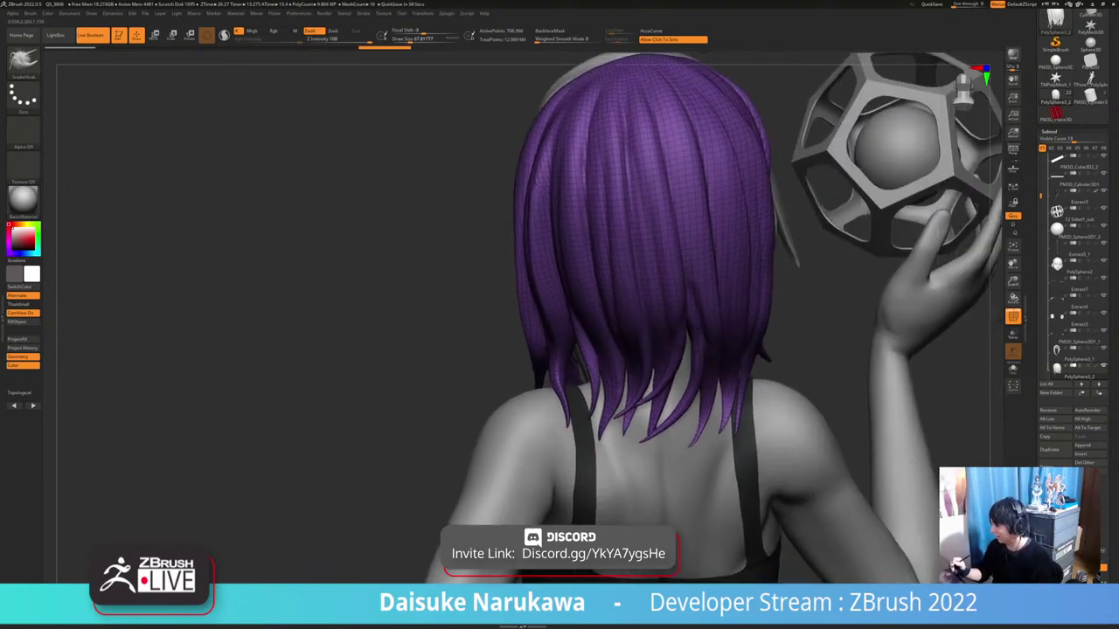
left_click_drag(699, 463, 702, 429)
right_click_drag(657, 448, 784, 450)
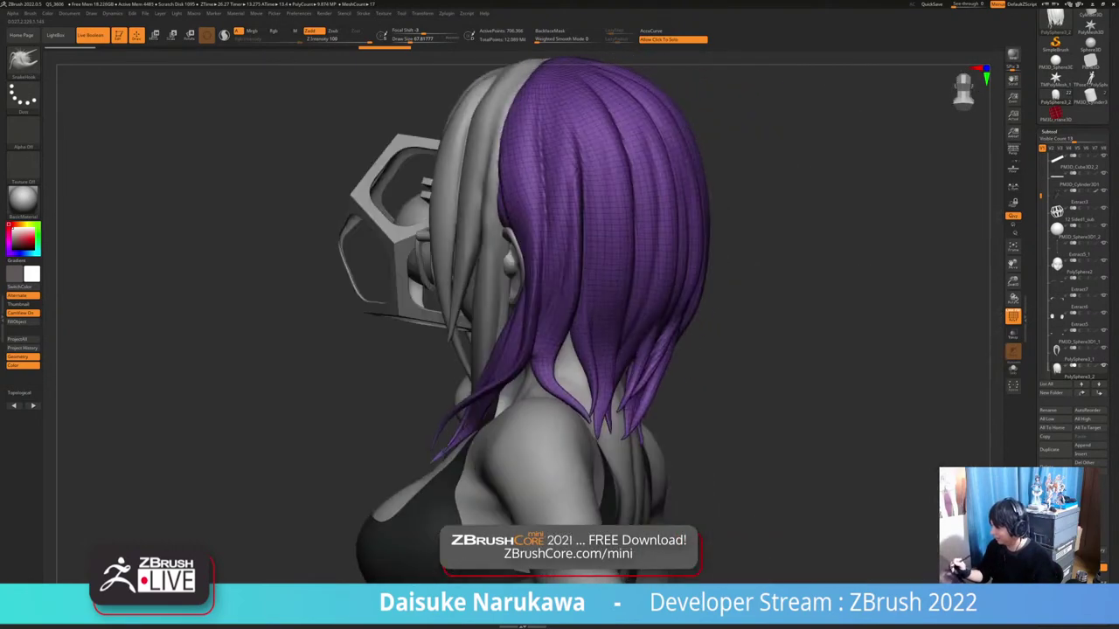
right_click_drag(446, 451, 617, 478)
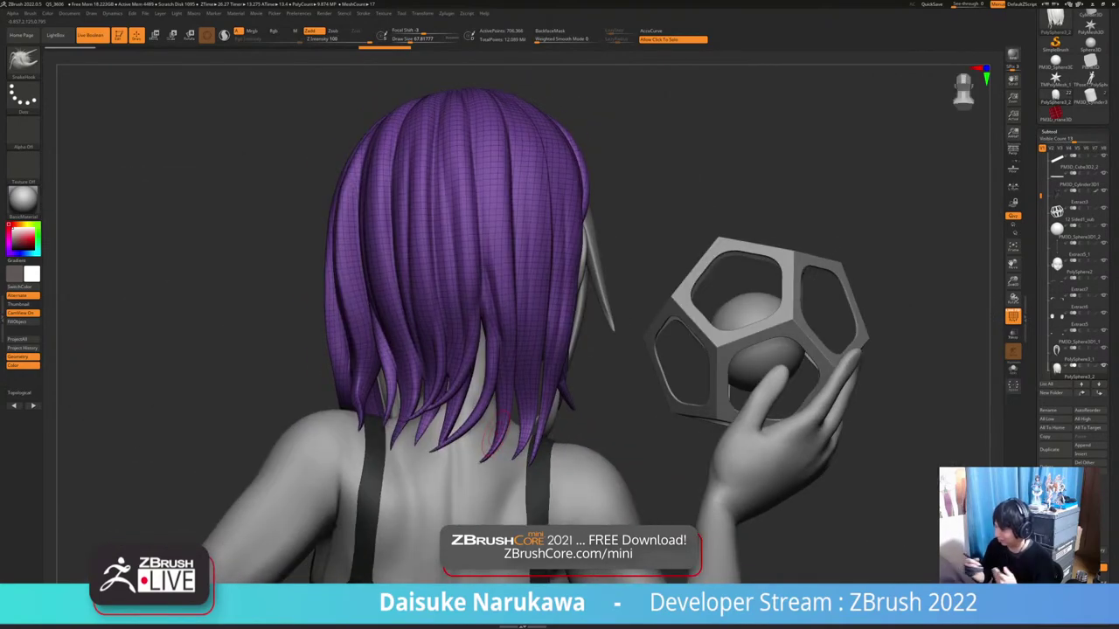
left_click_drag(757, 479, 595, 467)
Hide the PolyFrame, face the figure from the front, and make all hidden subtools visible, including the red hooded jacket
key("shift+f")
left_click_drag(874, 472, 754, 482)
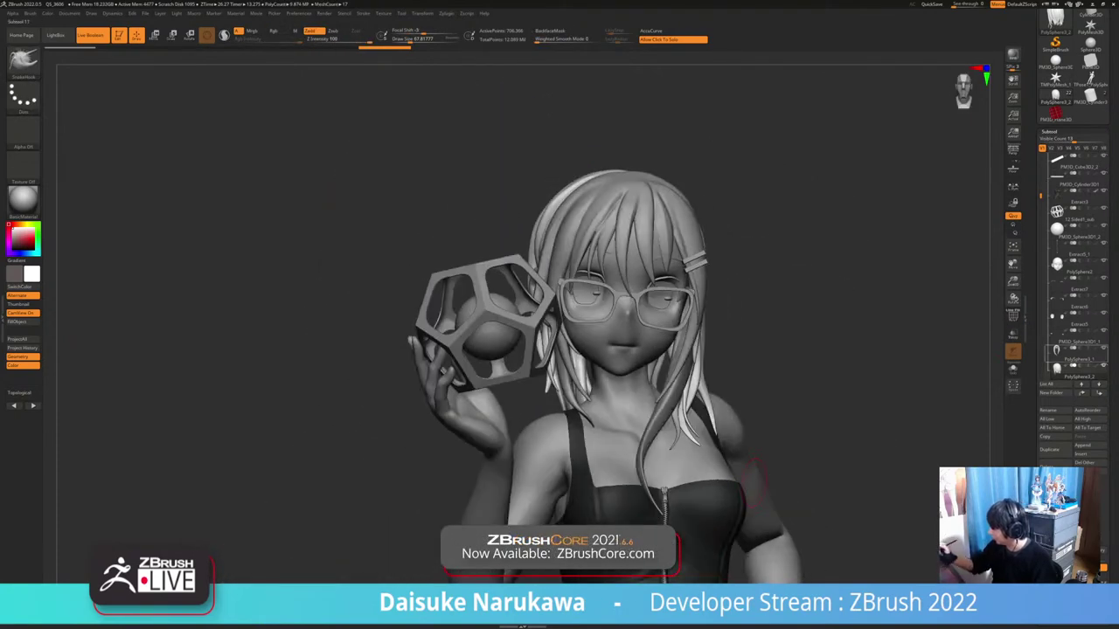
left_click_drag(1040, 196, 1040, 204)
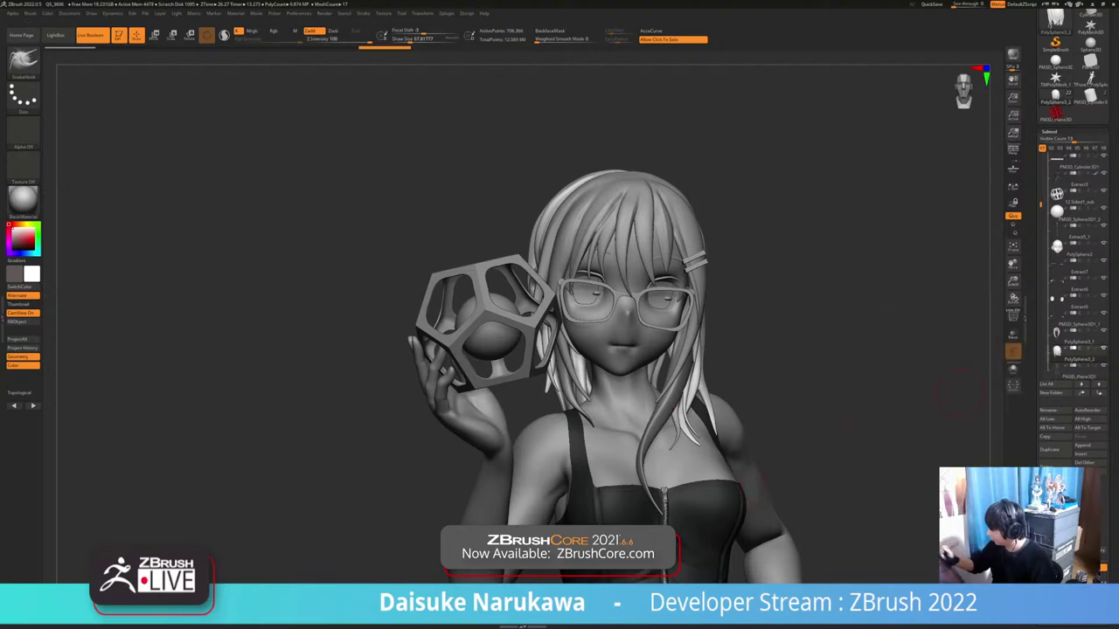
left_click(1103, 348)
left_click(1103, 348)
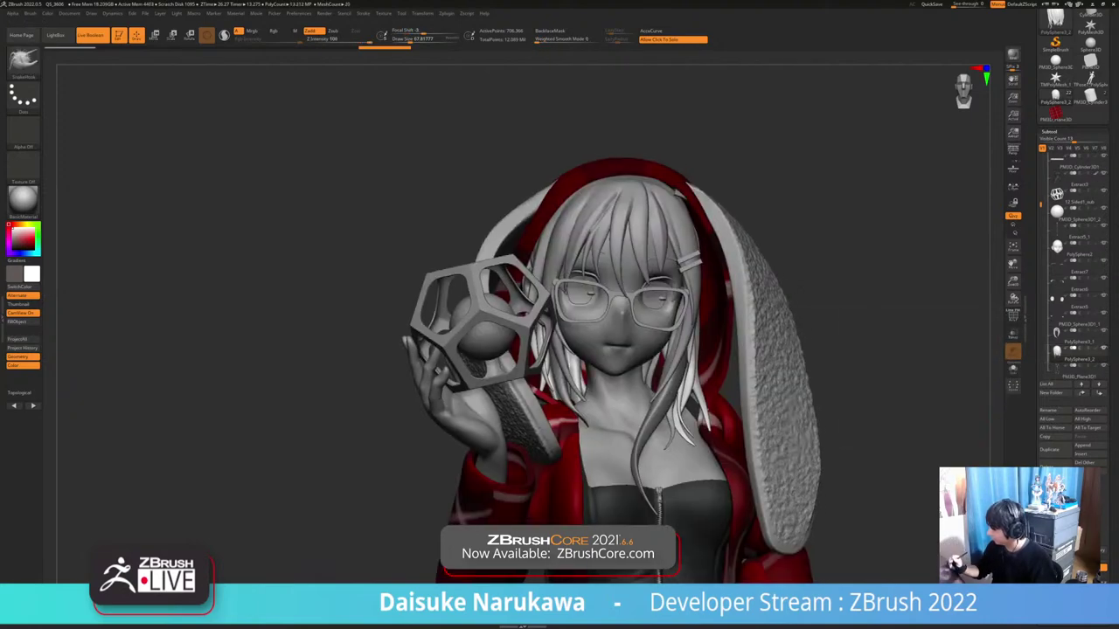
left_click_drag(893, 504, 806, 485, "alt")
left_click(805, 485)
left_click(805, 485)
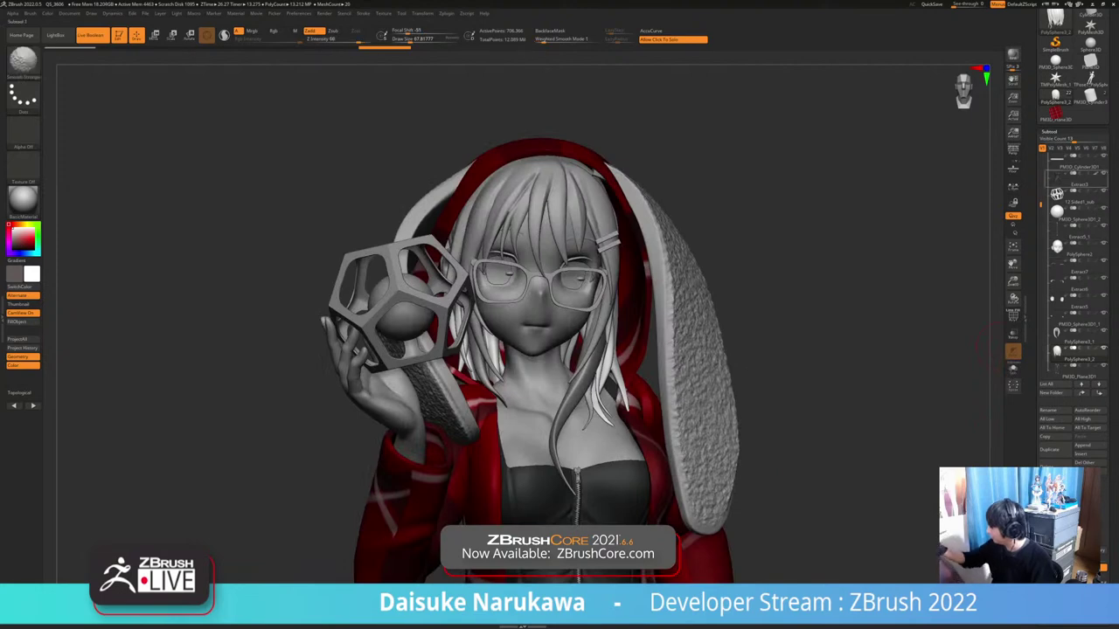
Show the polypaint on all subtools and pick the blonde colour from the front hair
left_click(1095, 173, "shift")
left_click(1095, 173, "shift")
left_click_drag(865, 494, 804, 492)
left_click_drag(31, 274, 511, 197)
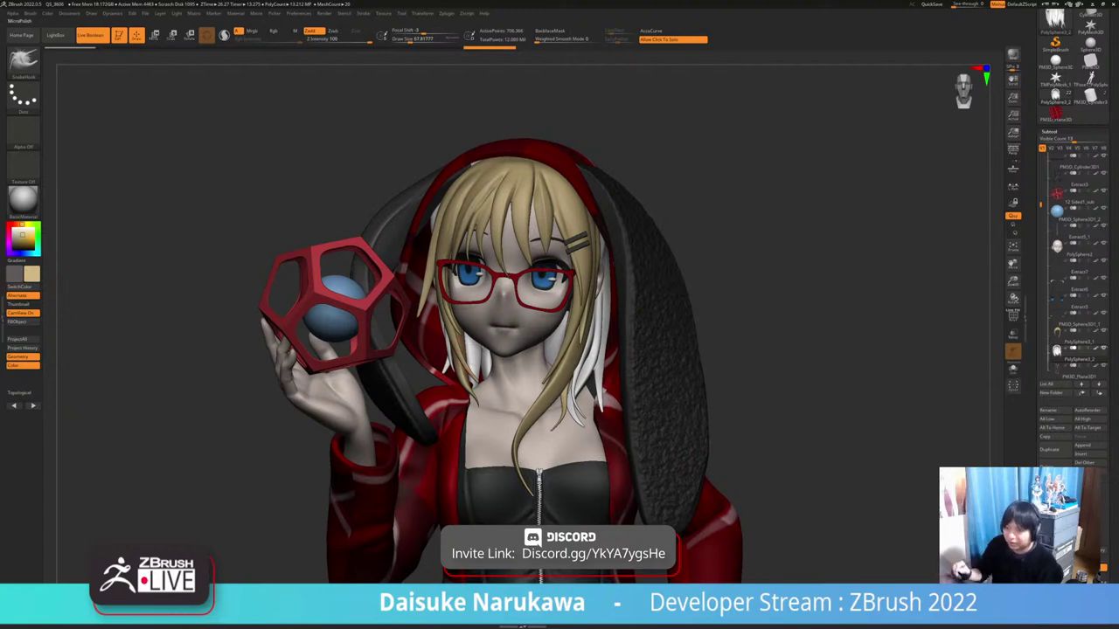
Fill the back hair with the picked blonde and check its match with the front hair
right_click_drag(527, 416, 578, 436)
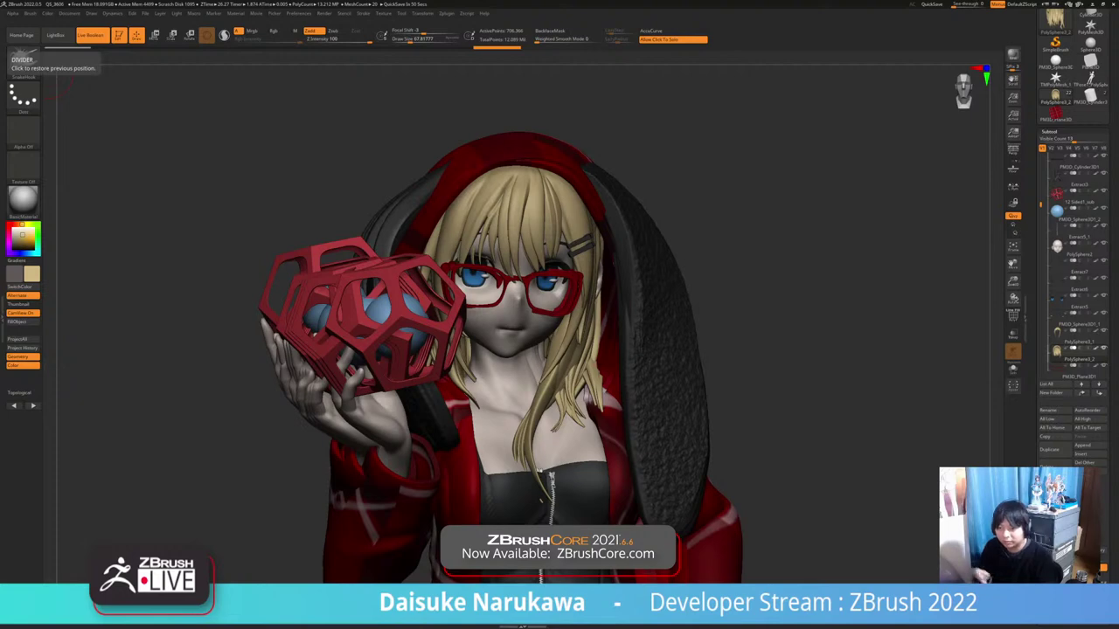
key("ctrl")
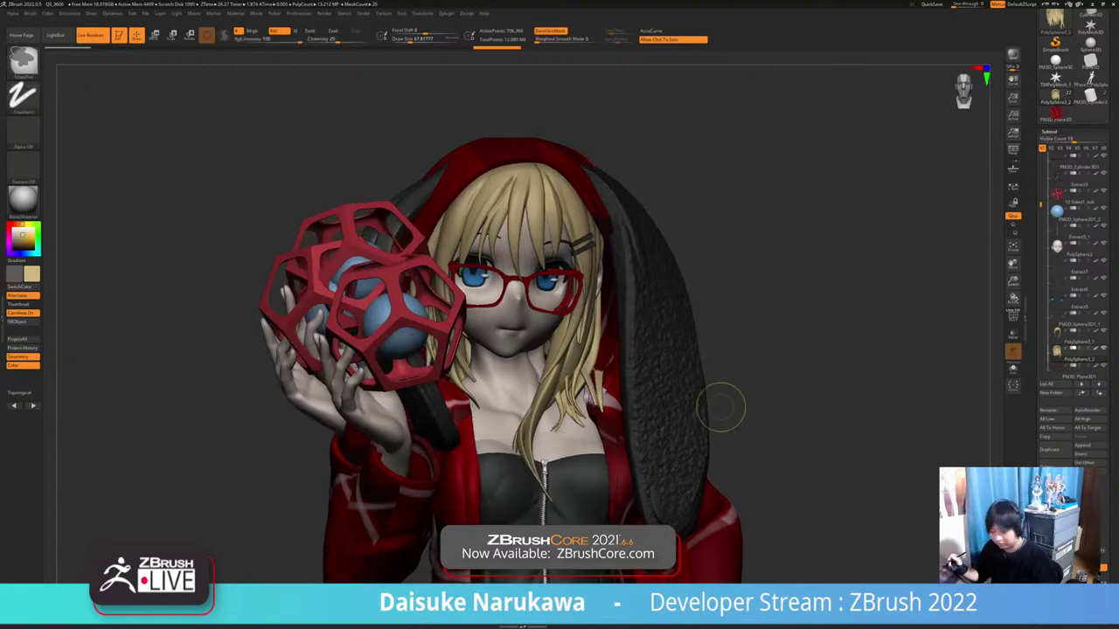
right_click_drag(722, 409, 642, 343, "ctrl")
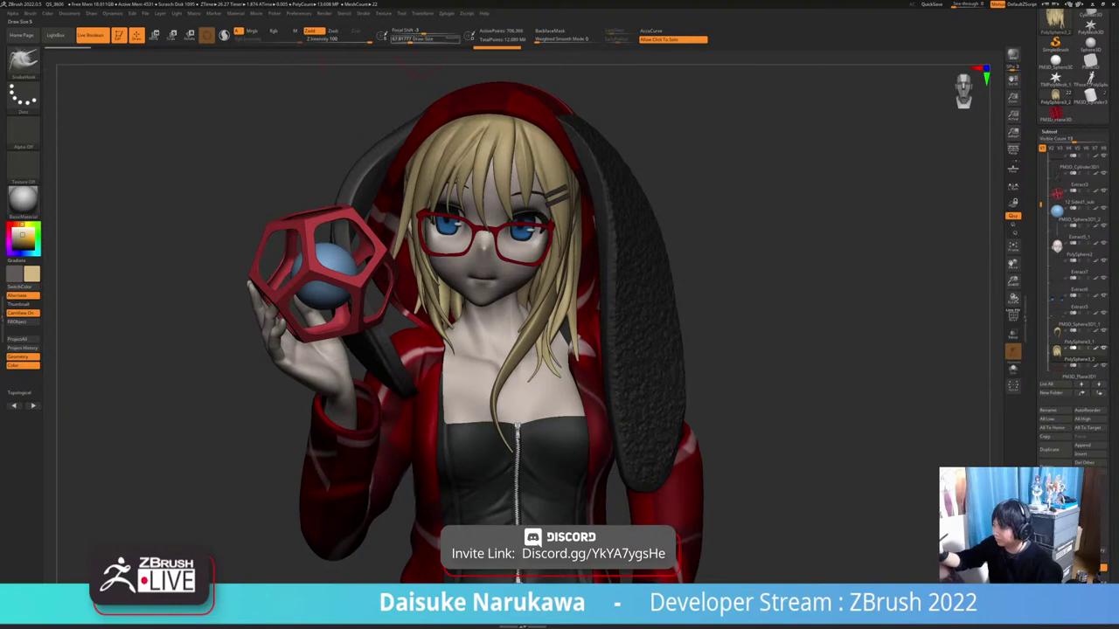
Enlarge the SnakeHook brush to a draw size of about 191 and adjust the hair locks from several angles
left_click(423, 39)
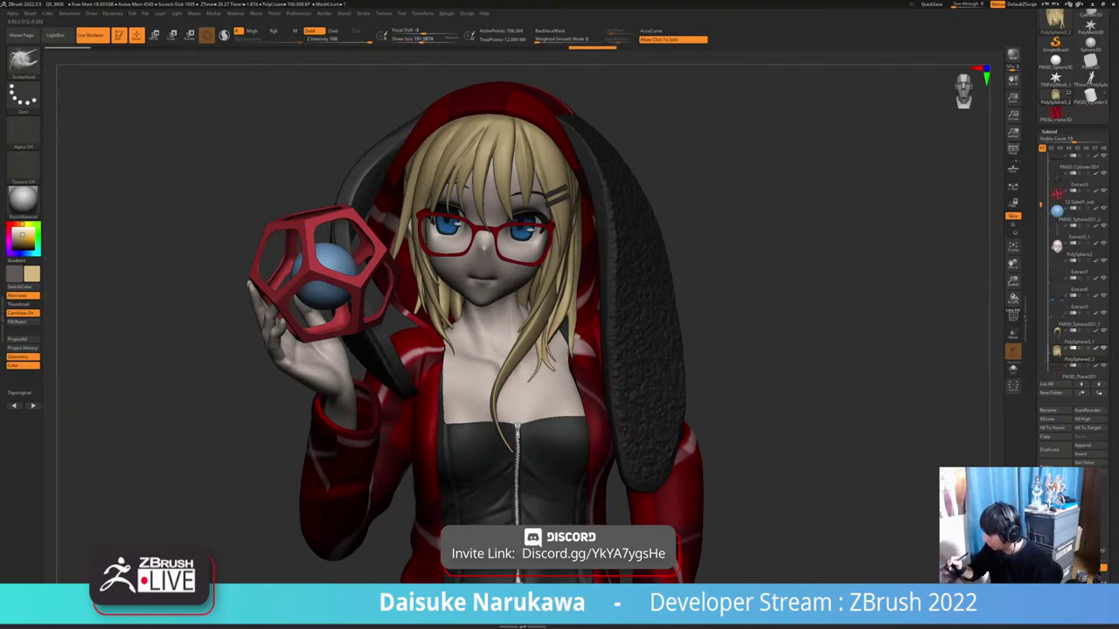
right_click_drag(601, 346, 605, 446, "ctrl")
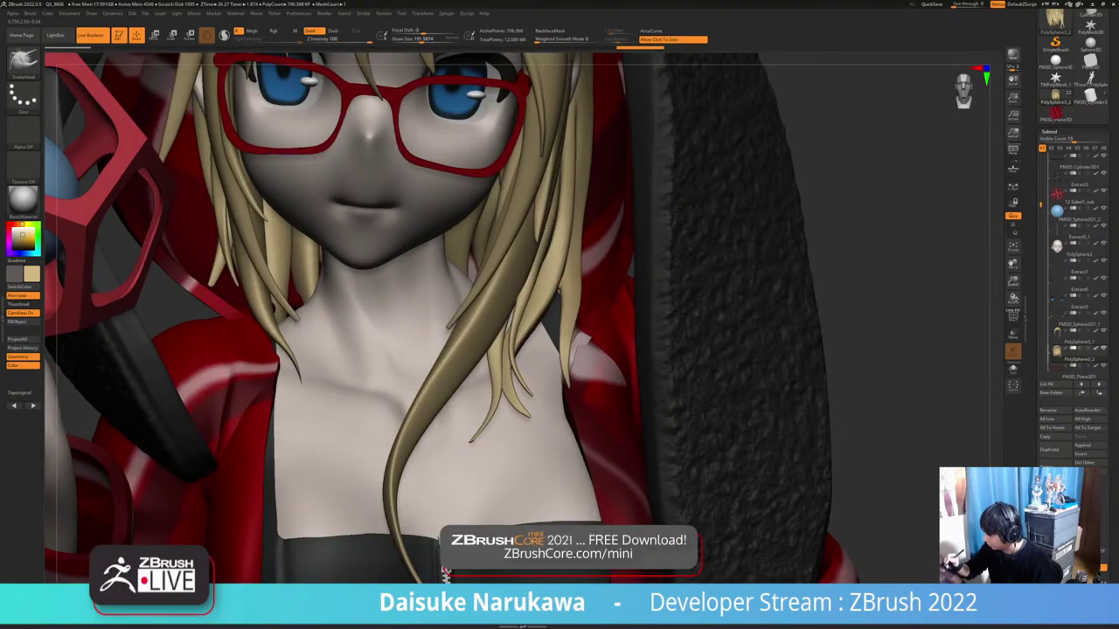
mouse_move(576, 300)
right_mouse_down("ctrl")
mouse_move(575, 201)
mouse_move(555, 194)
mouse_move(564, 166)
mouse_move(558, 195)
right_mouse_up("ctrl")
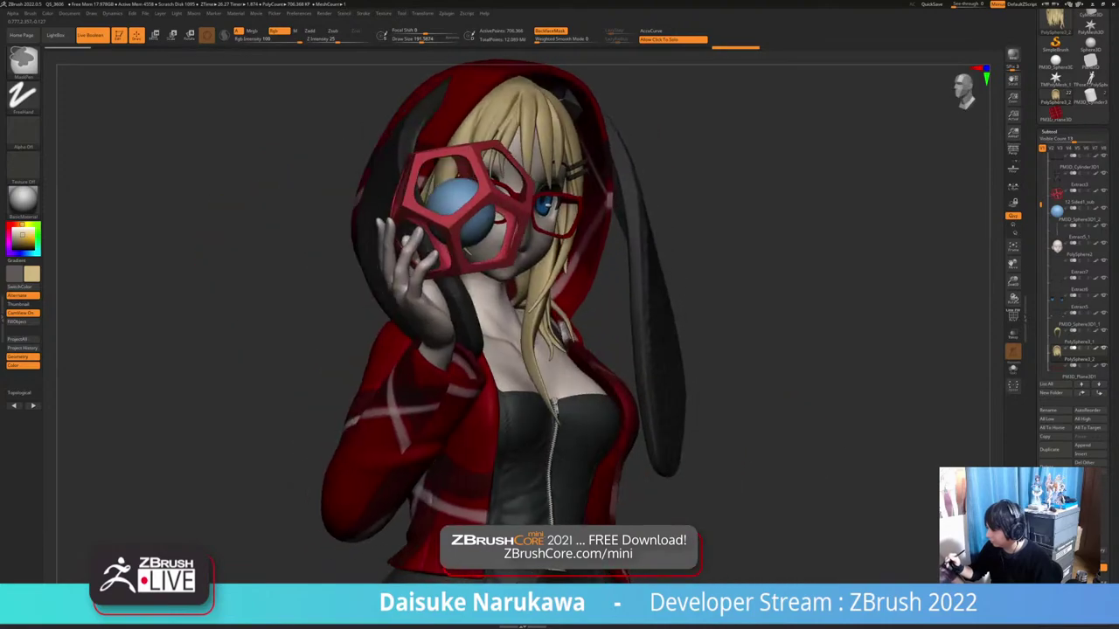
mouse_move(570, 463)
right_mouse_down()
mouse_move(490, 470)
mouse_move(517, 470)
right_mouse_up()
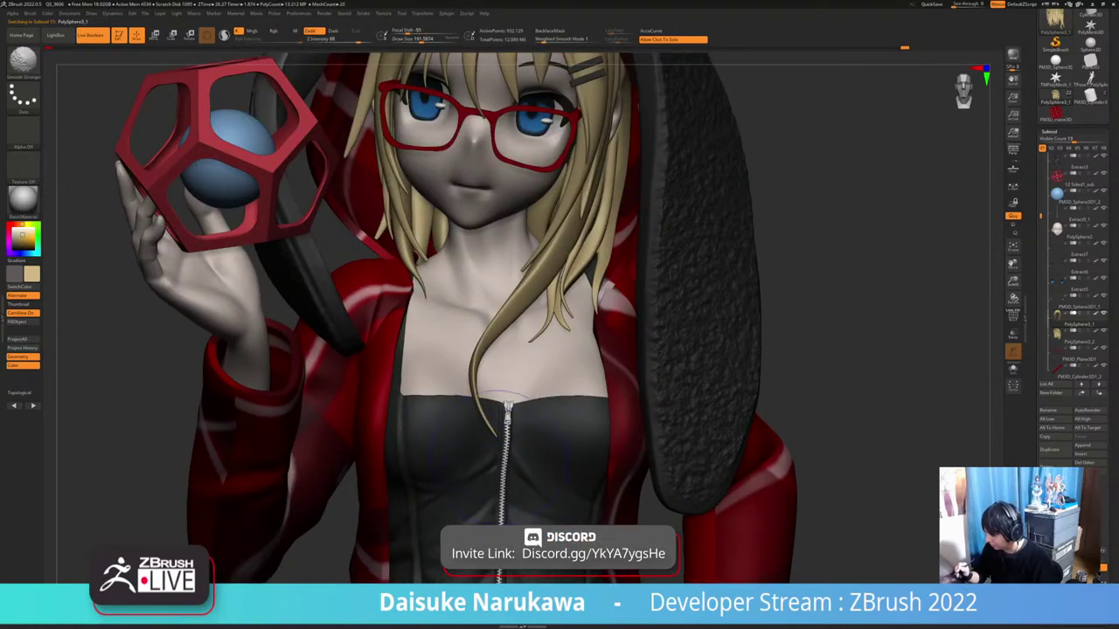
mouse_move(594, 437)
right_mouse_down("ctrl")
mouse_move(594, 350)
mouse_move(568, 323)
mouse_move(534, 319)
right_mouse_up("ctrl")
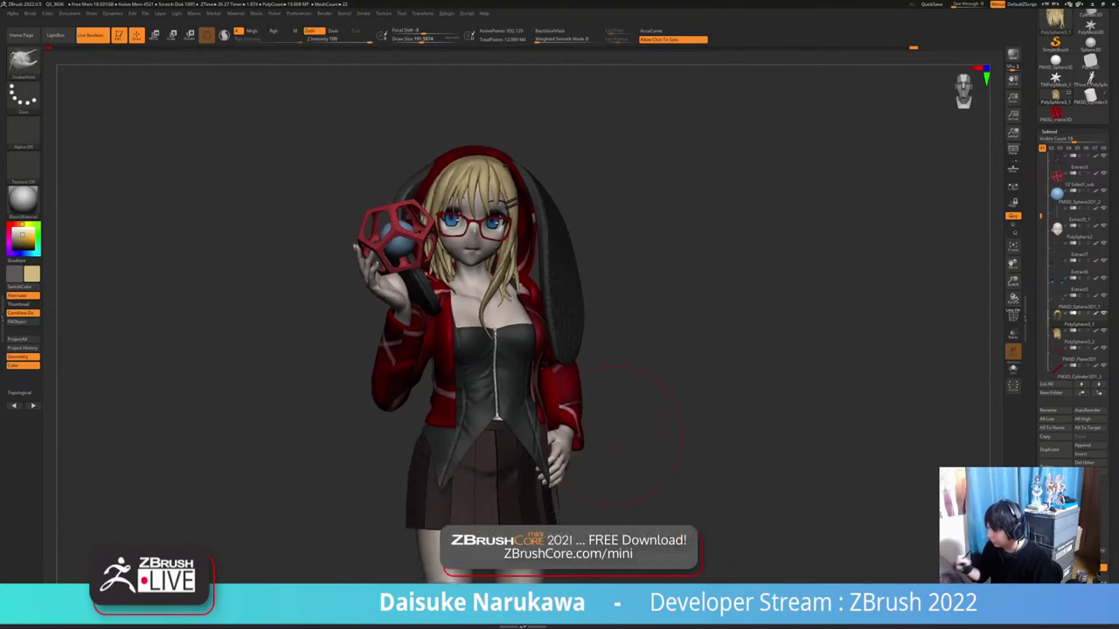
Switch the red hooded jacket's texture map off, examine the bare jacket from the back and around, and switch the texture on again
left_click_drag(611, 437, 830, 436)
right_click_drag(612, 393, 769, 393)
right_click_drag(612, 349, 611, 437, "ctrl")
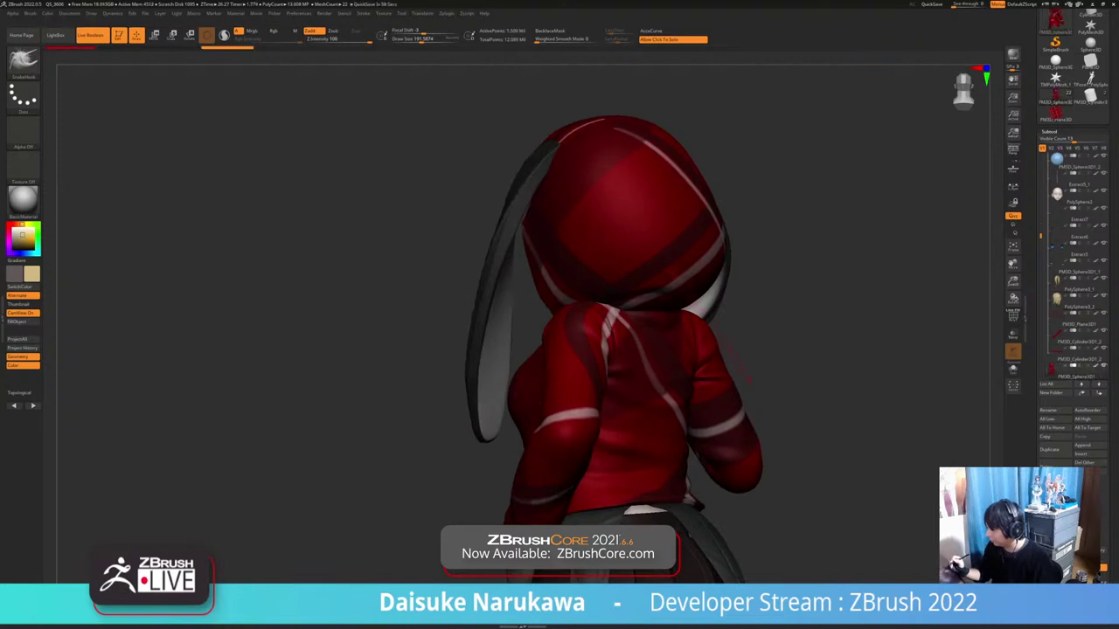
left_click(1049, 131)
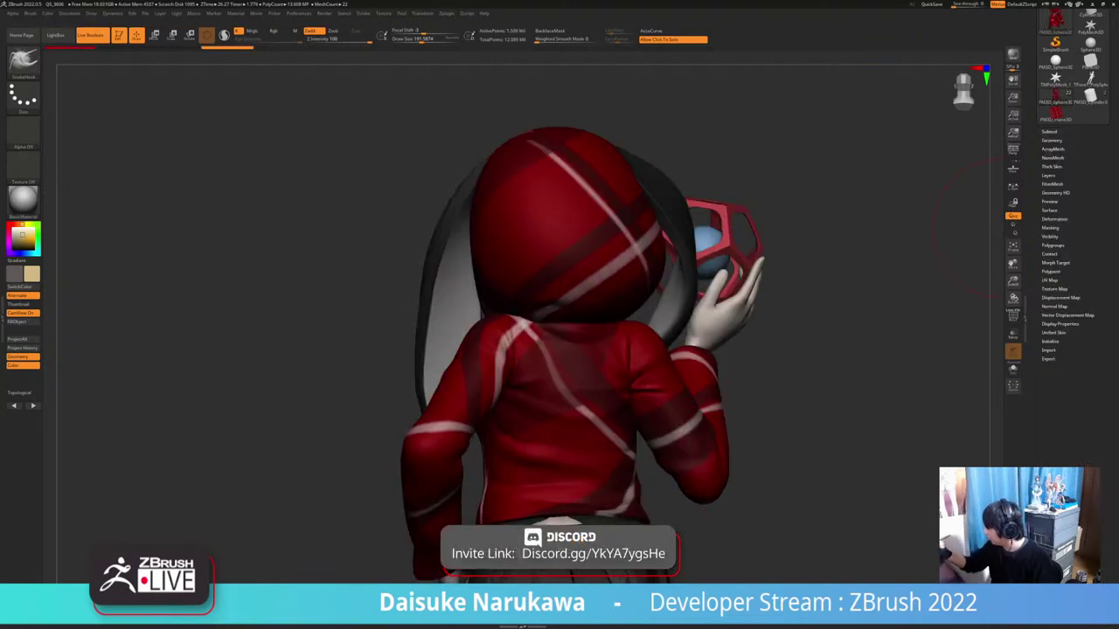
left_click(1054, 289)
left_click(1087, 297)
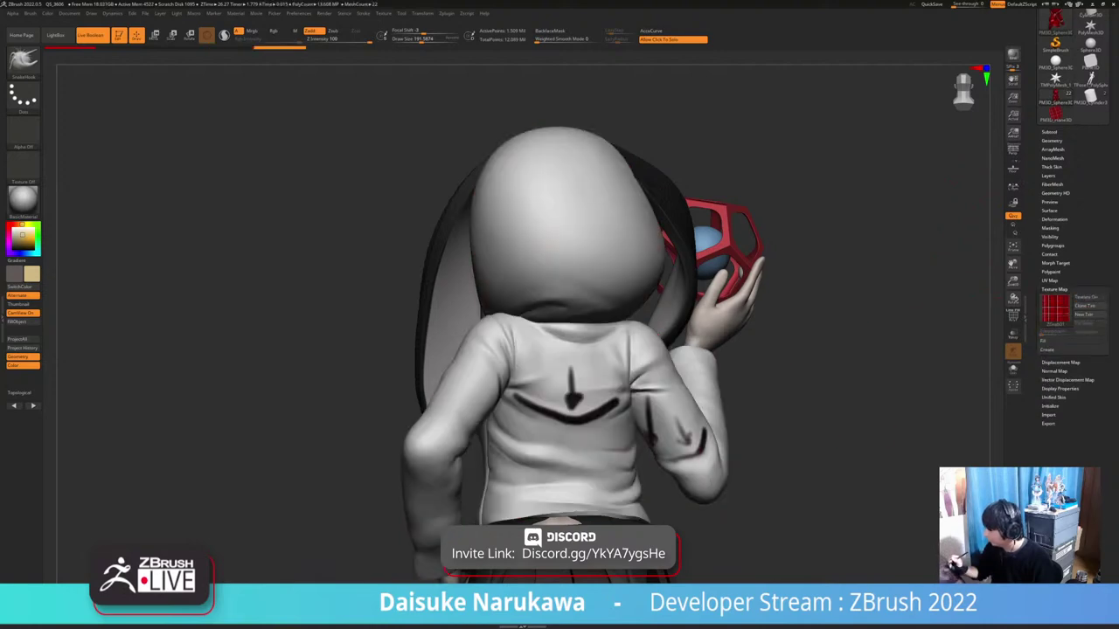
left_click_drag(773, 465, 930, 430)
left_click_drag(804, 431, 762, 437)
left_click(1087, 297)
left_click_drag(830, 423, 673, 447)
left_click_drag(813, 428, 731, 429)
Return to the front of the figure and make the face the active subtool
left_click(530, 284, "alt")
right_click_drag(530, 284, 612, 293)
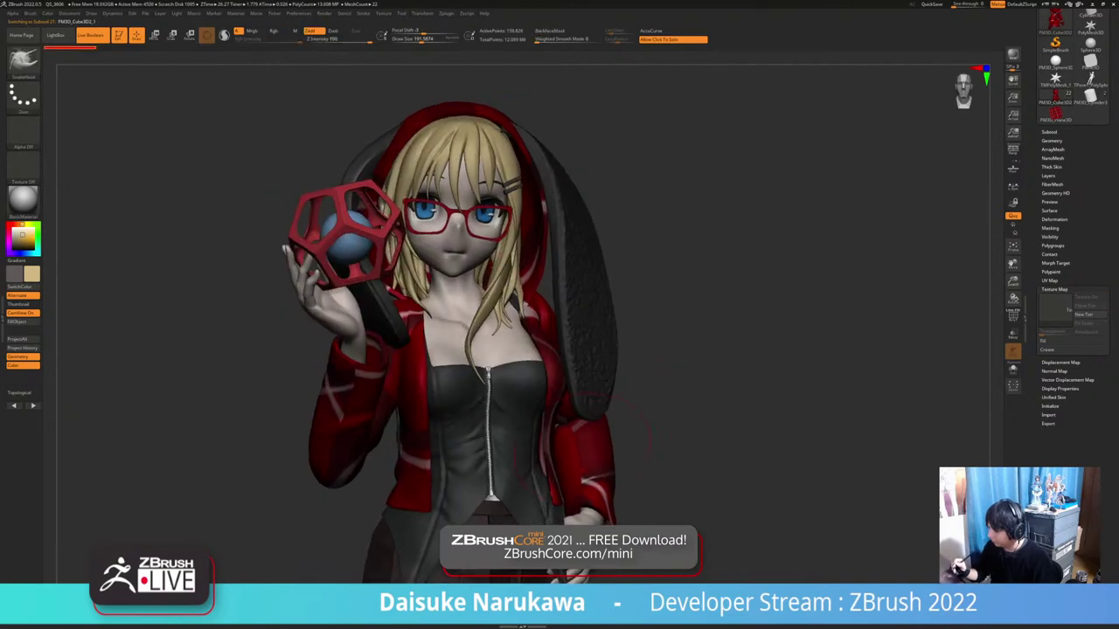
right_click_drag(577, 568, 568, 492, "ctrl")
right_click_drag(531, 433, 523, 524, "ctrl")
left_click(402, 271, "alt")
mouse_move(402, 271)
right_mouse_down("ctrl")
mouse_move(398, 210)
mouse_move(454, 231)
mouse_move(418, 234)
mouse_move(476, 231)
mouse_move(414, 218)
right_mouse_up("ctrl")
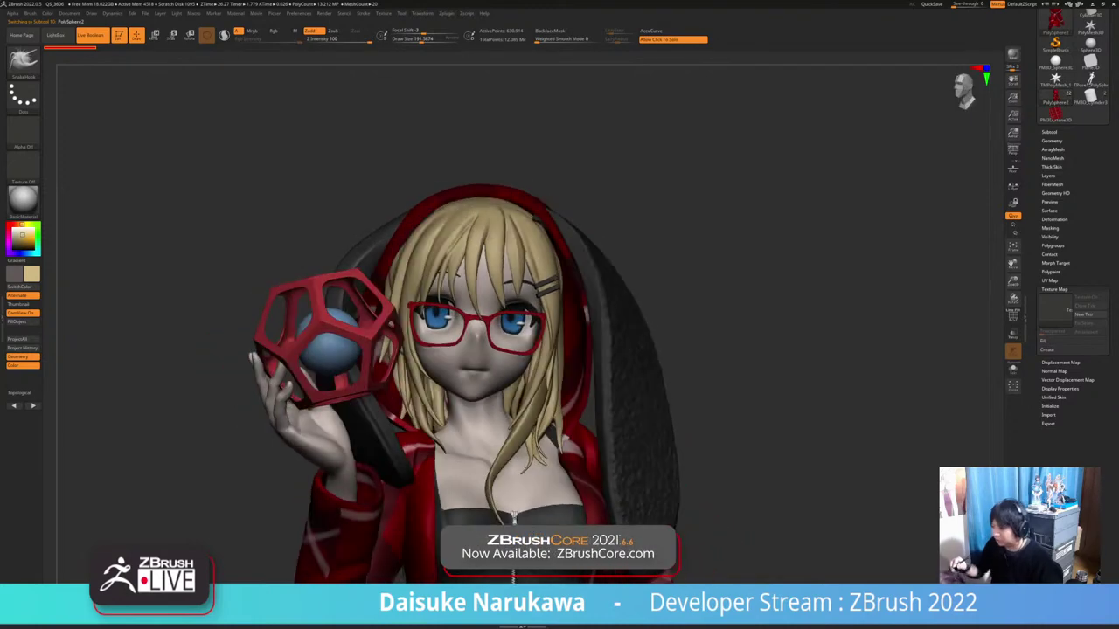
Reduce the SnakeHook brush's draw size to about 89 and add a new sculpting layer to the face
left_click(23, 63)
key("ctrl")
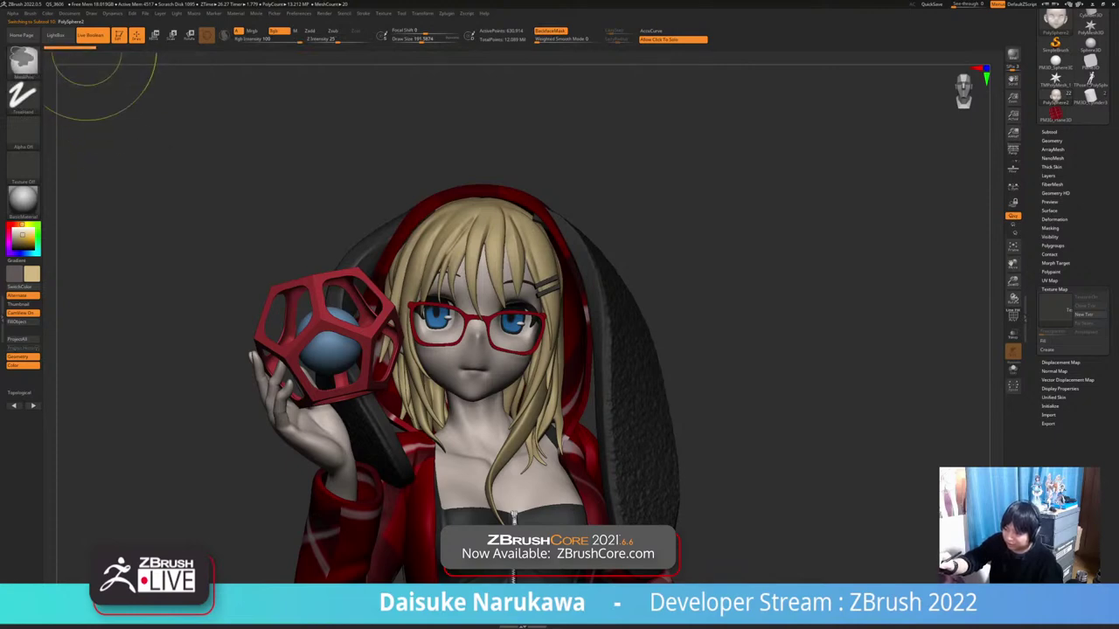
left_click(24, 63)
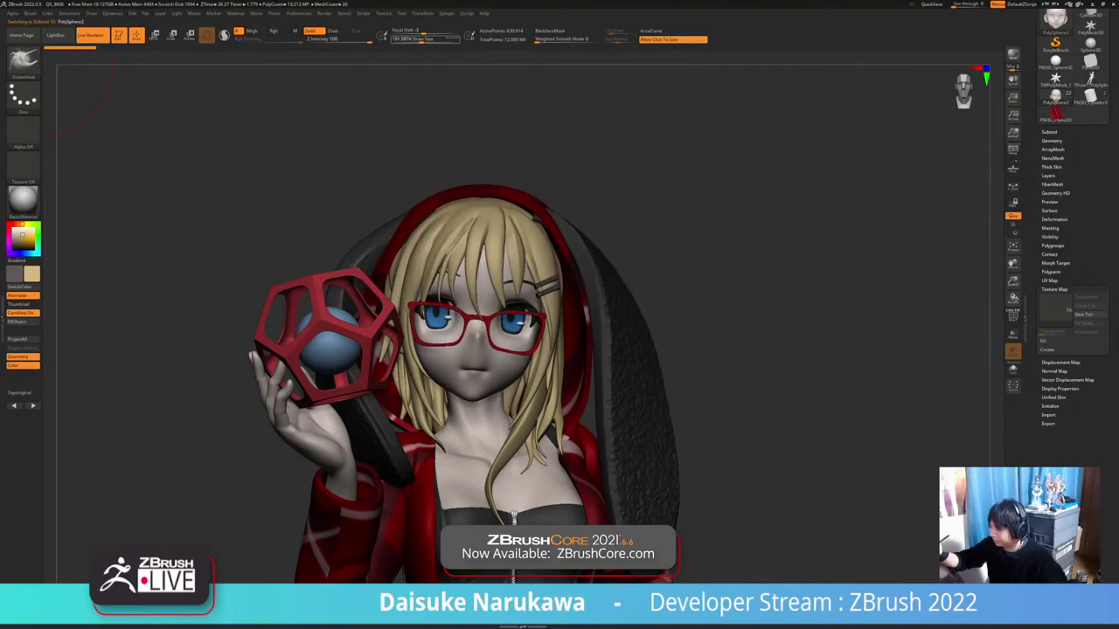
left_click_drag(434, 38, 425, 39)
right_click_drag(498, 357, 495, 454, "ctrl")
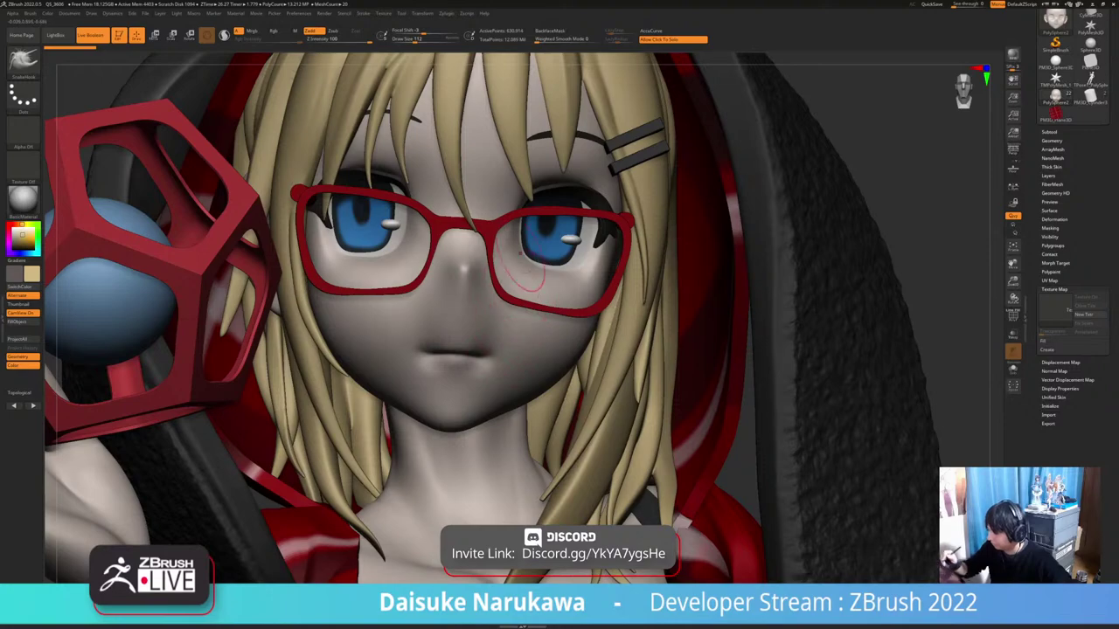
left_click_drag(426, 39, 423, 39)
right_click_drag(520, 287, 519, 234, "ctrl")
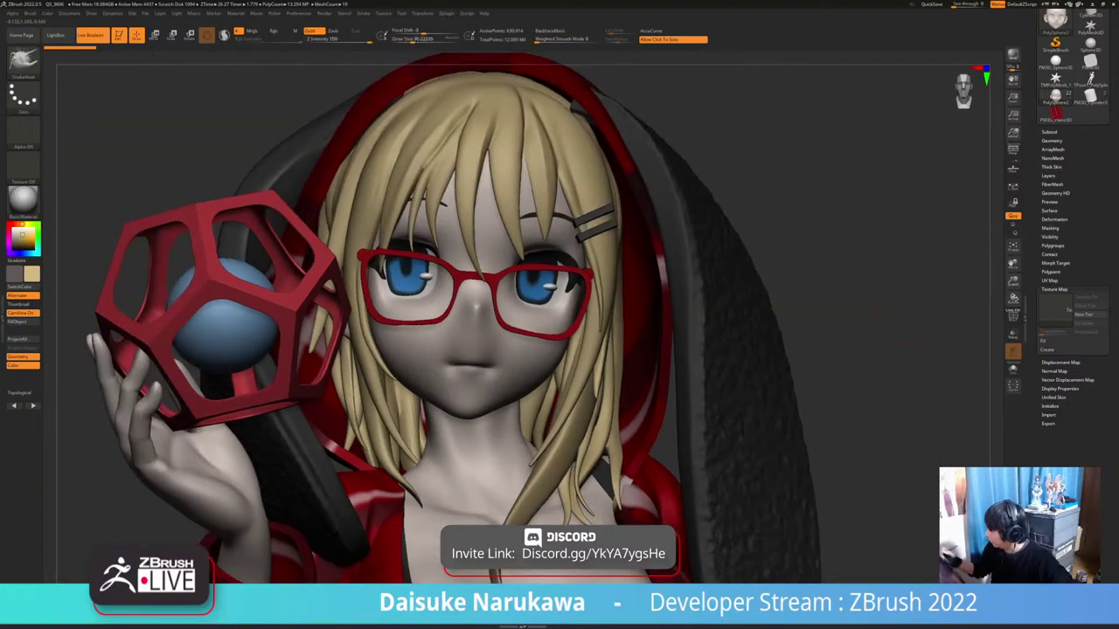
left_click(1048, 176)
mouse_move(470, 389)
right_mouse_down()
mouse_move(460, 428)
mouse_move(433, 437)
mouse_move(454, 424)
right_mouse_up()
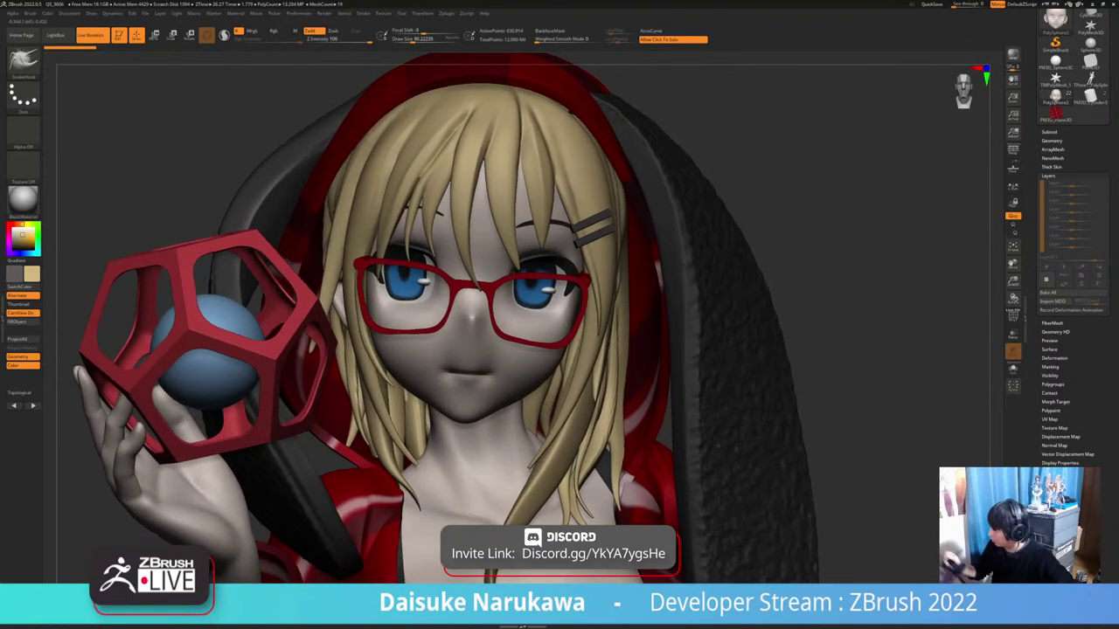
left_click(1046, 280)
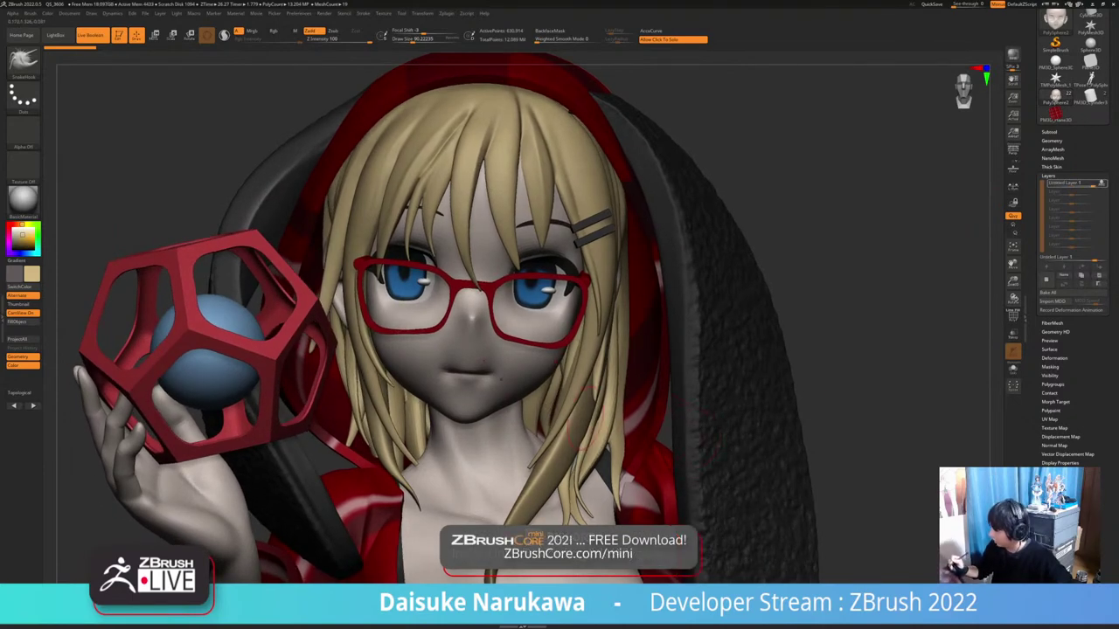
Reshape the mouth with the SnakeHook brush, pulling up its corners for a faint smile and adjusting the lower lip
mouse_move(474, 345)
right_mouse_down("ctrl")
mouse_move(477, 371)
mouse_move(487, 351)
mouse_move(478, 343)
right_mouse_up("ctrl")
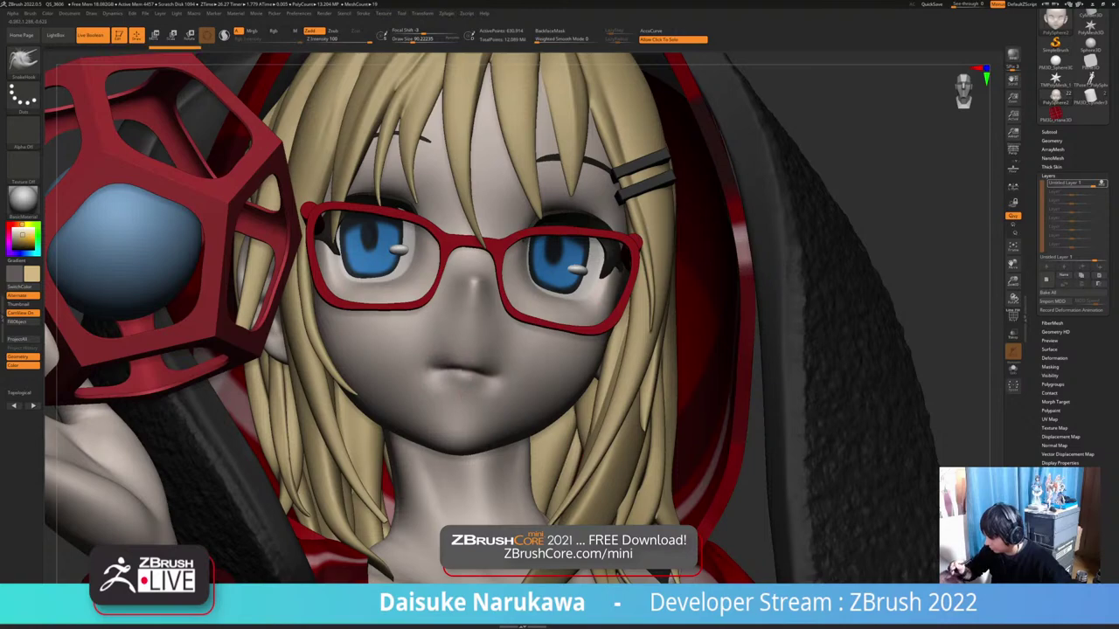
right_click_drag(478, 344, 432, 370)
left_click_drag(431, 369, 489, 372)
right_click_drag(491, 372, 555, 370)
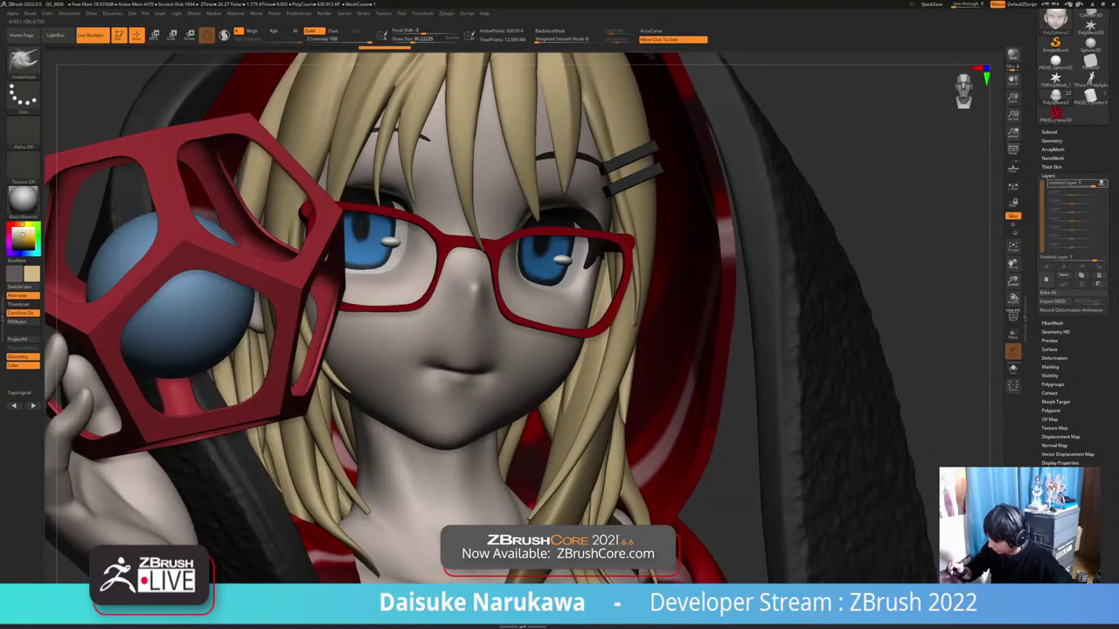
left_click_drag(436, 374, 435, 368)
right_click_drag(517, 374, 454, 375)
left_click_drag(461, 382, 461, 388)
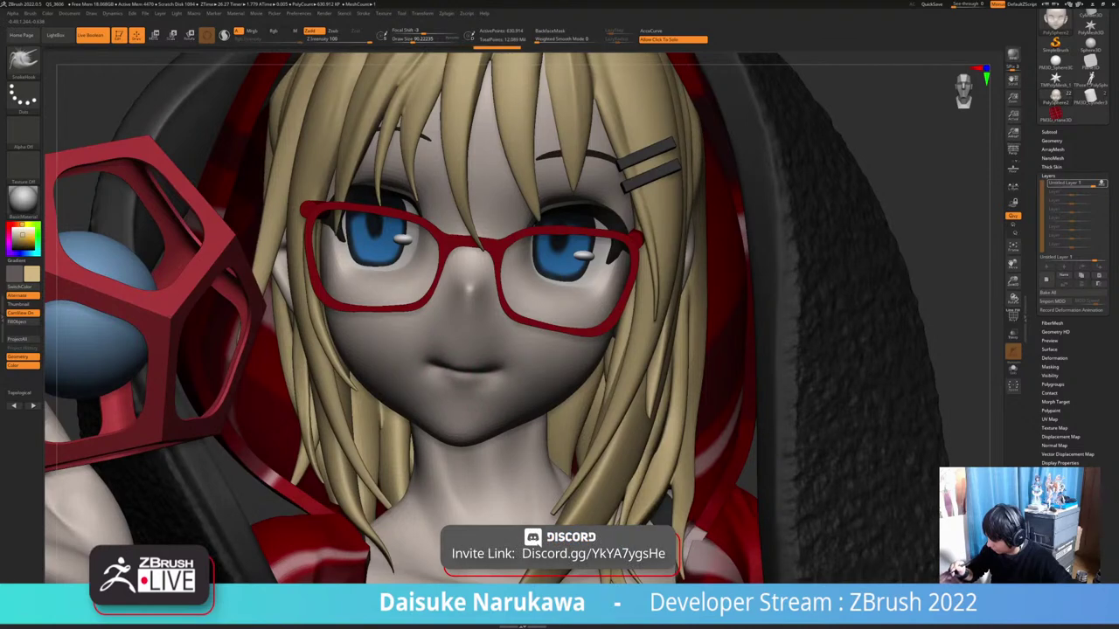
left_click_drag(429, 371, 430, 364)
Isolate the face, refine both sides of the mouth line, undo the last stroke, and show the whole figure again
key("alt+s")
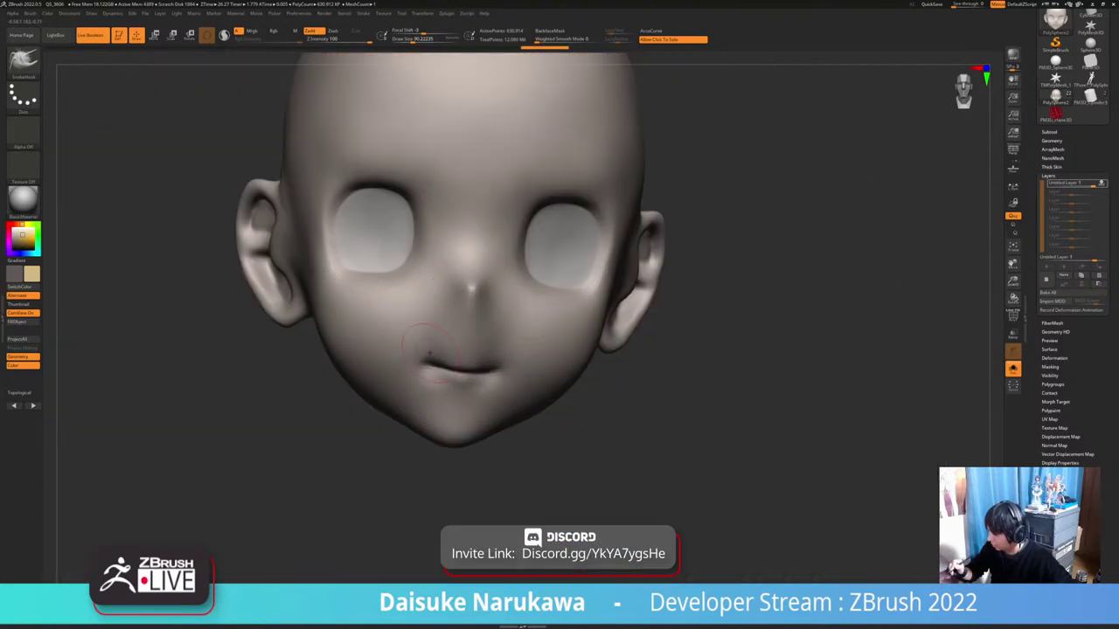
right_click_drag(489, 375, 437, 375)
left_click_drag(442, 376, 443, 370)
right_click_drag(451, 379, 498, 380)
left_click_drag(491, 377, 490, 371)
right_click_drag(494, 377, 450, 376)
key("ctrl+z")
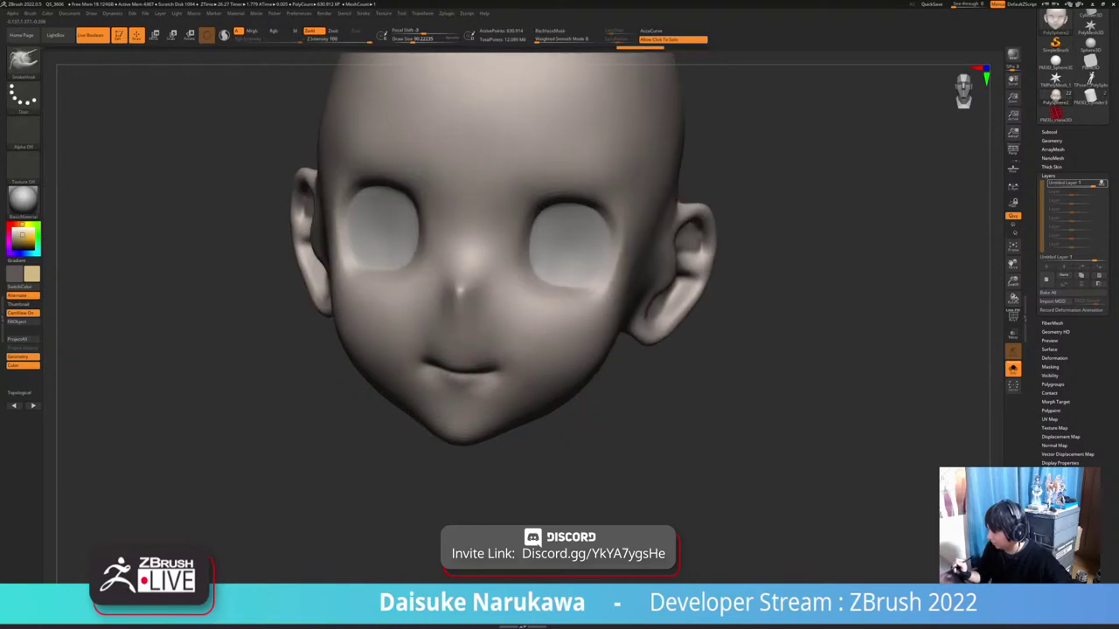
key("ctrl+shift+s")
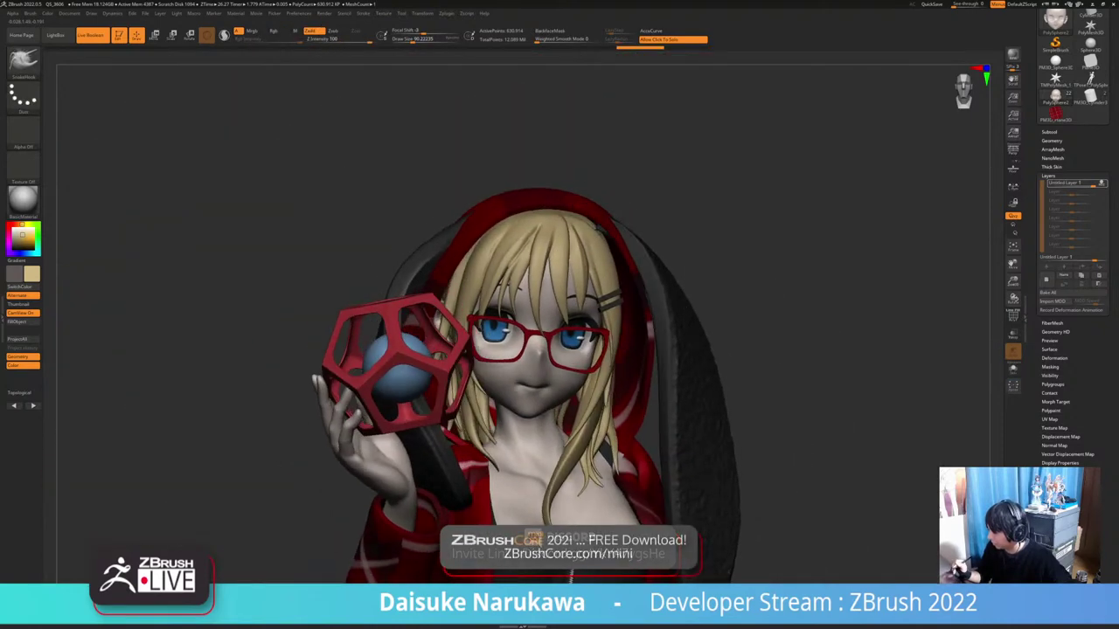
Lift the middle of the lip line slightly with the SnakeHook brush and smooth the area around the mouth
mouse_move(598, 229)
right_mouse_down("ctrl")
mouse_move(541, 372)
mouse_move(555, 301)
mouse_move(530, 308)
mouse_move(506, 281)
mouse_move(514, 288)
right_mouse_up("ctrl")
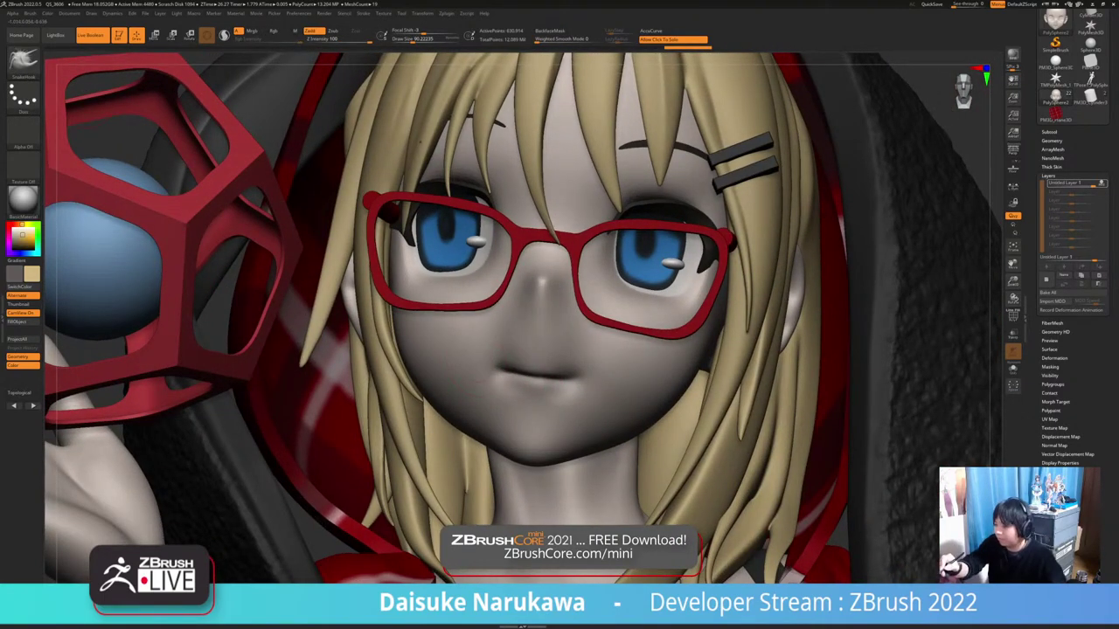
mouse_move(524, 365)
right_mouse_down("ctrl")
mouse_move(527, 349)
mouse_move(553, 365)
right_mouse_up("ctrl")
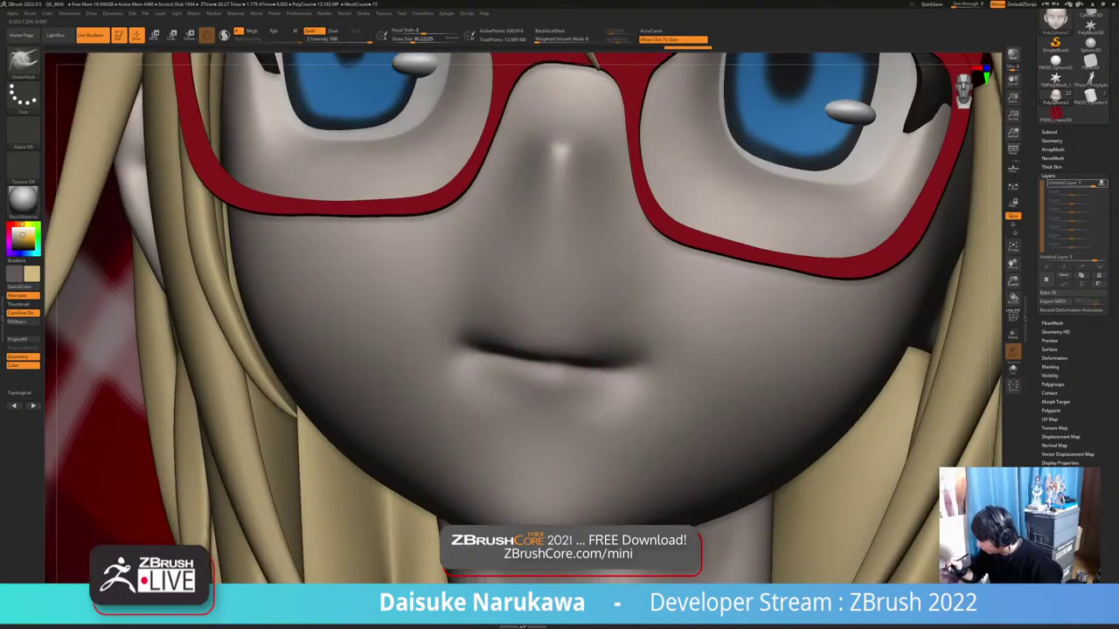
left_click_drag(551, 369, 547, 361)
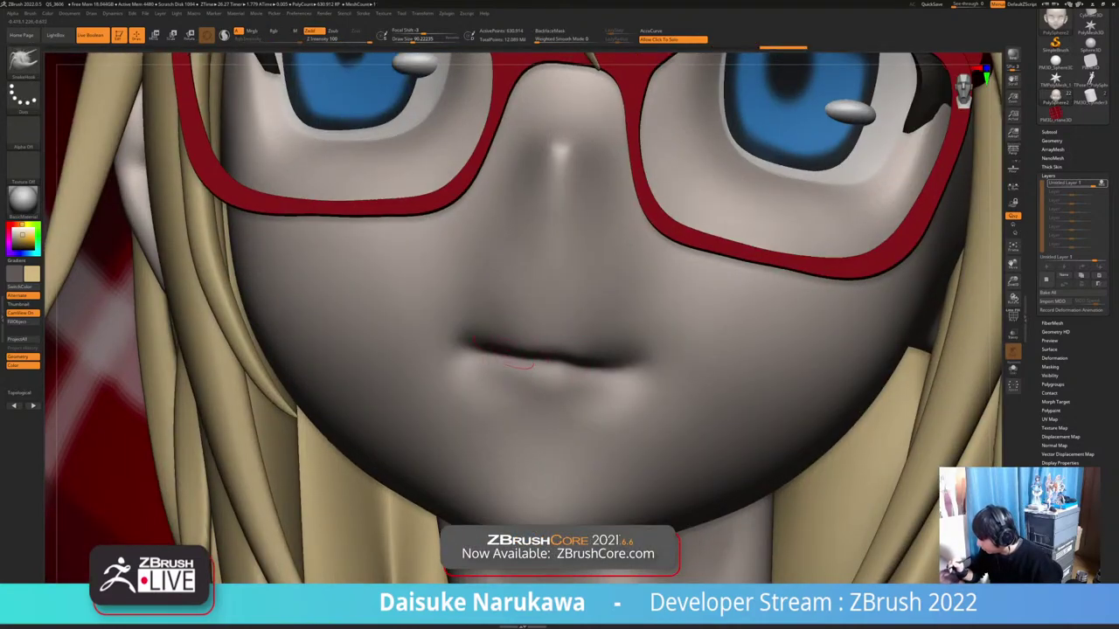
left_click_drag(522, 361, 507, 355)
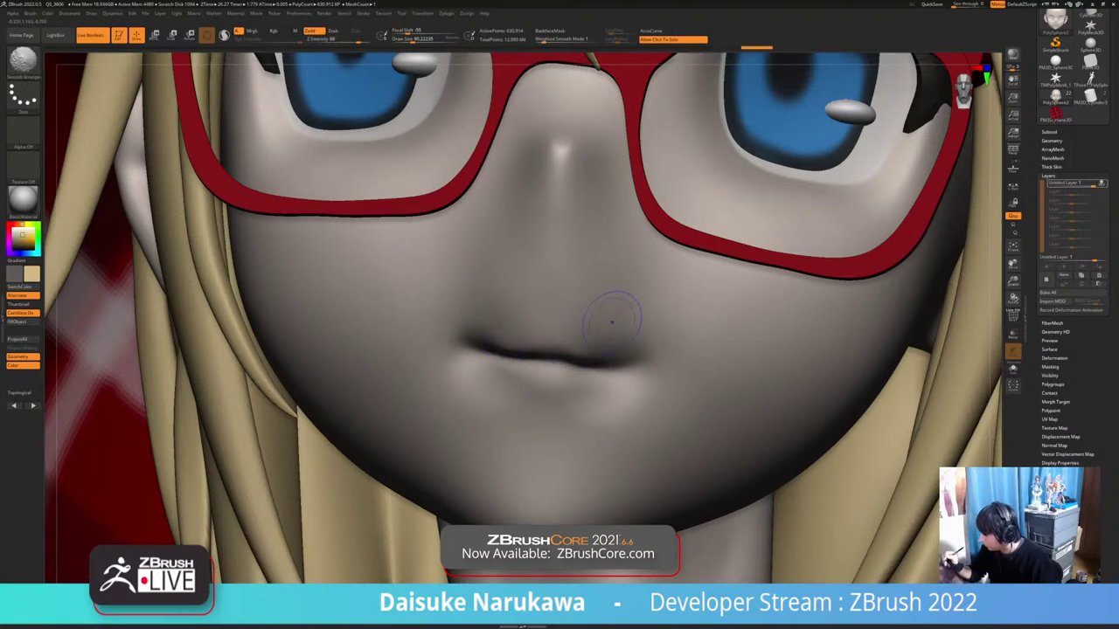
scroll(612, 322, "down", 8)
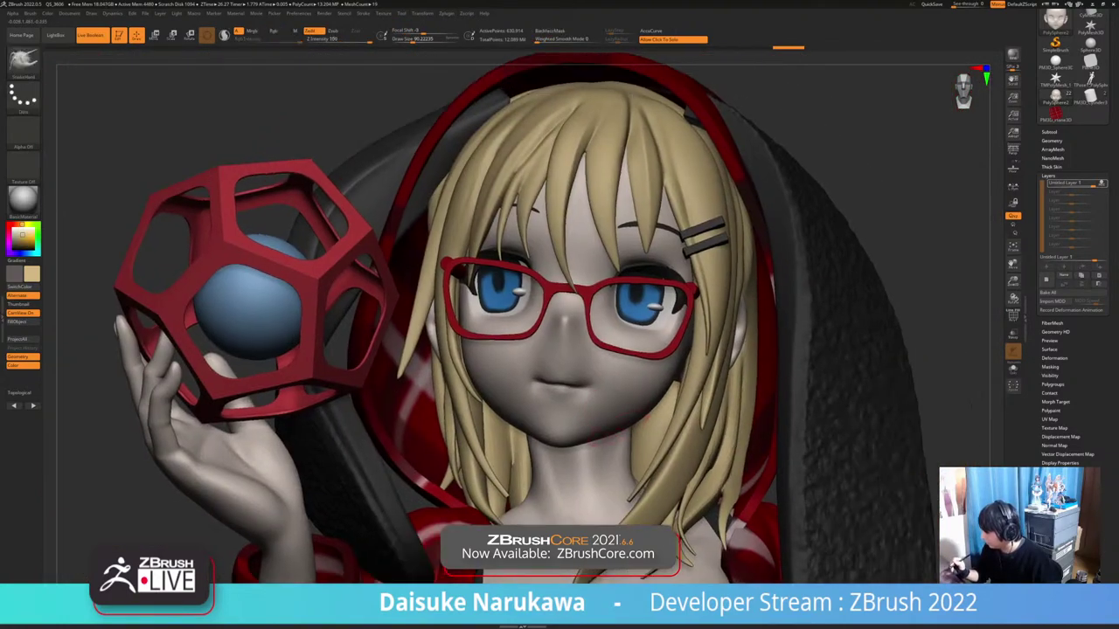
right_click_drag(601, 393, 616, 409)
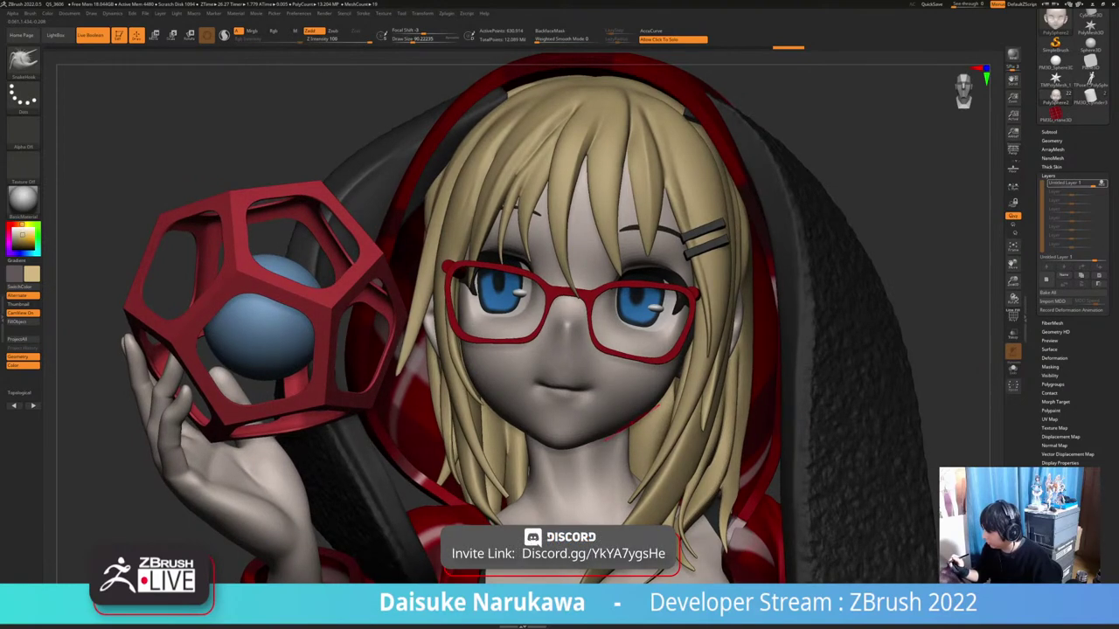
Choose the Standard brush at a draw size of about 54, undo its test mark on the lips, and set its stroke to Dots
key("b")
key("s")
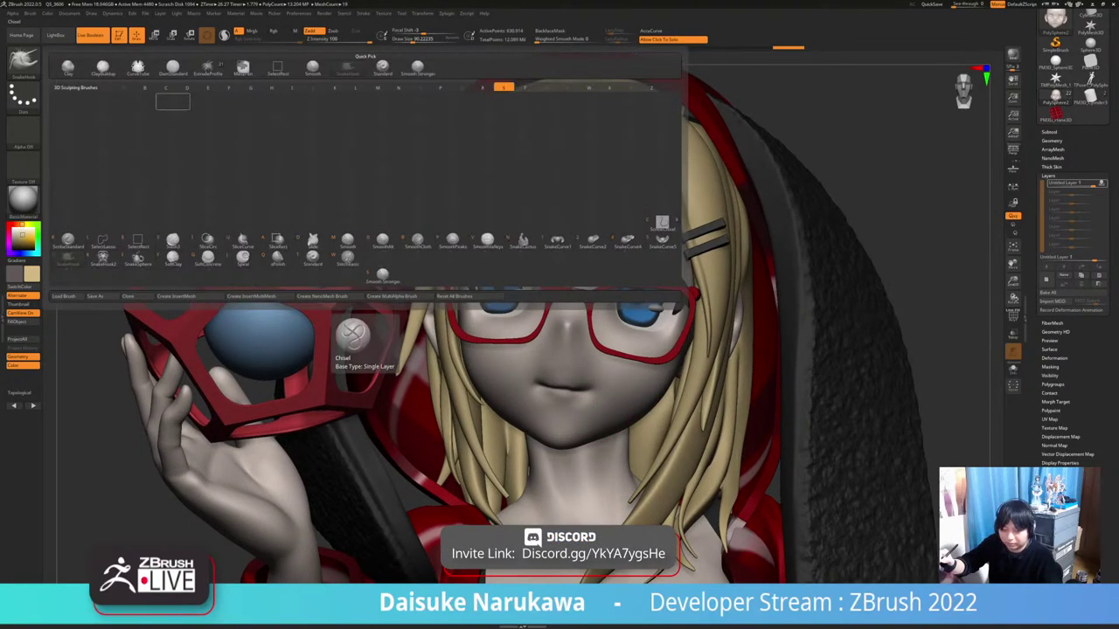
key("t")
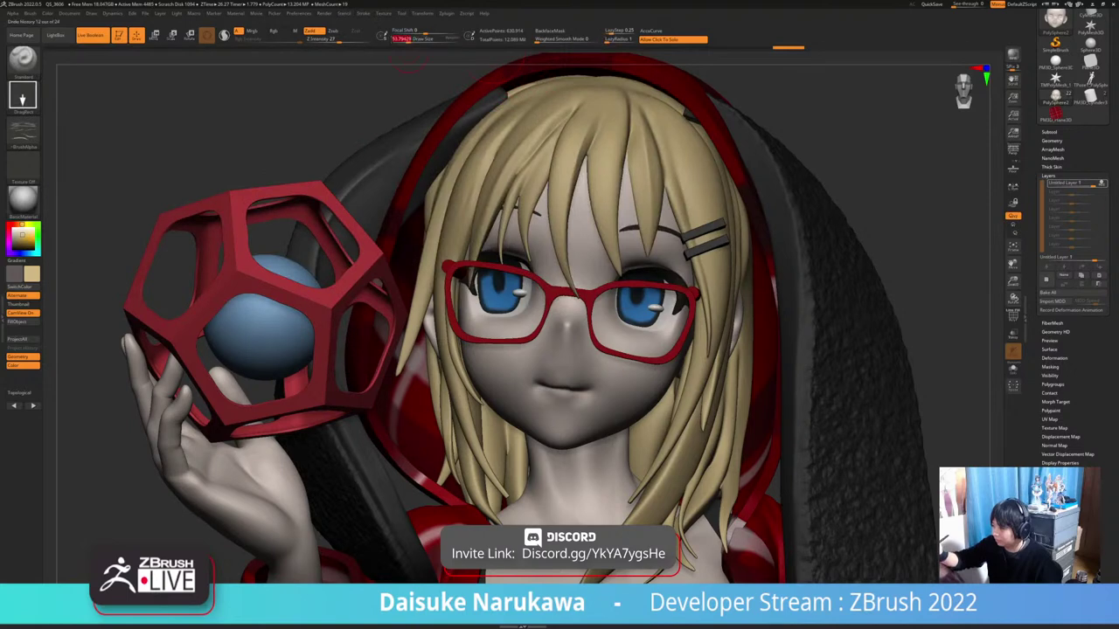
right_click_drag(203, 389, 202, 496, "ctrl")
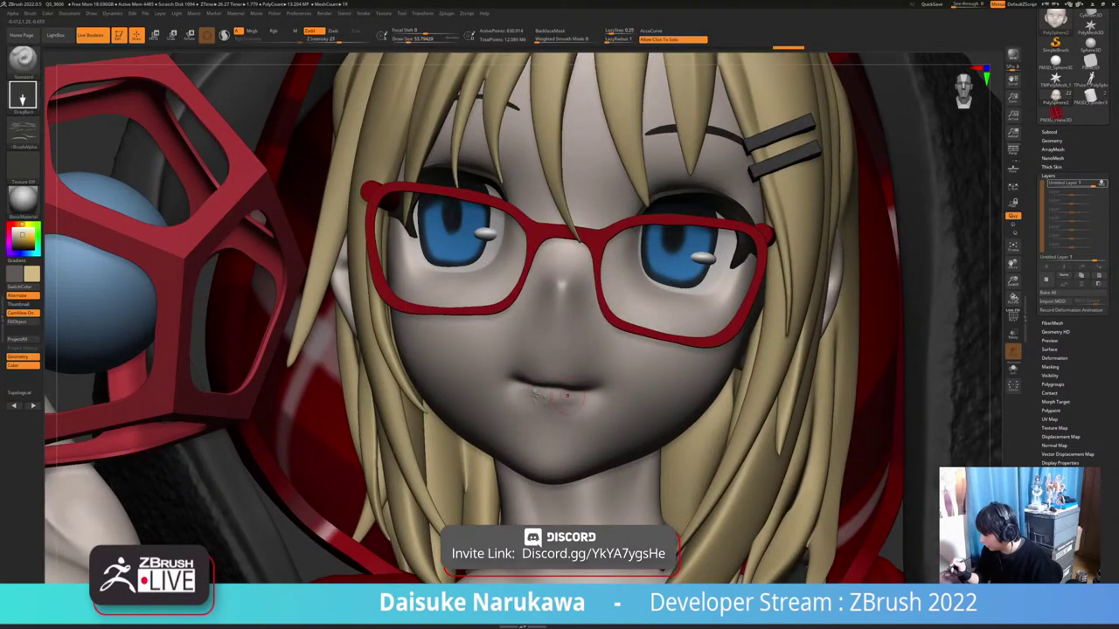
key("ctrl+z")
left_click(22, 96)
left_click(71, 103)
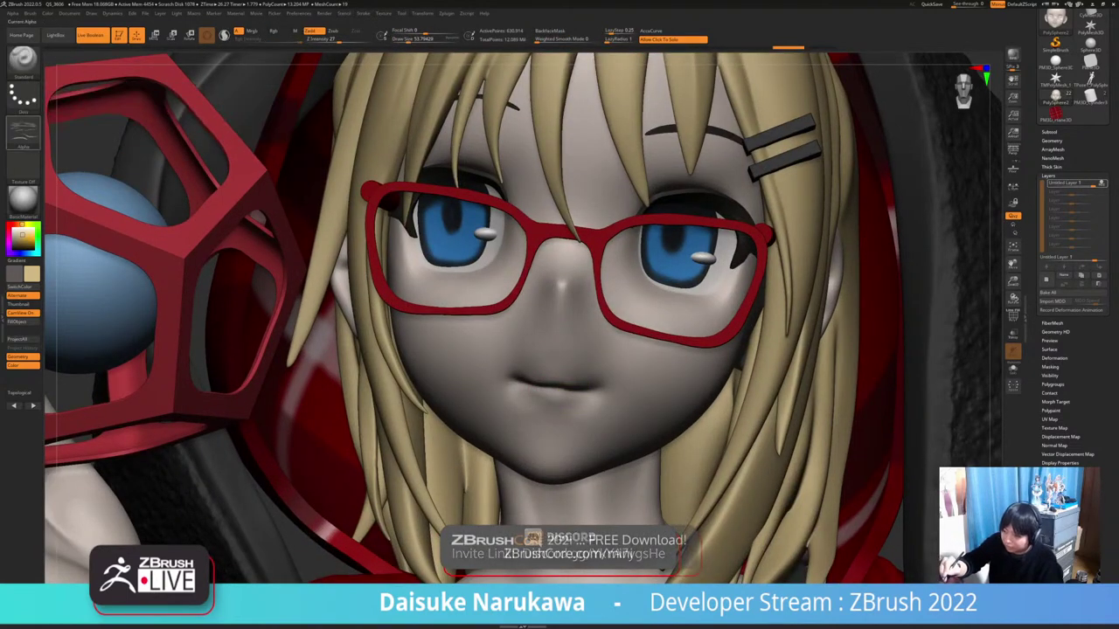
Turn off the Standard brush's alpha, build up the lower lip with a short stroke, and smooth the corner of the mouth
left_click(23, 131)
left_click(67, 138)
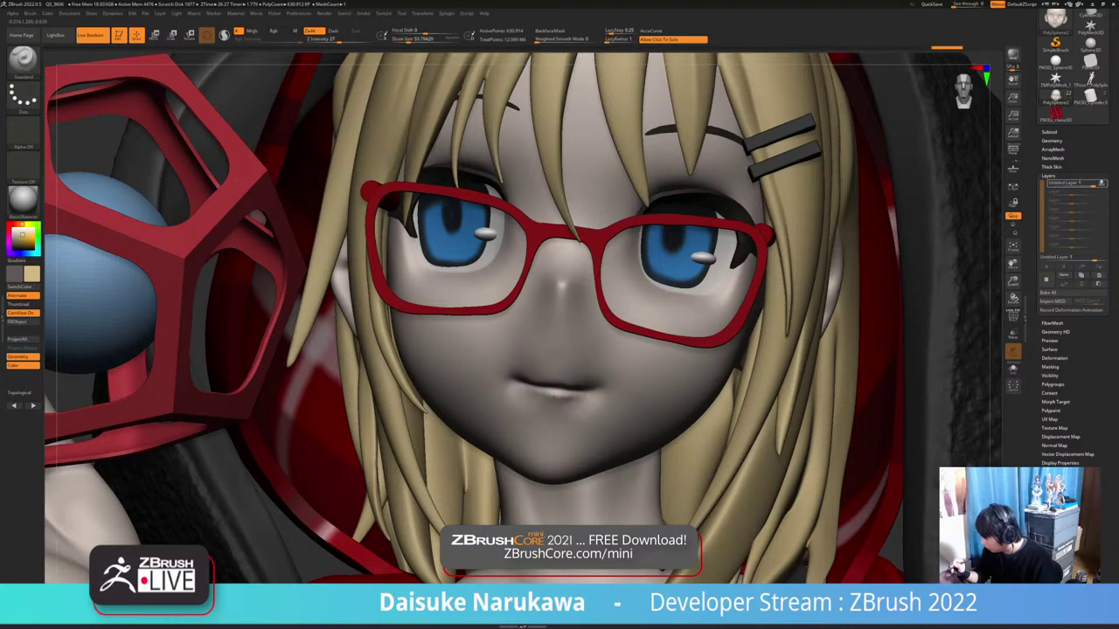
left_click_drag(568, 396, 531, 398)
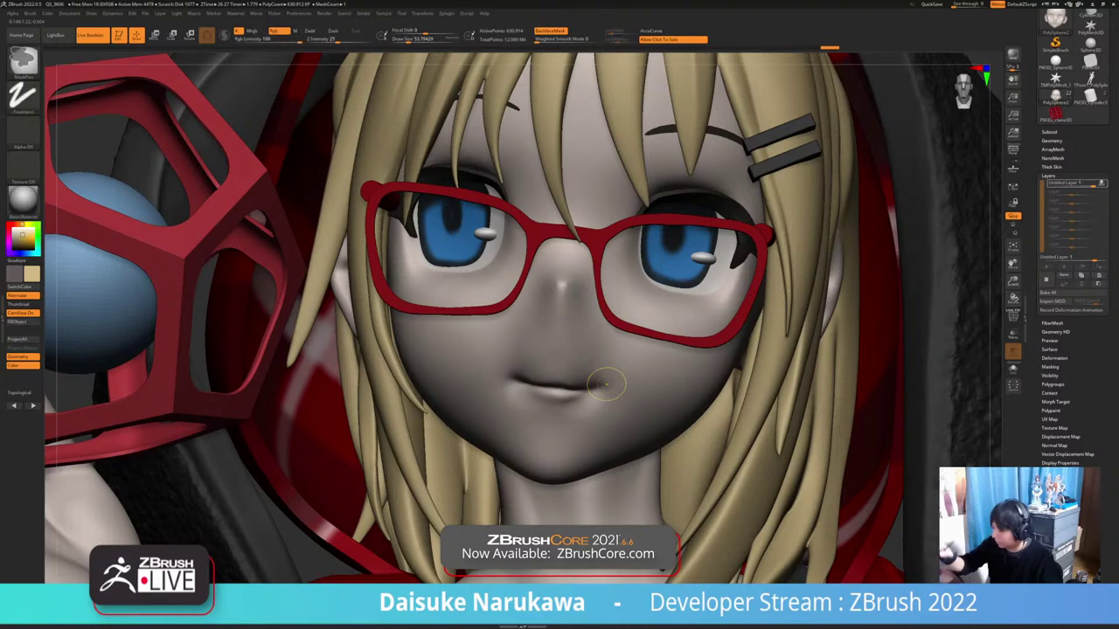
left_click_drag(605, 385, 598, 386, "shift")
Undo the last change at the mouth and carve the end of the mouth line with short DamStandard strokes from several angles
key("b")
key("d")
key("s")
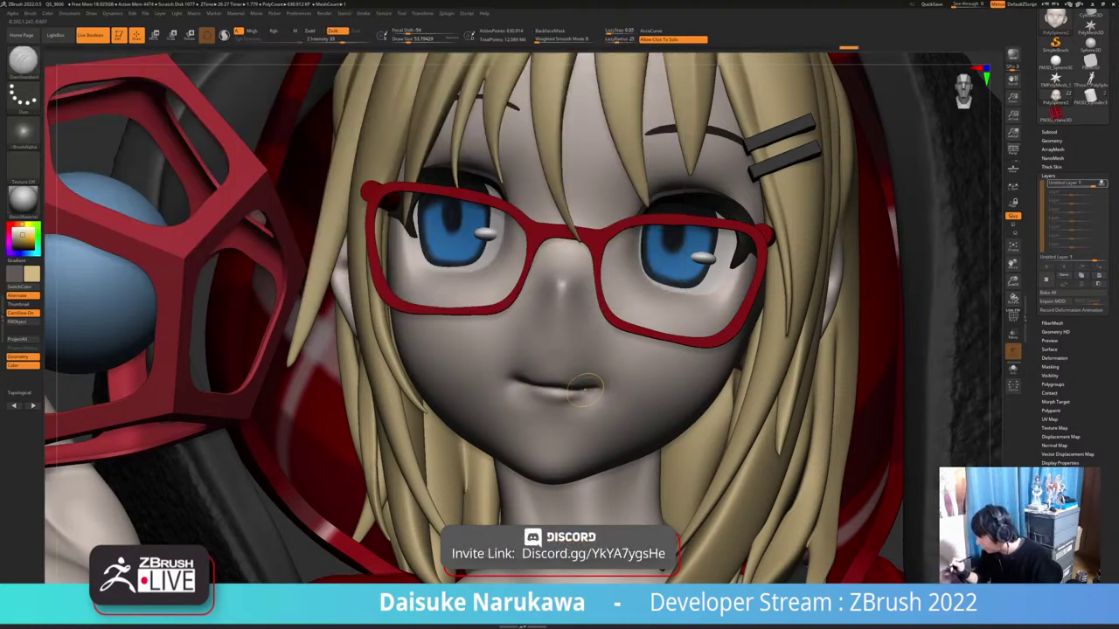
key("ctrl+z")
left_click_drag(600, 386, 584, 390)
right_click_drag(591, 389, 619, 371)
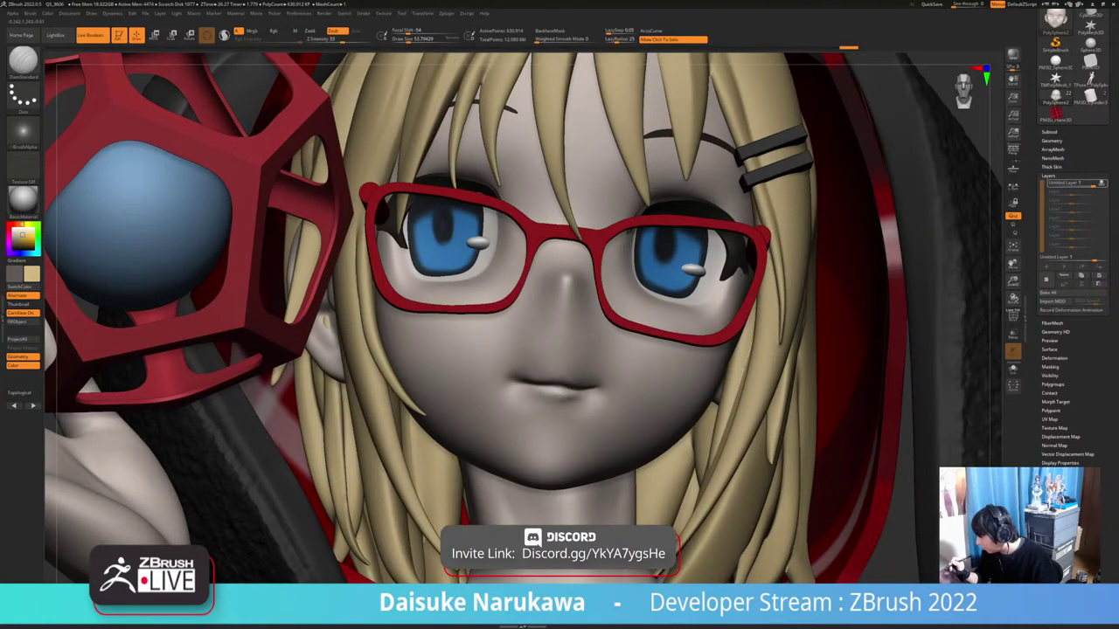
left_click_drag(599, 385, 585, 390)
right_click_drag(591, 389, 551, 384)
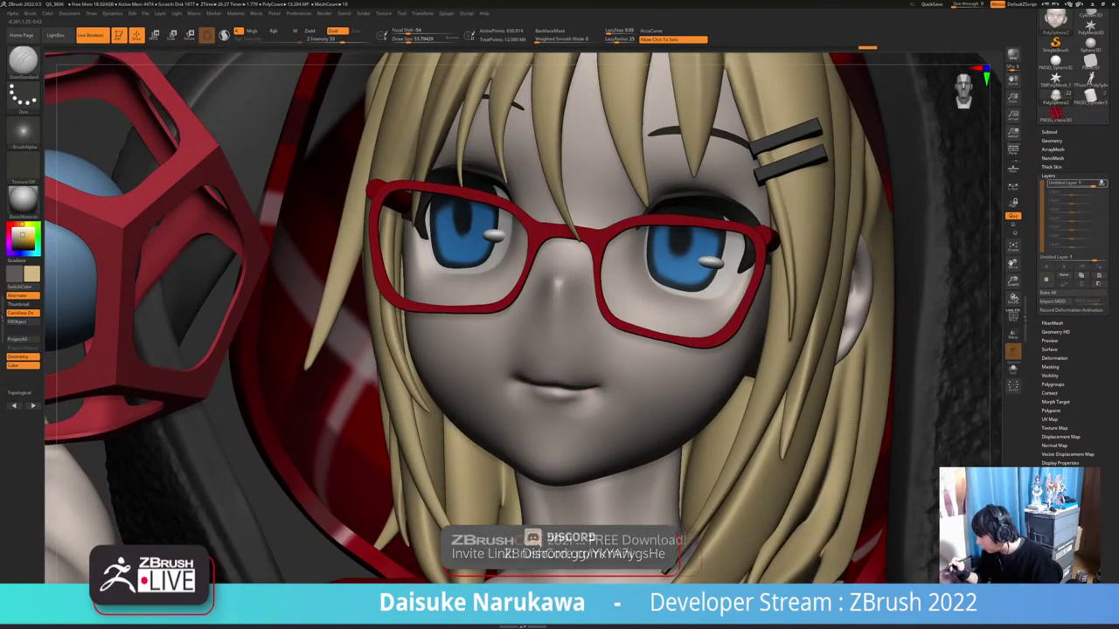
left_click_drag(600, 385, 585, 389)
right_click_drag(589, 389, 631, 359)
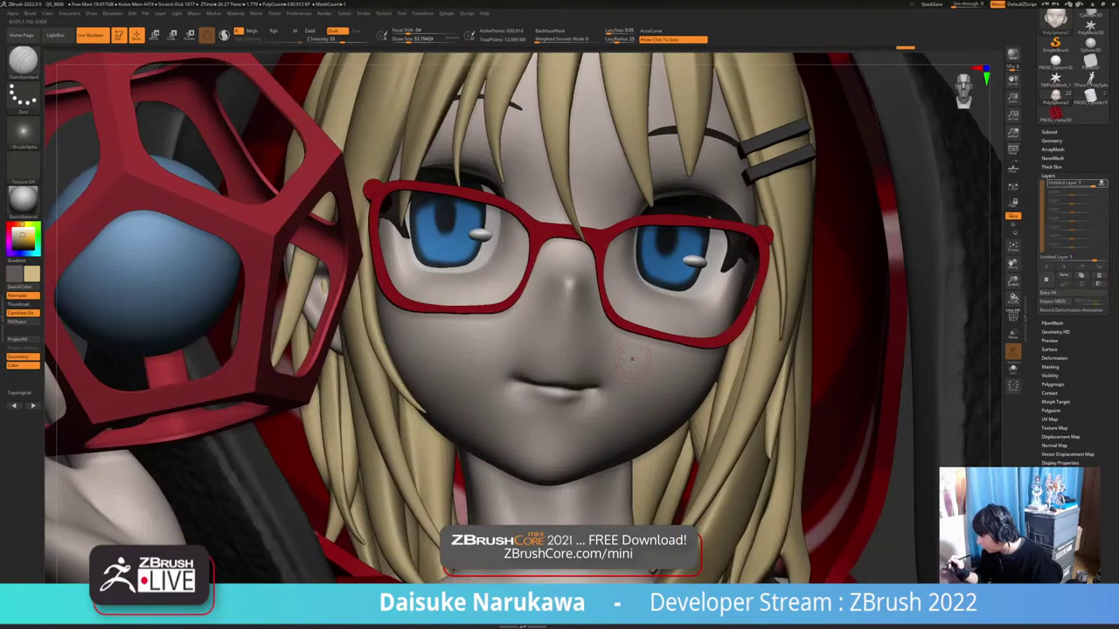
Choose the SnakeHook brush again and smooth the lip line and the skin beside the mouth
left_click(24, 63)
left_click(103, 69)
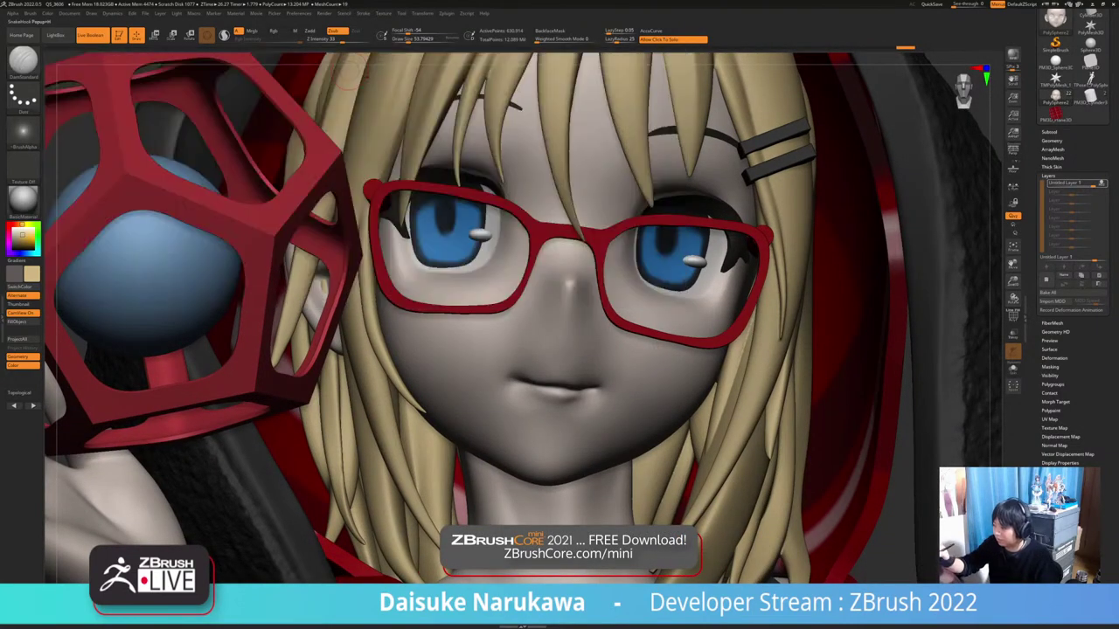
mouse_move(605, 385)
right_mouse_down()
mouse_move(570, 386)
mouse_move(590, 387)
right_mouse_up()
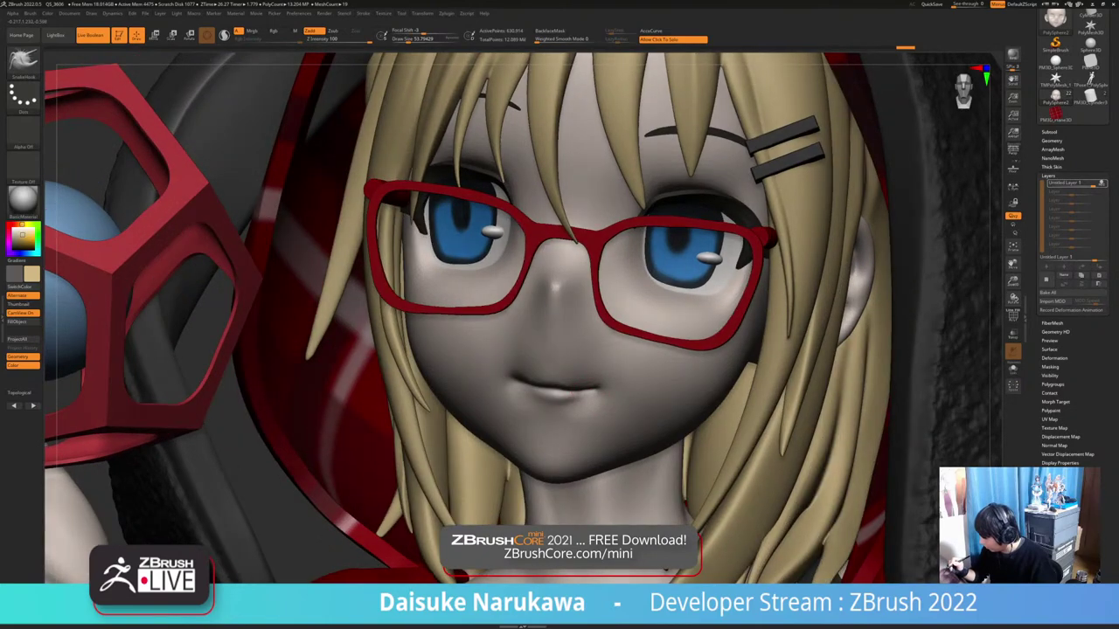
left_click_drag(583, 384, 557, 390, "shift")
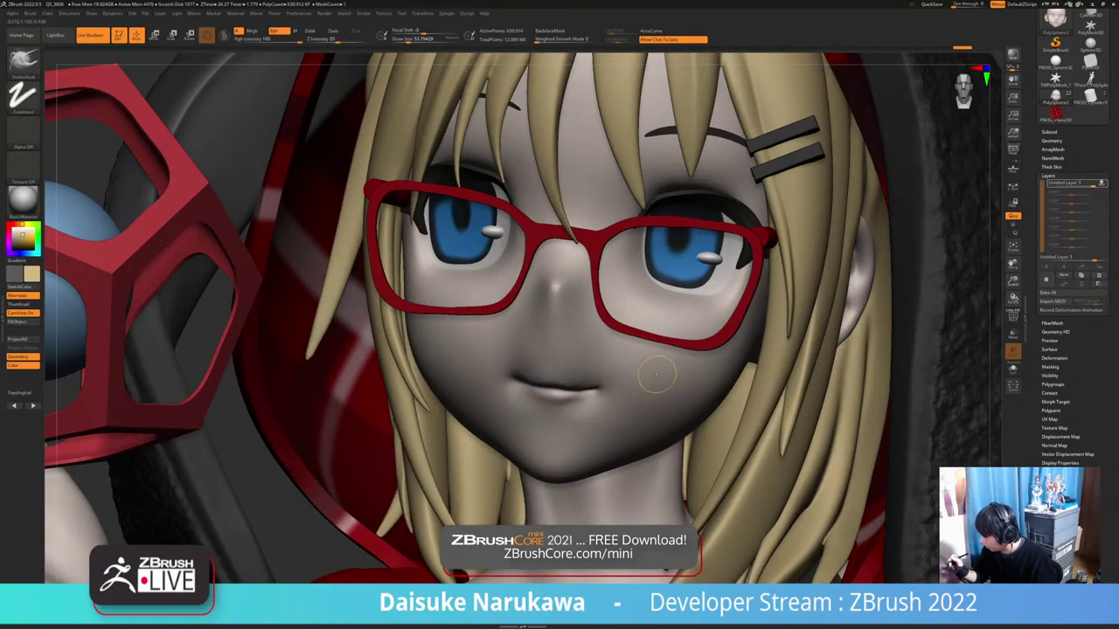
right_click_drag(655, 374, 654, 302, "ctrl")
right_click_drag(594, 372, 616, 376)
left_click_drag(614, 376, 603, 384, "shift")
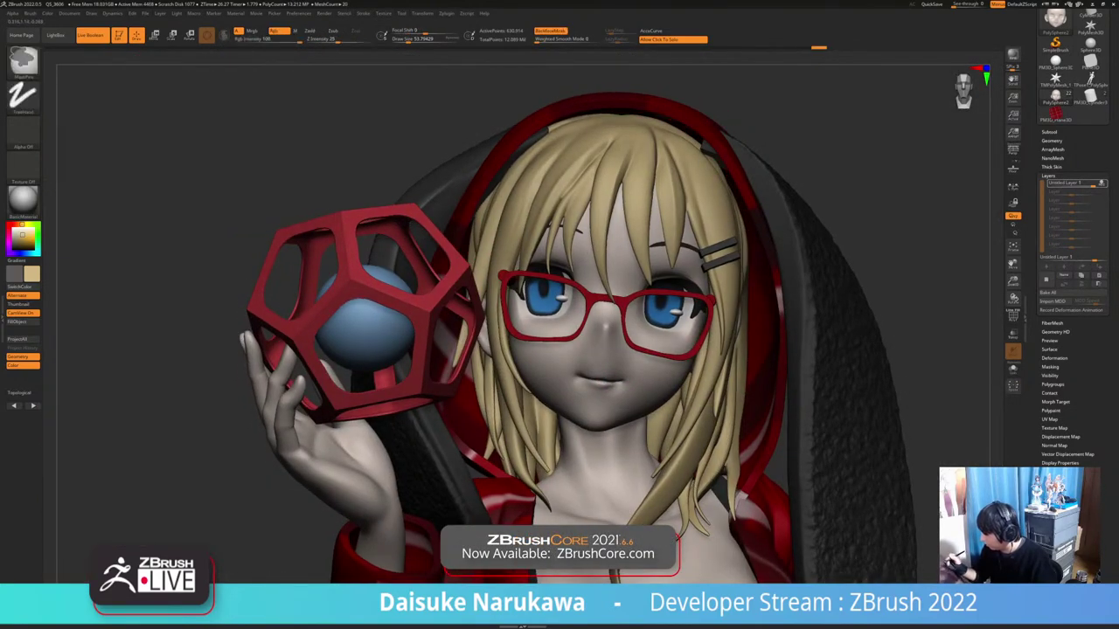
Check the face from a distance and smooth the area from below the lower lip down to the chin
right_click_drag(747, 382, 747, 315, "ctrl")
mouse_move(771, 437)
right_mouse_down("alt")
mouse_move(681, 429)
mouse_move(656, 442)
right_mouse_up("alt")
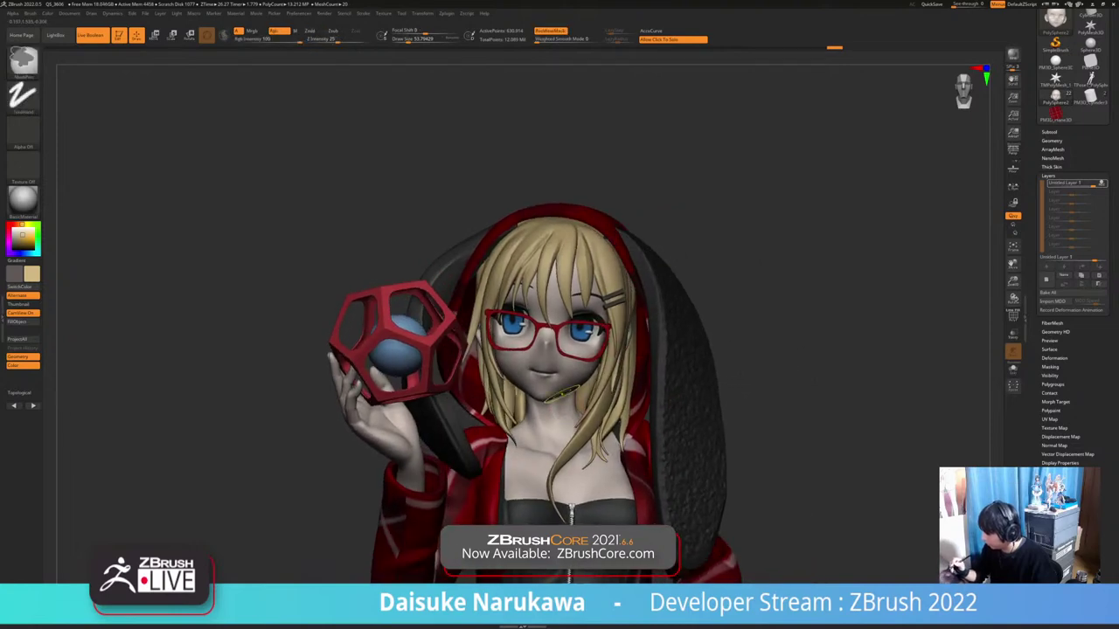
right_click_drag(562, 396, 560, 462, "ctrl")
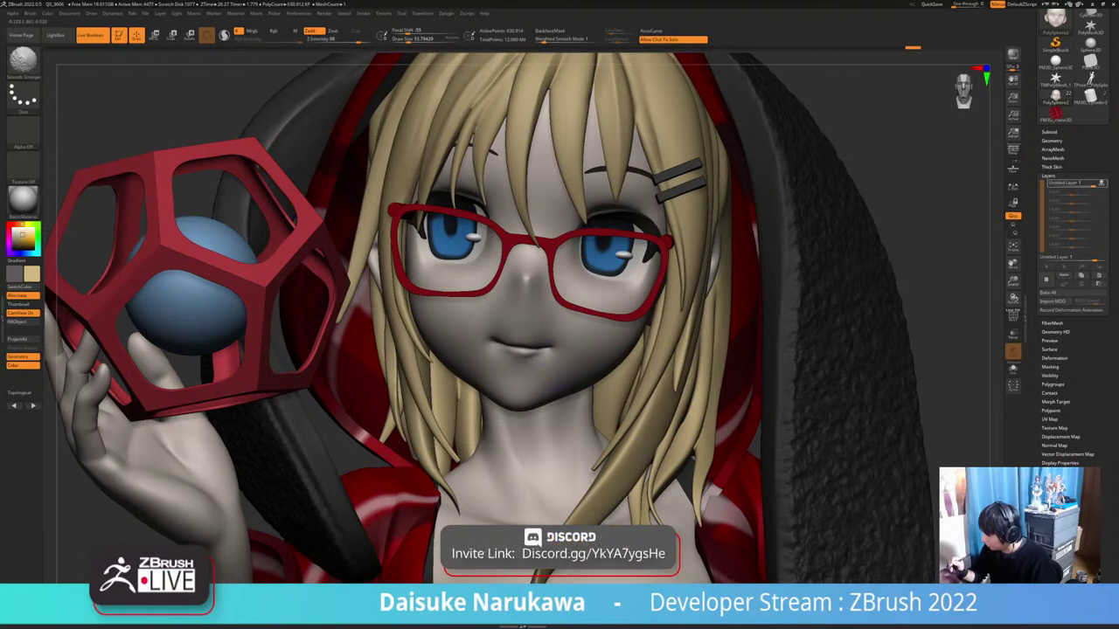
left_click_drag(515, 372, 509, 411, "shift")
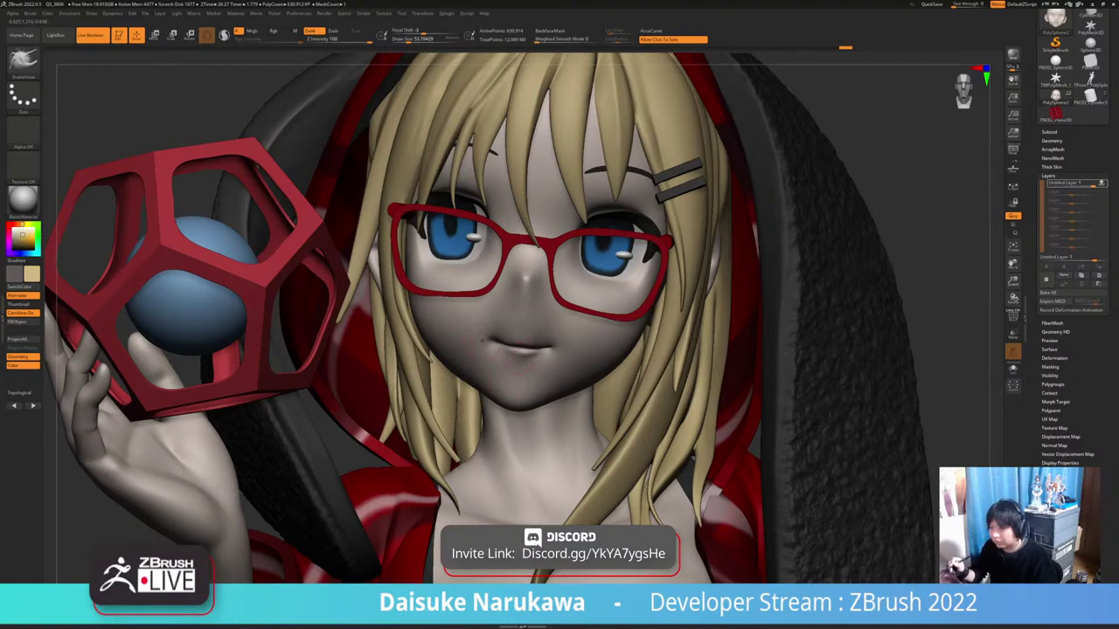
Select the red plaid jacket and examine the texture image assigned to its texture map
mouse_move(511, 376)
right_mouse_down("ctrl")
mouse_move(512, 254)
mouse_move(546, 275)
mouse_move(513, 259)
mouse_move(535, 361)
mouse_move(554, 275)
right_mouse_up("ctrl")
mouse_move(524, 324)
right_mouse_down("ctrl")
mouse_move(515, 275)
mouse_move(498, 260)
mouse_move(746, 284)
right_mouse_up("ctrl")
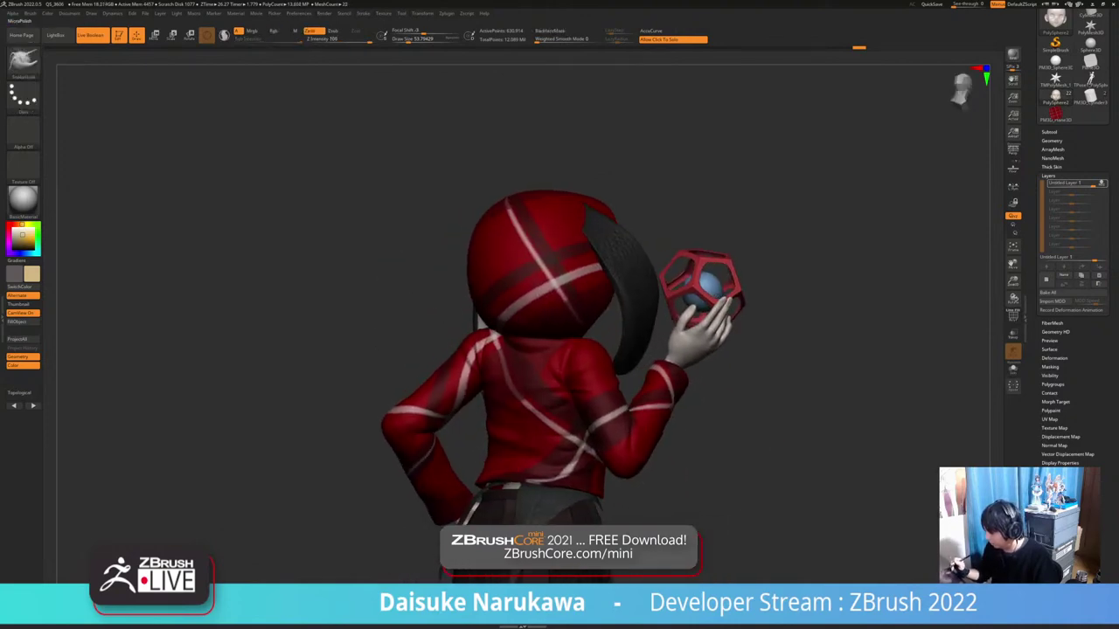
left_click(546, 394, "alt")
right_click_drag(786, 437, 442, 426)
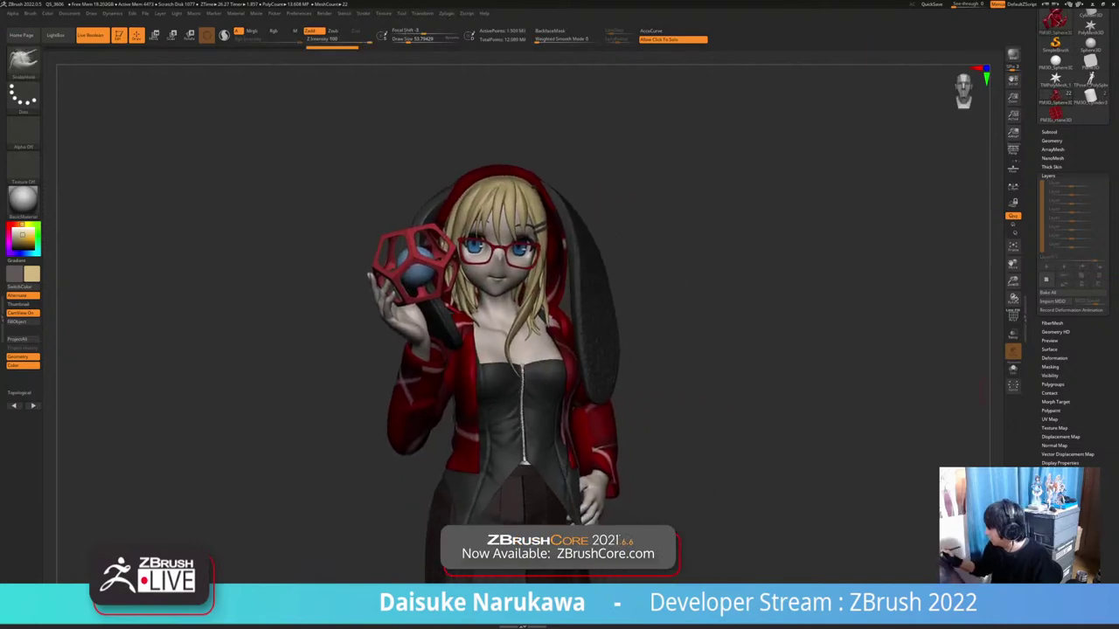
left_click(1054, 429)
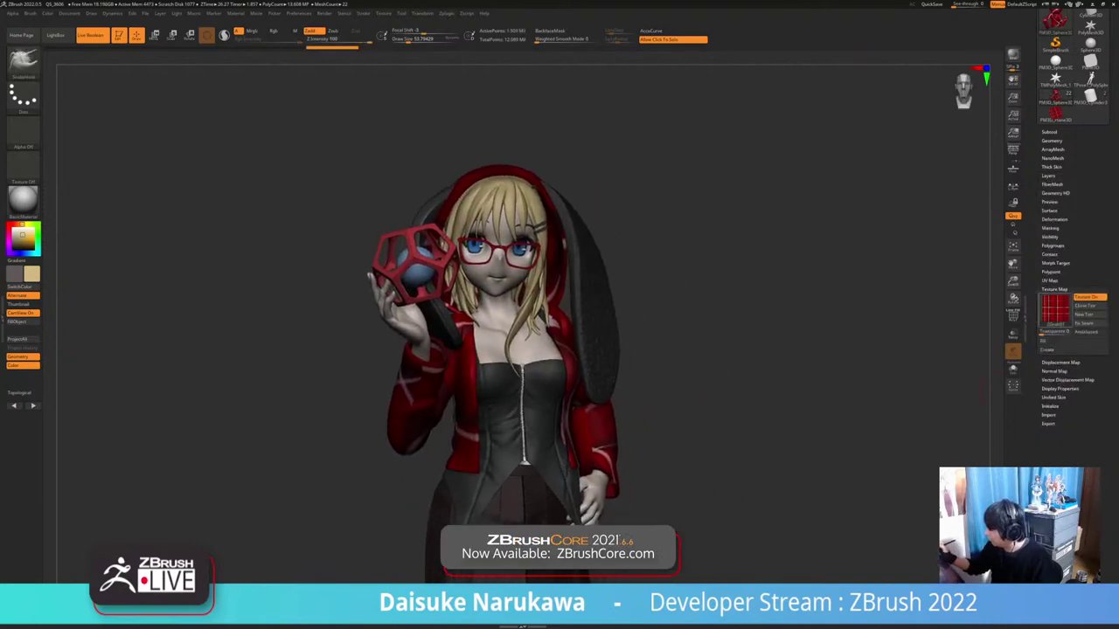
left_click(1055, 309)
mouse_move(1055, 309)
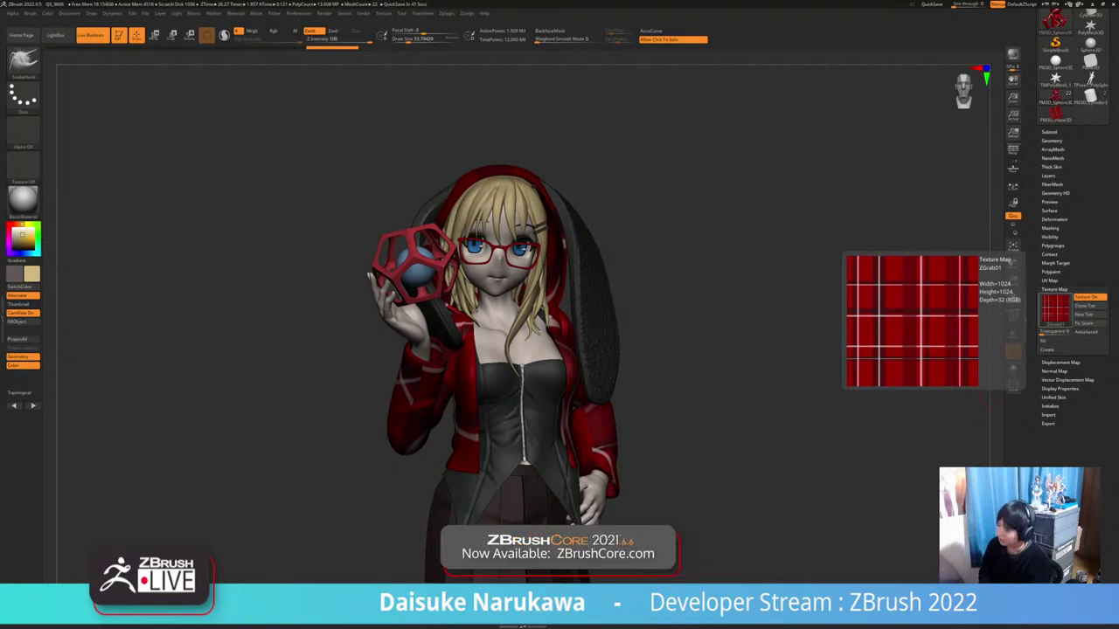
left_click_drag(769, 393, 721, 407)
Show the flat plaid plane on its own, check it with its polyframe, and return to the character
left_click(1055, 115)
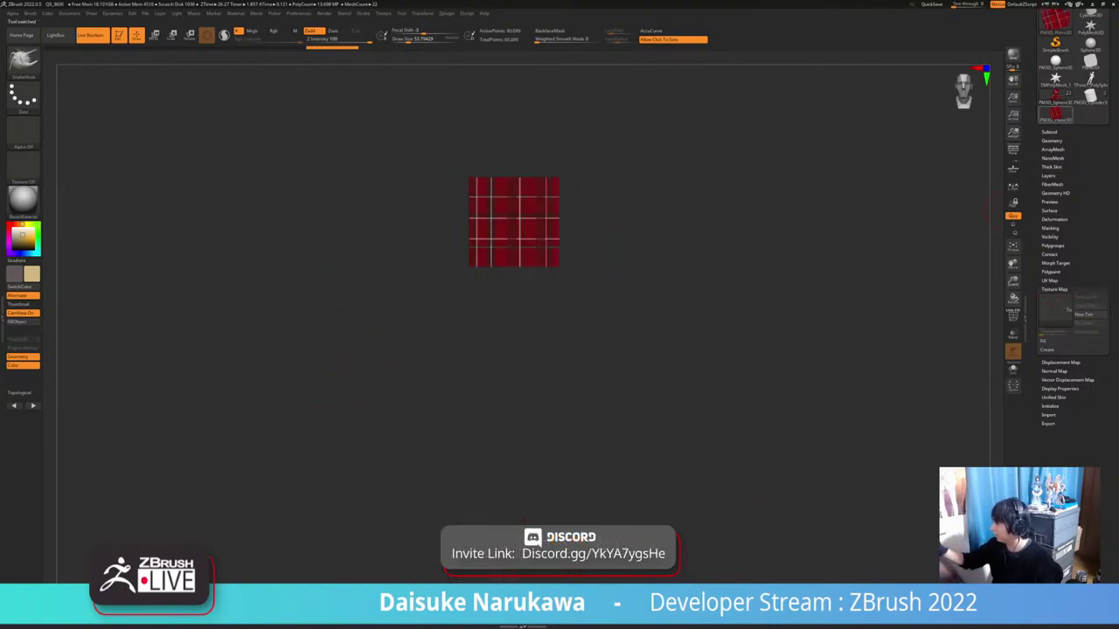
mouse_move(769, 350)
right_mouse_down("ctrl")
mouse_move(769, 411)
mouse_move(725, 430)
mouse_move(796, 425)
mouse_move(726, 430)
mouse_move(786, 425)
mouse_move(776, 423)
right_mouse_up("ctrl")
key("shift+f")
key("shift+f")
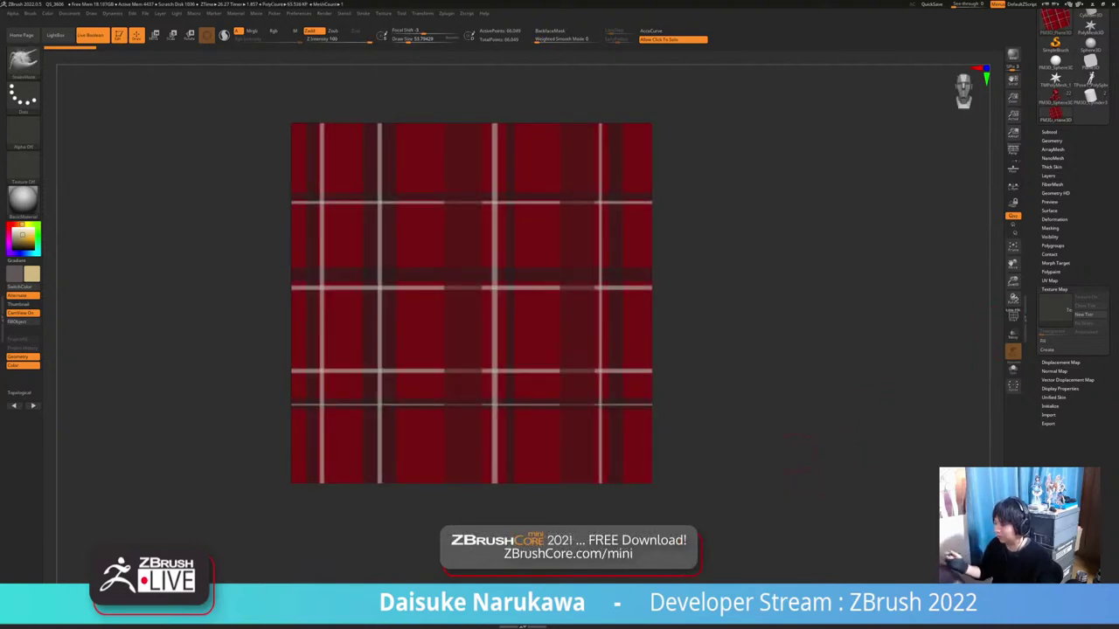
left_click(1054, 98)
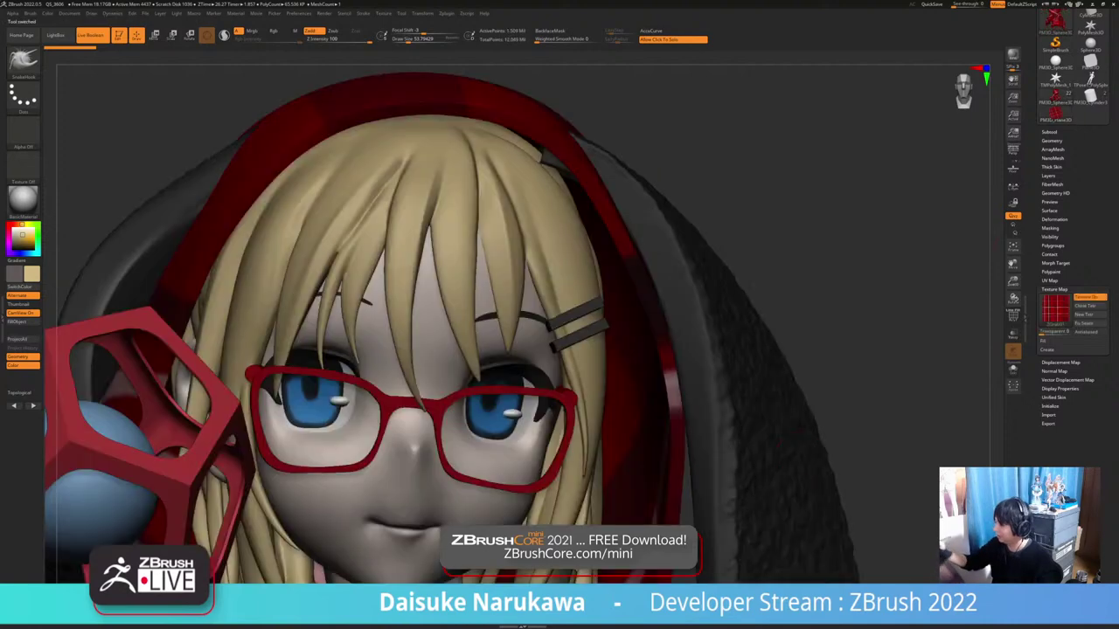
Examine the character's face, hood and jacket from below, from the front and from the side
right_click_drag(542, 219, 534, 144, "ctrl")
mouse_move(534, 341)
right_mouse_down("alt")
mouse_move(540, 135)
mouse_move(717, 141)
mouse_move(524, 144)
mouse_move(579, 150)
mouse_move(520, 121)
mouse_move(429, 122)
mouse_move(514, 122)
mouse_move(468, 79)
right_mouse_up("alt")
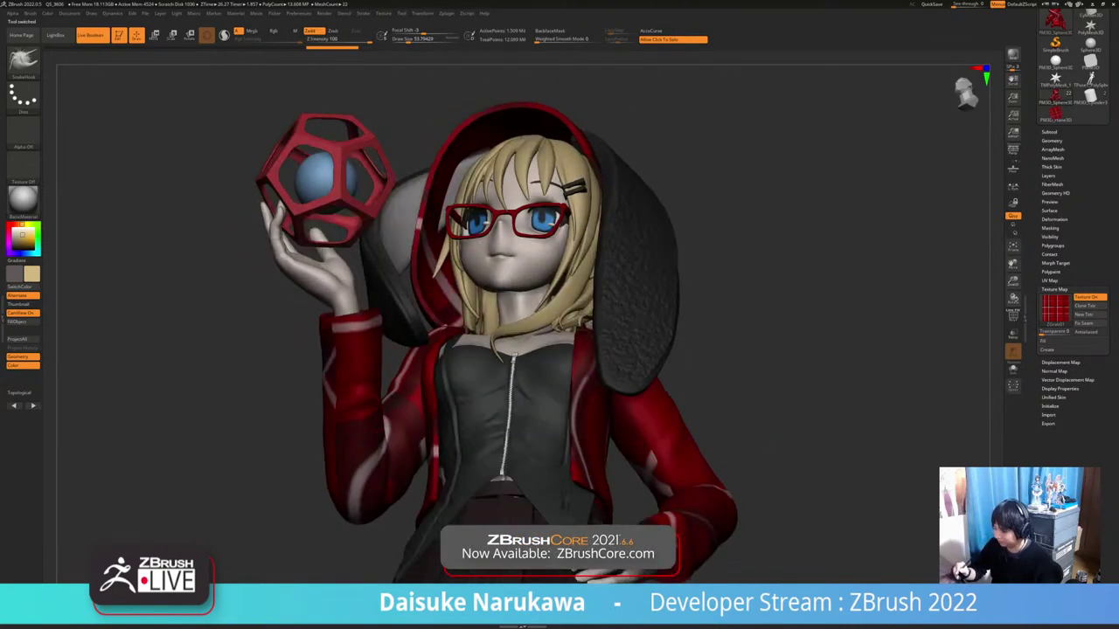
mouse_move(464, 465)
right_mouse_down("ctrl")
mouse_move(475, 451)
mouse_move(521, 500)
mouse_move(501, 521)
right_mouse_up("ctrl")
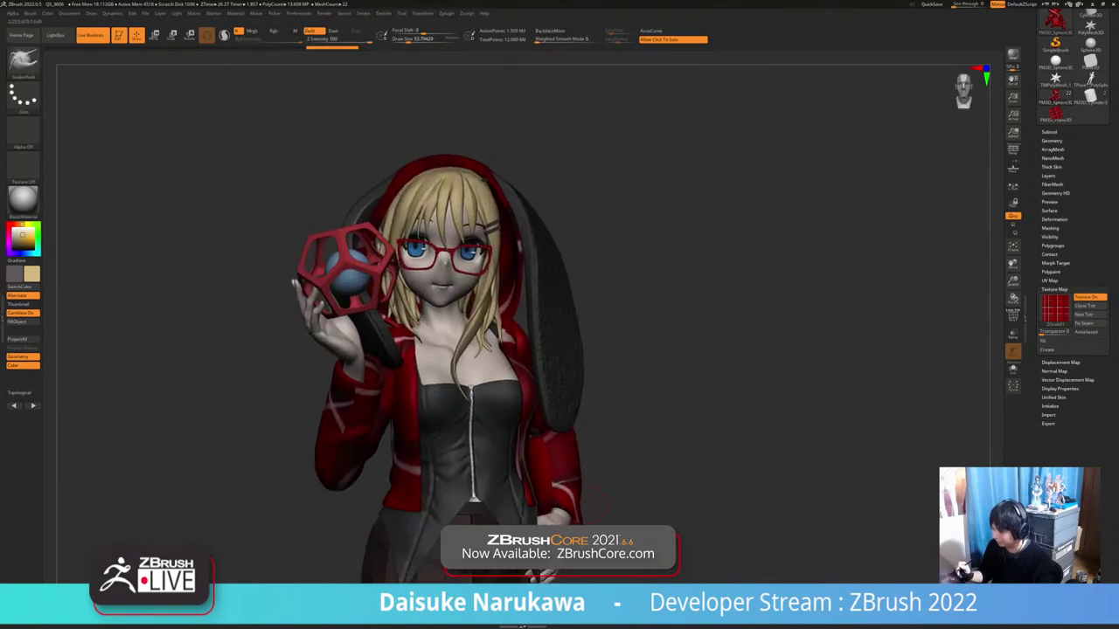
right_click_drag(596, 504, 661, 482)
left_click(615, 490)
left_click(658, 483)
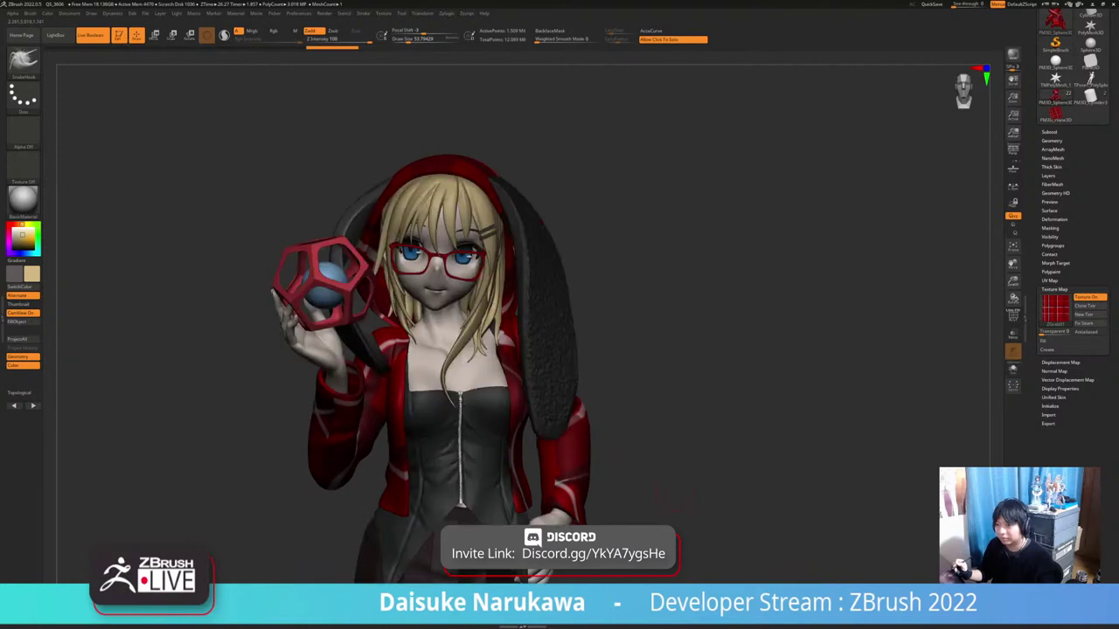
left_click_drag(648, 486, 662, 492)
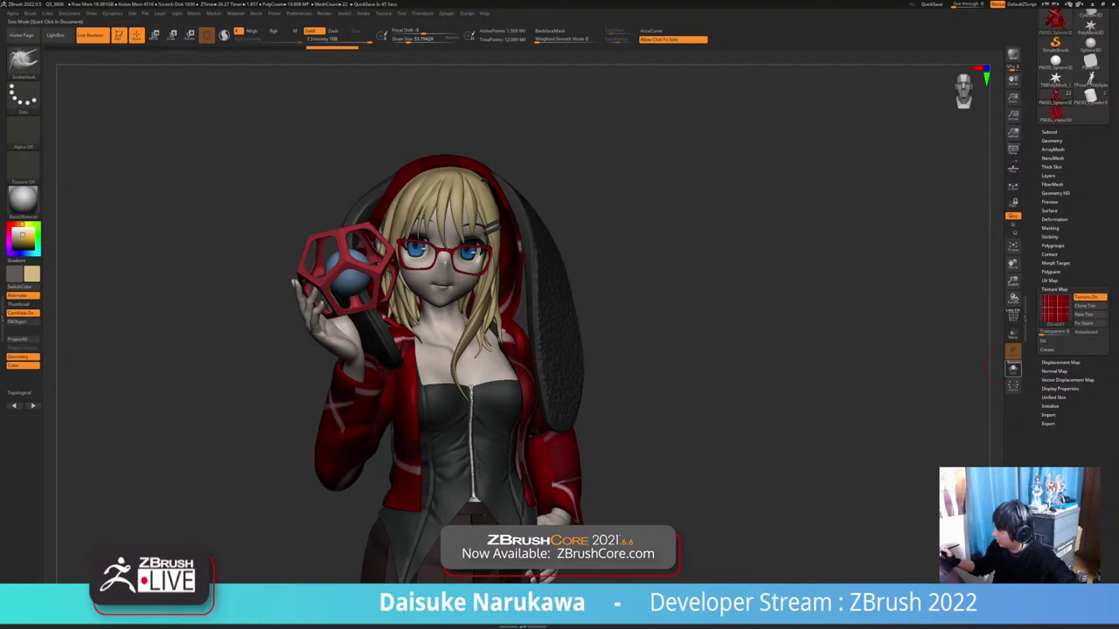
mouse_move(625, 454)
left_mouse_down()
mouse_move(742, 460)
mouse_move(603, 461)
mouse_move(725, 461)
mouse_move(673, 472)
mouse_move(743, 479)
mouse_move(688, 482)
left_mouse_up()
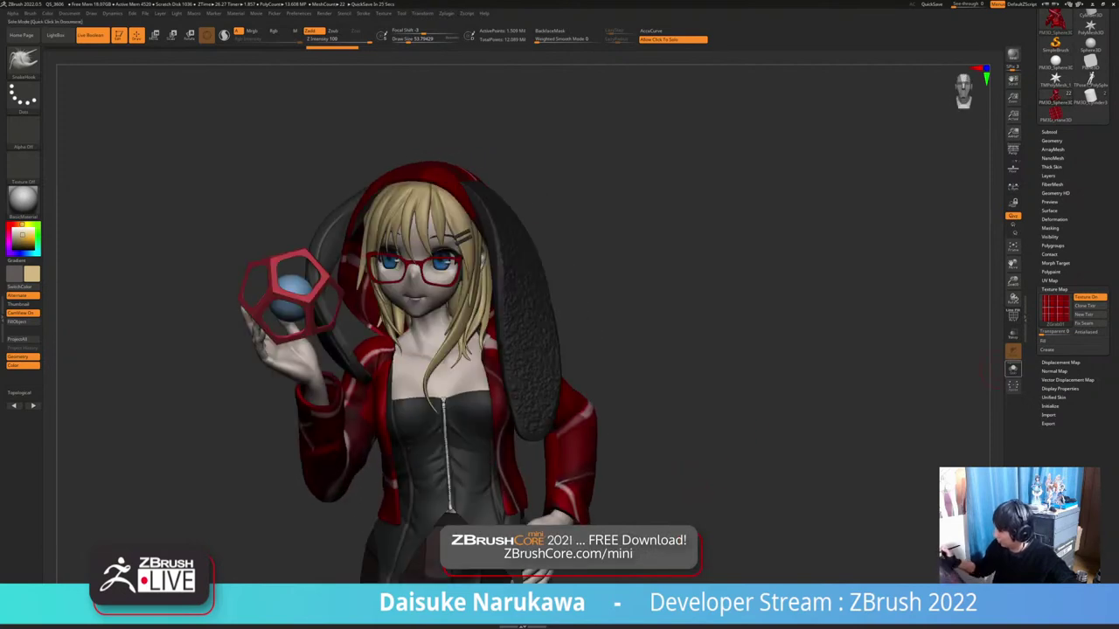
left_click(1013, 362)
left_click_drag(721, 476, 762, 477)
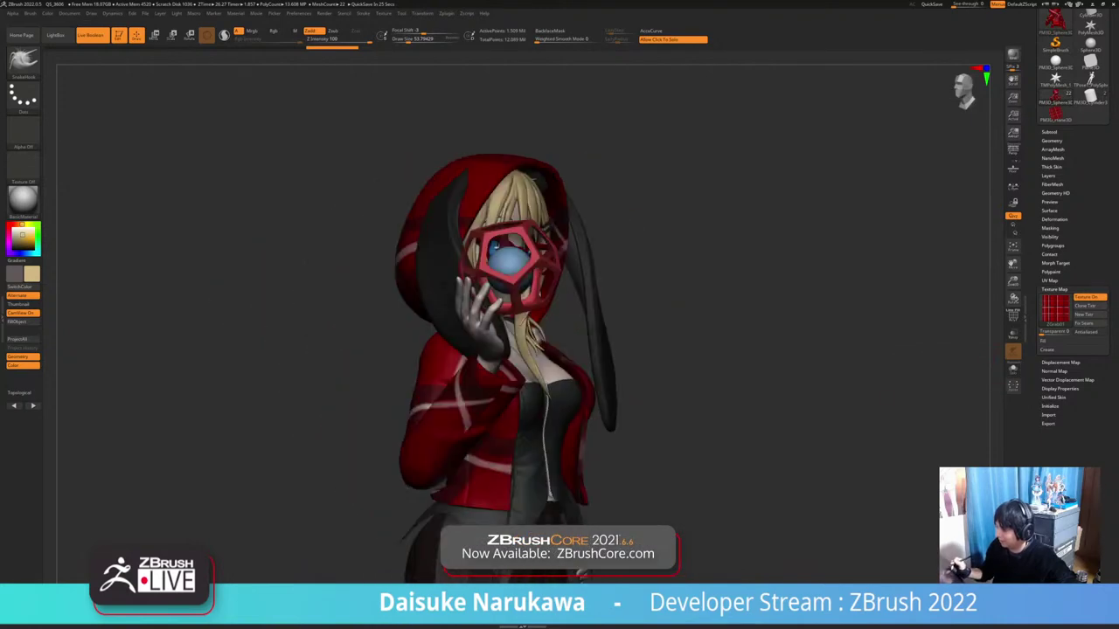
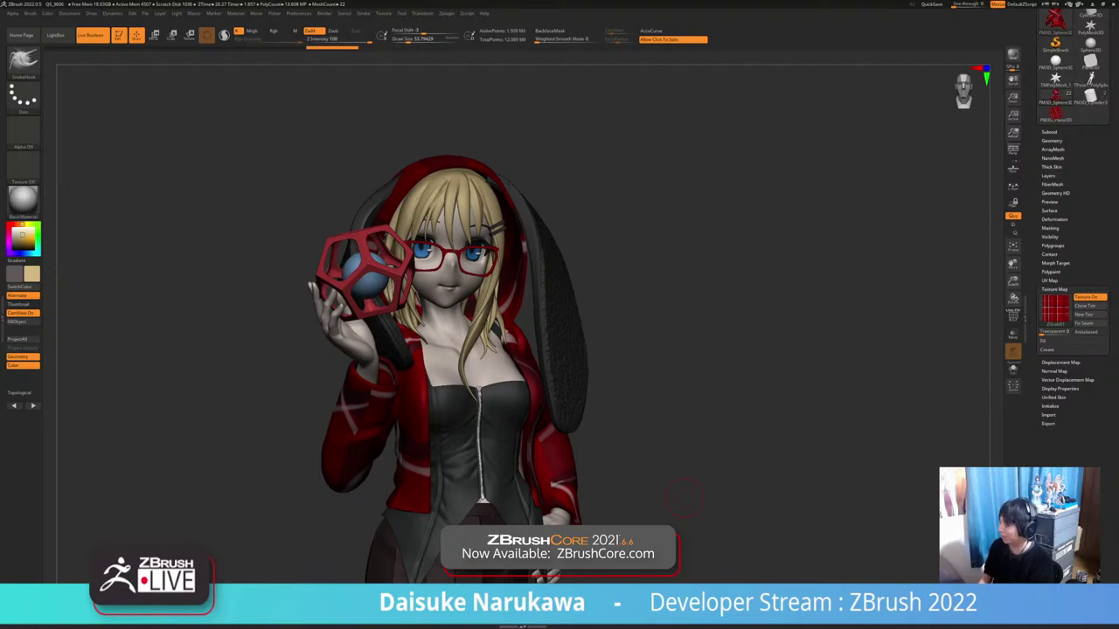
Isolate the plaid jacket to examine its pattern, and show the whole figure again
left_click(1012, 368)
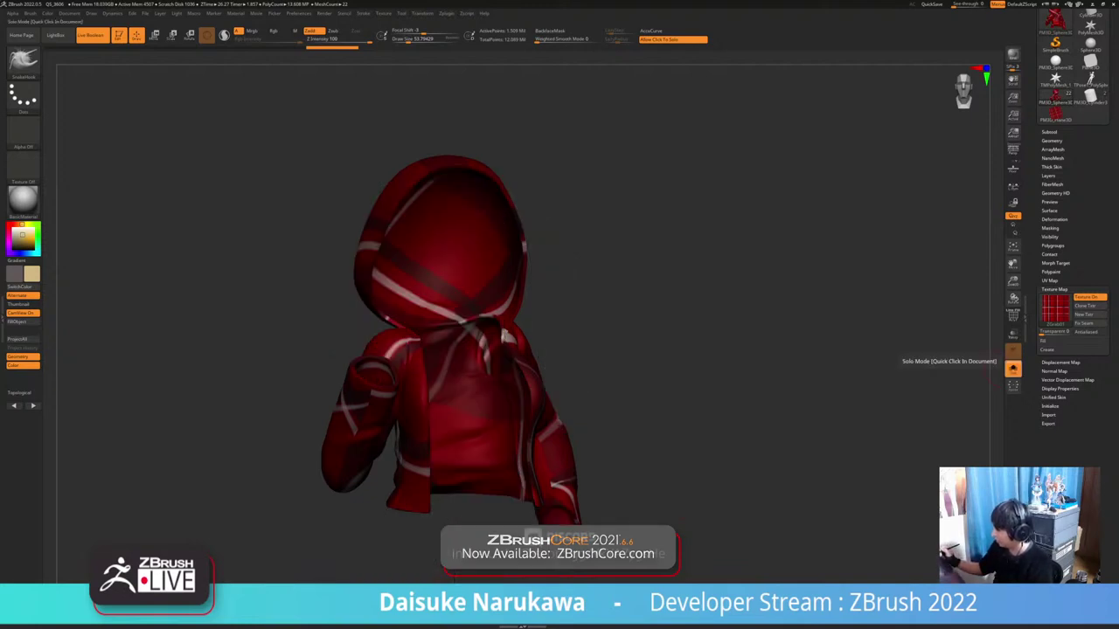
left_click(1013, 367)
left_click_drag(743, 490, 681, 527)
left_click_drag(690, 526, 748, 513)
left_click(1013, 363)
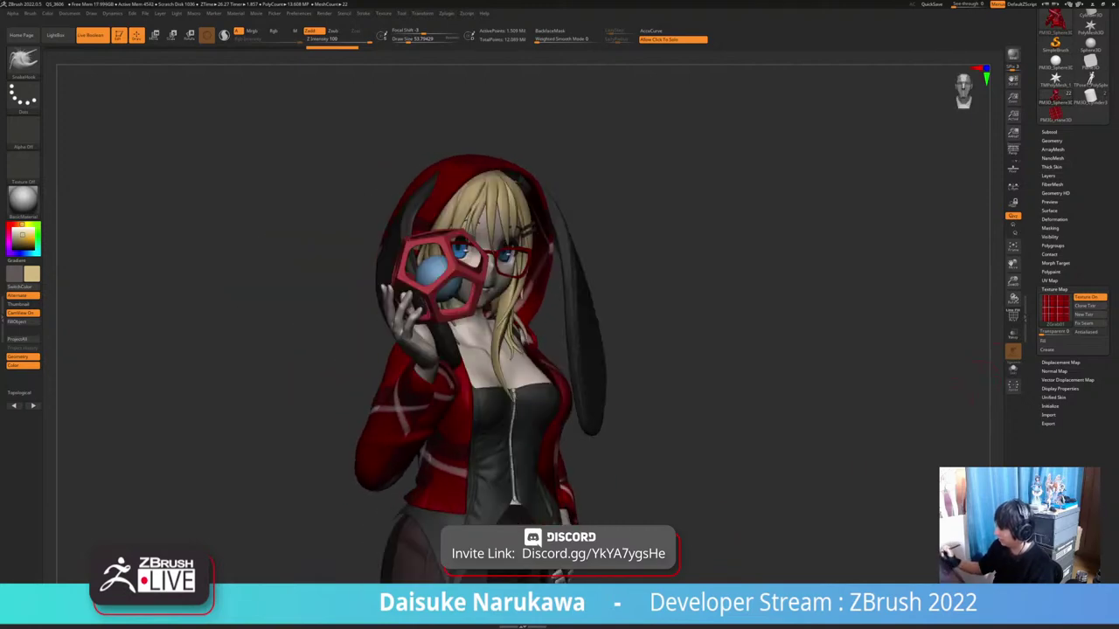
left_click_drag(786, 455, 753, 467)
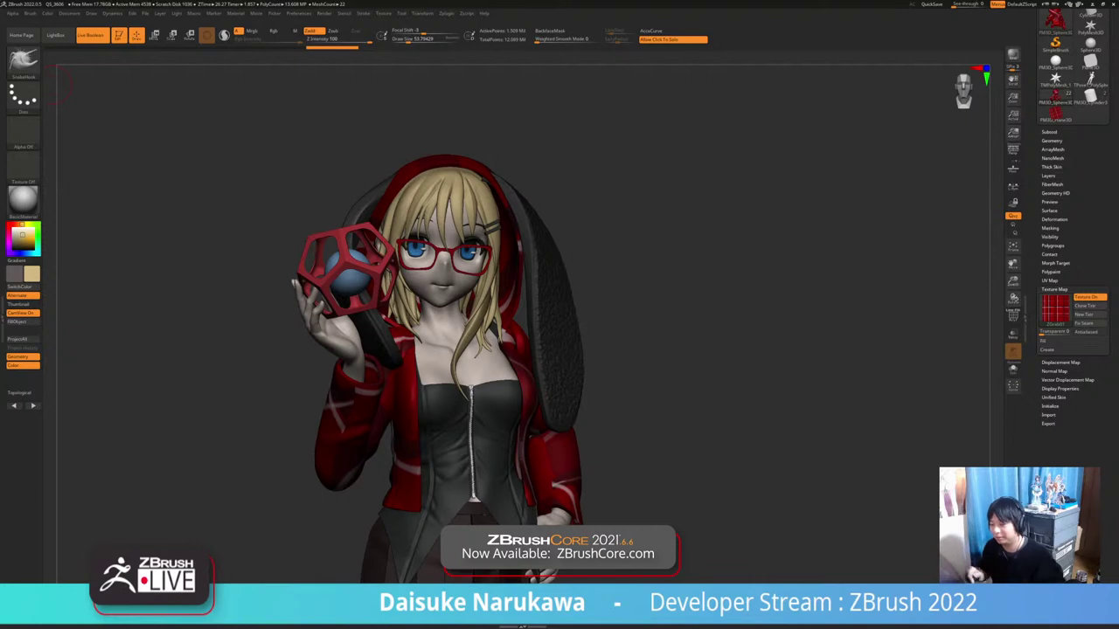
mouse_move(690, 433)
left_mouse_down()
mouse_move(852, 434)
mouse_move(671, 437)
left_mouse_up()
left_click(696, 439, "shift")
right_click_drag(671, 437, 673, 411, "ctrl")
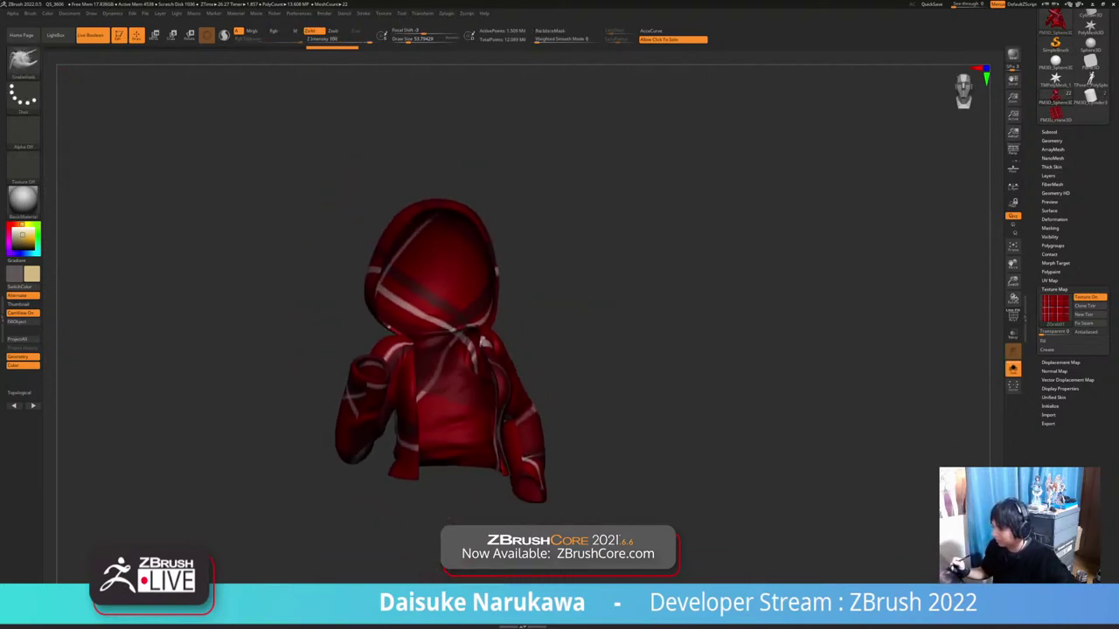
left_click(679, 457, "shift")
left_click_drag(679, 457, 620, 456)
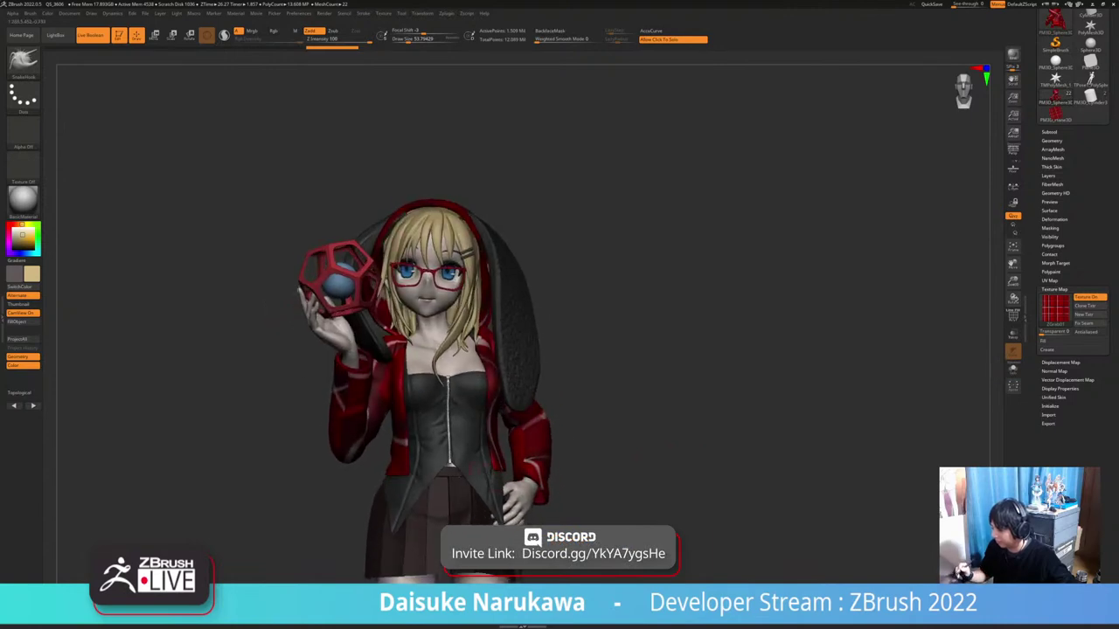
Select the zipper on the front of the corset, enlarge the brush, and nudge the zipper's middle and lower end with SnakeHook
mouse_move(549, 489)
right_mouse_down("alt")
mouse_move(524, 447)
mouse_move(525, 518)
right_mouse_up("alt")
left_click(402, 349, "alt")
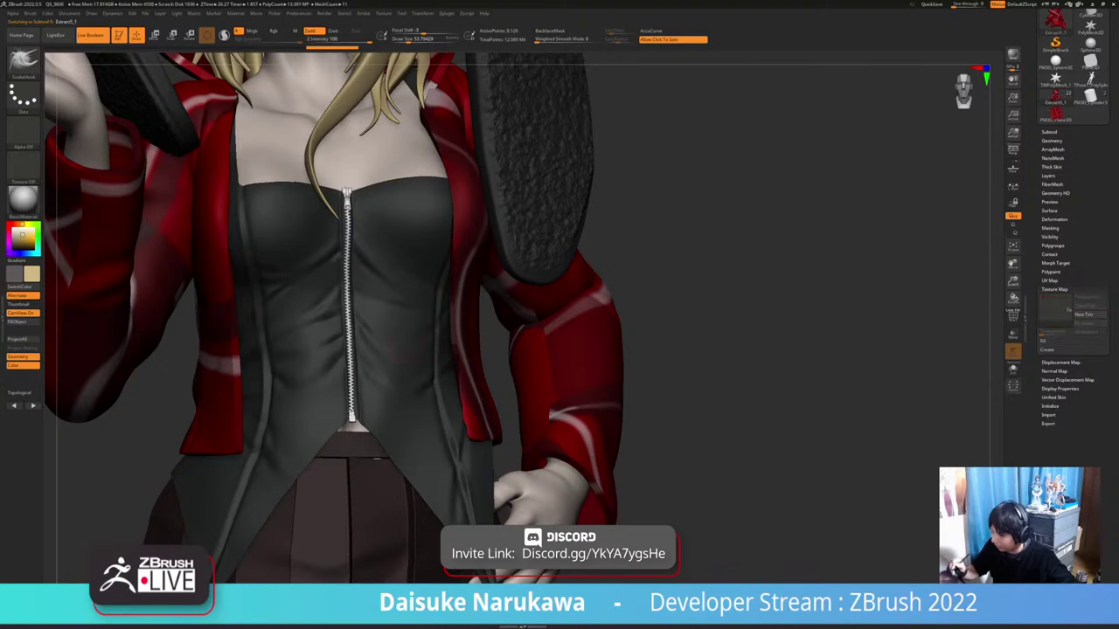
right_click_drag(489, 420, 548, 443, "alt")
left_click(413, 40)
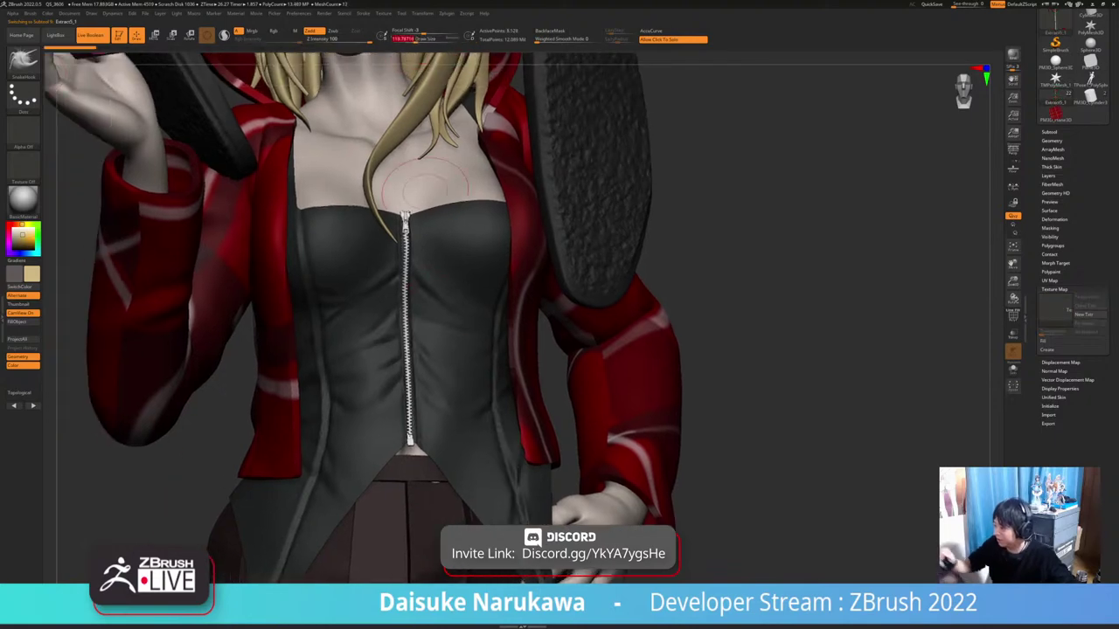
left_click_drag(414, 39, 426, 39)
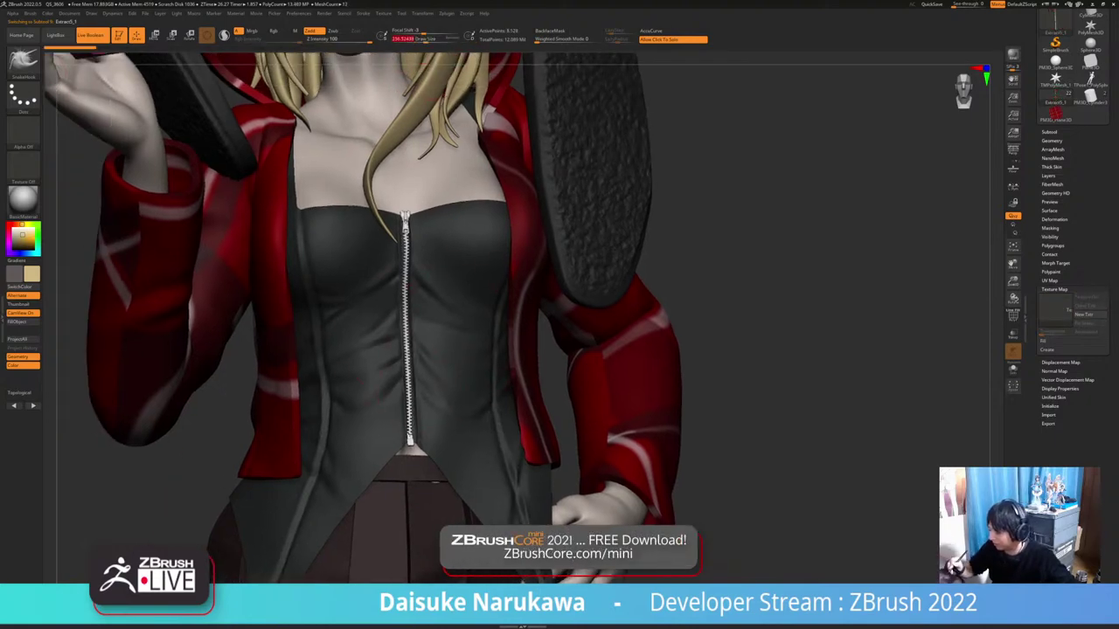
mouse_move(421, 355)
right_mouse_down()
mouse_move(371, 356)
mouse_move(407, 361)
mouse_move(408, 389)
right_mouse_up()
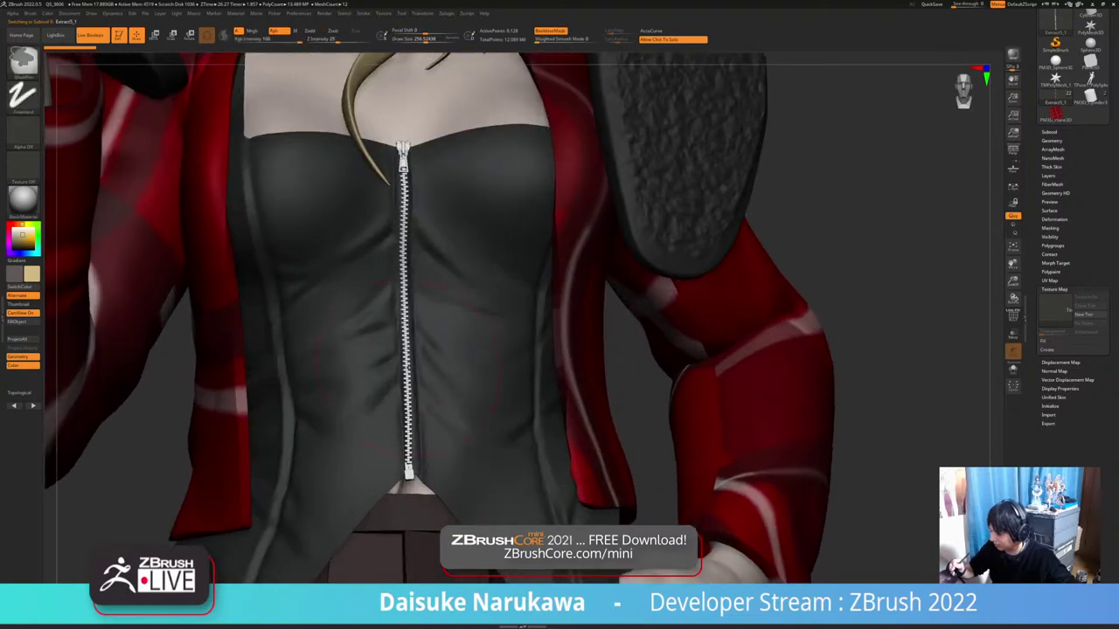
left_click_drag(408, 355, 413, 352)
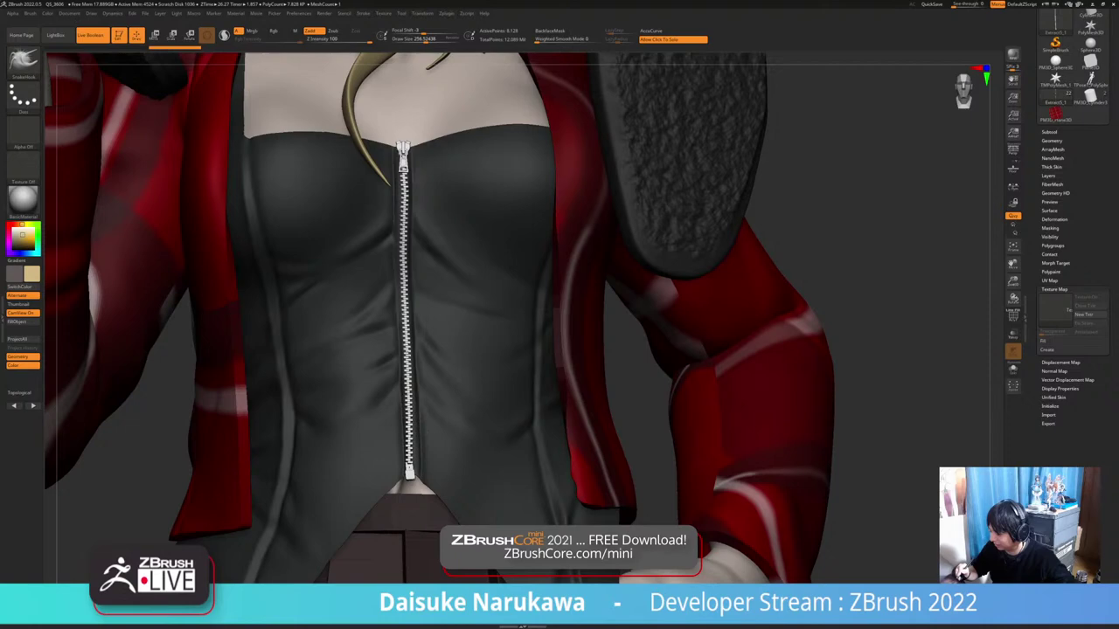
left_click_drag(410, 441, 411, 438)
Push the zipper in profile with a larger SnakeHook brush so it follows the corset's front curve, then reduce the brush size
mouse_move(428, 442)
right_mouse_down()
mouse_move(409, 444)
mouse_move(412, 459)
mouse_move(525, 428)
mouse_move(660, 438)
right_mouse_up()
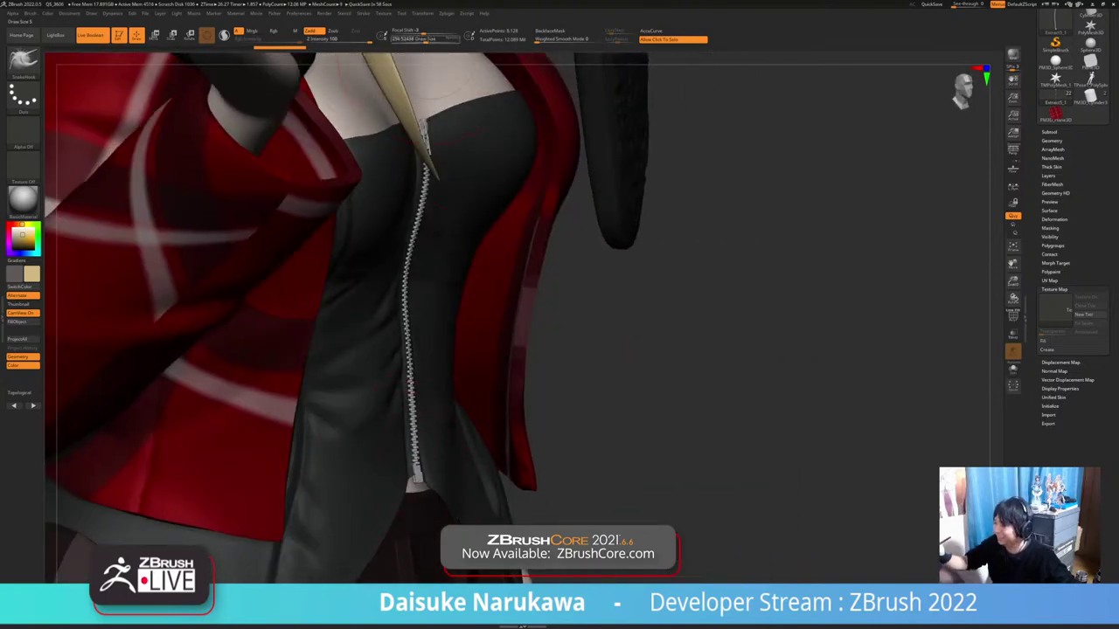
left_click(437, 39)
mouse_move(463, 205)
right_mouse_down()
mouse_move(495, 185)
mouse_move(520, 188)
right_mouse_up()
left_click_drag(414, 376, 406, 376)
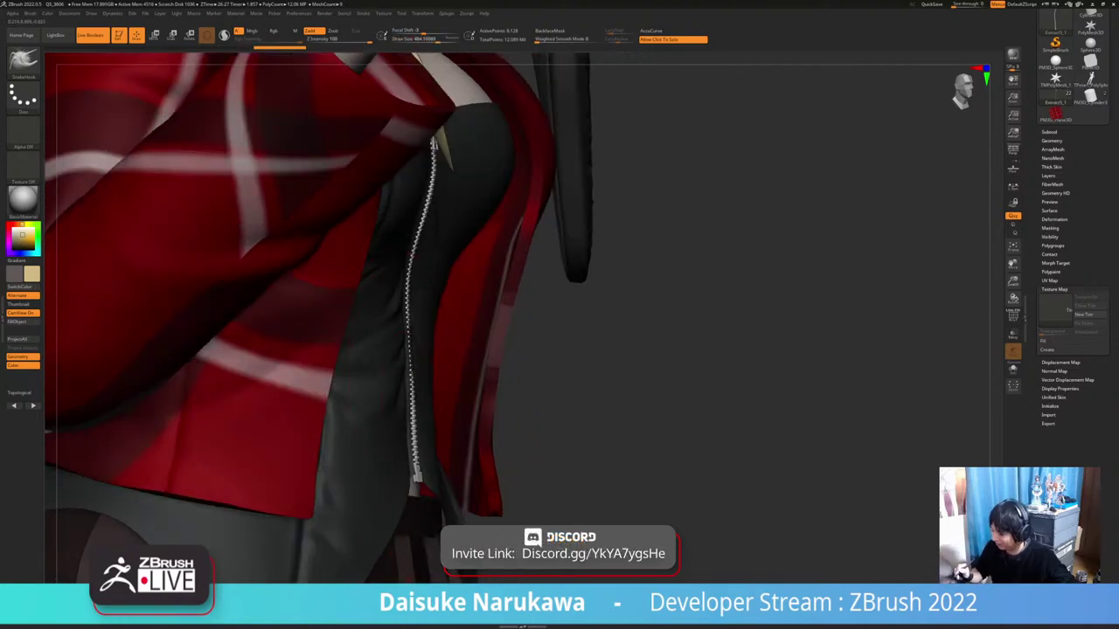
mouse_move(603, 410)
right_mouse_down()
mouse_move(449, 406)
mouse_move(492, 453)
mouse_move(453, 453)
right_mouse_up()
key("ctrl+z")
left_click_drag(414, 455, 411, 455)
mouse_move(428, 454)
right_mouse_down()
mouse_move(336, 456)
mouse_move(430, 453)
right_mouse_up()
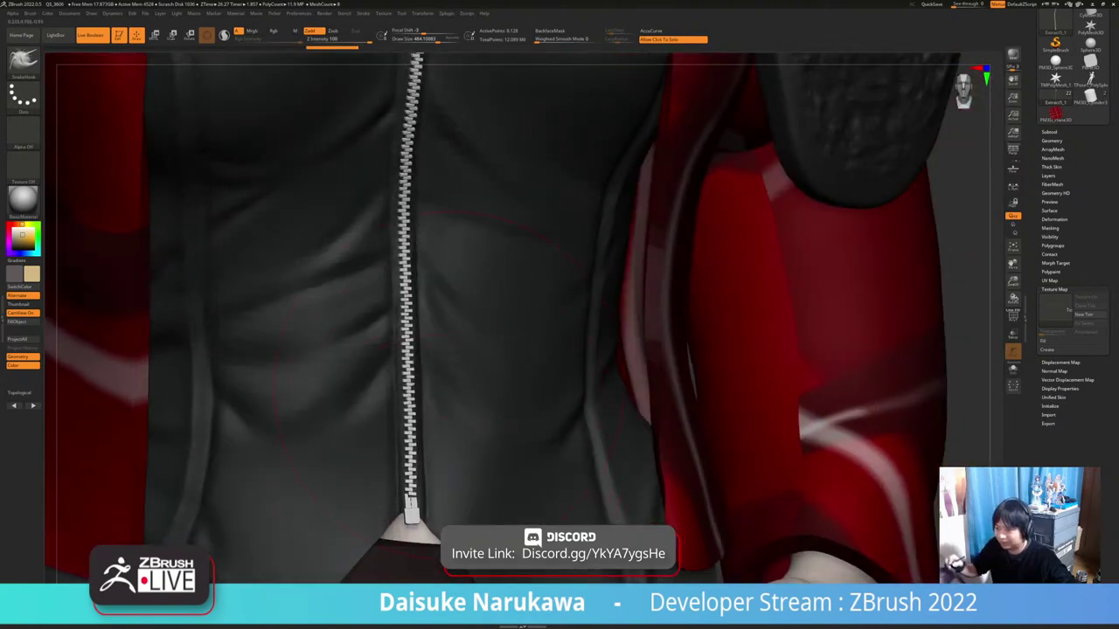
left_click(404, 39)
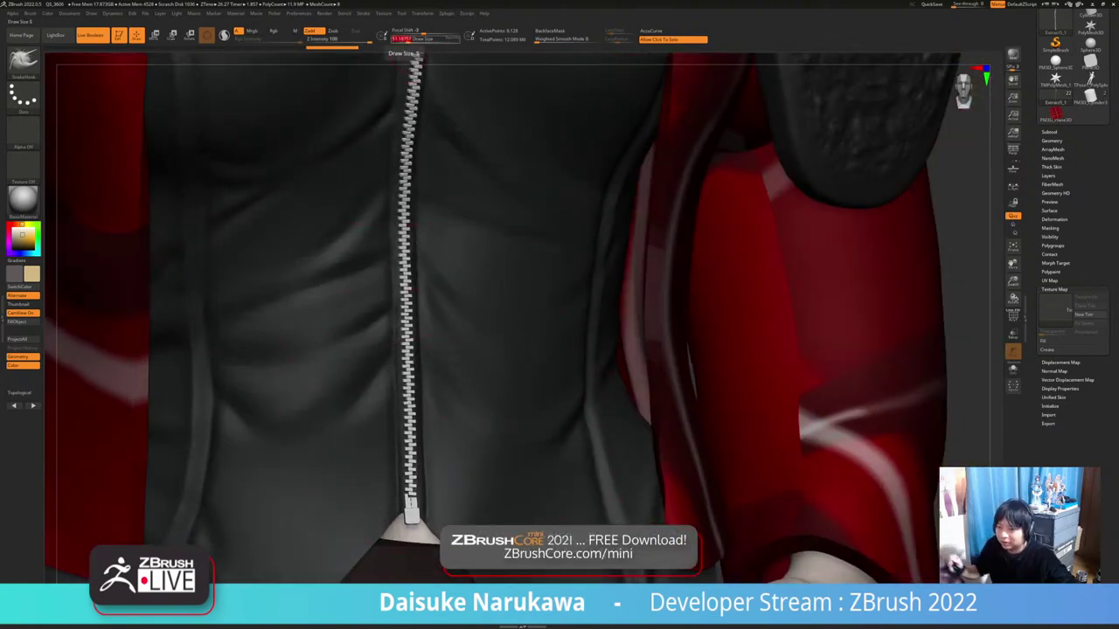
right_click_drag(548, 507, 548, 436, "ctrl")
right_click_drag(548, 489, 548, 385, "ctrl")
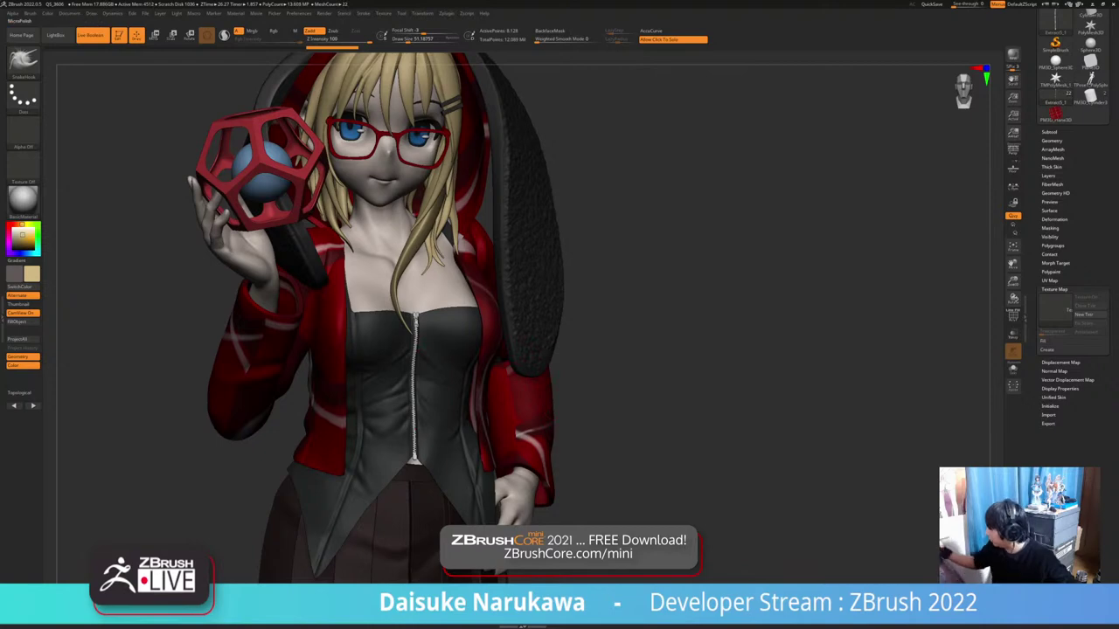
Select the red plaid jacket and lower it to subdivision level 1
left_click(519, 402, "alt")
left_click(1051, 140)
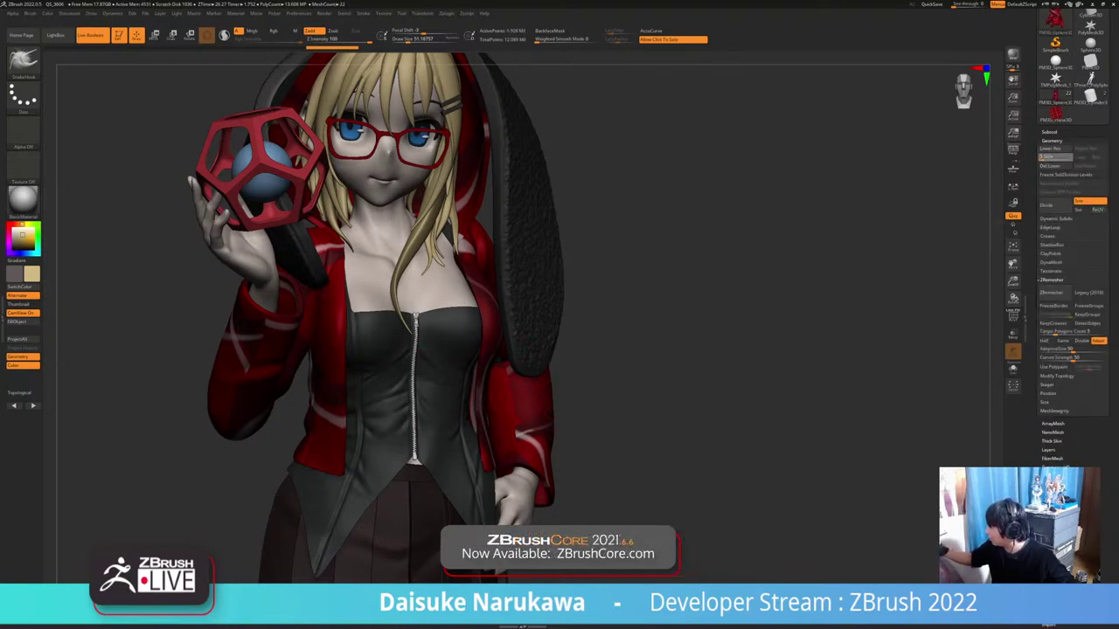
left_click(1042, 159)
left_click(1051, 141)
right_click_drag(874, 384, 867, 325, "ctrl")
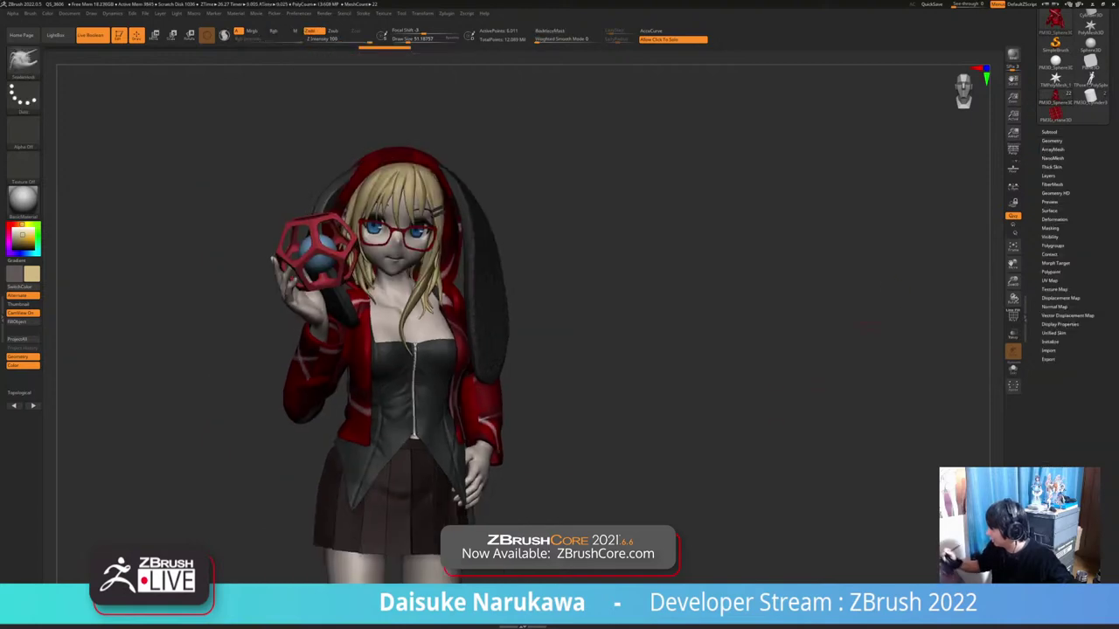
Isolate the plaid jacket with its polyframe displayed and turn off its texture
left_click(915, 318)
right_click_drag(786, 341, 743, 351, "ctrl")
left_click(1013, 316)
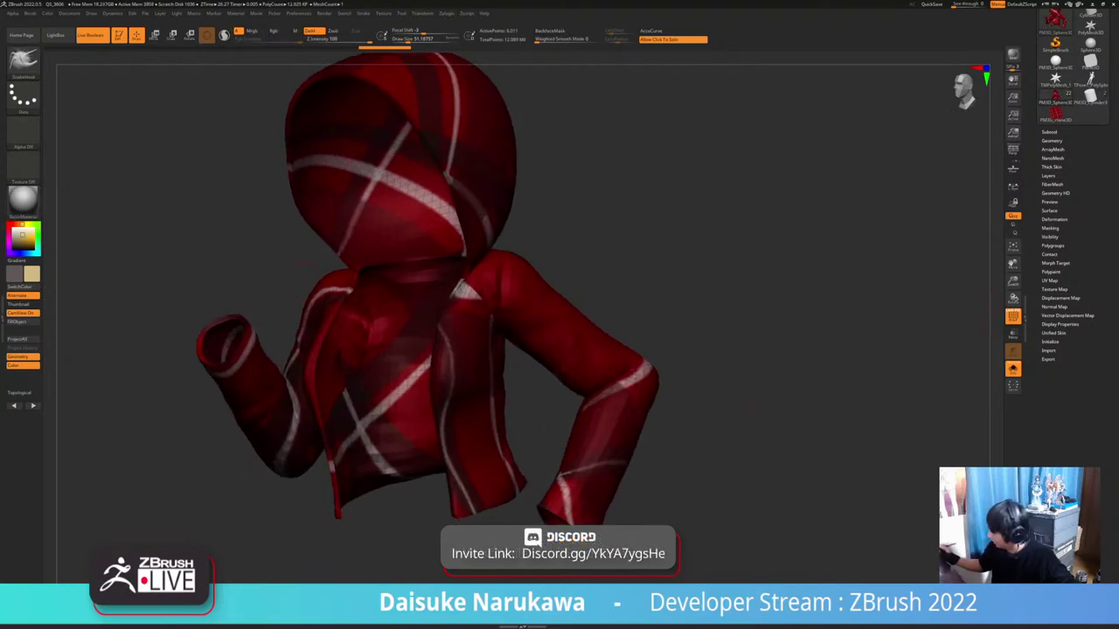
left_click(1054, 289)
left_click(1089, 297)
right_click_drag(786, 341, 804, 369)
Turn off Dynamic Subdiv on the jacket to view its single-layer base mesh
left_click(1052, 141)
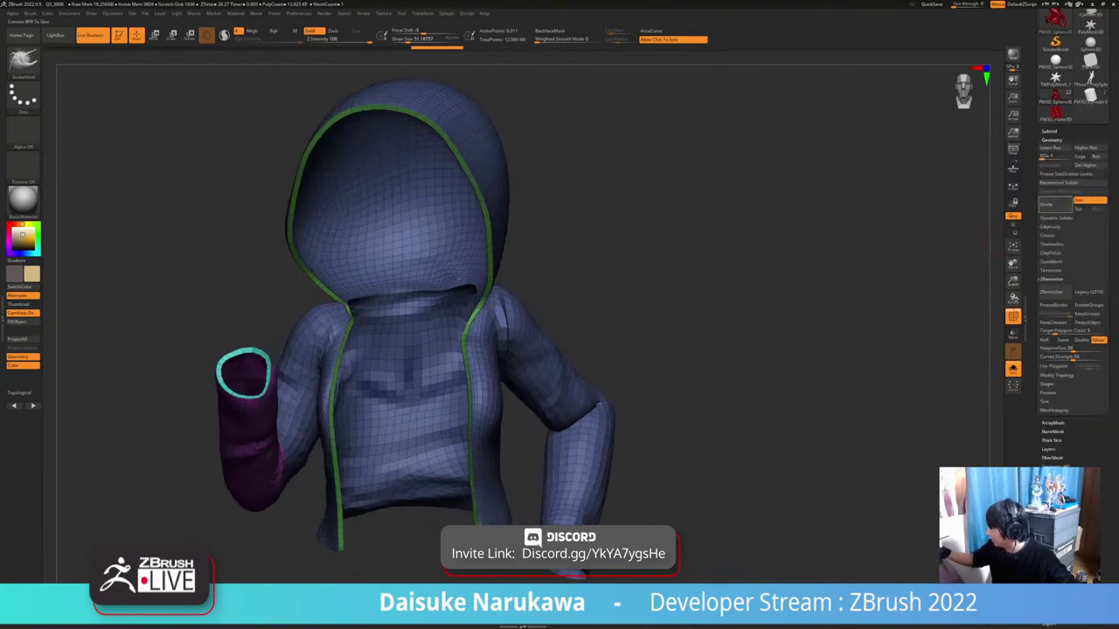
left_click(1055, 219)
left_click(1055, 226)
right_click_drag(699, 349, 786, 379)
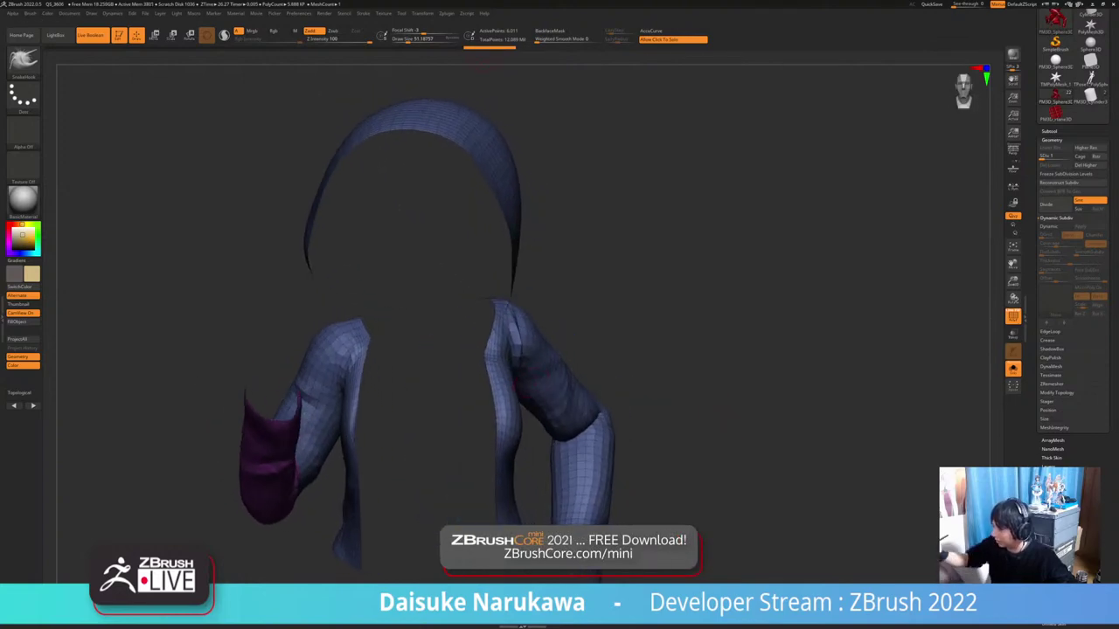
Look over UV Master's unwrap options and morph the jacket into its flattened UV layout to examine it
left_click(447, 13)
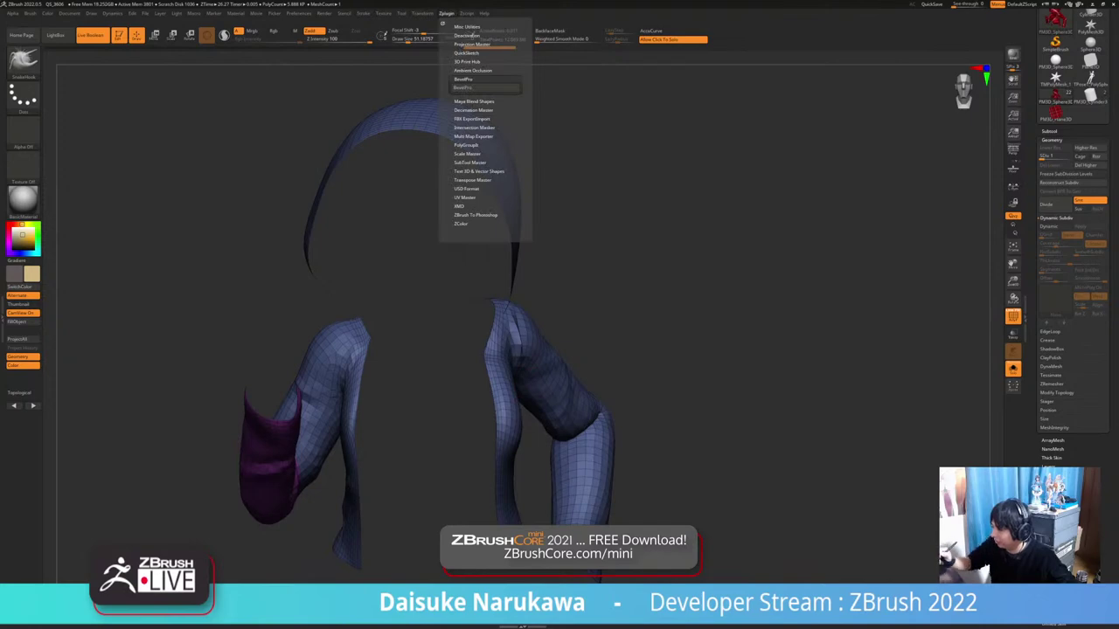
left_click(465, 197)
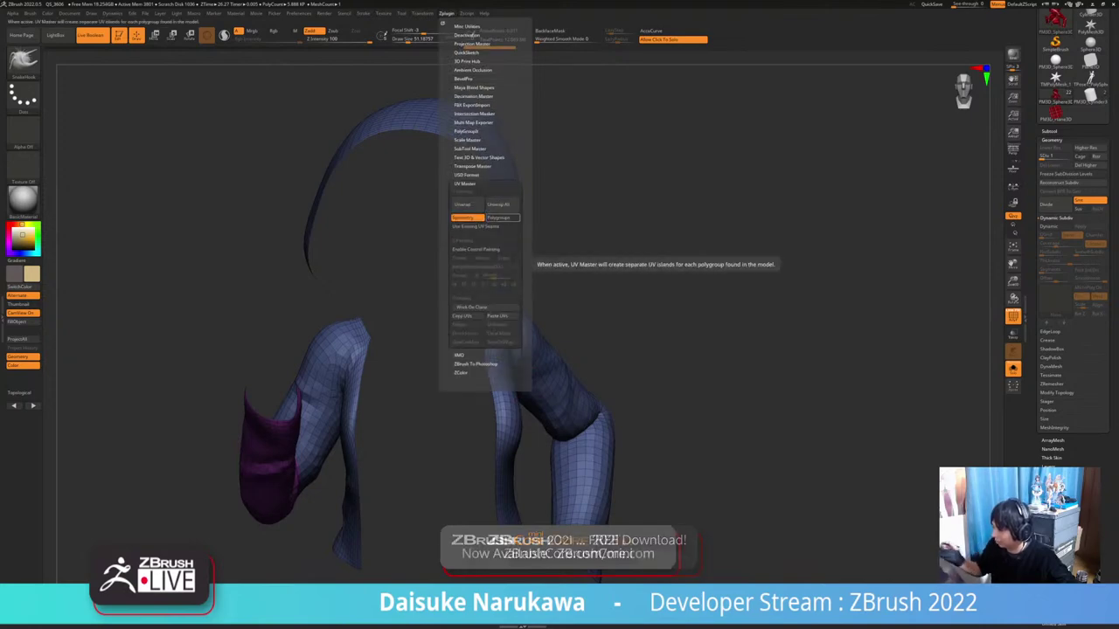
left_click(1055, 157)
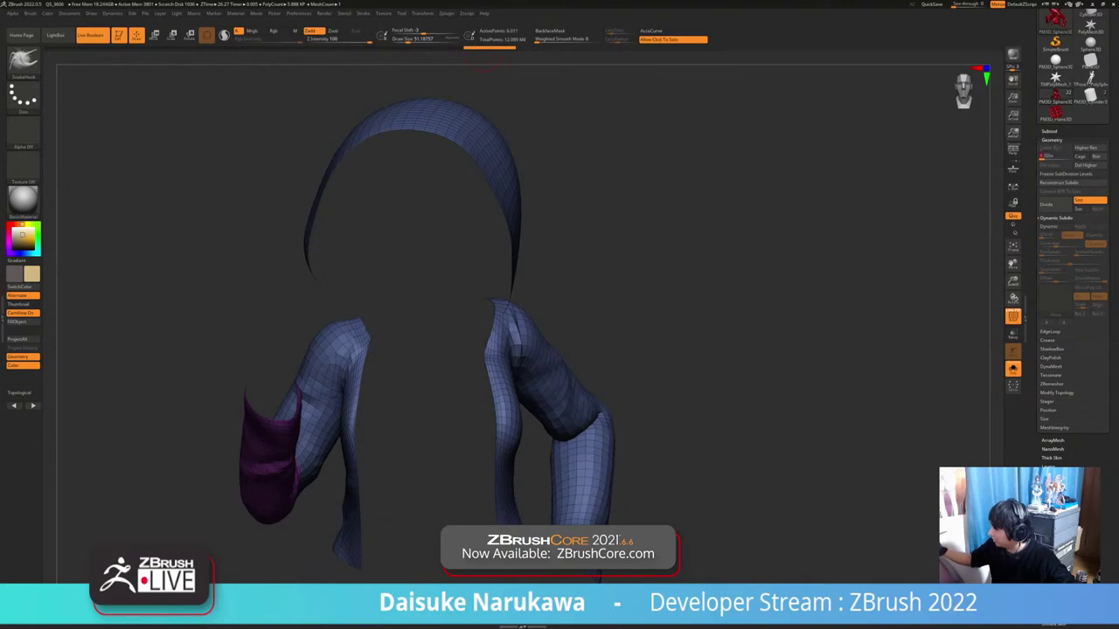
left_click(1052, 140)
left_click(1050, 279)
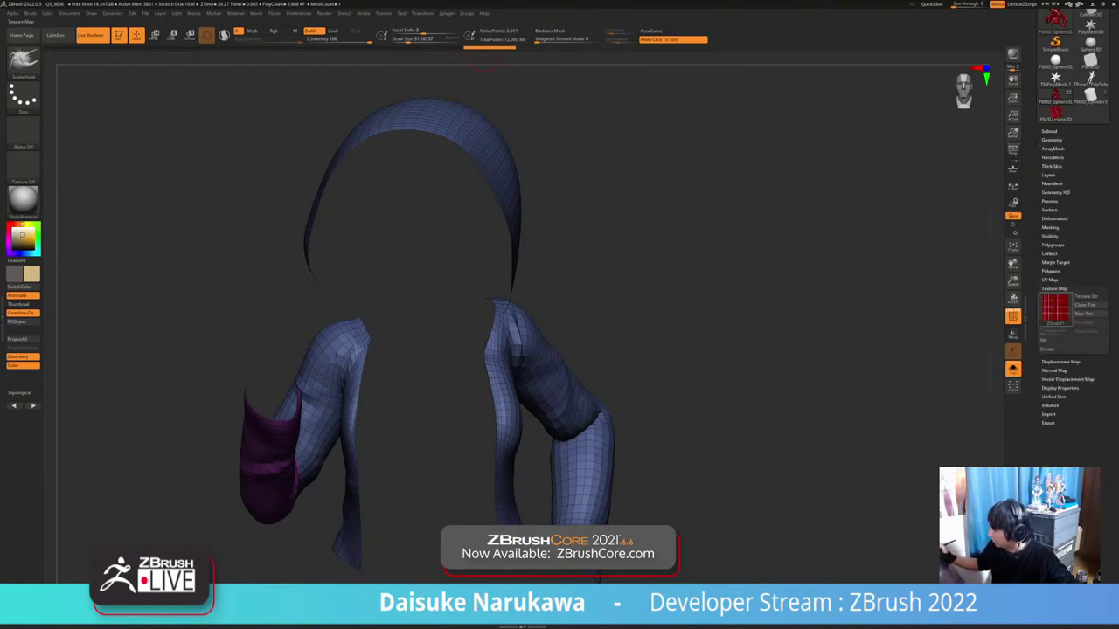
left_click(1050, 287)
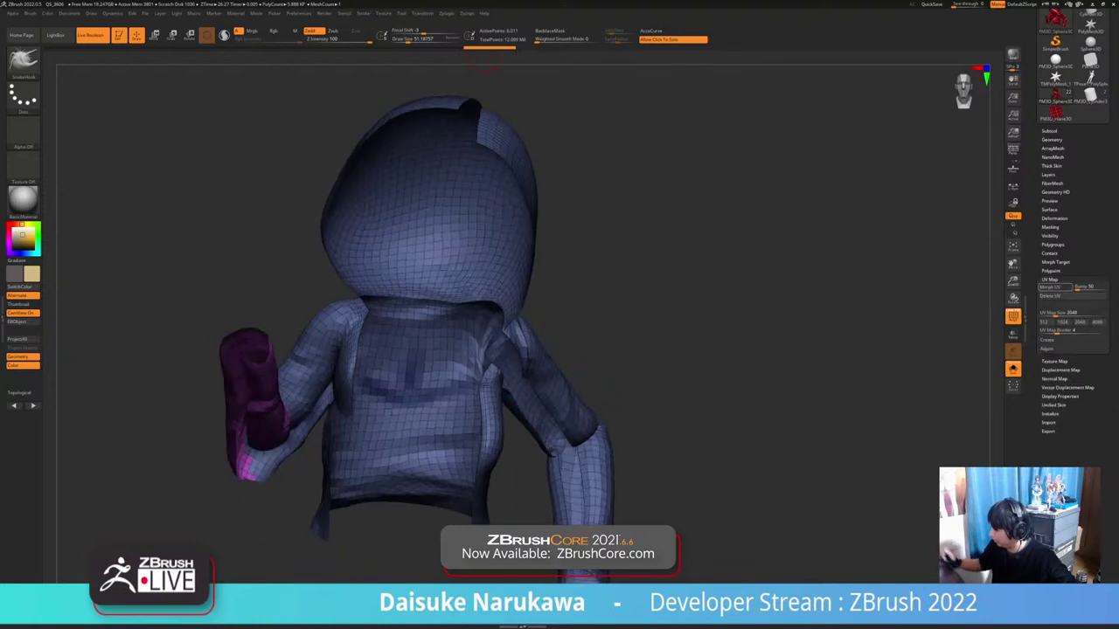
mouse_move(725, 465)
right_mouse_down("ctrl")
mouse_move(704, 393)
mouse_move(716, 437)
mouse_move(691, 417)
right_mouse_up("ctrl")
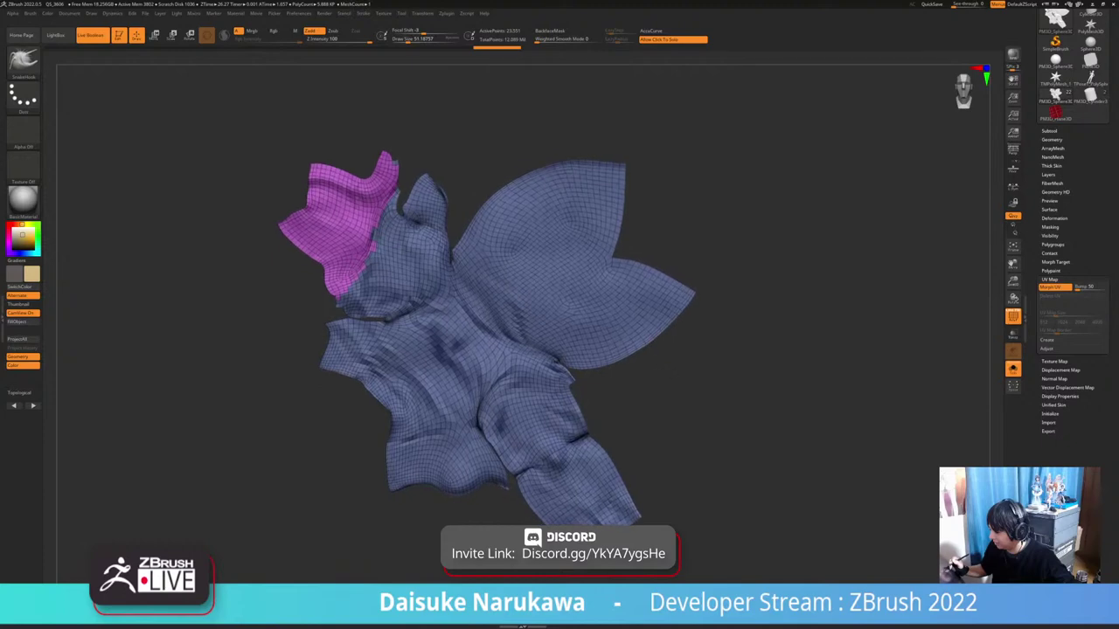
Return the jacket from its UV layout to its 3D shape and turn its plaid texture back on
left_click(1050, 287)
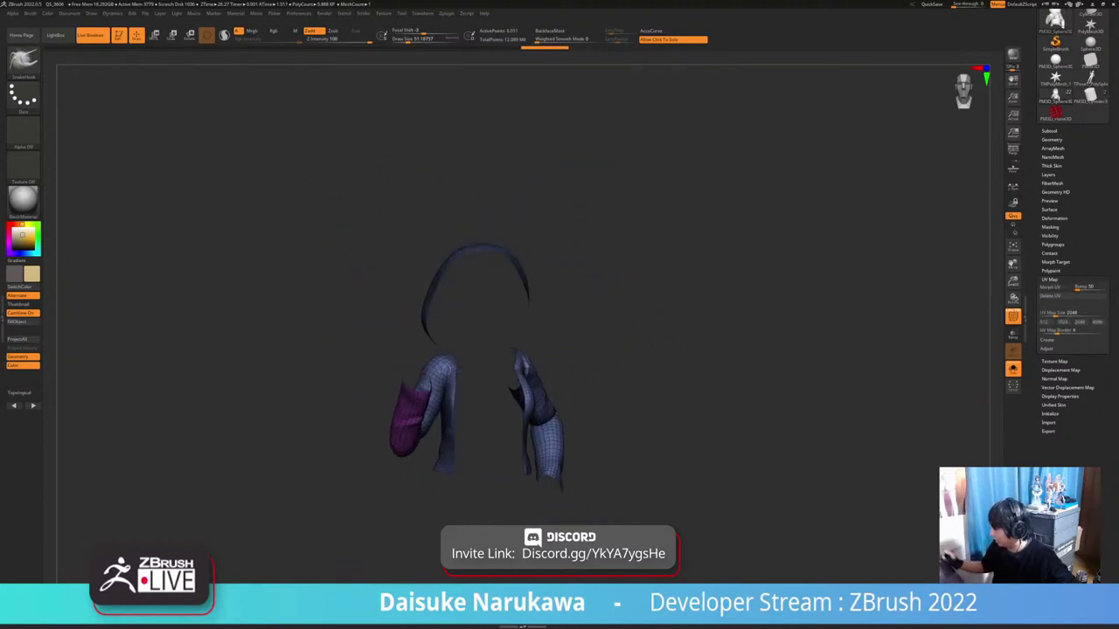
left_click(1054, 361)
left_click(1087, 295)
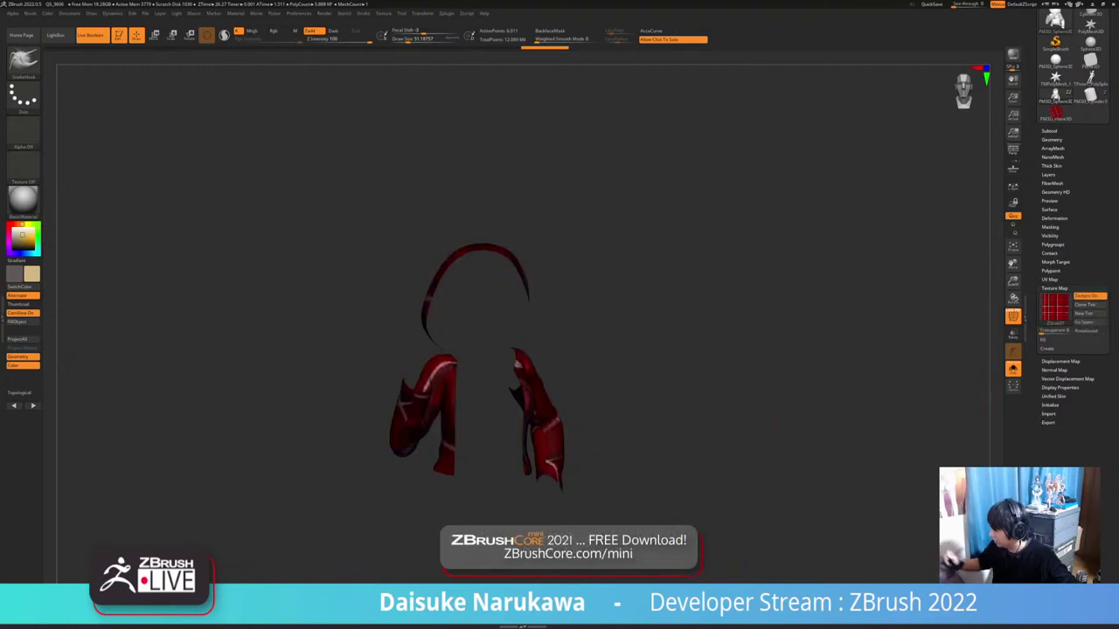
left_click_drag(633, 415, 633, 505, "alt")
Restore the jacket to subdivision level 5 with Dynamic Subdiv on, and show the whole character without the polyframe
left_click(1052, 140)
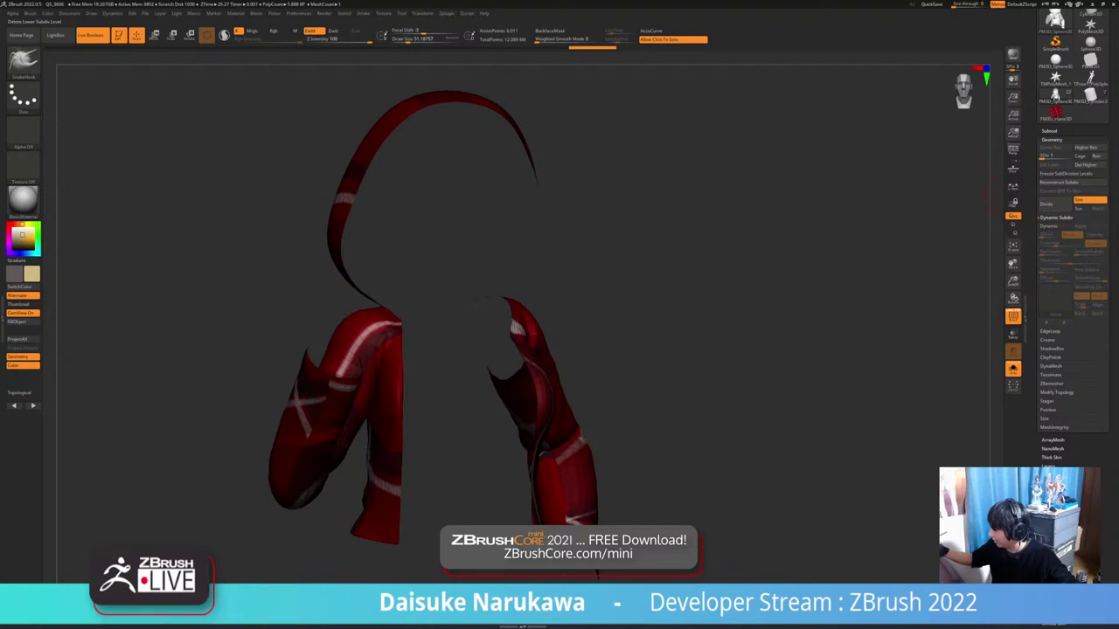
left_click_drag(1042, 156, 1071, 157)
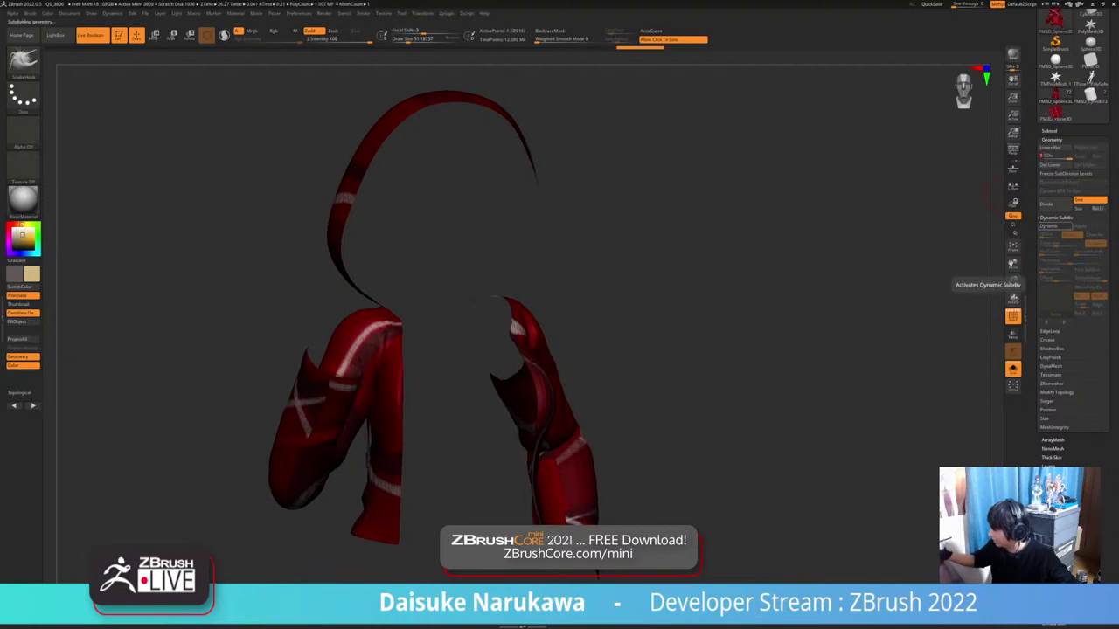
left_click(1055, 226)
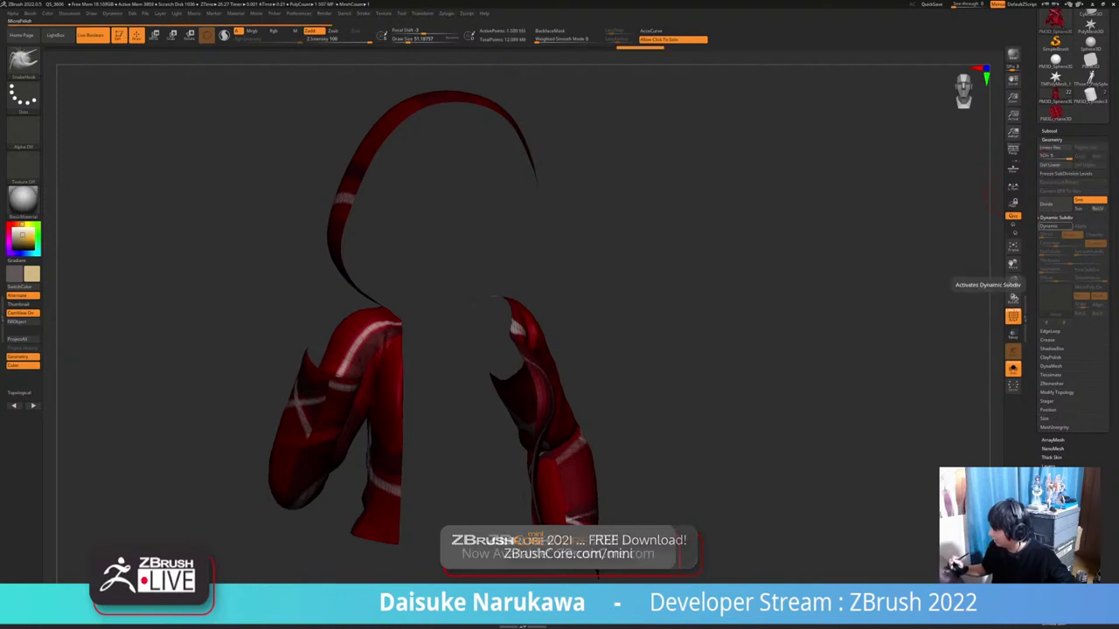
key("shift+f")
left_click_drag(779, 420, 688, 503)
left_click(769, 445)
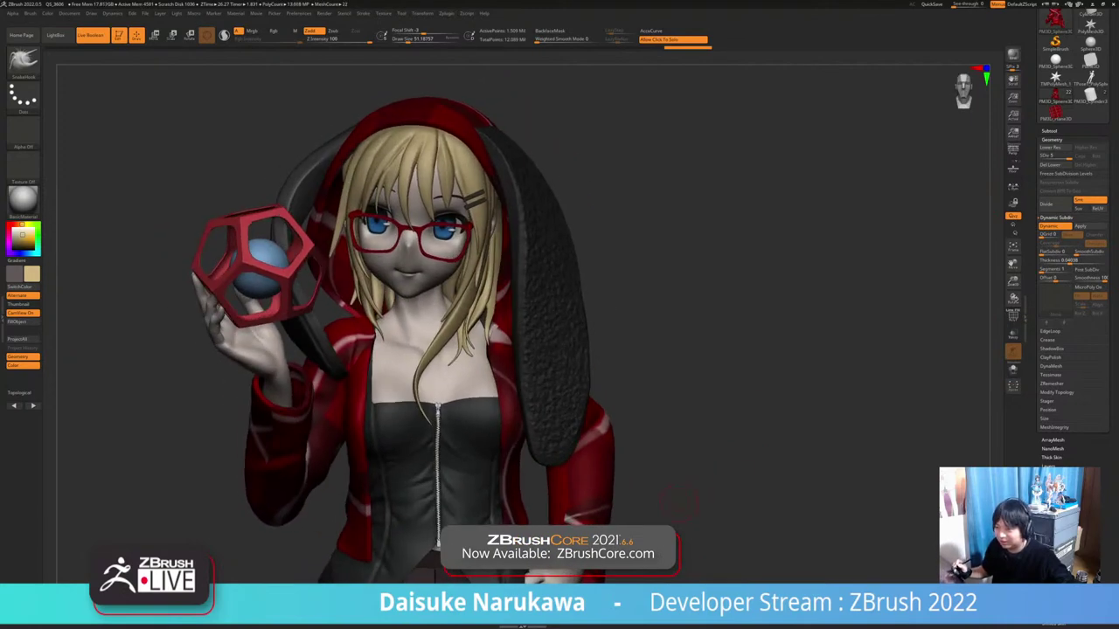
Examine the whole character from the front and at an angle, checking the face, jacket and overall silhouette
right_click_drag(679, 500, 661, 404, "ctrl")
mouse_move(629, 490)
left_mouse_down()
mouse_move(690, 493)
mouse_move(649, 501)
left_mouse_up()
right_click_drag(675, 501, 669, 481, "alt")
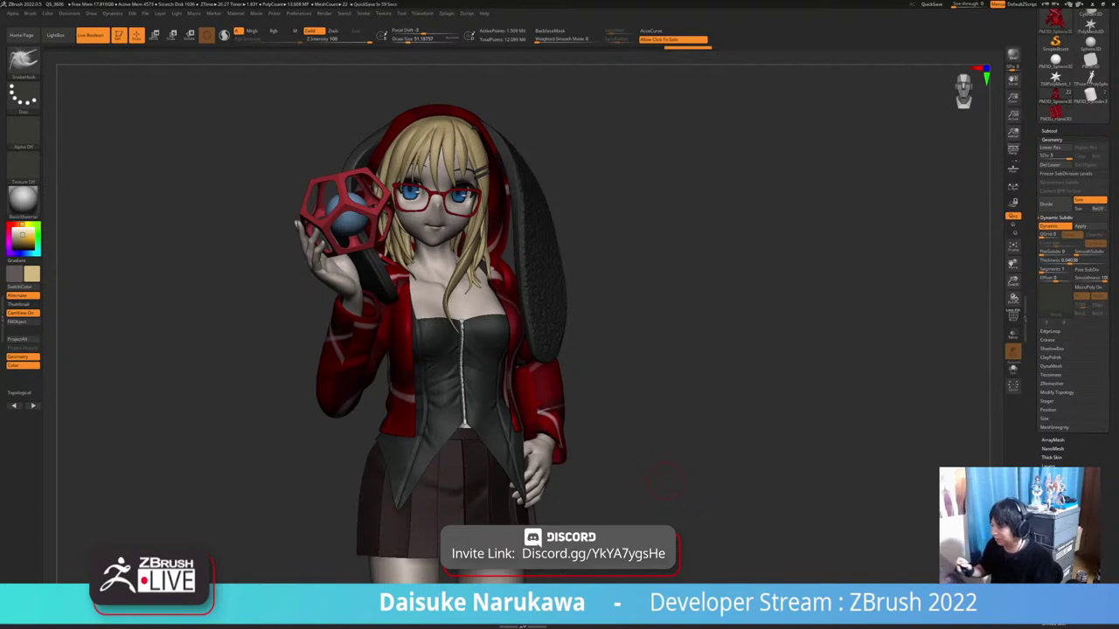
mouse_move(677, 477)
left_mouse_down()
mouse_move(624, 479)
mouse_move(701, 477)
mouse_move(679, 490)
left_mouse_up()
right_click_drag(679, 489, 670, 409, "ctrl")
mouse_move(662, 476)
right_mouse_down()
mouse_move(729, 476)
mouse_move(657, 476)
mouse_move(660, 428)
mouse_move(787, 479)
mouse_move(664, 481)
mouse_move(664, 531)
right_mouse_up()
right_click_drag(665, 437, 668, 522, "alt")
right_click_drag(668, 523, 667, 529, "ctrl")
mouse_move(398, 327)
right_mouse_down("ctrl")
mouse_move(393, 375)
mouse_move(400, 332)
right_mouse_up("ctrl")
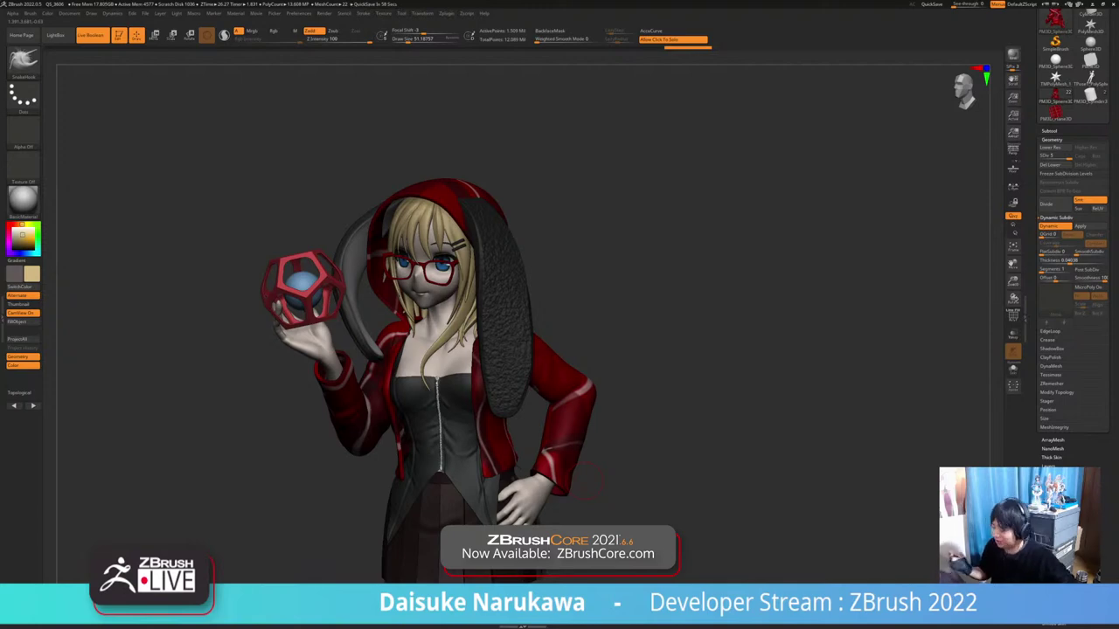
left_click_drag(587, 481, 656, 461)
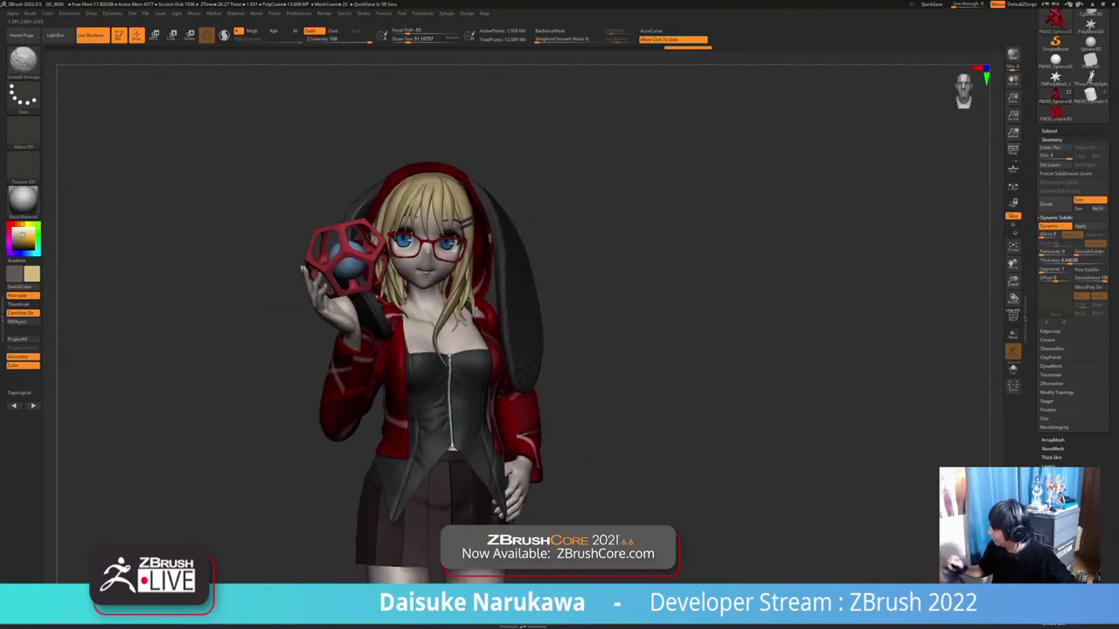
Make the rabbit ears the active subtool and set the SnakeHook brush's draw size to about 149
left_click(1048, 131)
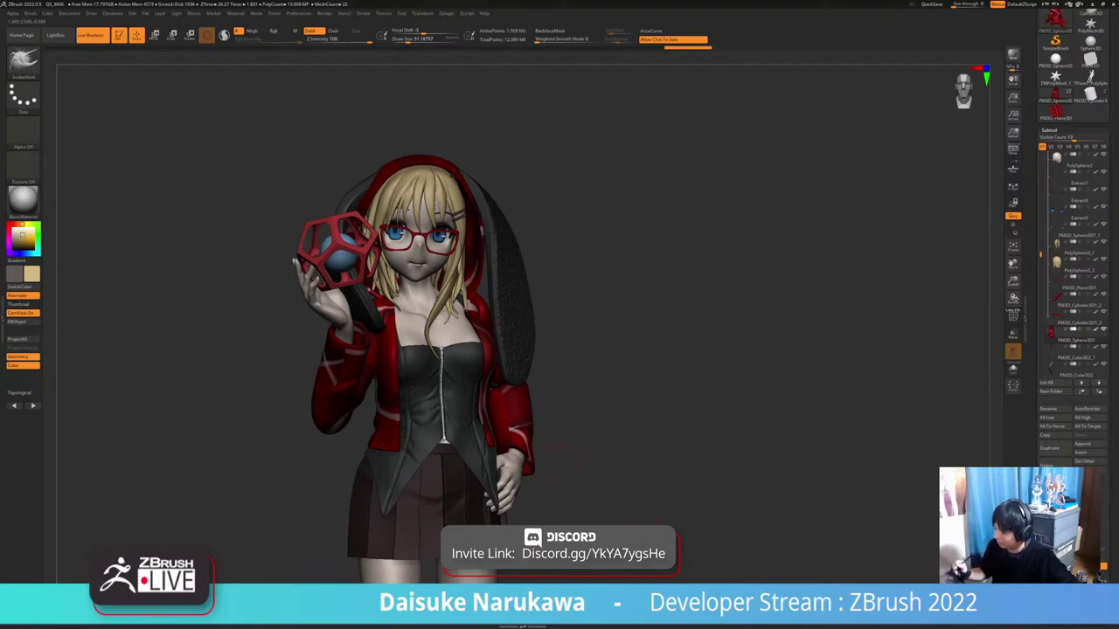
left_click_drag(563, 463, 589, 461)
left_click(511, 306, "alt")
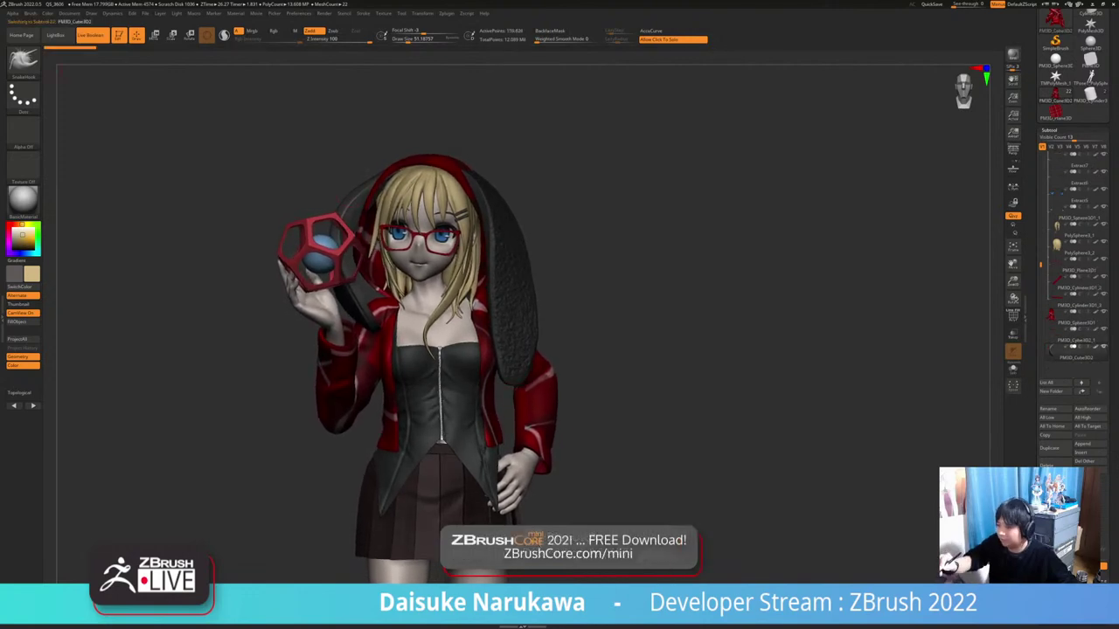
left_click(23, 62)
left_click(312, 67)
left_click(418, 39)
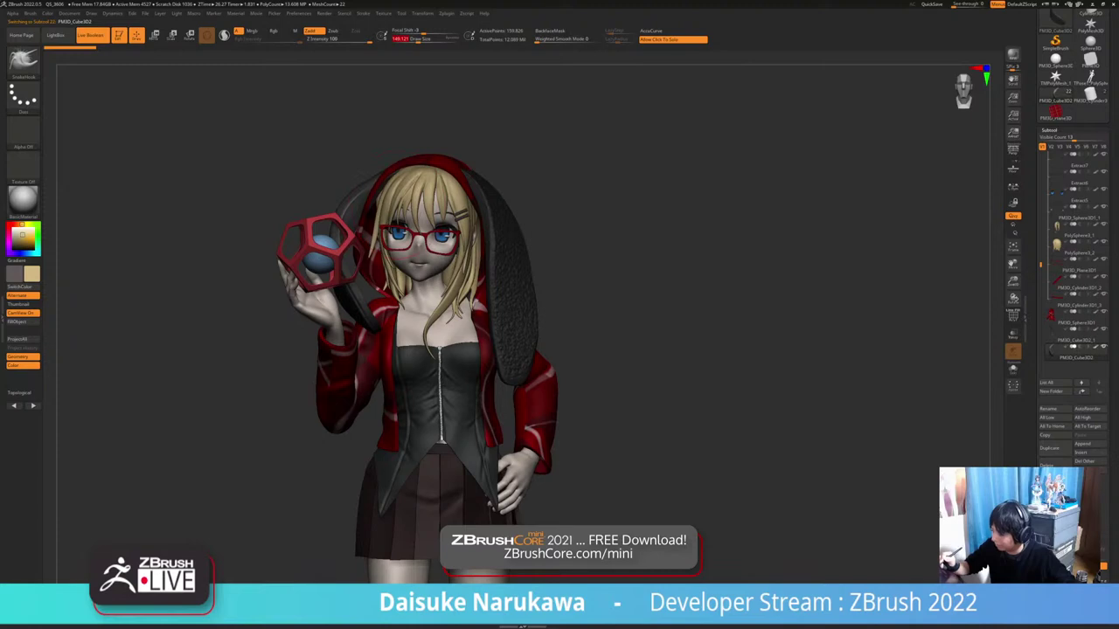
Examine the character from behind, at an angle and close up from the front, checking the ears, jacket and hair
mouse_move(603, 455)
left_mouse_down()
mouse_move(631, 450)
mouse_move(605, 433)
mouse_move(802, 444)
left_mouse_up()
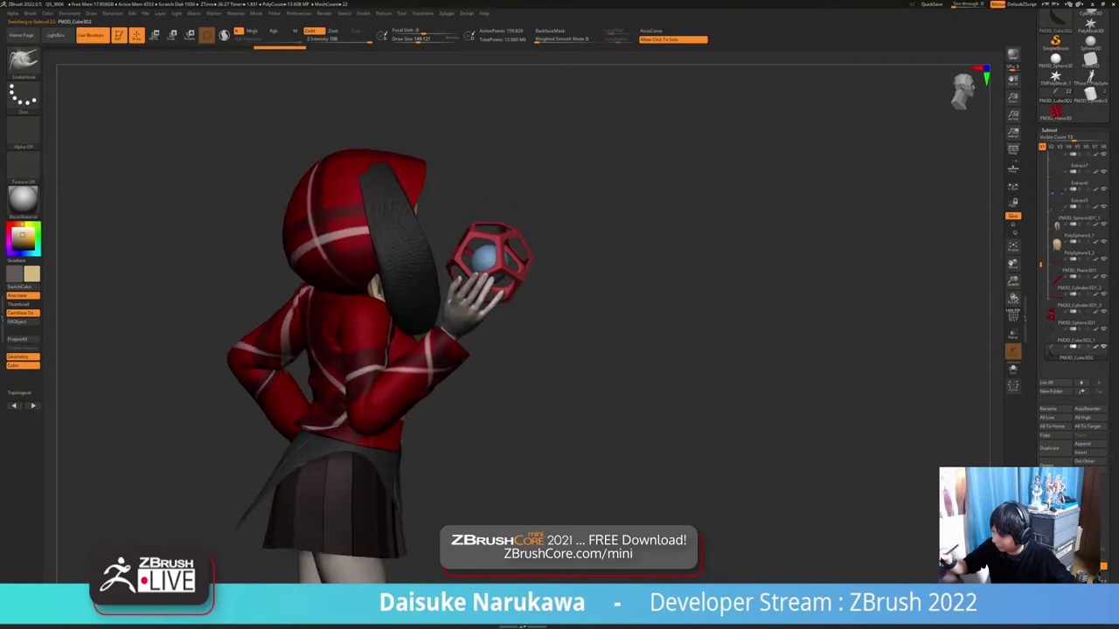
left_click_drag(743, 420, 464, 299)
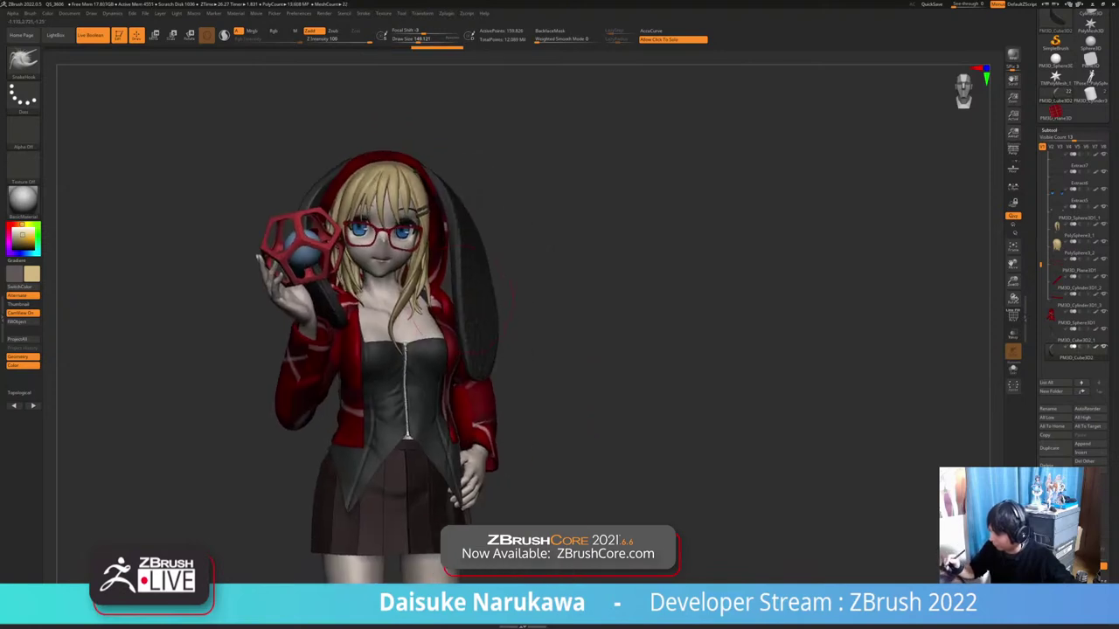
right_click_drag(463, 300, 489, 376, "ctrl")
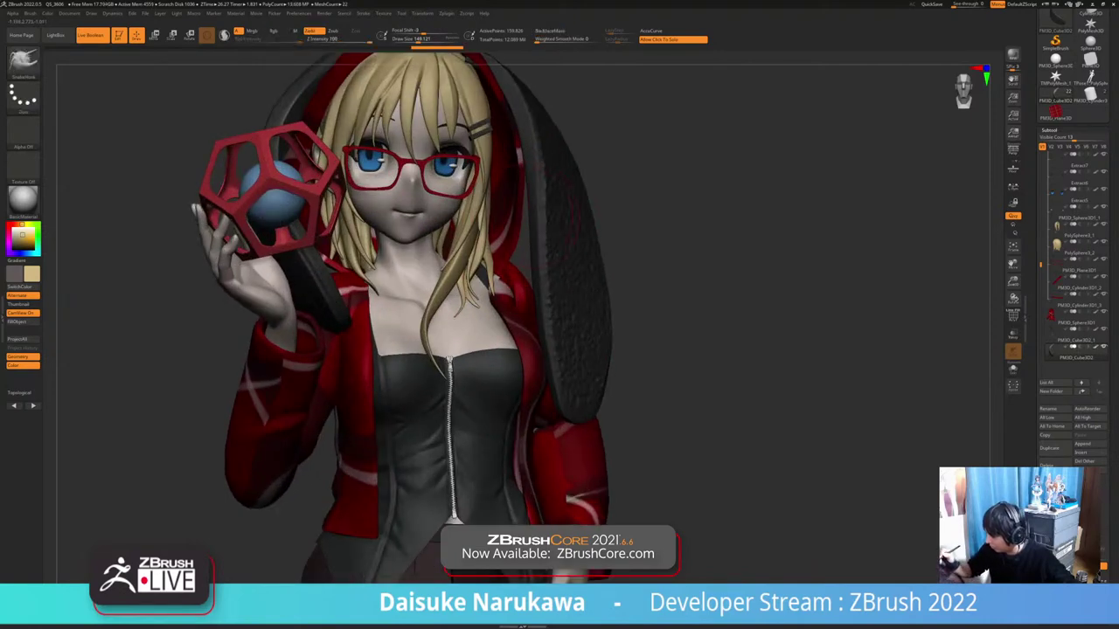
left_click(516, 206, "alt")
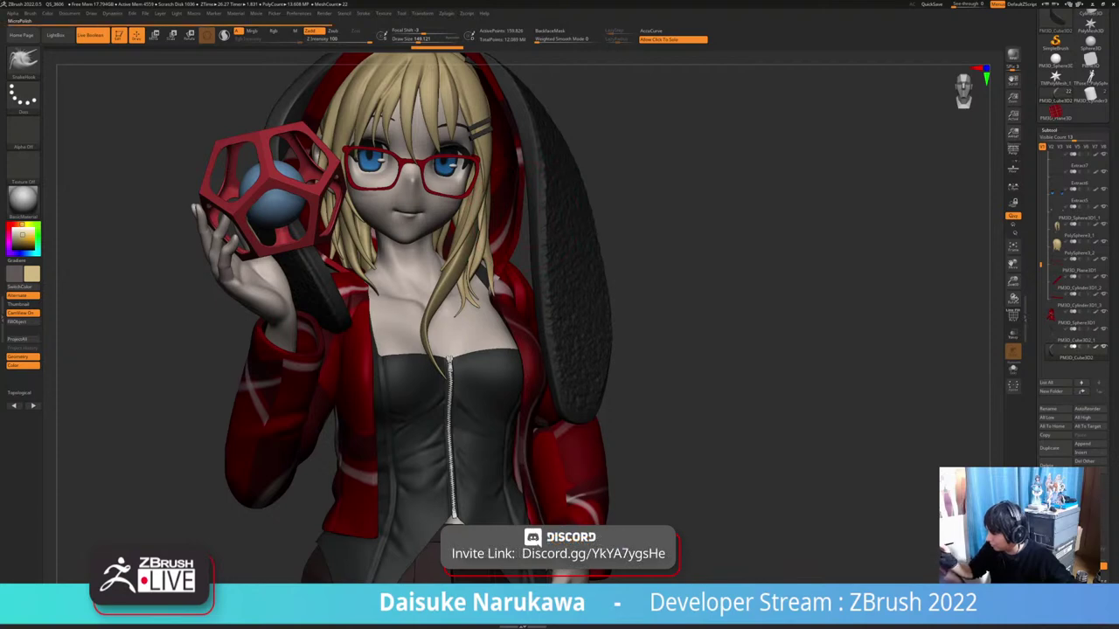
right_click_drag(521, 205, 573, 187)
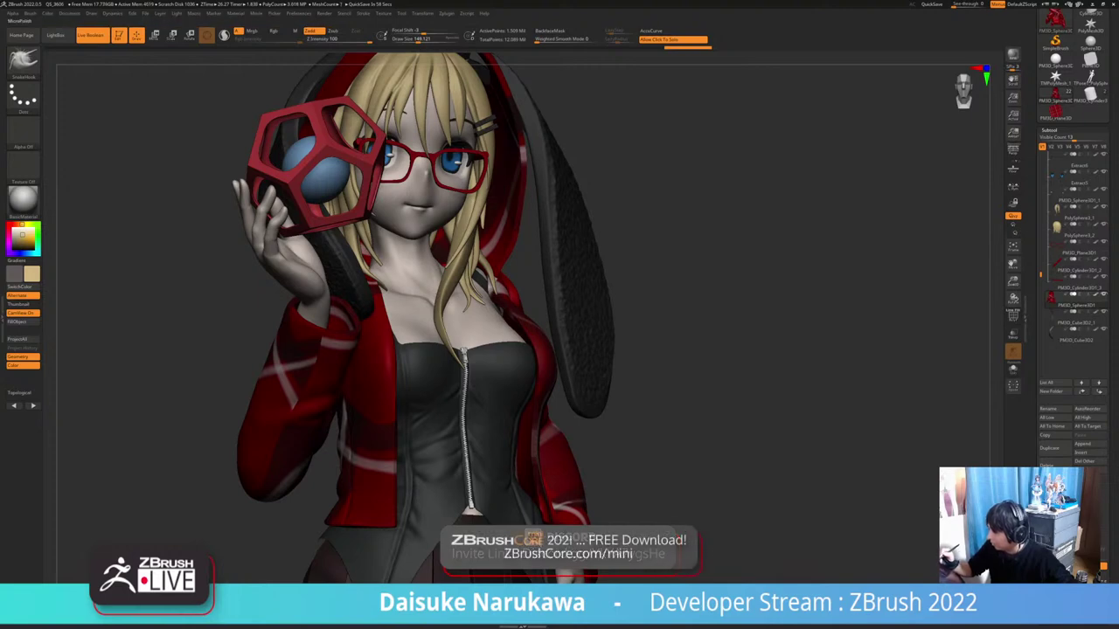
mouse_move(542, 241)
right_mouse_down("ctrl")
mouse_move(551, 337)
mouse_move(593, 357)
mouse_move(557, 407)
mouse_move(514, 307)
mouse_move(541, 393)
mouse_move(506, 376)
mouse_move(510, 365)
mouse_move(531, 385)
mouse_move(568, 384)
mouse_move(562, 408)
right_mouse_up("ctrl")
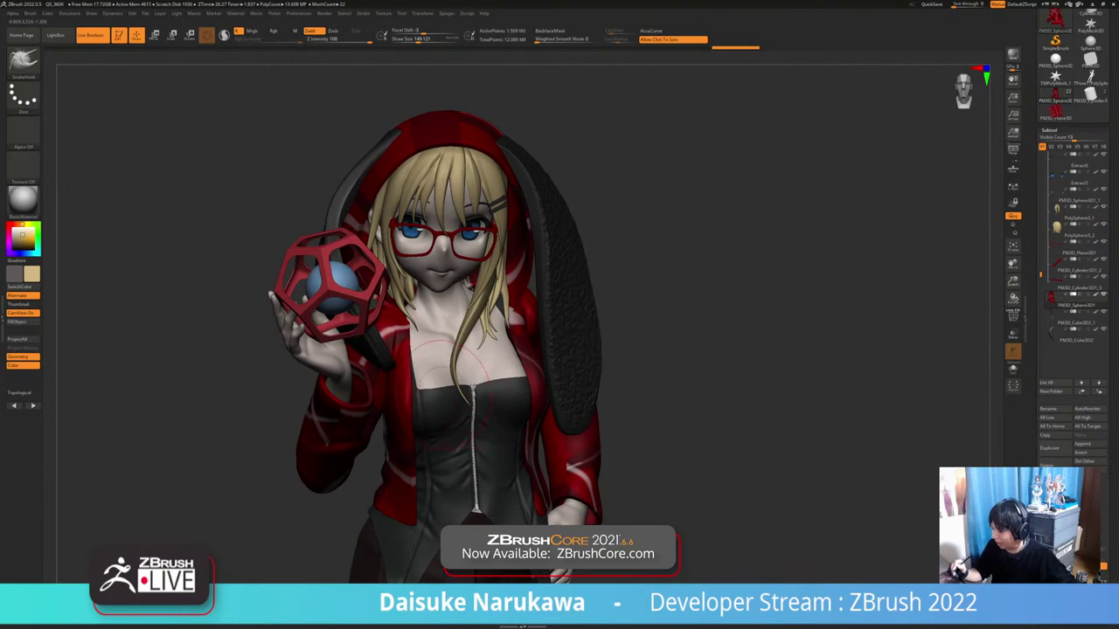
right_click_drag(476, 428, 486, 395)
left_click(492, 320, "alt")
mouse_move(492, 320)
right_mouse_down("ctrl")
mouse_move(492, 271)
mouse_move(839, 278)
mouse_move(849, 282)
mouse_move(850, 342)
mouse_move(836, 315)
mouse_move(837, 335)
mouse_move(804, 334)
mouse_move(786, 328)
mouse_move(787, 301)
mouse_move(762, 302)
mouse_move(843, 302)
mouse_move(797, 306)
mouse_move(794, 266)
mouse_move(861, 269)
mouse_move(771, 269)
mouse_move(798, 269)
right_mouse_up("ctrl")
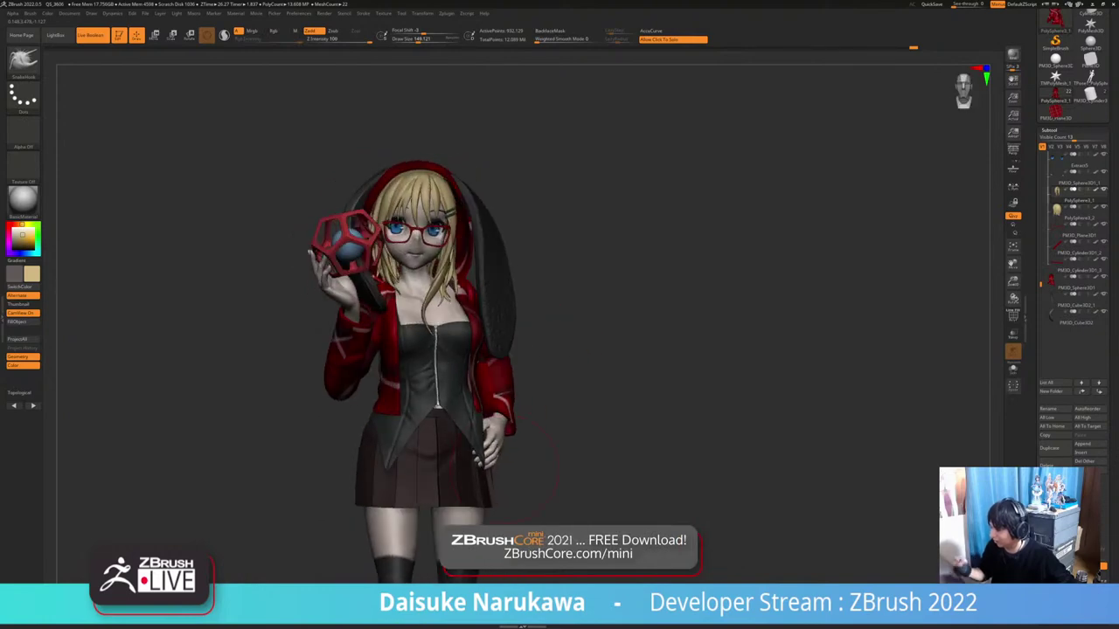
mouse_move(543, 447)
right_mouse_down()
mouse_move(612, 446)
mouse_move(543, 447)
right_mouse_up()
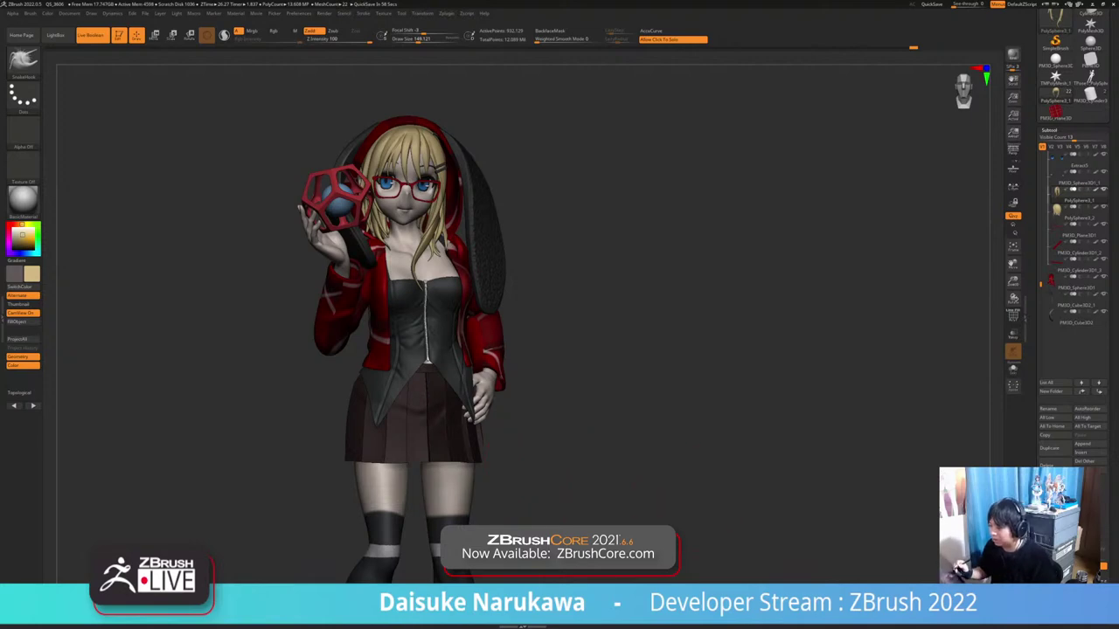
right_click_drag(677, 510, 675, 570)
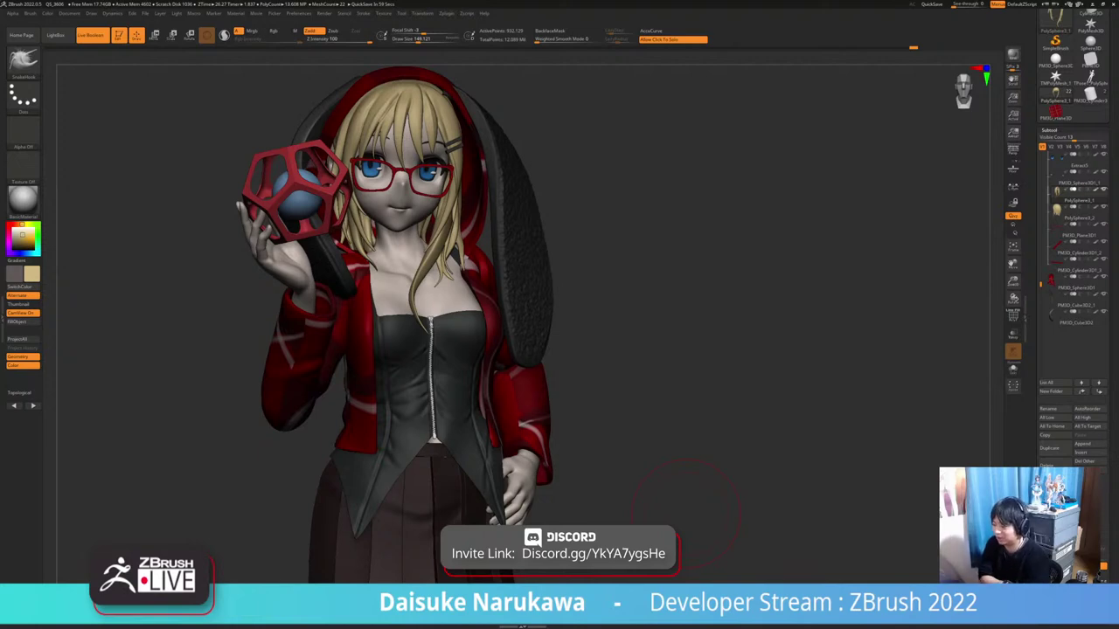
Switch the character's material to SkinShade4
left_click(24, 202)
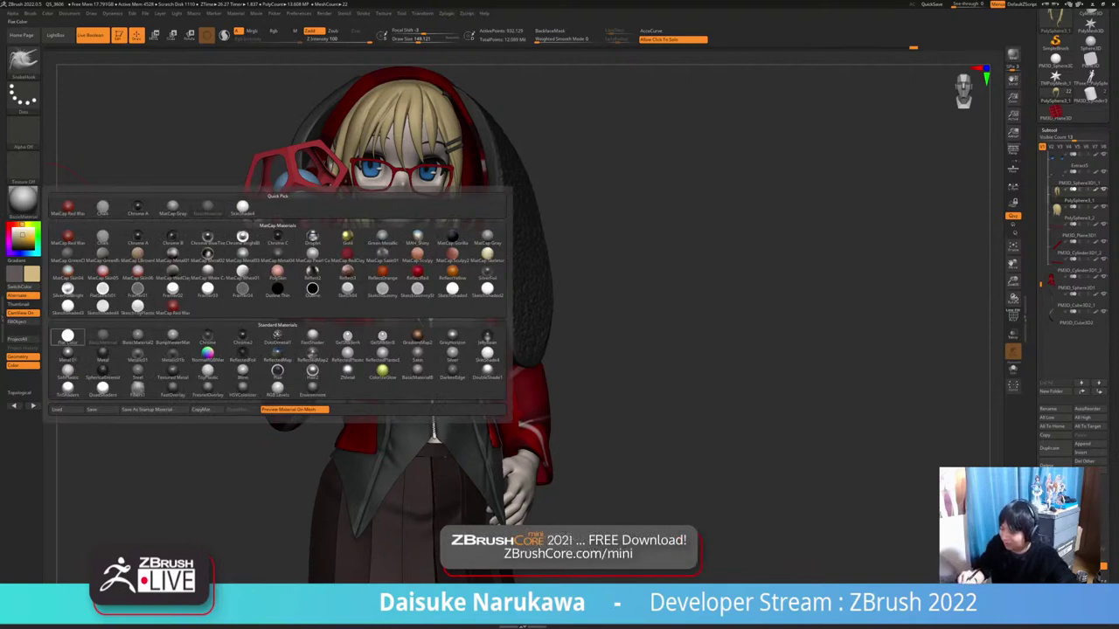
left_click(242, 208)
mouse_move(603, 401)
right_mouse_down("ctrl")
mouse_move(611, 367)
mouse_move(603, 411)
right_mouse_up("ctrl")
Open LightBox and save the project as a new file
left_click(55, 35)
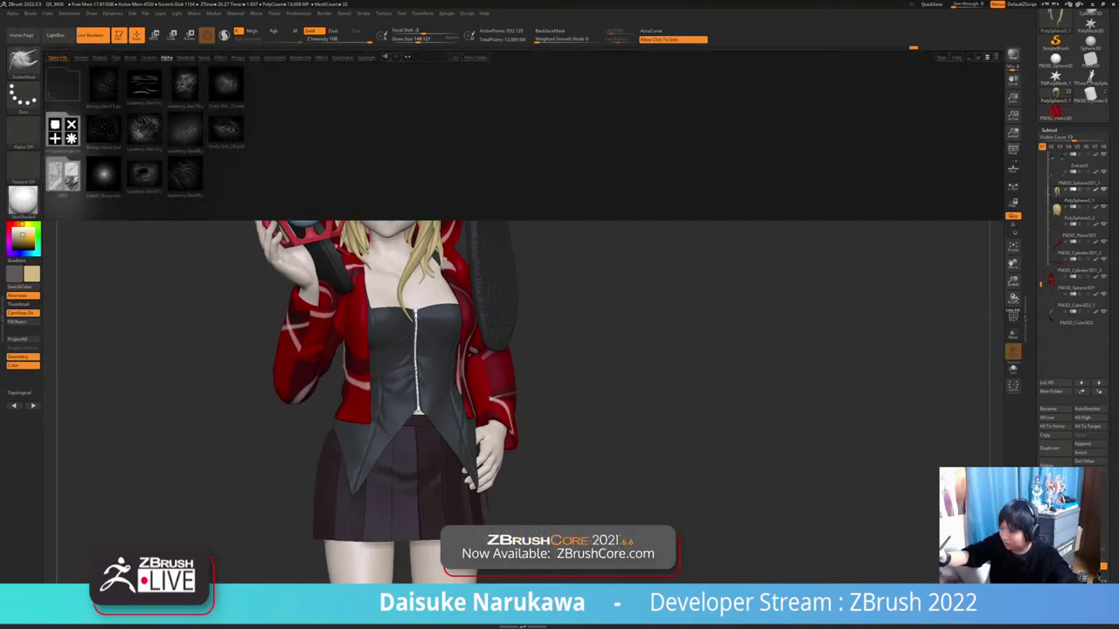
left_click(145, 13)
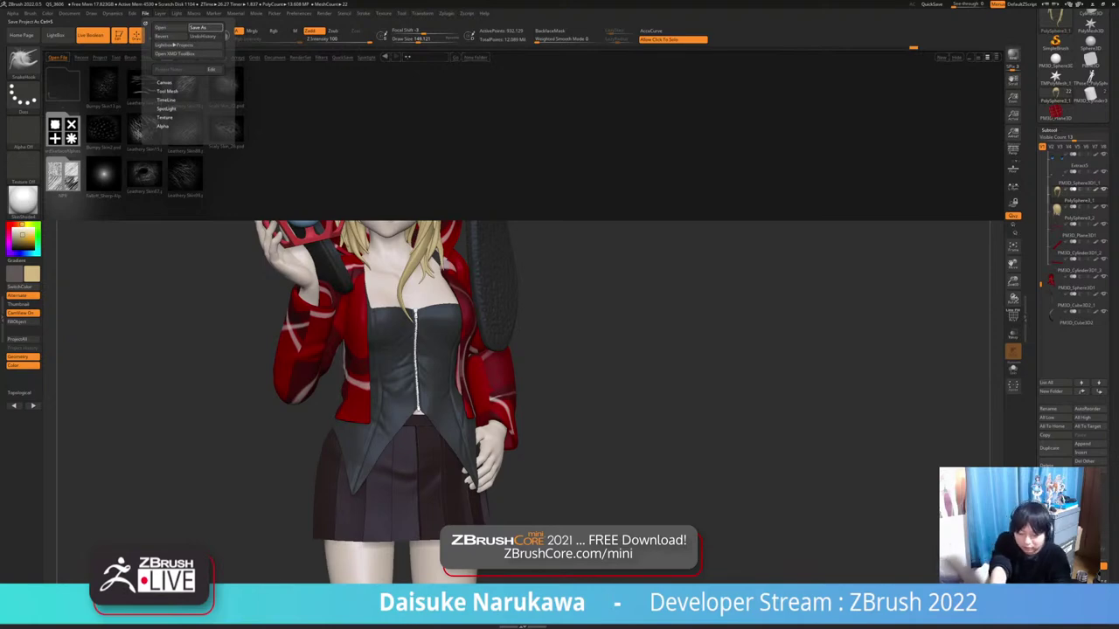
key("Return")
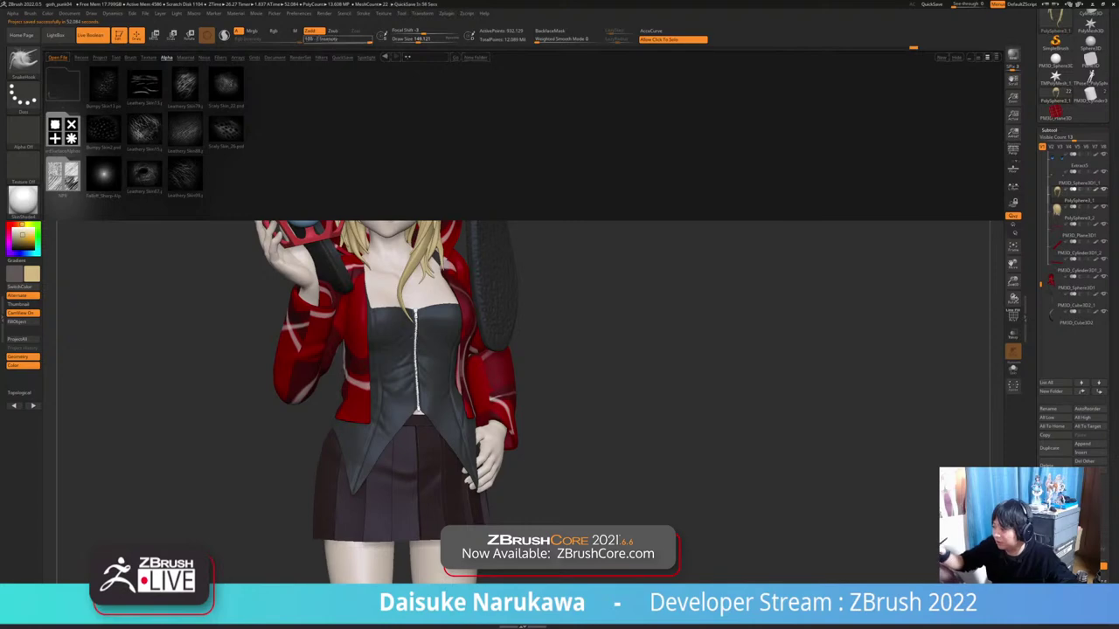
Load the NPRShade.ZMT material from the LightBox materials and apply it to the character
left_click(23, 201)
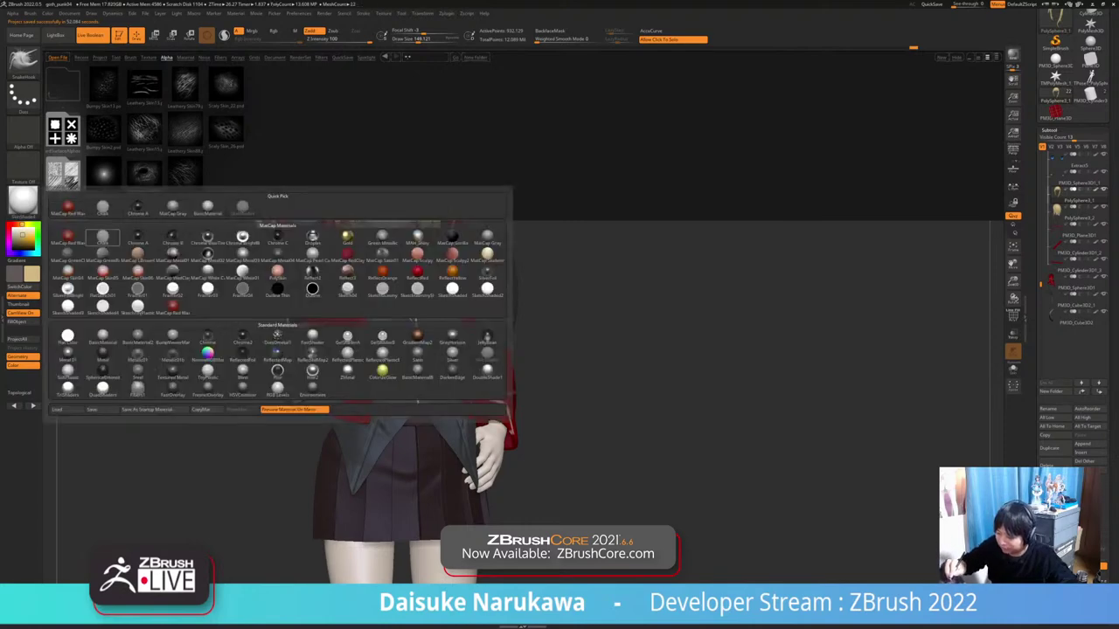
mouse_move(137, 389)
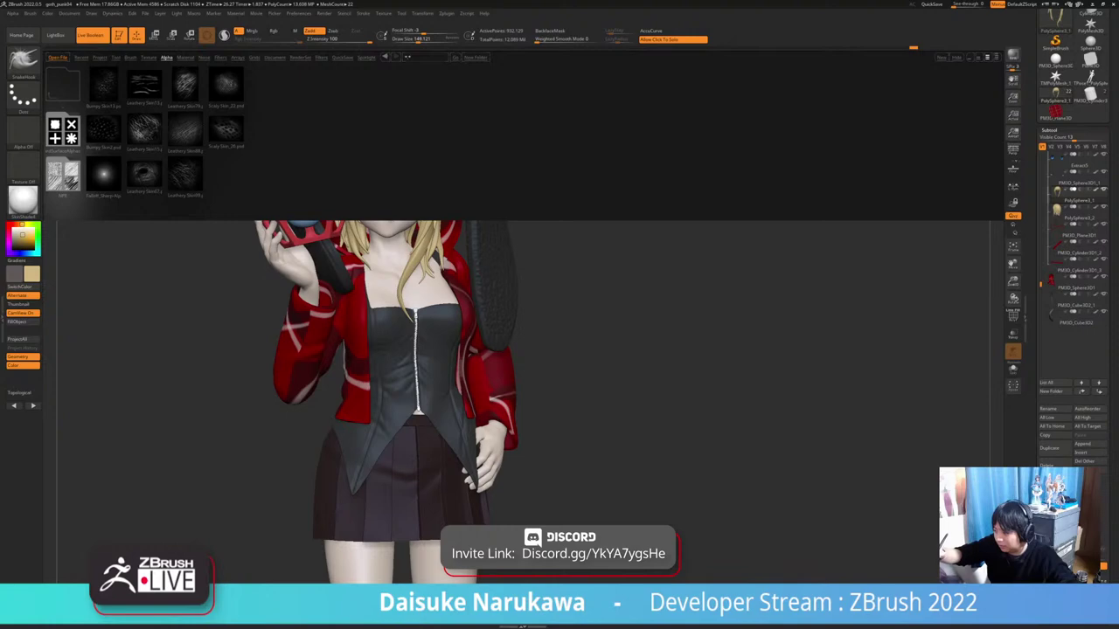
left_click(185, 58)
double_click(104, 86)
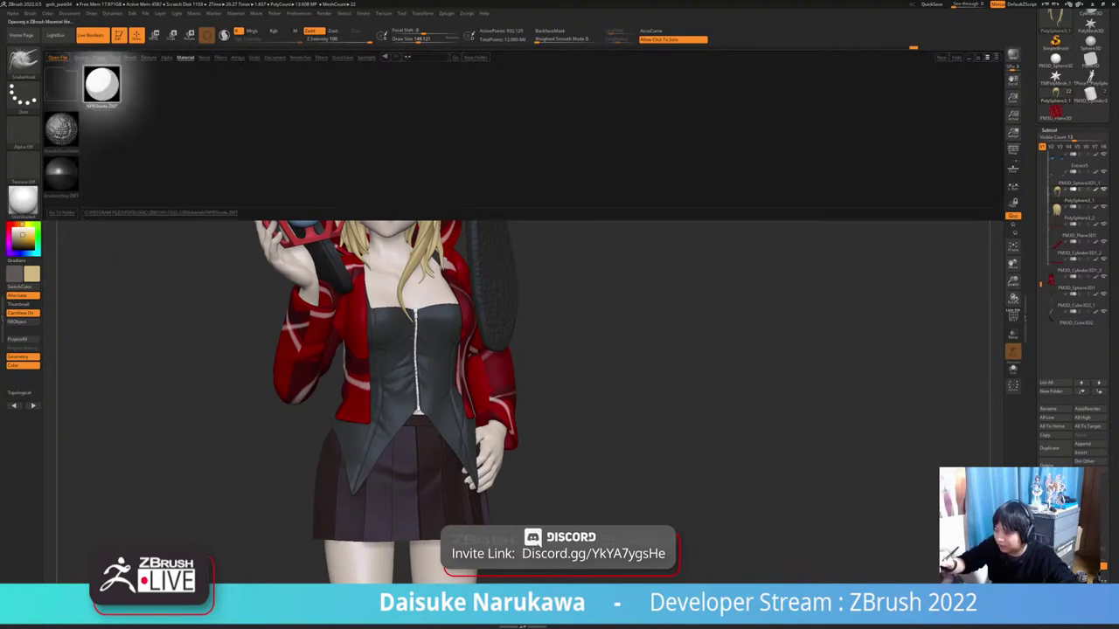
left_click(56, 36)
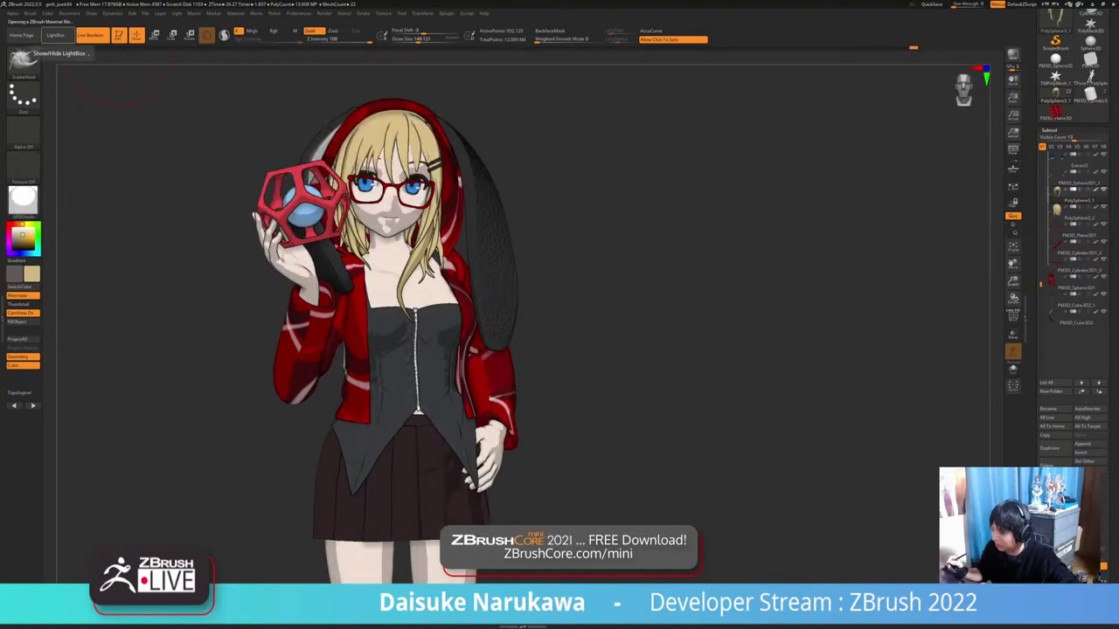
Reposition the light so it shines on the character from nearly straight ahead, clearing the shadows on the face
mouse_move(175, 227)
left_mouse_down()
mouse_move(166, 218)
mouse_move(179, 245)
mouse_move(170, 240)
left_mouse_up()
left_click_drag(538, 306, 528, 289)
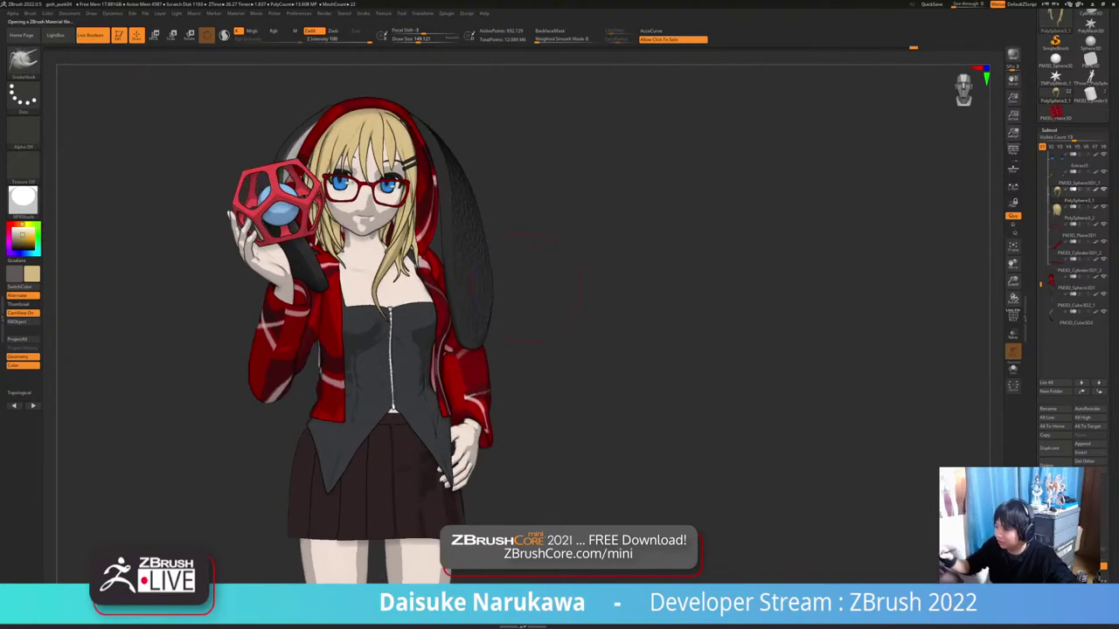
mouse_move(177, 13)
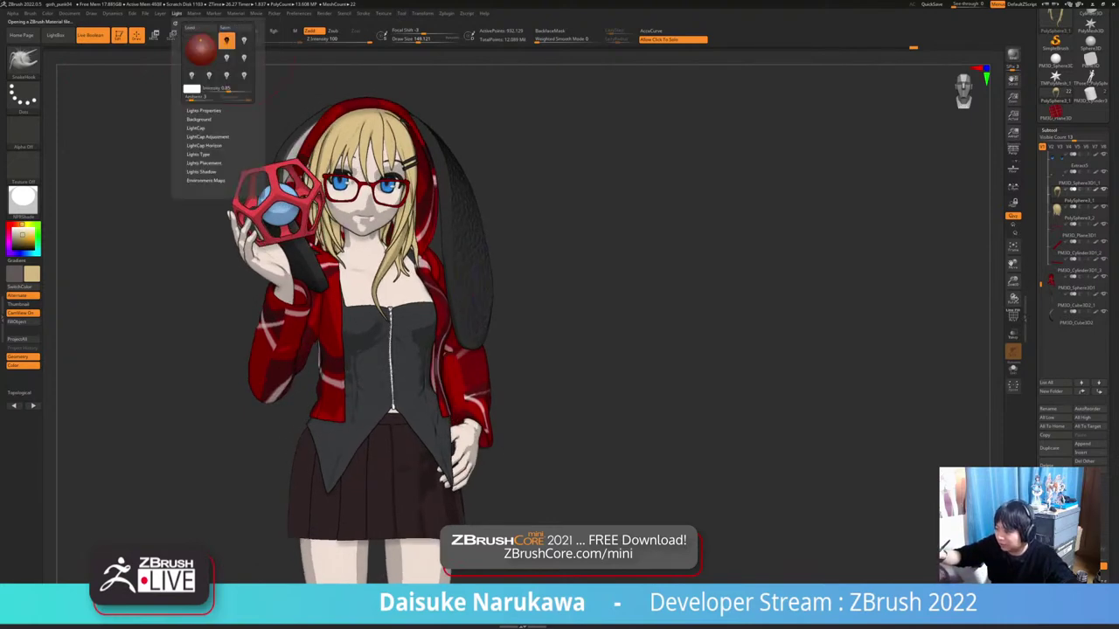
left_click_drag(200, 40, 201, 48)
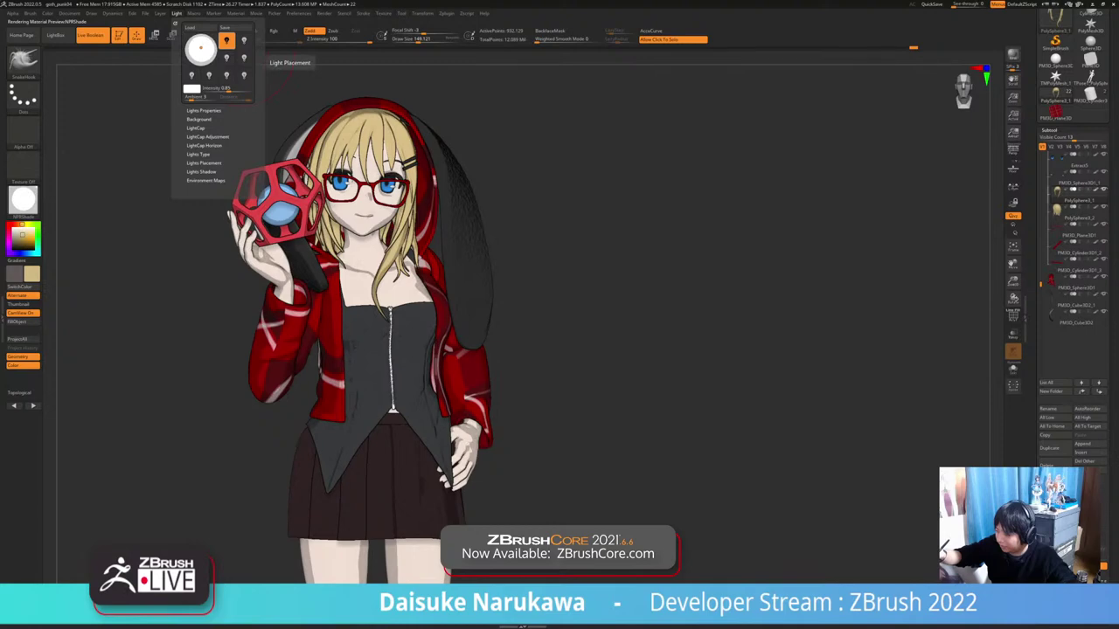
left_click(201, 48)
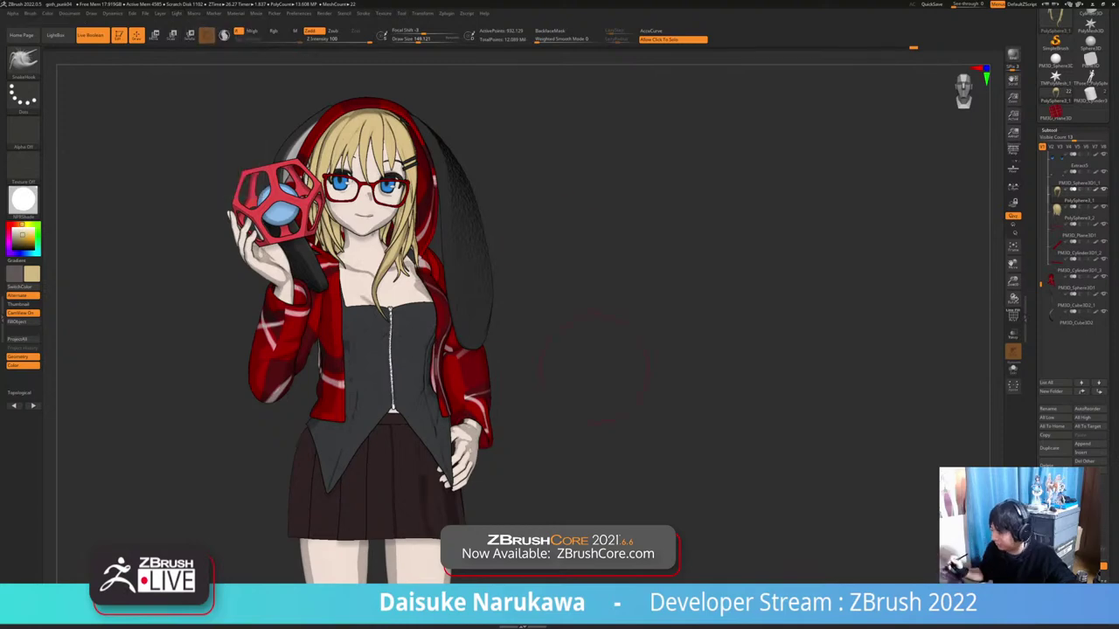
Frame the character from the thighs up and make a BPR render with the NPRShade material
key("shift+r")
mouse_move(598, 359)
right_mouse_down("ctrl")
mouse_move(598, 297)
mouse_move(599, 403)
mouse_move(616, 367)
right_mouse_up("ctrl")
key("alt+s")
key("alt+s")
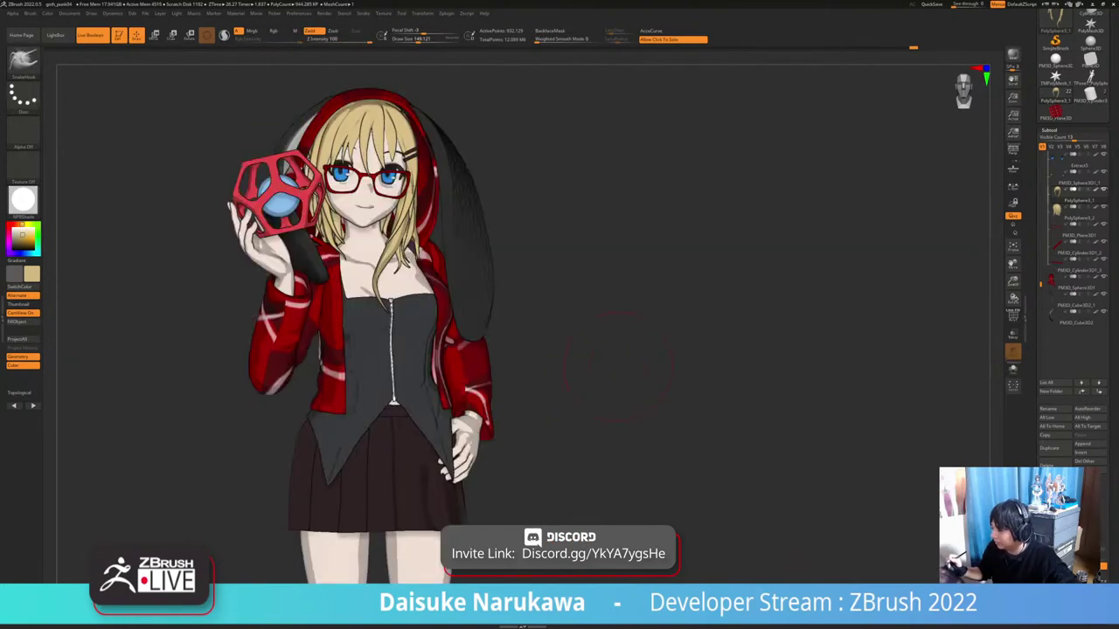
left_click(1012, 55)
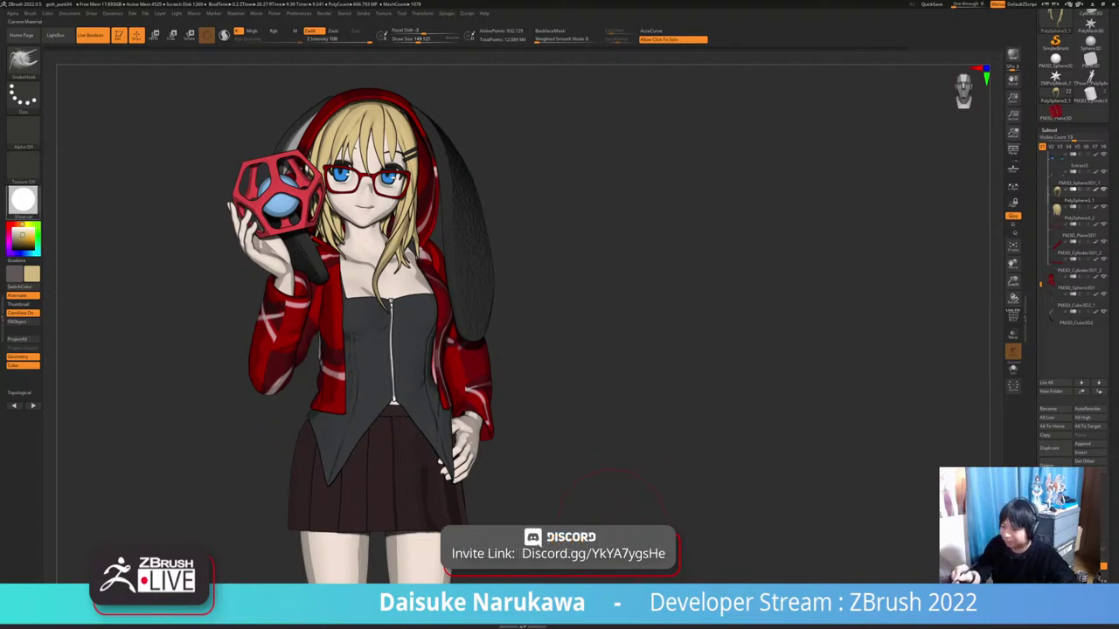
Switch the character to BasicMaterial and make a BPR render of it
left_click(23, 201)
left_click(207, 208)
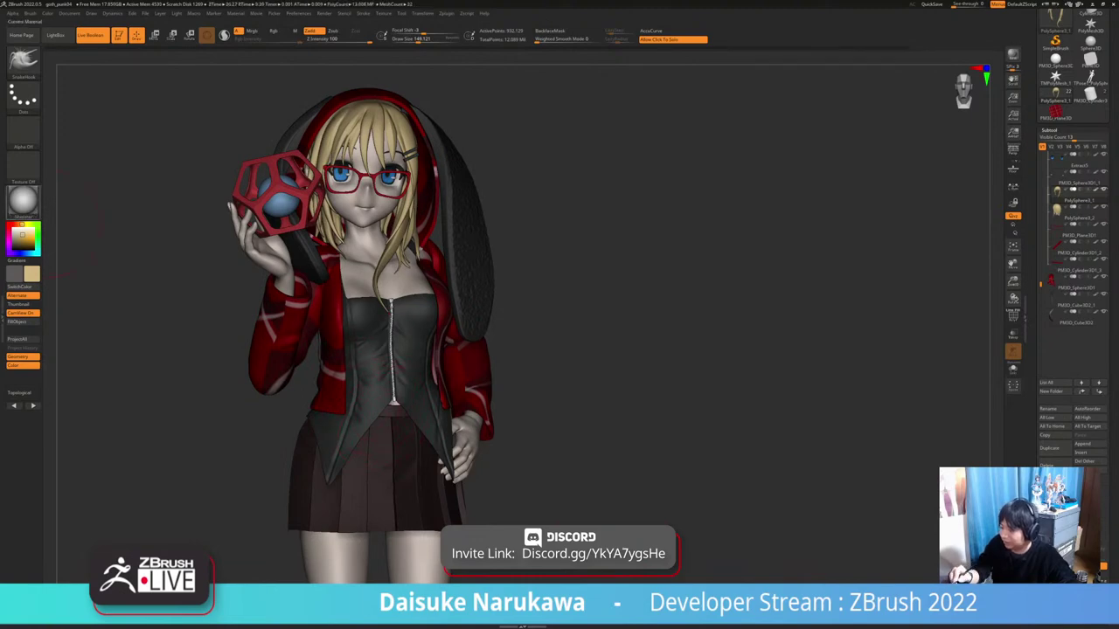
left_click(1012, 54)
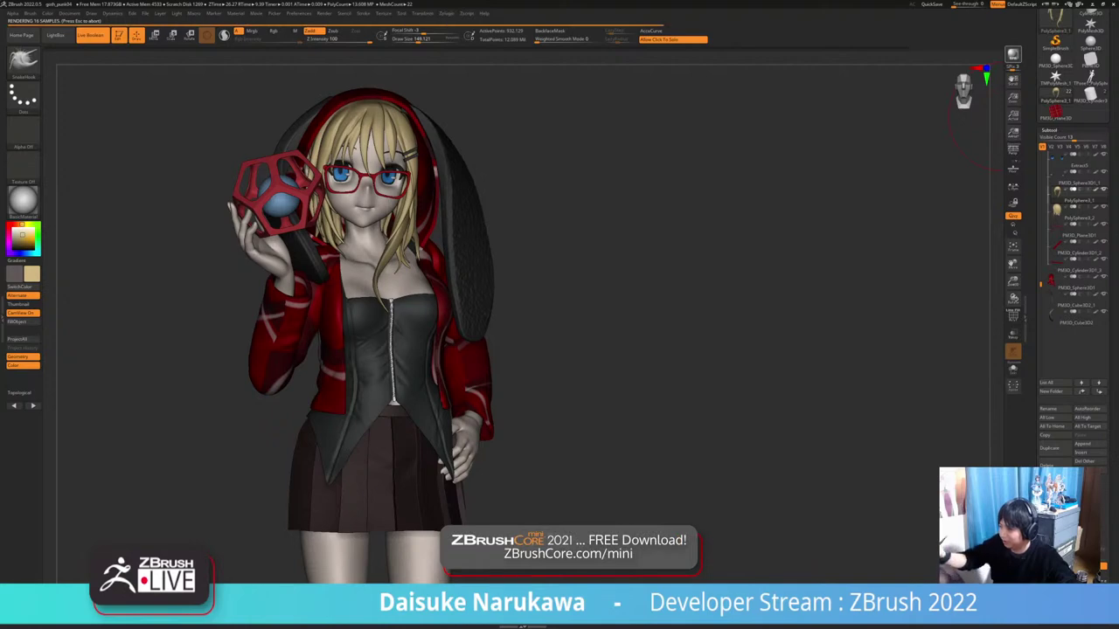
Set BasicMaterial's Diffuse to 1 and raise its Ambient to brighten the character
left_click(235, 13)
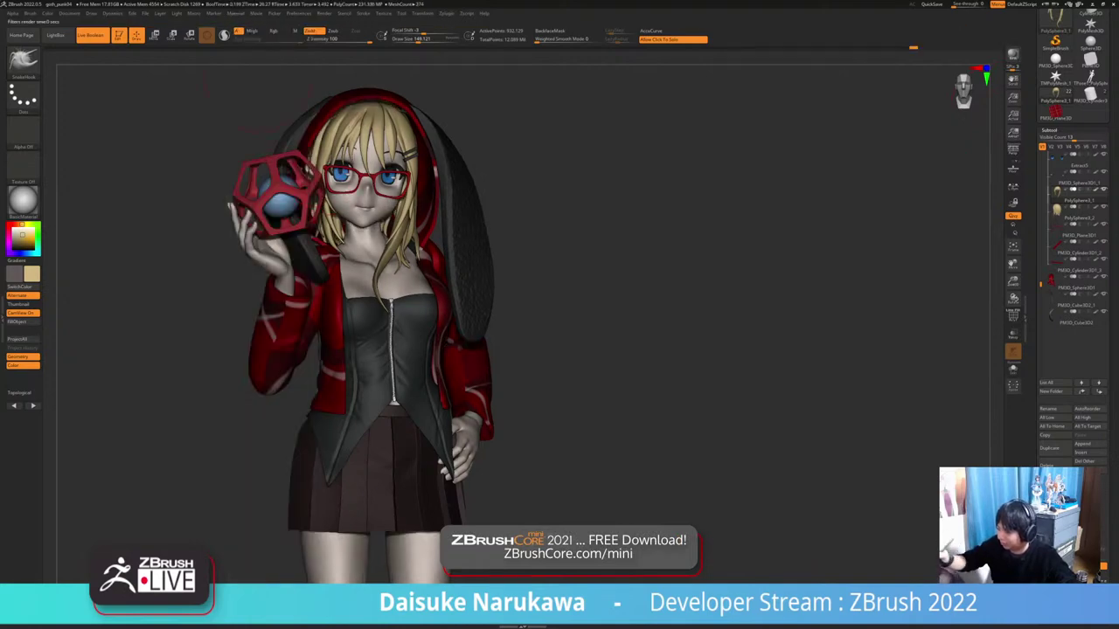
left_click(235, 13)
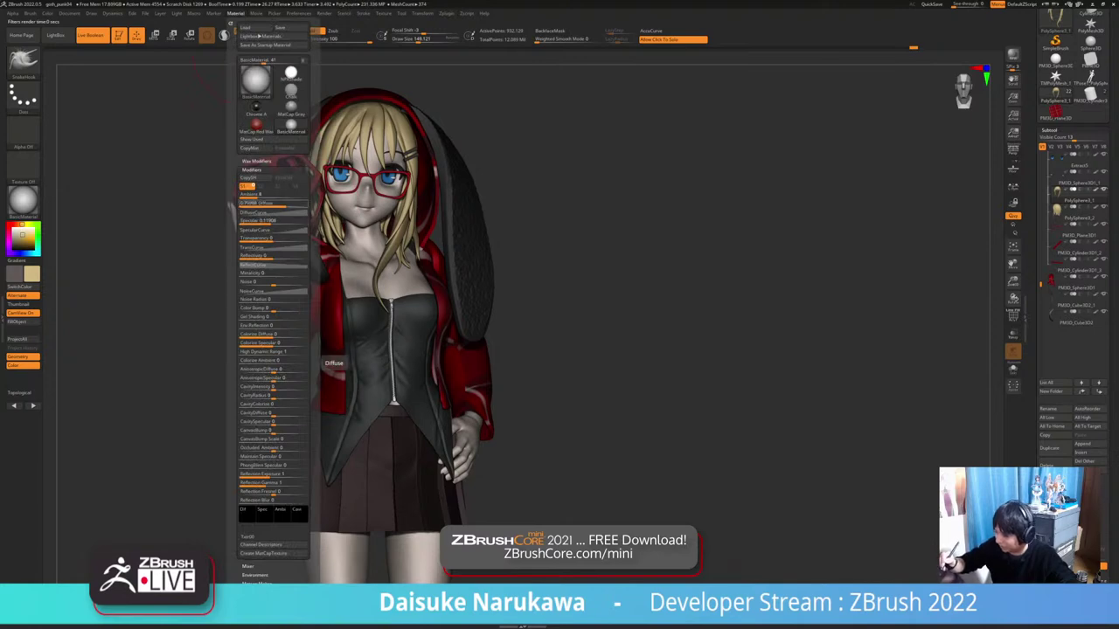
left_click(283, 204)
left_click_drag(282, 203, 293, 204)
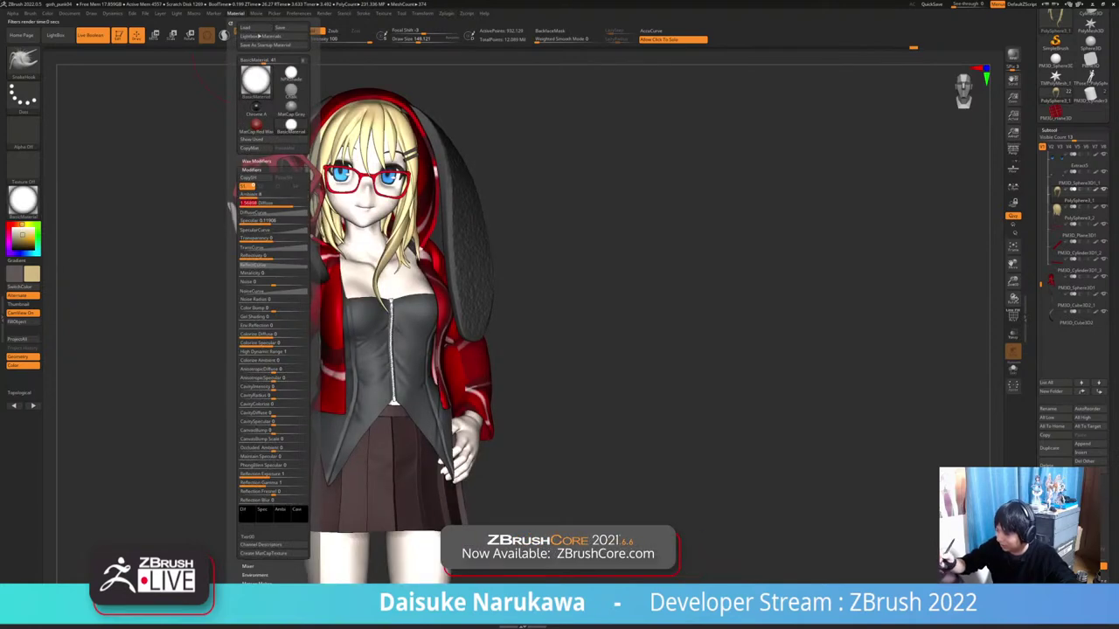
left_click(265, 203)
key("BackSpace")
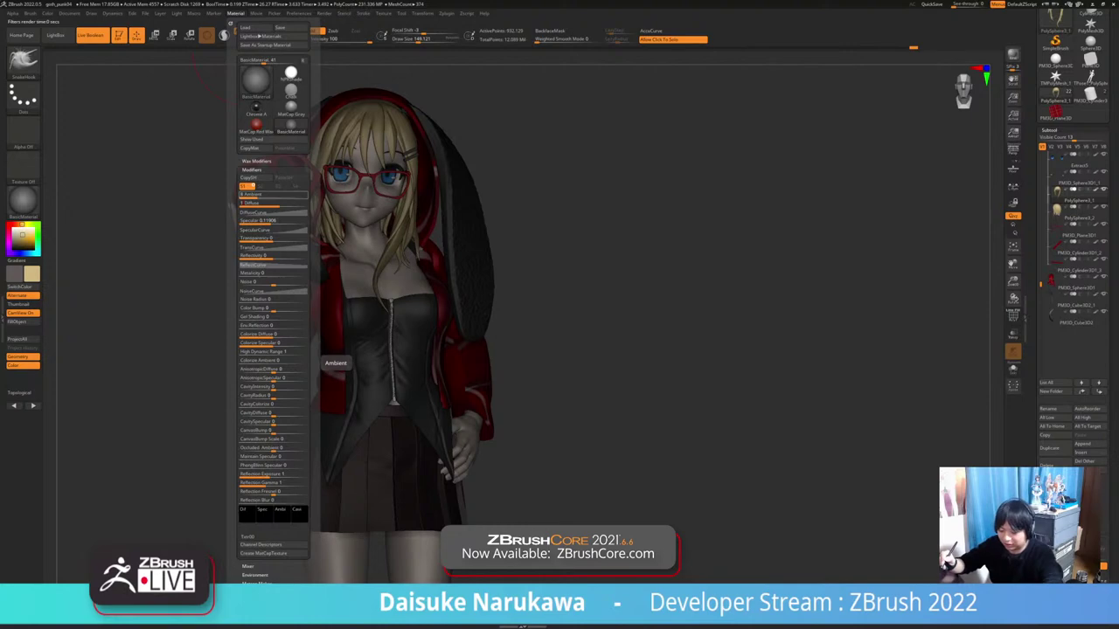
type("1")
left_click_drag(257, 195, 270, 195)
left_click(276, 195)
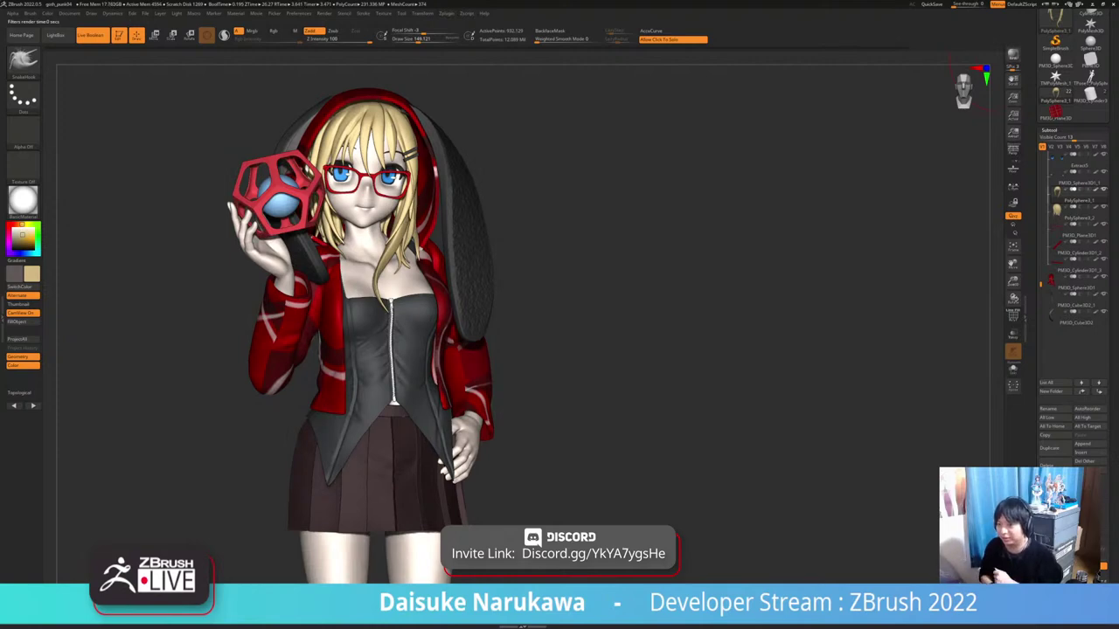
Examine the brightened character at an angle and full length, down to the striped stockings
mouse_move(616, 456)
right_mouse_down()
mouse_move(716, 458)
mouse_move(622, 455)
mouse_move(626, 446)
mouse_move(668, 464)
mouse_move(821, 458)
mouse_move(656, 456)
mouse_move(656, 476)
mouse_move(708, 463)
mouse_move(686, 450)
mouse_move(622, 456)
mouse_move(686, 454)
right_mouse_up()
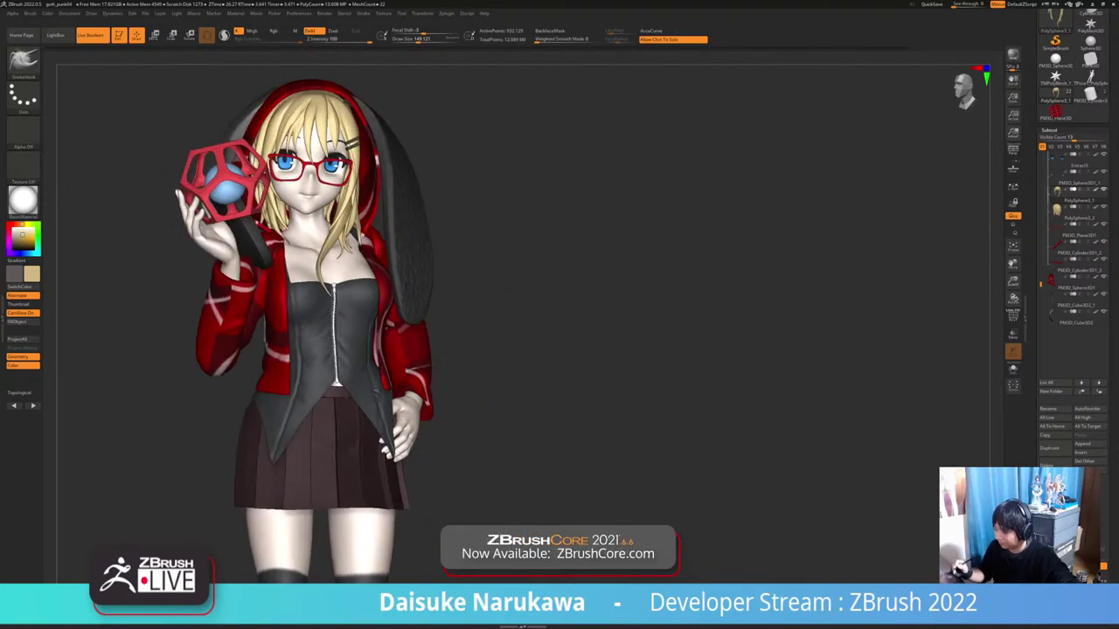
right_click_drag(568, 533, 508, 559, "ctrl")
right_click_drag(509, 559, 501, 511, "alt")
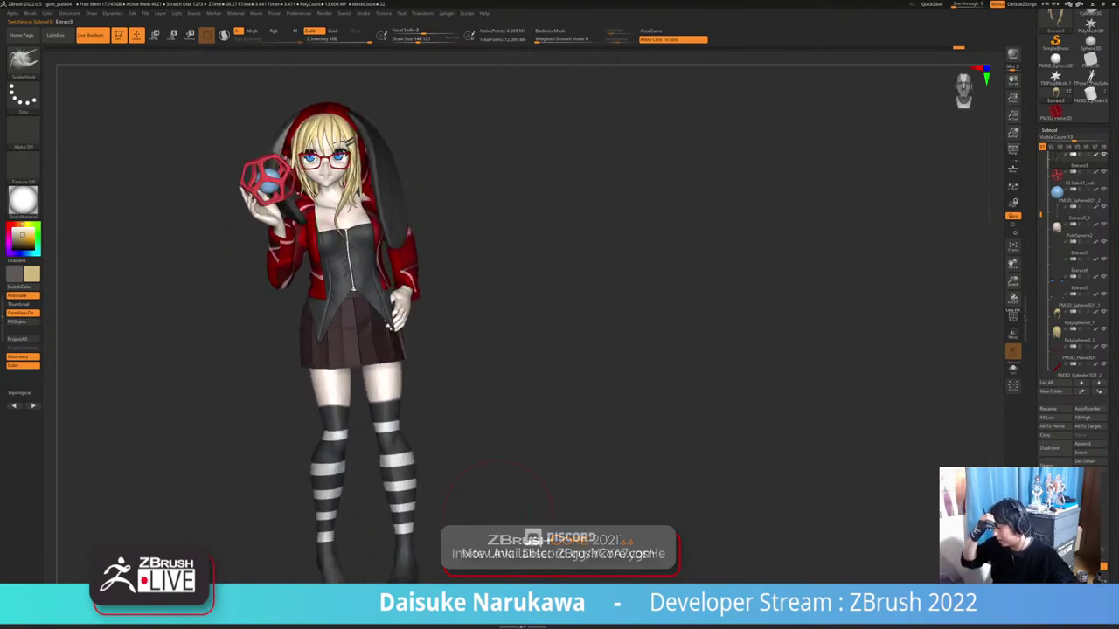
Select the plaid jacket and ready the DamStandard brush with a draw size of about 104
mouse_move(501, 511)
left_mouse_down()
mouse_move(480, 505)
mouse_move(515, 498)
mouse_move(476, 498)
mouse_move(589, 498)
mouse_move(441, 484)
left_mouse_up()
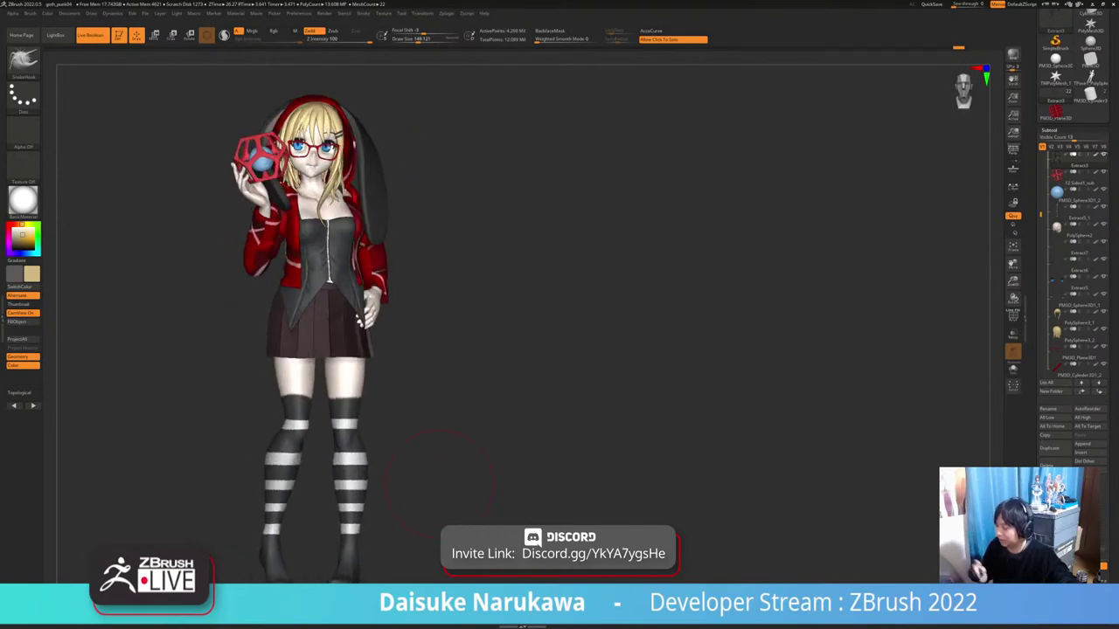
mouse_move(302, 265)
right_mouse_down("ctrl")
mouse_move(290, 302)
mouse_move(330, 411)
mouse_move(400, 407)
mouse_move(402, 420)
right_mouse_up("ctrl")
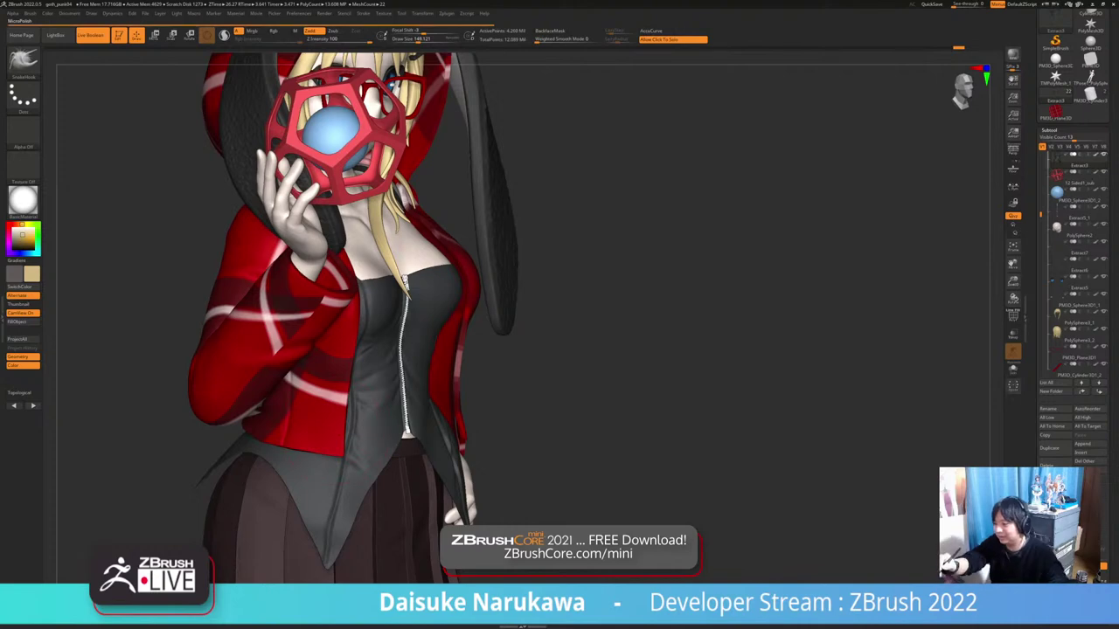
left_click(337, 433, "alt")
key("b")
key("d")
key("s")
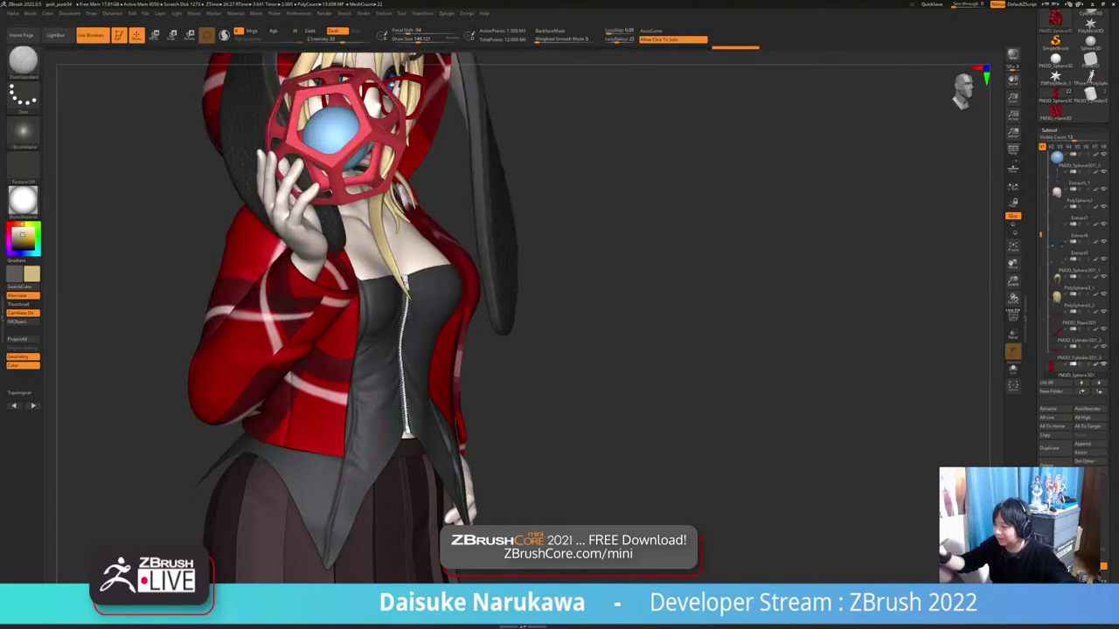
left_click(405, 39)
mouse_move(262, 491)
right_mouse_down()
mouse_move(329, 479)
mouse_move(341, 445)
mouse_move(327, 367)
mouse_move(236, 376)
mouse_move(249, 419)
mouse_move(238, 454)
mouse_move(245, 448)
right_mouse_up()
mouse_move(576, 468)
right_mouse_down()
mouse_move(590, 393)
mouse_move(521, 302)
mouse_move(516, 263)
mouse_move(529, 264)
mouse_move(510, 252)
right_mouse_up()
Open the recent mech_heavy7 project without saving the current one and view its armoured character up close
left_click(56, 35)
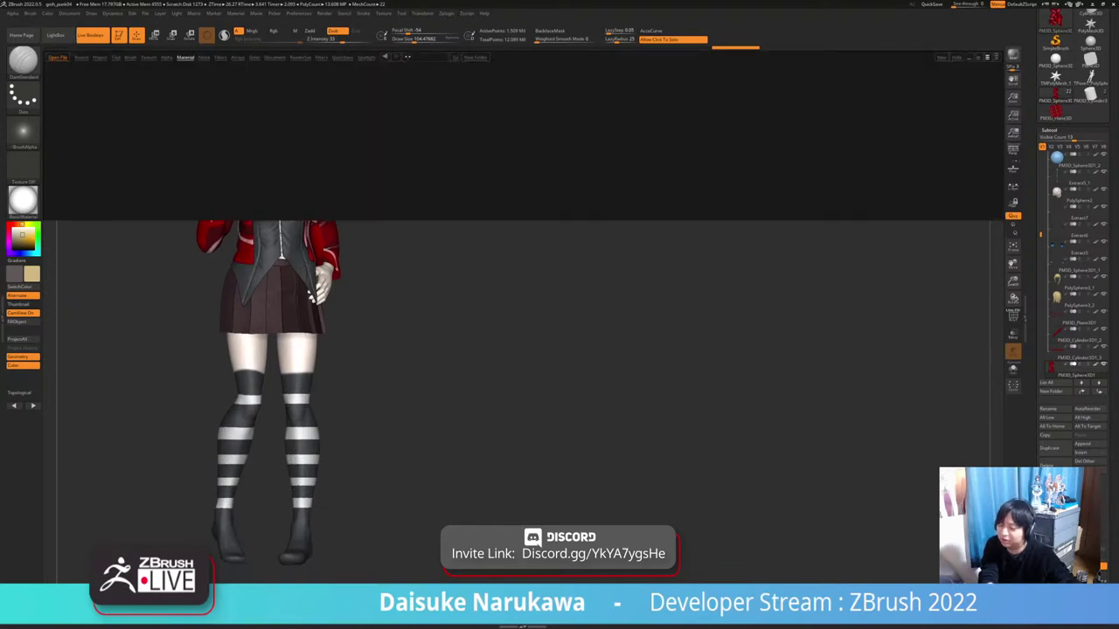
left_click(100, 57)
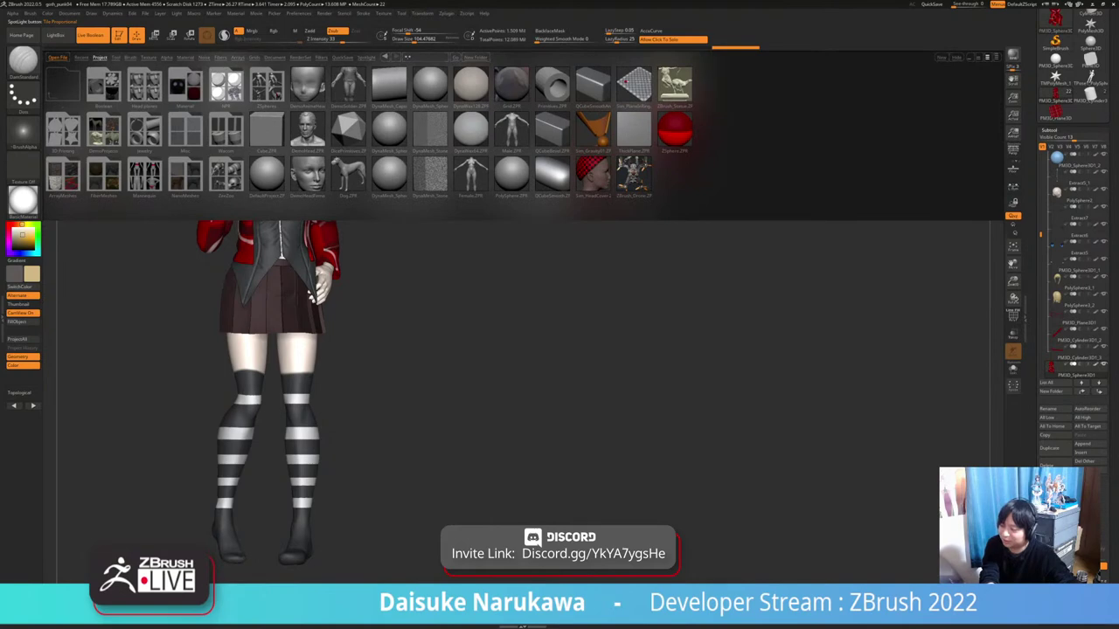
left_click(81, 58)
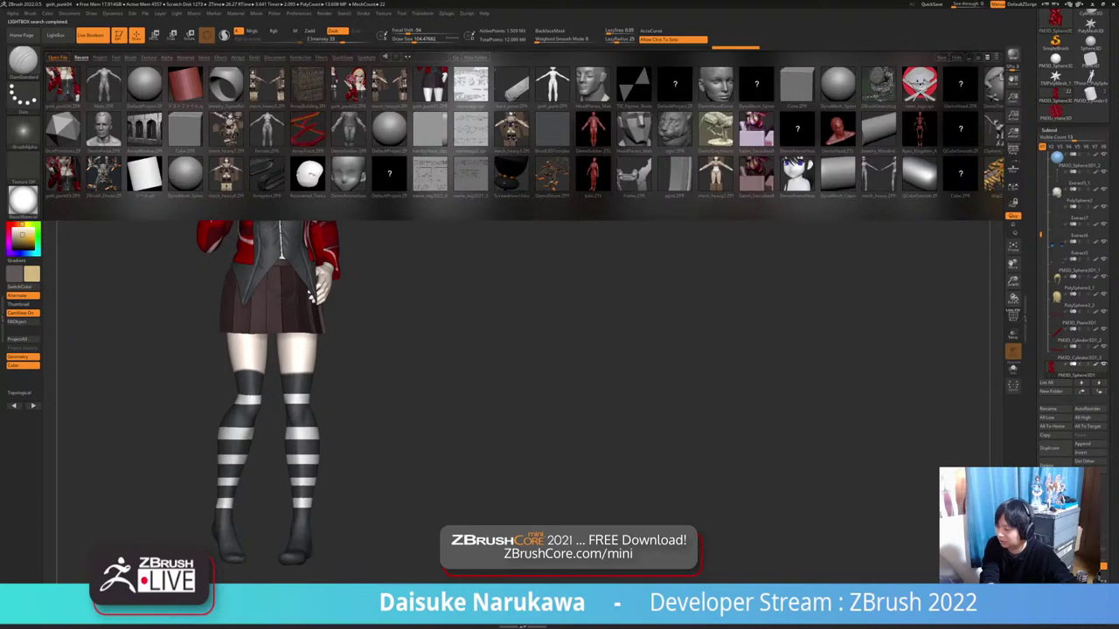
double_click(226, 131)
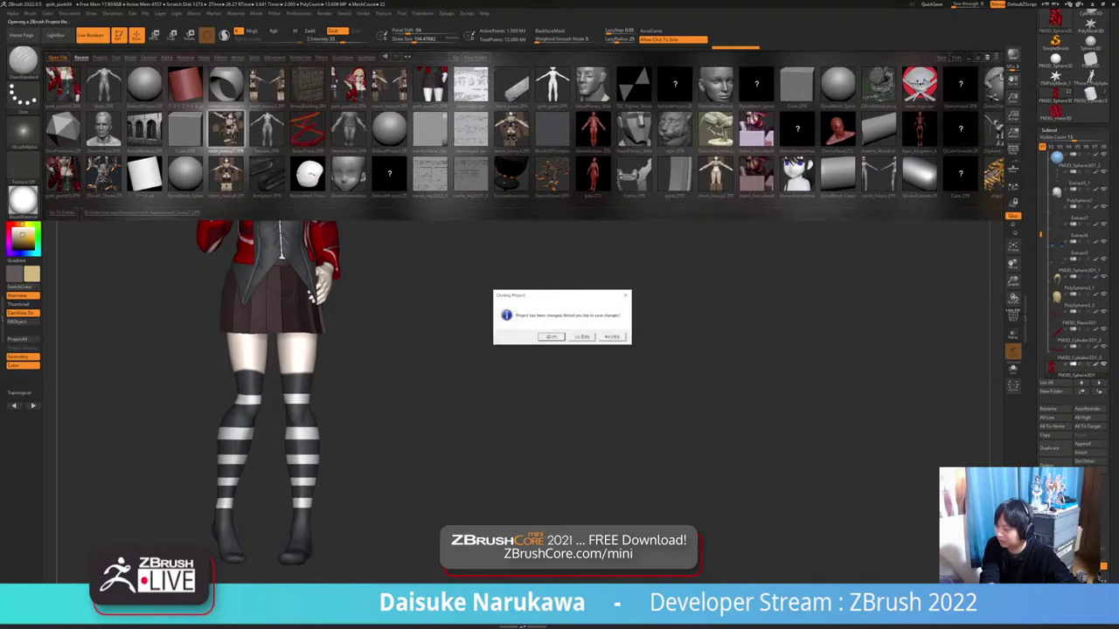
key("n")
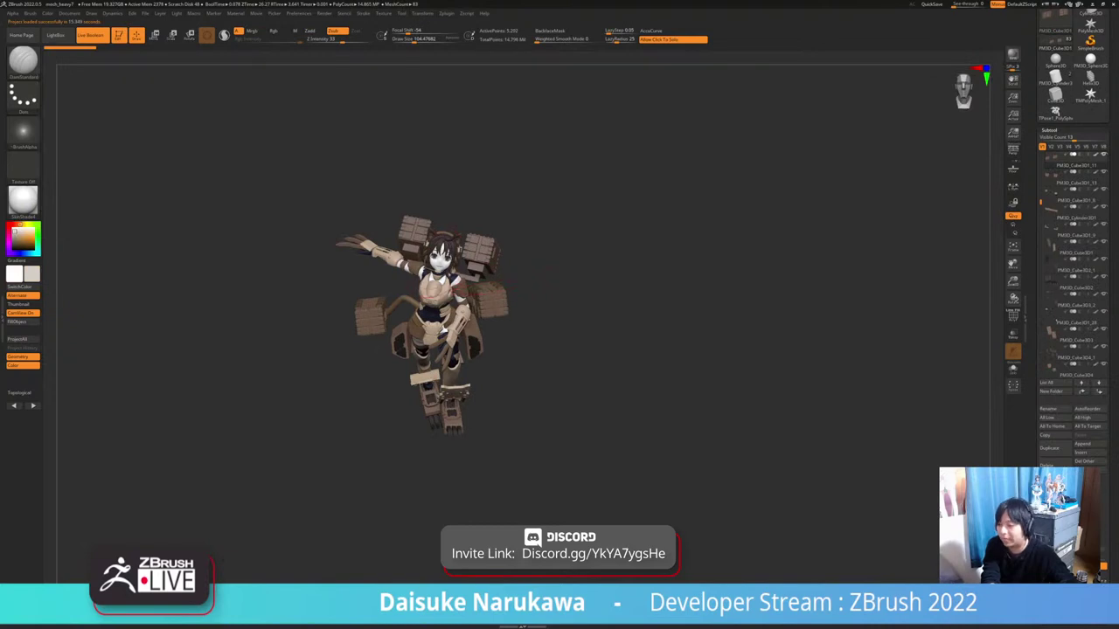
mouse_move(530, 291)
right_mouse_down("ctrl")
mouse_move(530, 392)
mouse_move(519, 292)
mouse_move(536, 305)
mouse_move(564, 278)
mouse_move(636, 258)
mouse_move(518, 278)
mouse_move(467, 269)
mouse_move(559, 290)
mouse_move(569, 289)
mouse_move(547, 274)
mouse_move(491, 267)
mouse_move(633, 276)
mouse_move(491, 269)
mouse_move(547, 275)
right_mouse_up("ctrl")
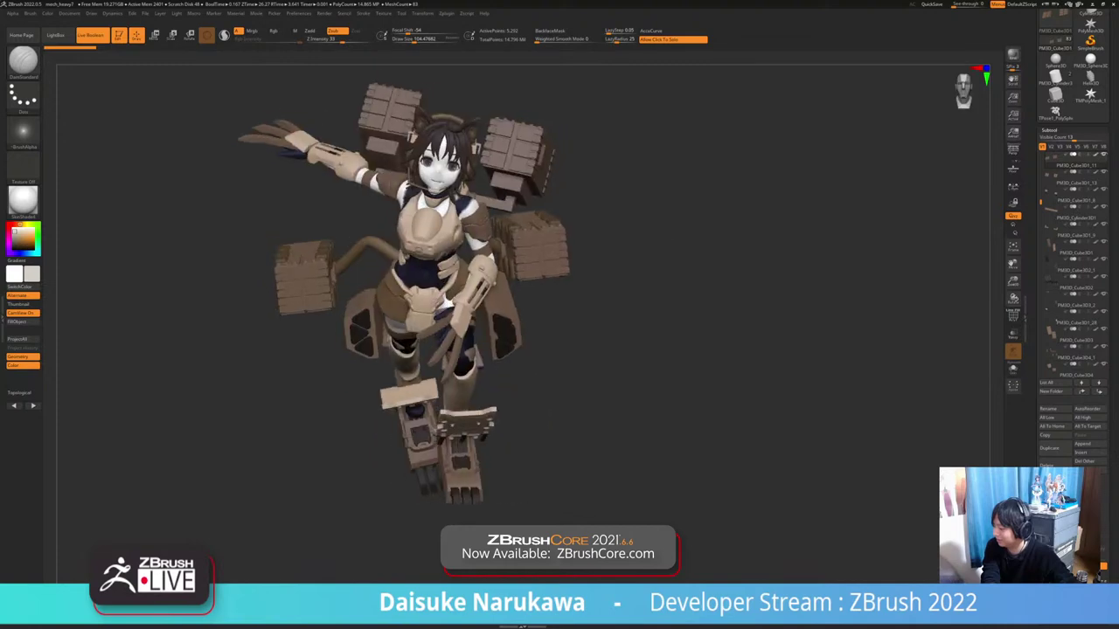
mouse_move(683, 285)
right_mouse_down("alt")
mouse_move(672, 316)
mouse_move(619, 295)
mouse_move(685, 311)
right_mouse_up("alt")
Reopen the recent goth_punk04 project without saving the changes to the mech project
left_click(56, 35)
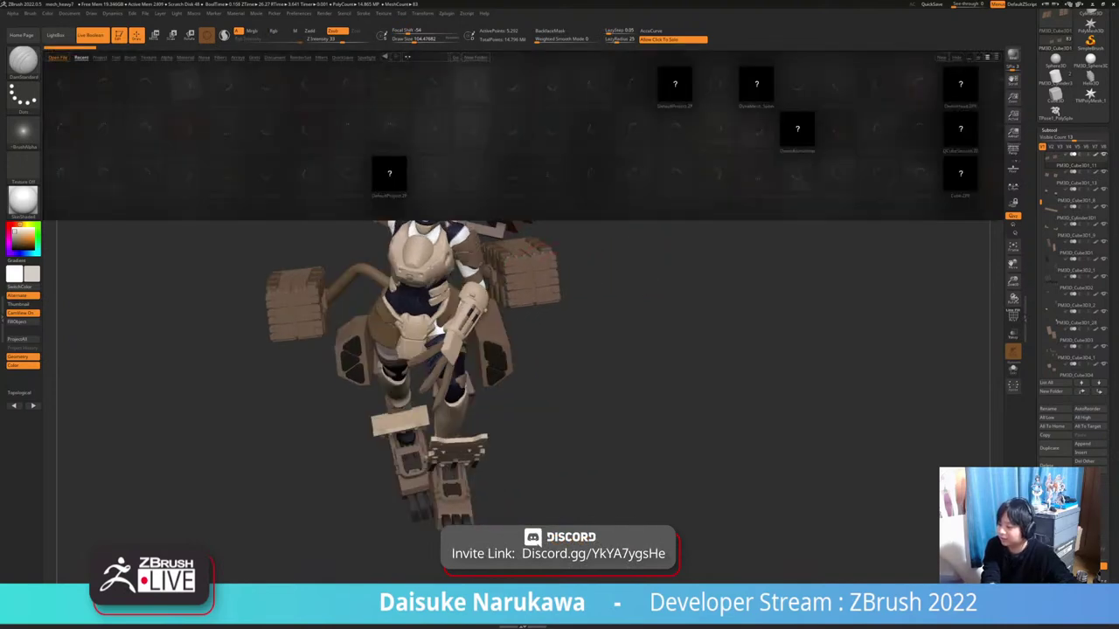
double_click(63, 130)
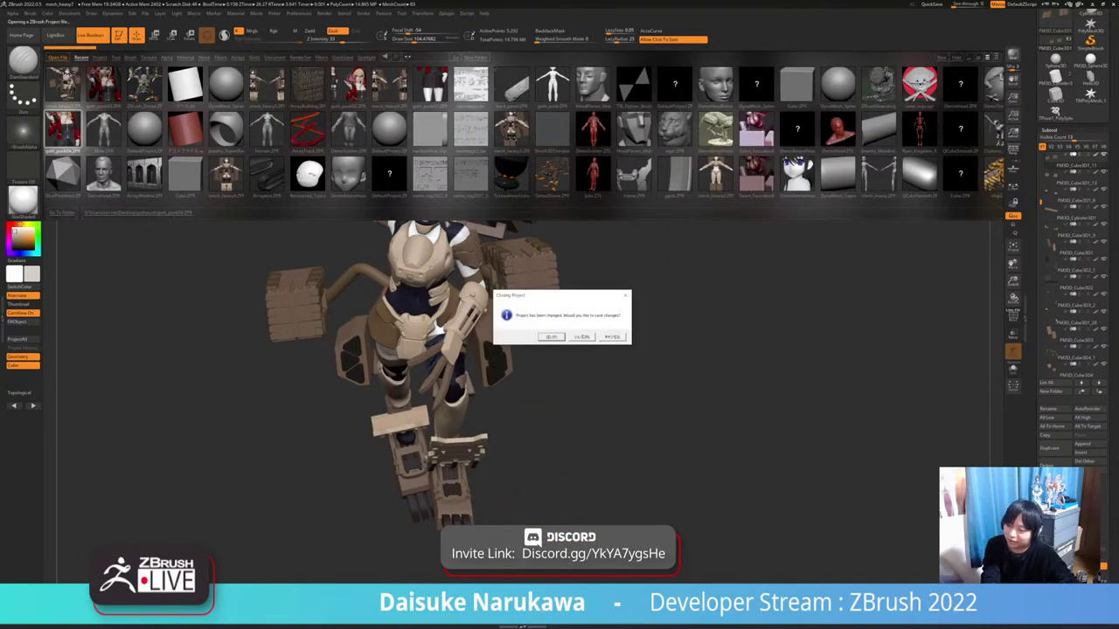
left_click(582, 337)
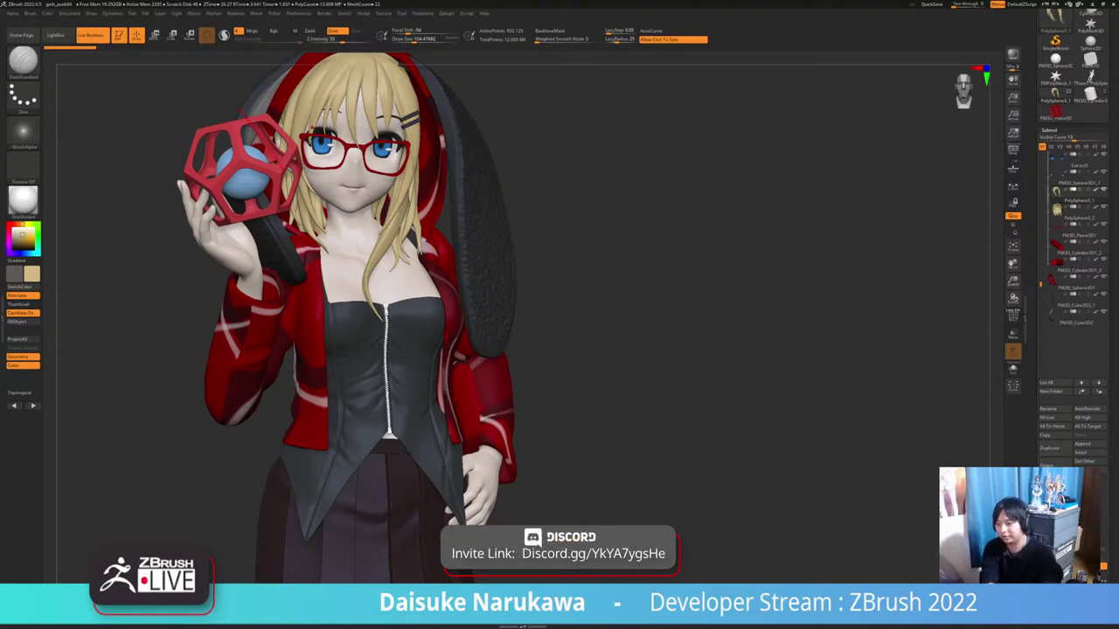
Leave a full-length snapshot of the hooded character on the canvas and frame the live model as an enlarged waist-up view beside it
left_click_drag(629, 280, 612, 253)
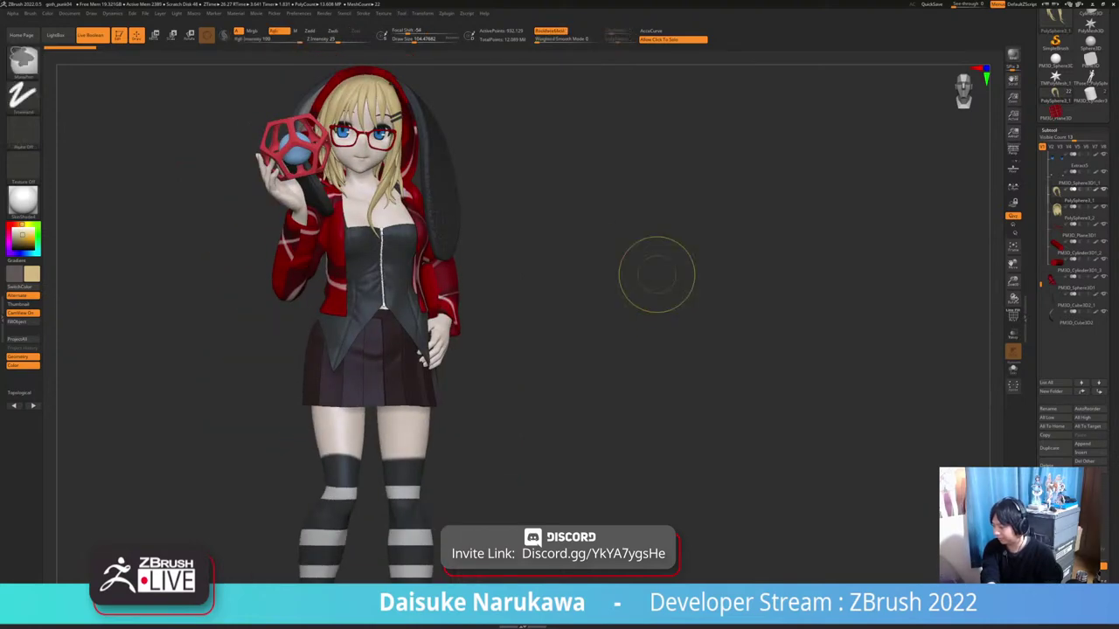
mouse_move(656, 274)
right_mouse_down("ctrl")
mouse_move(655, 219)
mouse_move(655, 234)
right_mouse_up("ctrl")
mouse_move(645, 347)
right_mouse_down("ctrl")
mouse_move(644, 336)
mouse_move(590, 325)
right_mouse_up("ctrl")
key("shift+s")
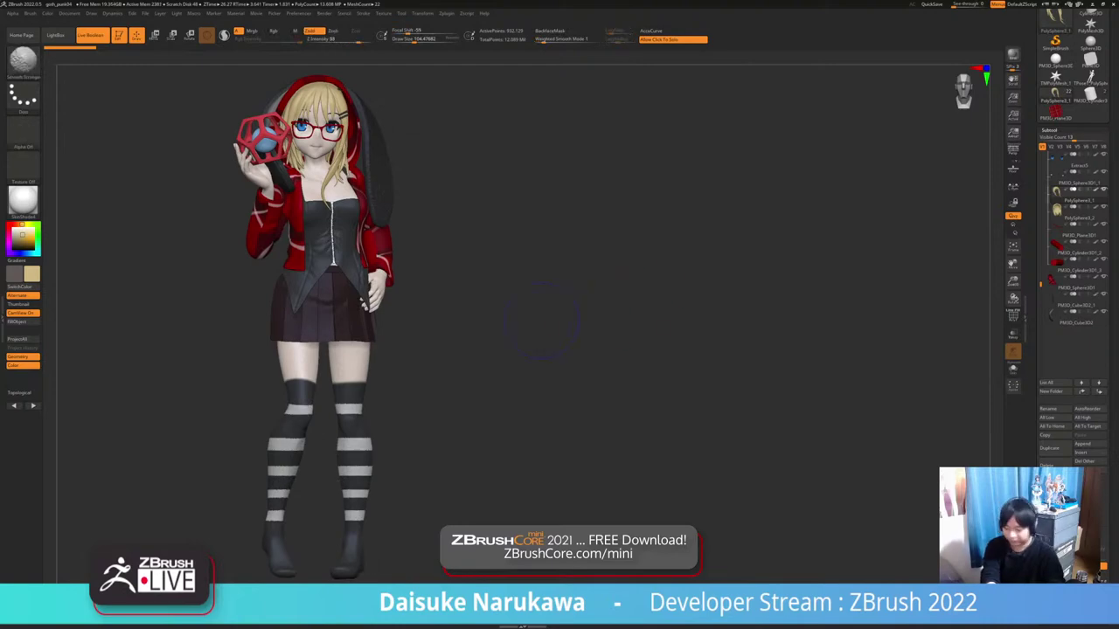
mouse_move(499, 239)
right_mouse_down("alt")
mouse_move(752, 276)
mouse_move(753, 364)
mouse_move(860, 384)
right_mouse_up("alt")
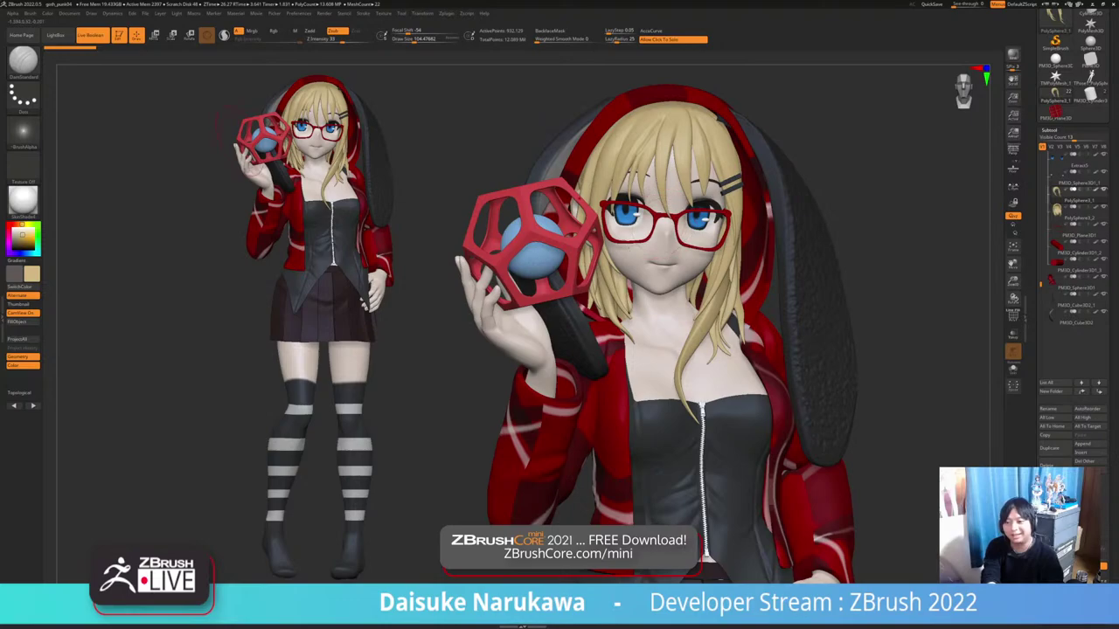